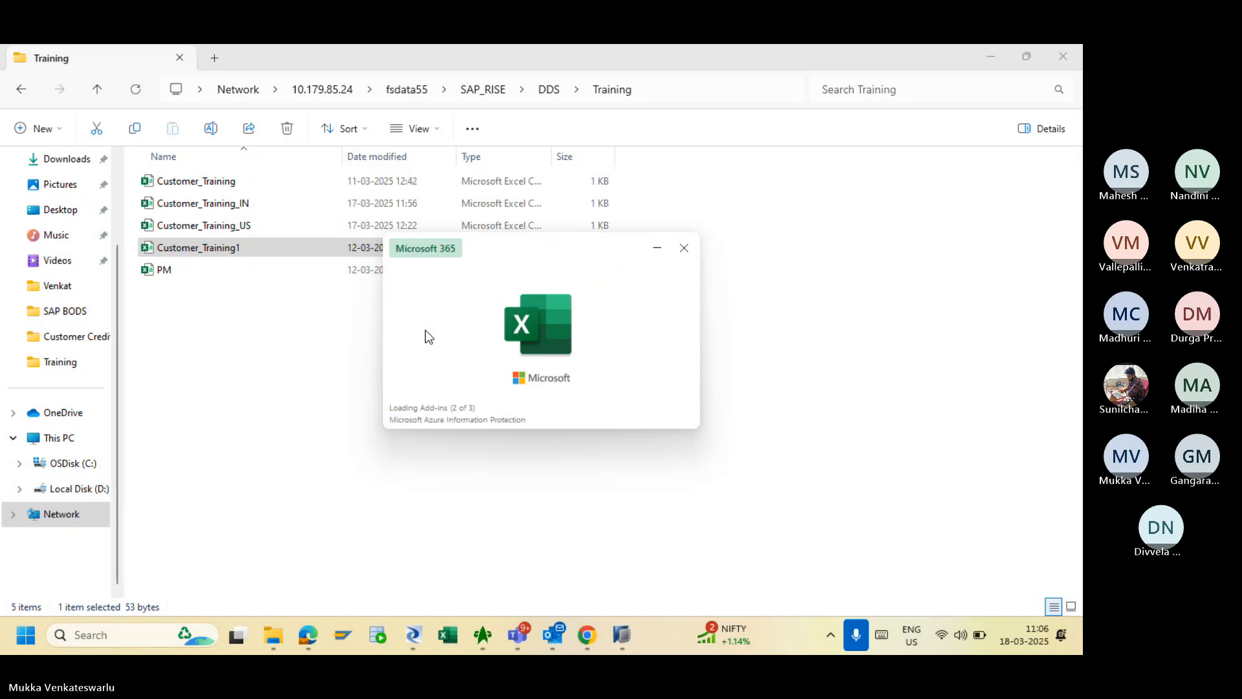
- Dismiss the Teams recording notice and bring Customer_Training1 forward in Excel, showing customers 100–102
mouse_move(521, 634)
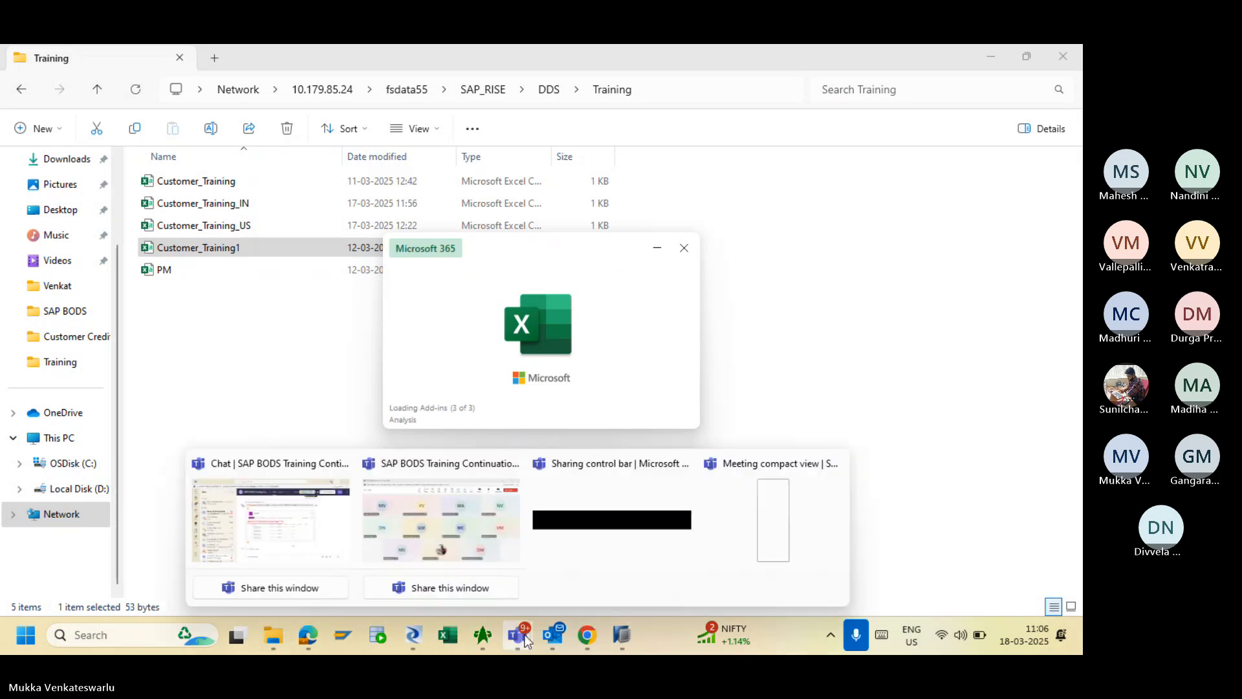
left_click(440, 518)
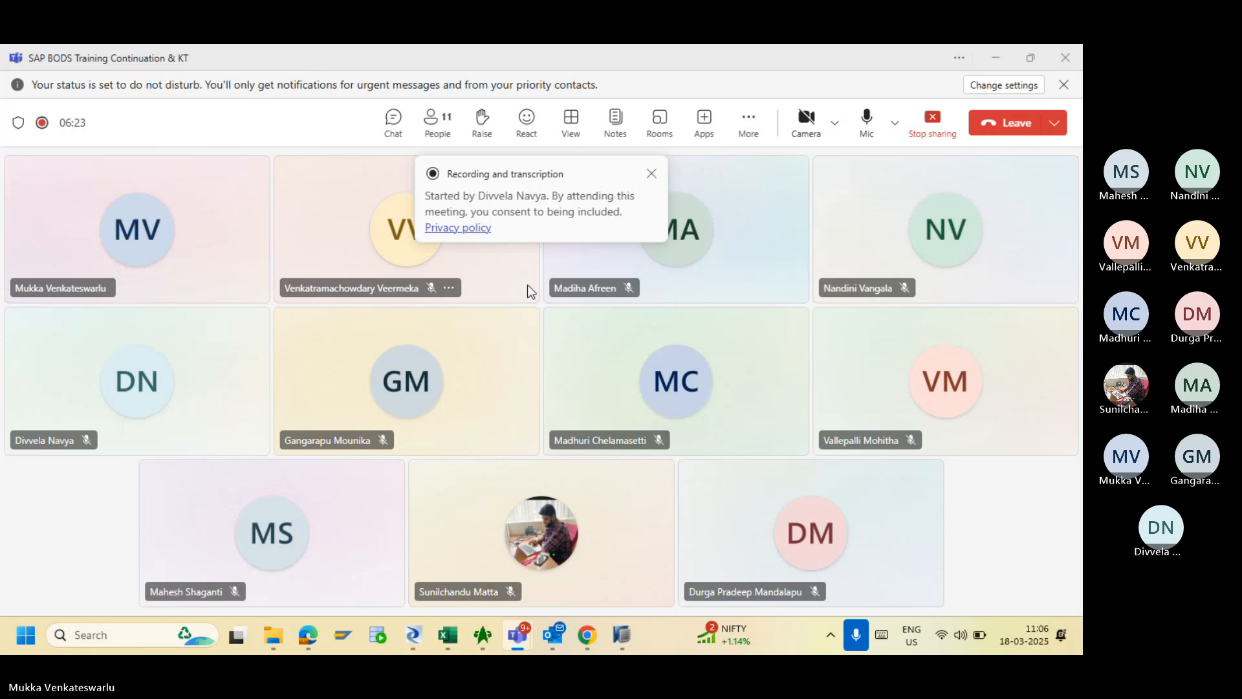
left_click(652, 174)
key("alt+Tab")
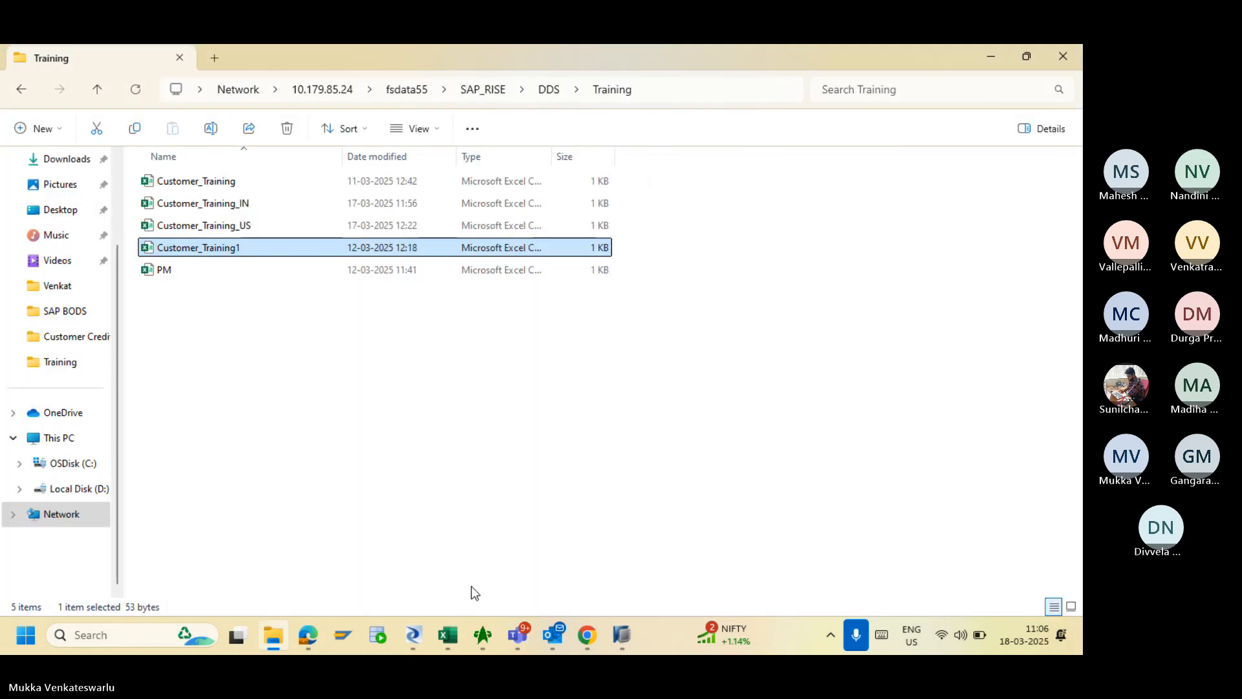
left_click(451, 638)
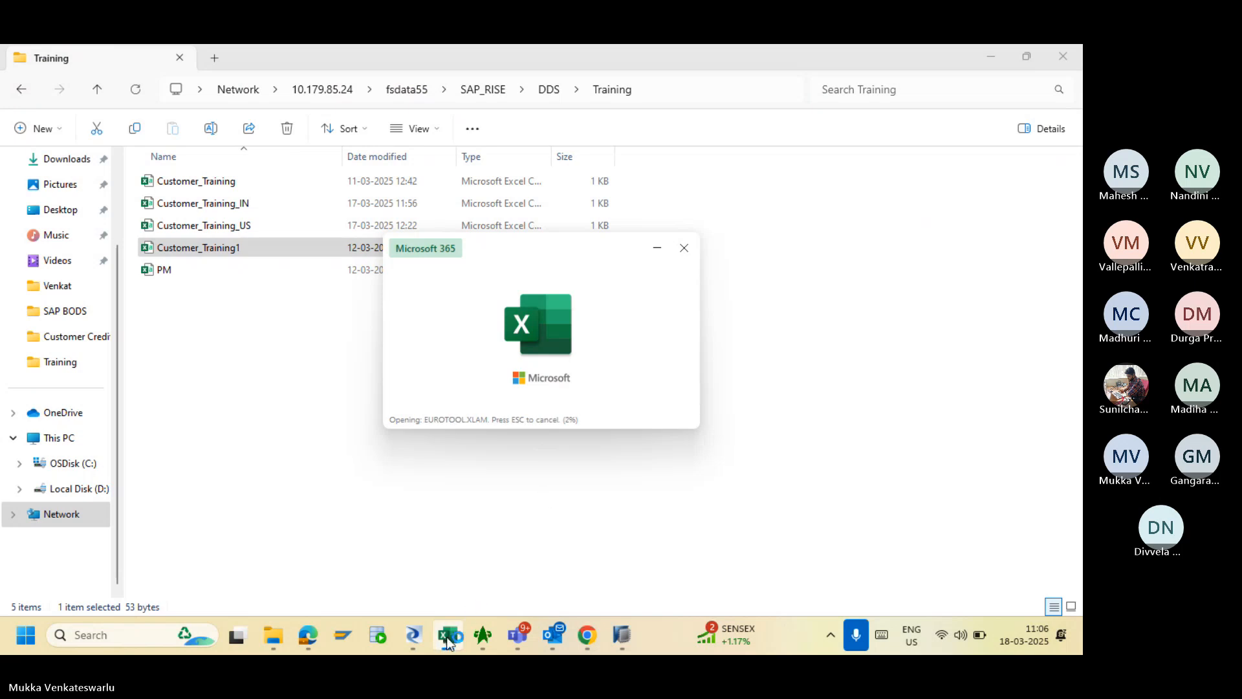
mouse_move(446, 636)
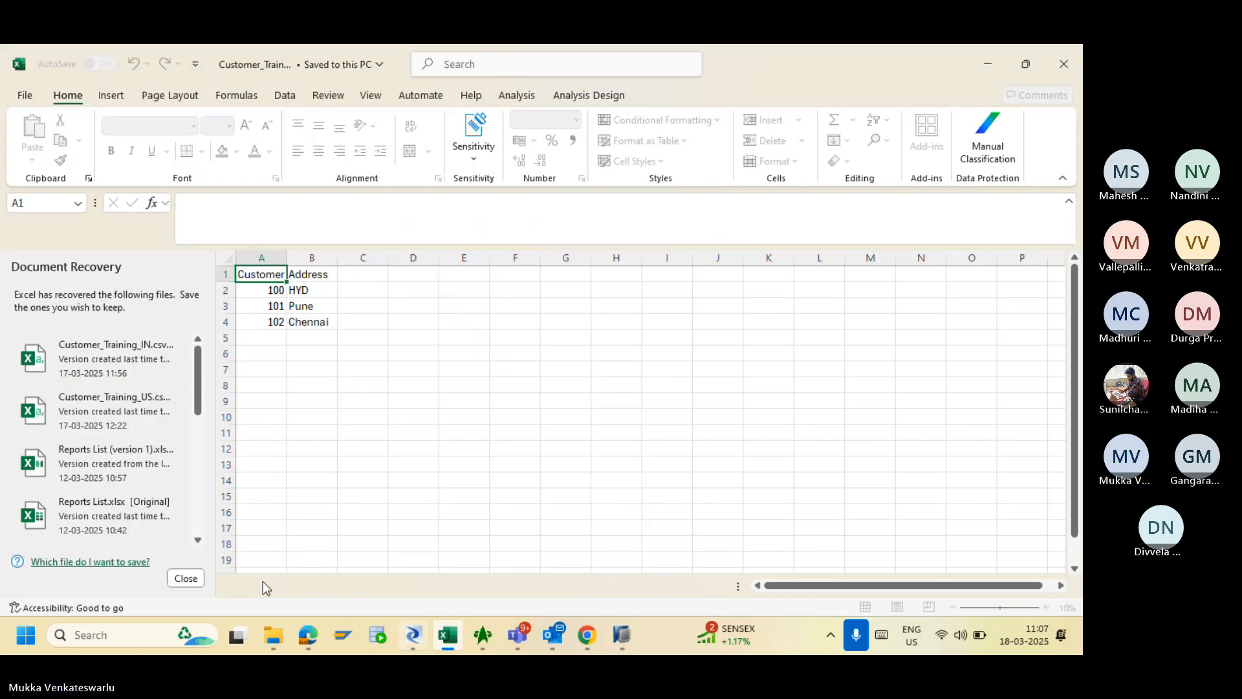
- Discard the recovered files and close Customer_Training1 without saving
left_click(186, 581)
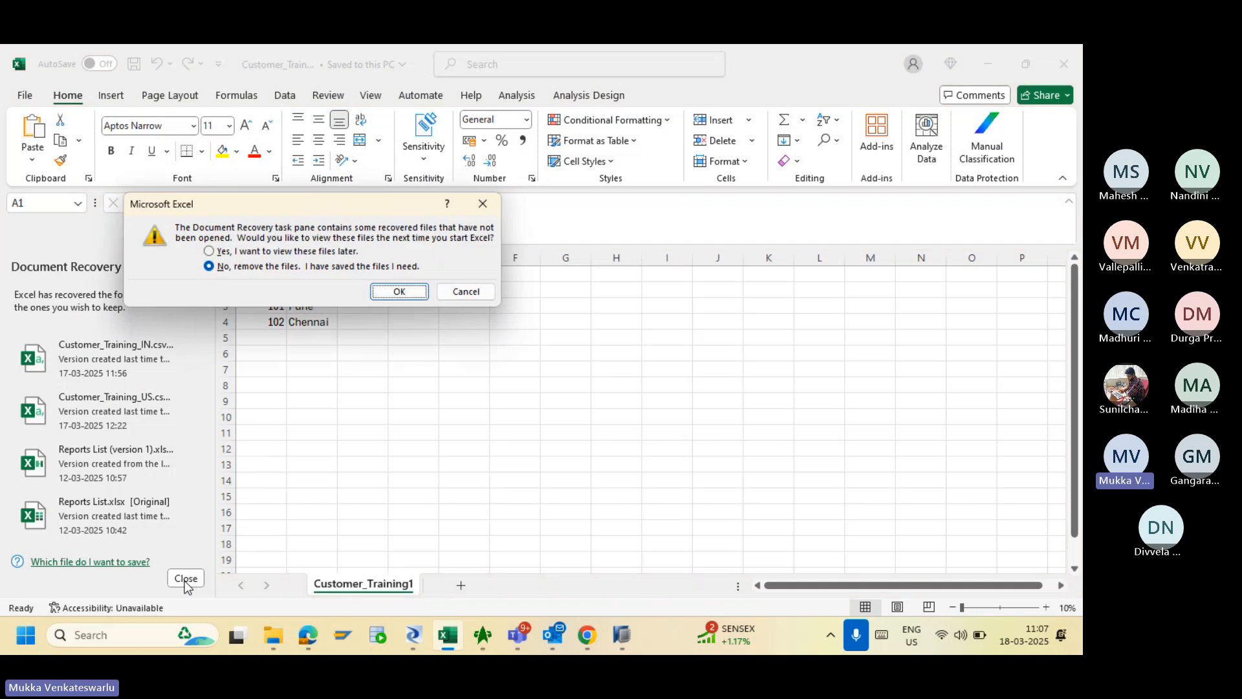
left_click(400, 290)
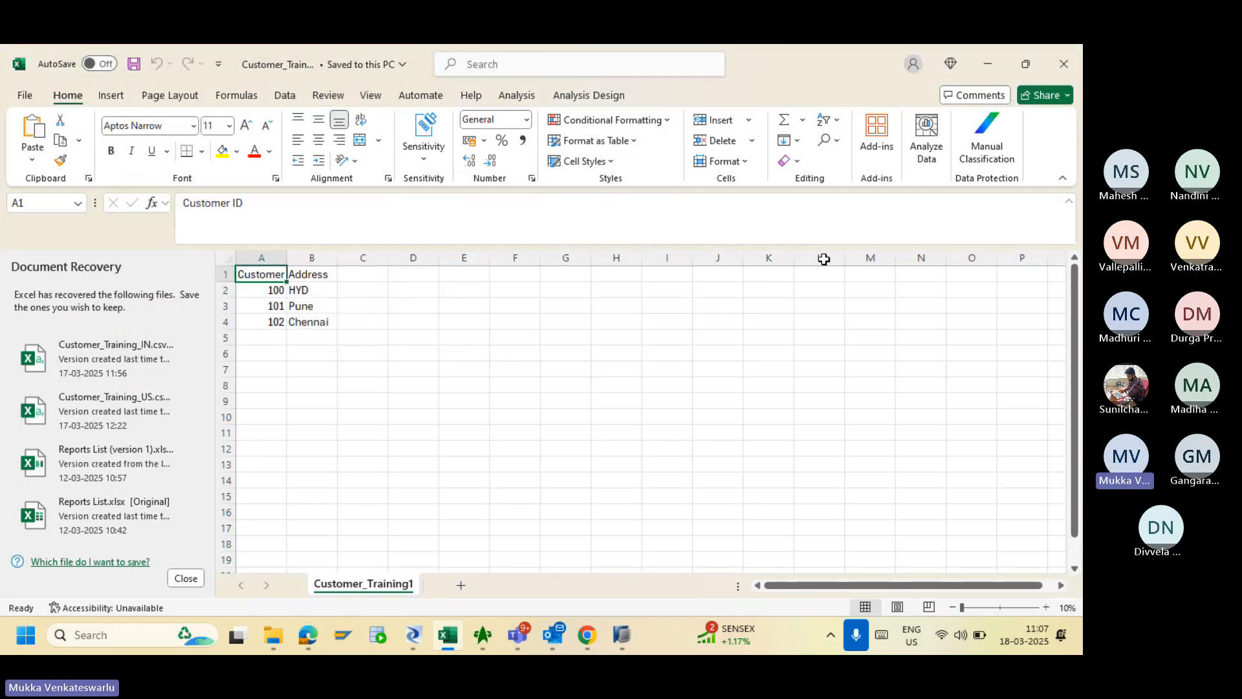
left_click(1065, 72)
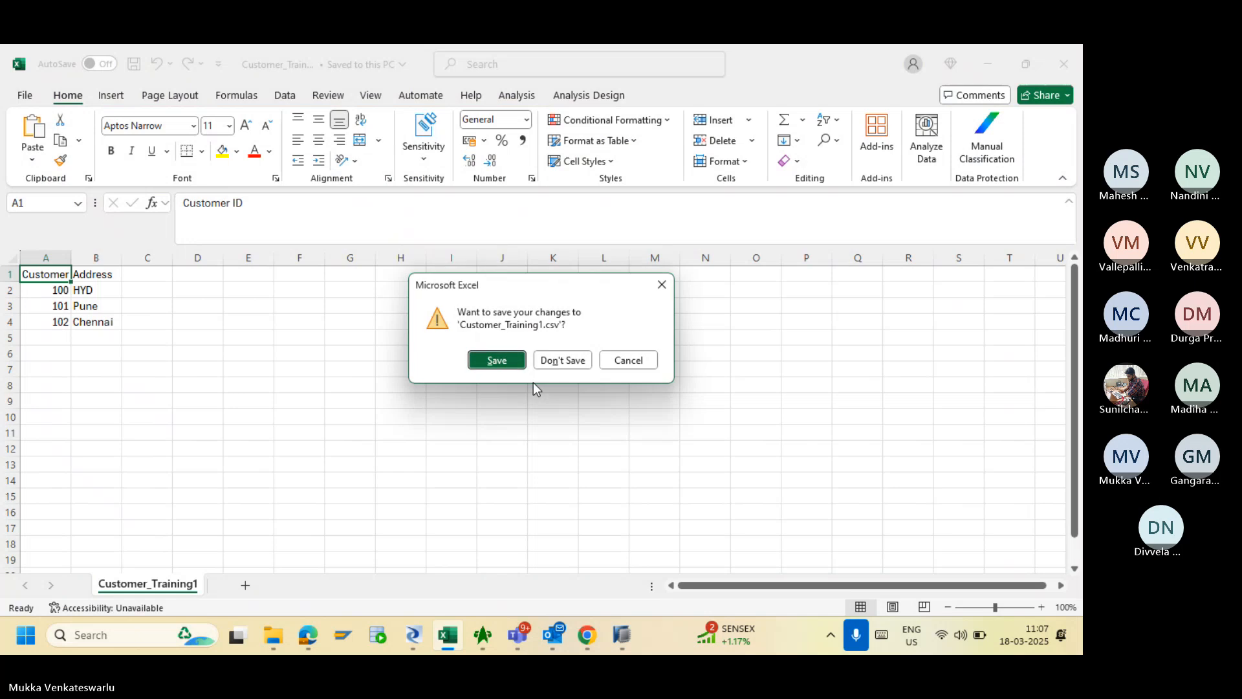
left_click(549, 366)
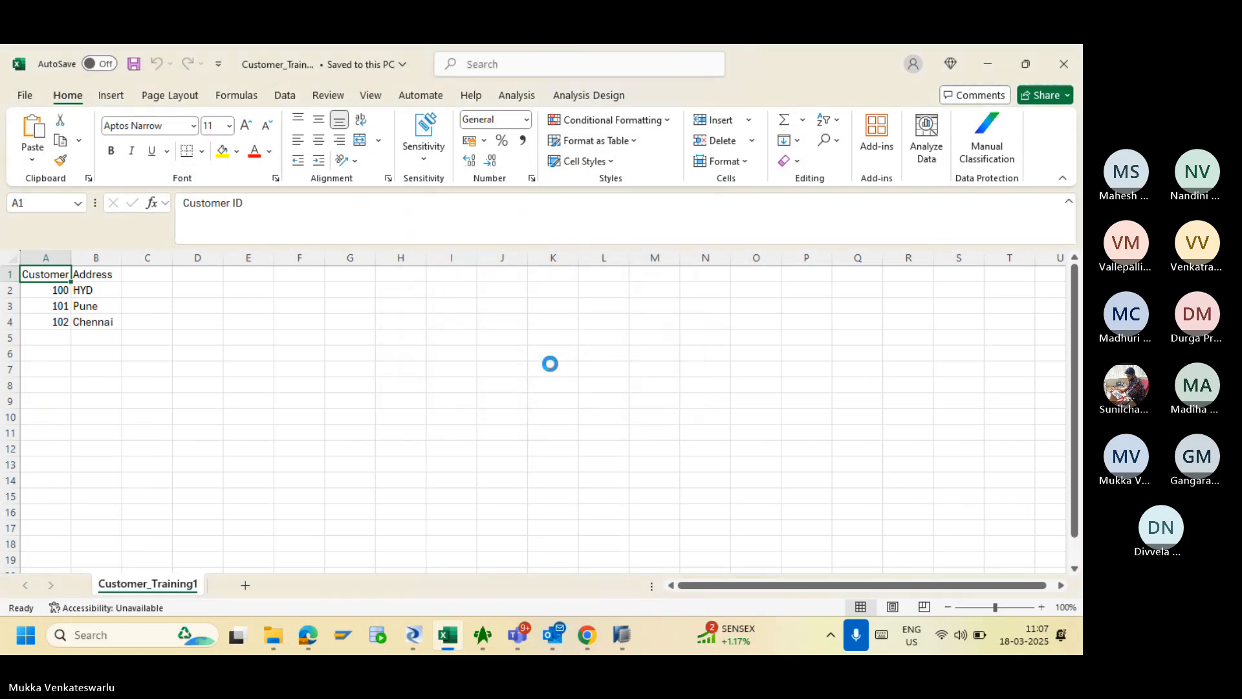
- Delete the MERGE template table from DS_B4D's Template Tables in the Datastores library
left_click(622, 636)
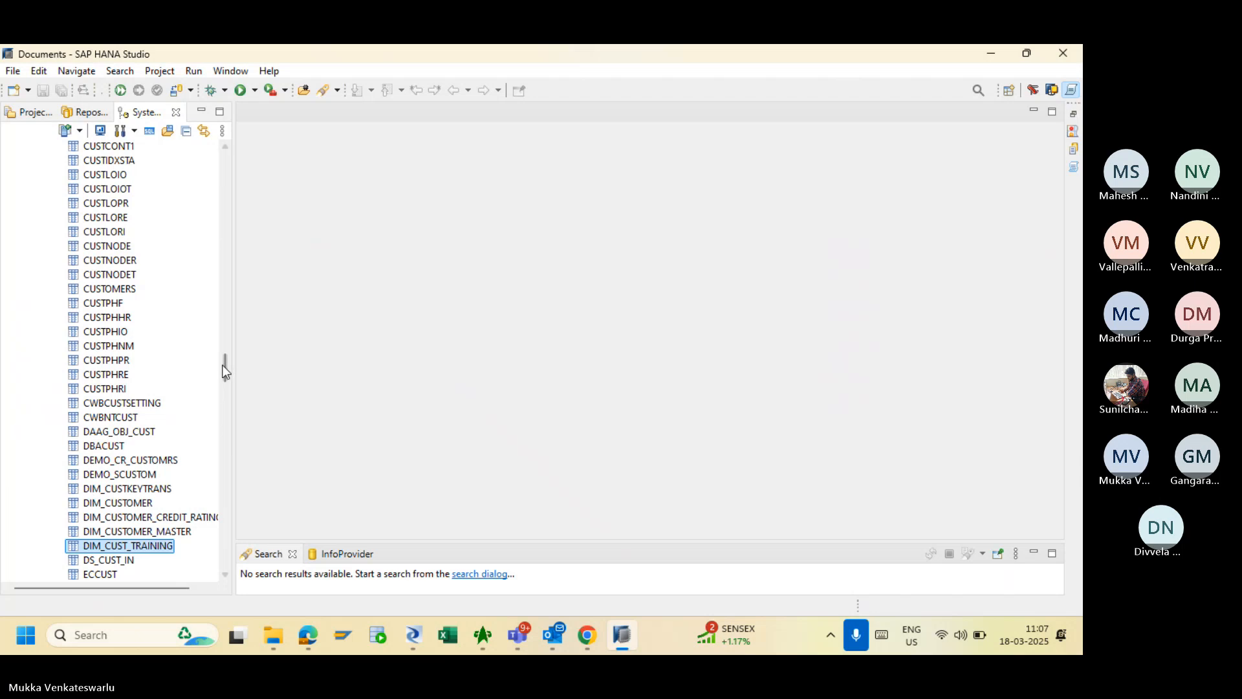
left_click_drag(224, 366, 223, 112)
left_click_drag(225, 366, 228, 159)
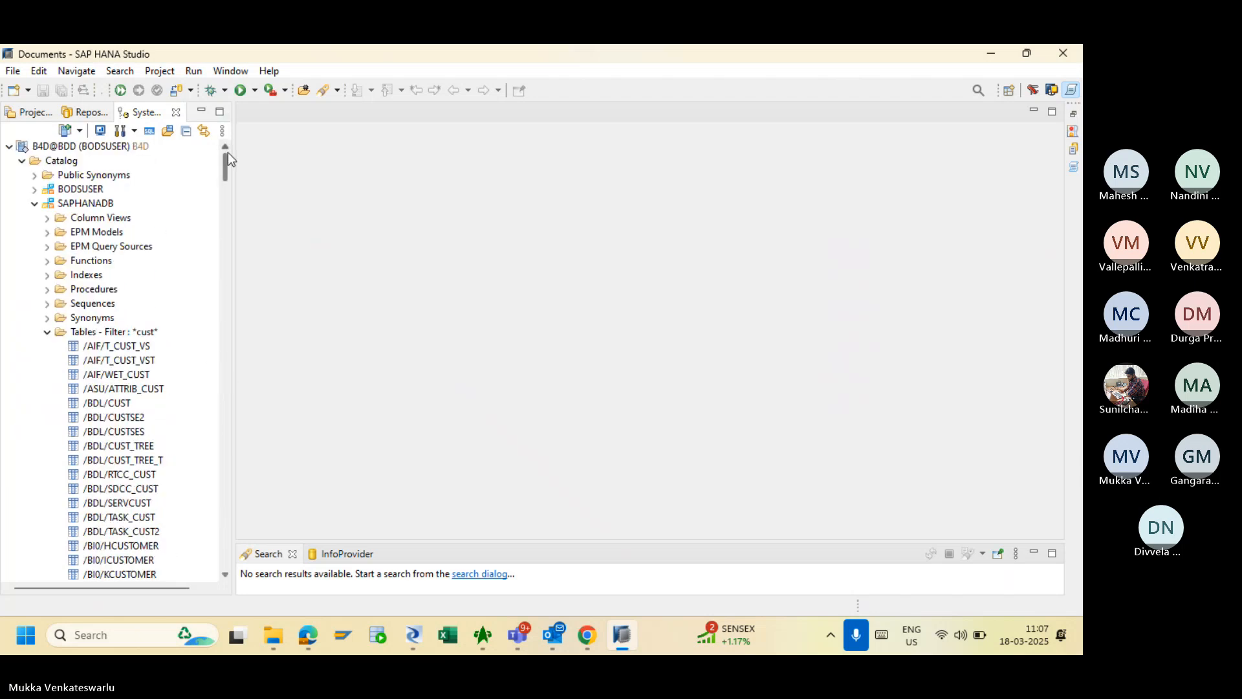
left_click(409, 637)
left_click(152, 588)
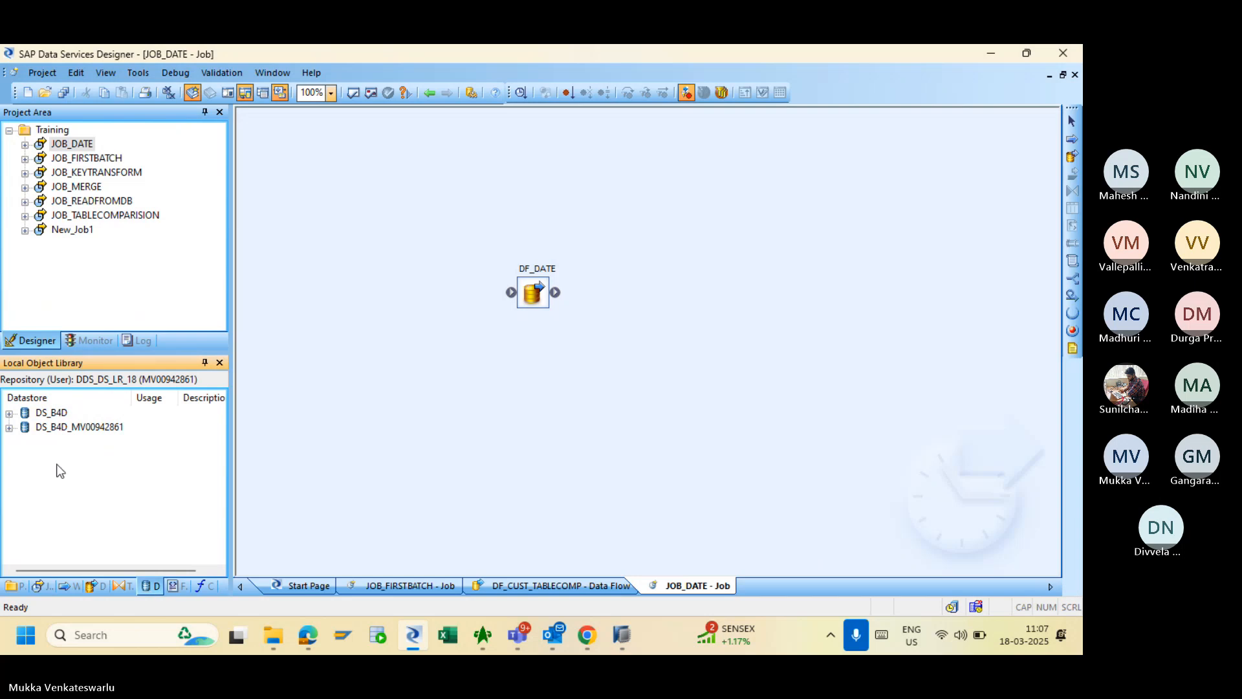
left_click(9, 413)
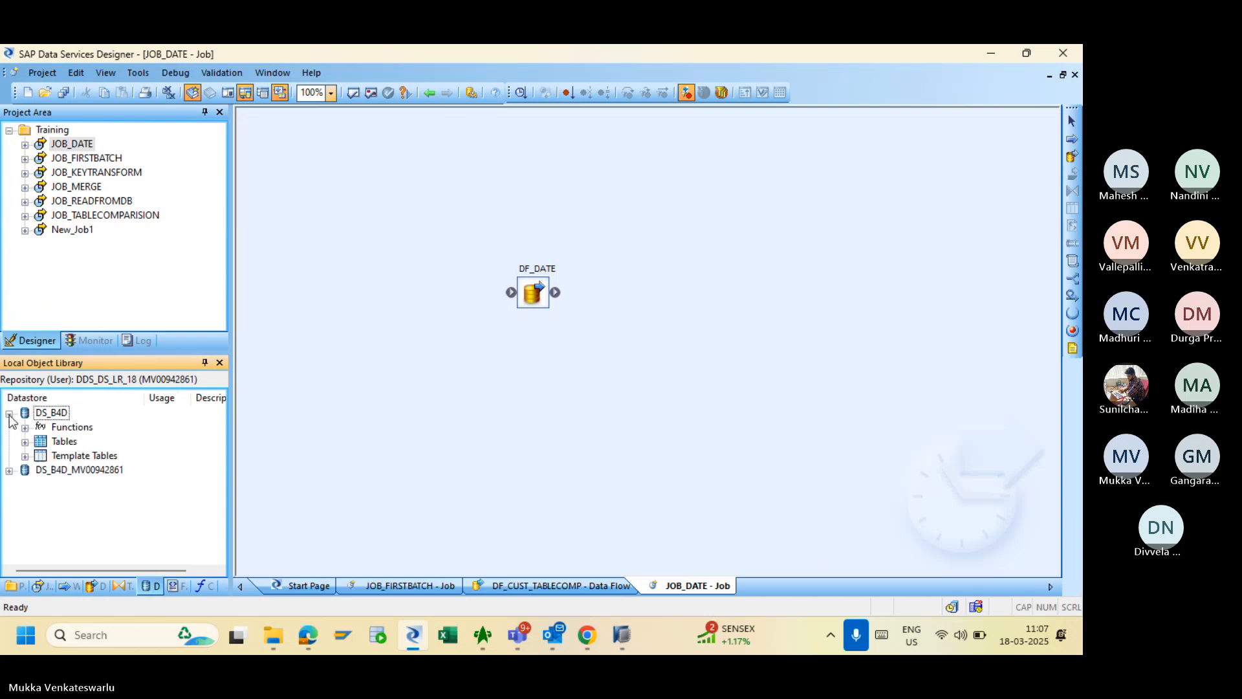
left_click(23, 456)
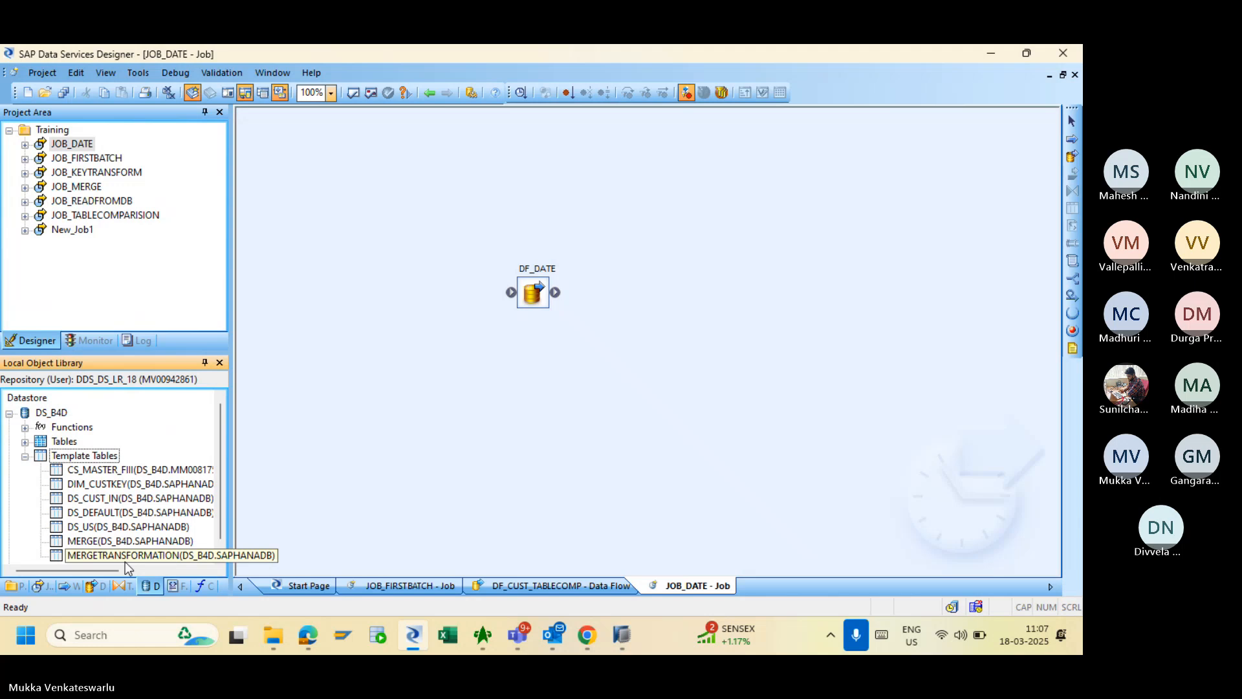
left_click(95, 542)
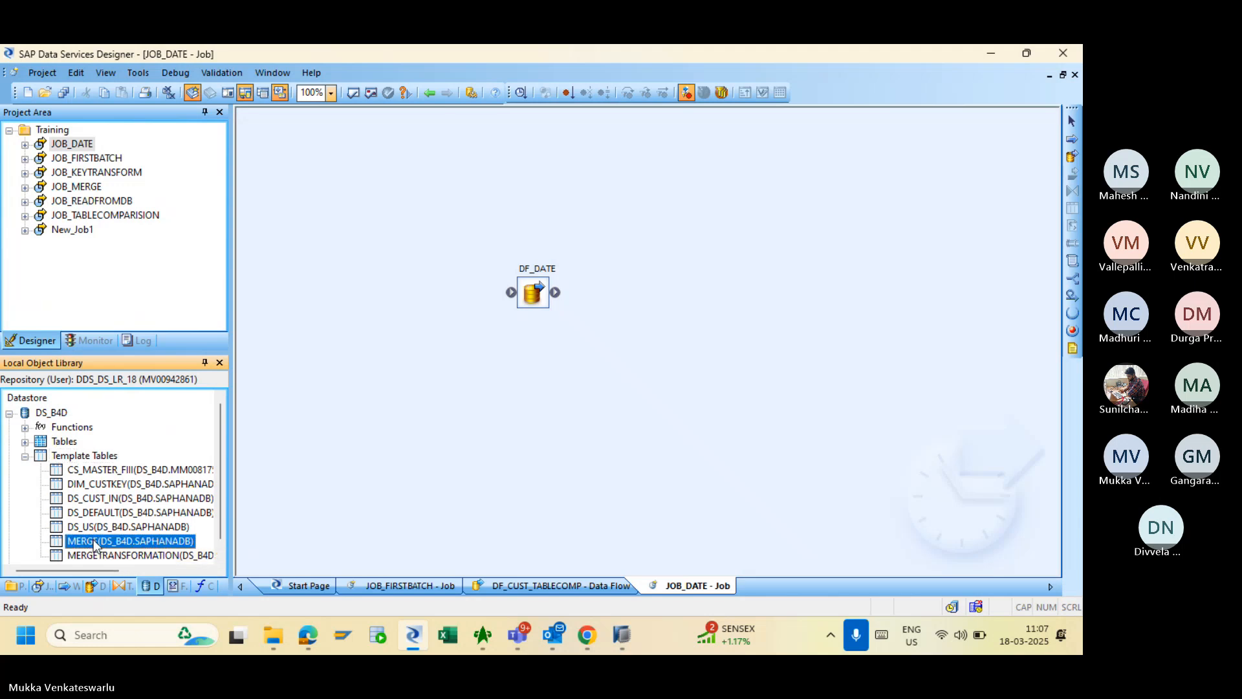
right_click(95, 542)
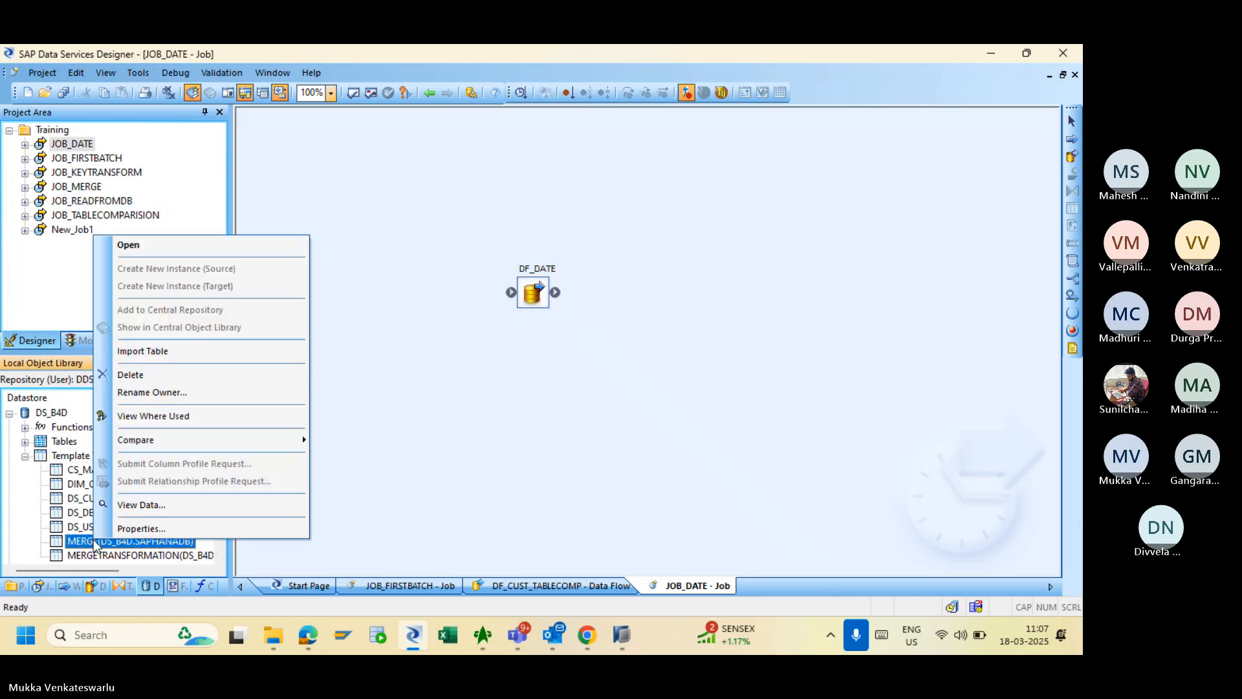
left_click(155, 375)
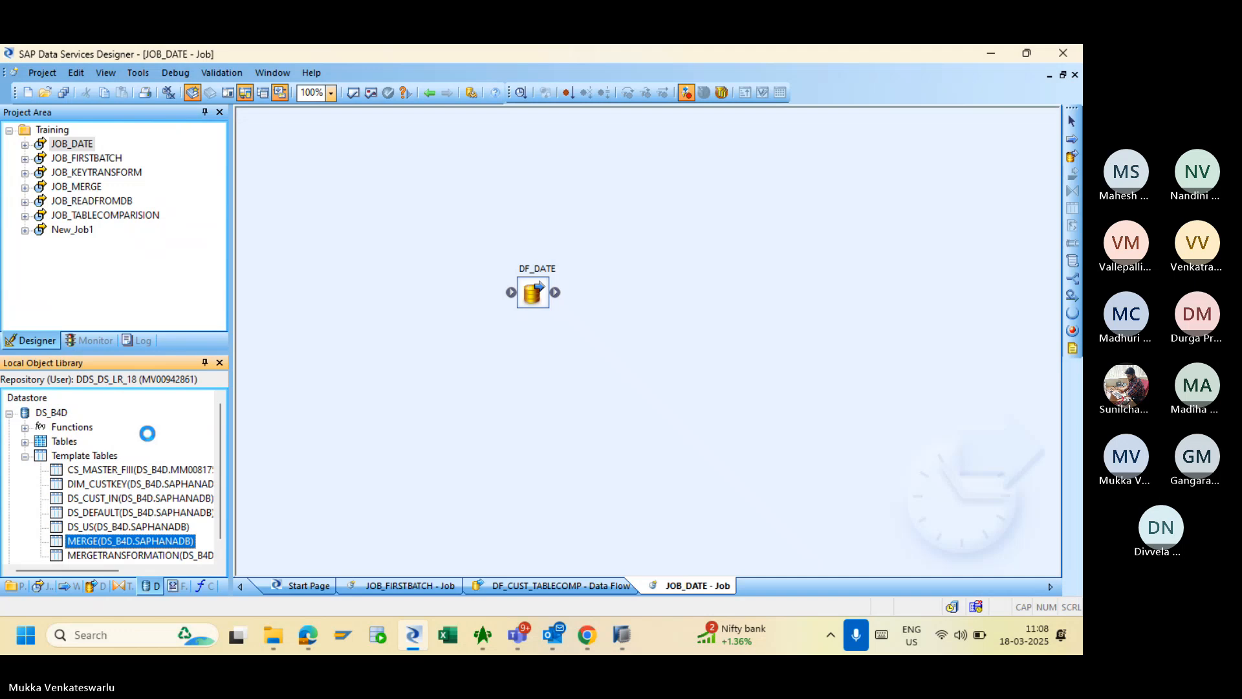
- Import the DIM_CUSTKEY template table as a table, then bring up the blank Excel workbook
left_click(452, 638)
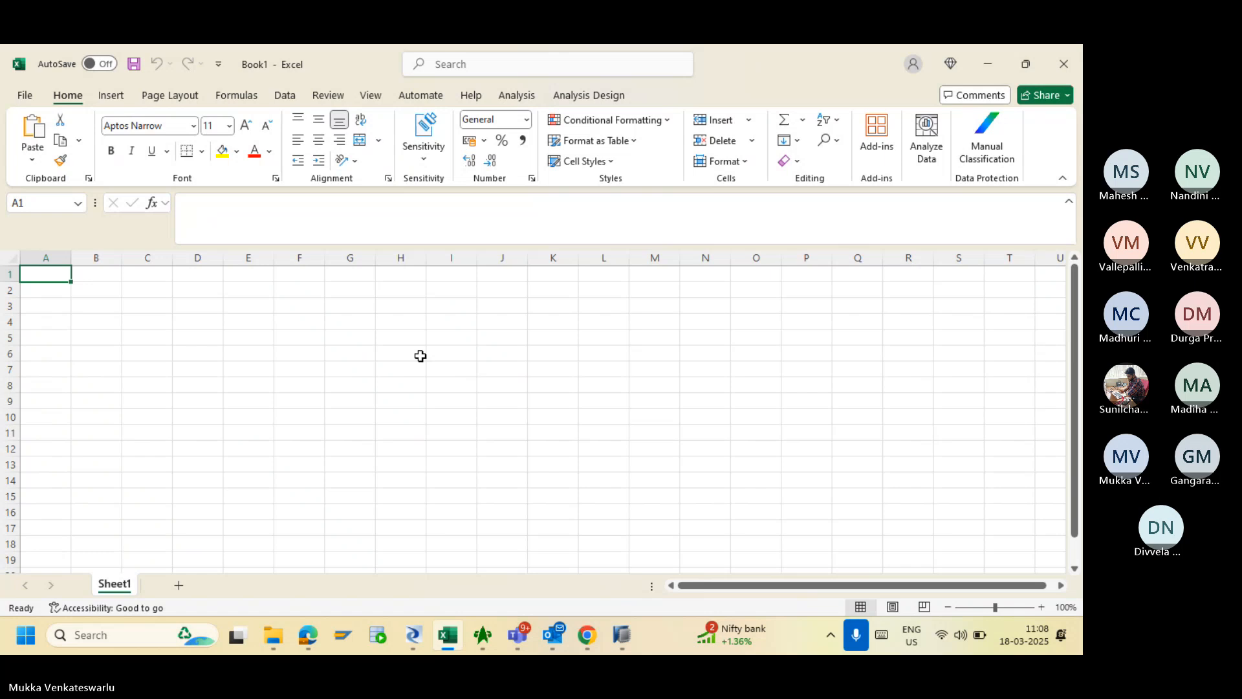
left_click(619, 638)
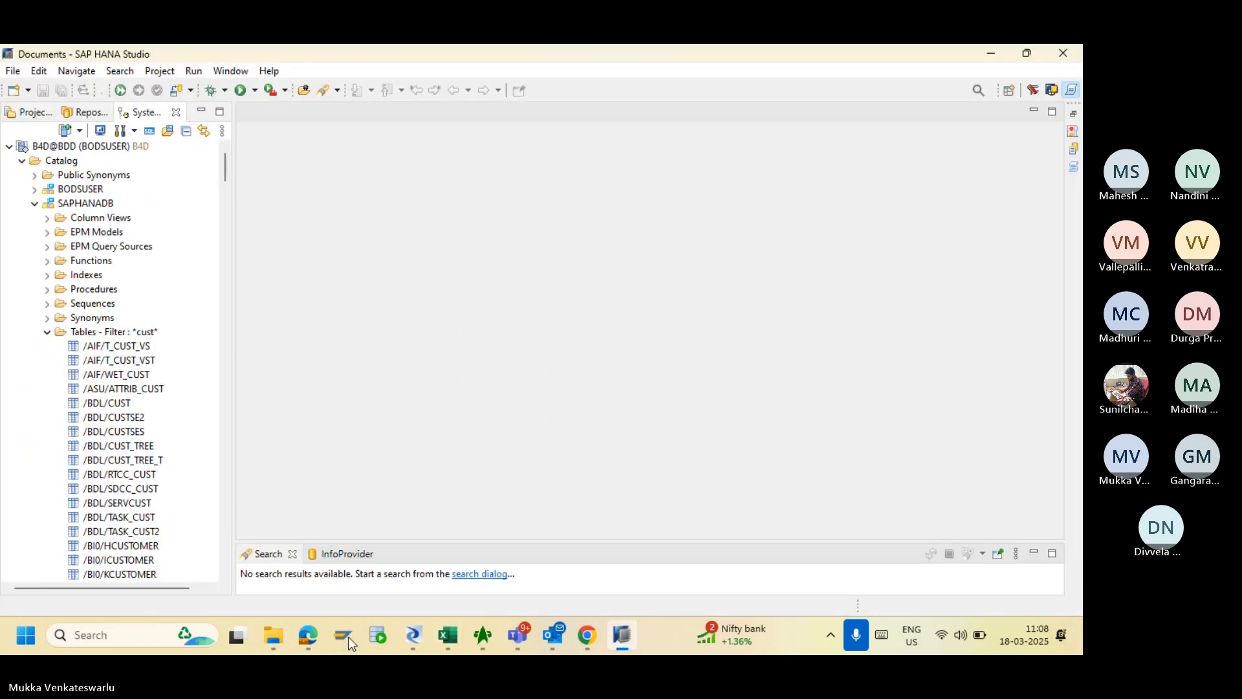
left_click(411, 637)
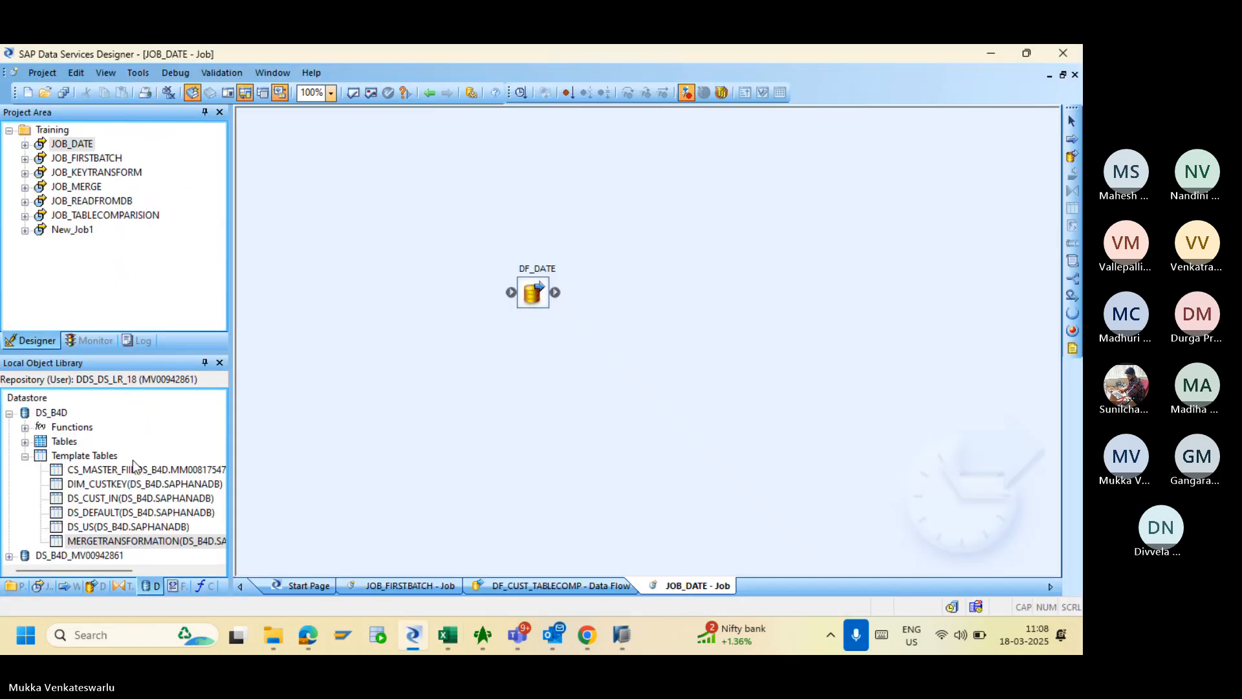
left_click(112, 487)
right_click(111, 487)
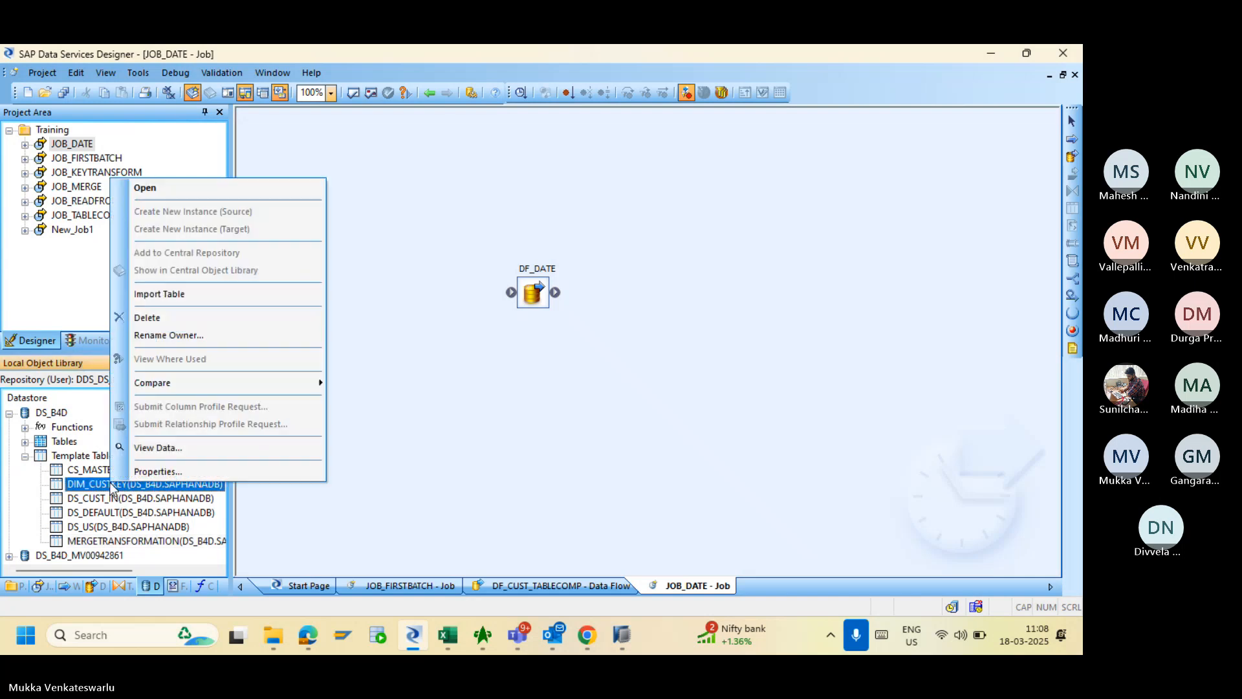
left_click(191, 292)
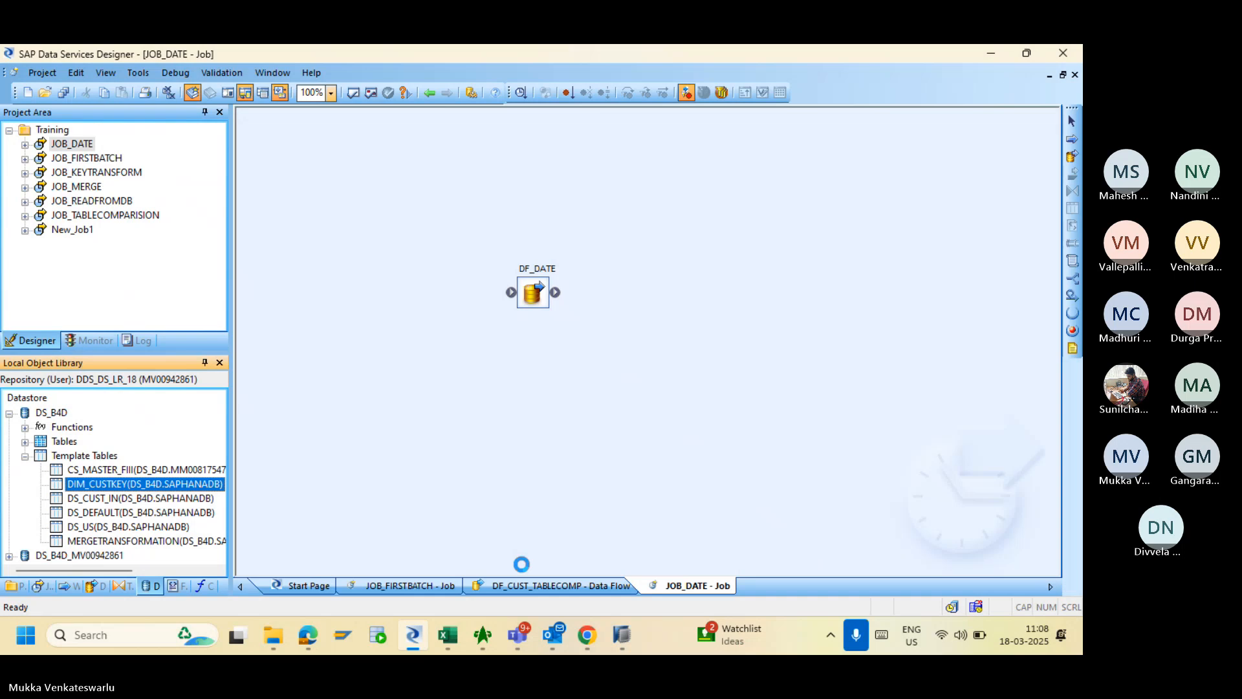
left_click(448, 638)
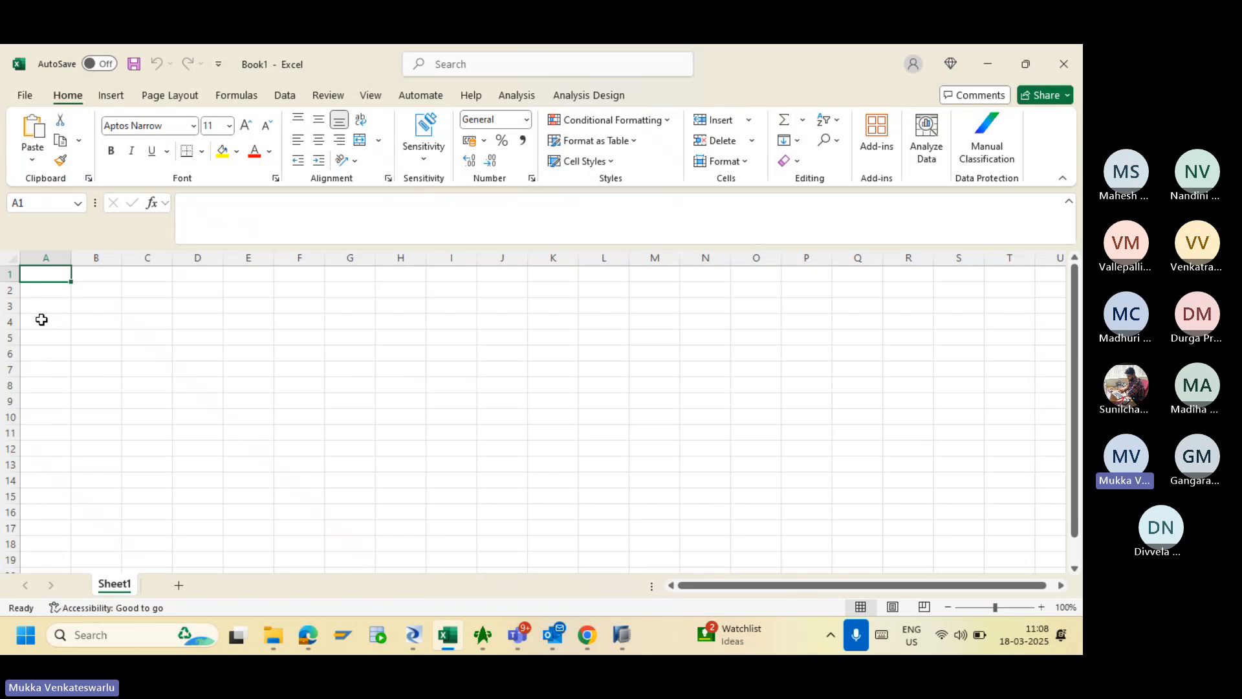
- Enter 'Data Validation' in cell A1 and widen column A to fit it
type("D")
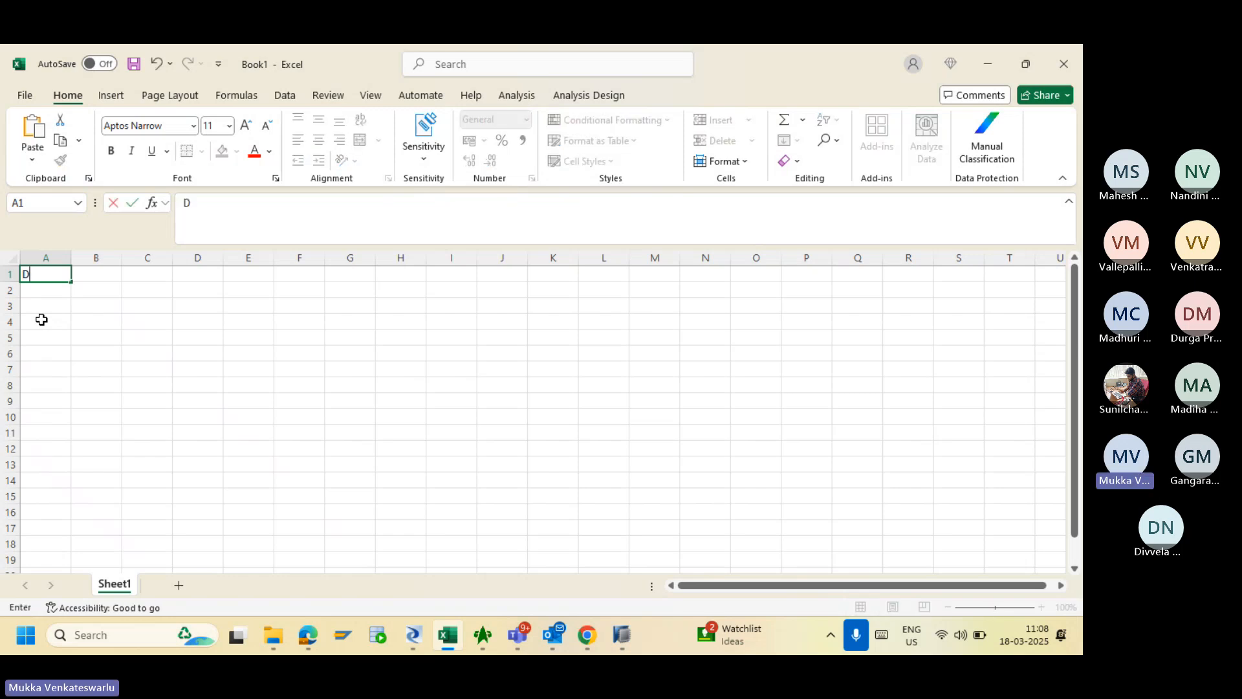
type("ata Vali")
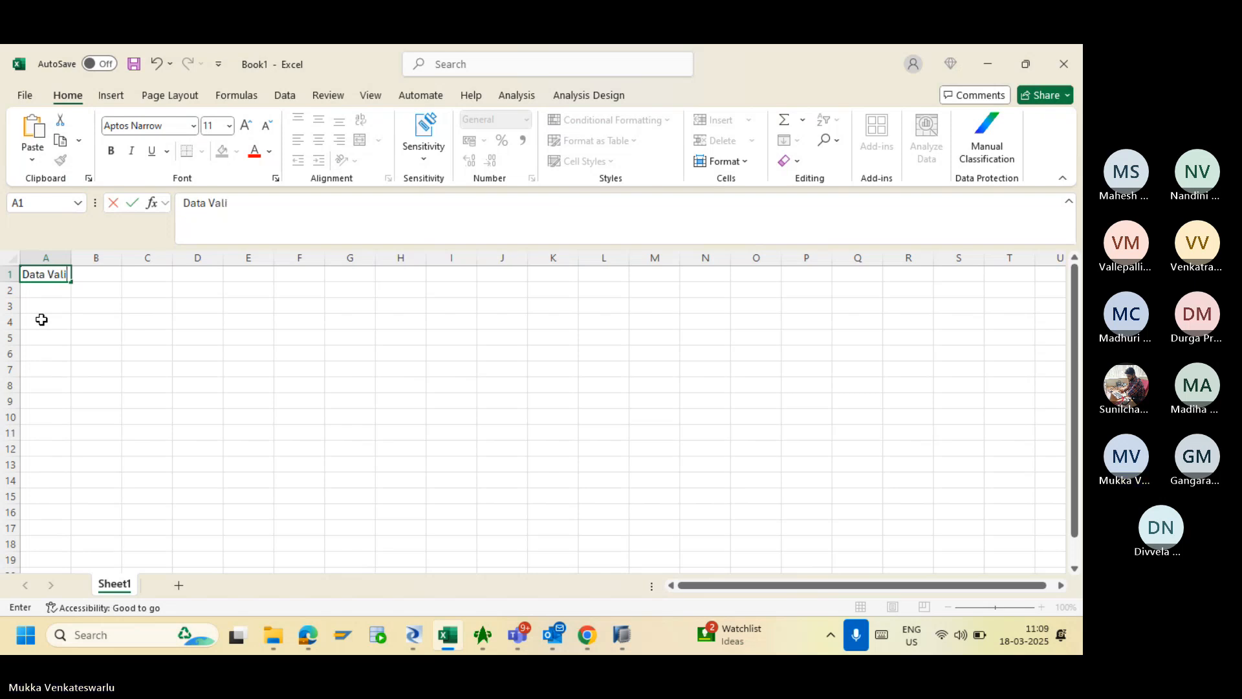
type("dation")
left_click(56, 288)
left_click_drag(70, 257, 102, 257)
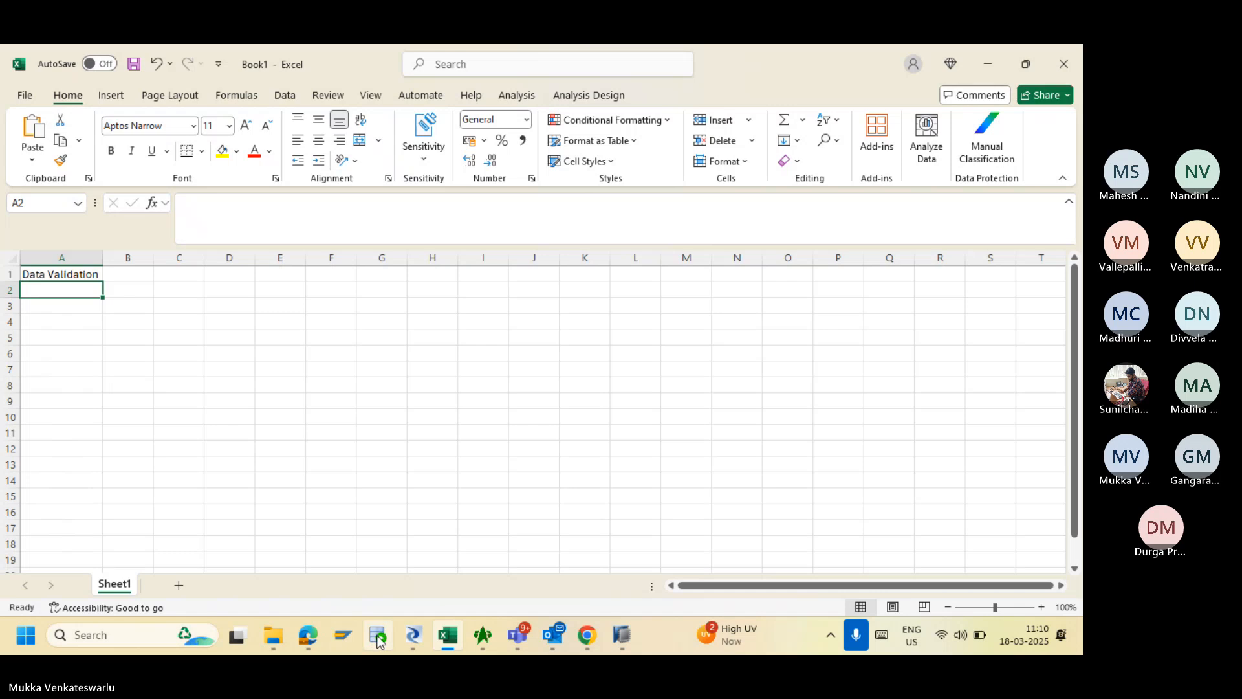
- Filter the SAPHANADB Tables folder with the pattern 'Merg' to list only MERGE tables
left_click(413, 635)
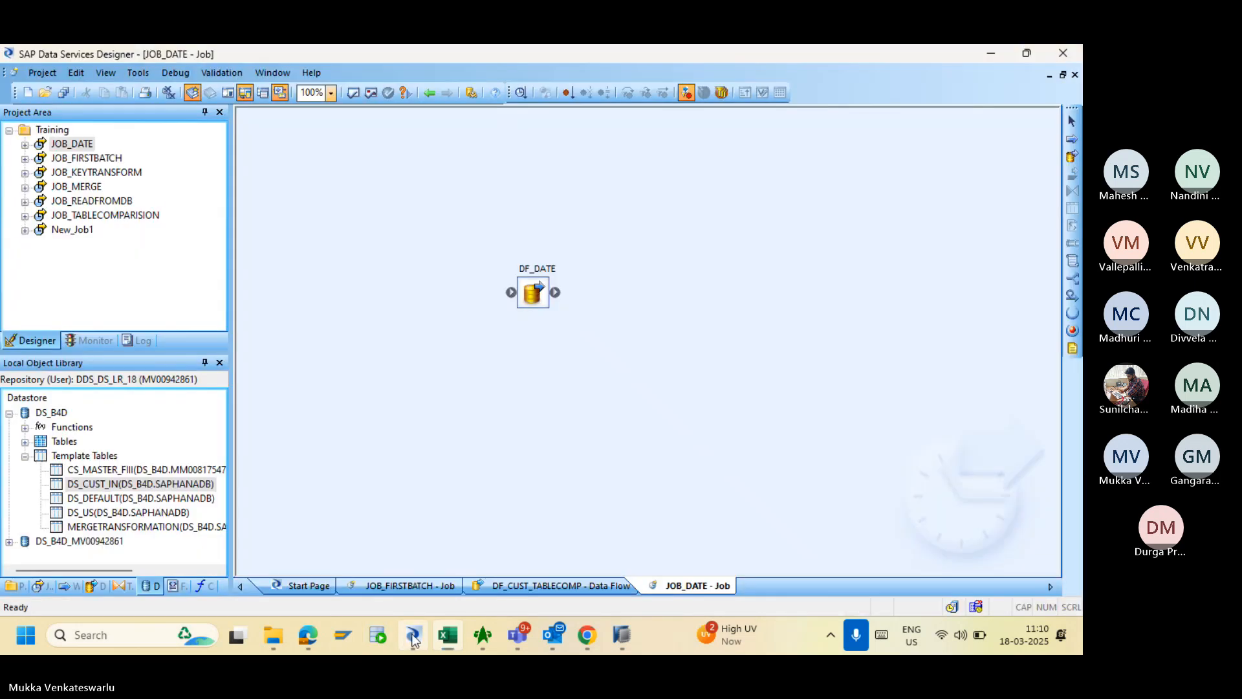
left_click(622, 634)
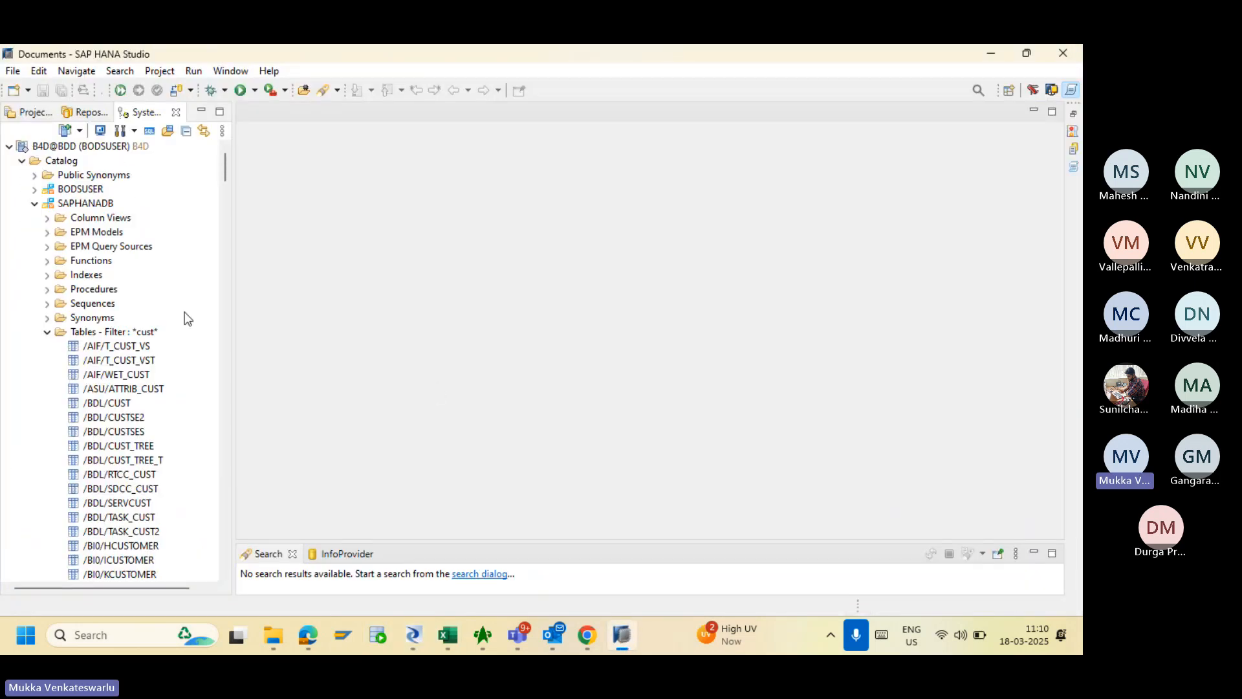
left_click(142, 335)
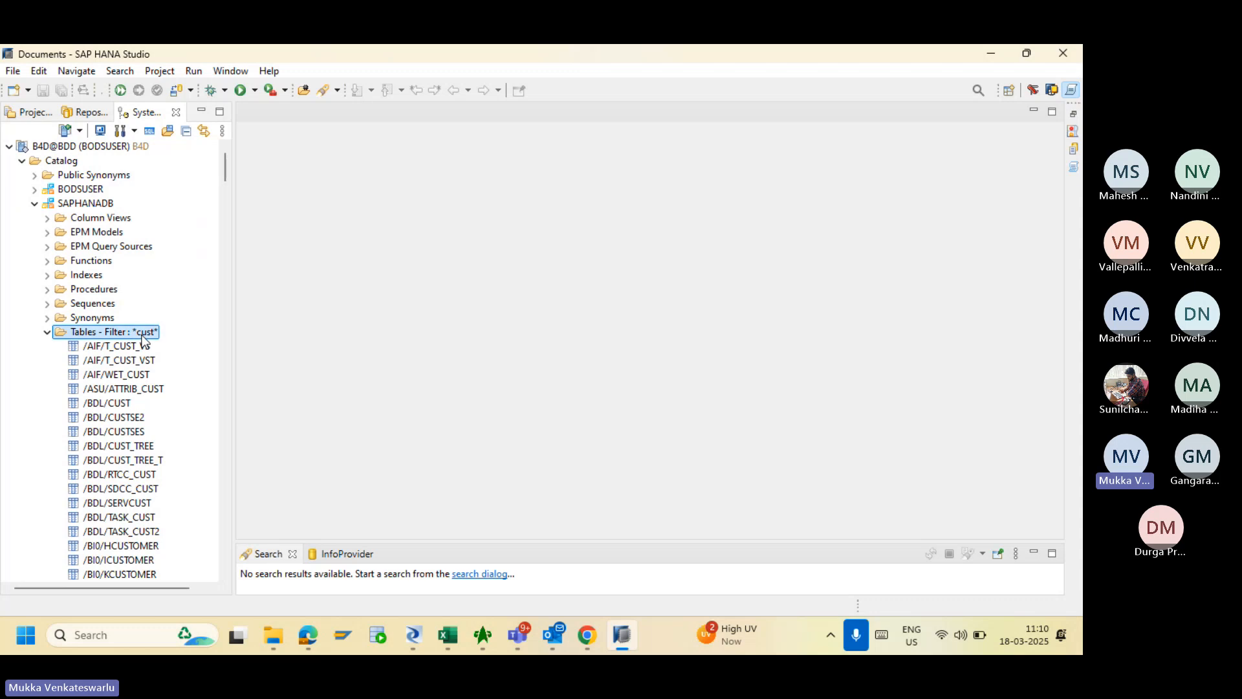
right_click(143, 338)
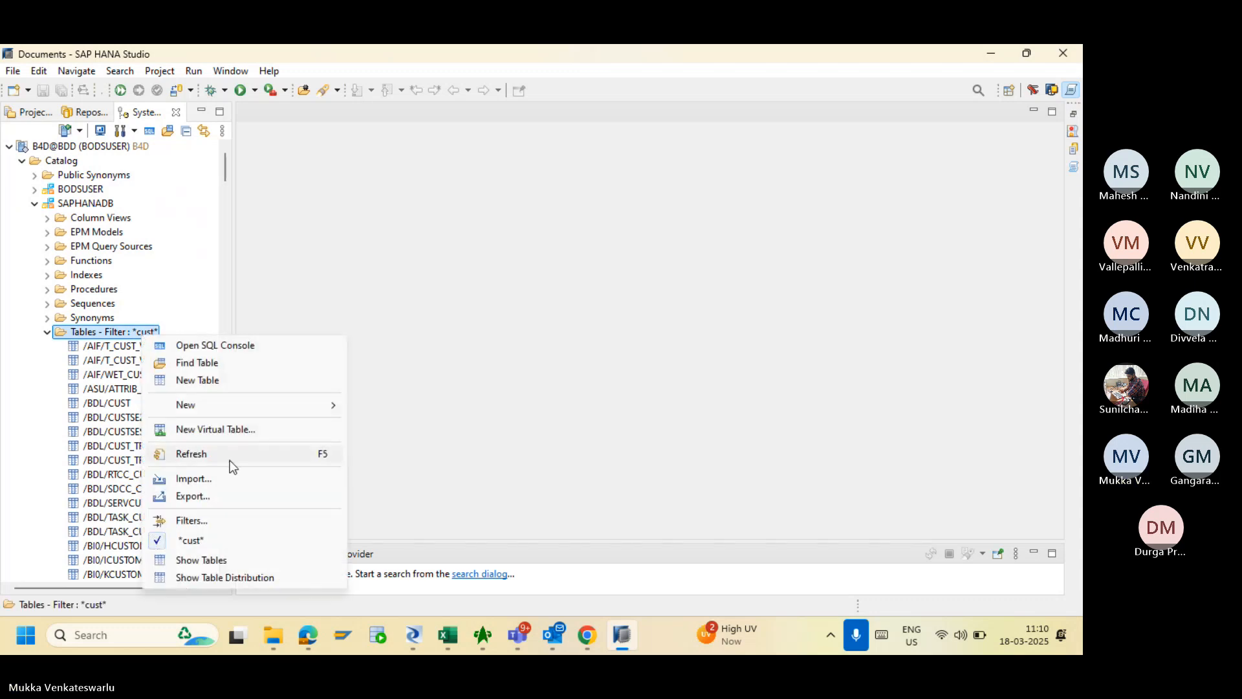
left_click(239, 520)
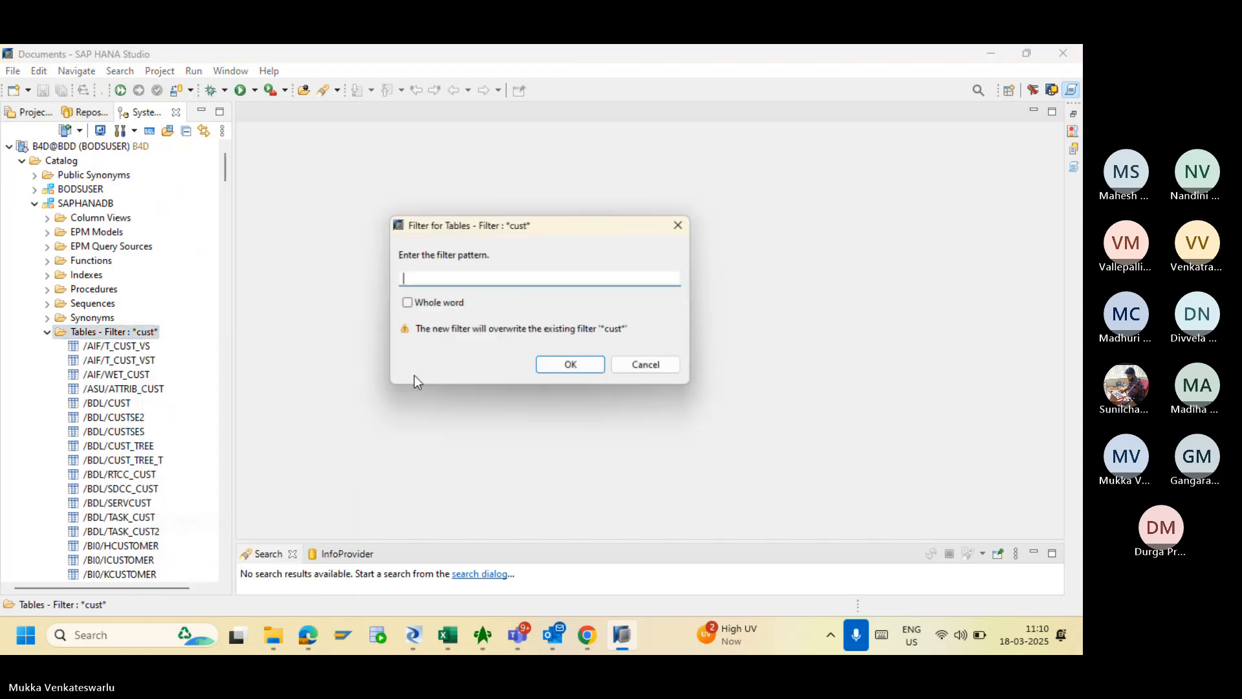
type("Merg")
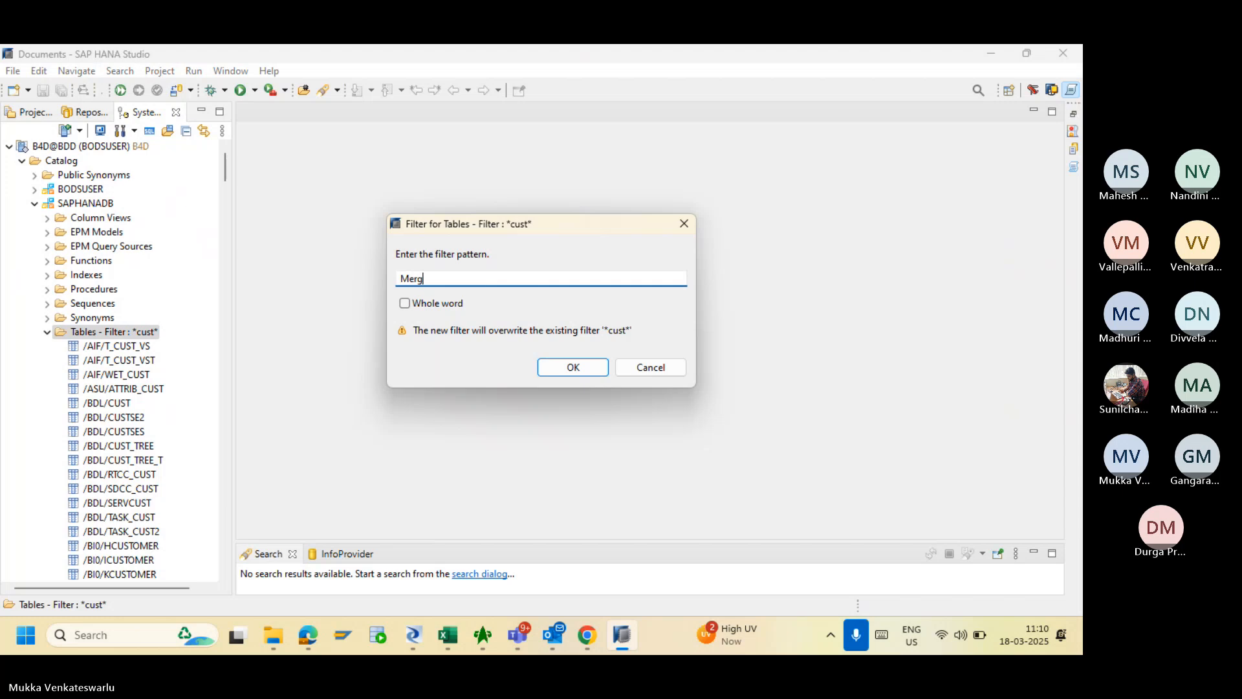
type("e")
key("BackSpace")
key("Return")
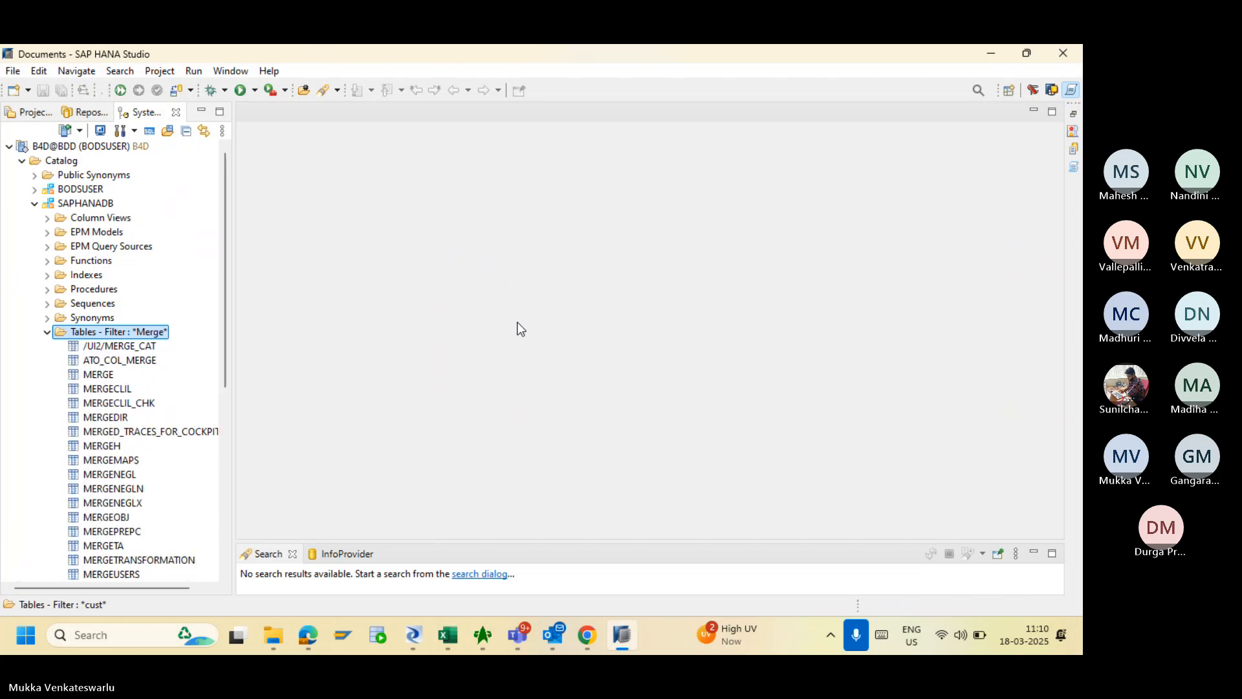
- Open a data preview of the MERGE table to view its 11 customer rows
left_click(103, 377)
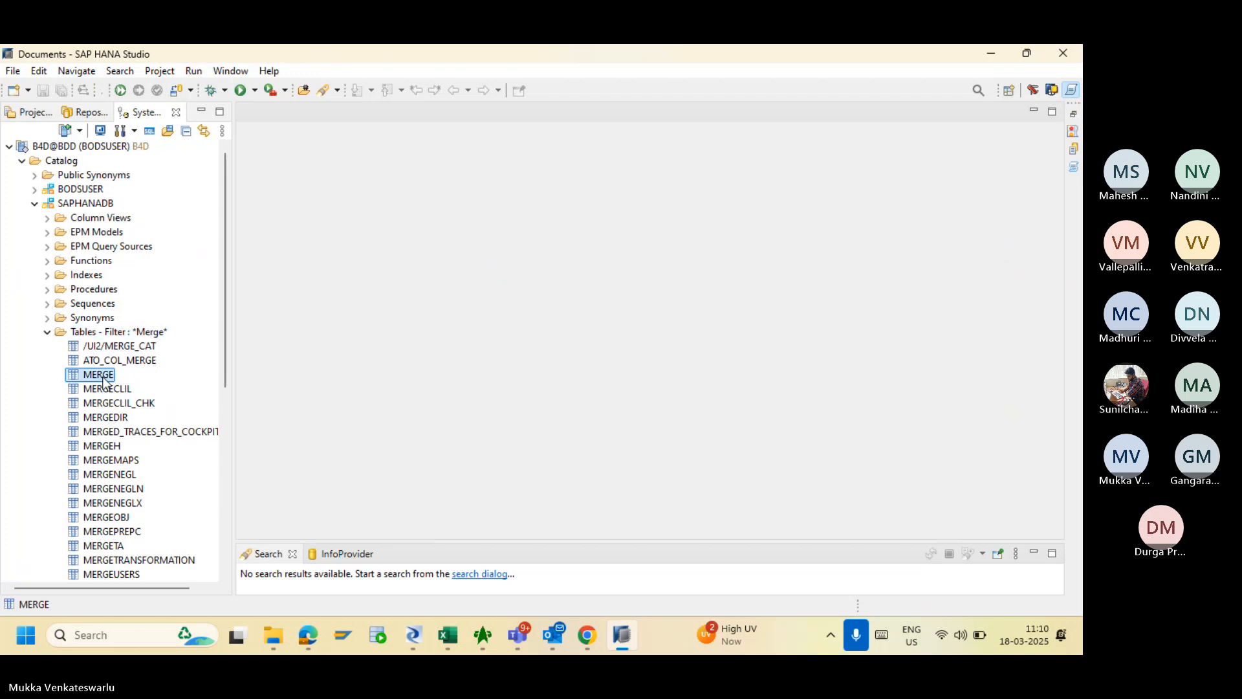
right_click(104, 379)
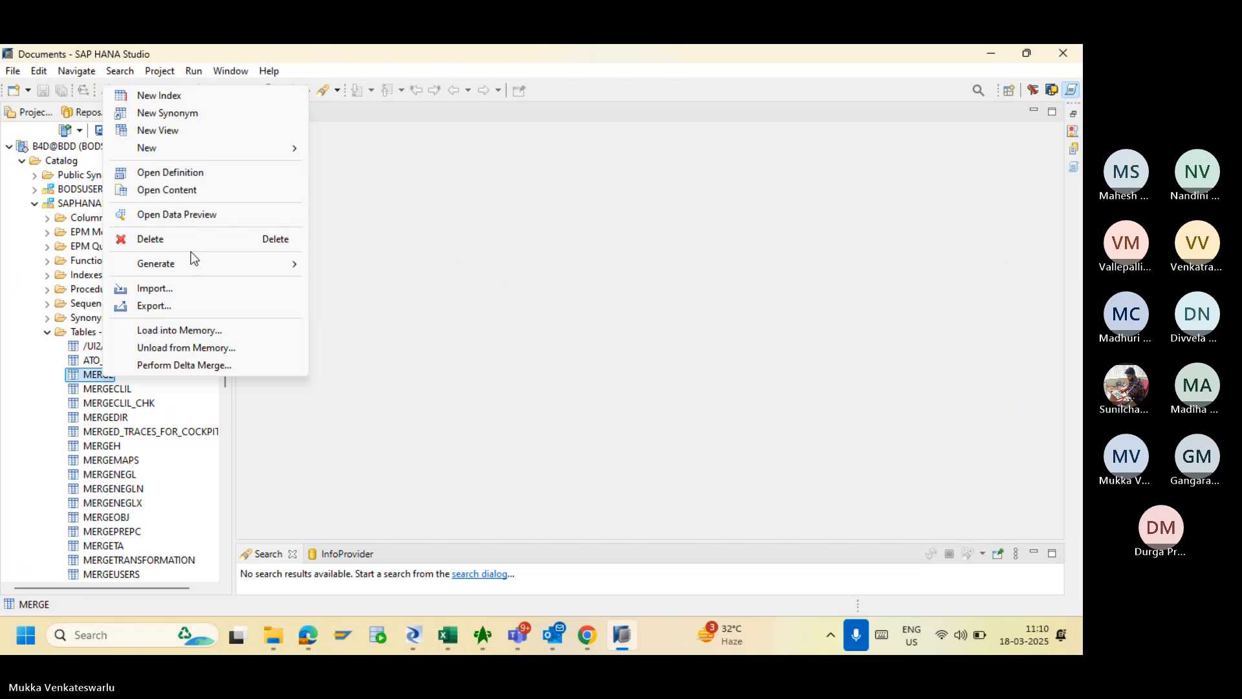
left_click(178, 214)
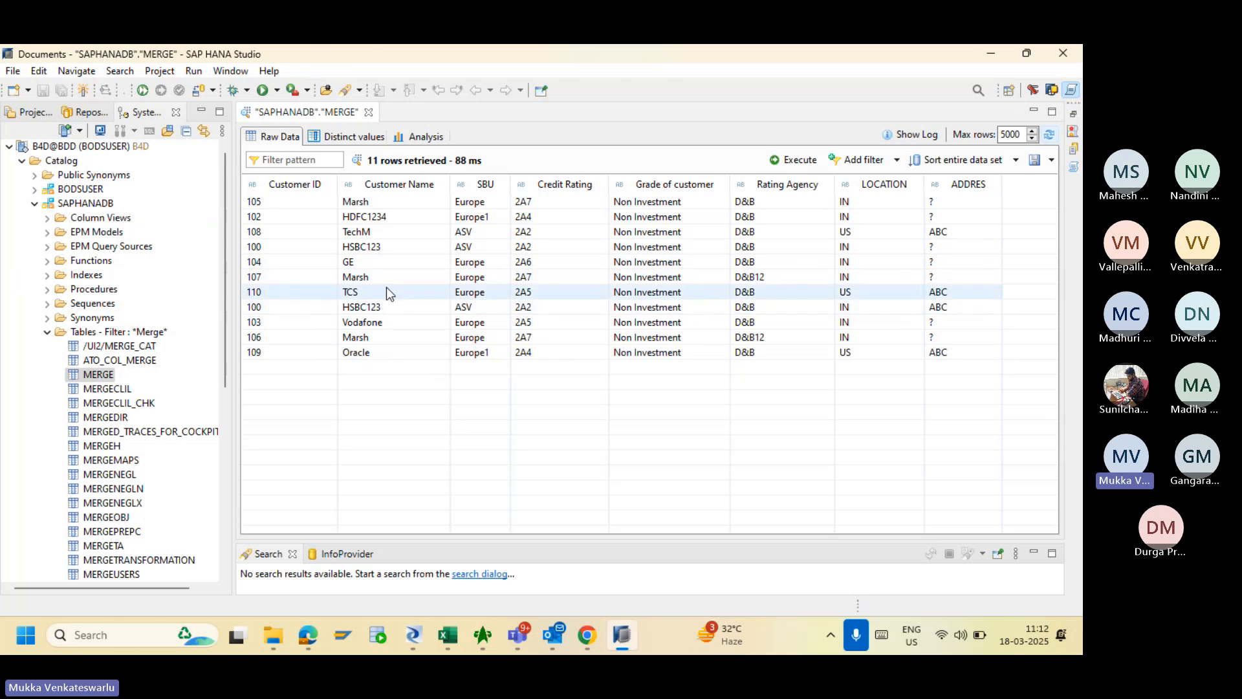
- Create a new batch job named JOB_DATA_VALIDATION in the Training project
left_click(415, 641)
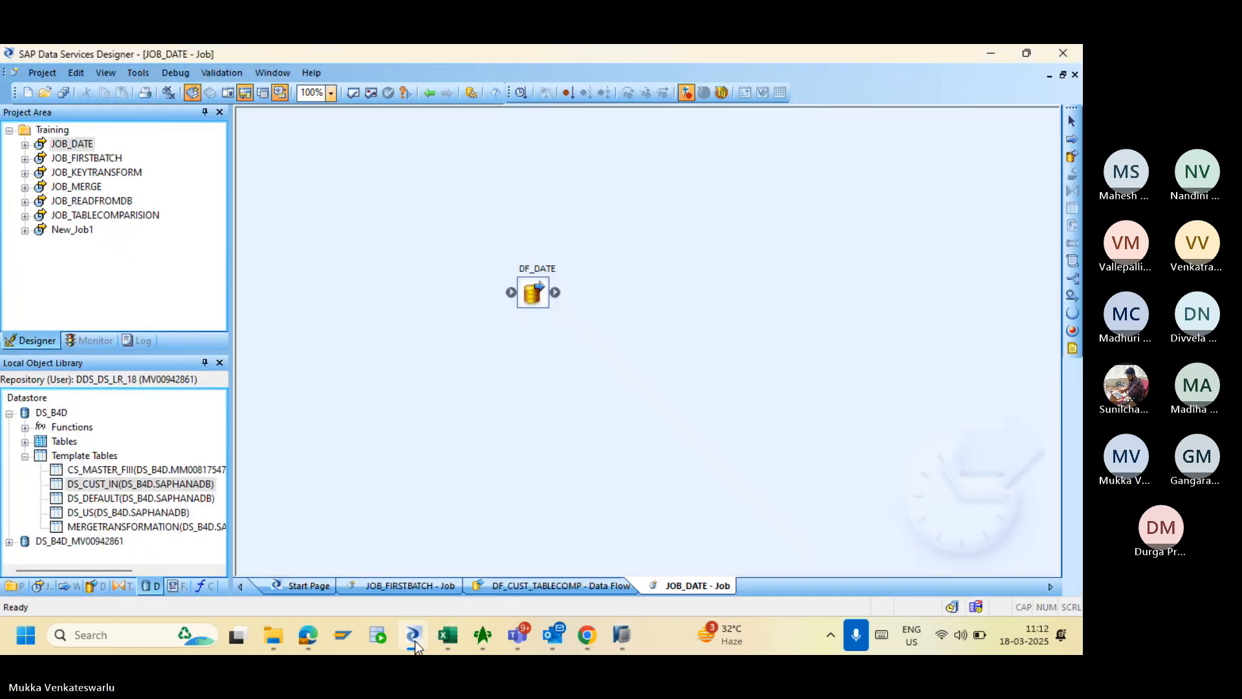
right_click(59, 132)
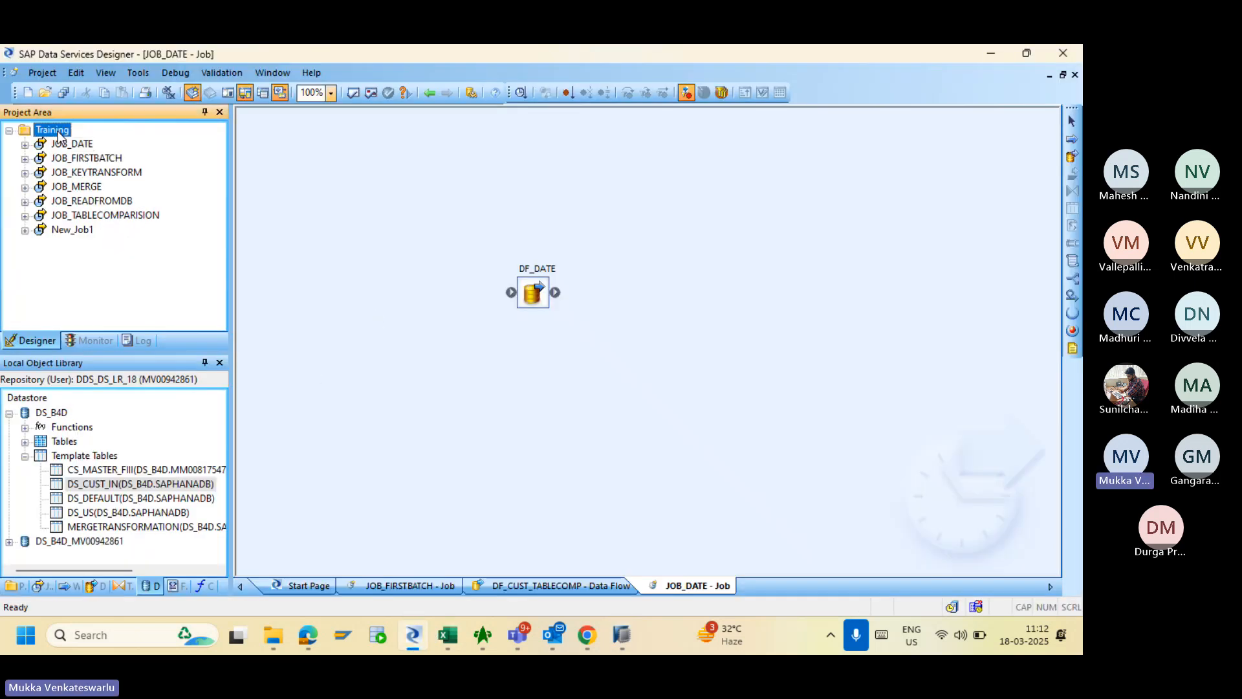
left_click(75, 139)
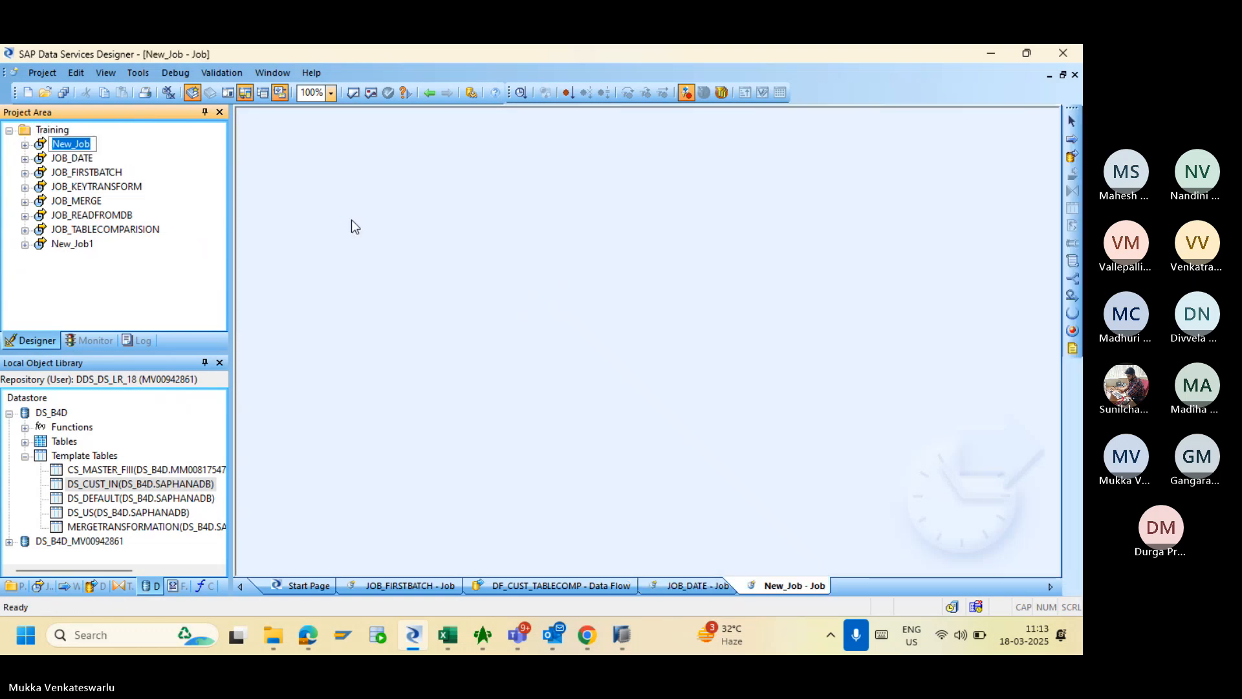
type("JOB")
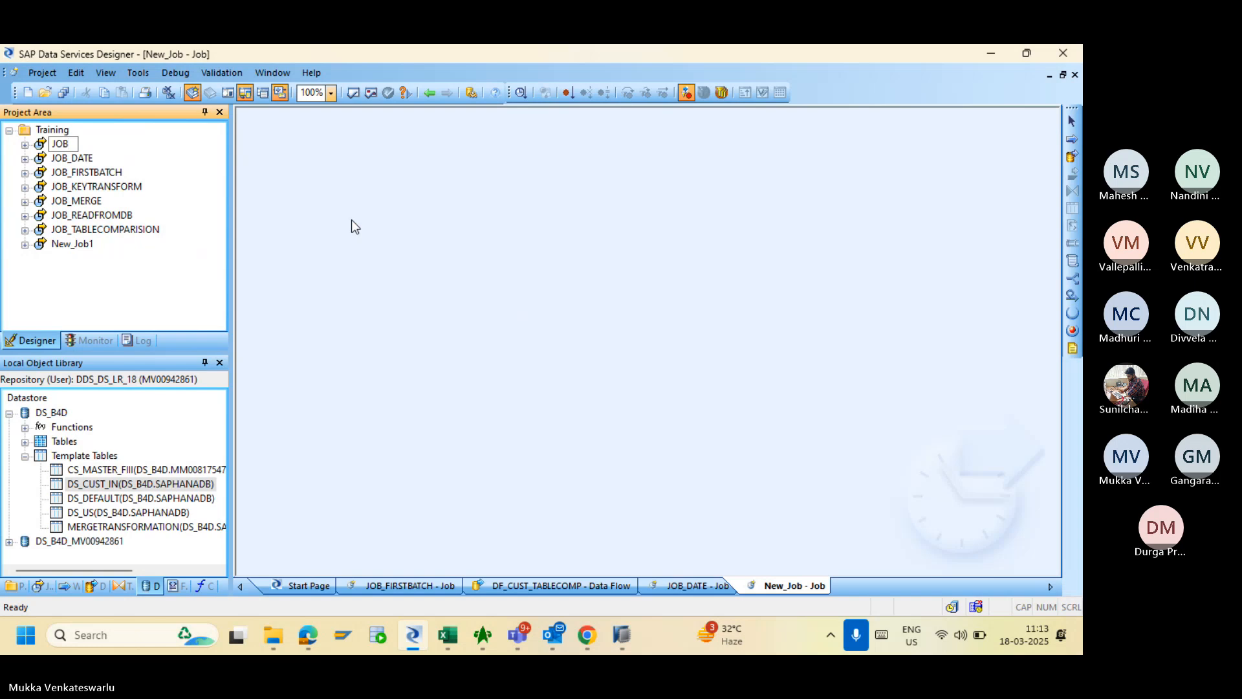
type("_DATAB")
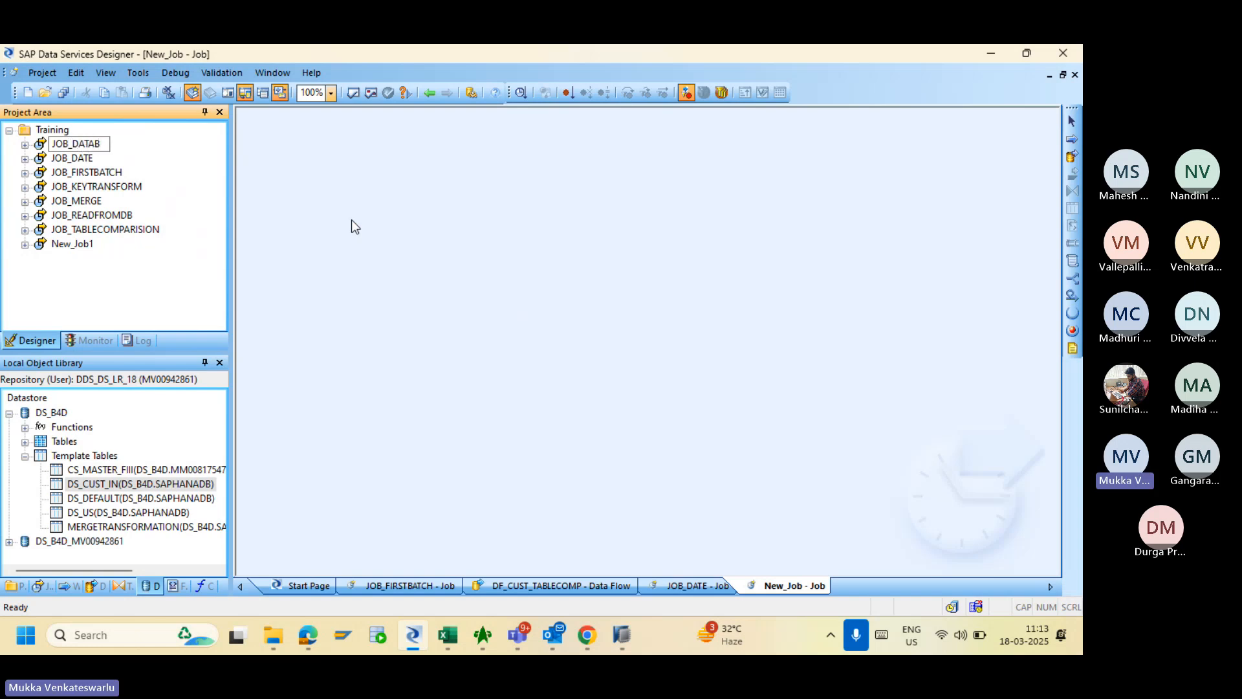
key("BackSpace")
type("V ALIDATION")
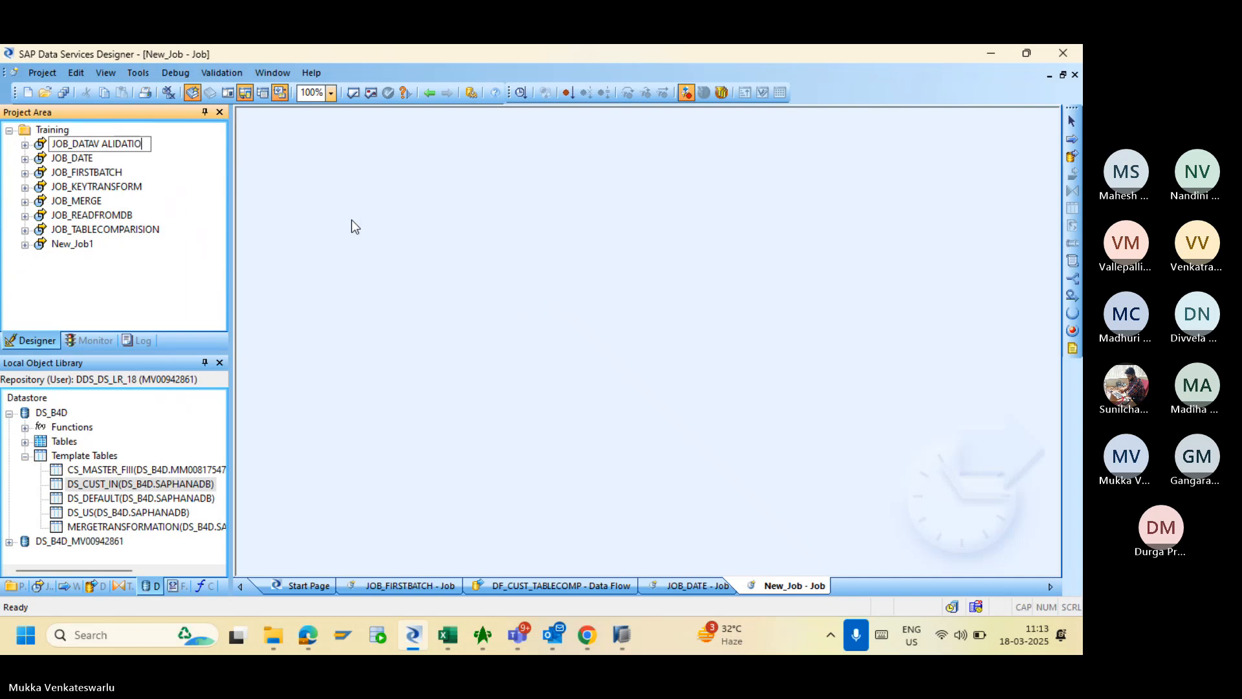
key("BackSpace")
key("BackSpace")
key("BackSpace")
key("BackSpace")
key("BackSpace")
key("BackSpace")
key("BackSpace")
key("BackSpace")
key("BackSpace")
key("BackSpace")
type("_VALIDATION")
- Place a data flow named DF_DATAVALIDATION in the job and open it
left_click(1072, 158)
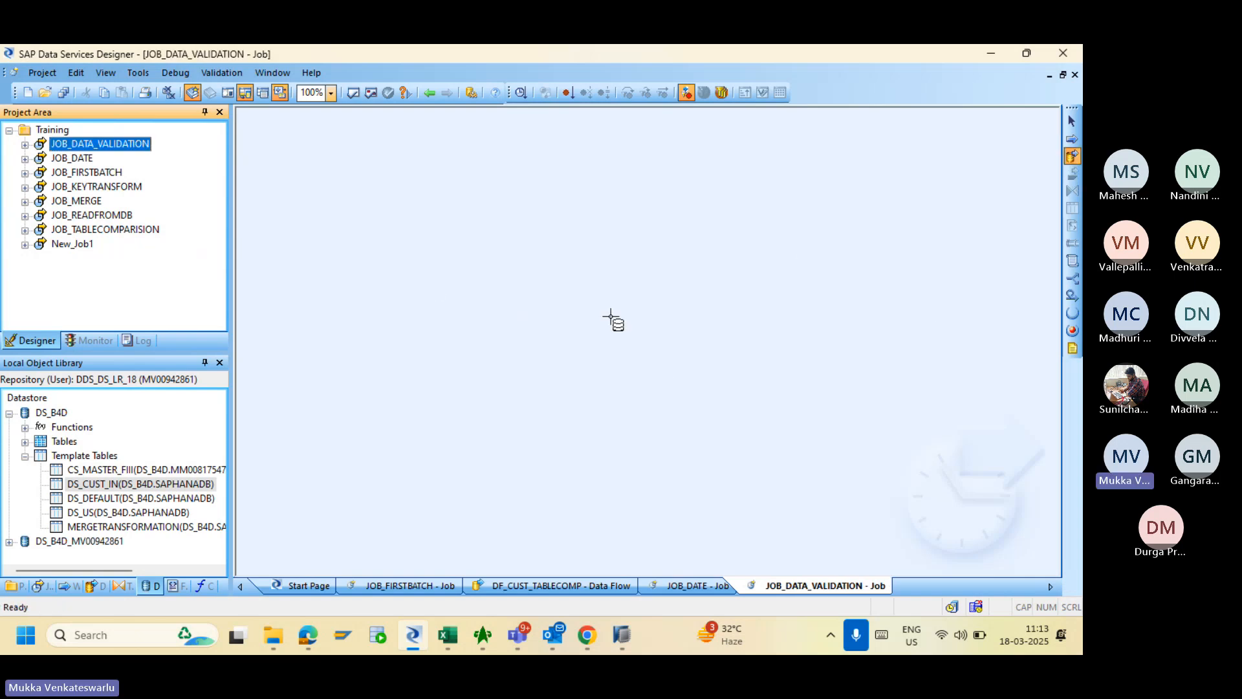
left_click(529, 264)
type("D")
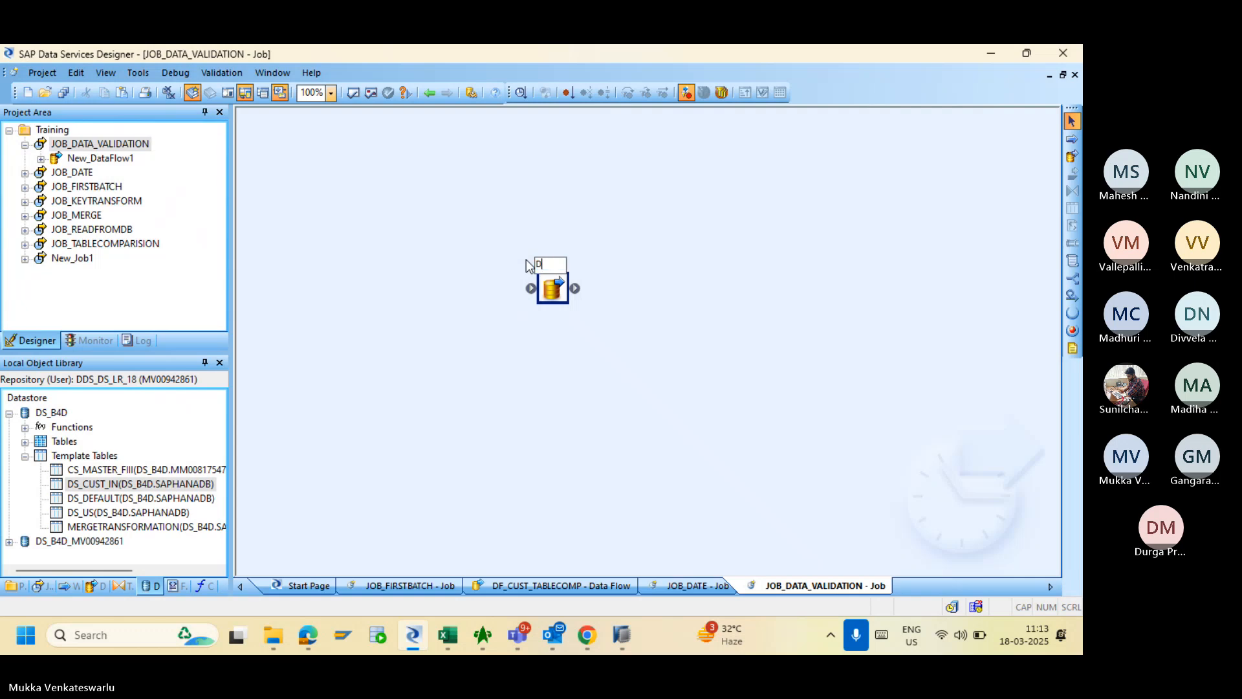
type("F_DATA")
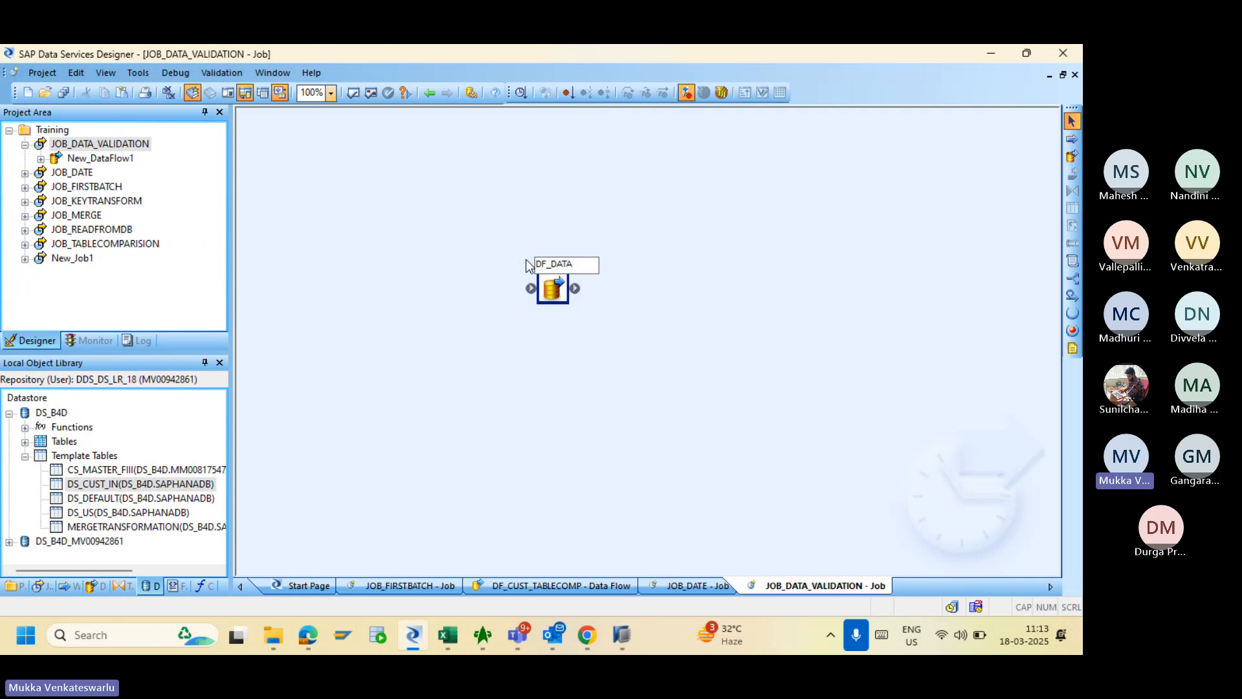
type("VALIDATION")
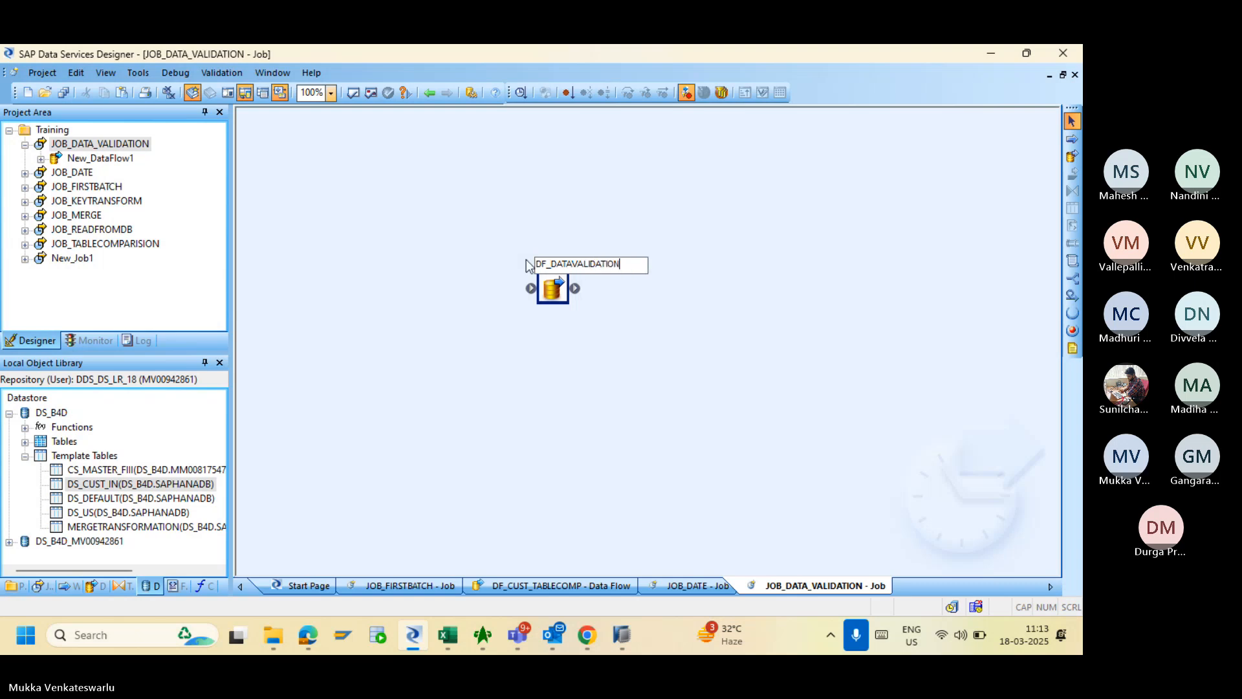
key("Return")
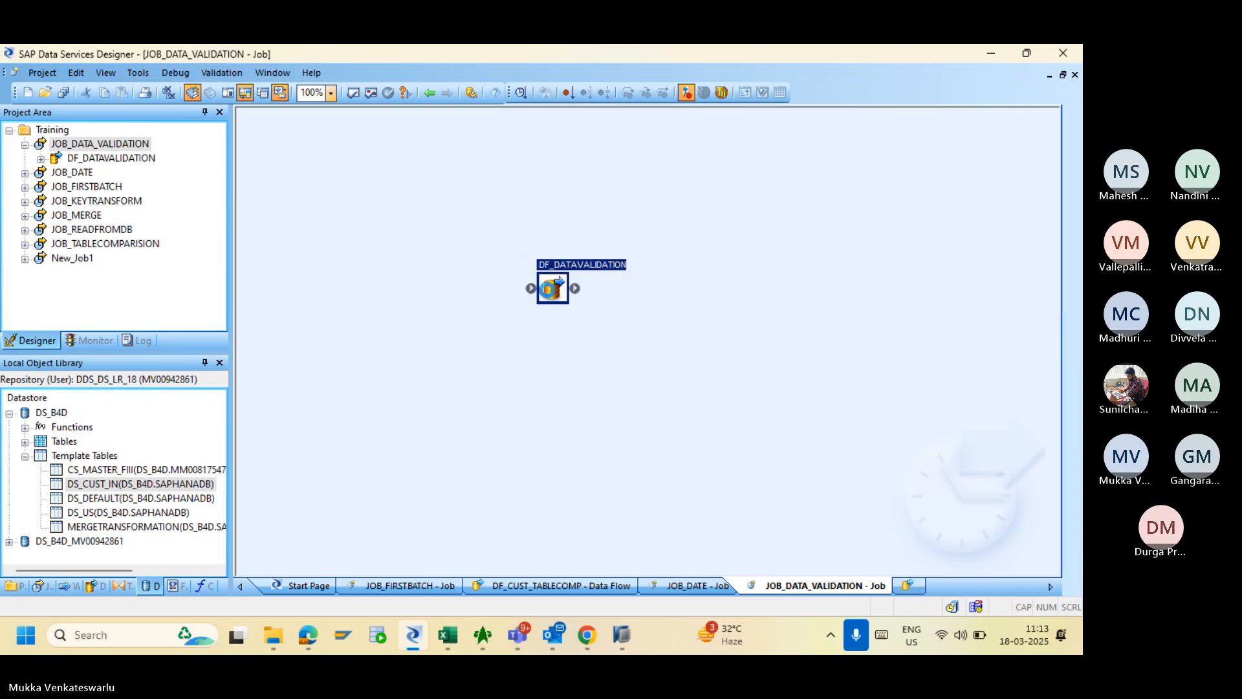
left_click(547, 288)
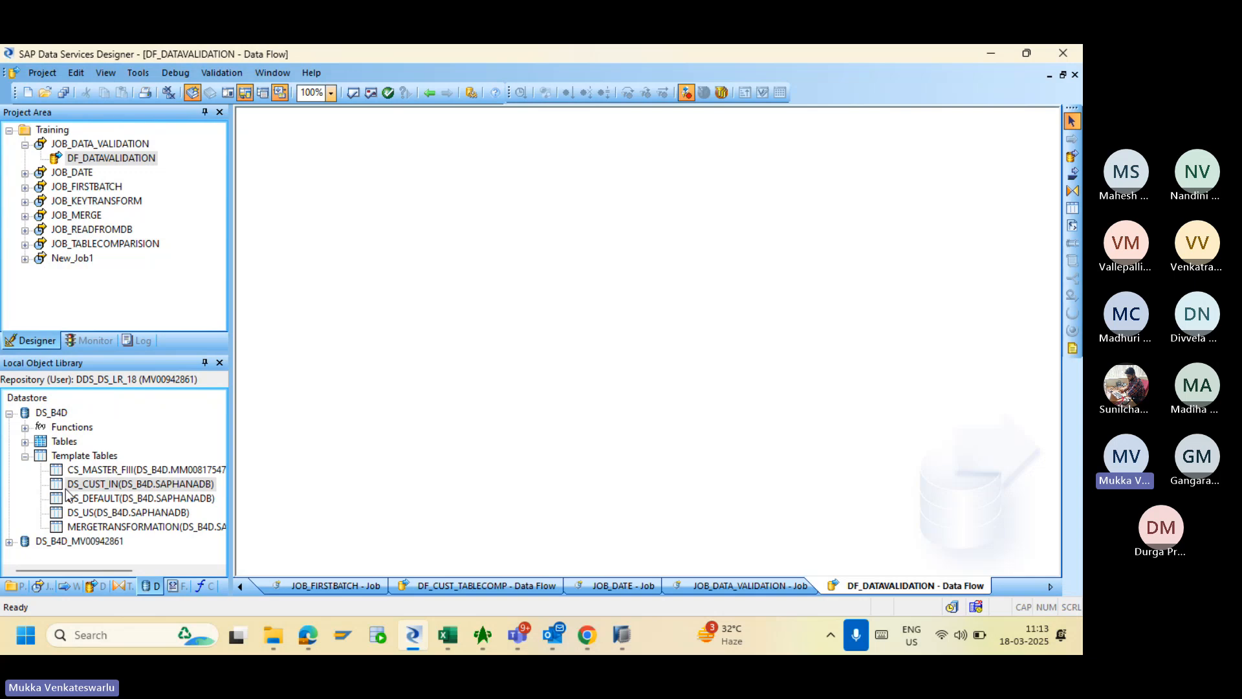
- Add the MERGE table as the source and connect it to a new Query transform
left_click(26, 441)
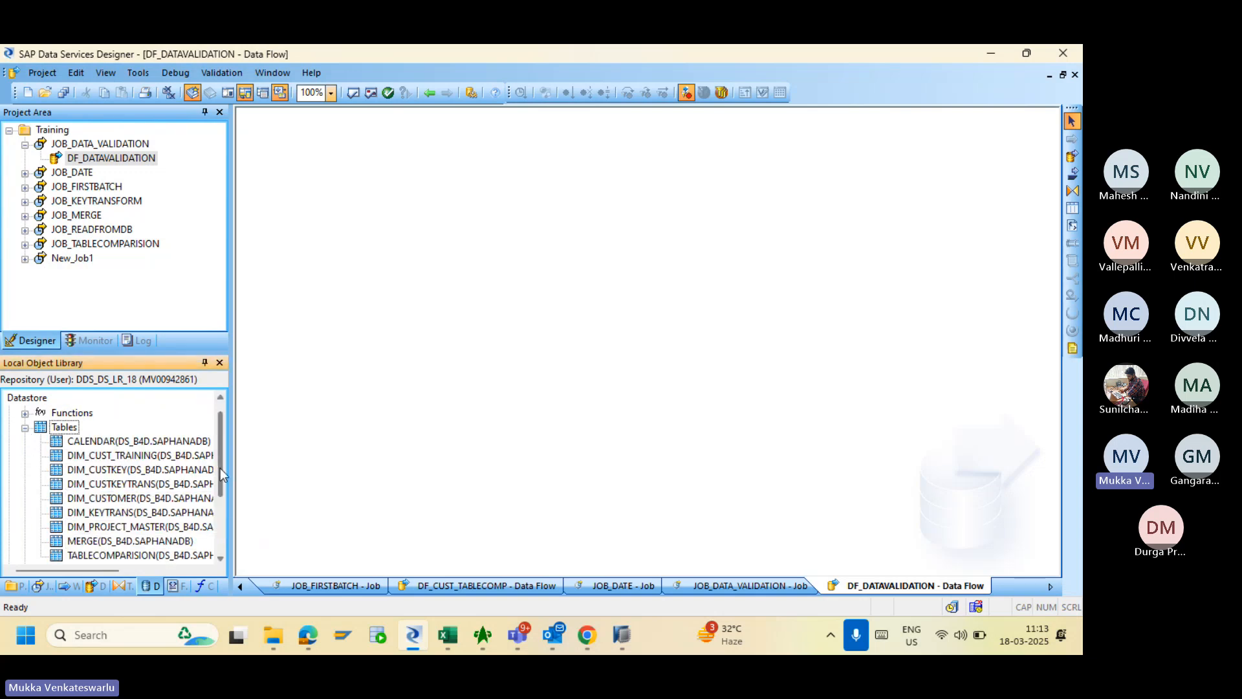
left_click_drag(220, 467, 219, 487)
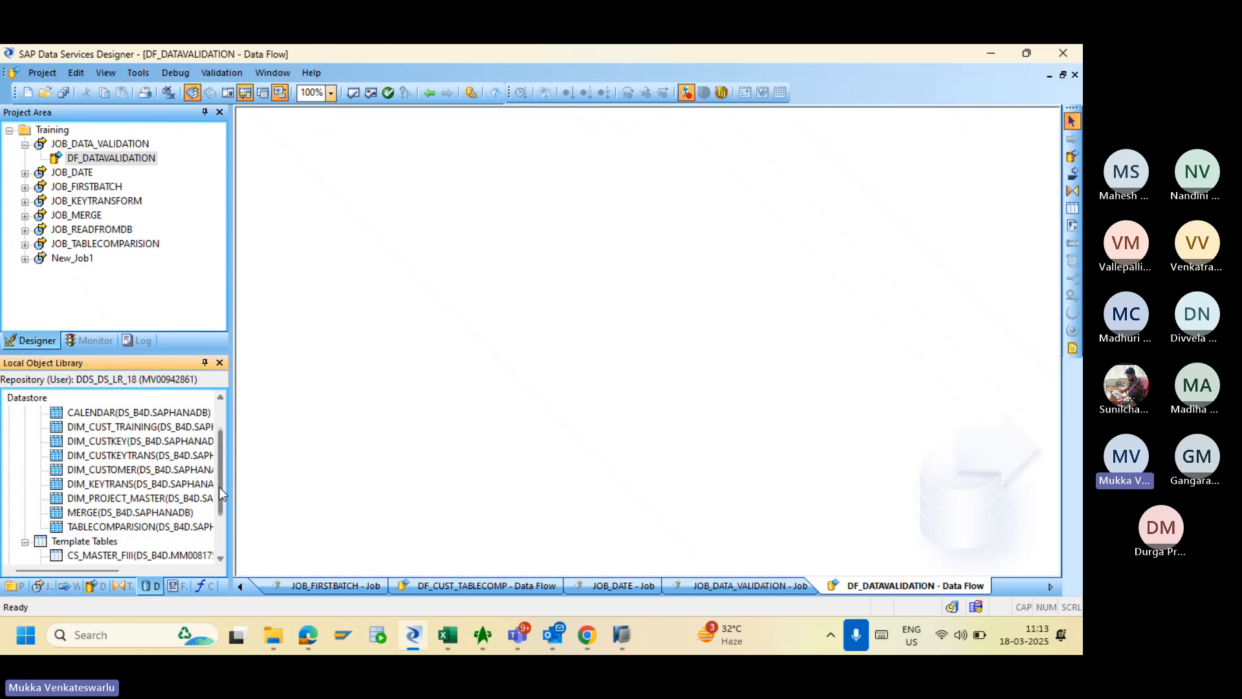
left_click(92, 513)
left_click_drag(92, 515, 299, 213)
left_click(346, 217)
left_click(303, 220)
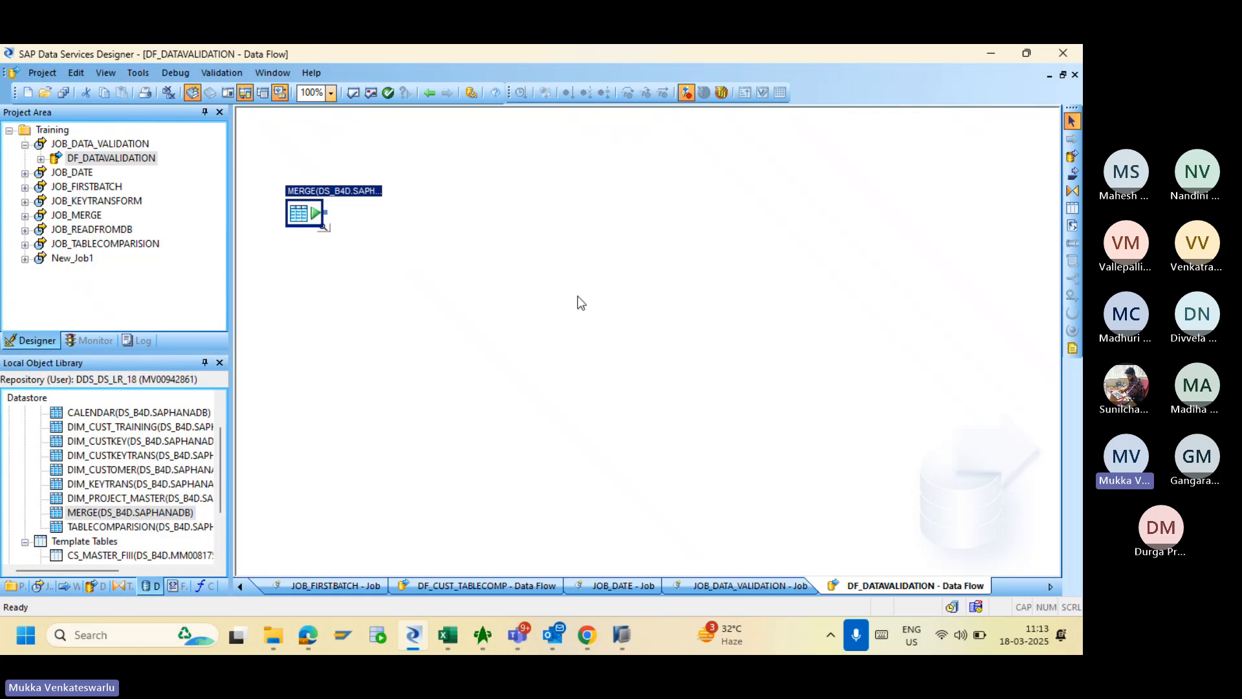
left_click(1072, 190)
left_click(448, 238)
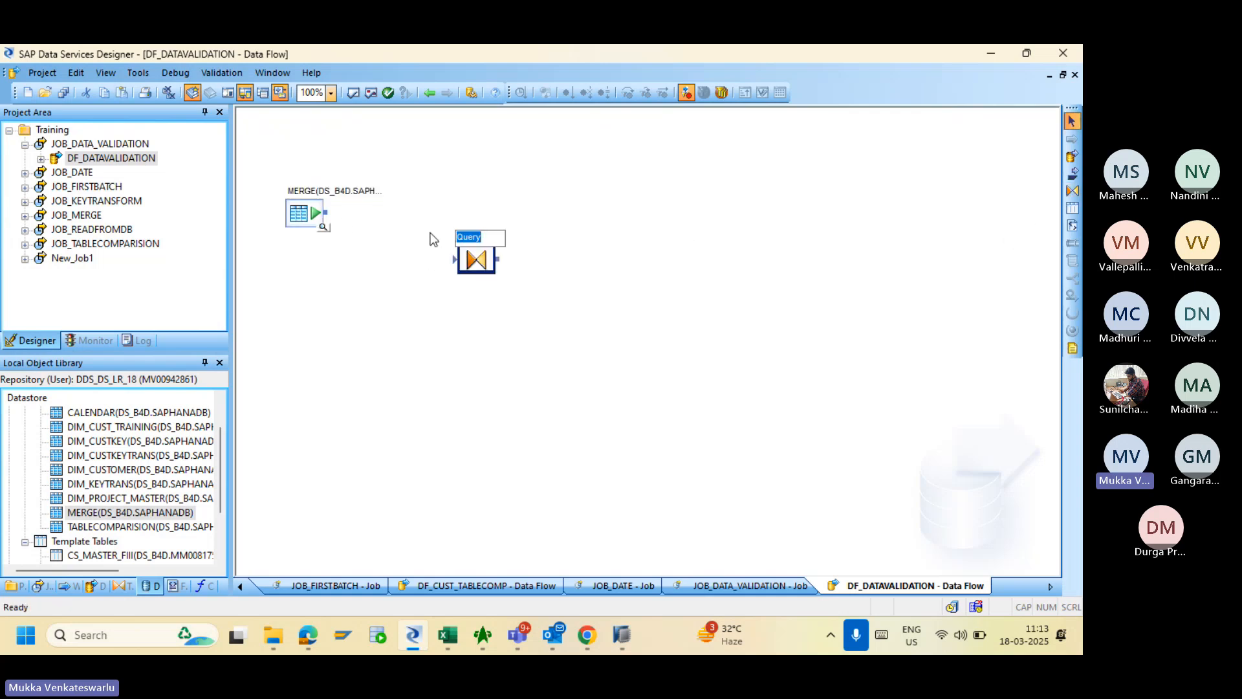
left_click_drag(325, 212, 457, 267)
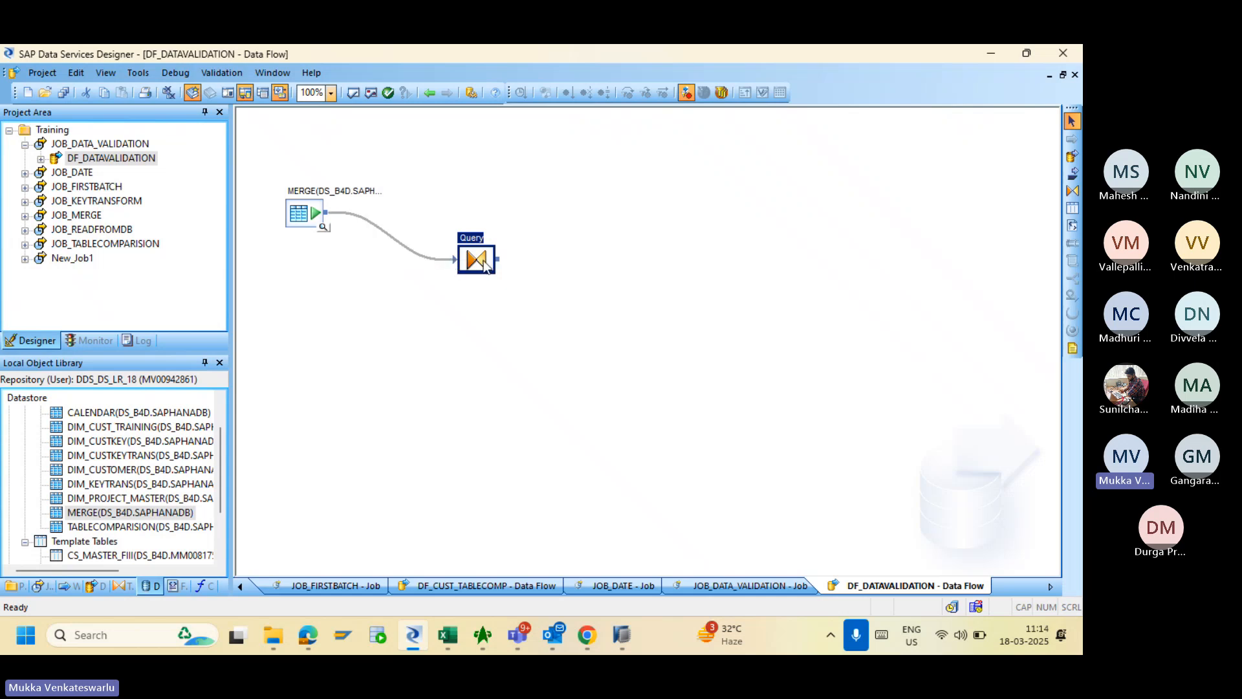
- Map all eight MERGE columns, Customer ID through ADDRES, to the Query output
double_click(479, 261)
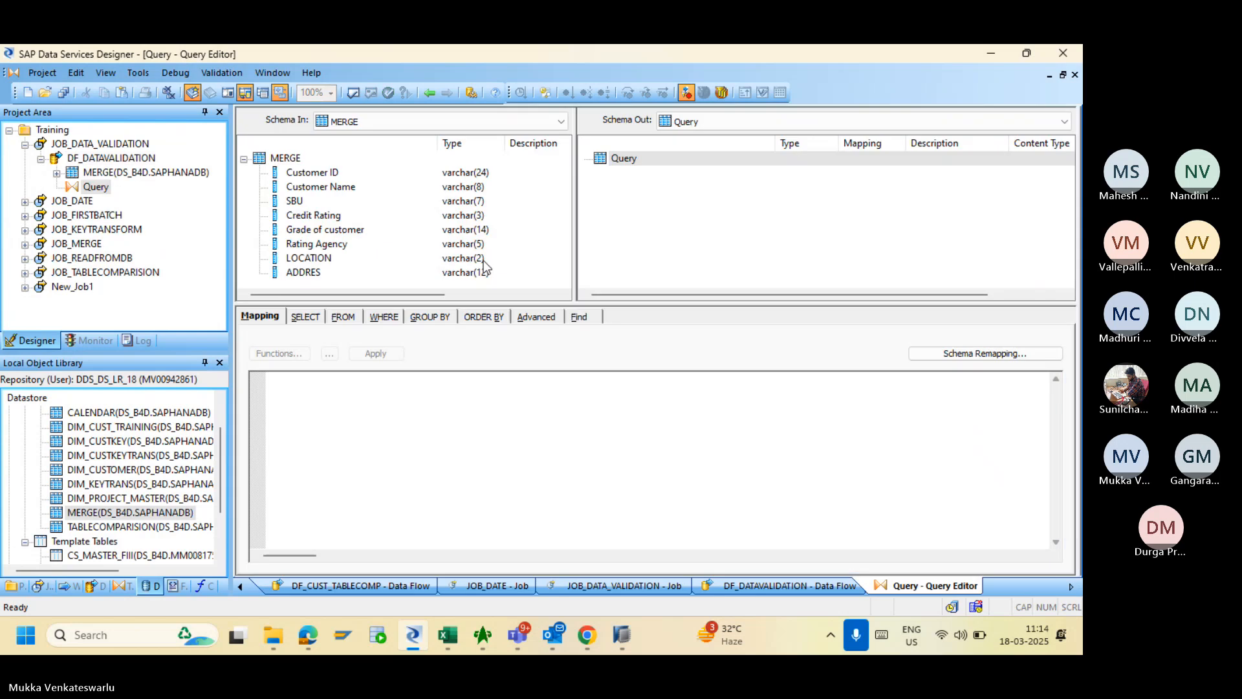
left_click(328, 173)
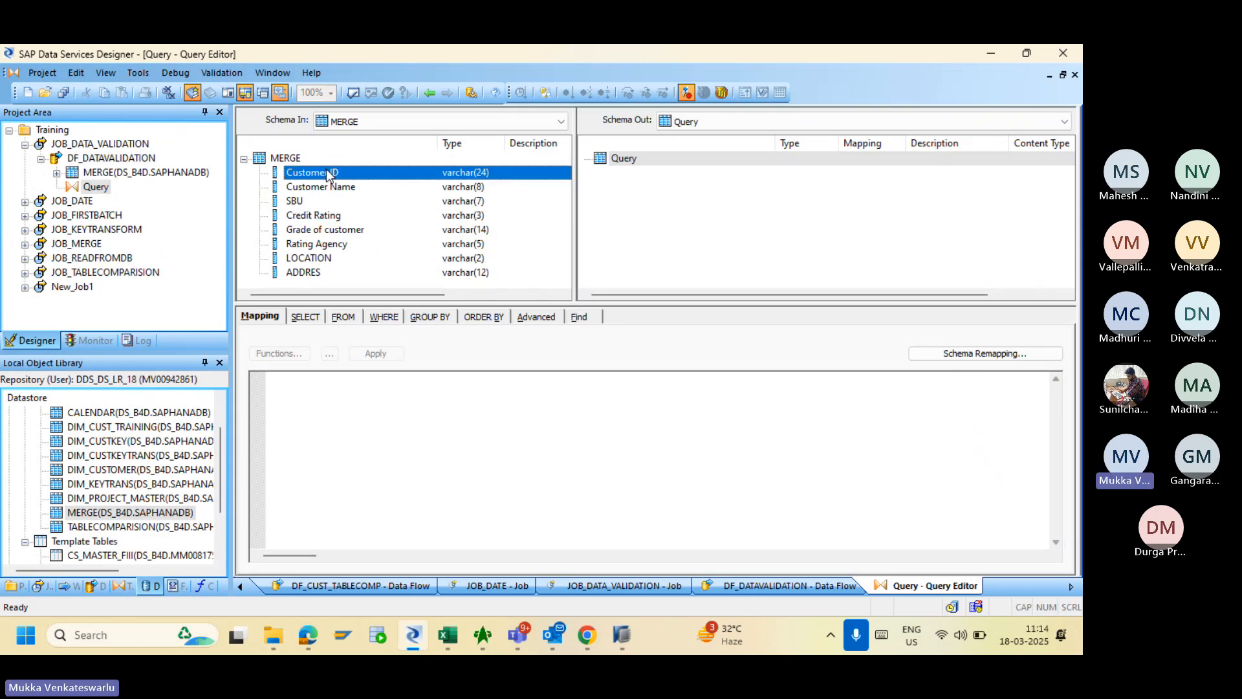
left_click(309, 273, "shift")
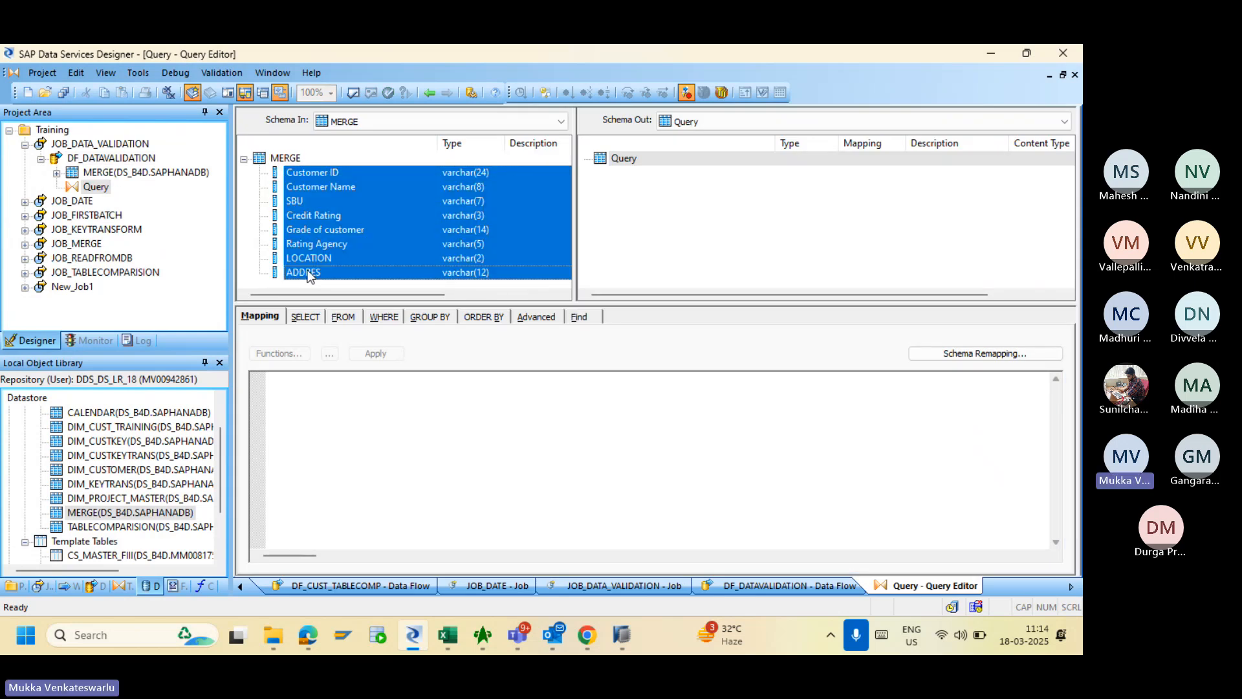
right_click(333, 237)
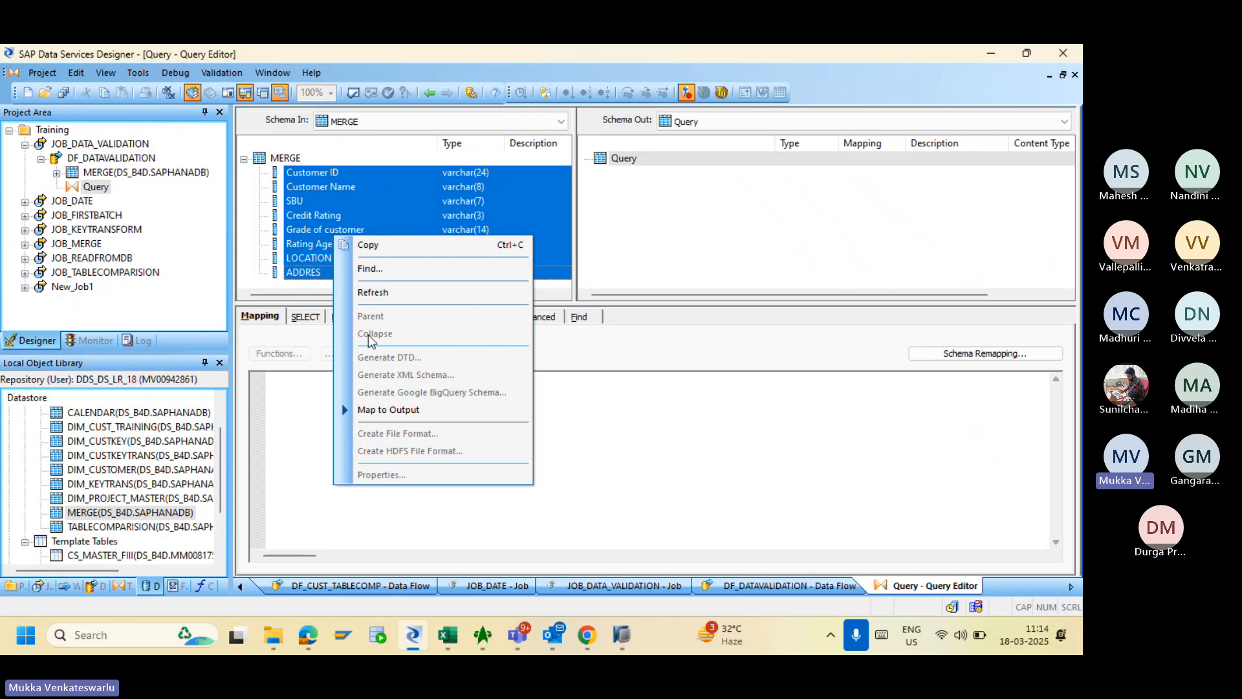
left_click(396, 409)
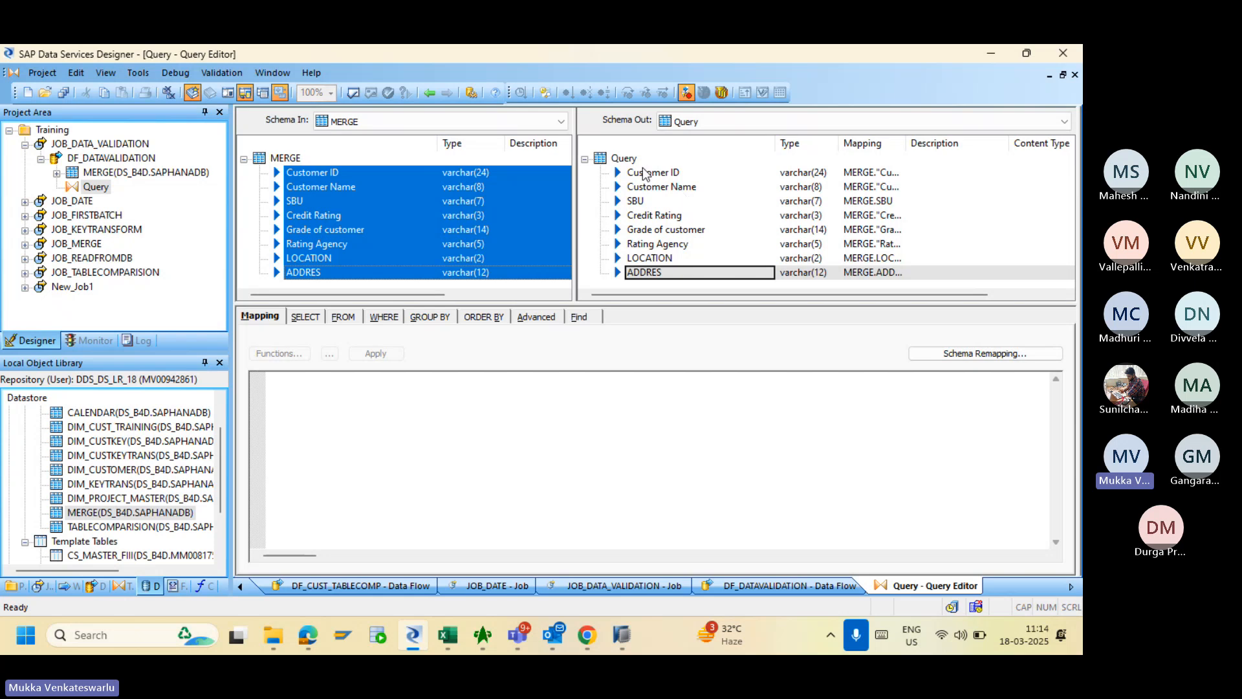
- Insert an int output column 'Customer Name Length' below Customer Name
right_click(656, 188)
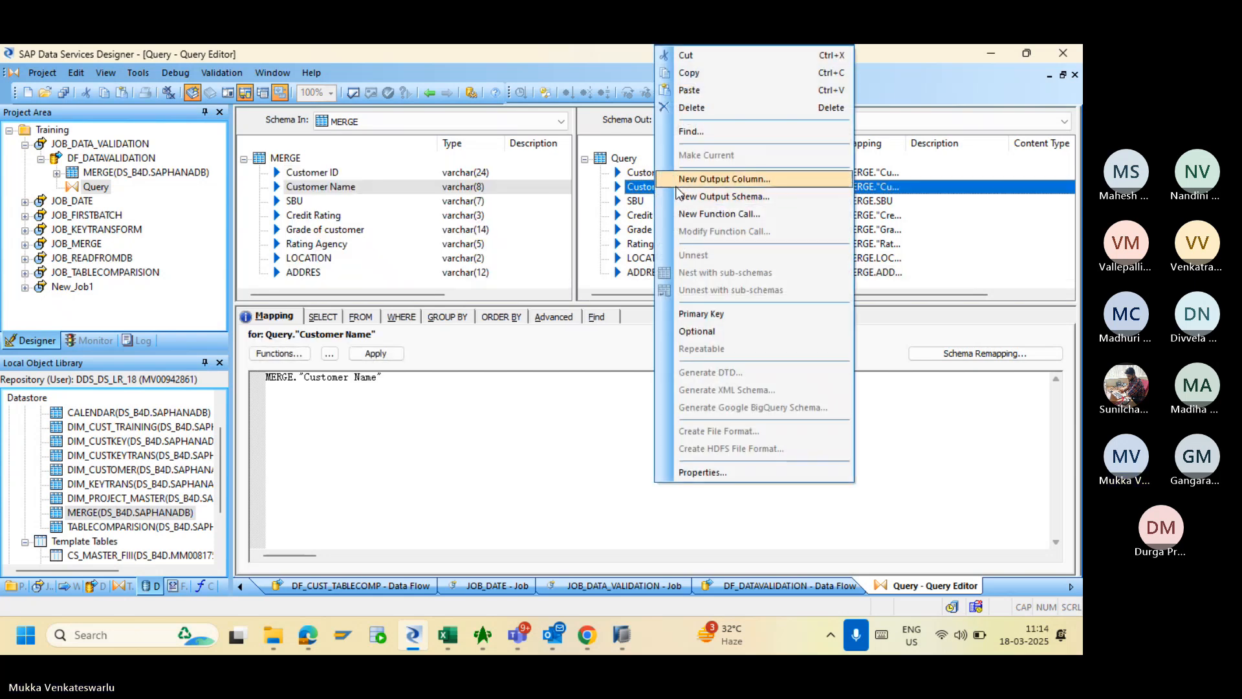
left_click(680, 181)
left_click(699, 215)
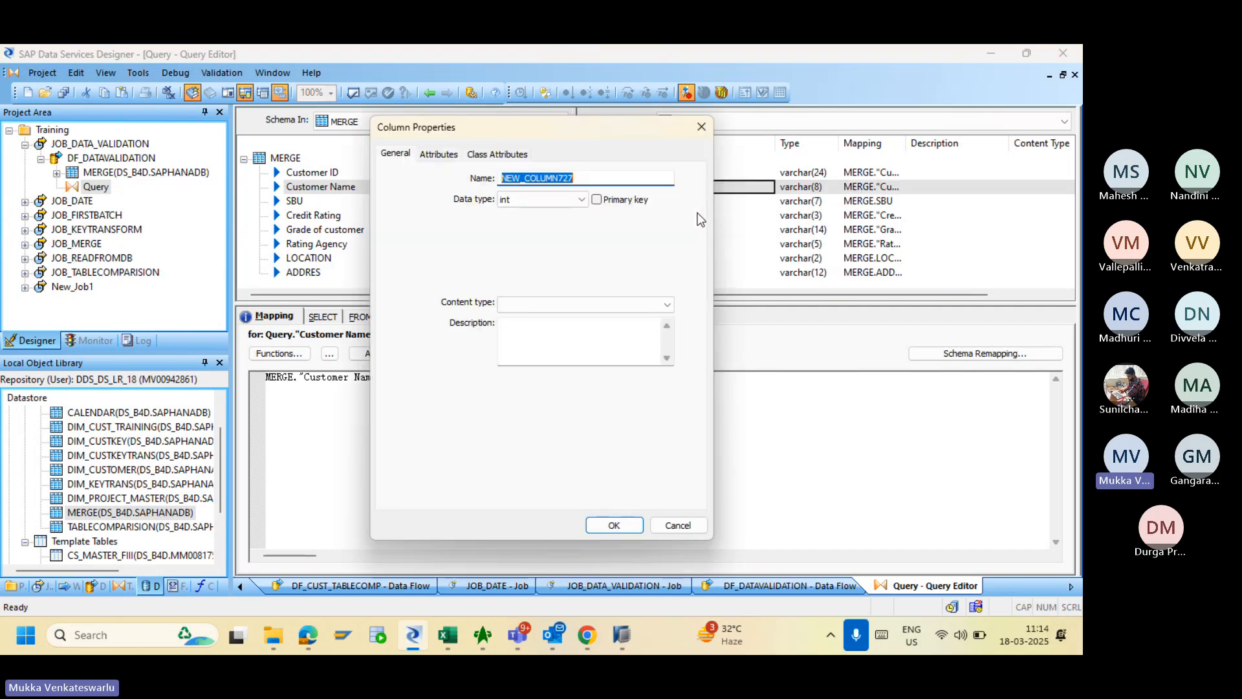
type("Cust")
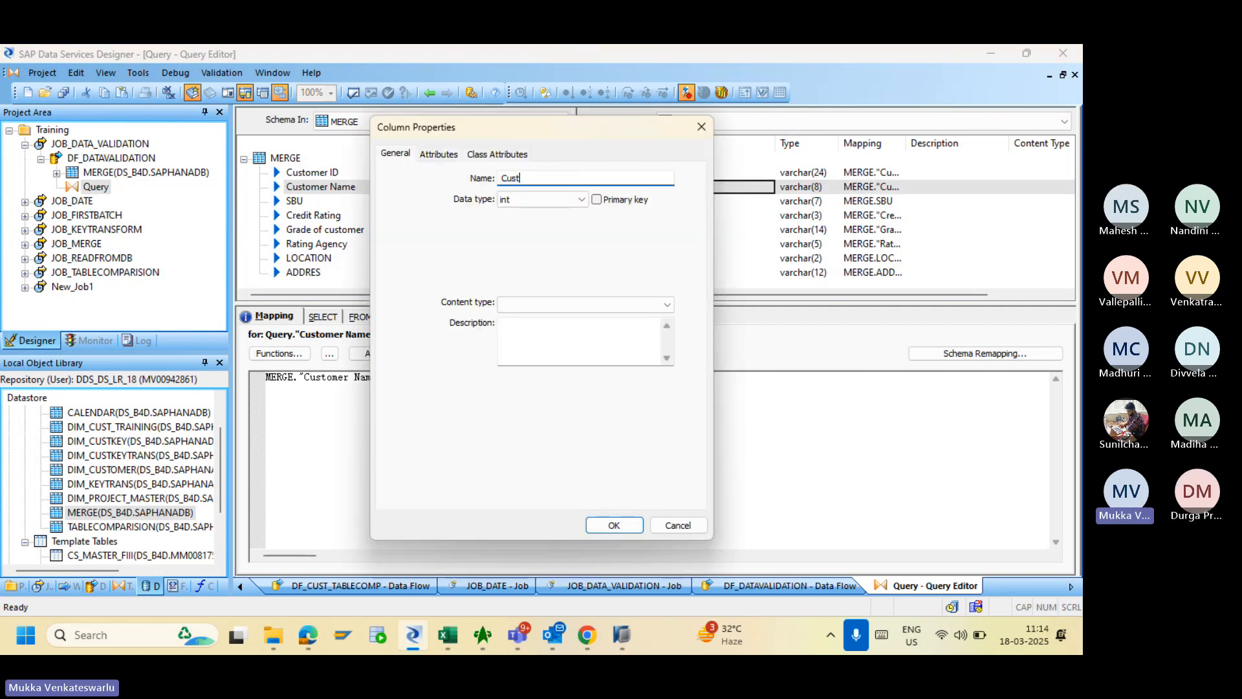
type("omer Name Length")
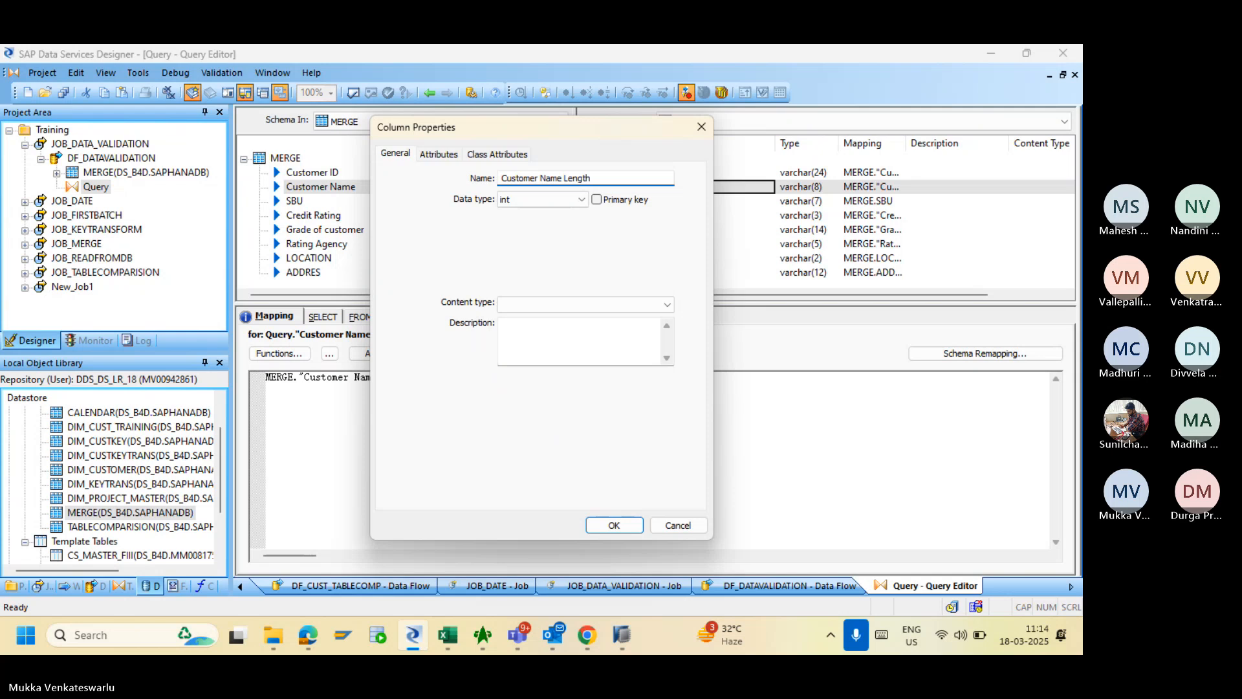
left_click(565, 200)
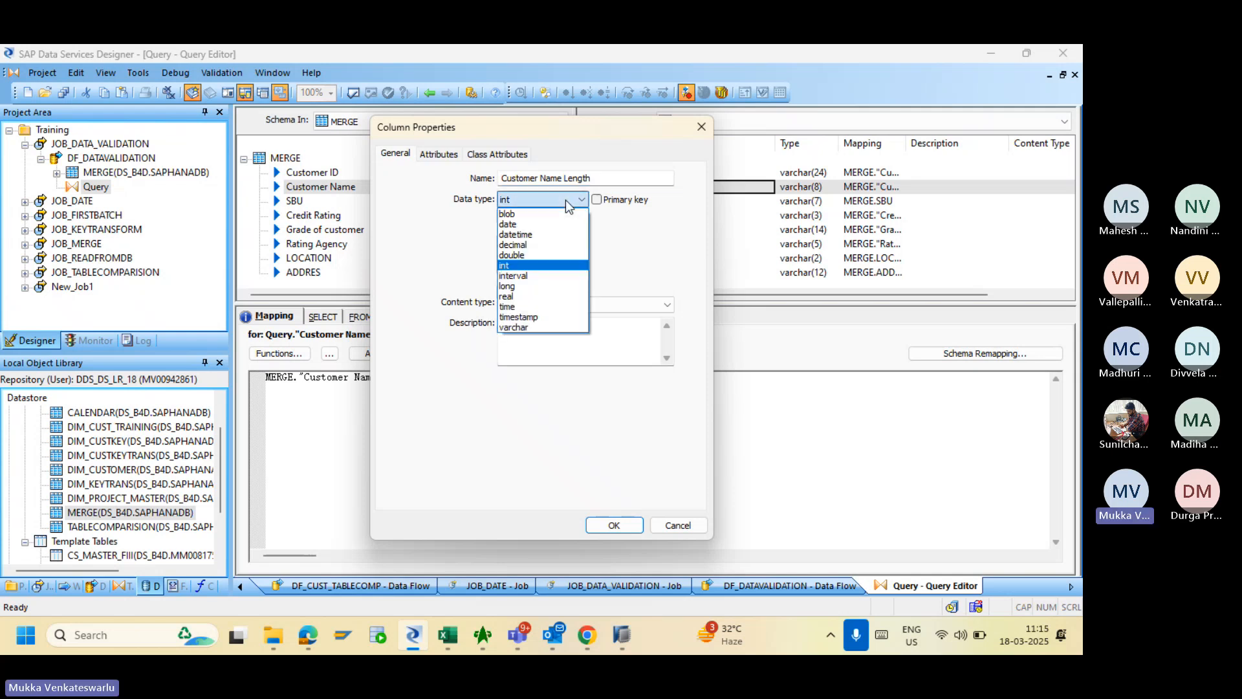
left_click(537, 265)
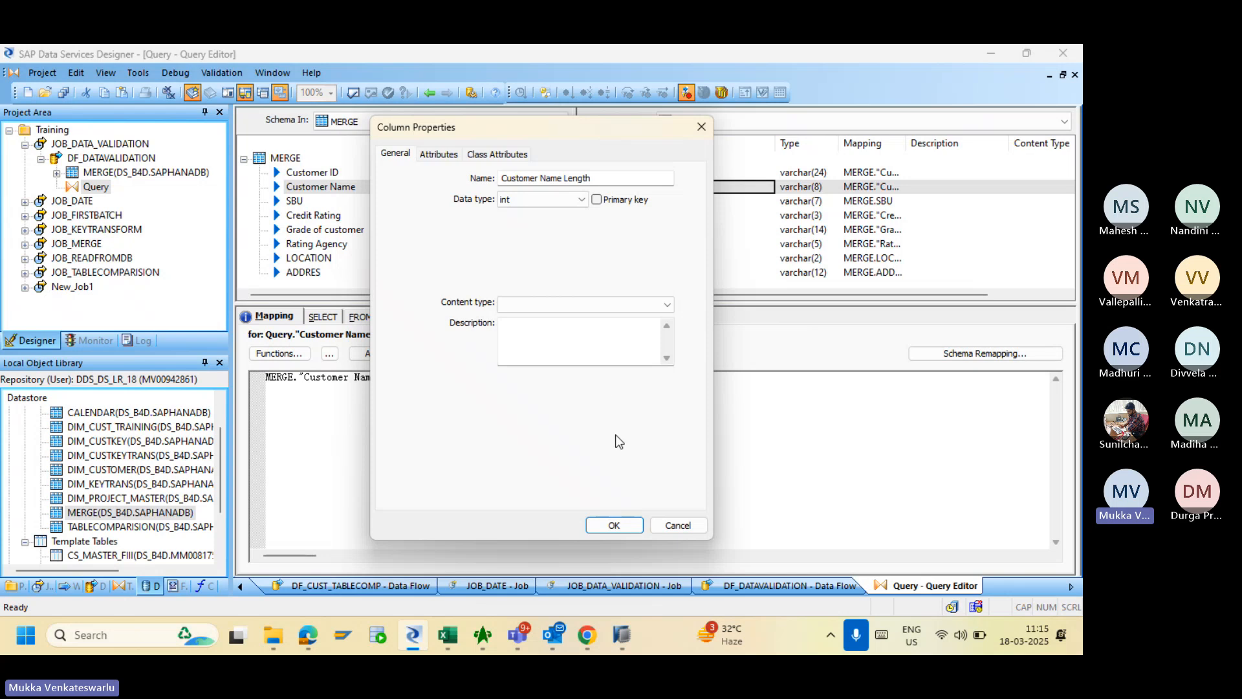
left_click(614, 525)
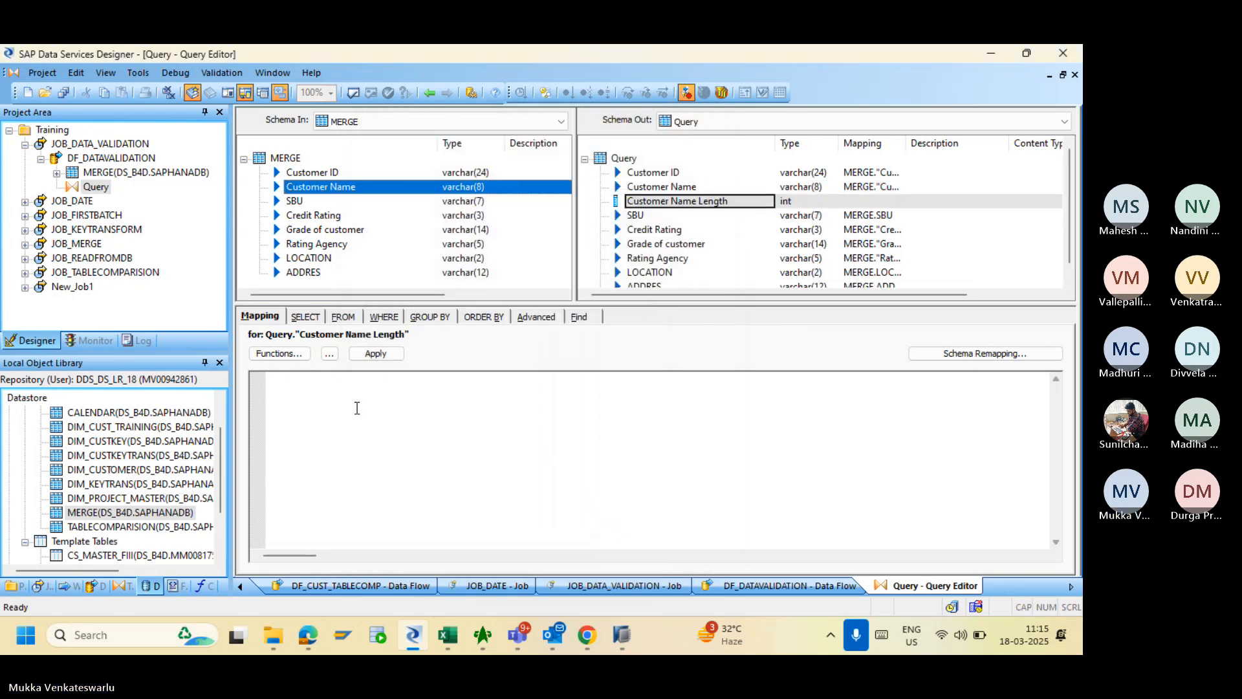
- Map Customer Name Length to length(MERGE."Customer Name"), apply it, and return to the data flow
left_click(319, 392)
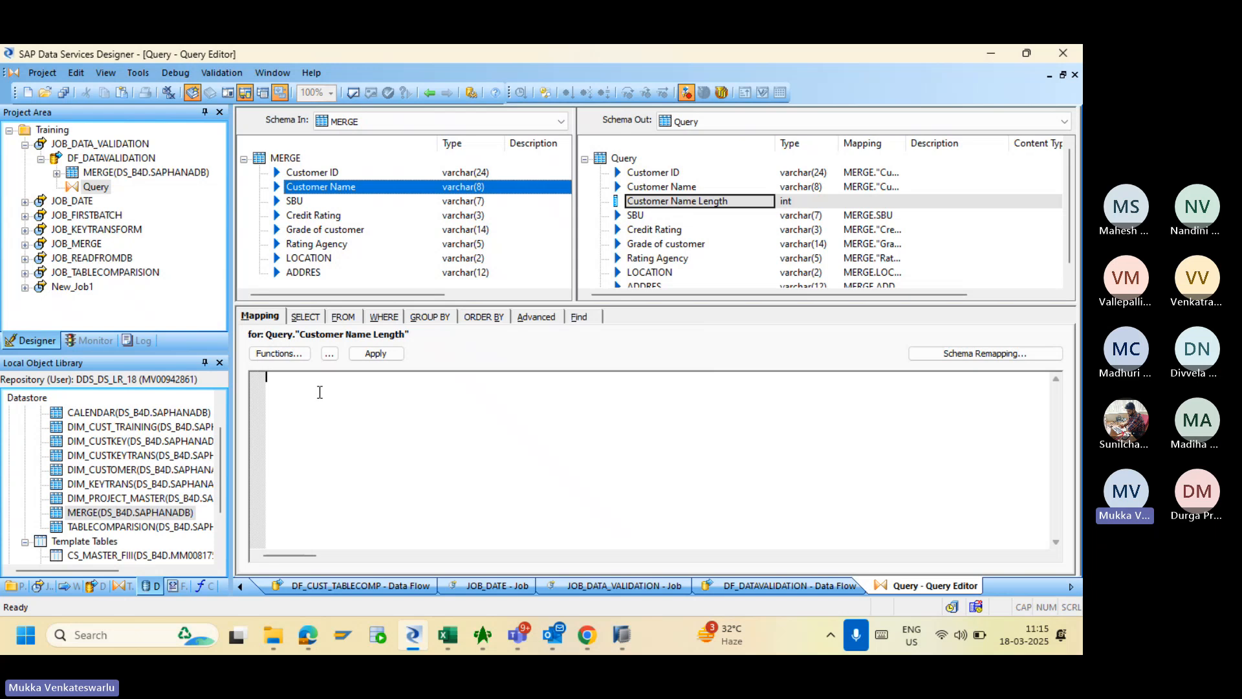
type("len")
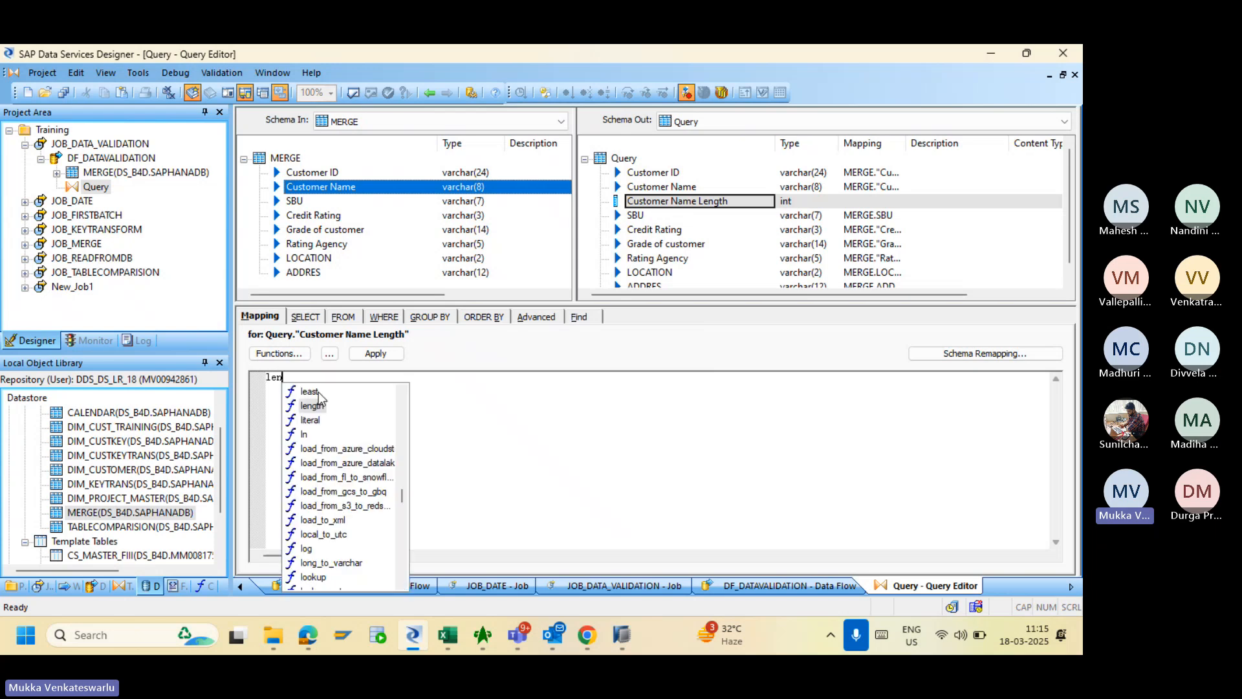
left_click(314, 406)
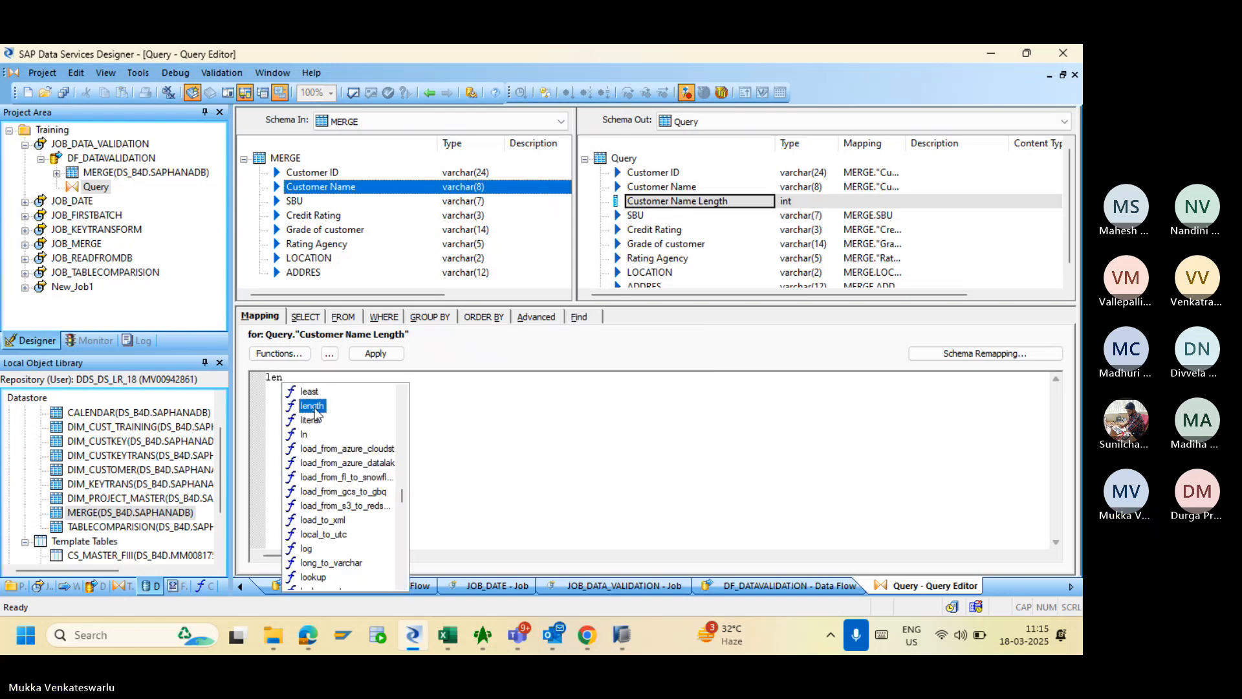
double_click(313, 406)
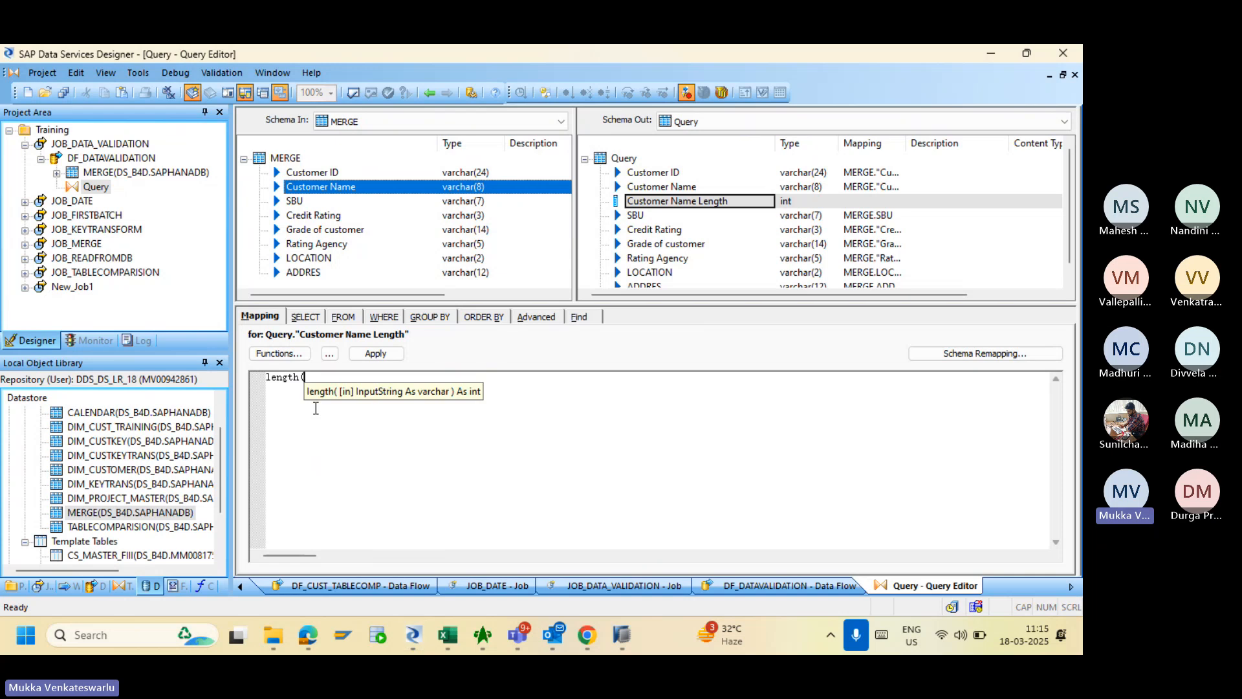
left_click_drag(323, 188, 329, 378)
type(")")
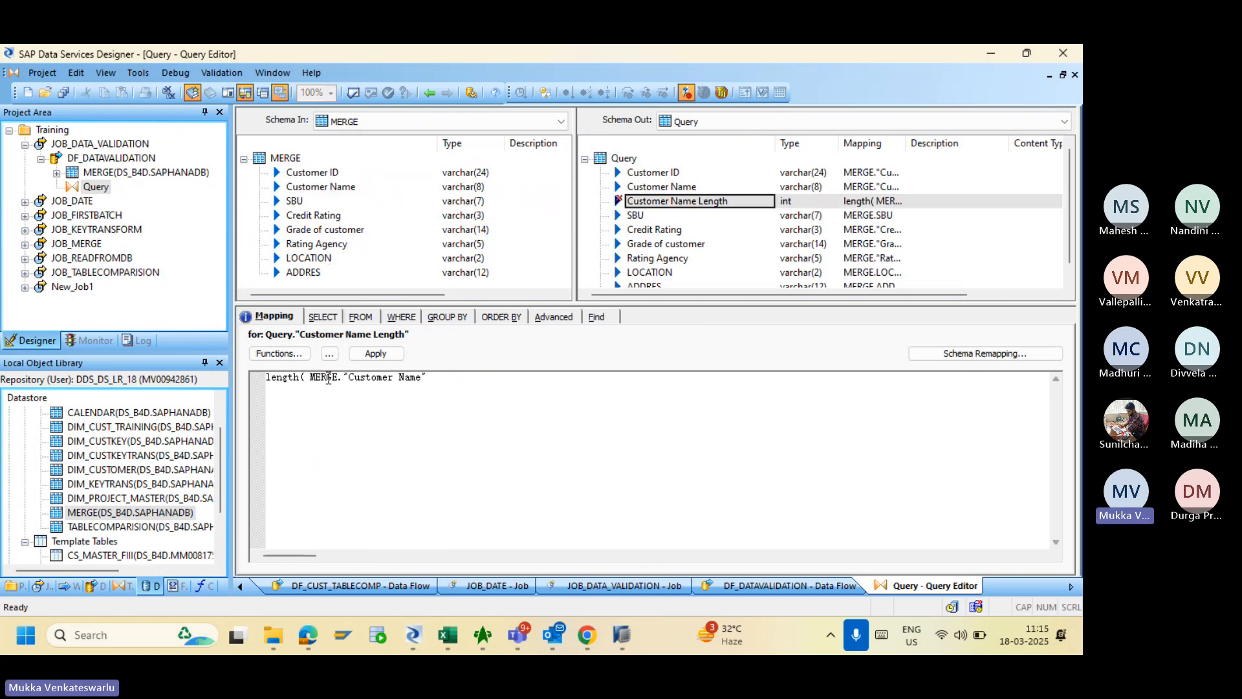
left_click(375, 355)
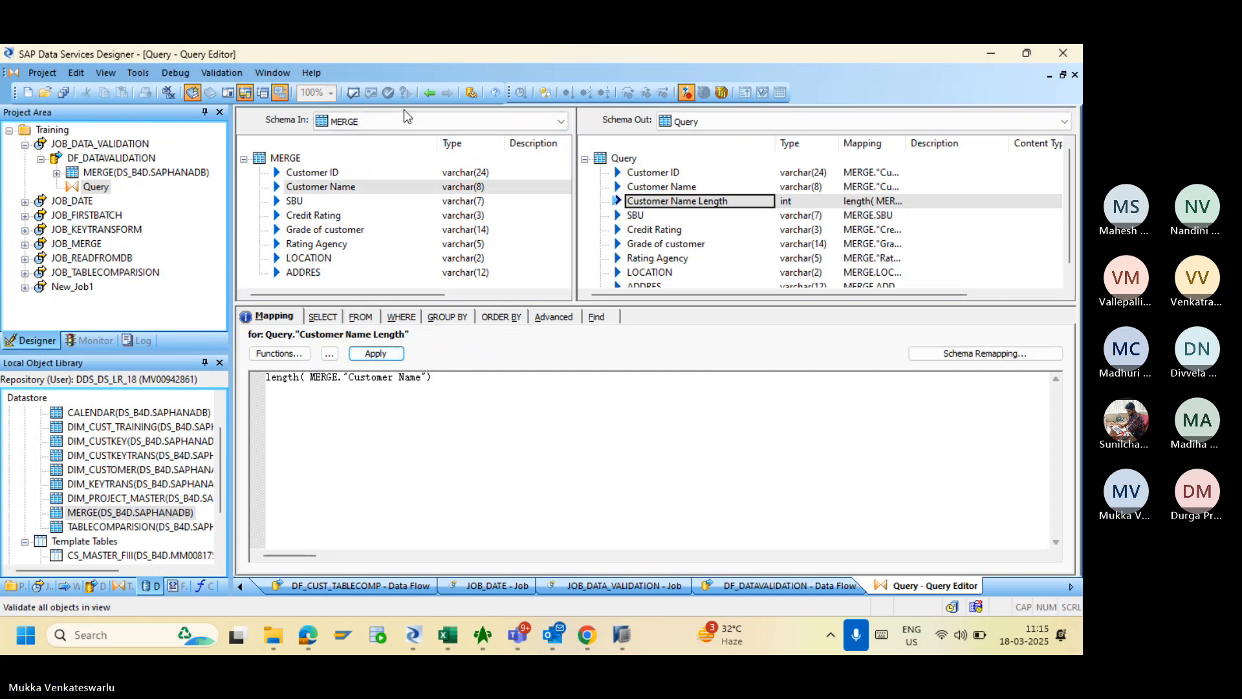
left_click(429, 94)
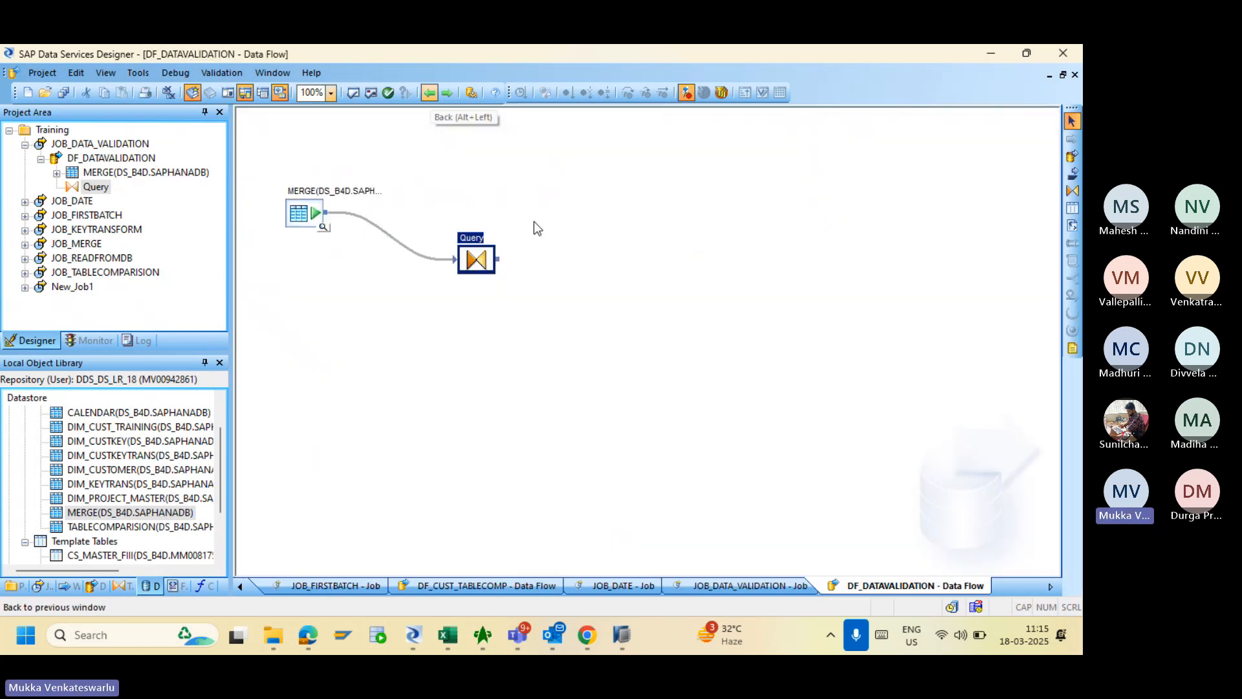
- Place a Platform Validation transform right of the Query and link the Query's output to it
double_click(476, 259)
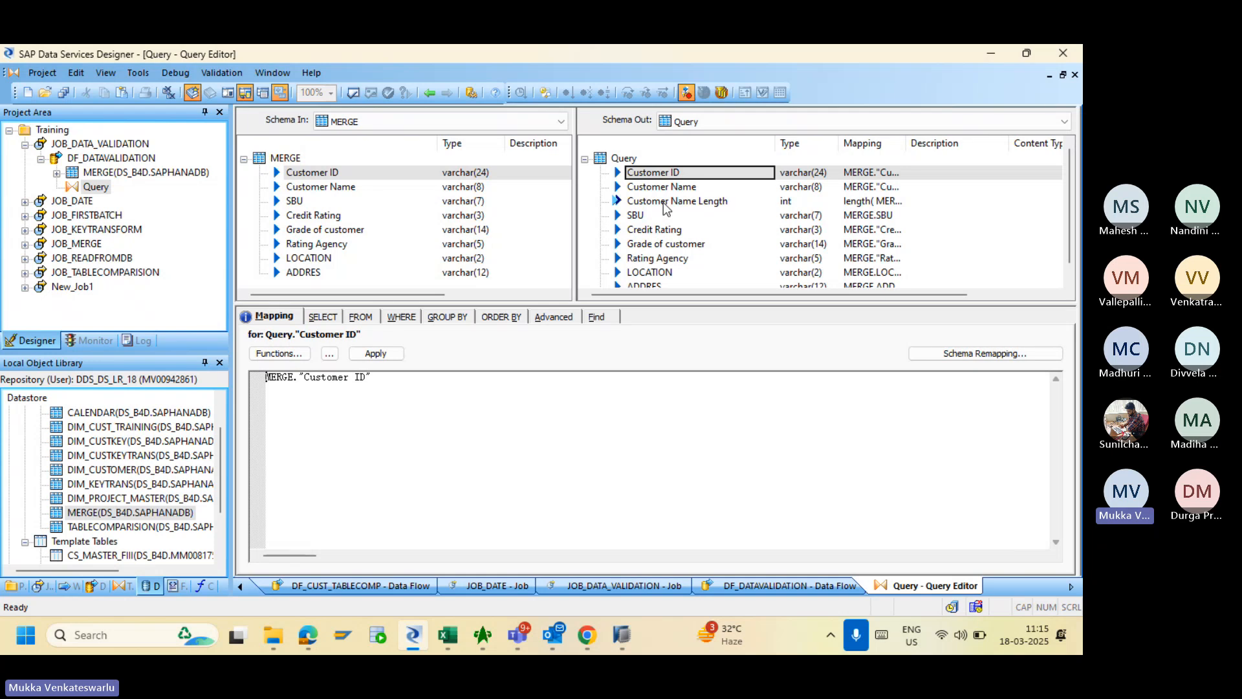
left_click(428, 92)
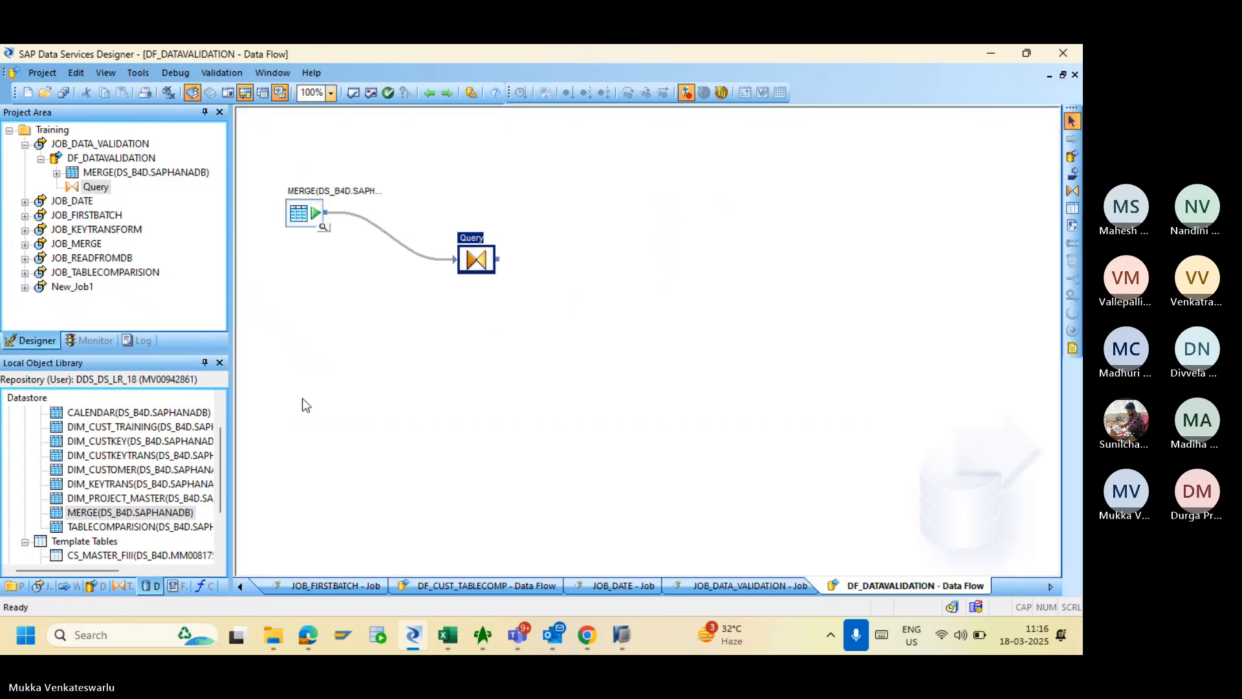
left_click(131, 587)
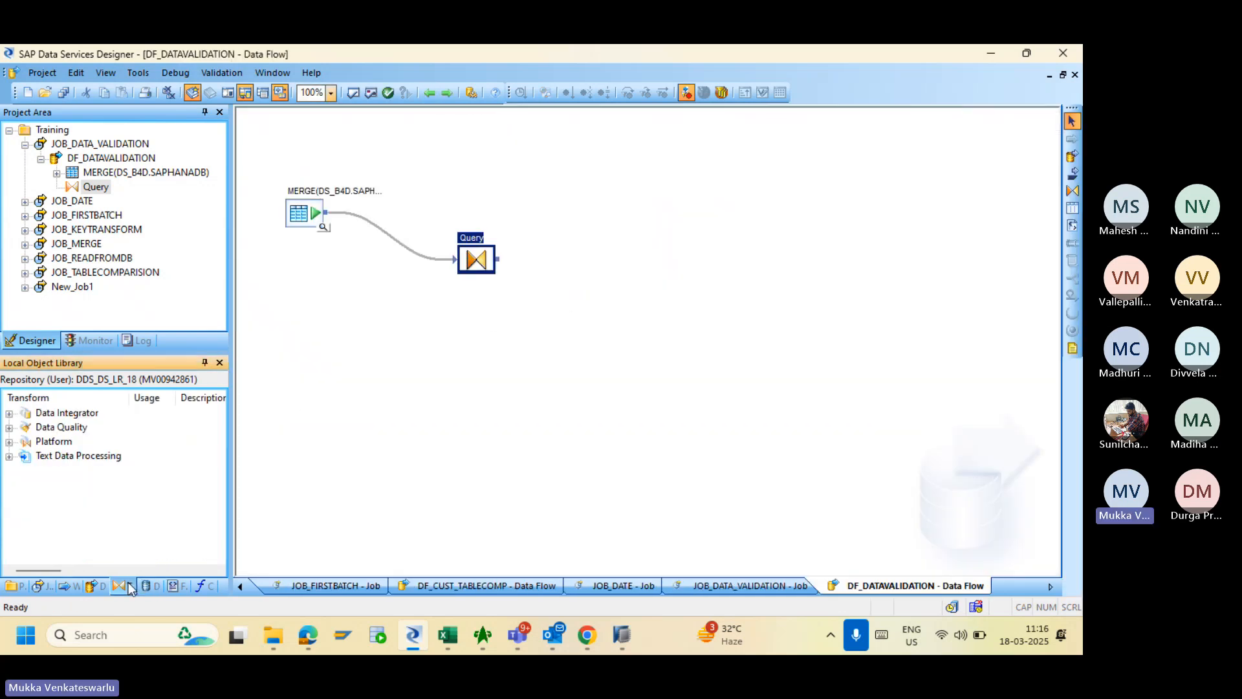
left_click(9, 442)
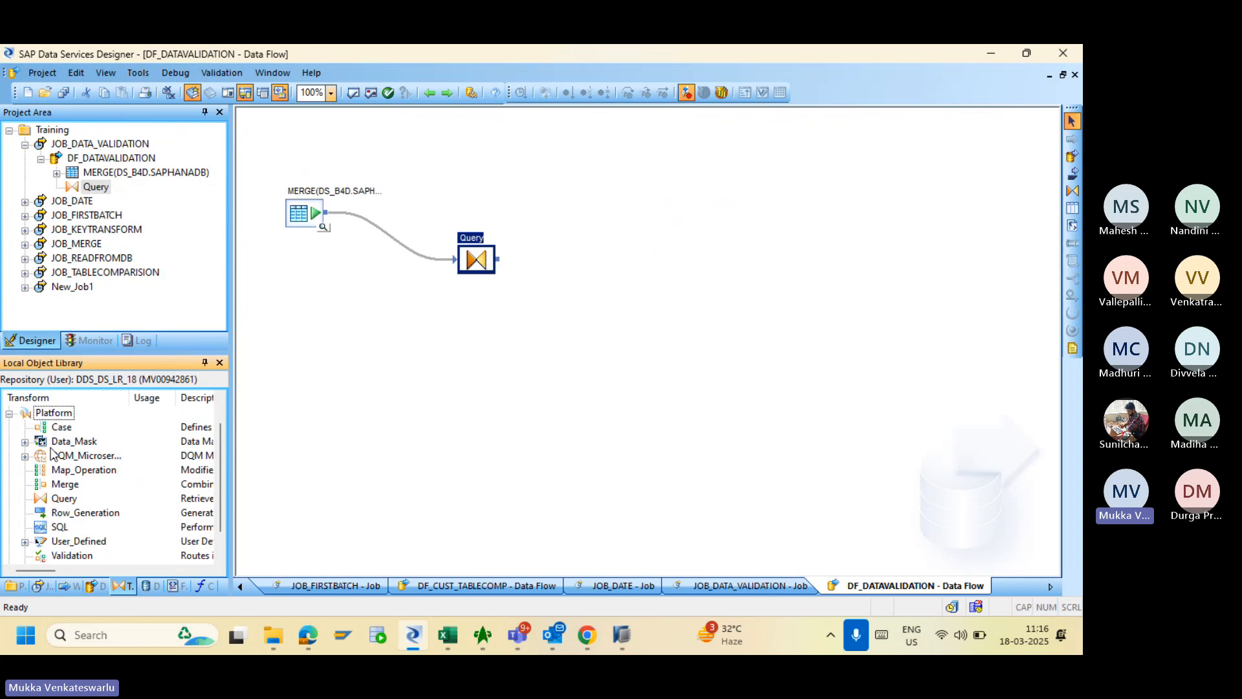
left_click_drag(78, 560, 628, 261)
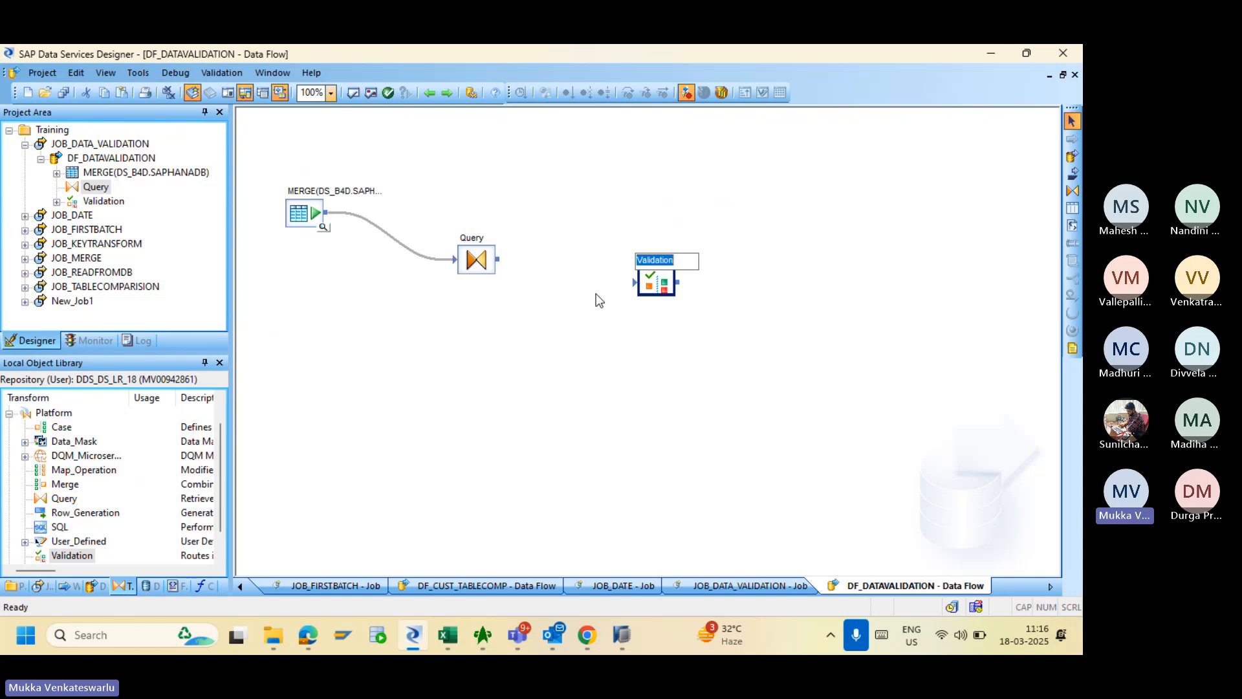
left_click_drag(649, 286, 629, 283)
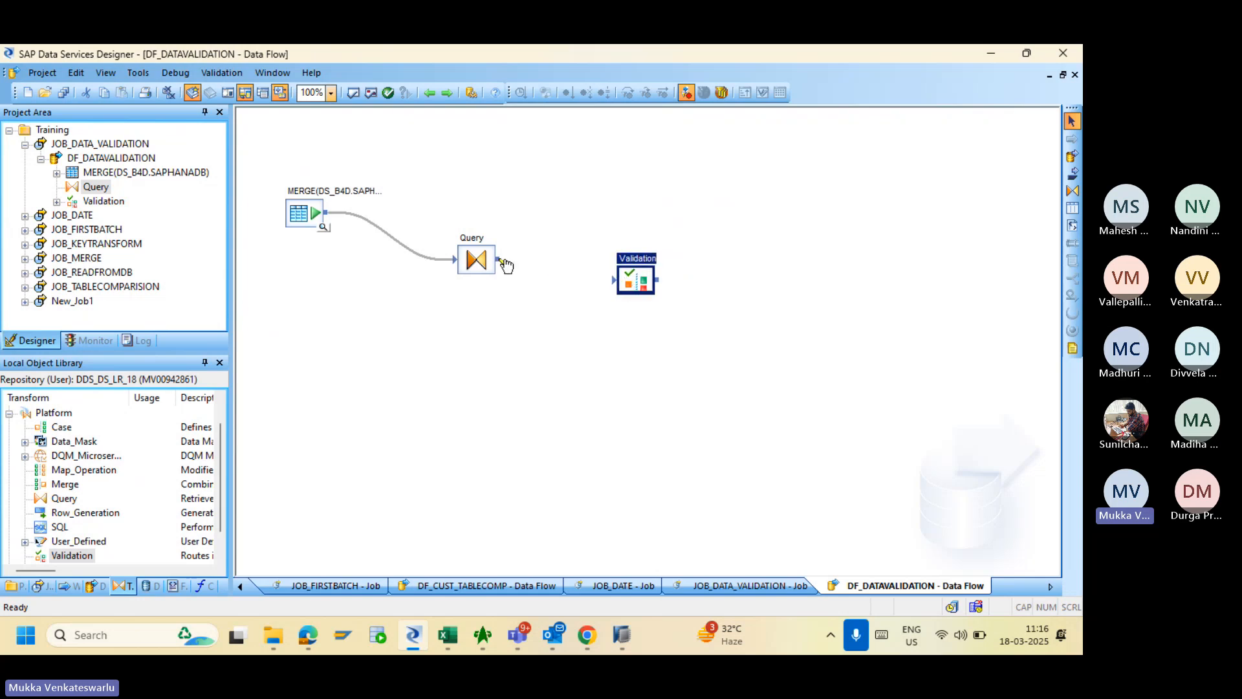
left_click_drag(503, 262, 616, 284)
- Add a new validation rule named 'Customer Name Length Check'
double_click(640, 284)
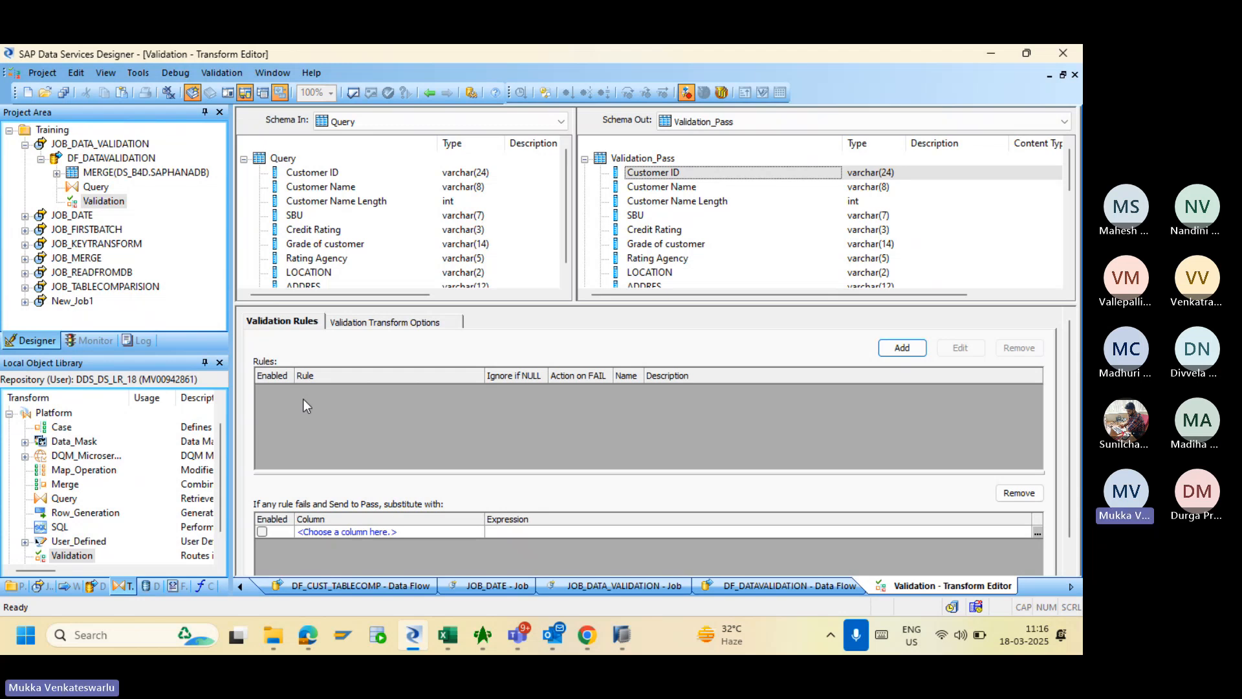
left_click(897, 354)
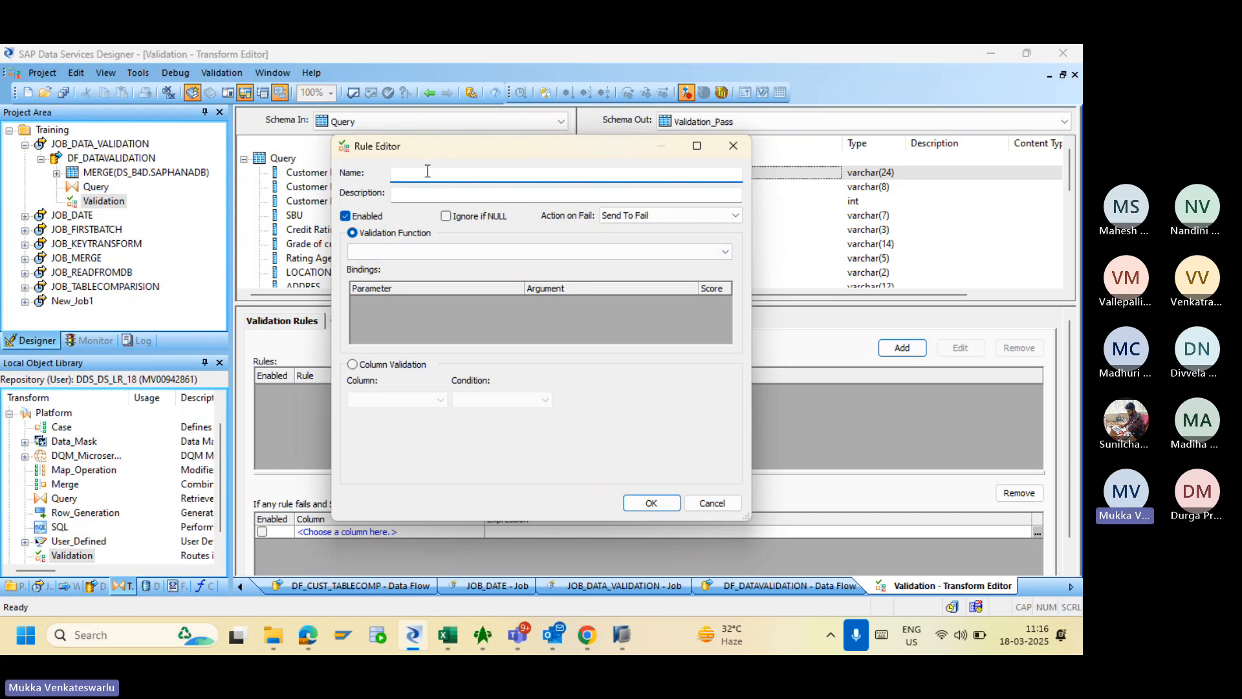
type("Customer")
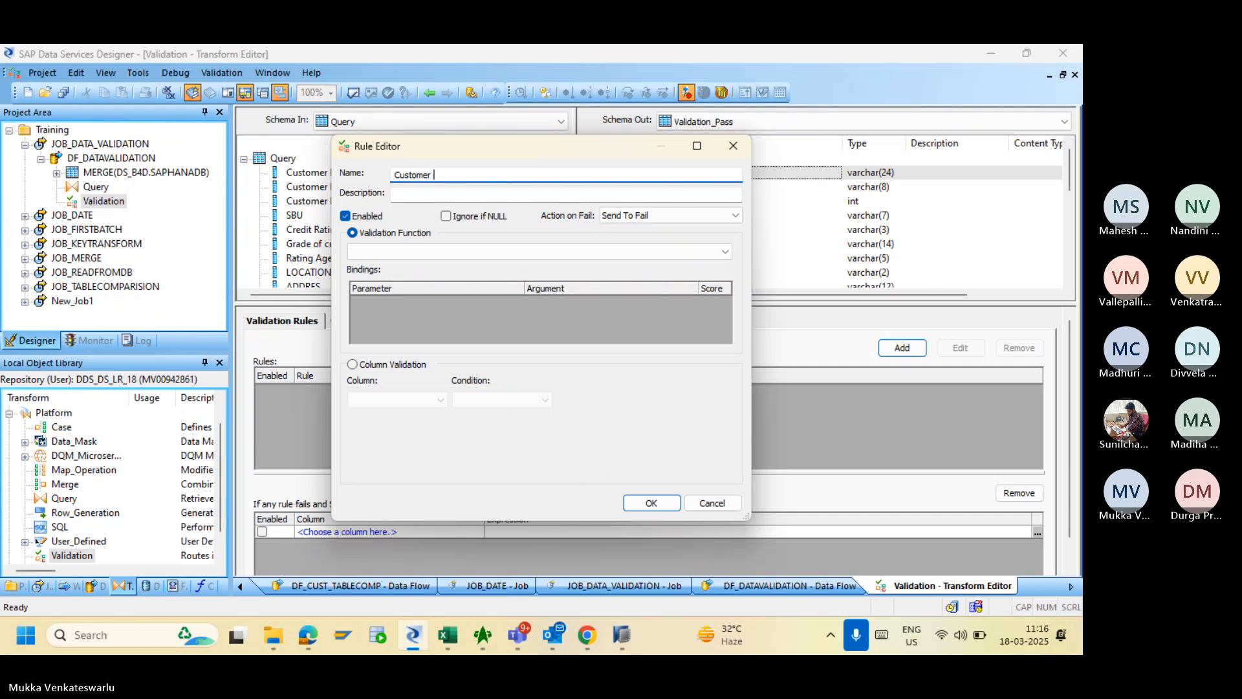
type(" Name")
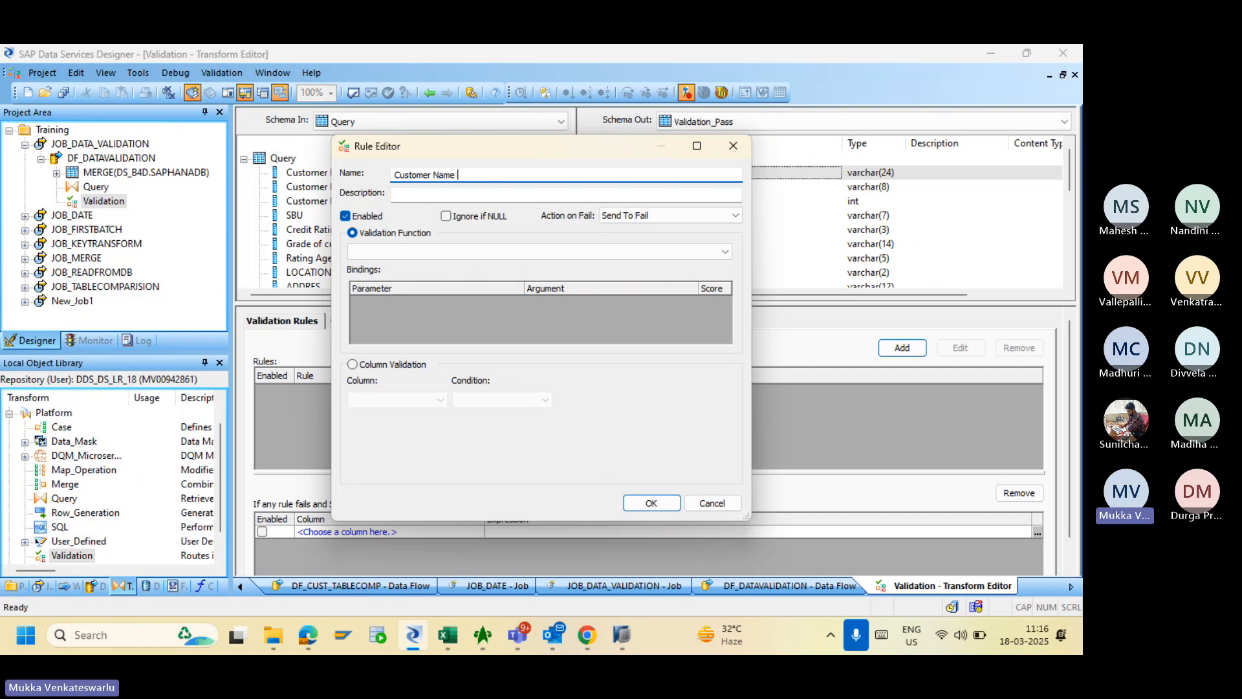
type(" Length C")
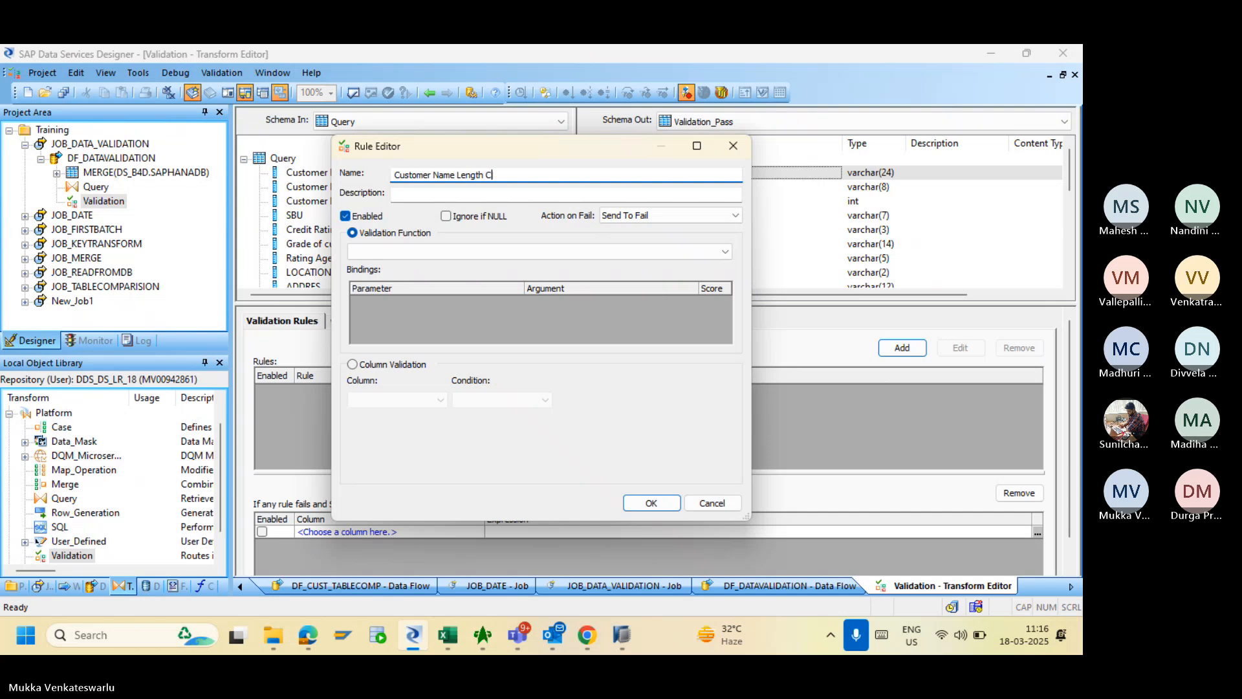
type("heck")
- Make it a column rule requiring Query."Customer Name Length" >= 3
left_click(356, 367)
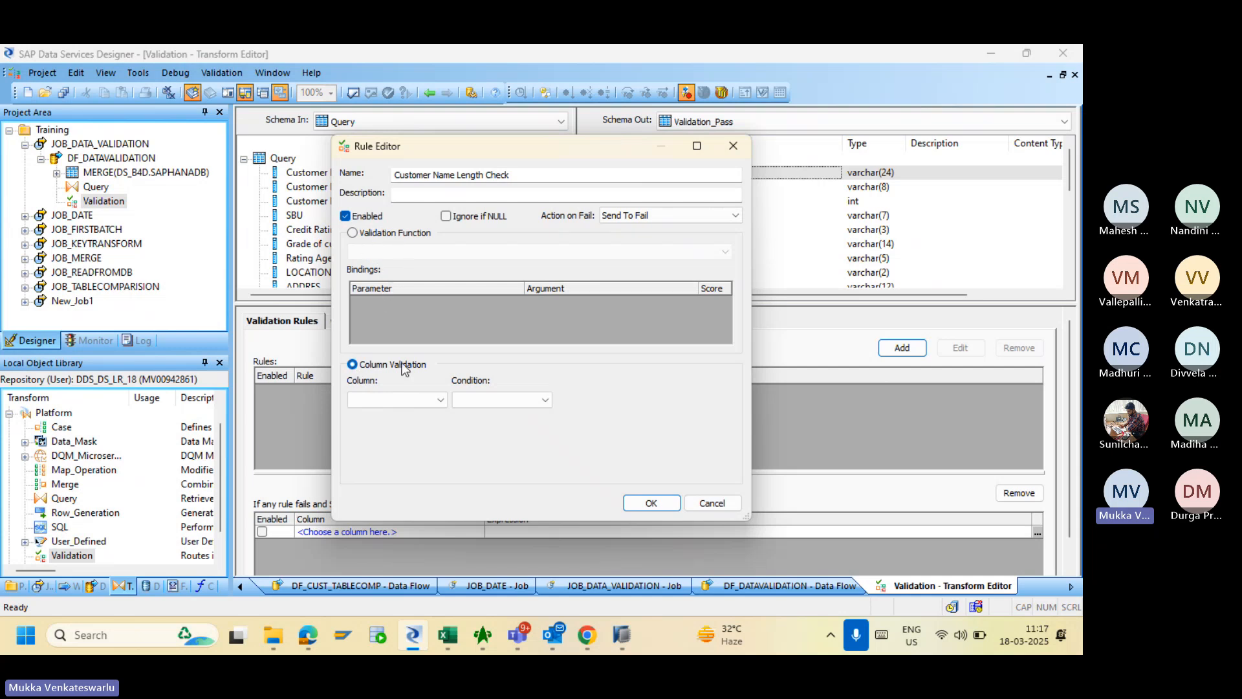
left_click(408, 401)
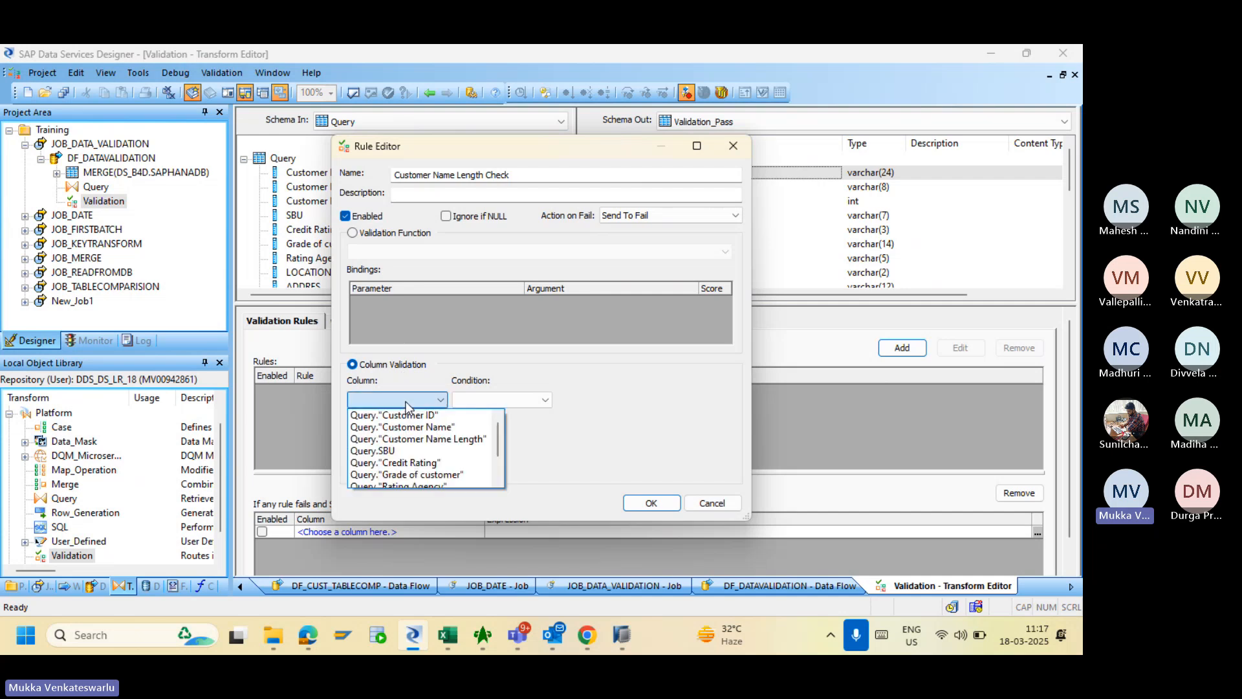
left_click(463, 438)
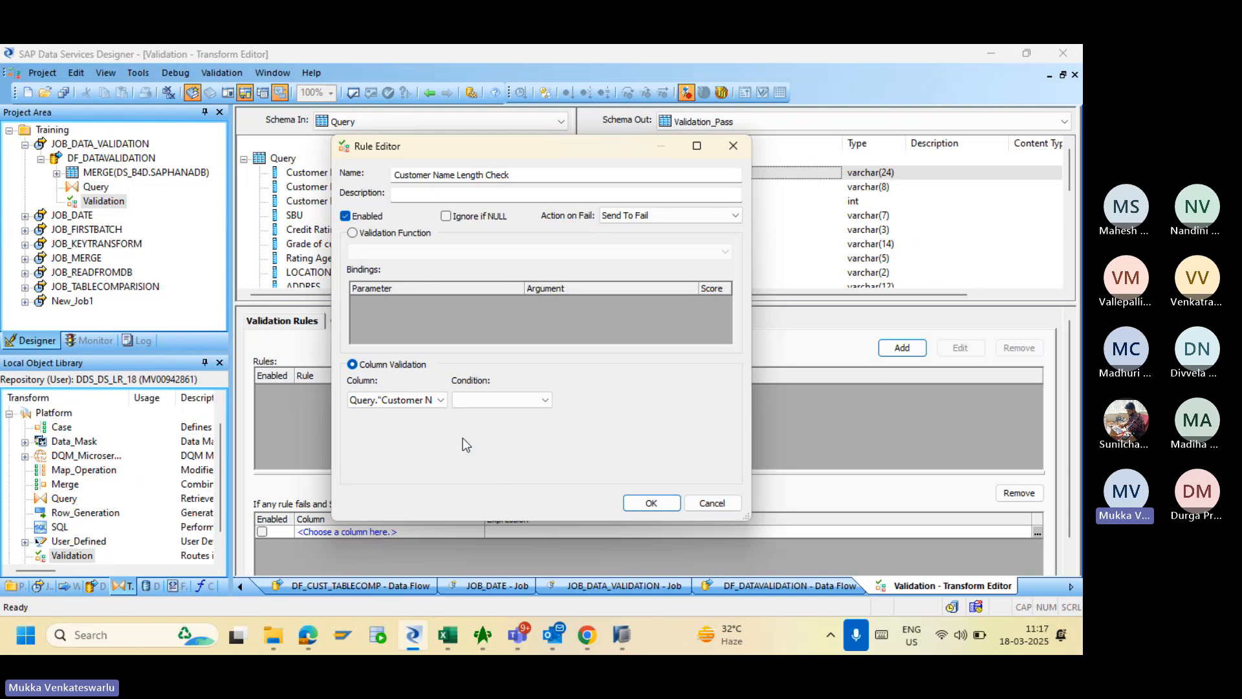
left_click(544, 402)
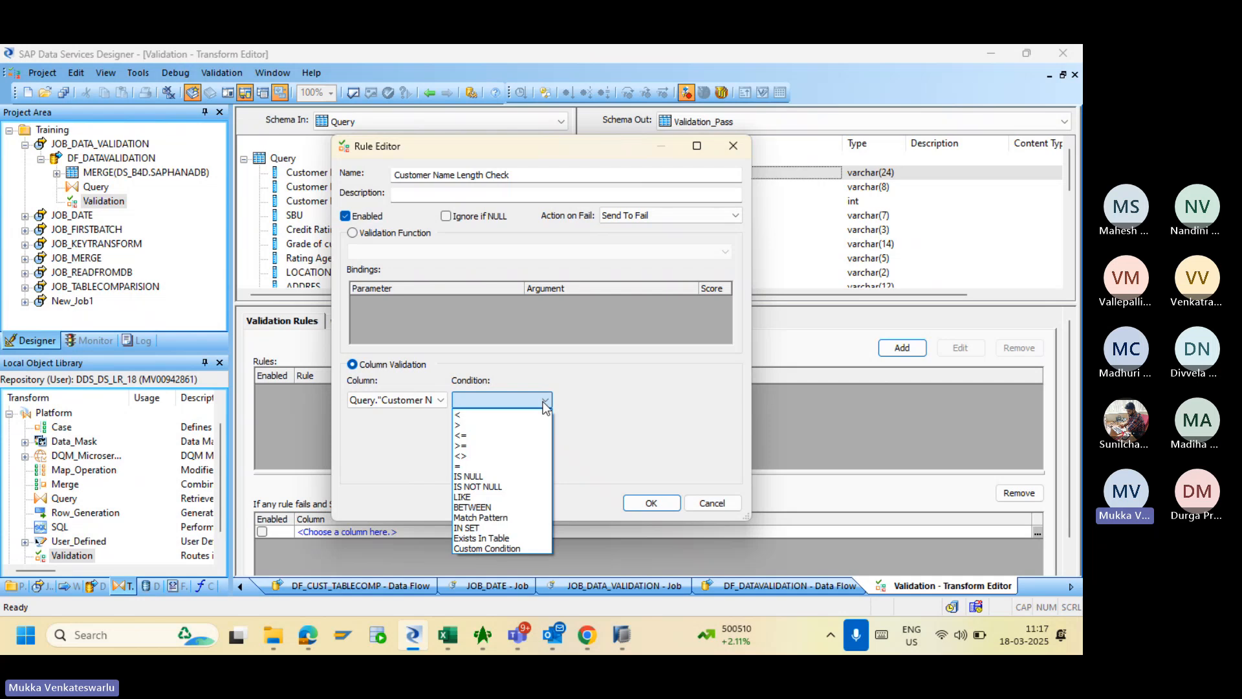
left_click(488, 444)
left_click(587, 401)
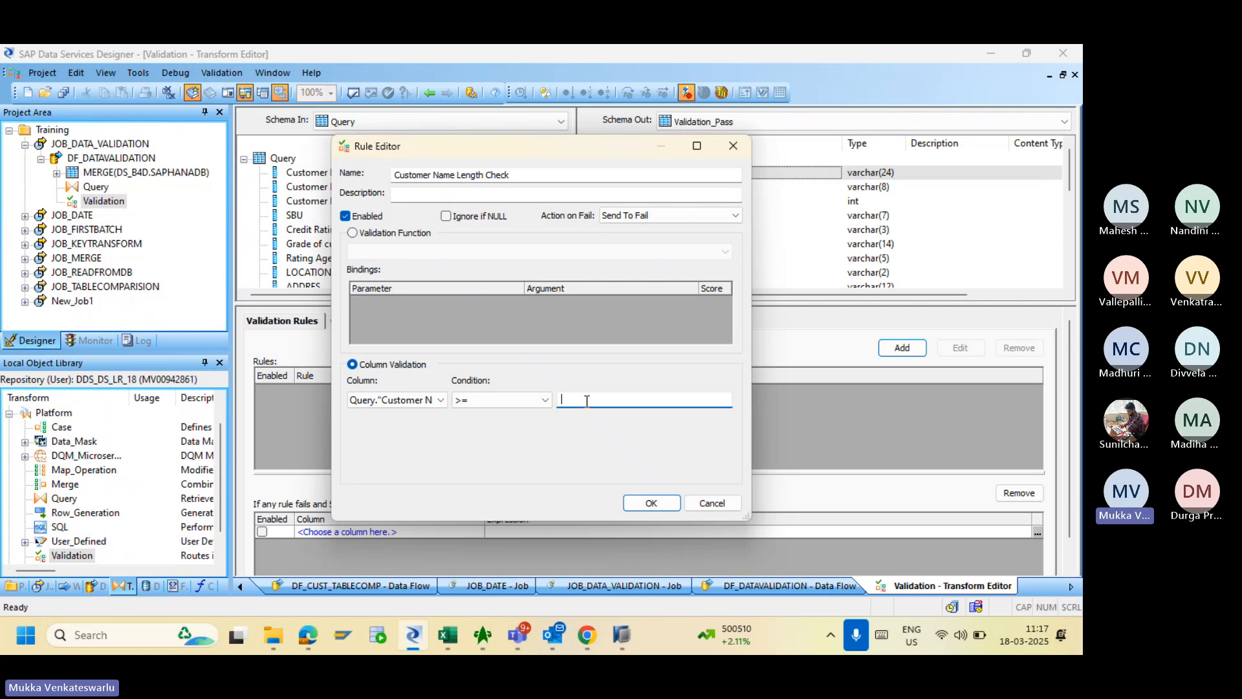
type("3")
left_click(542, 405)
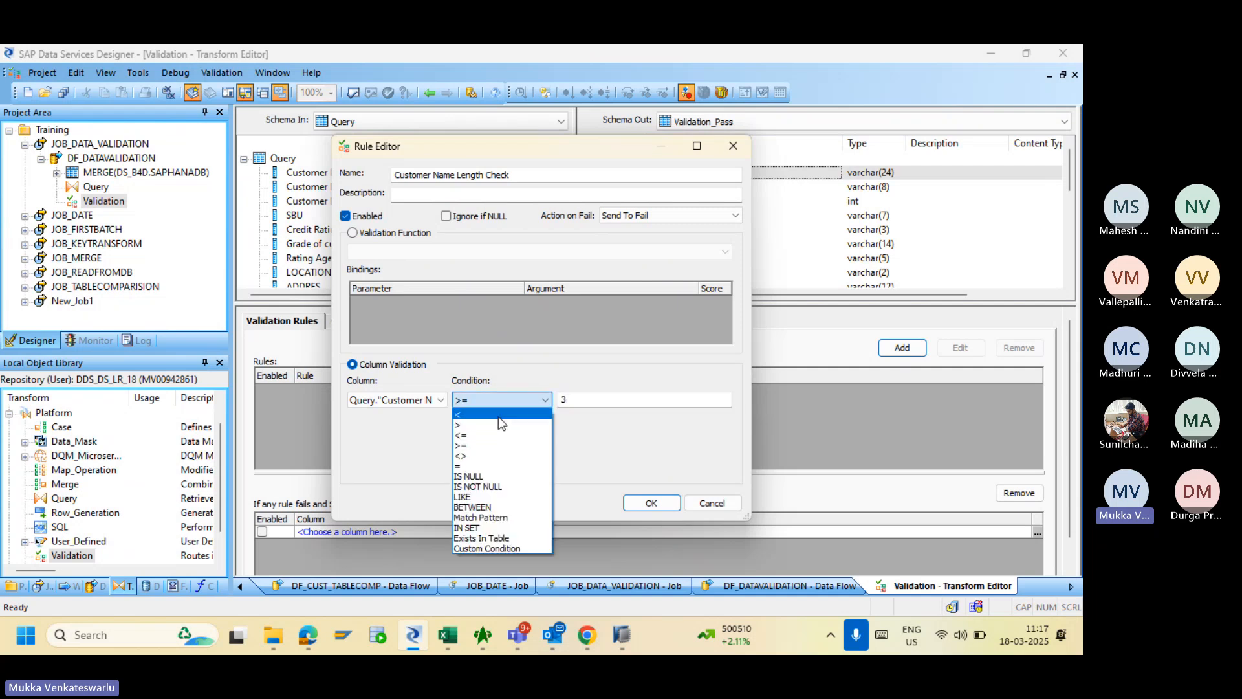
left_click(496, 416)
left_click(523, 403)
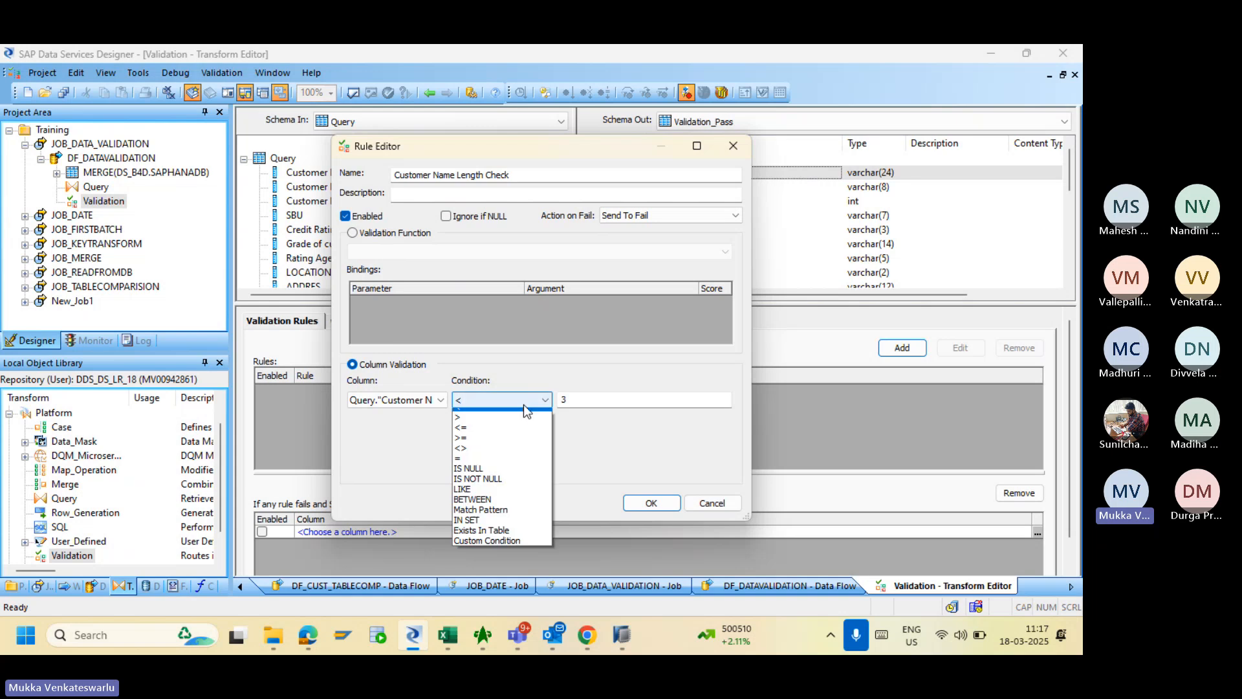
left_click(486, 446)
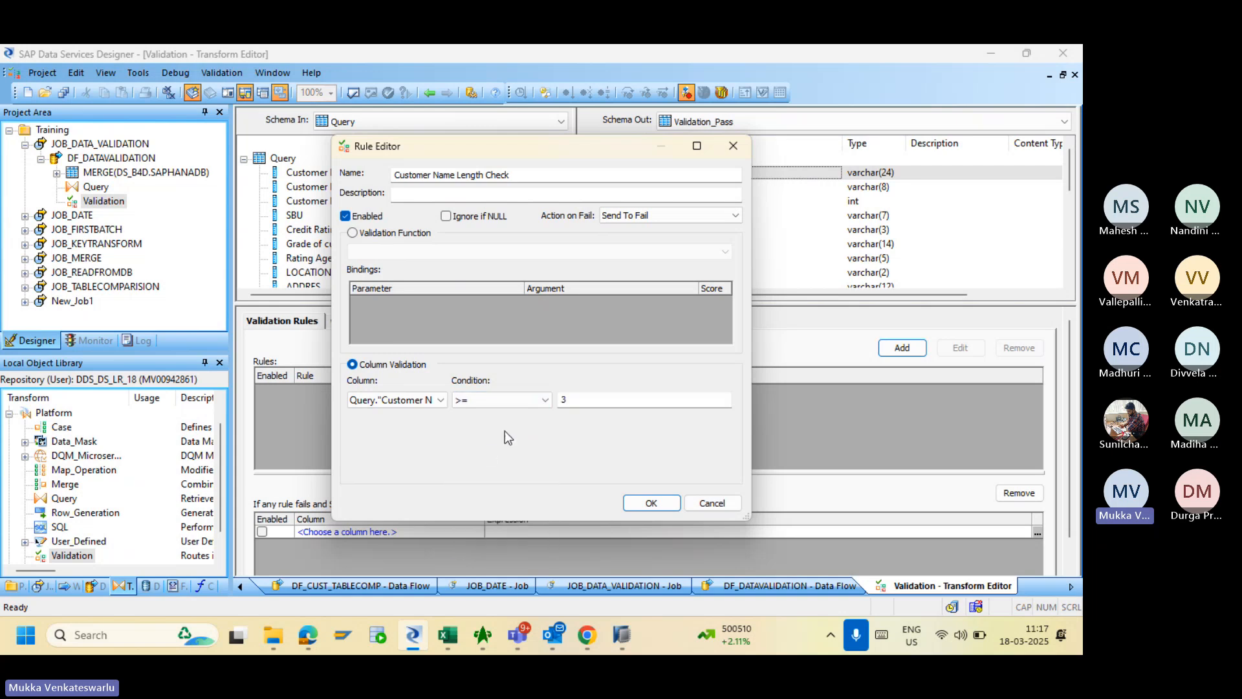
- Leave the >= condition unchanged and list the Action on Fail choices: Send To Fail, Pass, Both
left_click(515, 405)
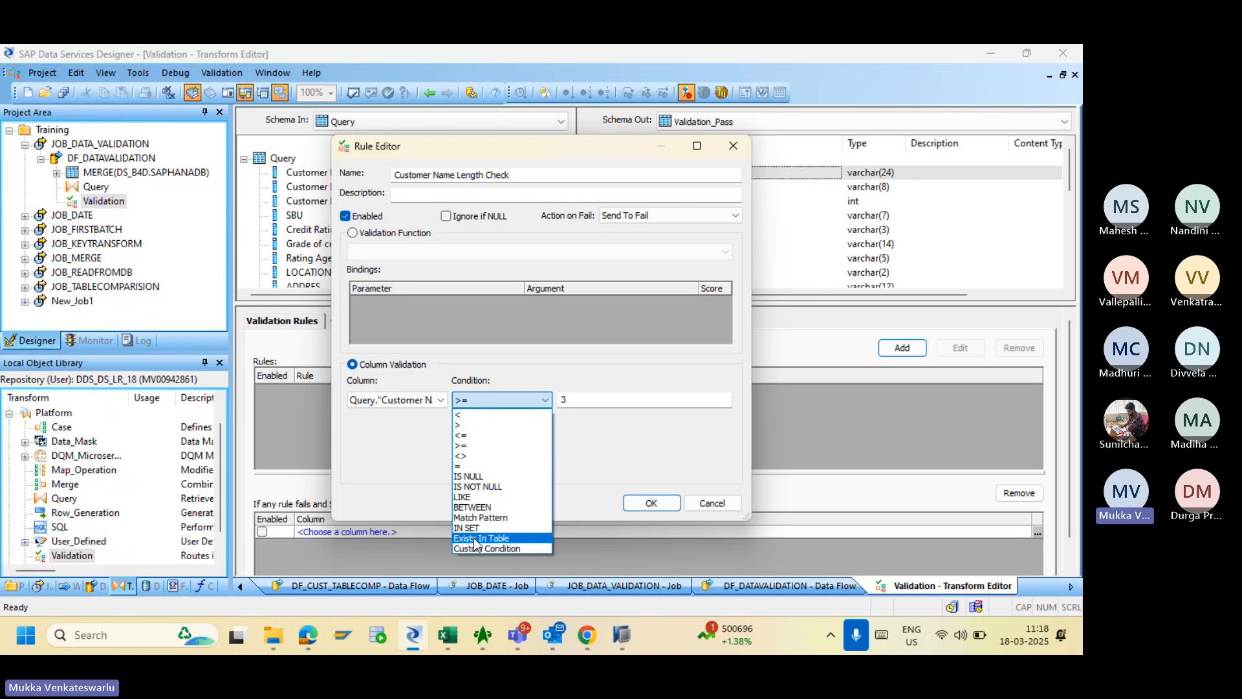
left_click(576, 440)
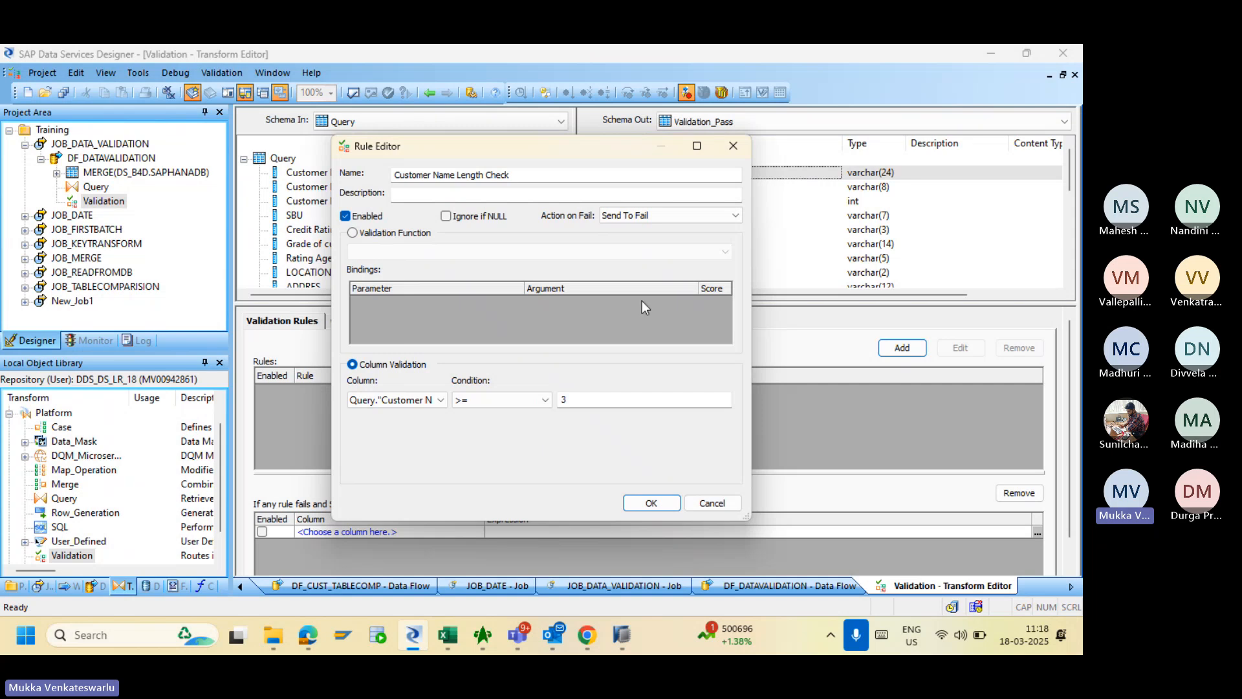
left_click(637, 220)
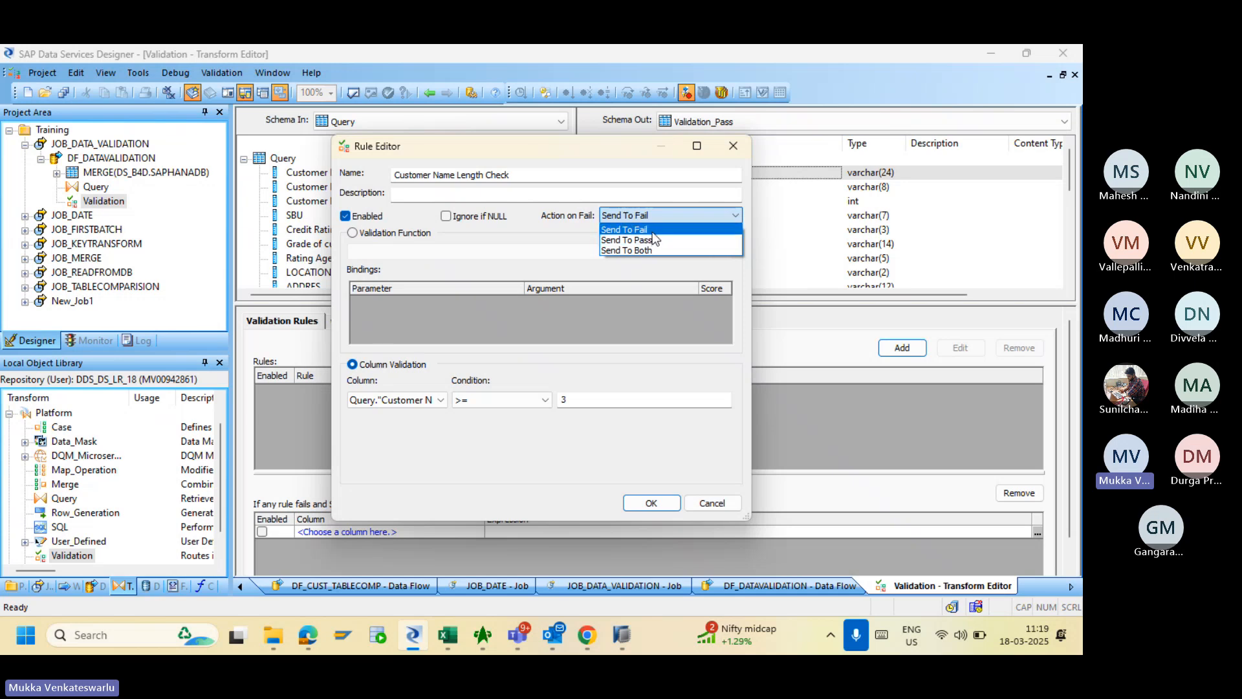
- Keep Send To Fail as the failure action and save the Customer Name Length >= 3 rule
left_click(652, 230)
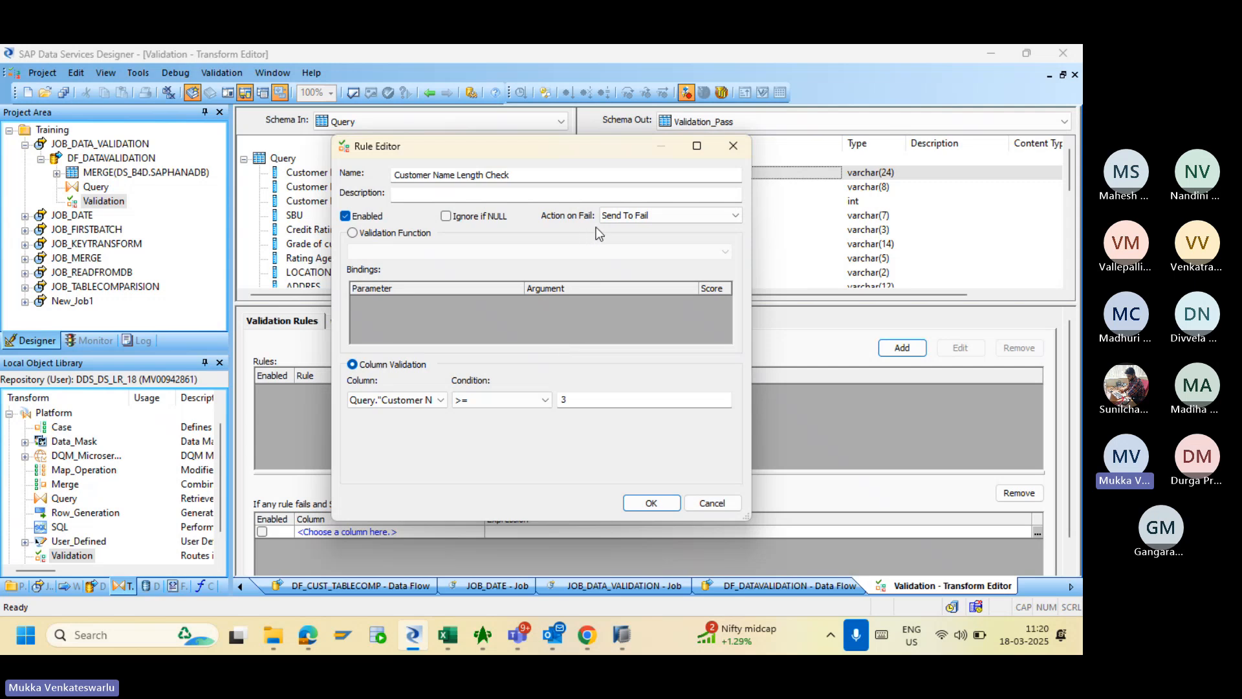
left_click(628, 218)
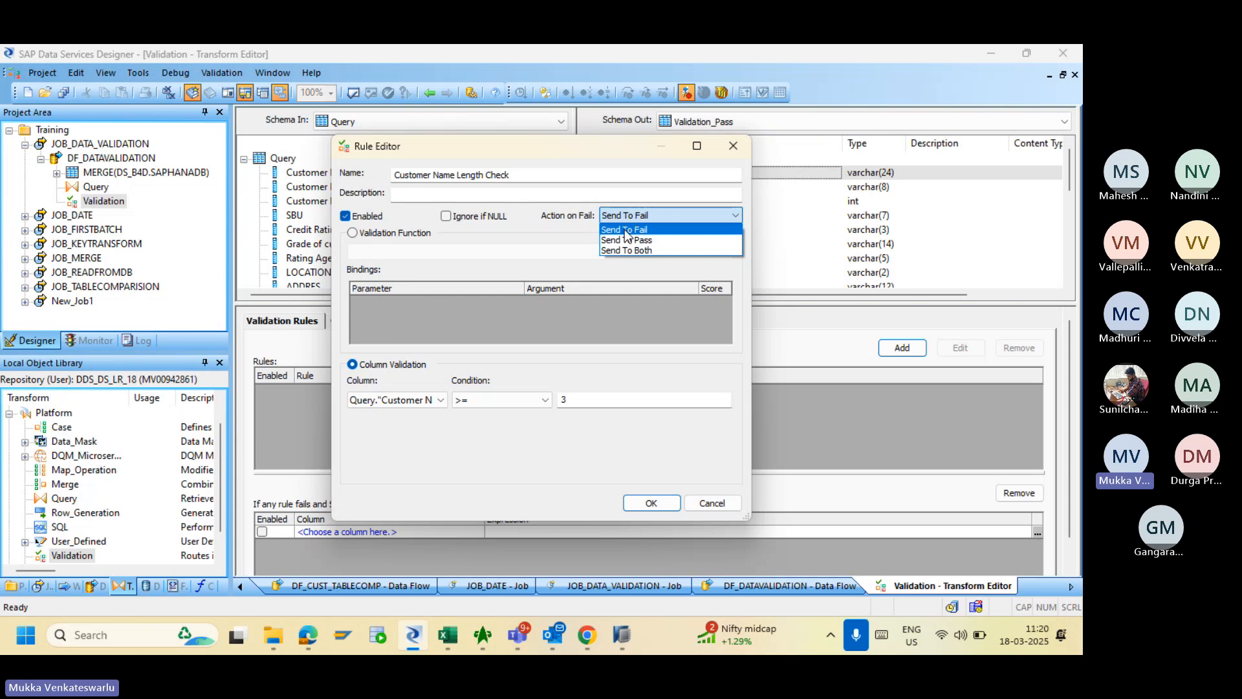
left_click(625, 231)
left_click(651, 504)
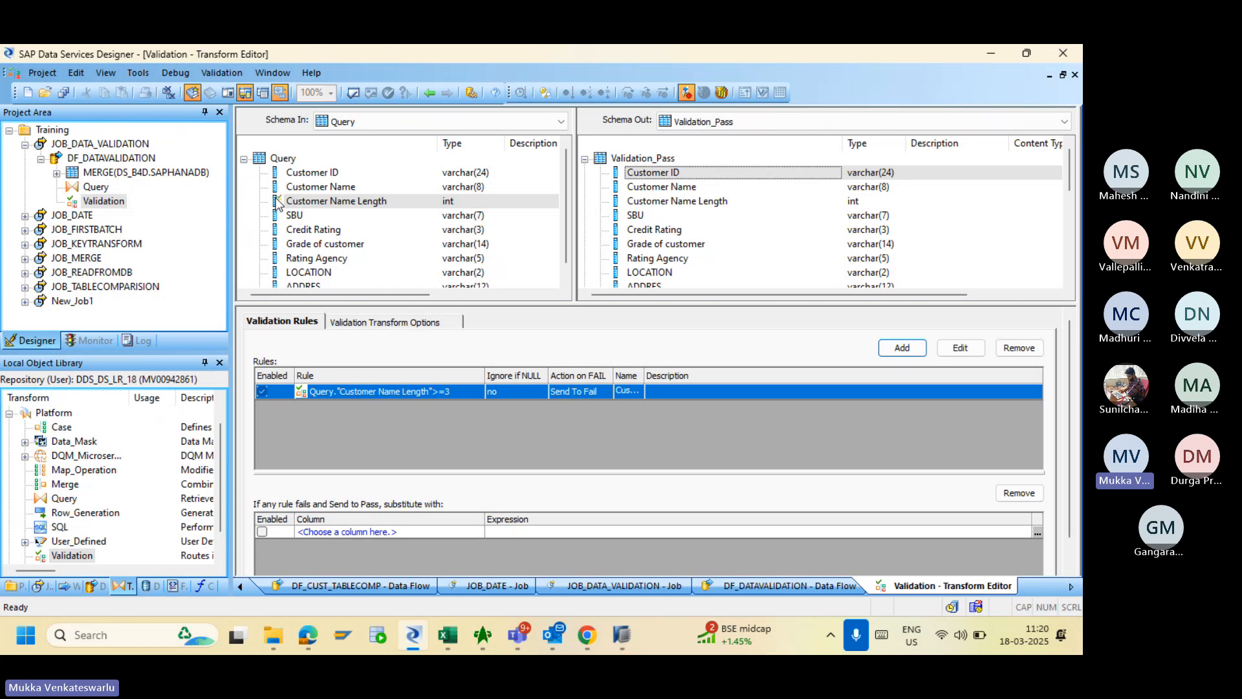
- Add a PASS template table with owner SAPHANADB to the right of Validation
left_click(429, 94)
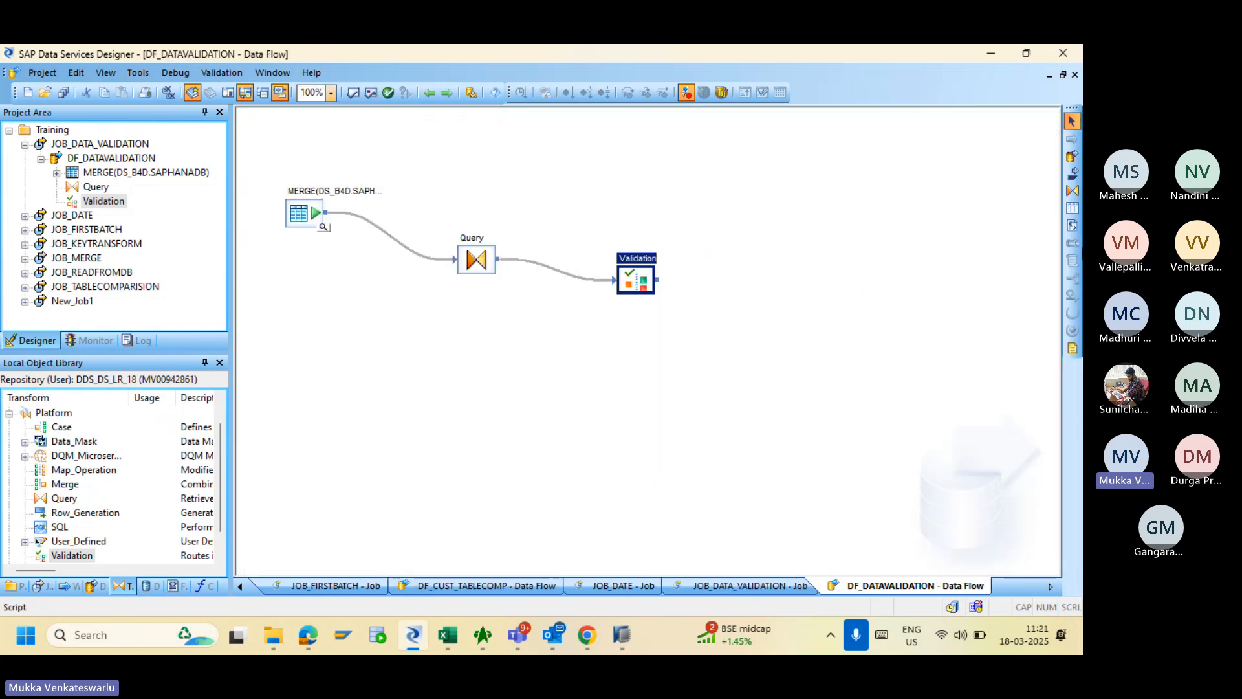
left_click(1072, 208)
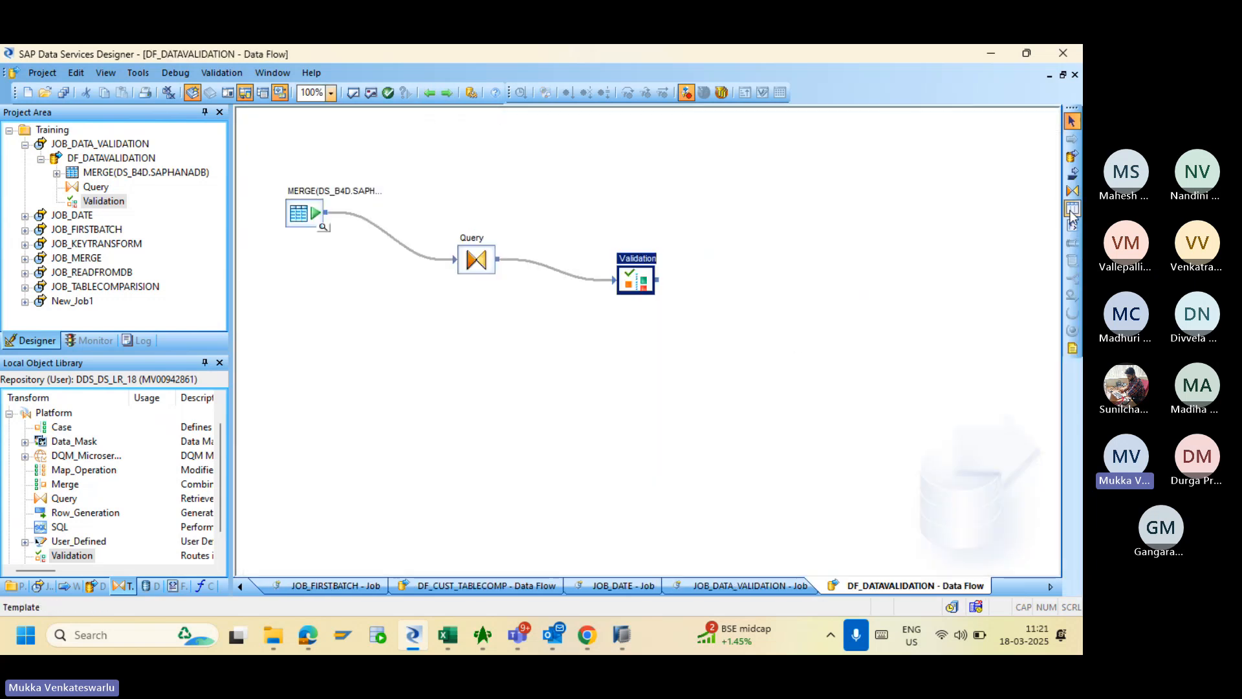
left_click(818, 200)
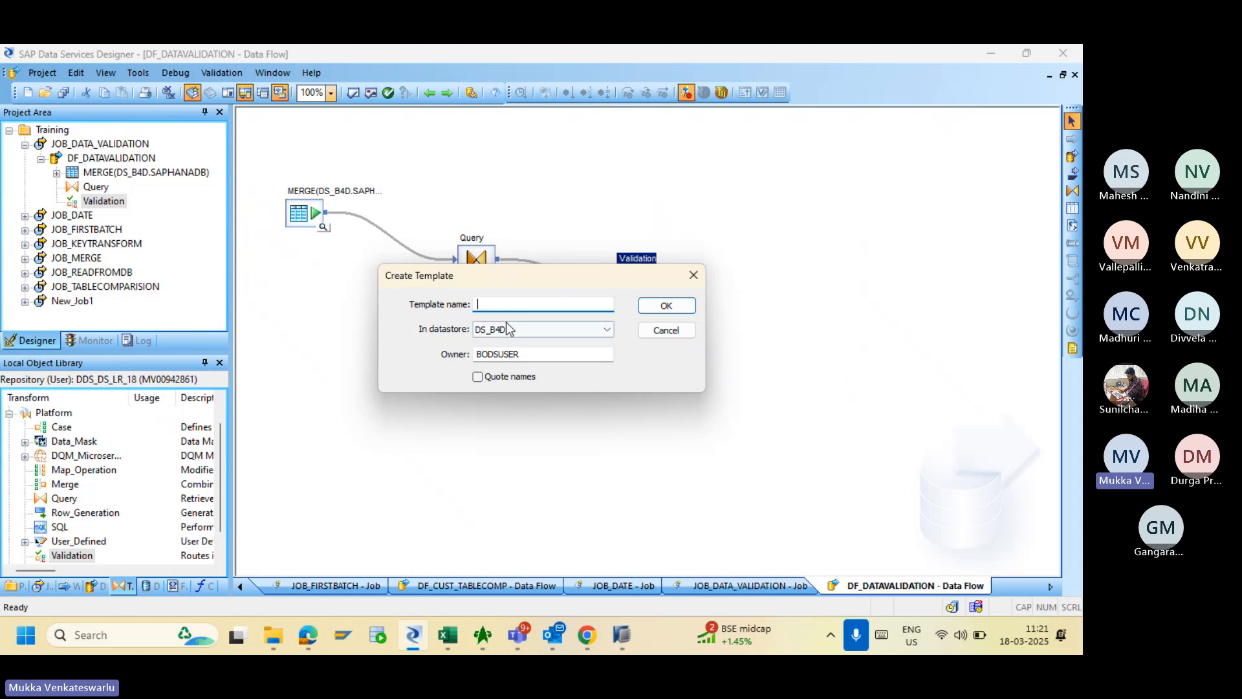
key("Tab")
key("Tab")
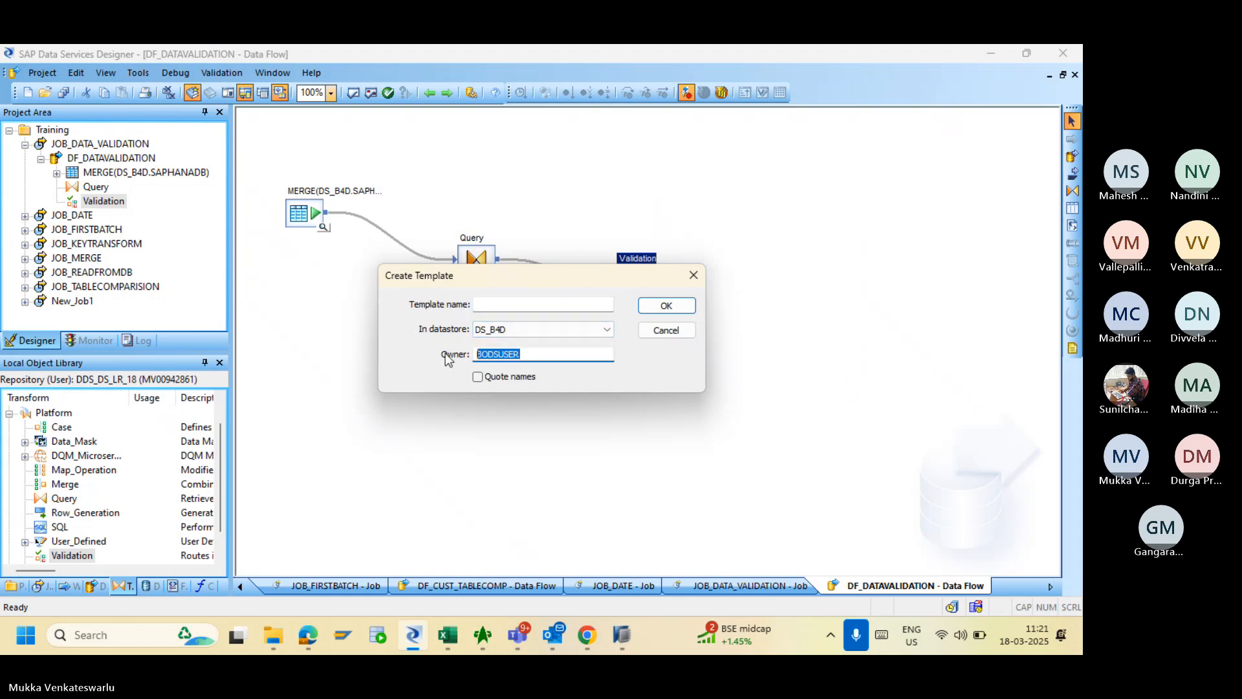
type("SAP")
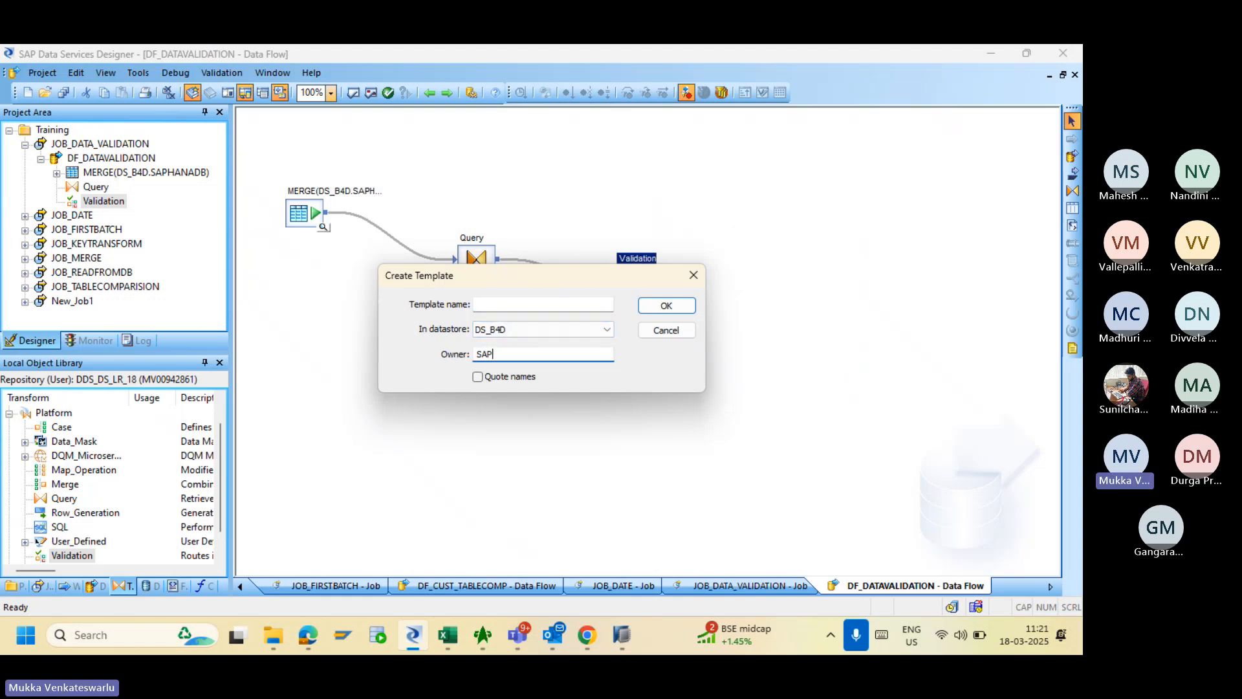
type("HANADB")
left_click(504, 305)
type("PASS")
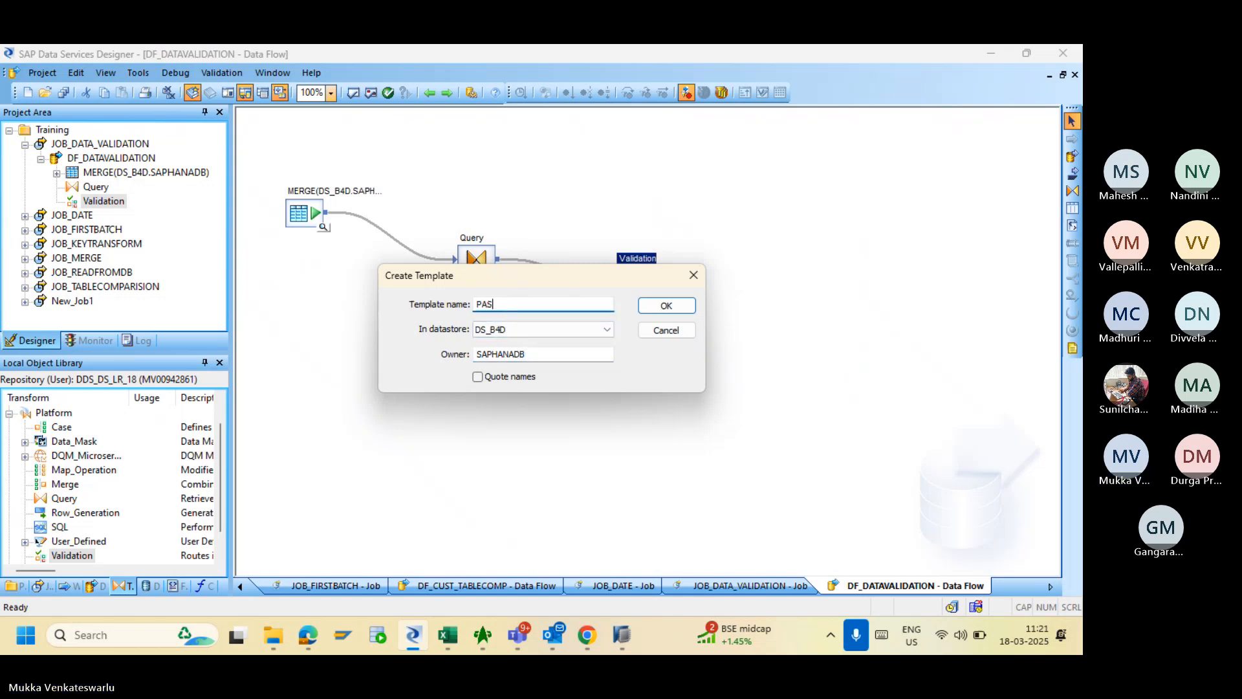
left_click(666, 305)
left_click(828, 220)
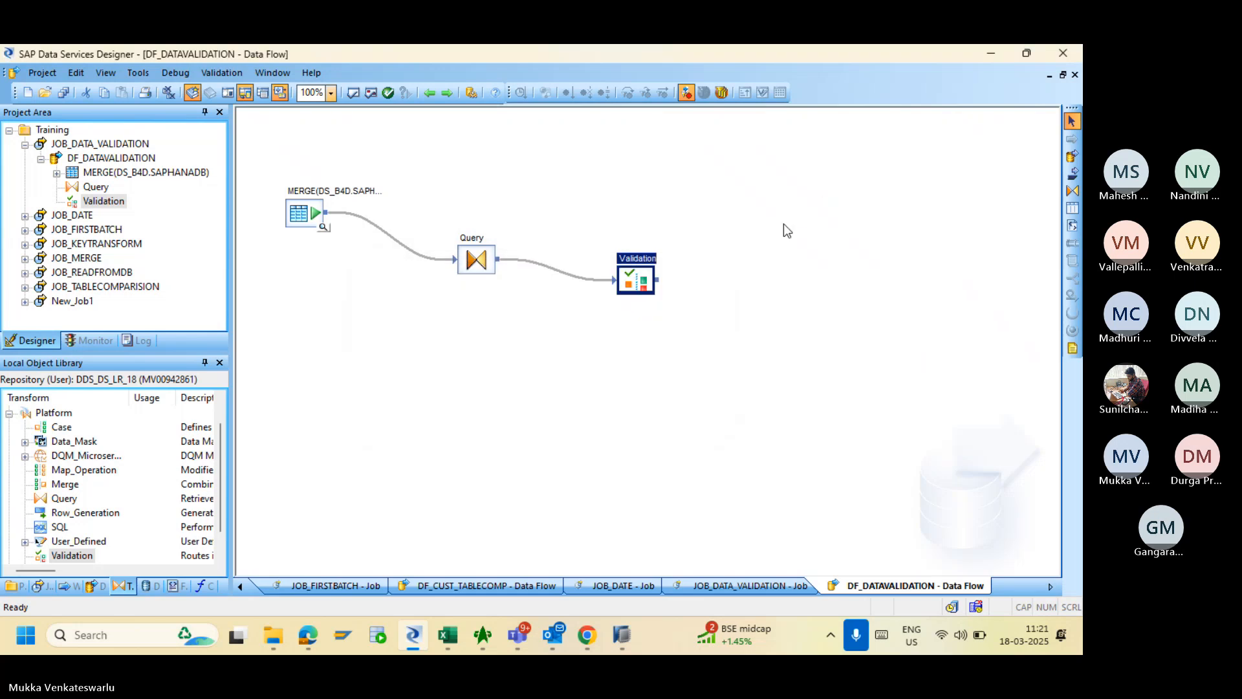
- Add a FAIL template table with owner SAPHANADB below PASS
left_click(1072, 207)
left_click(818, 330)
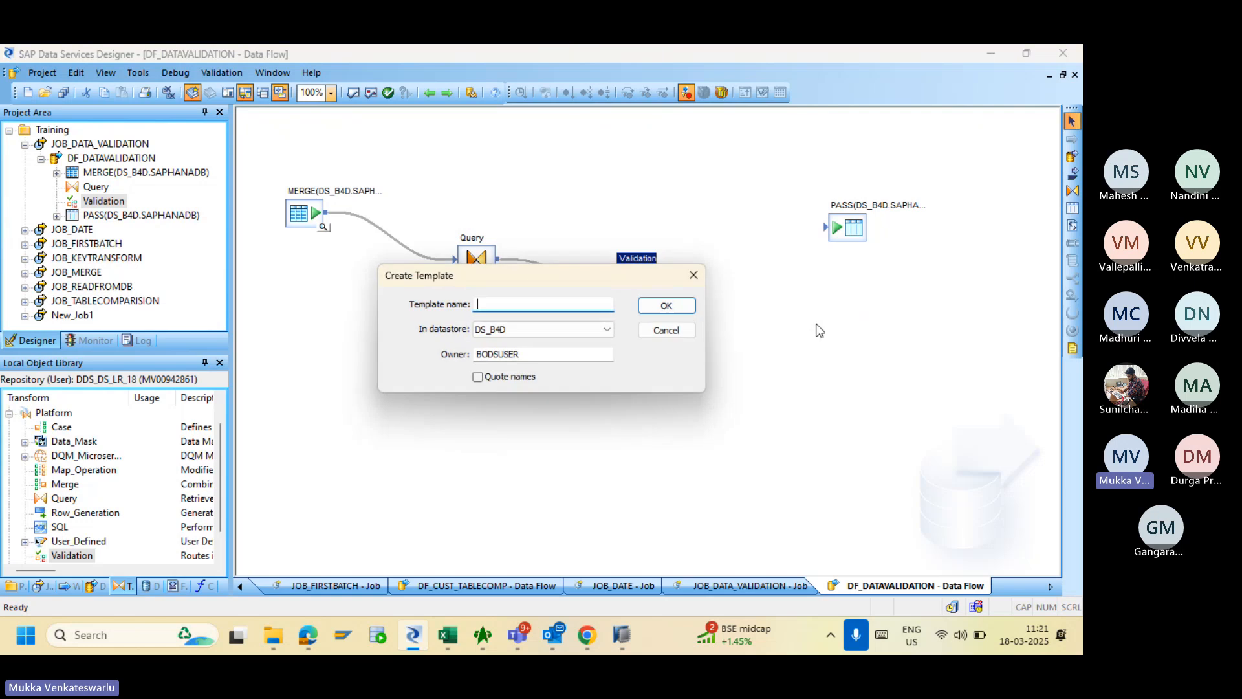
left_click(558, 355)
key("BackSpace")
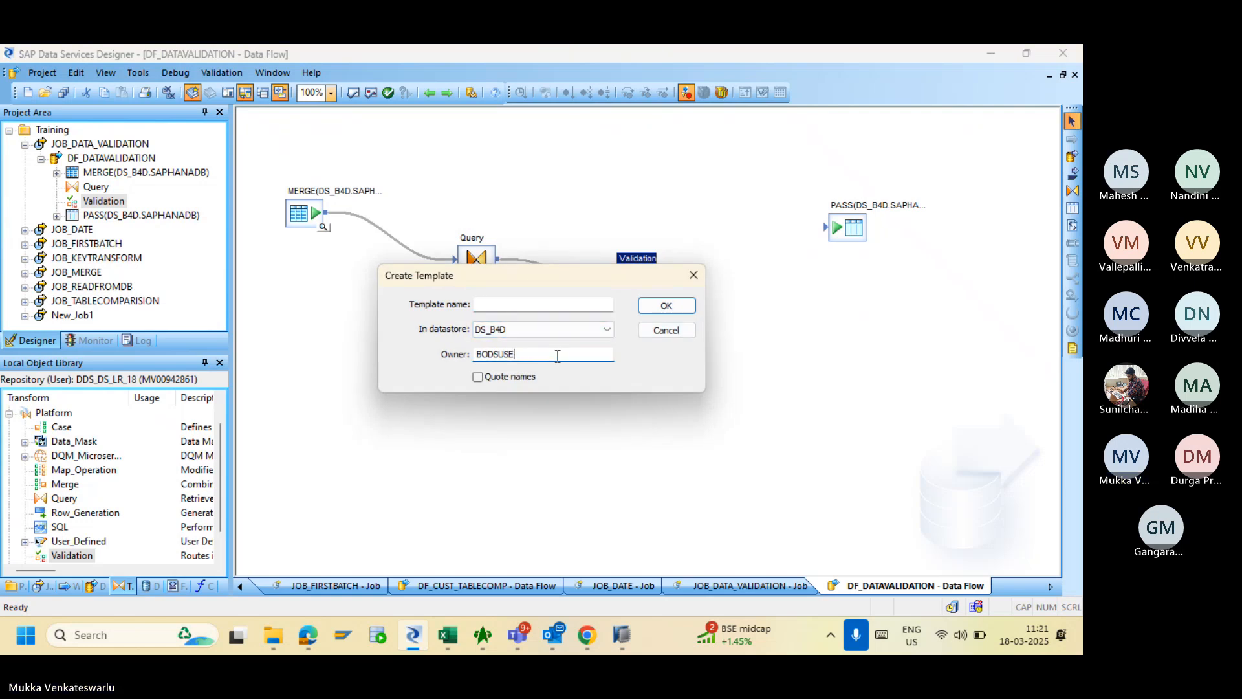
key("BackSpace")
key("BackSpace")
key("BackSpace")
key("BackSpace")
key("BackSpace")
key("BackSpace")
key("BackSpace")
type("SAP")
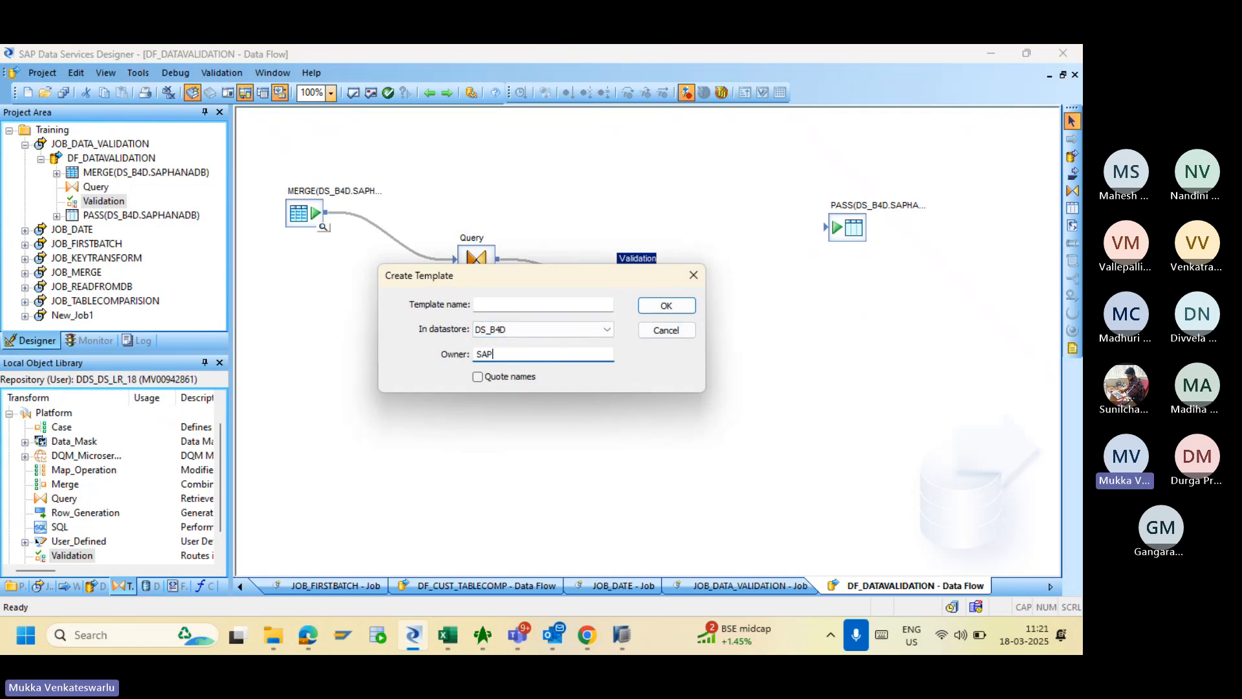
type("HANADB")
left_click(562, 304)
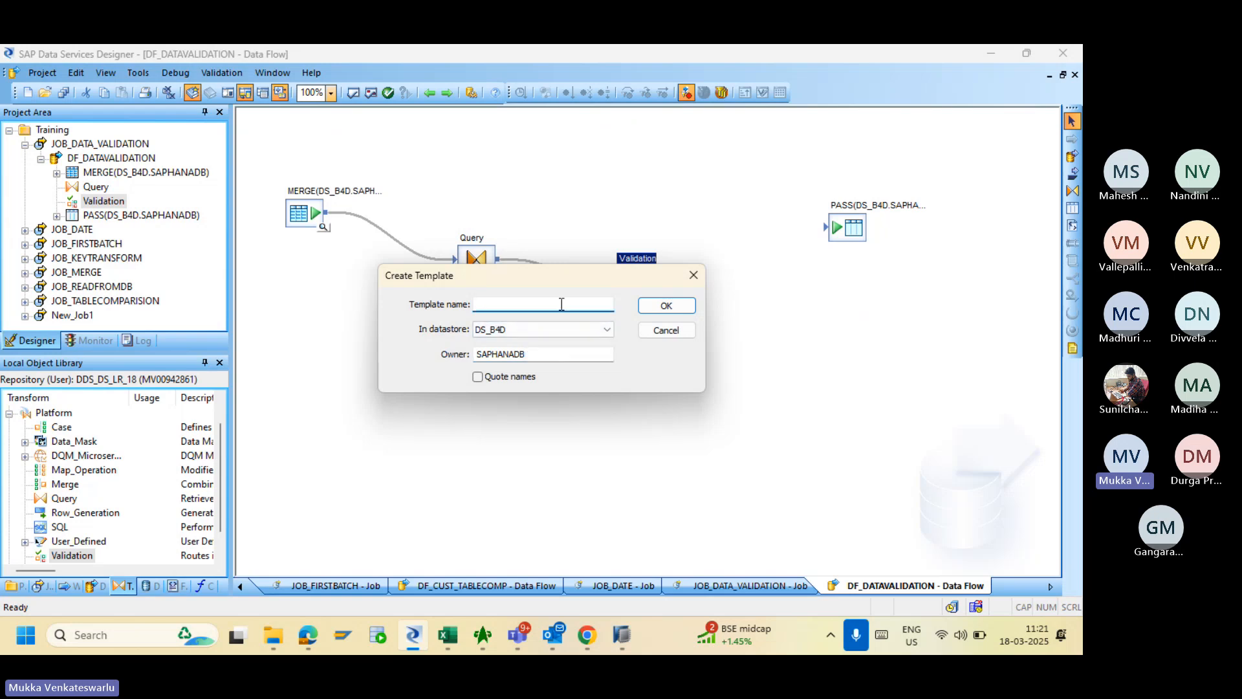
type("FAIL")
left_click(670, 306)
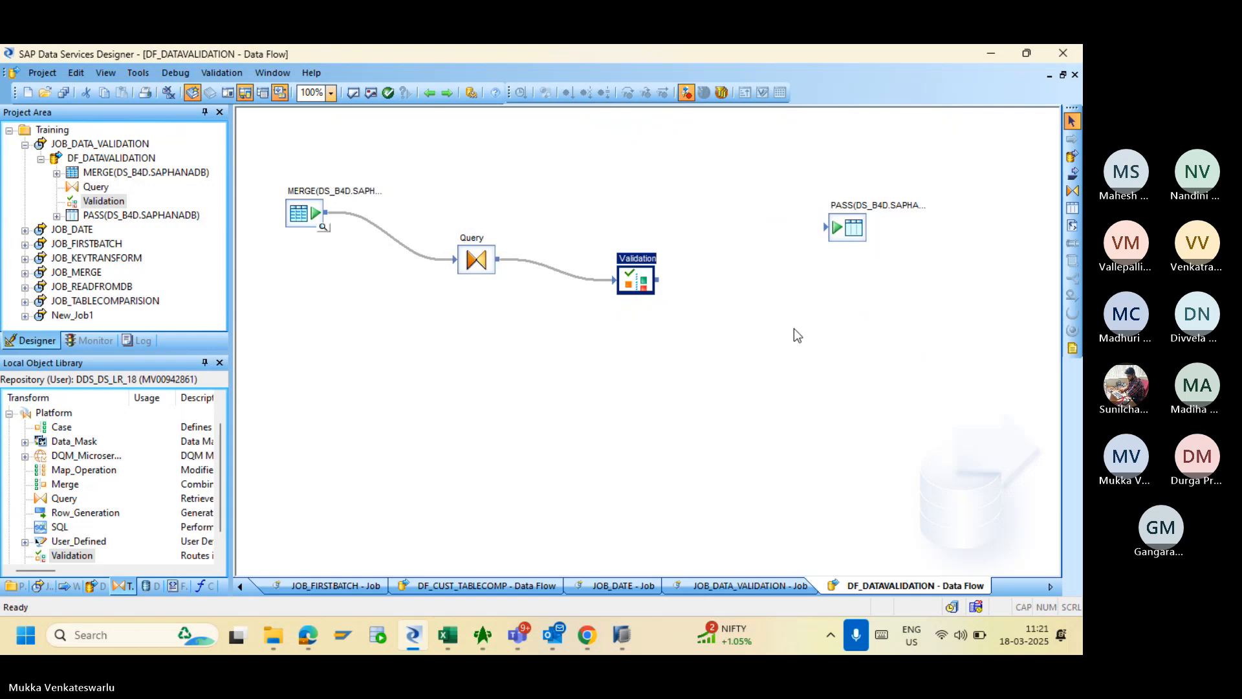
left_click(834, 315)
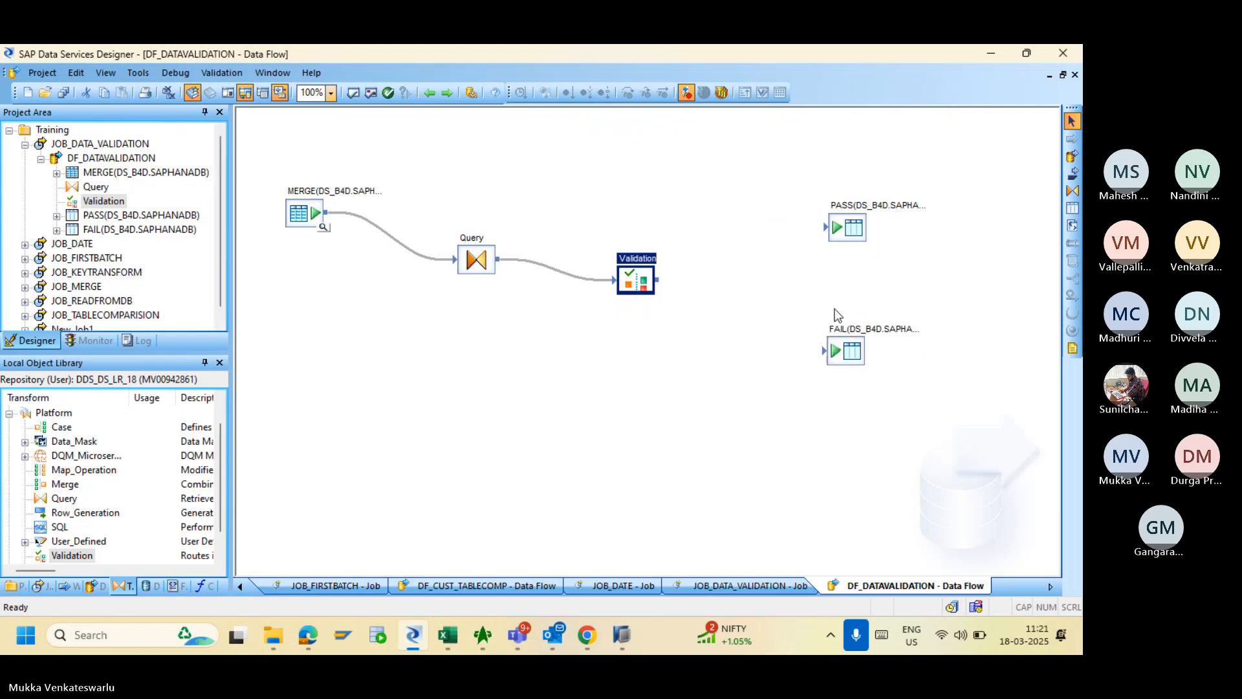
- Connect Validation's Pass output to the PASS table and its Fail output to the FAIL table
mouse_move(848, 352)
left_mouse_down()
mouse_move(854, 315)
mouse_move(848, 330)
left_mouse_up()
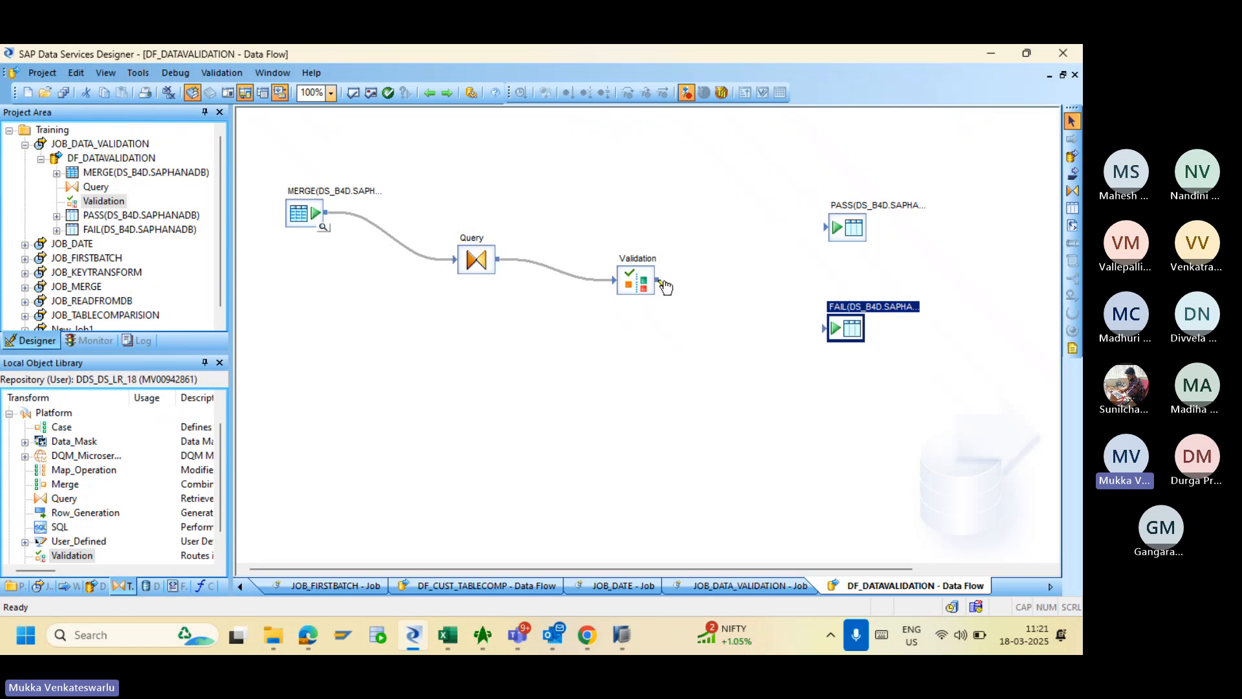
left_click_drag(661, 283, 827, 230)
left_click_drag(825, 227, 822, 227)
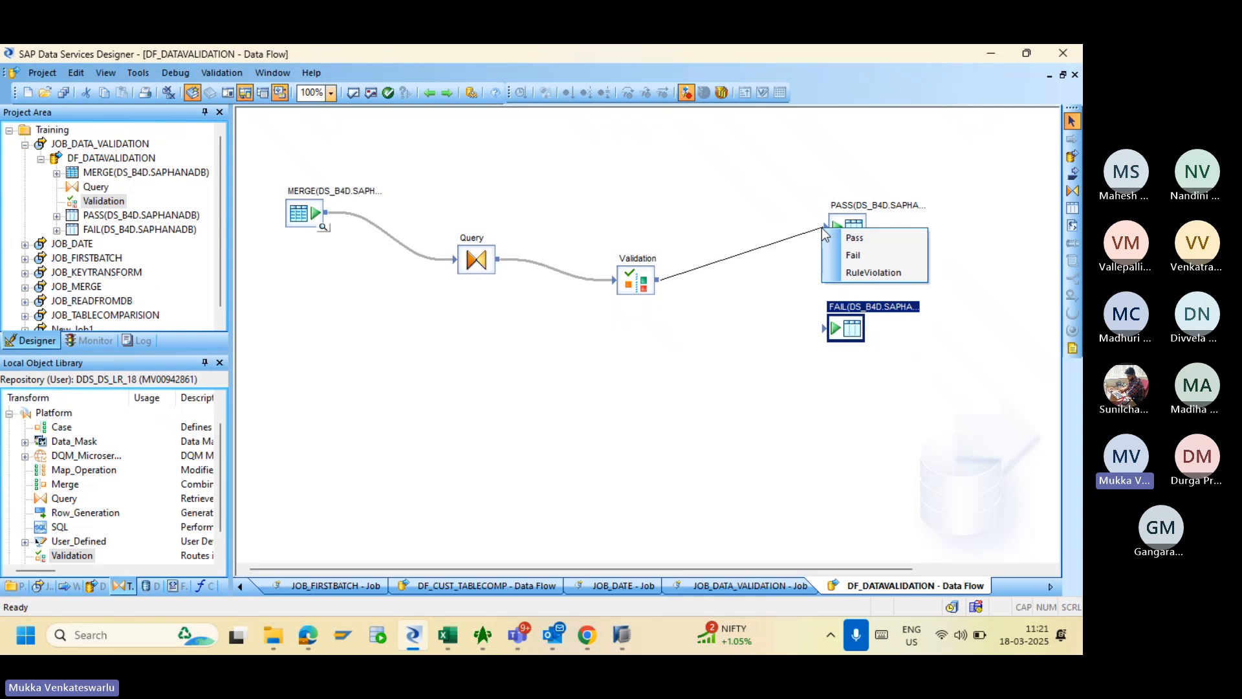
left_click(860, 239)
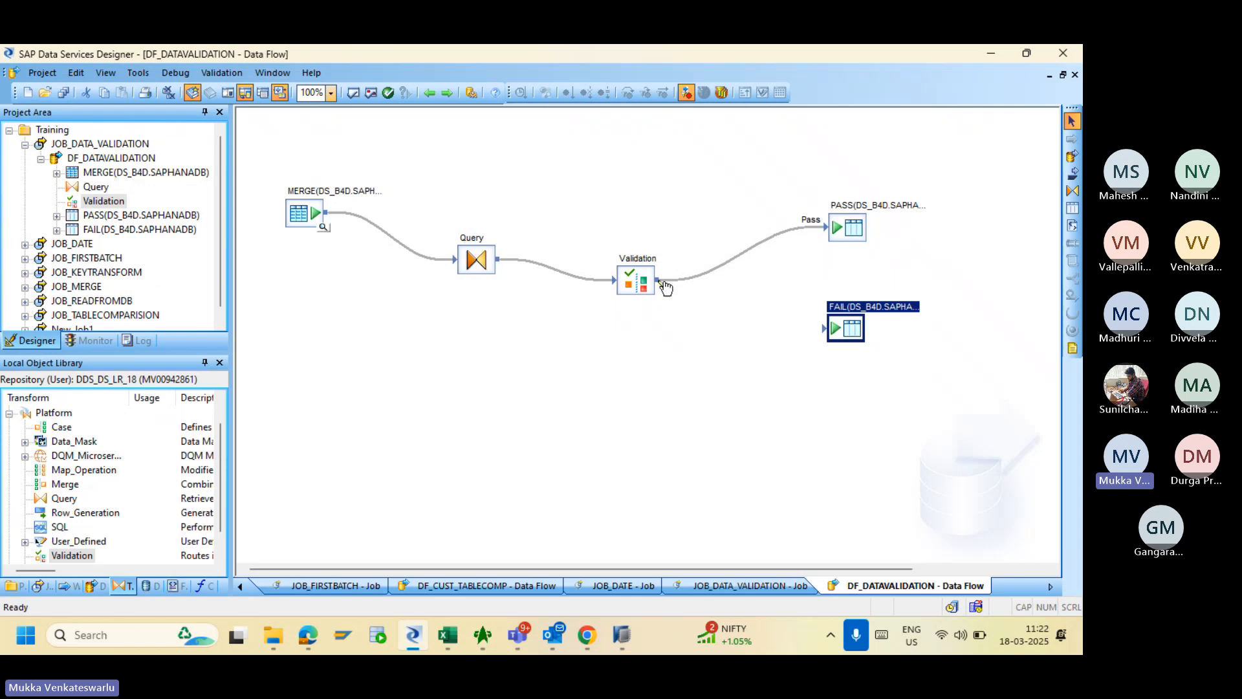
left_click_drag(665, 287, 824, 334)
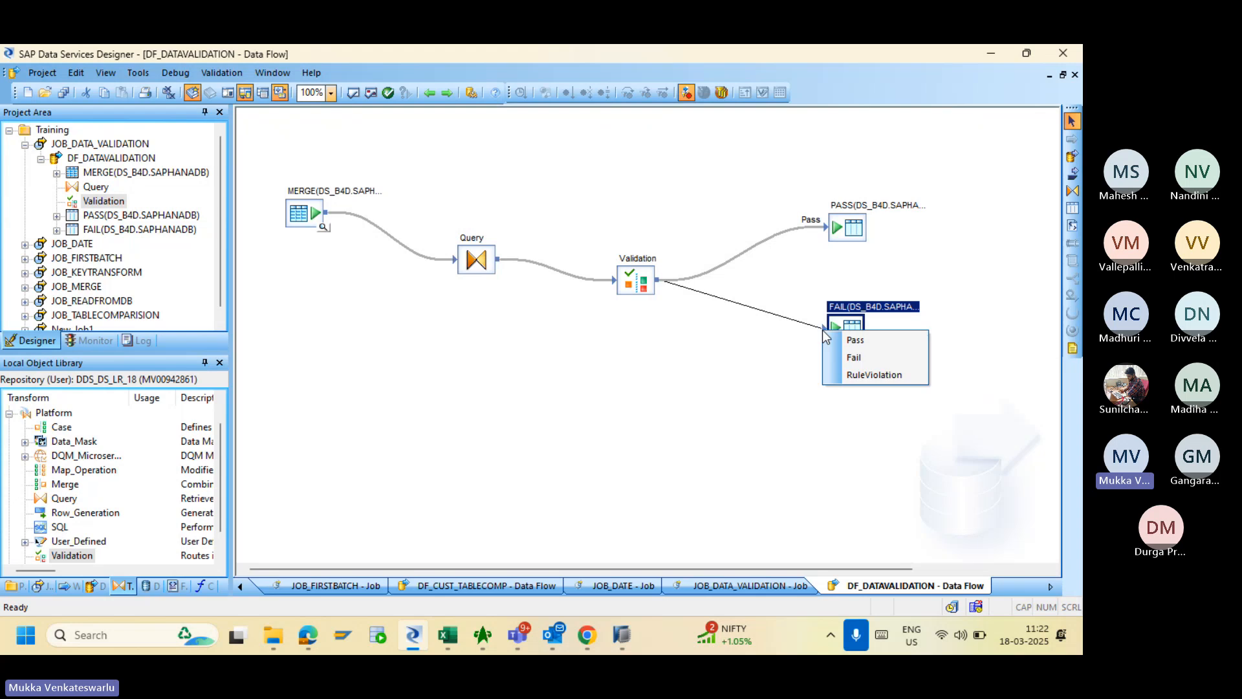
left_click(853, 357)
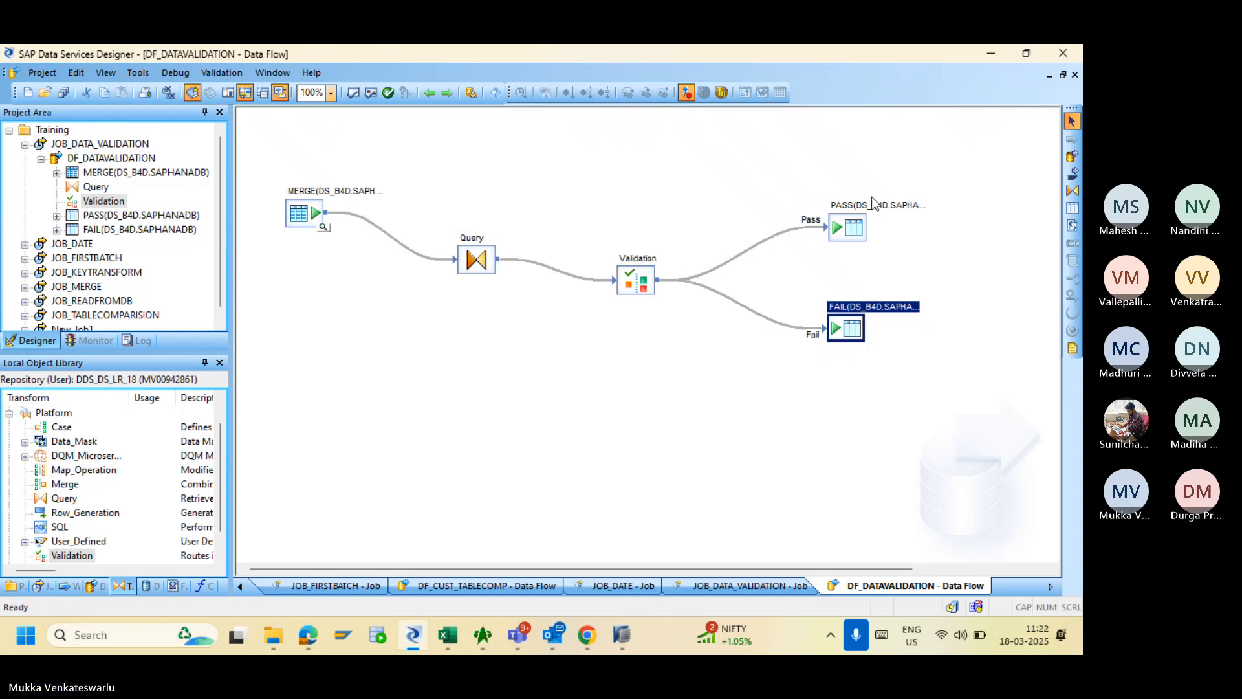
double_click(853, 225)
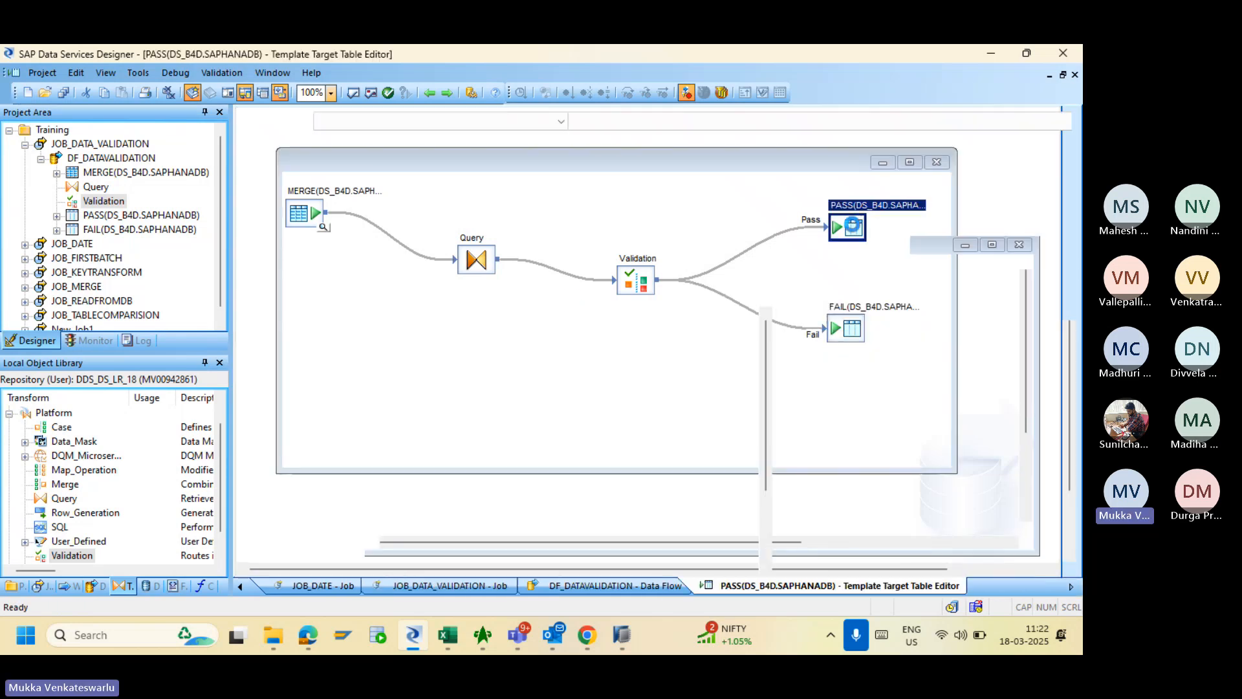
- Untick Bulk Load in the PASS target table's Bulk Loader Options and go back to the data flow
left_click(341, 323)
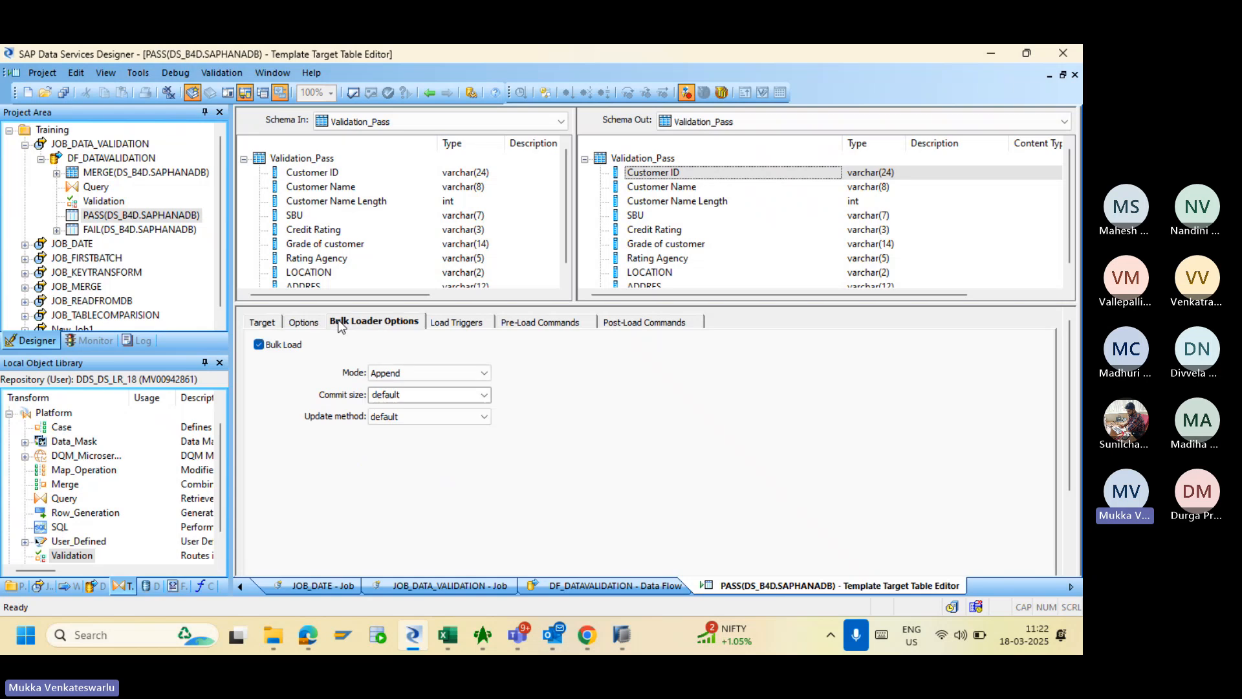
left_click(259, 345)
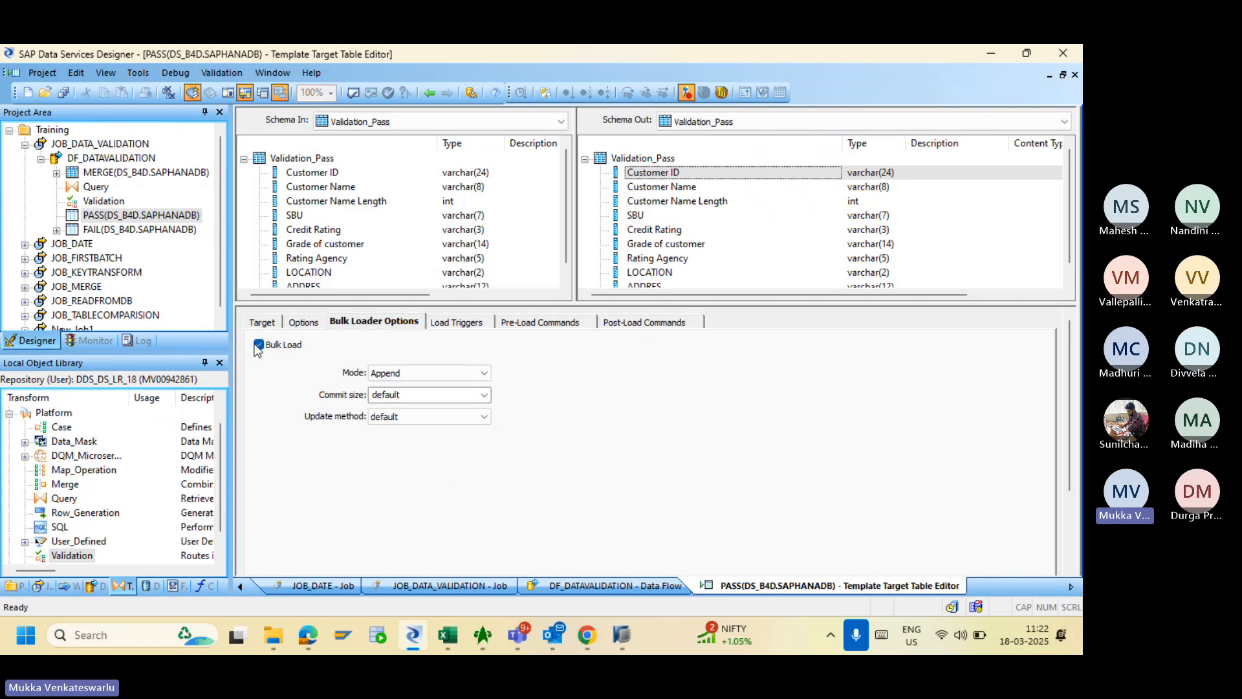
left_click(317, 327)
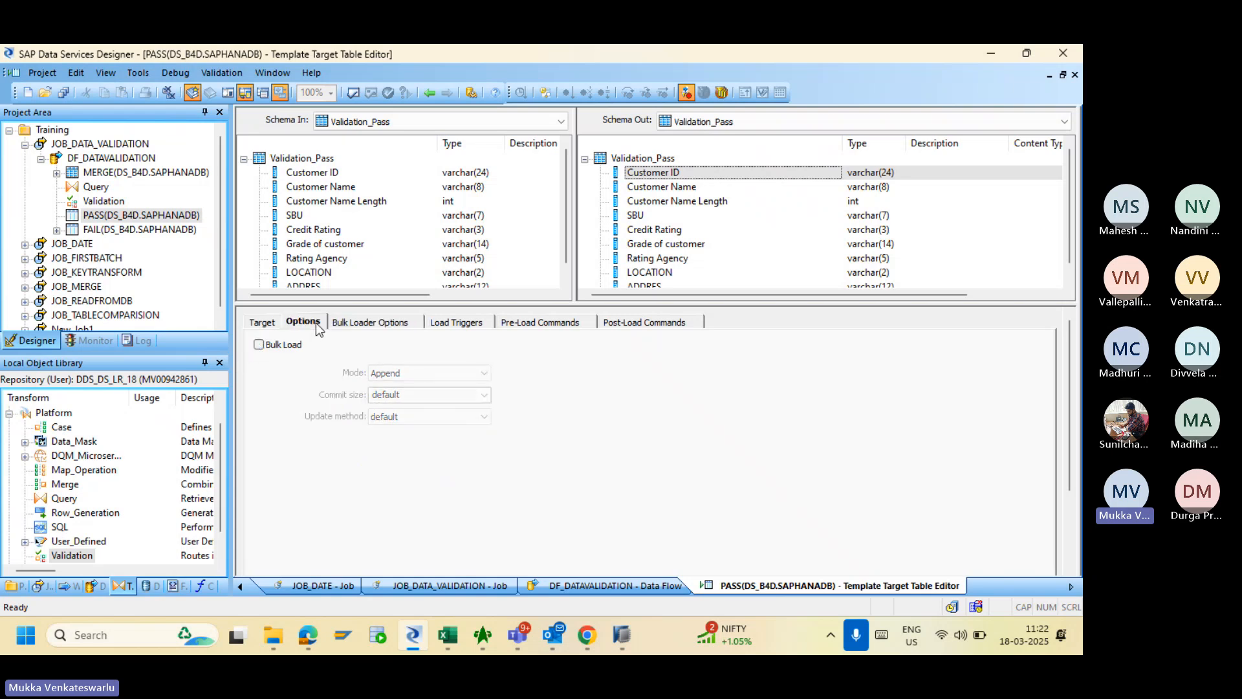
left_click(428, 92)
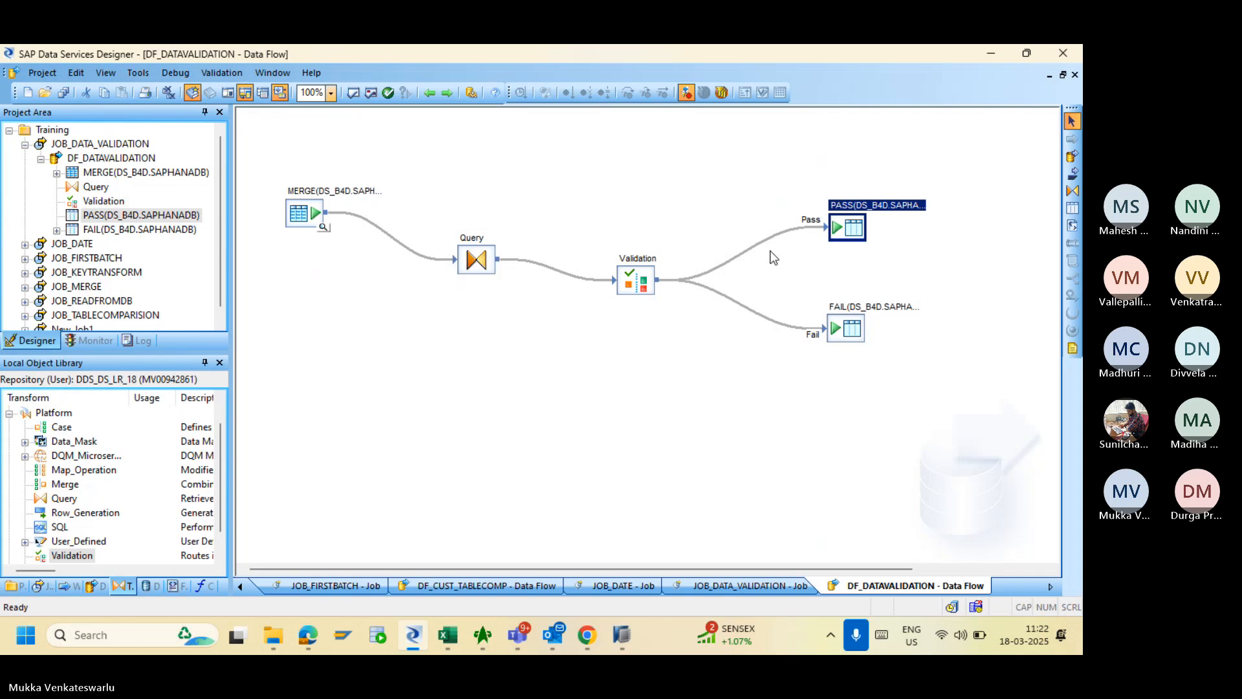
- Untick Bulk Load in the FAIL target table's Bulk Loader Options
double_click(836, 328)
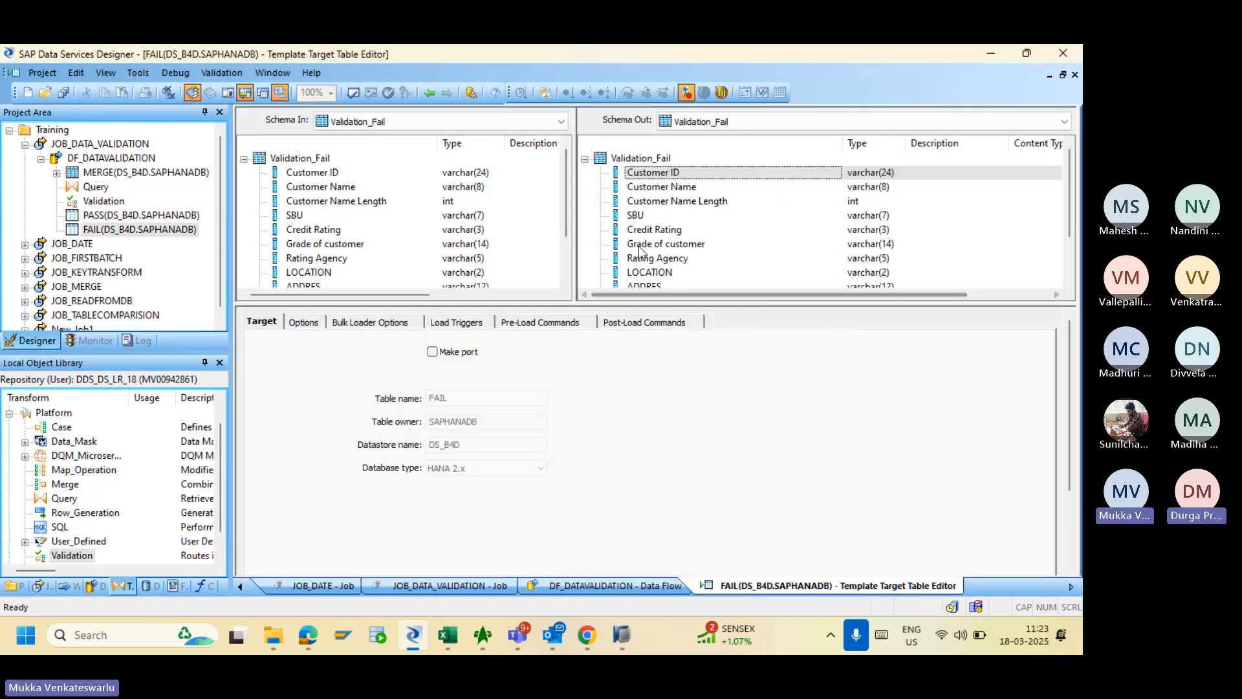
left_click(354, 323)
left_click(259, 345)
left_click(259, 345)
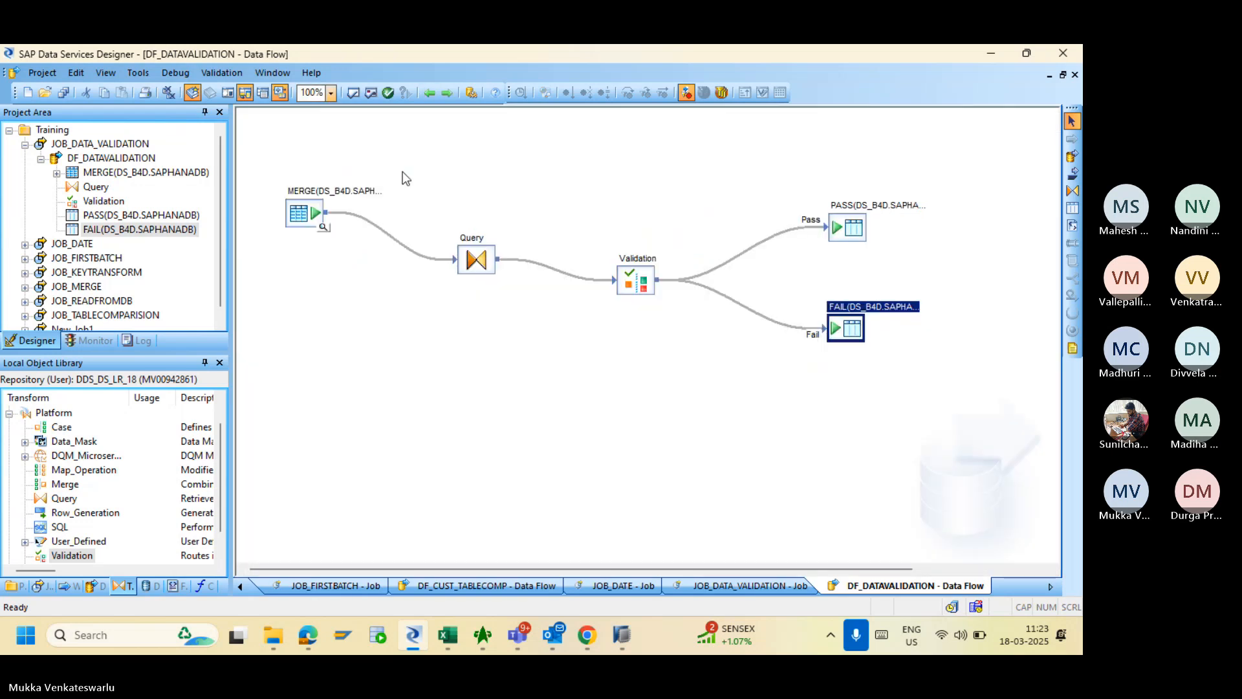
double_click(637, 282)
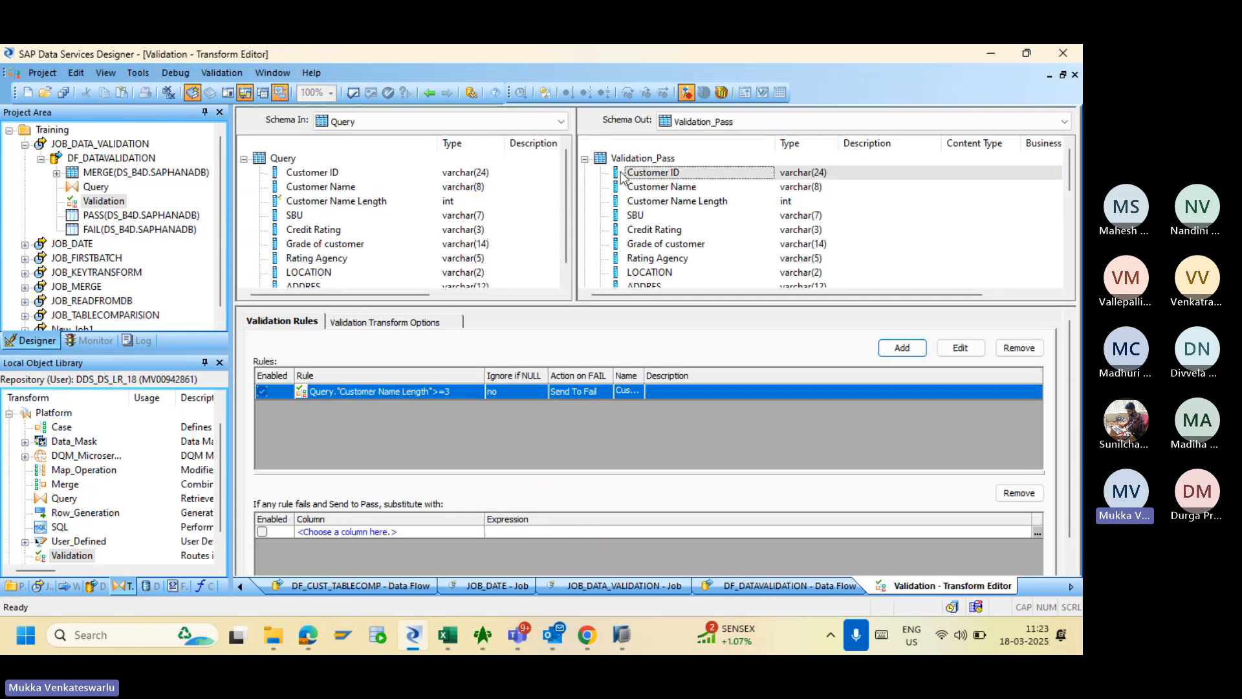
left_click(583, 160)
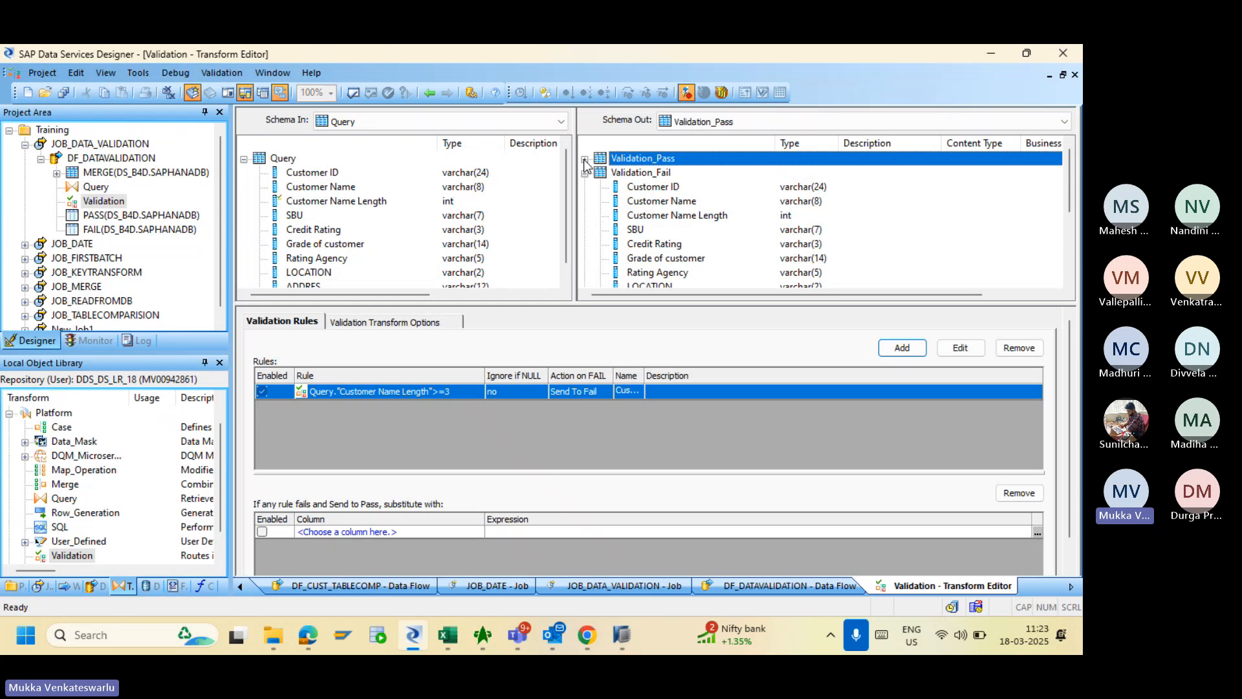
left_click(584, 174)
left_click(585, 188)
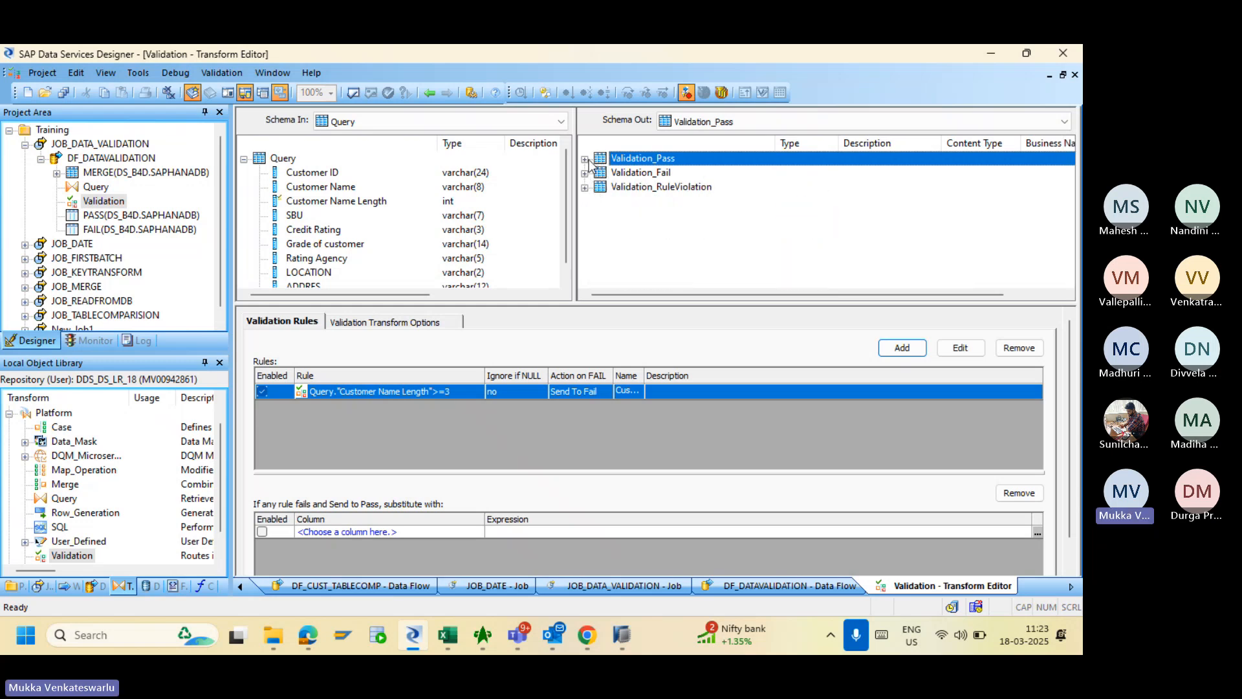
left_click(585, 159)
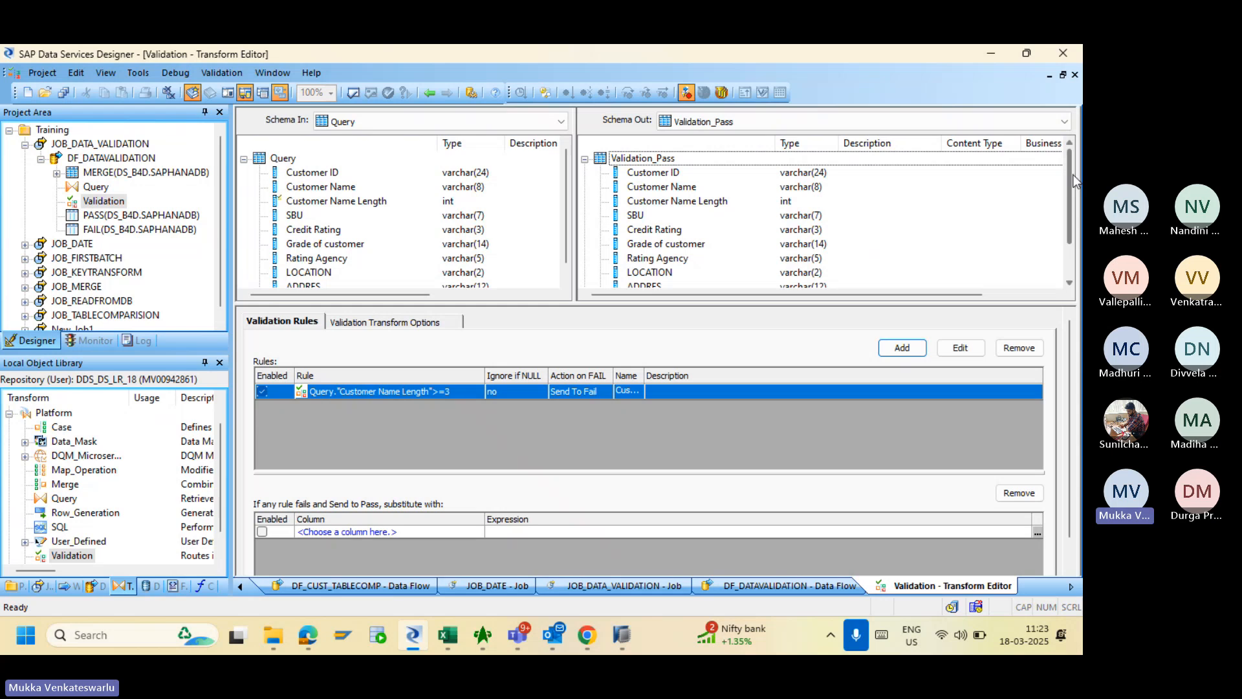
left_click_drag(1070, 184, 1072, 215)
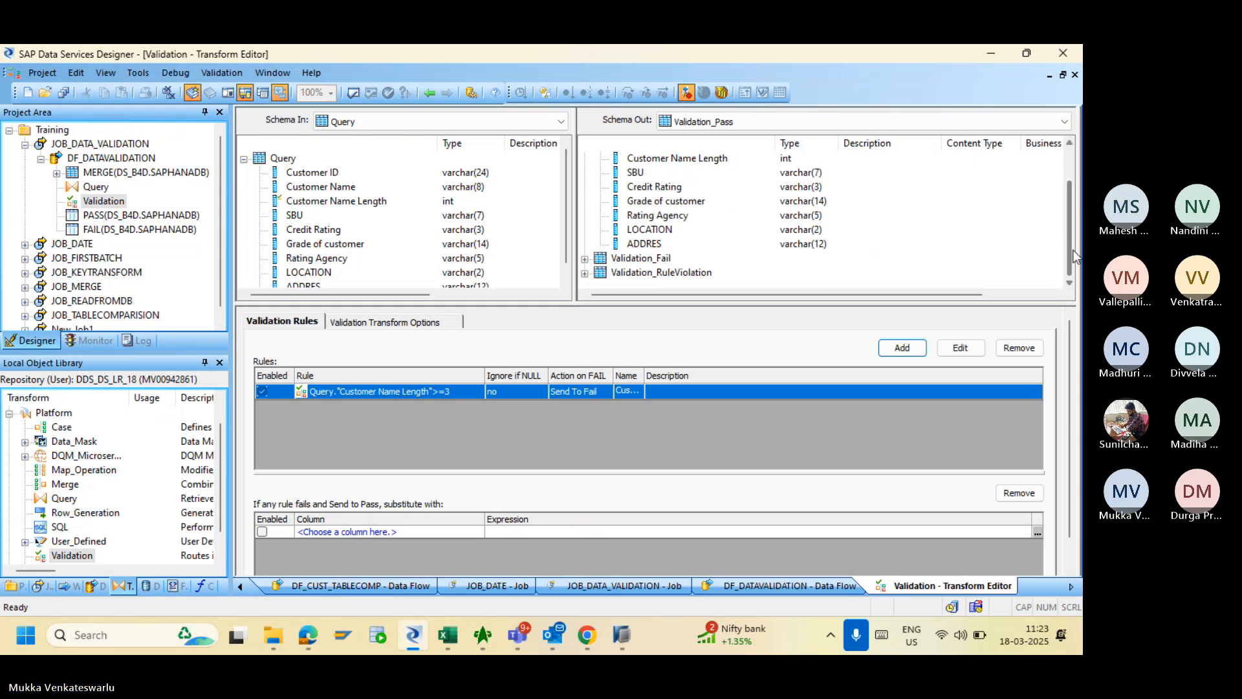
left_click_drag(1071, 258, 1061, 198)
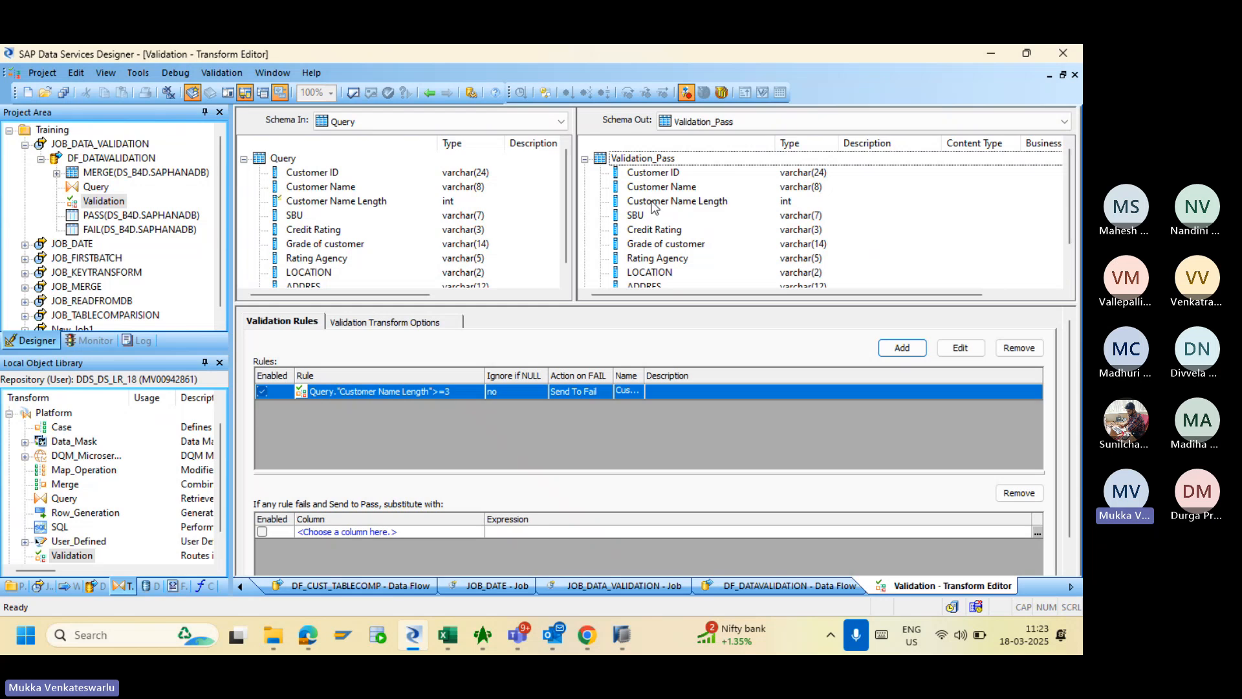
left_click(585, 160)
left_click(585, 173)
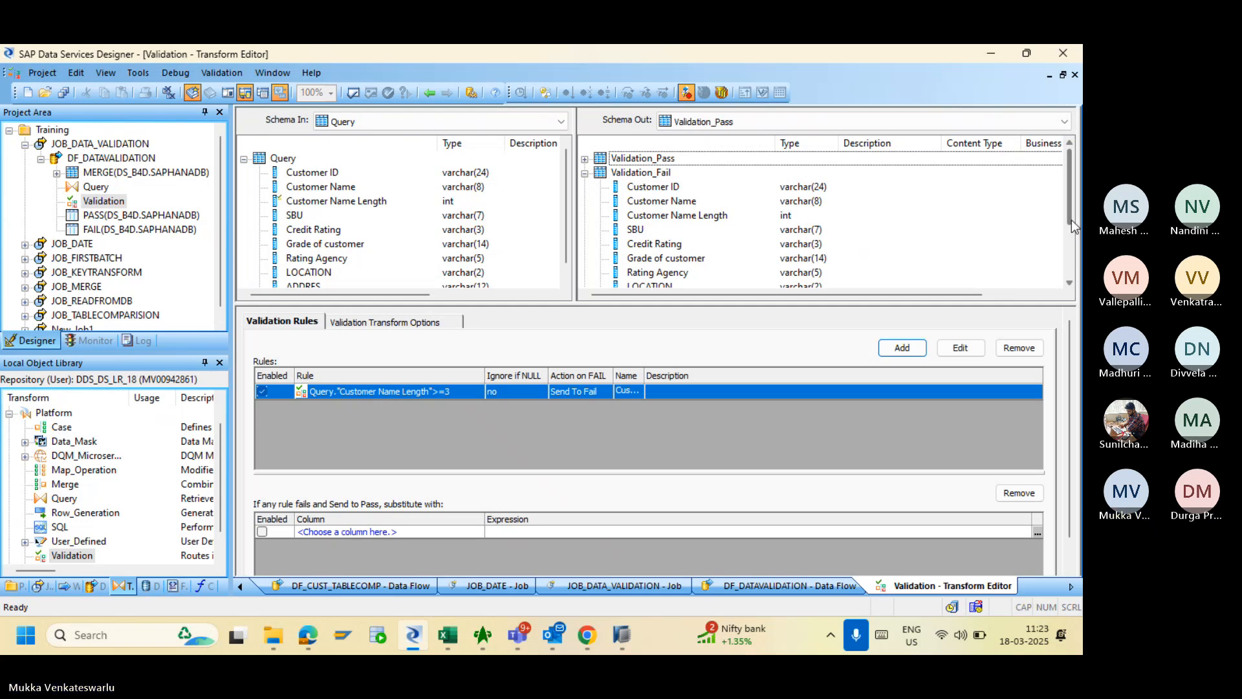
left_click_drag(1072, 219, 1071, 277)
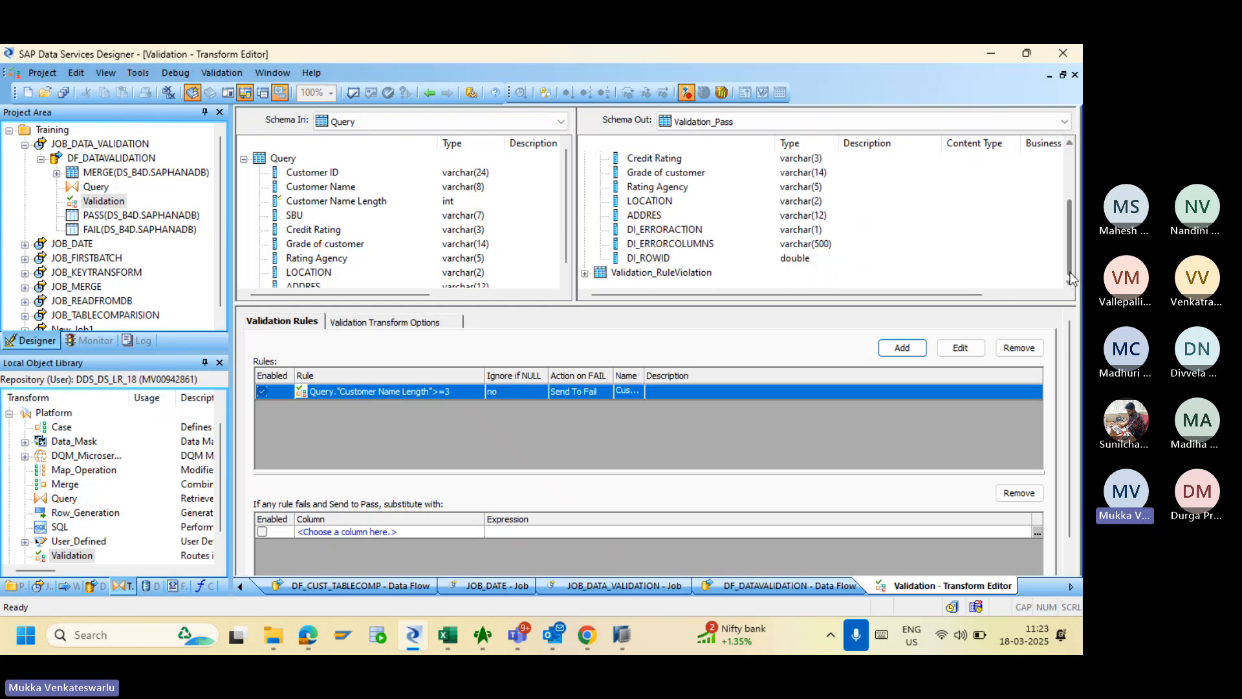
left_click(676, 234)
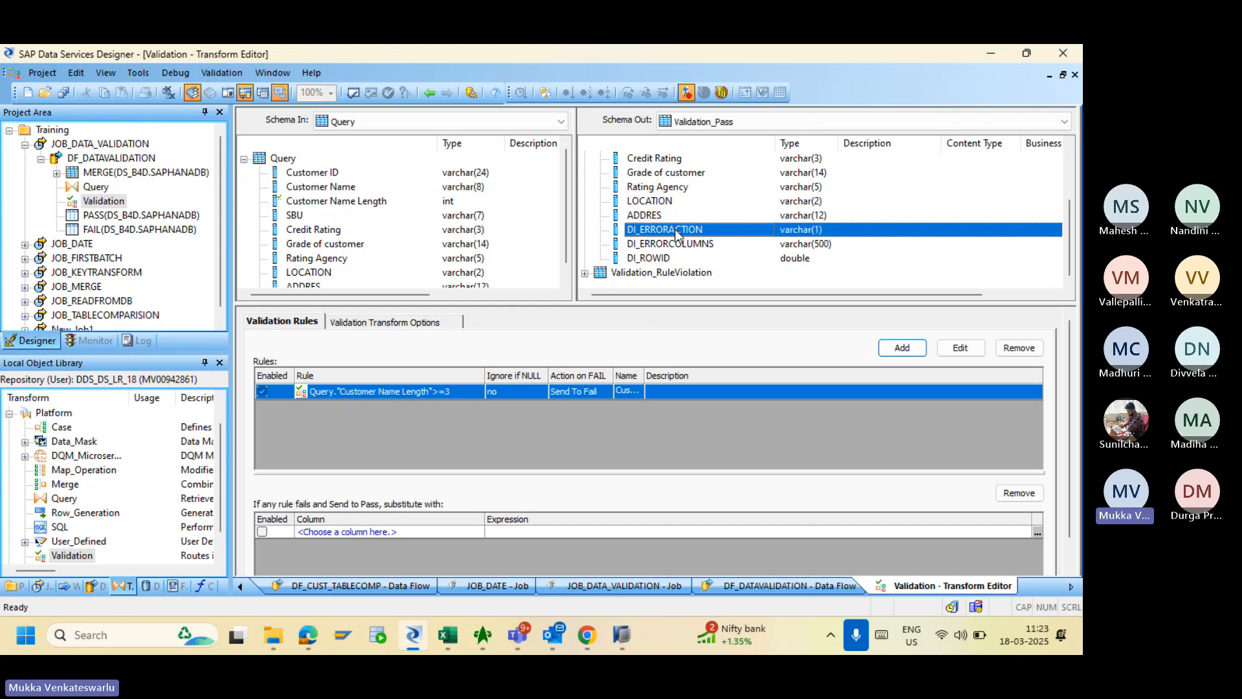
left_click(682, 245)
left_click(660, 259)
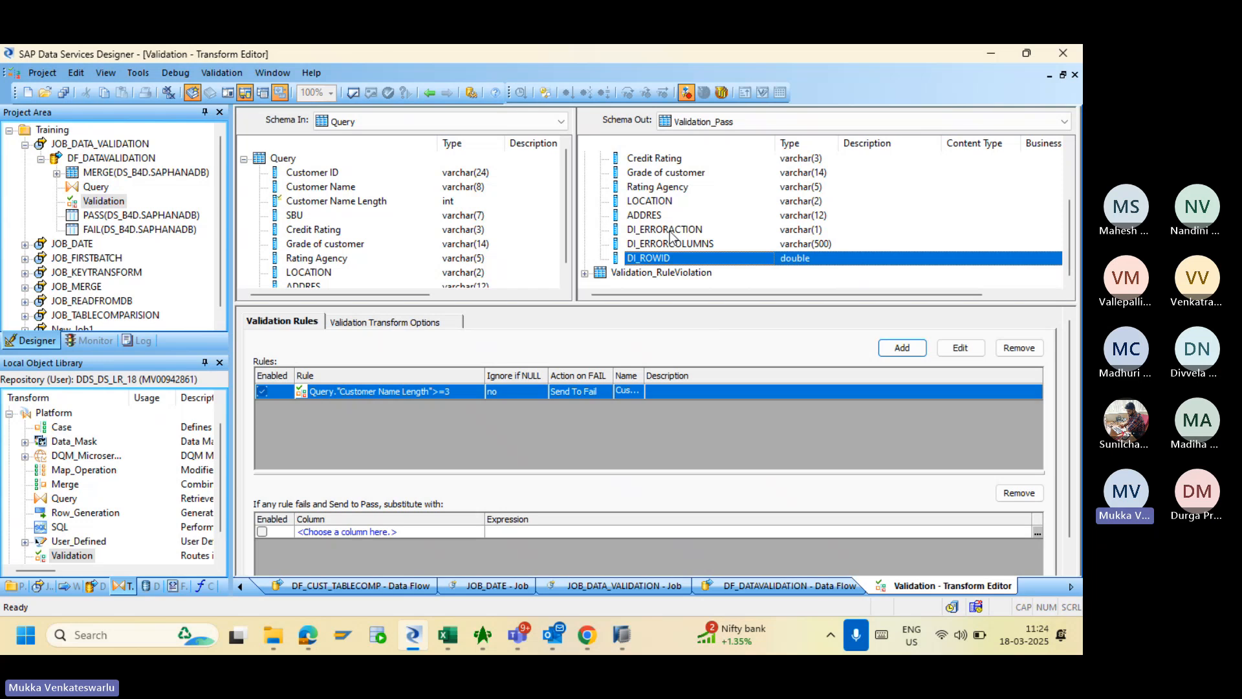
left_click(671, 233)
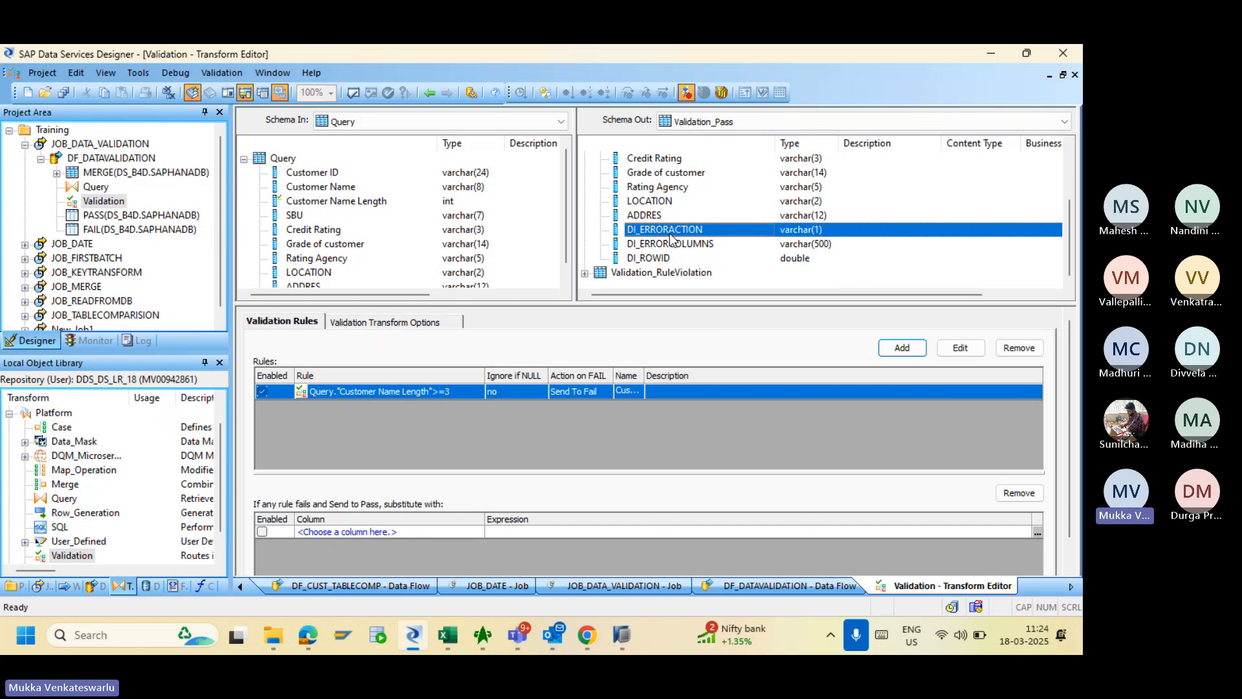
left_click(676, 248)
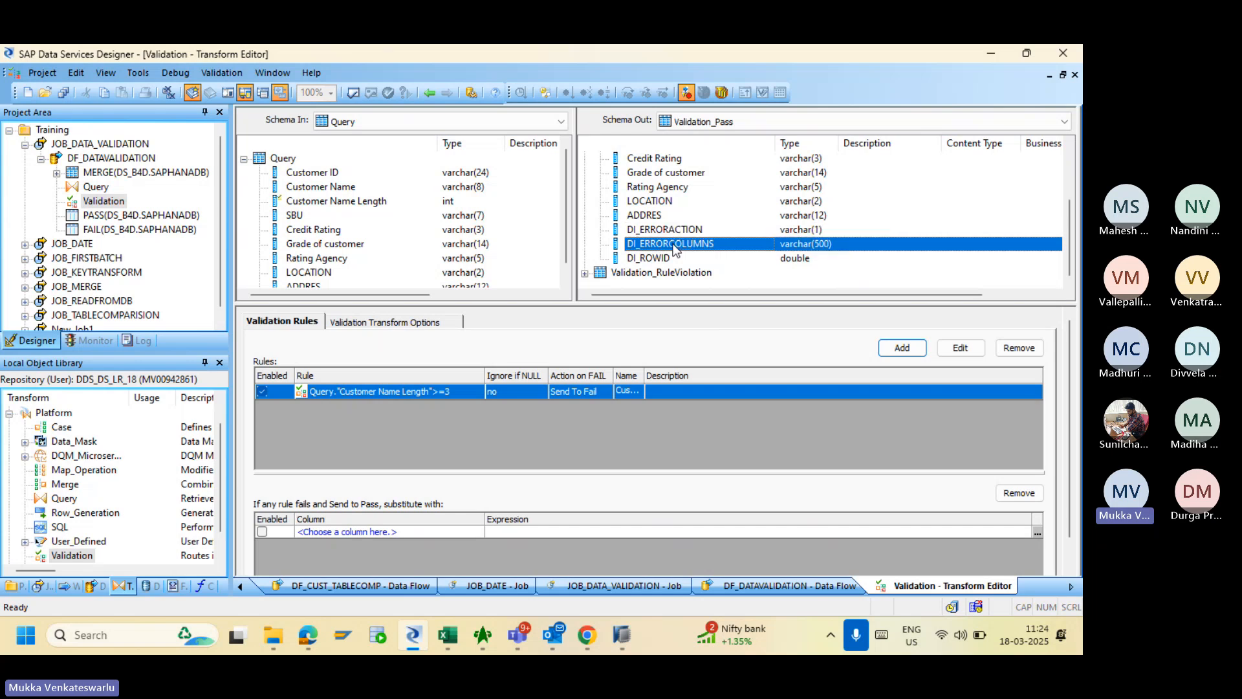
left_click(660, 260)
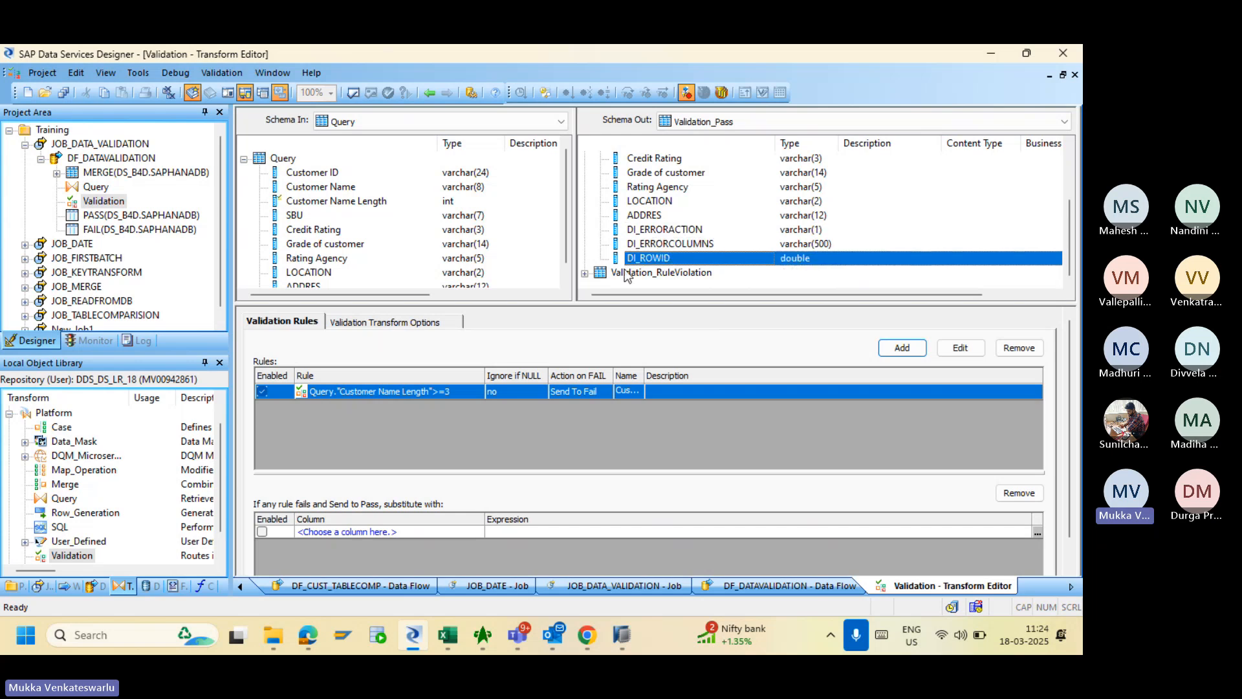
left_click(584, 273)
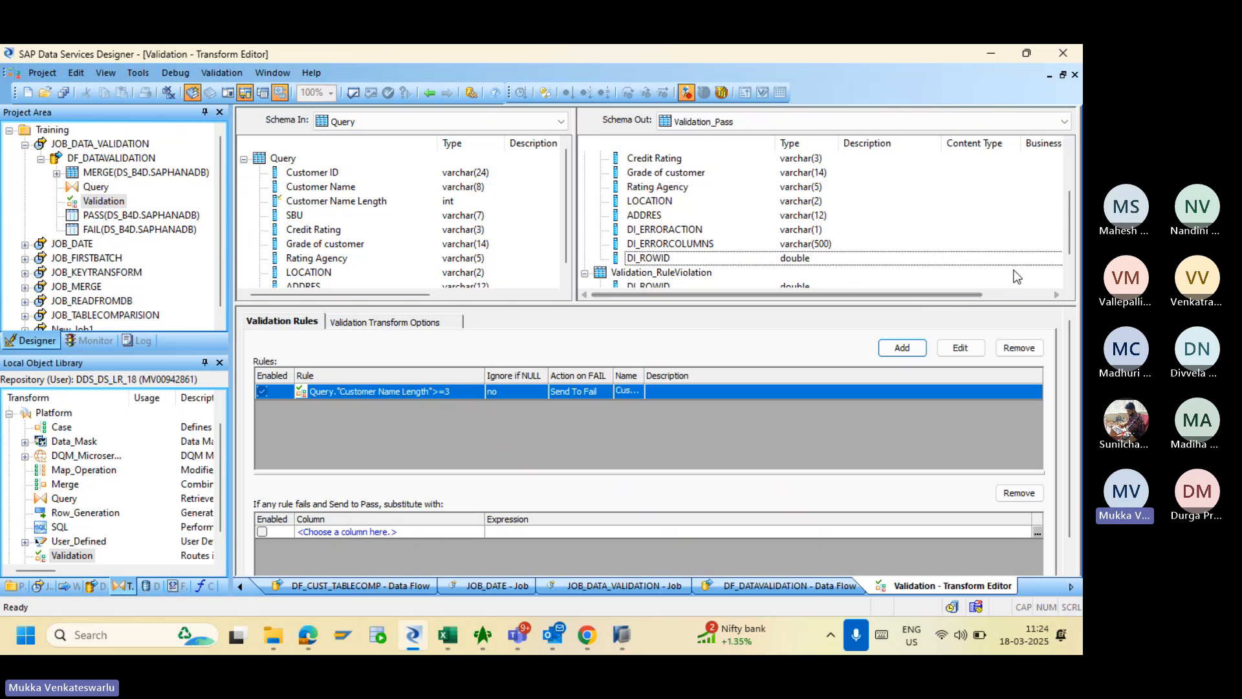
scroll(1068, 249, "down", 1)
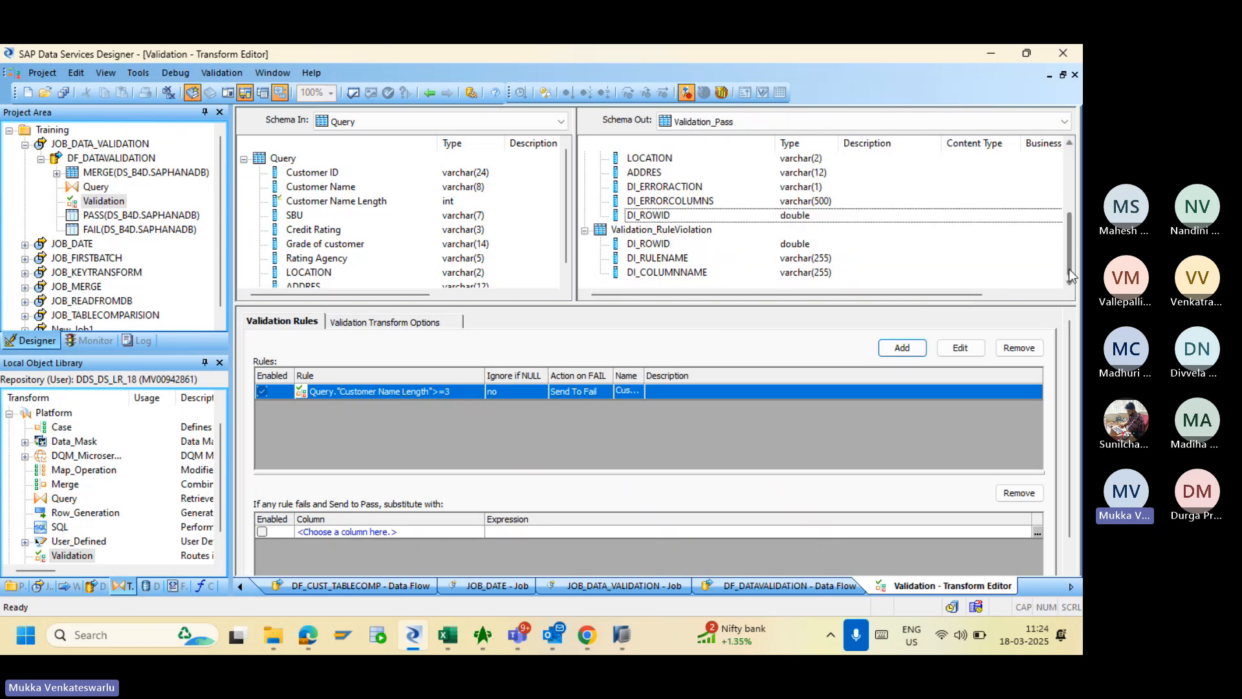
left_click(647, 246)
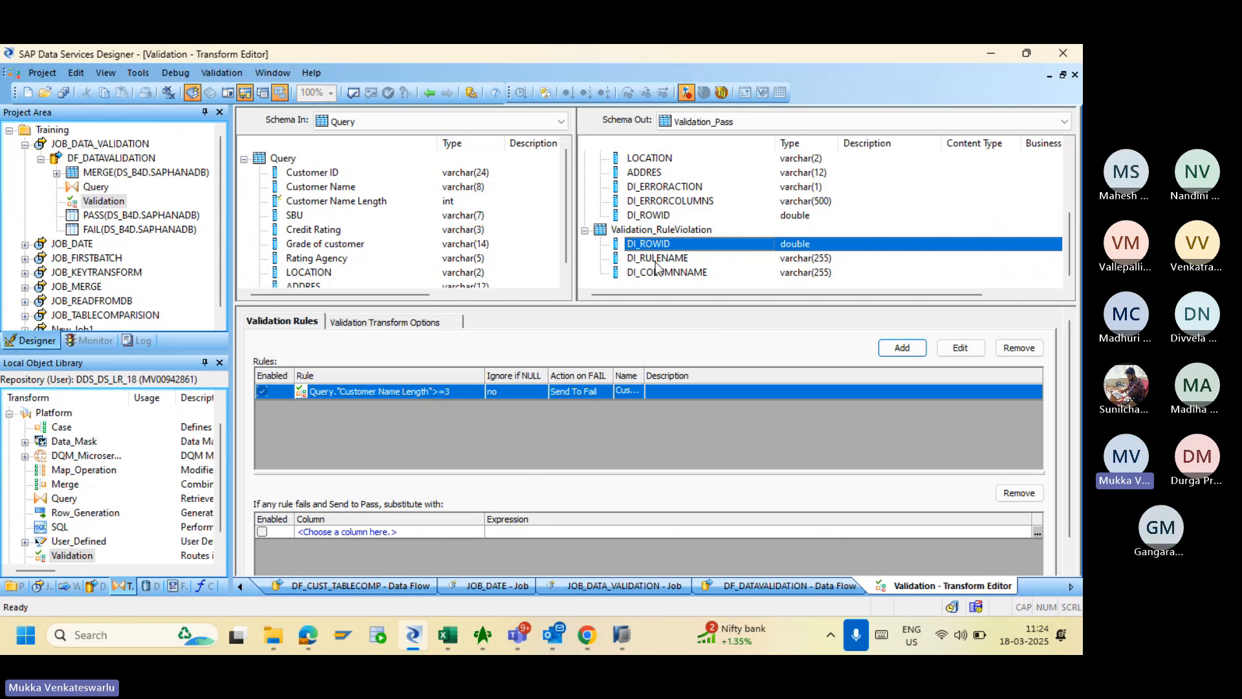
left_click(654, 259)
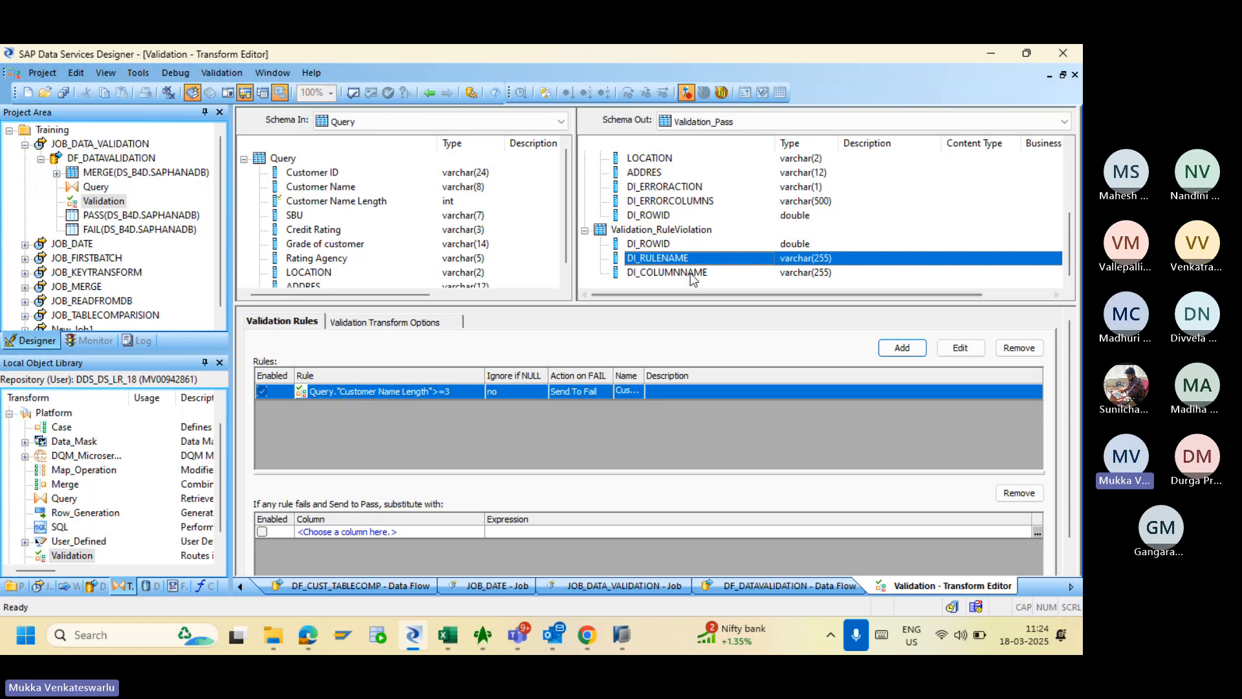
left_click(673, 274)
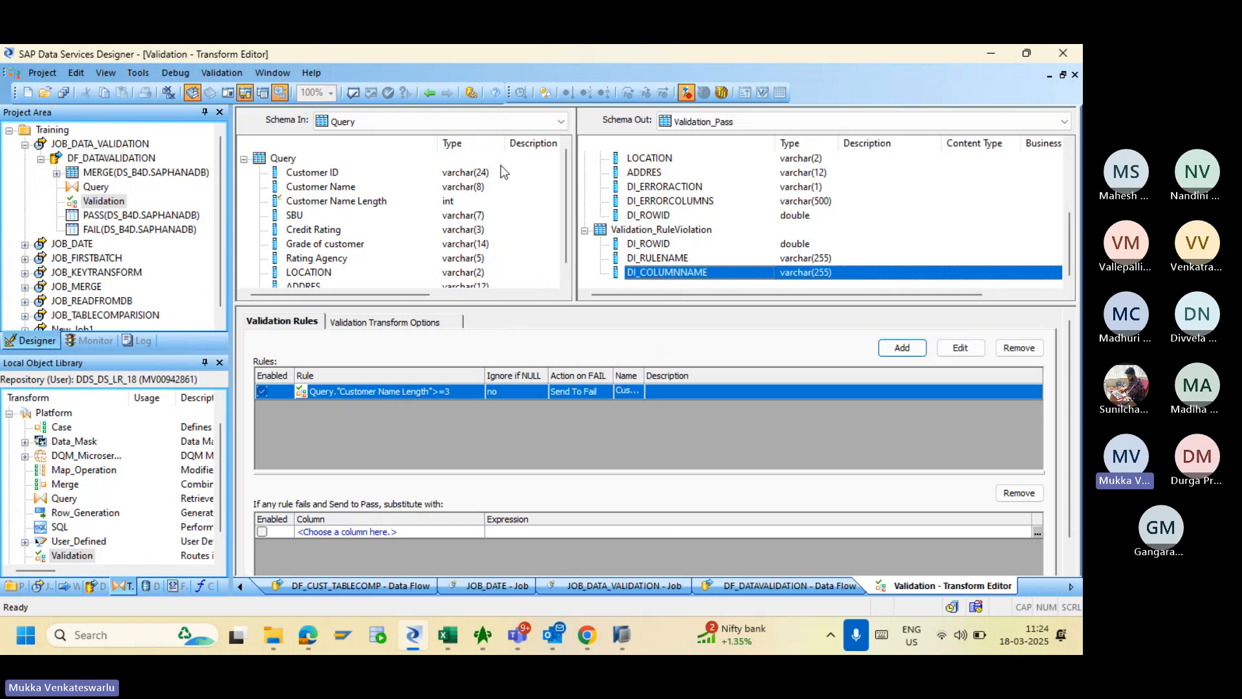
left_click(429, 94)
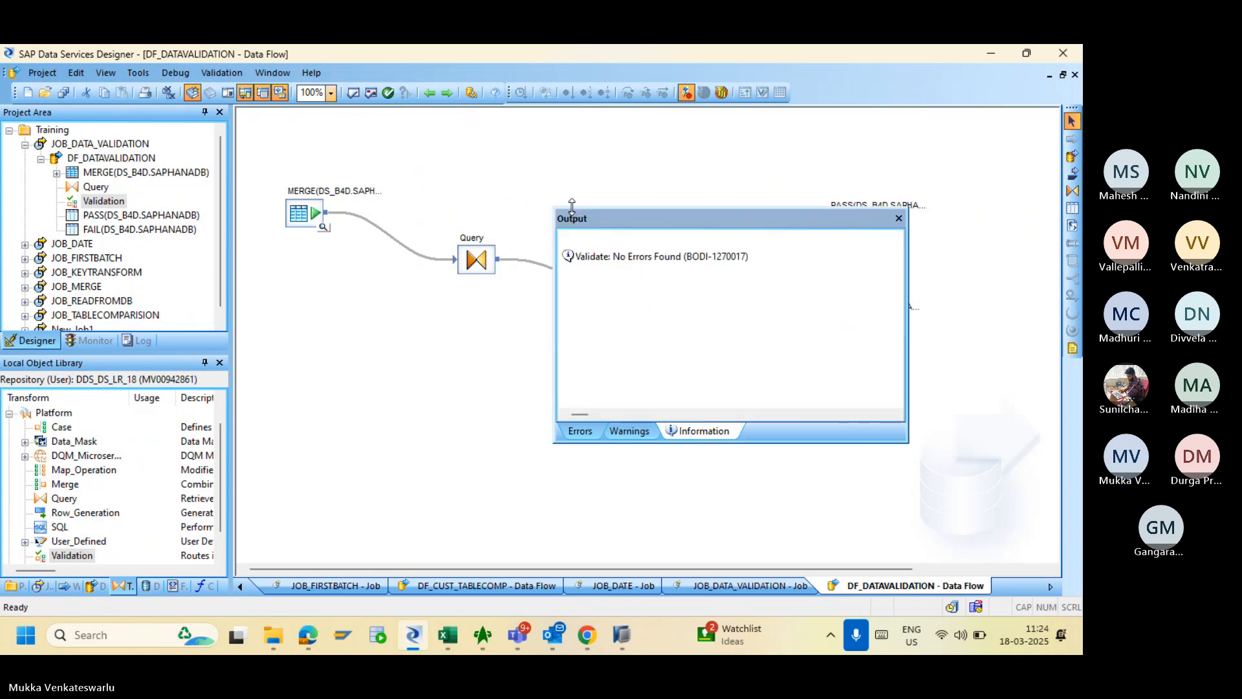
- Close the Output window reporting 'No Errors Found' for DF_DATAVALIDATION
left_click(898, 218)
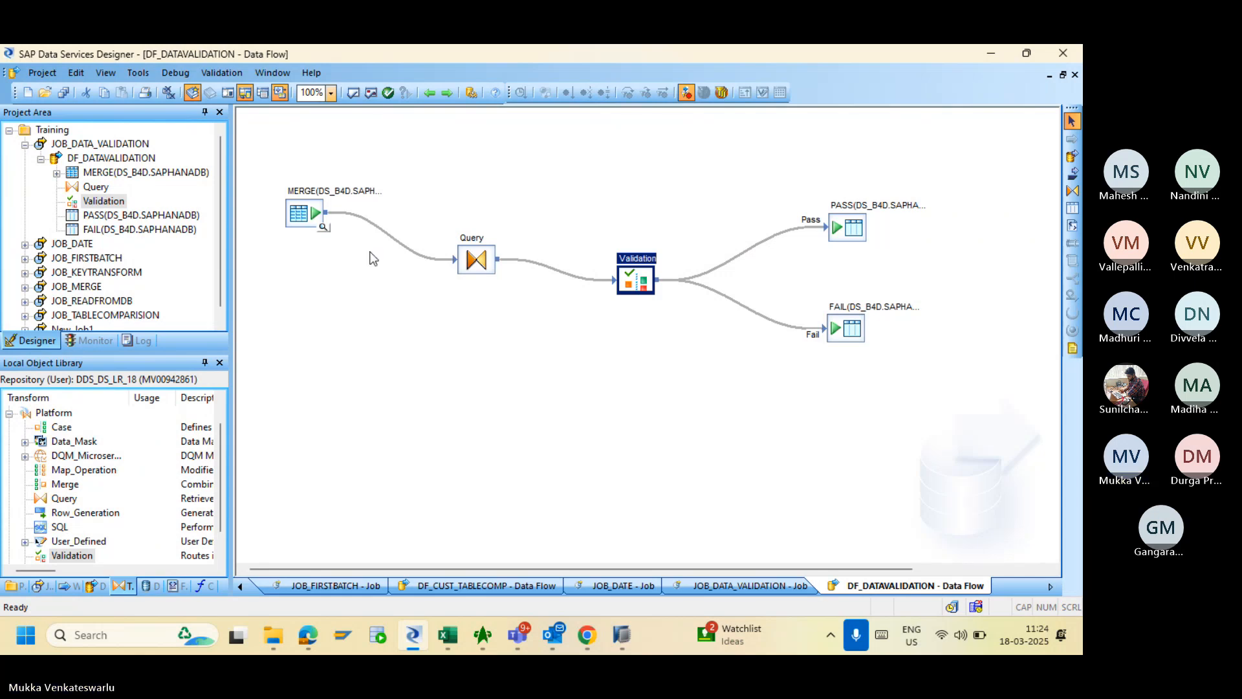
- Save the changed job and data flow, then bring up the MERGE table data in HANA Studio
left_click(60, 92)
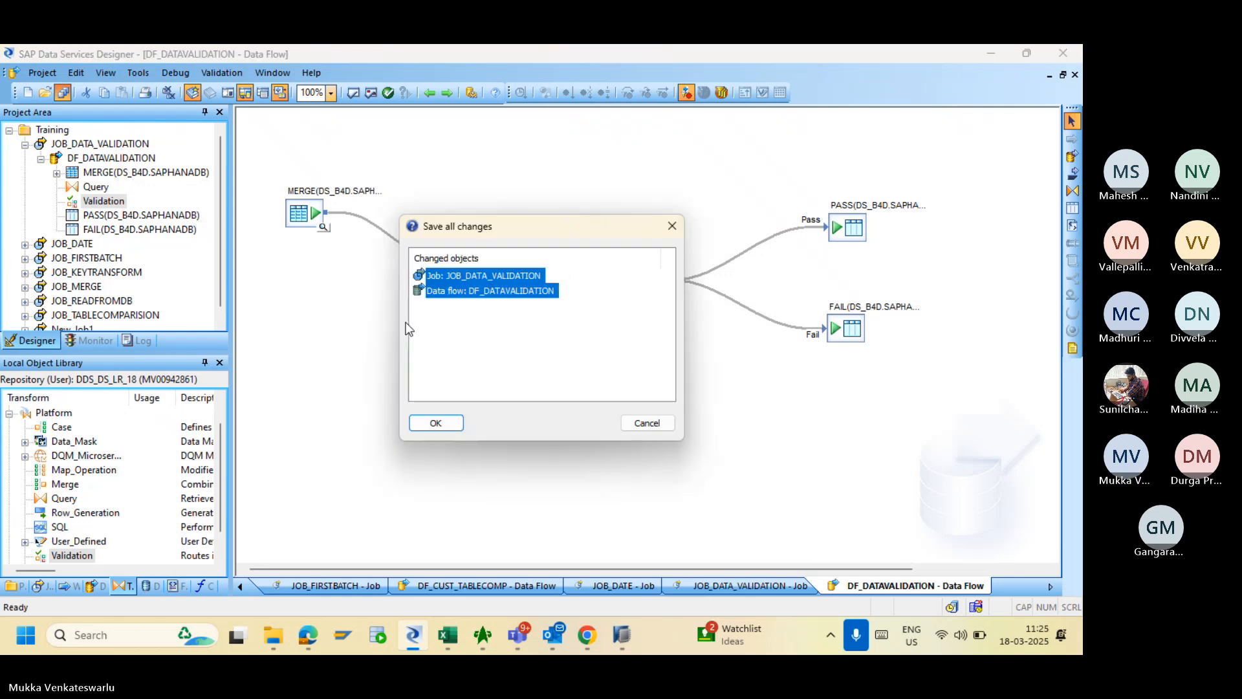
left_click(431, 421)
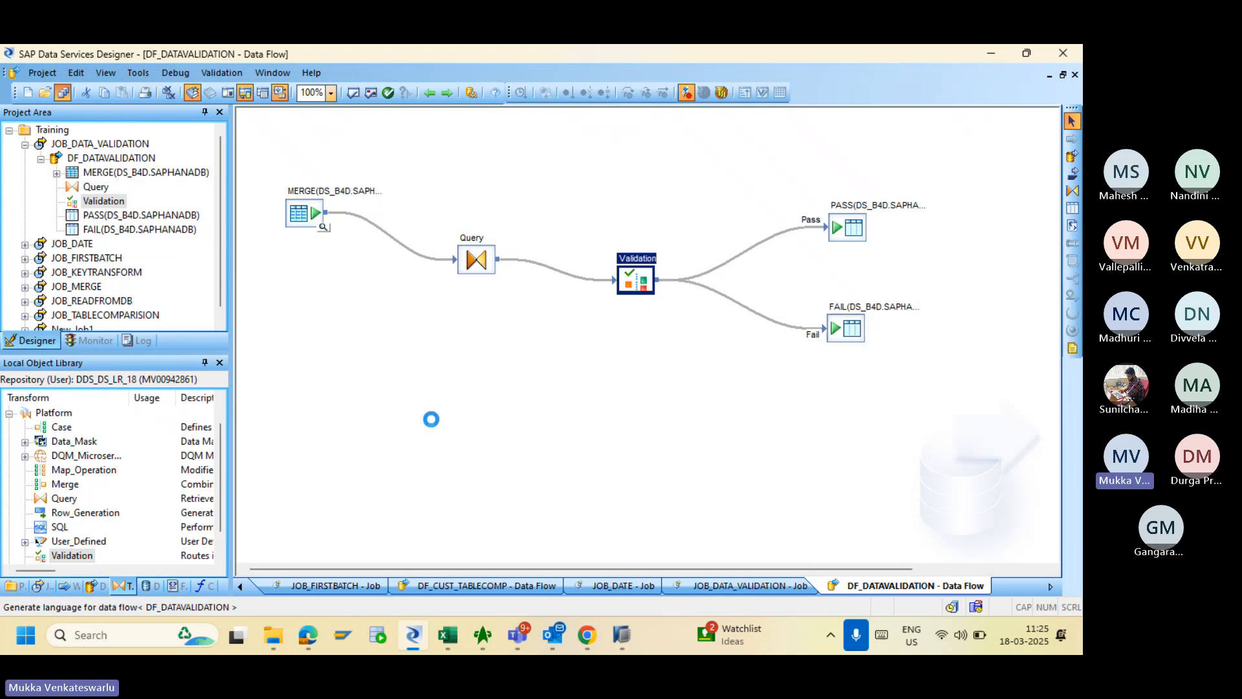
left_click(622, 635)
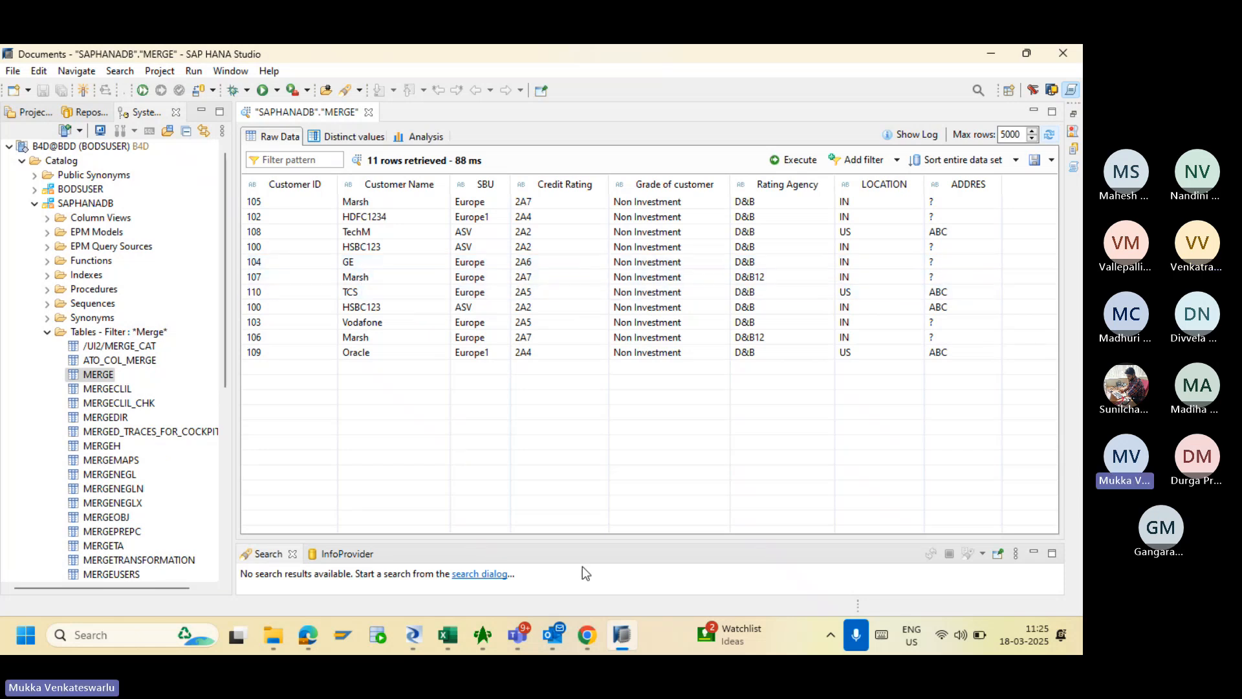
- Inspect the MERGE table's 11 raw rows in HANA Studio, then return to the Designer's data flow
left_click(413, 635)
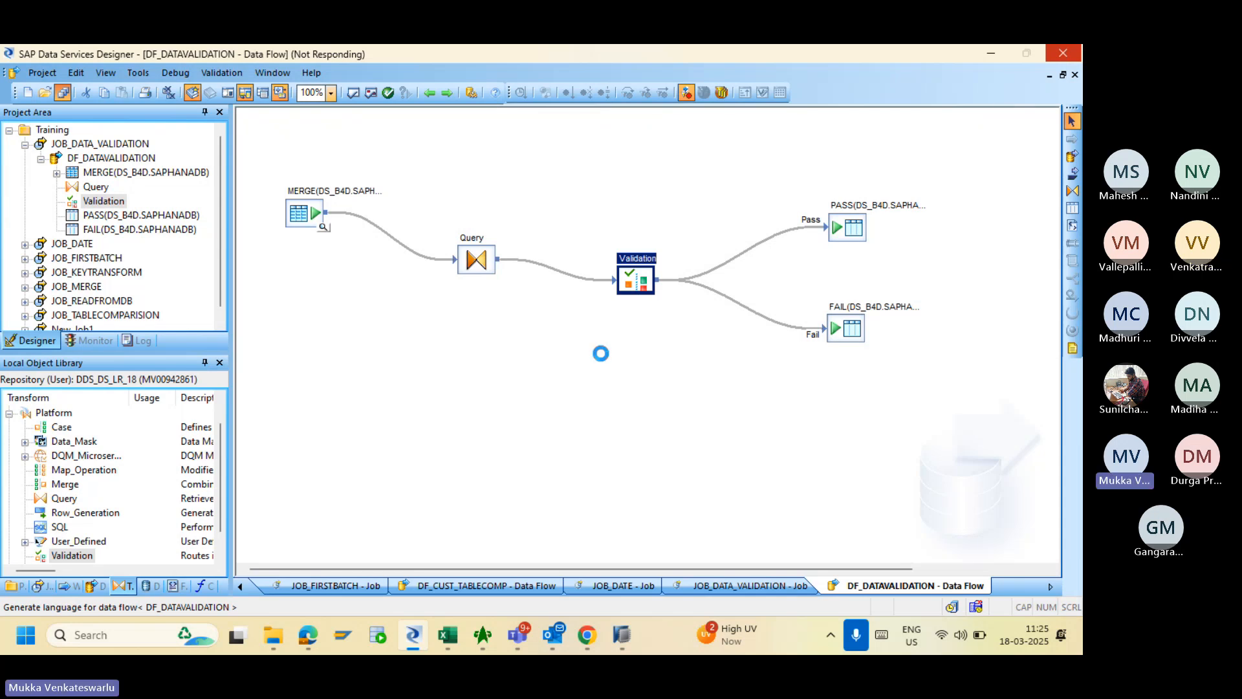
key("alt+Tab")
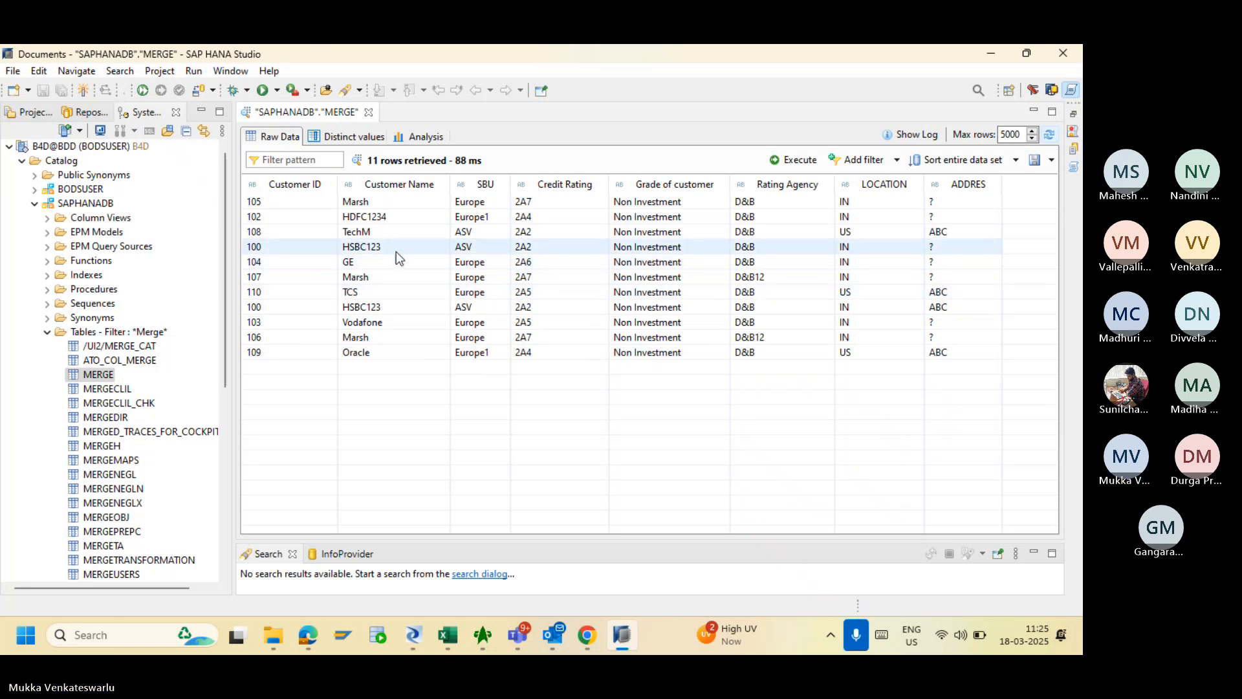
key("alt+Tab")
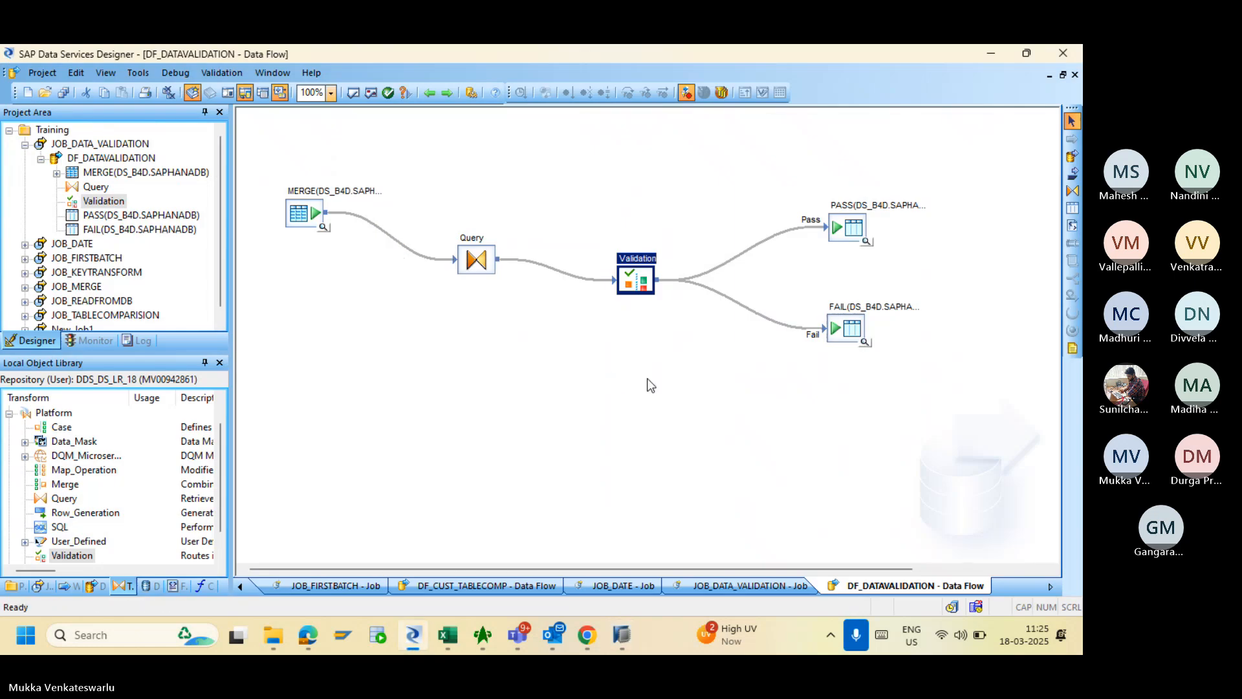
- Change the Customer Name Length Check condition to '>' 3 and save all changes
double_click(636, 280)
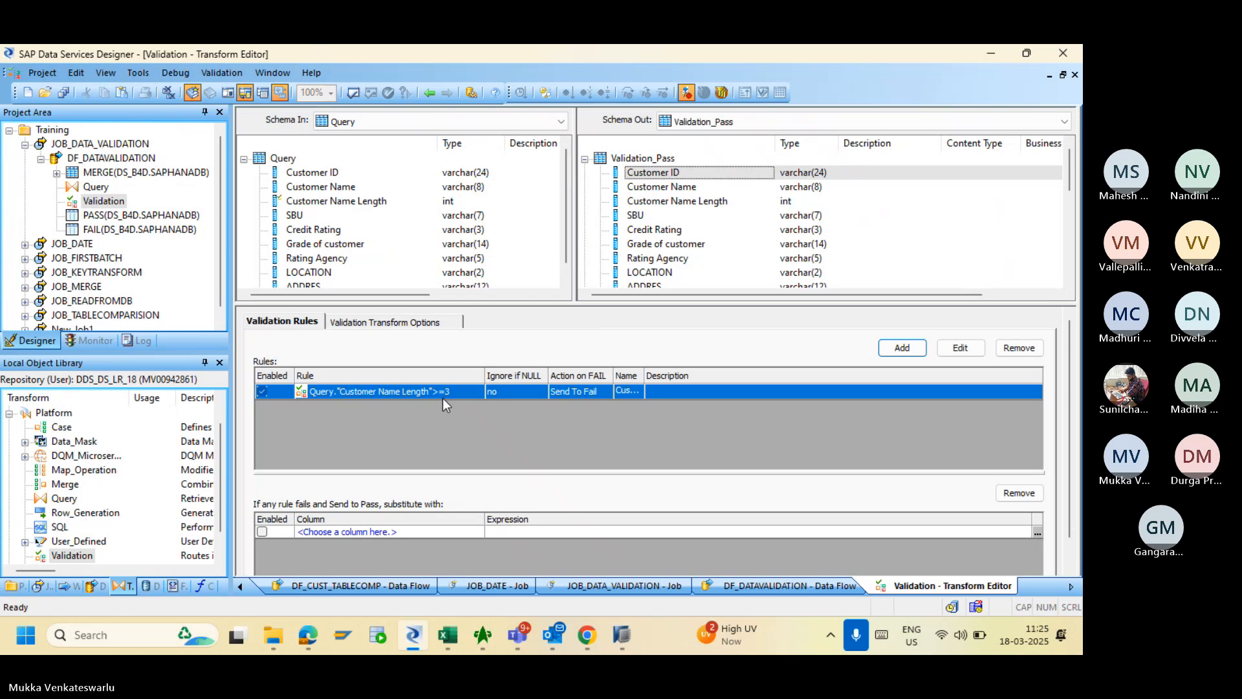
double_click(420, 392)
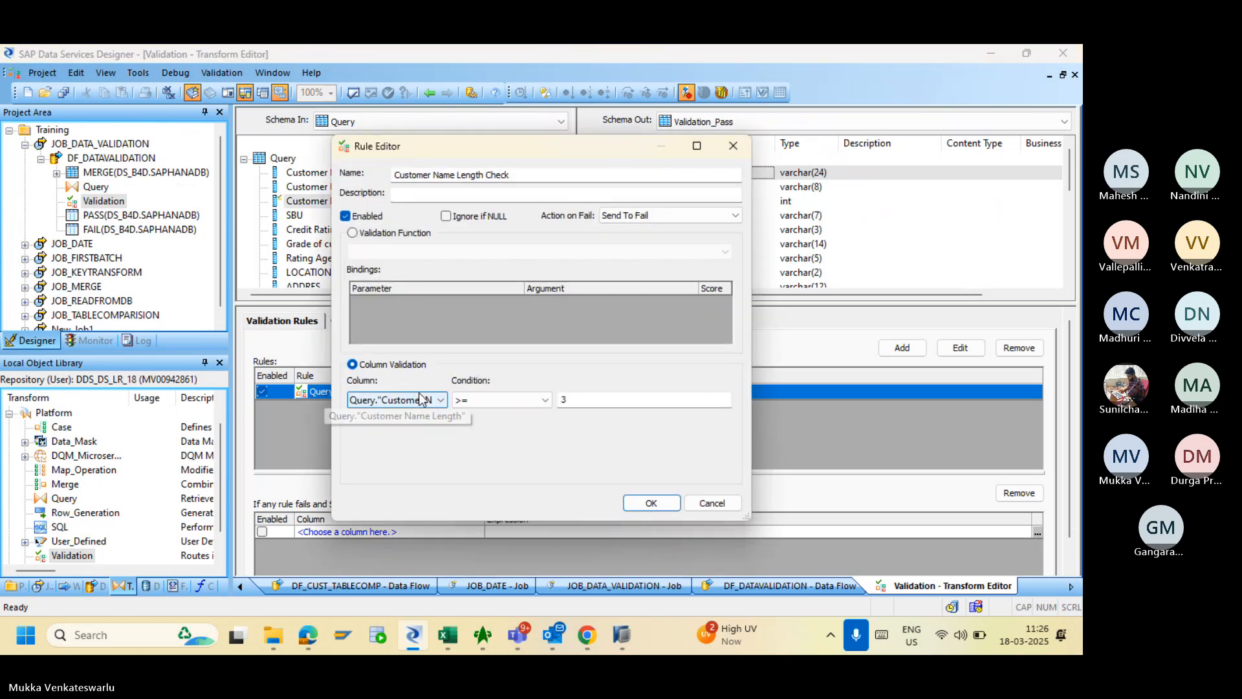
left_click(534, 400)
left_click(491, 425)
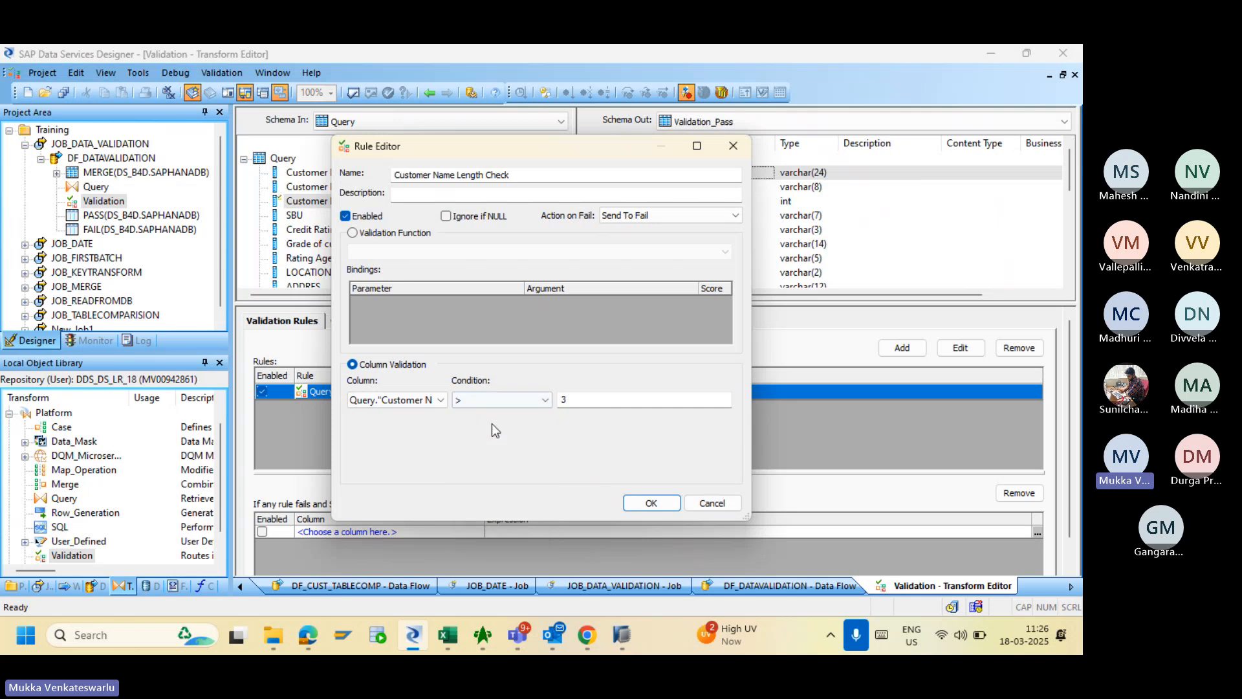
left_click(661, 506)
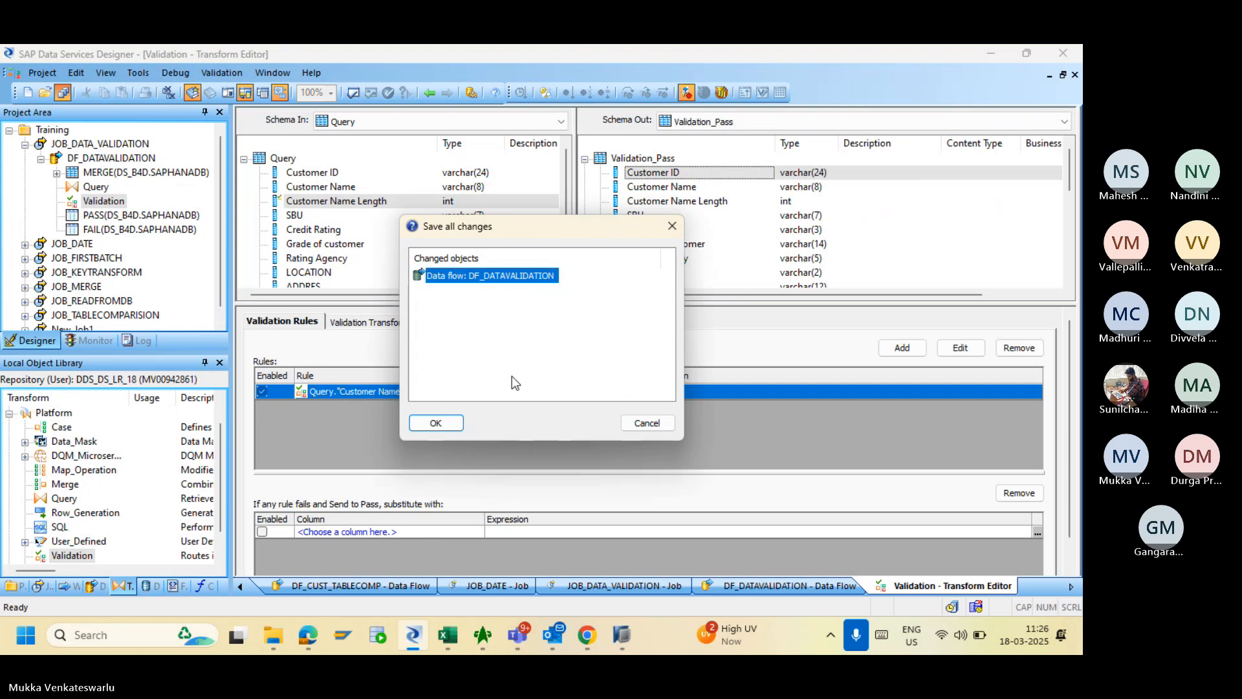
left_click(445, 418)
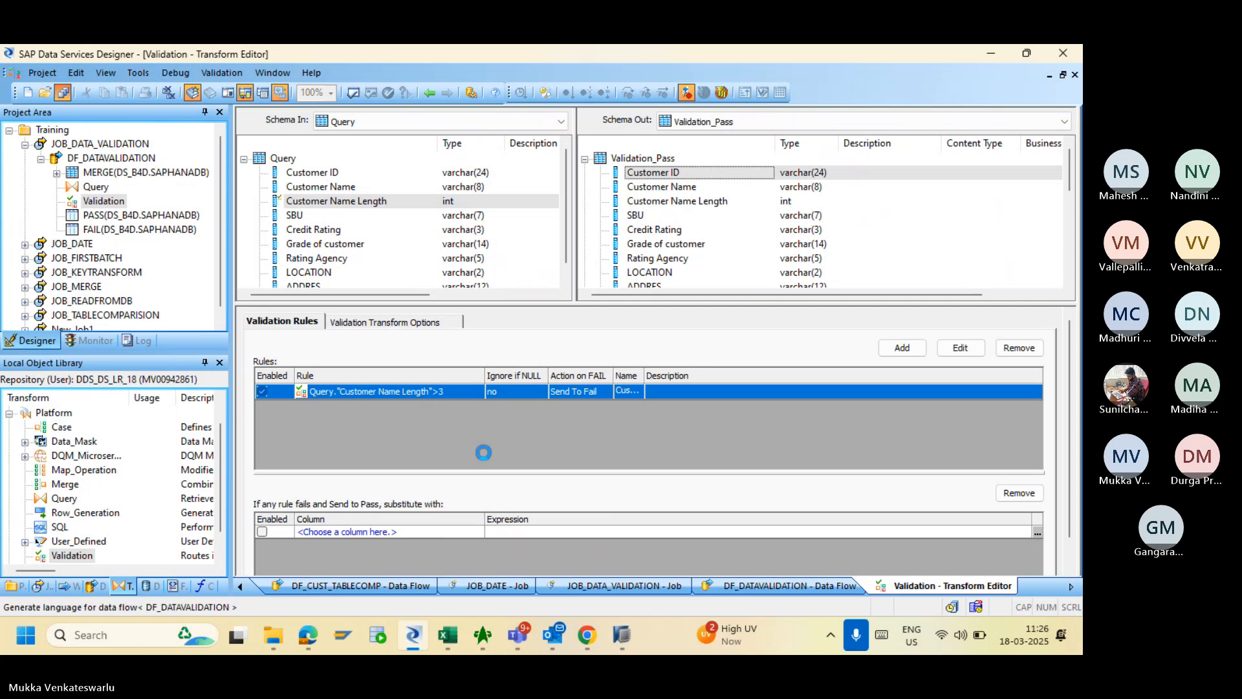
- Log into the Management Console via the BODS bookmark with the account password, then return to the Designer
left_click(590, 636)
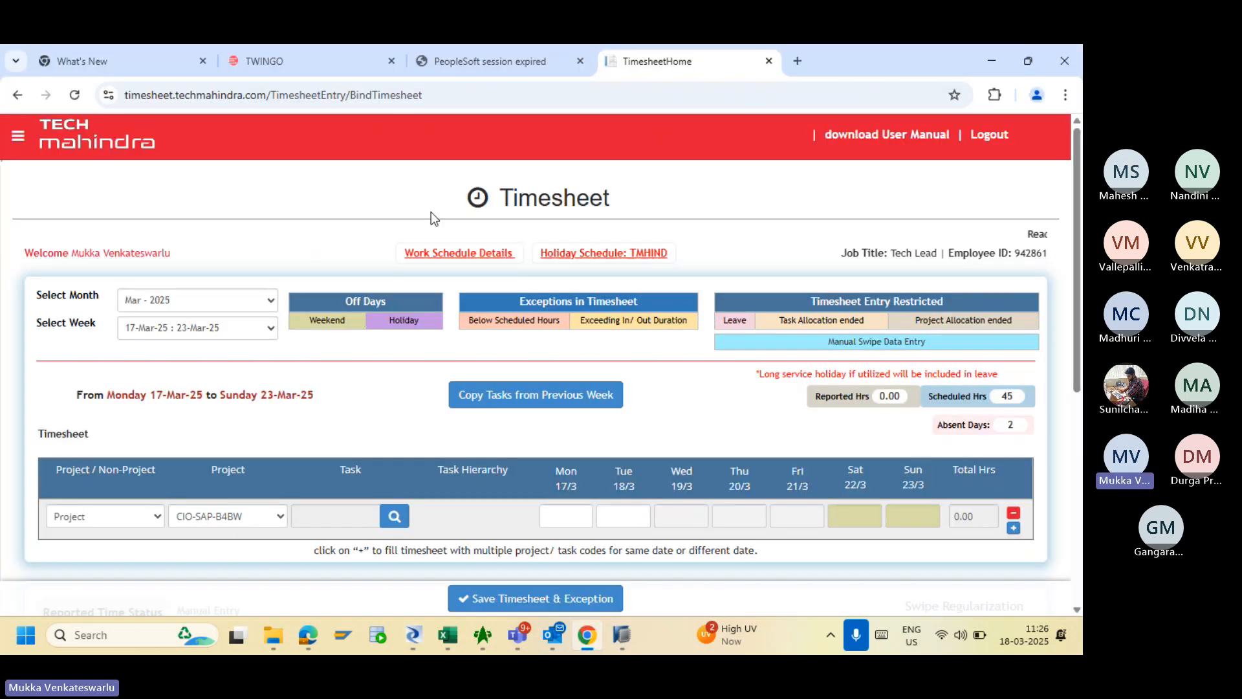
left_click(798, 61)
left_click(72, 123)
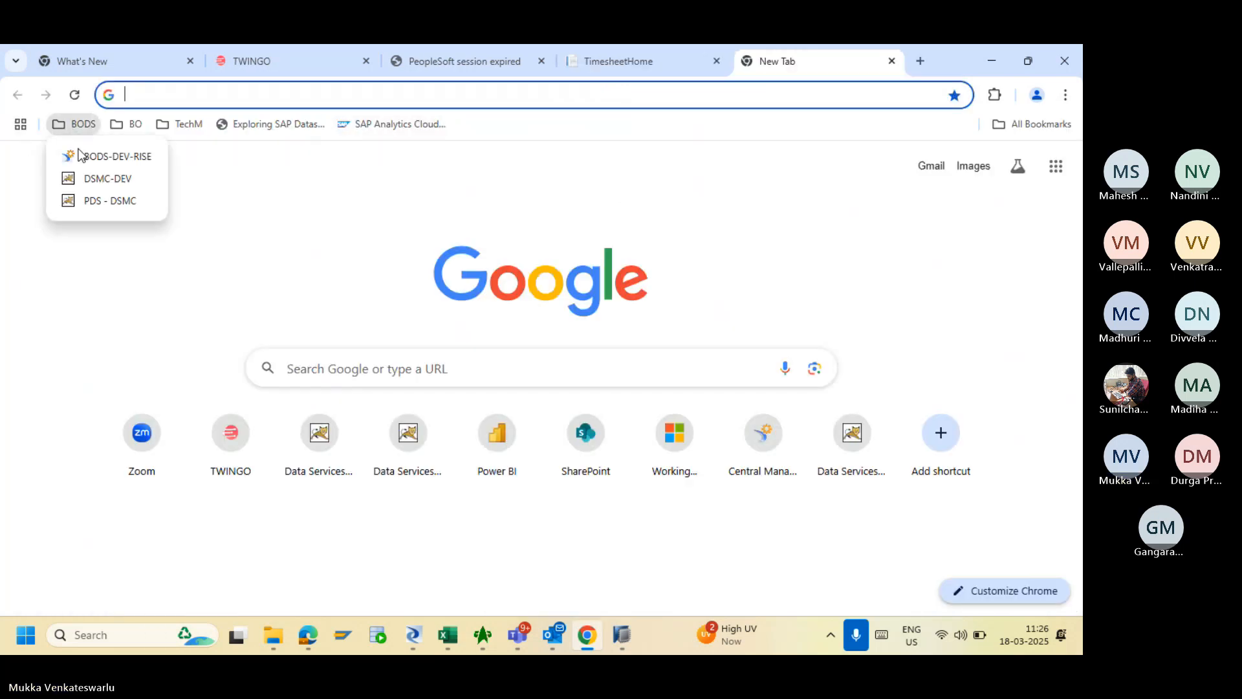
left_click(115, 189)
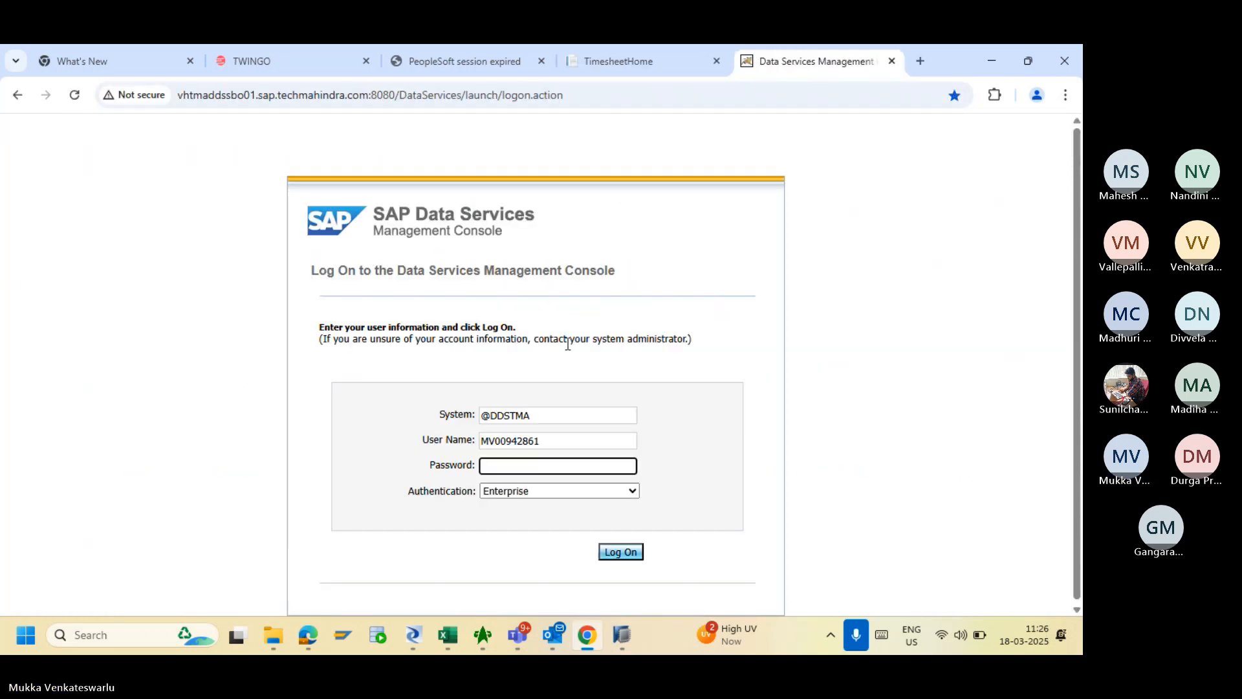
type("•••••••")
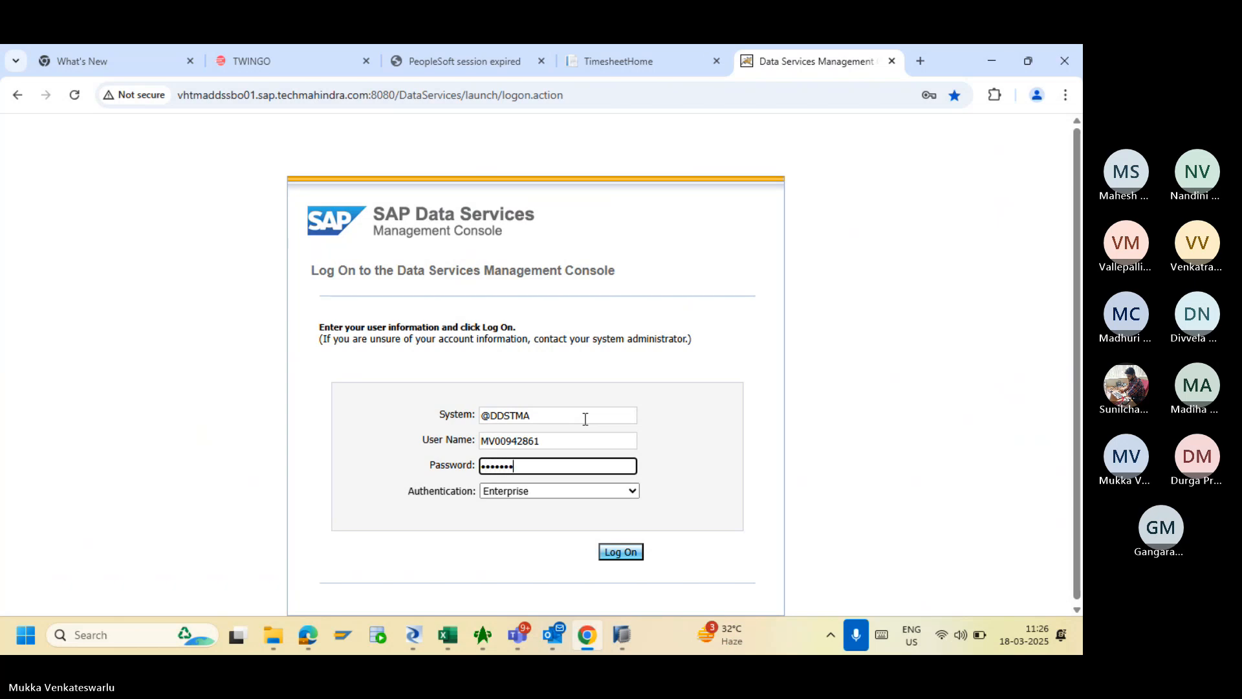
type("••••••")
key("Return")
left_click(412, 635)
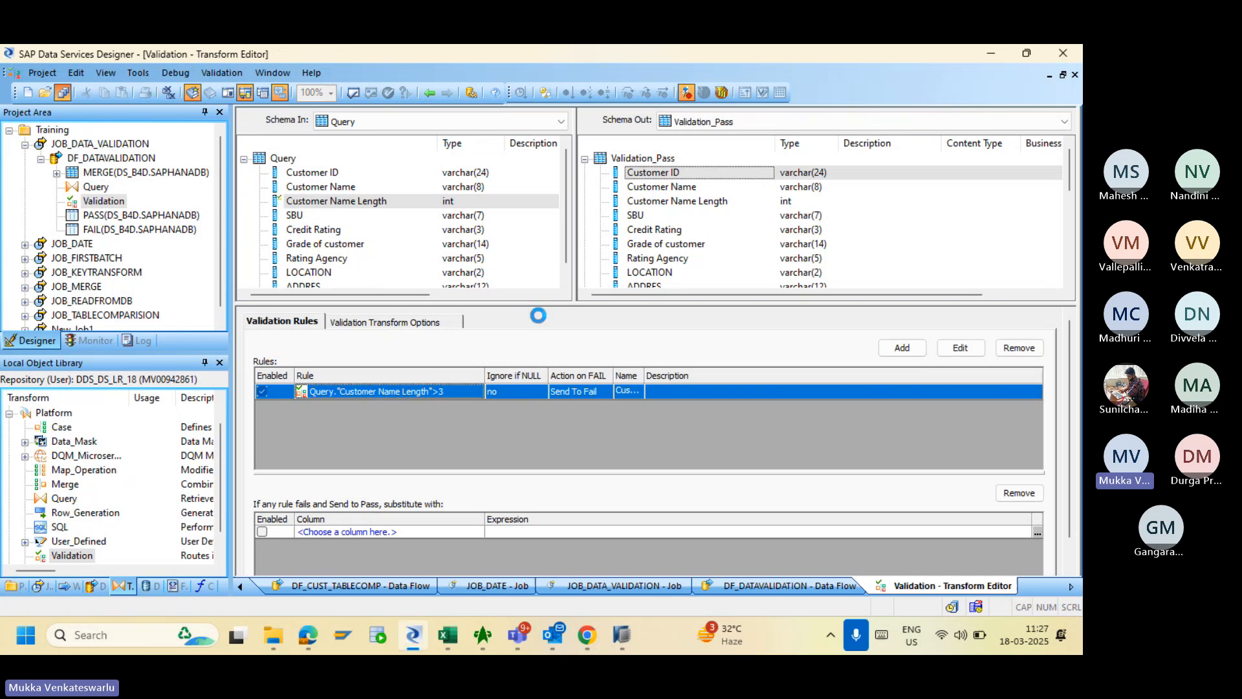
- Step back from the Validation editor through DF_DATAVALIDATION to the JOB_DATA_VALIDATION job canvas
left_click(430, 95)
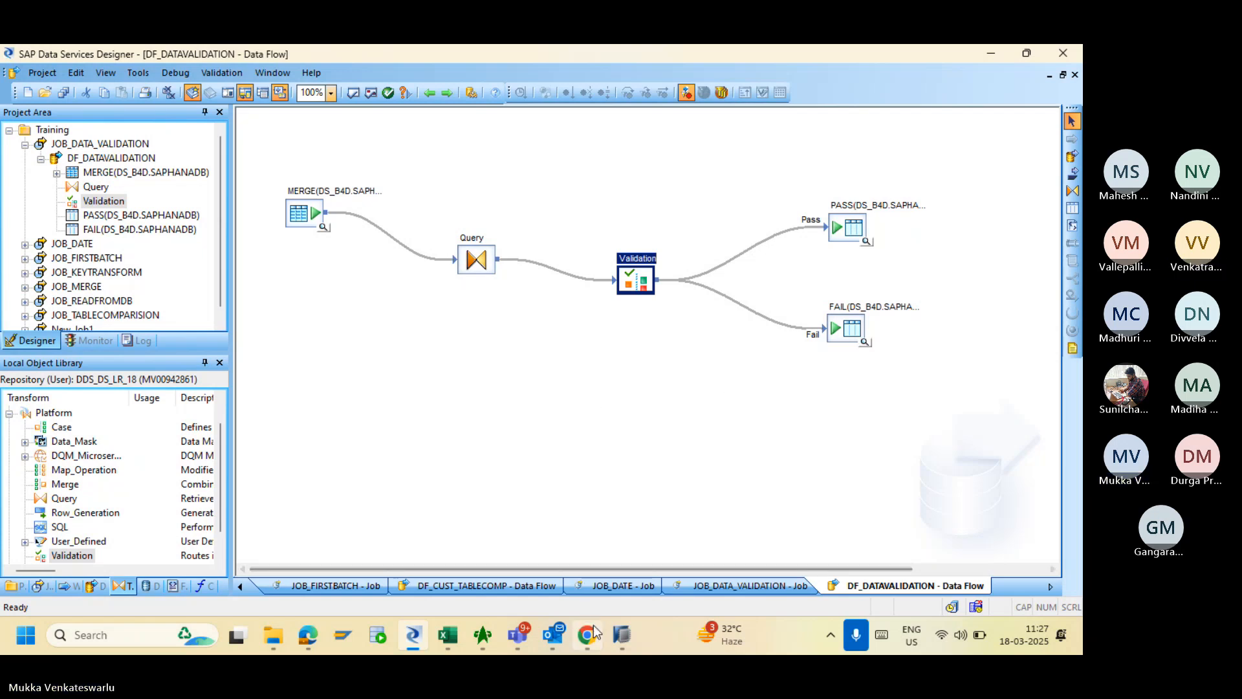
mouse_move(594, 635)
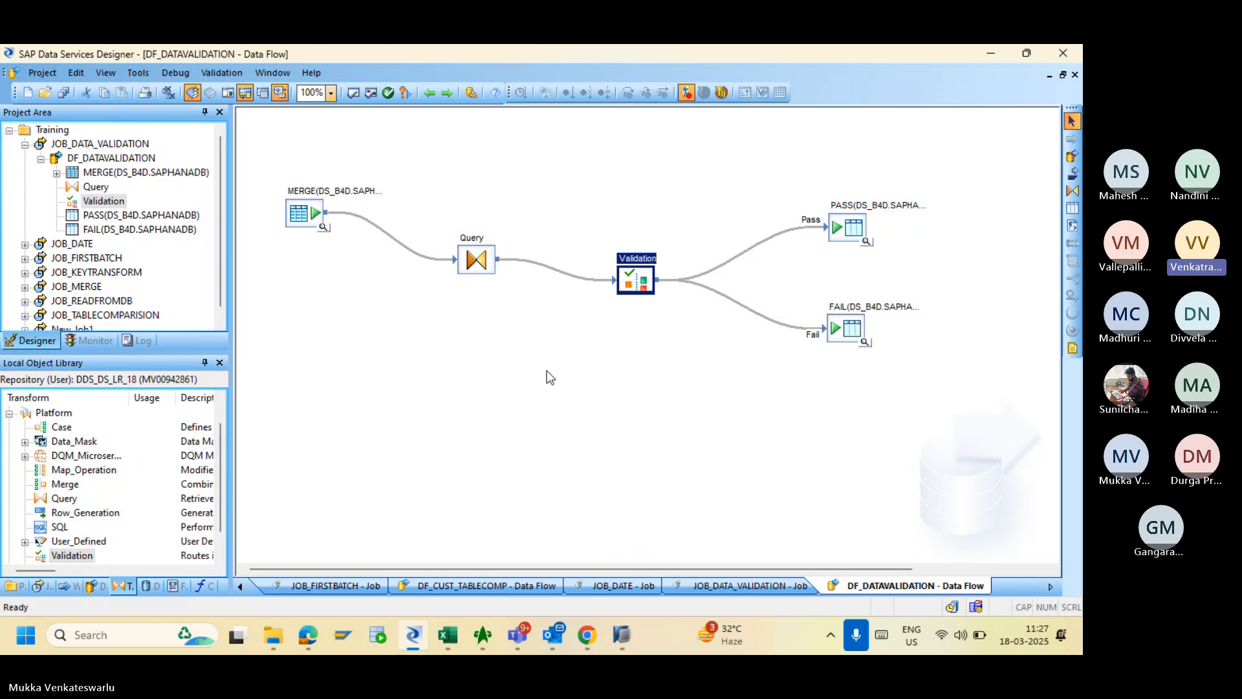
left_click(430, 94)
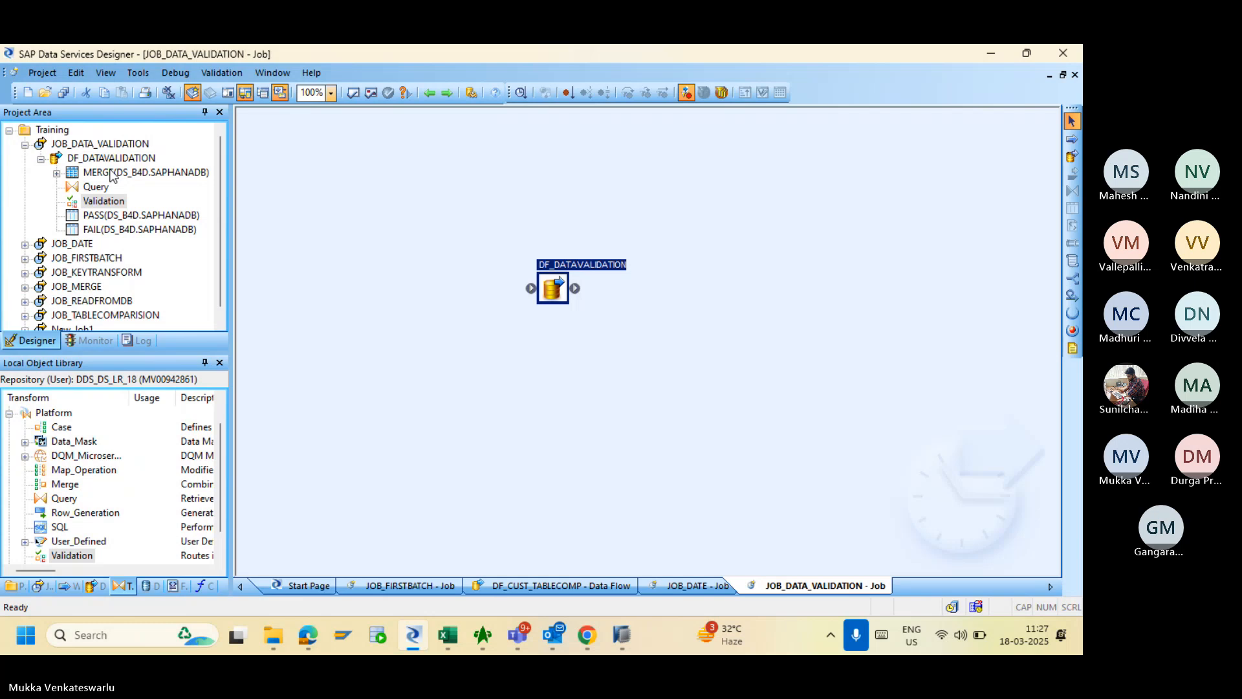
left_click(94, 139)
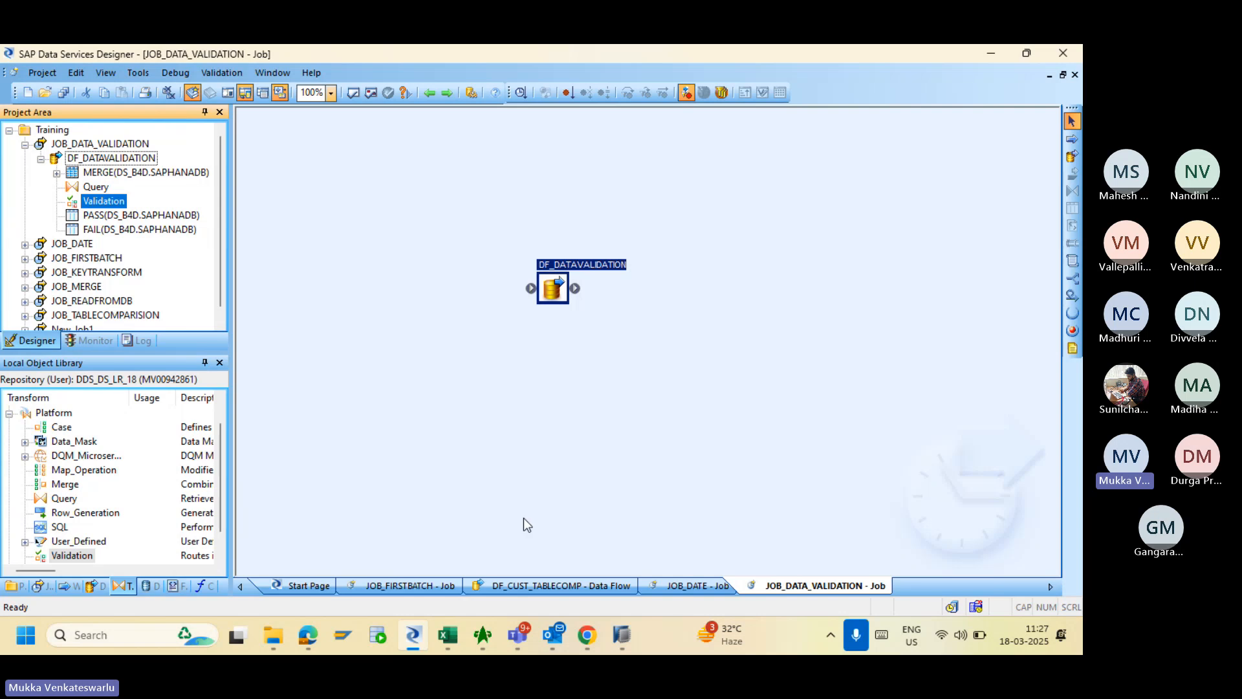
- Execute JOB_DATA_VALIDATION from DDS_DS_LR_18's Batch Job Configuration and check its trace log for success
left_click(587, 634)
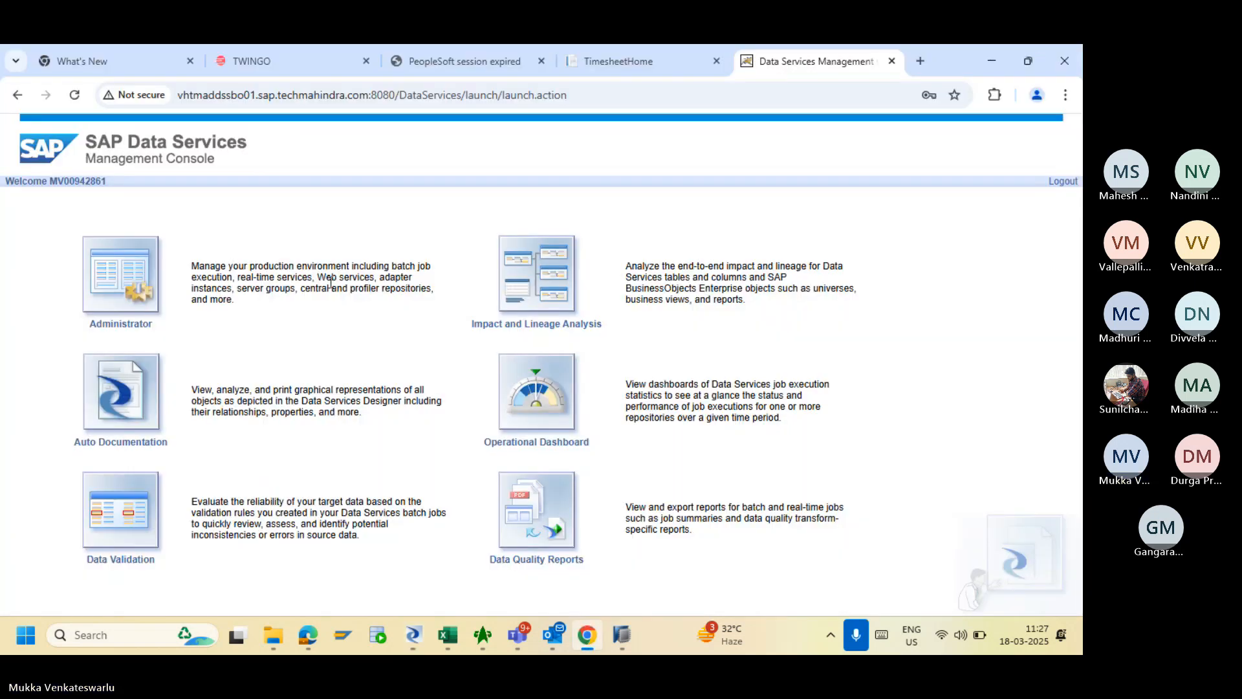
left_click(132, 247)
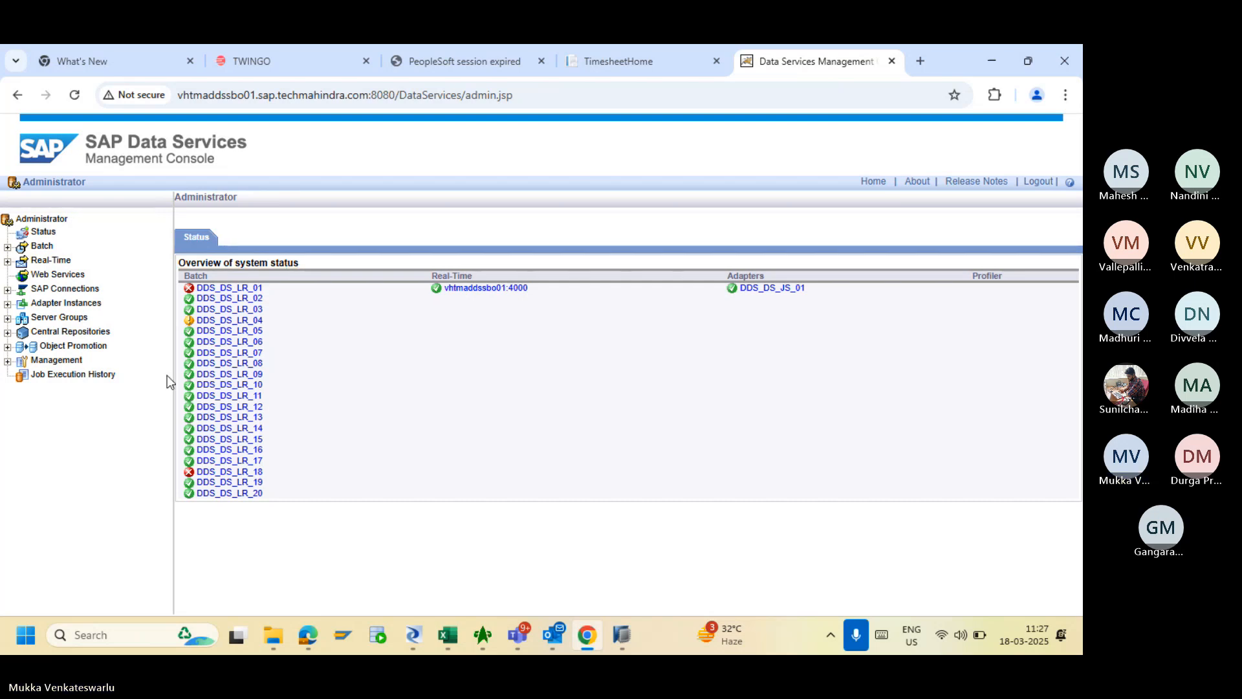
left_click(235, 473)
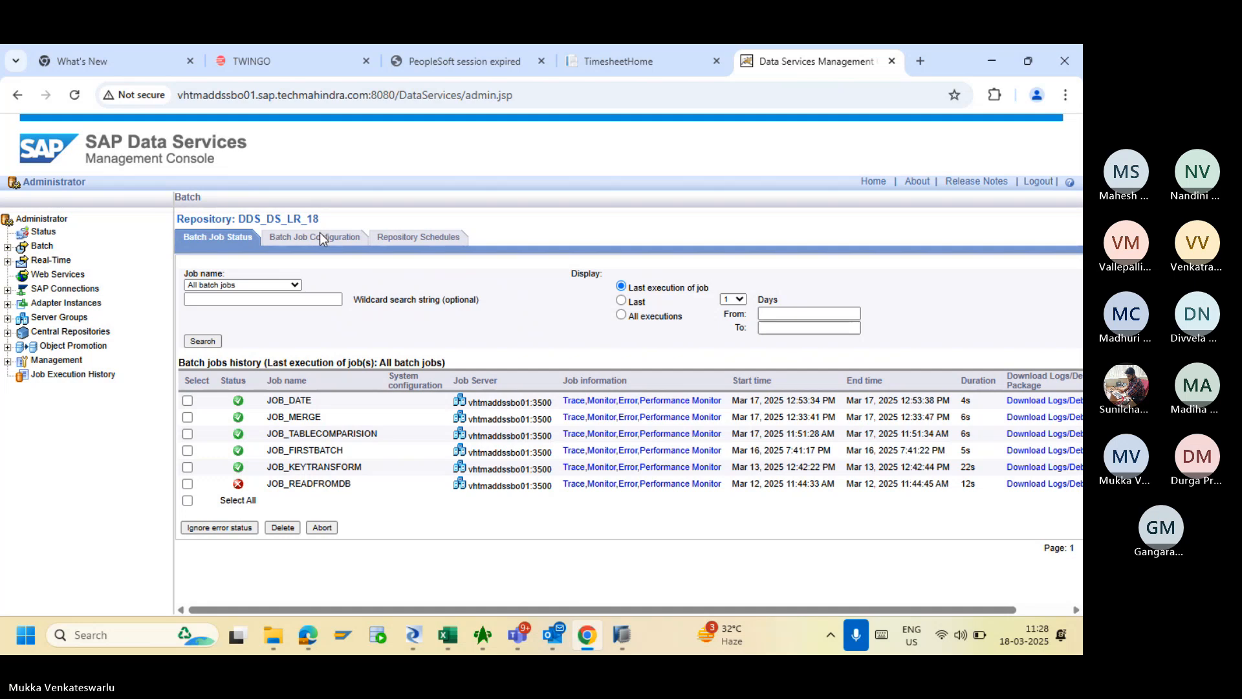
left_click(320, 238)
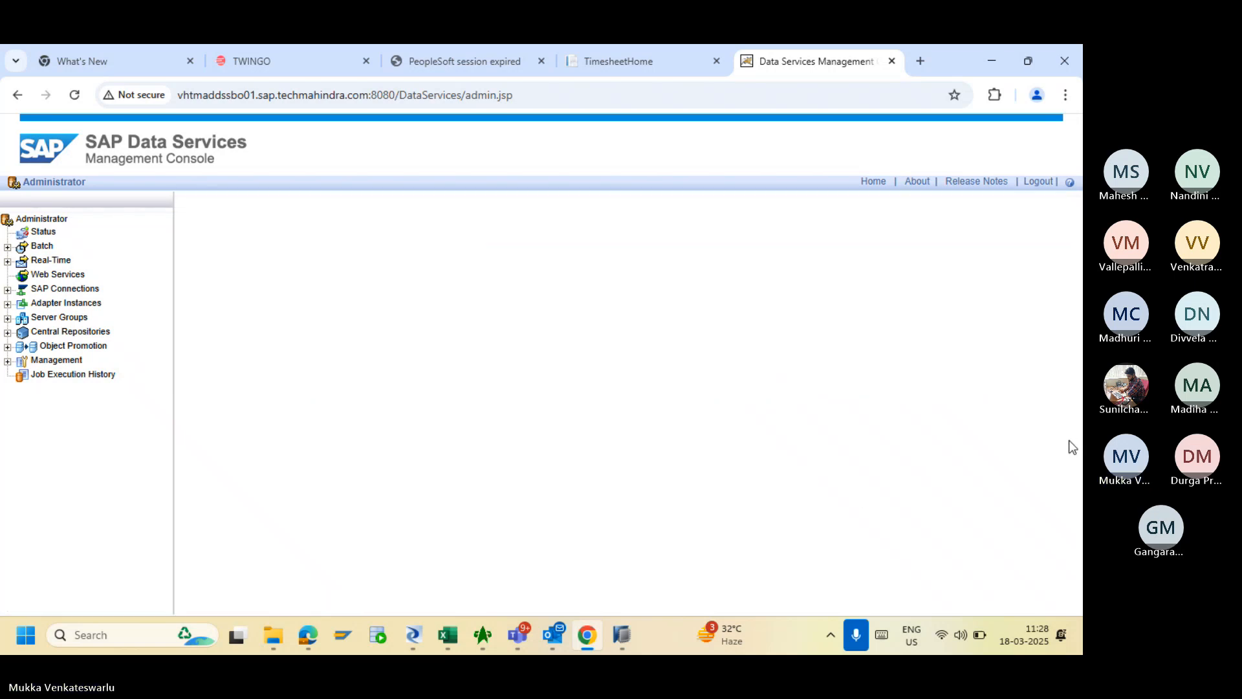
scroll(1075, 376, "down", 1)
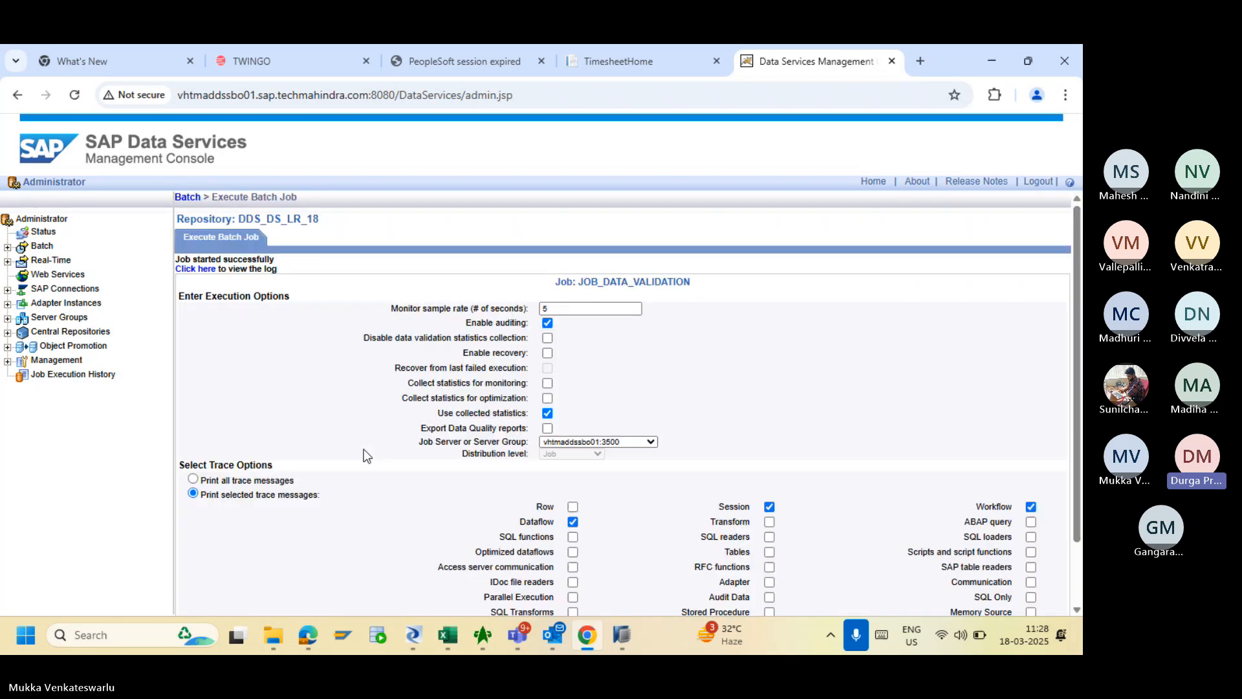
left_click(206, 272)
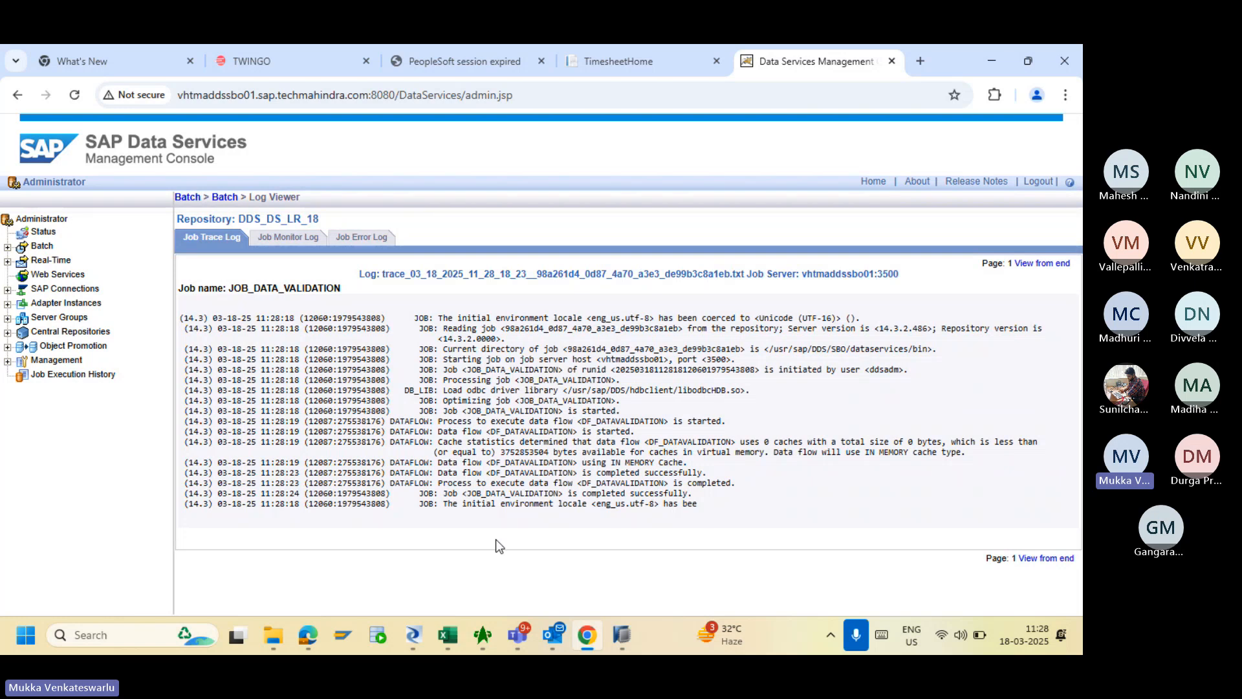
left_click(414, 637)
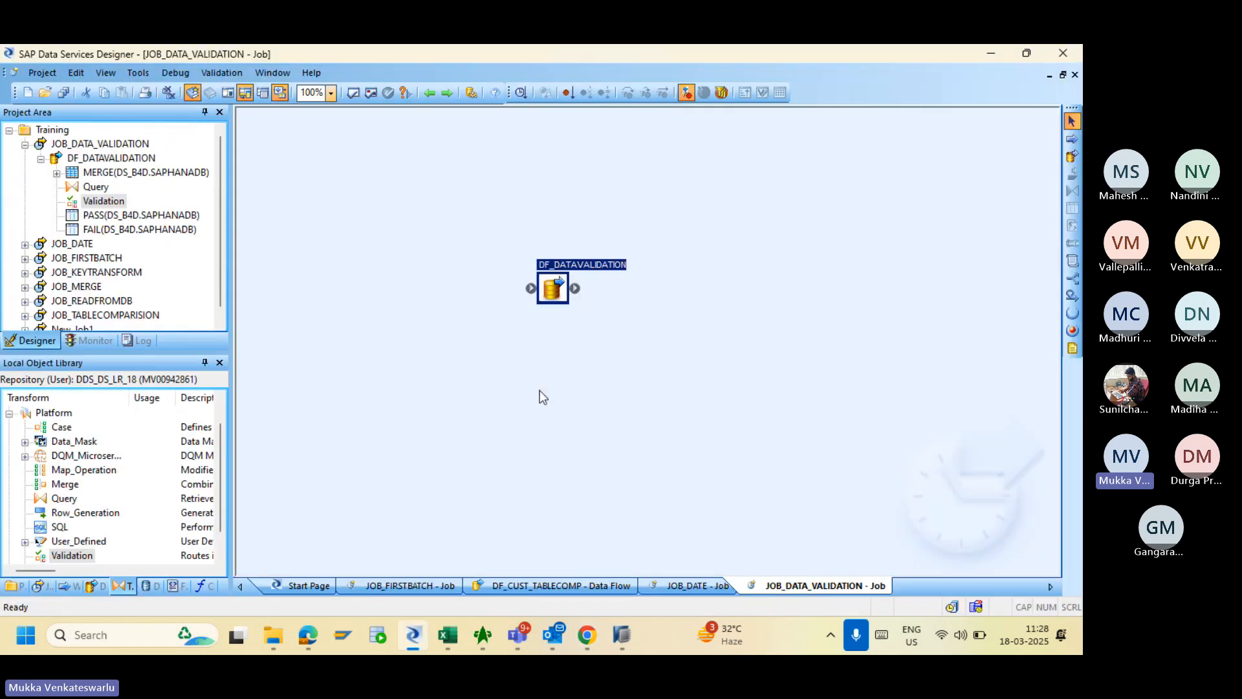
- Preview the PASS table's 9 rows and the FAIL table's 2 rows side by side
double_click(548, 289)
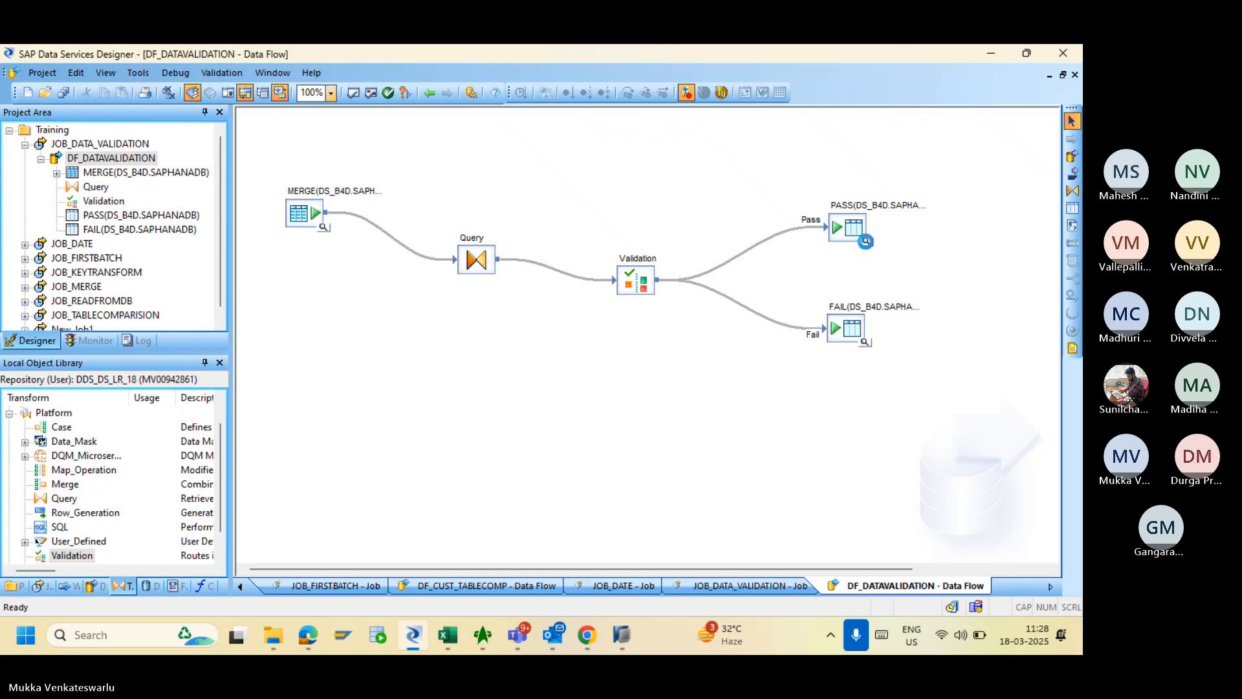
left_click(866, 243)
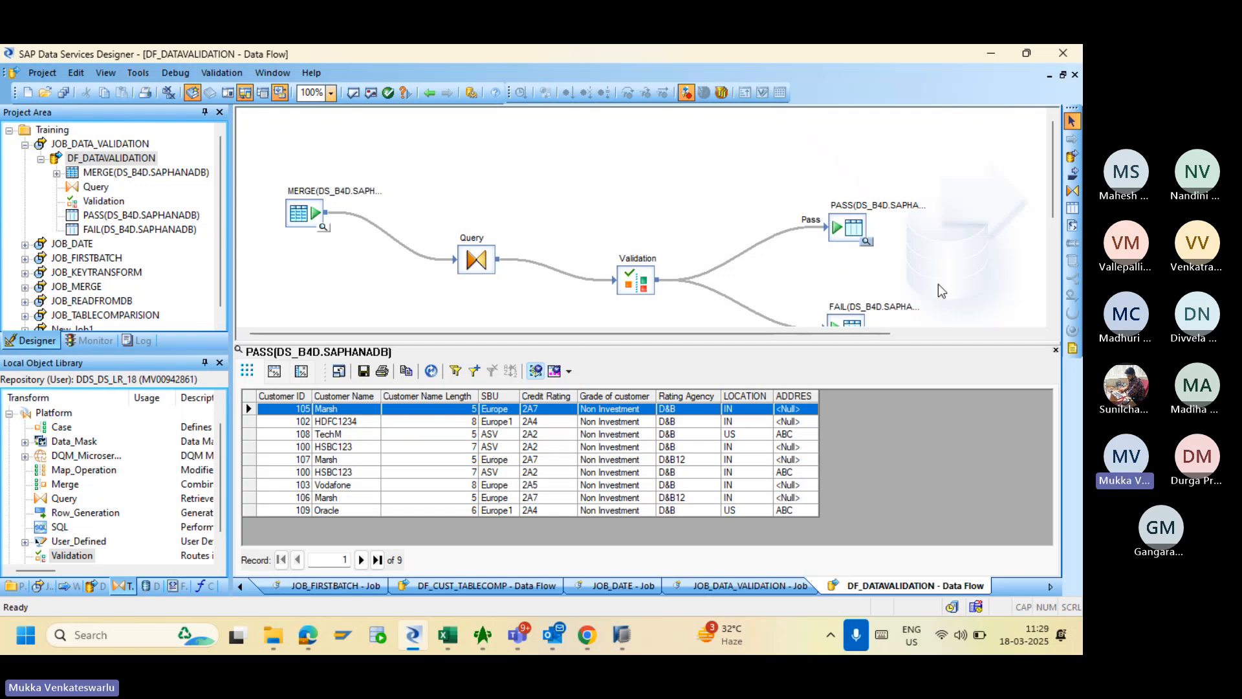
left_click(1053, 217)
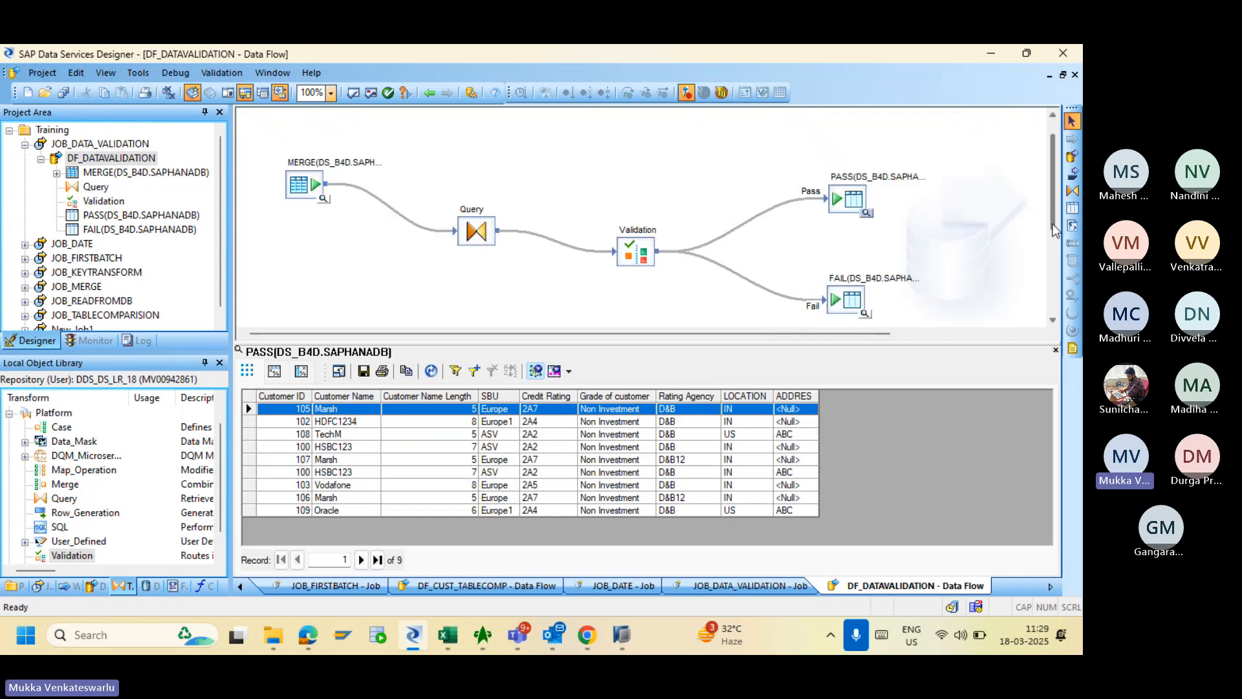
left_click(864, 313)
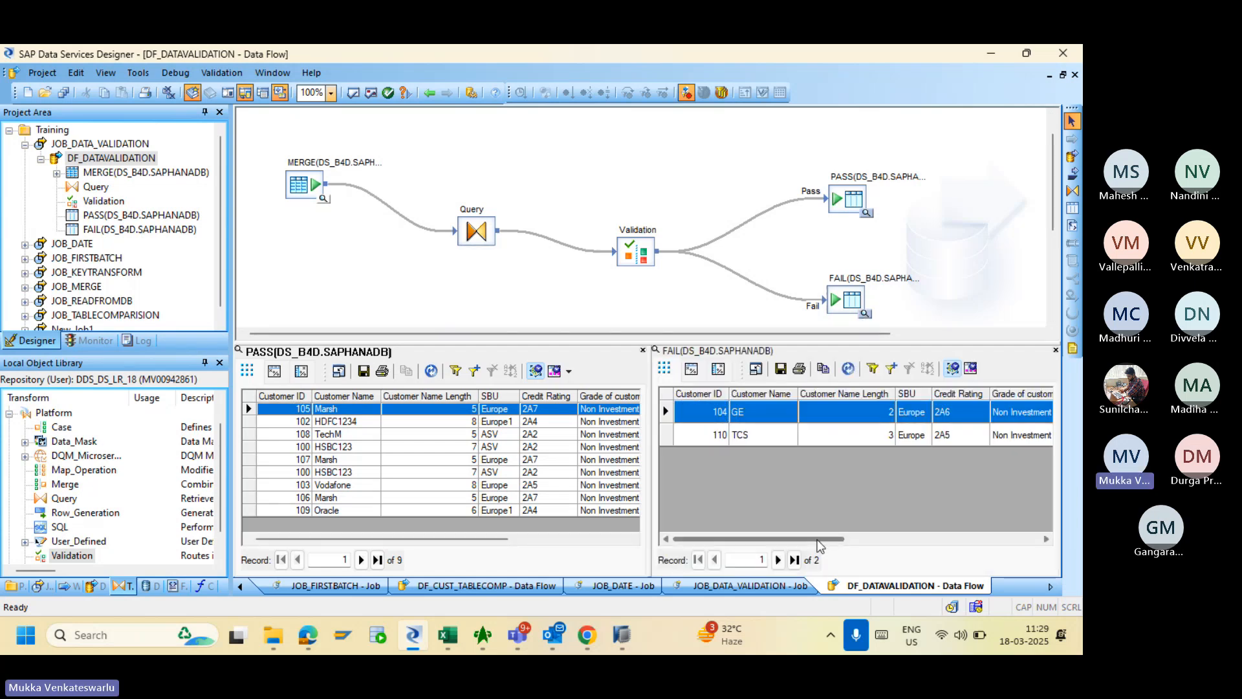
- Scroll the FAIL data view right to show DI_ERRORACTION, DI_ERRORCOLUMNS and DI_ROWID for both rows
left_click_drag(817, 540, 868, 528)
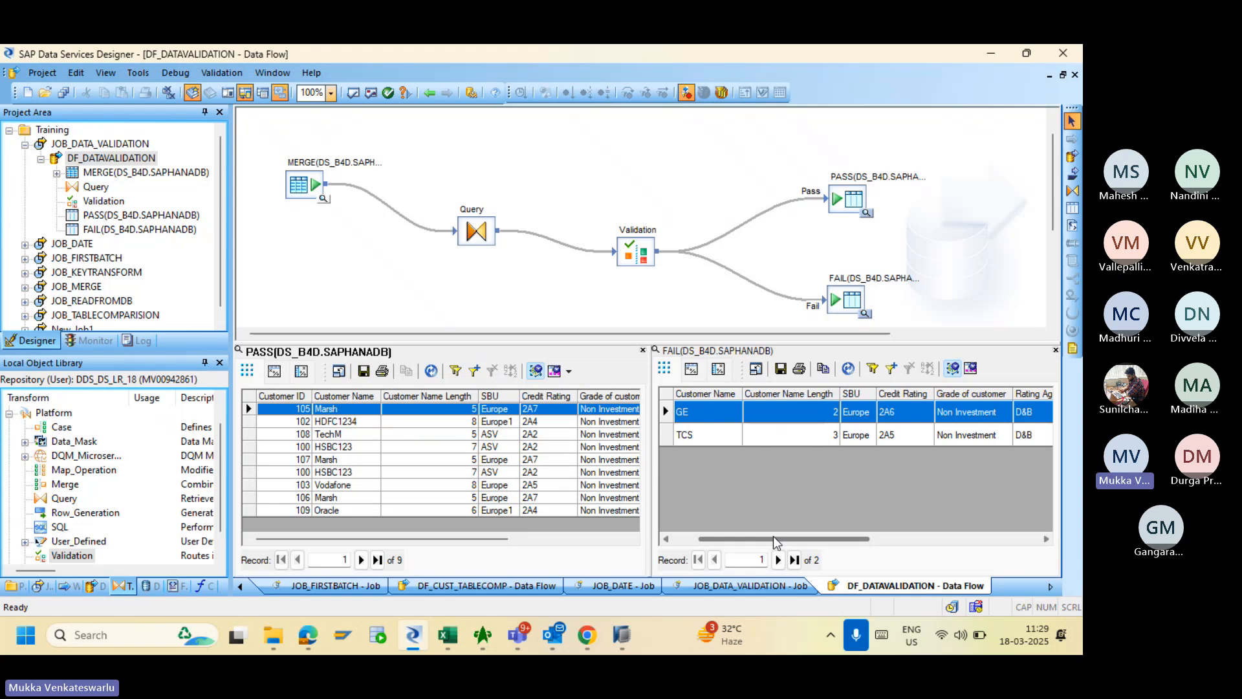
left_click_drag(775, 542, 992, 522)
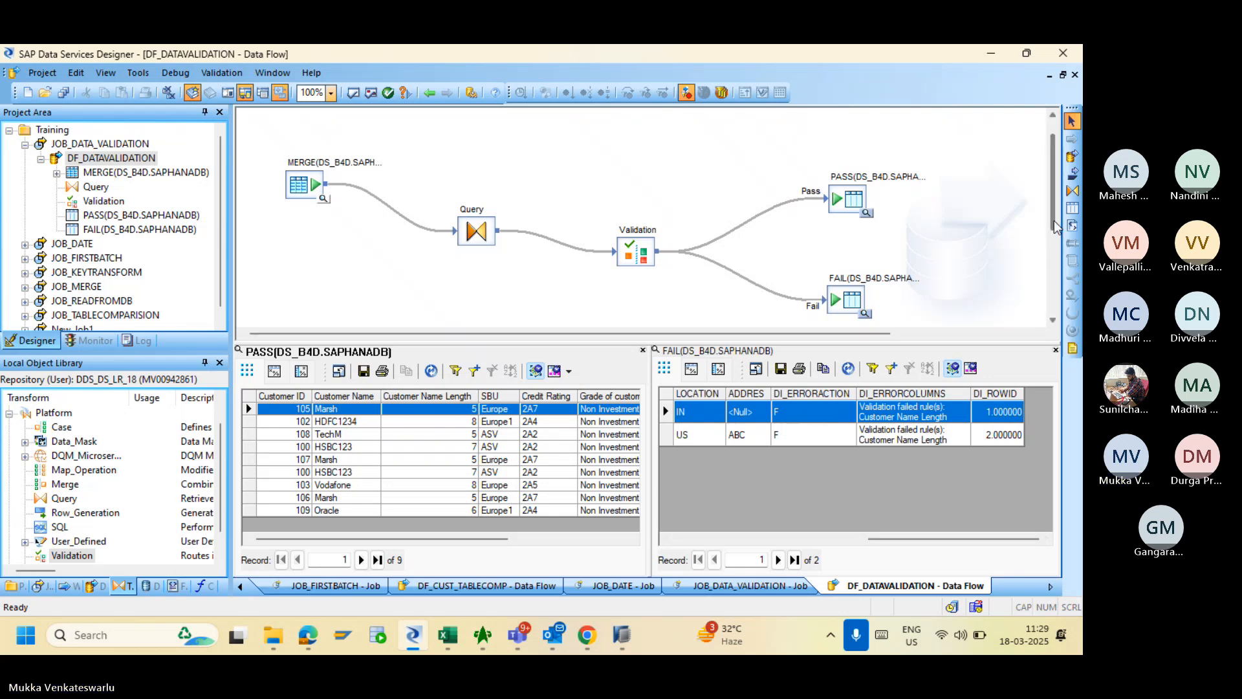
left_click_drag(1054, 220, 1051, 243)
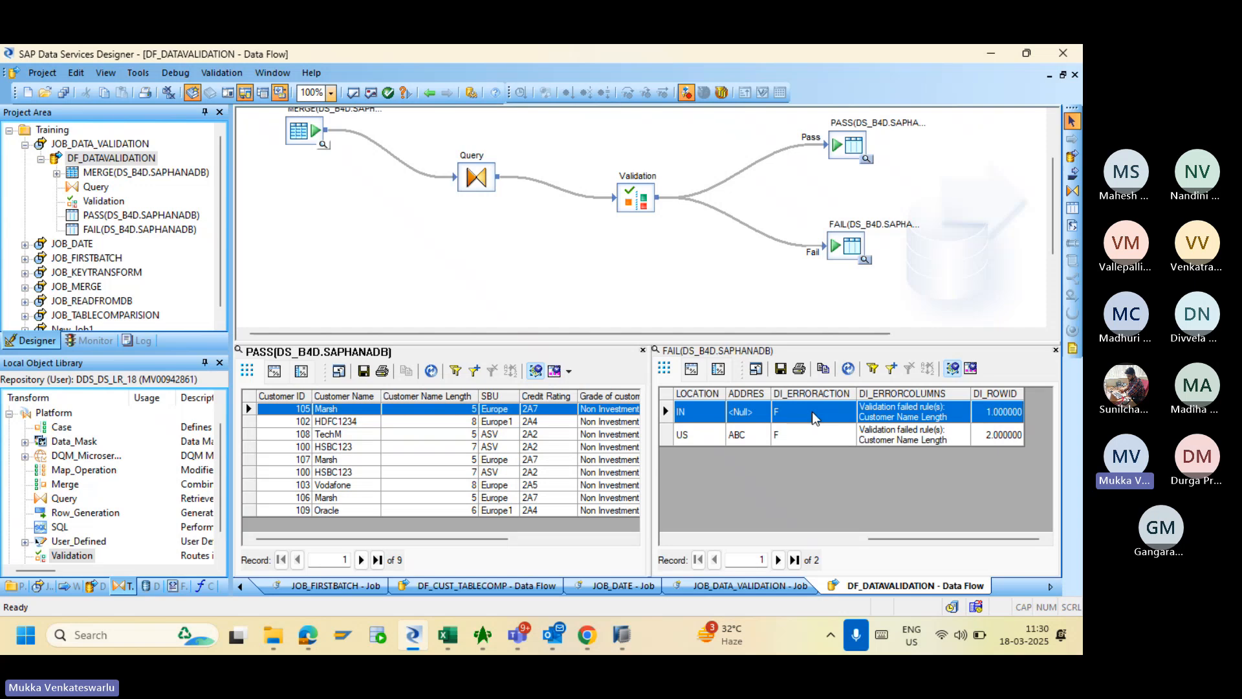
left_click(871, 407)
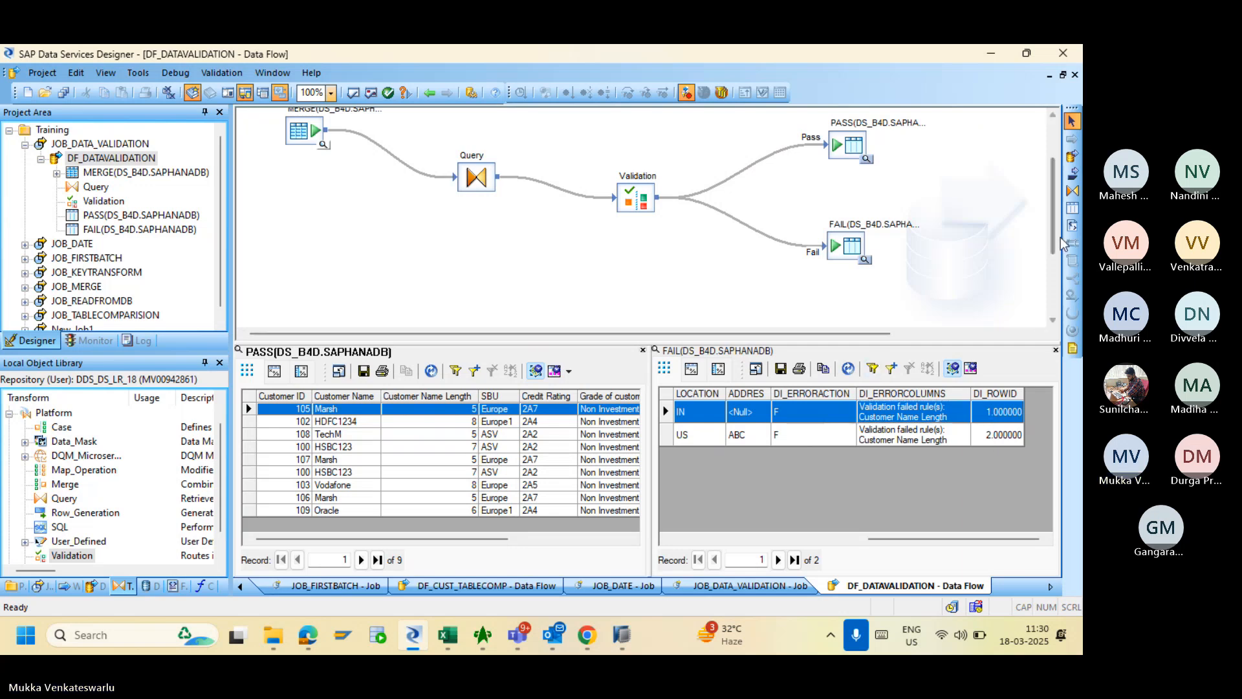
scroll(1061, 237, "down", 1)
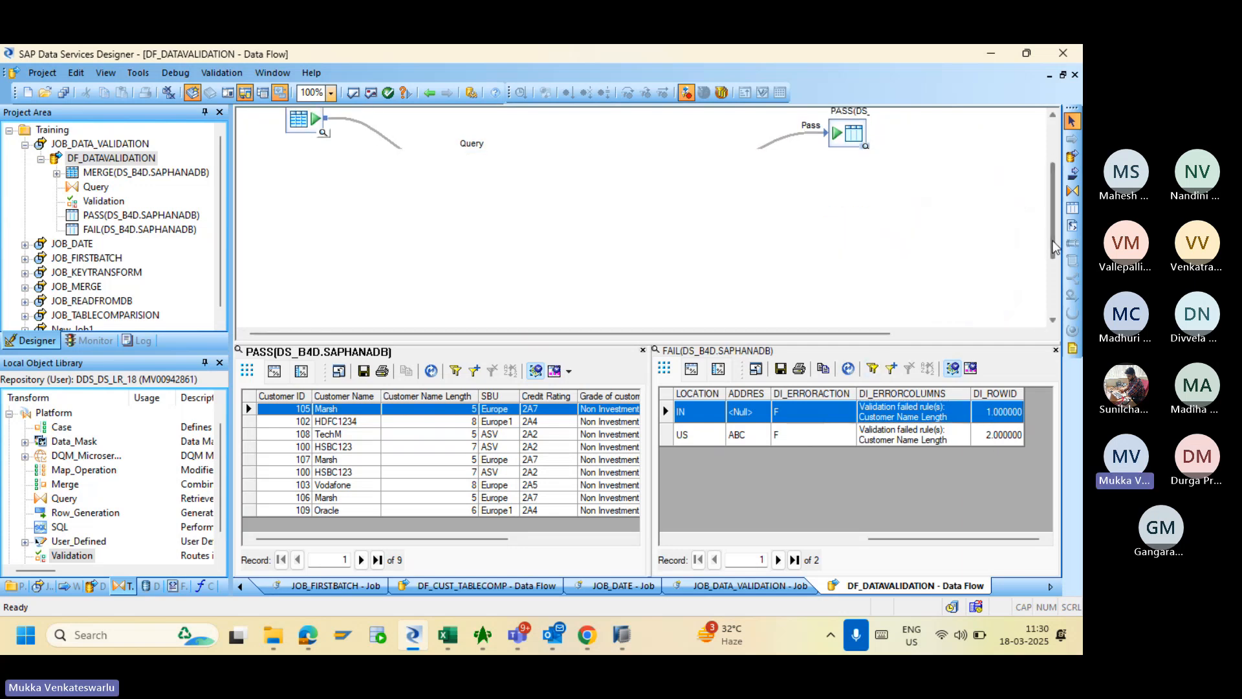
- Place a RULEVIOLATION template table (owner SAPHANADB) below FAIL and connect Validation's RuleViolation output to it
left_click(1072, 208)
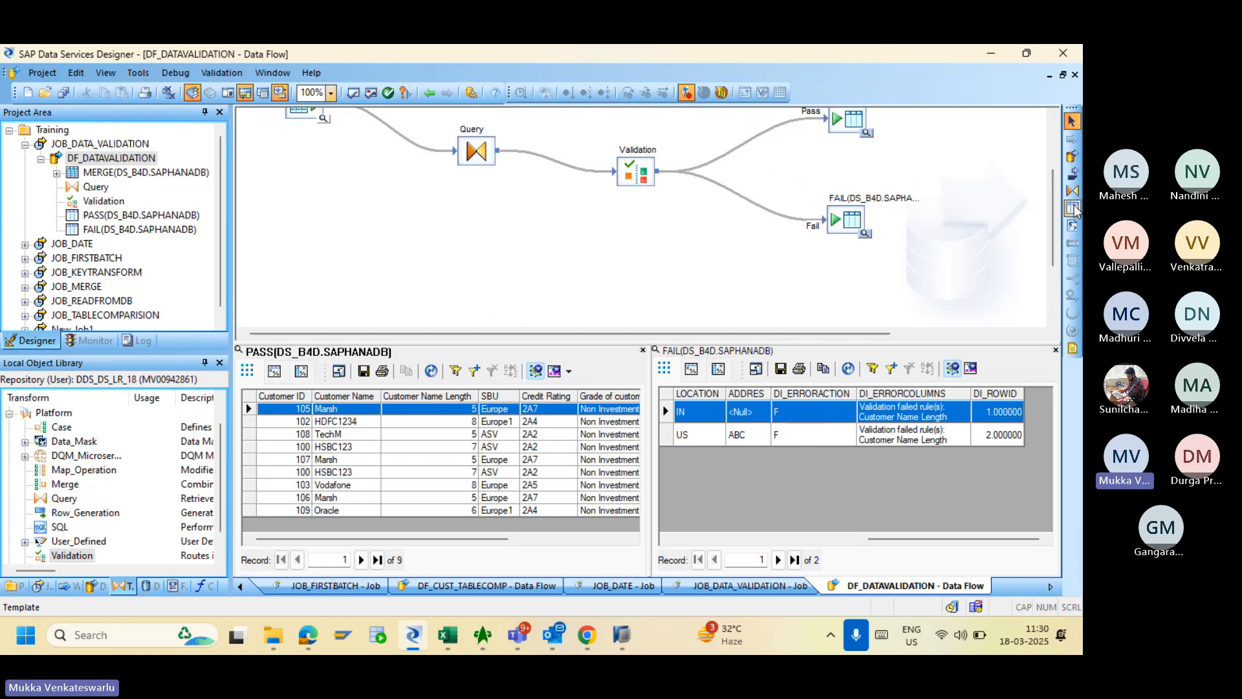
left_click(755, 270)
left_click(531, 353)
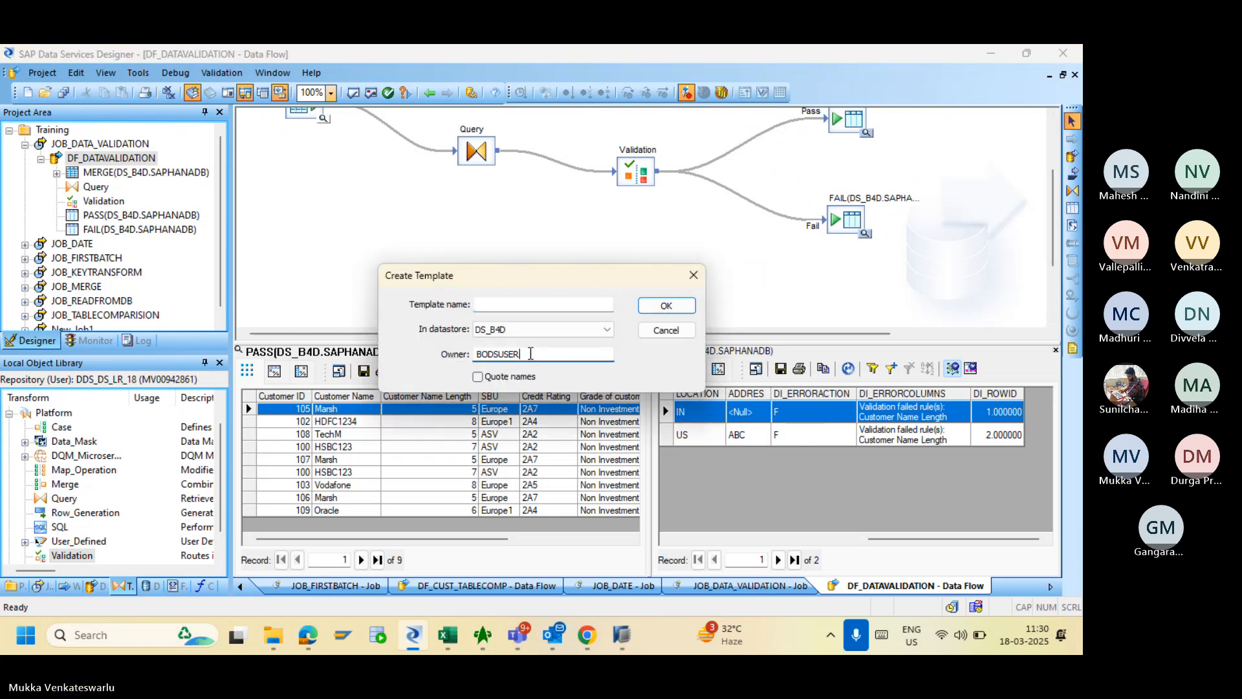
key("BackSpace")
key("BackSpace")
key("BackSpace")
key("BackSpace")
key("BackSpace")
key("BackSpace")
key("BackSpace")
key("BackSpace")
type("SAPHANADB")
left_click(544, 303)
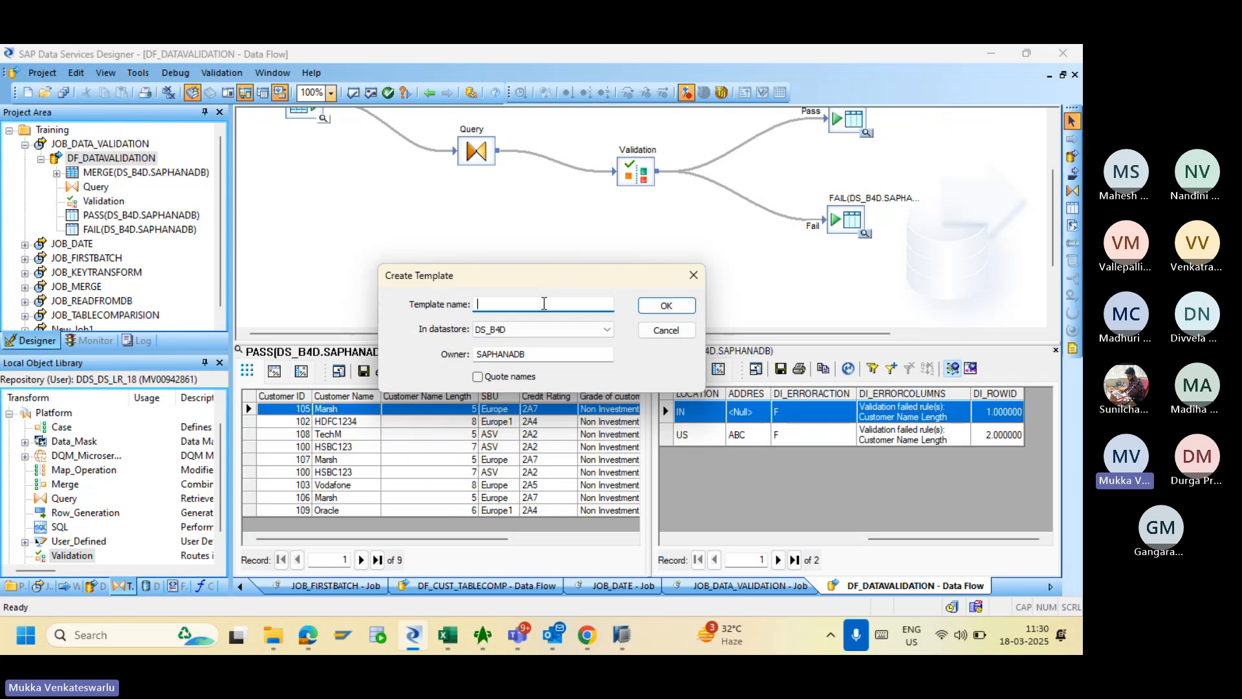
type("RULEVIOLAT")
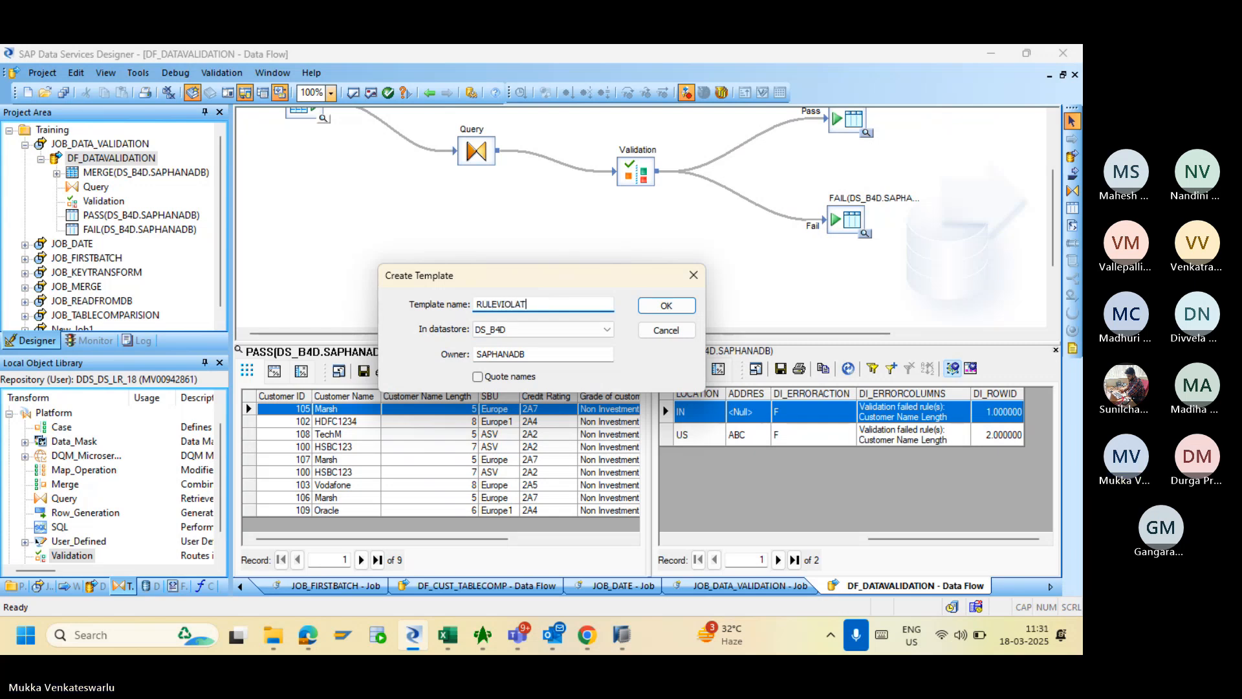
type("ION")
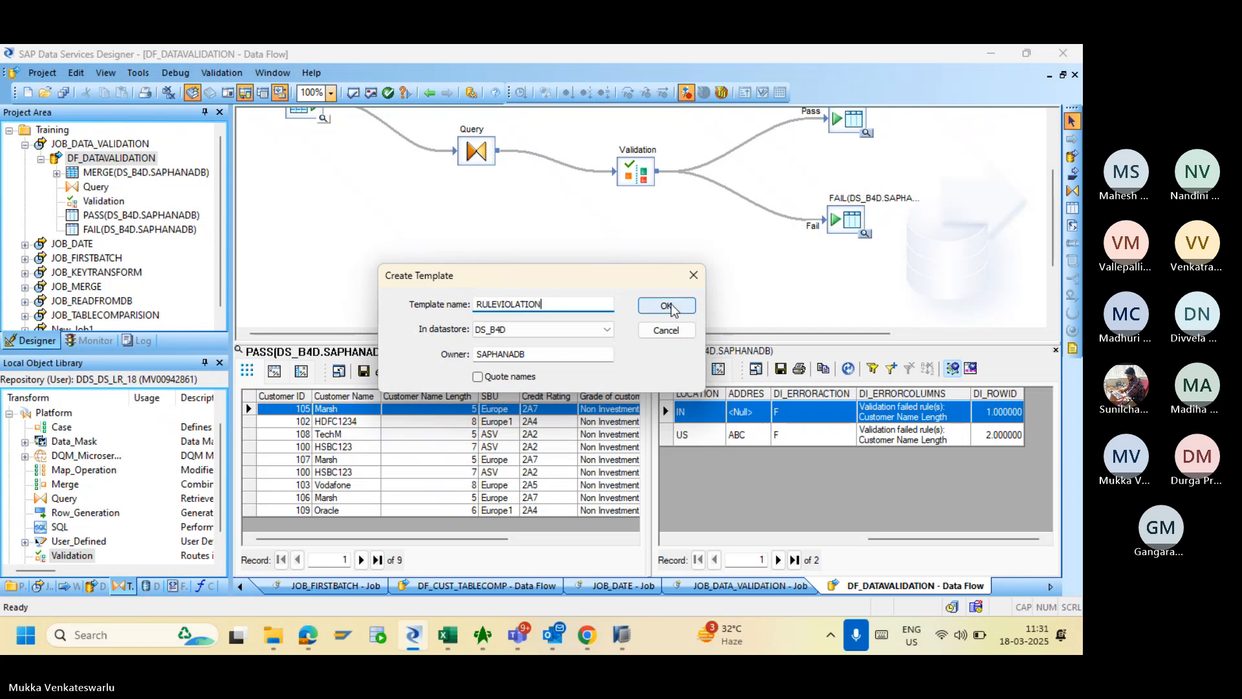
left_click(667, 306)
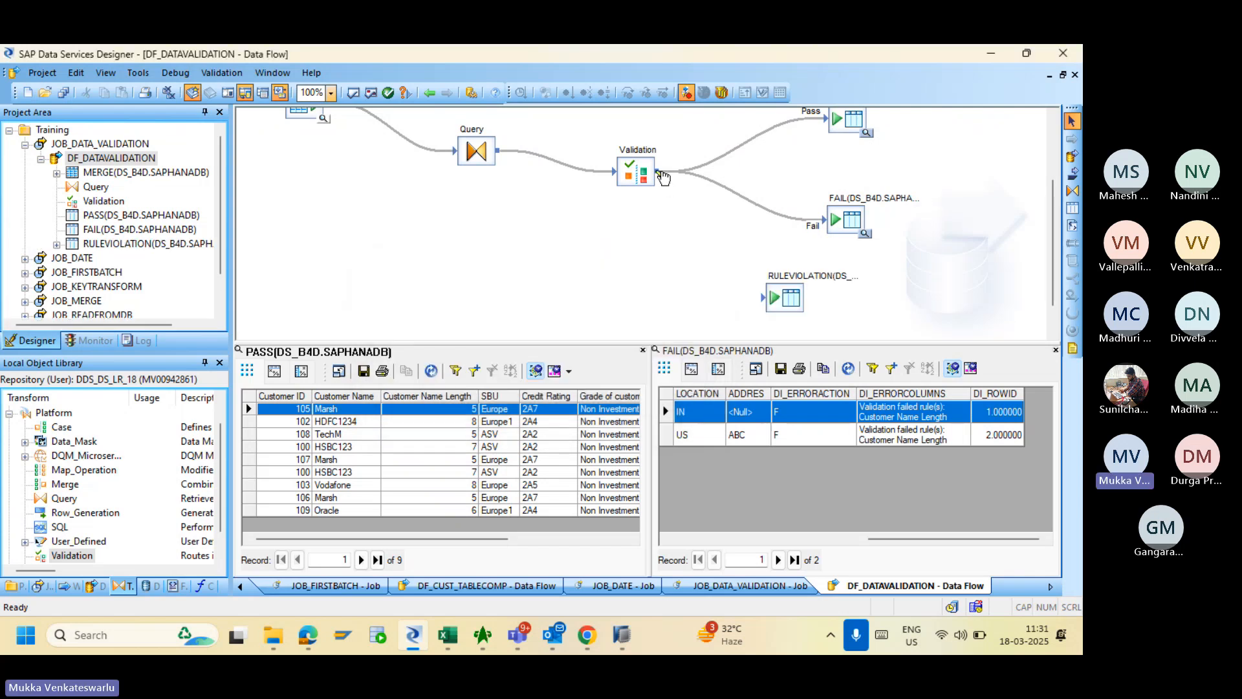
left_click_drag(659, 172, 766, 301)
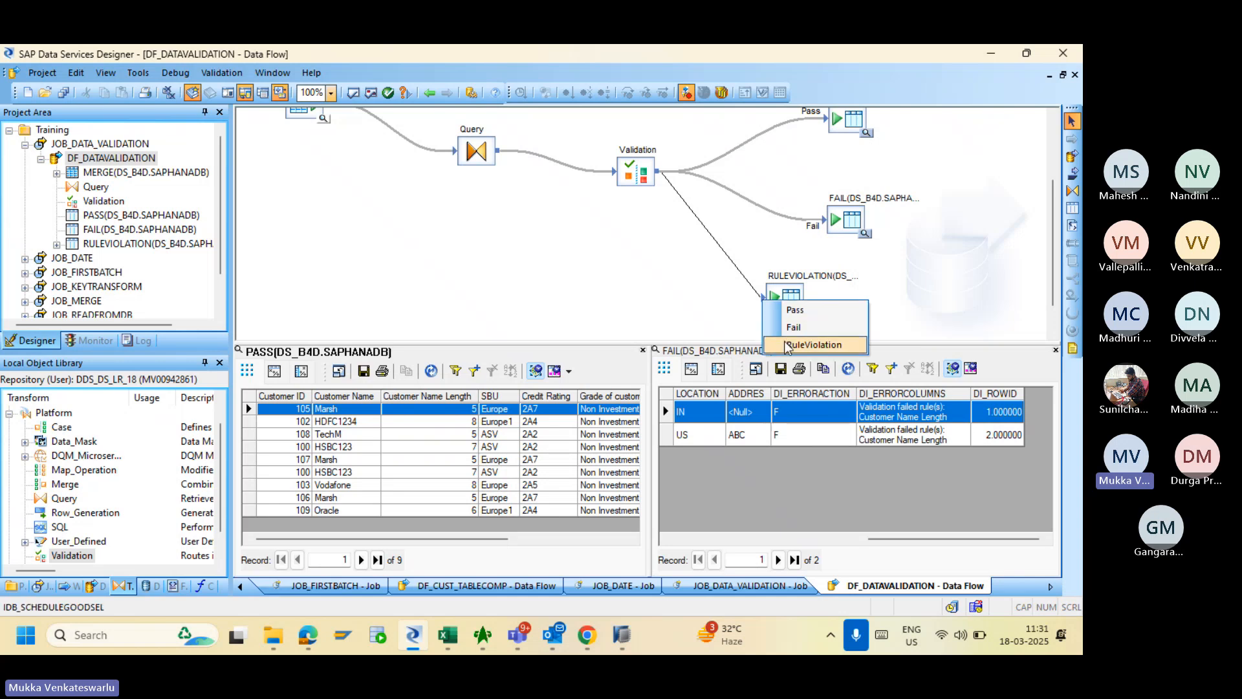
left_click(813, 344)
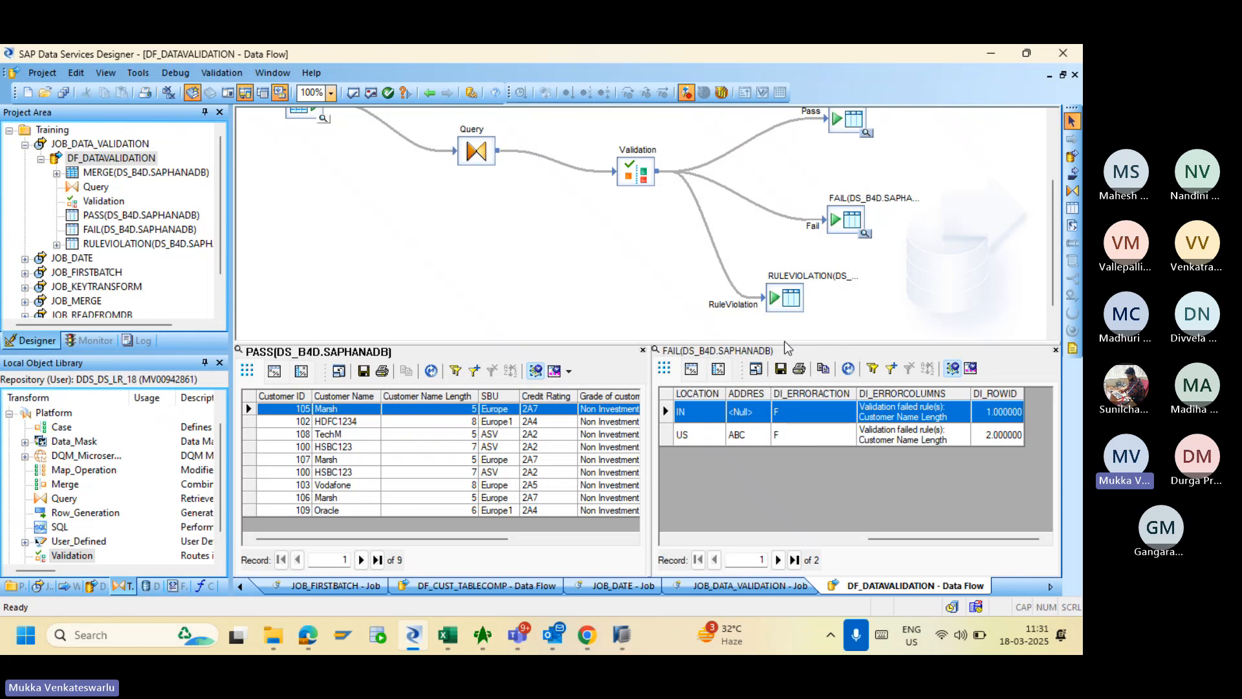
- For the RULEVIOLATION target, turn off Bulk Load and enable 'Delete data from table before loading'
double_click(785, 298)
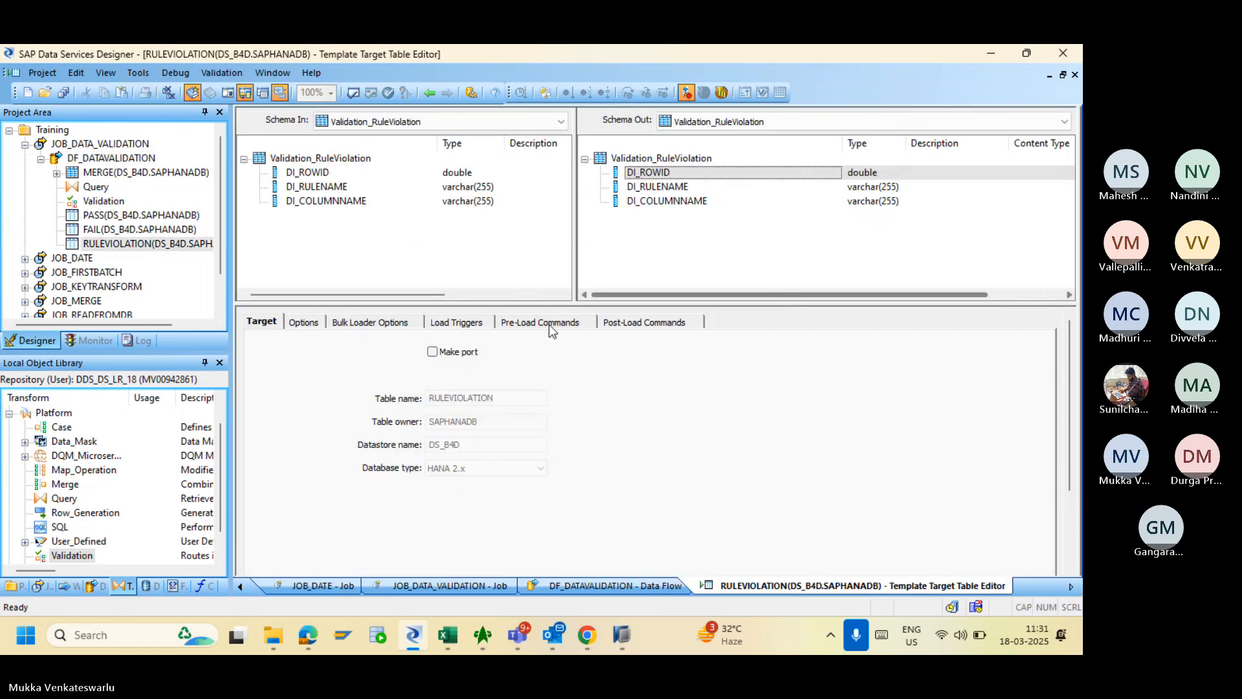
left_click(315, 326)
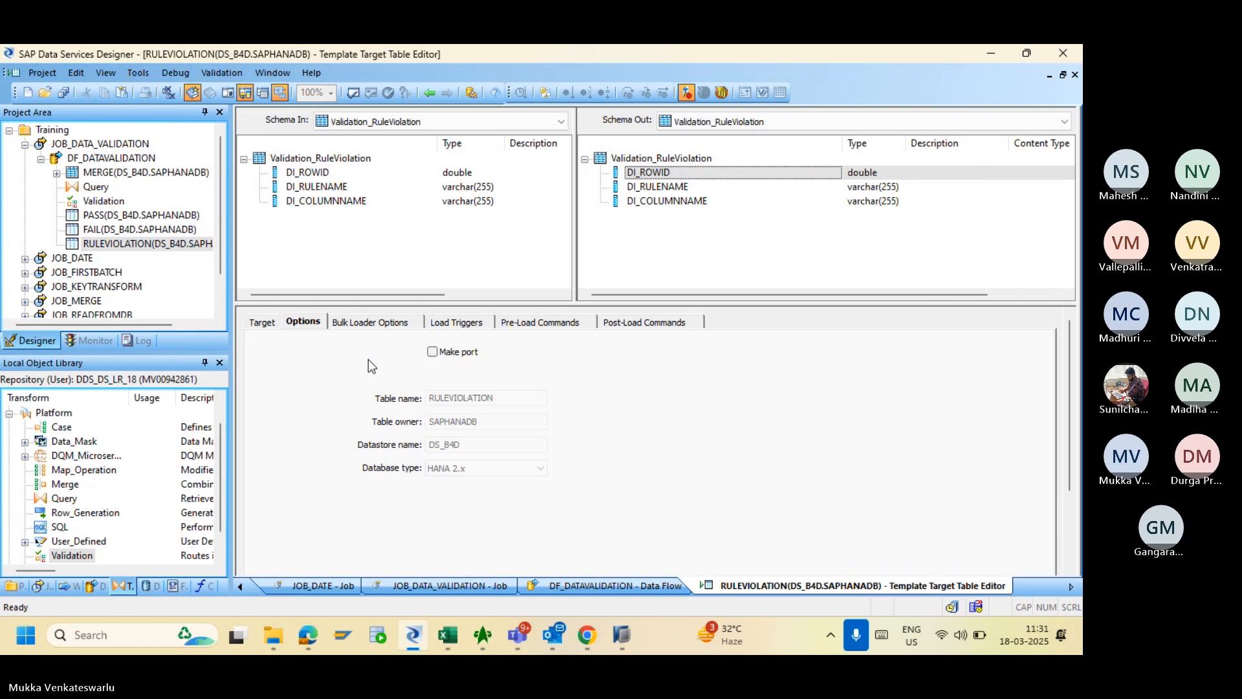
left_click(358, 323)
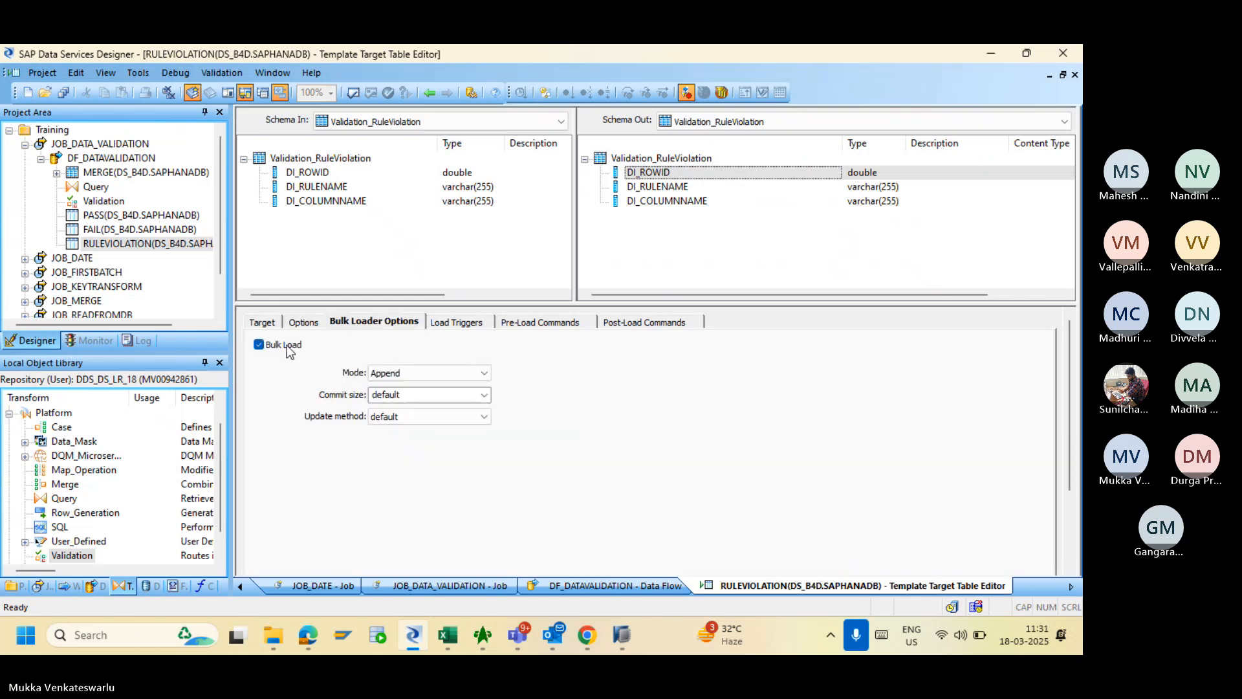
left_click(259, 344)
left_click(308, 323)
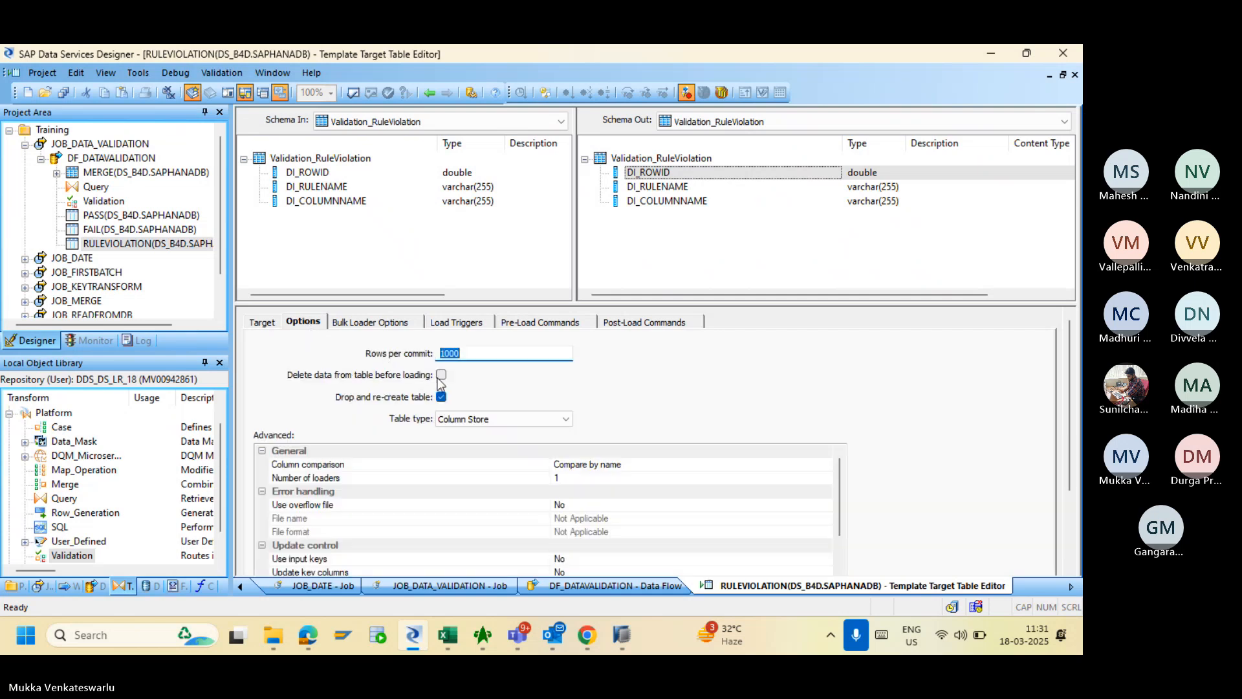
left_click(442, 375)
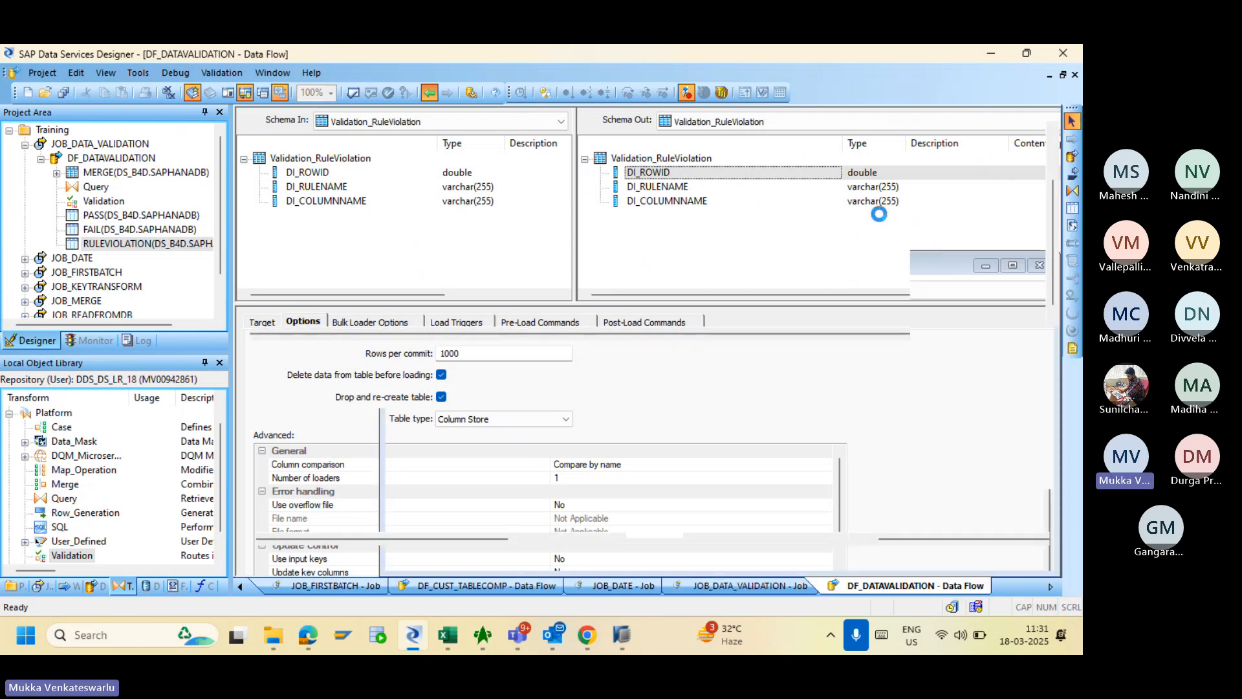
- Review the PASS target table's loading options and return to the data flow
double_click(837, 128)
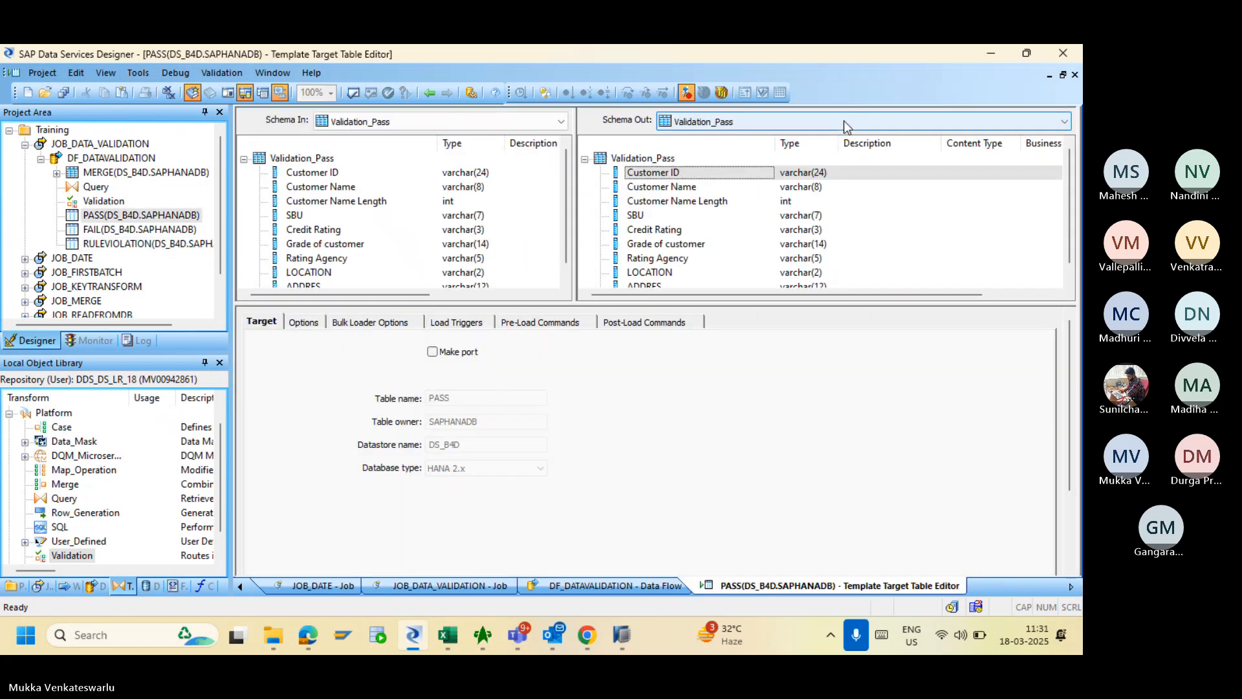
left_click(302, 323)
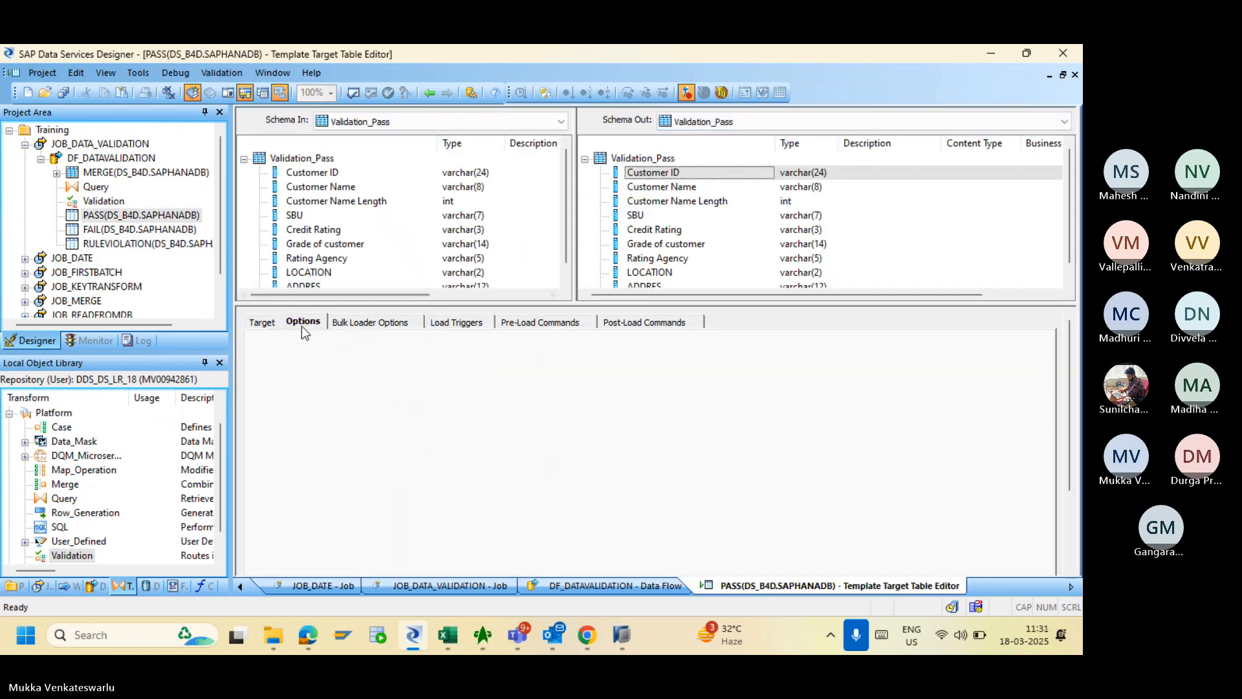
left_click(429, 92)
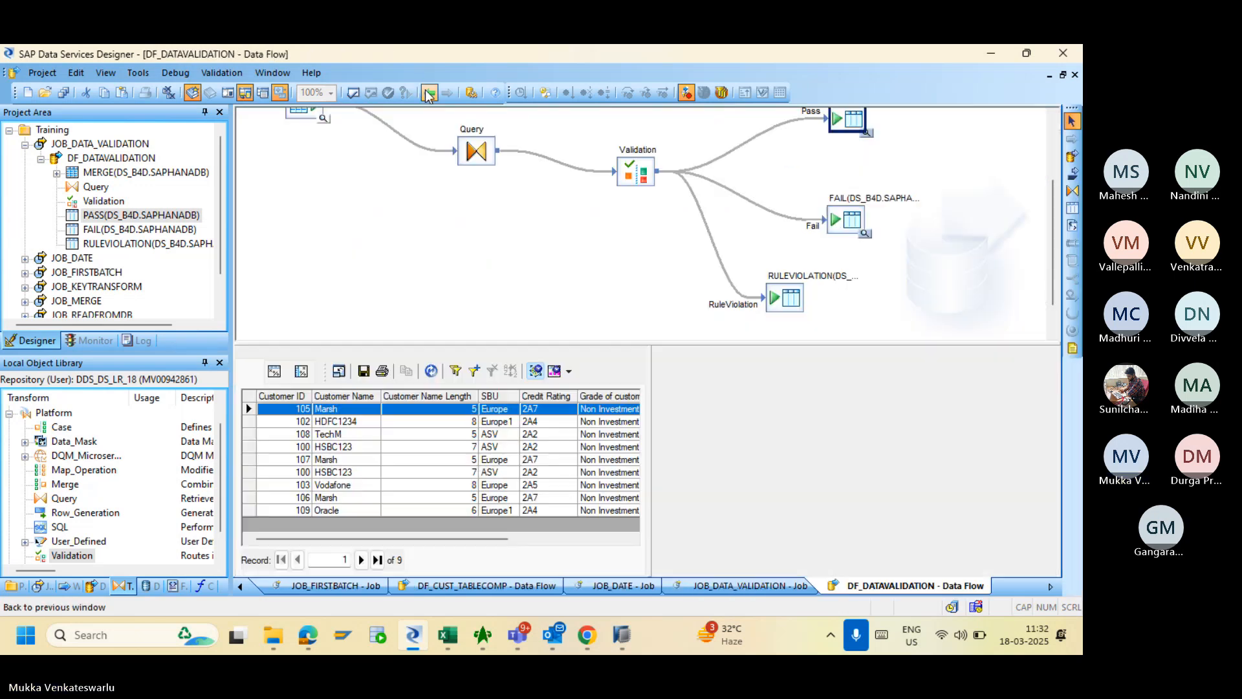
- Validate the current view with no errors, then confirm Save All for DF_DATAVALIDATION
left_click(354, 94)
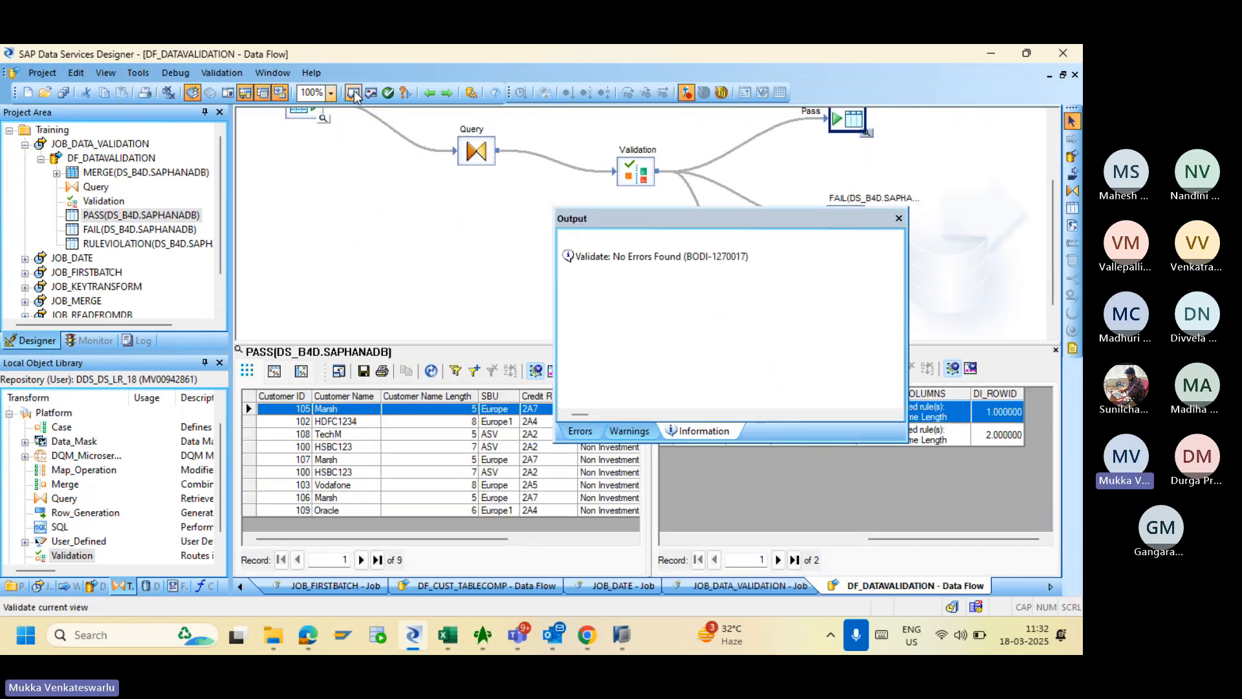
left_click(899, 220)
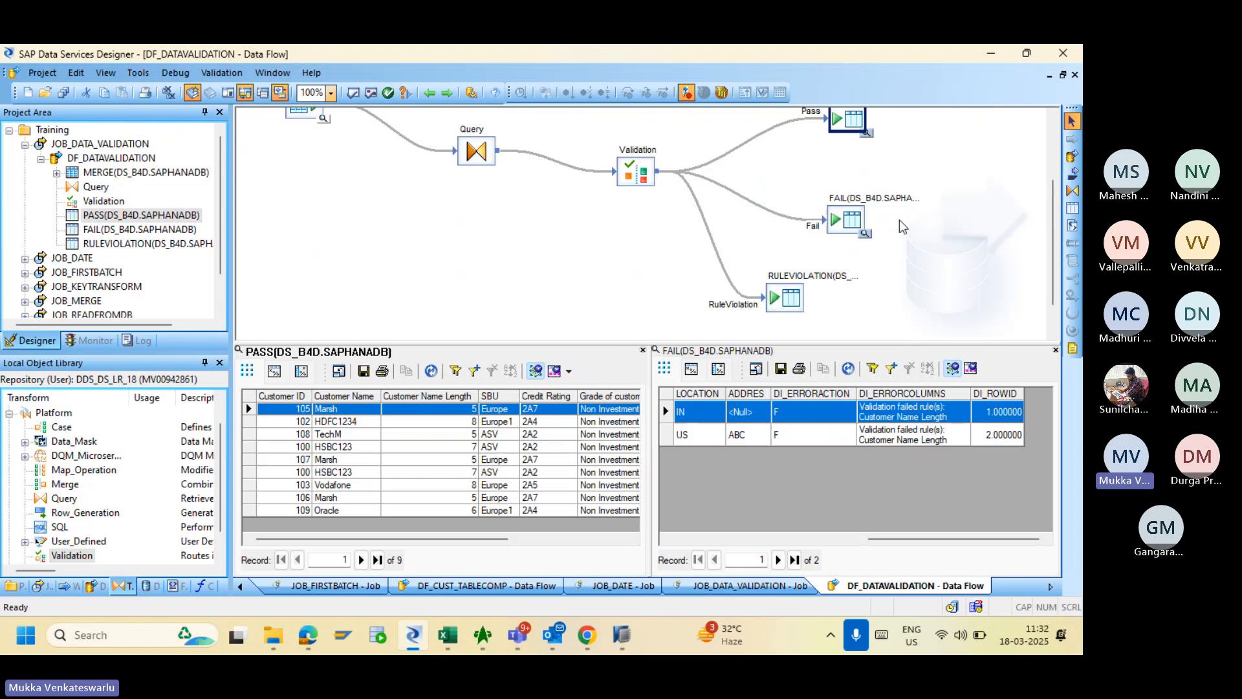
left_click(64, 94)
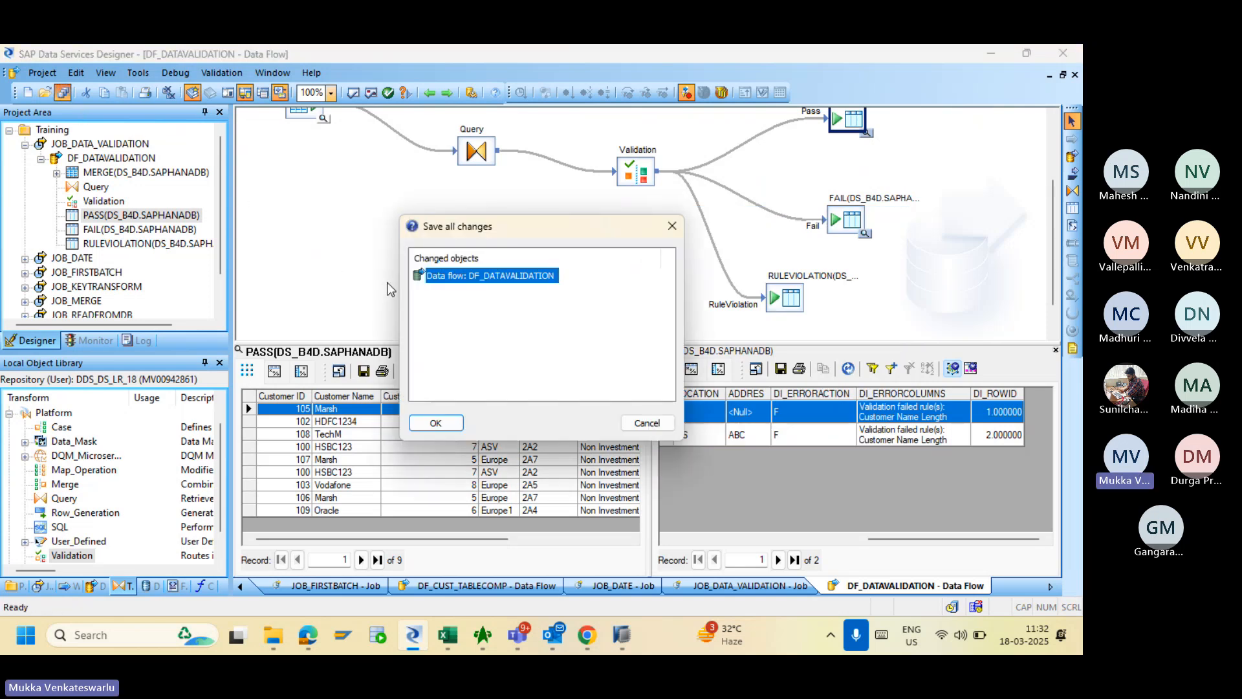
left_click(435, 424)
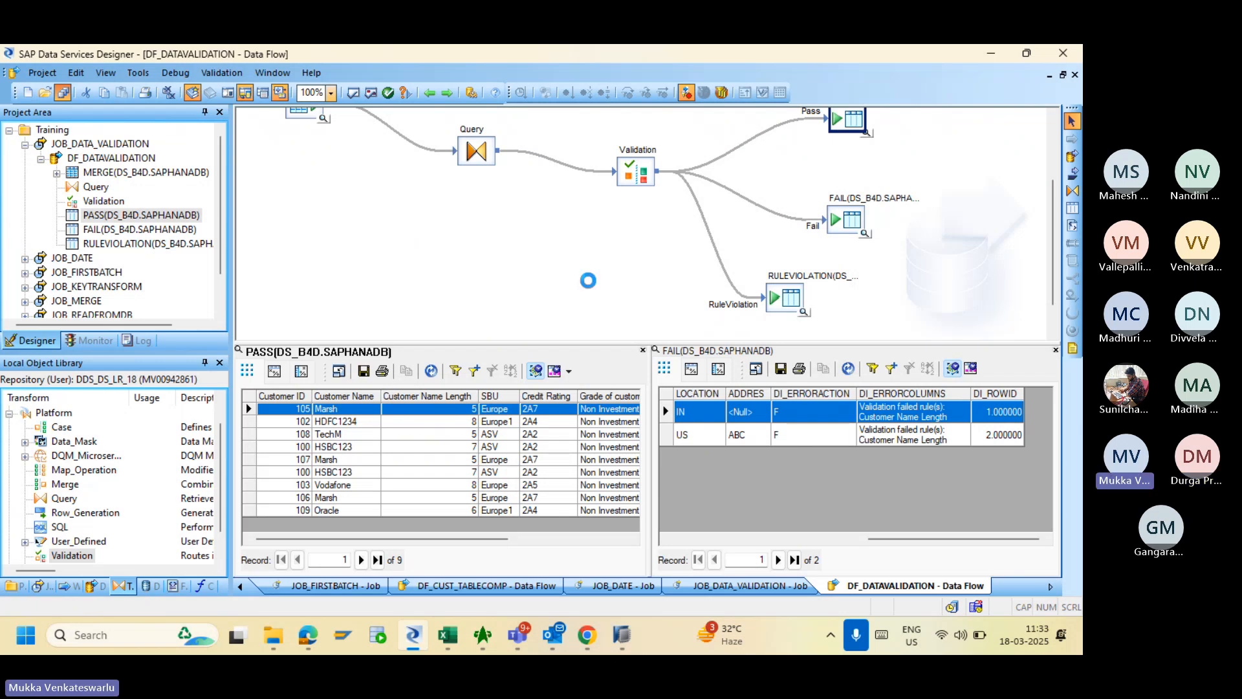
- Re-run JOB_DATA_VALIDATION from the Management Console's Batch page and open its trace log
left_click(587, 641)
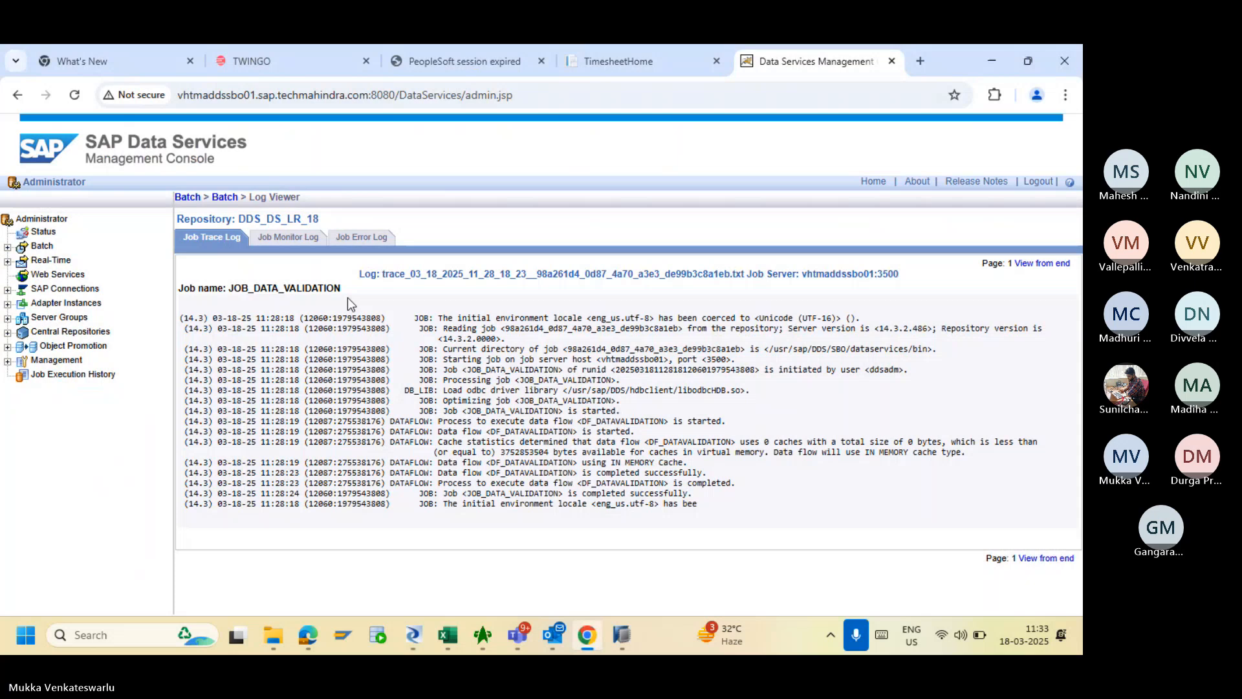
left_click(223, 197)
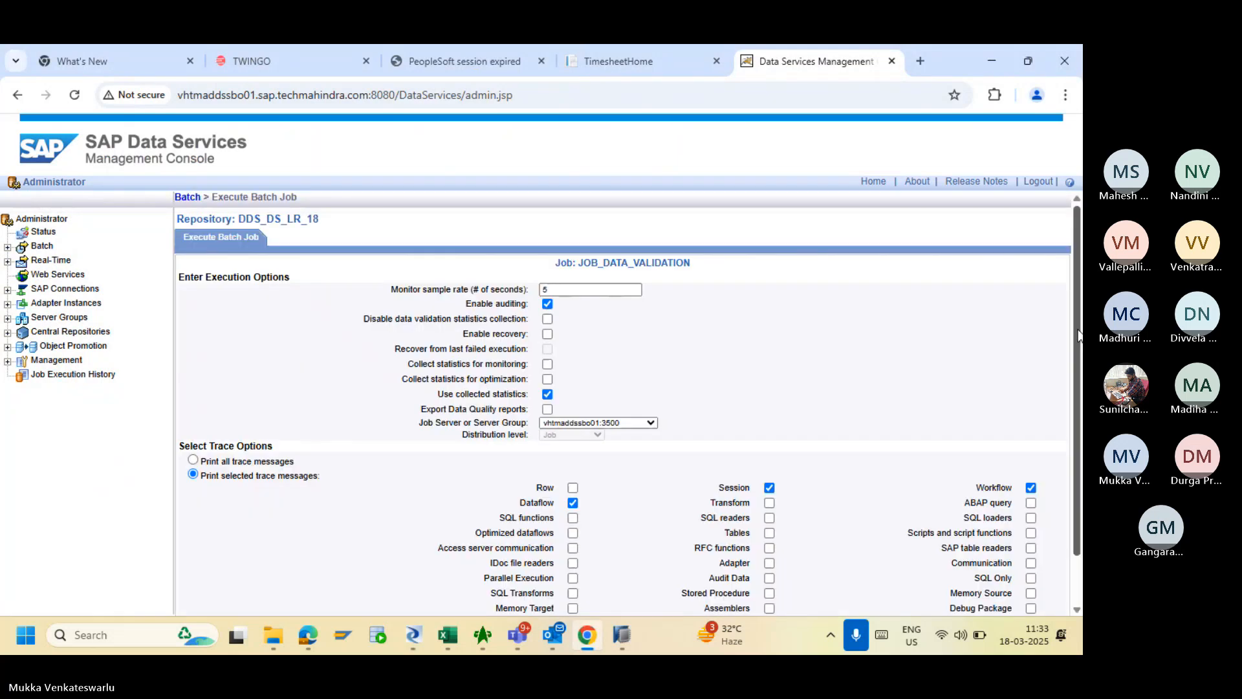
scroll(1074, 332, "down", 1)
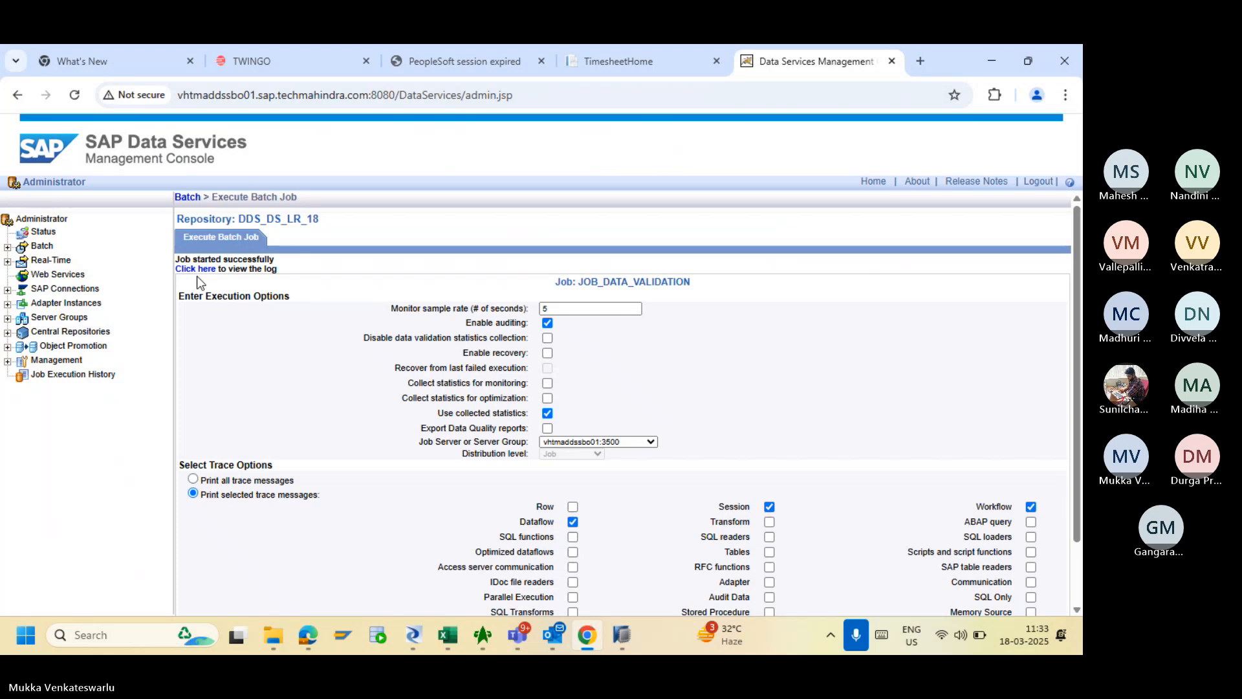
left_click(193, 270)
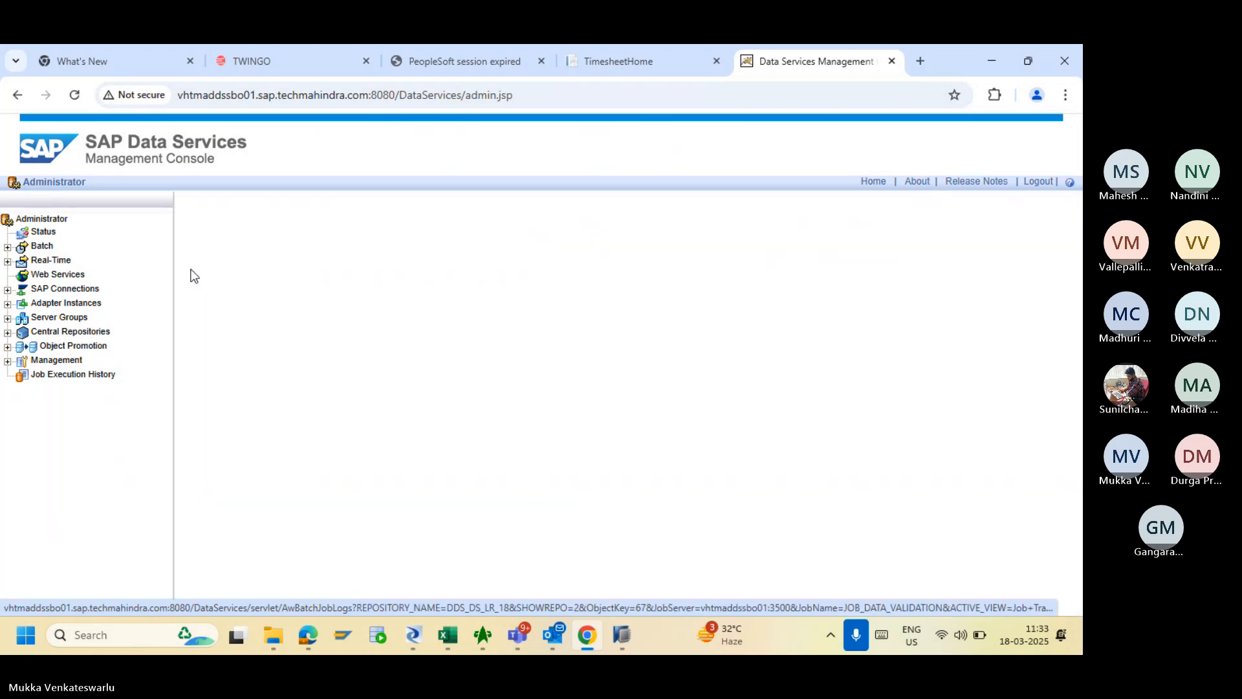
key("alt+Tab")
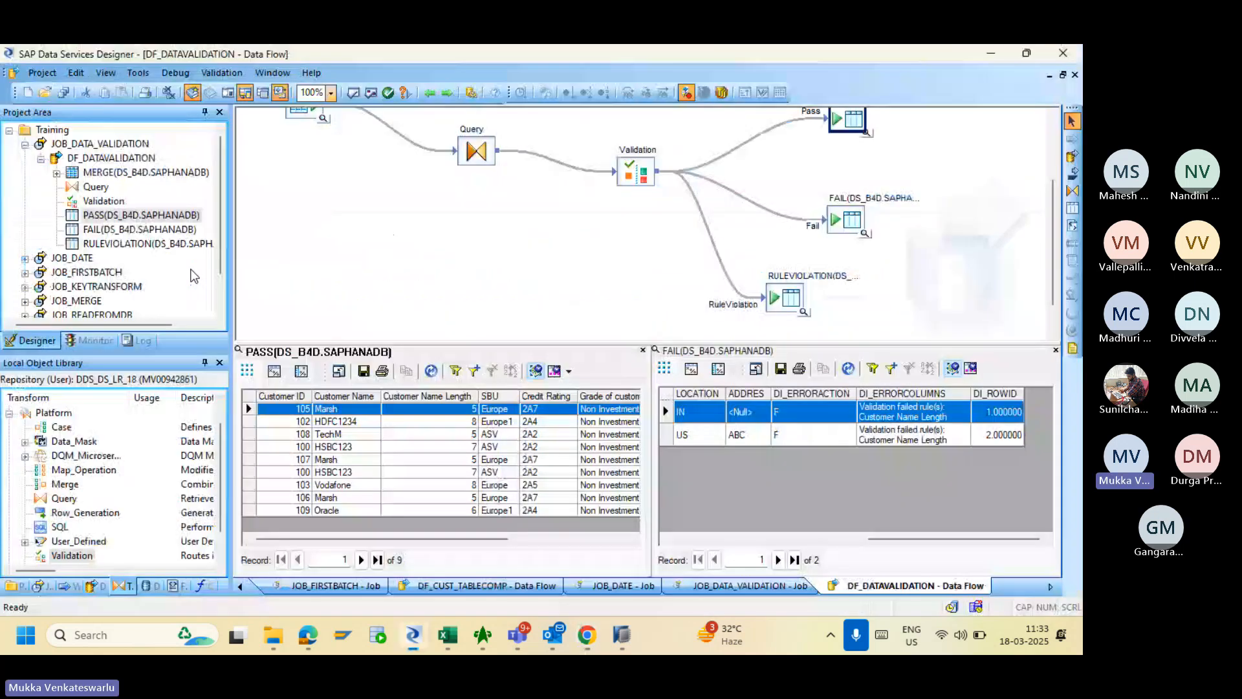
- Close the old data views and review the rows loaded into the PASS and FAIL targets
left_click(1056, 350)
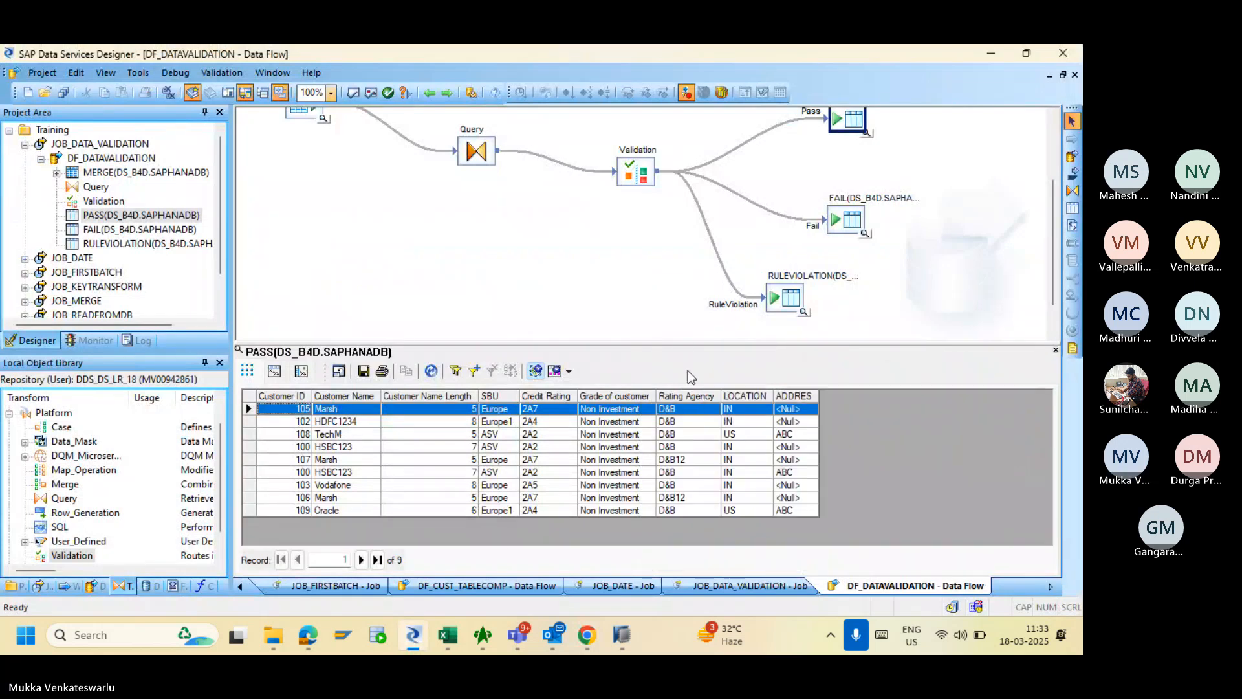
left_click(1056, 350)
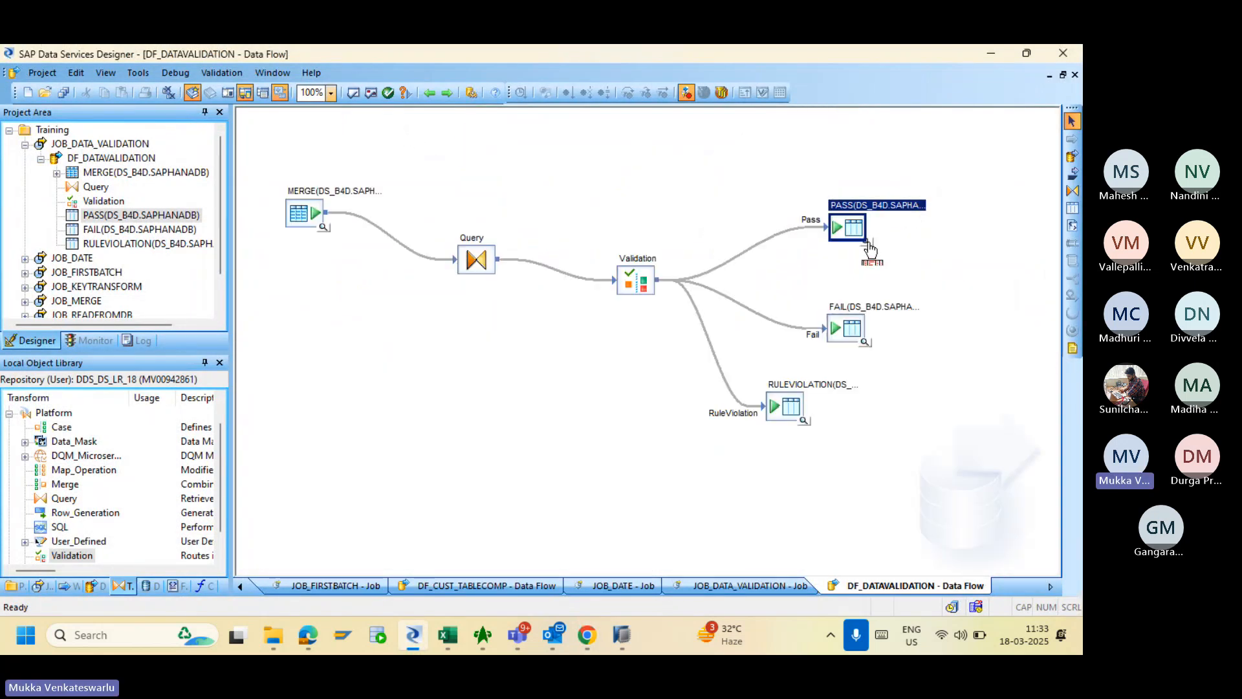
left_click(866, 240)
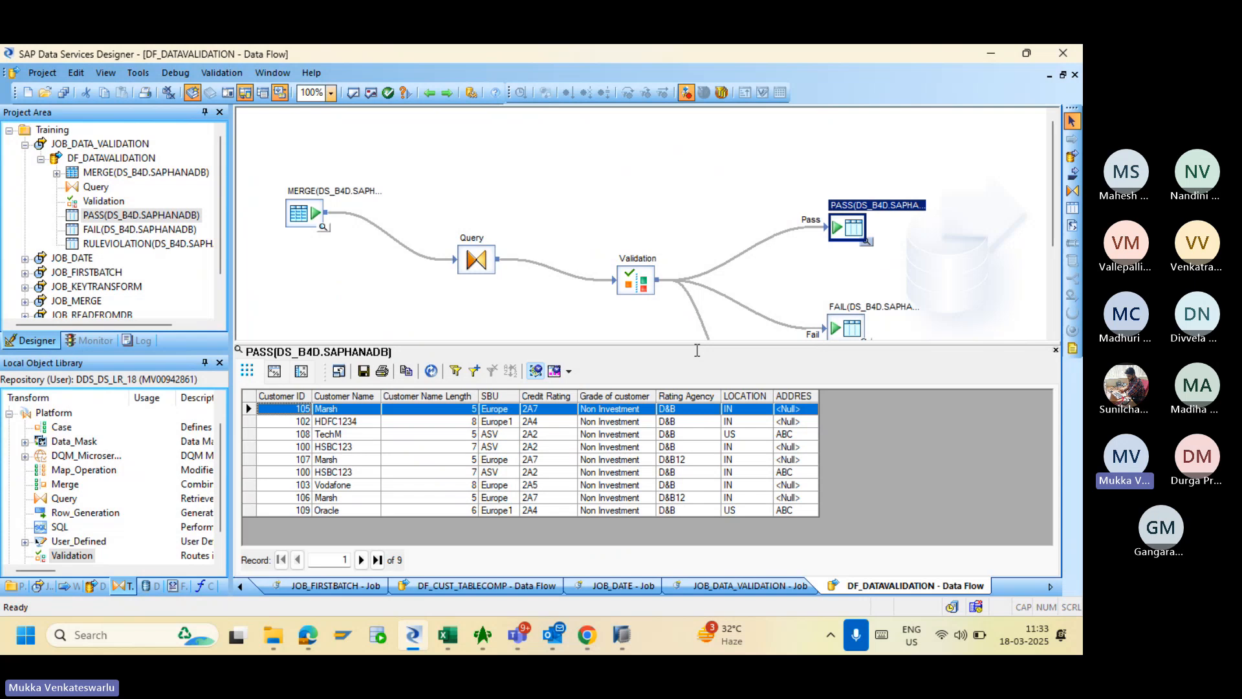
left_click_drag(1053, 238, 1052, 284)
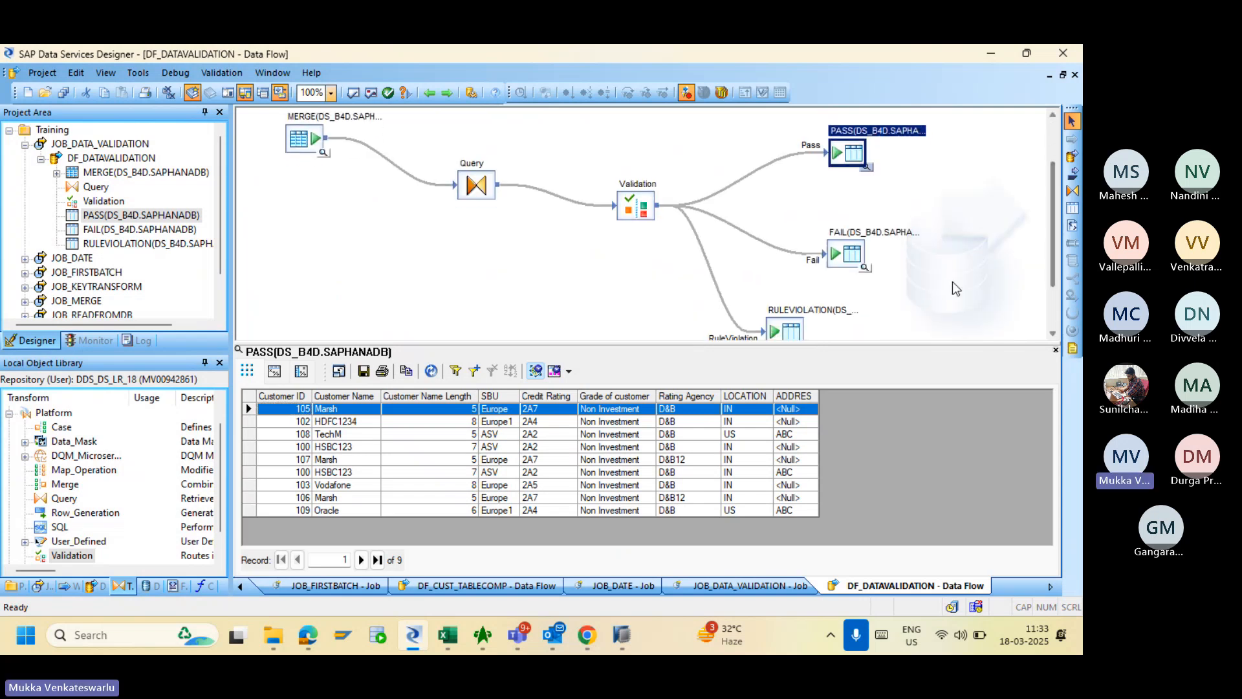
left_click(865, 268)
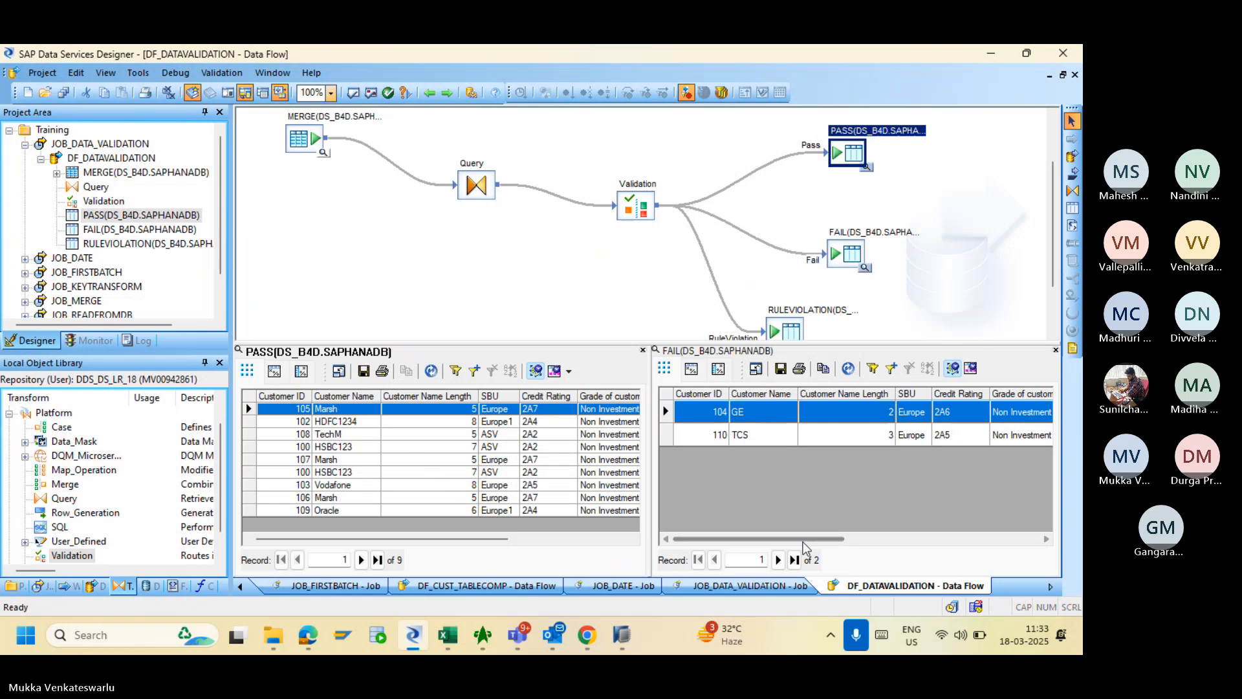
left_click_drag(800, 538, 974, 528)
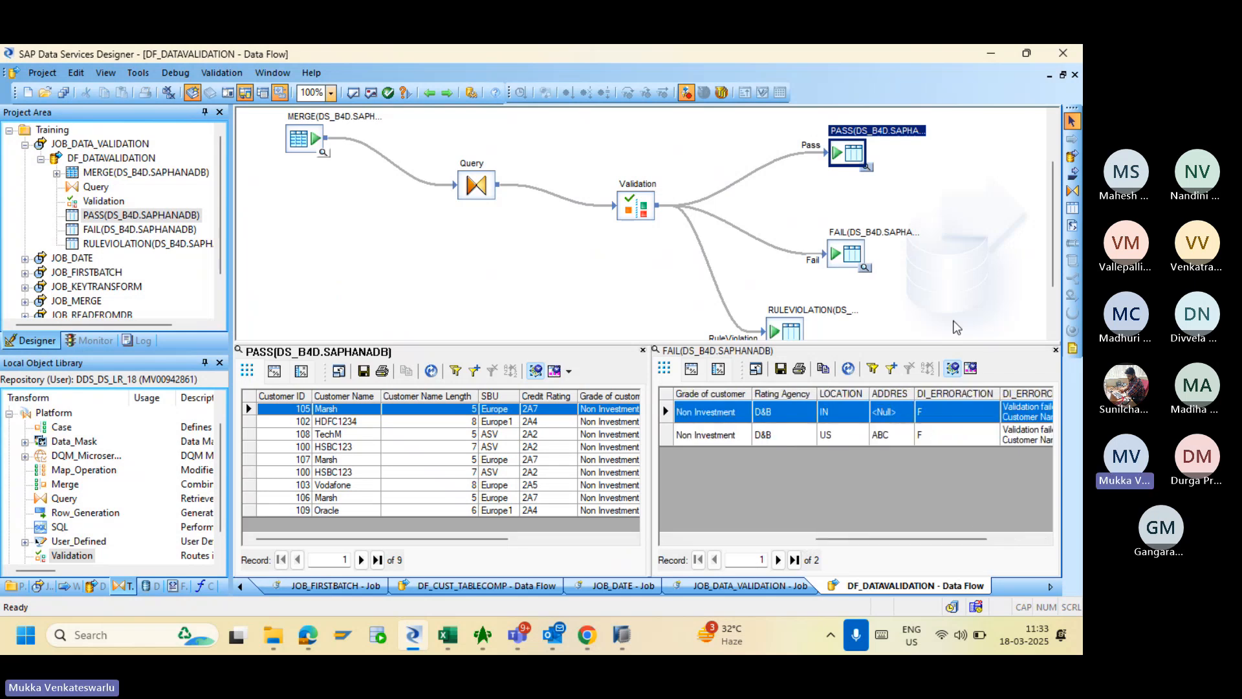
left_click_drag(1052, 278, 1054, 295)
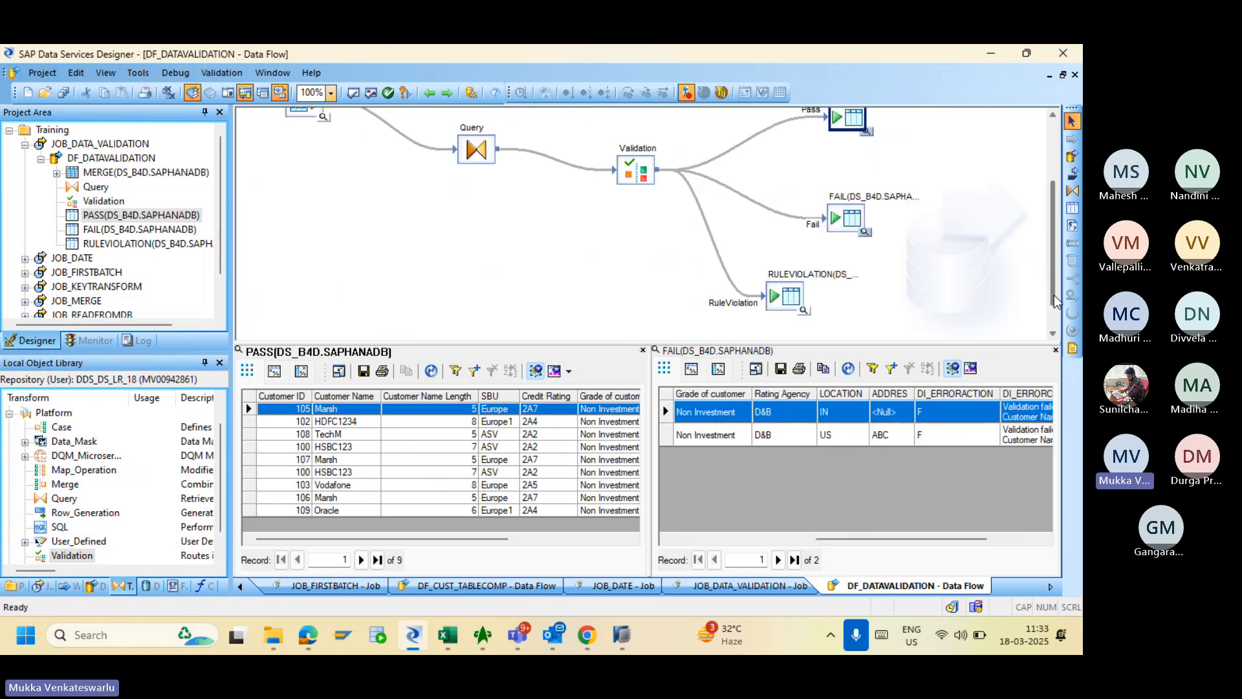
- Show RULEVIOLATION rows in the right pane beside FAIL rows in the left pane
left_click(803, 311)
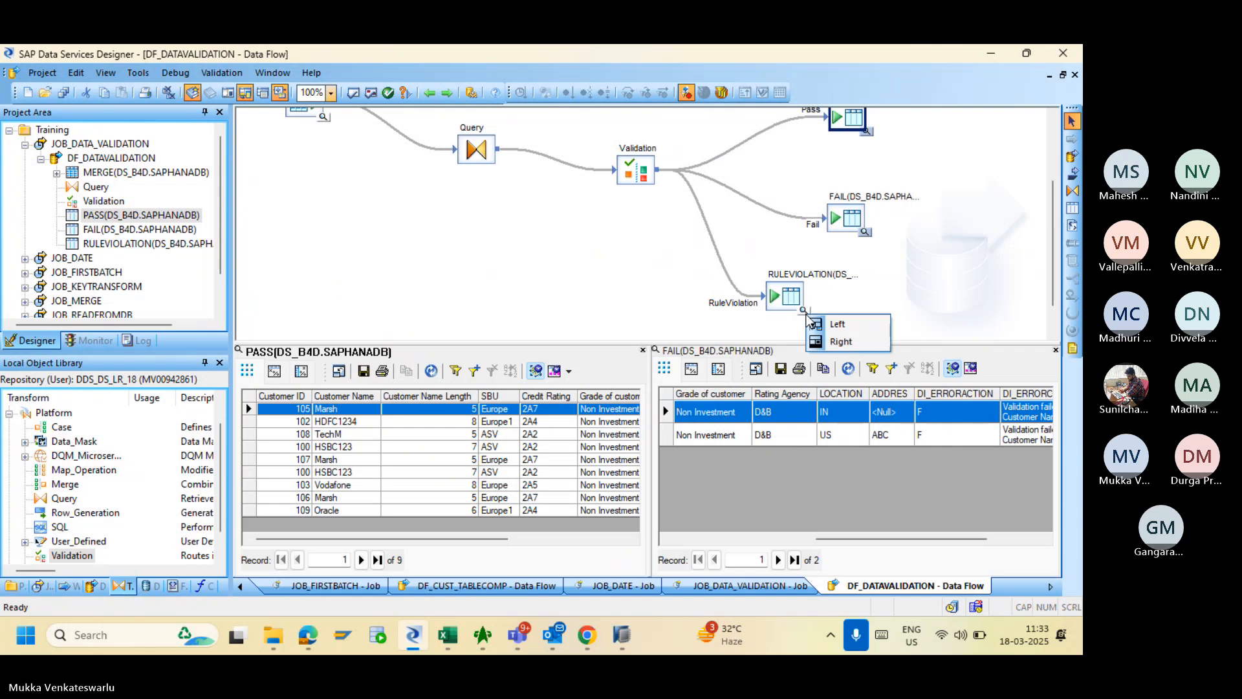
left_click(803, 311)
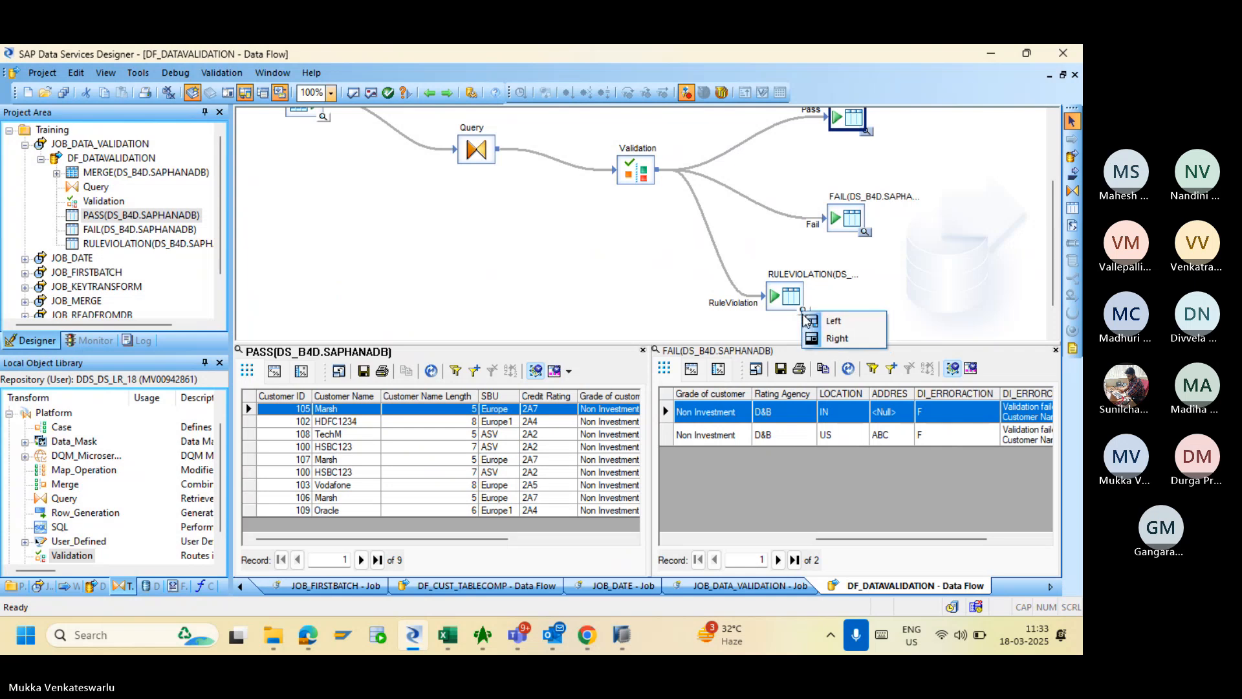
left_click(835, 338)
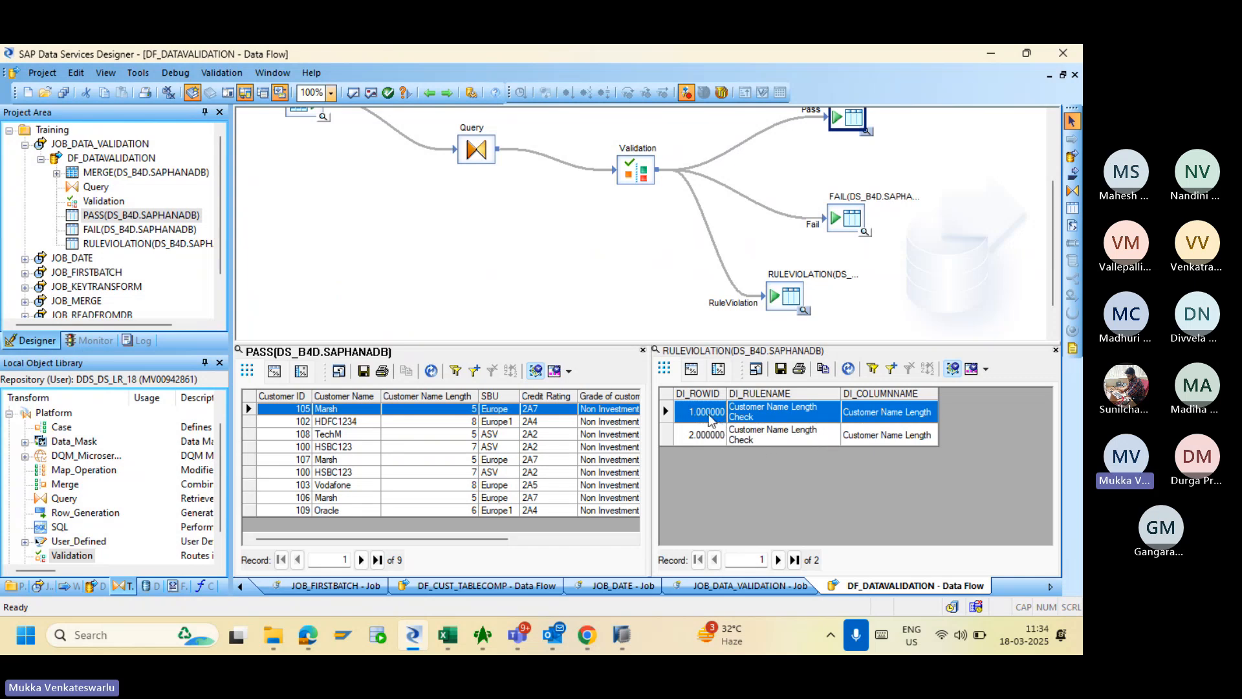
left_click(642, 350)
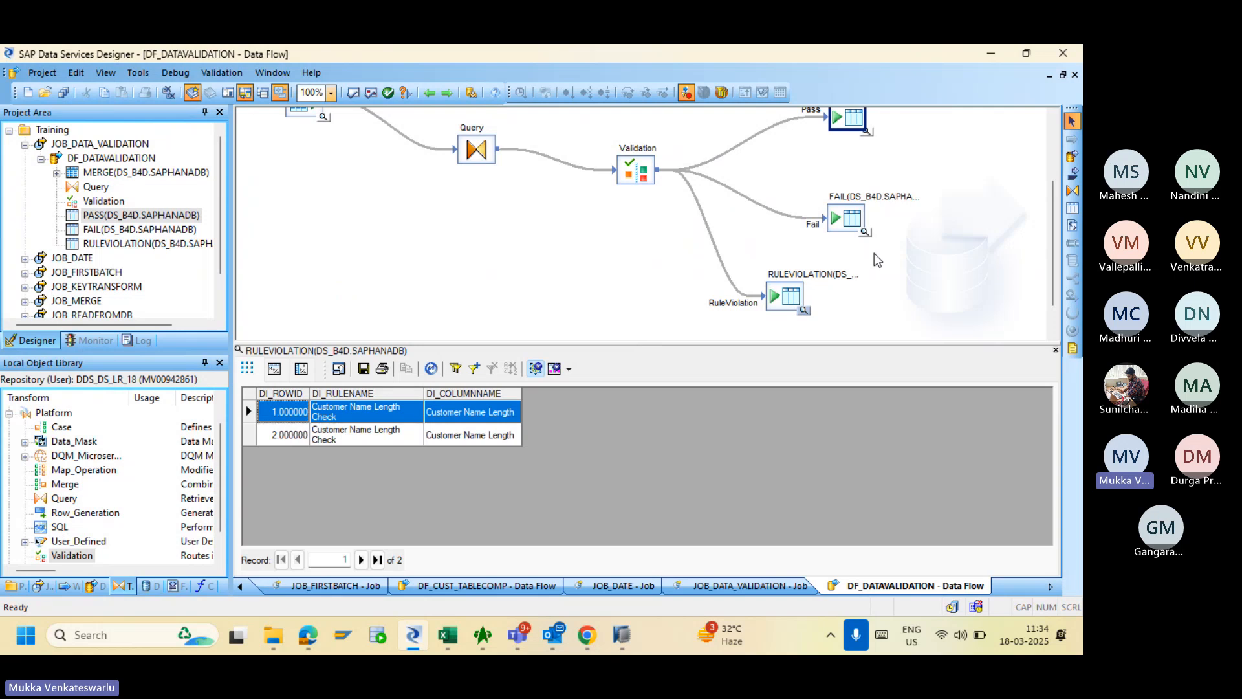
left_click(864, 231)
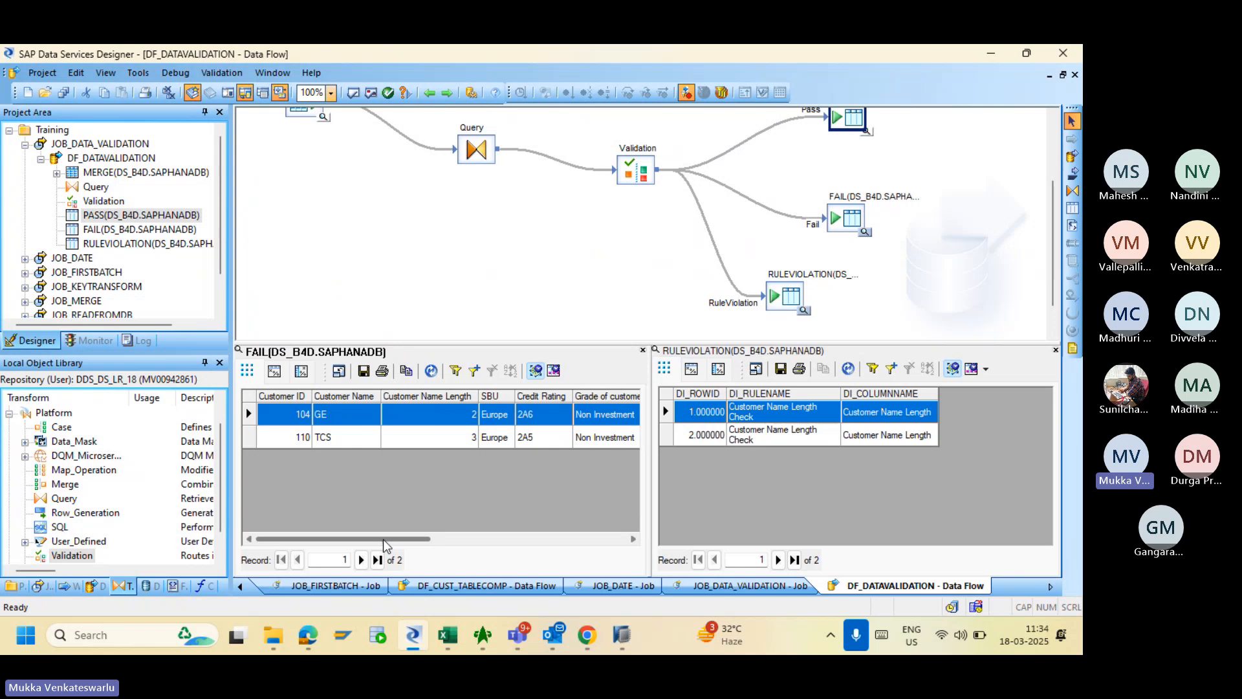
left_click_drag(383, 538, 582, 535)
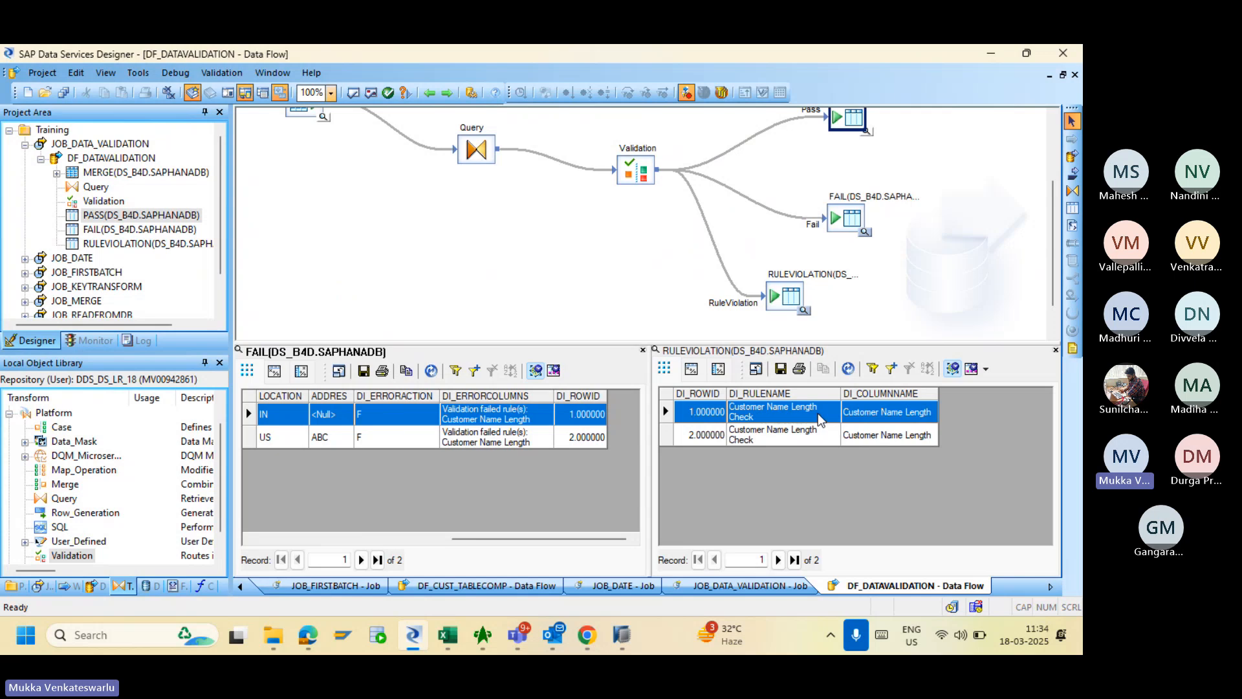
- Set the Customer Name Length Check rule's Action on Fail to Send To Both
left_click(630, 169)
double_click(631, 170)
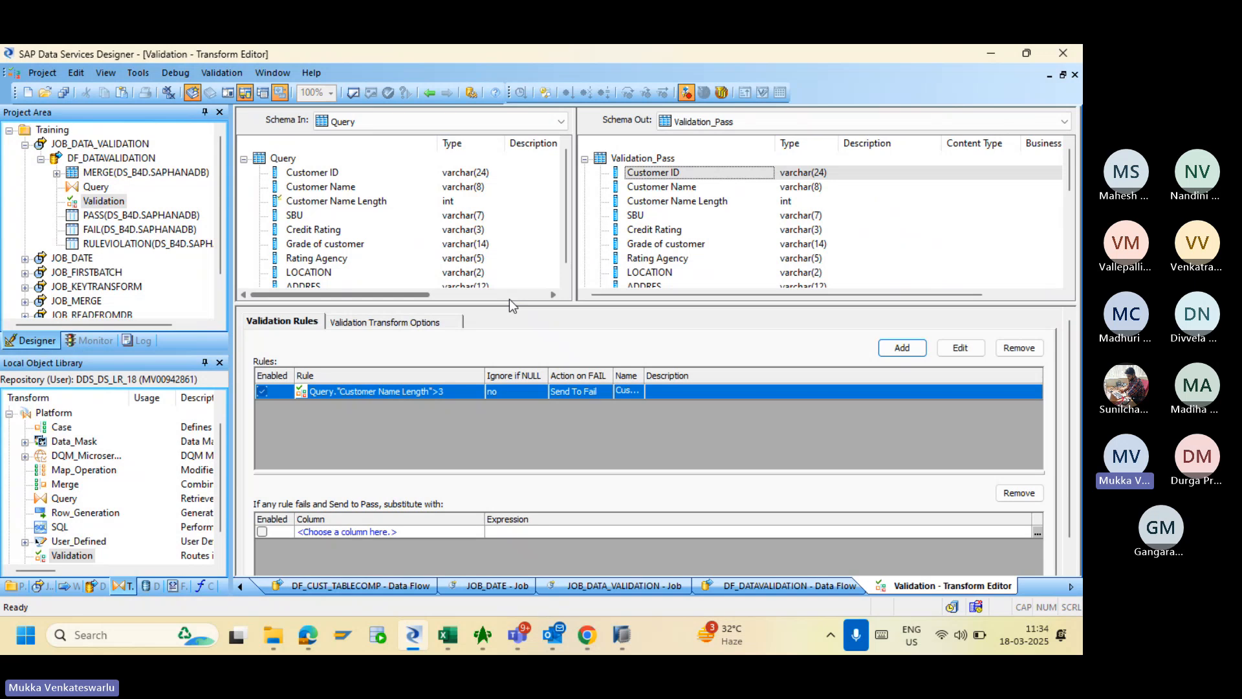
left_click(414, 390)
double_click(413, 391)
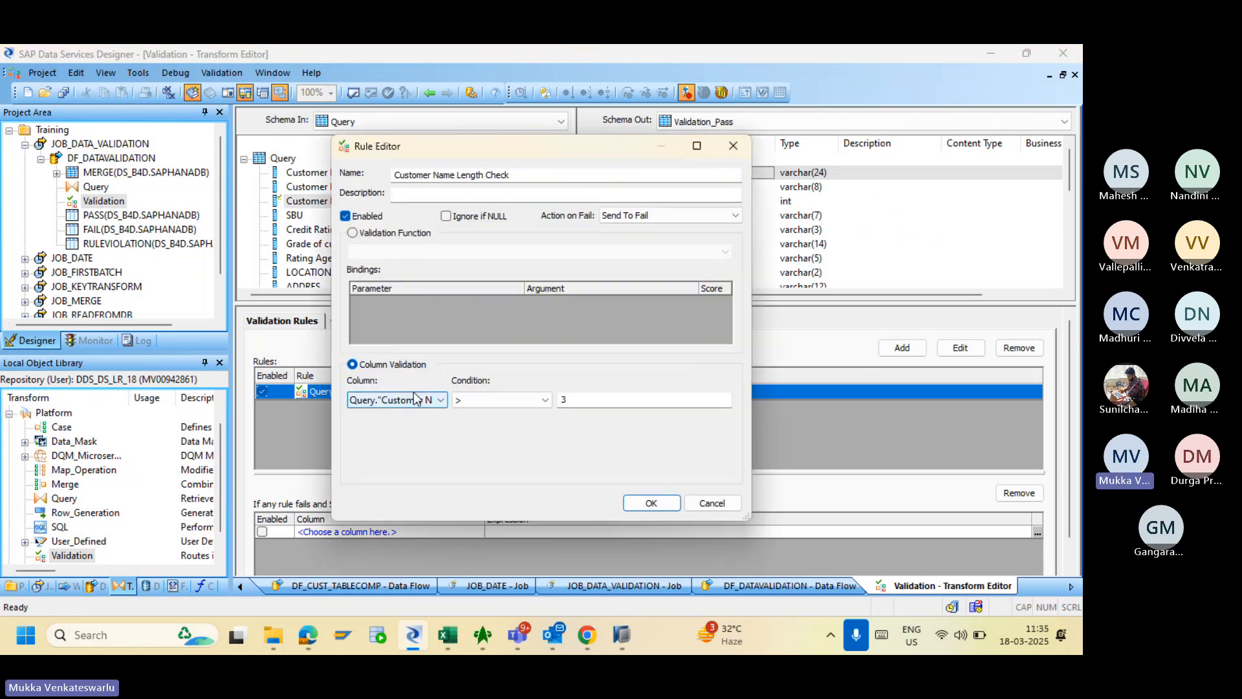
left_click(625, 216)
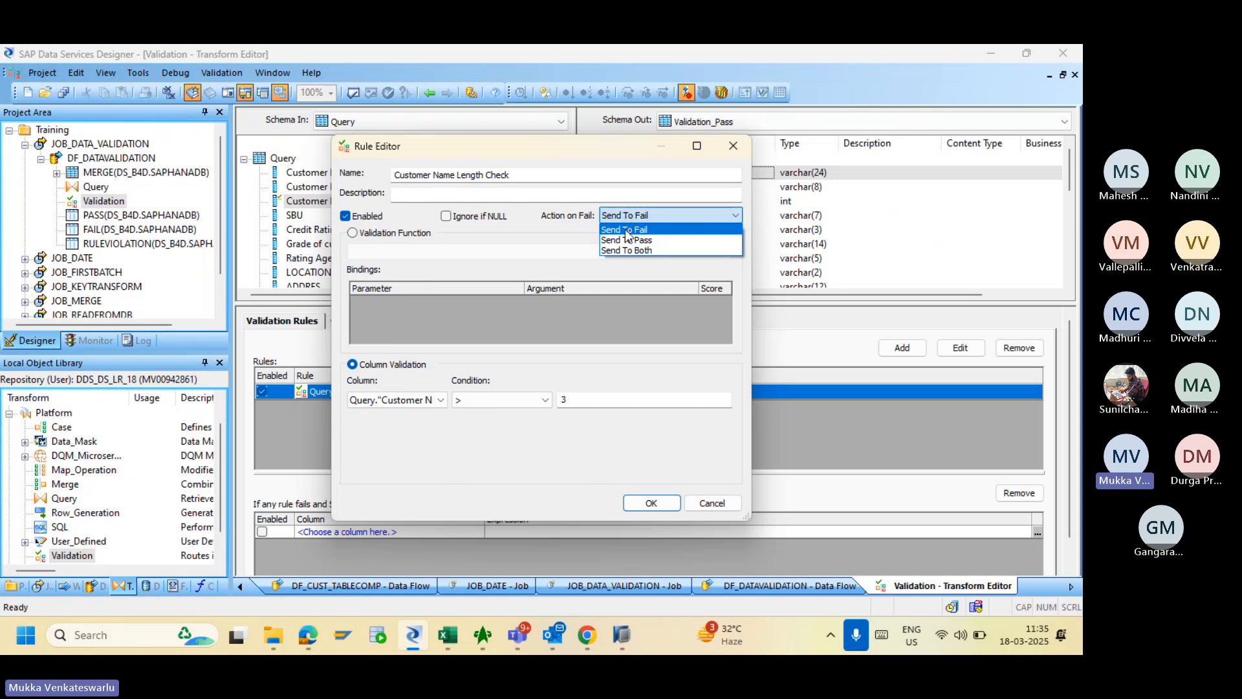
left_click(625, 251)
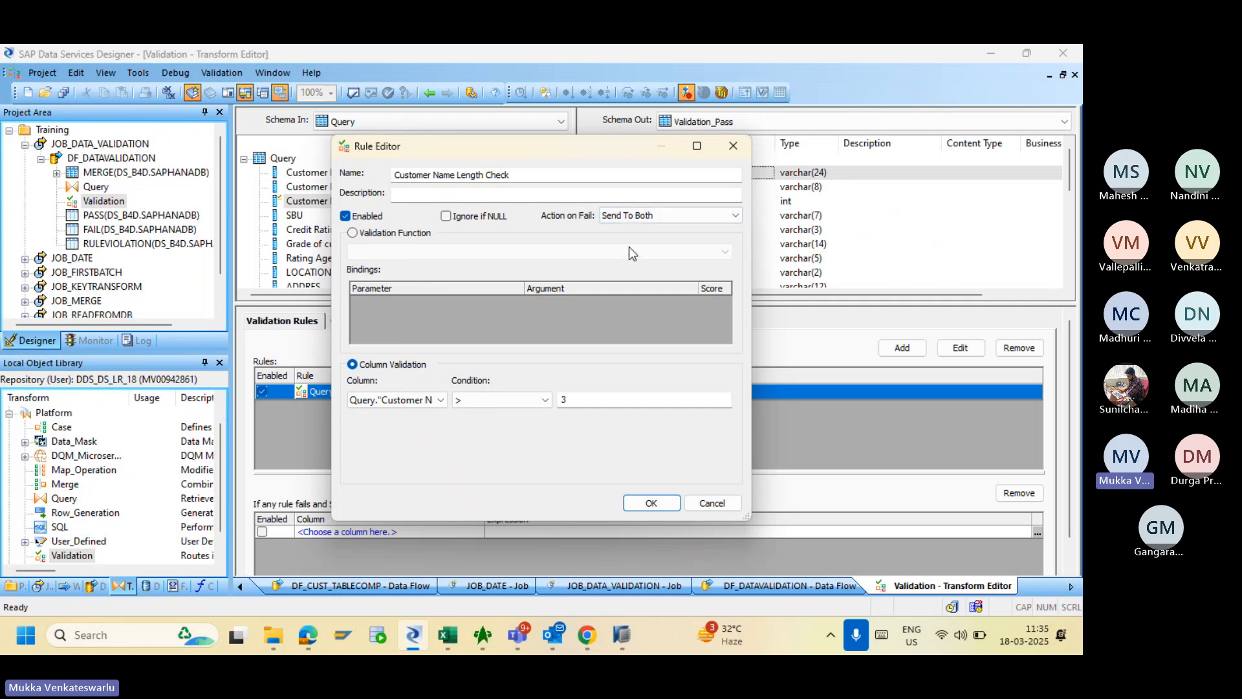
left_click(650, 504)
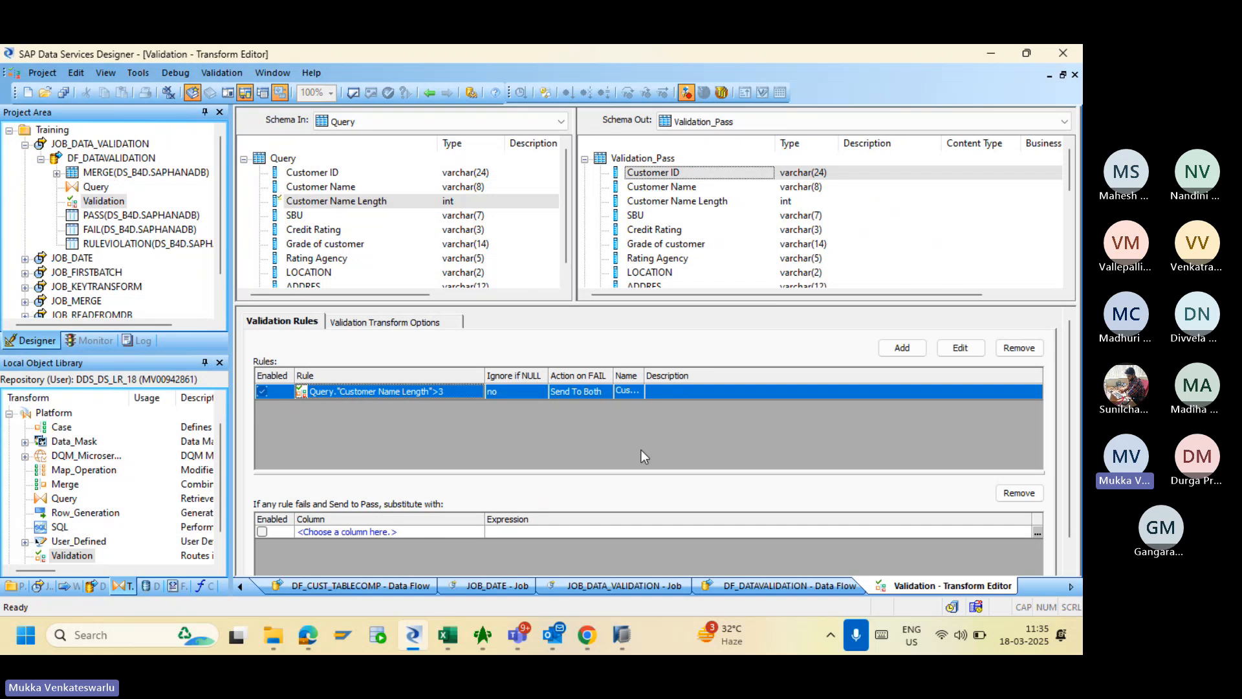
- Validate DF_DATAVALIDATION with no errors and save all changes
left_click(429, 92)
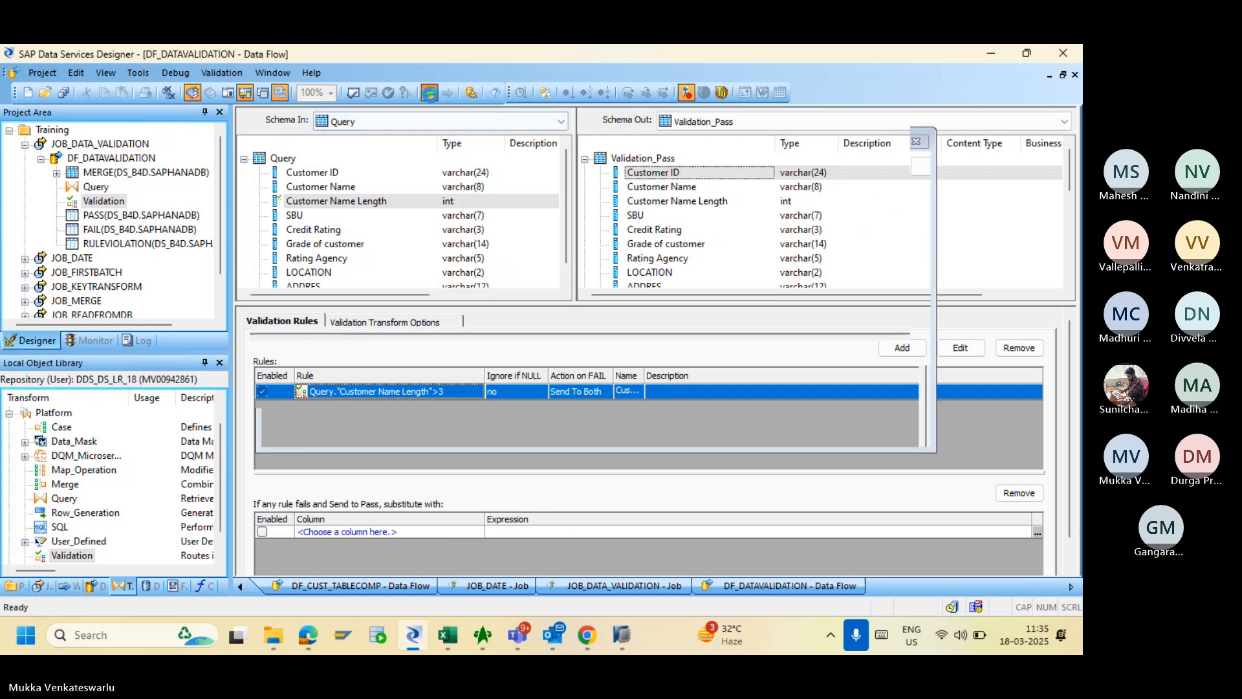
left_click(354, 93)
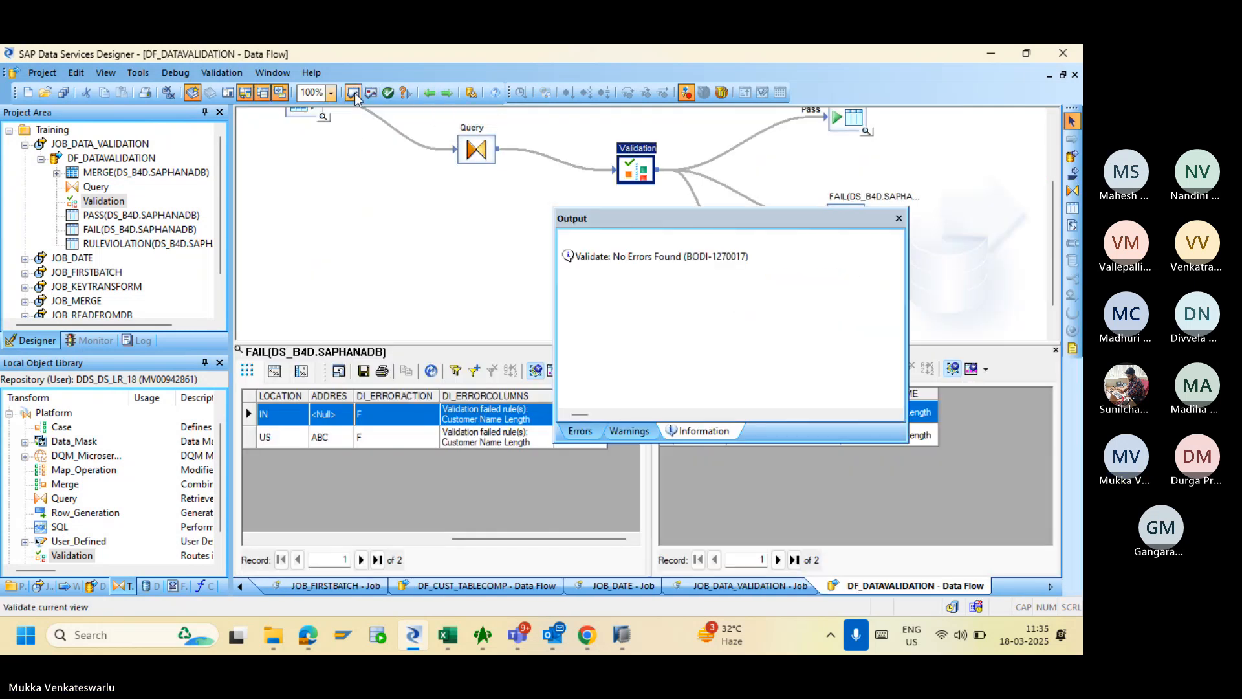
left_click(898, 218)
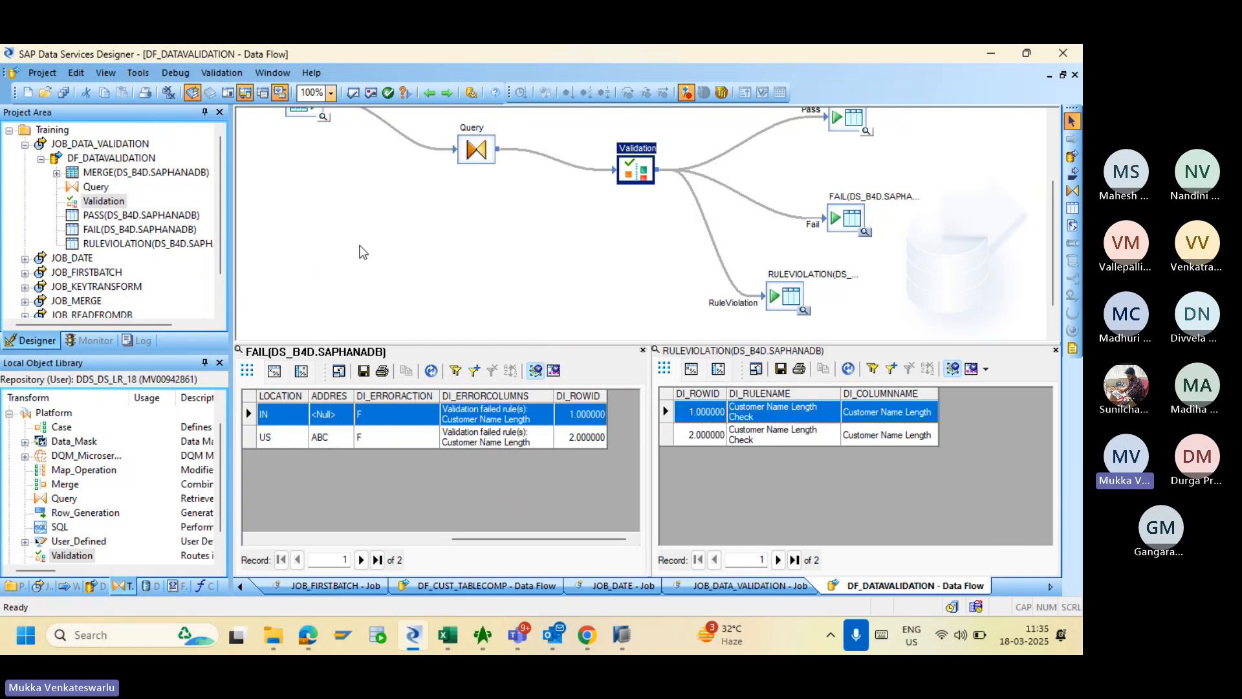
left_click(63, 93)
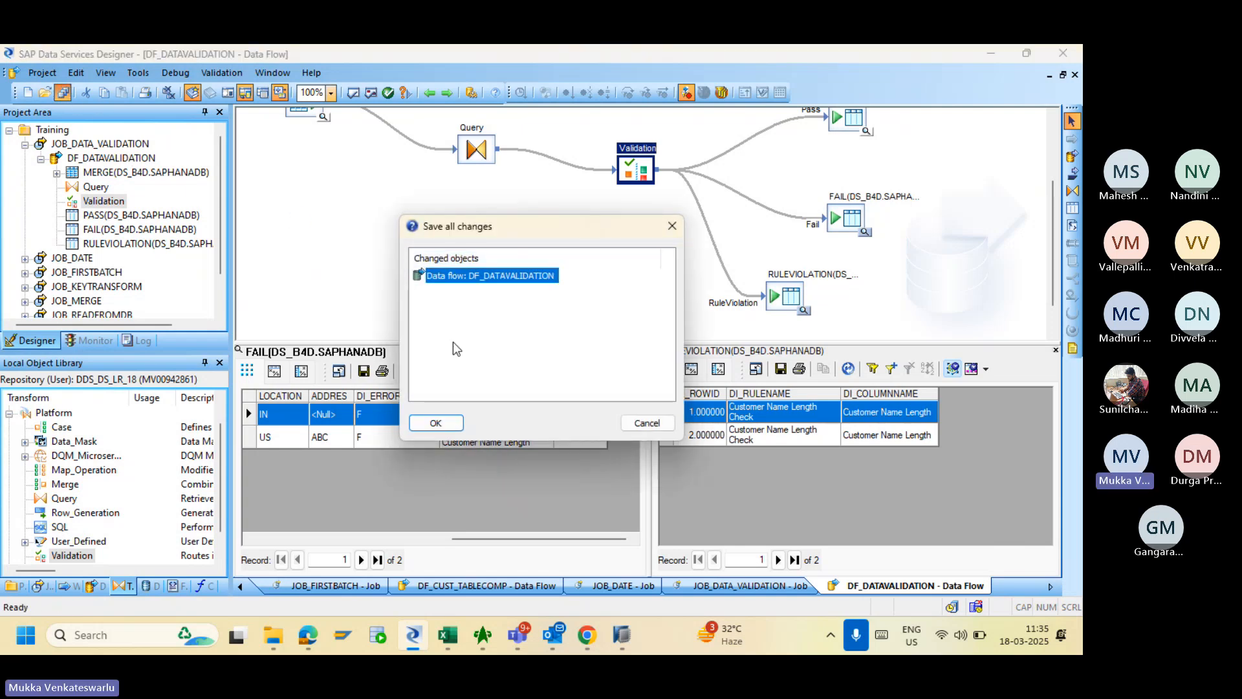
left_click(436, 423)
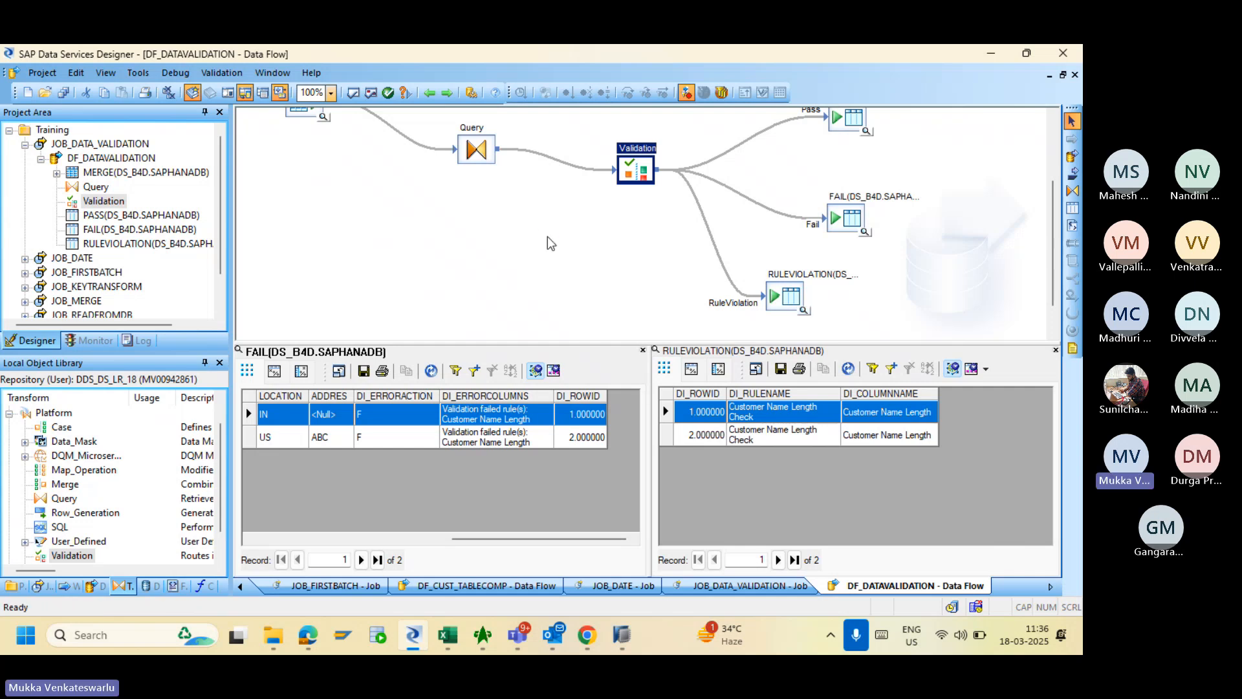
- Re-run JOB_DATA_VALIDATION and confirm in its trace log that DF_DATAVALIDATION completed
left_click(600, 639)
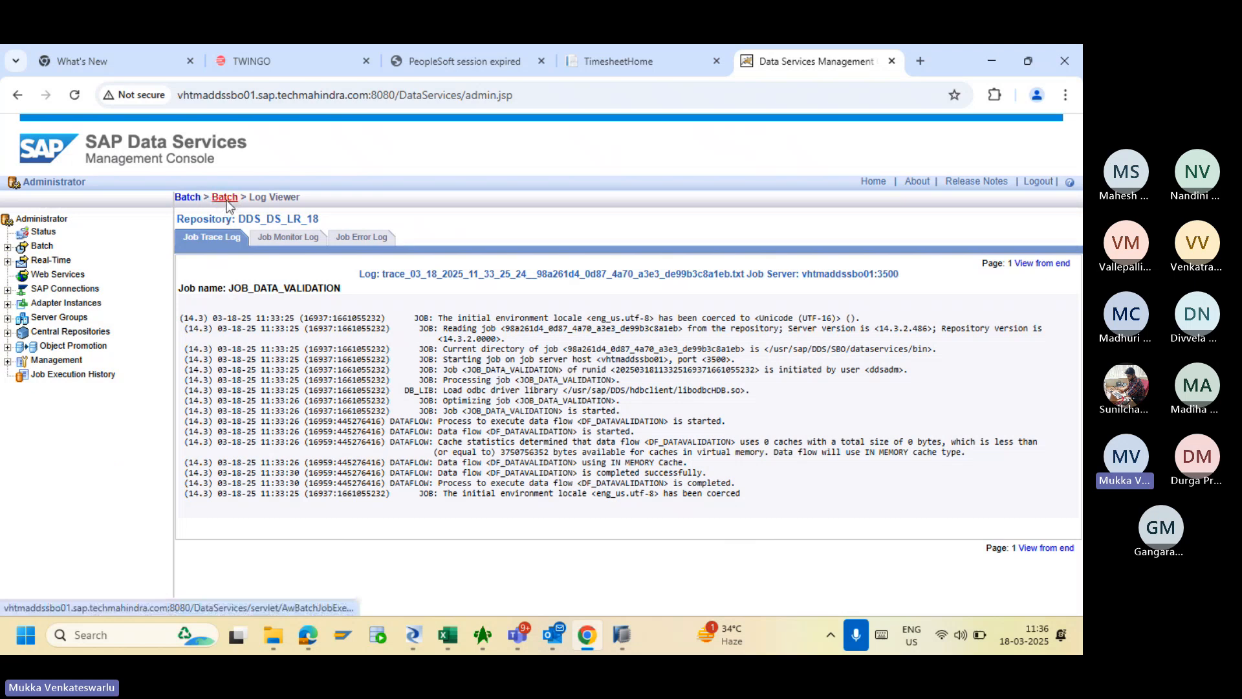
left_click(225, 198)
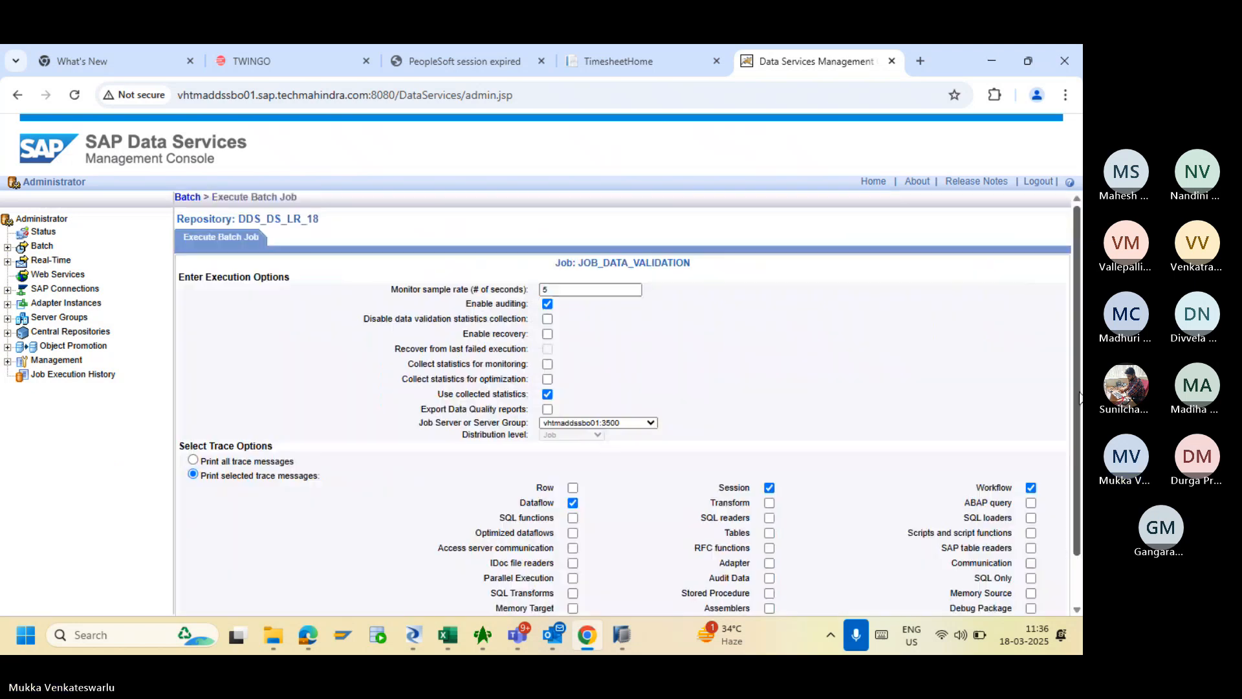
scroll(582, 499, "down", 2)
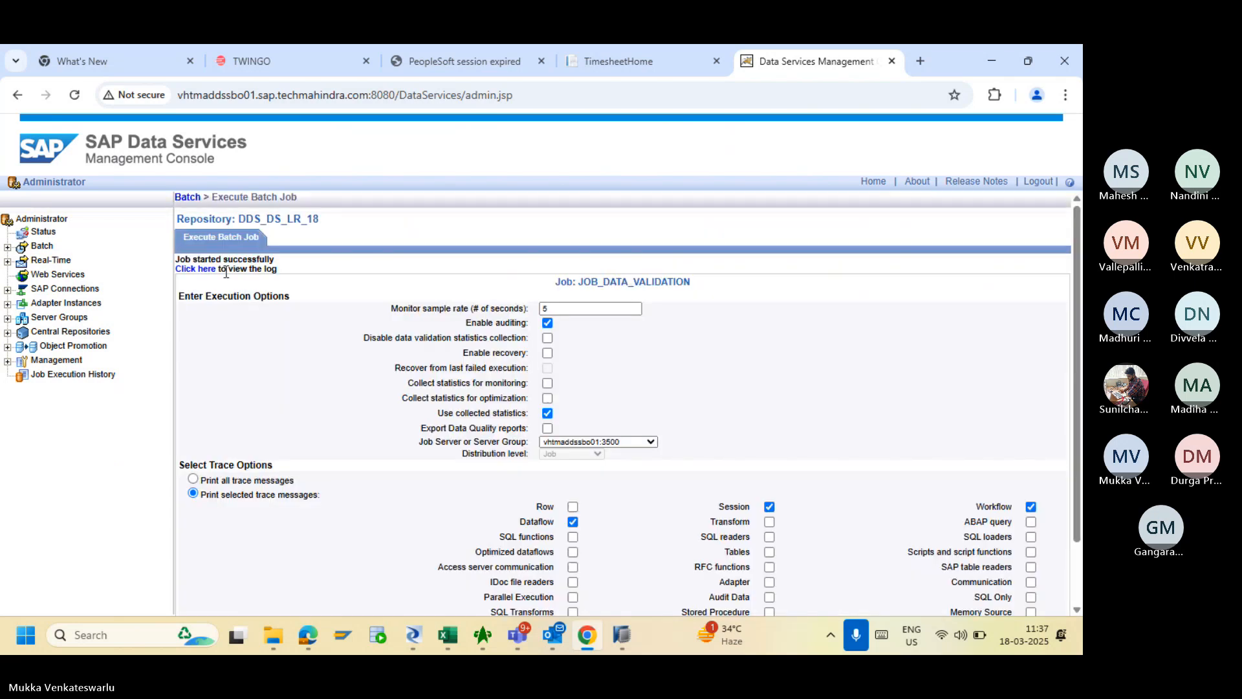
left_click(205, 271)
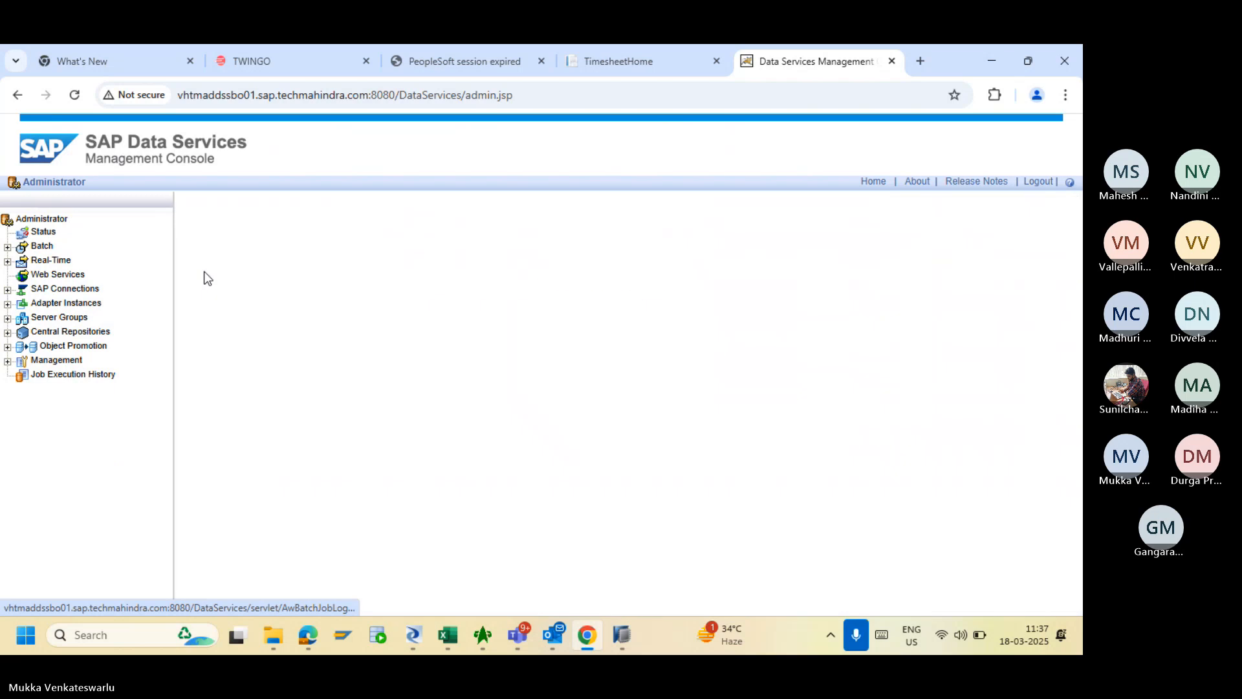
left_click(417, 637)
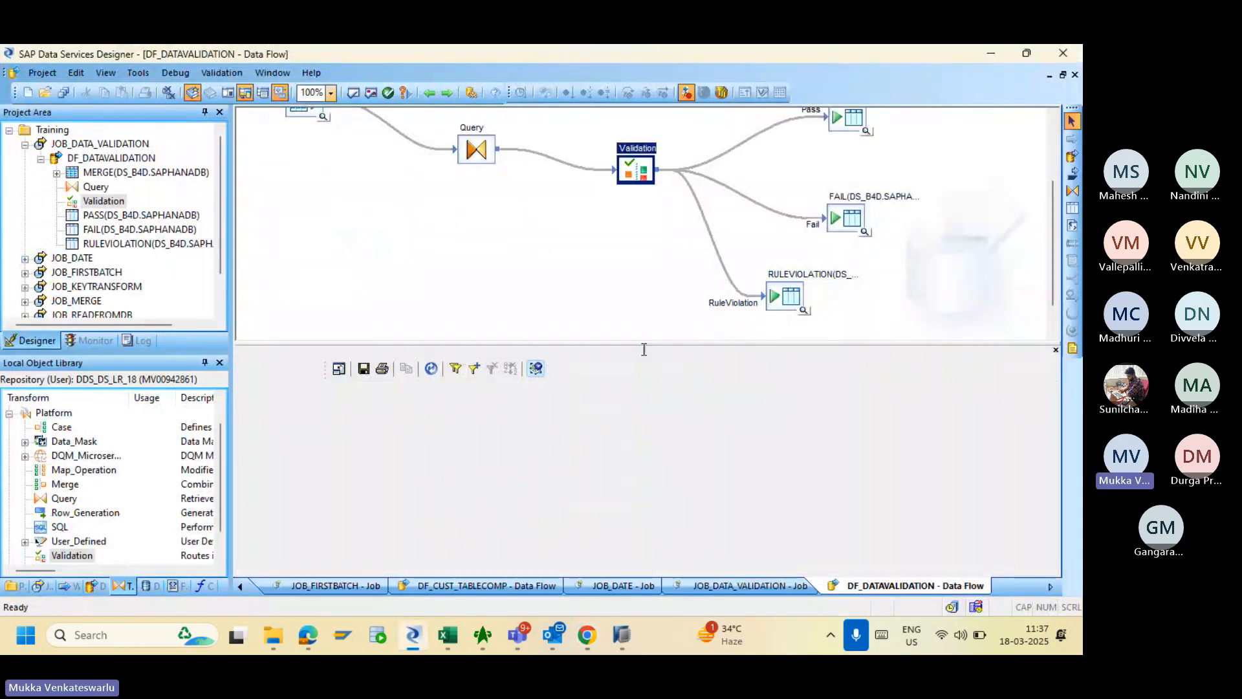
- Display the PASS target's 11 rows with the FAIL target's 2 rows in the right pane
left_click(1055, 350)
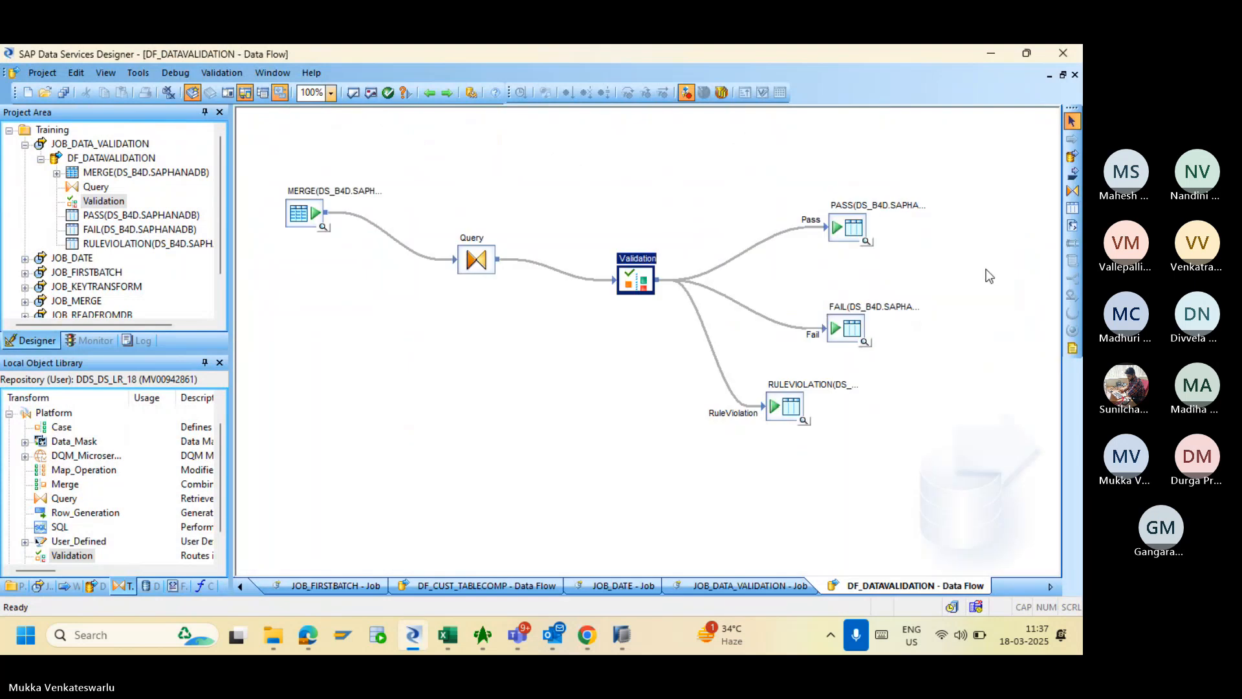
left_click(867, 243)
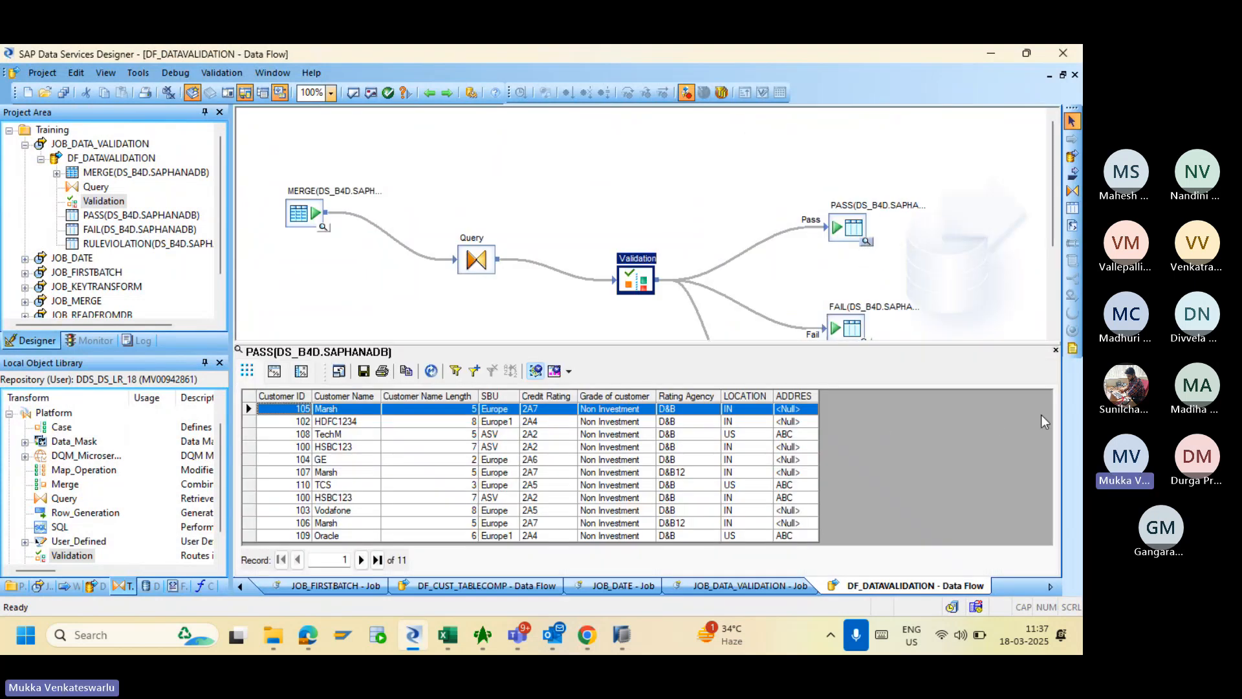
left_click(587, 269)
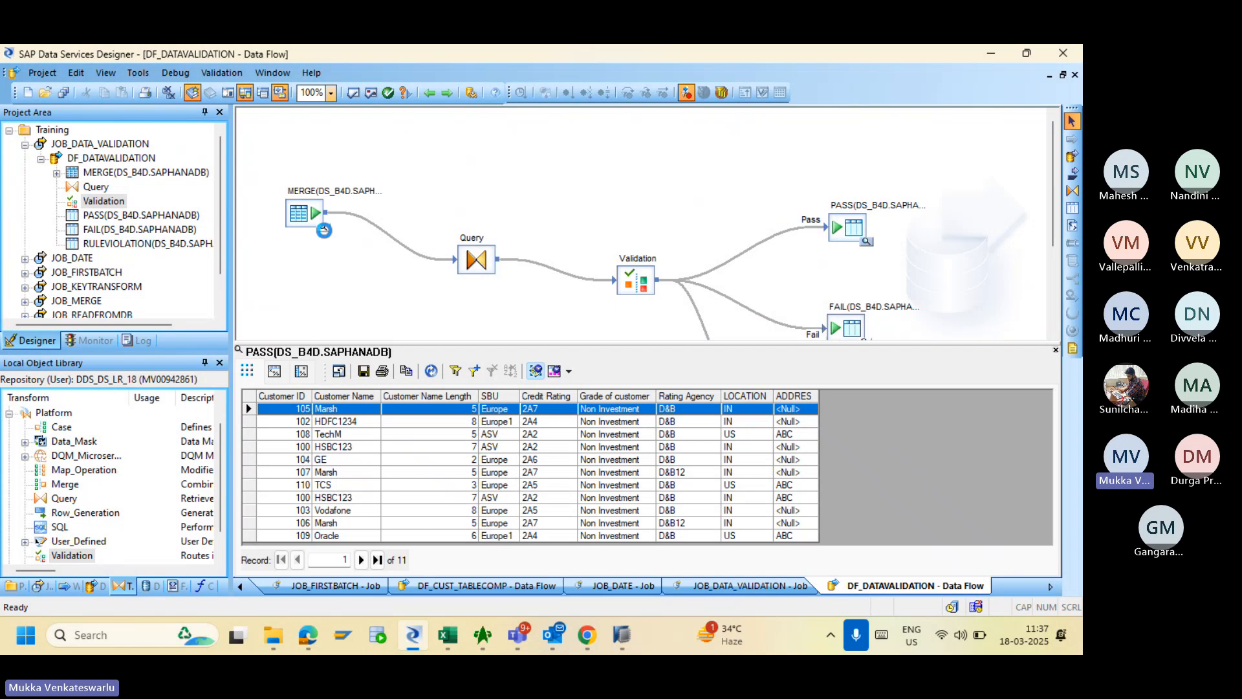
left_click(323, 227)
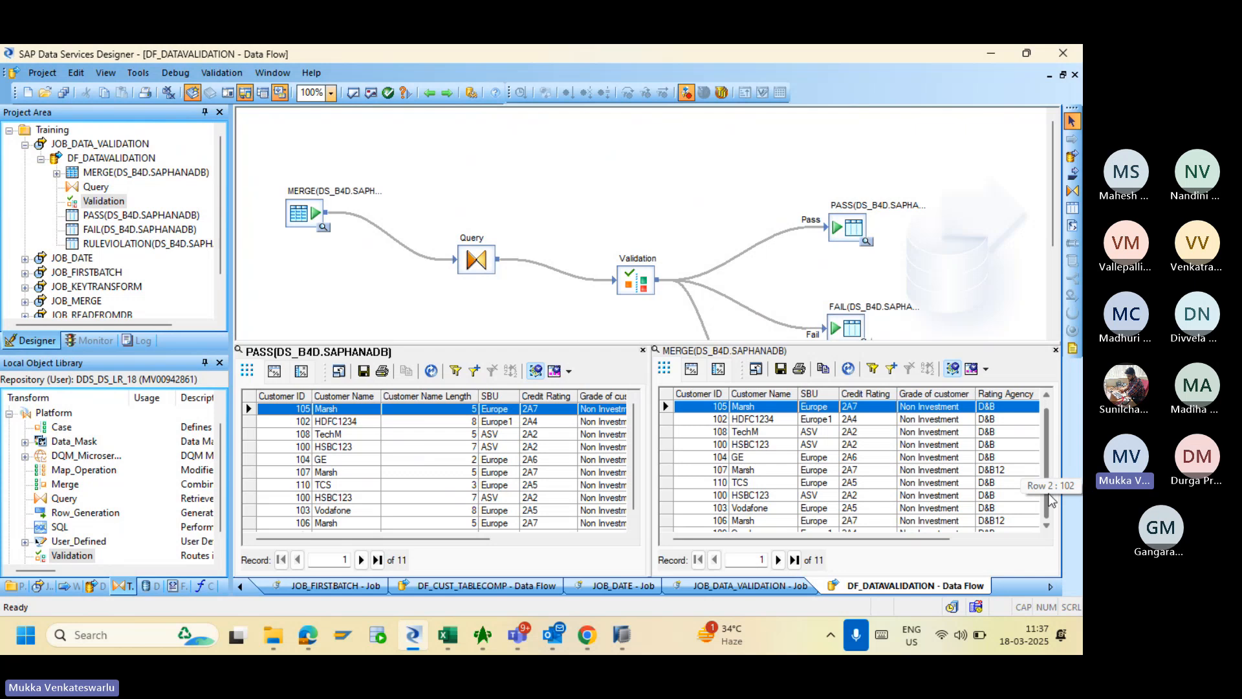
scroll(1052, 498, "down", 1)
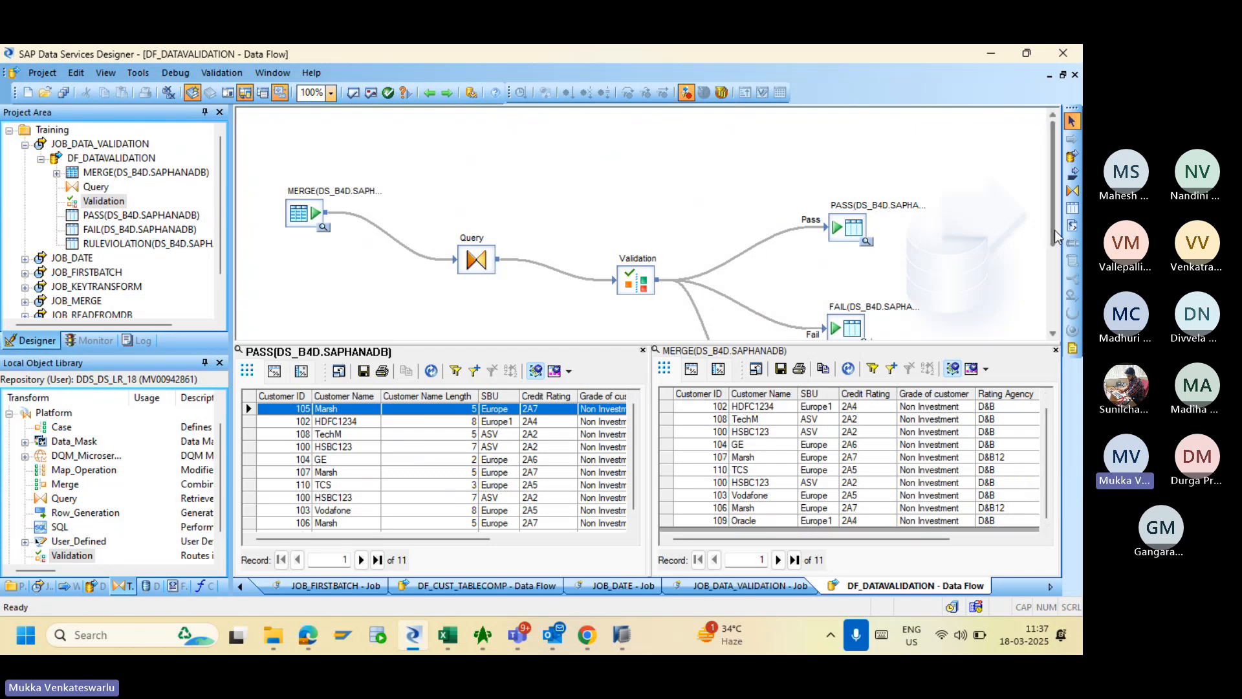
left_click_drag(1056, 236, 1057, 264)
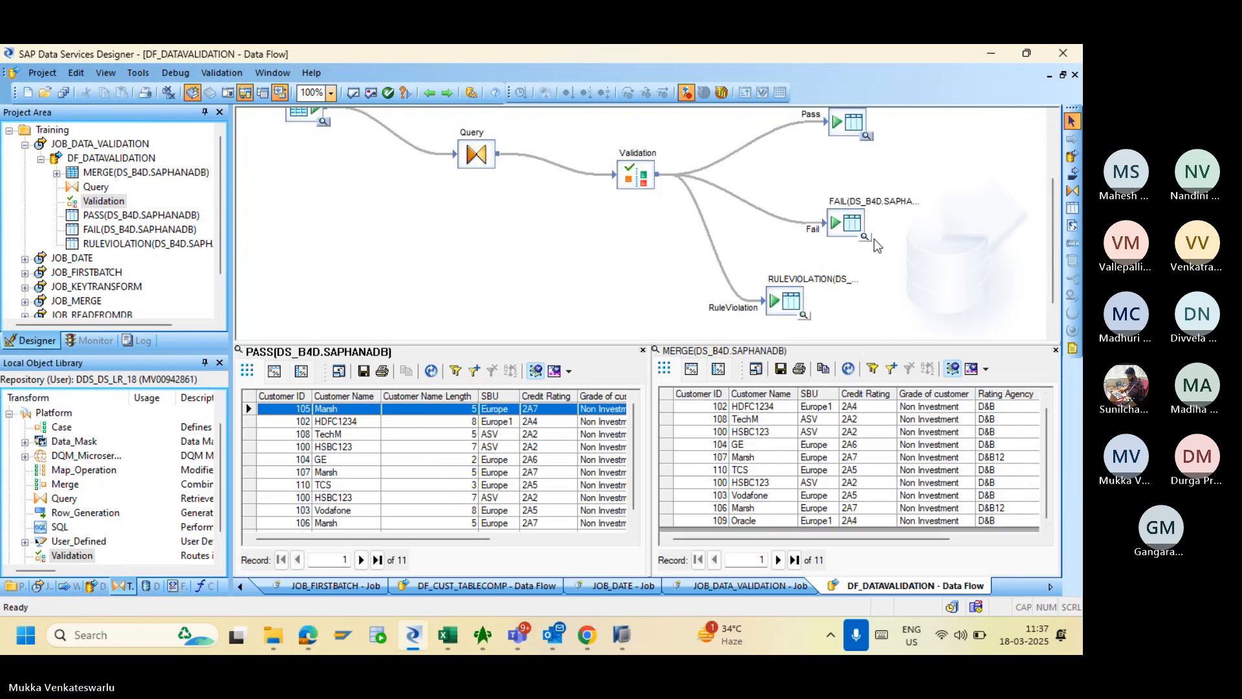
mouse_move(872, 240)
left_click(888, 263)
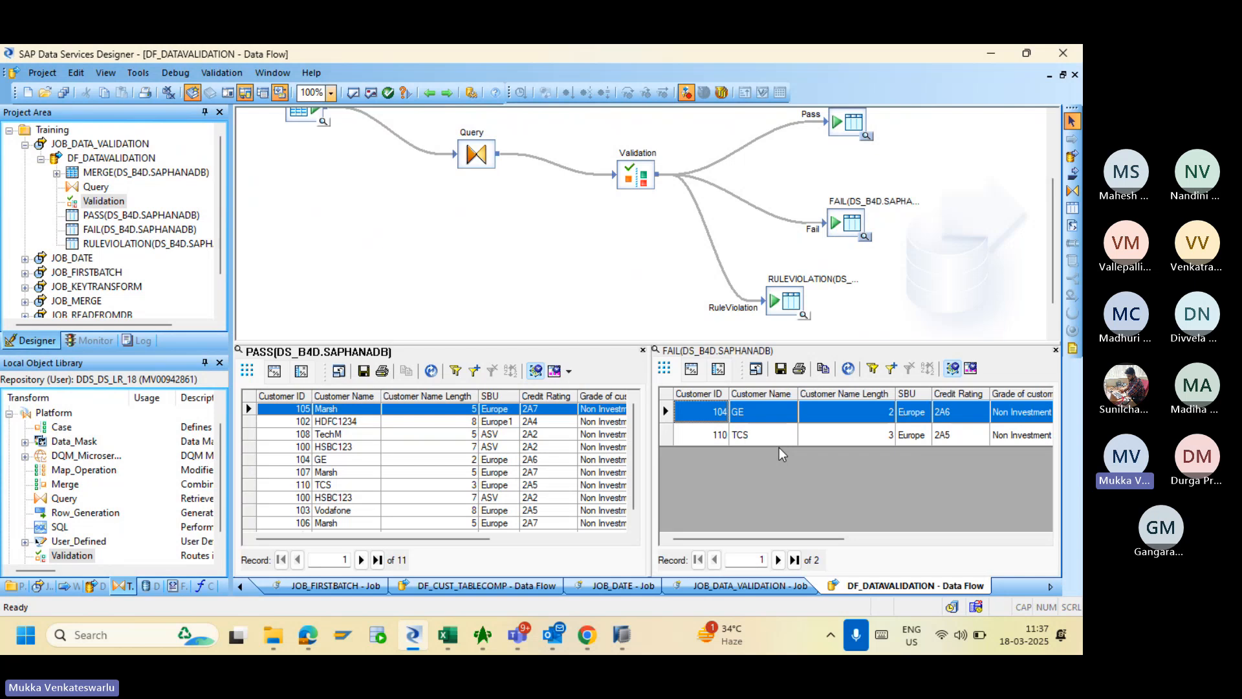
- Check that the Customer Name Length Check rule still sends failures to both outputs, then cancel
double_click(639, 181)
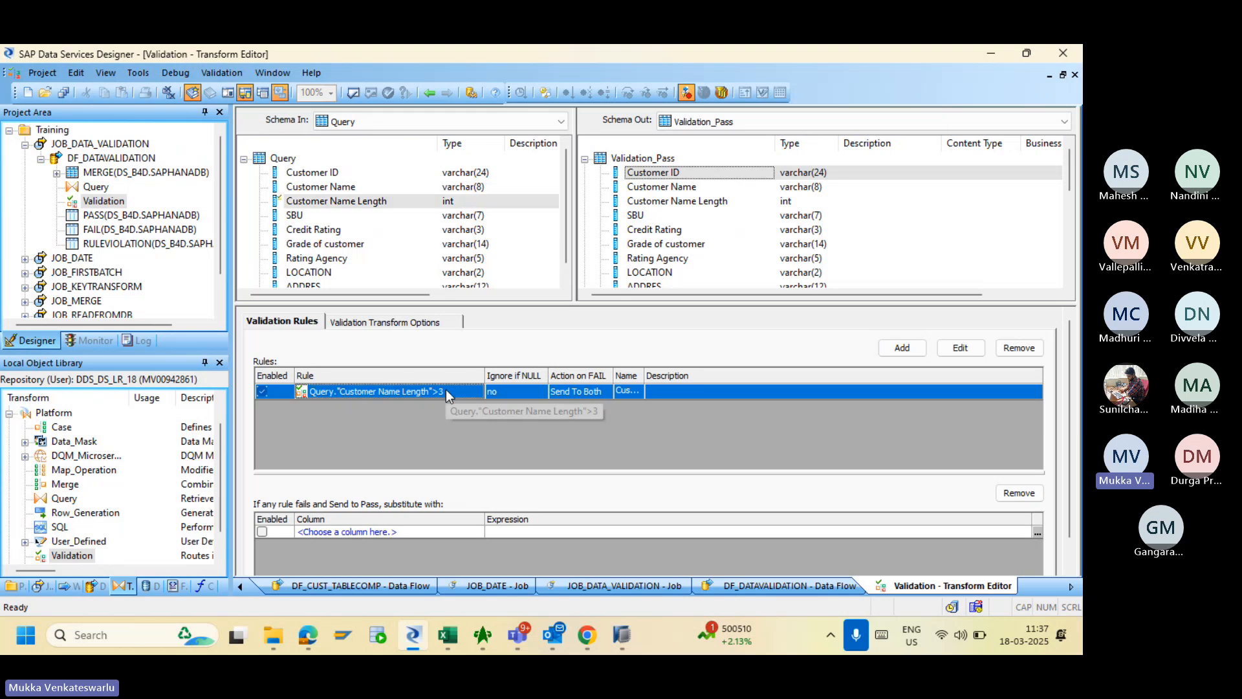
double_click(445, 390)
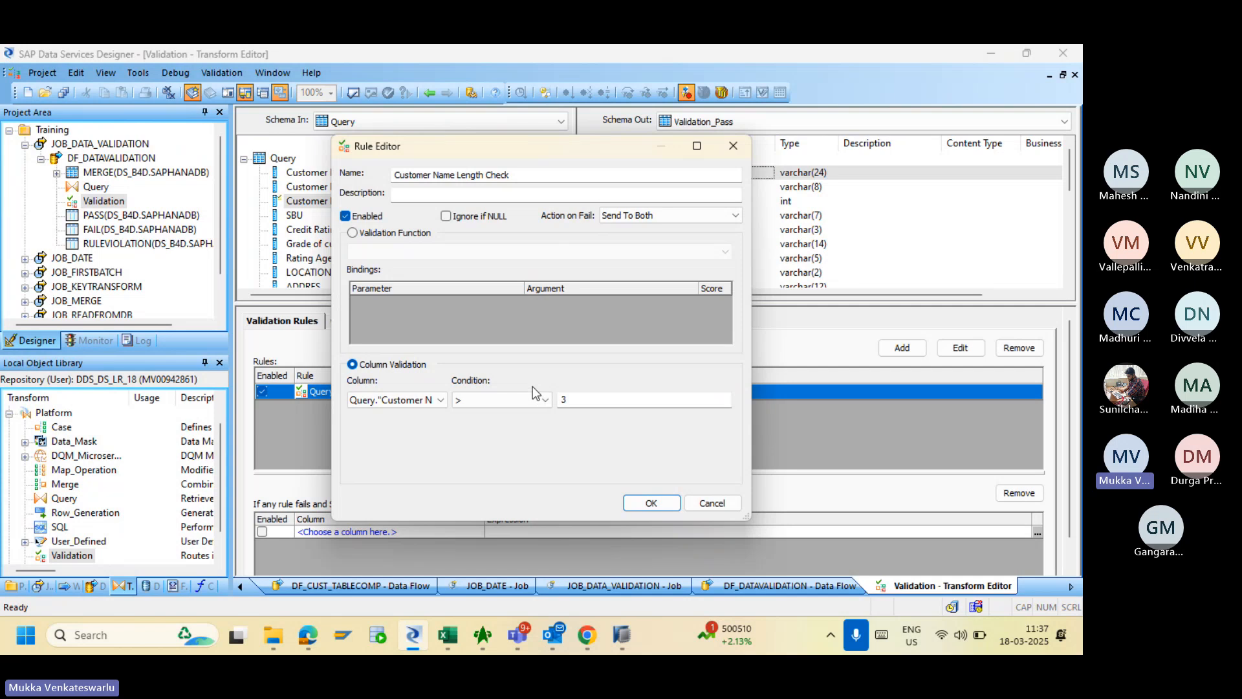
left_click(642, 215)
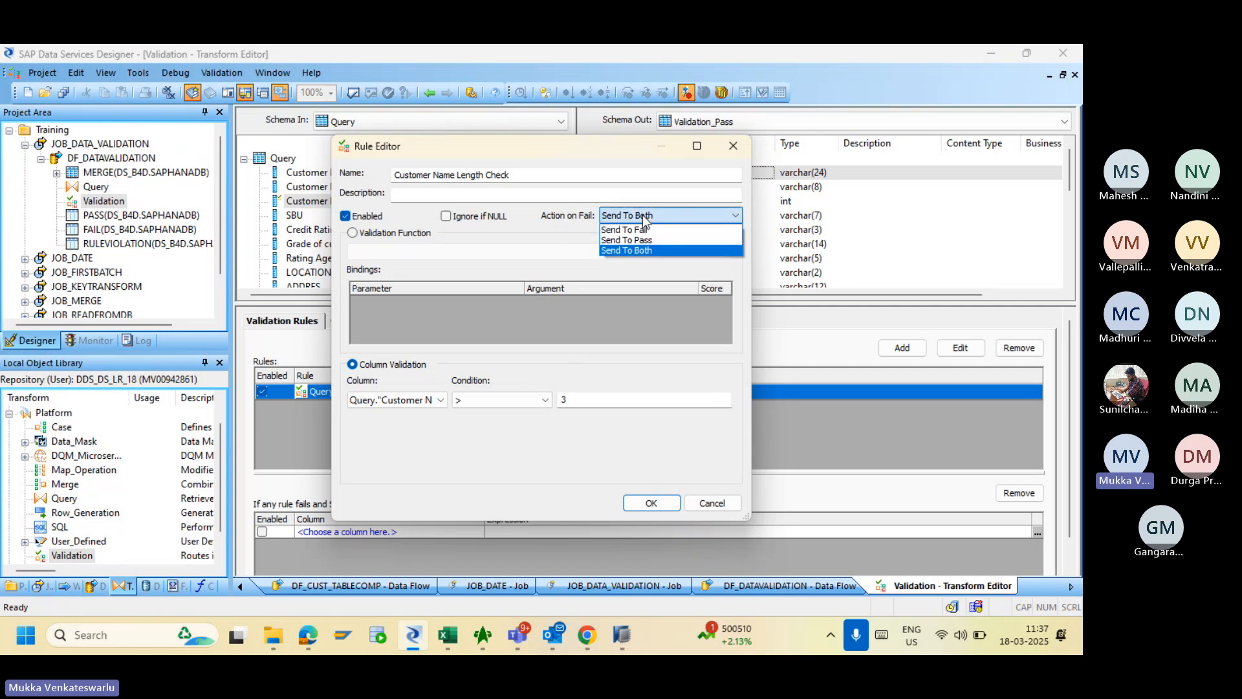
left_click(643, 251)
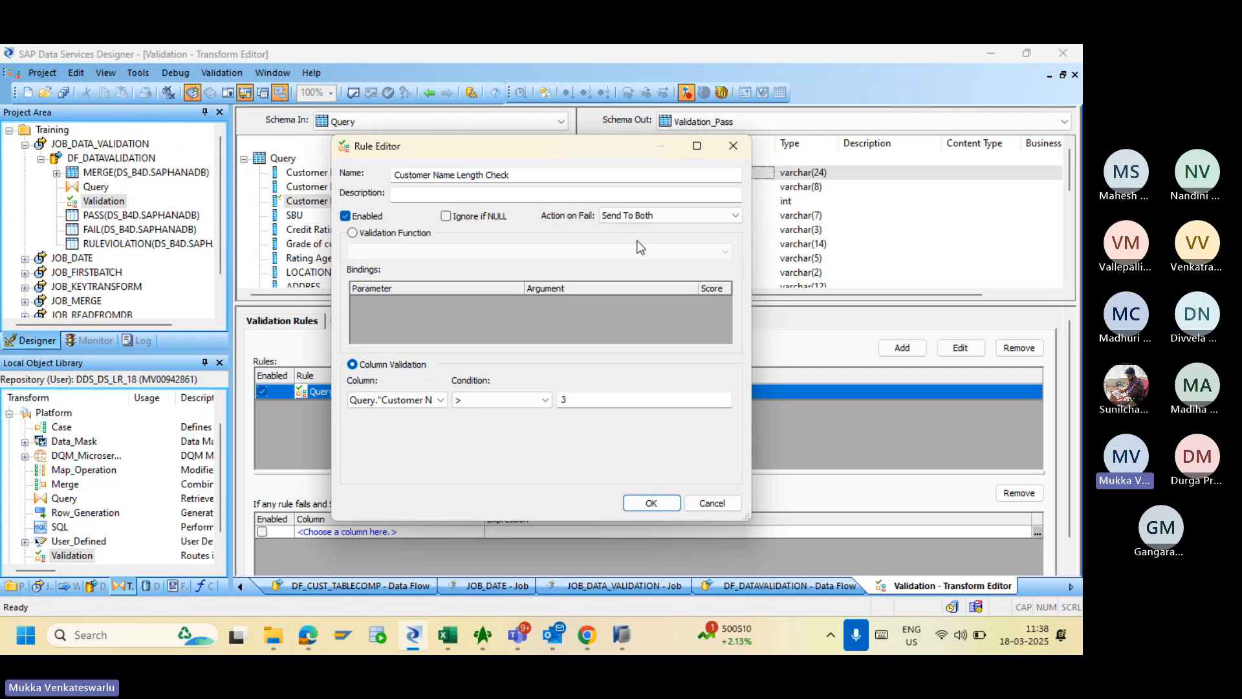
left_click(708, 499)
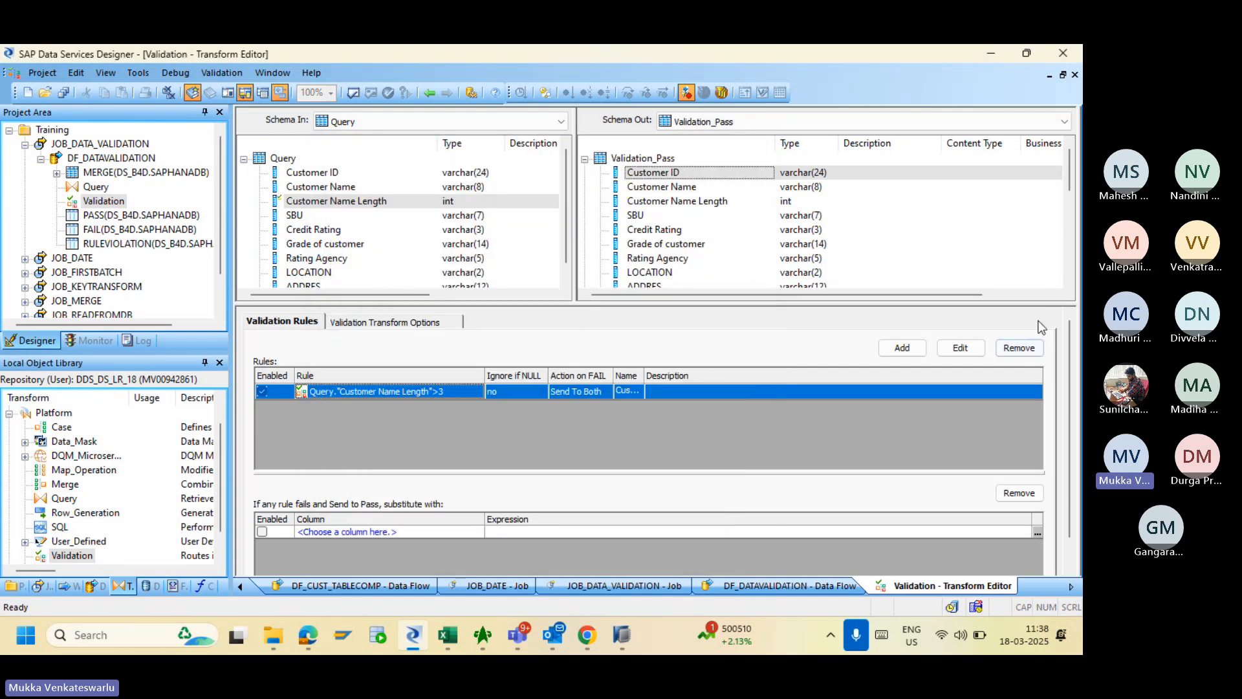
- Scroll the FAIL grid to DI_ERRORCOLUMNS, then close the FAIL view, leaving PASS's 11 rows
left_click(429, 94)
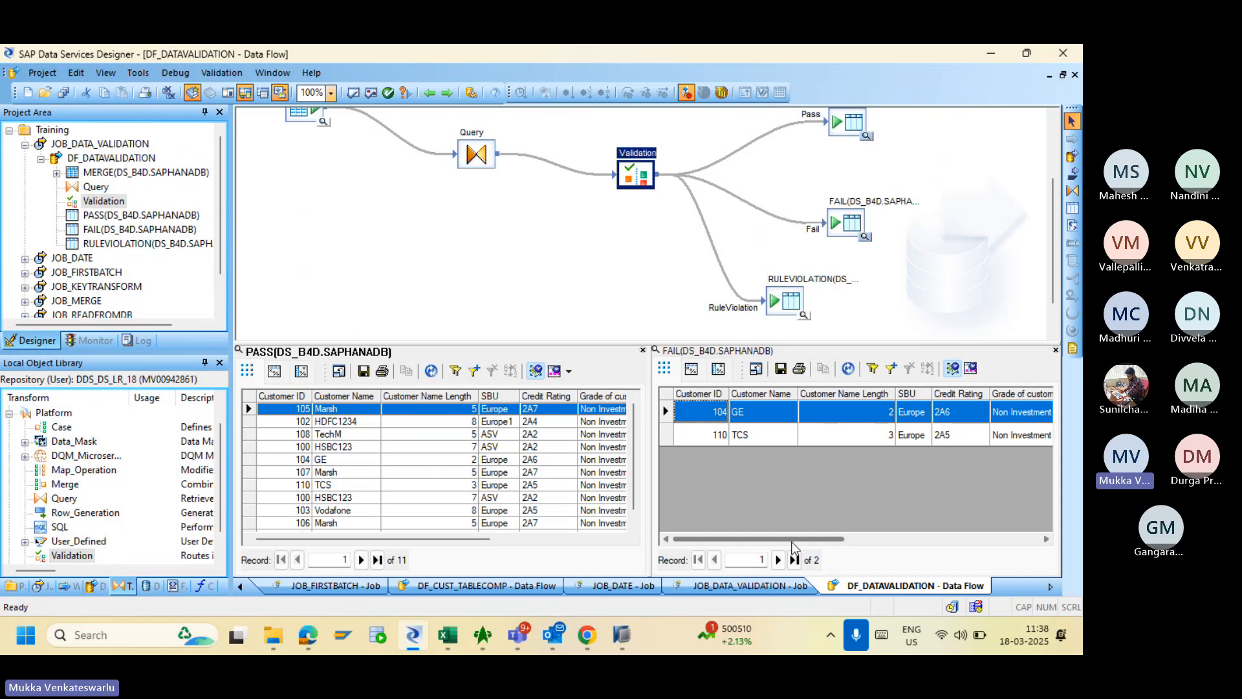
left_click_drag(791, 541, 987, 526)
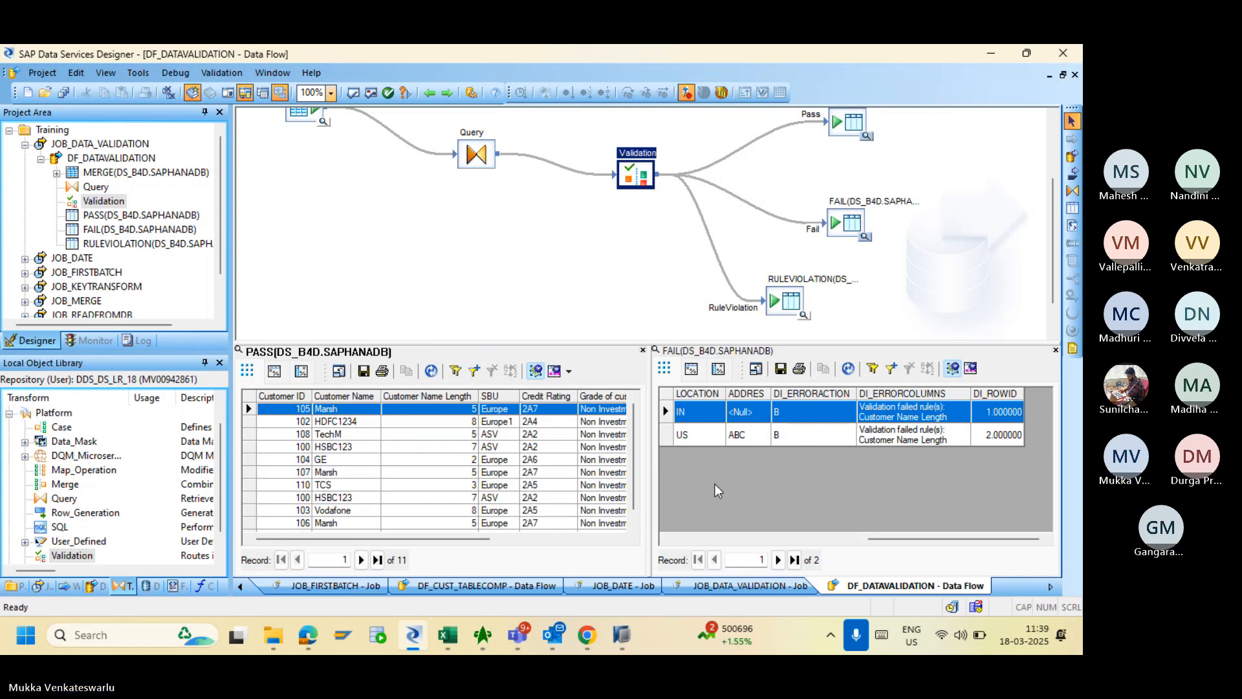
left_click_drag(457, 538, 593, 533)
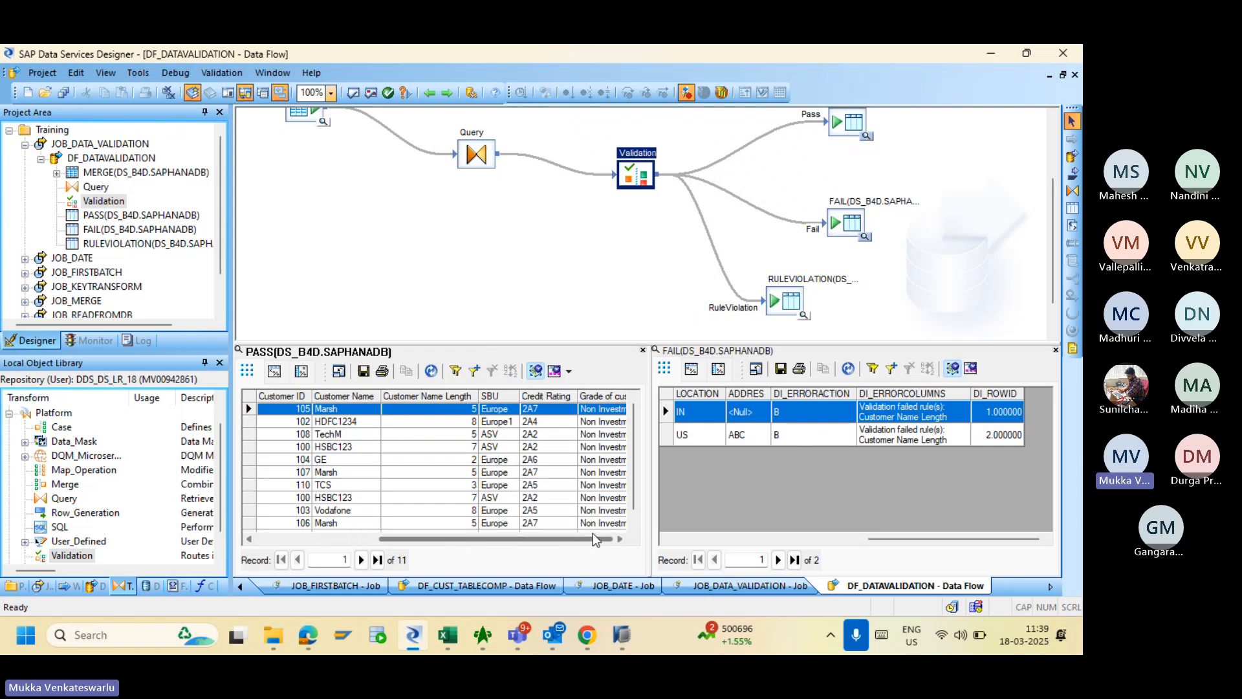
left_click(1055, 350)
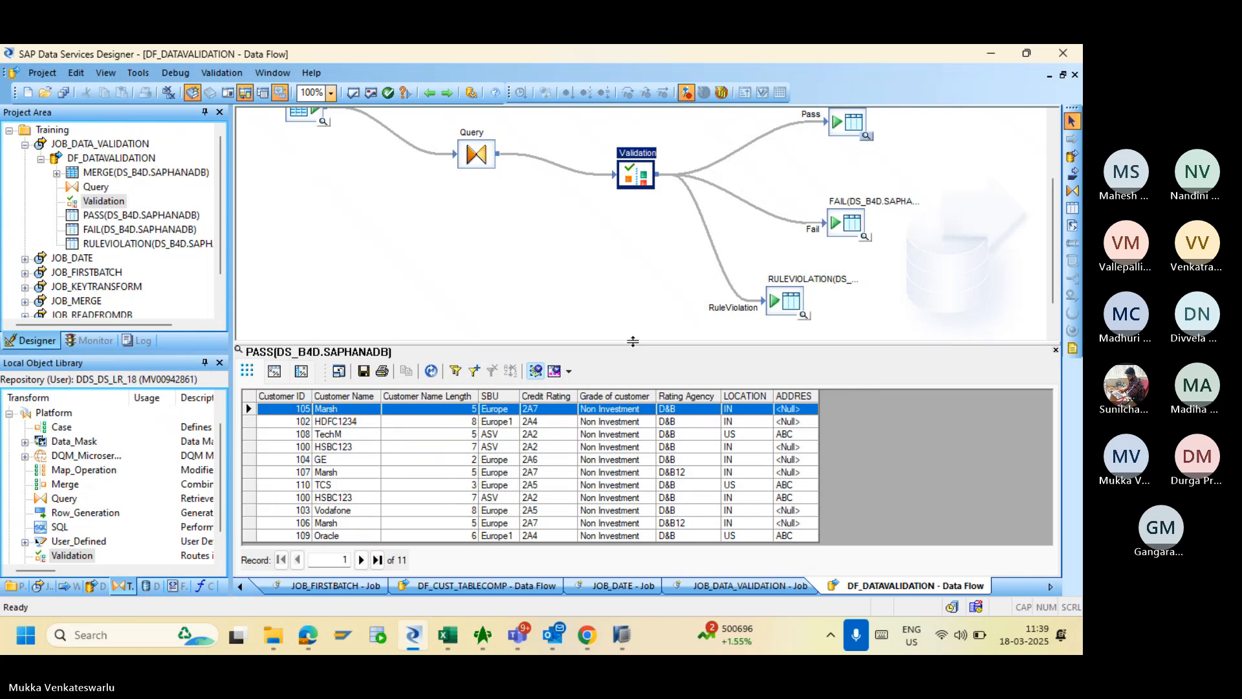
- Enlarge the data viewer, briefly recheck the FAIL rows, then close that view
left_click_drag(633, 340, 615, 266)
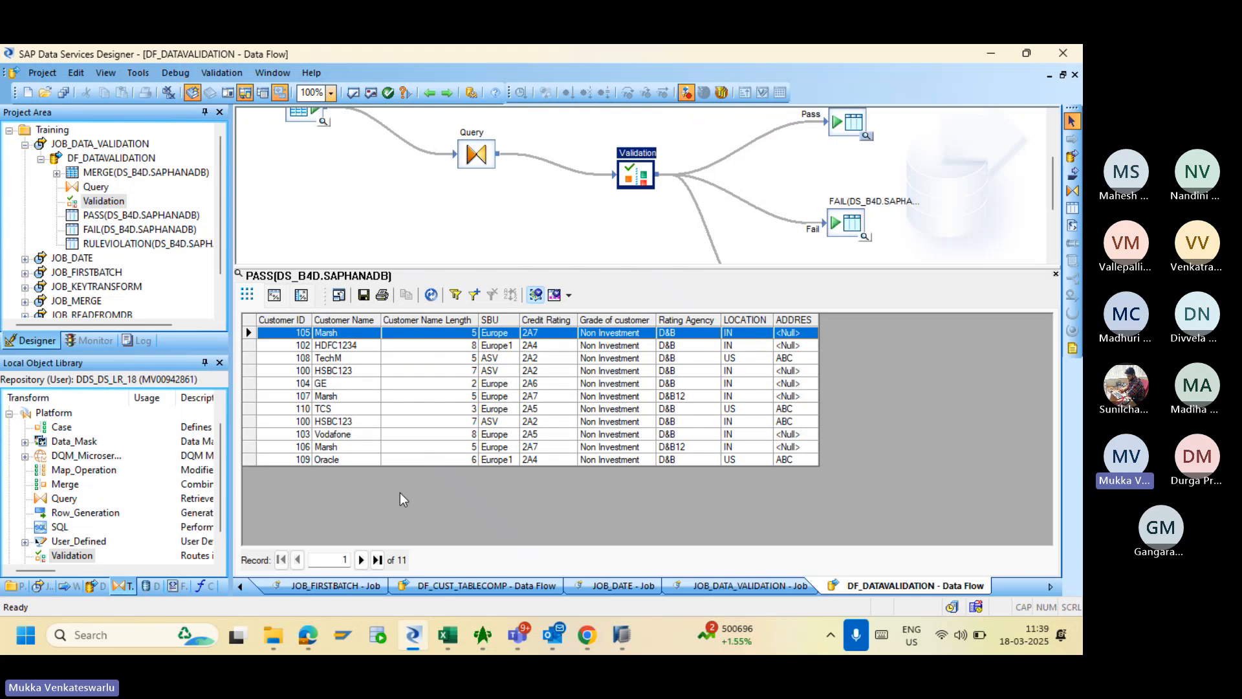
left_click(865, 237)
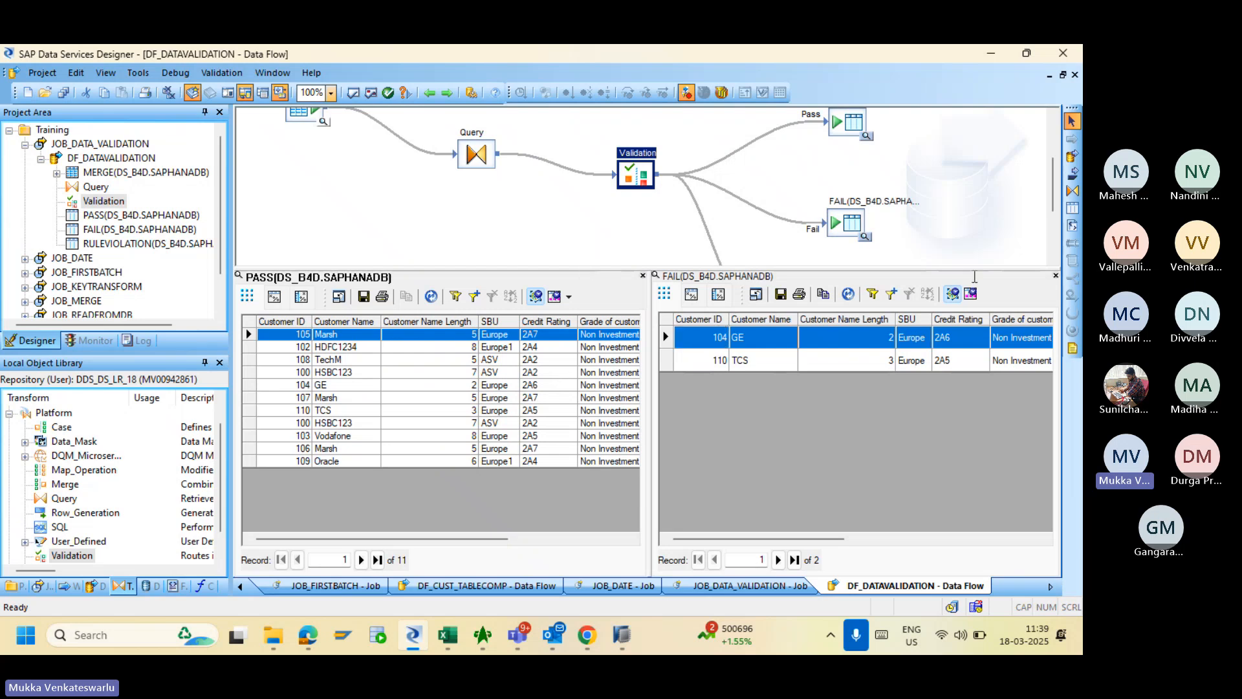
left_click(1055, 276)
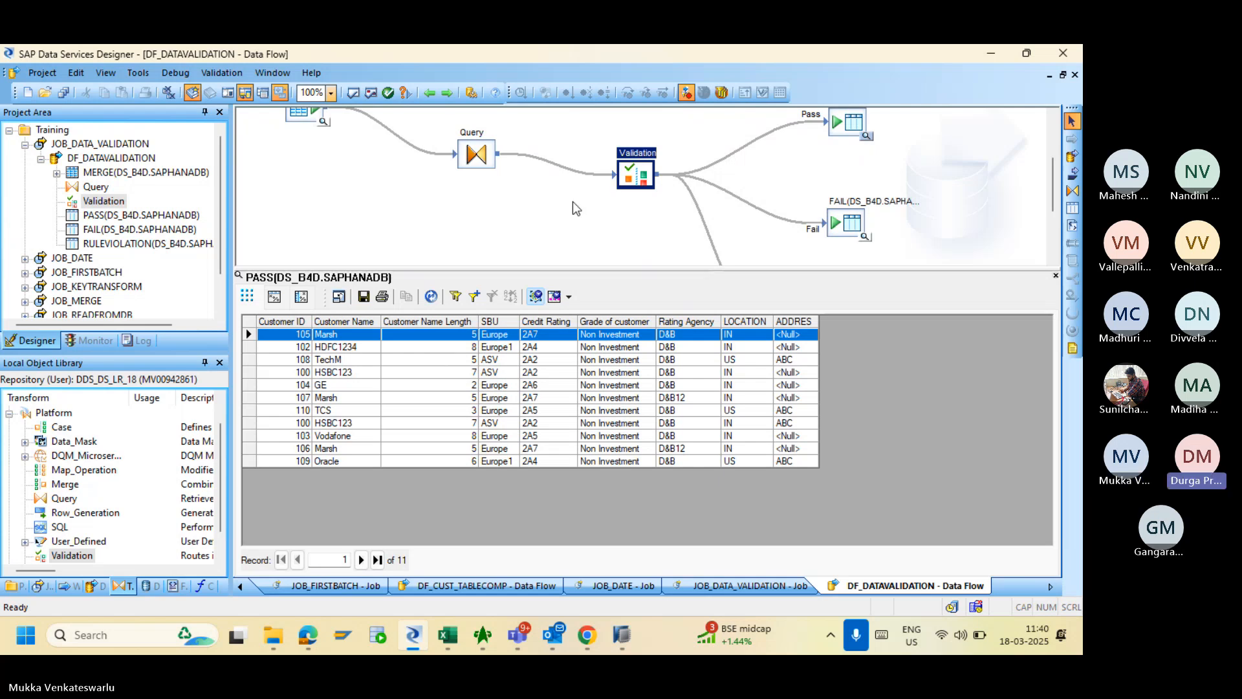
- Enable a Pass substitution replacing Query."Customer Name Length" with the expression INVALID
double_click(632, 172)
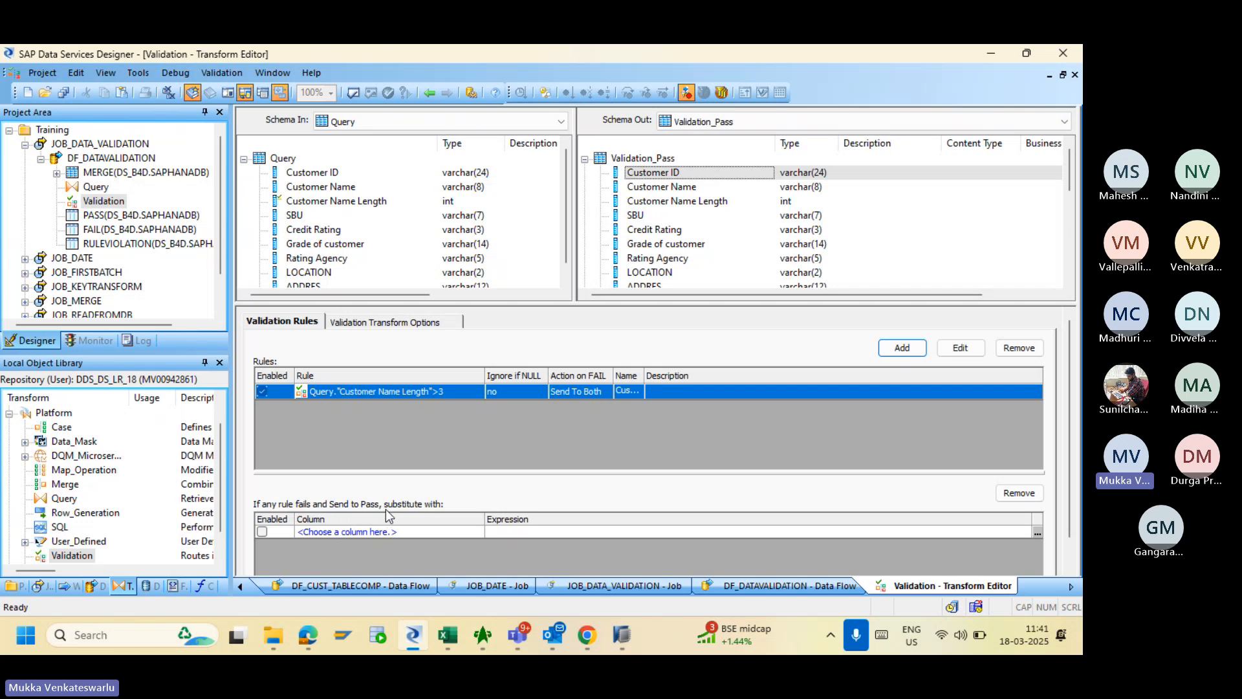
left_click(262, 531)
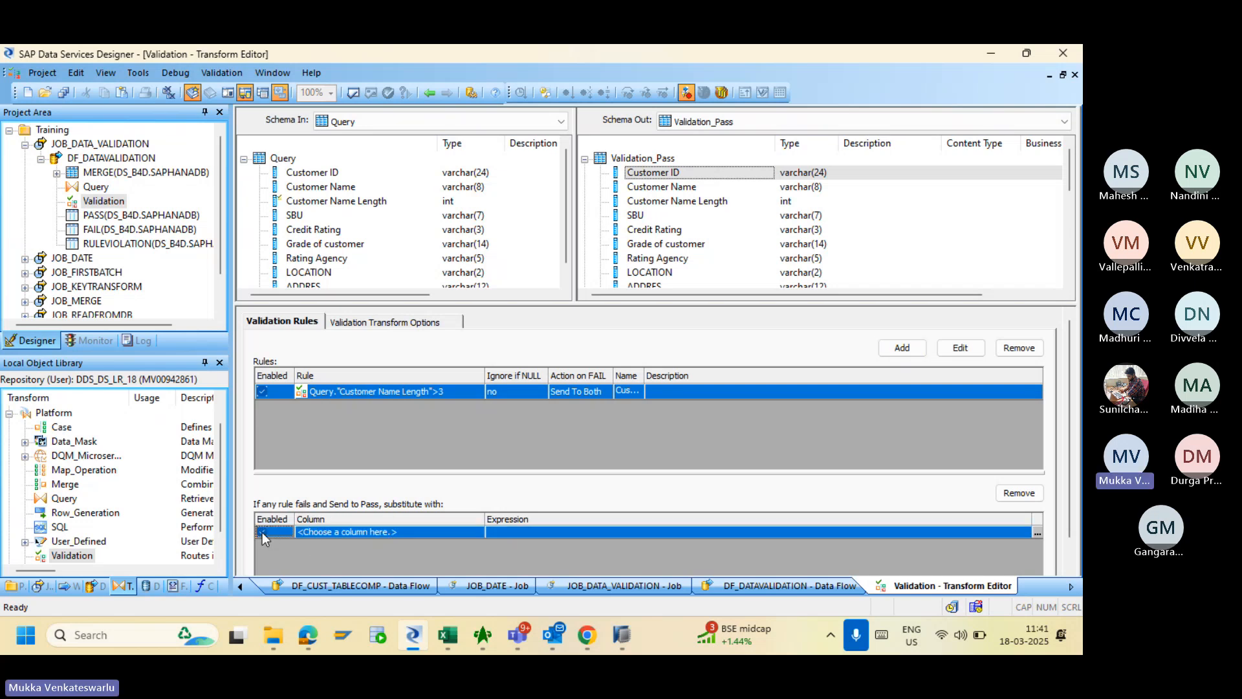
left_click(315, 534)
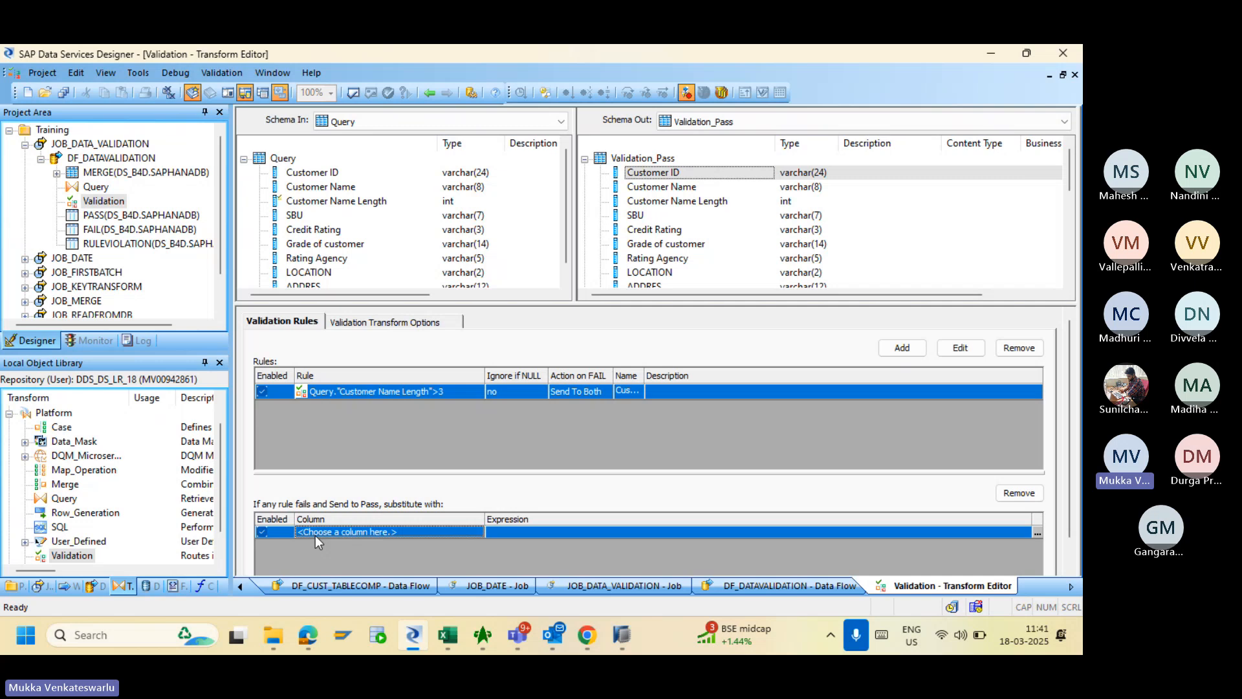
left_click(462, 532)
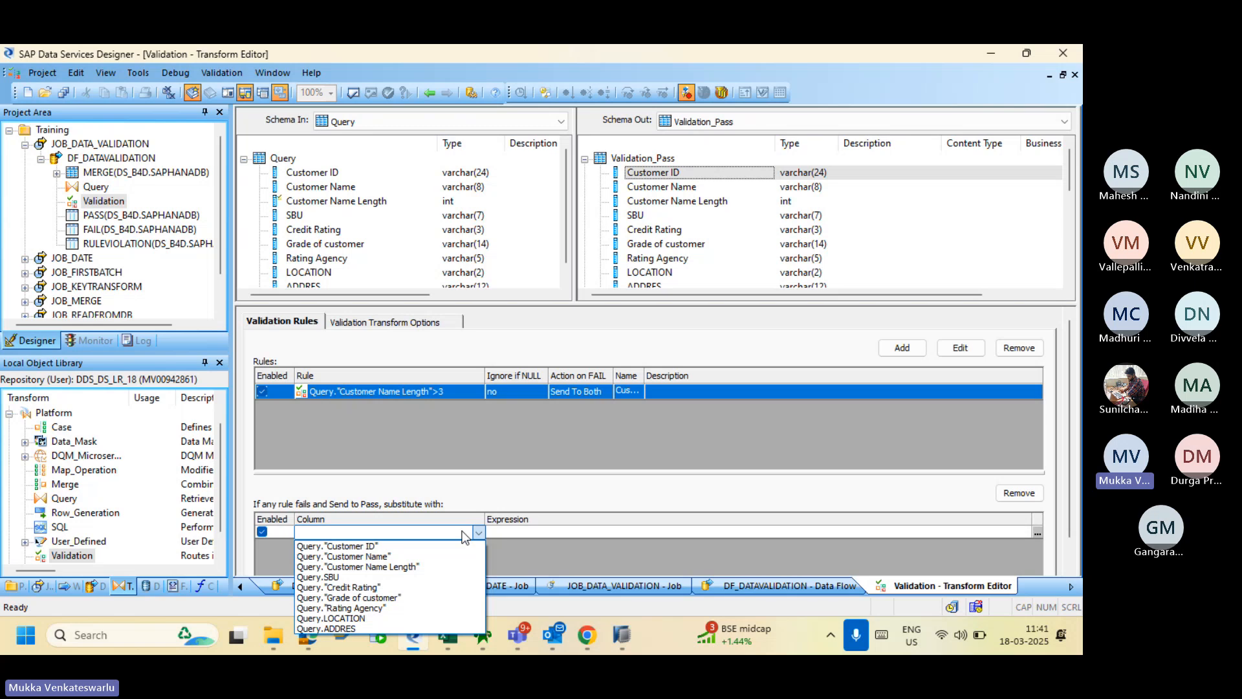
left_click(410, 566)
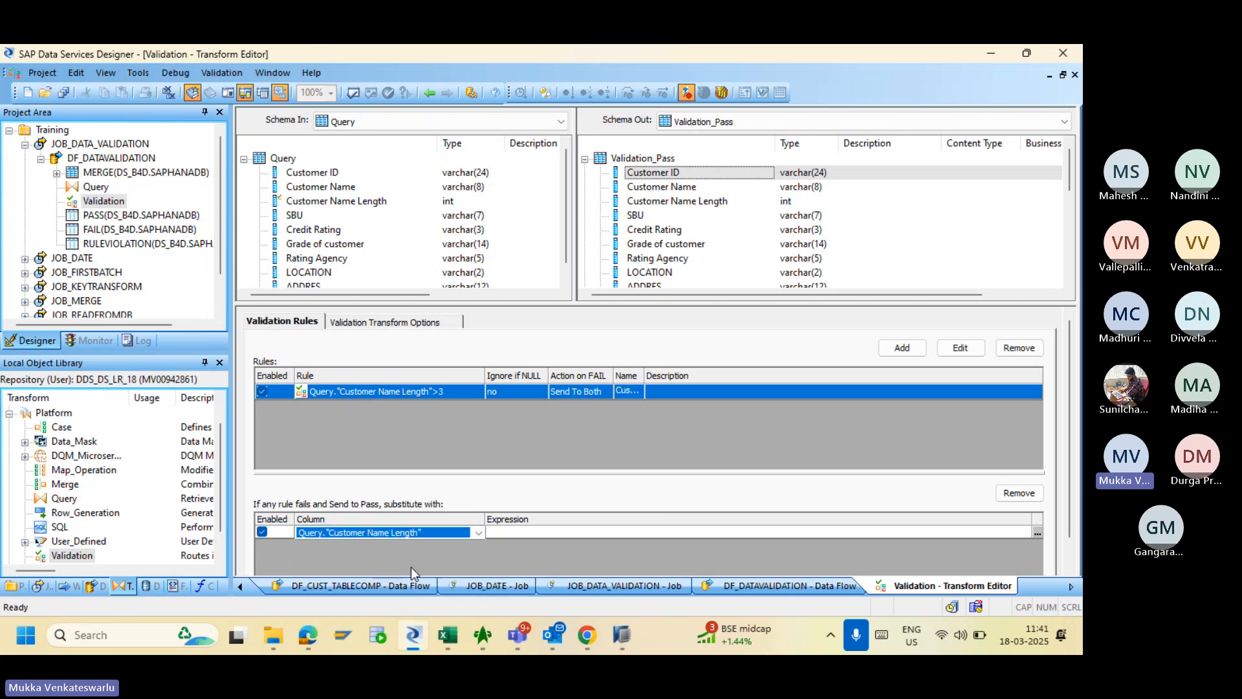
left_click(519, 531)
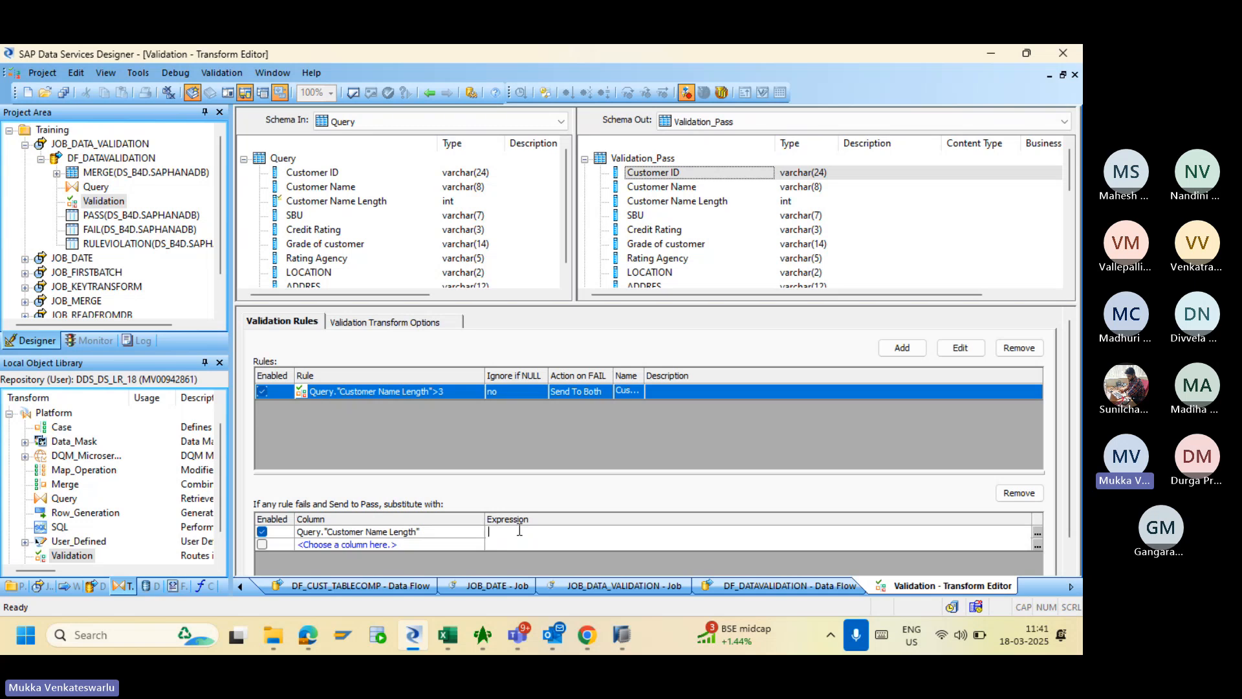
type("INVALID")
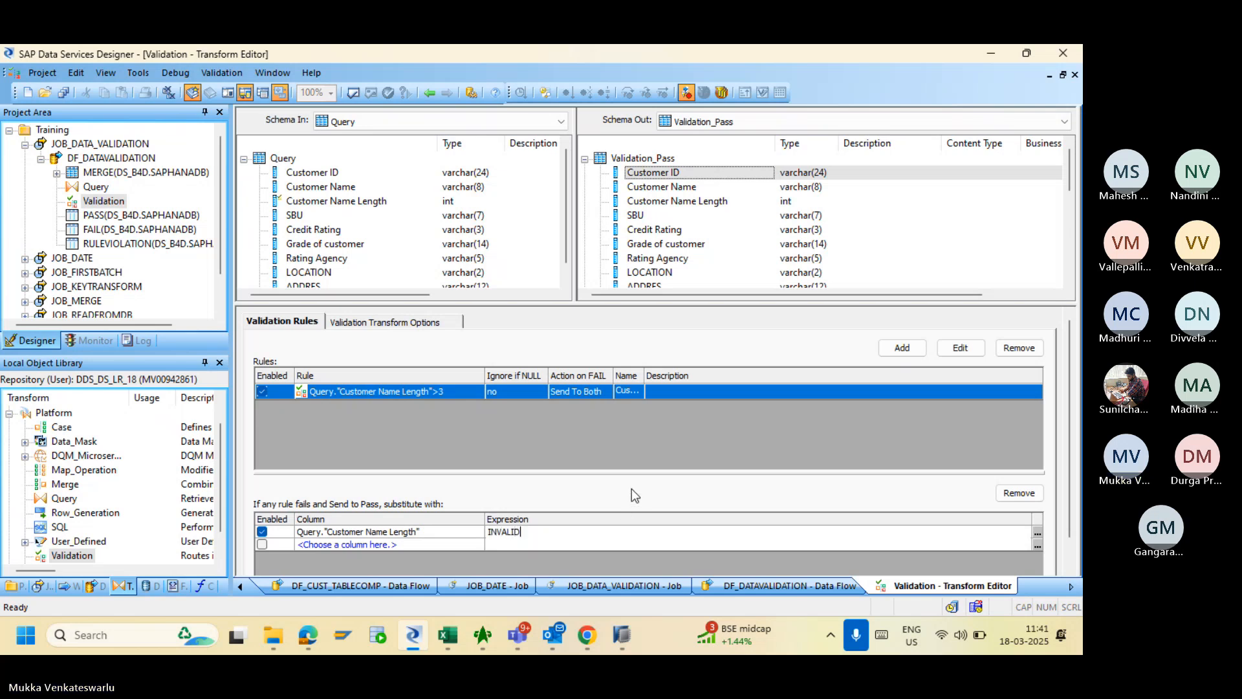
left_click(410, 558)
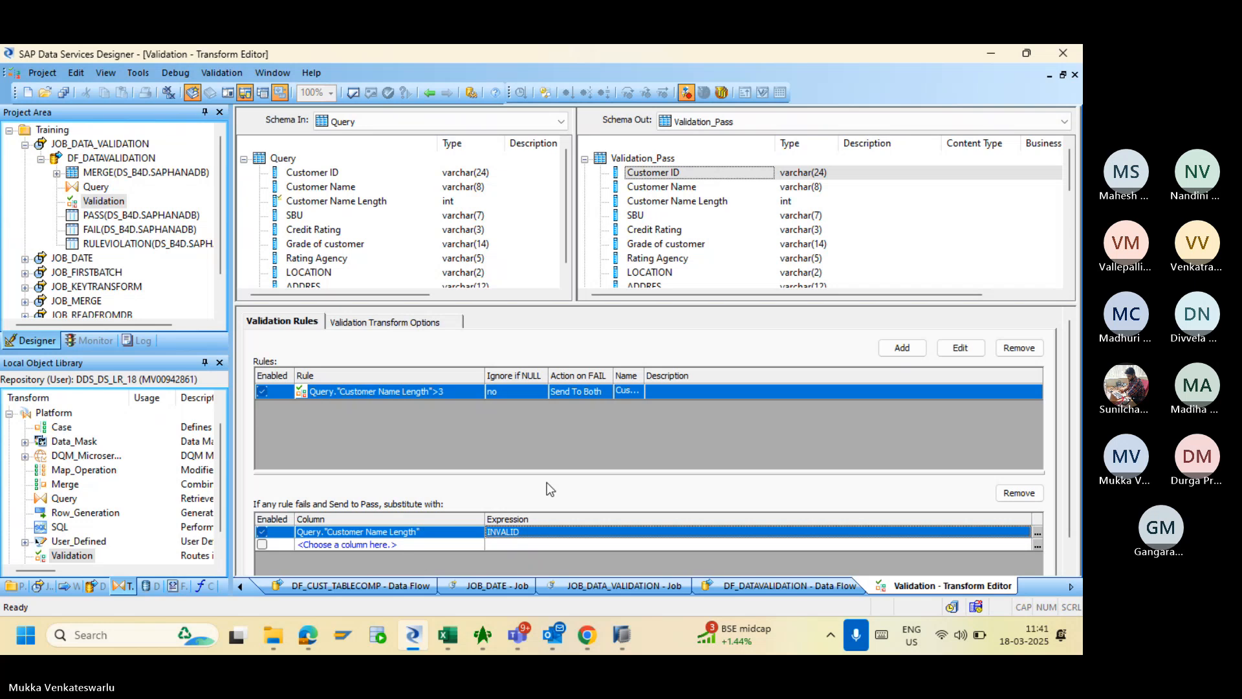
left_click(662, 235)
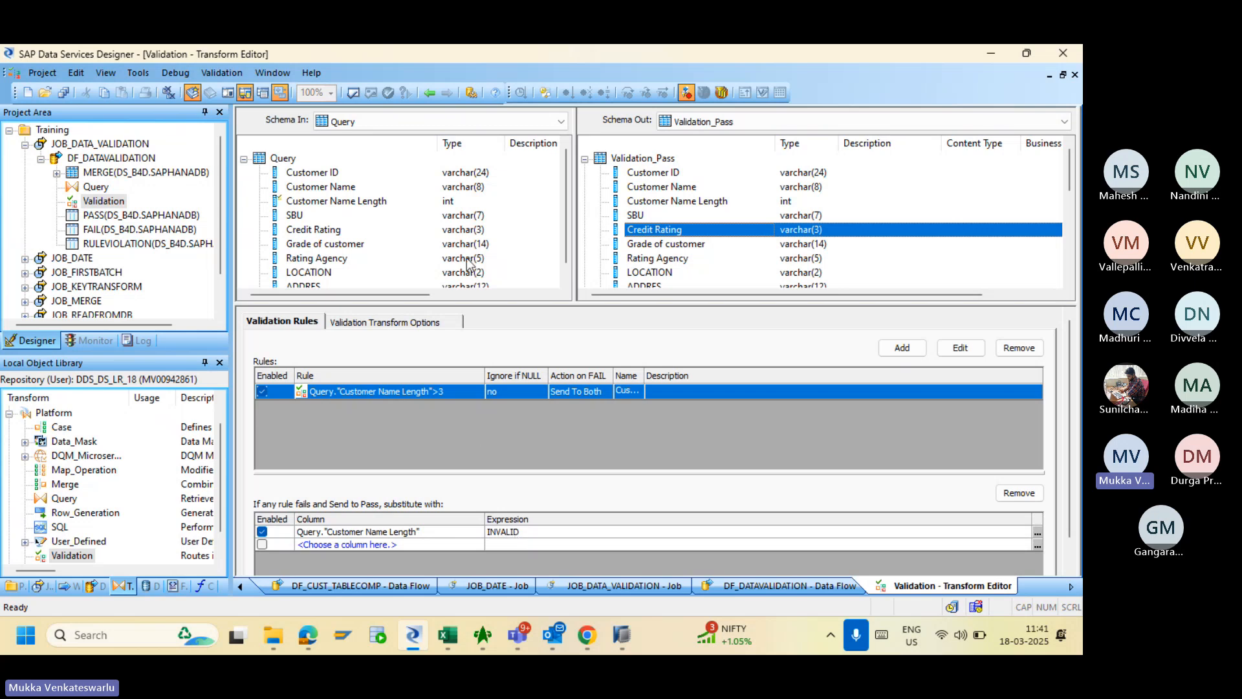
- Validate DF_DATAVALIDATION, read the unrecognized INVALID identifier error, and close the Output window
left_click(429, 92)
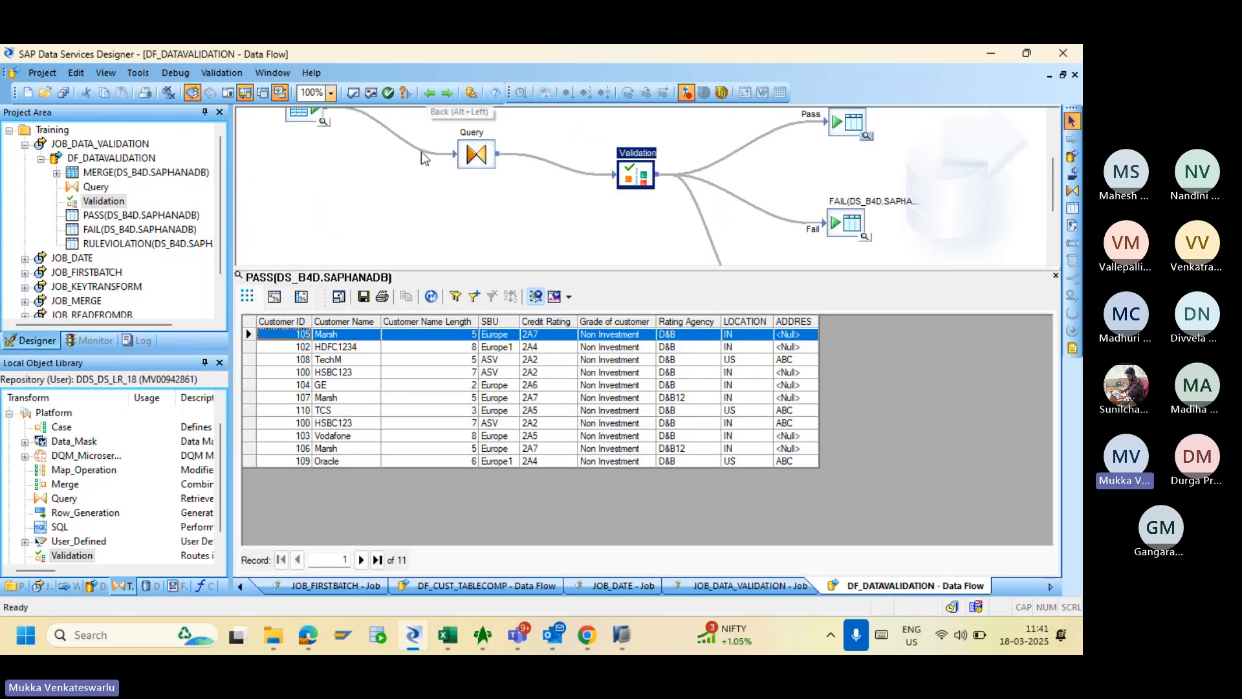
left_click(352, 92)
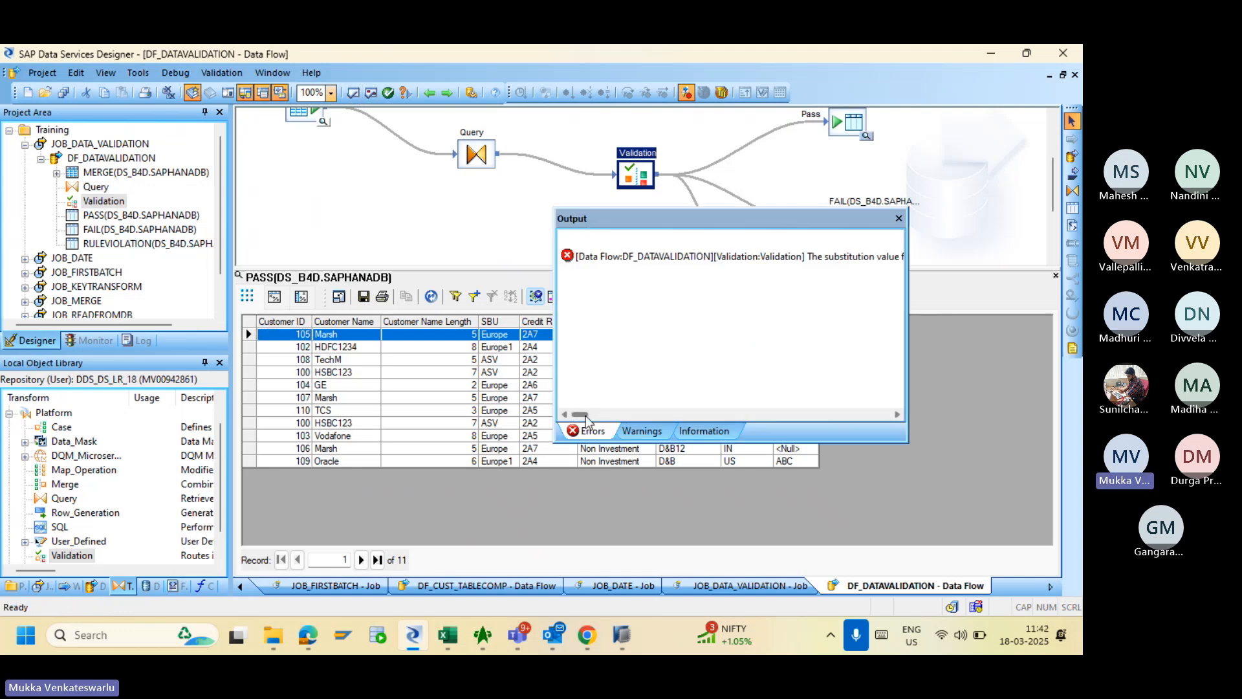
left_click_drag(585, 415, 622, 421)
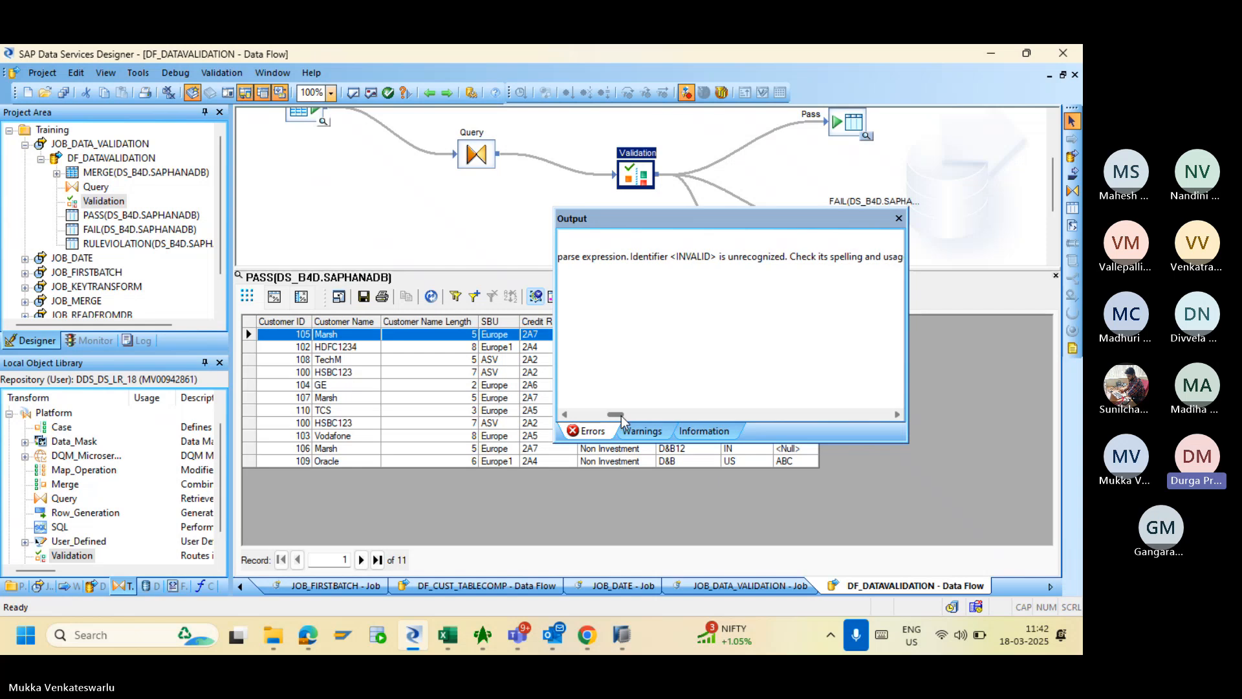
left_click(899, 218)
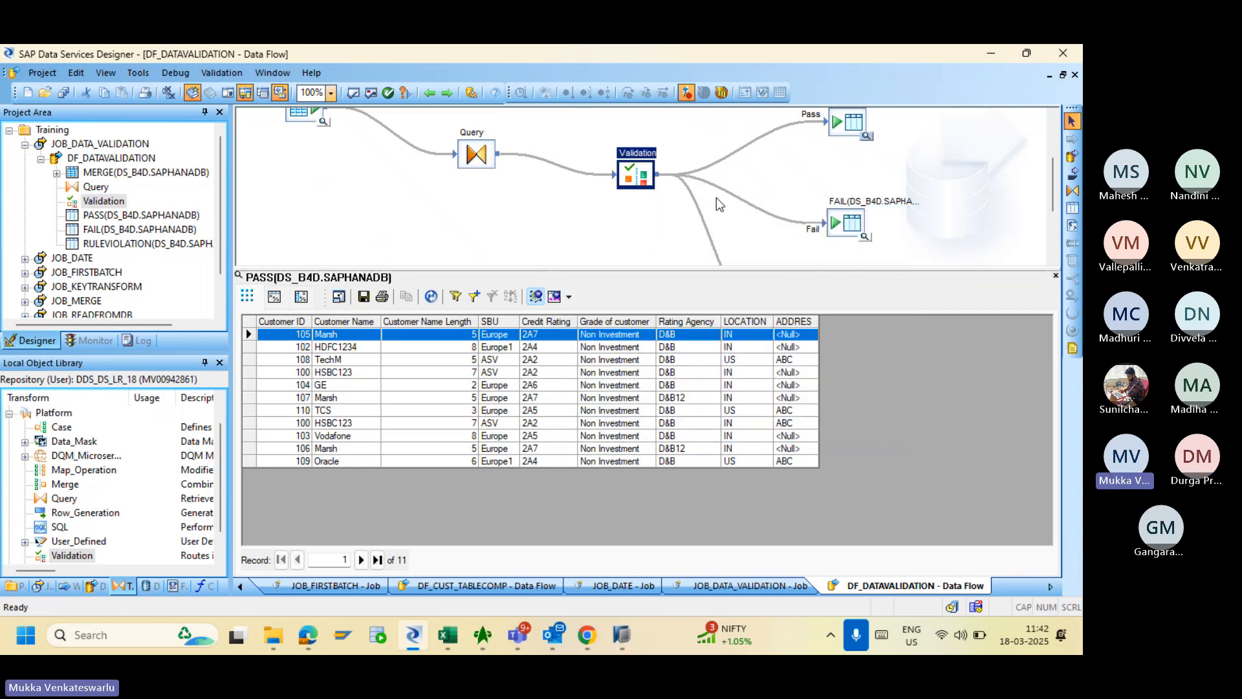
- Wrap the Validation substitution expression in quotes so it reads 'INVALID'
double_click(640, 175)
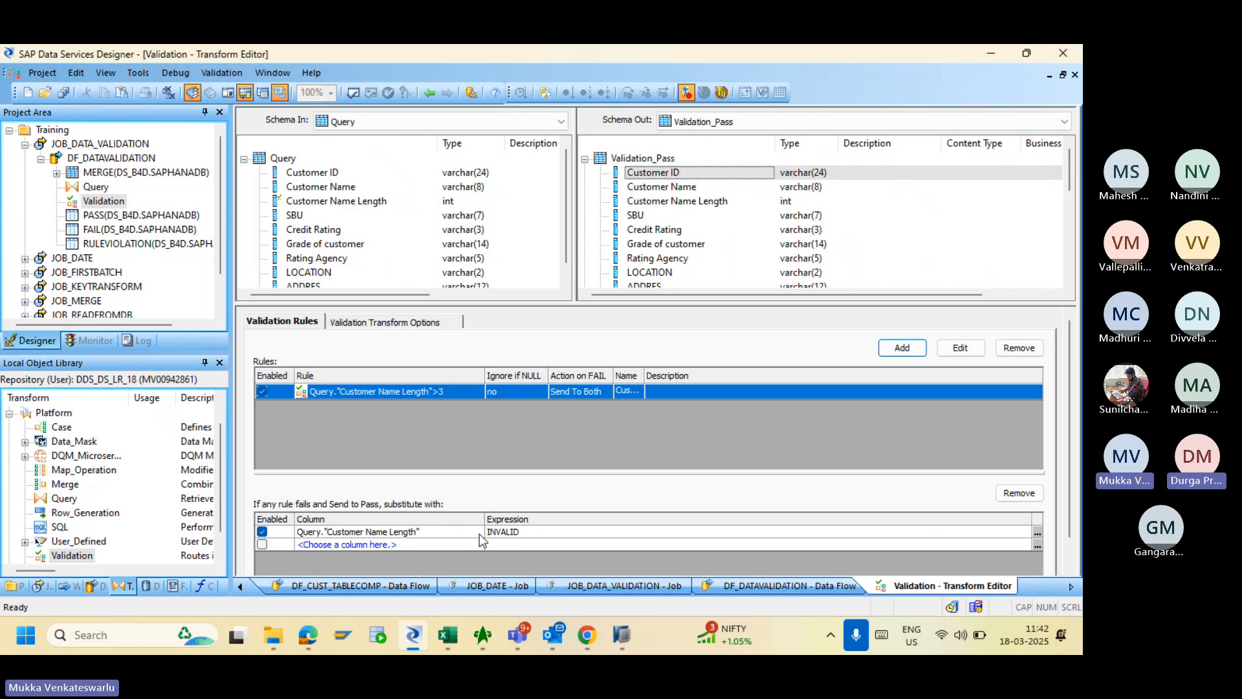
left_click(527, 532)
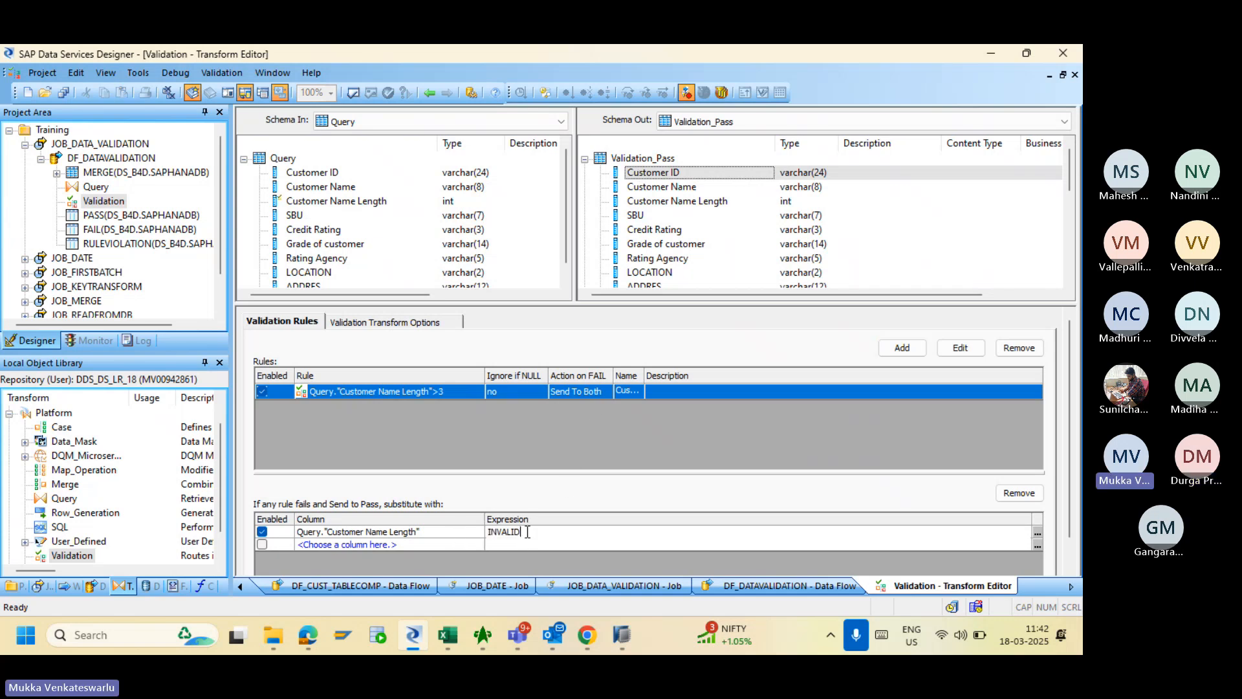
type("'")
key("Home")
type("'")
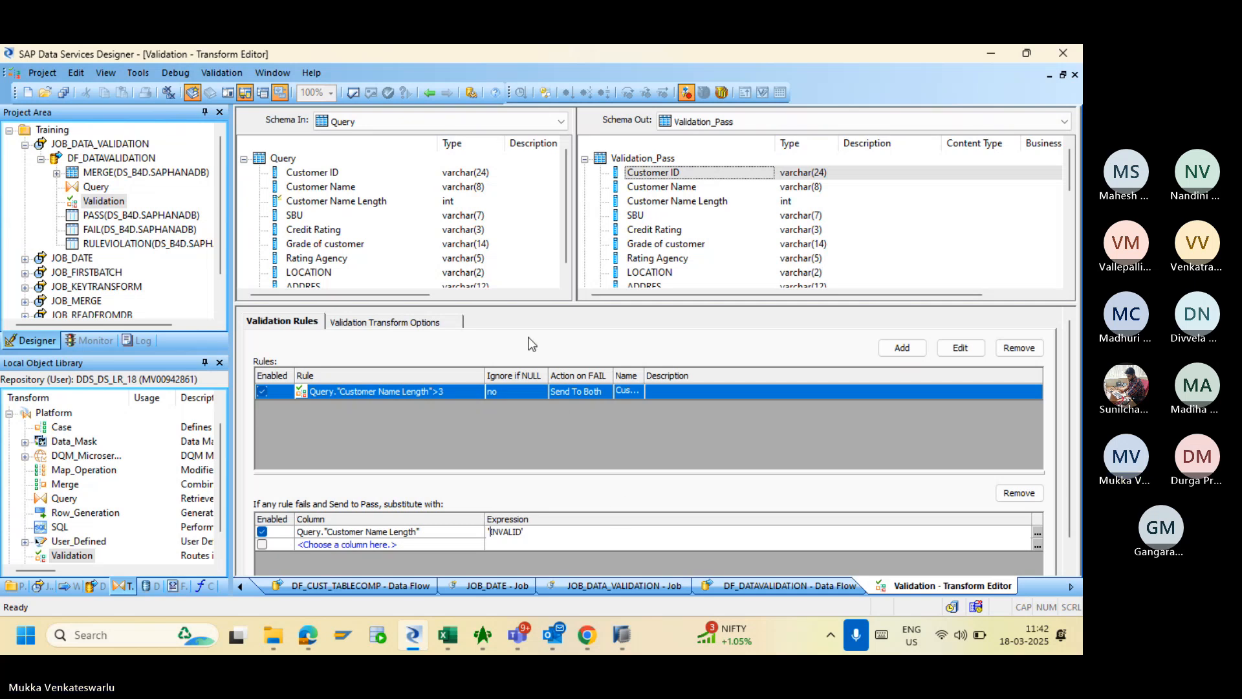
left_click(457, 264)
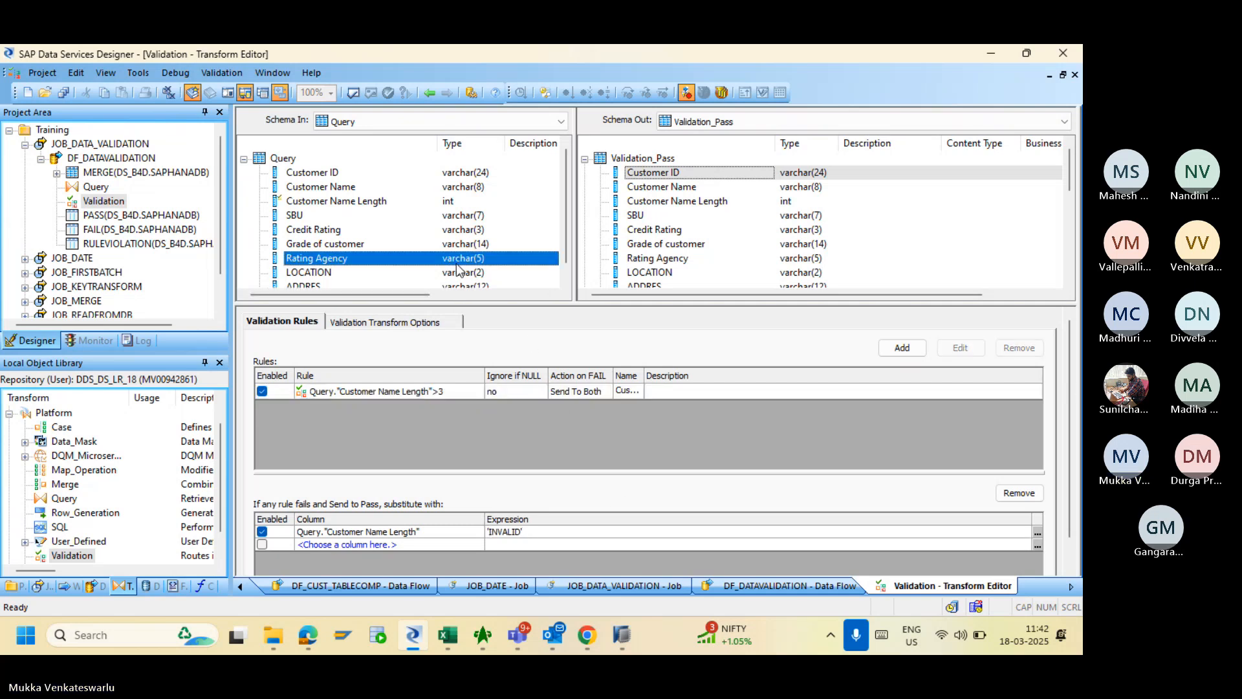
- Revalidate the data flow and dismiss the varchar(7)-to-int conversion warning
left_click(353, 92)
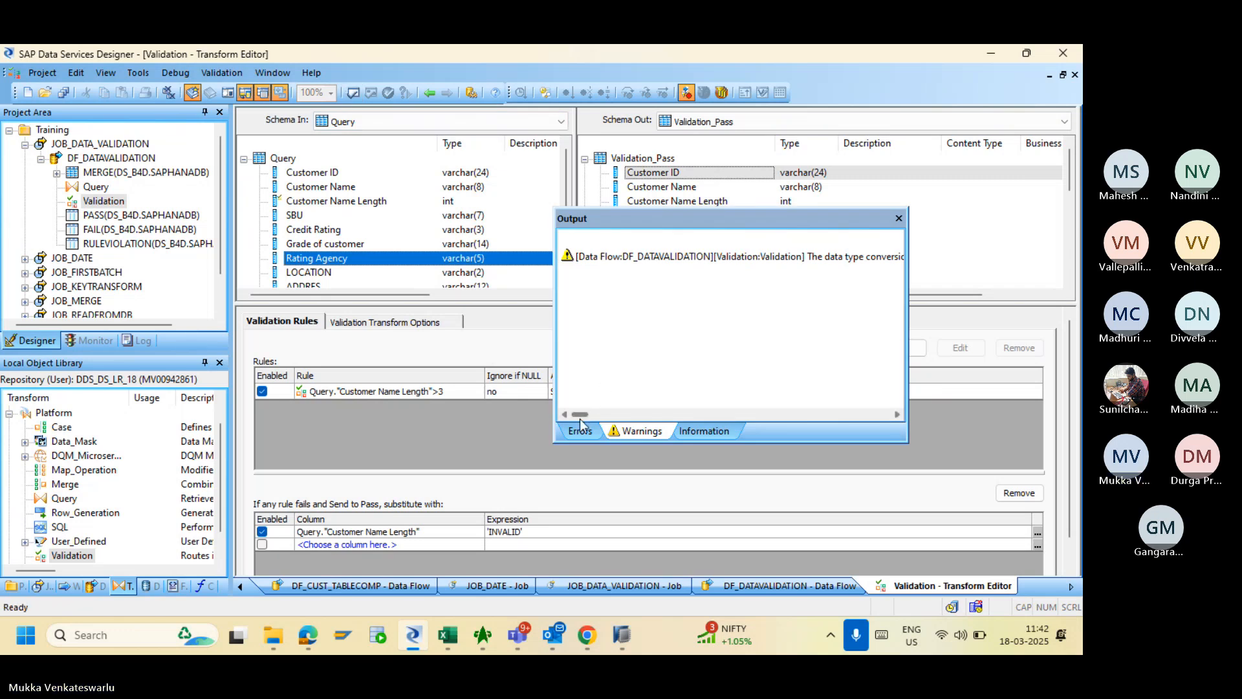
left_click_drag(579, 418, 604, 424)
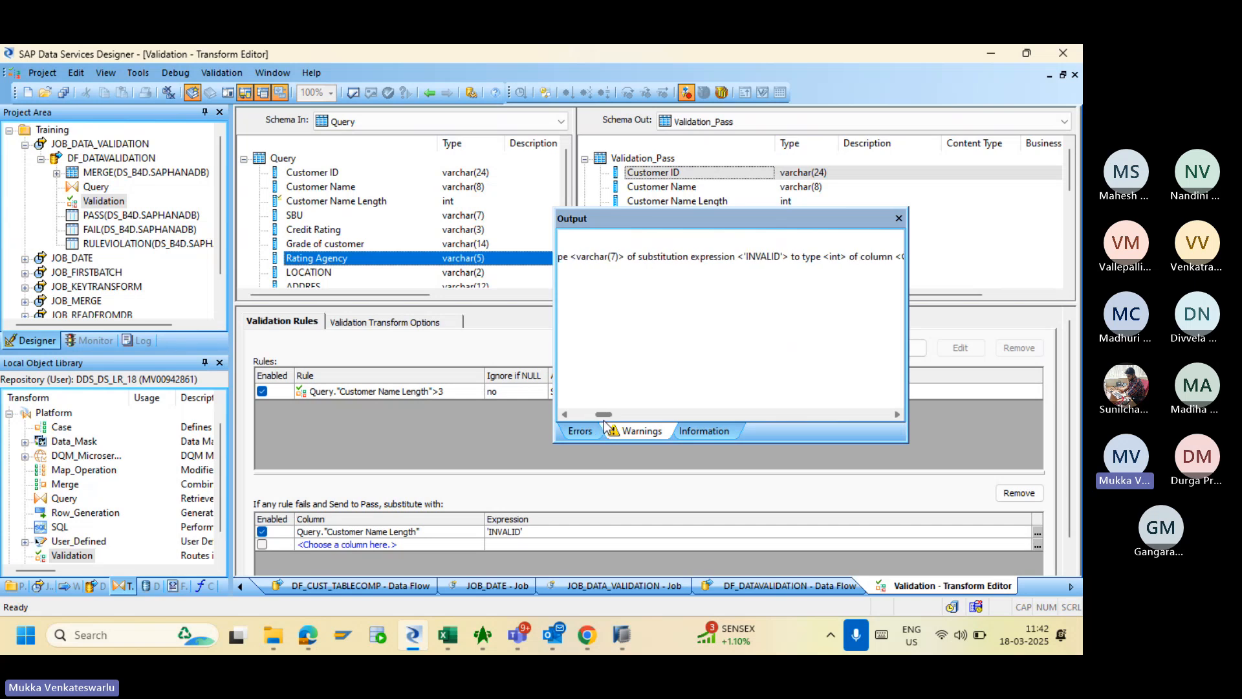
left_click(898, 219)
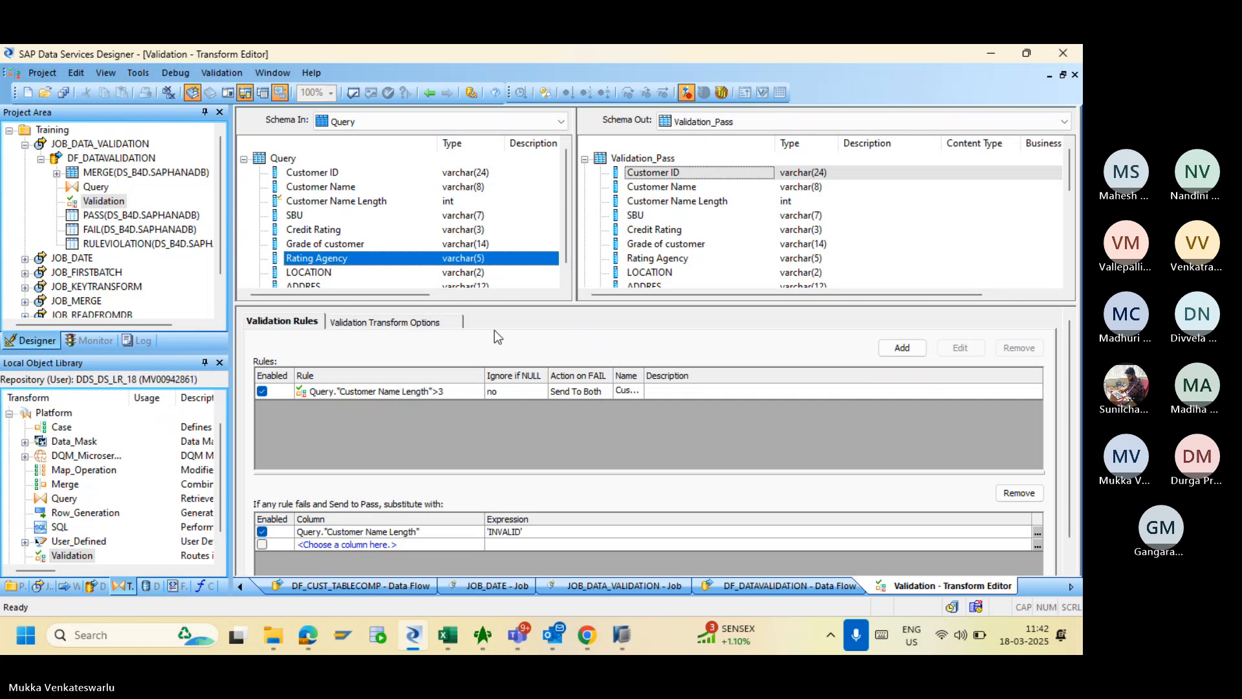
- Go back to DF_DATAVALIDATION and save all changes, confirming the save dialog
left_click(429, 92)
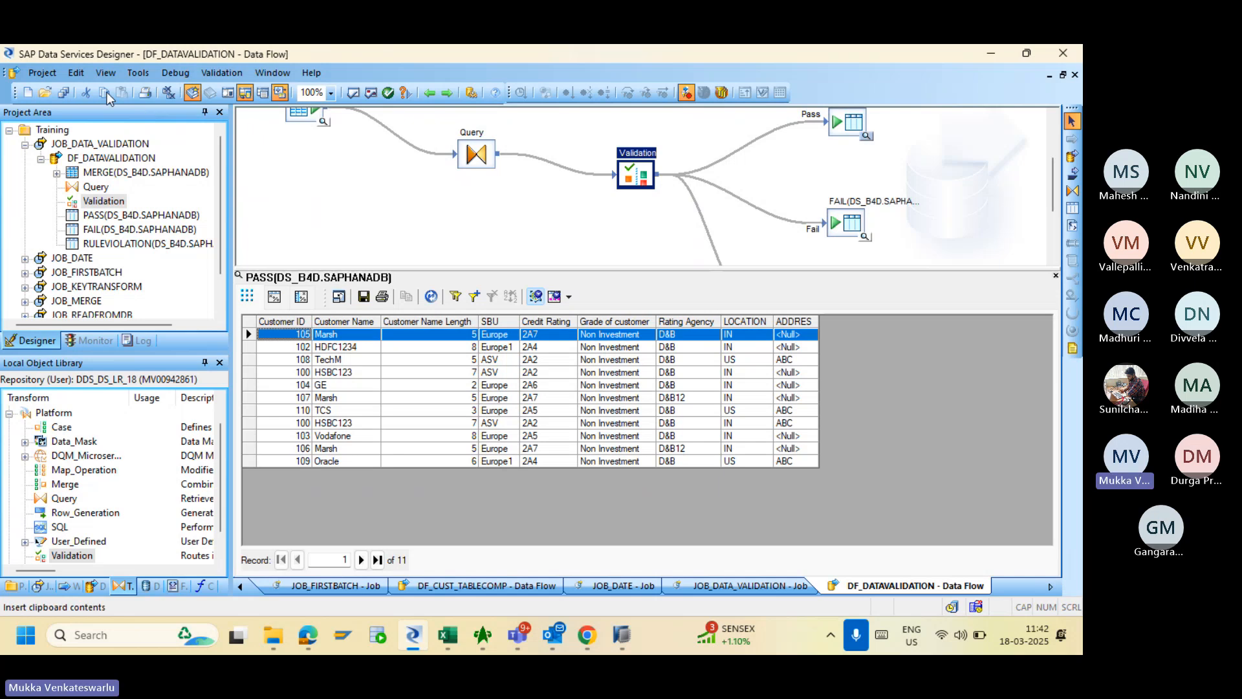
left_click(63, 92)
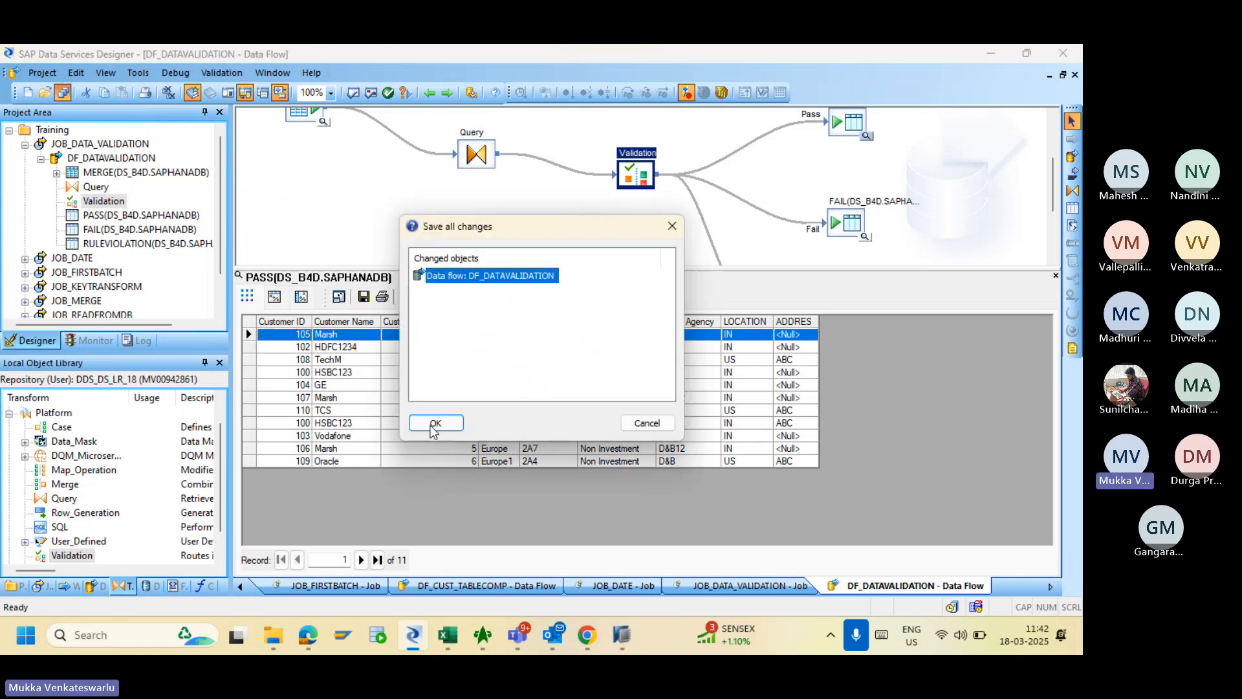
left_click(432, 427)
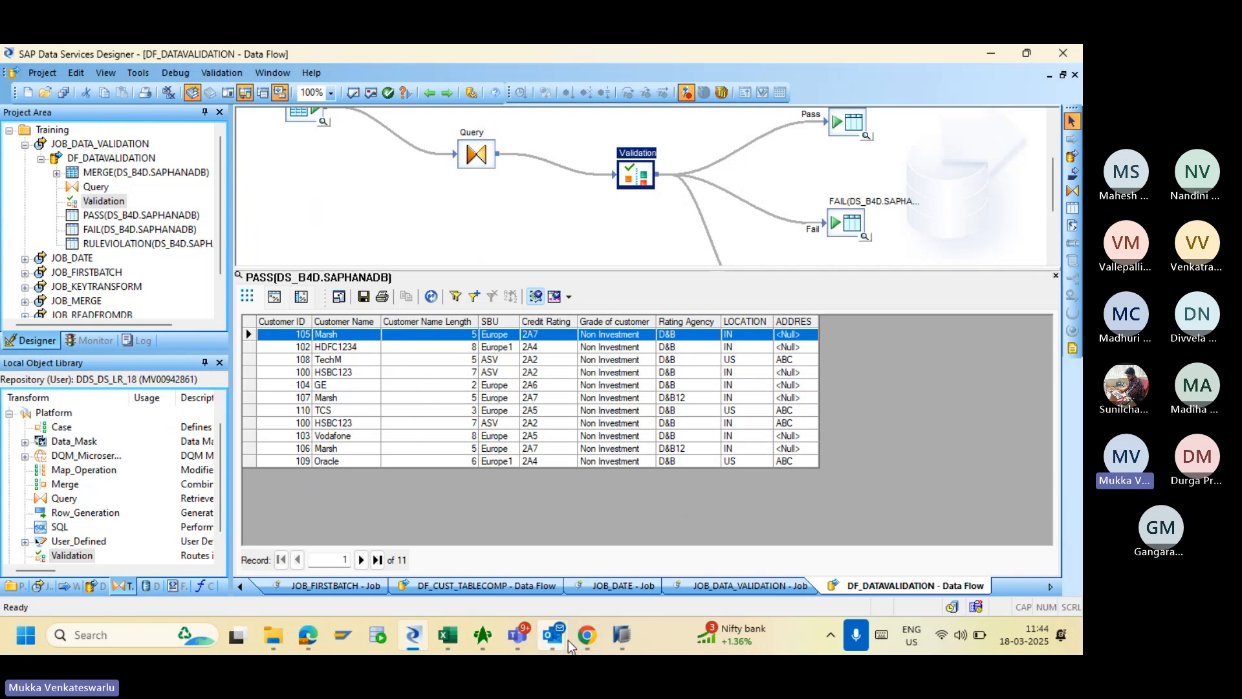
- Rerun JOB_DATA_VALIDATION from the Management Console, check its trace log, and return to Designer
left_click(585, 637)
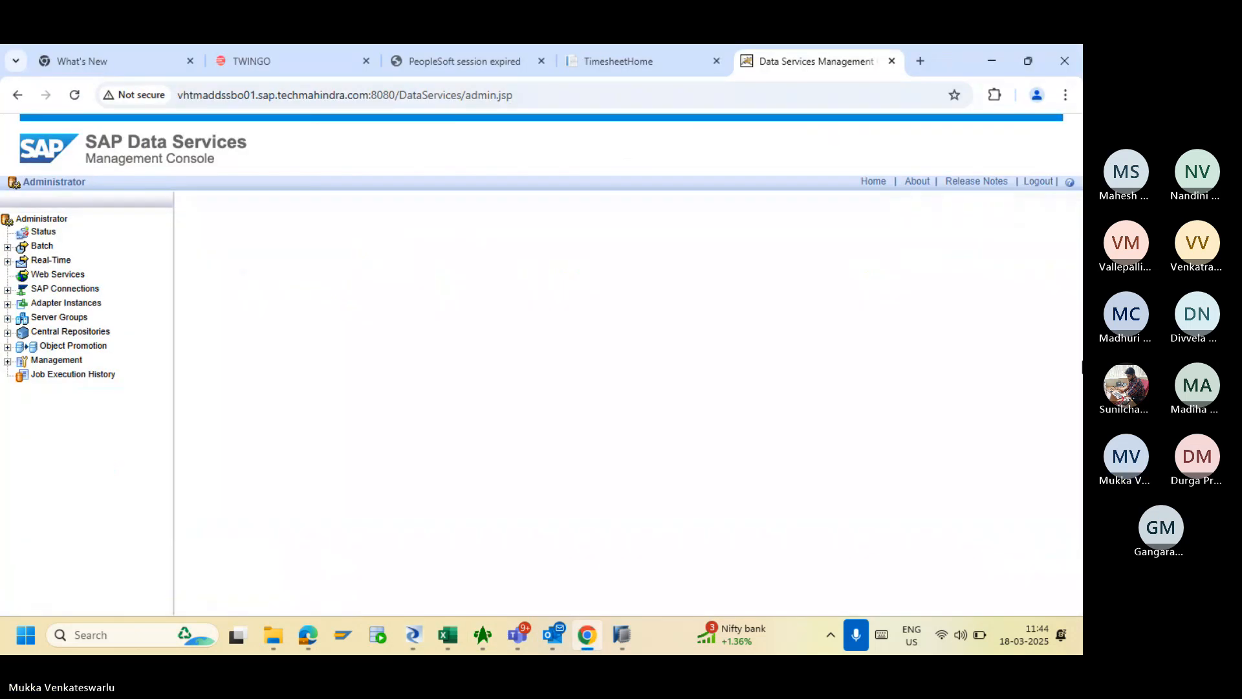
scroll(1076, 331, "down", 2)
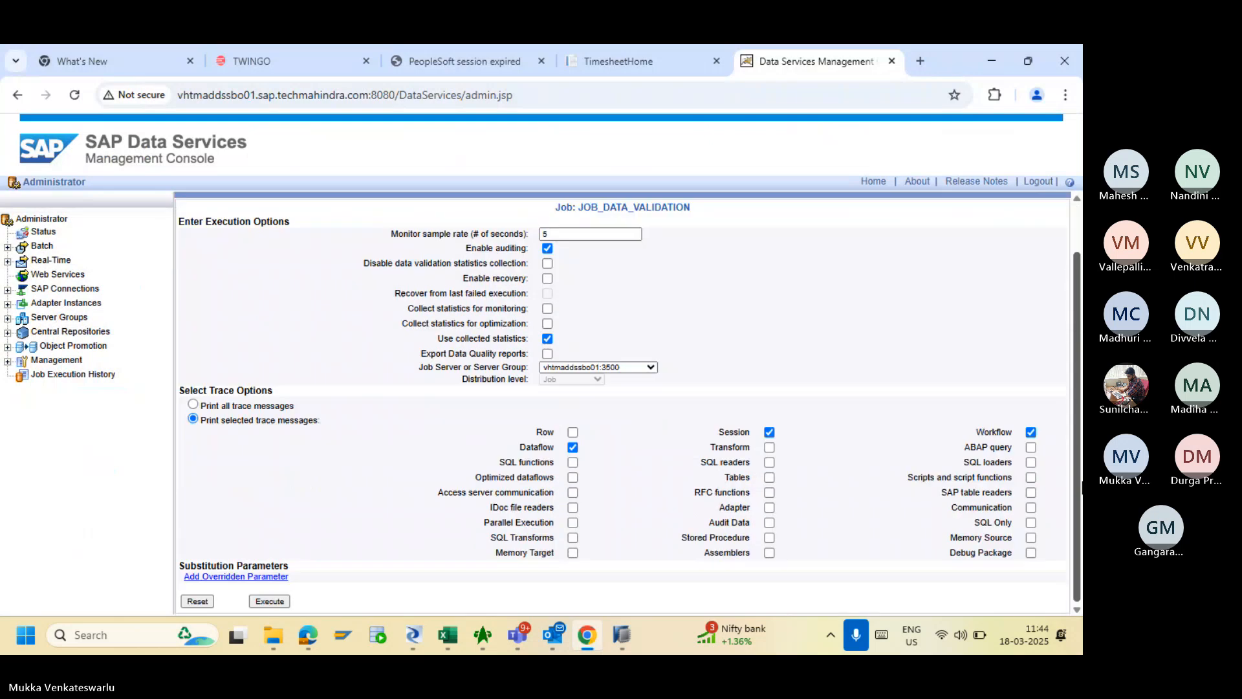
left_click(267, 601)
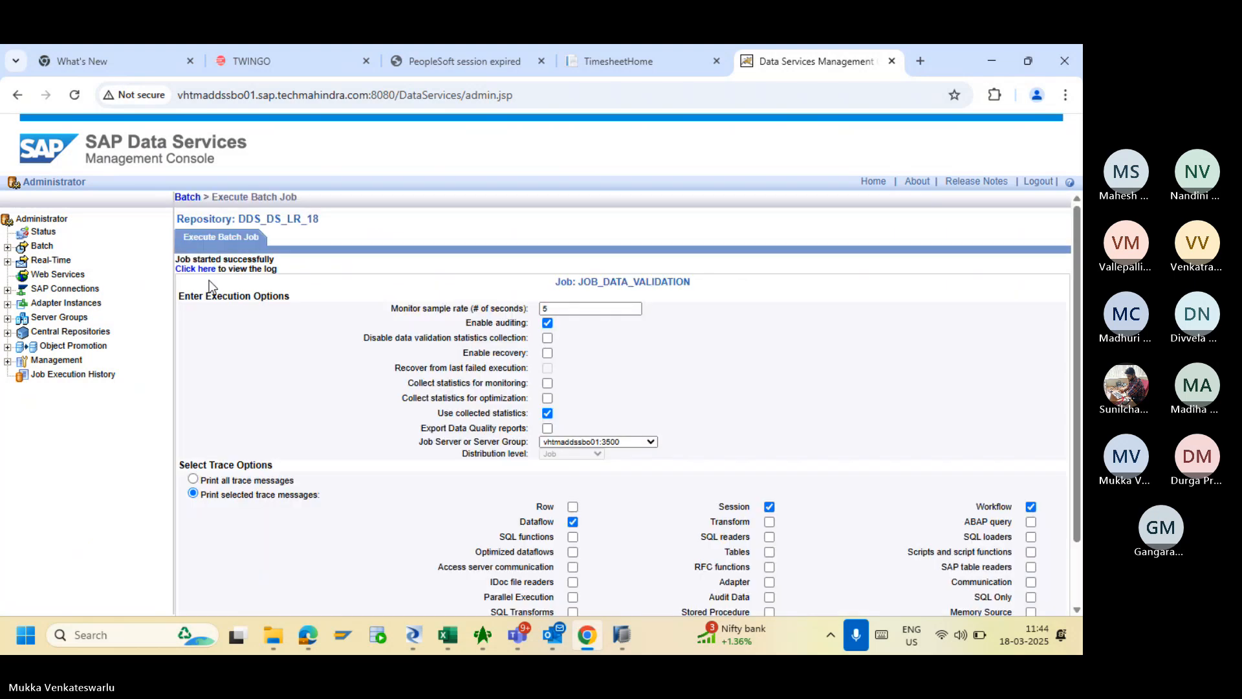
left_click(195, 269)
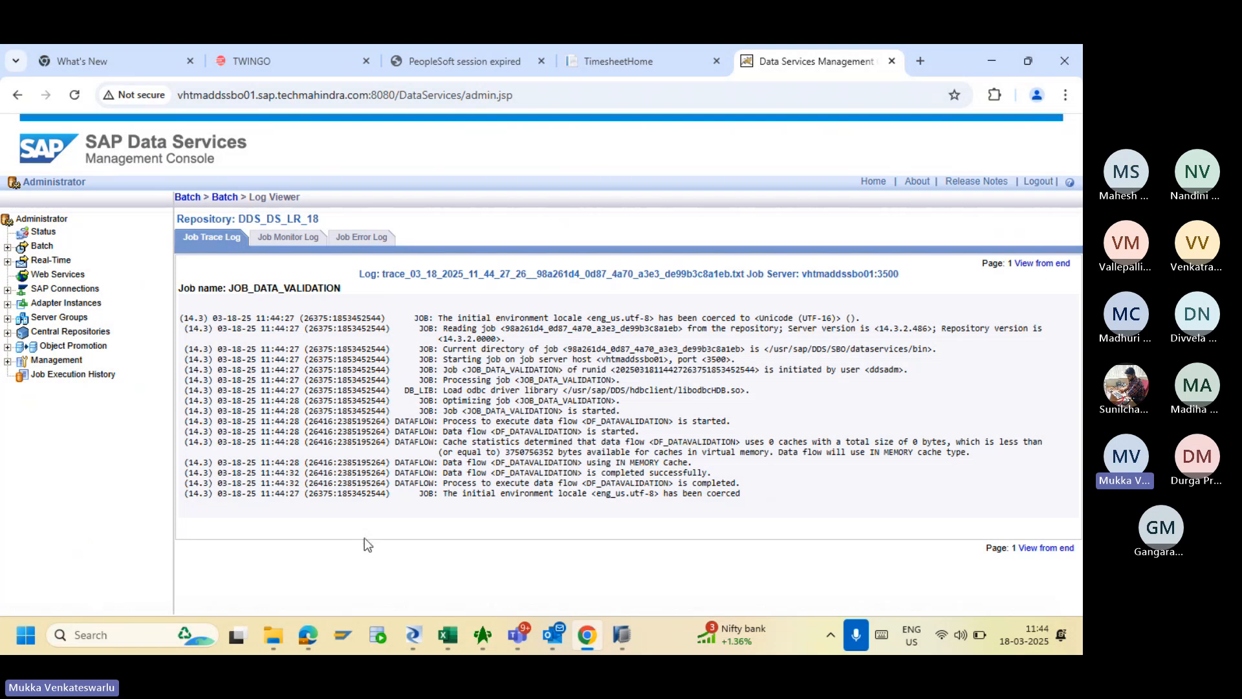
left_click(413, 634)
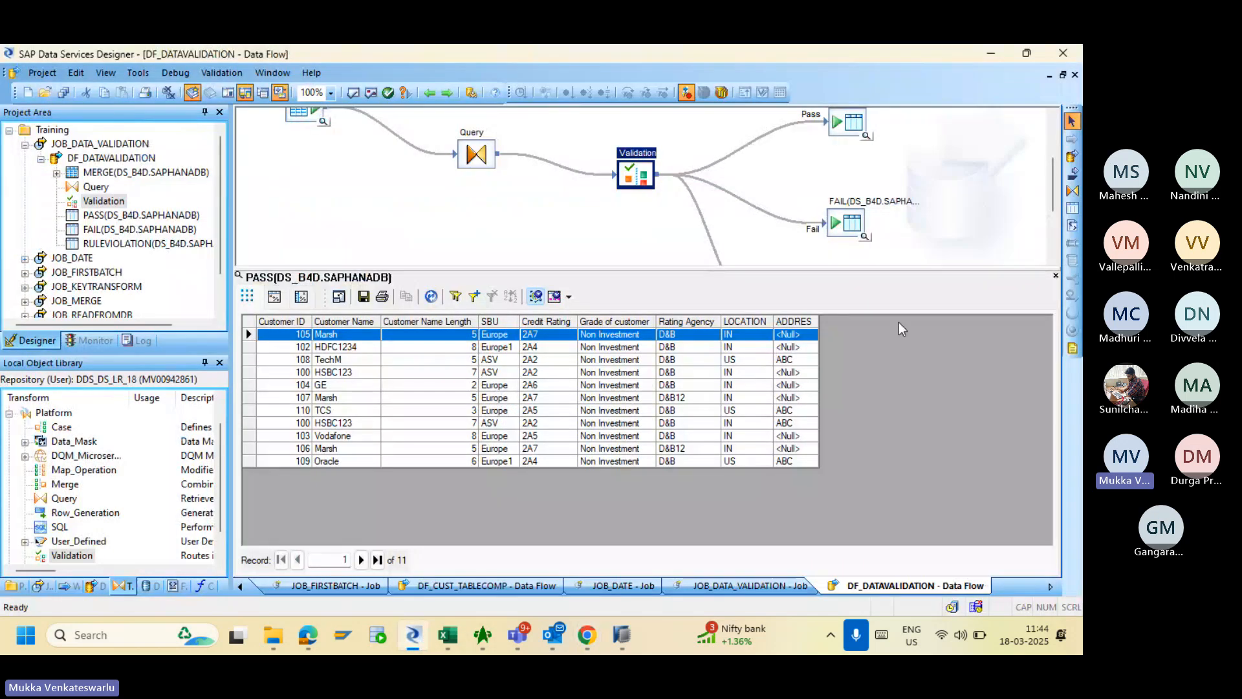
- Refresh the PASS preview to show 11 rows, with <Null> name lengths for GE and TCS
left_click(1056, 276)
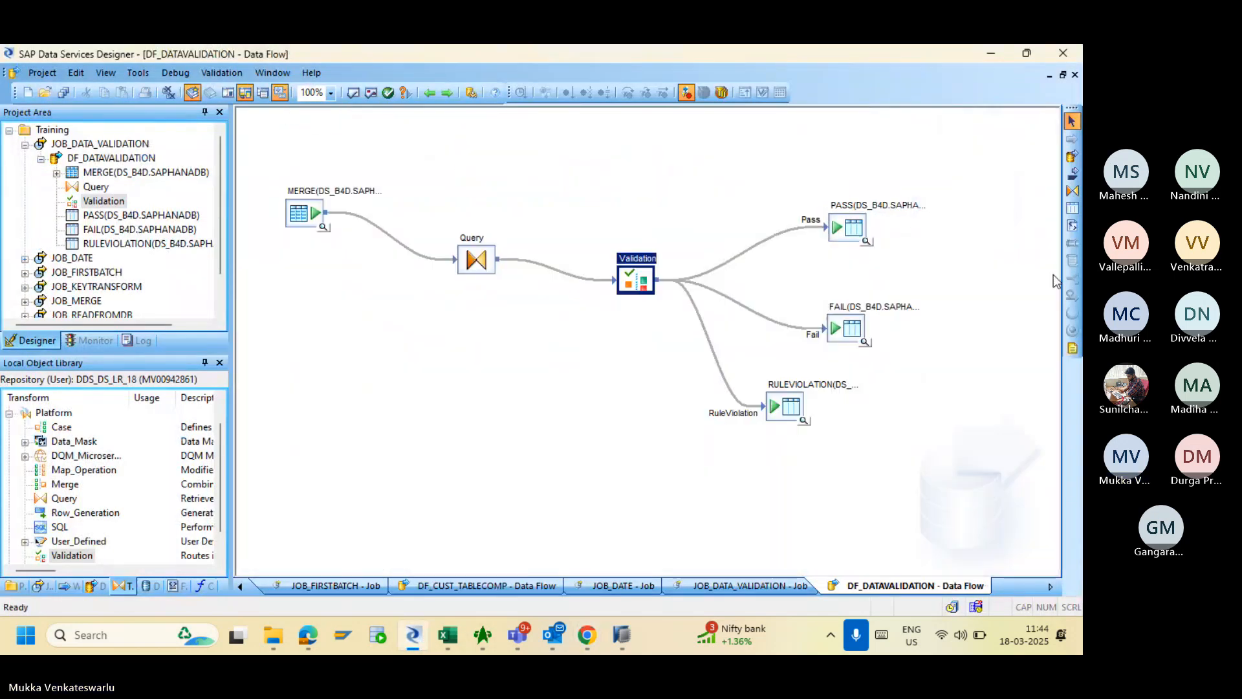
left_click(865, 242)
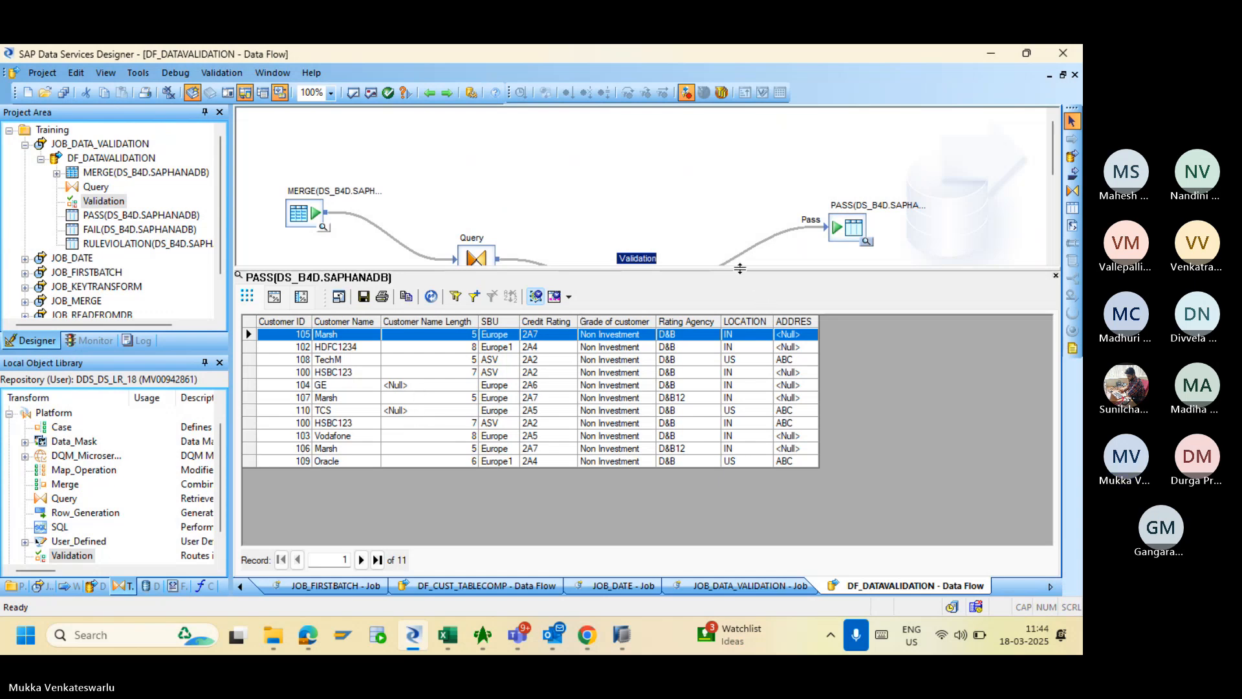
left_click_drag(744, 273, 748, 328)
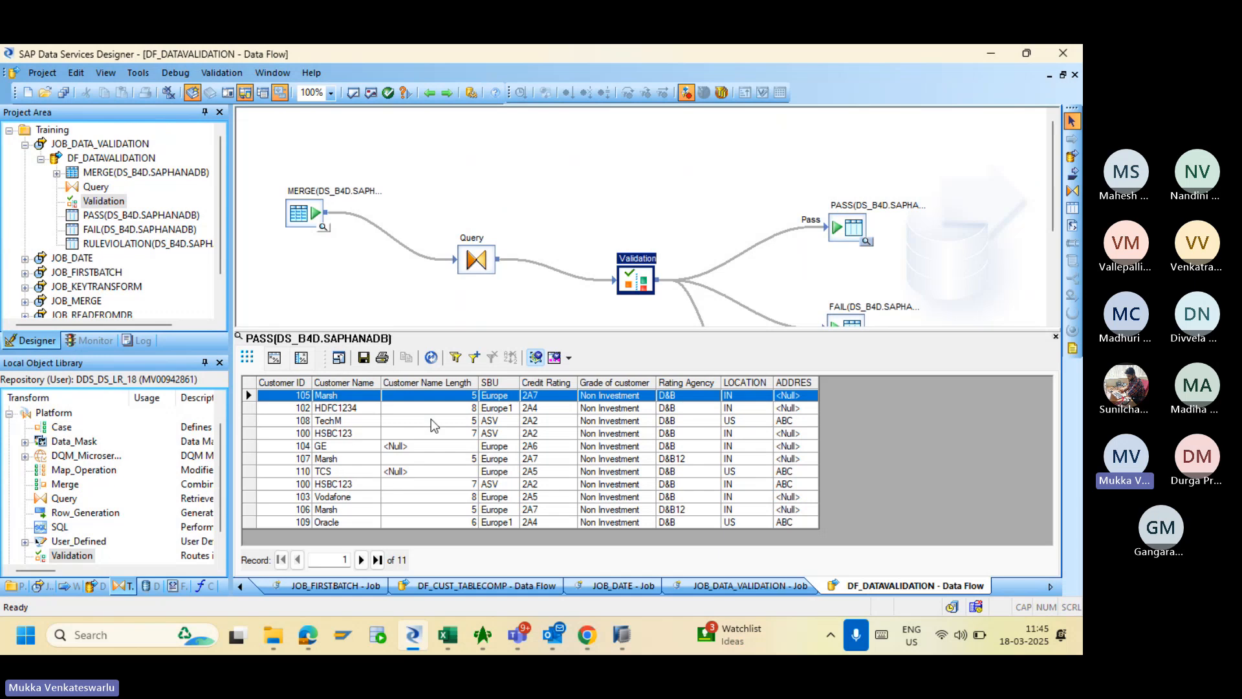
double_click(636, 278)
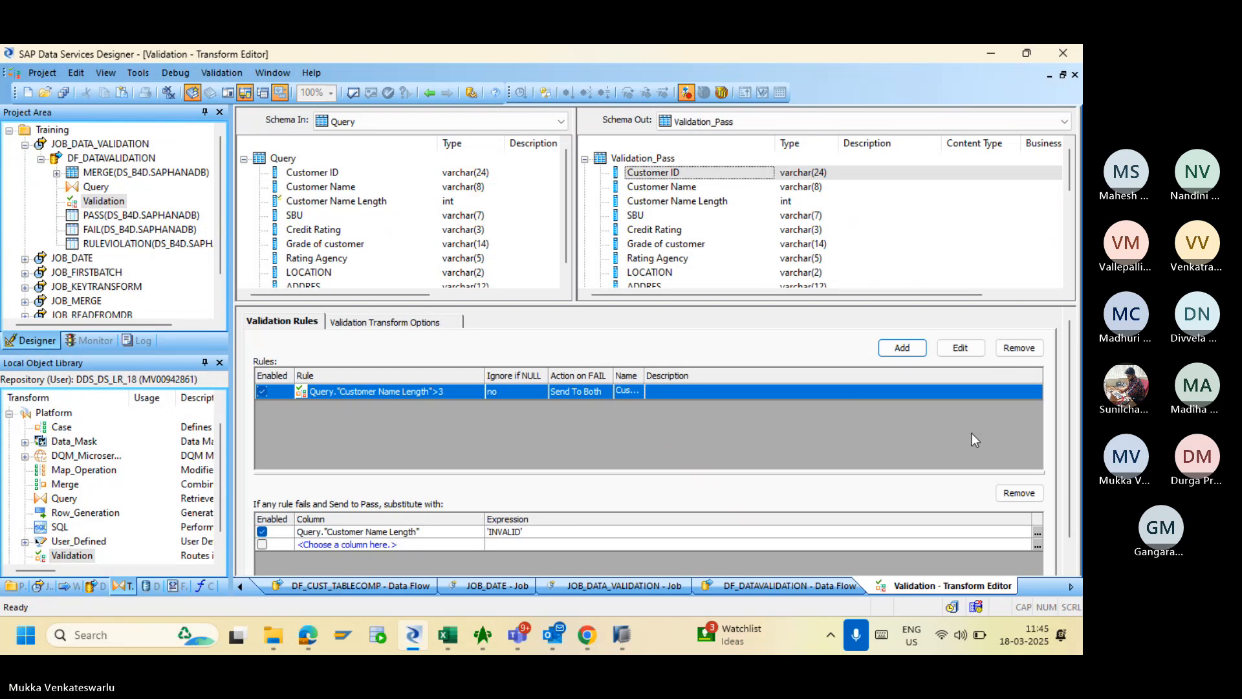
left_click(1037, 532)
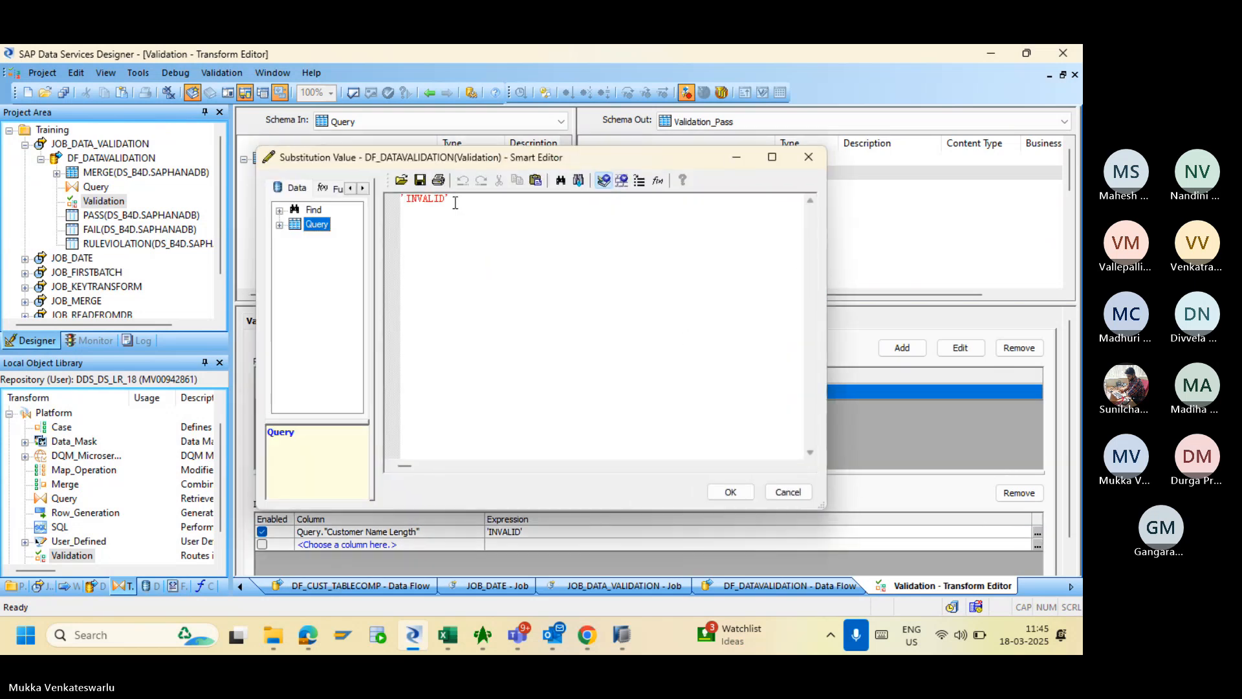
left_click(456, 199)
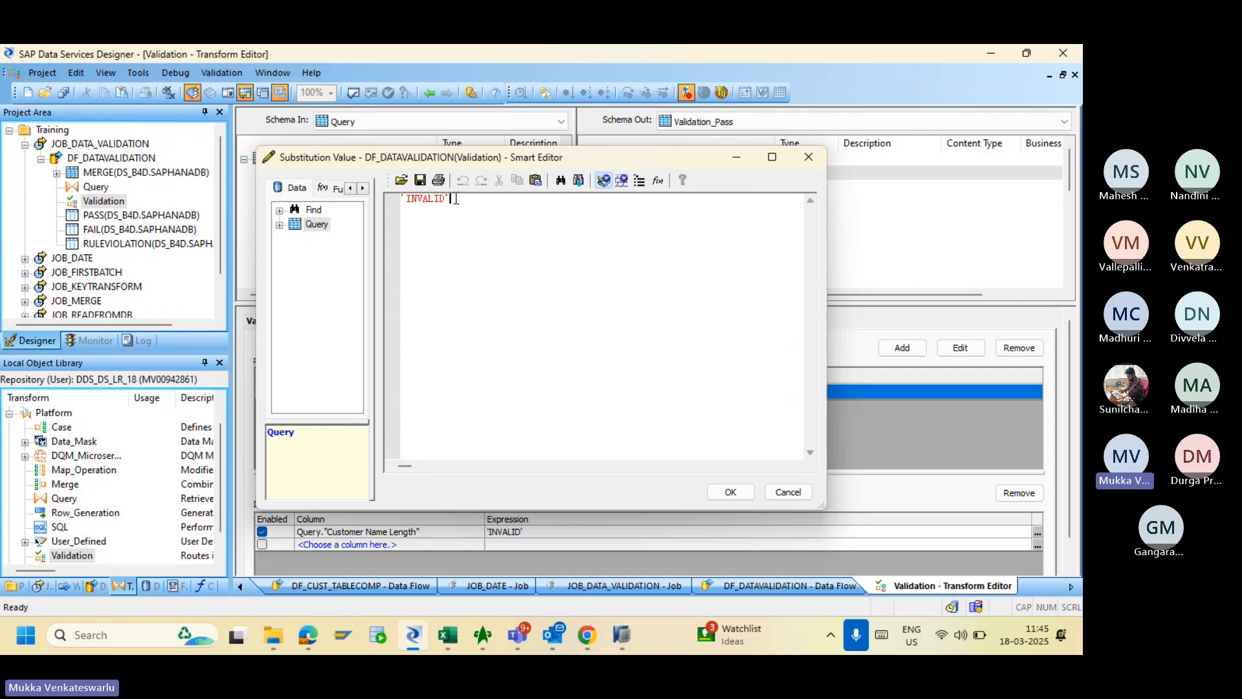
left_click(783, 493)
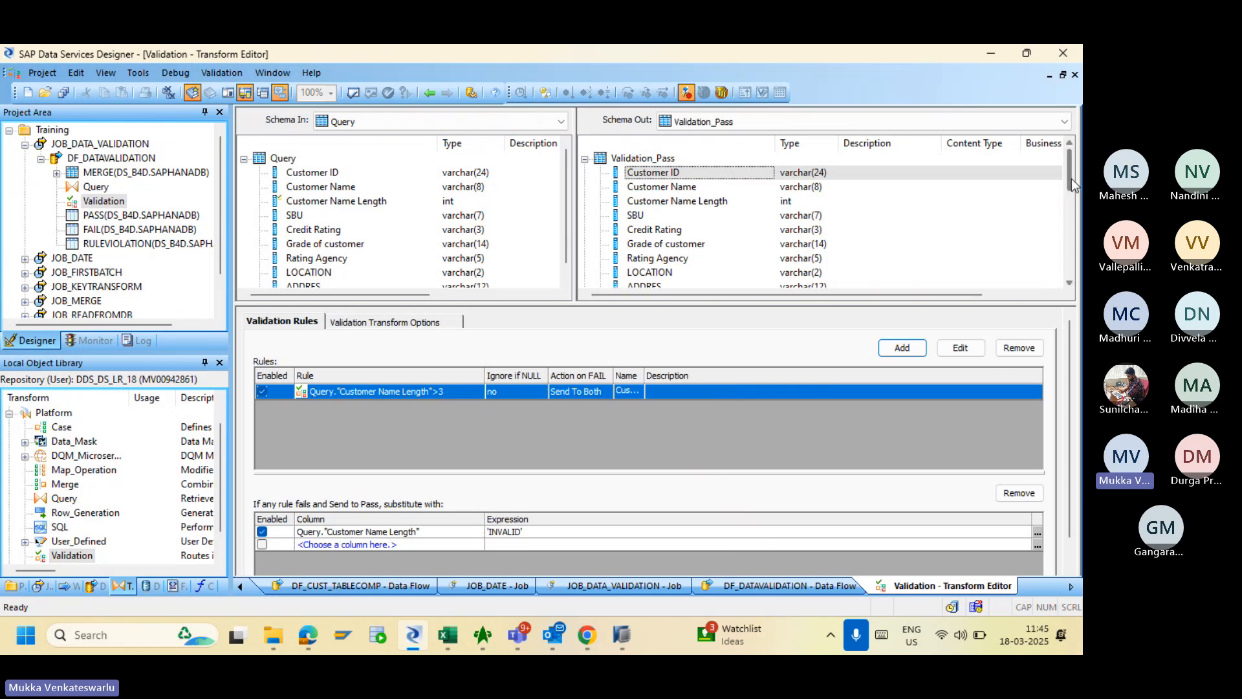
left_click_drag(1071, 179, 1057, 227)
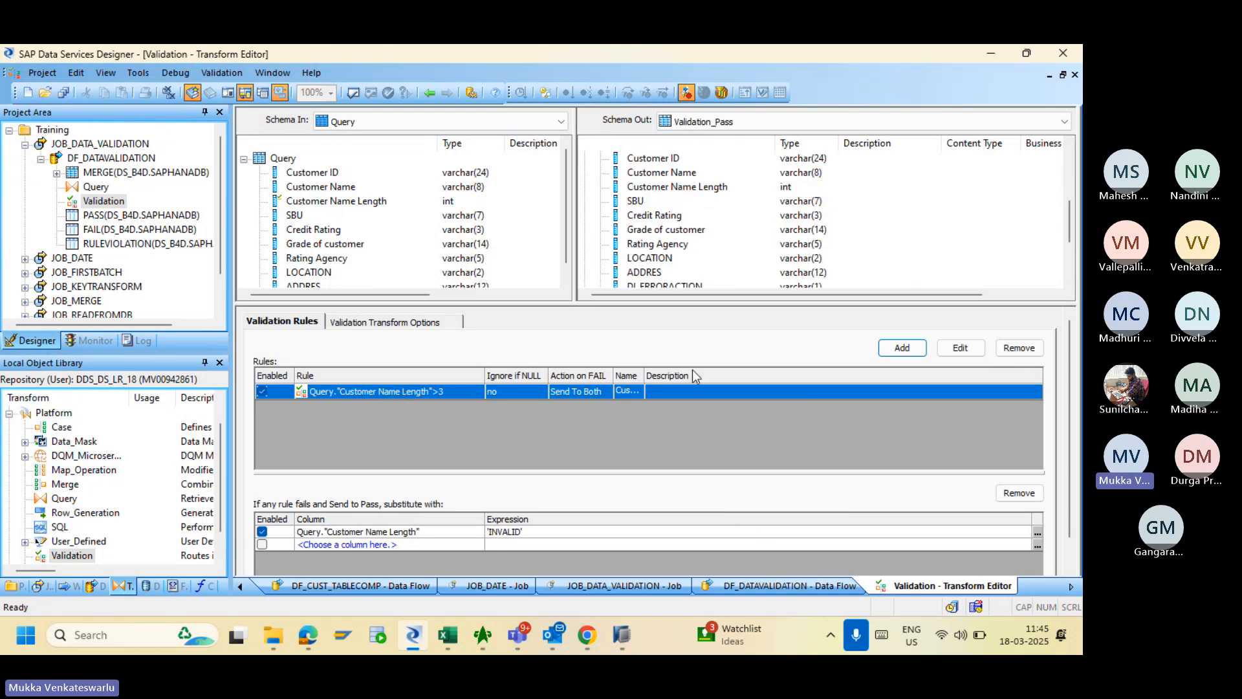
left_click(429, 94)
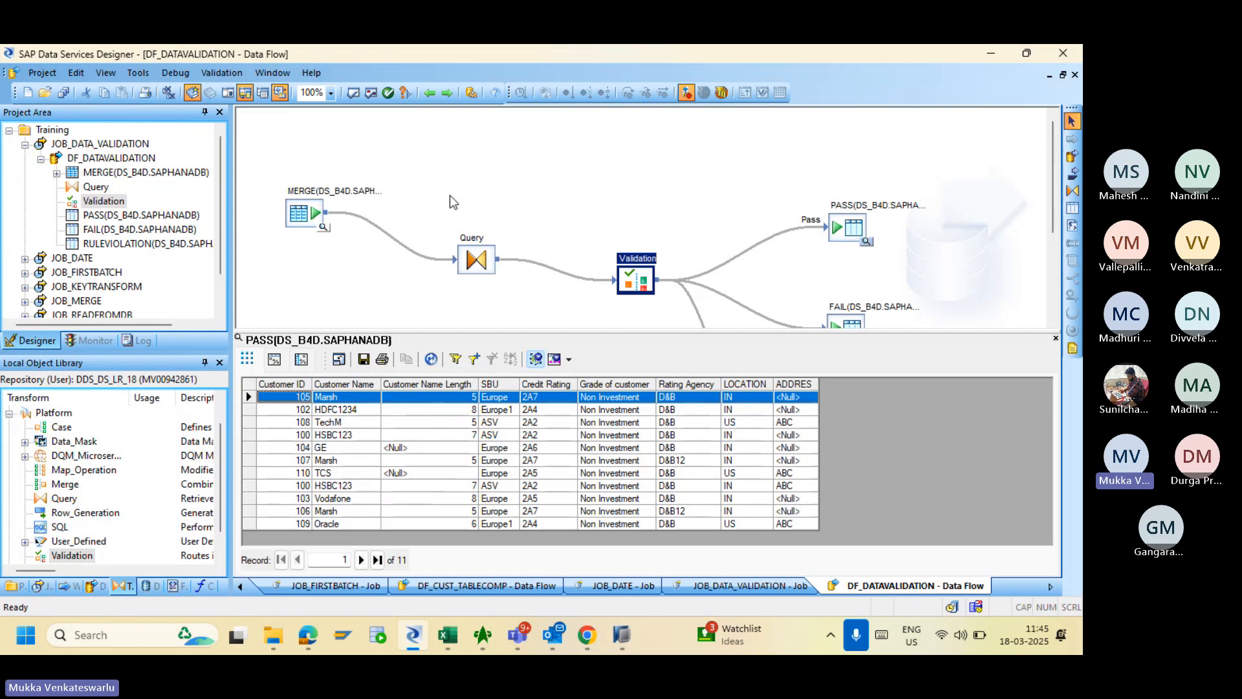
double_click(632, 280)
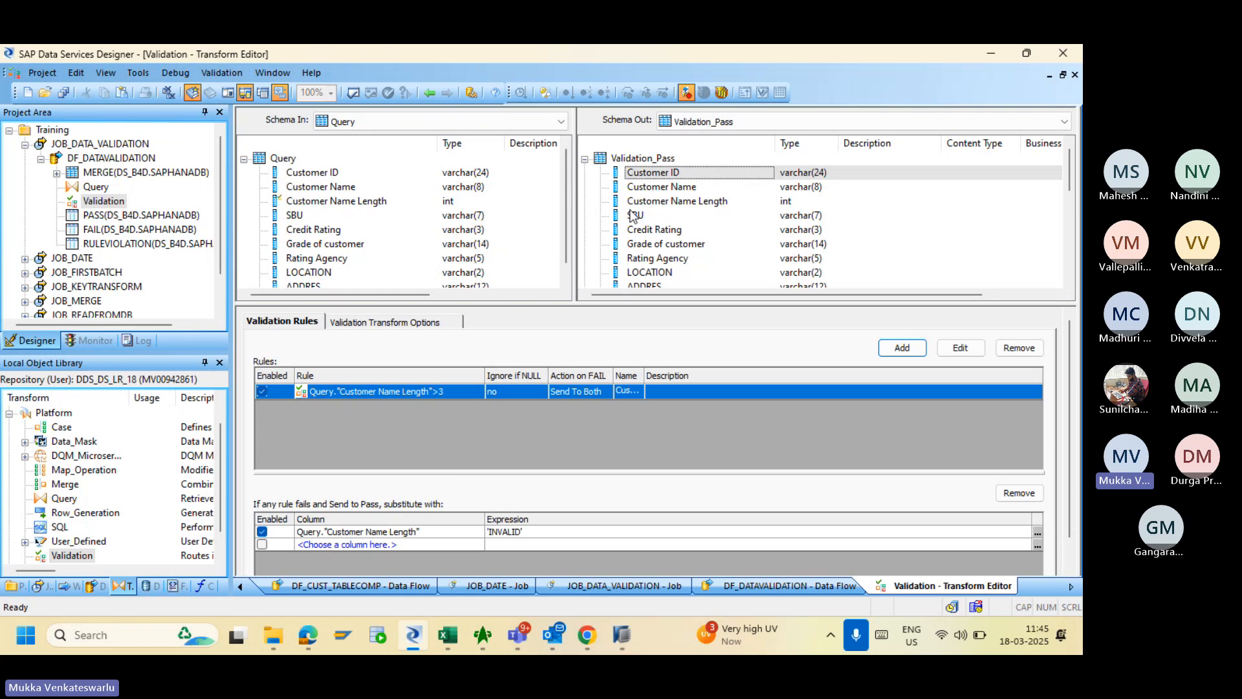
left_click(698, 202)
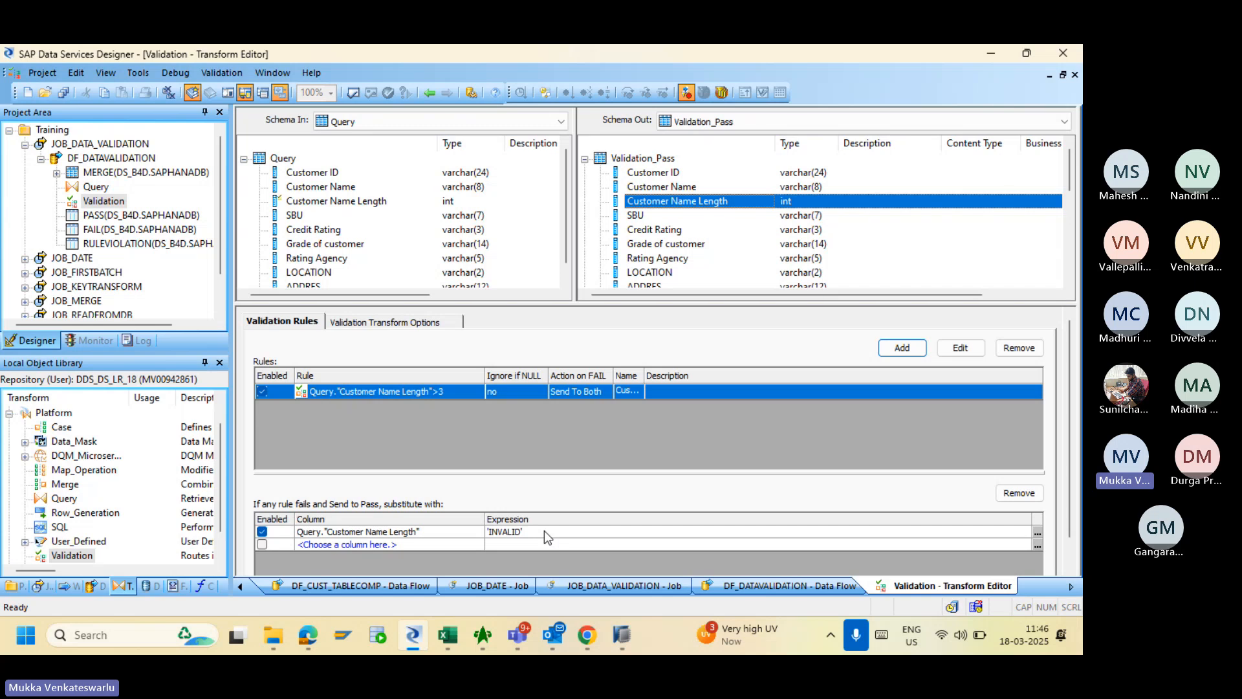
- Add a new output column of type varchar(100) to the Query transform
left_click(429, 94)
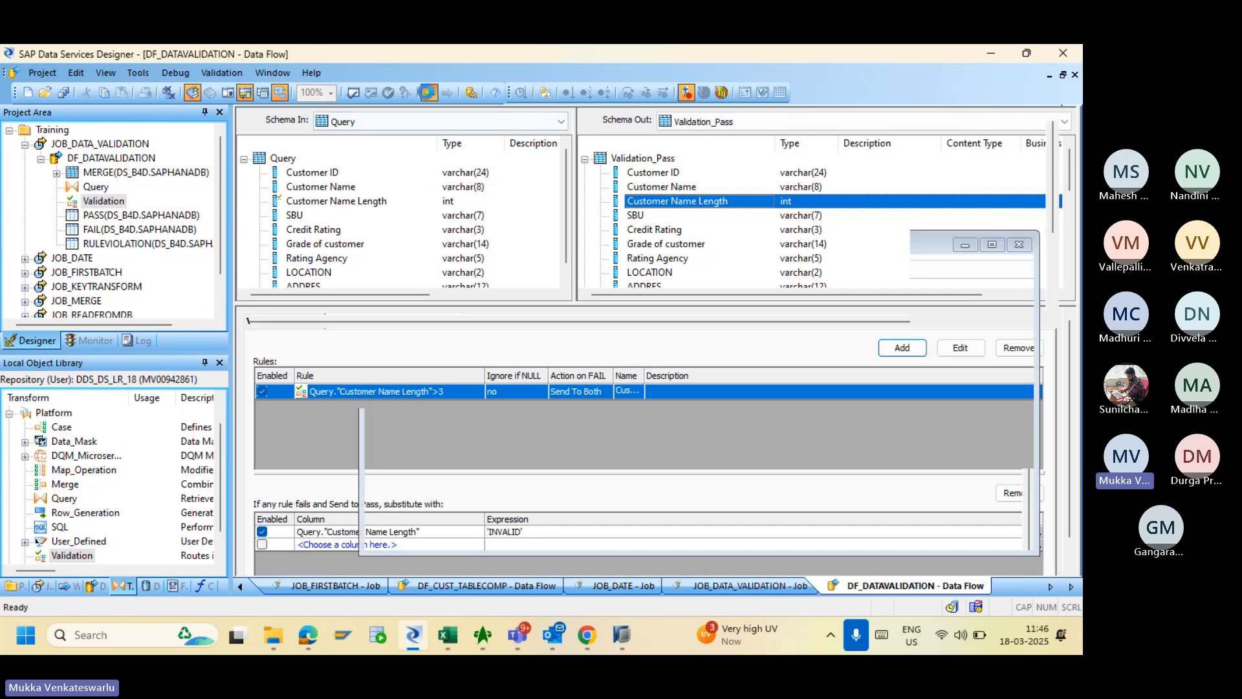
double_click(478, 262)
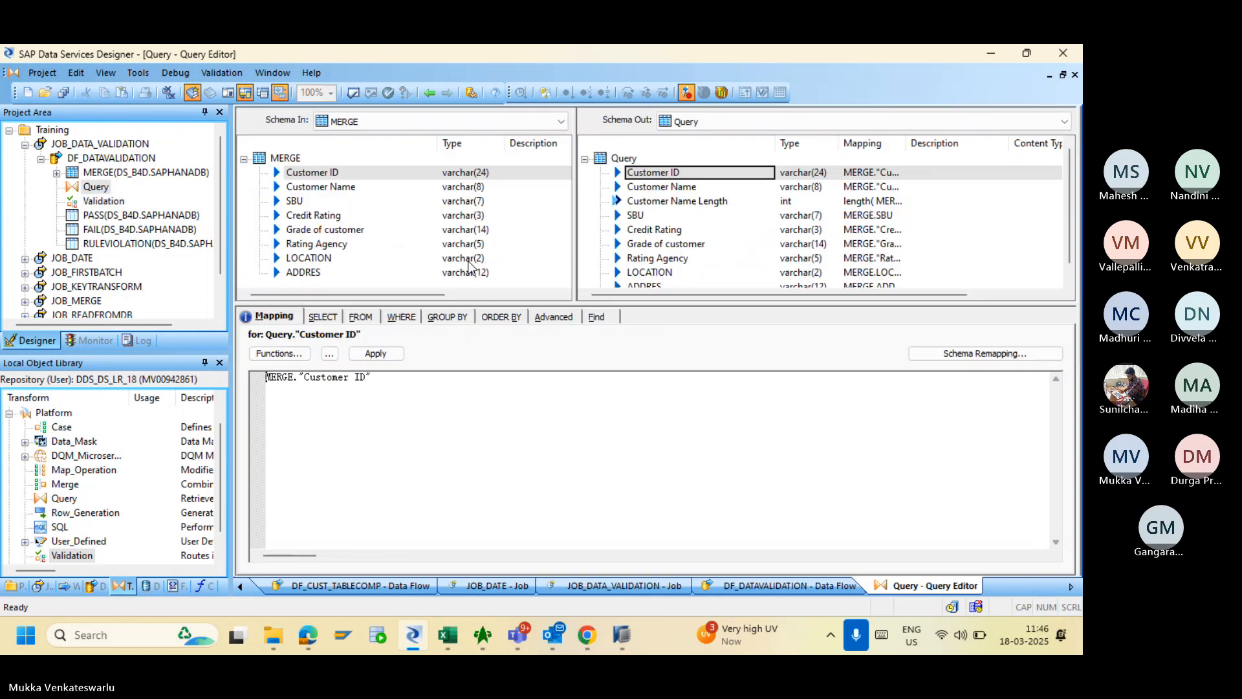
right_click(621, 160)
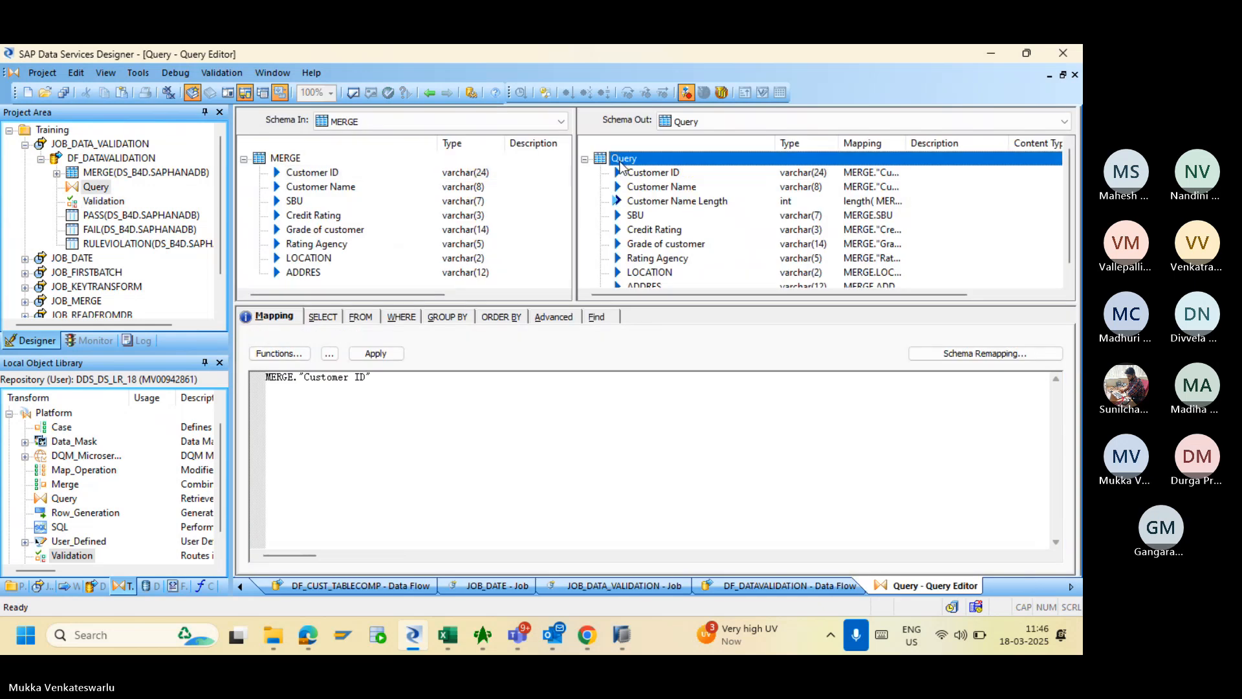
left_click(665, 294)
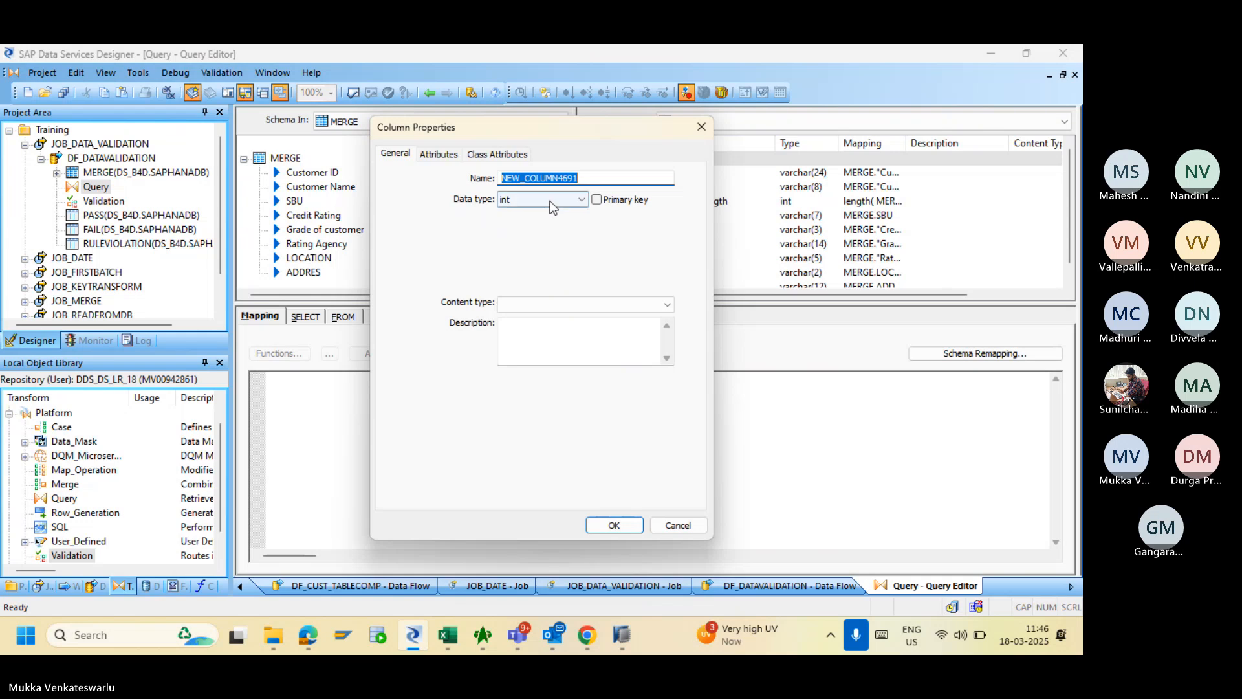
left_click(546, 199)
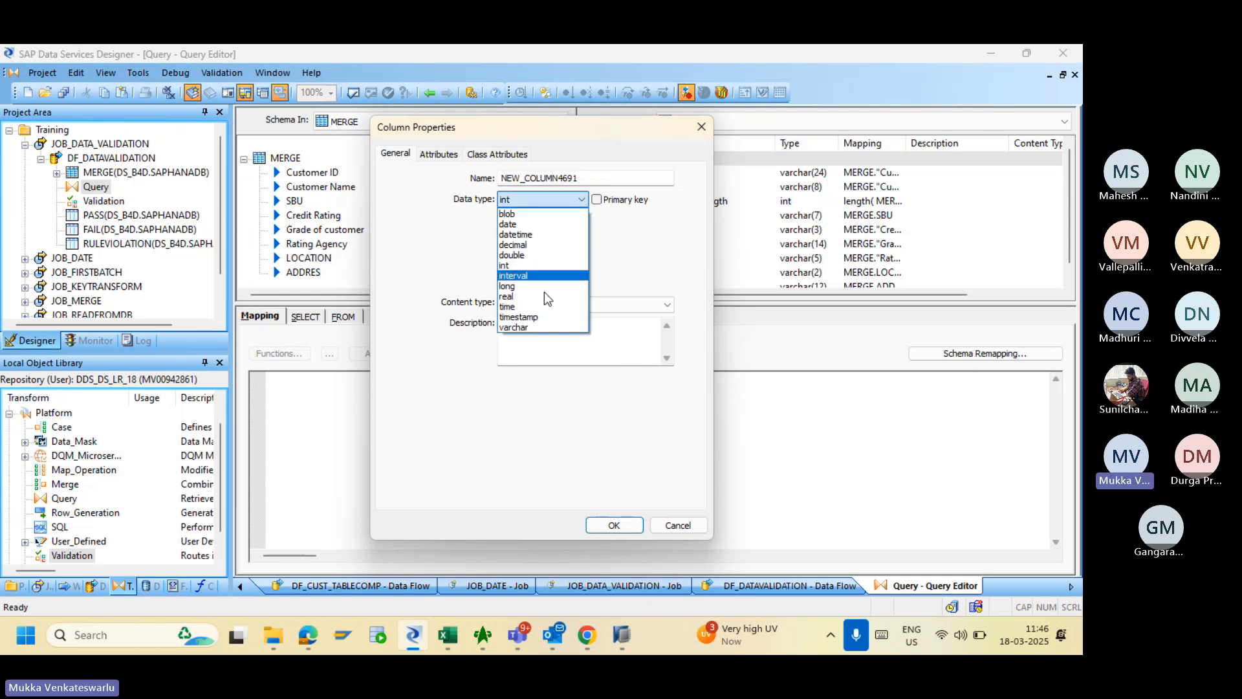
left_click(543, 327)
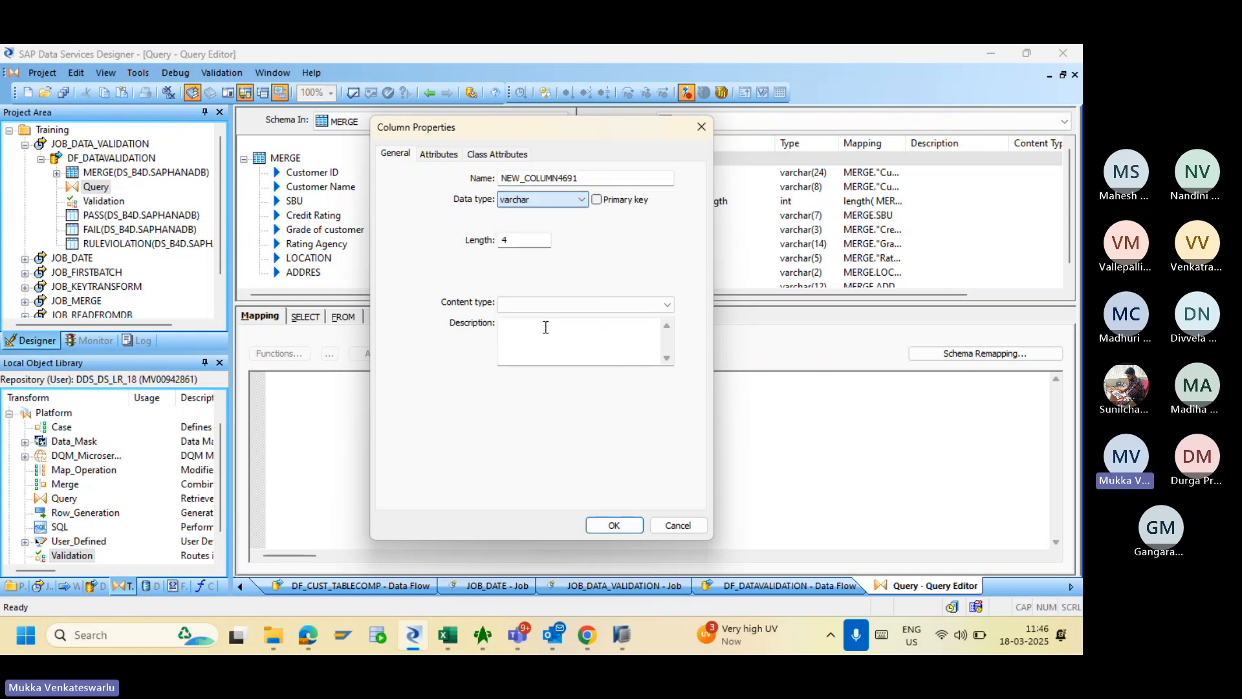
left_click(524, 241)
key("BackSpace")
type("100")
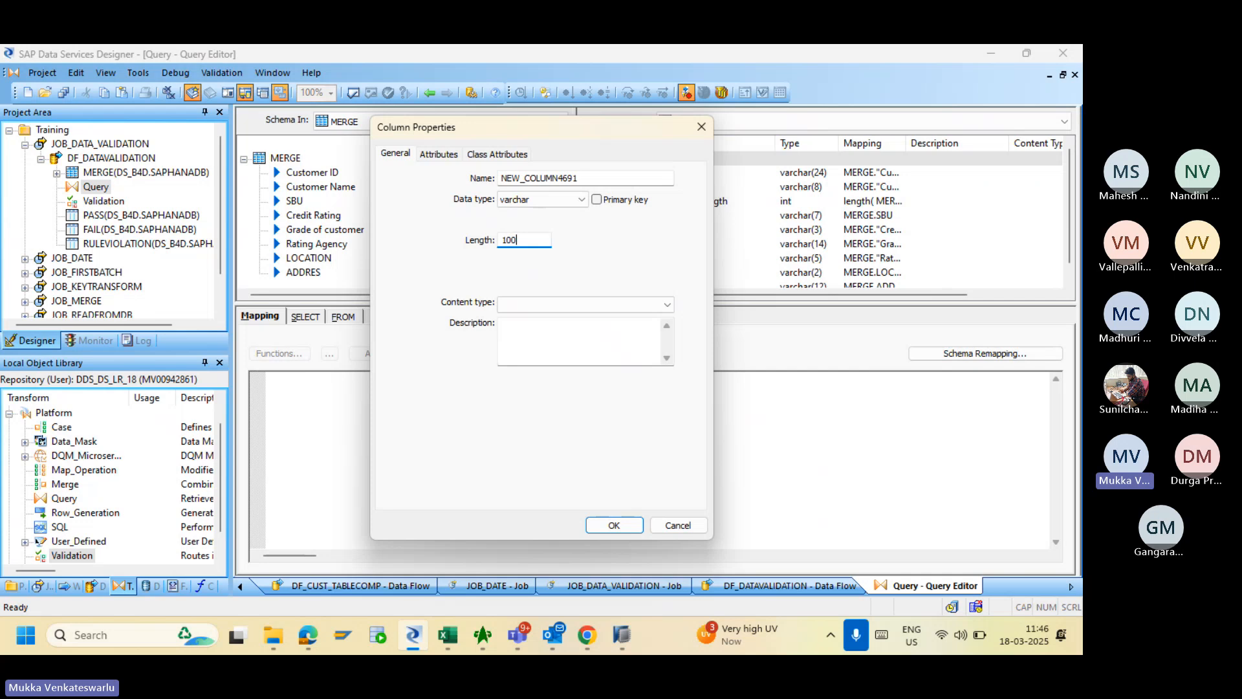
left_click(630, 522)
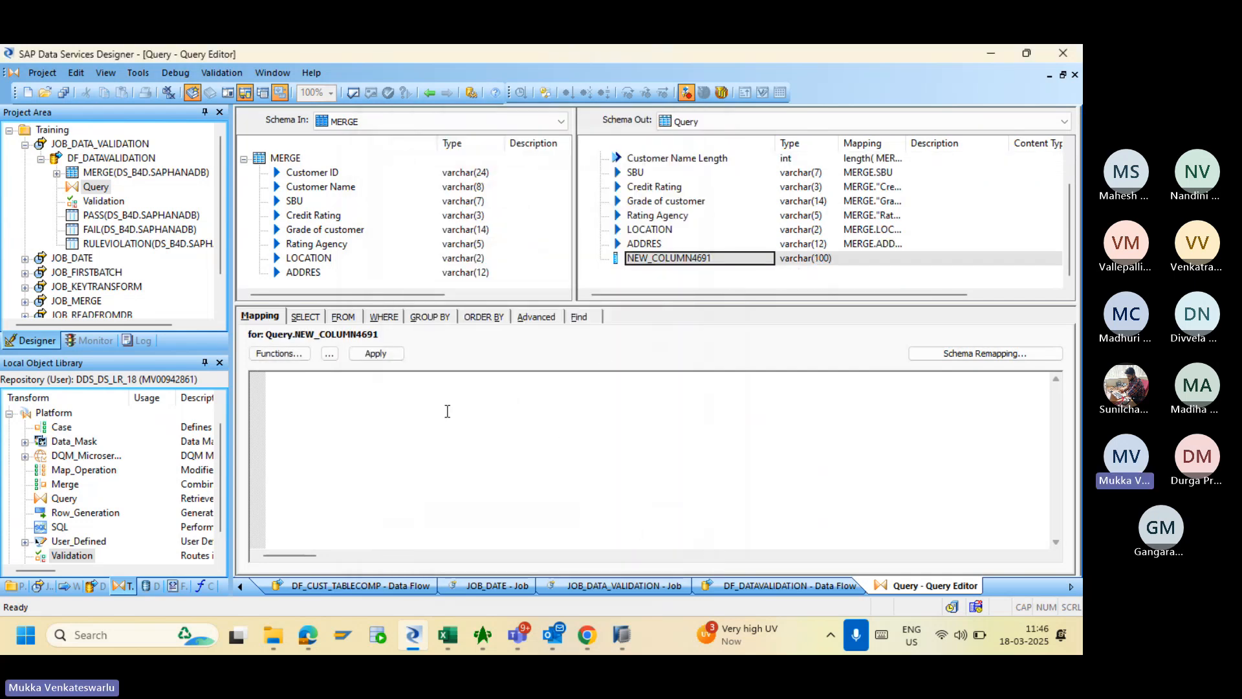
- Map the new column NEW_COLUMN4691 to null and return to the data flow
left_click(428, 401)
type("null")
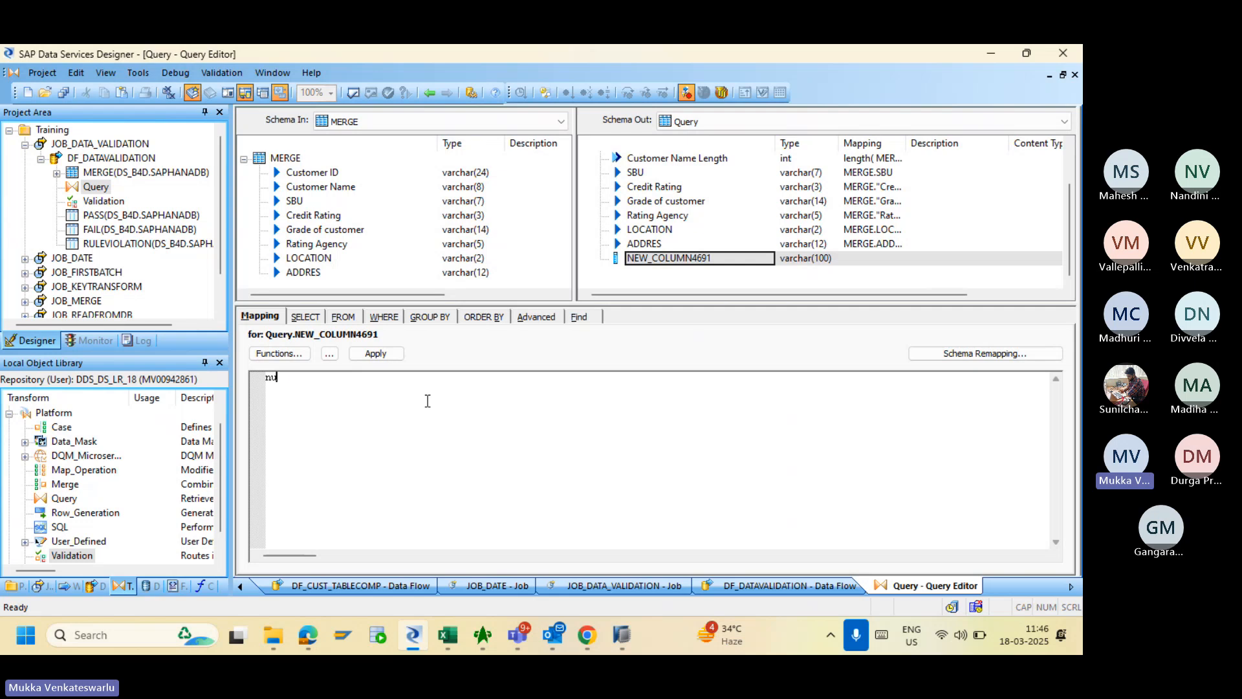
left_click(382, 355)
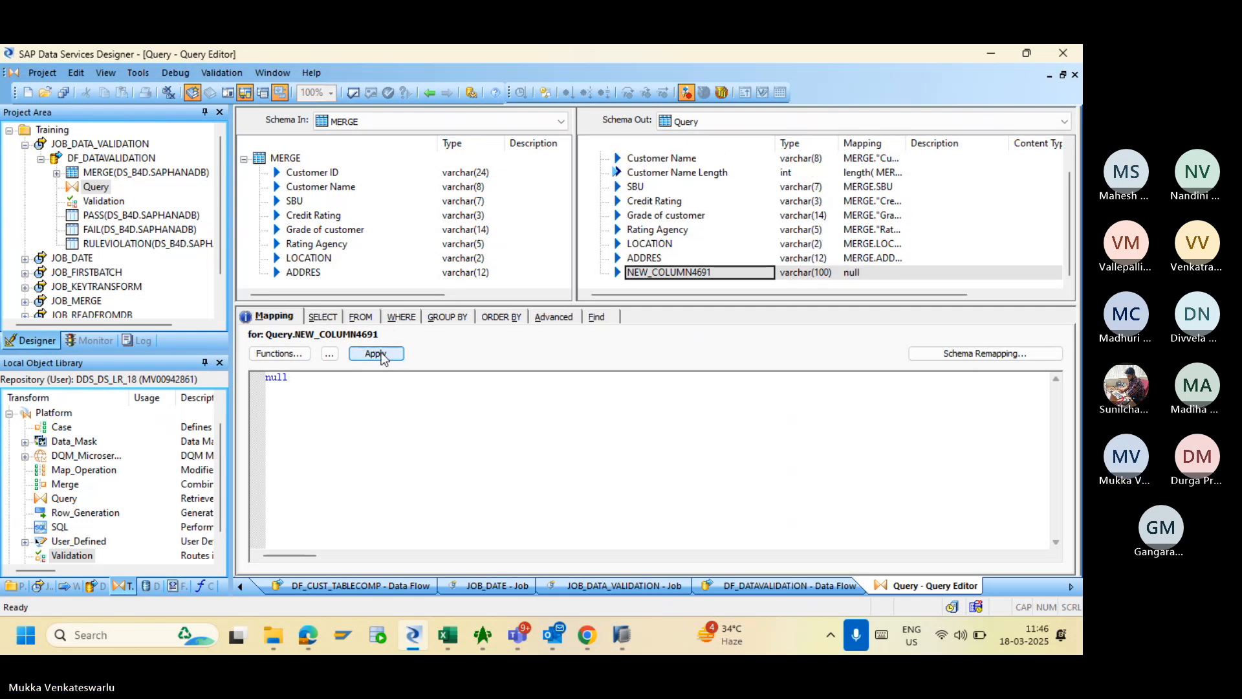
left_click(429, 93)
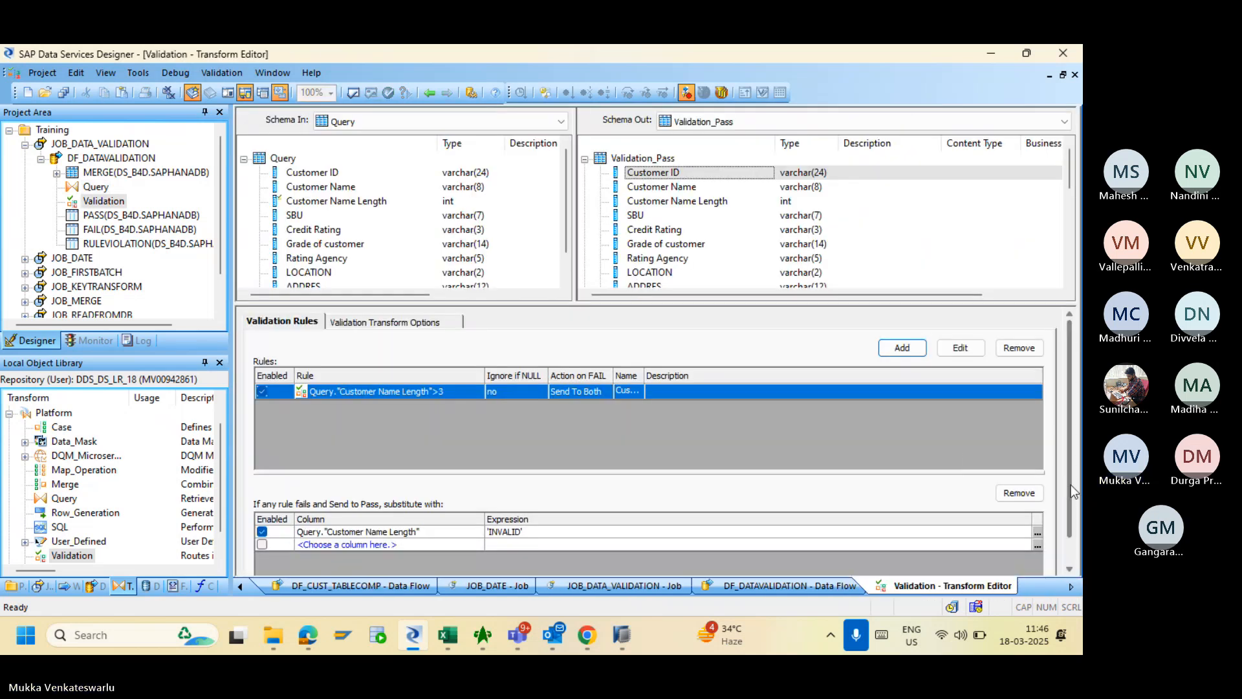
- Review the Validation transform's rules, then go back to the data flow diagram
left_click_drag(1070, 484, 1073, 524)
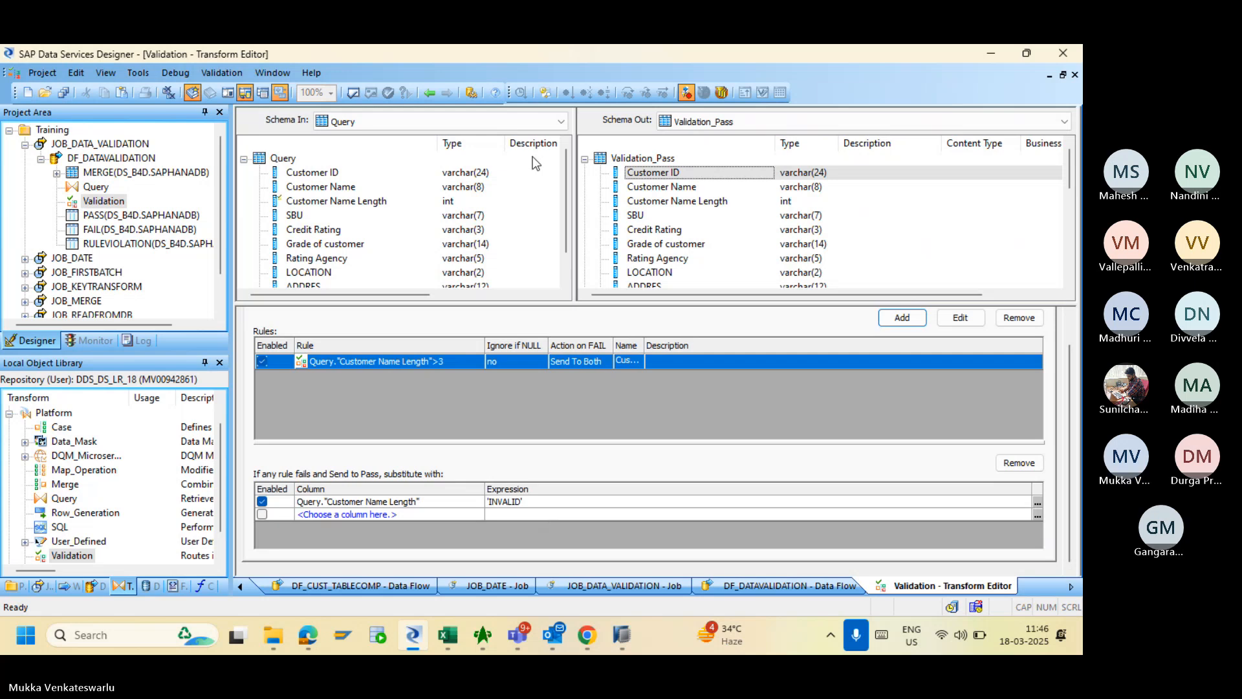
left_click(430, 94)
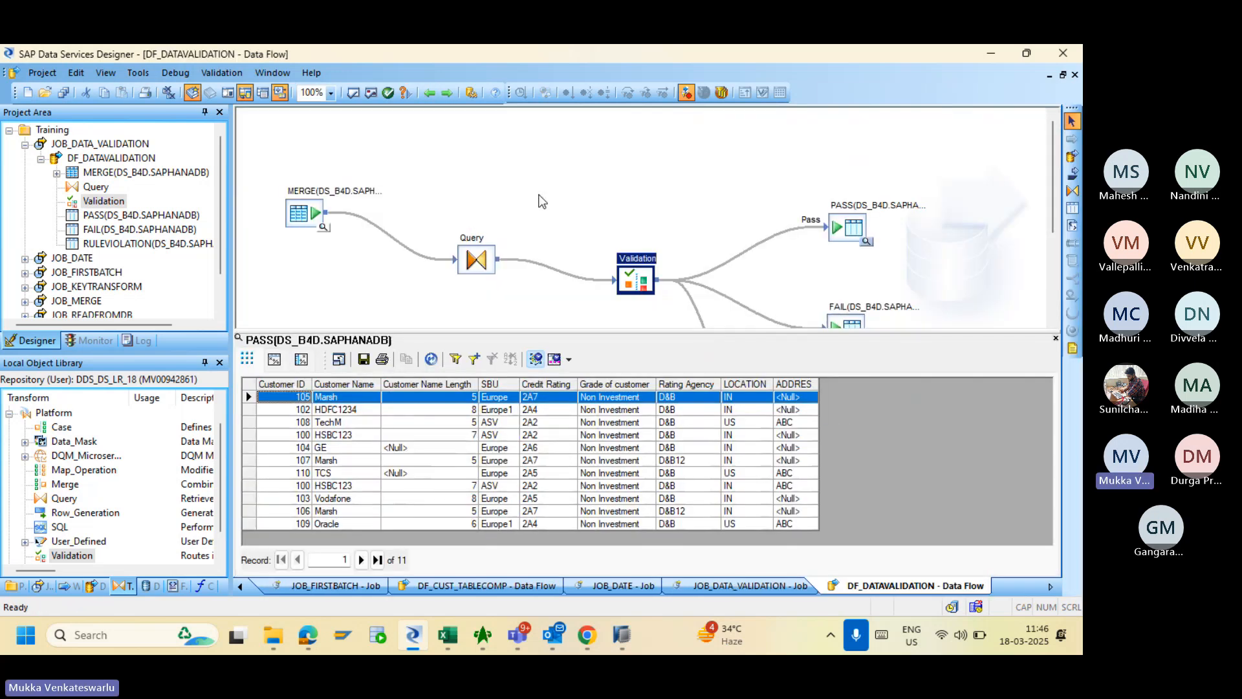
double_click(634, 282)
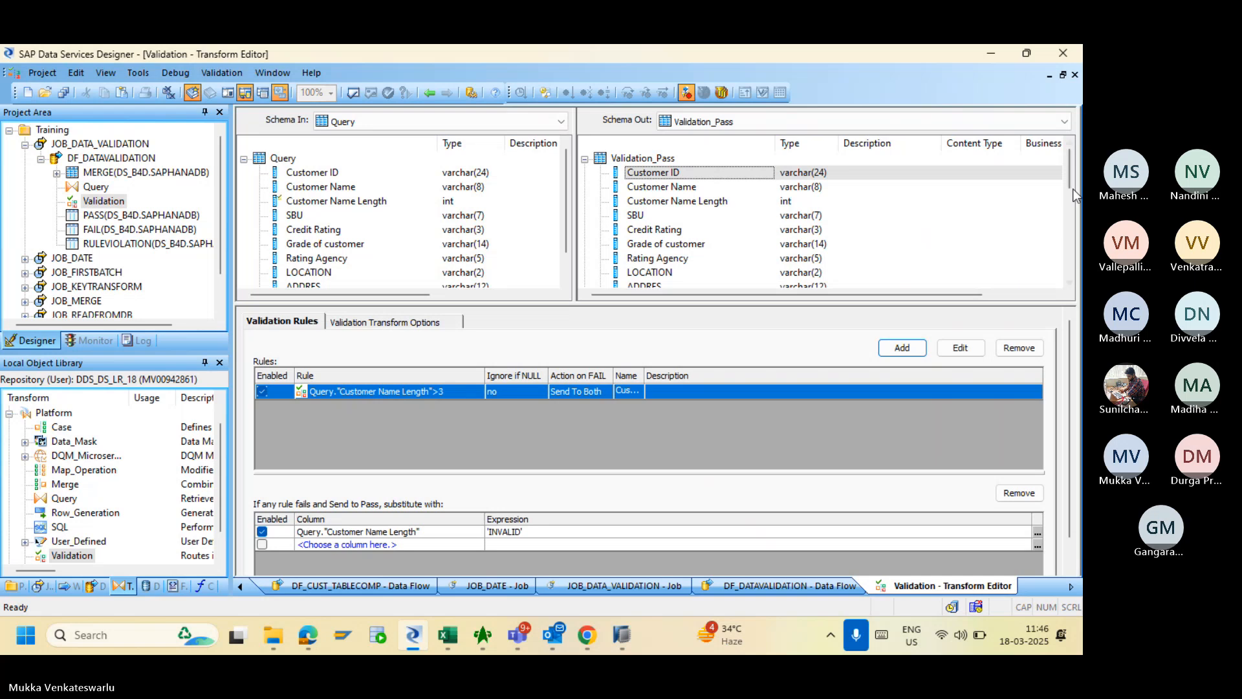
left_click_drag(1070, 179, 1038, 141)
left_click_drag(565, 188, 567, 267)
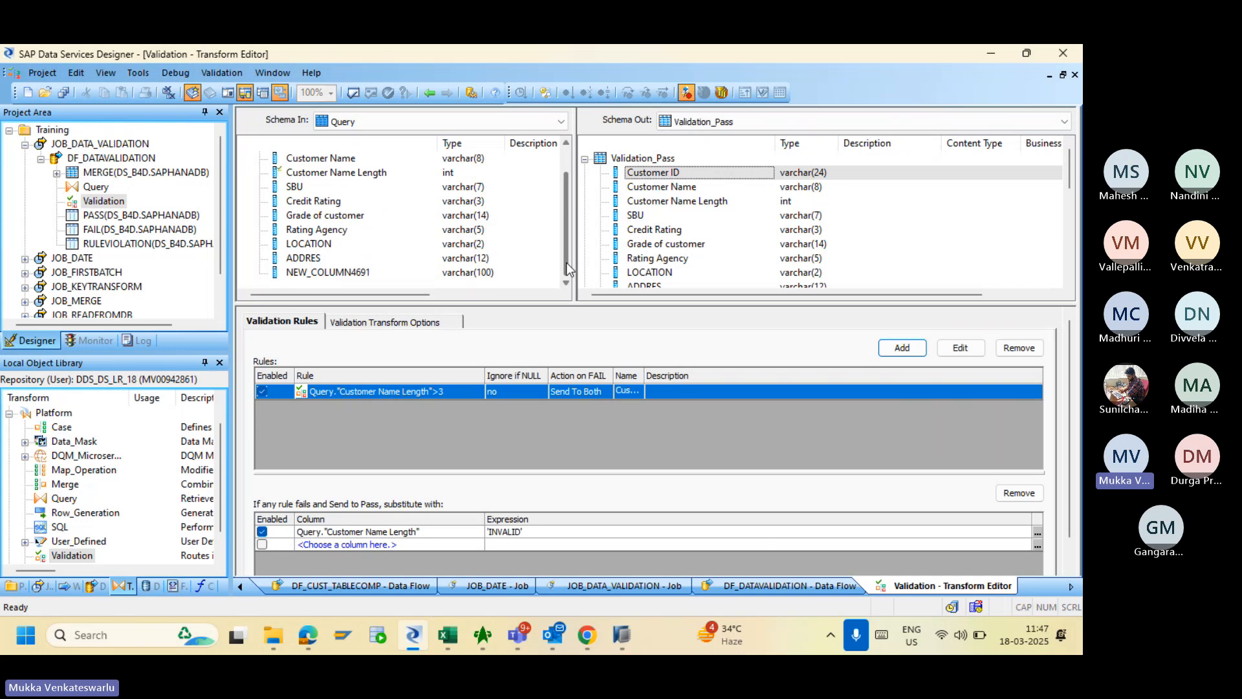
left_click(428, 92)
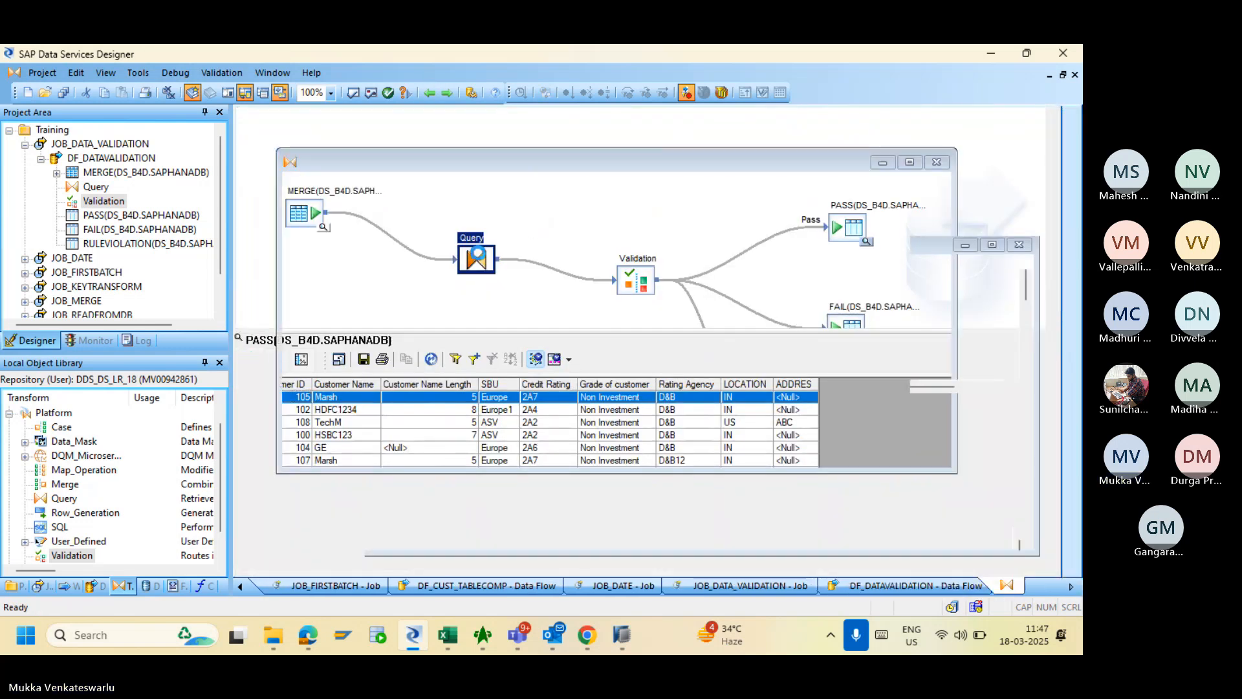
- Rename the Query column NEW_COLUMN4691 to VALID_INVALID and return to the data flow
left_click(476, 260)
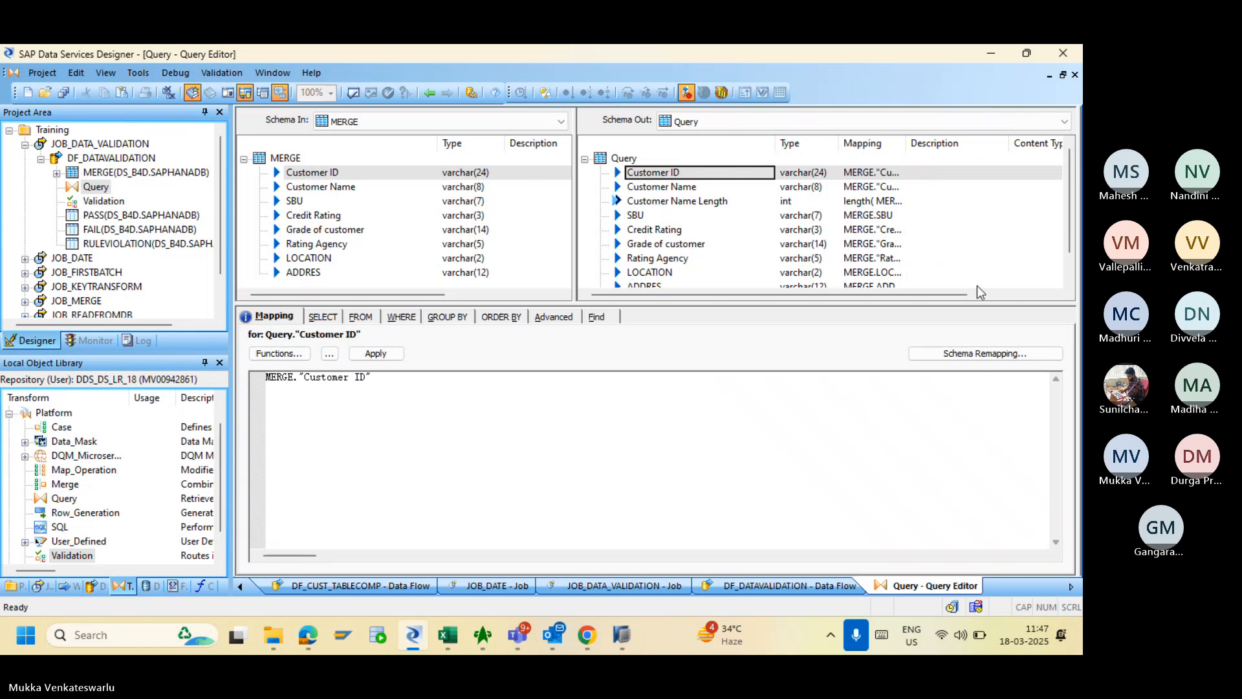
scroll(1071, 236, "down", 1)
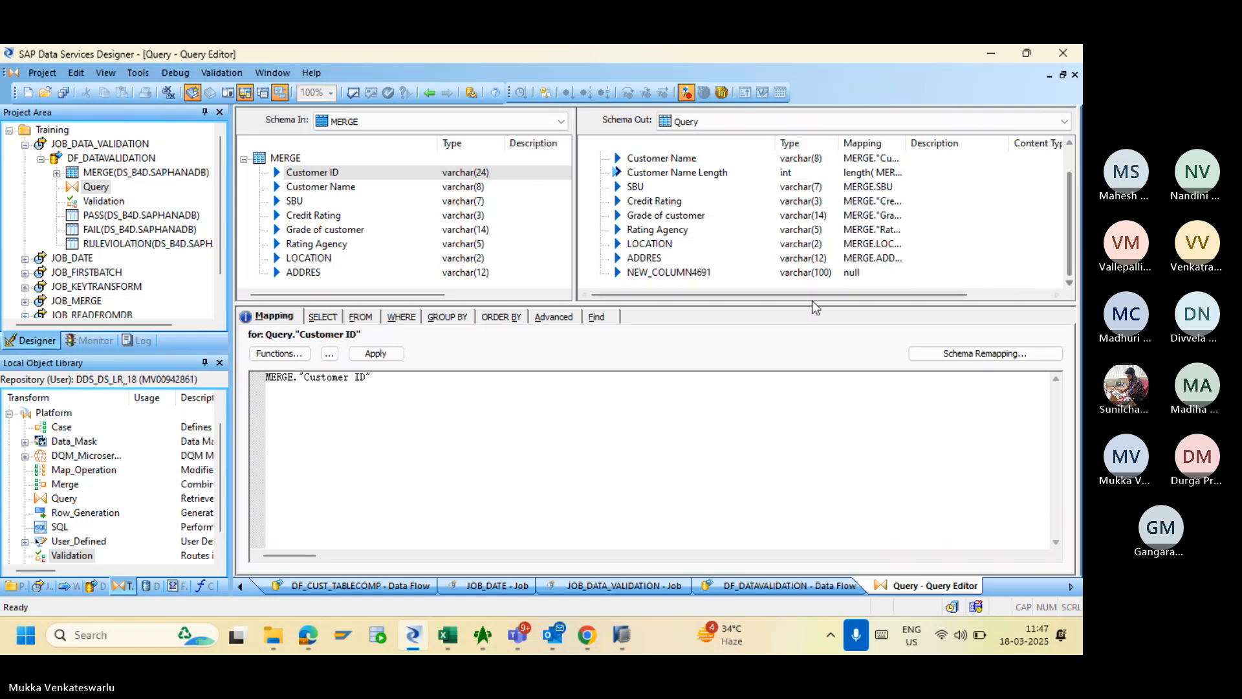
double_click(667, 273)
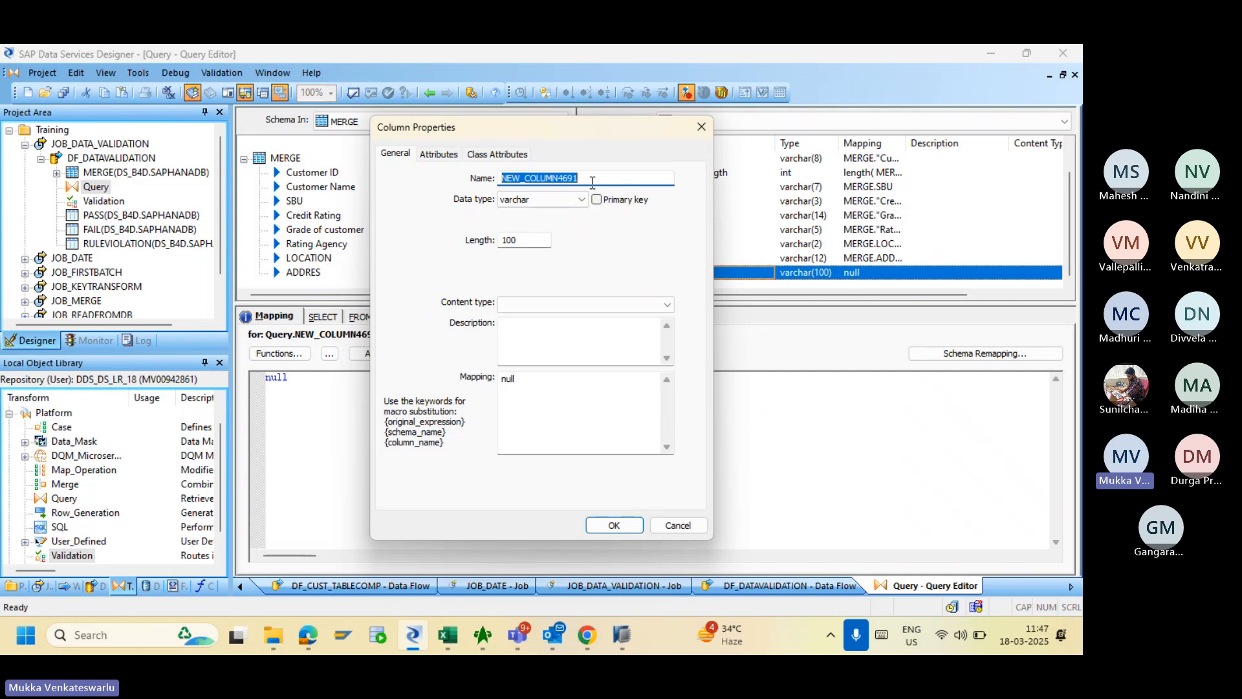
type("VALID")
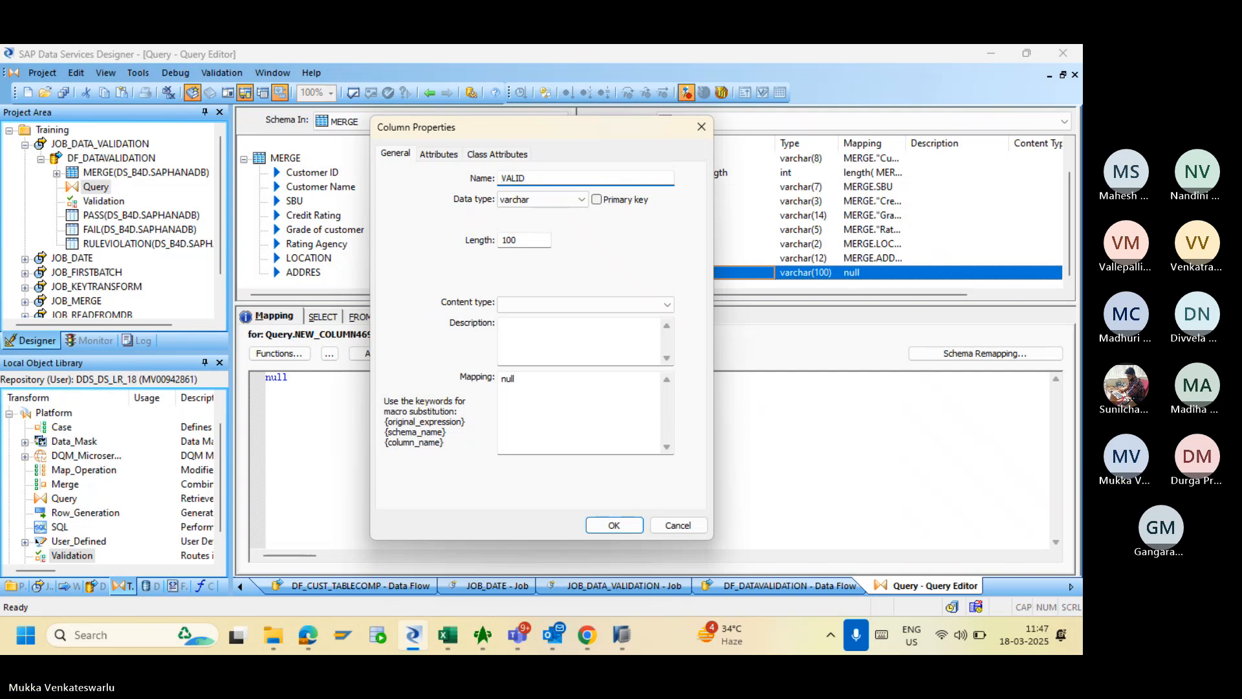
type("_INVALID")
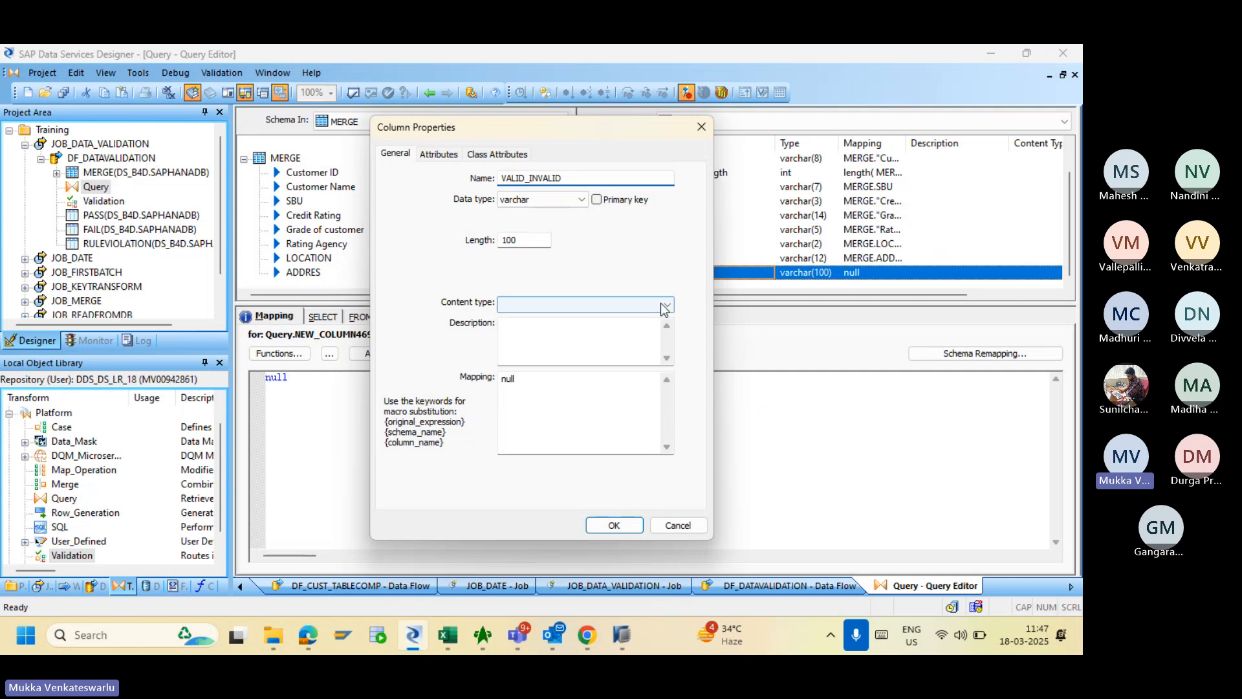
left_click(613, 525)
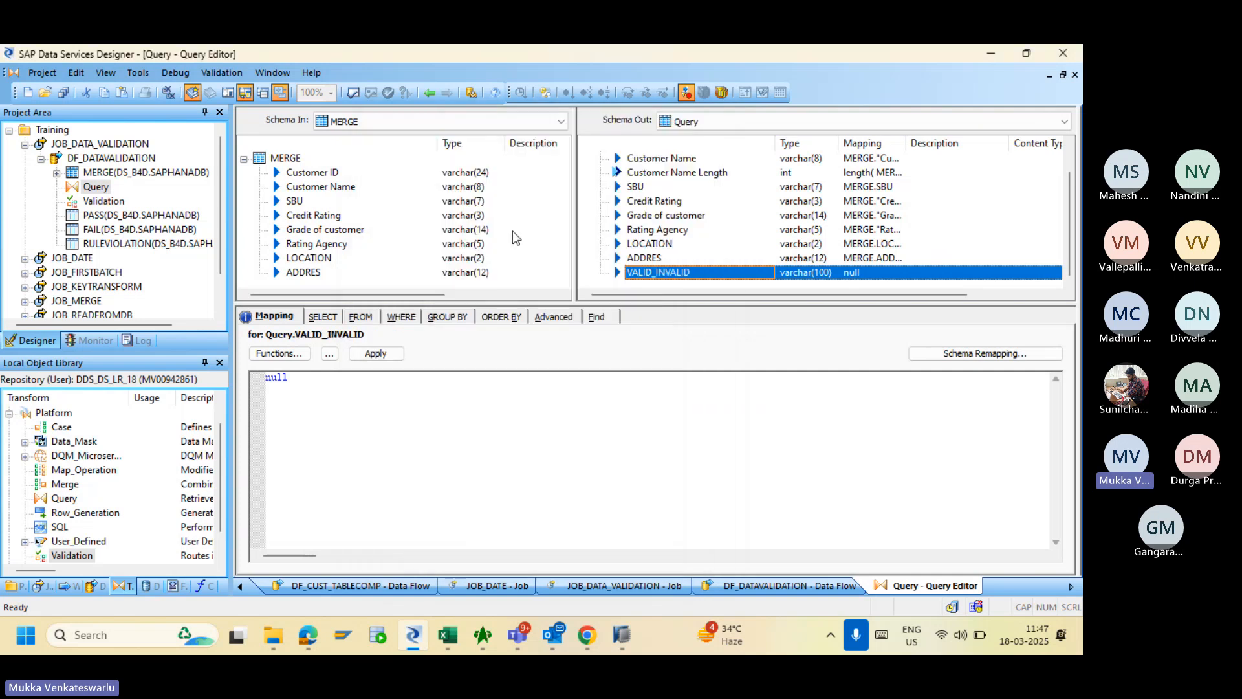
left_click(430, 94)
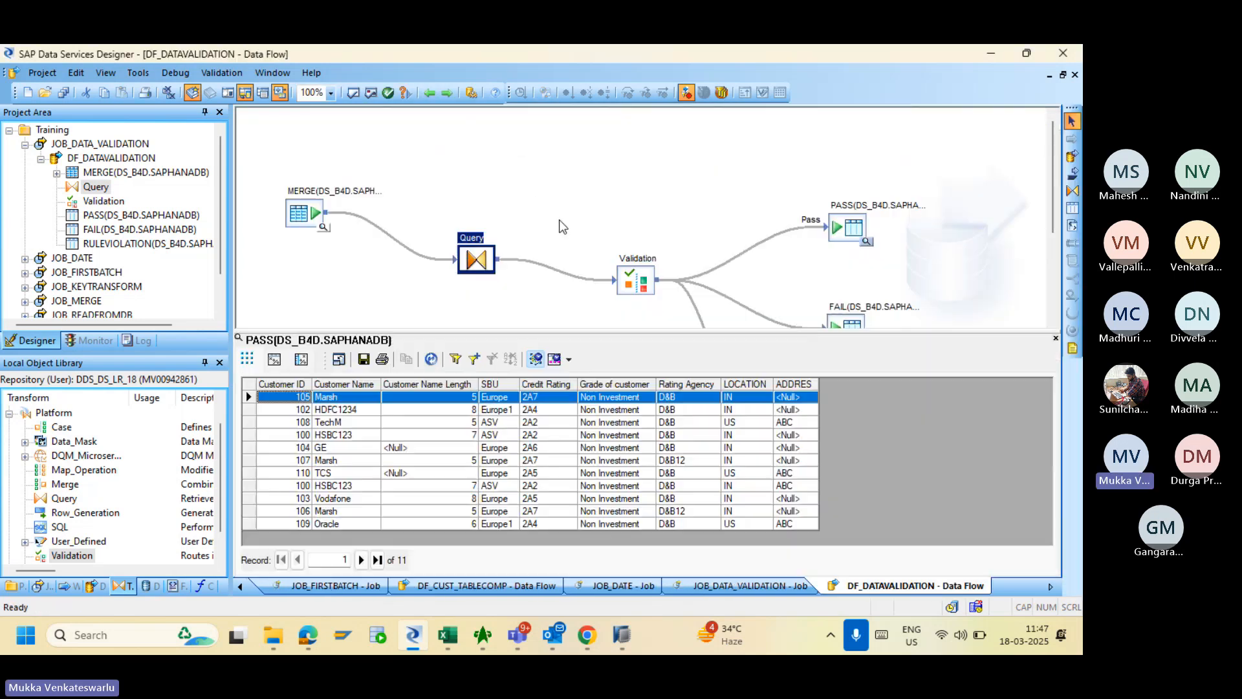
- In the Validation transform, set the substitution column to Query.VALID_INVALID
double_click(634, 275)
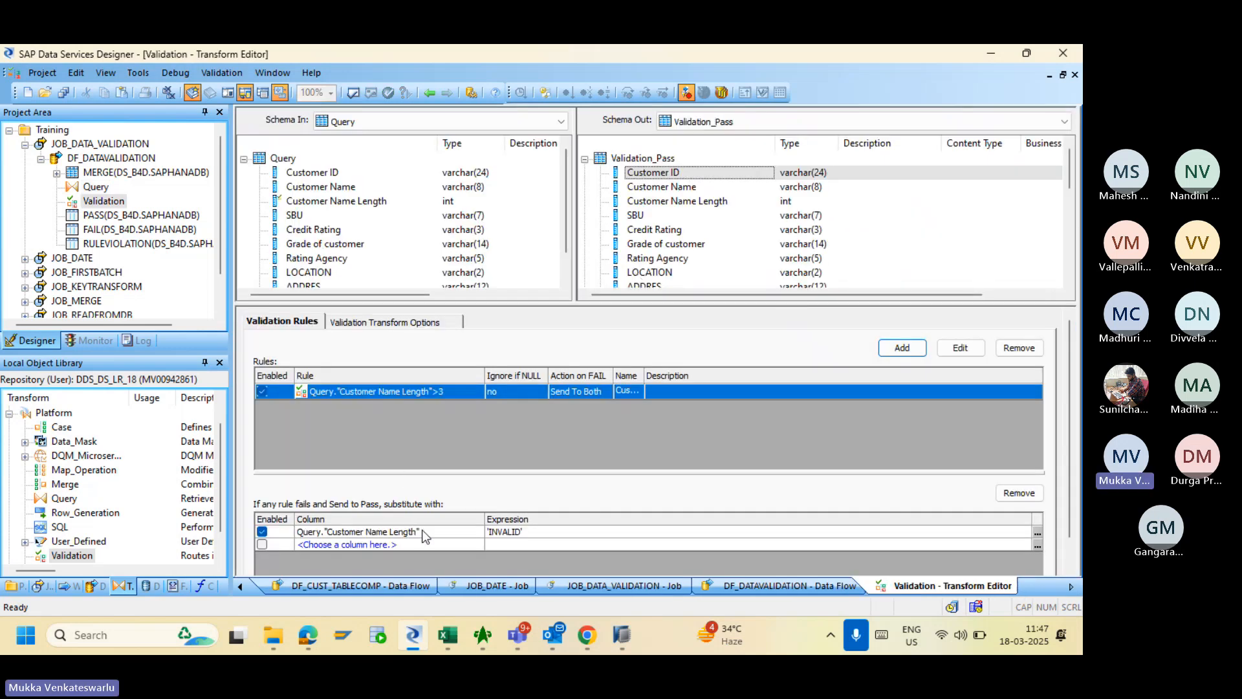
left_click(424, 532)
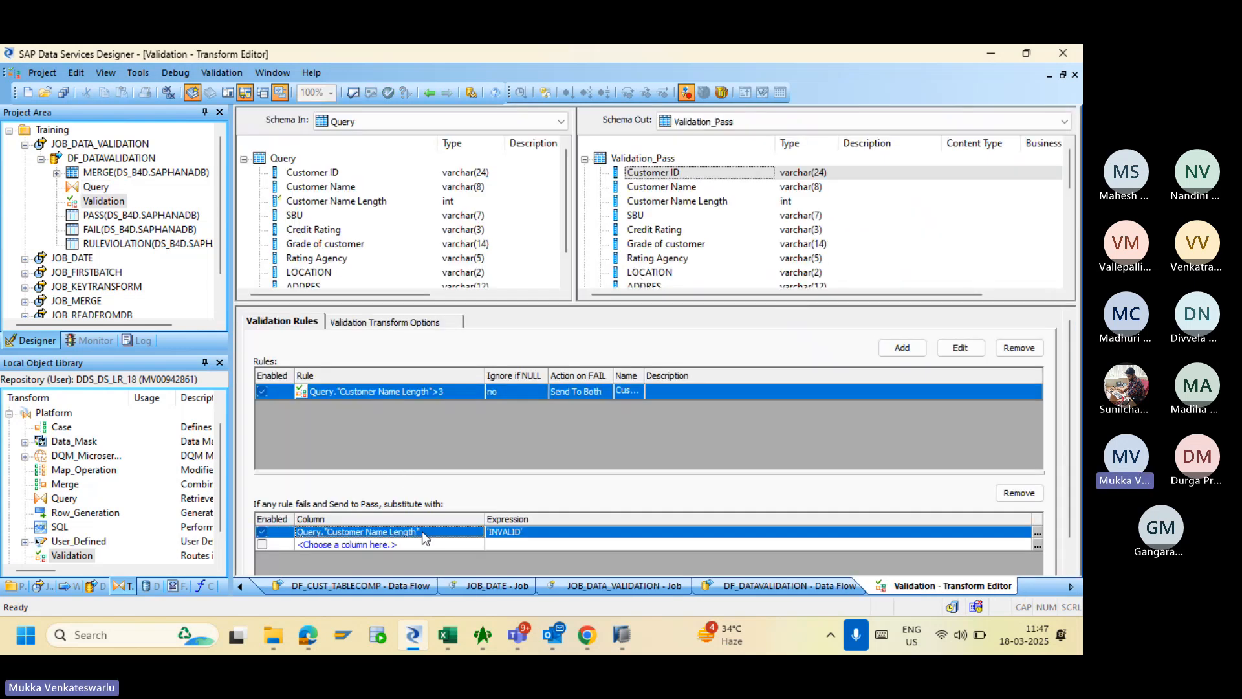
left_click(438, 532)
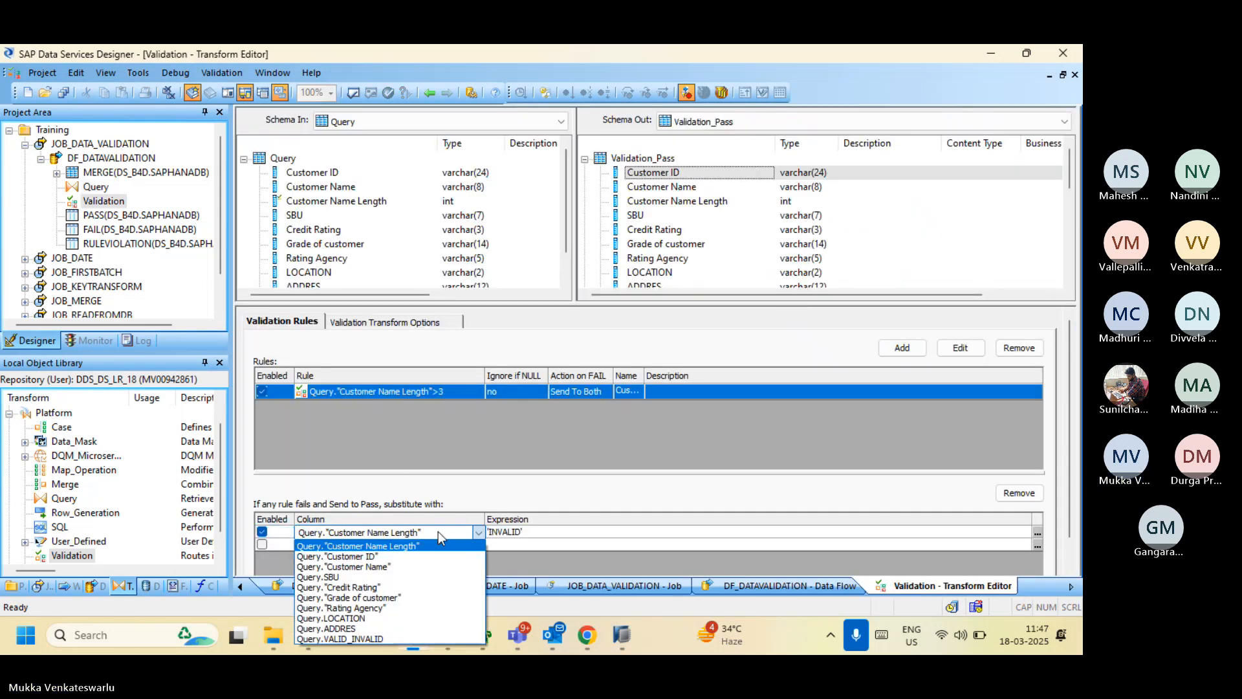
left_click(371, 638)
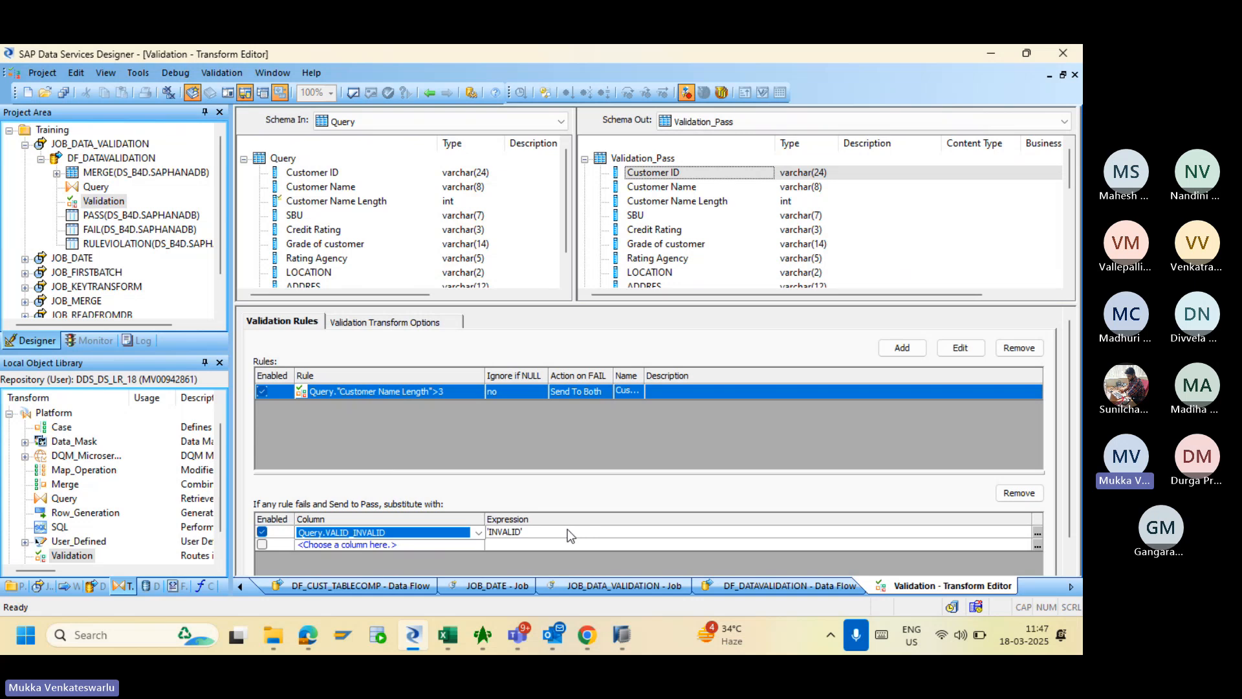
- Validate the data flow, which now reports no errors, and close the results
left_click(430, 93)
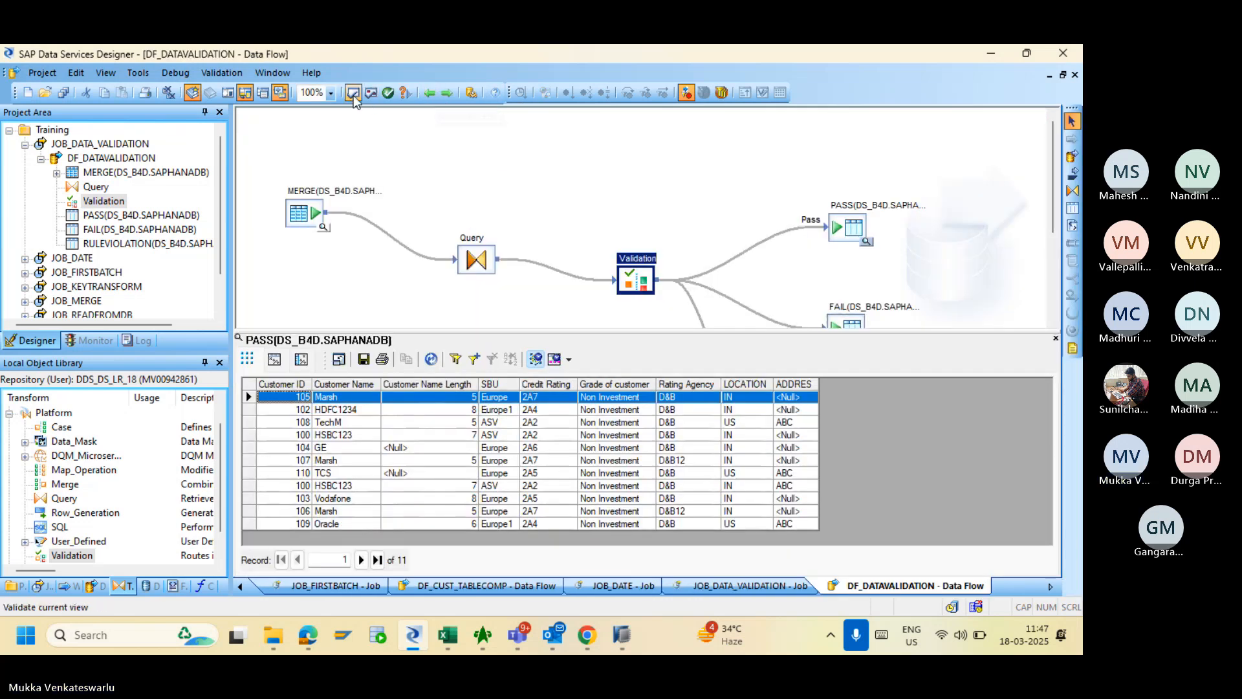
left_click(353, 94)
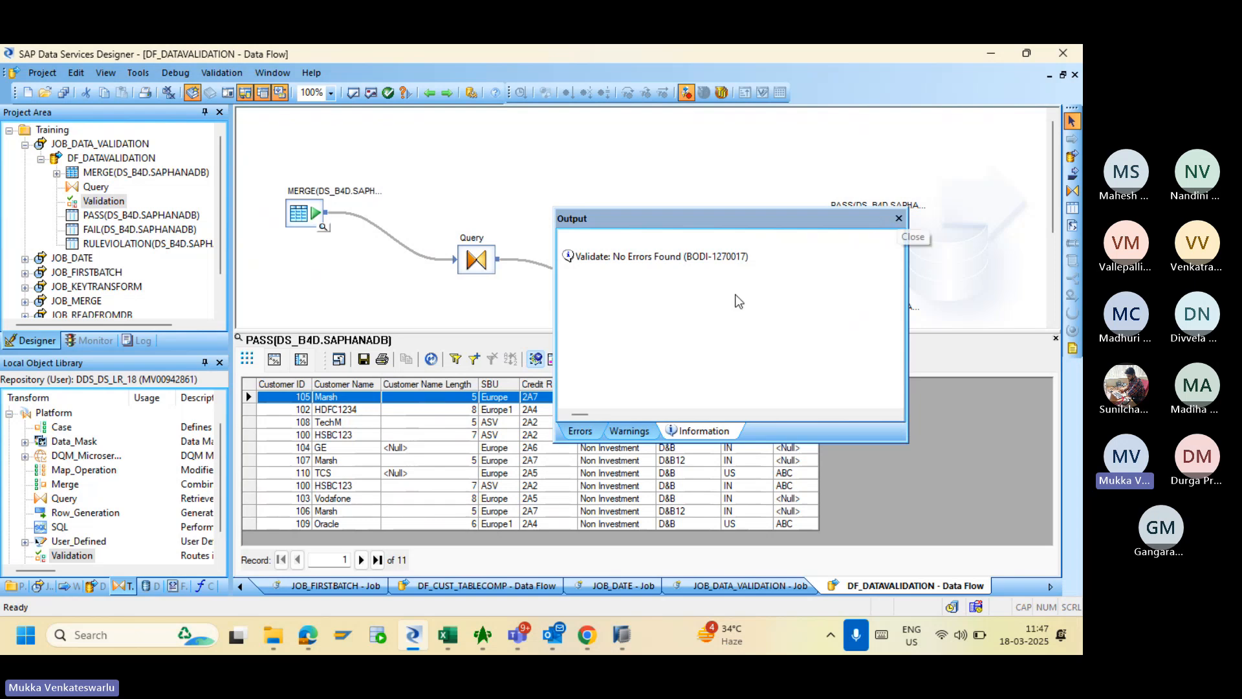
left_click(899, 220)
- Save all changes to DF_DATAVALIDATION, then switch to the Management Console in the browser
left_click(62, 93)
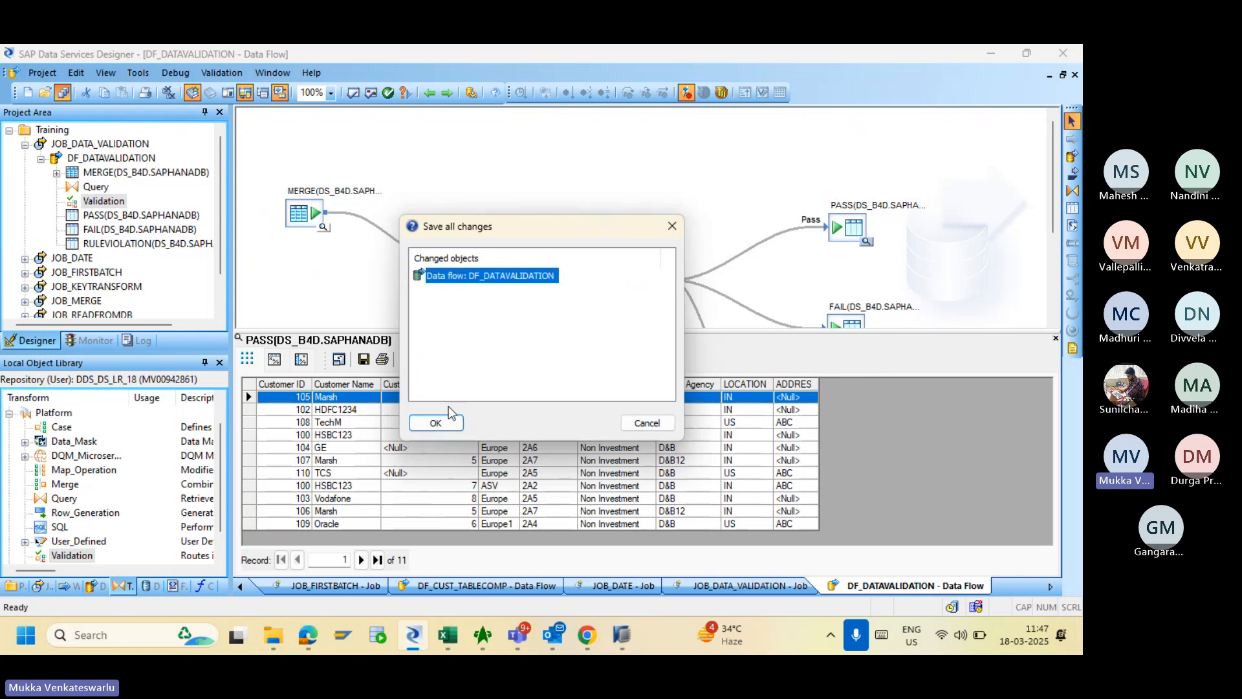
left_click(437, 424)
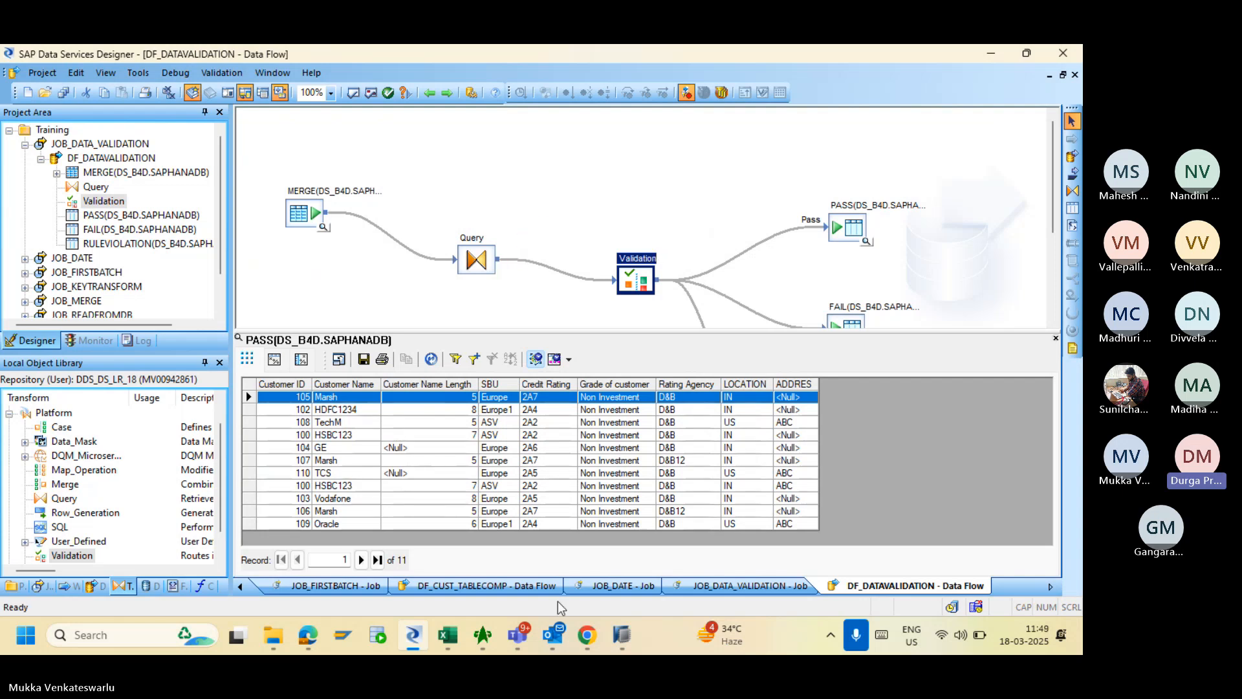
left_click(586, 635)
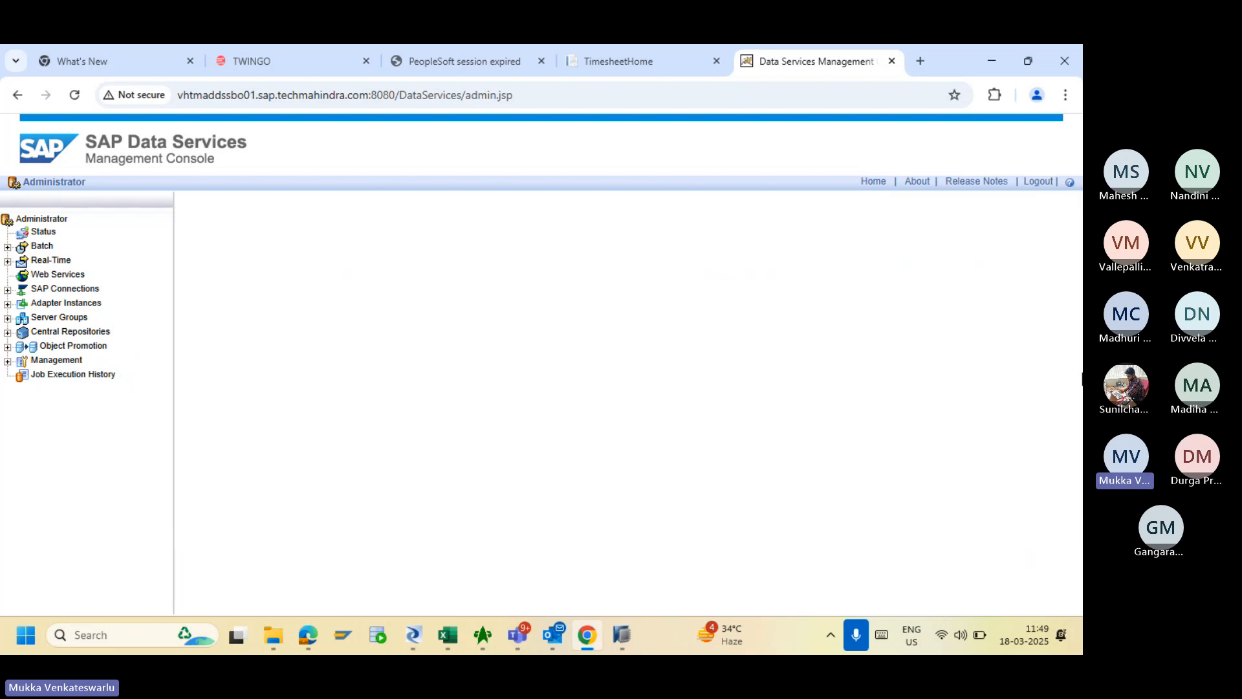
- Review the latest JOB_DATA_VALIDATION run's trace log, then return to Designer
scroll(1077, 352, "down", 2)
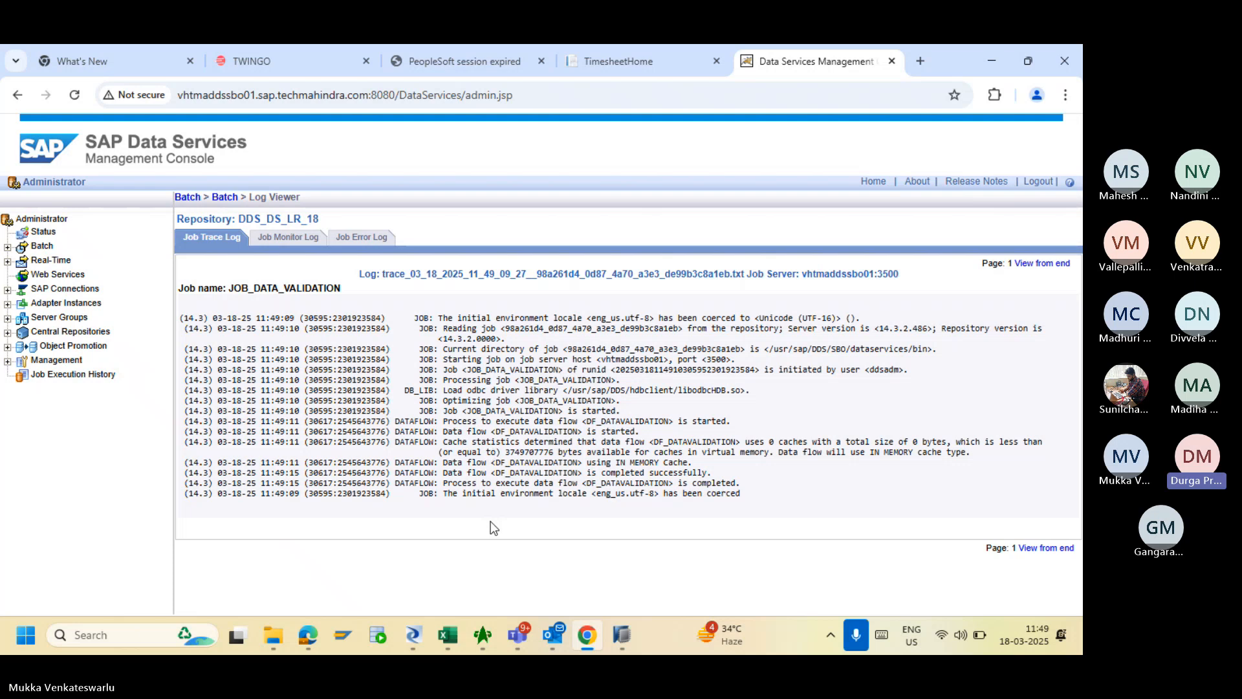
left_click(413, 635)
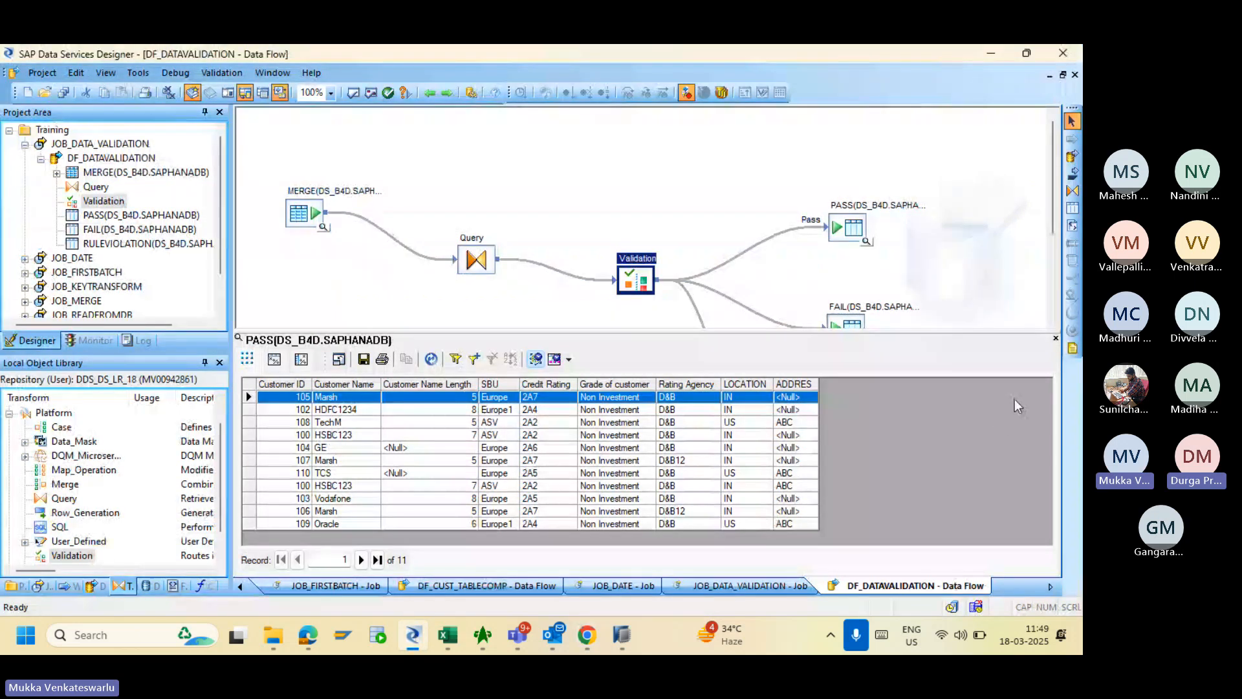
- Refresh the PASS preview, then enable the Validation transform's 'INVALID' substitution for Query.VALID_INVALID
left_click(1056, 337)
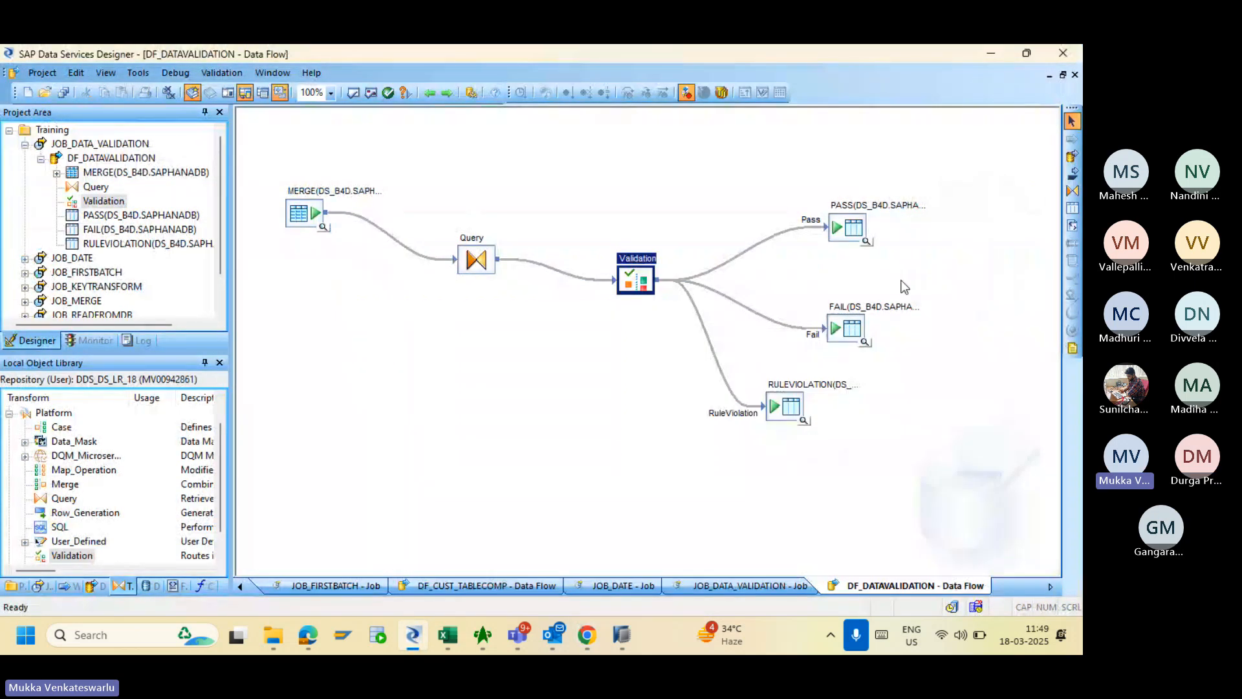
left_click(866, 242)
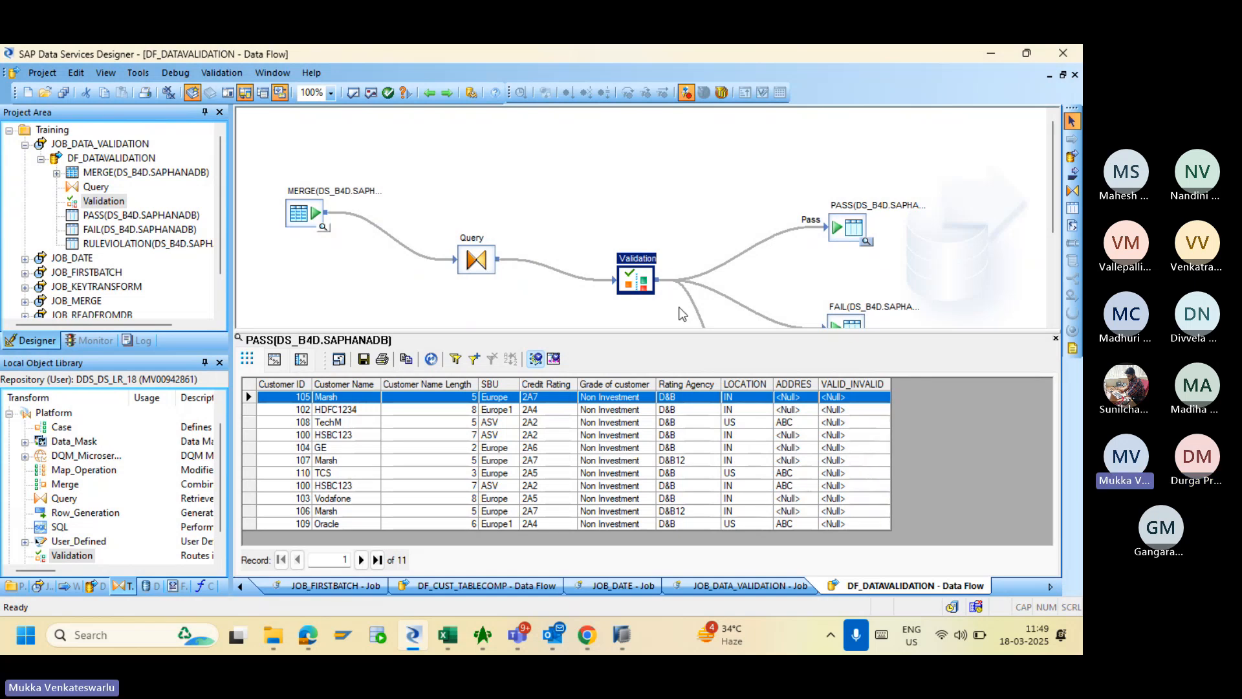
double_click(635, 283)
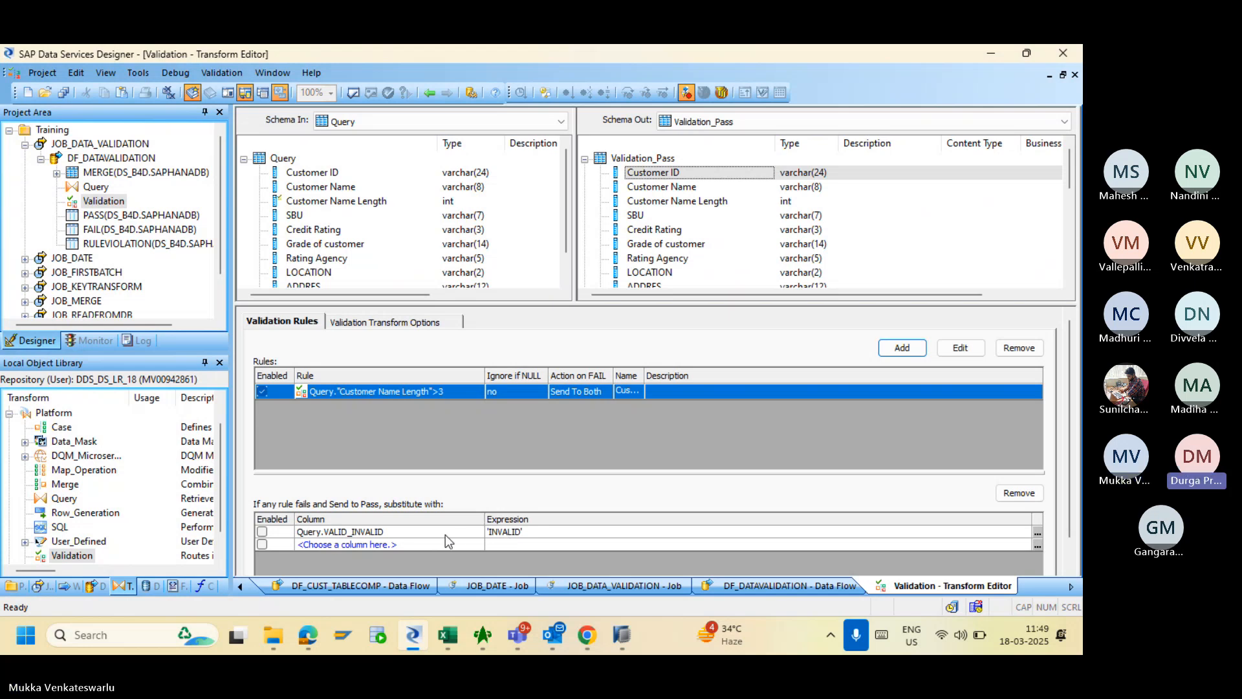
left_click(262, 532)
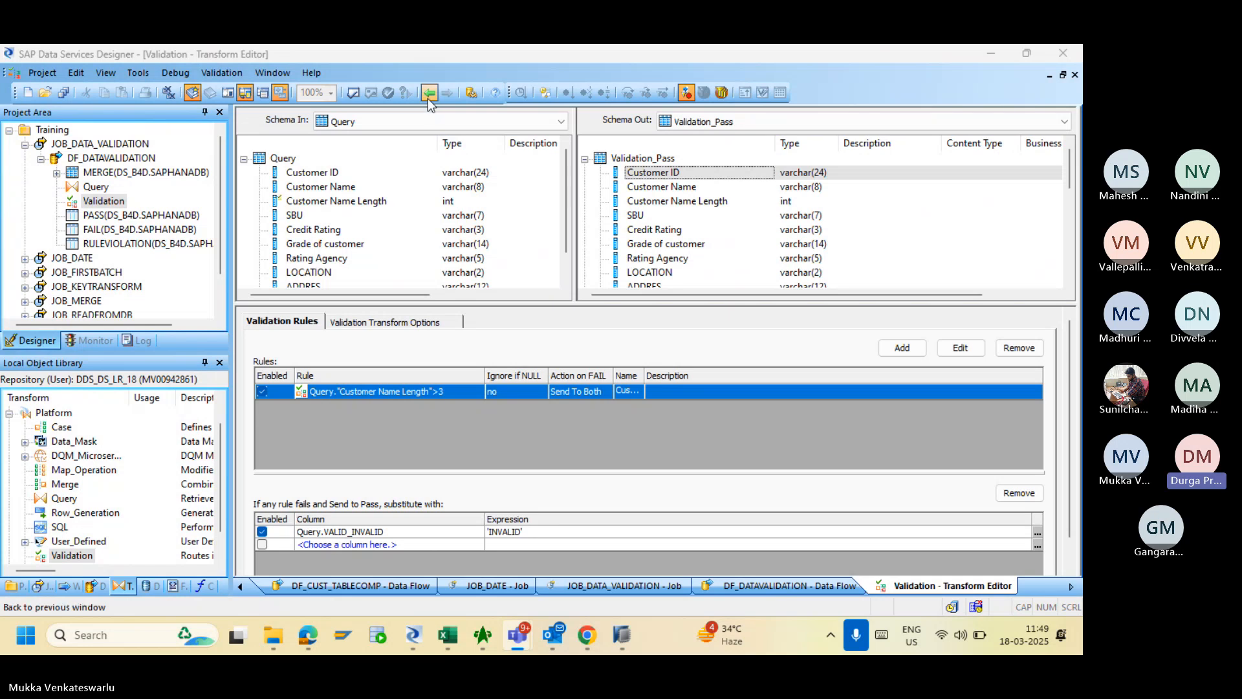
left_click(427, 94)
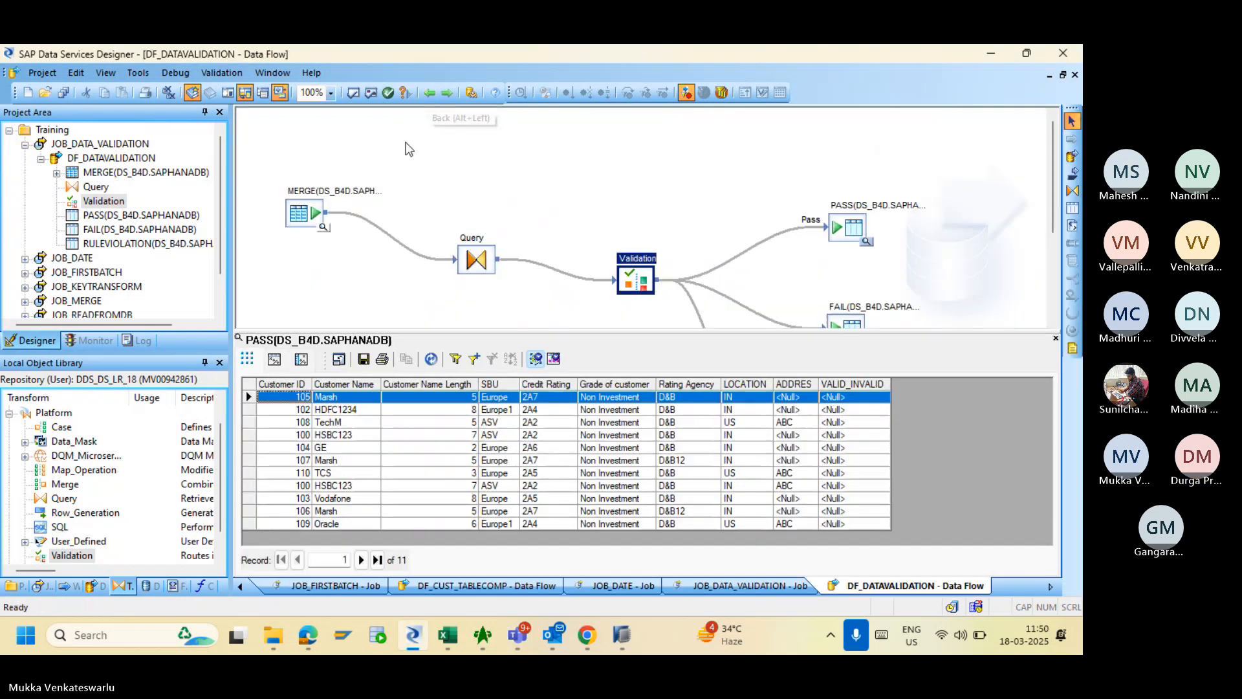
- Validate DF_DATAVALIDATION with no errors found and save all changed objects
left_click(352, 93)
left_click(899, 218)
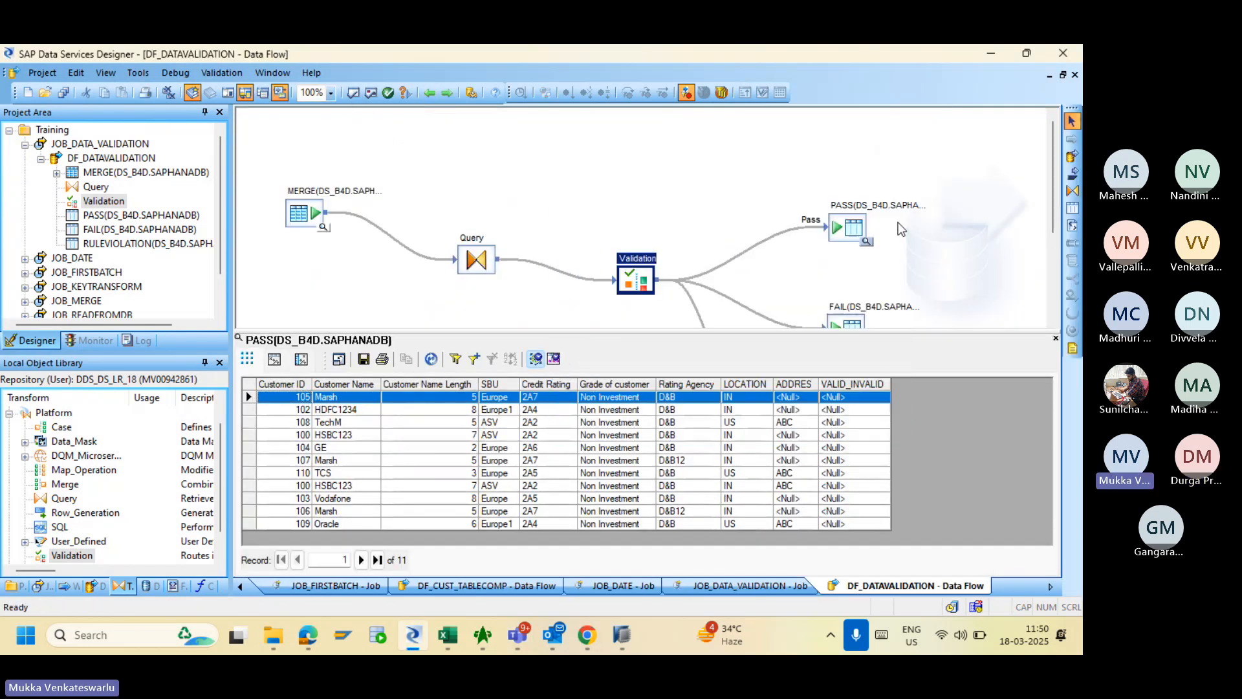
left_click(63, 93)
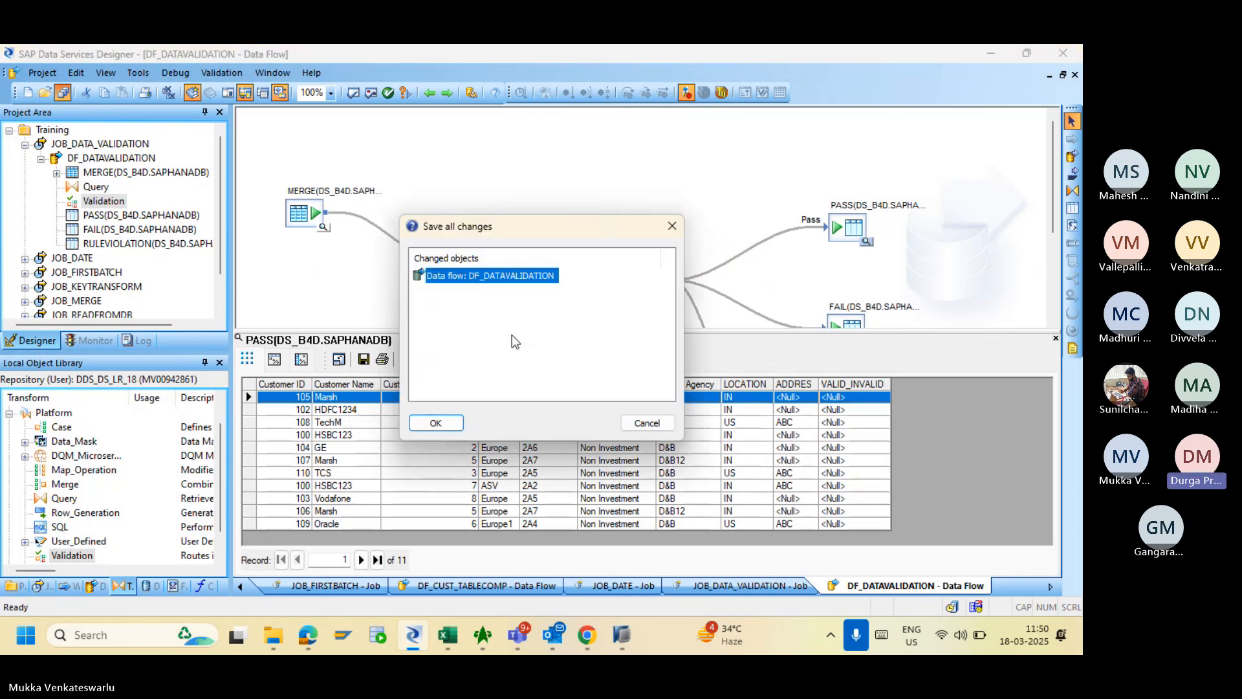
left_click(444, 424)
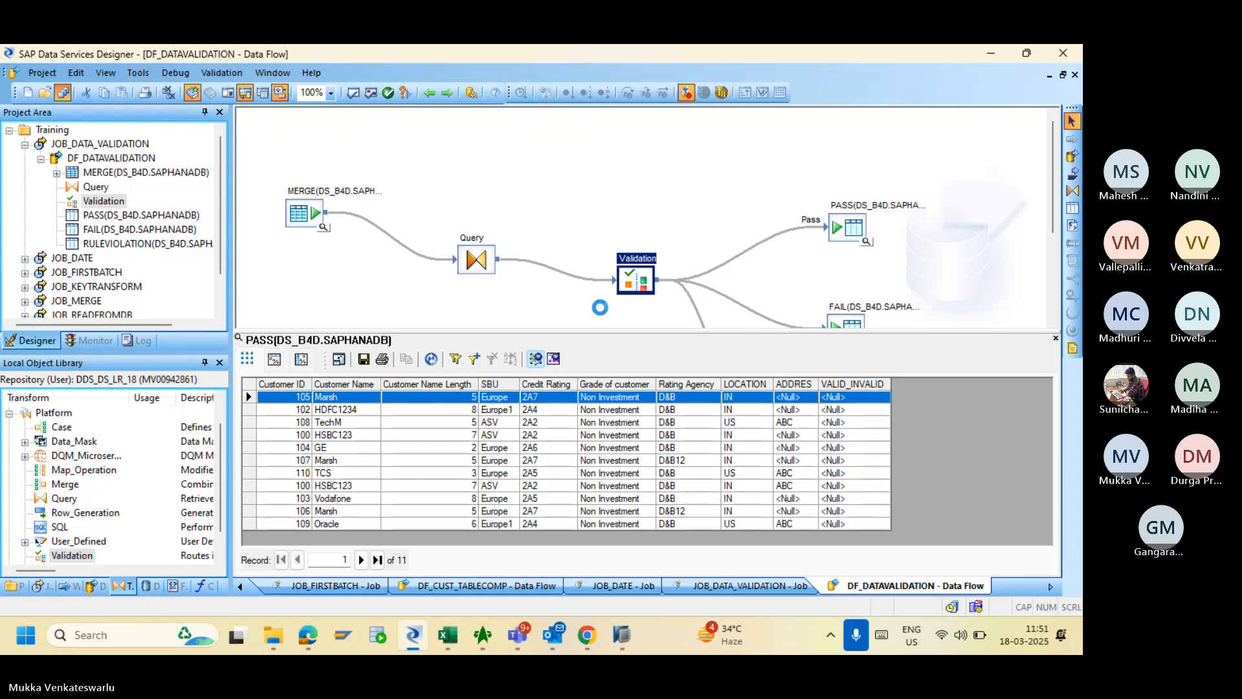
- Execute JOB_DATA_VALIDATION again in the Management Console and open its trace log
left_click(580, 641)
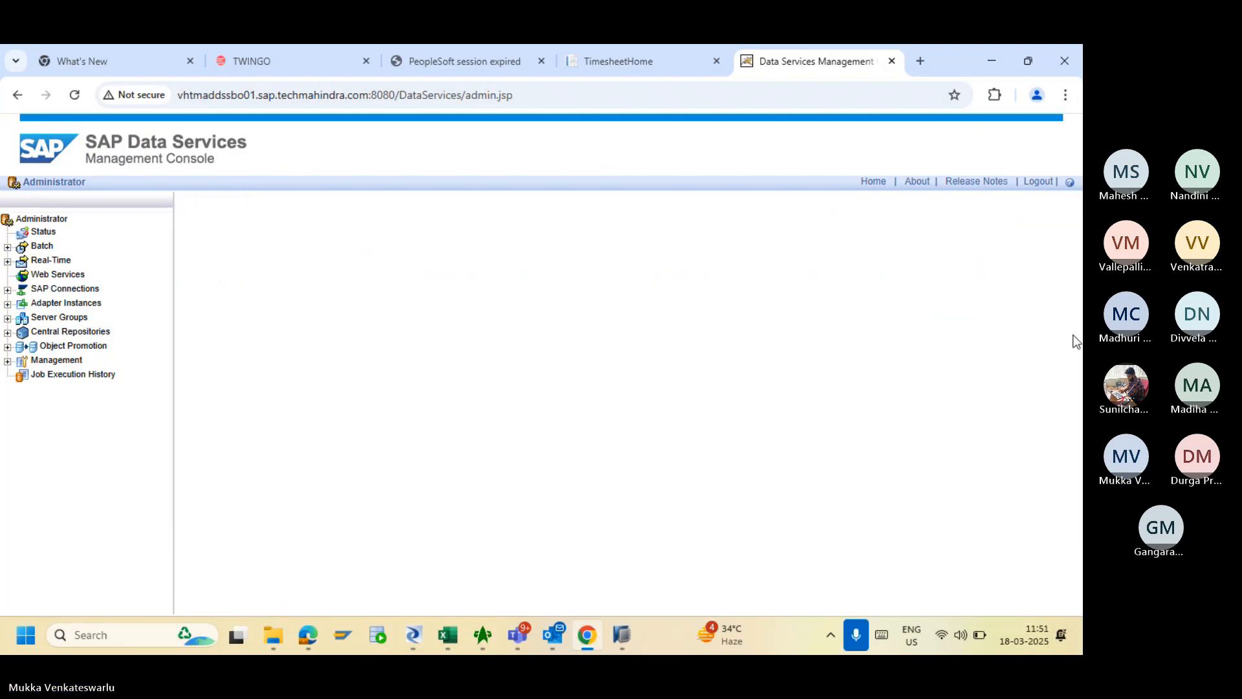
scroll(1078, 349, "down", 2)
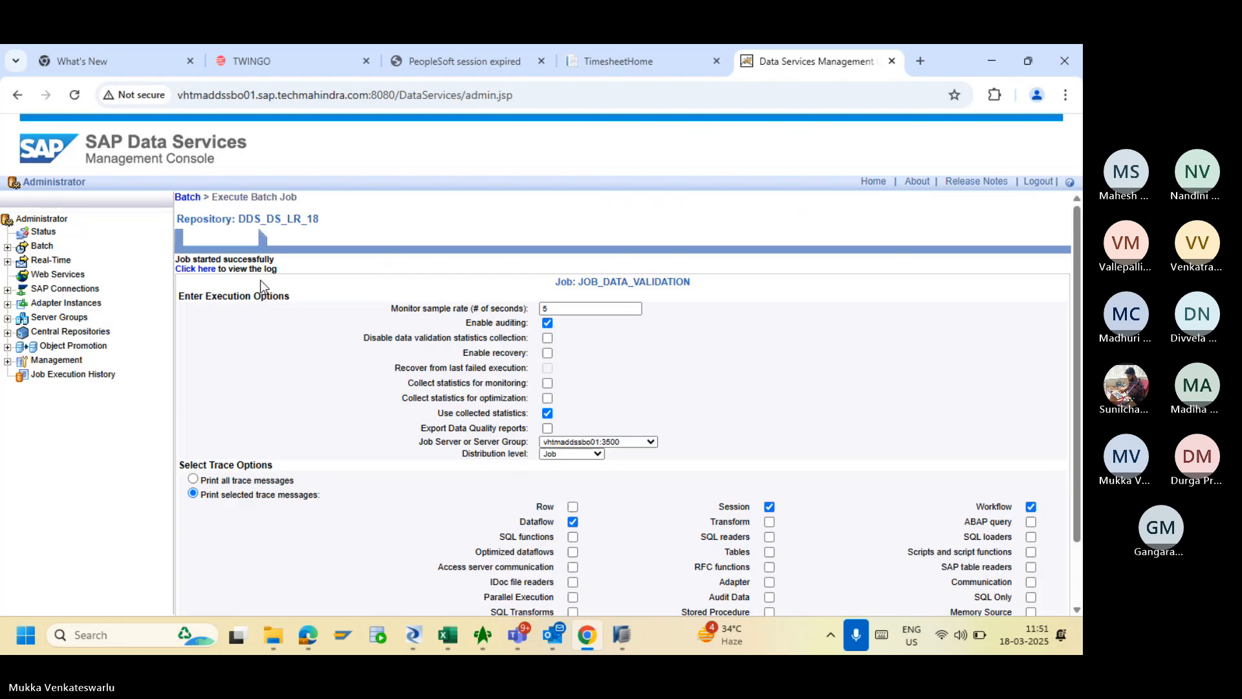
left_click(203, 269)
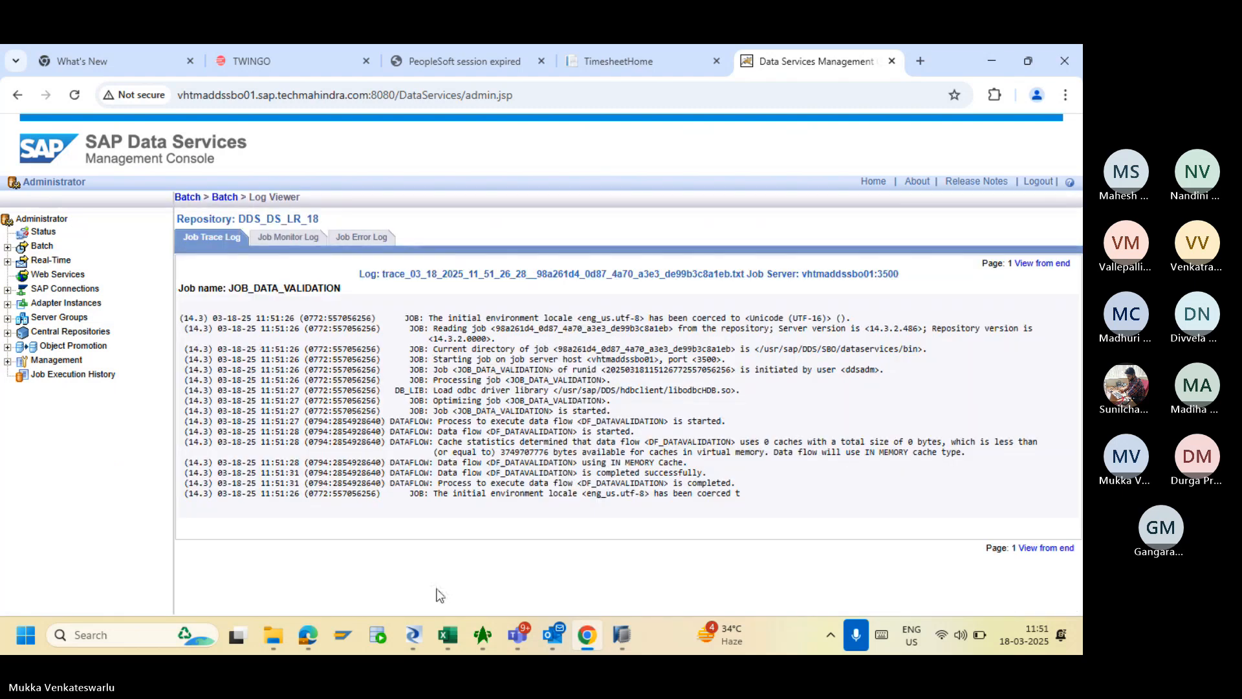
left_click(421, 639)
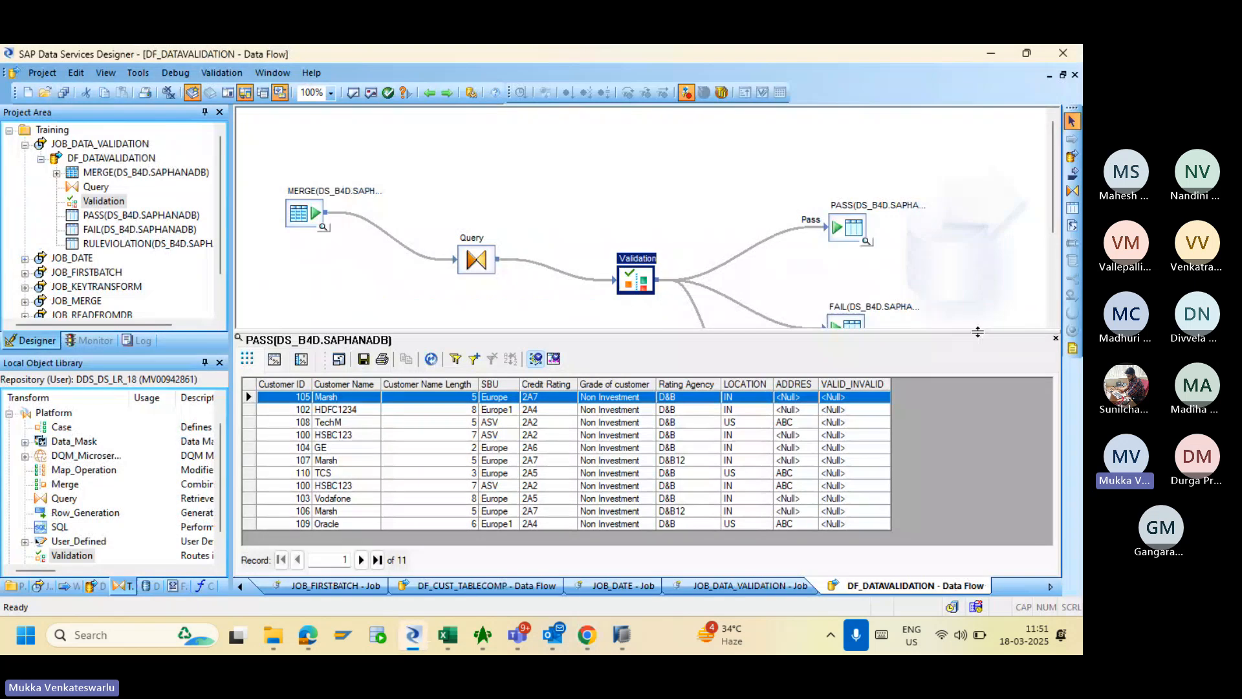
left_click(1055, 337)
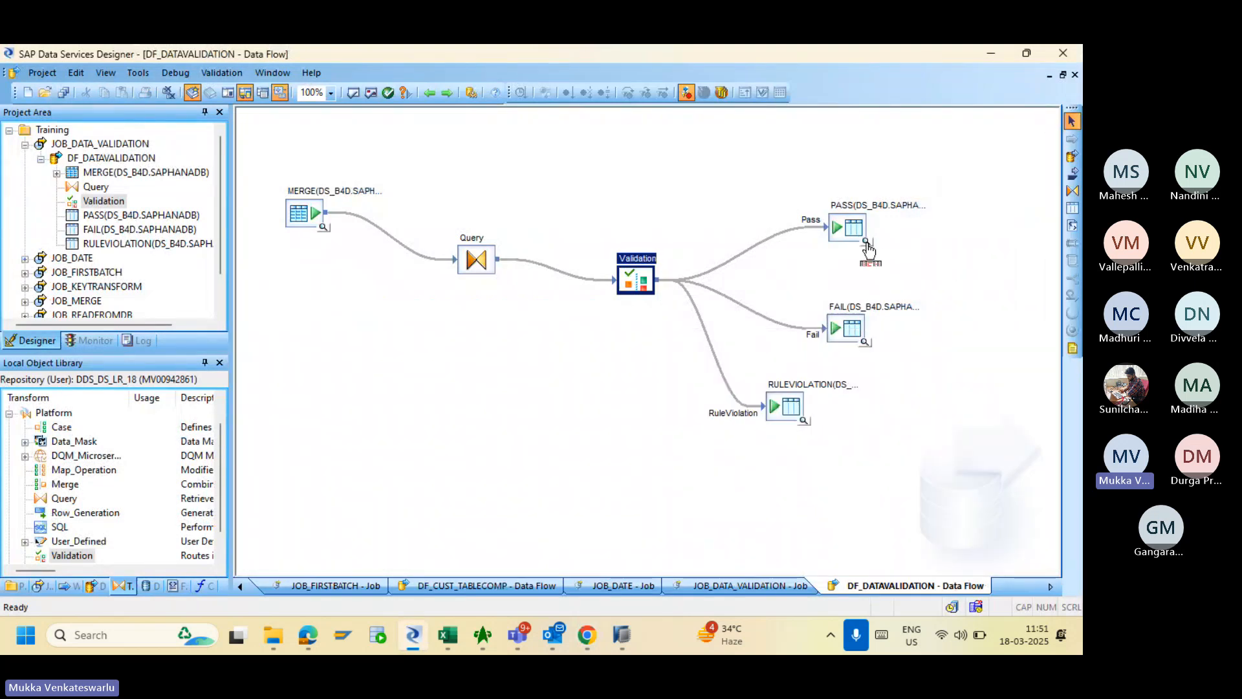
left_click(866, 242)
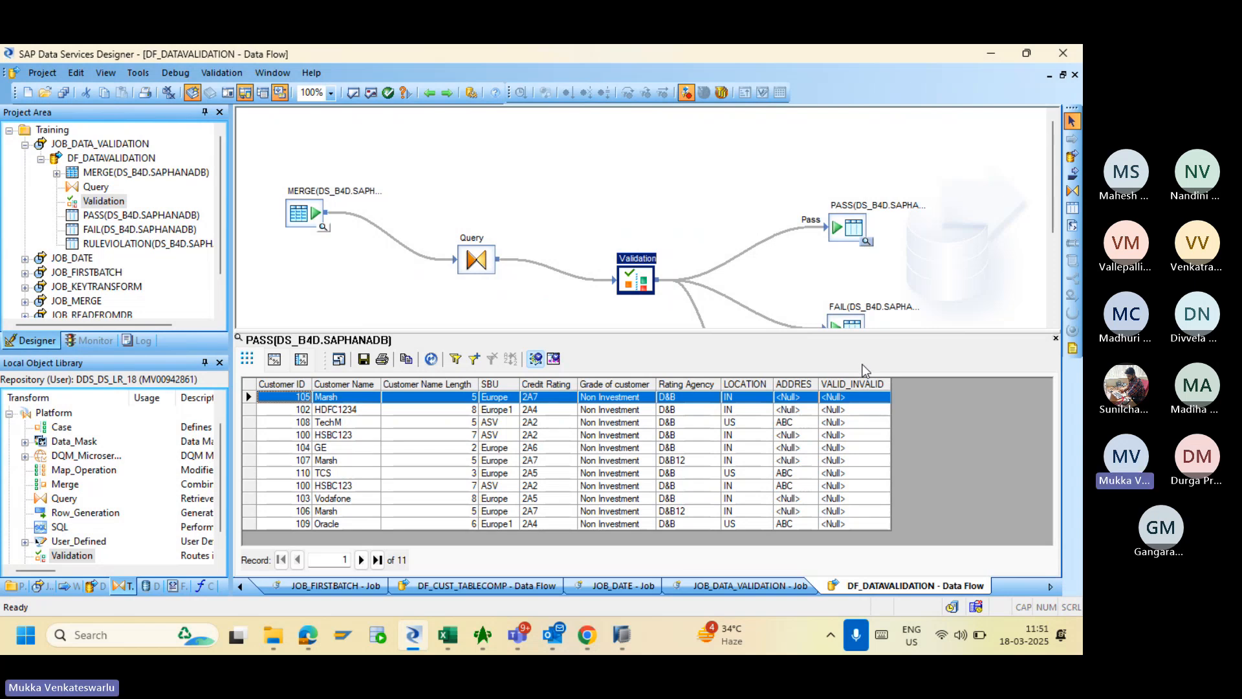
double_click(634, 283)
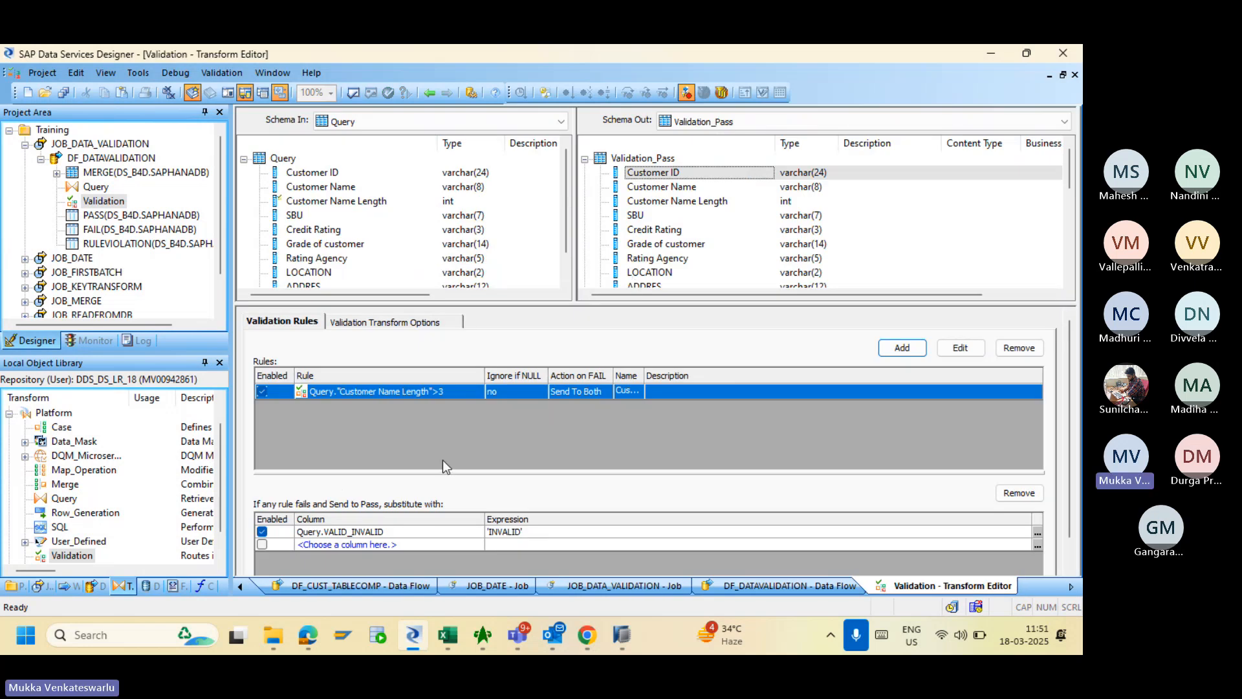
left_click(371, 324)
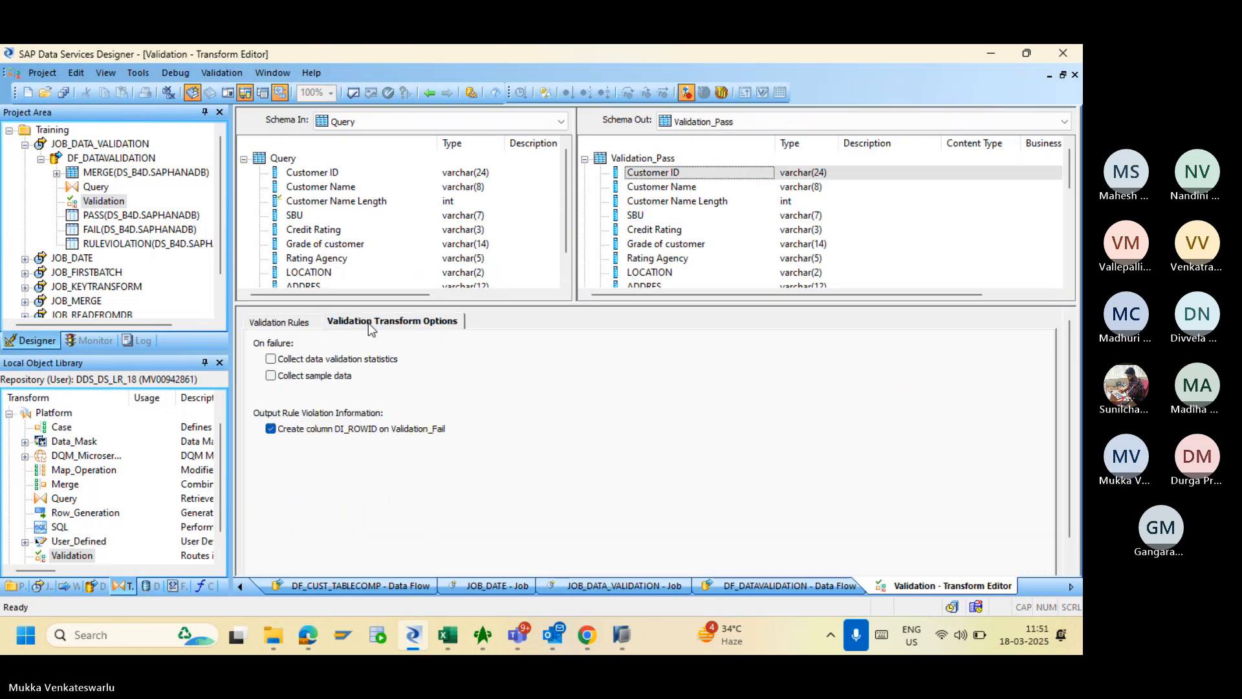
left_click(279, 322)
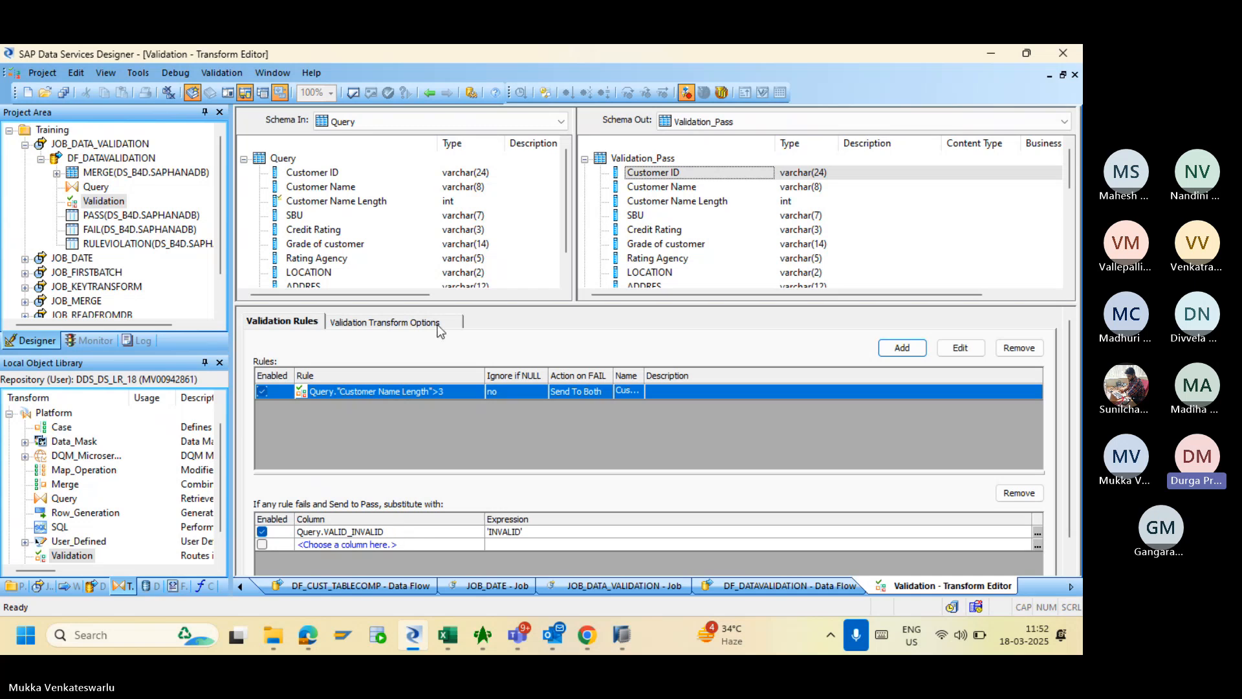
left_click(429, 94)
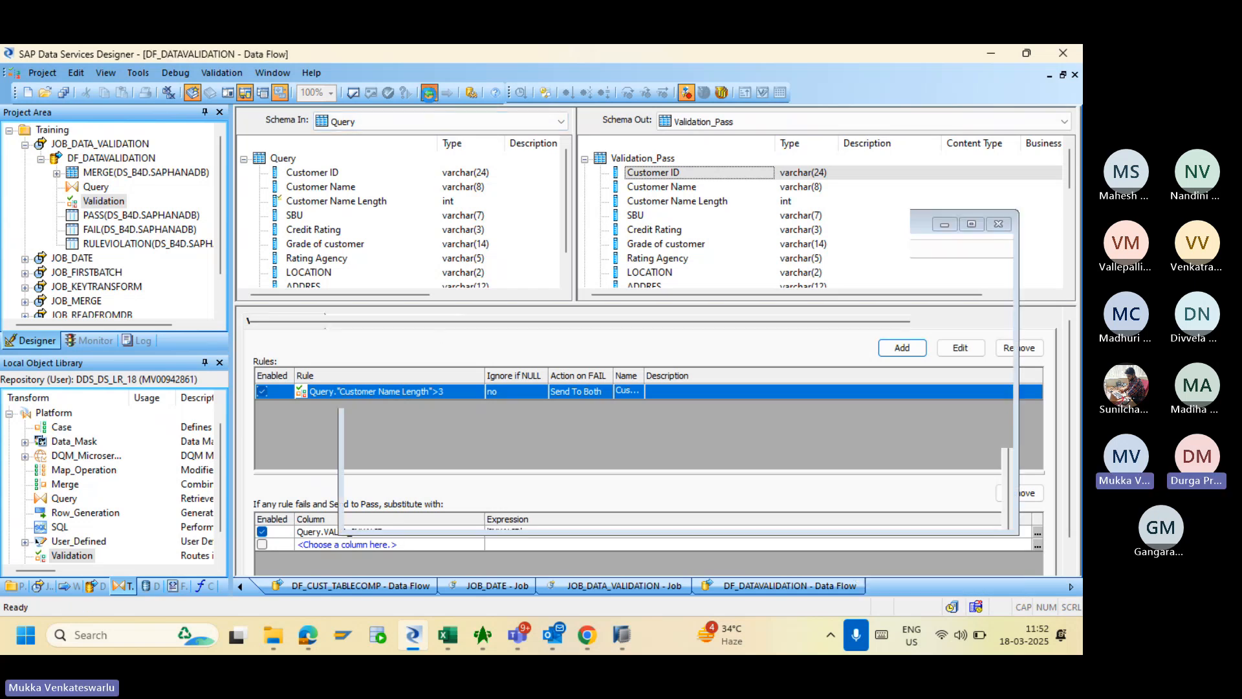
double_click(473, 262)
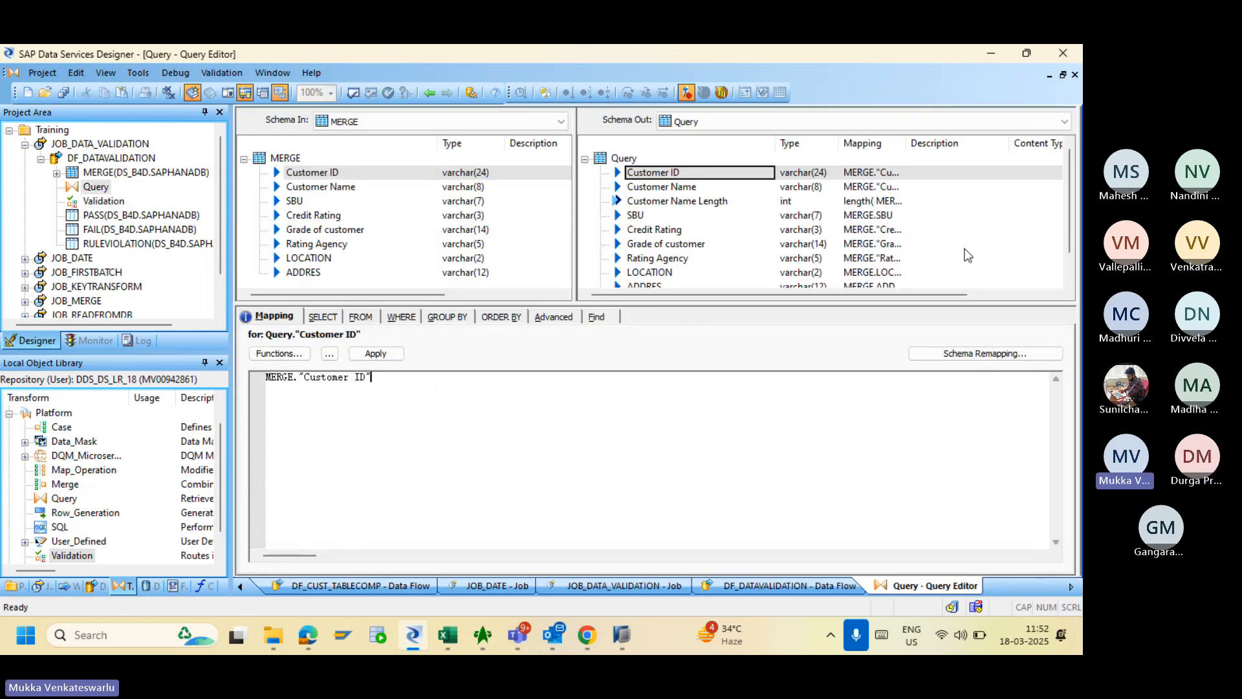
scroll(1064, 278, "down", 1)
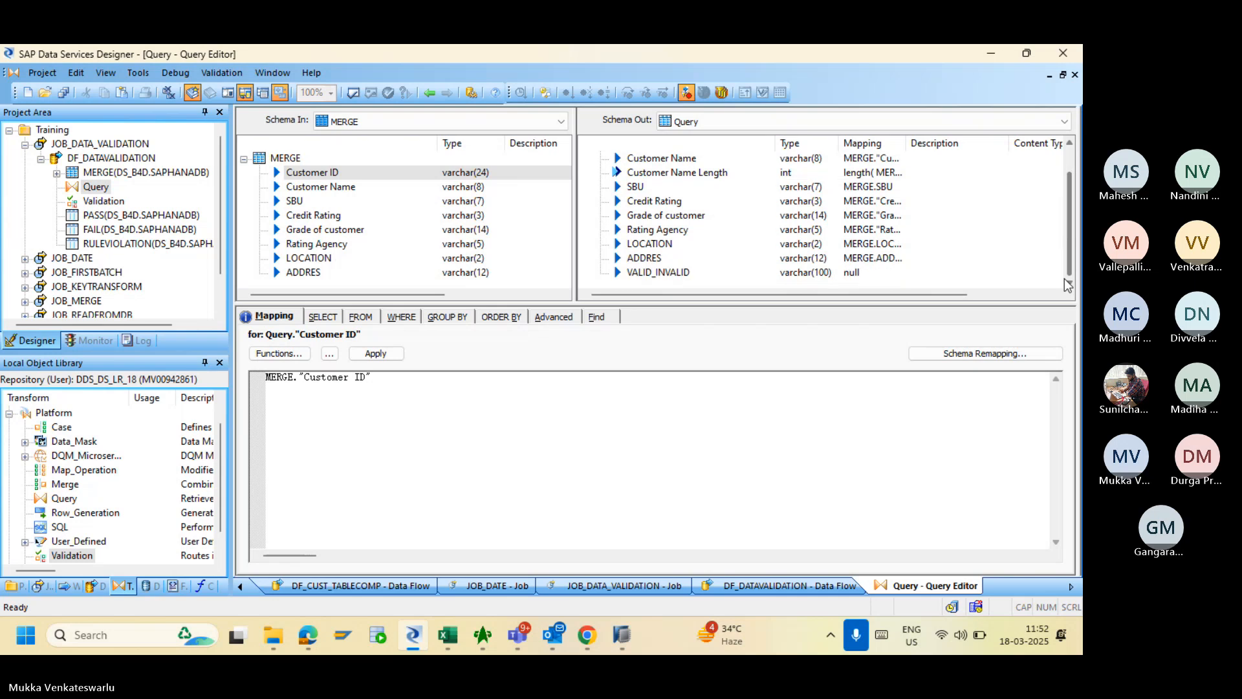
left_click(662, 273)
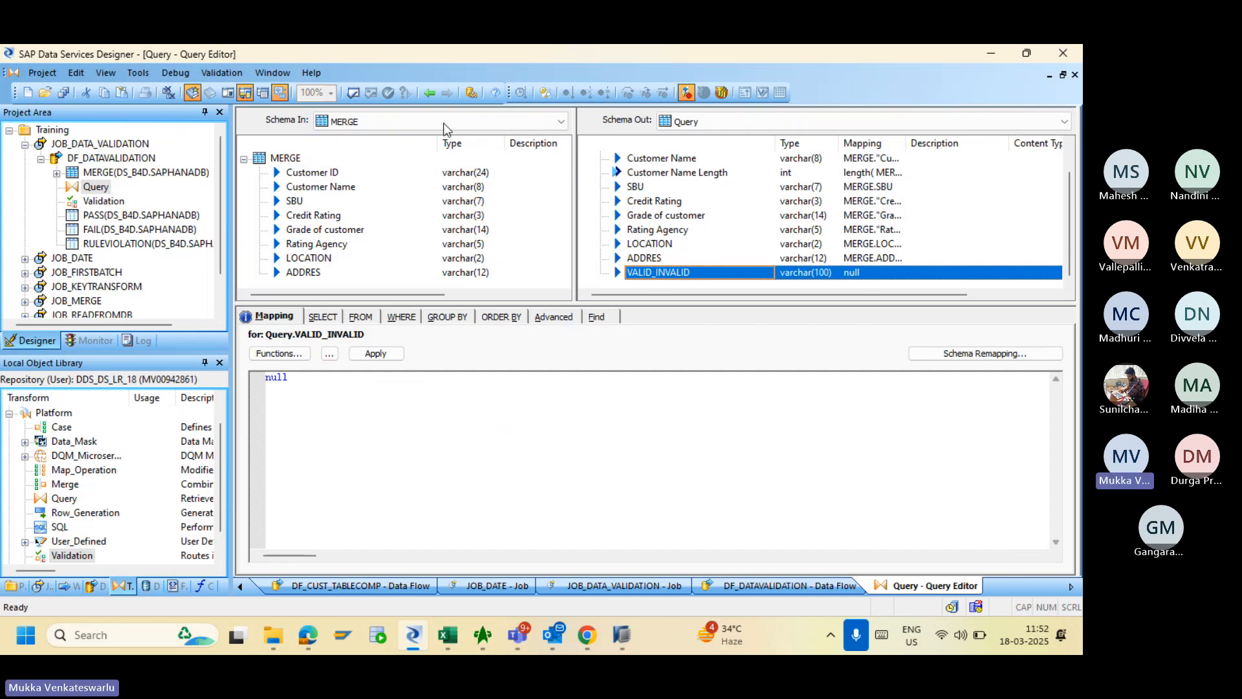
left_click(428, 93)
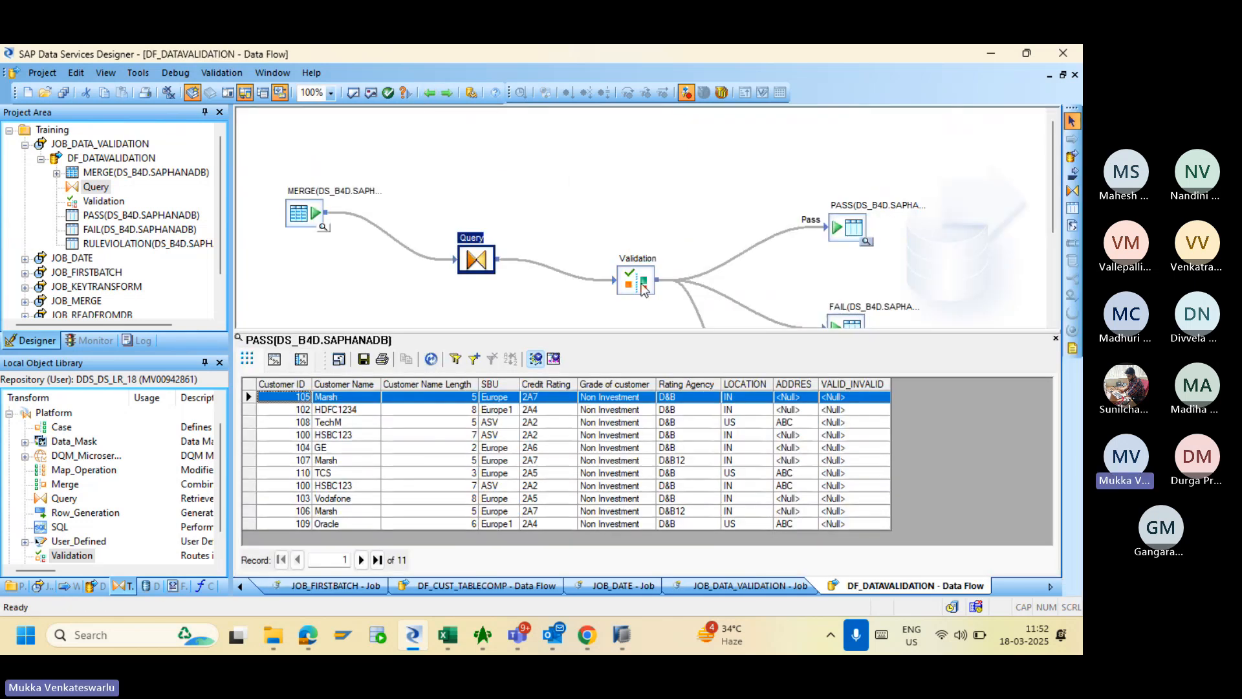
- Change the substitution value to double-quoted "INVALID" and validate, which raises an unrecognized identifier error
double_click(639, 282)
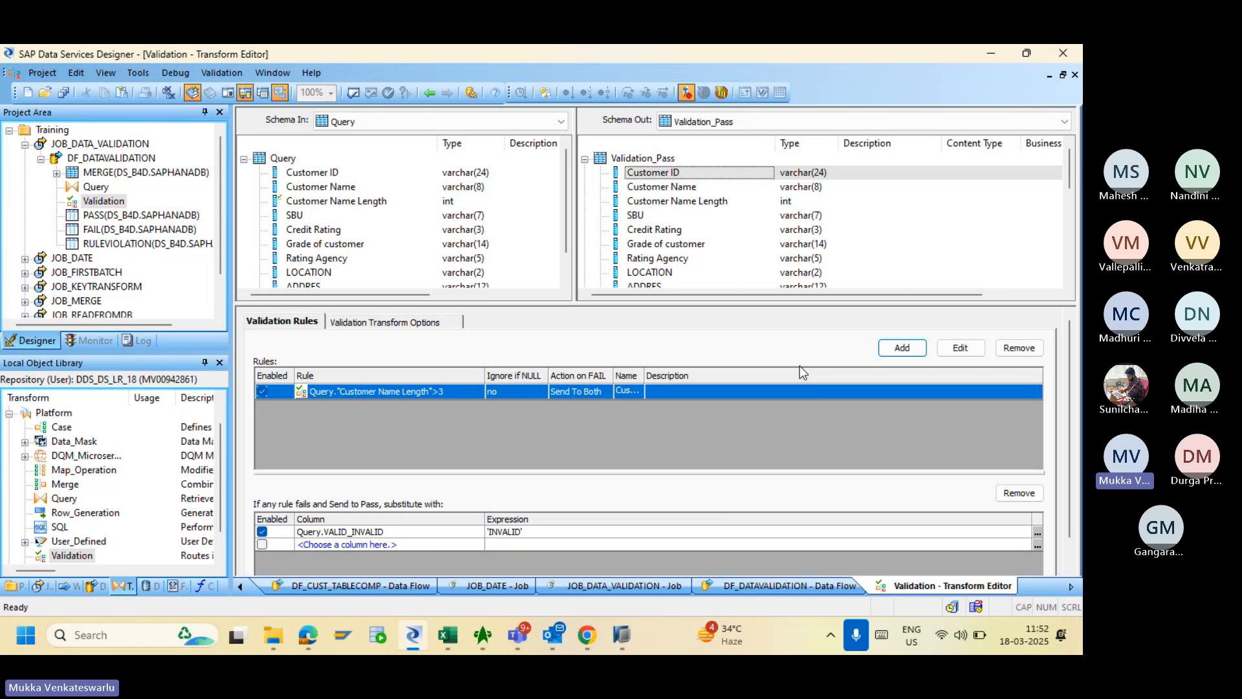
left_click(1037, 534)
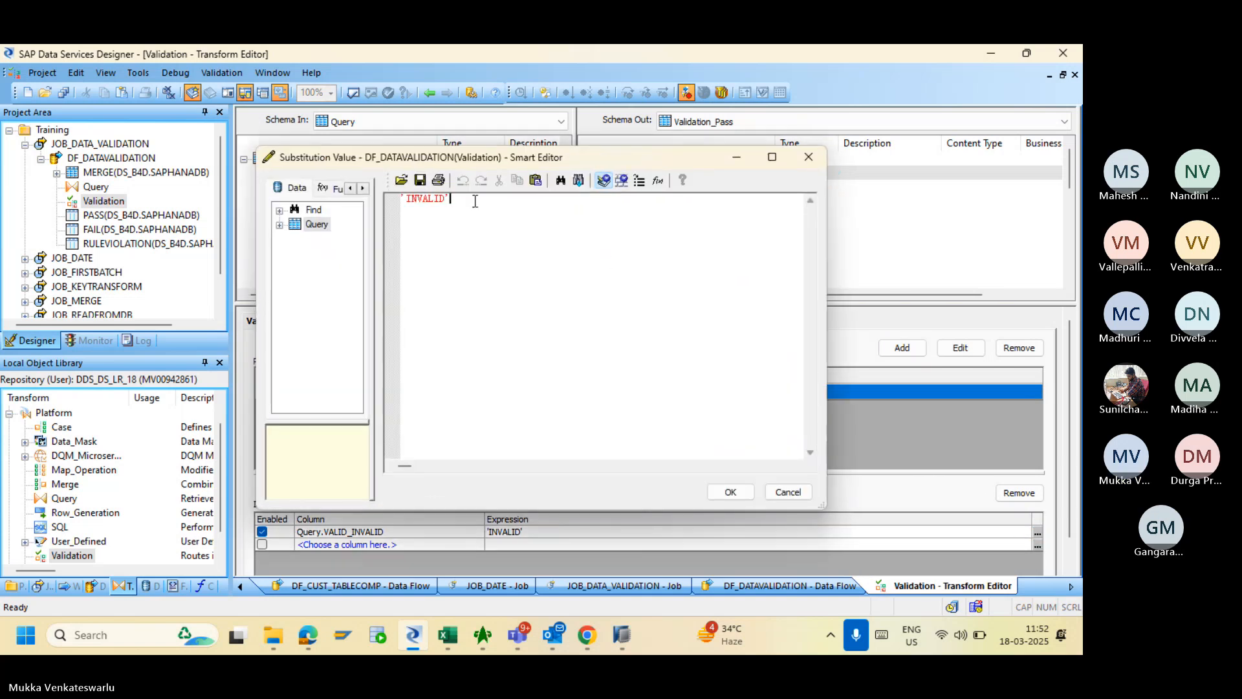
key("BackSpace")
type("\"")
key("Left")
key("Left")
key("Left")
key("Left")
key("Left")
key("Left")
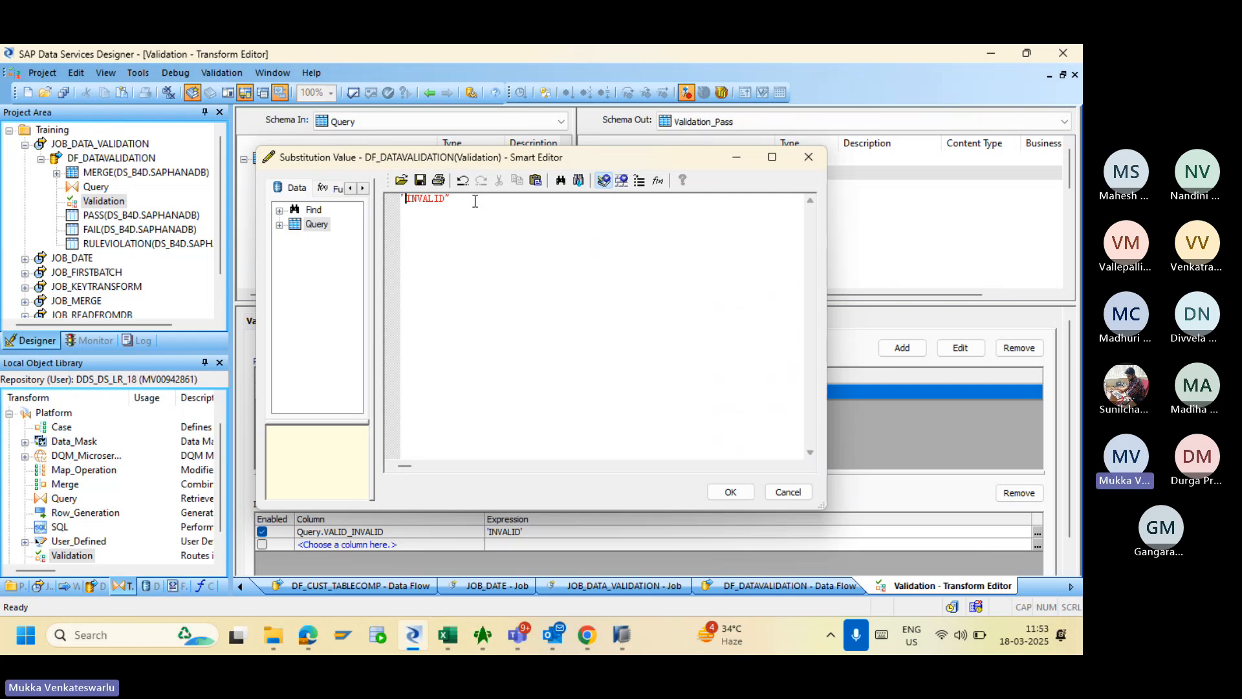
key("BackSpace")
type("\"")
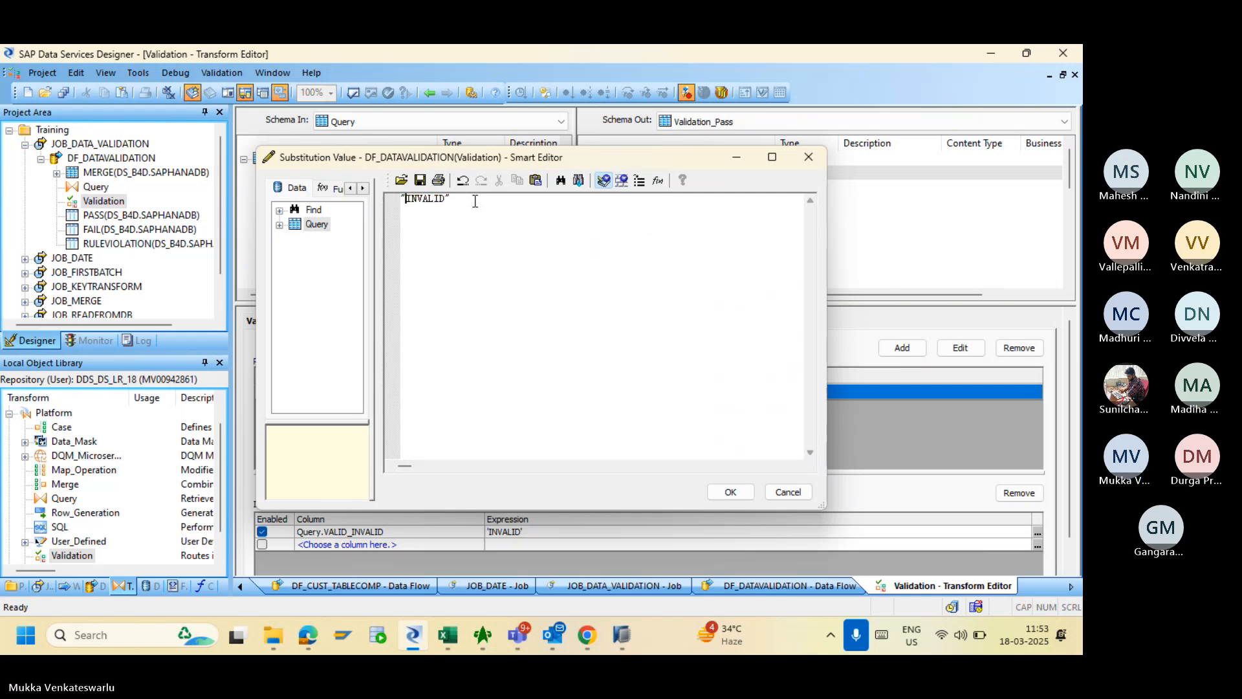
left_click(729, 493)
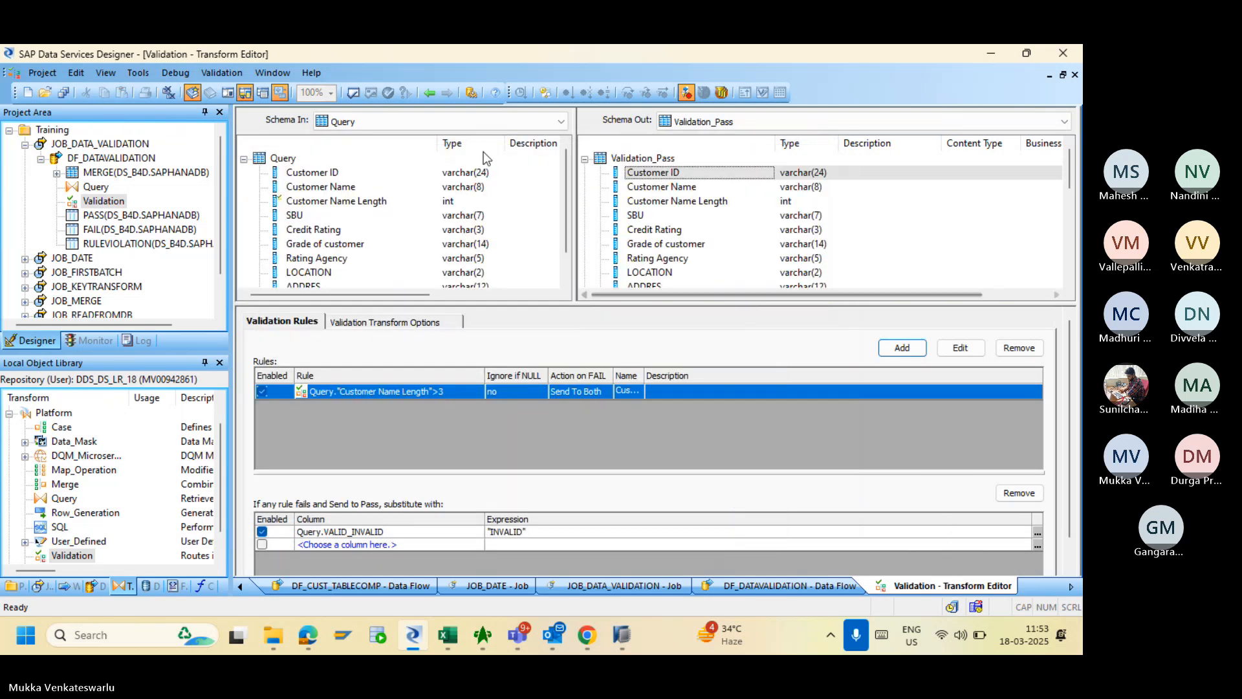
left_click(350, 94)
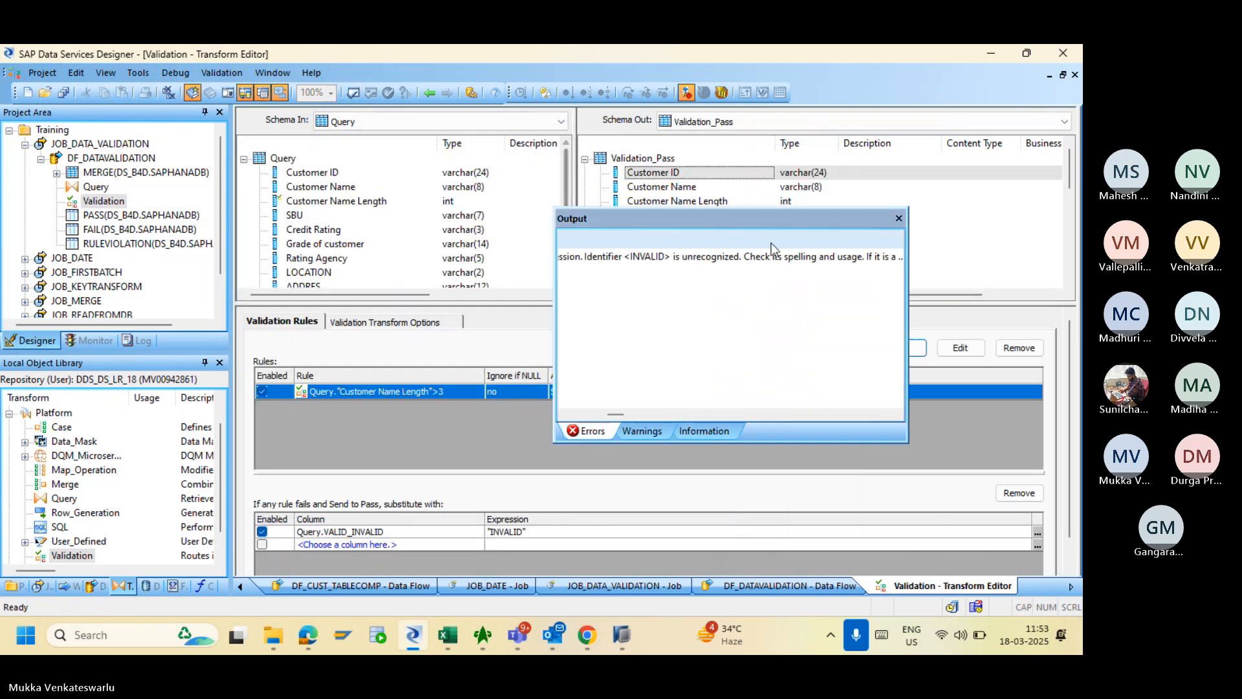
left_click(898, 220)
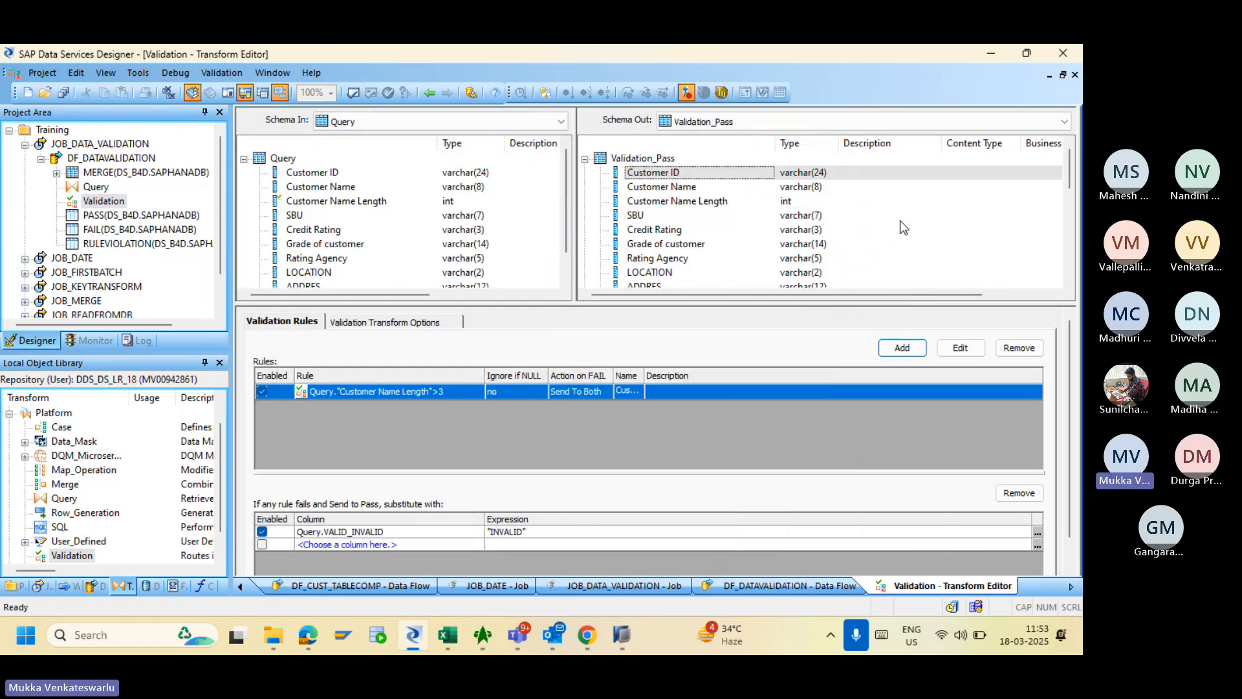
- Restore the VALID_INVALID substitution value to single-quoted 'INVALID'
left_click(1037, 534)
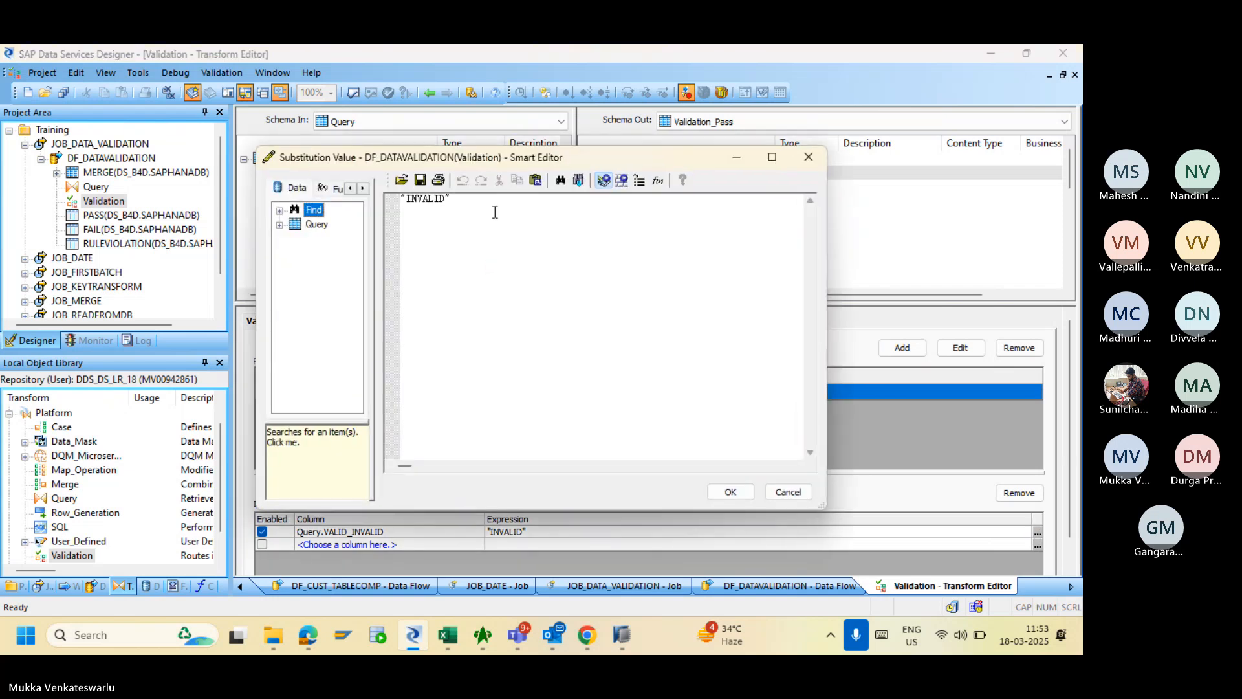
left_click(473, 202)
key("BackSpace")
type("'")
key("Left")
key("Left")
key("Left")
key("Left")
key("BackSpace")
type("'")
left_click(728, 492)
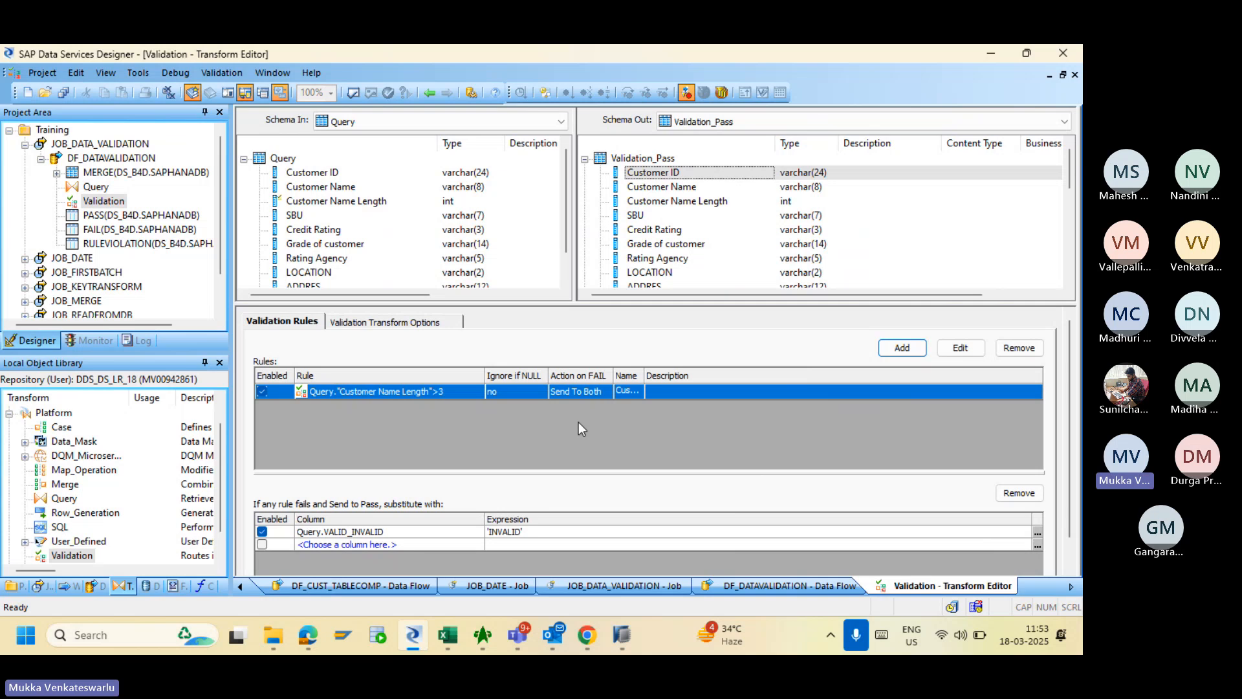
- Review the Customer Name Length Check rule and widen the rule name column
double_click(379, 391)
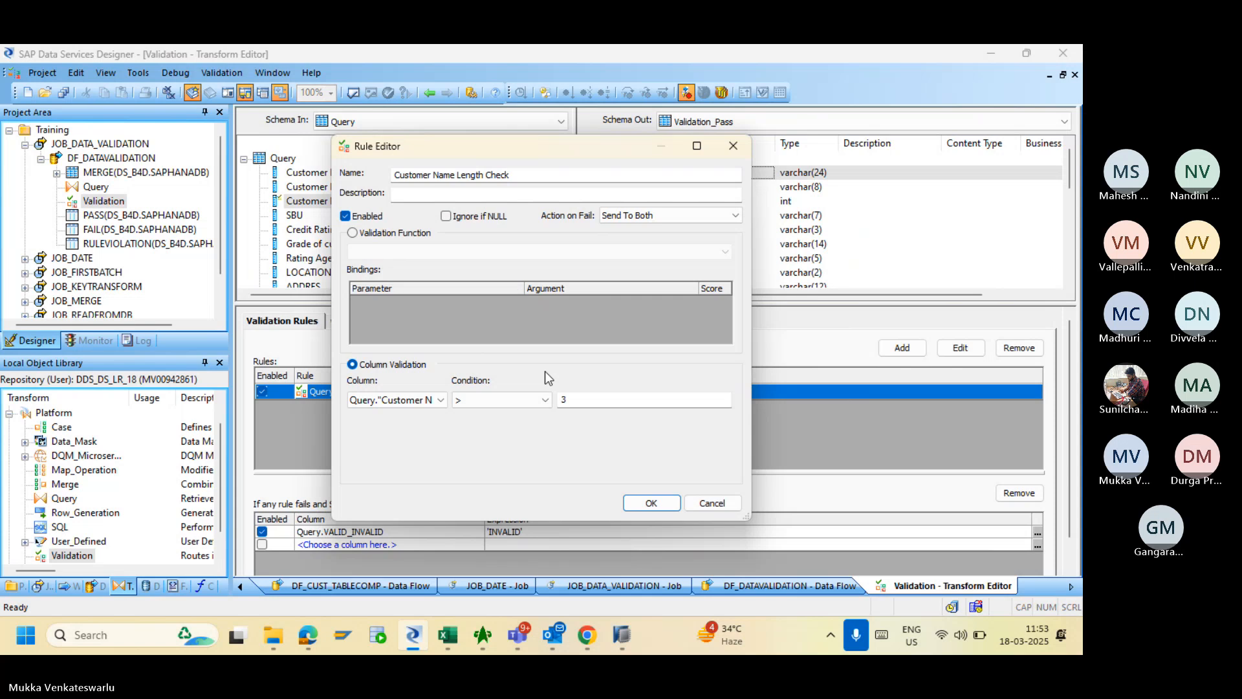
left_click(711, 503)
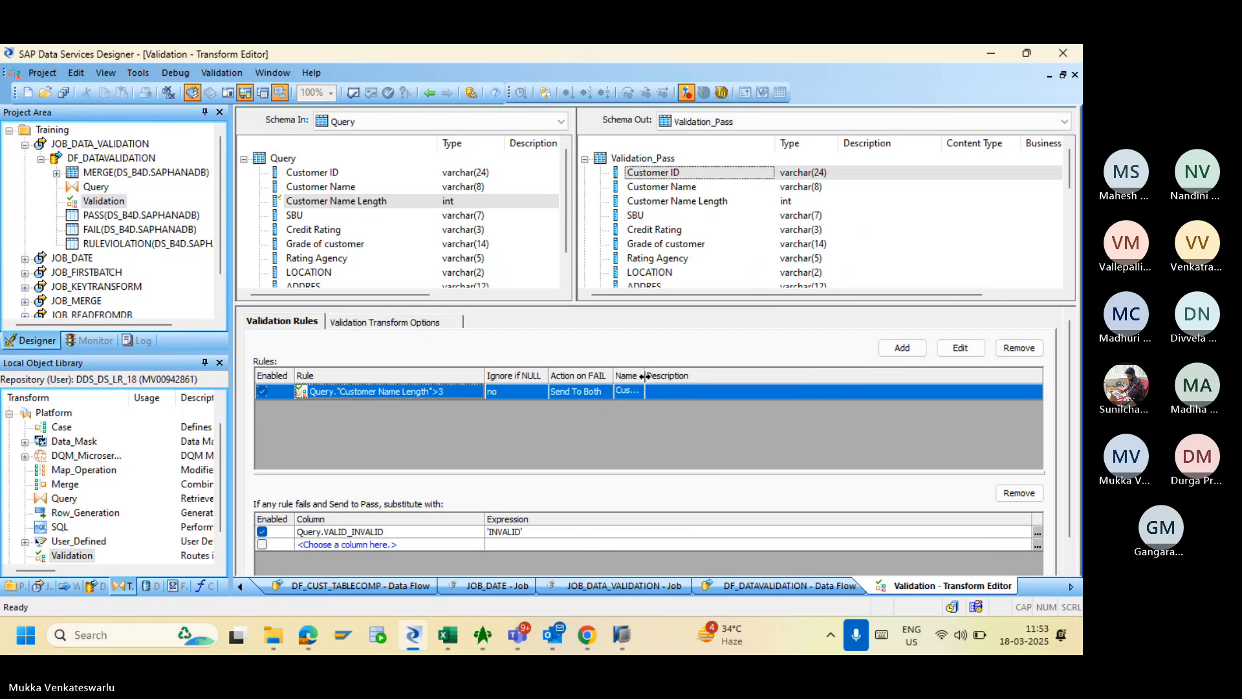
left_click_drag(645, 375, 813, 378)
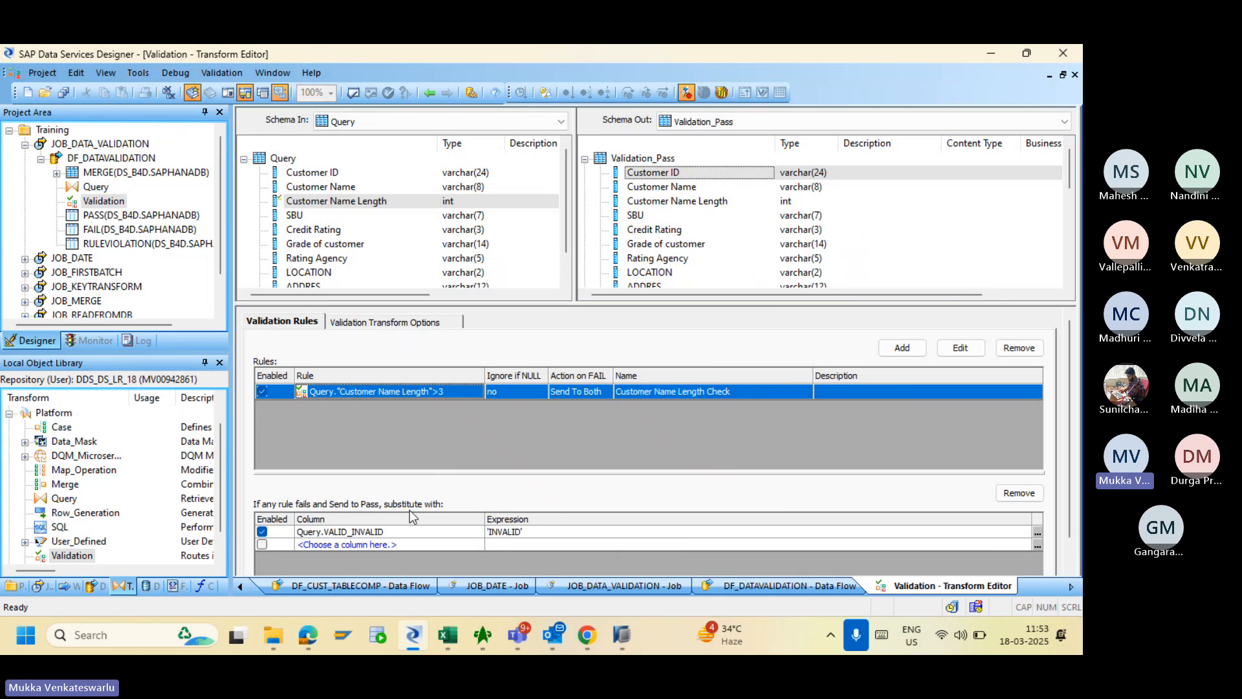
- Disable the Query.VALID_INVALID 'INVALID' substitution and check its value expression
left_click(406, 532)
left_click(405, 532)
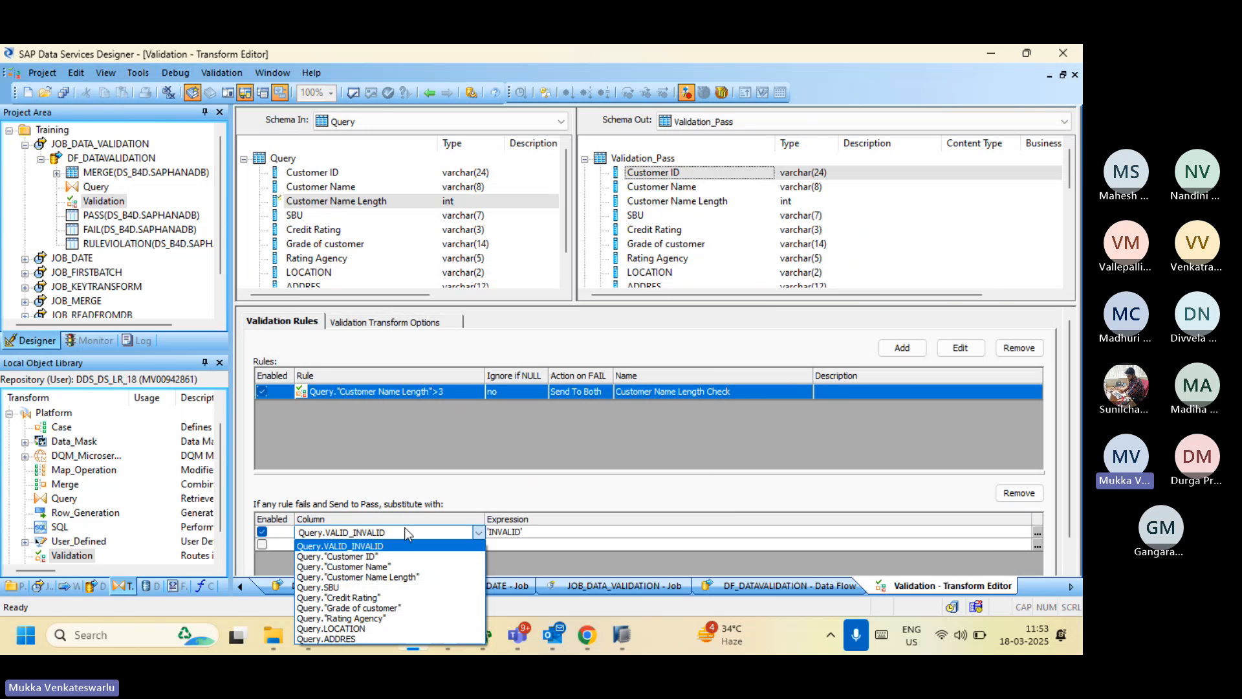
left_click(532, 535)
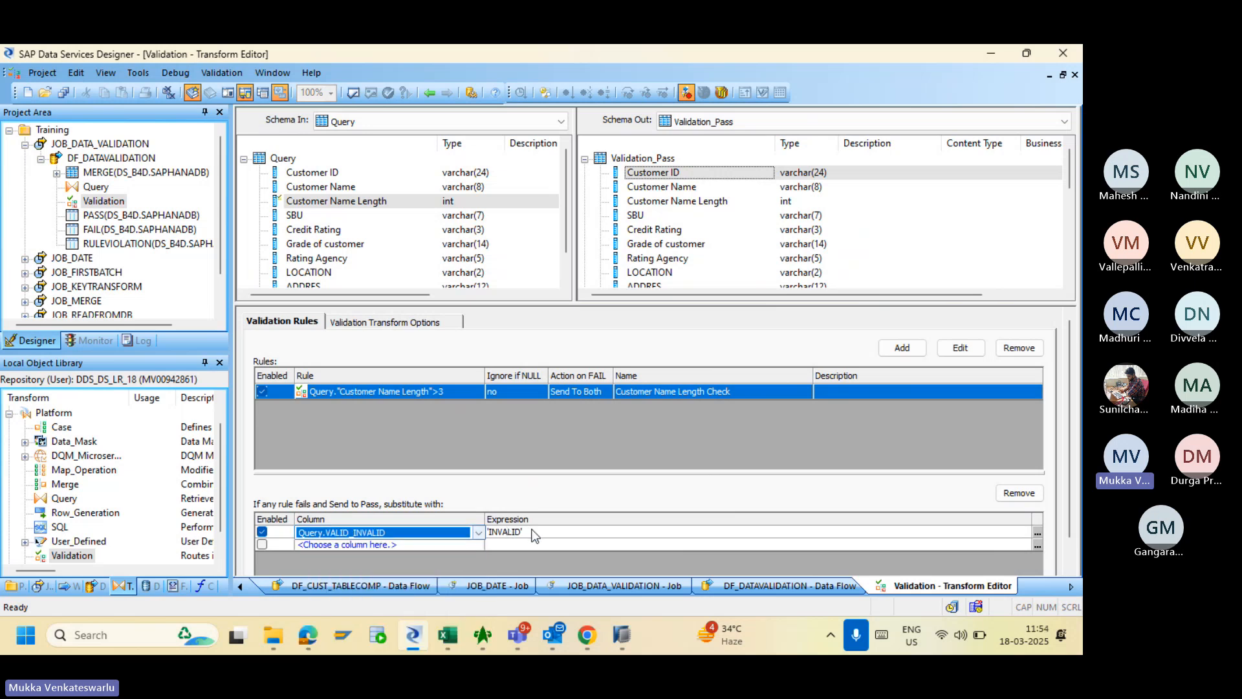
left_click(1038, 533)
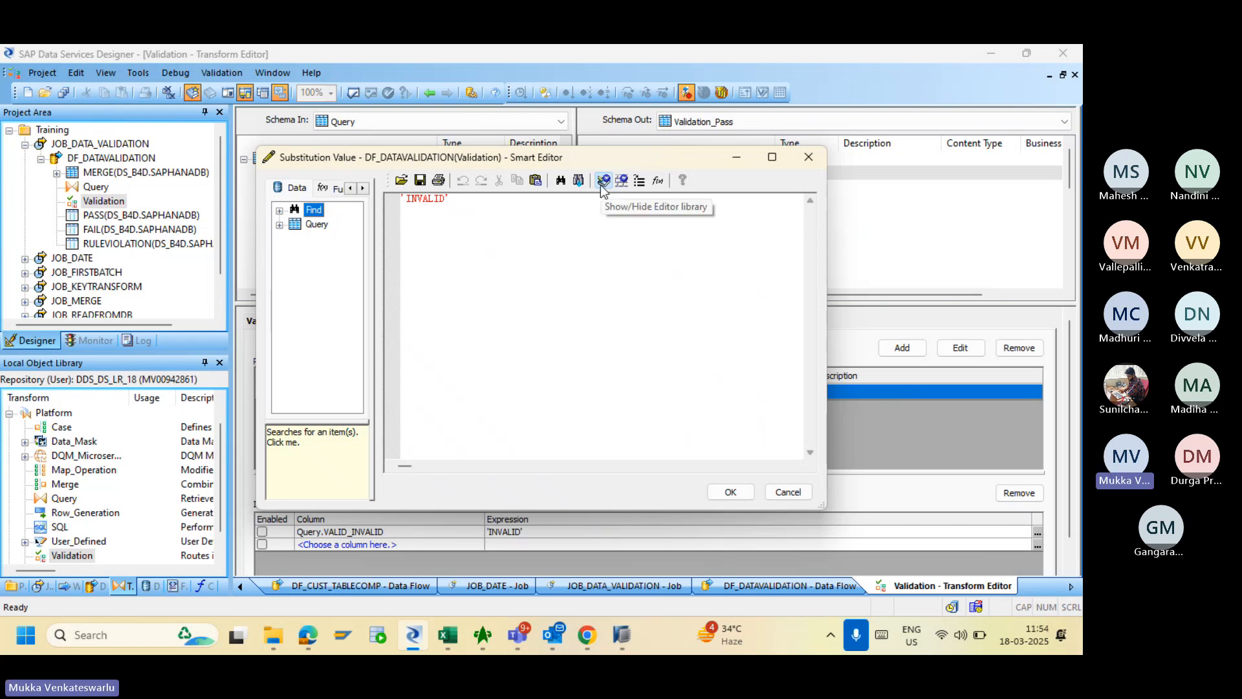
left_click(730, 493)
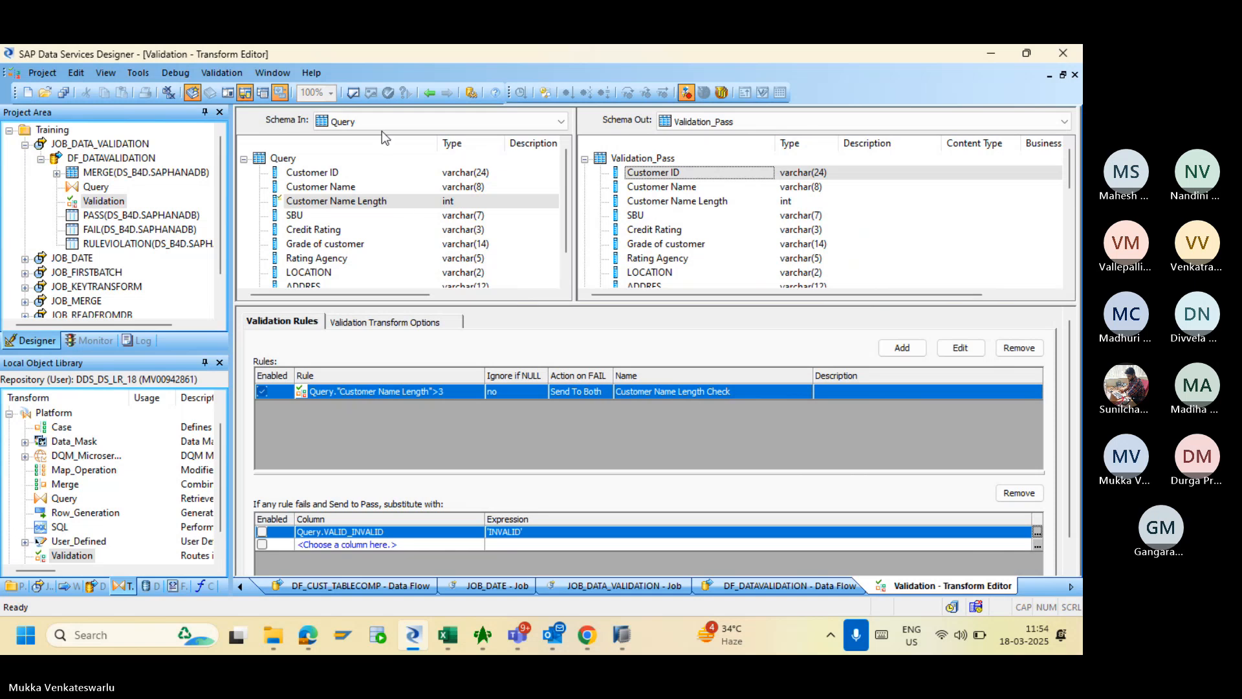
- Enable 'Delete data from table before loading' on the PASS target
left_click(425, 94)
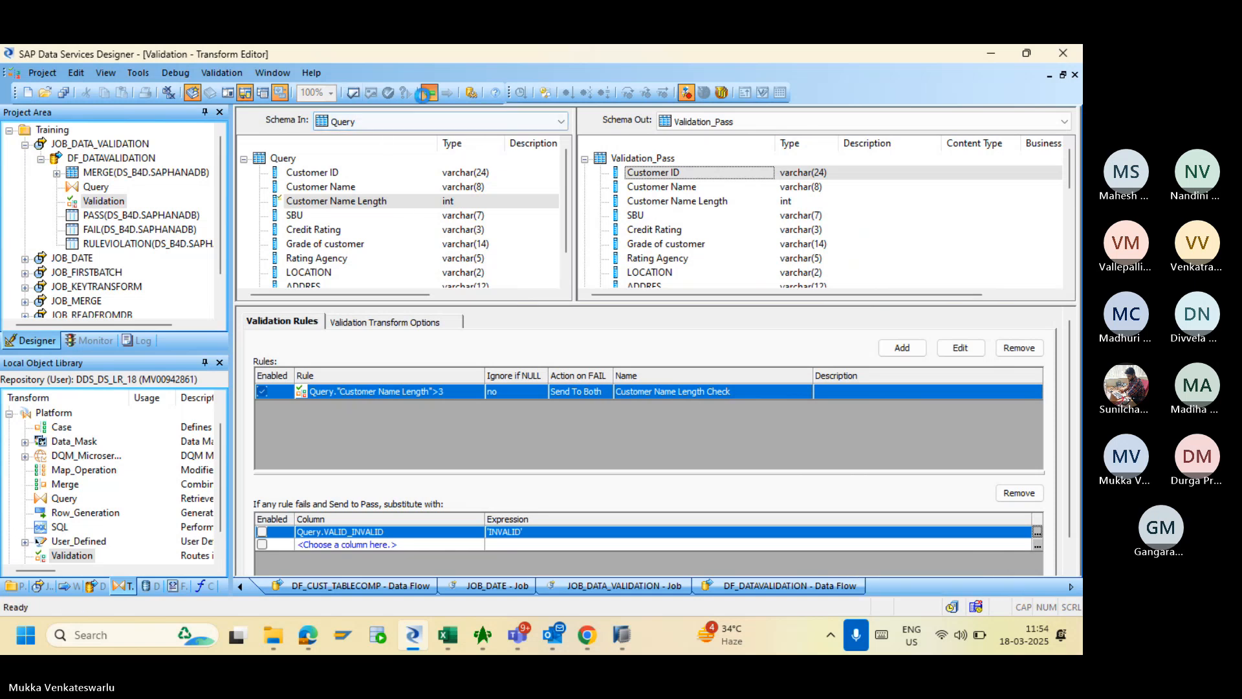
left_click(852, 225)
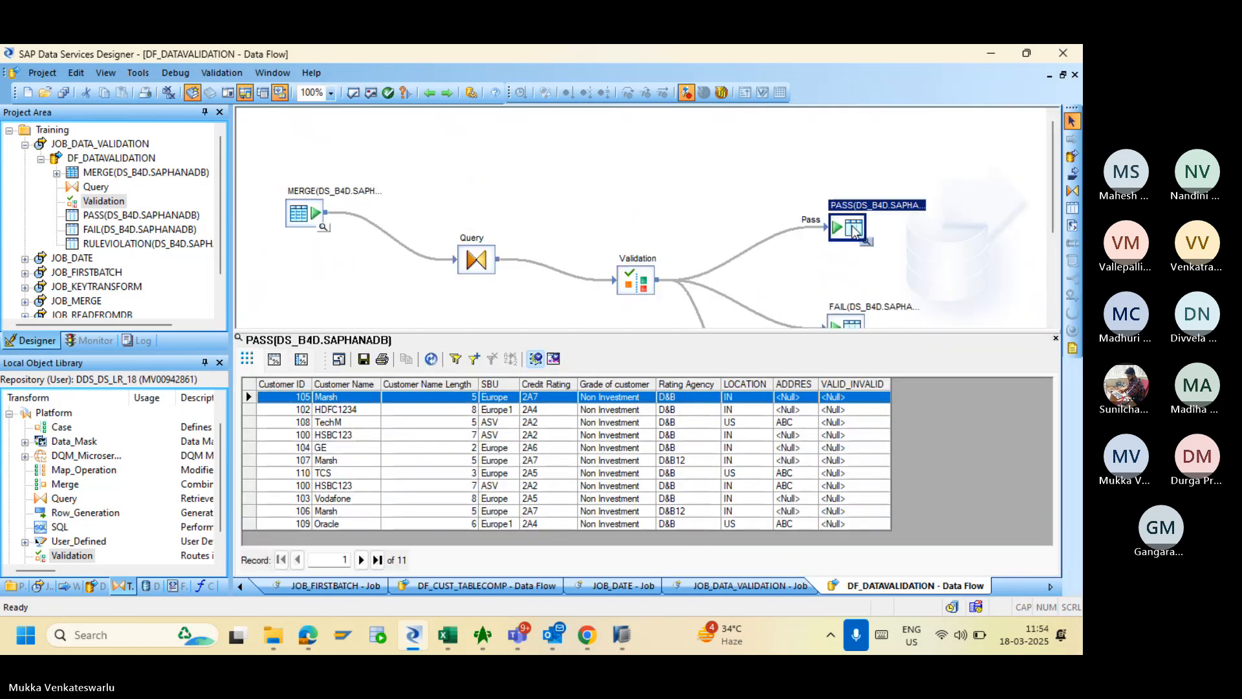
double_click(852, 225)
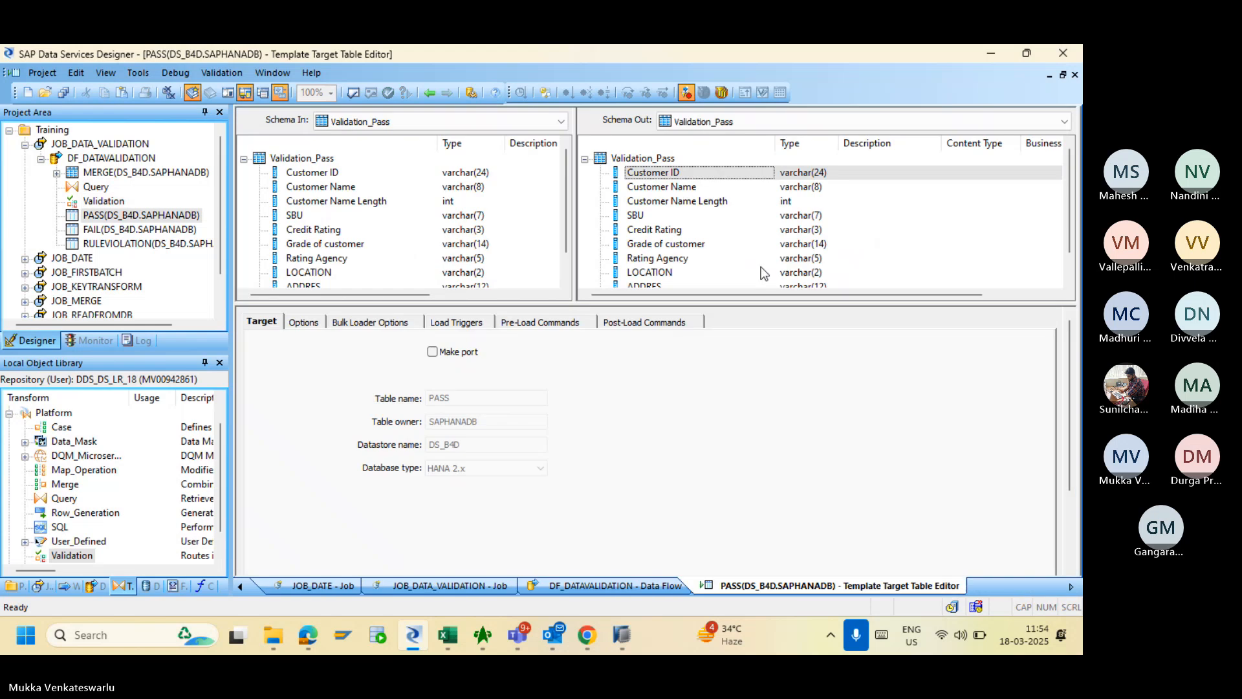
left_click(302, 322)
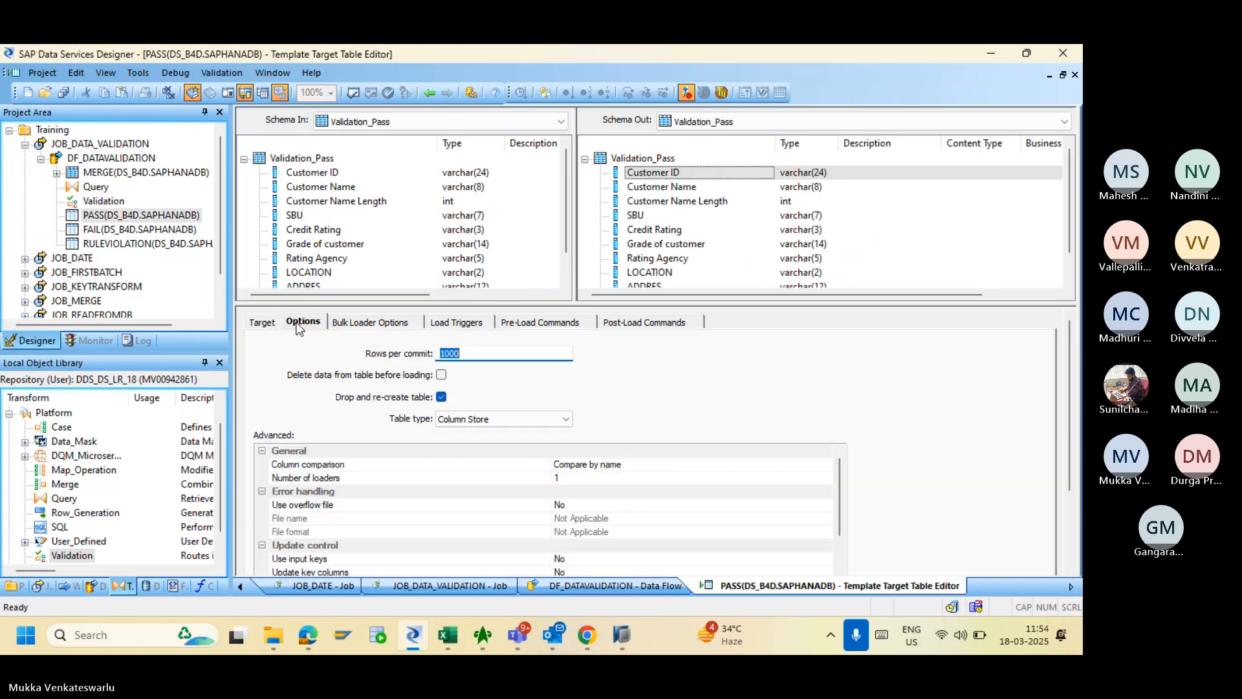
left_click(442, 375)
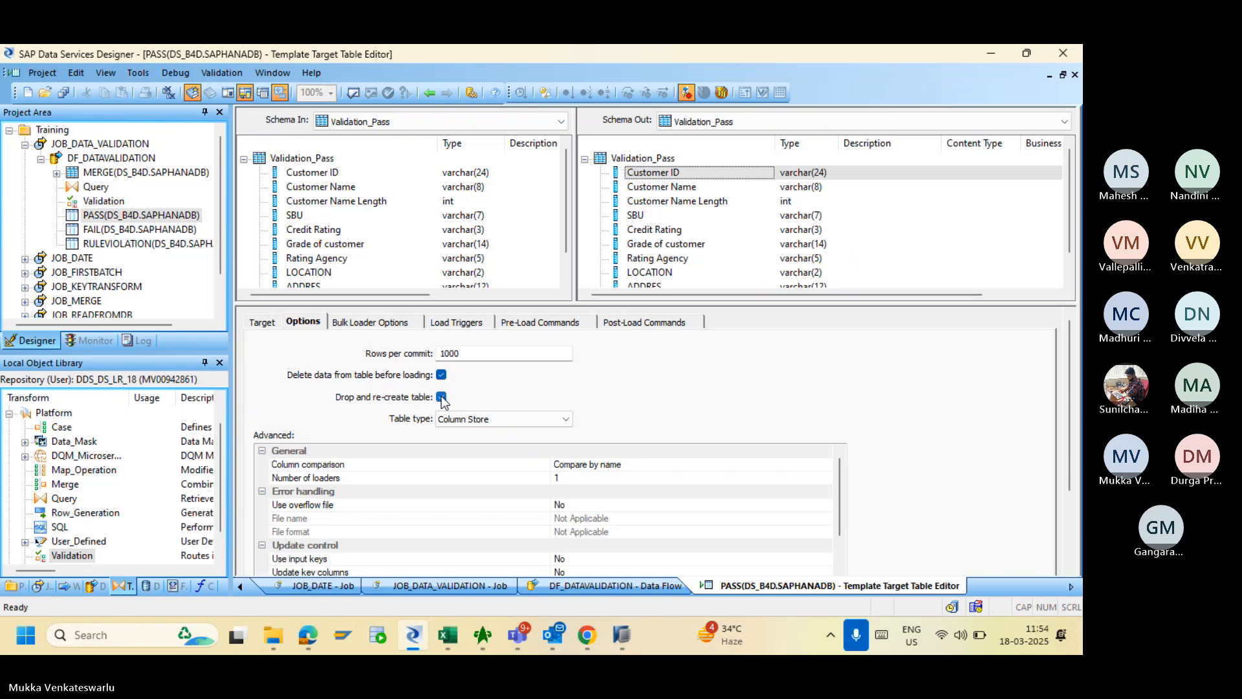
left_click(429, 93)
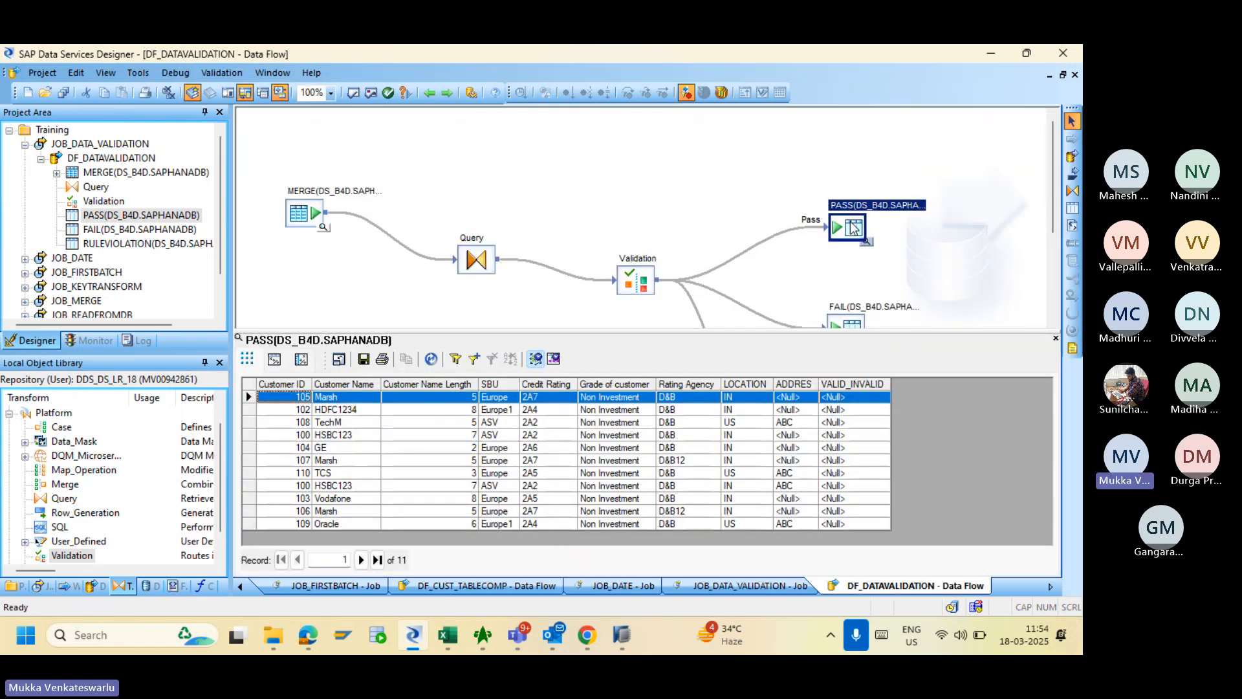
- Import PASS as a regular table and recheck its loading options
right_click(854, 227)
left_click(878, 383)
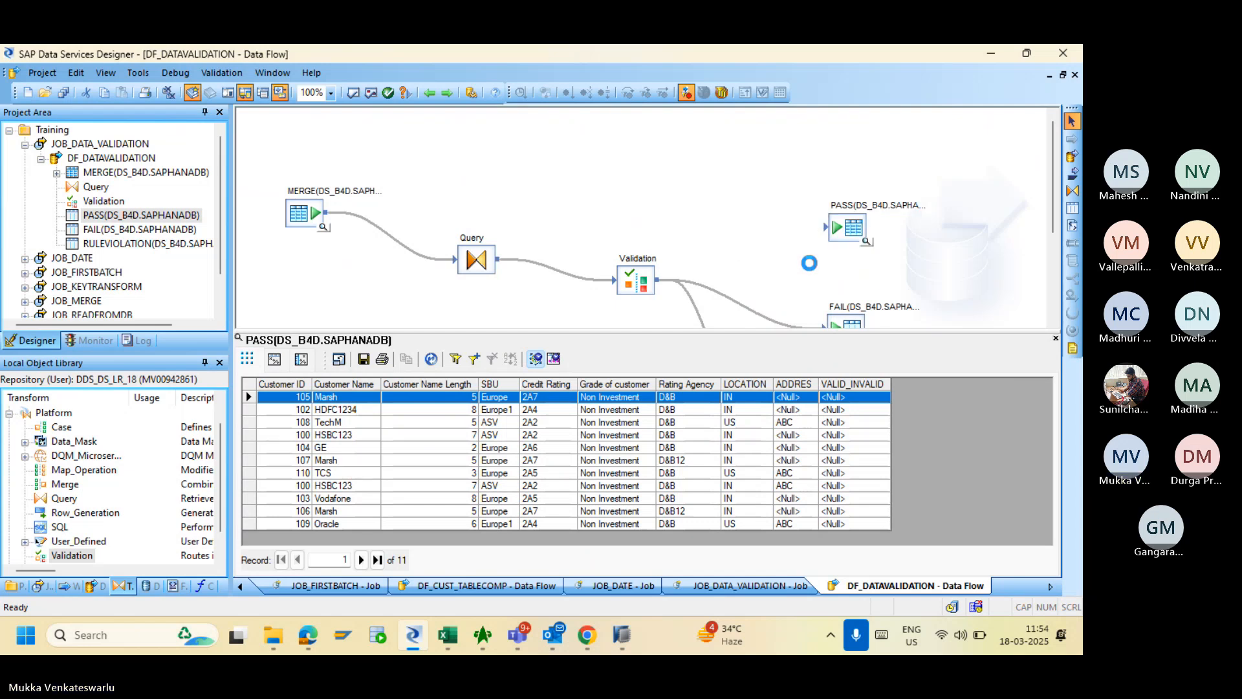
double_click(842, 227)
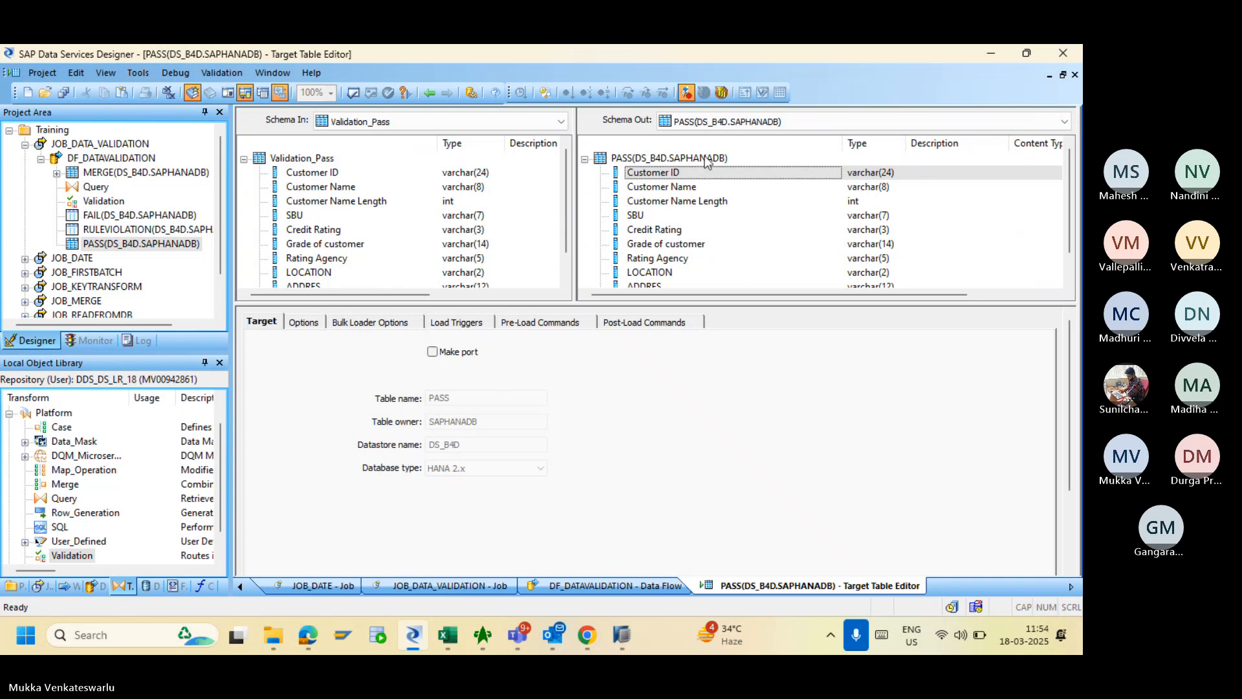
left_click(302, 322)
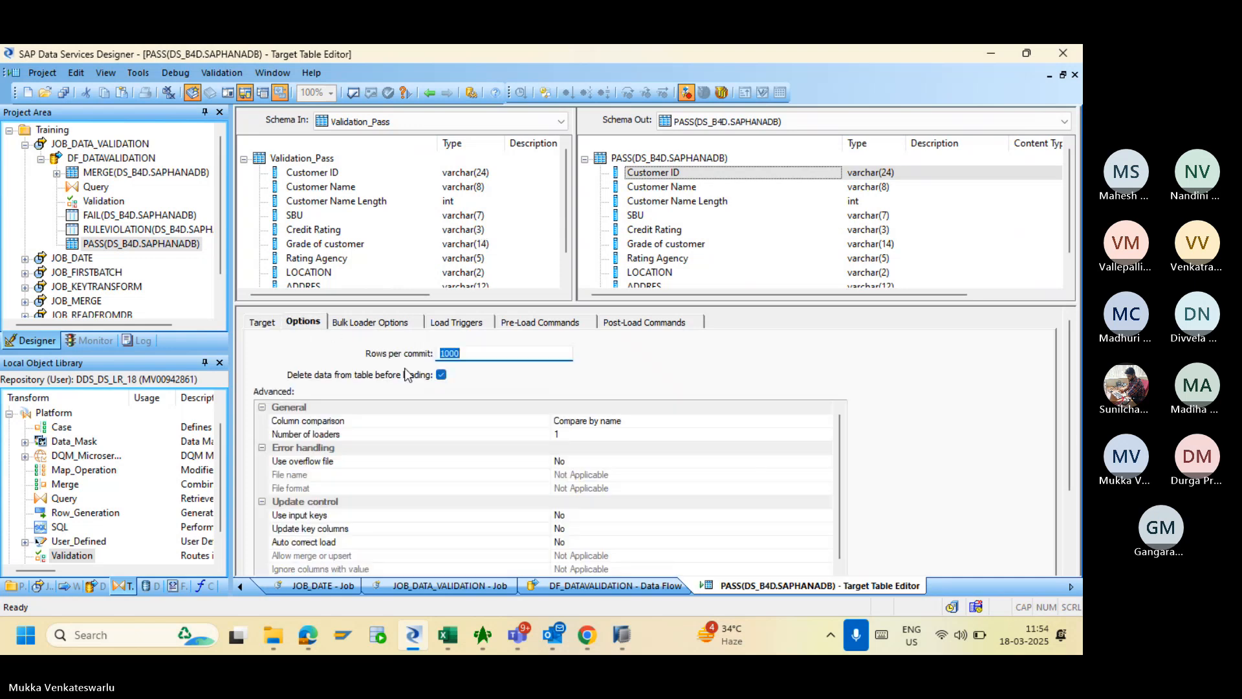
- Reopen the Validation transform editor to review its settings, then return to the data flow
left_click(429, 93)
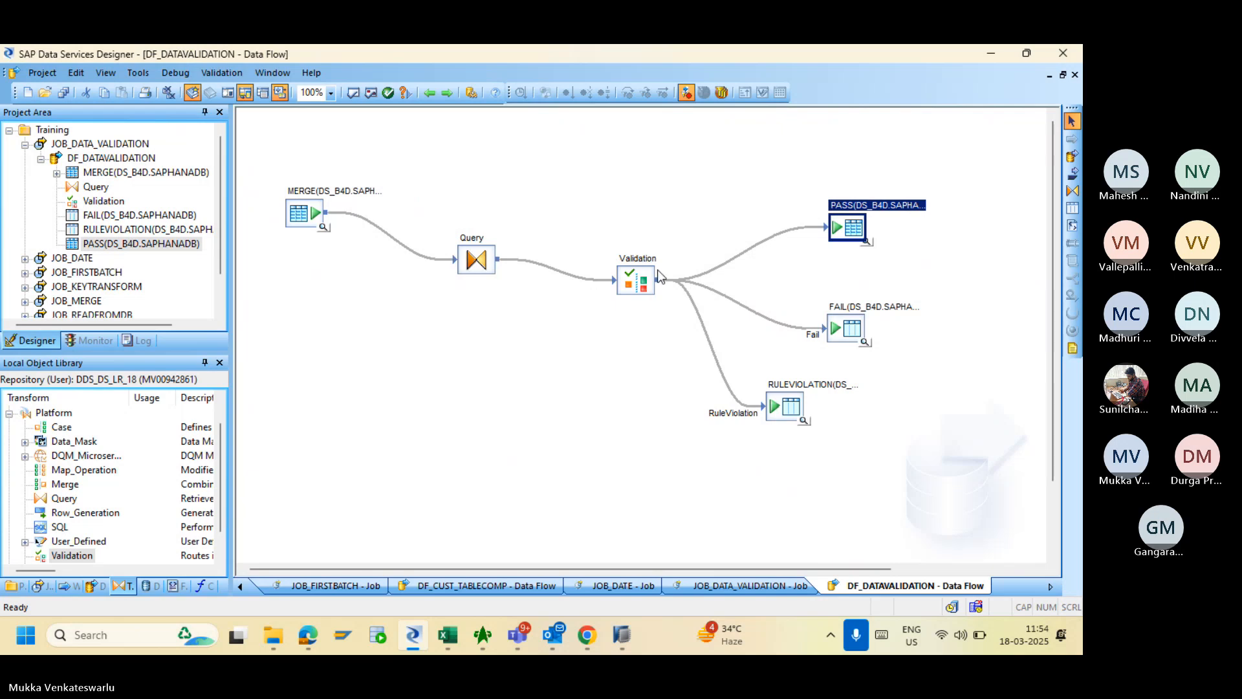
double_click(653, 277)
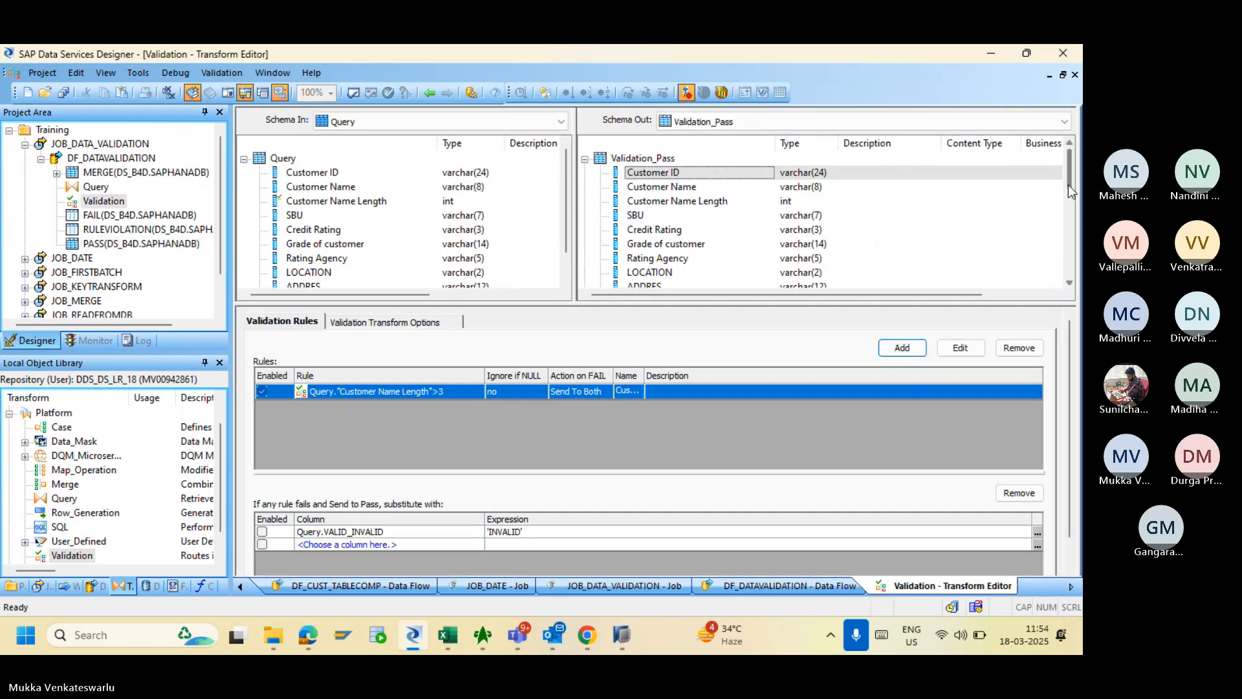
left_click_drag(1068, 191, 1065, 293)
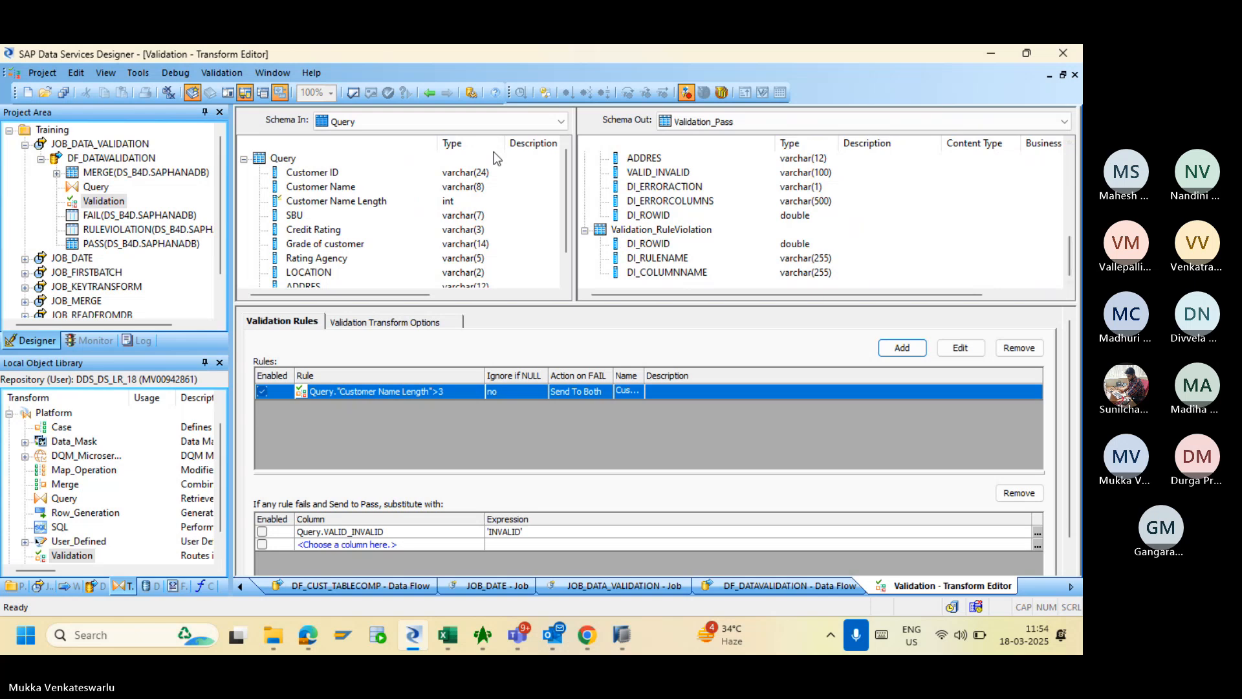
left_click(430, 93)
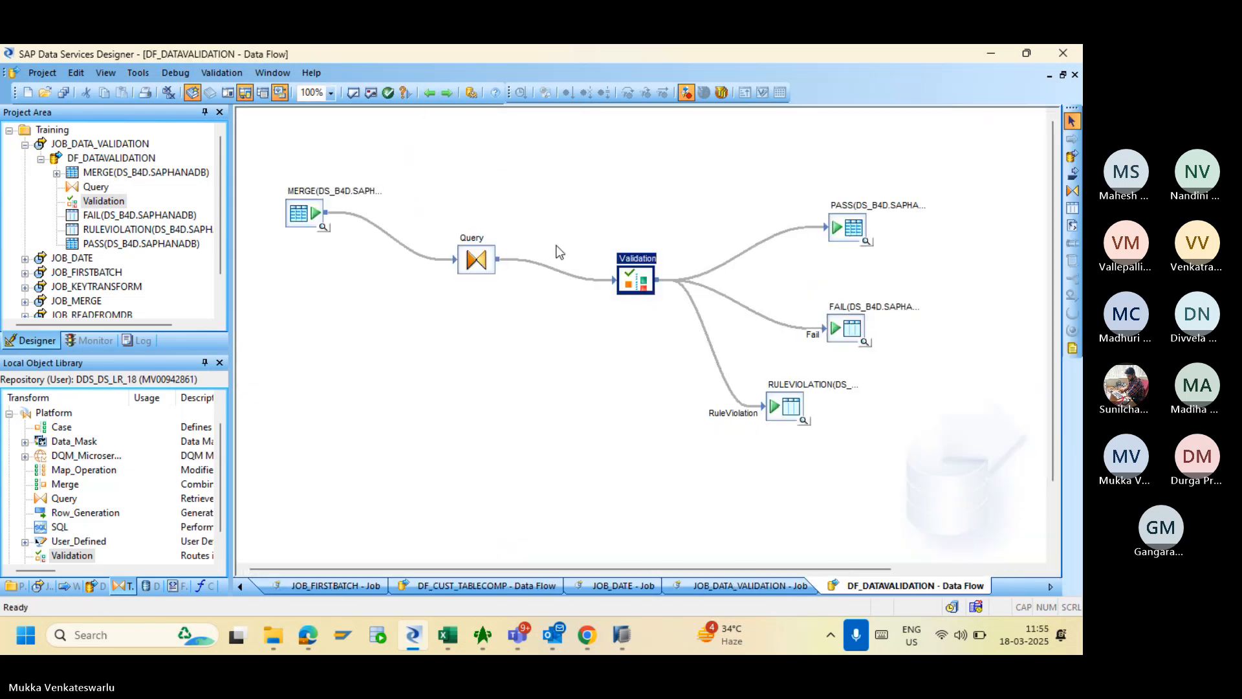
- Validate DF_DATAVALIDATION with no errors found and save all changes
left_click(371, 93)
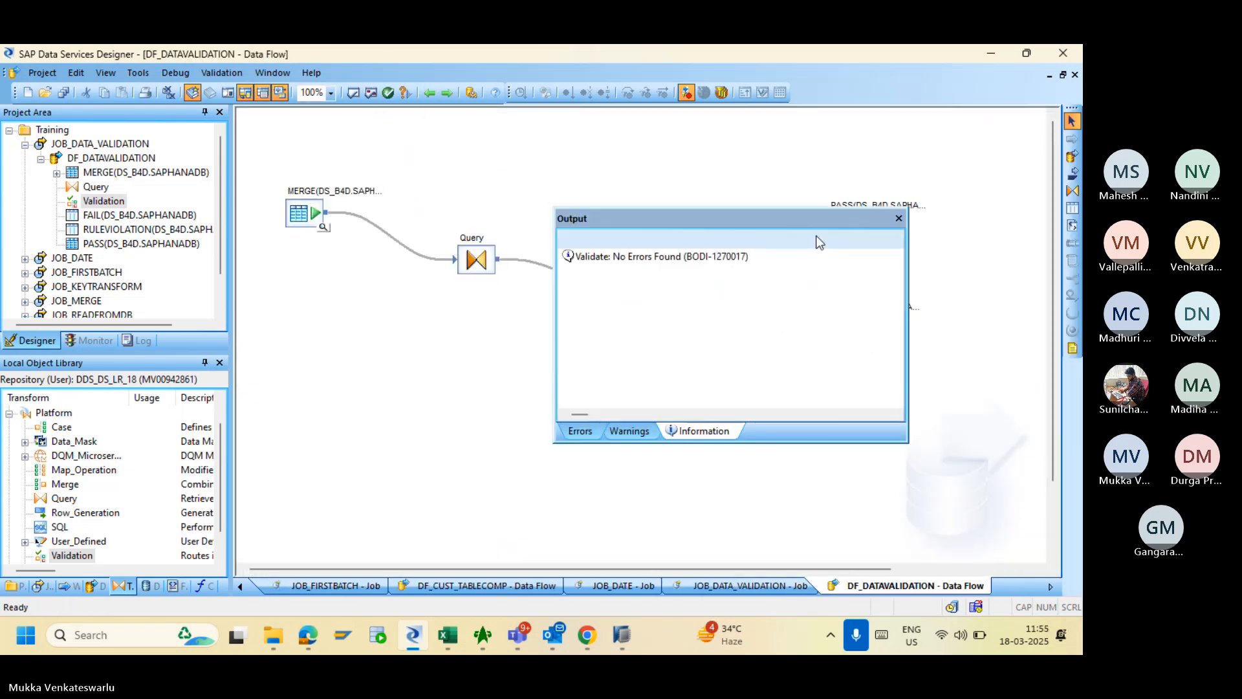
left_click(898, 218)
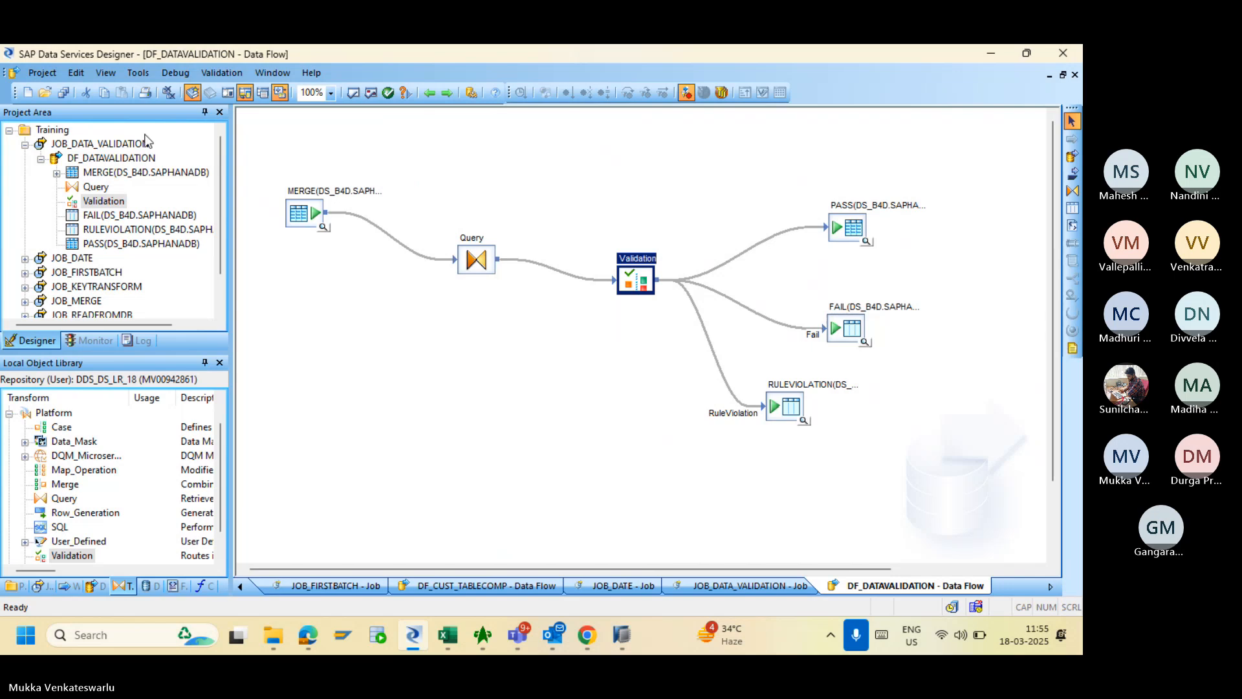
left_click(63, 92)
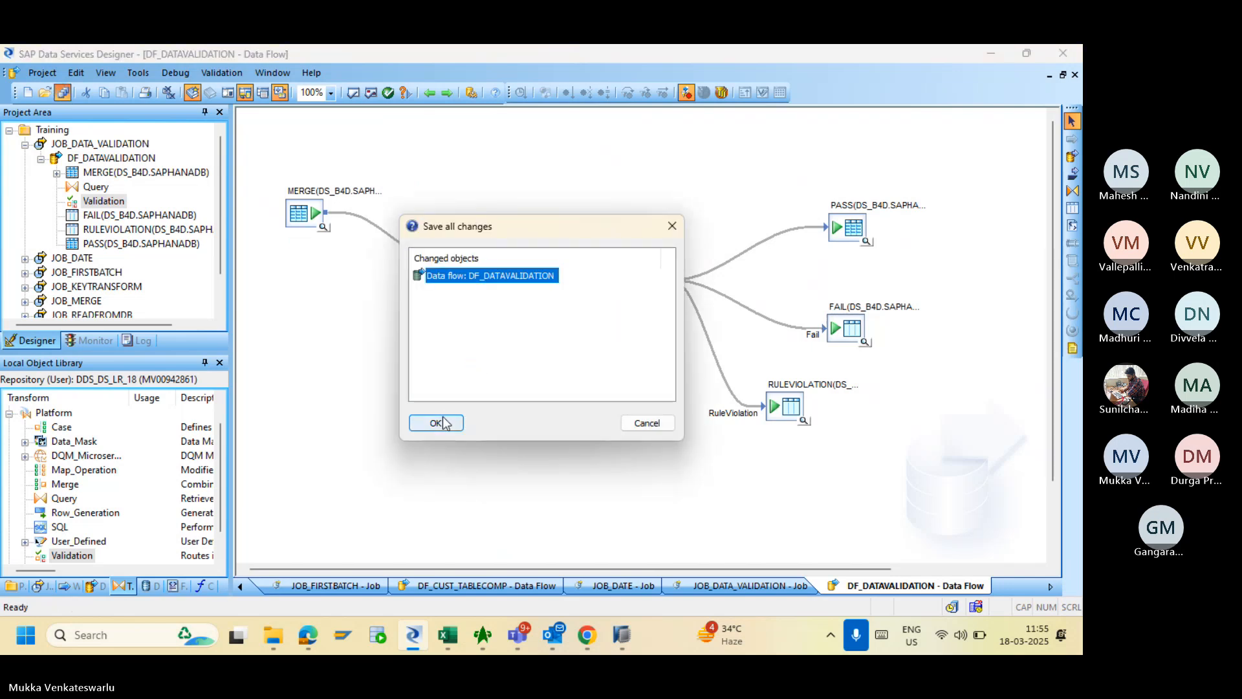
left_click(436, 422)
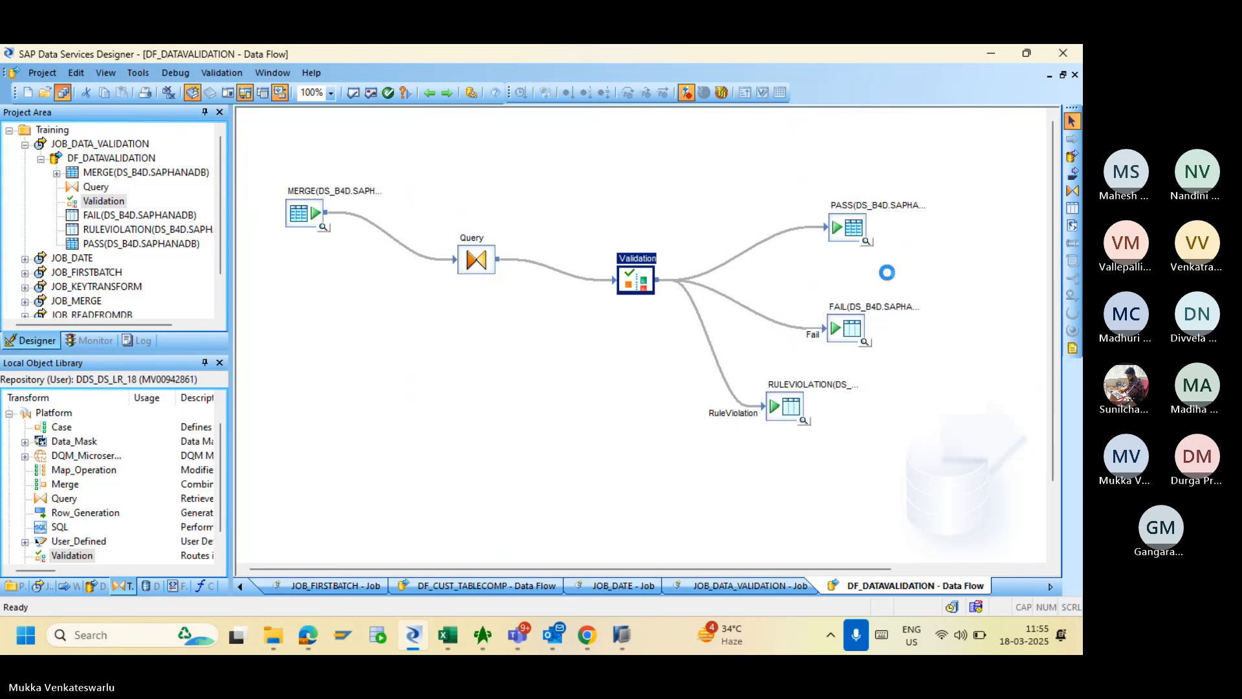
- Check the job's per-step row counts in the Management Console Job Monitor Log
left_click(588, 637)
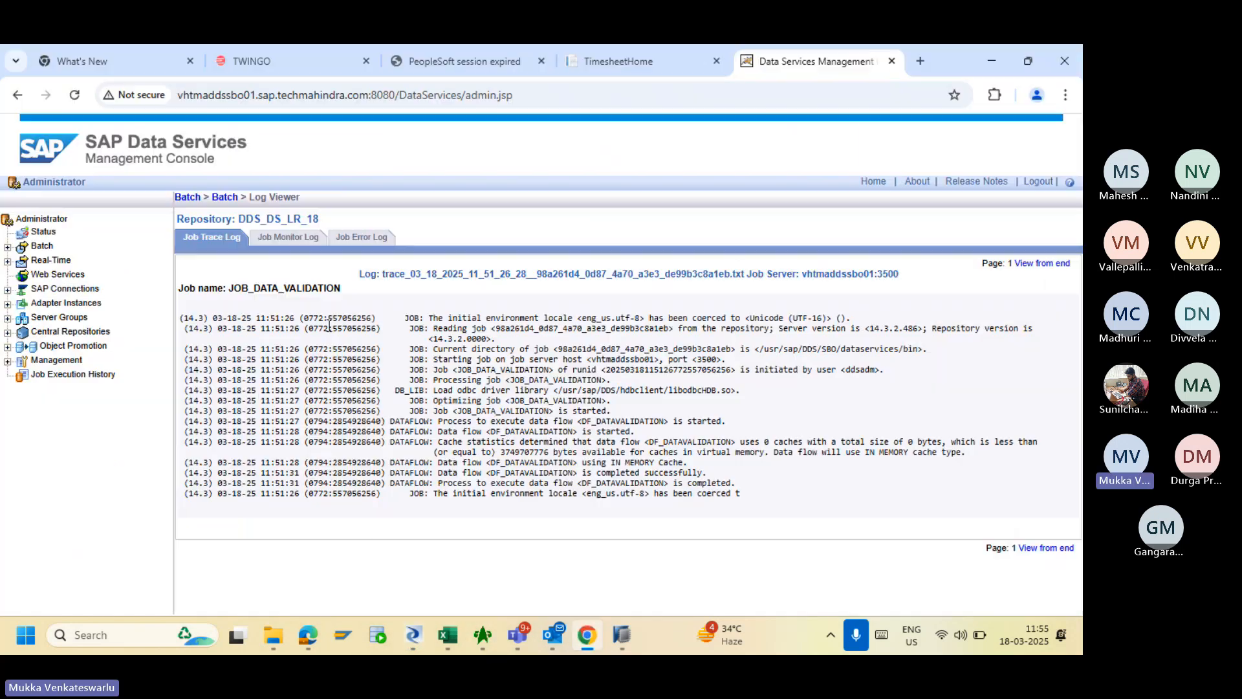
left_click(287, 239)
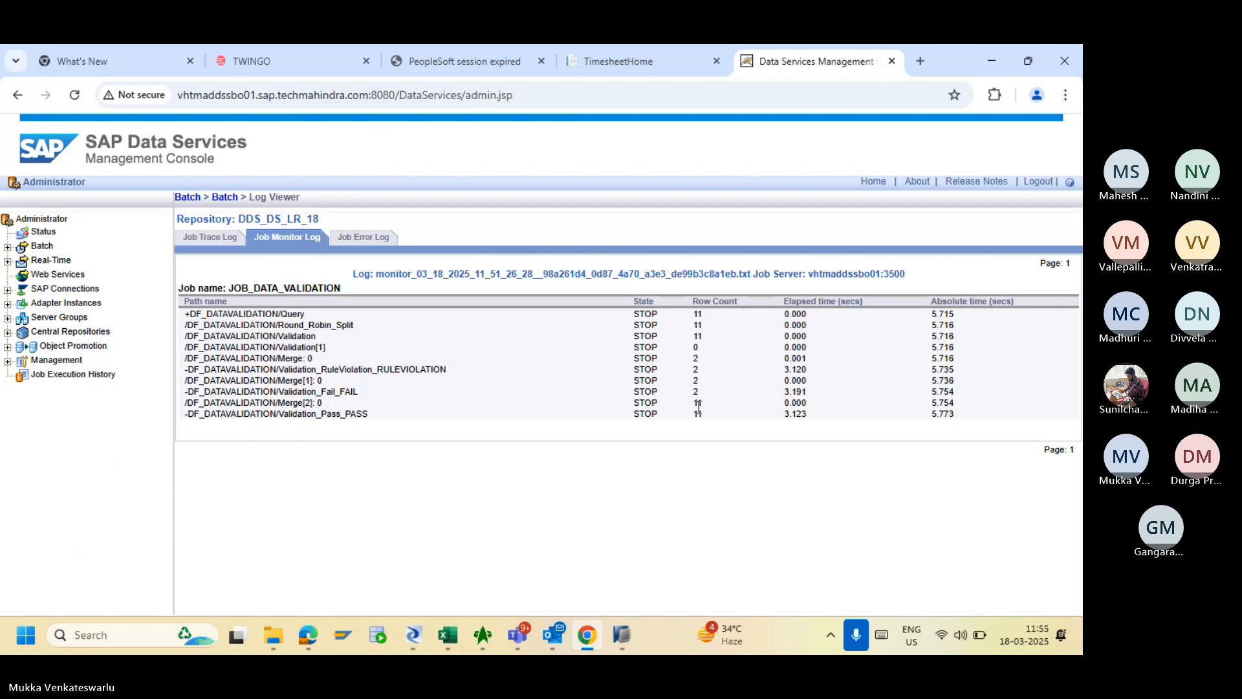
key("alt+Tab")
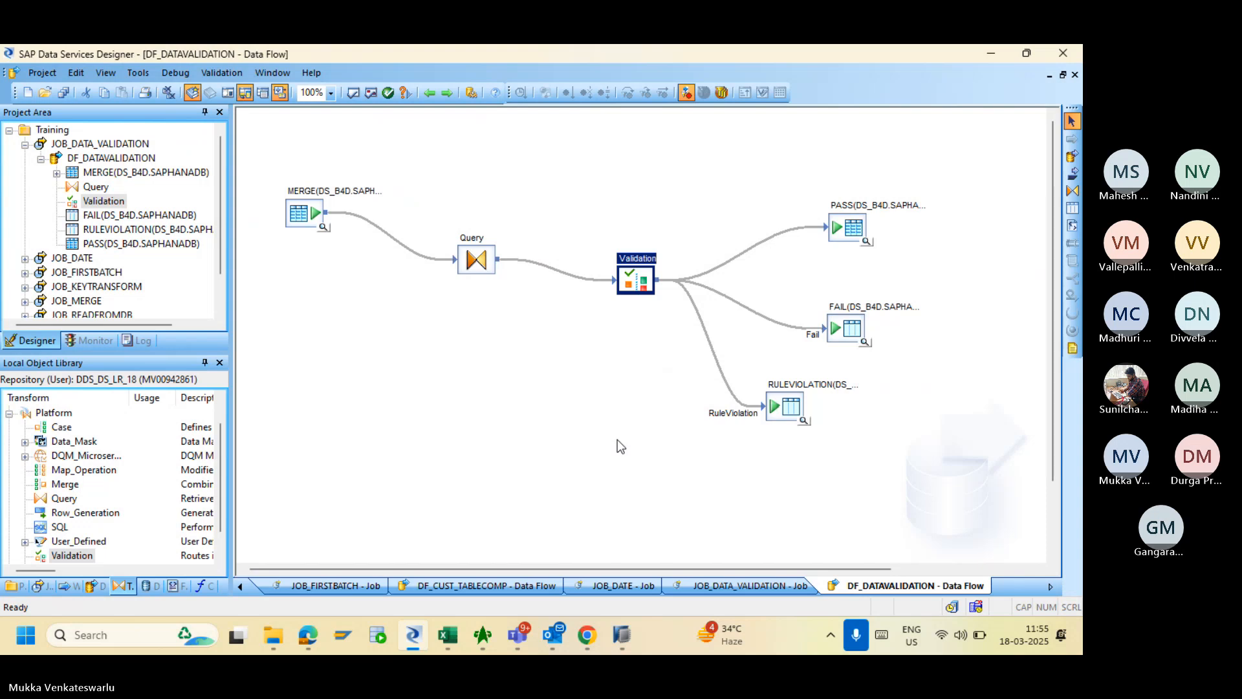
- Execute JOB_DATA_VALIDATION again and view the new run's trace log
left_click(586, 637)
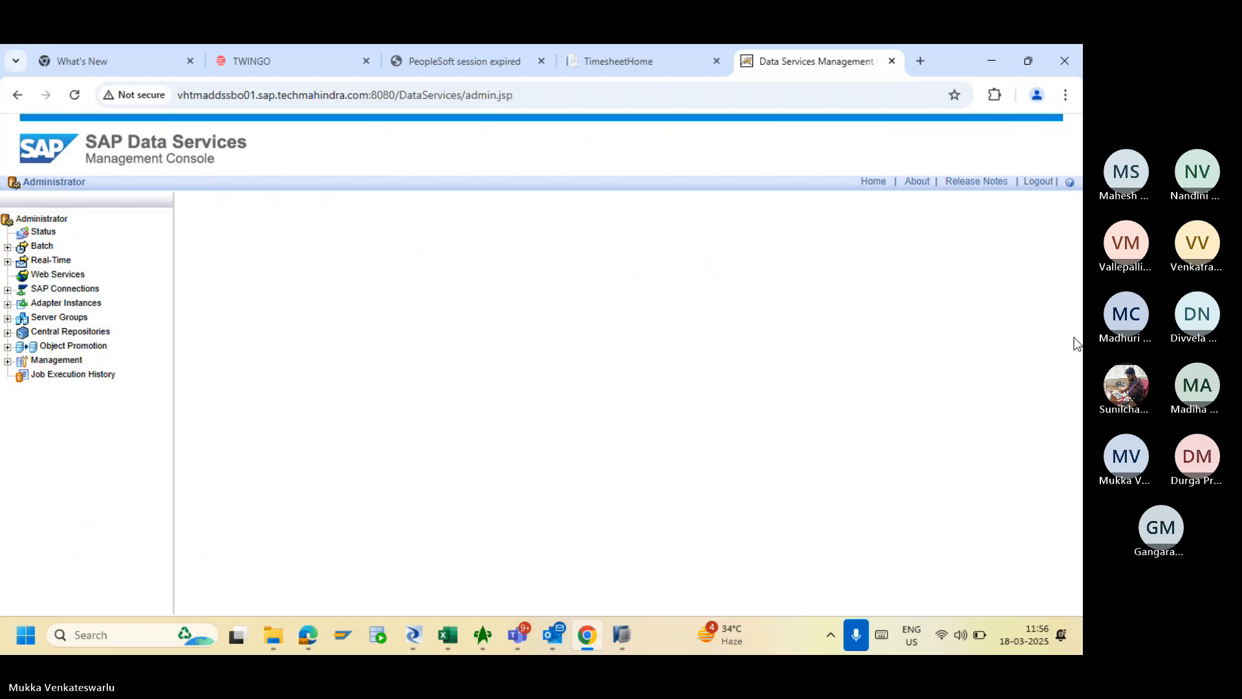
scroll(1079, 350, "down", 2)
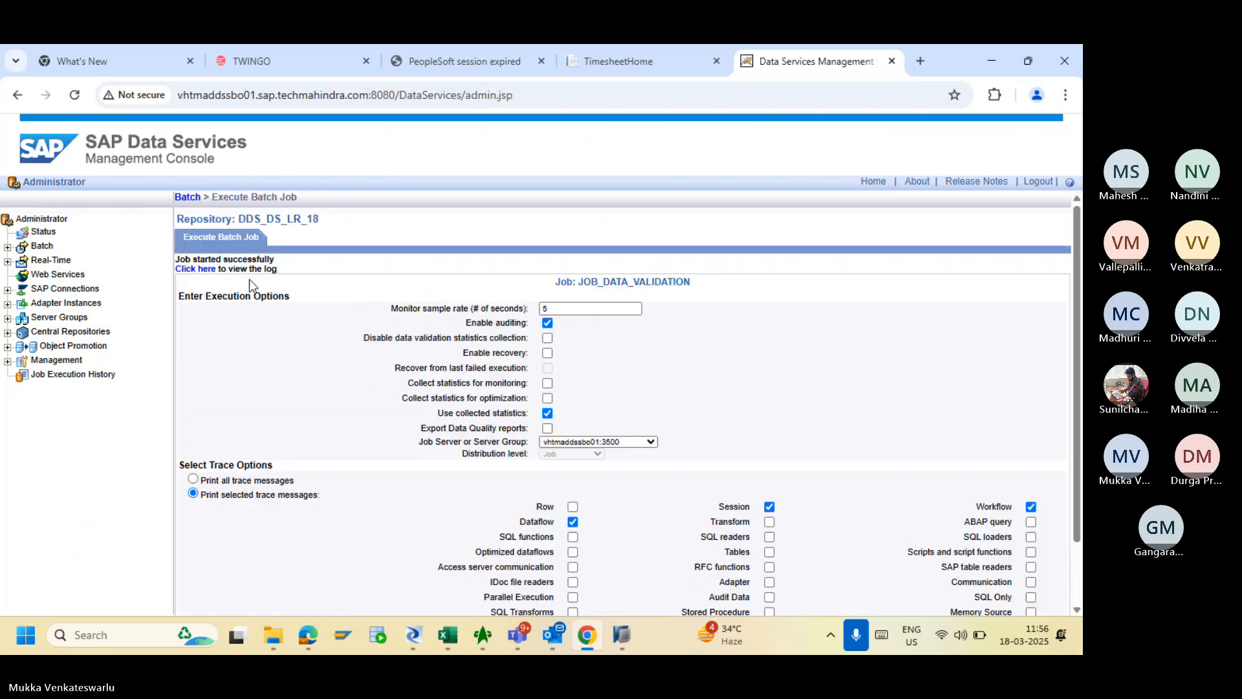
left_click(209, 275)
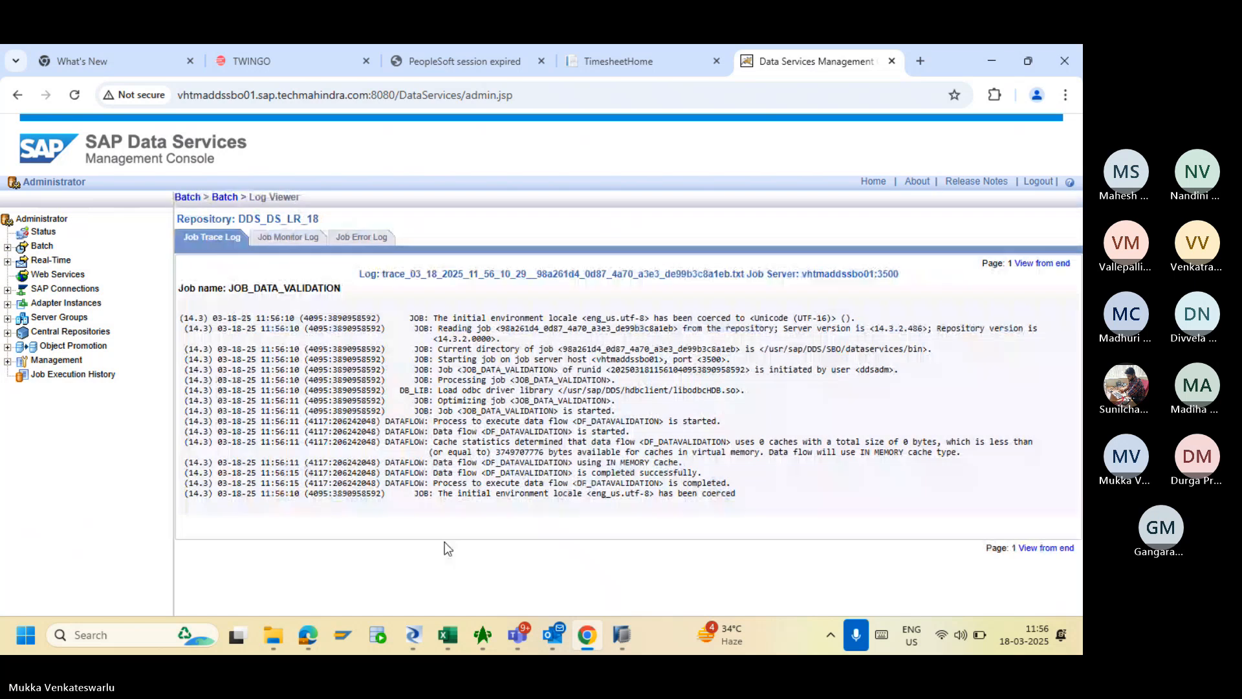
left_click(414, 639)
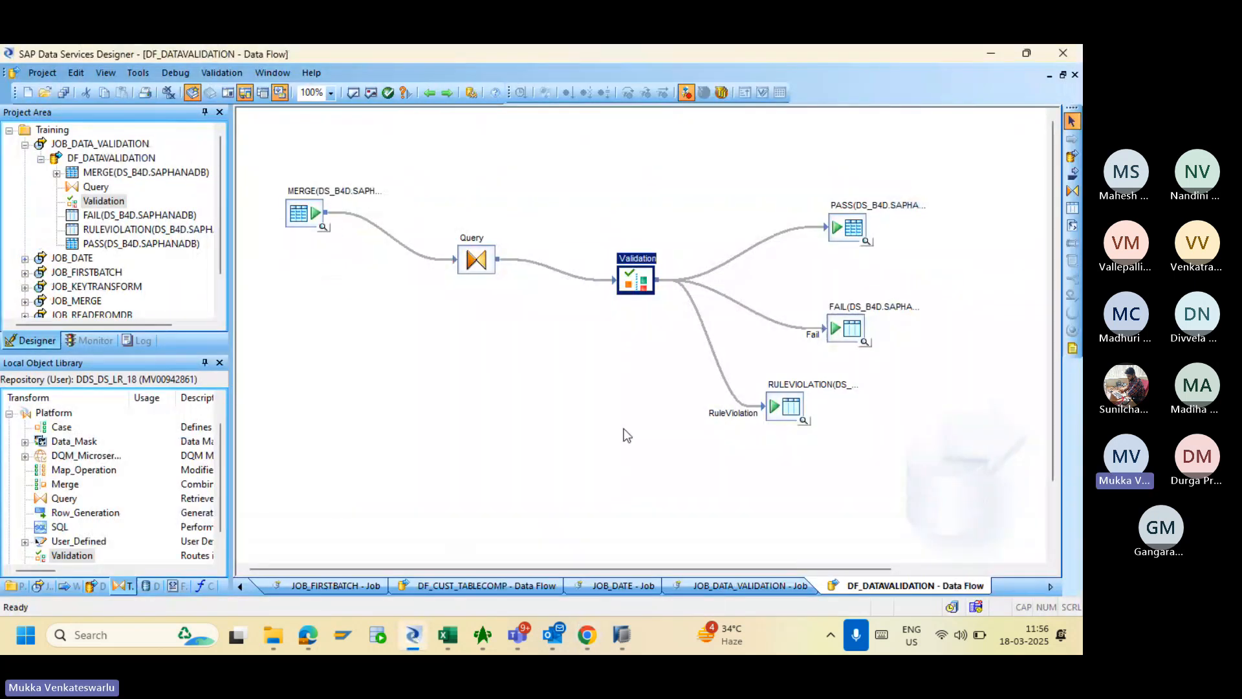
- Preview the 11 PASS rows, inspect the GE customer record, and open the Validation transform
left_click(869, 244)
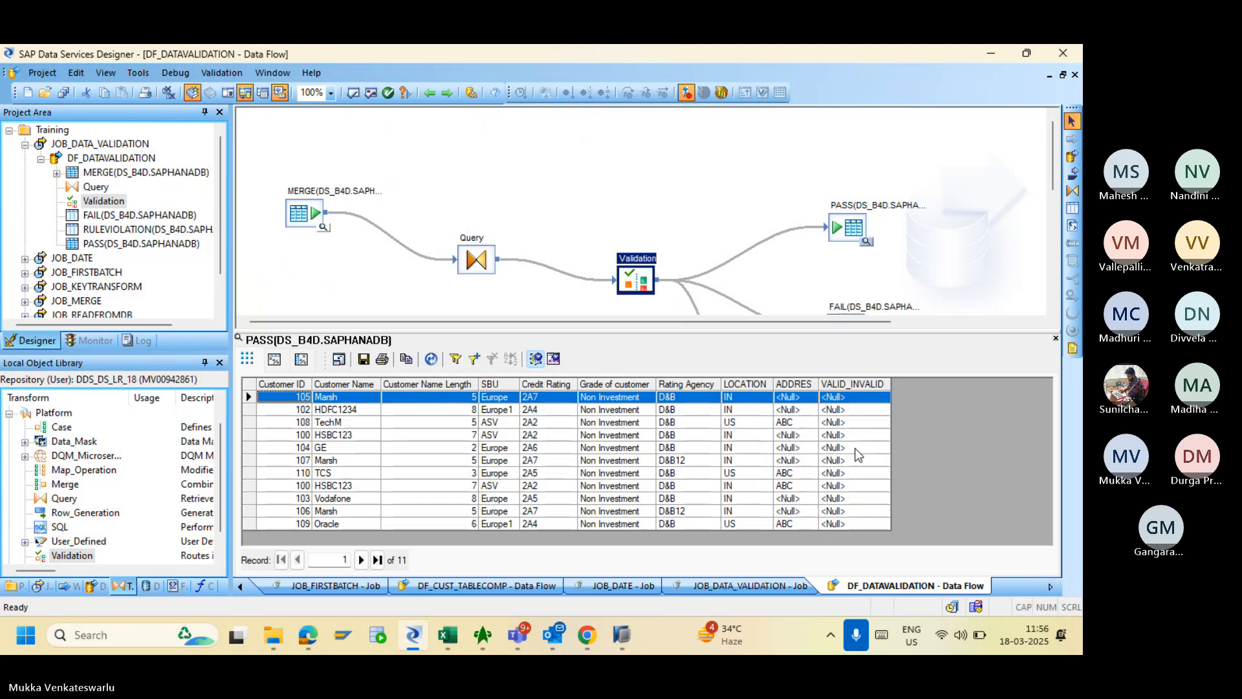
left_click(855, 448)
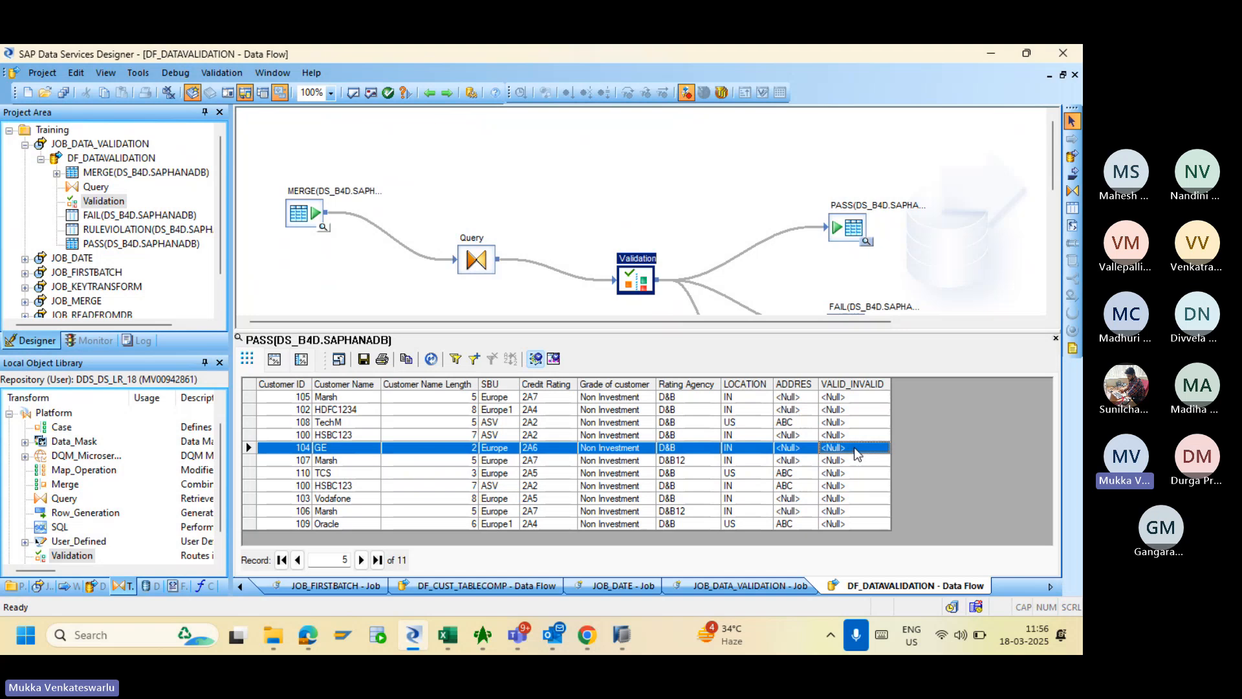
double_click(624, 271)
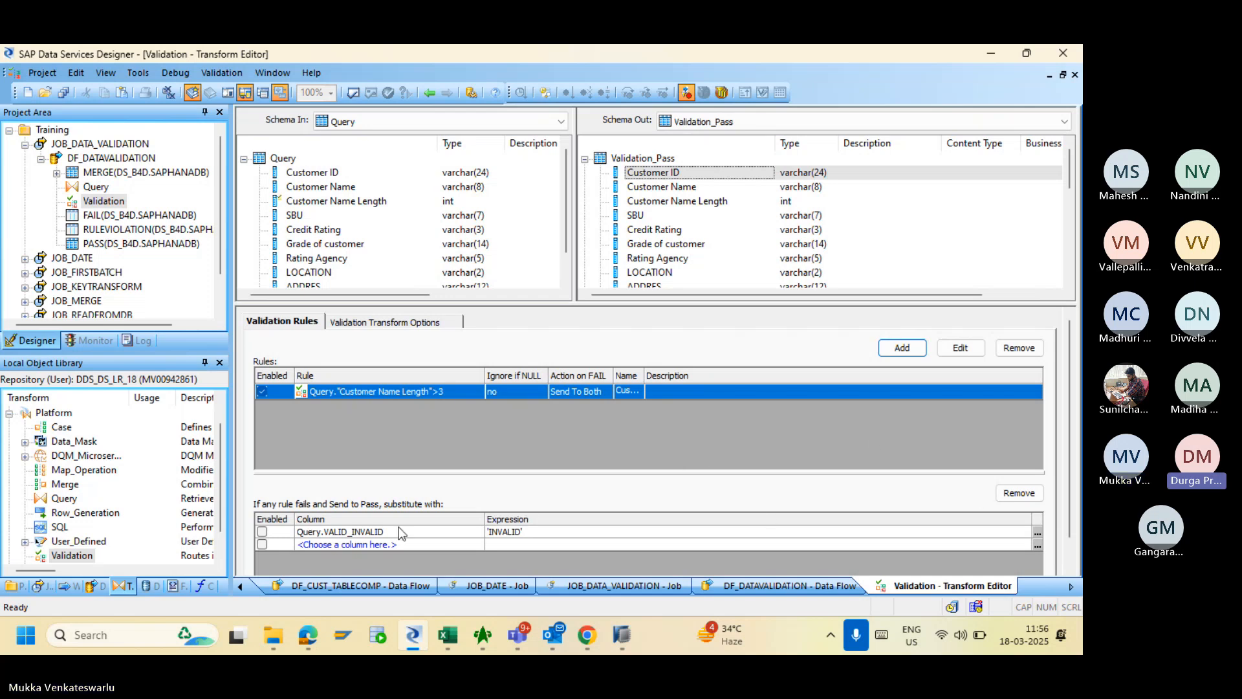
- Enable the 'INVALID' substitution for Query.VALID_INVALID and validate the data flow with no errors
left_click(264, 533)
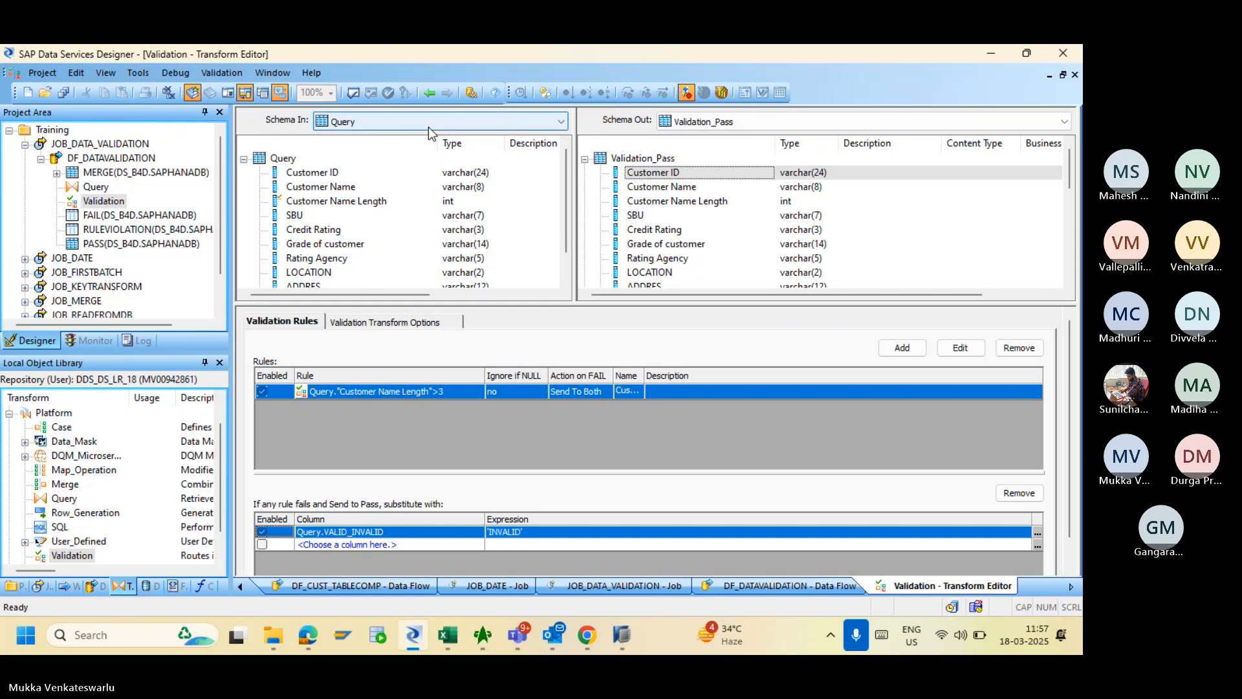
left_click(429, 93)
left_click(353, 93)
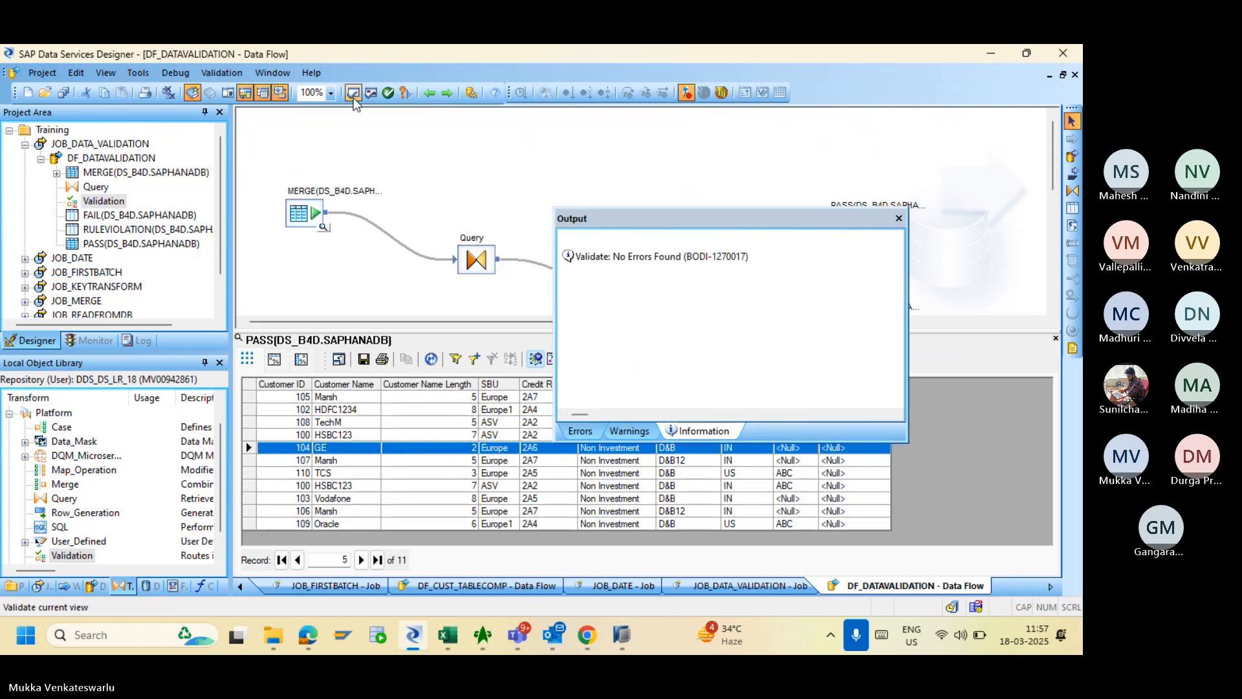
left_click(898, 218)
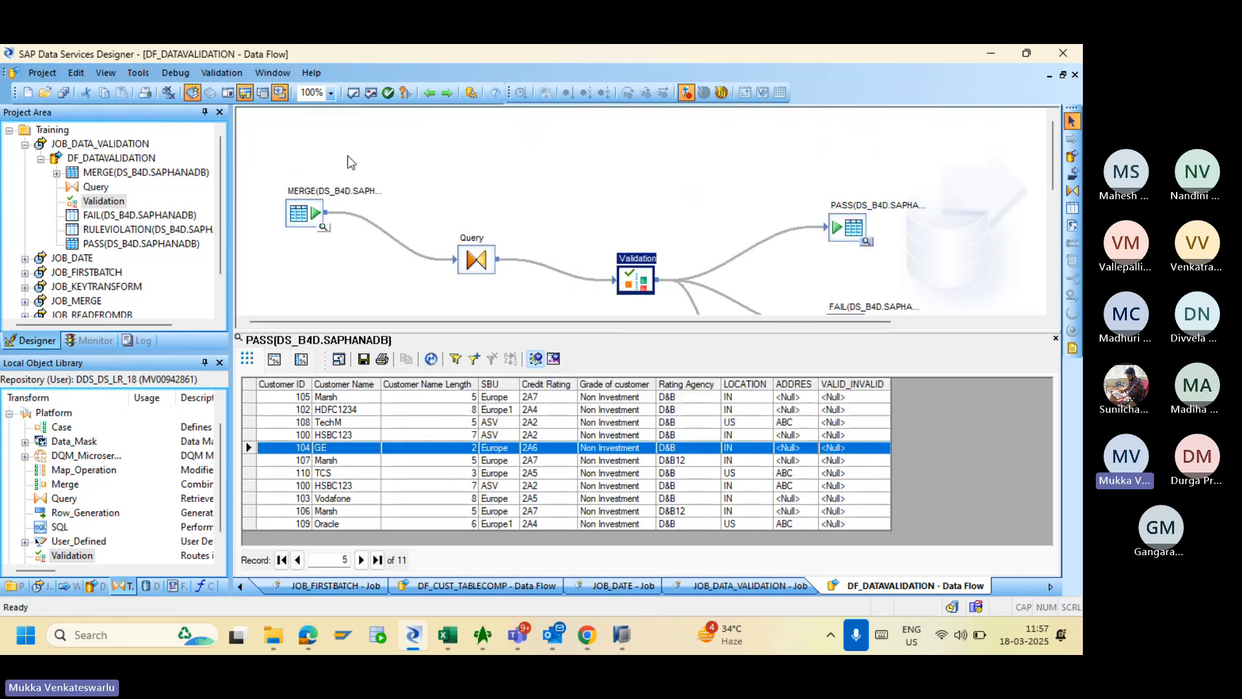
- Save all changes to DF_DATAVALIDATION
left_click(63, 94)
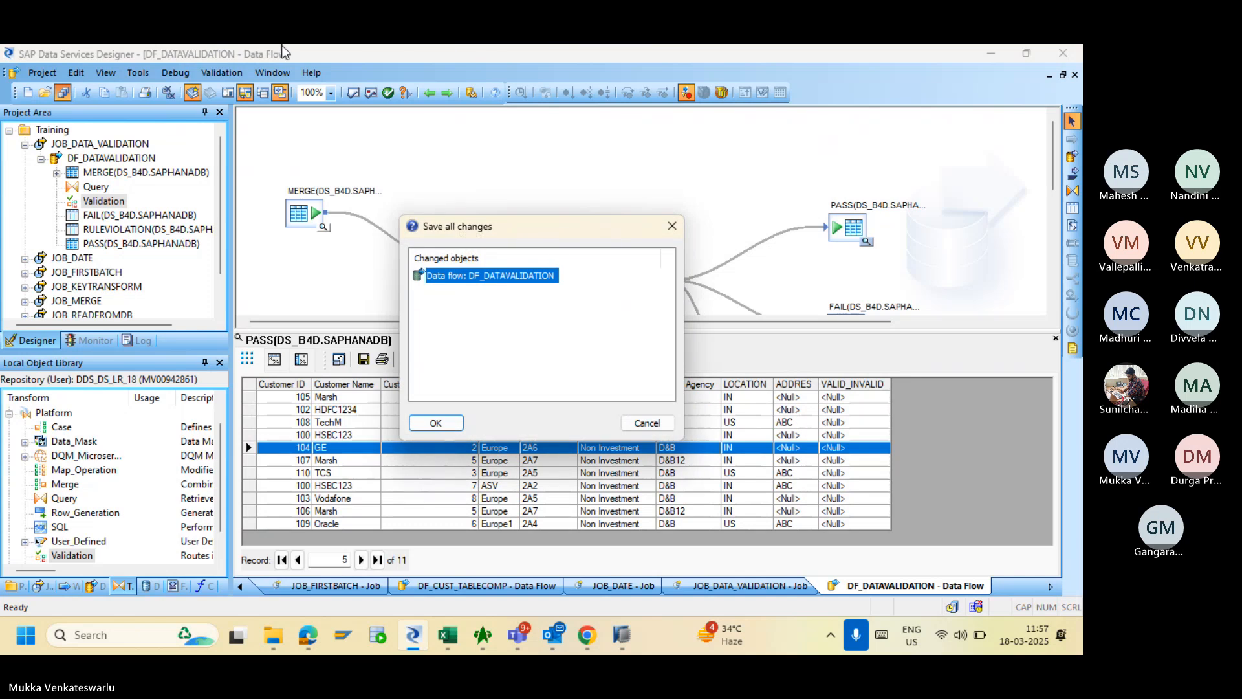
left_click(436, 423)
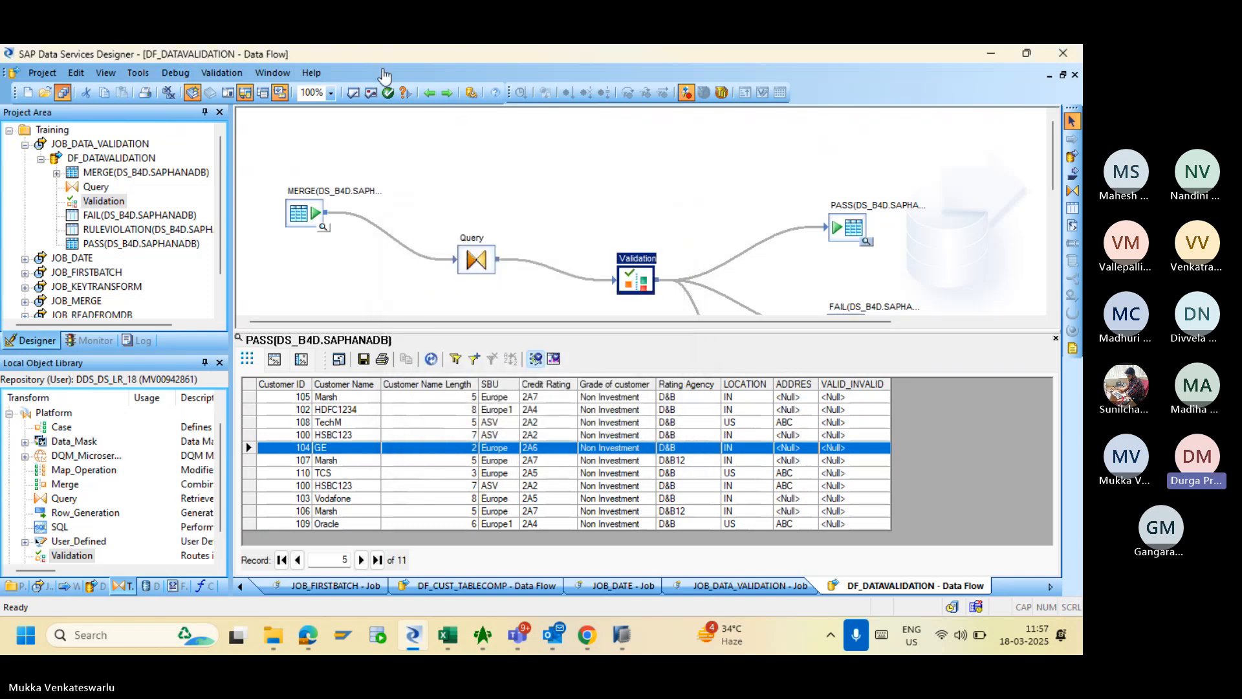
left_click(383, 71)
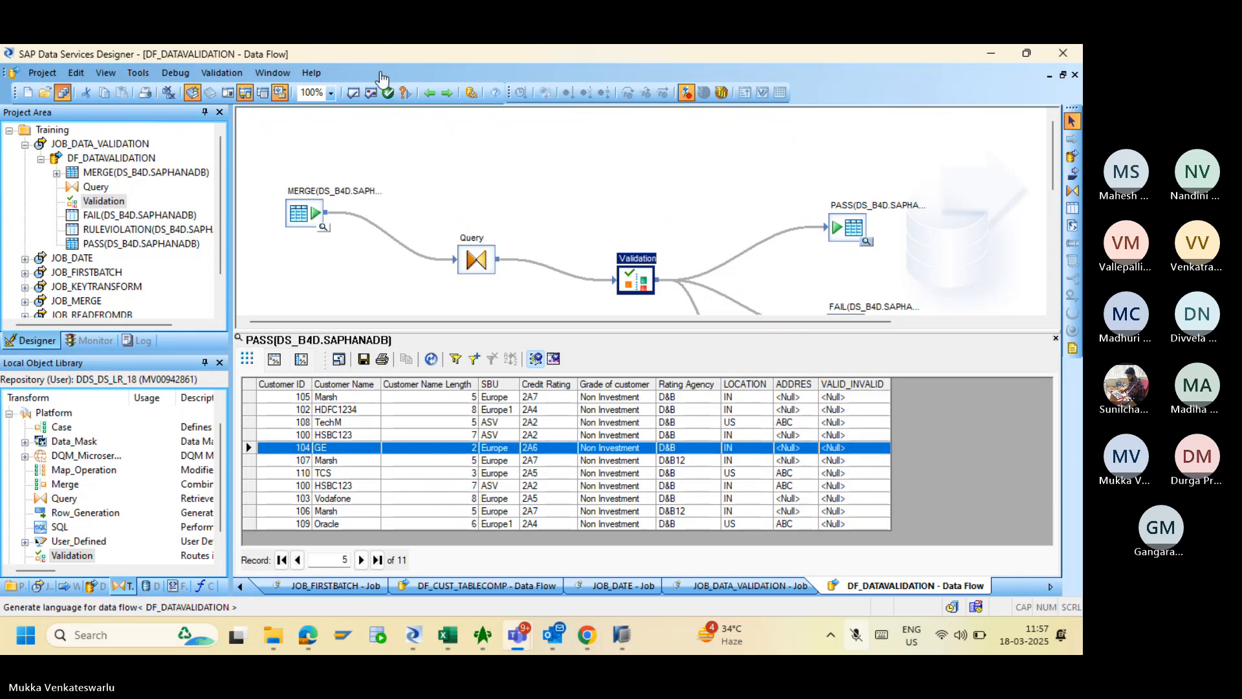
left_click(381, 72)
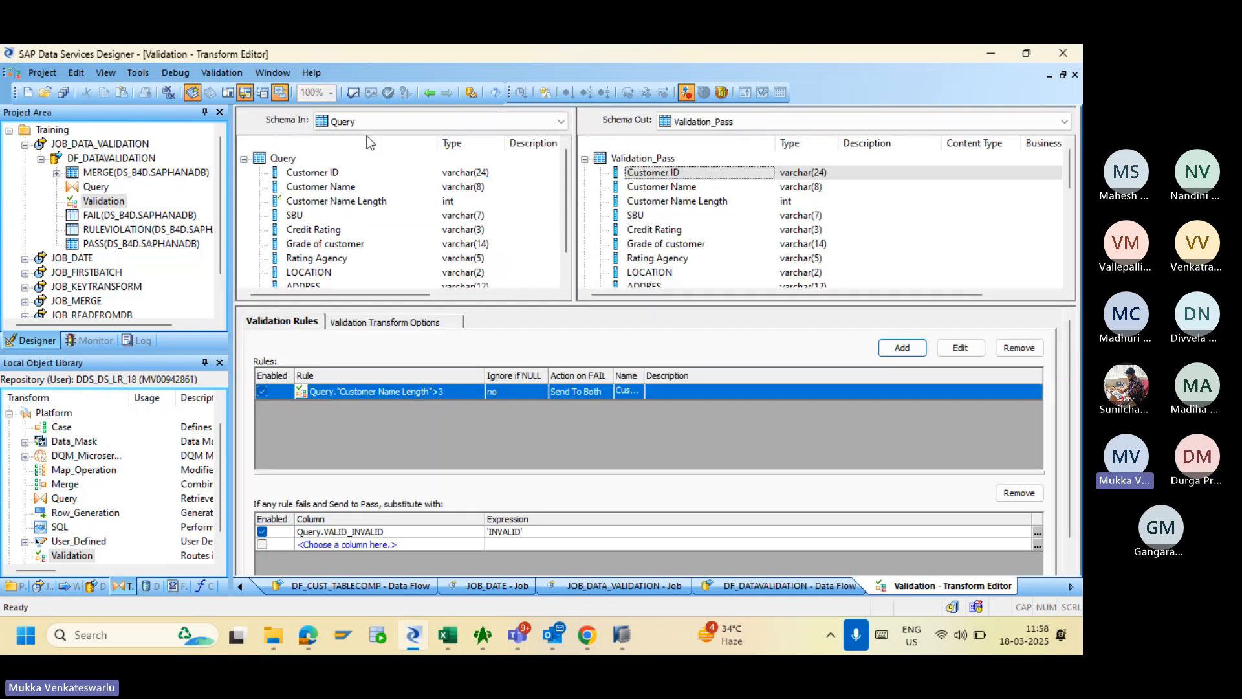
- Rerun JOB_DATA_VALIDATION and check its error log warning that 'INVALID' goes unused for VALID_INVALID
left_click(590, 634)
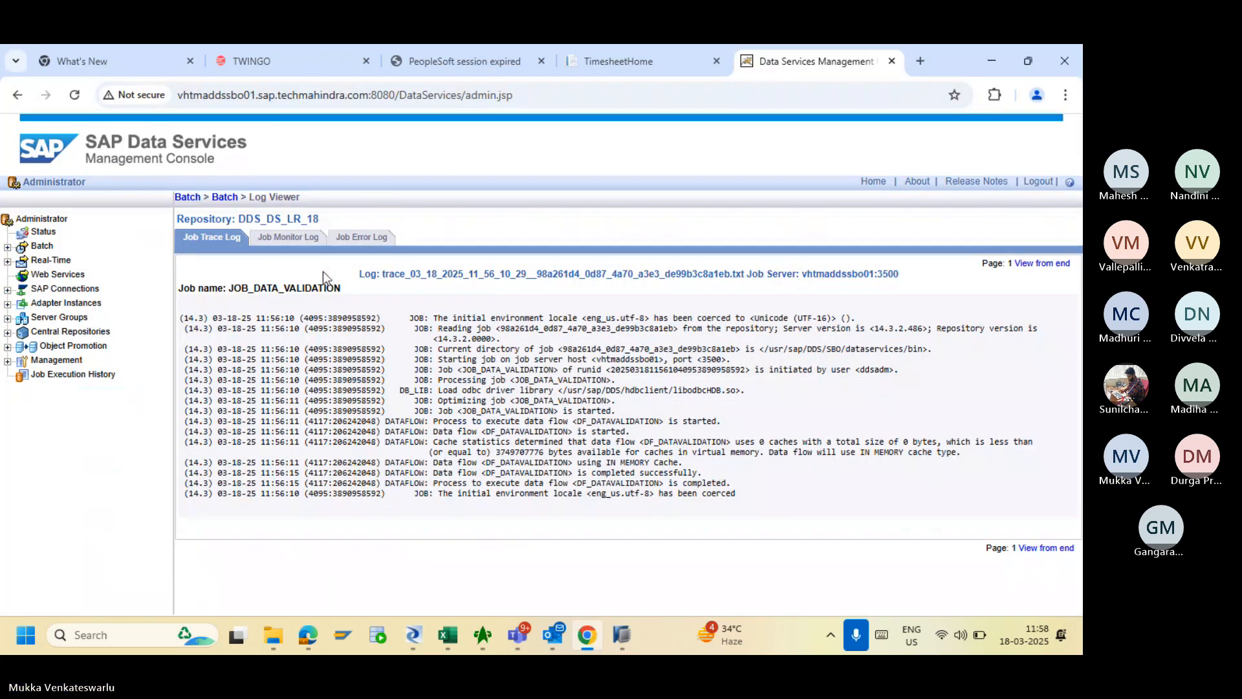
left_click(223, 199)
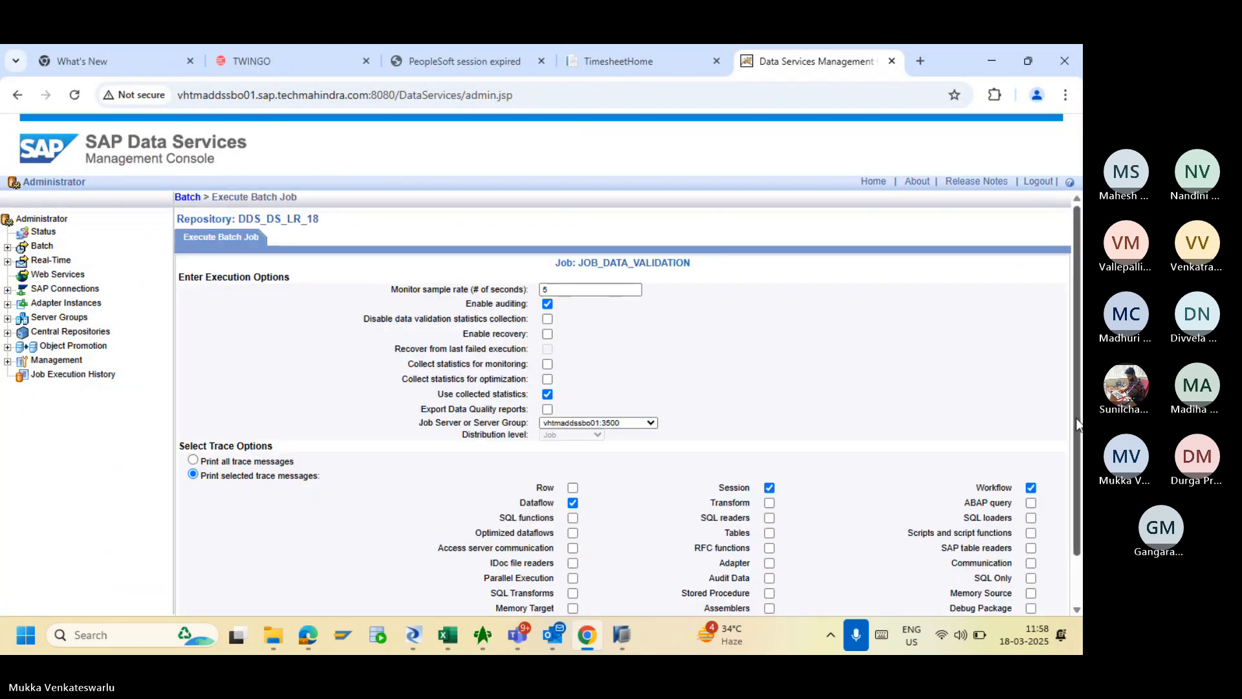
scroll(1077, 427, "down", 1)
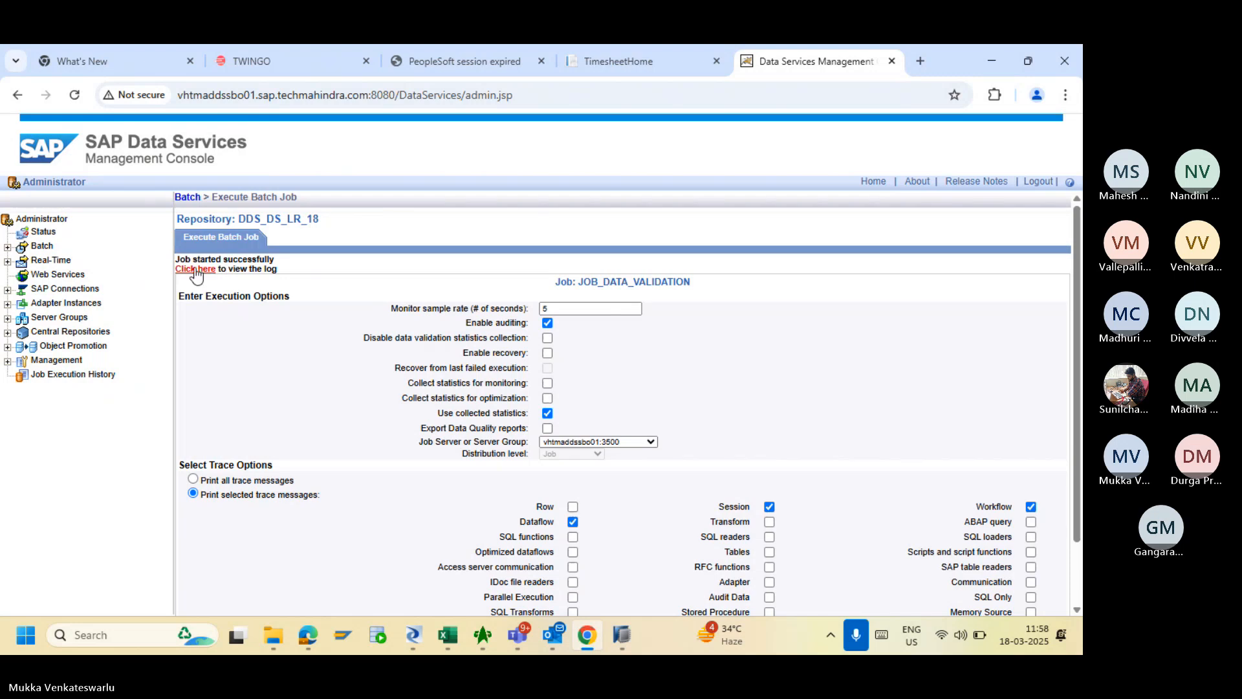
left_click(195, 269)
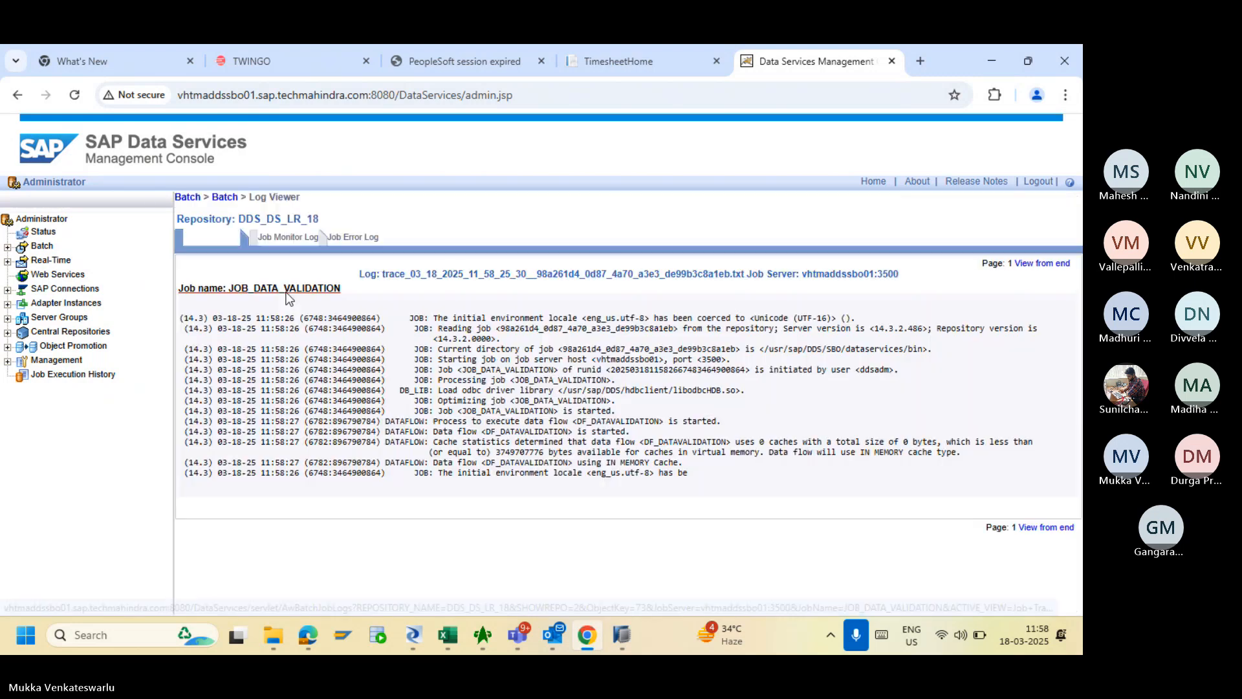
left_click(370, 241)
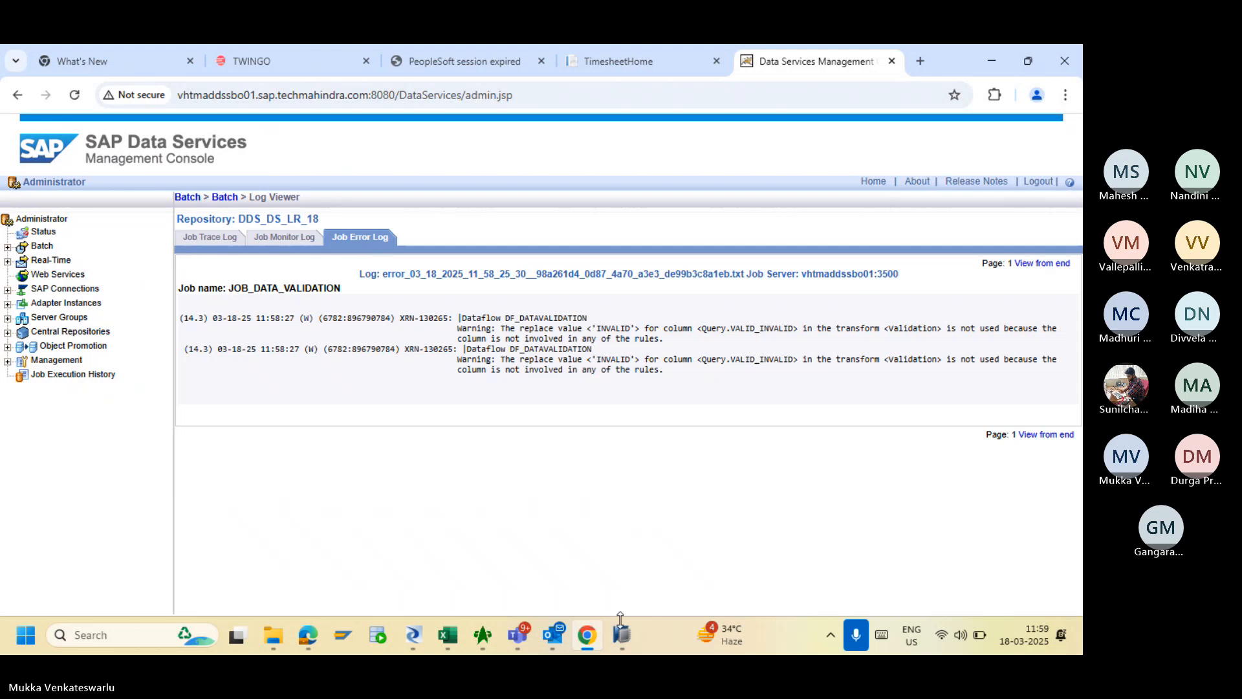
left_click(417, 647)
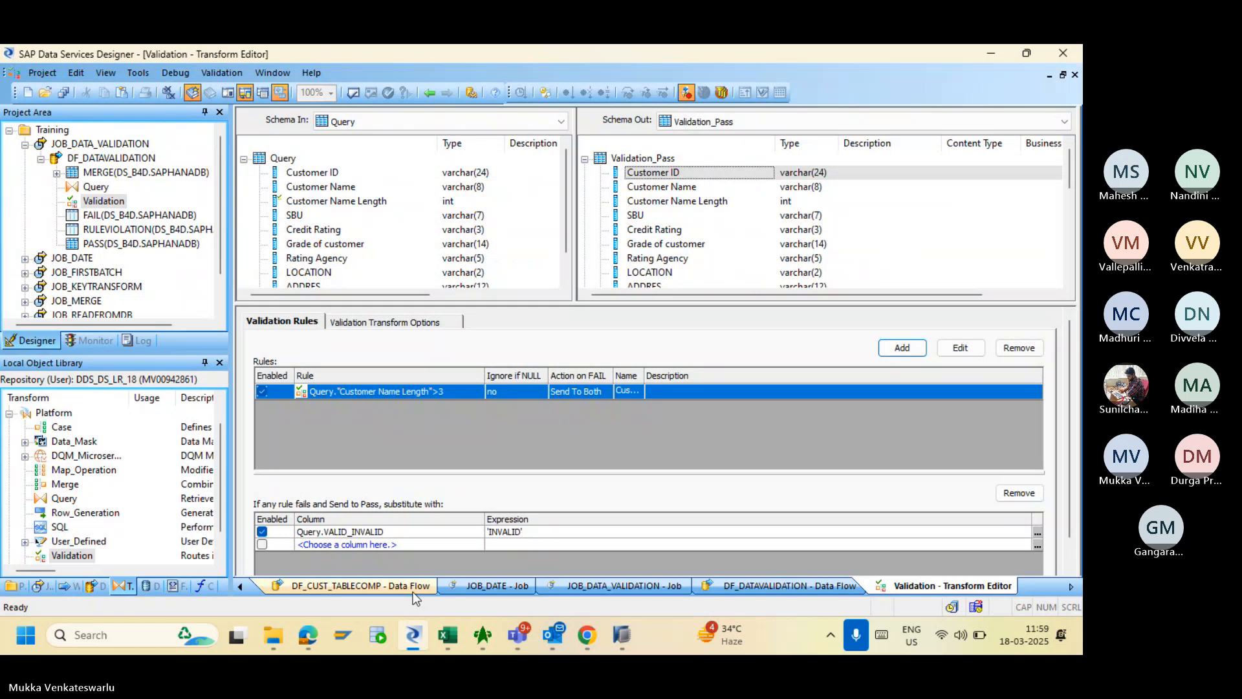
- Change the failed-row substitution column from VALID_INVALID to Query."Customer Name Length"
left_click(454, 533)
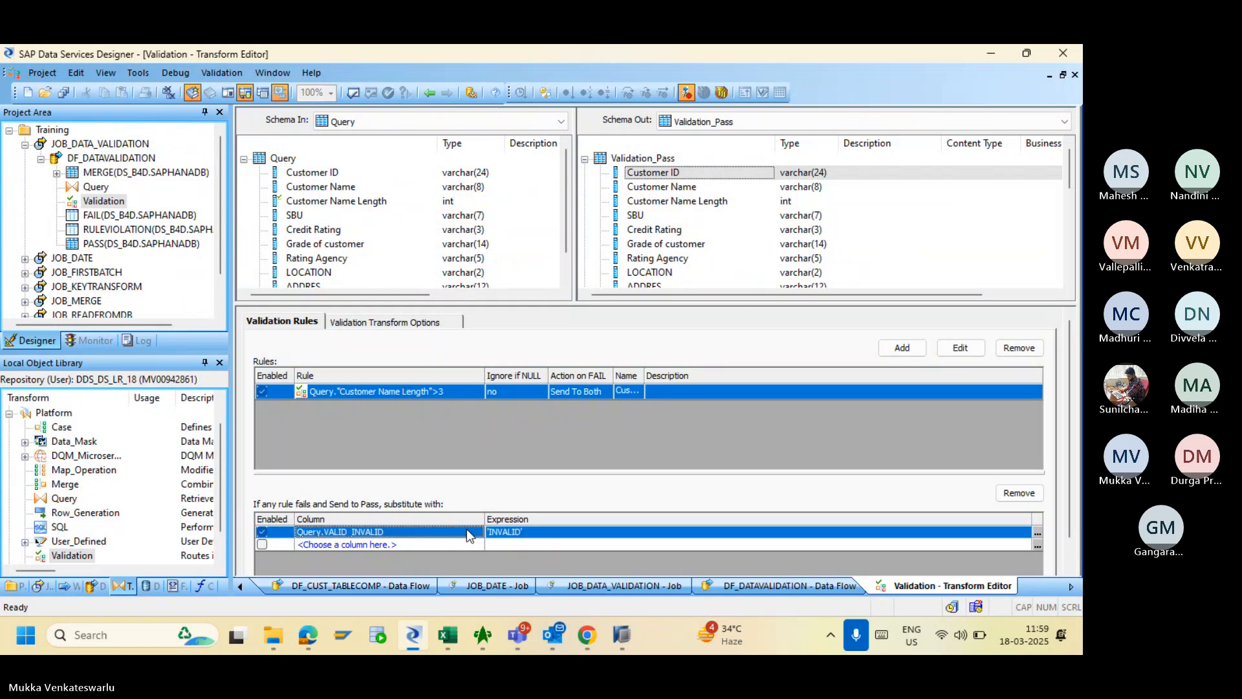
left_click(477, 533)
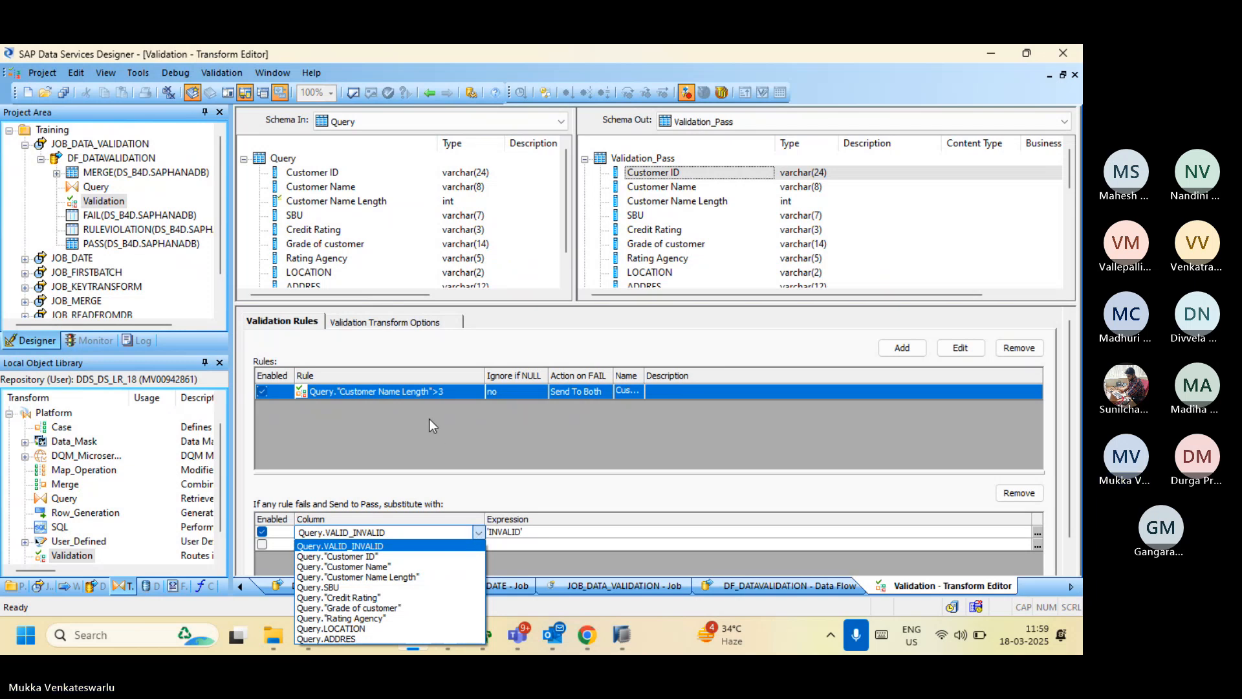
key("alt+Tab")
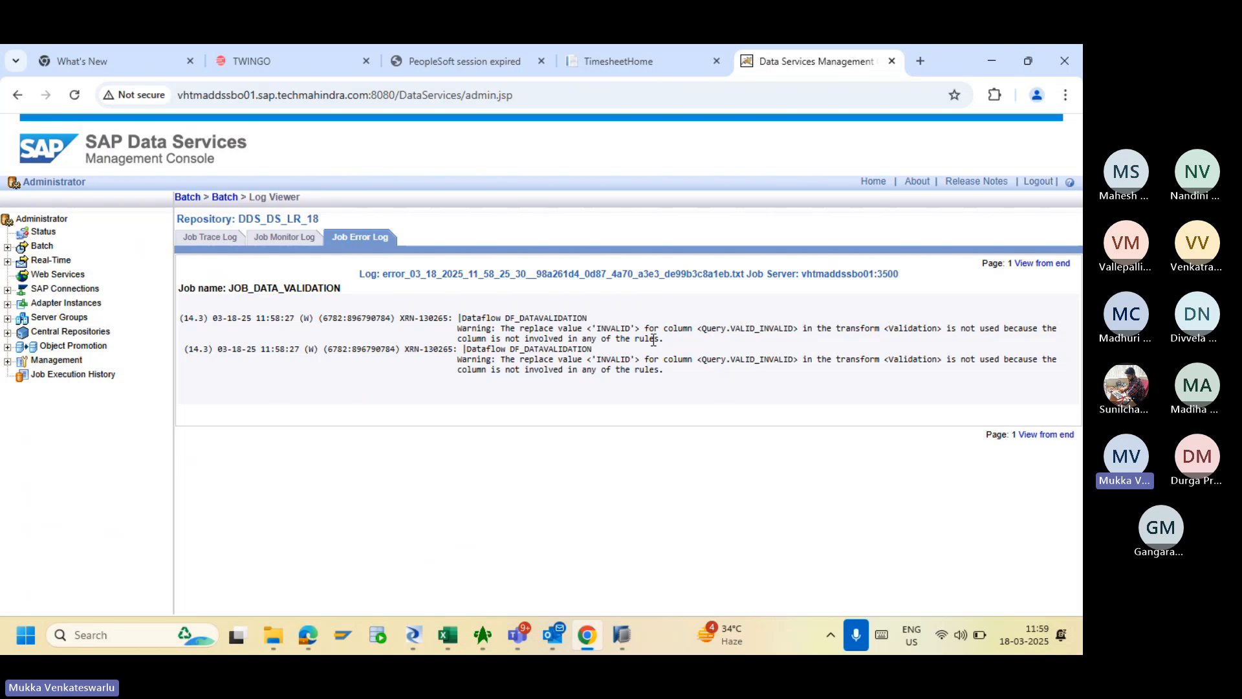
key("alt+Tab")
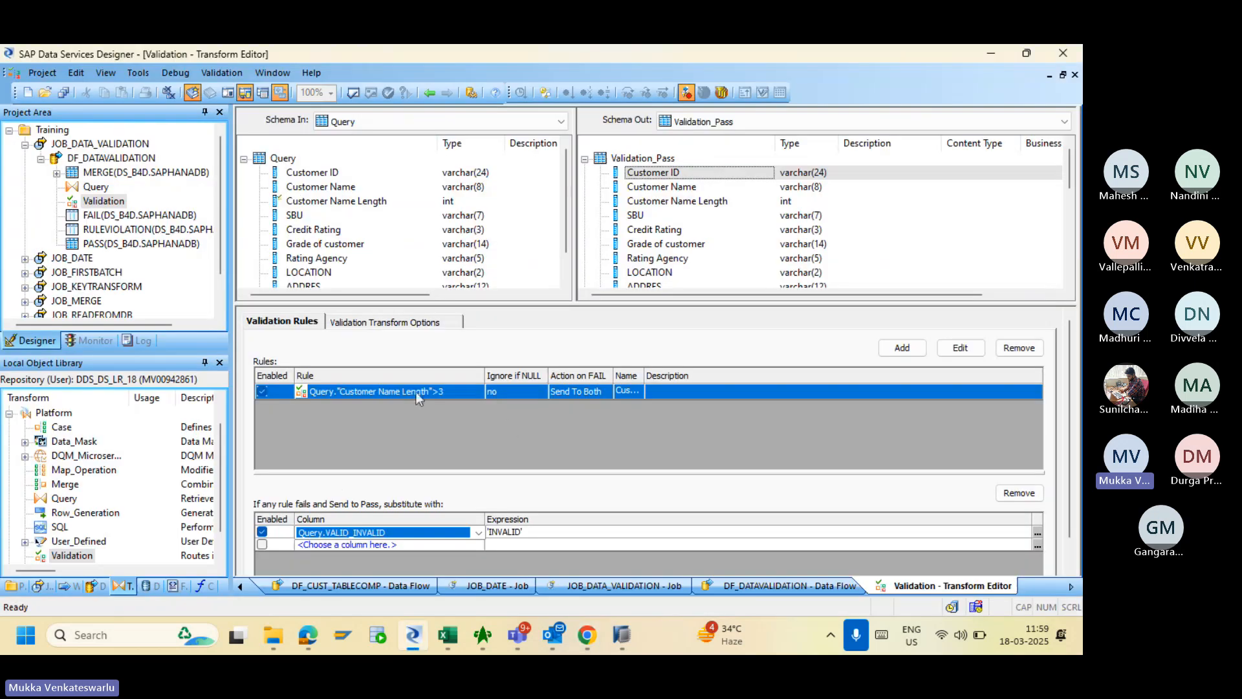
left_click(479, 532)
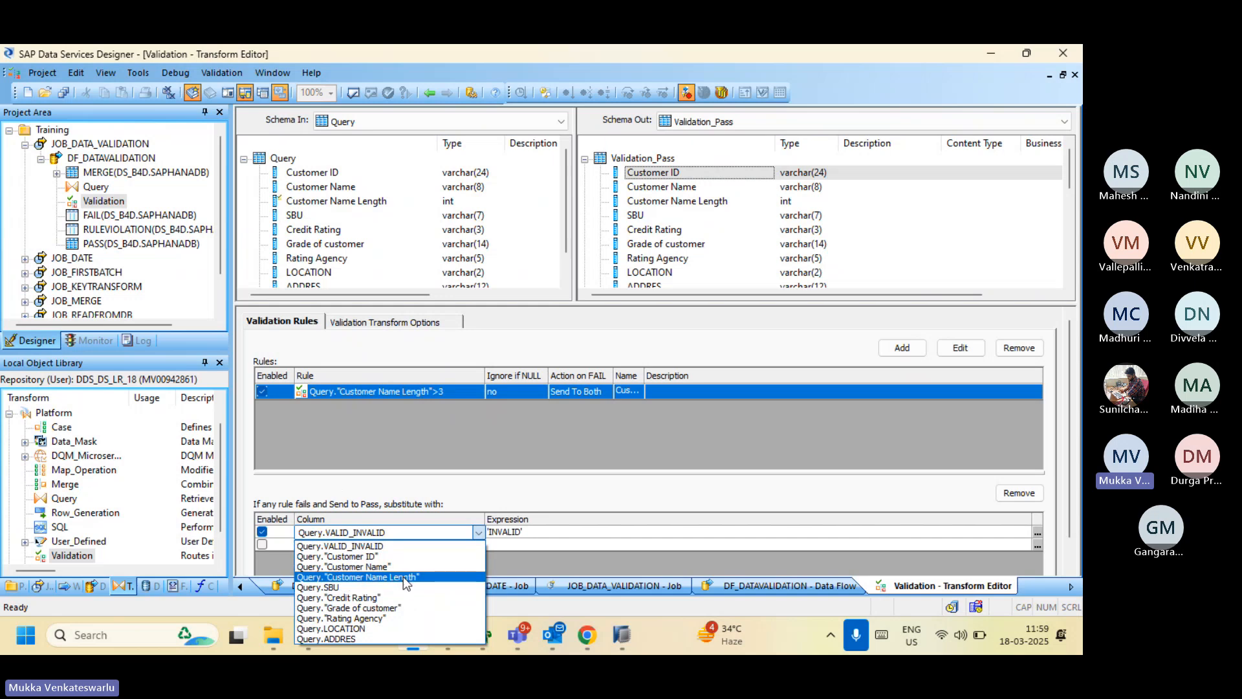
left_click(402, 577)
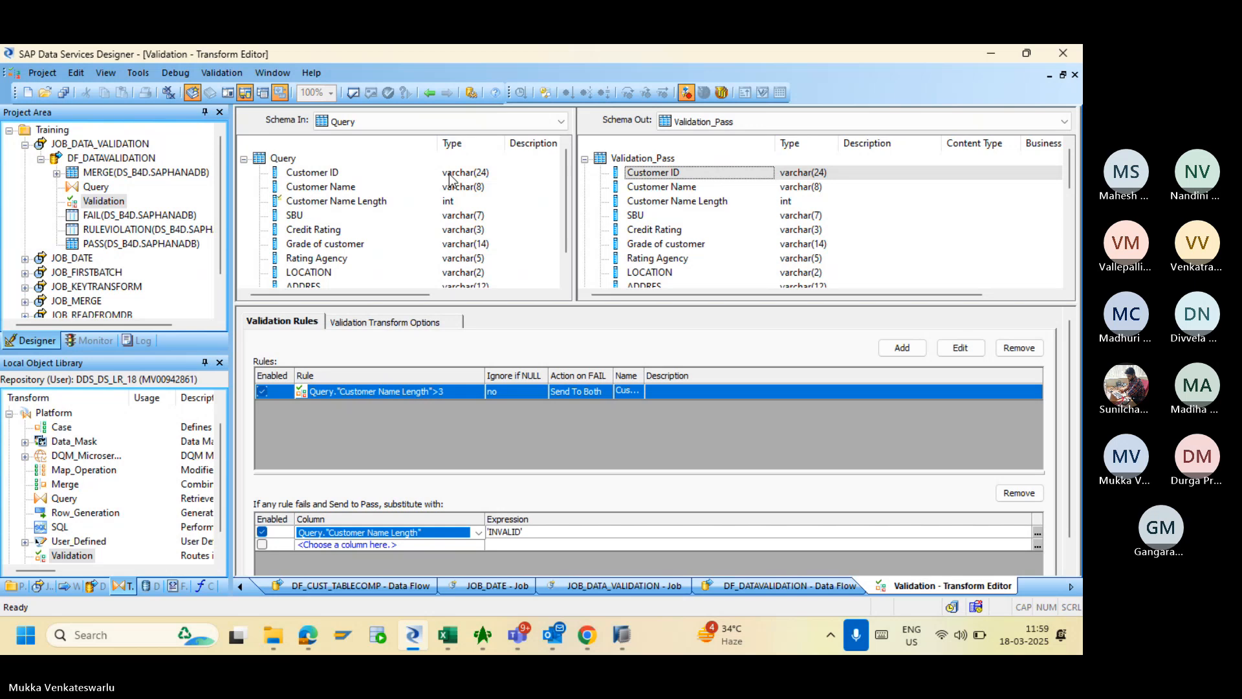
- Return to the DF_DATAVALIDATION data flow and save all changes
left_click(431, 96)
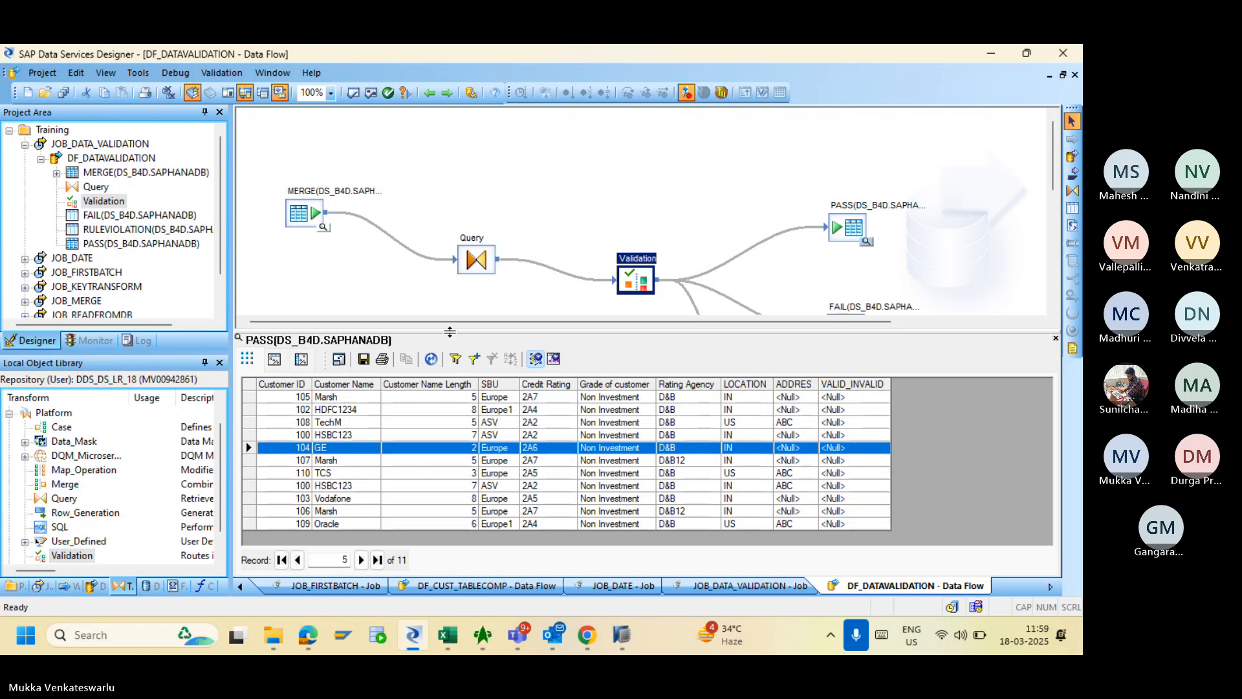
left_click(63, 92)
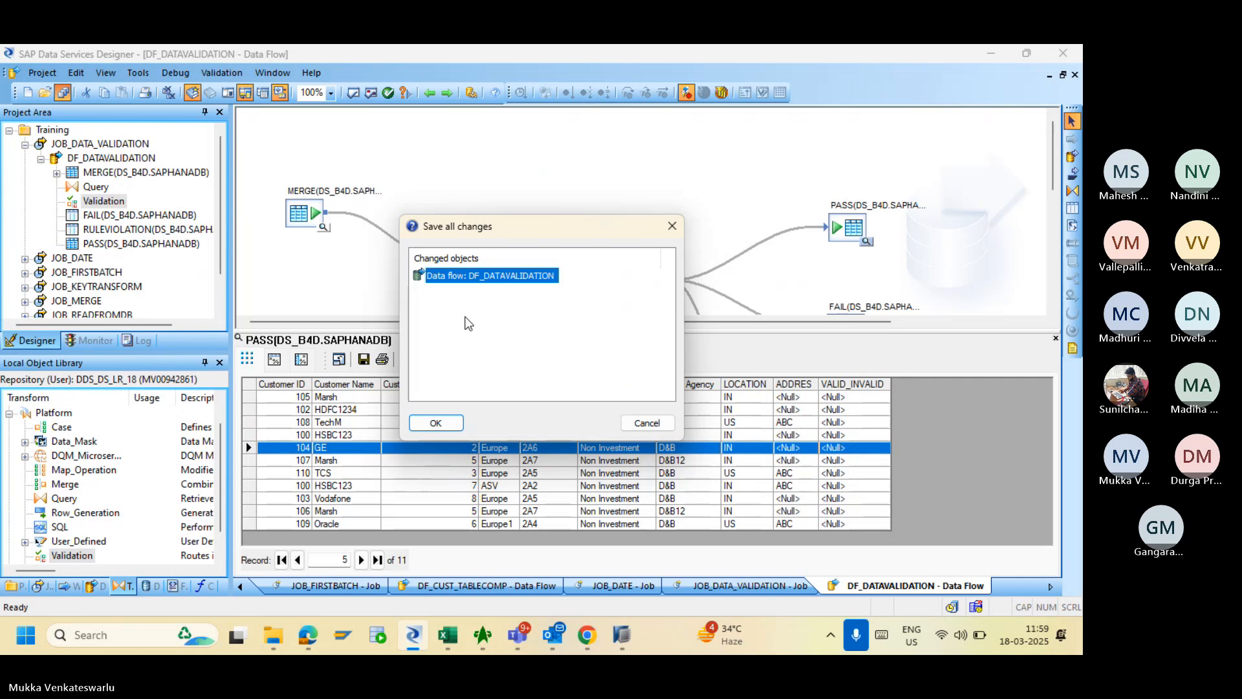
left_click(434, 423)
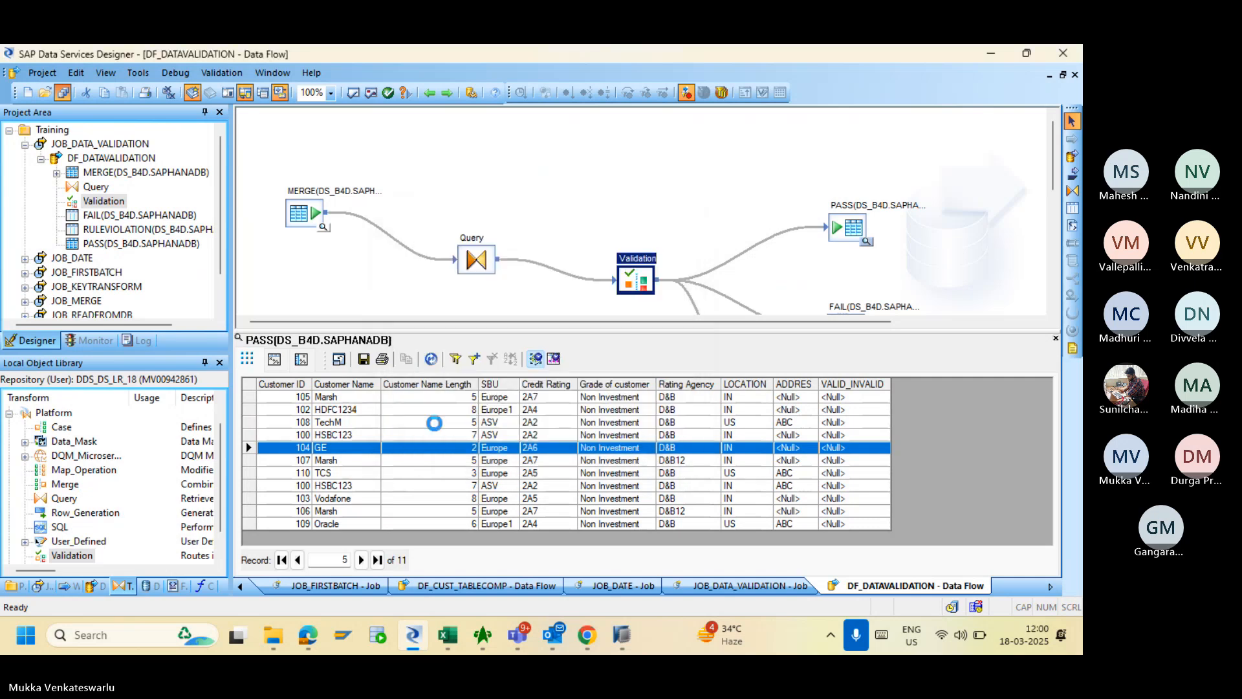
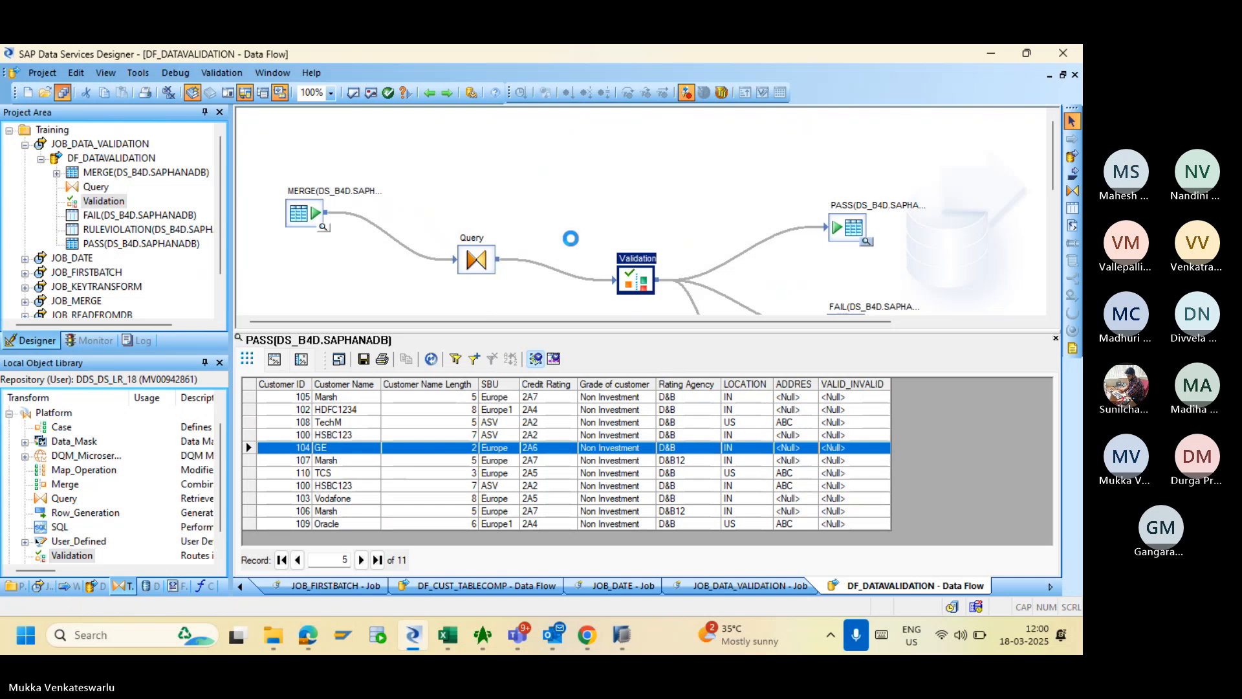
- Enable the 'INVALID' substitution for Customer Name Length, save all, and reopen the Validation editor
double_click(634, 268)
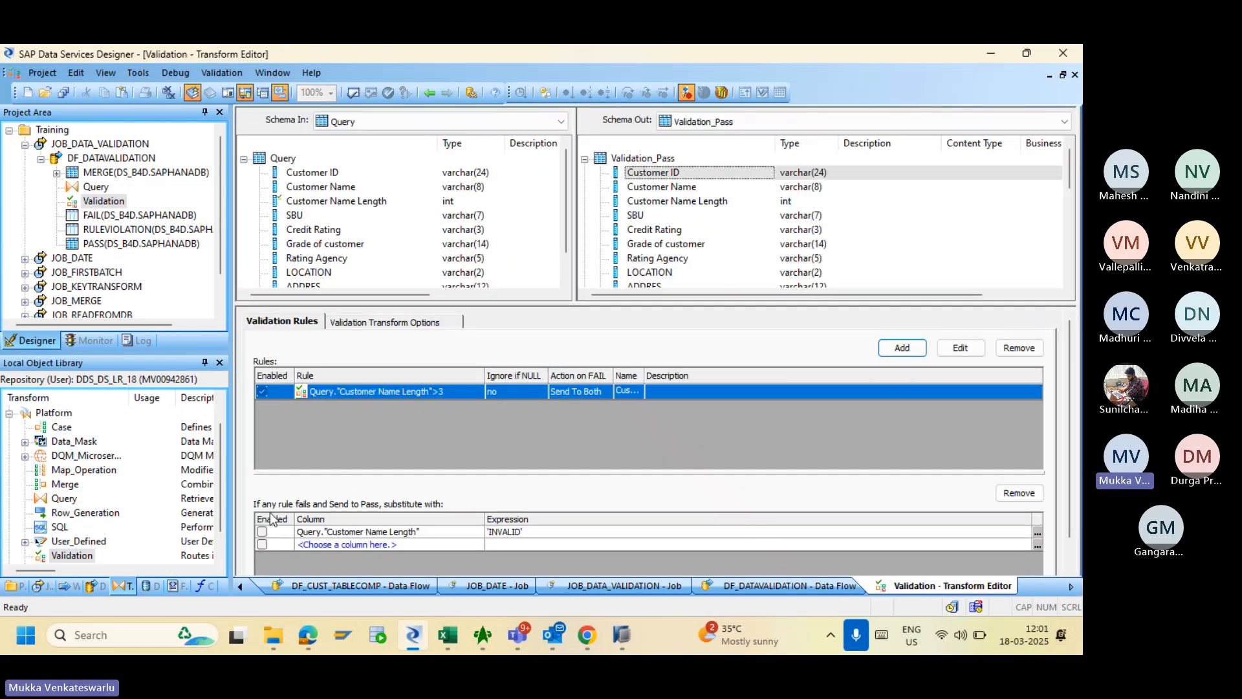
left_click(262, 532)
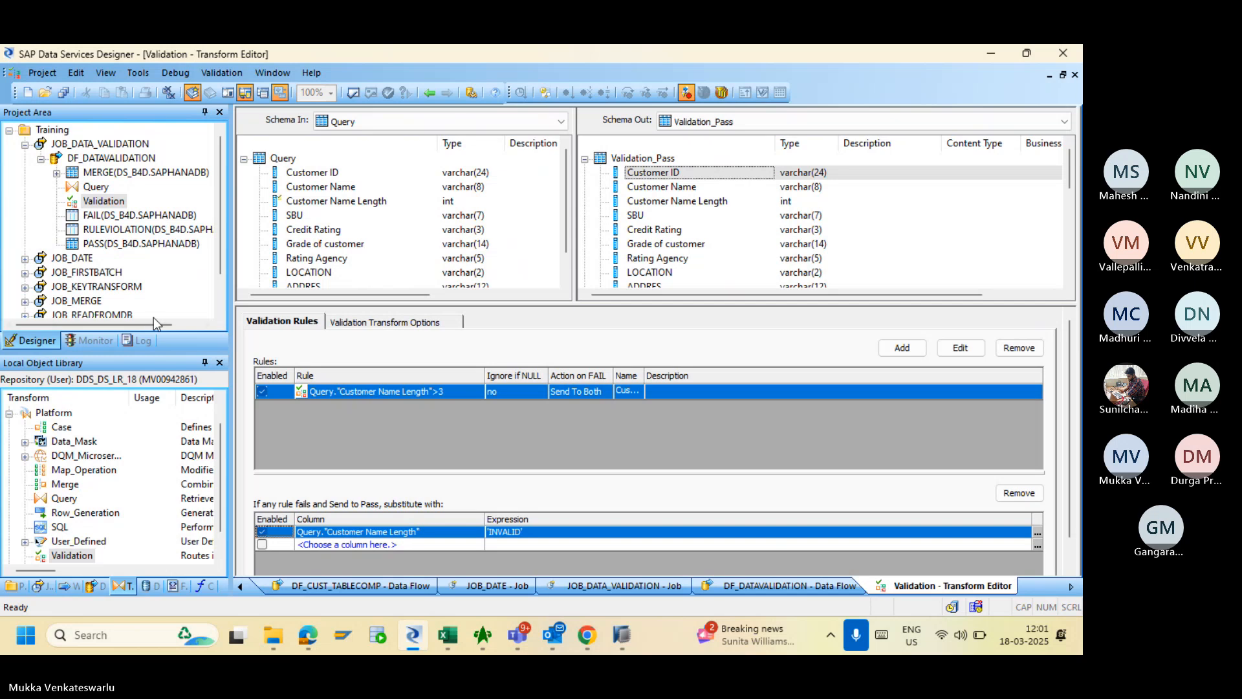
left_click(69, 95)
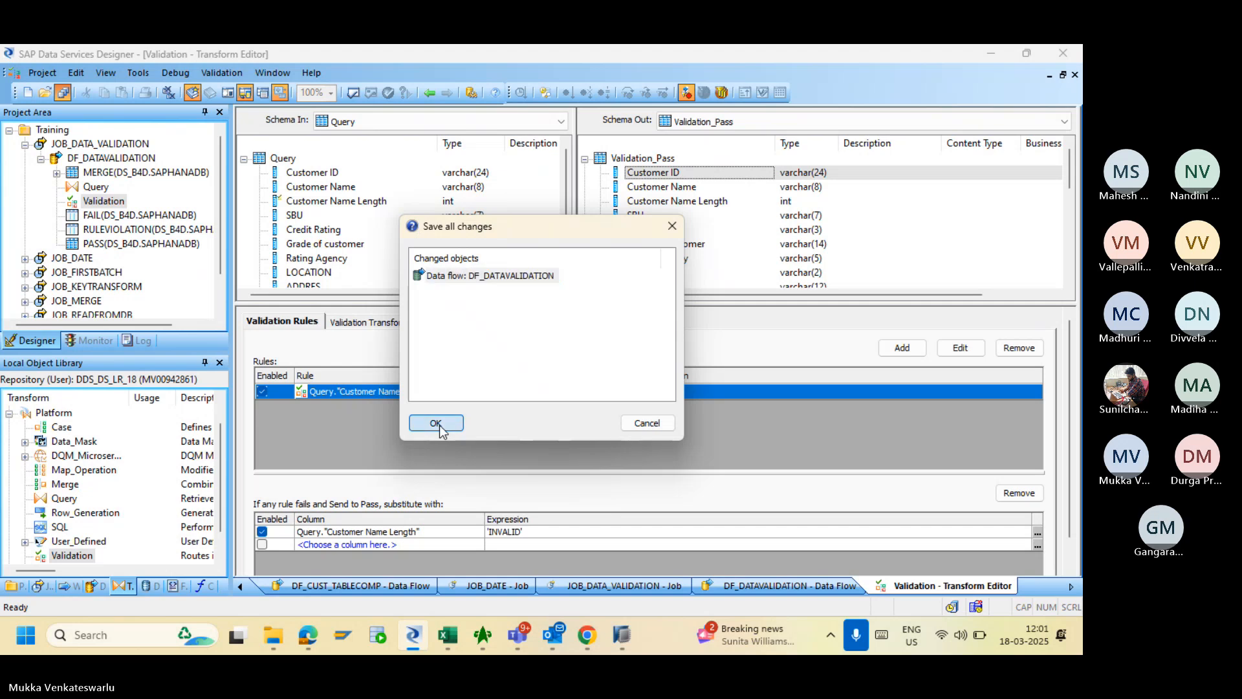
left_click(438, 424)
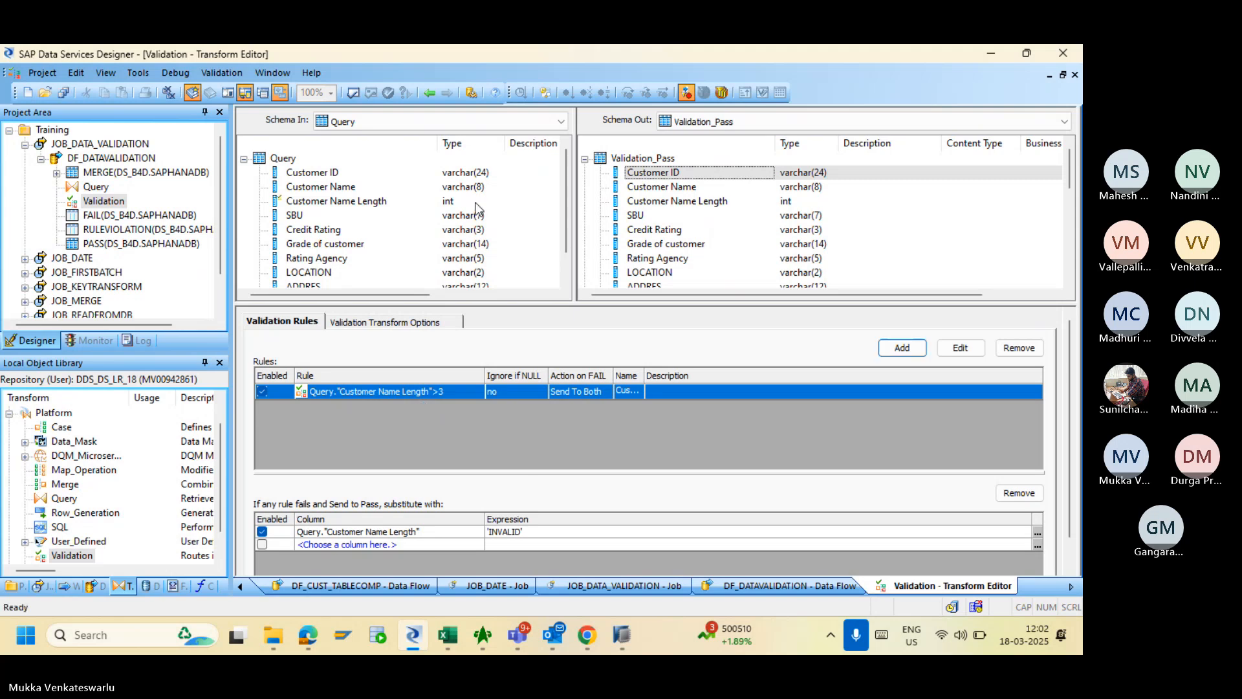
left_click(429, 92)
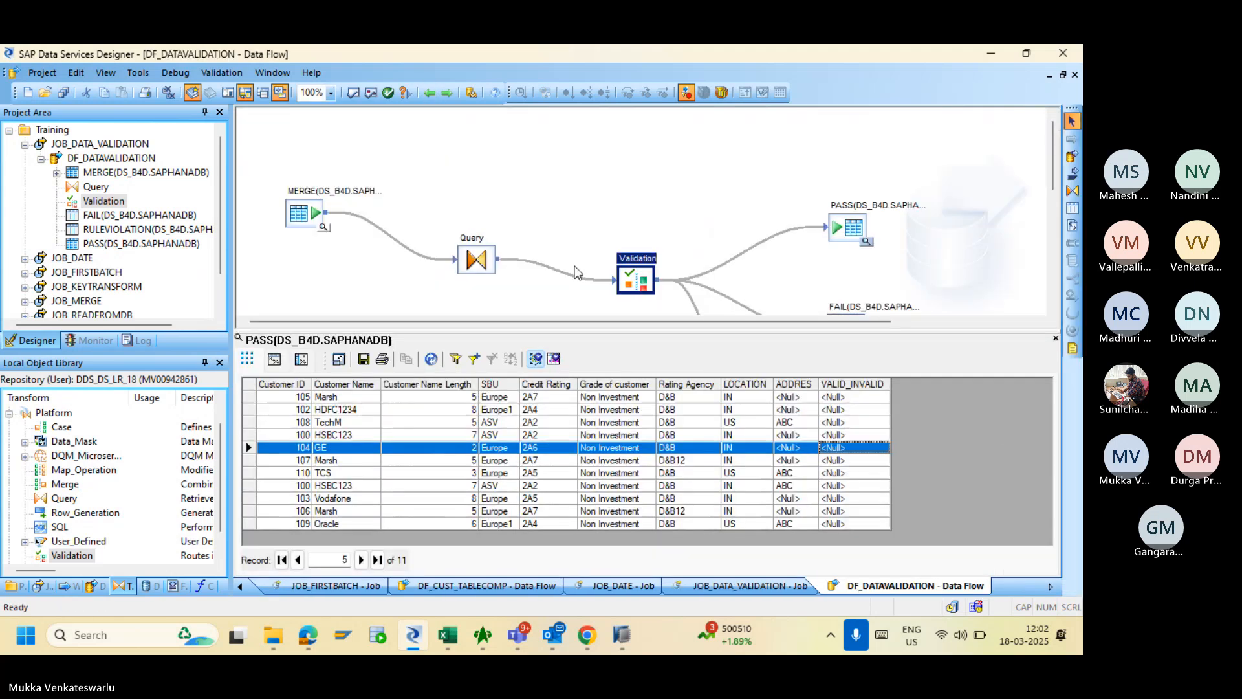
double_click(629, 280)
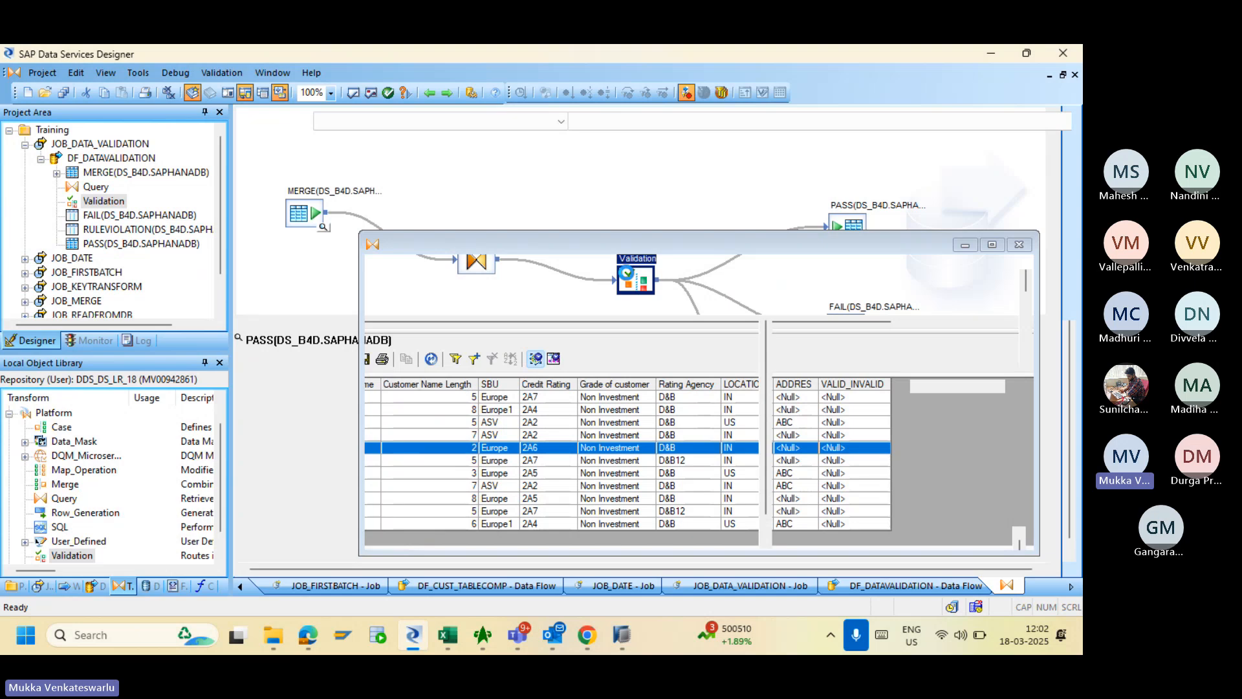
- Check the started job's trace log and Job Monitor Log row counts, then return to Designer
left_click(587, 635)
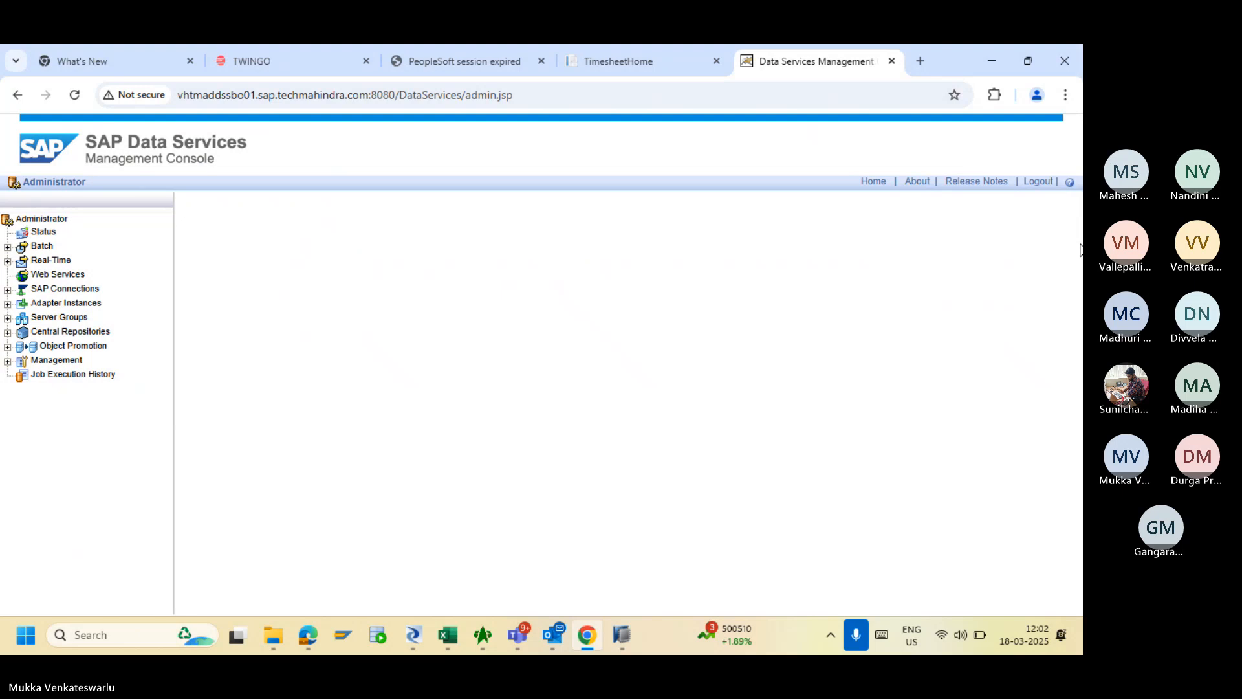
scroll(1078, 265, "down", 2)
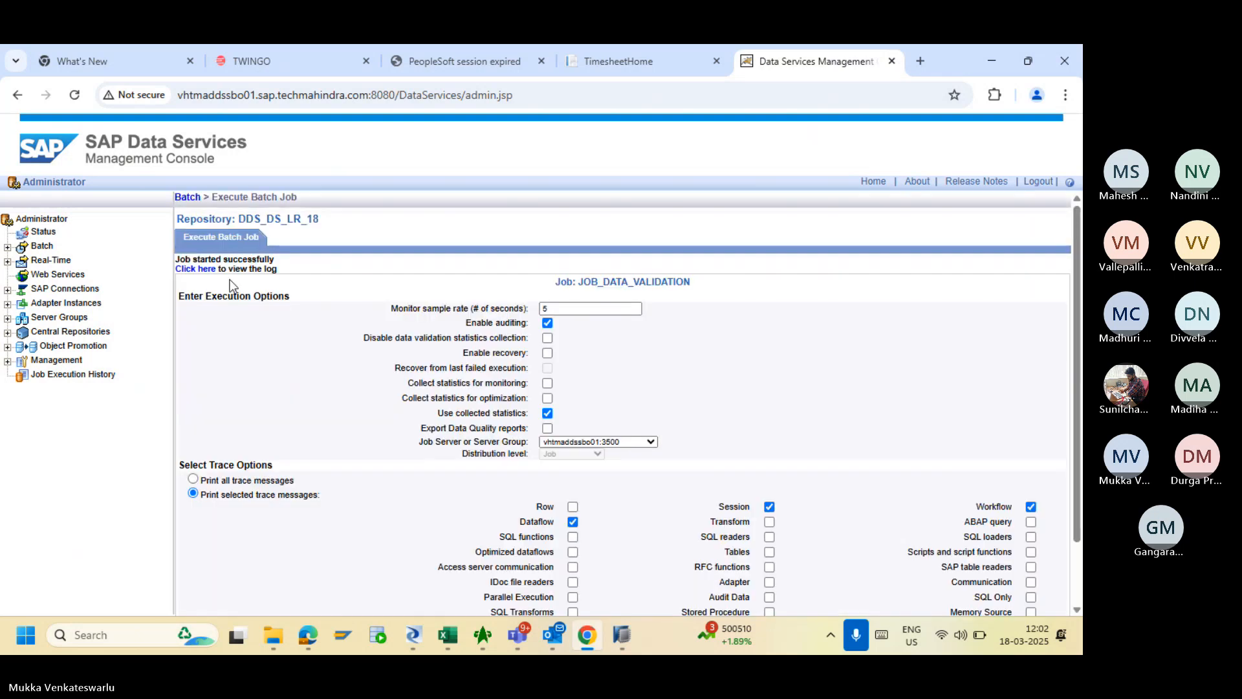
left_click(199, 272)
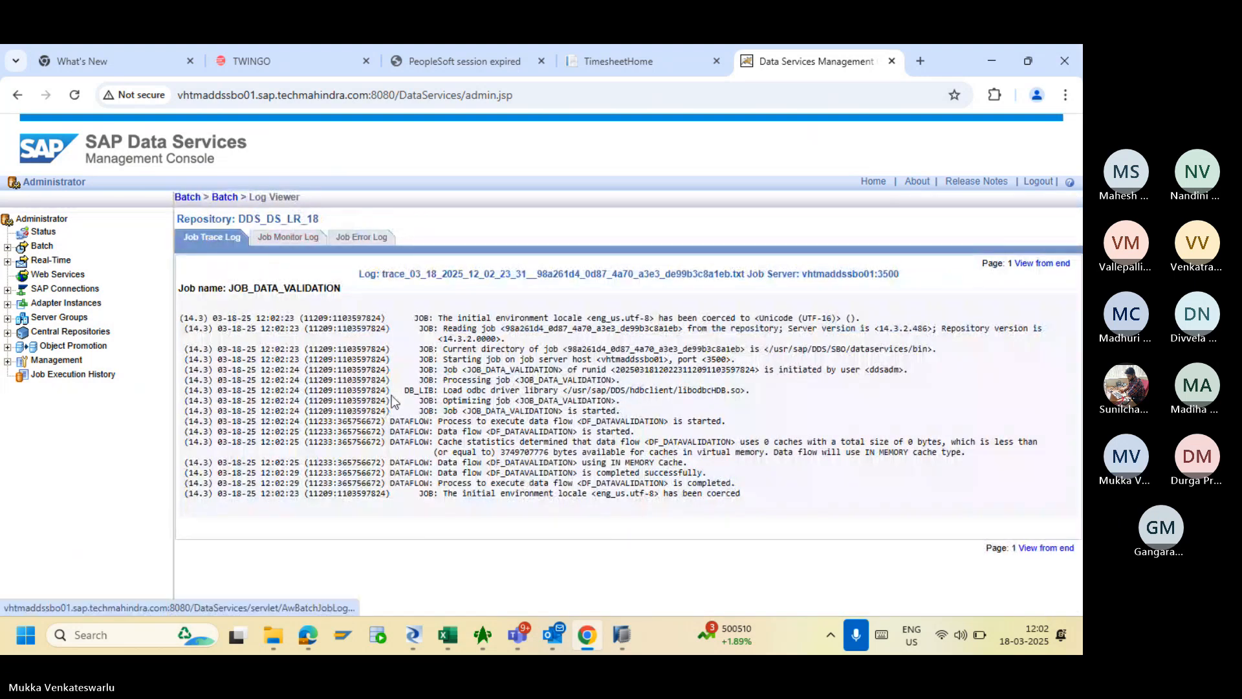
left_click(284, 238)
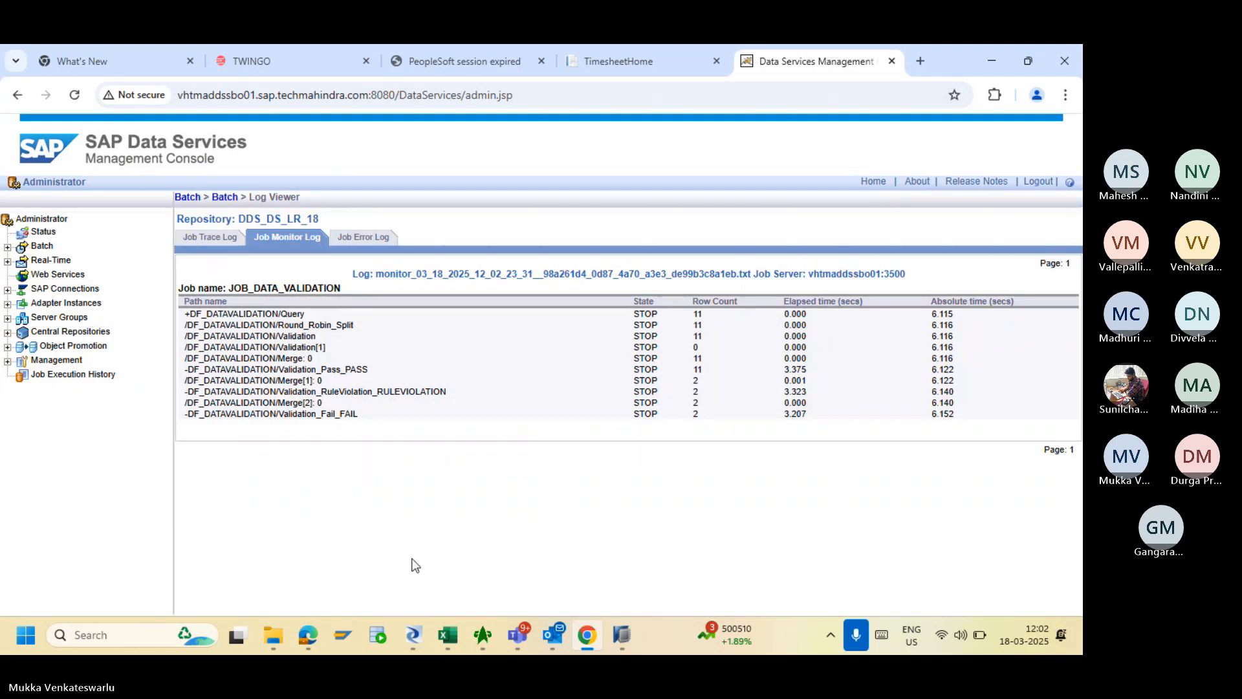
left_click(412, 637)
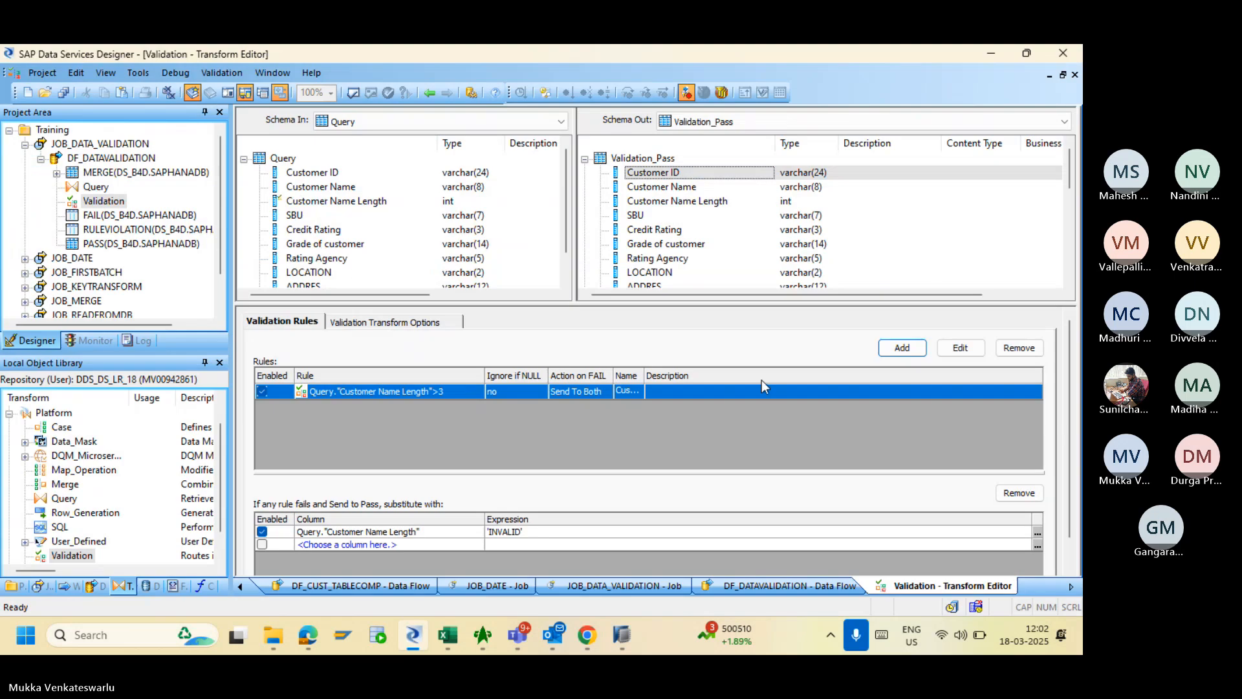
- Reopen the PASS target's data view, then validate DF_DATAVALIDATION and dismiss the output warning
left_click(427, 94)
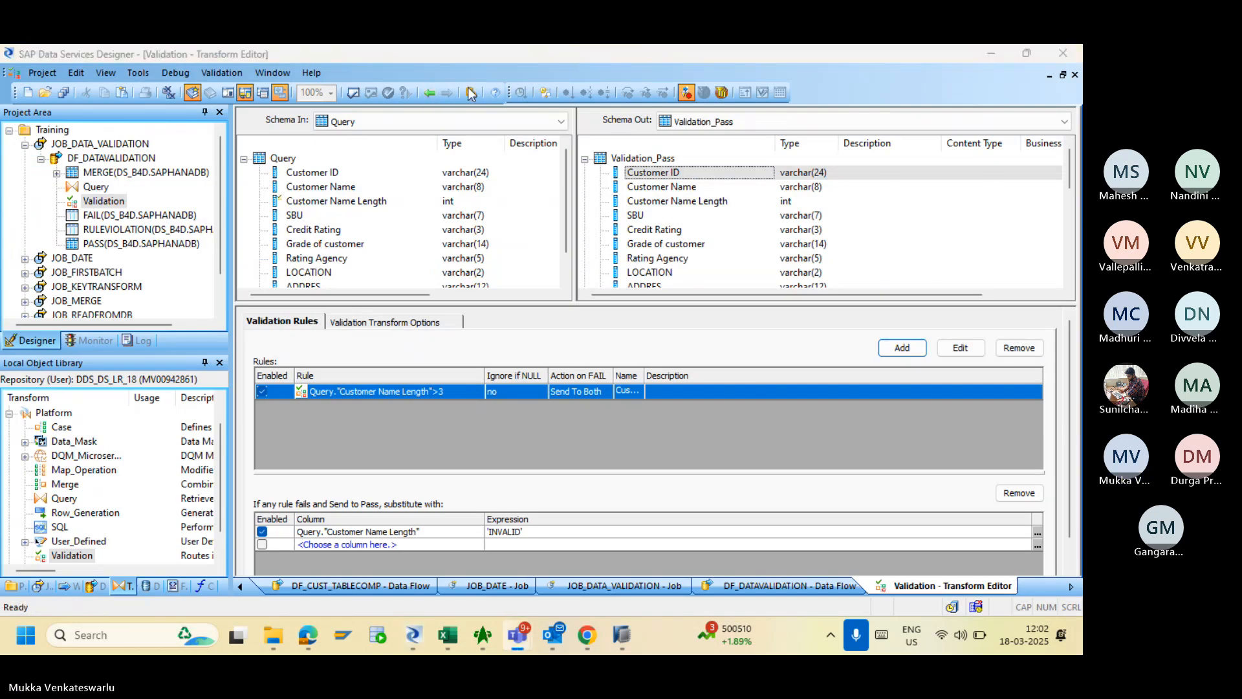
left_click(432, 94)
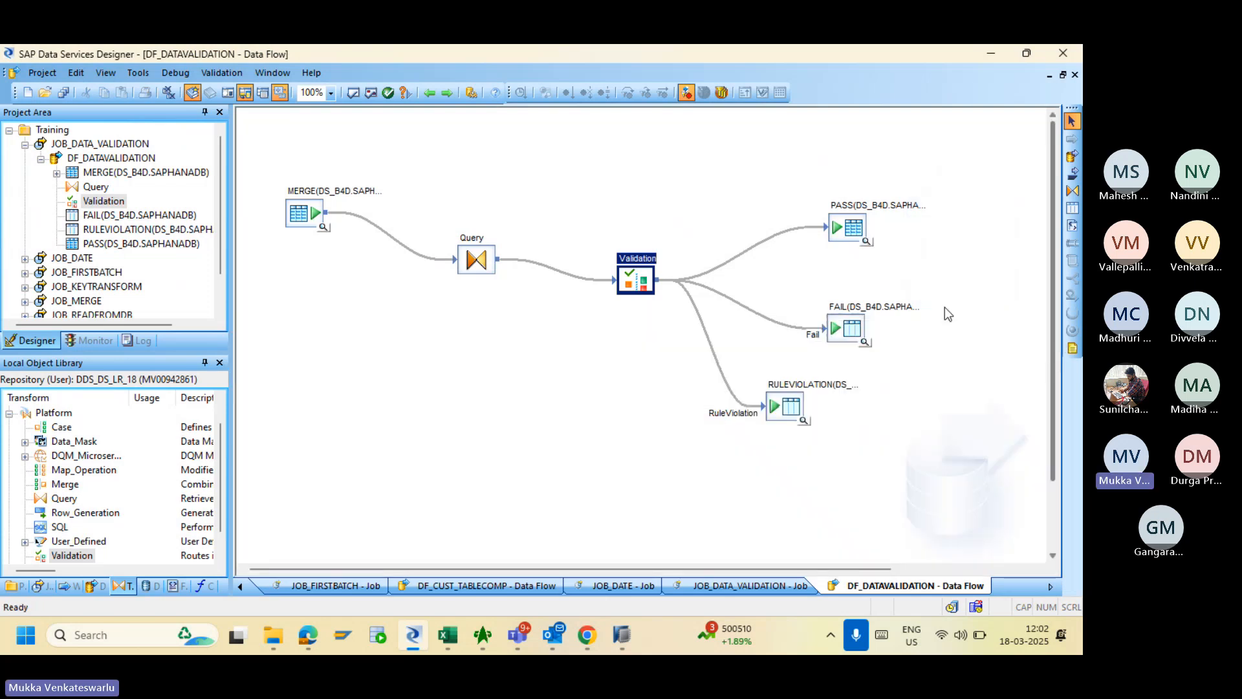
left_click(1055, 337)
left_click(865, 241)
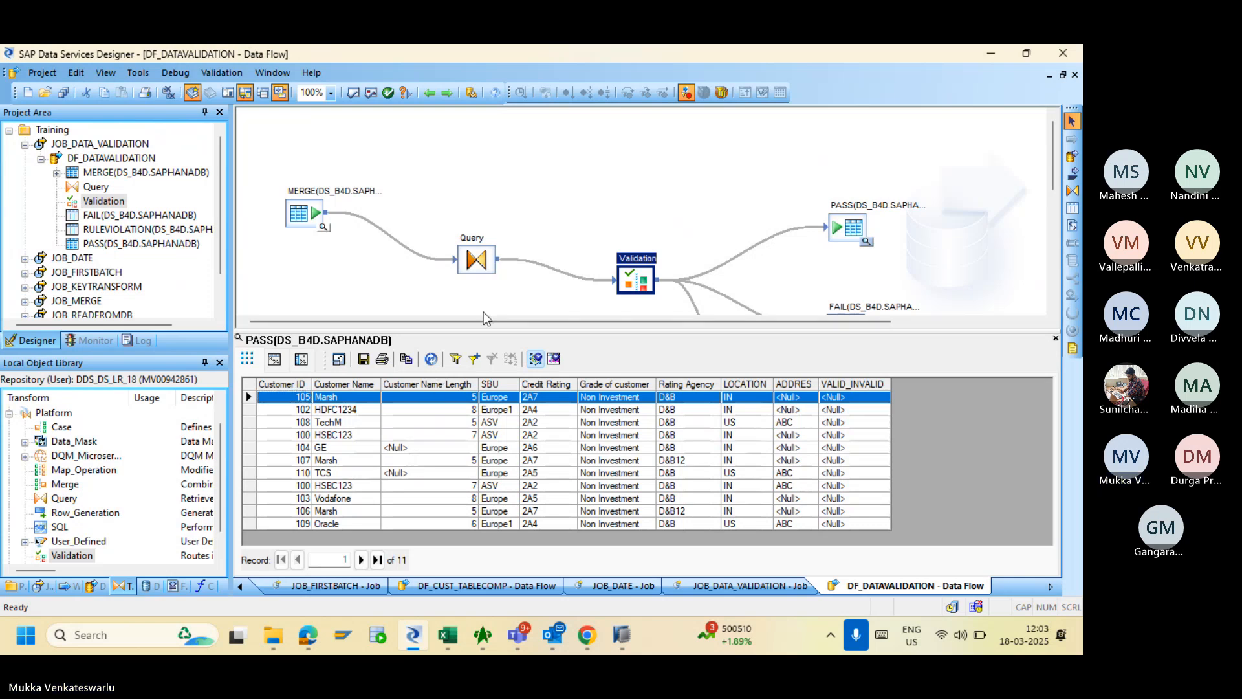
left_click(353, 94)
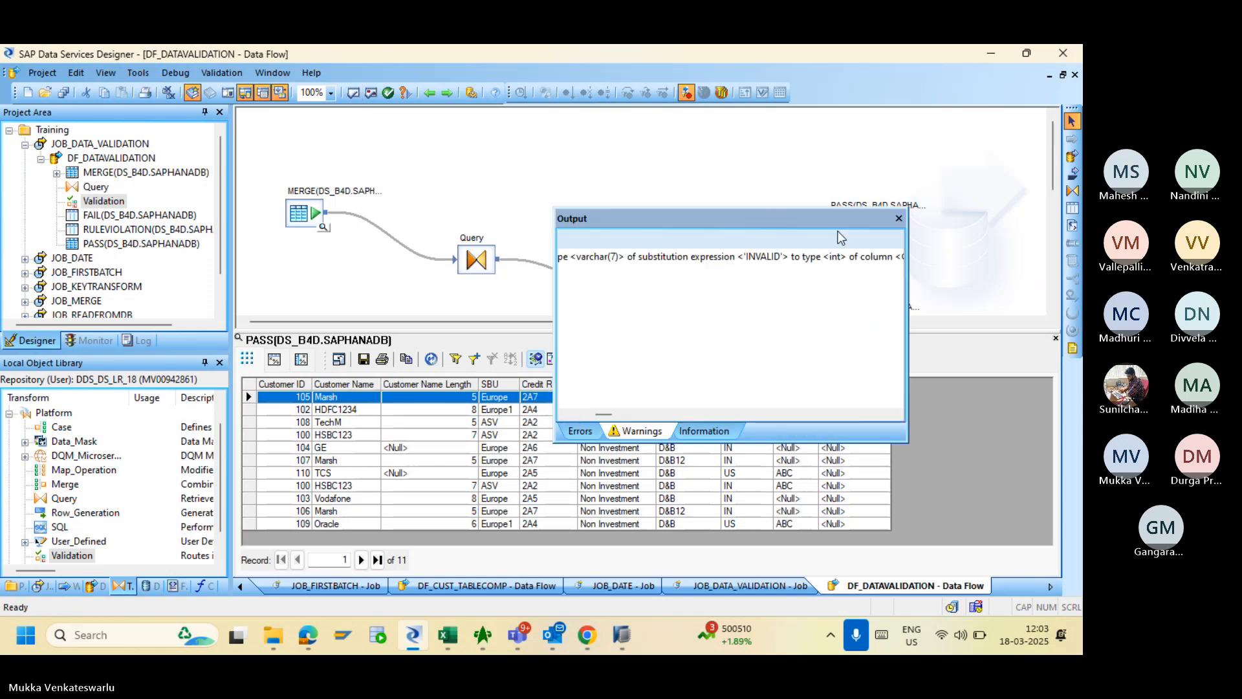
left_click(898, 219)
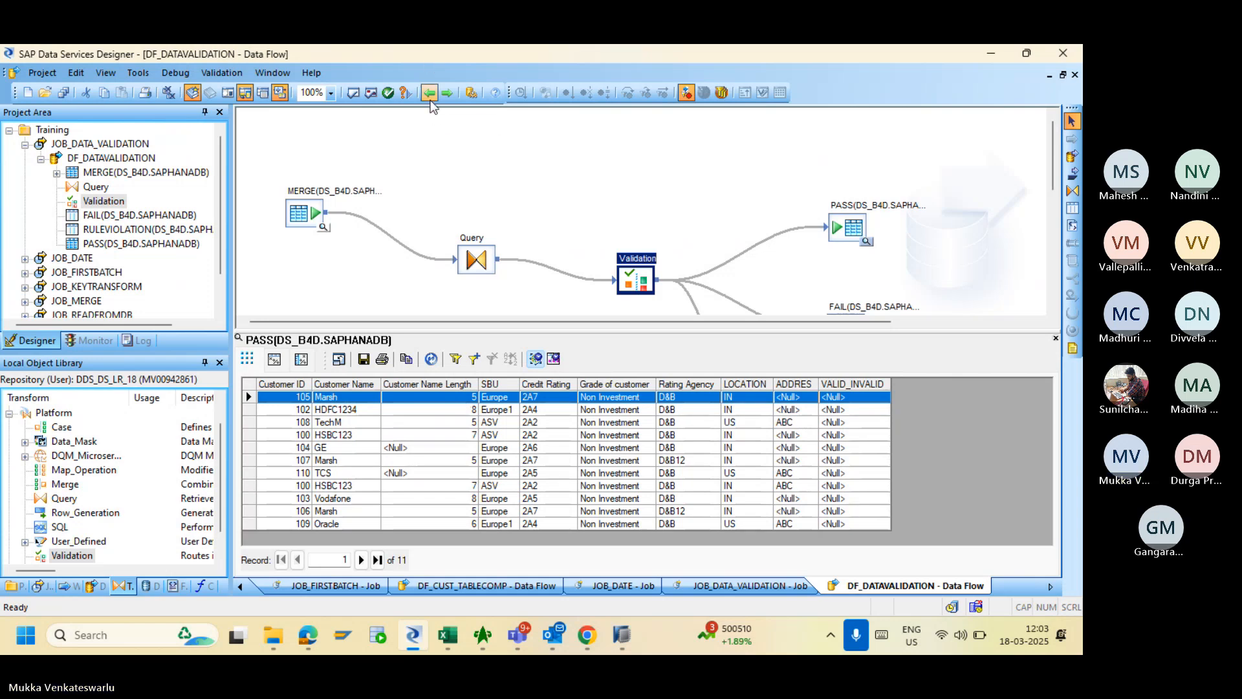
- Reopen the Validation transform in DF_DATAVALIDATION, then return to the JOB_DATA_VALIDATION job diagram
left_click(431, 101)
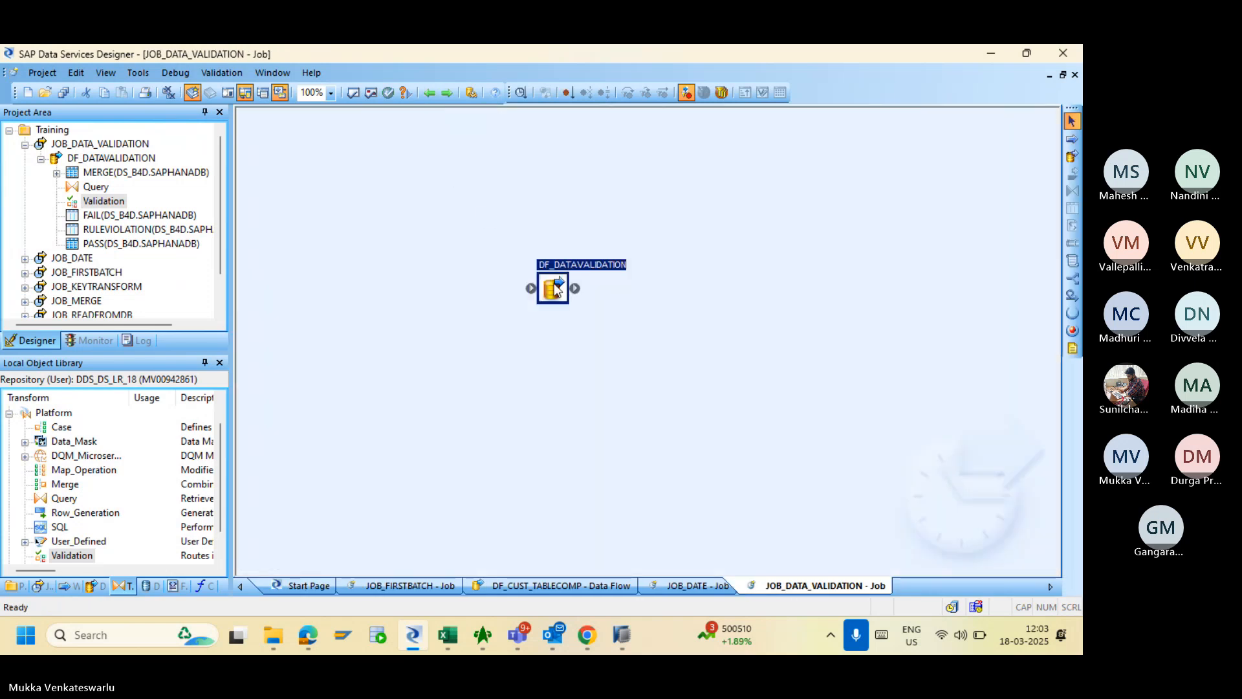
double_click(554, 289)
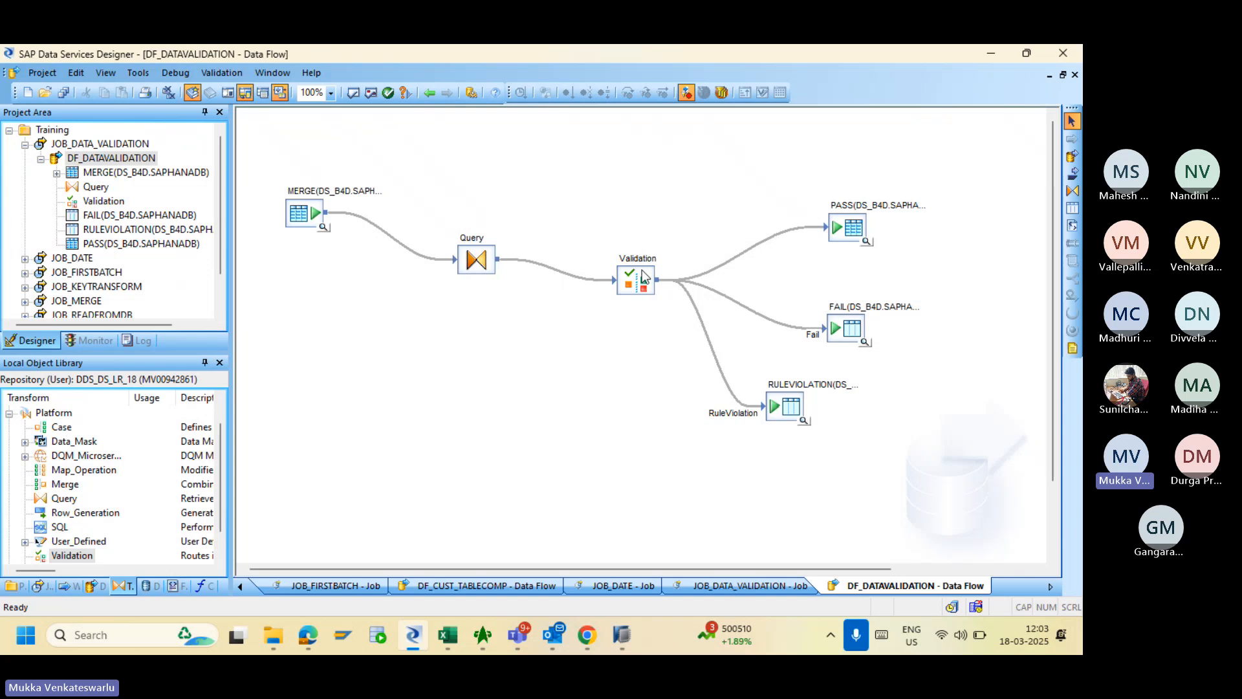
double_click(624, 288)
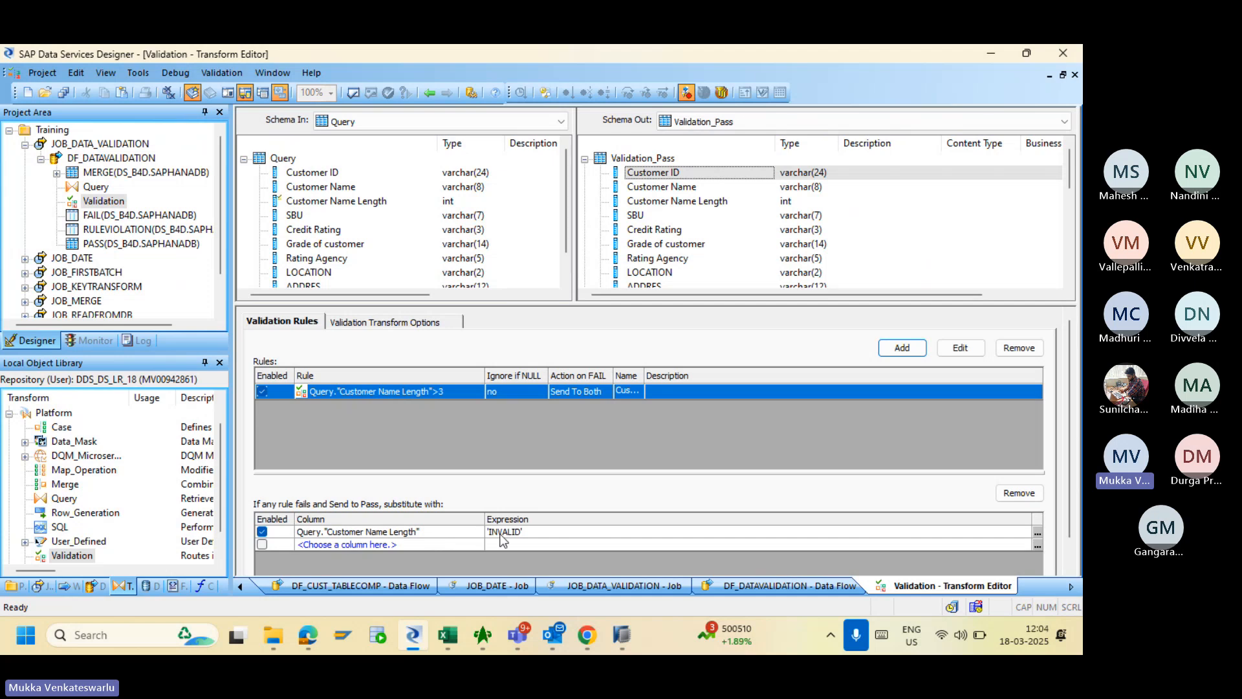
left_click(430, 94)
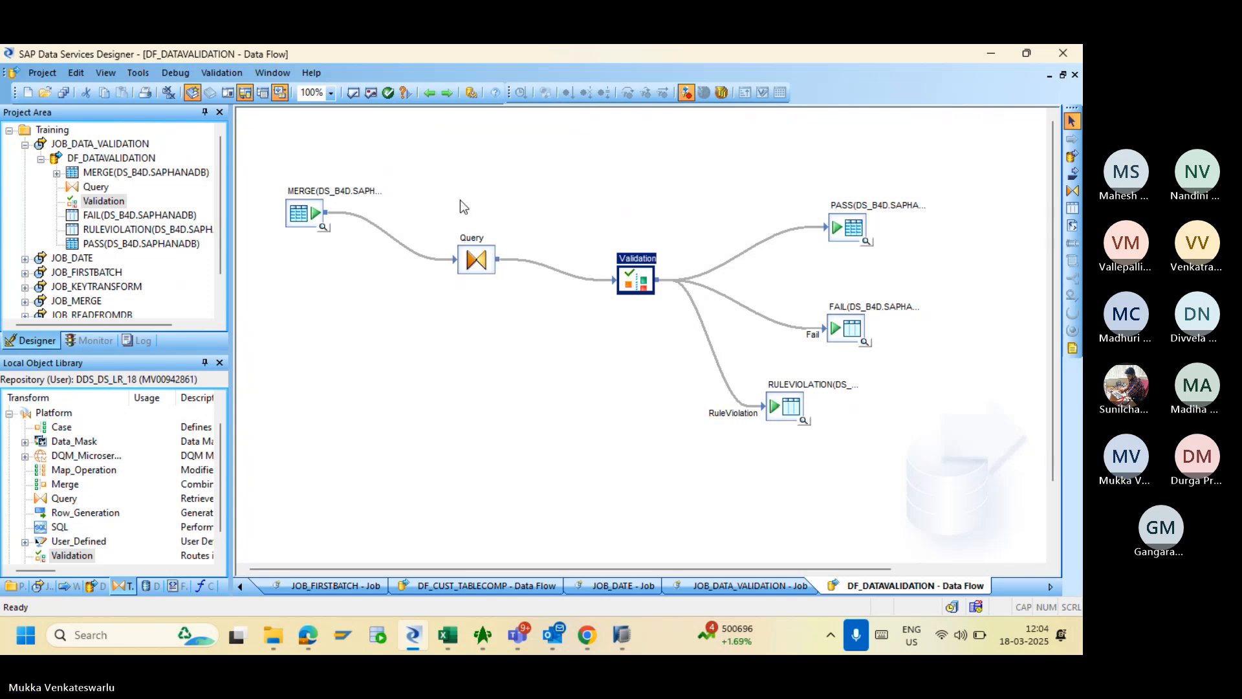
left_click(429, 93)
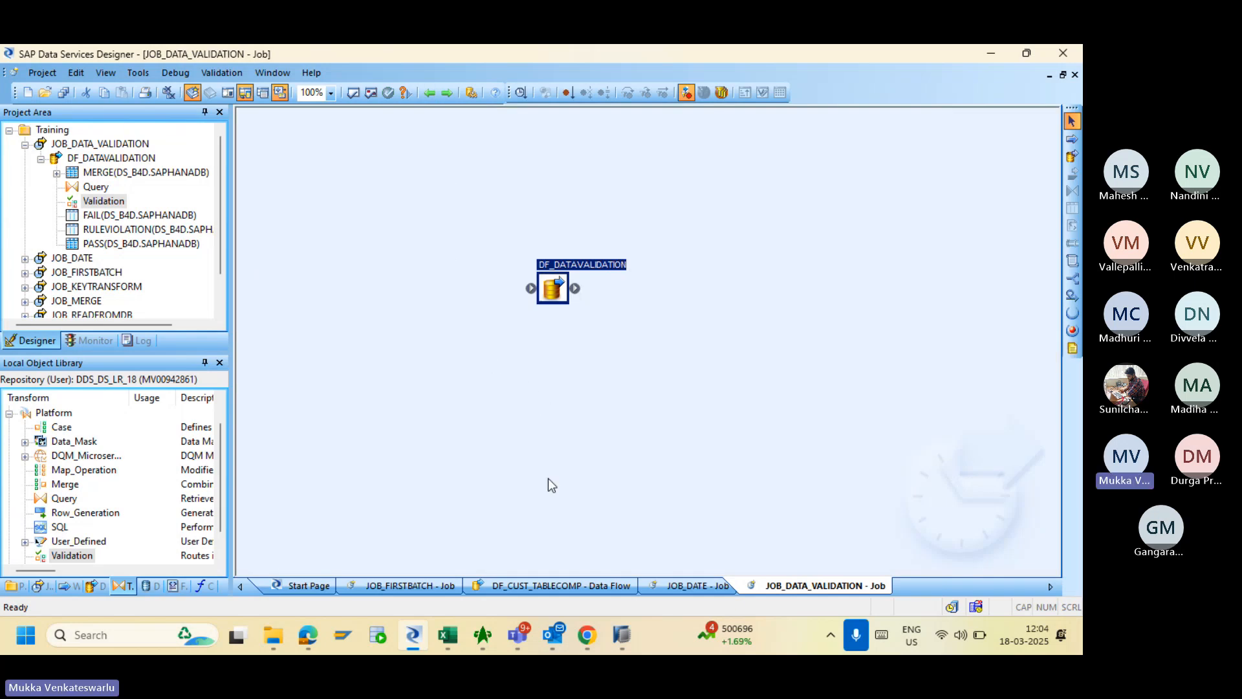
mouse_move(450, 635)
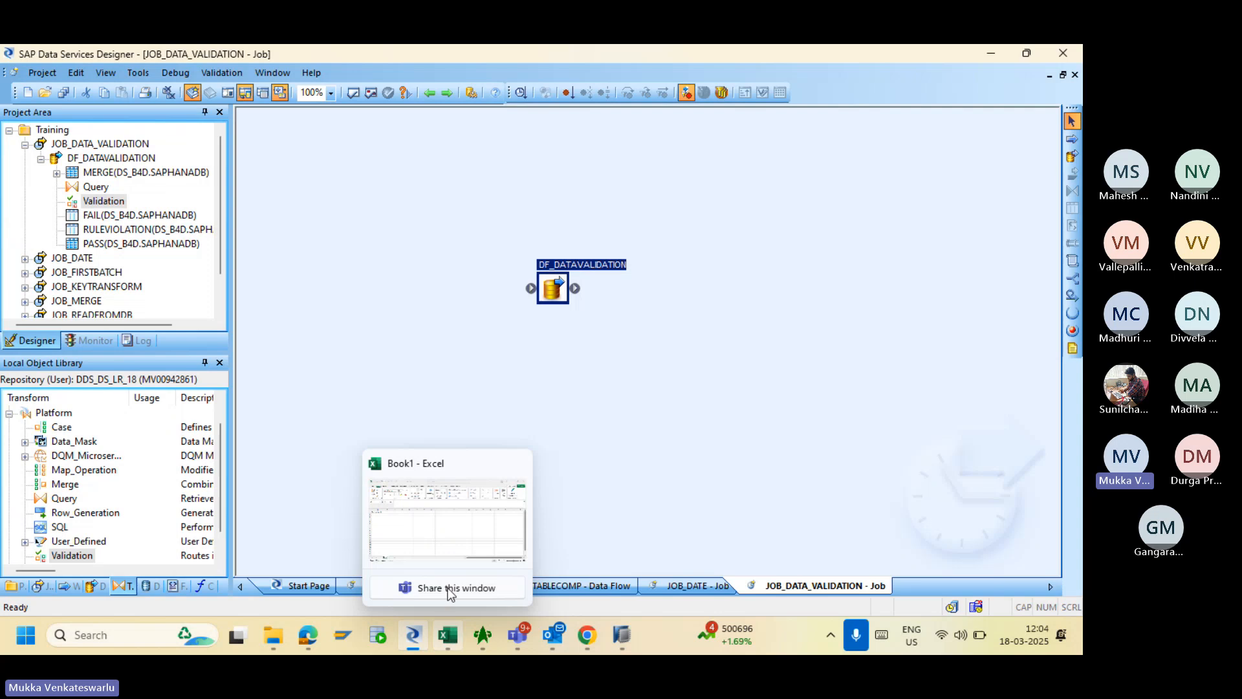
left_click(451, 554)
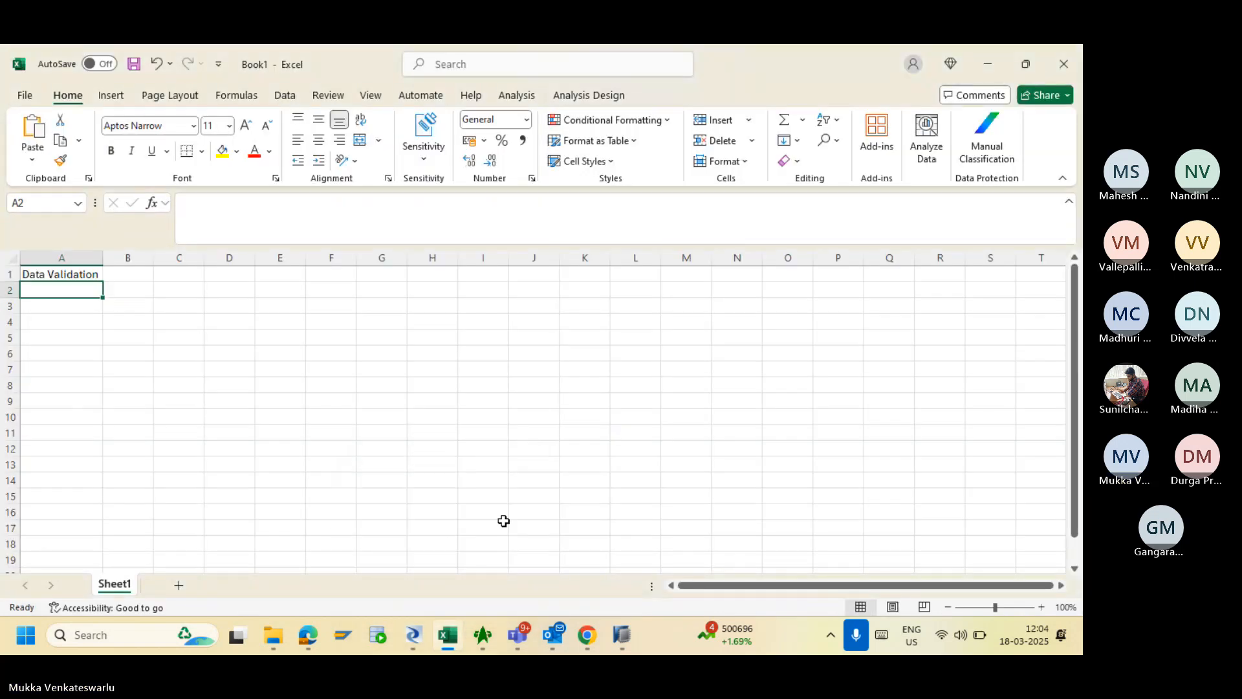
mouse_move(518, 635)
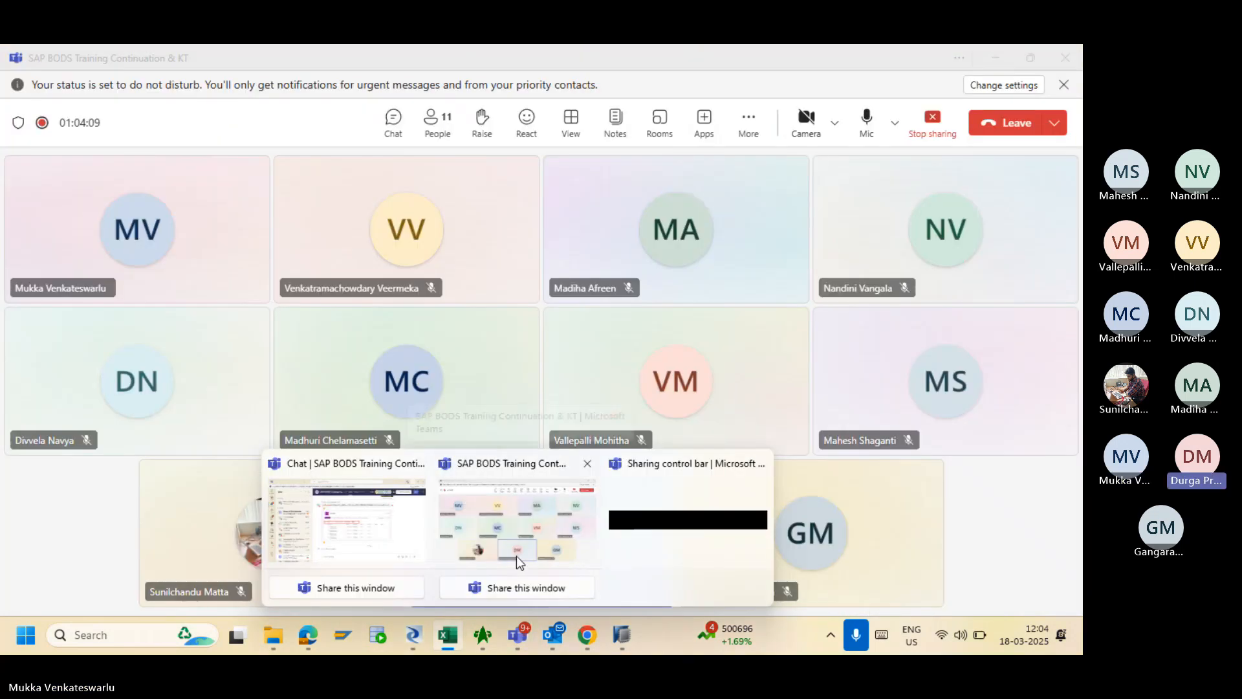
left_click(512, 475)
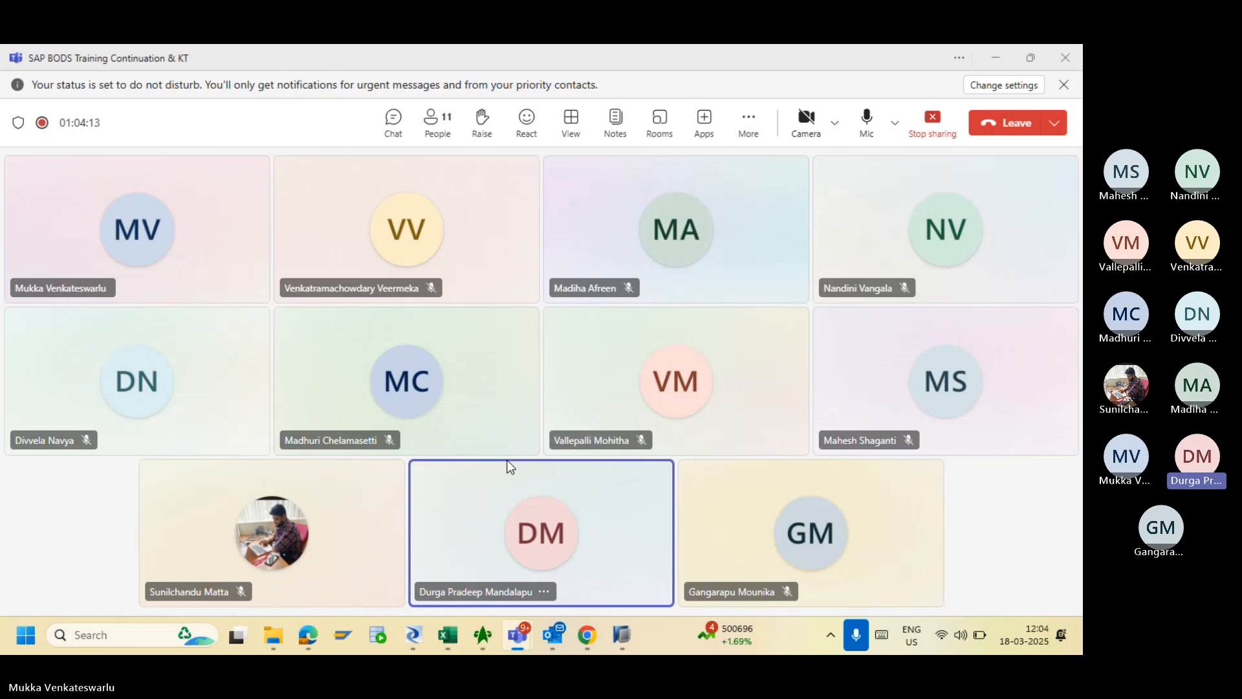
key("alt+Tab")
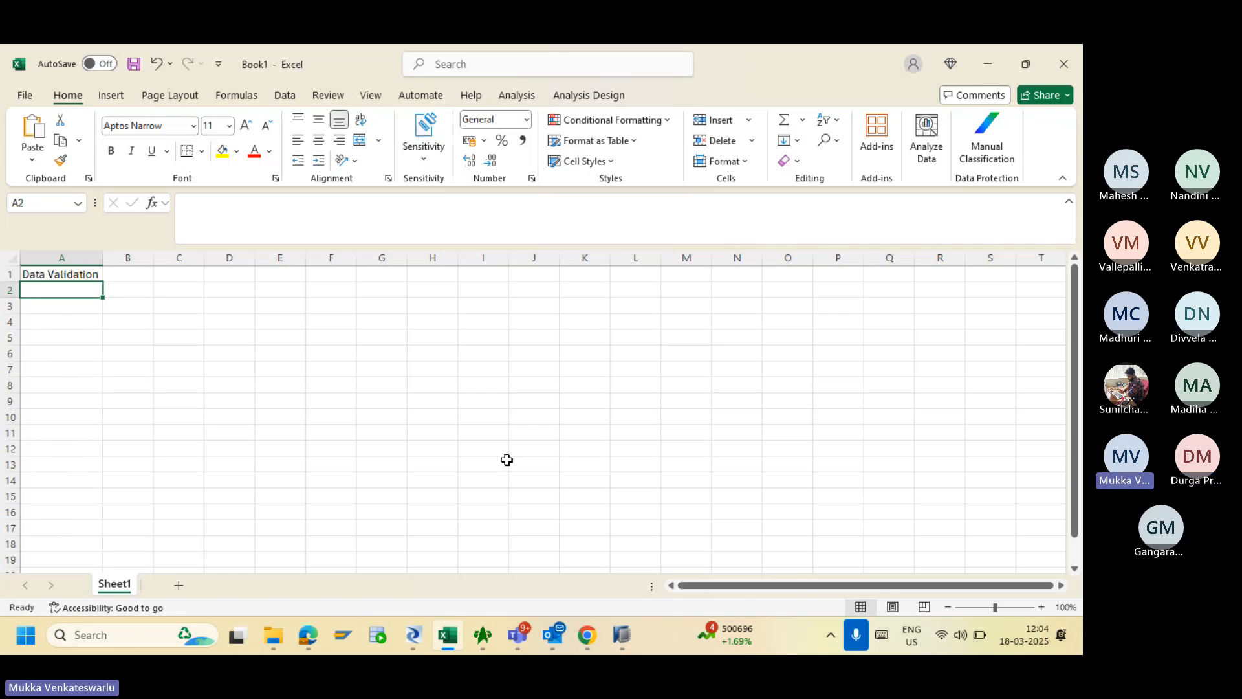
left_click(413, 636)
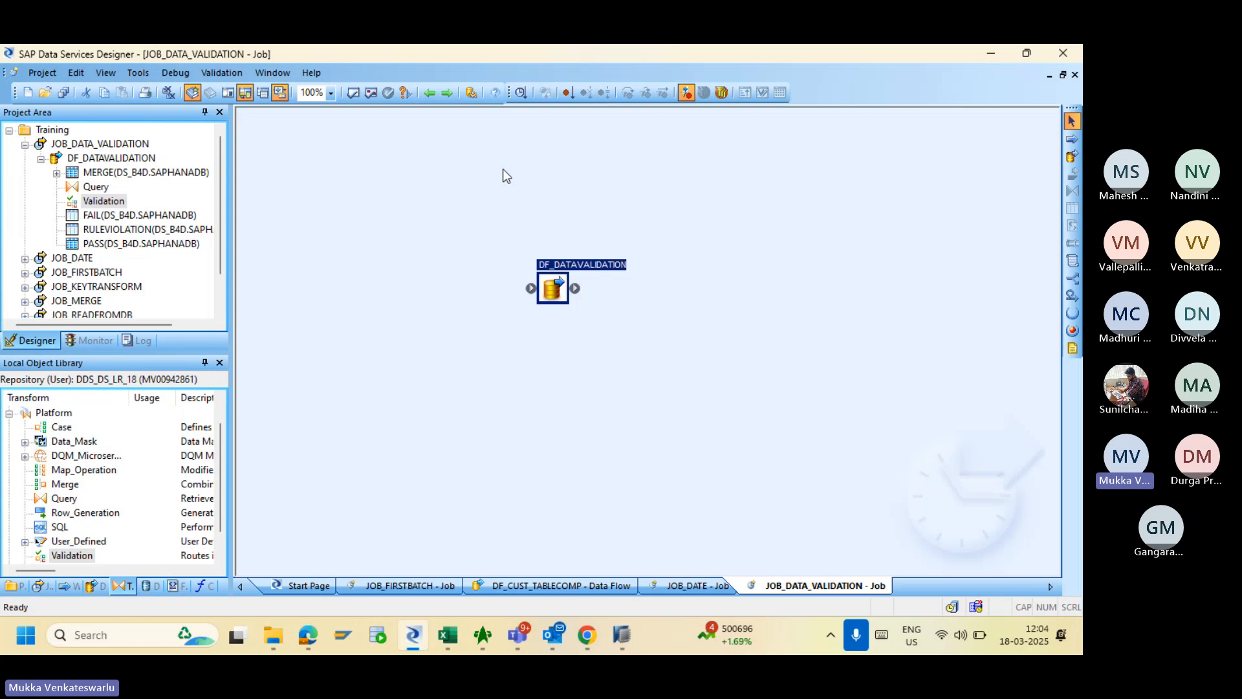
- Reopen the DF_DATAVALIDATION data flow from the JOB_DATA_VALIDATION job diagram
left_click(429, 93)
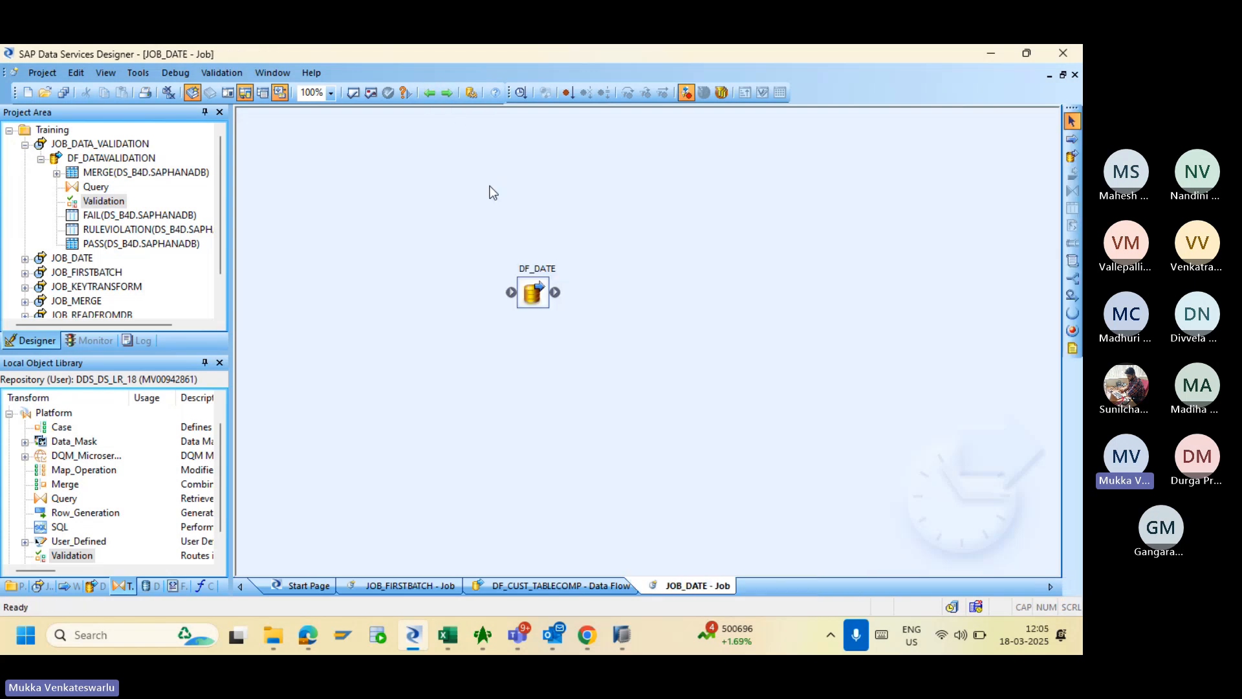
left_click(448, 93)
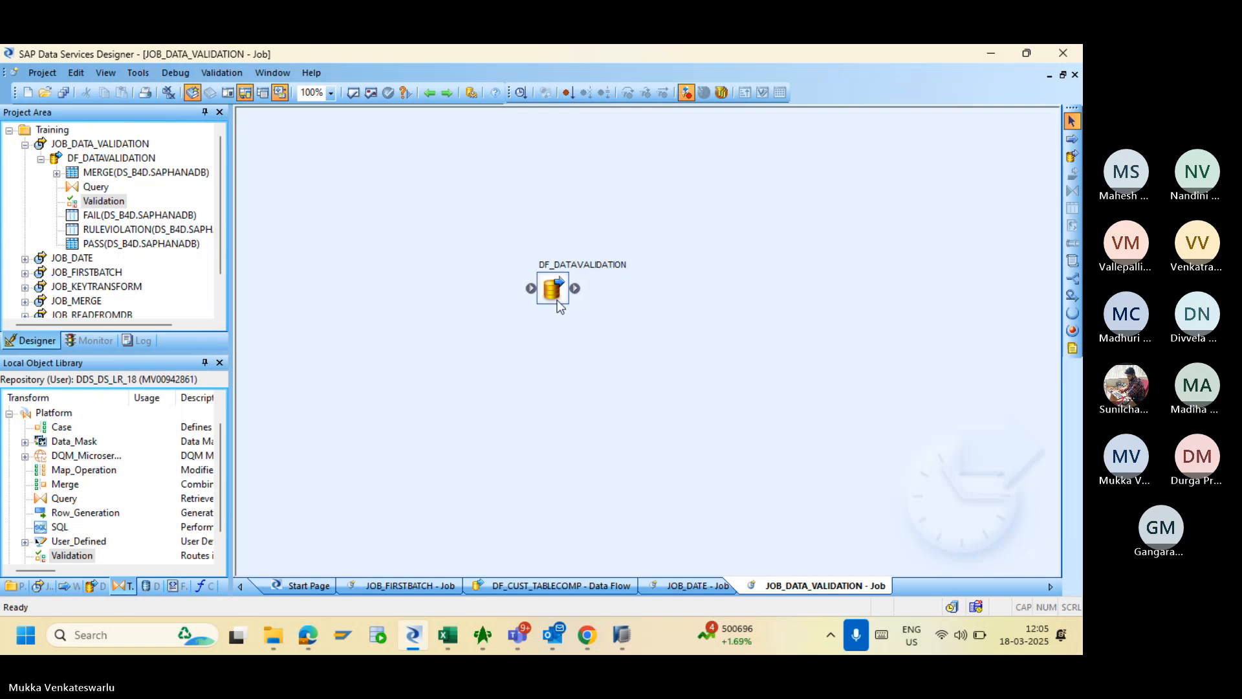
double_click(551, 289)
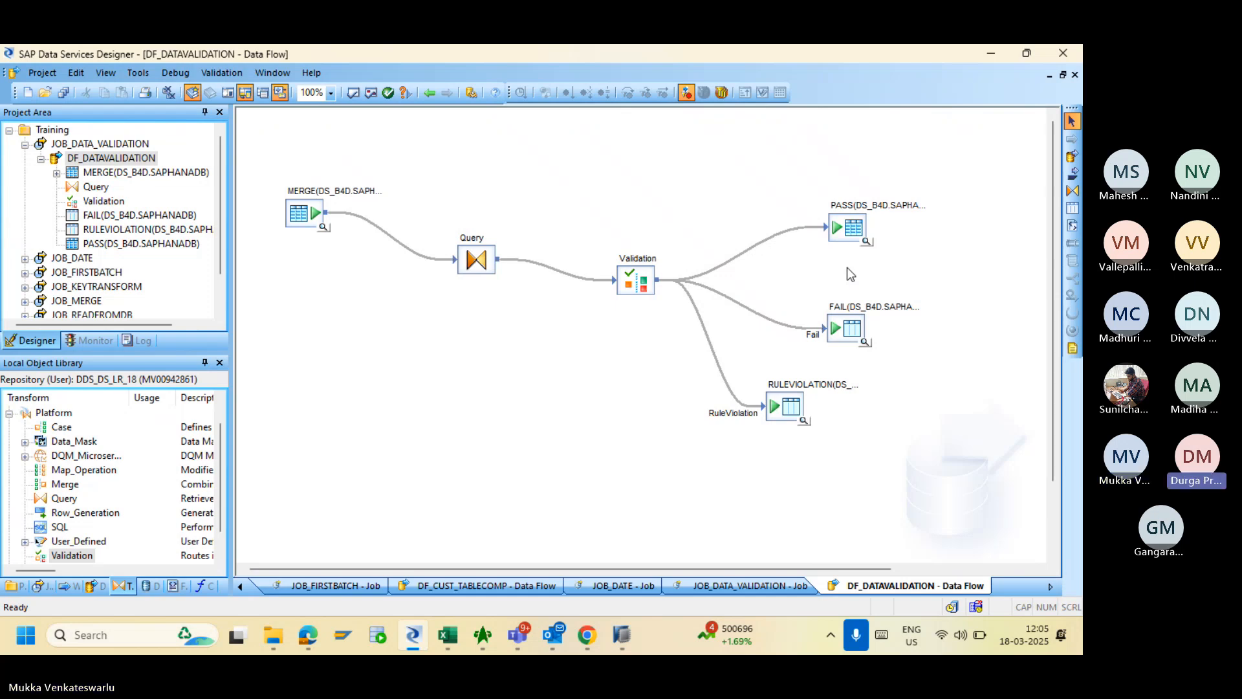
- Go back to the JOB_DATE job and collapse JOB_DATA_VALIDATION in the project tree
left_click(430, 95)
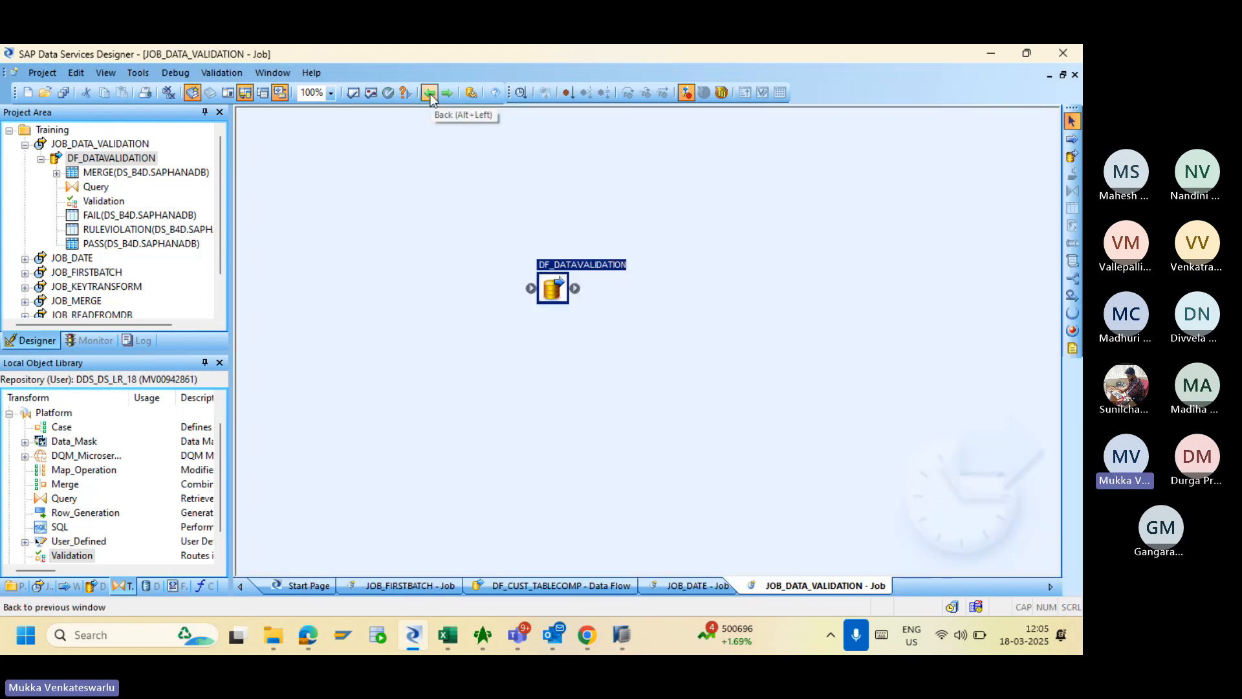
left_click(430, 94)
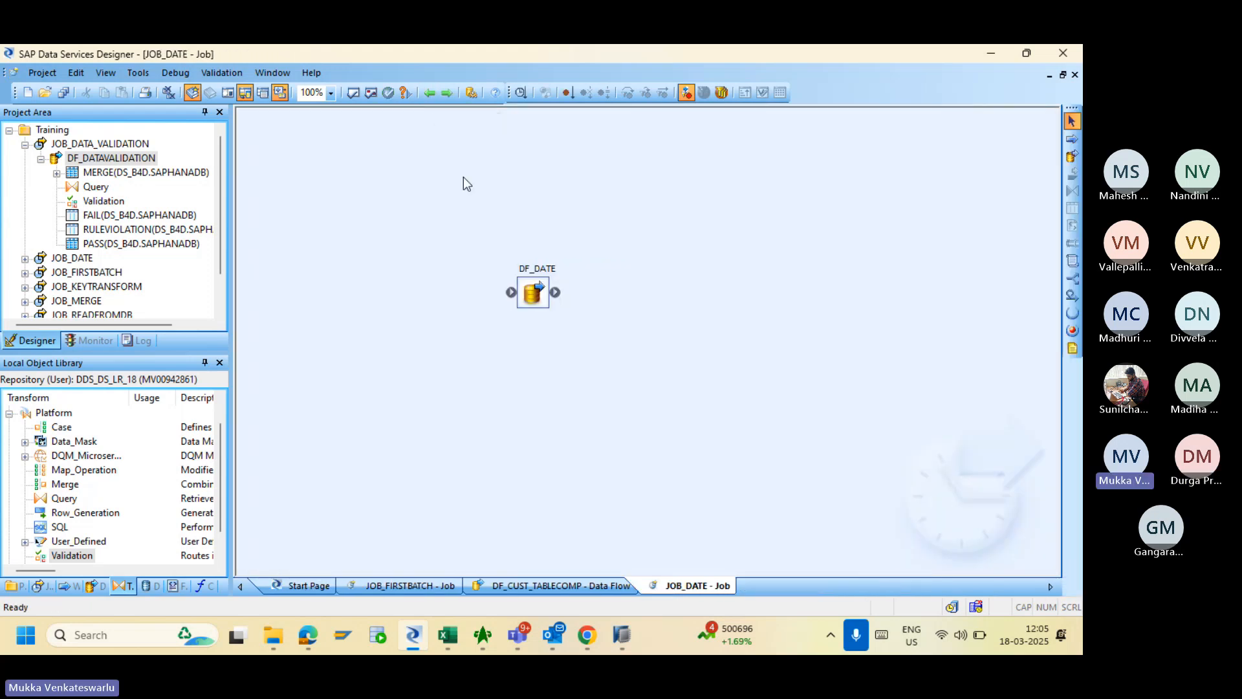
left_click(24, 145)
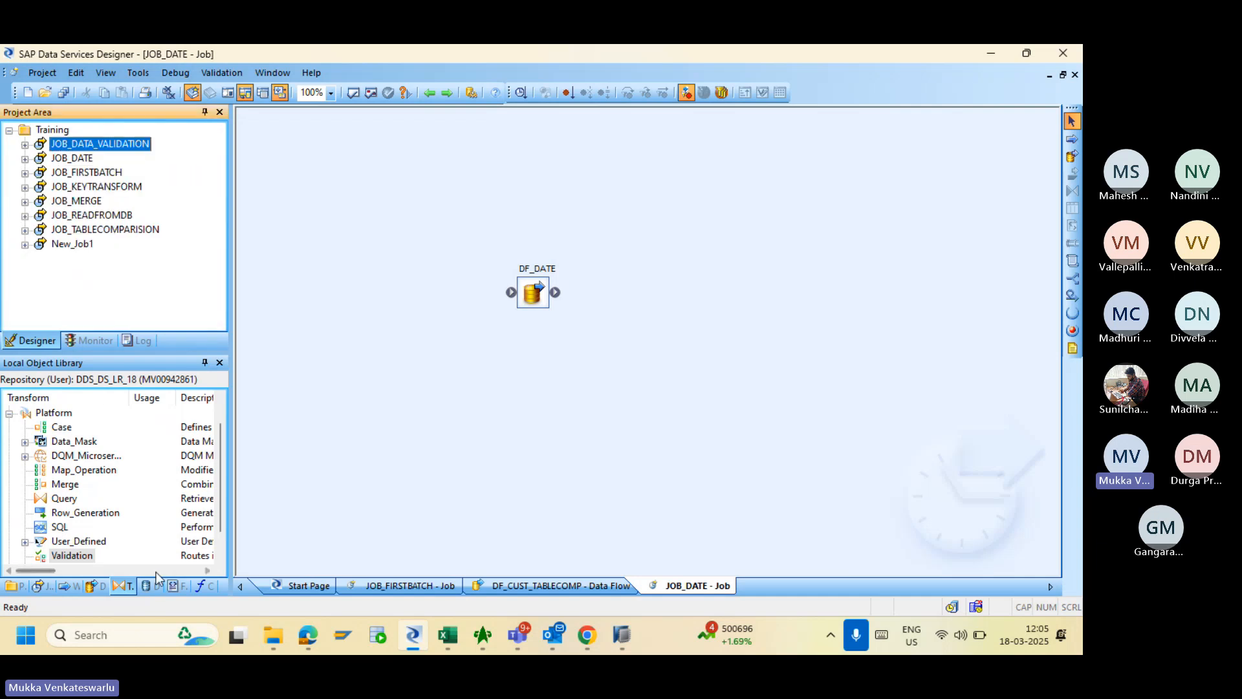
left_click(58, 527)
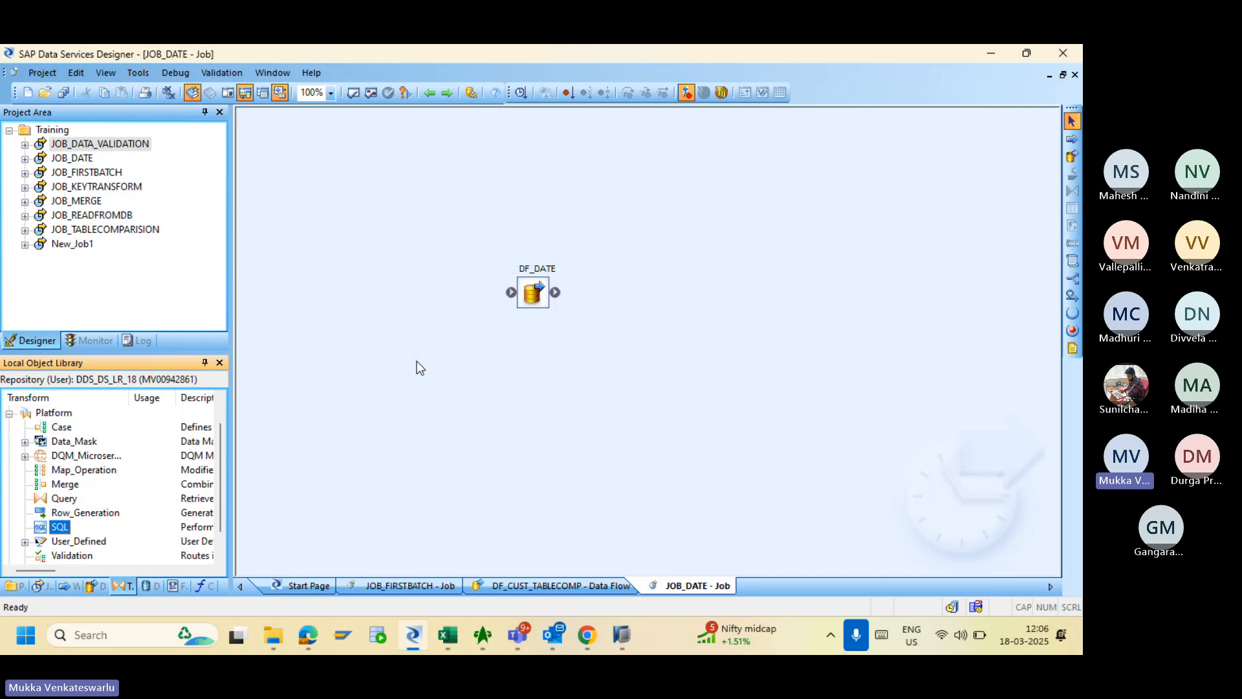
- Create a new batch job named JOB_SQL in the Training project
right_click(46, 131)
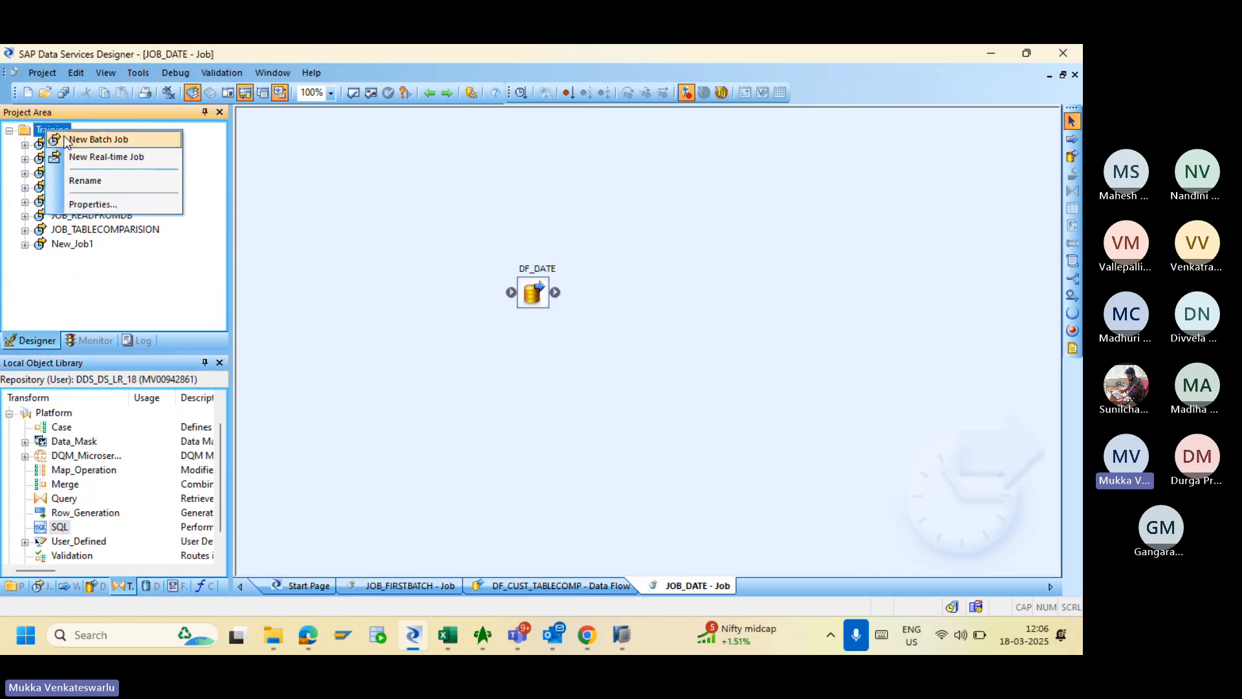
left_click(82, 142)
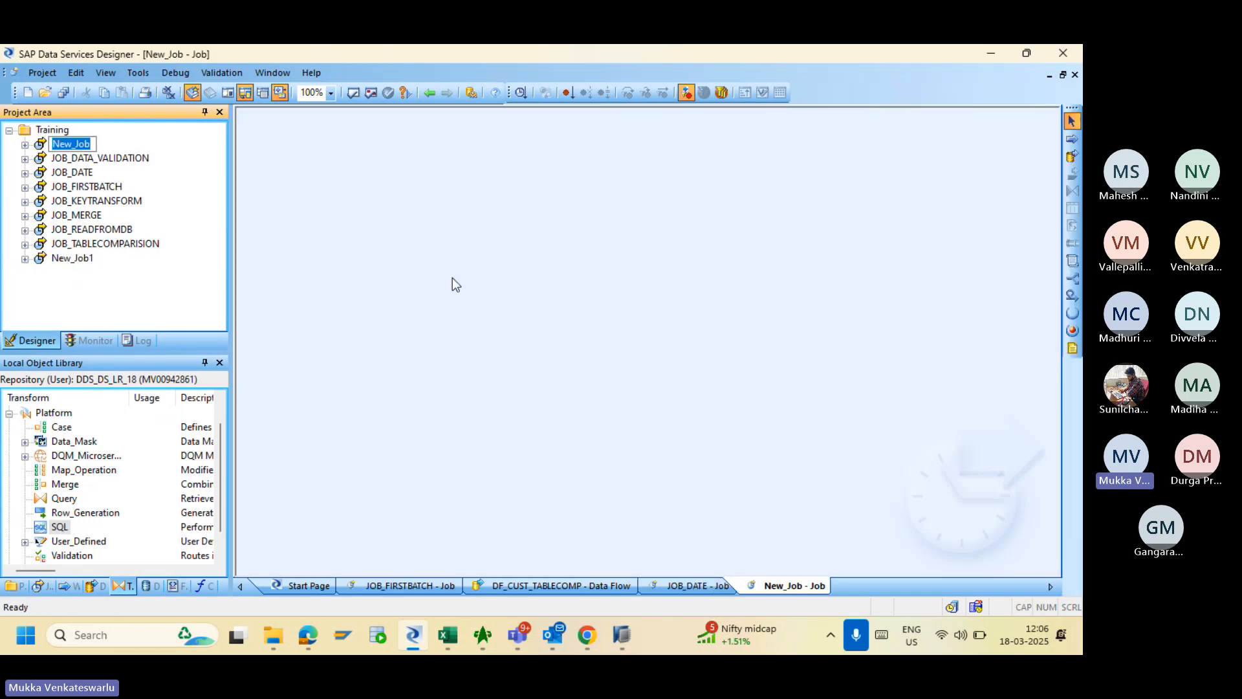
type("JOB_SQLTR")
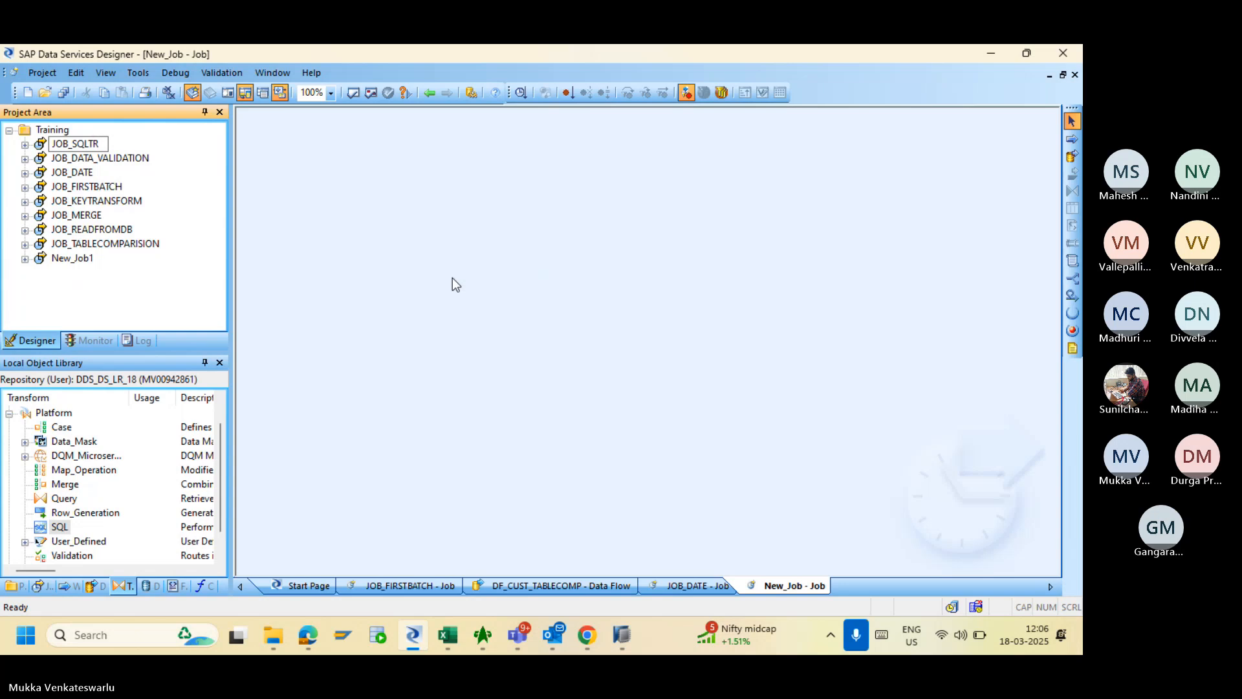
key("BackSpace")
key("BackSpace")
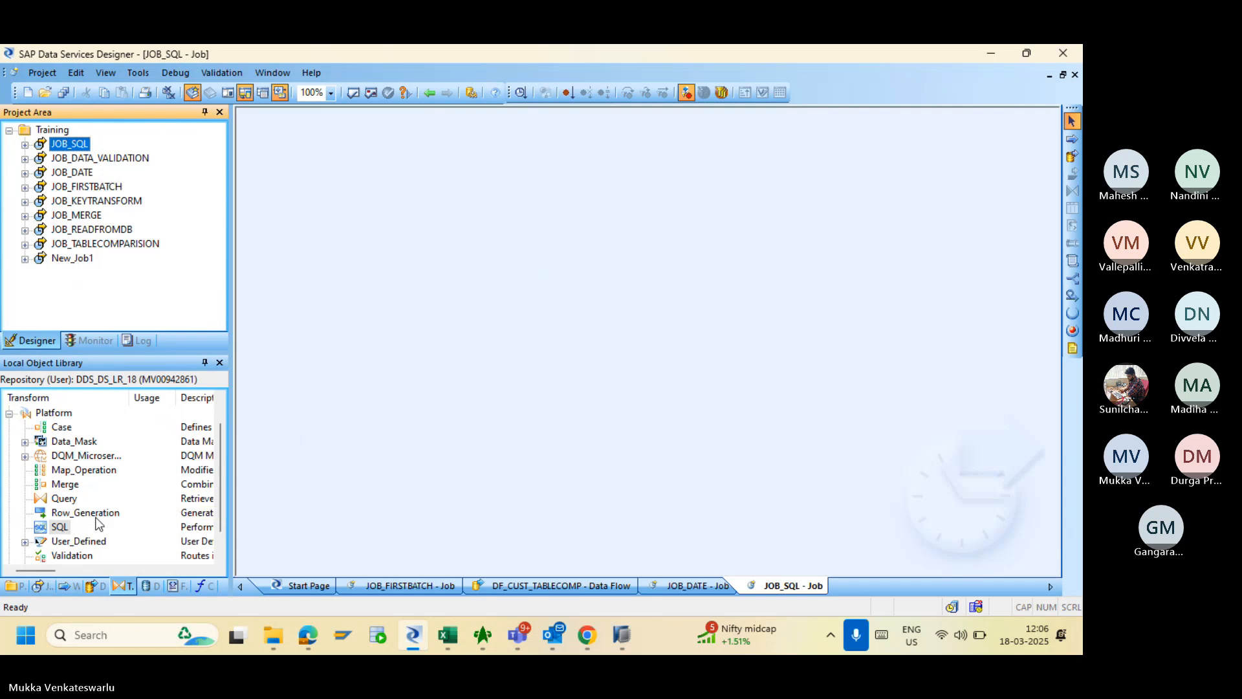
left_click(58, 528)
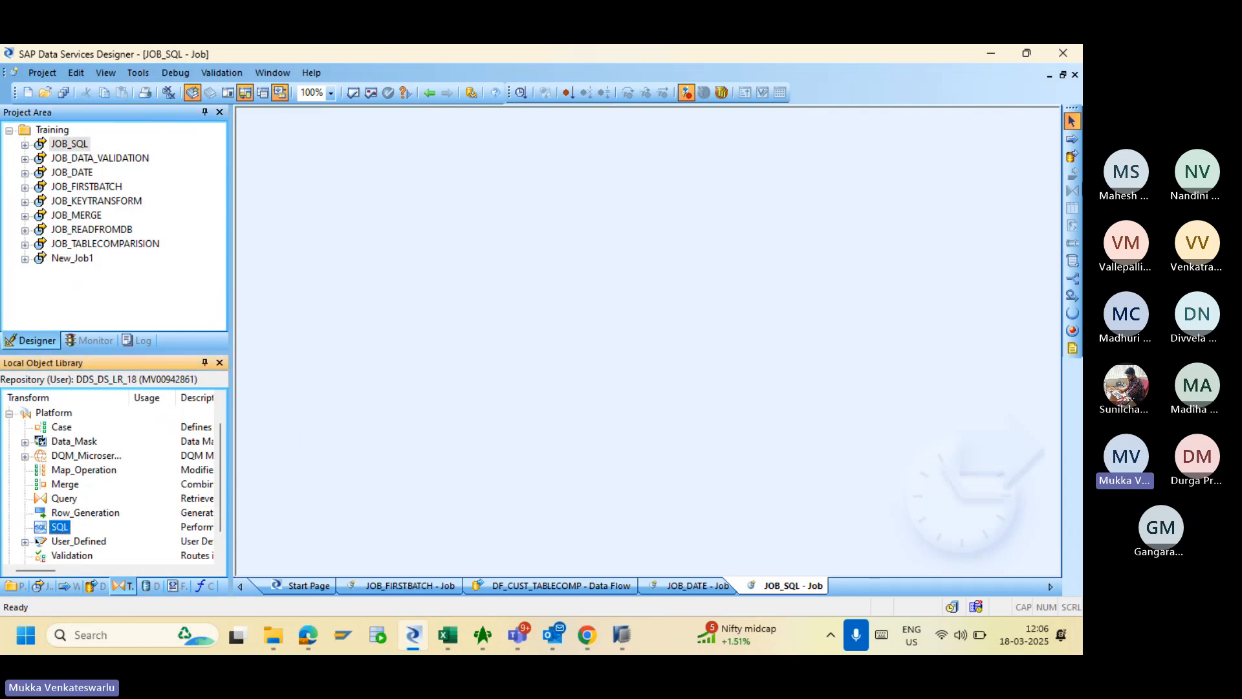
left_click(1072, 156)
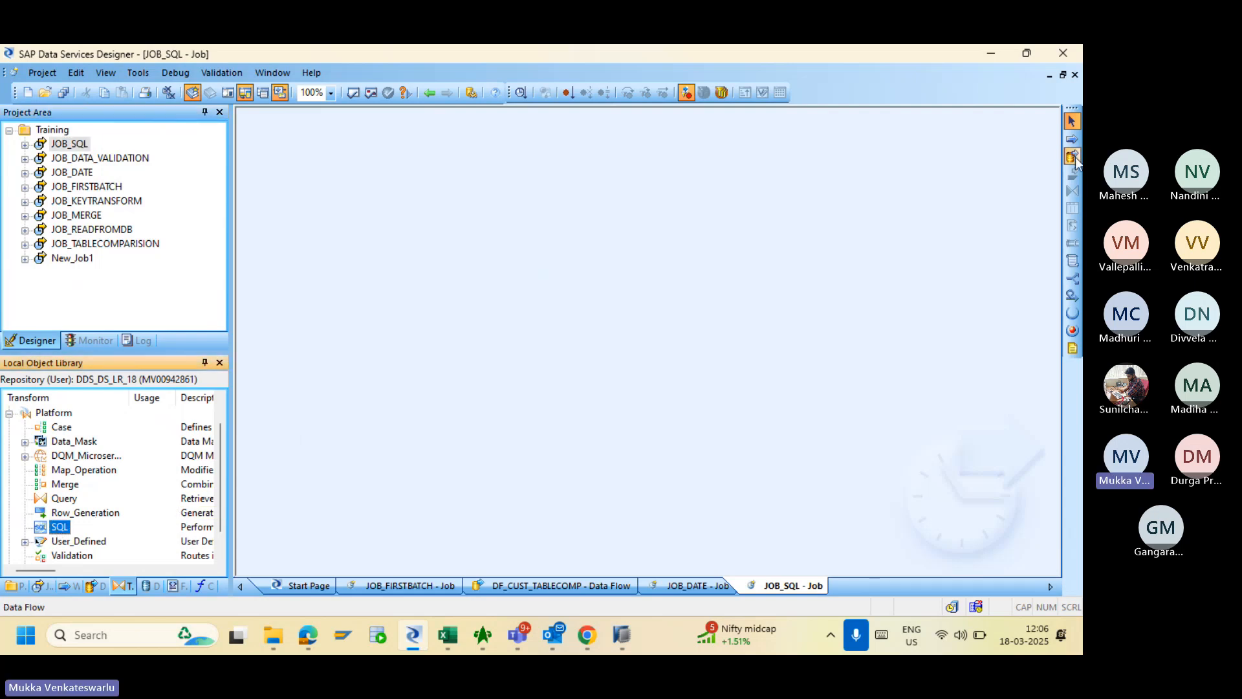
- Add data flow DF_SQL to JOB_SQL, drop an SQL transform into it, and open its editor
left_click(546, 260)
type("D")
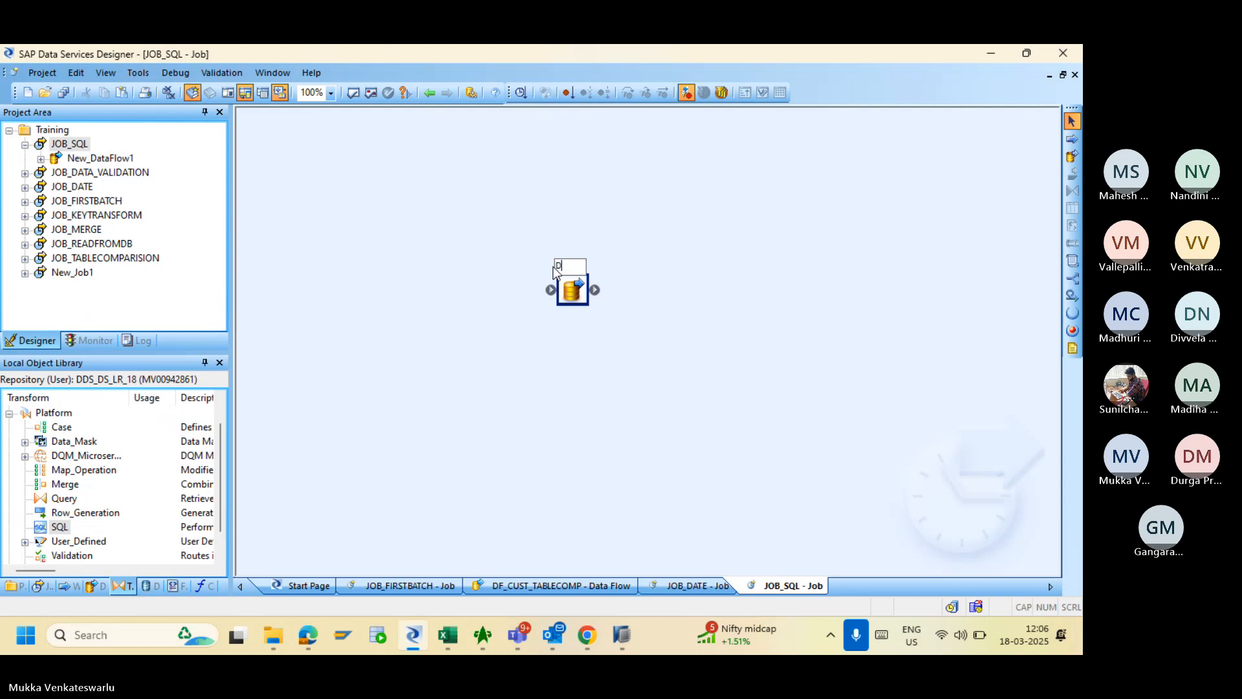
type("F_SQL")
key("Return")
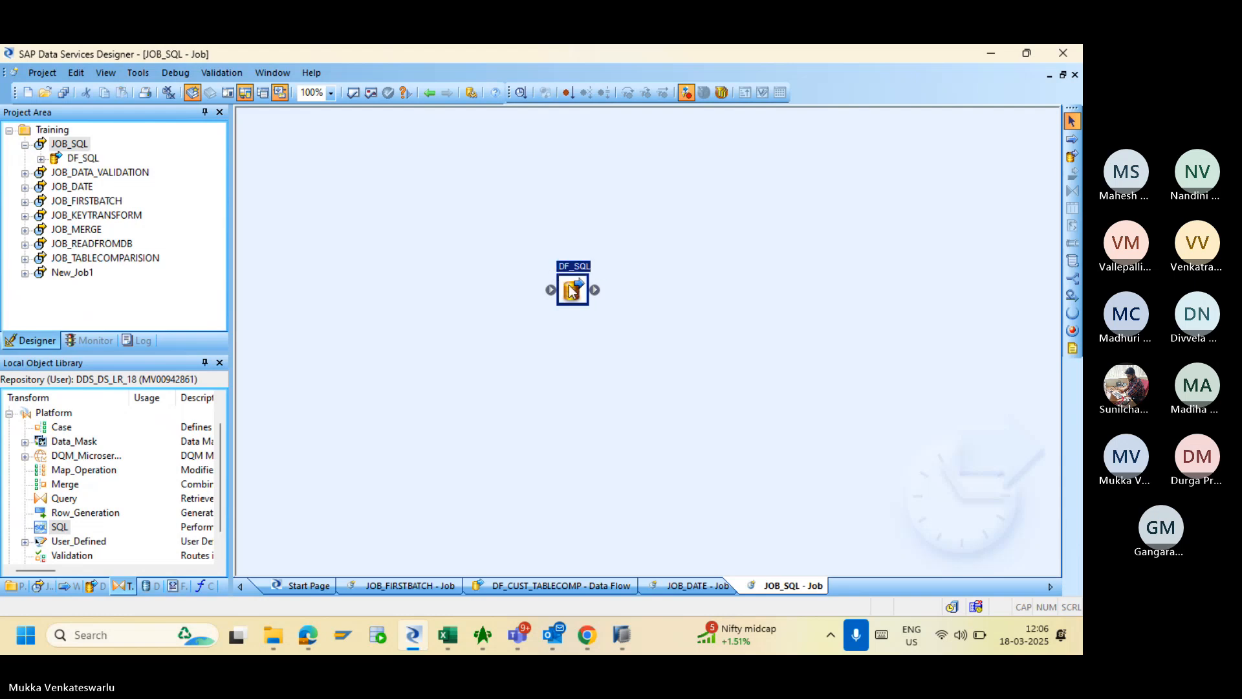
double_click(570, 289)
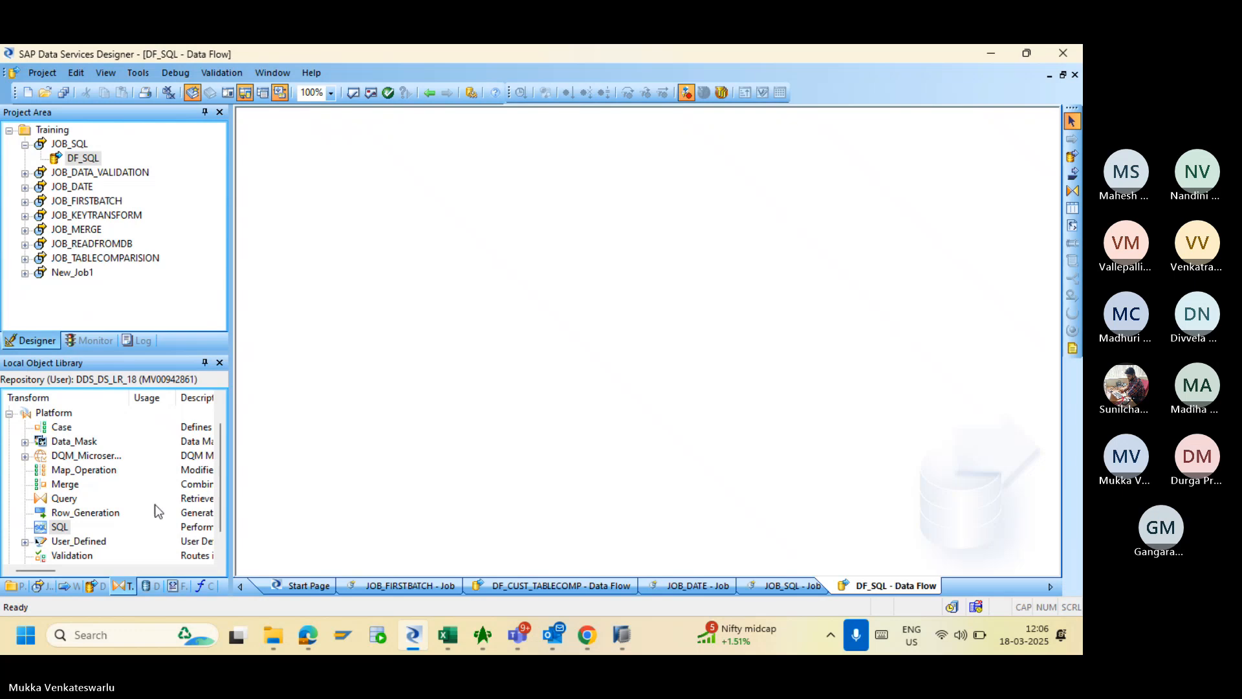
left_click_drag(62, 529, 341, 231)
double_click(361, 259)
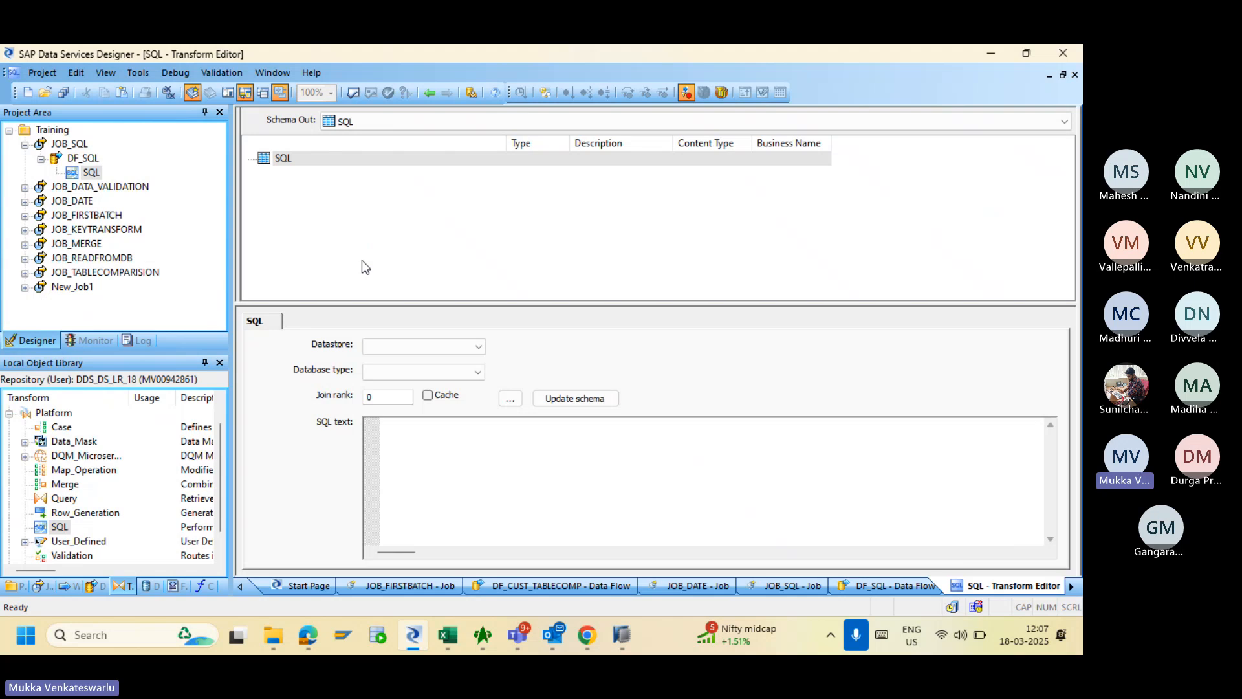
left_click(430, 457)
- In SAP HANA Studio, open an SQL console and start select * from "SAPHANADB"."MERGE"
left_click(628, 637)
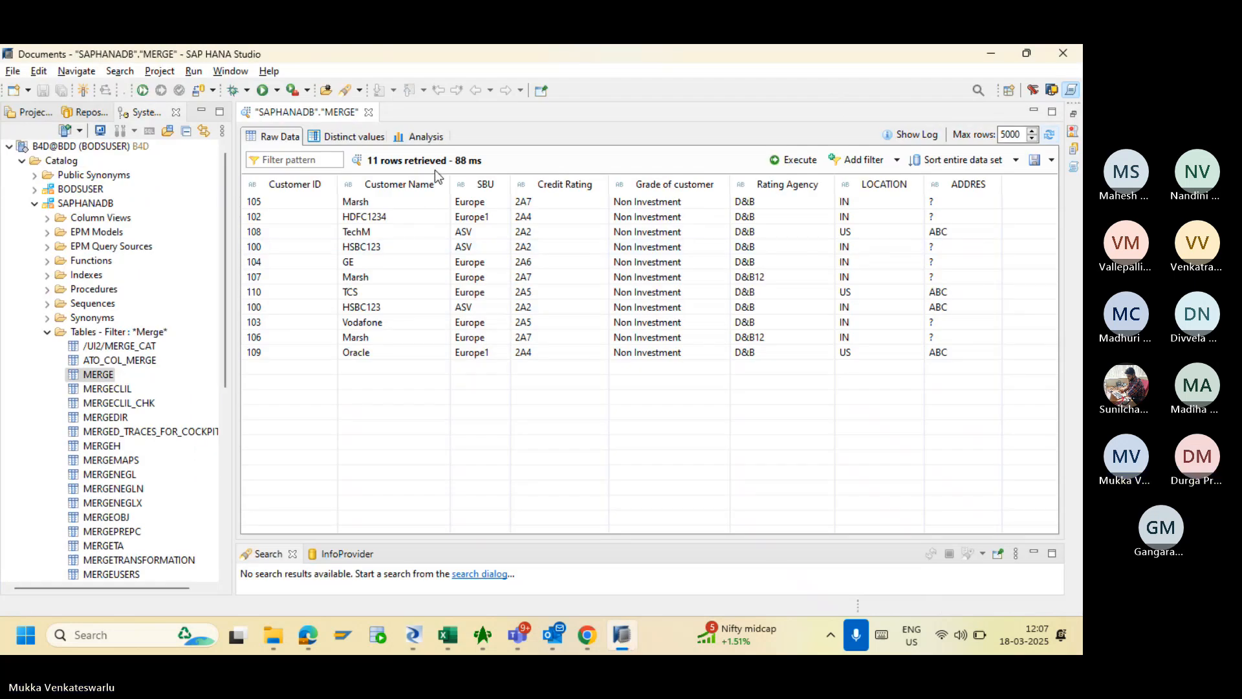
left_click(109, 332)
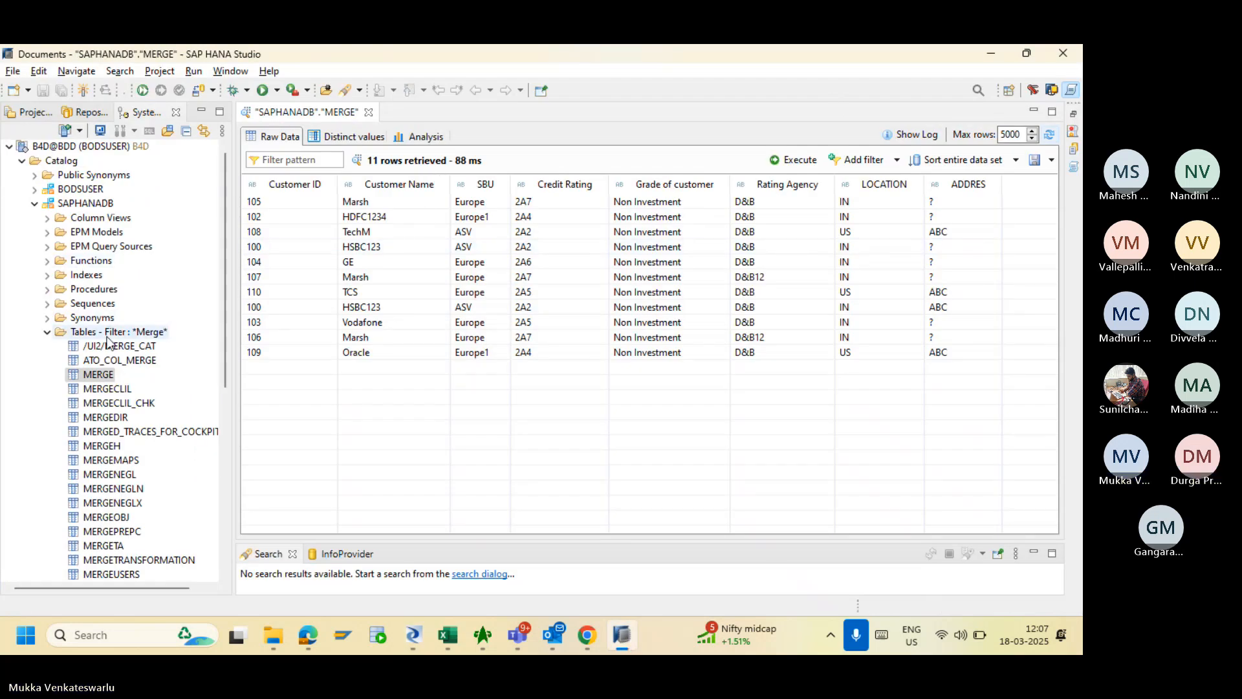
left_click(149, 136)
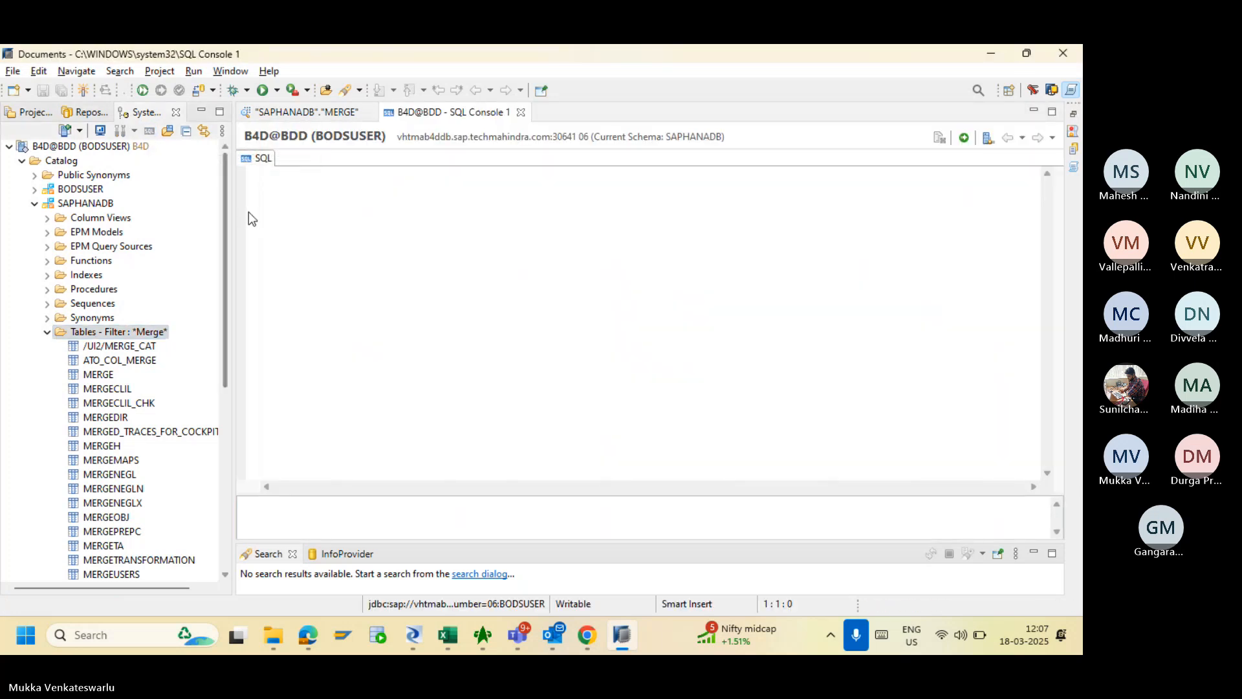
type("select ")
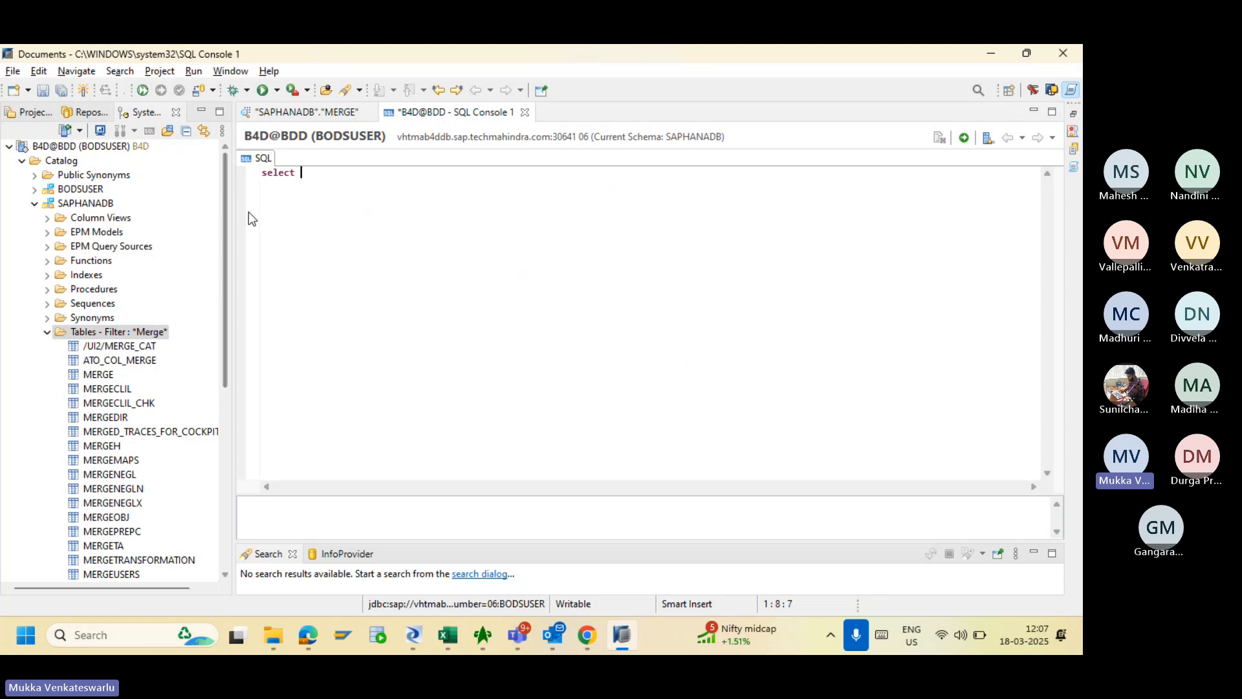
type("* from")
left_click_drag(97, 375, 387, 176)
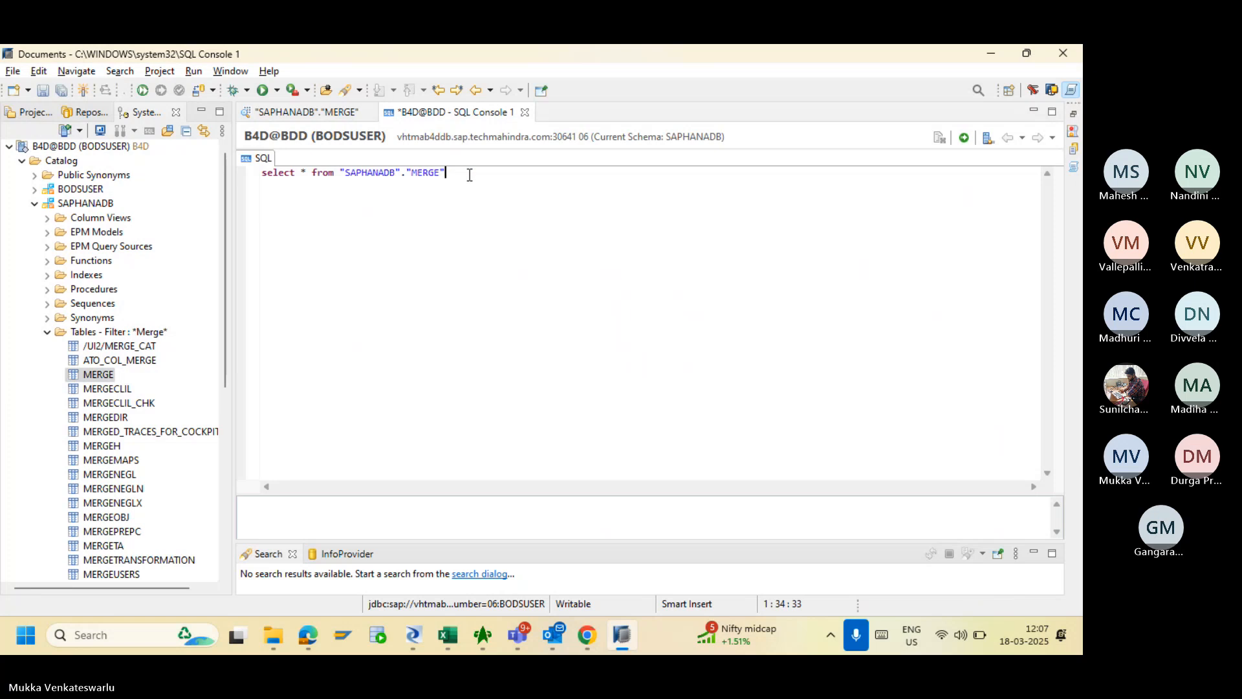
- Finish the query with where LOCATION = 'IN' and execute it, returning 8 rows
type("where")
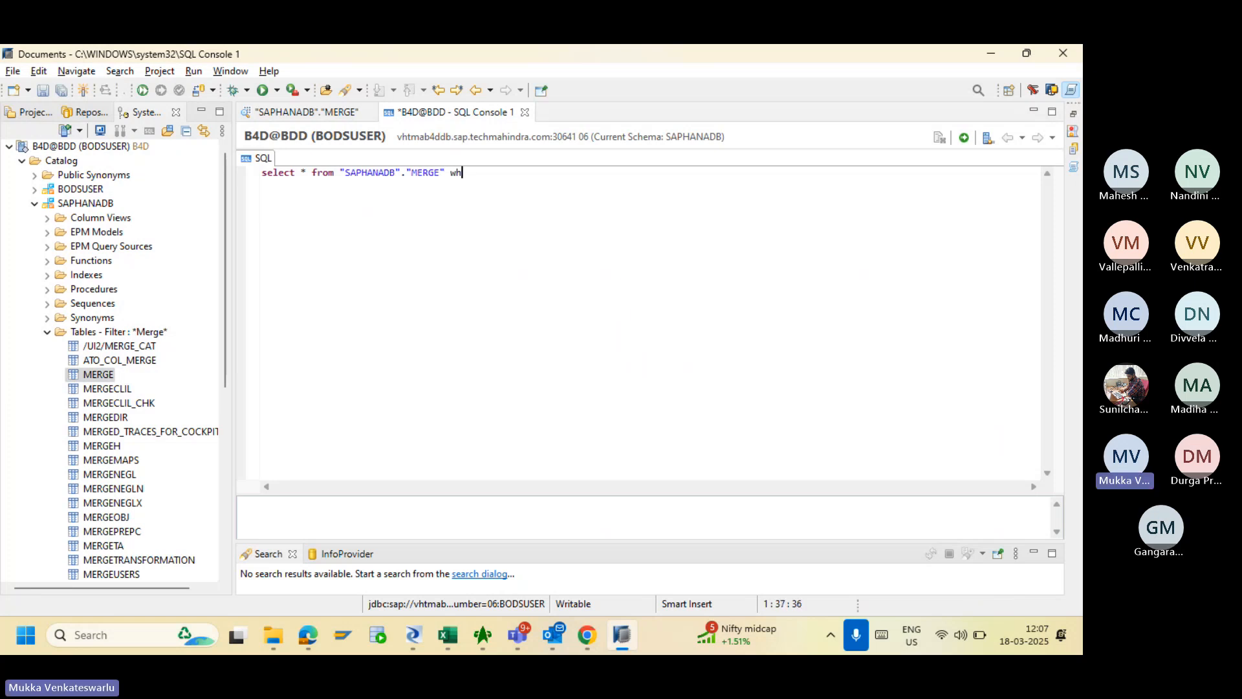
left_click(299, 114)
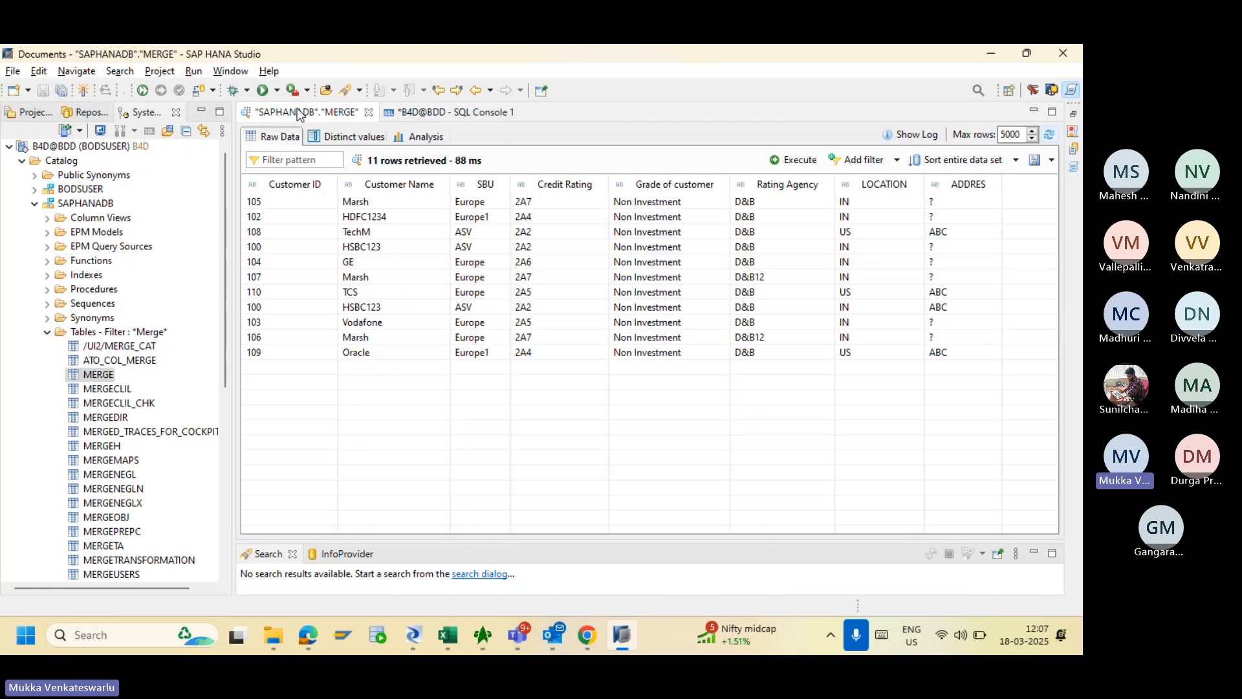
left_click(419, 118)
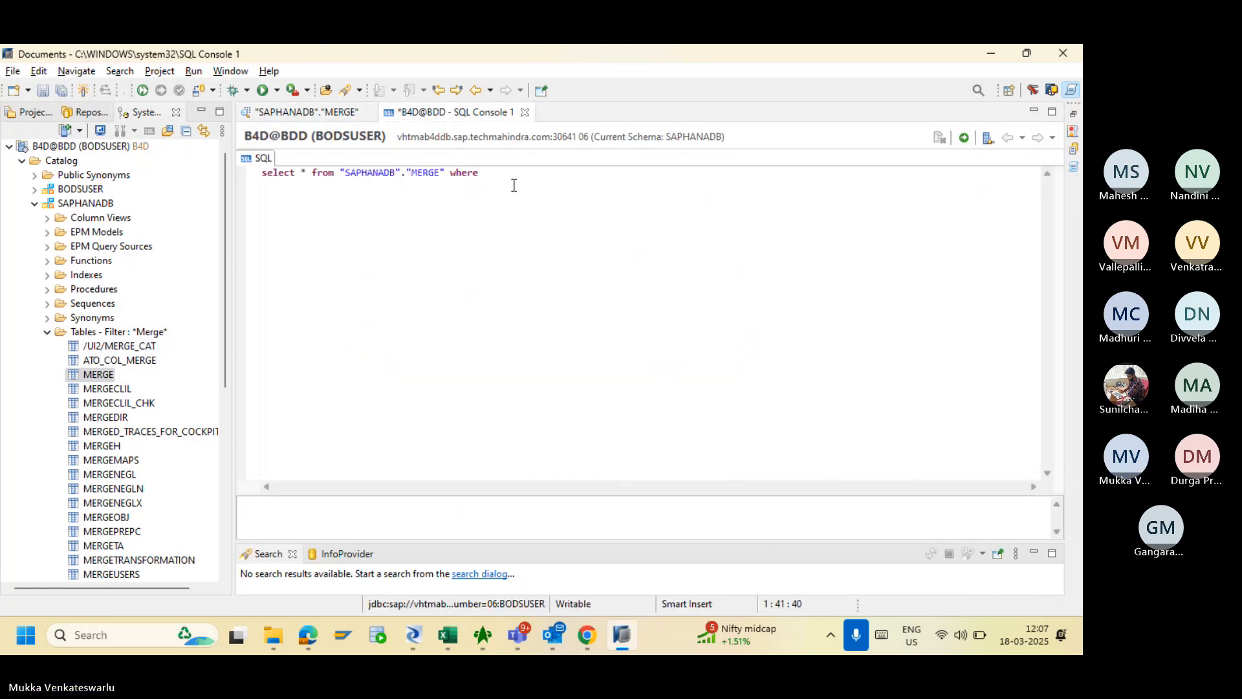
type("\"")
left_click(342, 117)
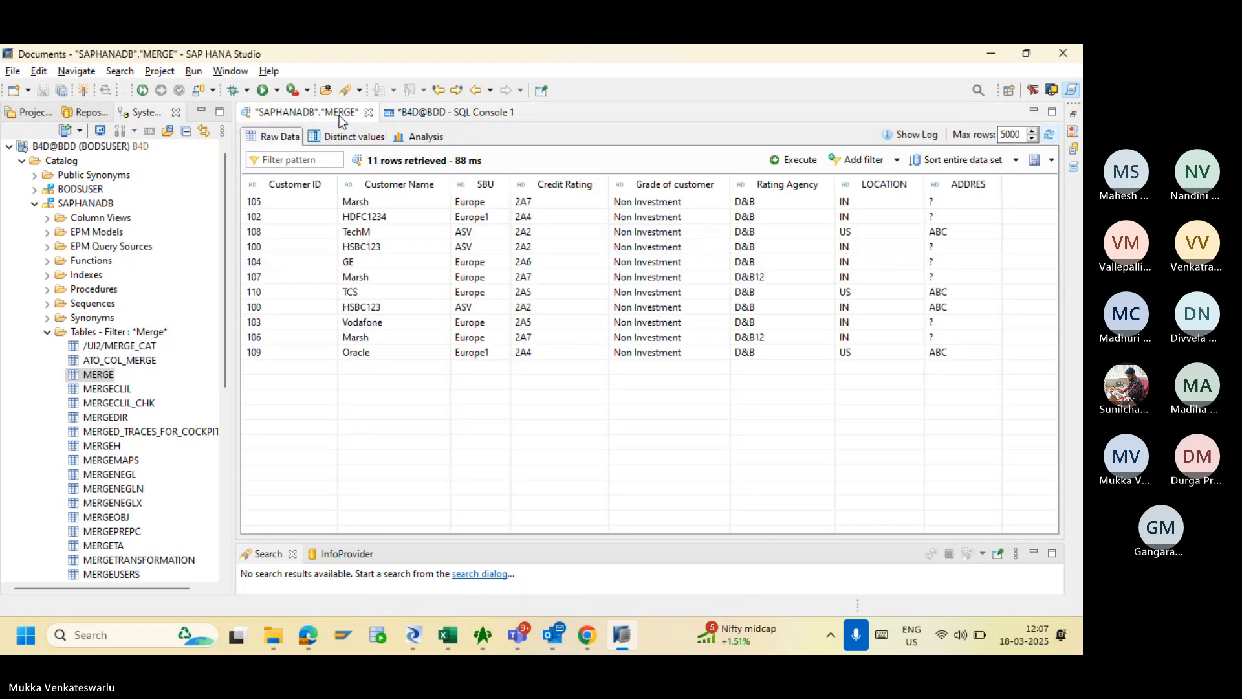
left_click(430, 116)
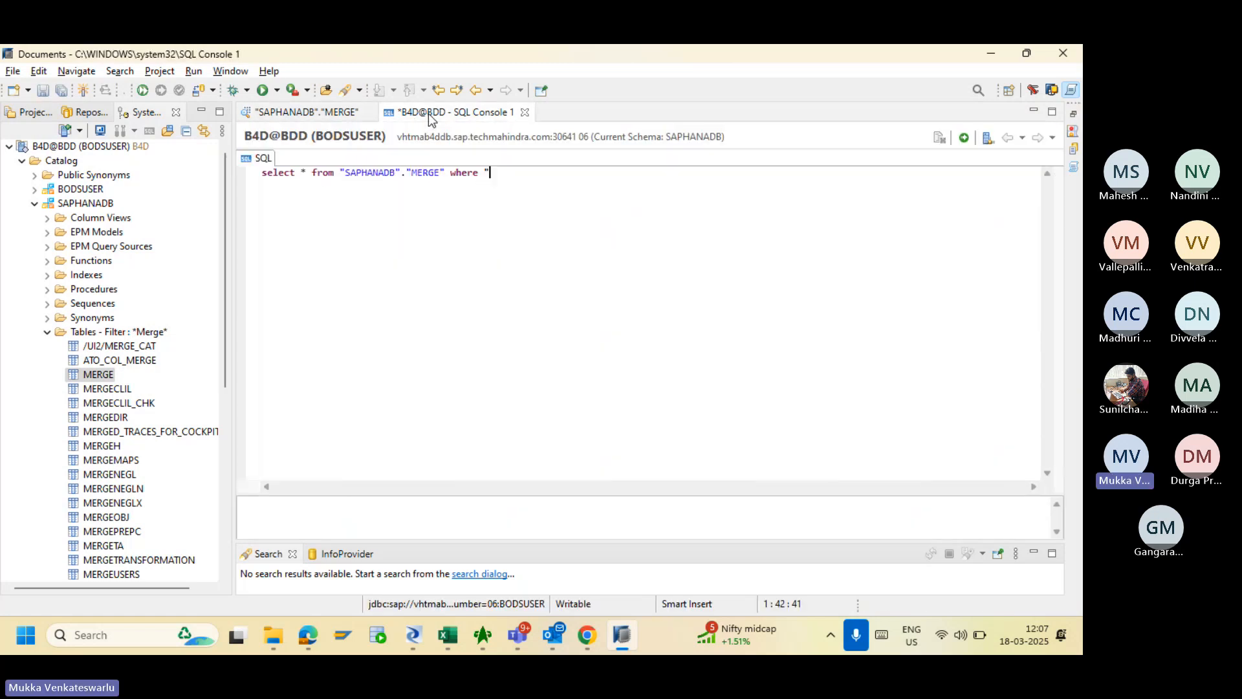
key("BackSpace")
type("LOC")
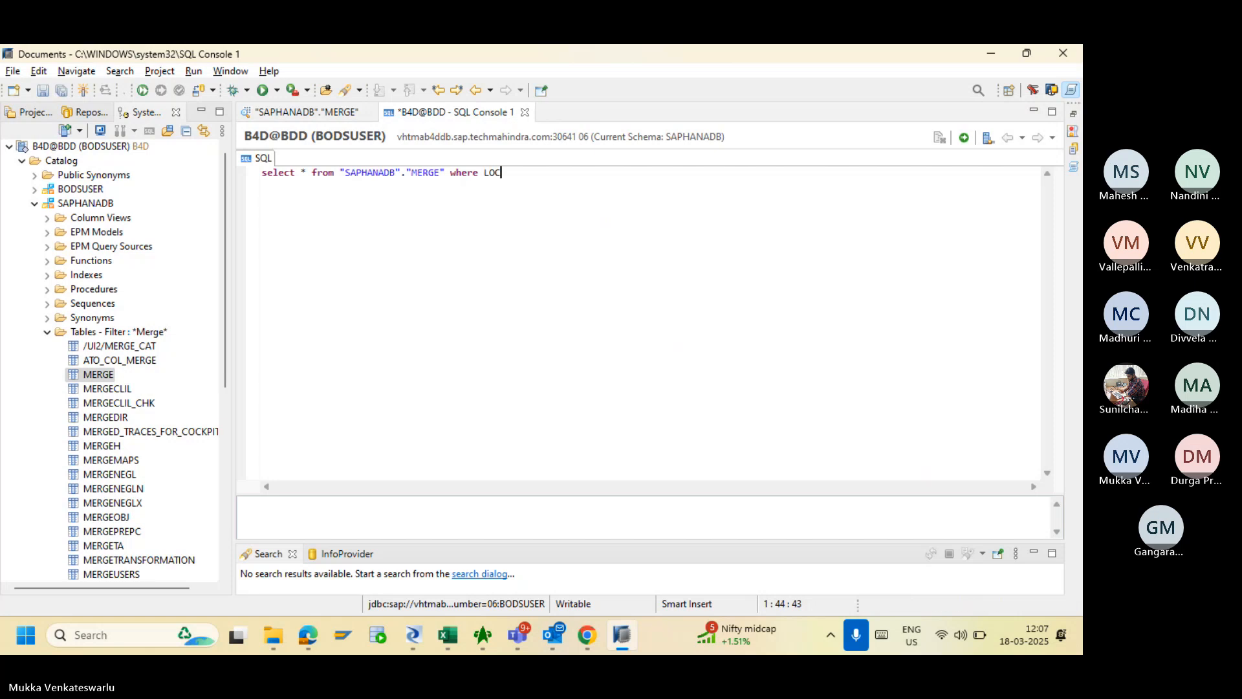
type("ATION = '")
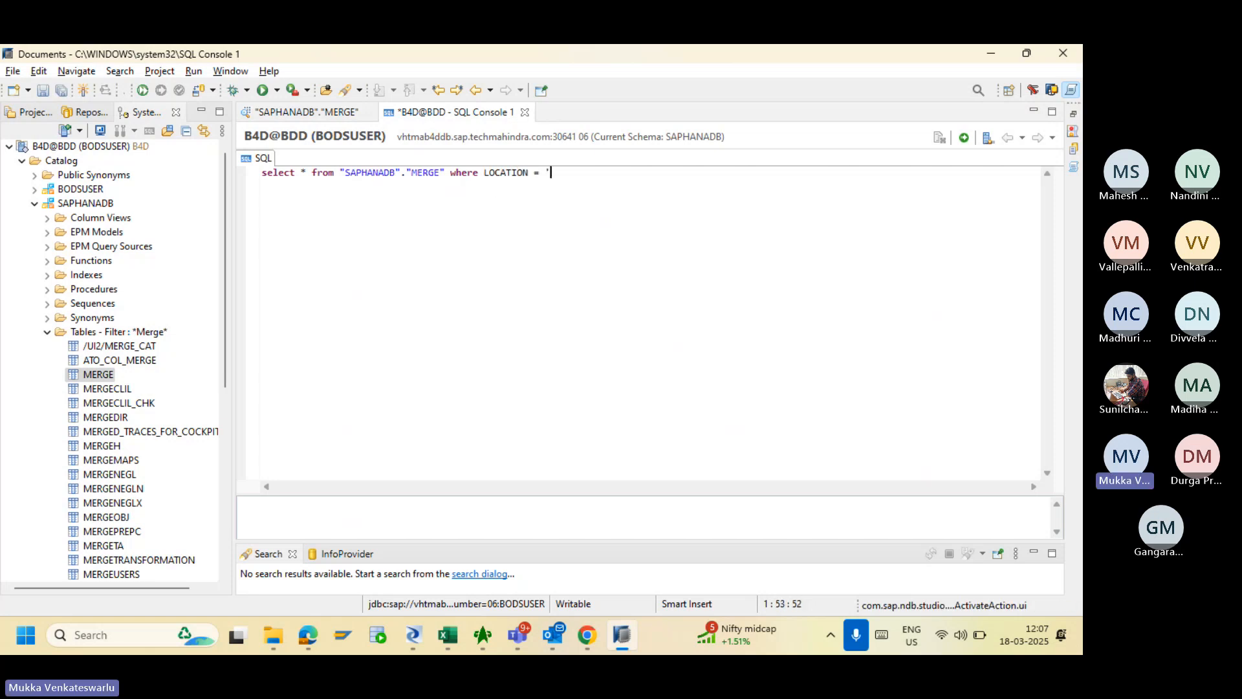
type("I")
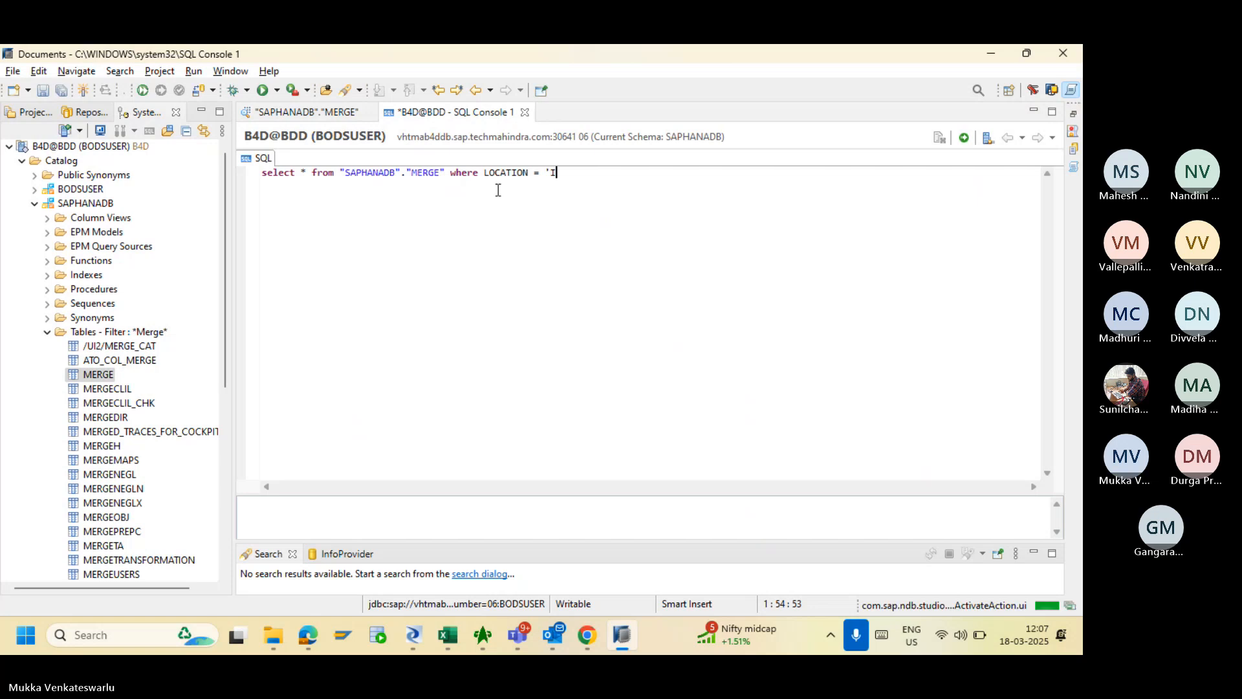
type("N")
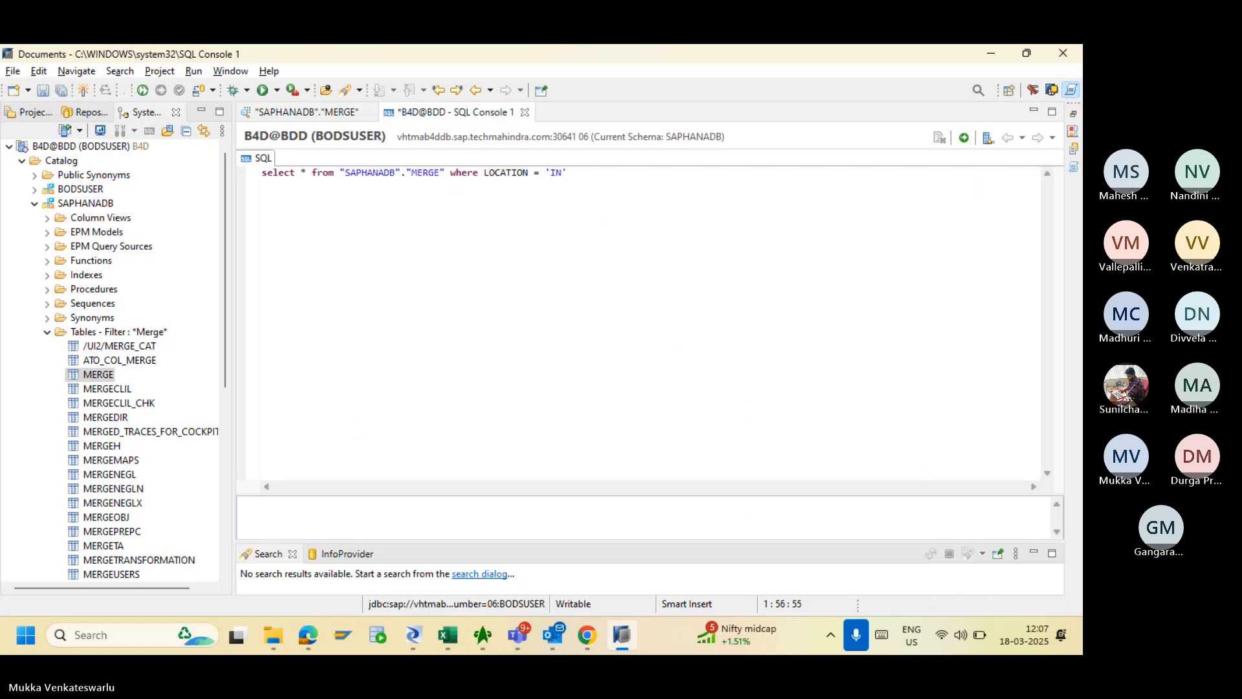
left_click(964, 138)
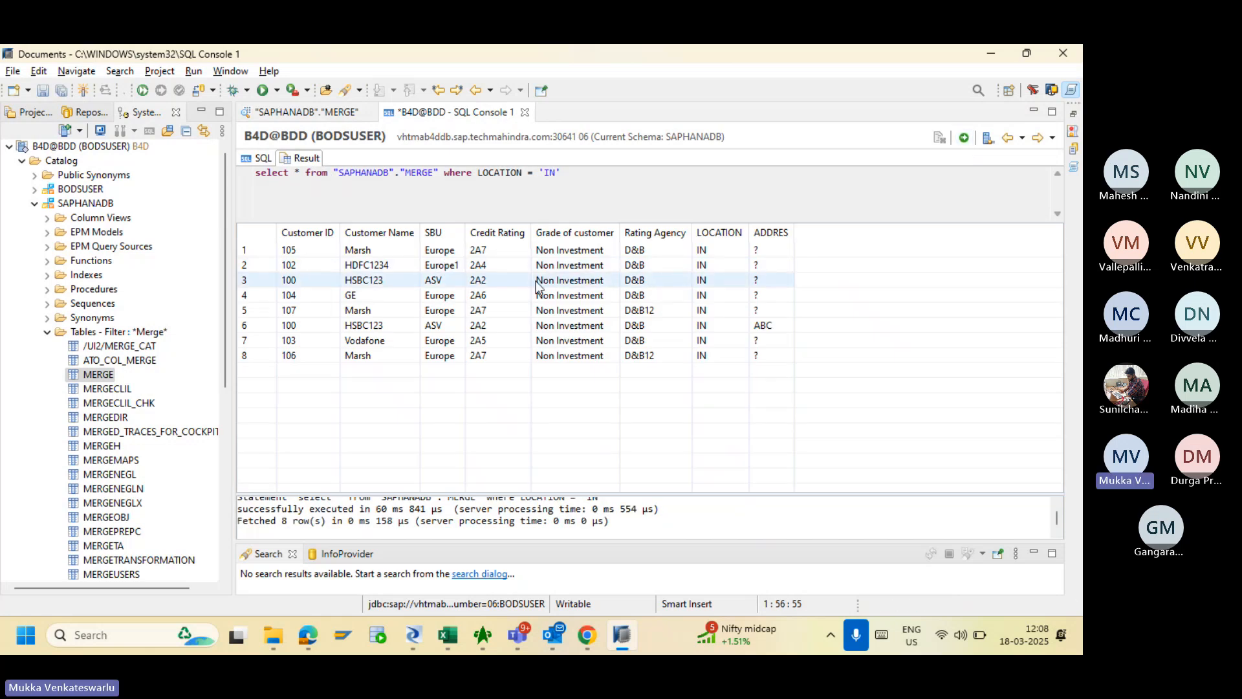
- Select and copy the query line, then switch back to Data Services Designer
left_click(263, 159)
left_click_drag(579, 174, 255, 189)
key("ctrl+c")
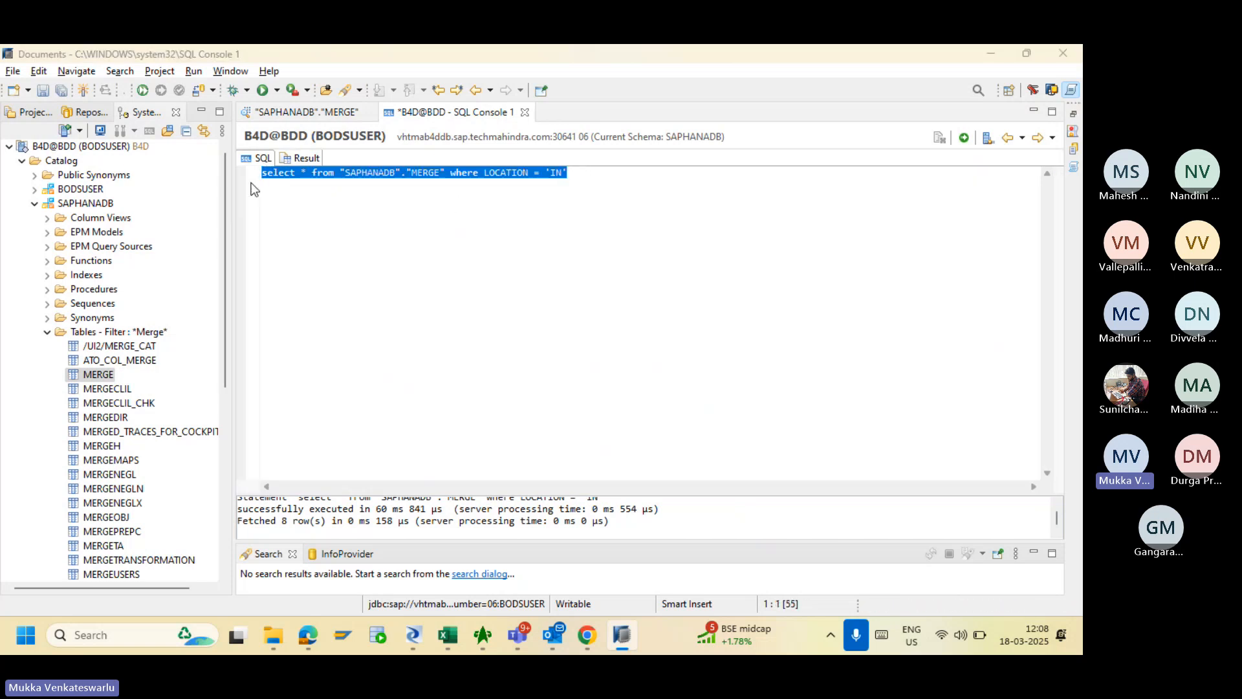
key("alt+Tab")
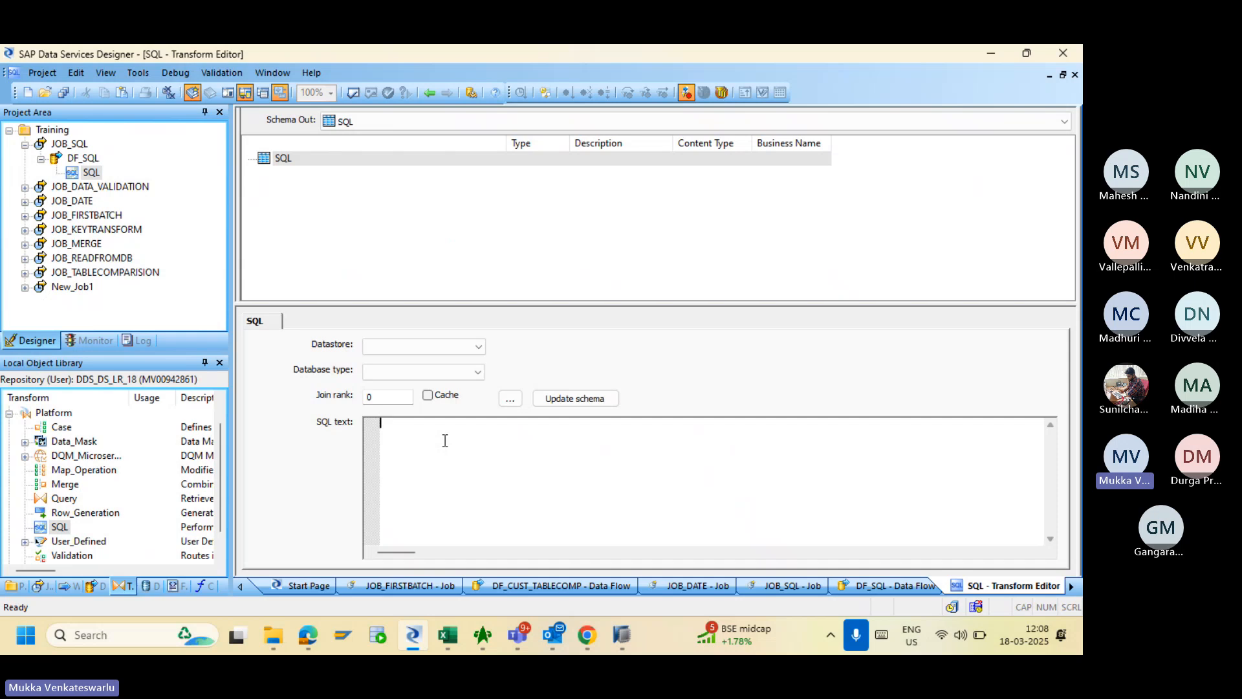
- Paste the query into the SQL transform, set datastore DS_B4D with HANA 2.x, and update the schema
key("ctrl+v")
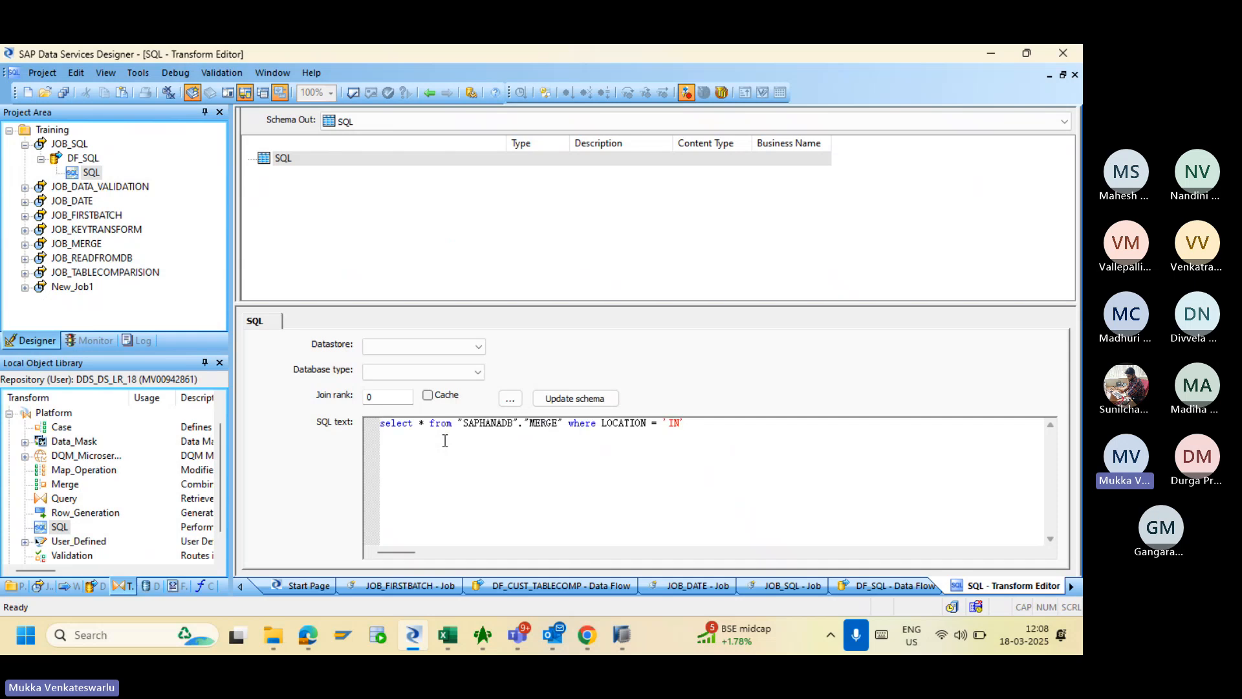
left_click(449, 346)
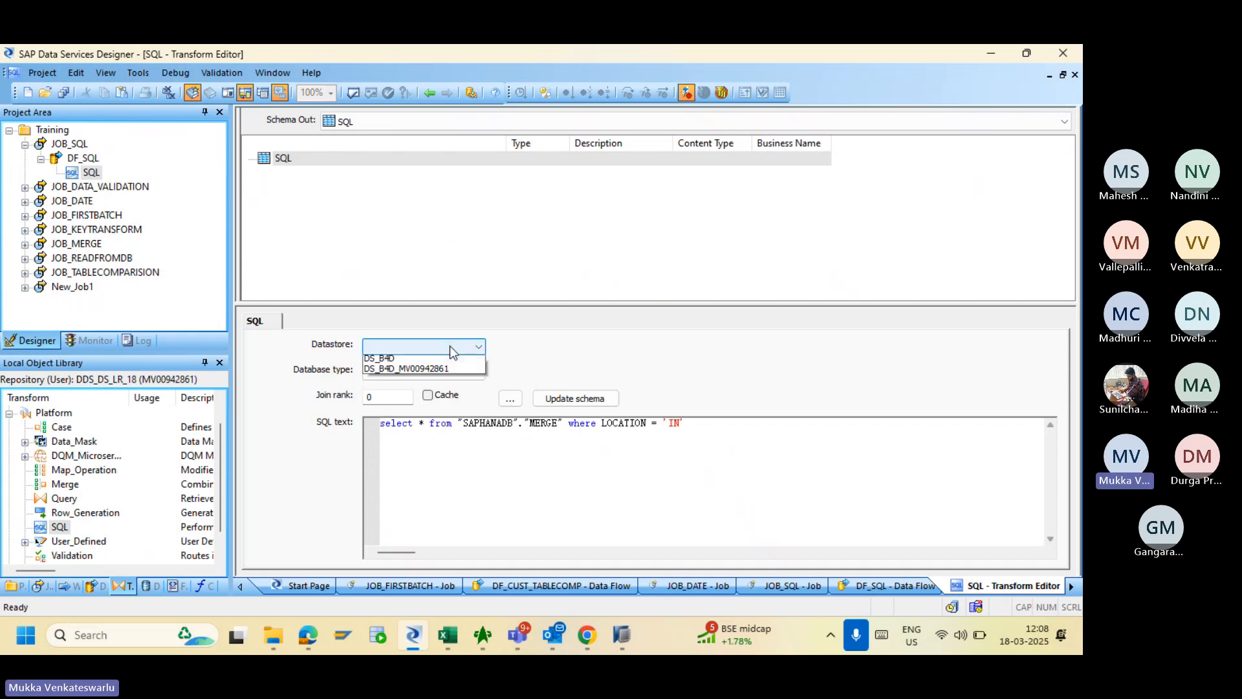
left_click(407, 363)
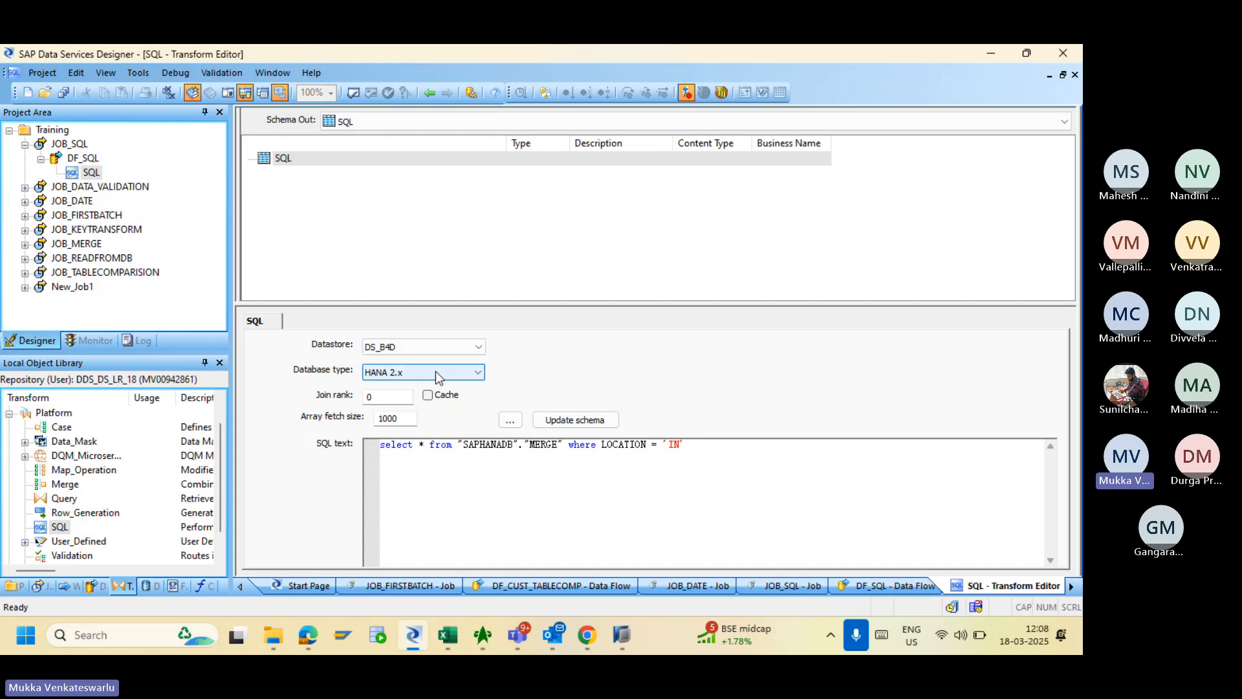
left_click(436, 372)
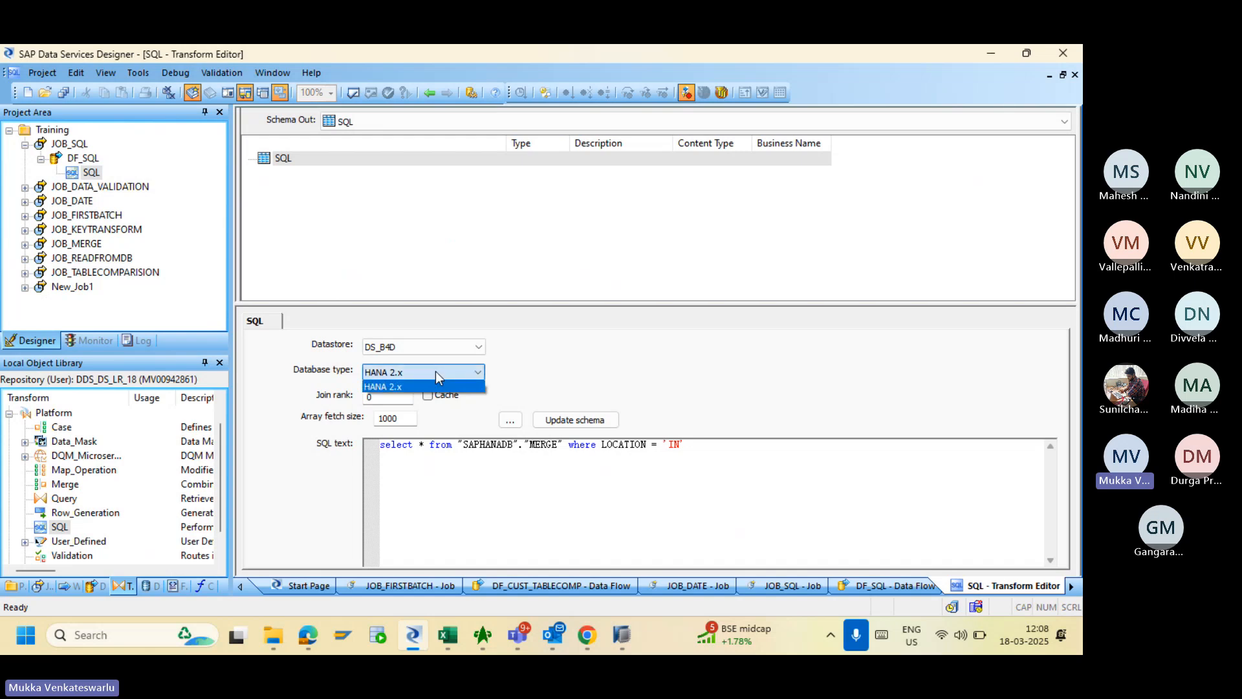
left_click(436, 387)
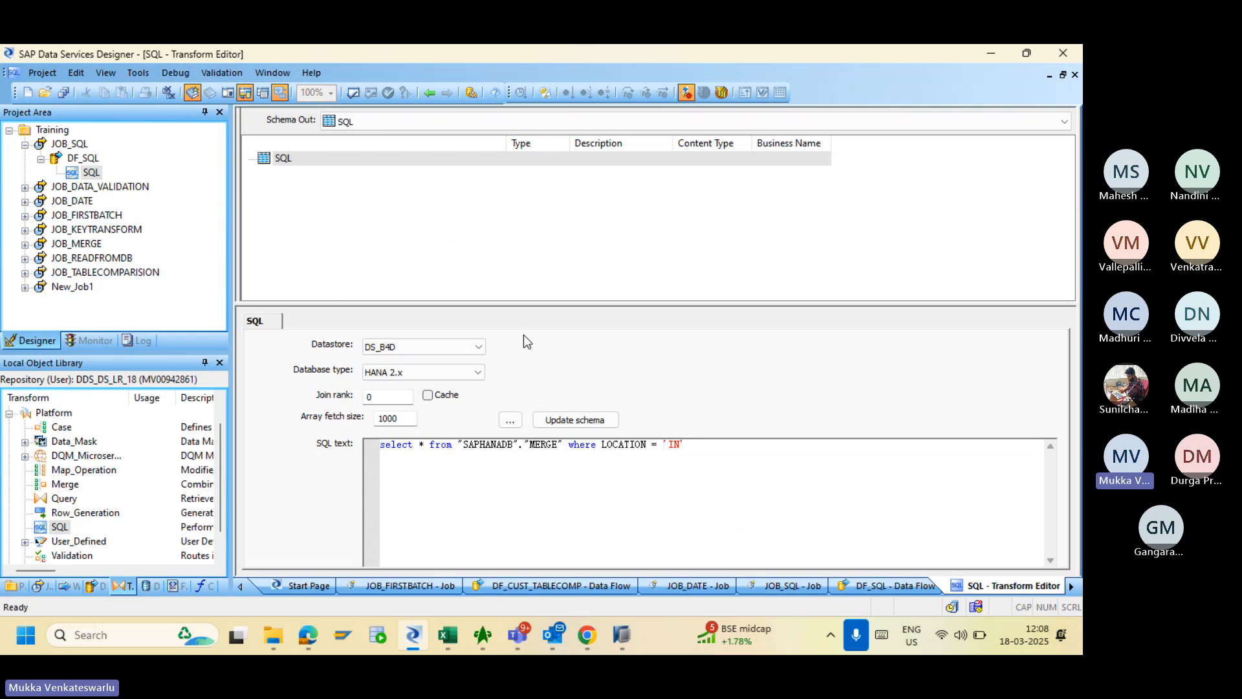
left_click(570, 420)
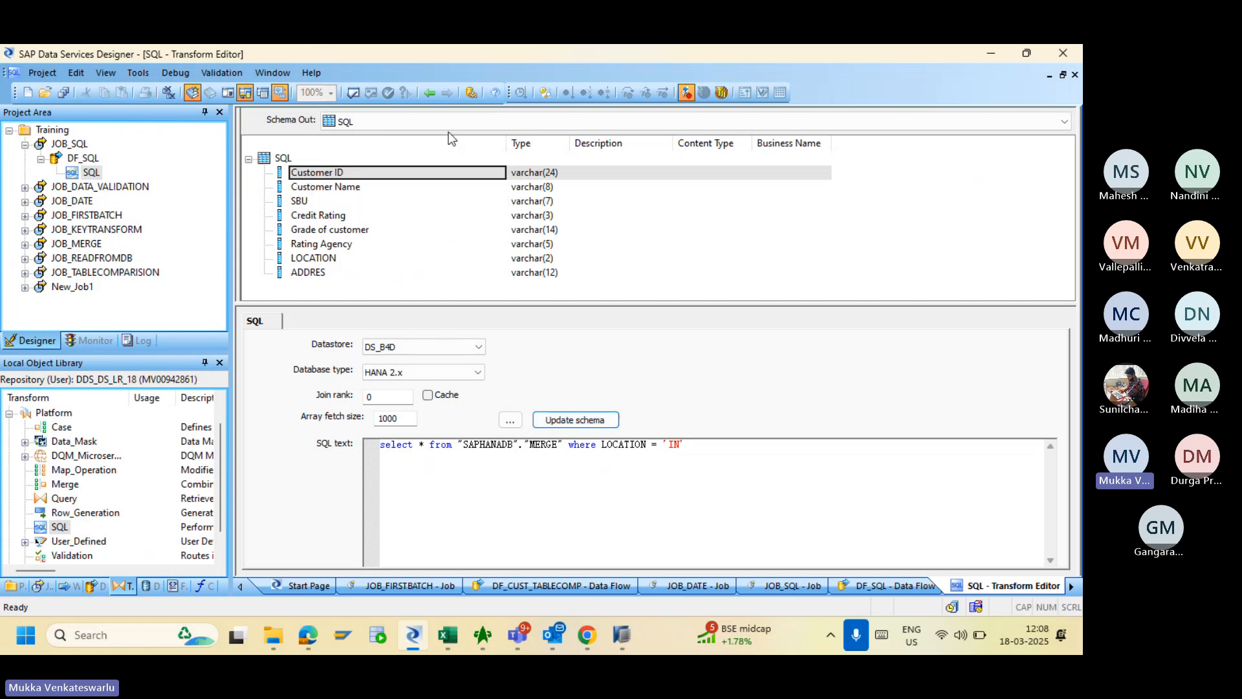
left_click(429, 93)
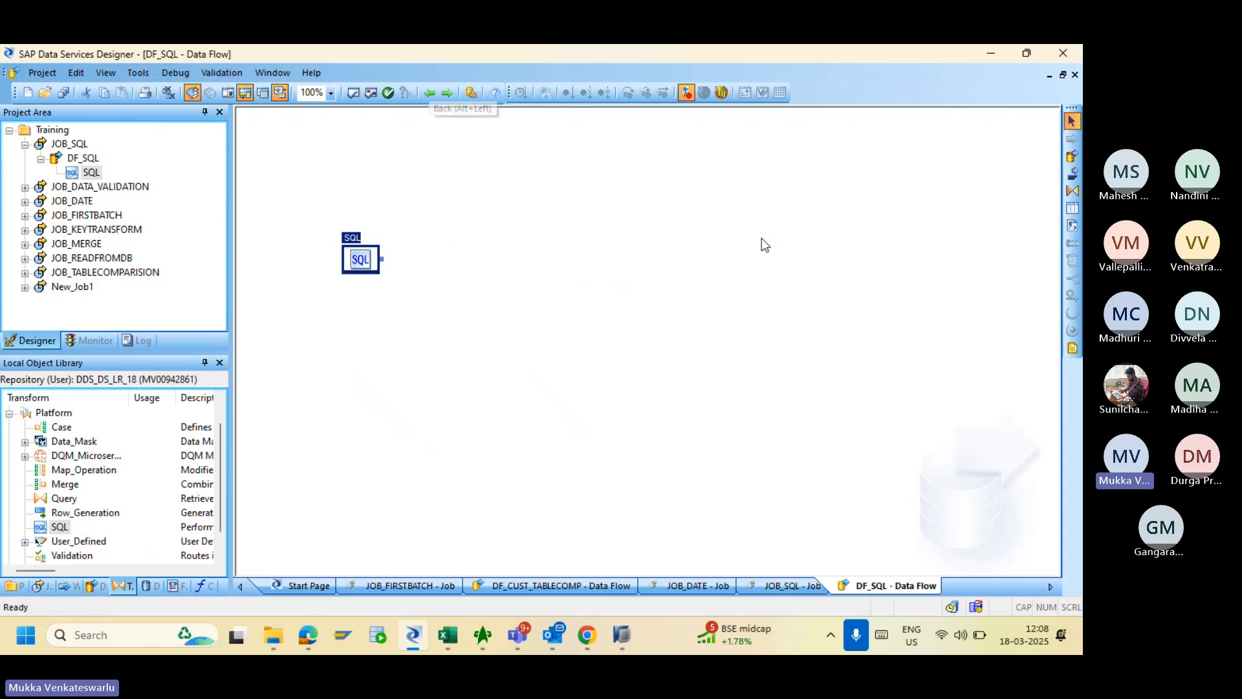
- Place a Query transform in DF_SQL and connect SQL's output to it
left_click(1072, 191)
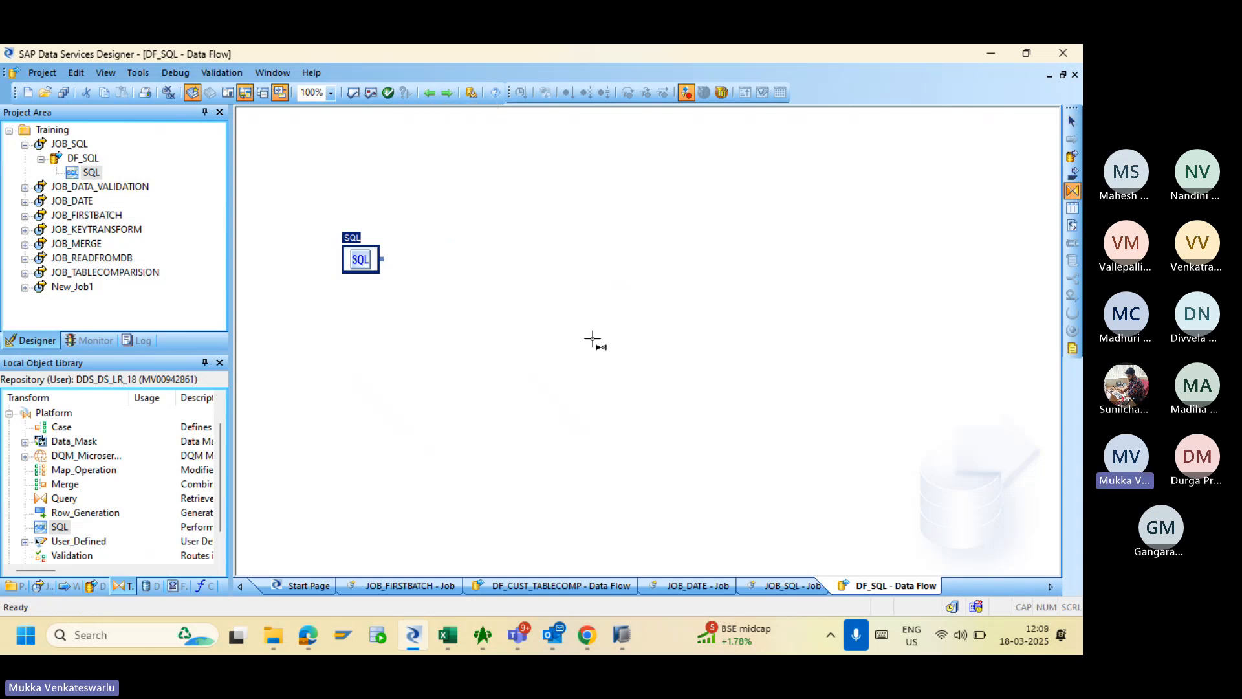
left_click(507, 277)
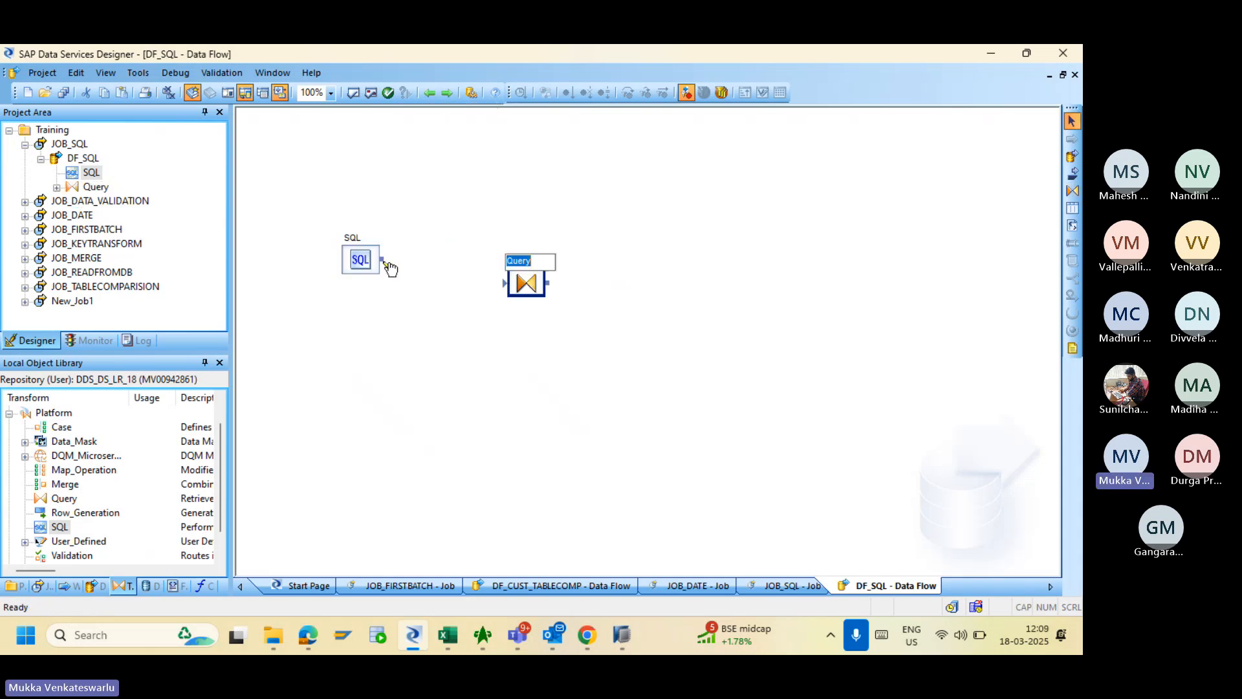
left_click_drag(388, 262, 504, 282)
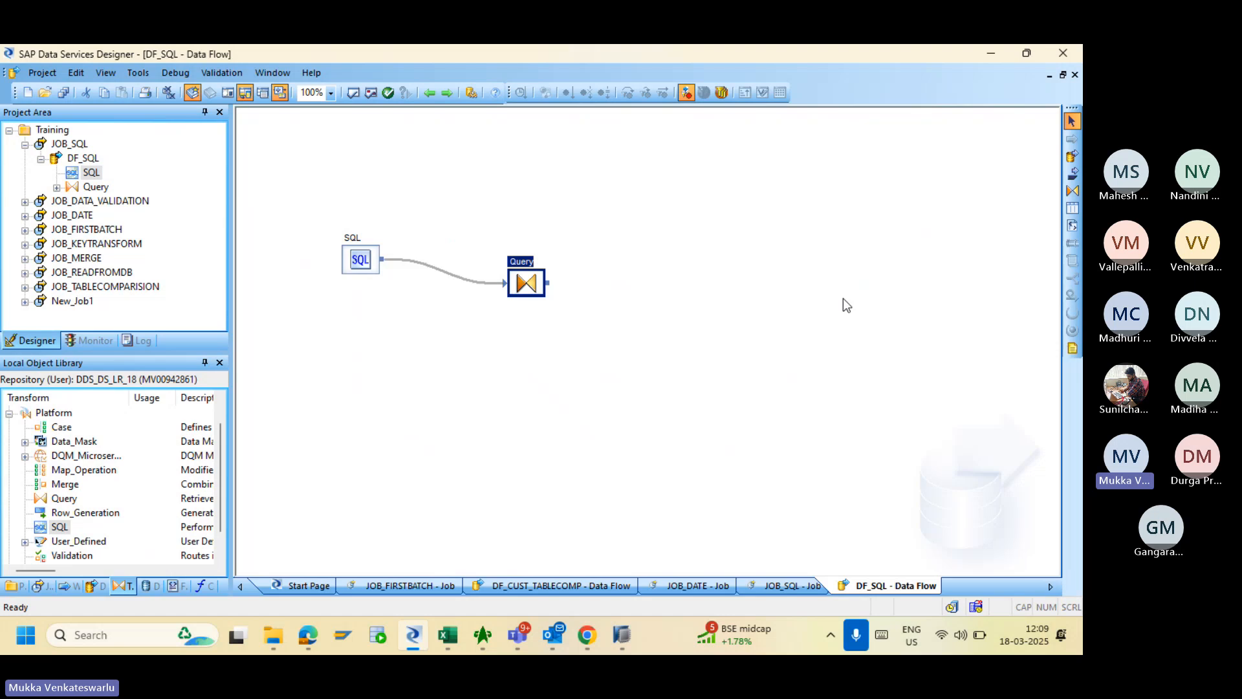
- Add template table SQLTRANSFORMATION owned by SAPHANADB and connect the Query output to it
left_click(1073, 209)
left_click(741, 258)
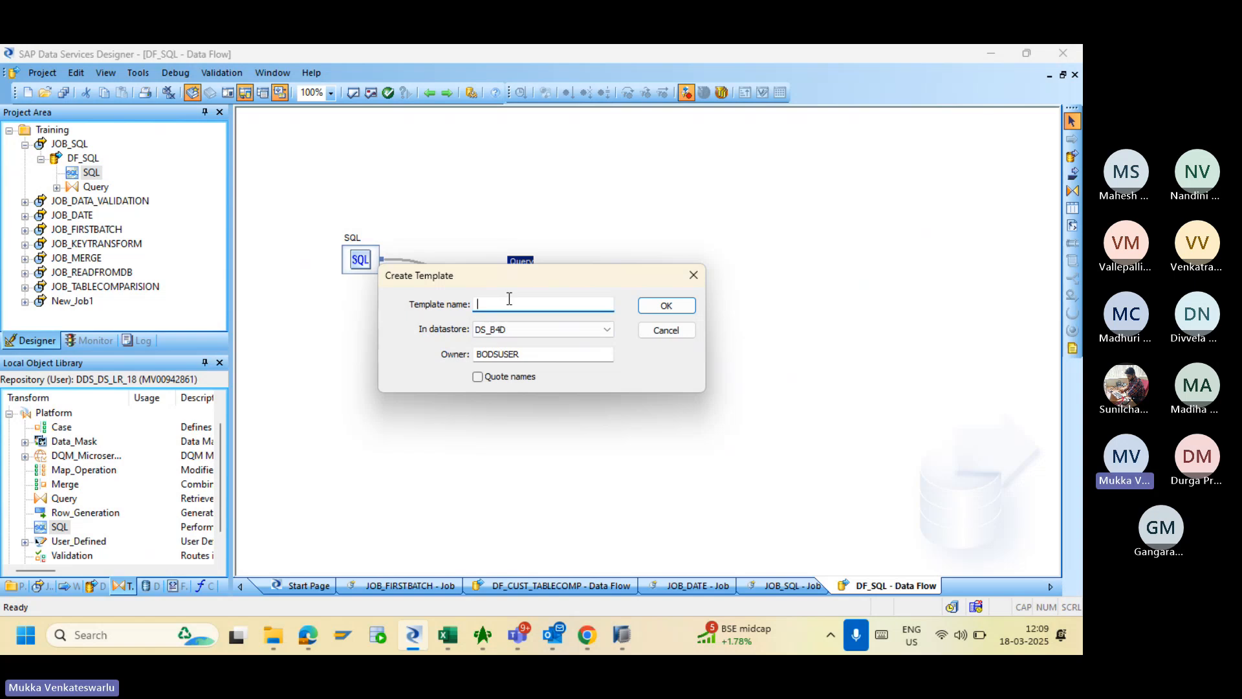
type("SQLTRANSF")
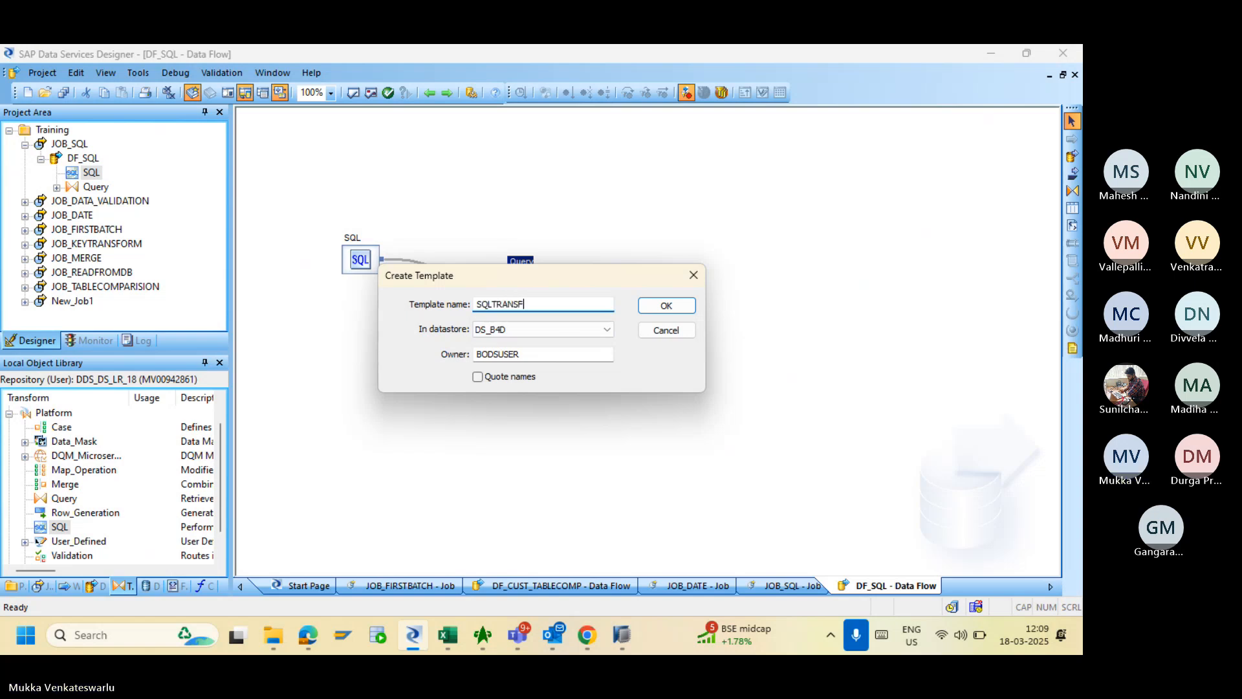
type("ORMATION")
left_click_drag(526, 356, 446, 349)
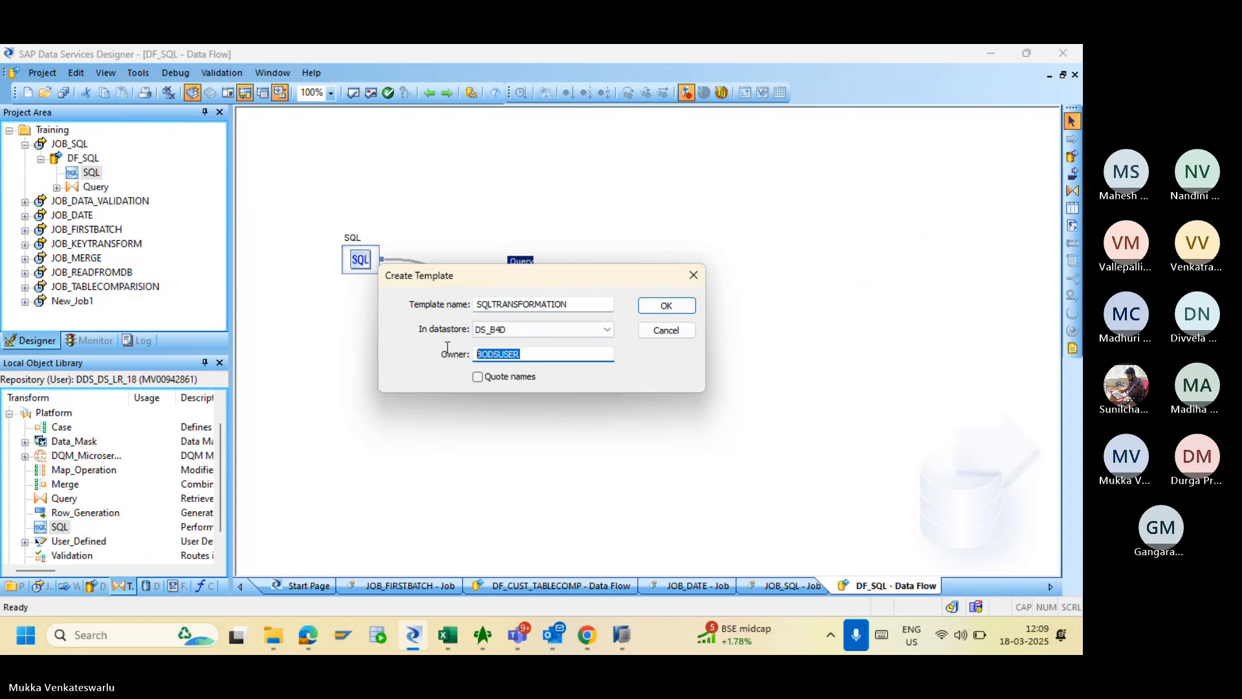
type("SAPH")
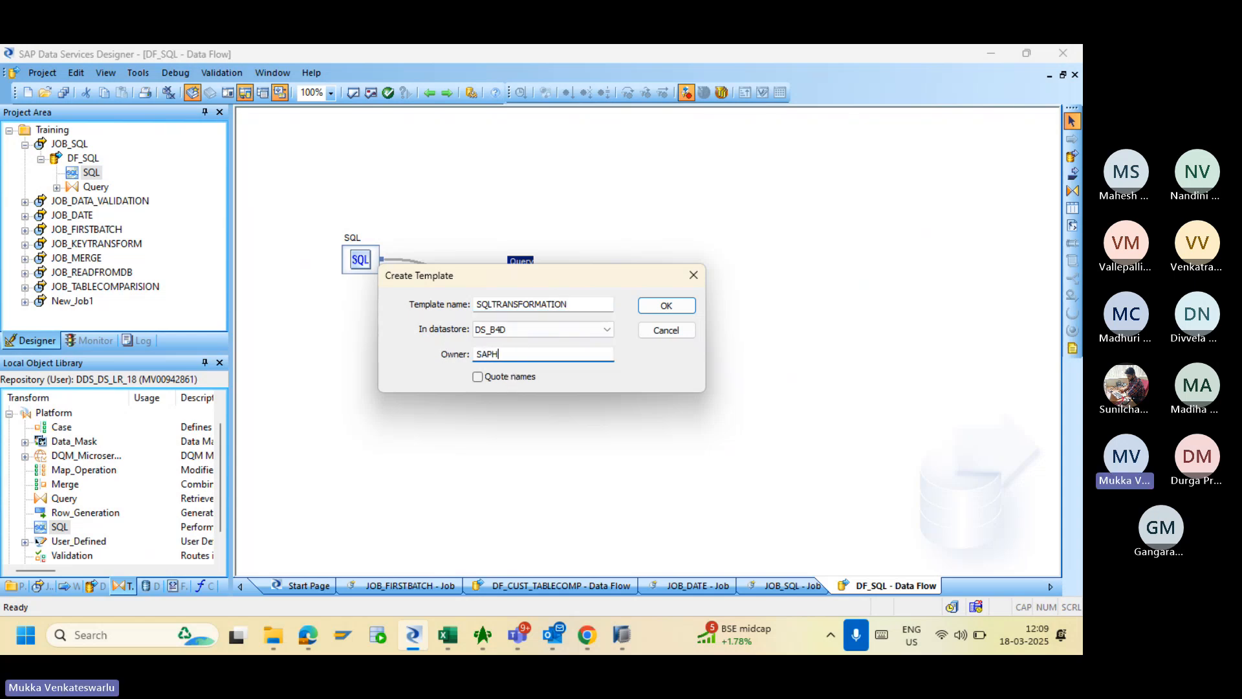
type("ANADB")
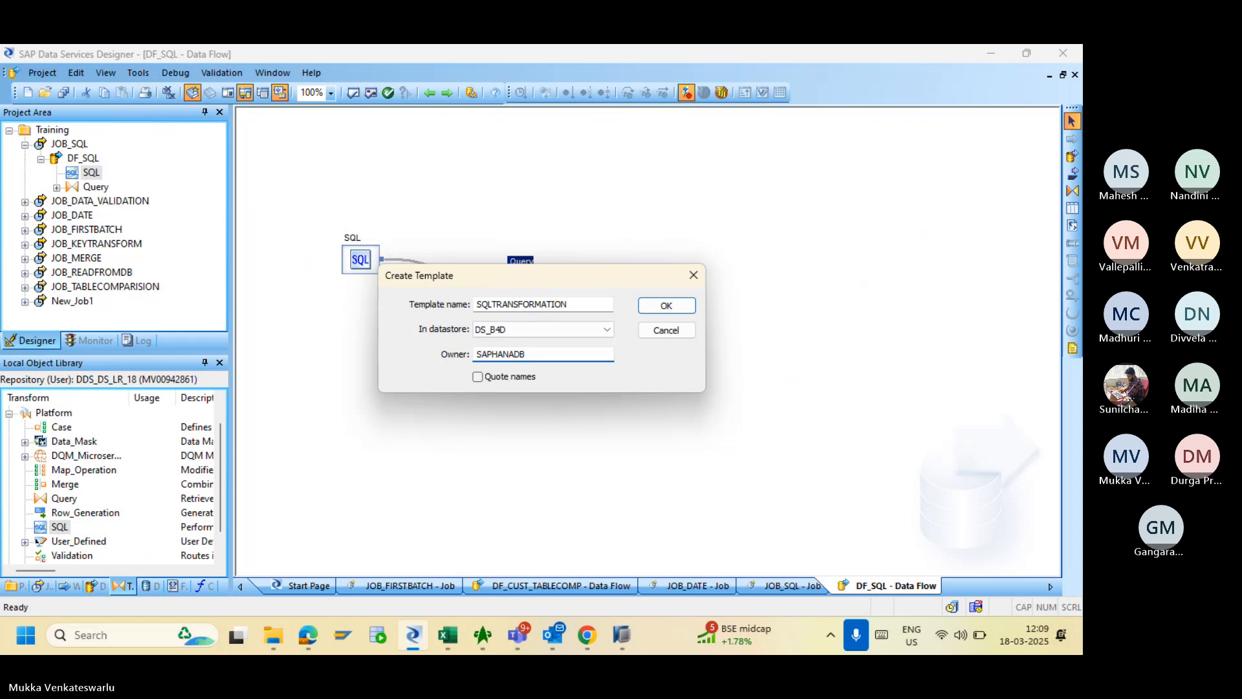
left_click(666, 305)
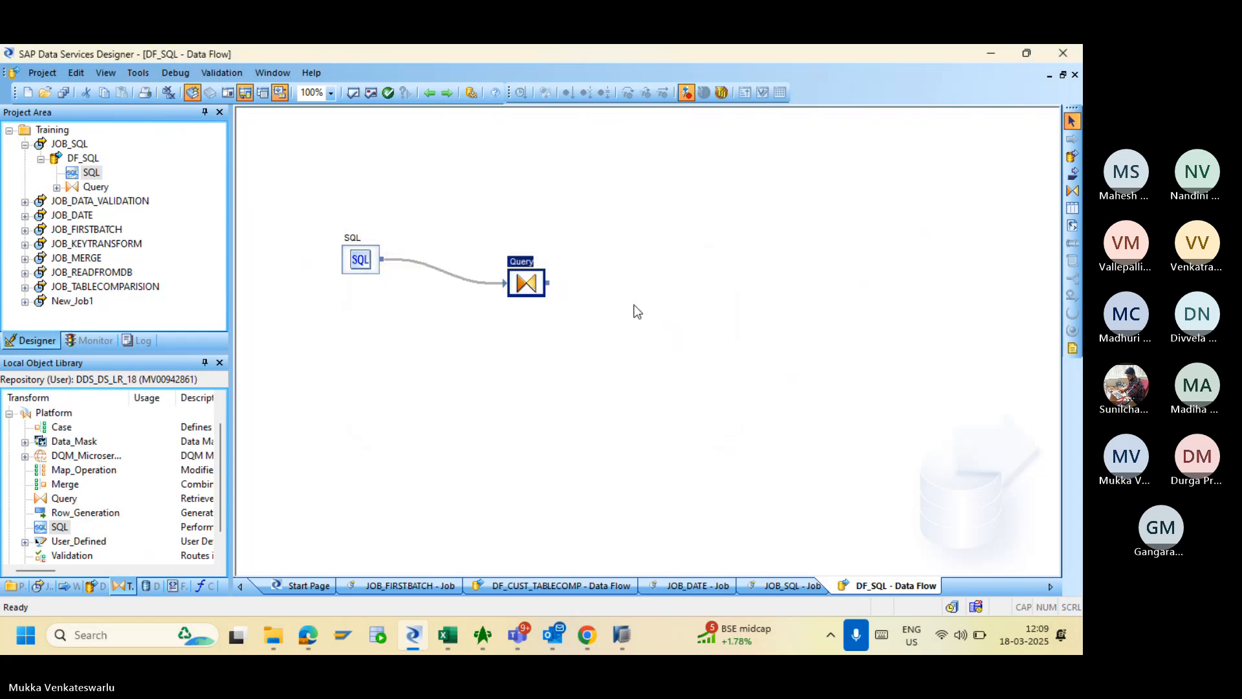
left_click(767, 285)
left_click_drag(549, 283, 756, 286)
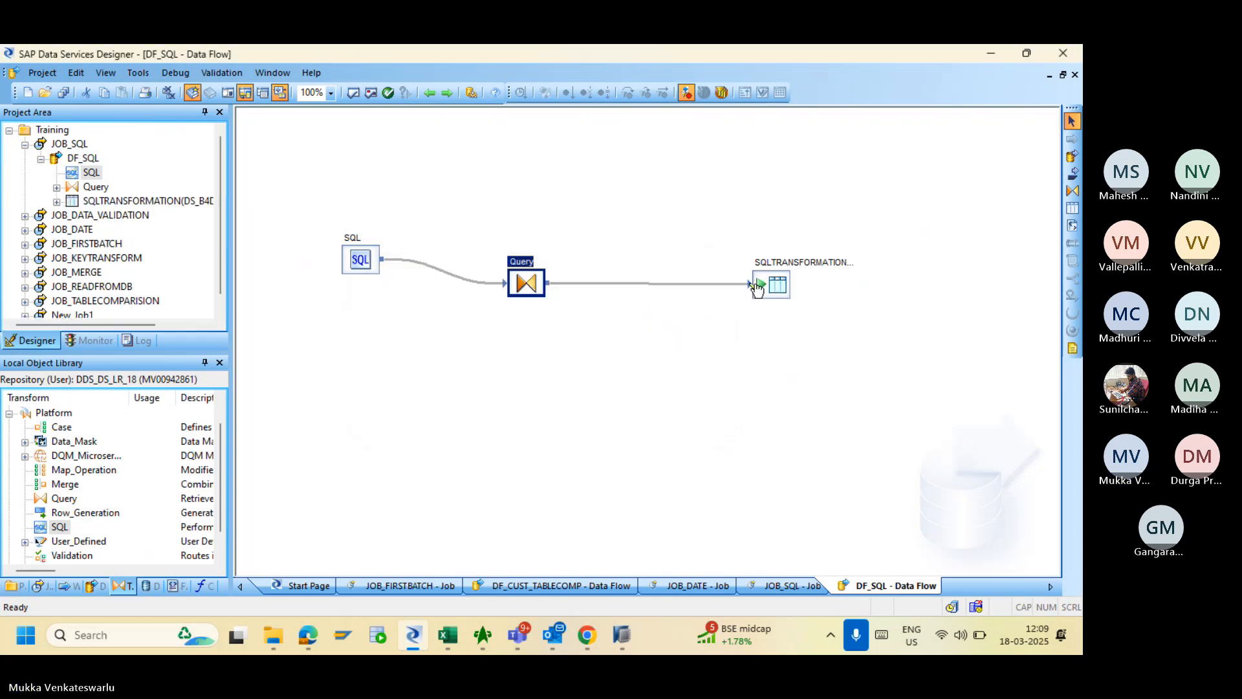
- Map all eight SQL input columns, Customer ID through ADDRES, straight to the Query's output schema
double_click(525, 285)
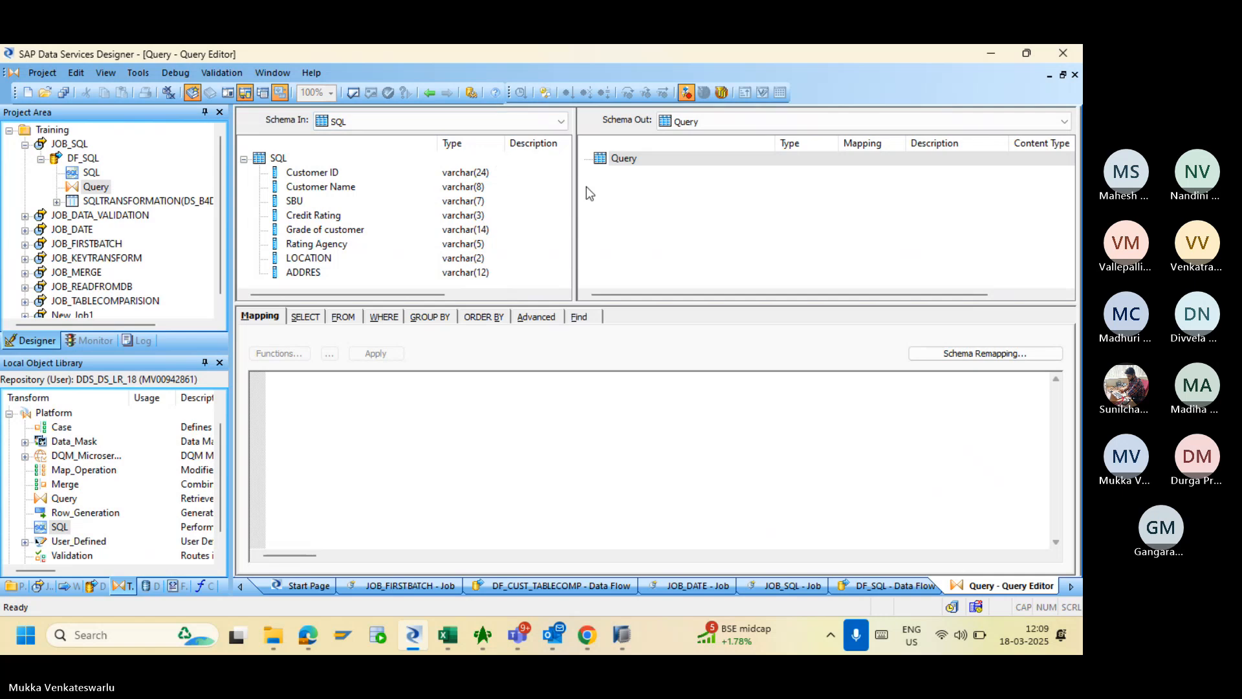
left_click(322, 177)
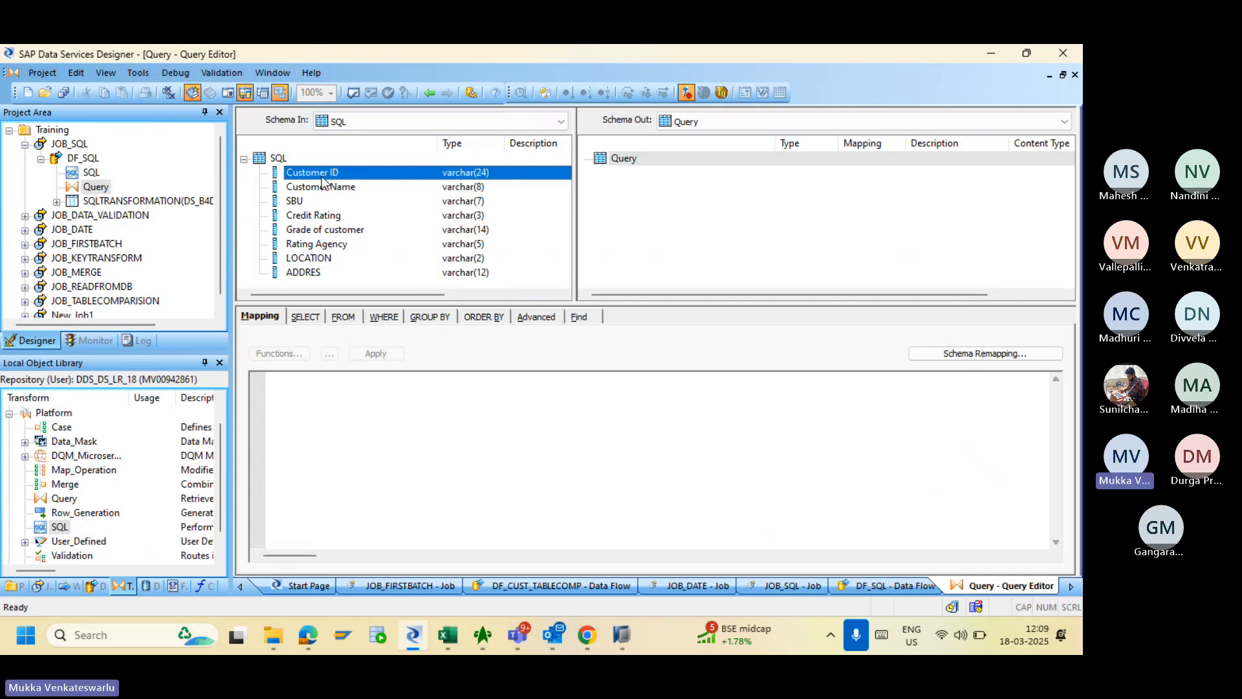
left_click(310, 272, "shift")
right_click(315, 254)
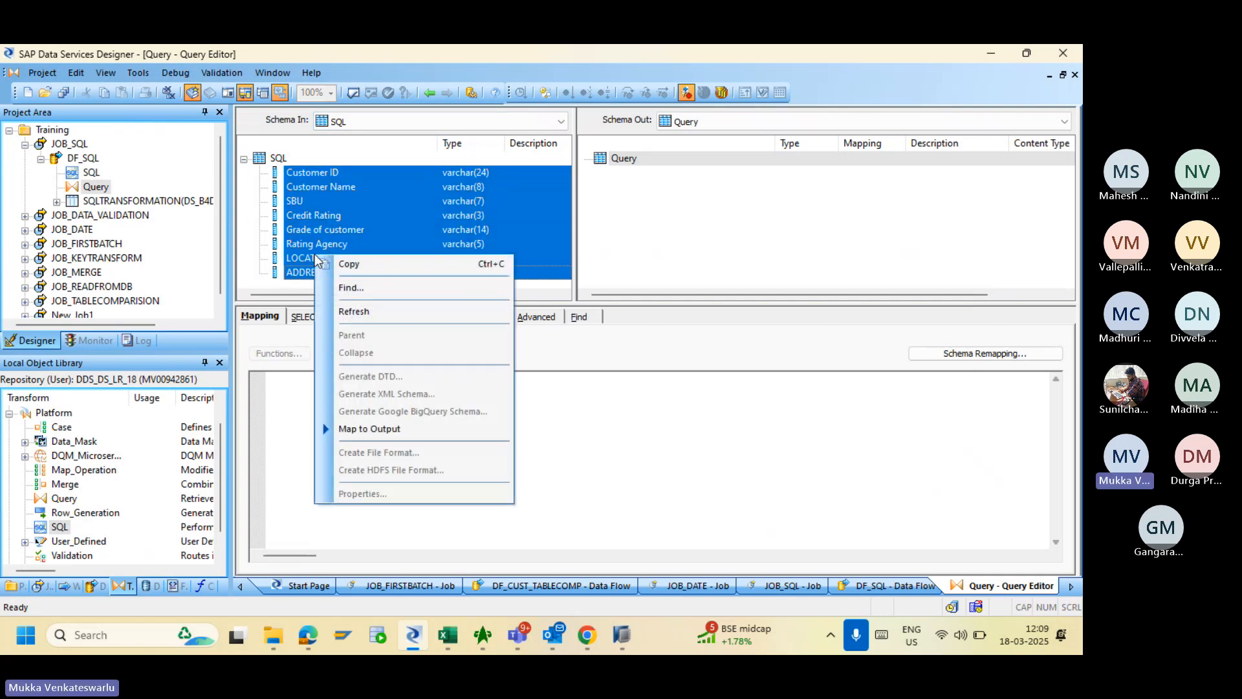
left_click(362, 428)
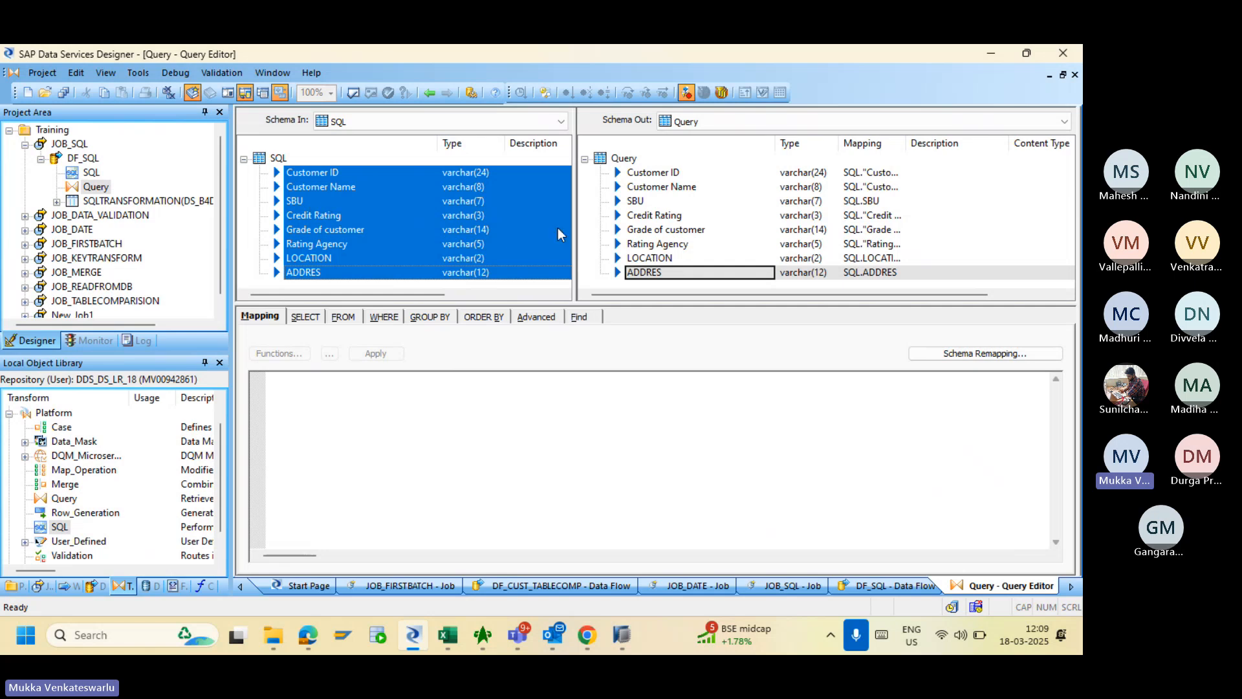
- Insert a new int output column named Row_ID below ADDRES in the Query's Schema Out
left_click(653, 276)
right_click(653, 275)
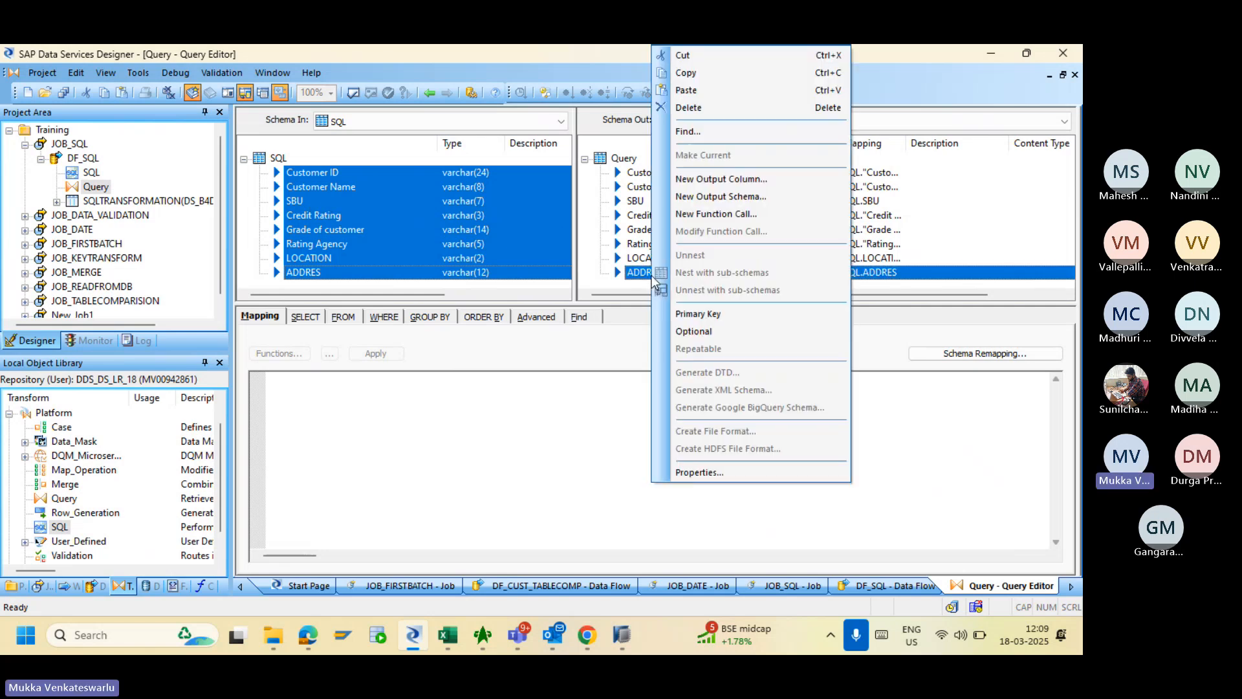
left_click(696, 180)
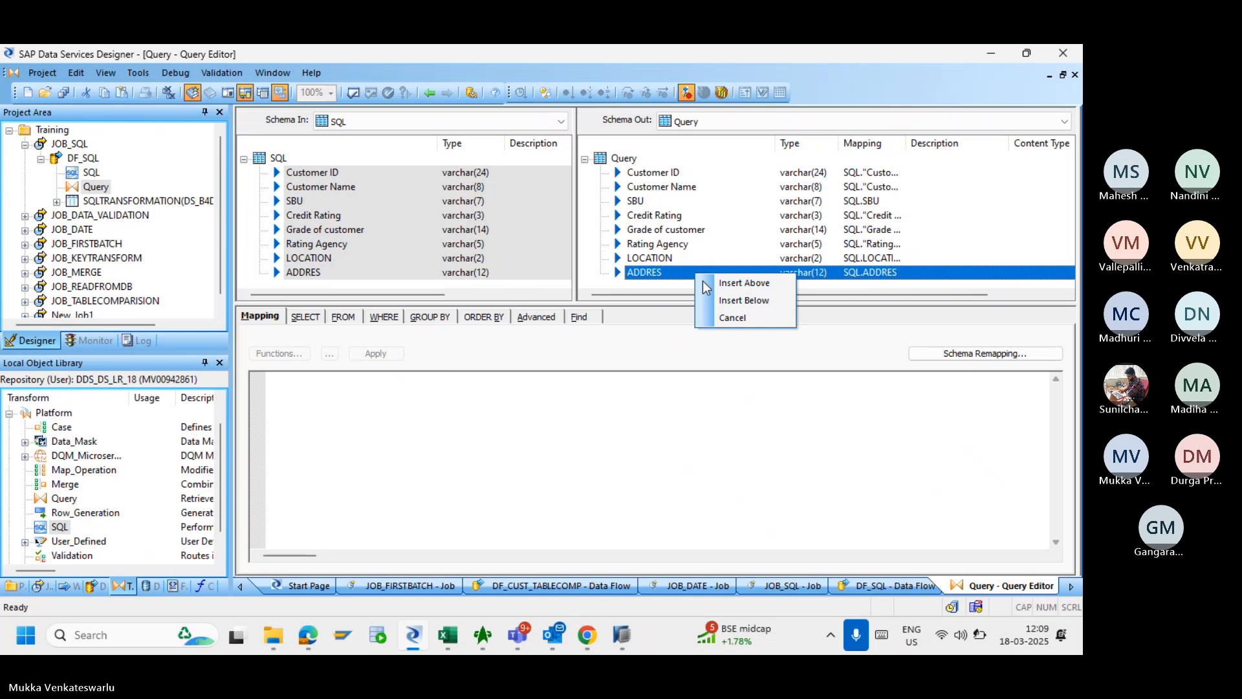
left_click(720, 299)
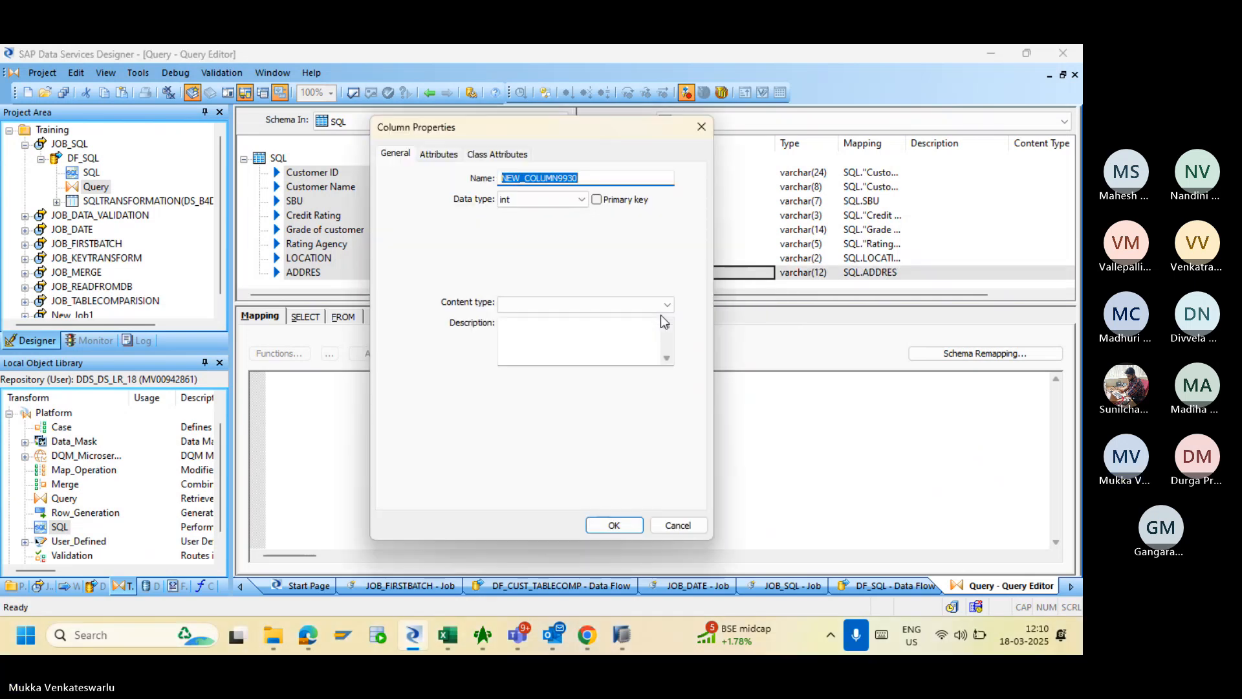
type("AC")
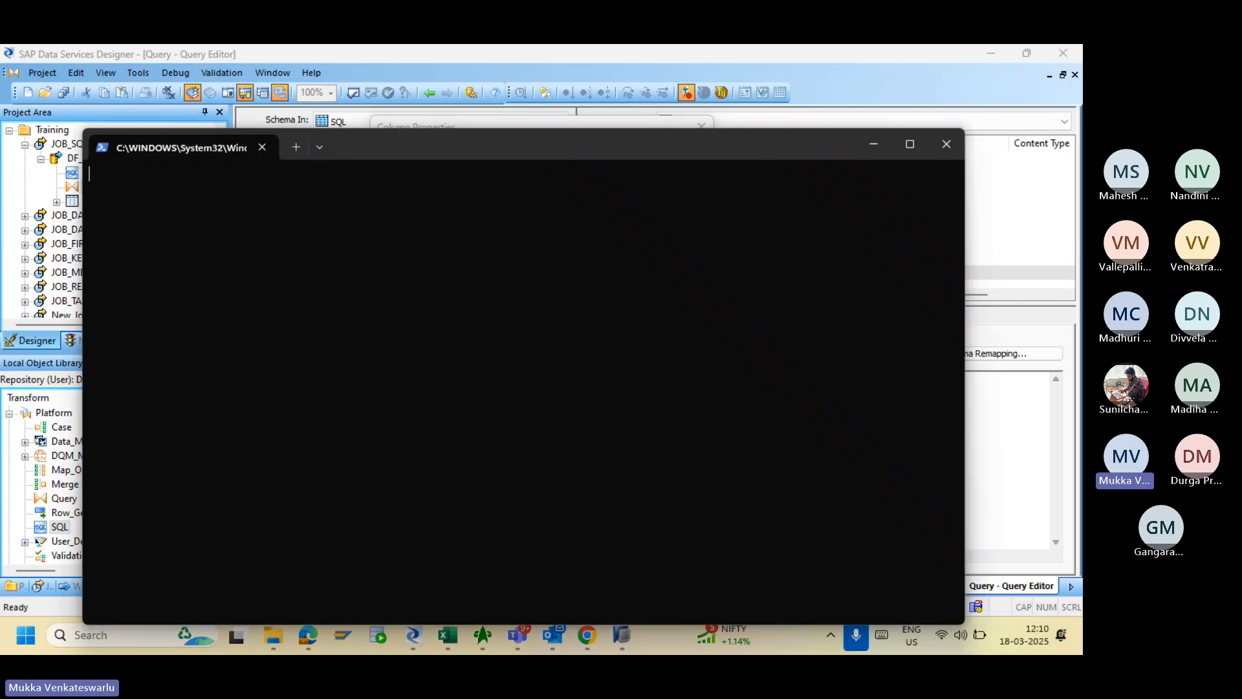
type("W")
key("BackSpace")
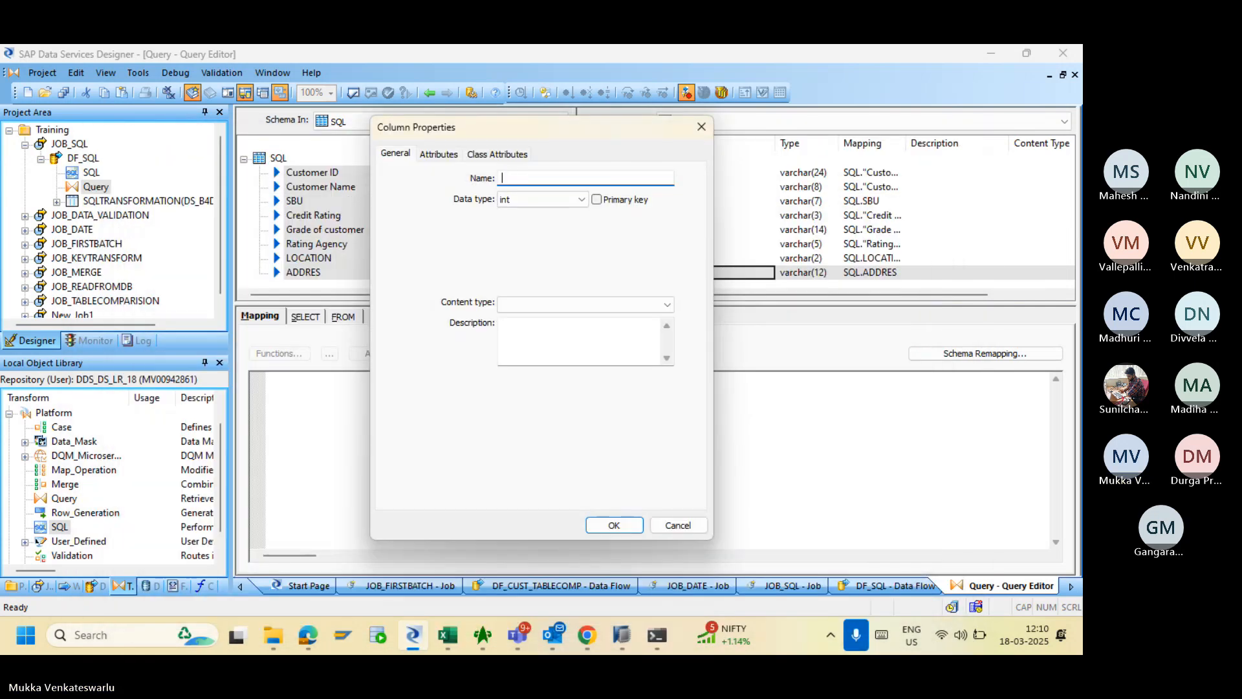
type("Row_ID")
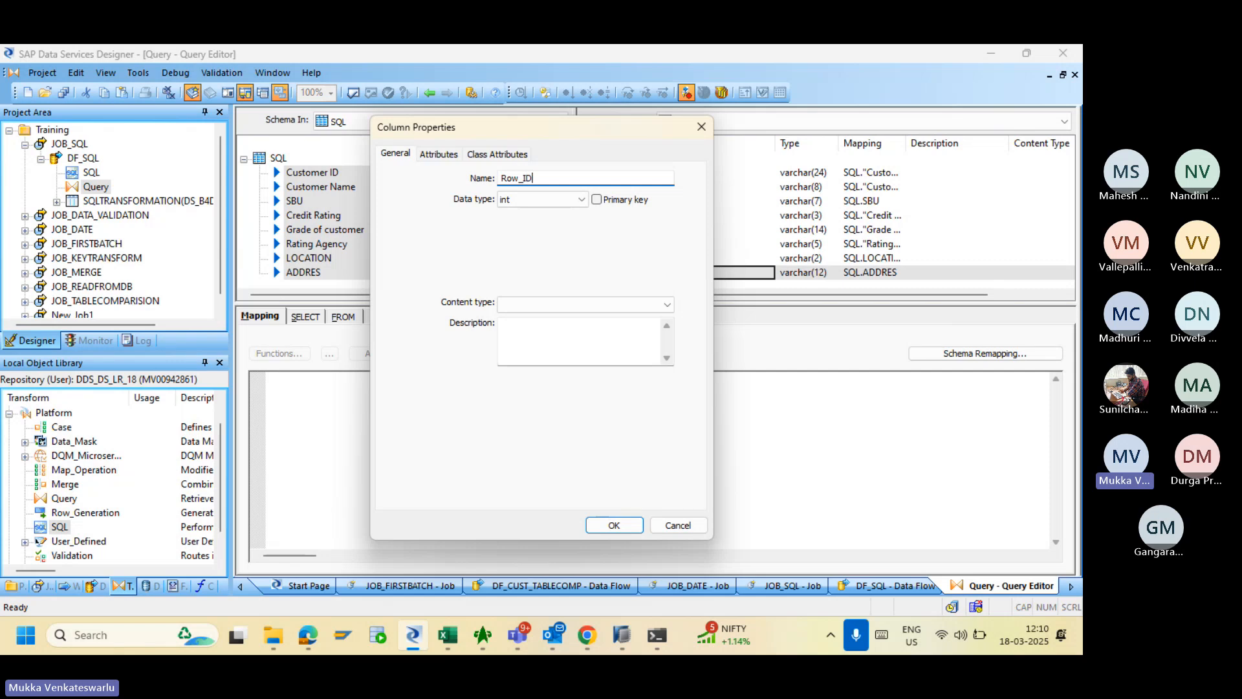
left_click(611, 525)
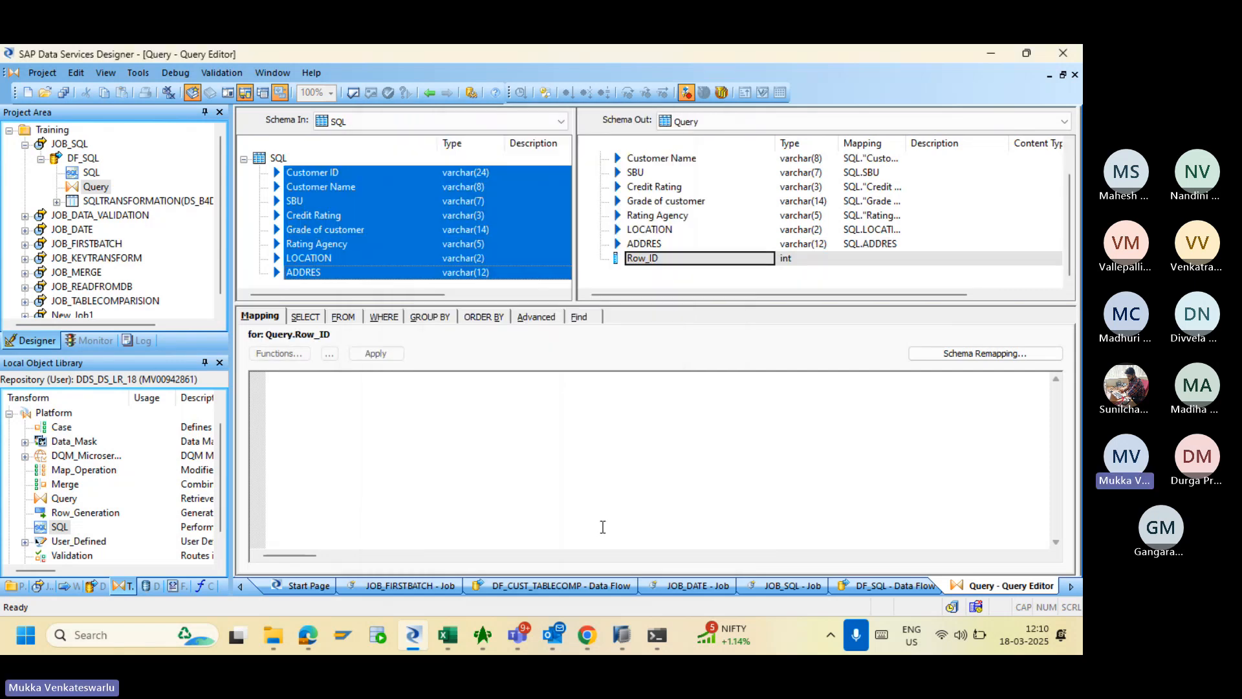
- Map Row_ID to gen_row_num() and return to the DF_SQL data flow
left_click(368, 417)
type("gen")
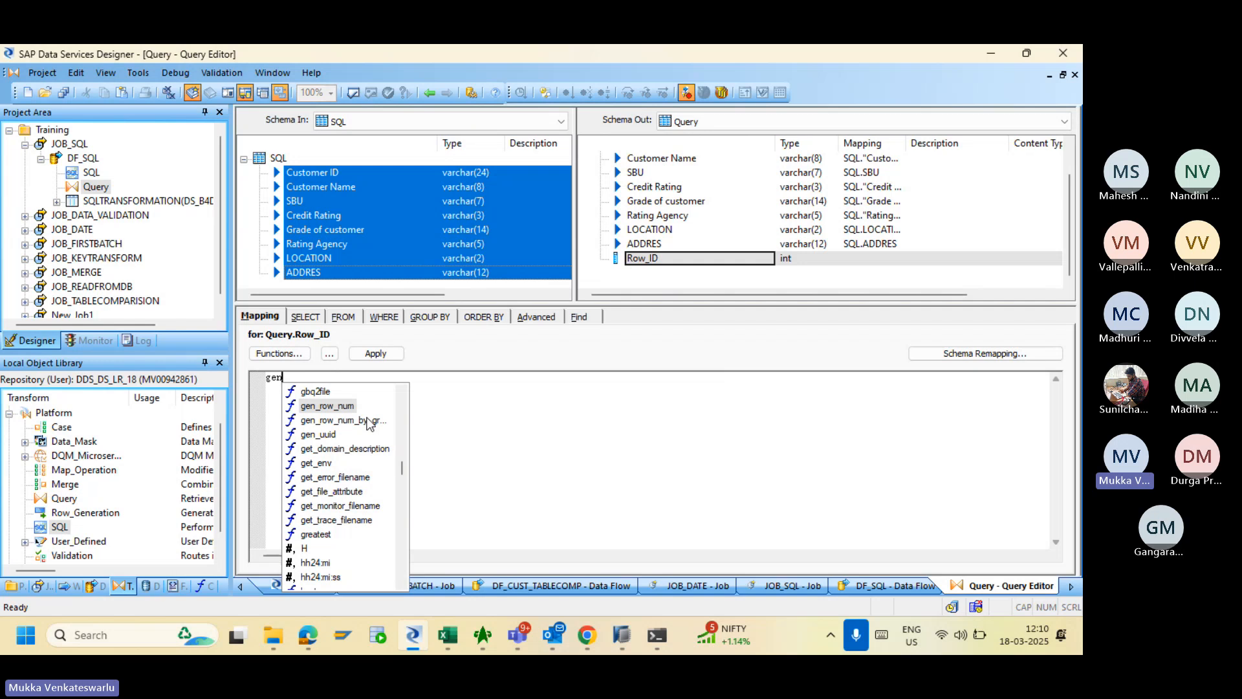
double_click(338, 405)
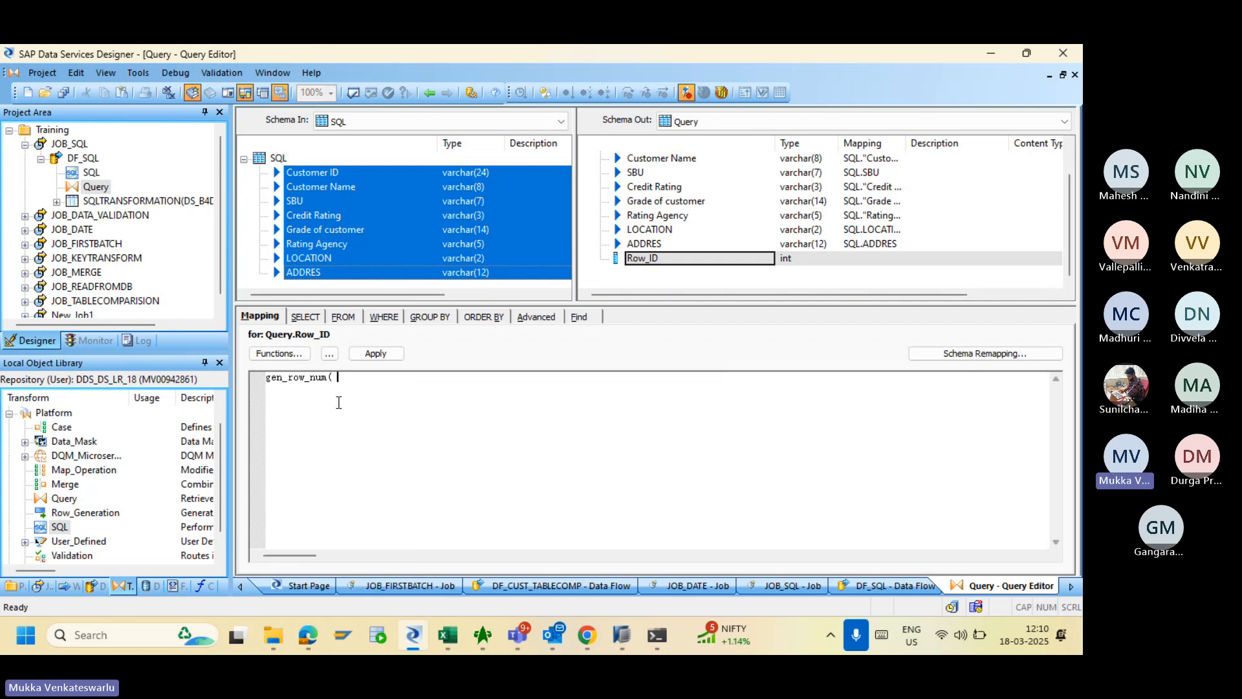
type(")")
left_click(375, 353)
left_click(429, 92)
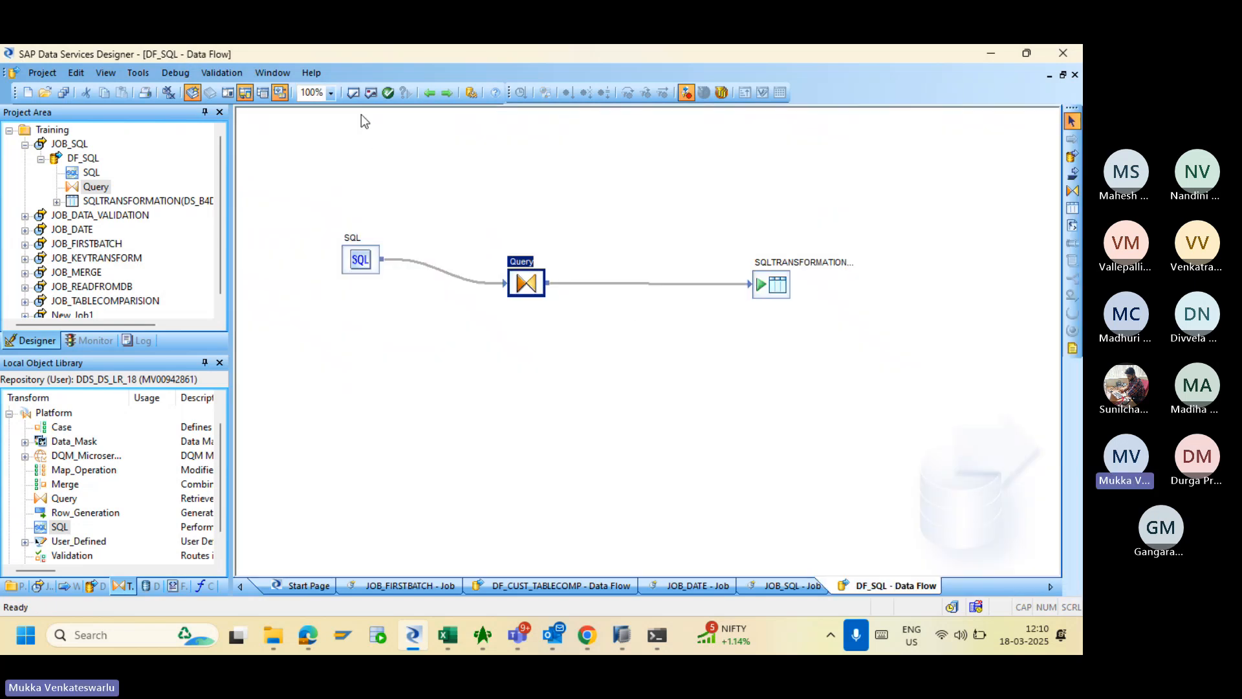
- Validate DF_SQL with no errors, then save the changed JOB_SQL job and DF_SQL data flow
left_click(353, 92)
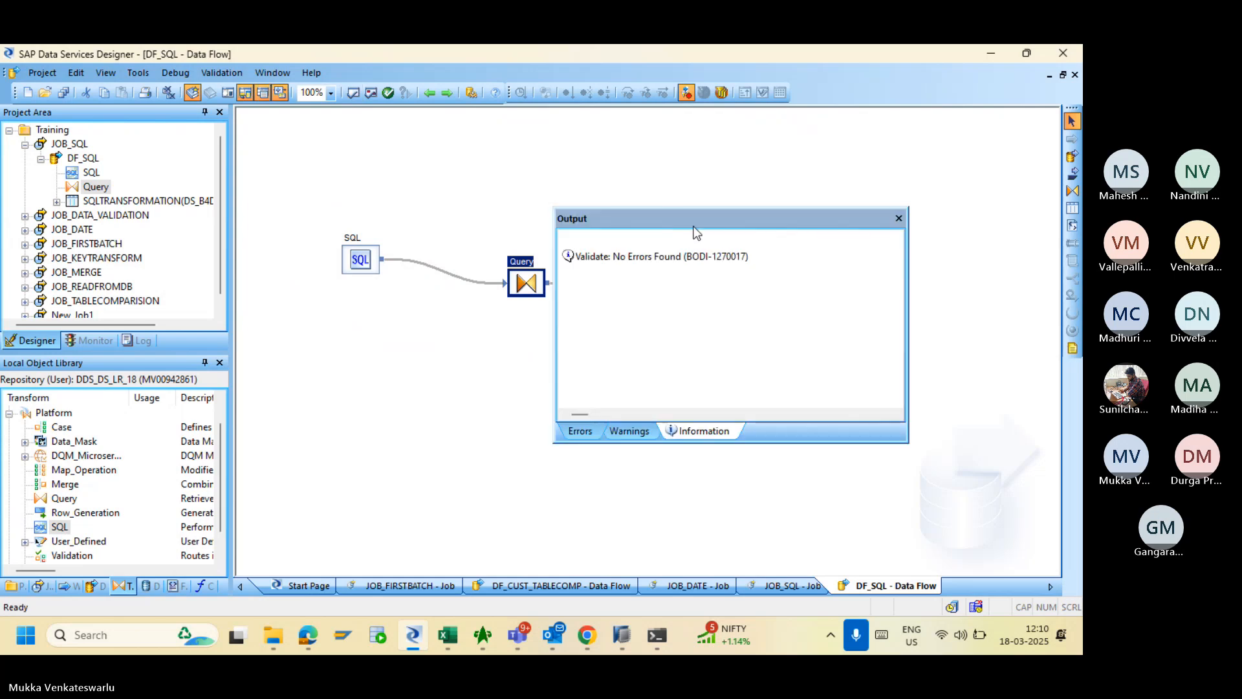
left_click(899, 218)
left_click(63, 92)
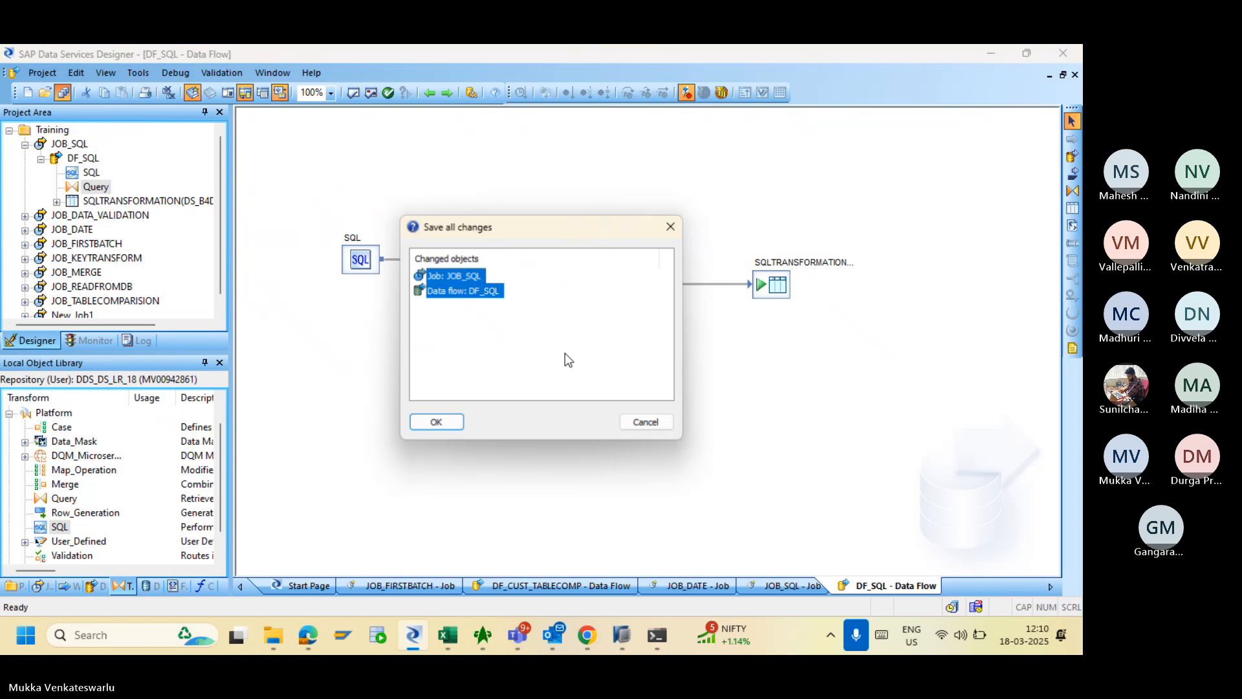
left_click(438, 424)
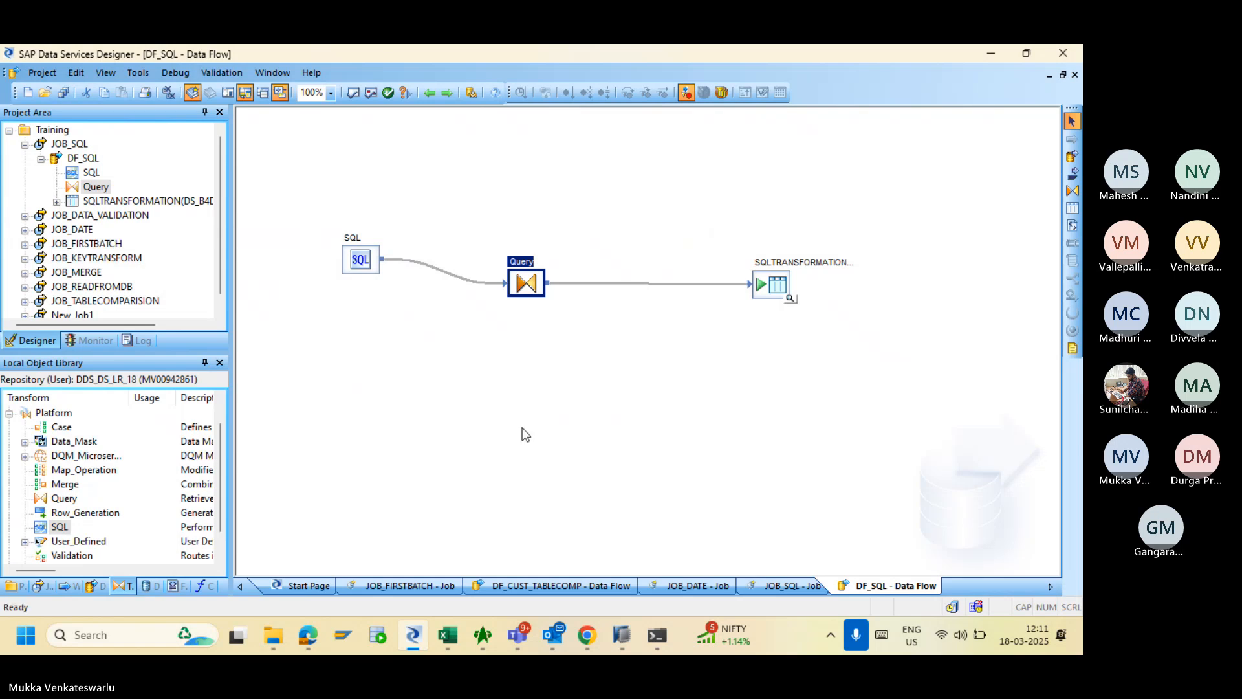
- Execute JOB_SQL from the Management Console's Batch Job Configuration
left_click(587, 636)
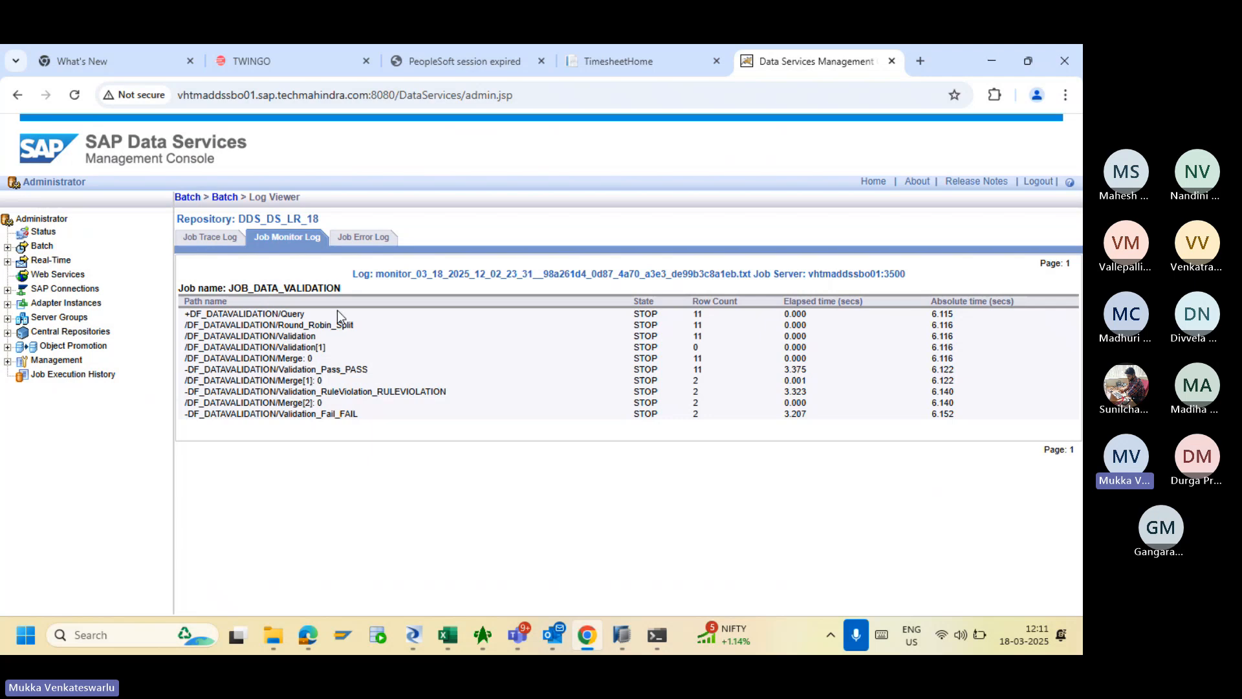
left_click(224, 198)
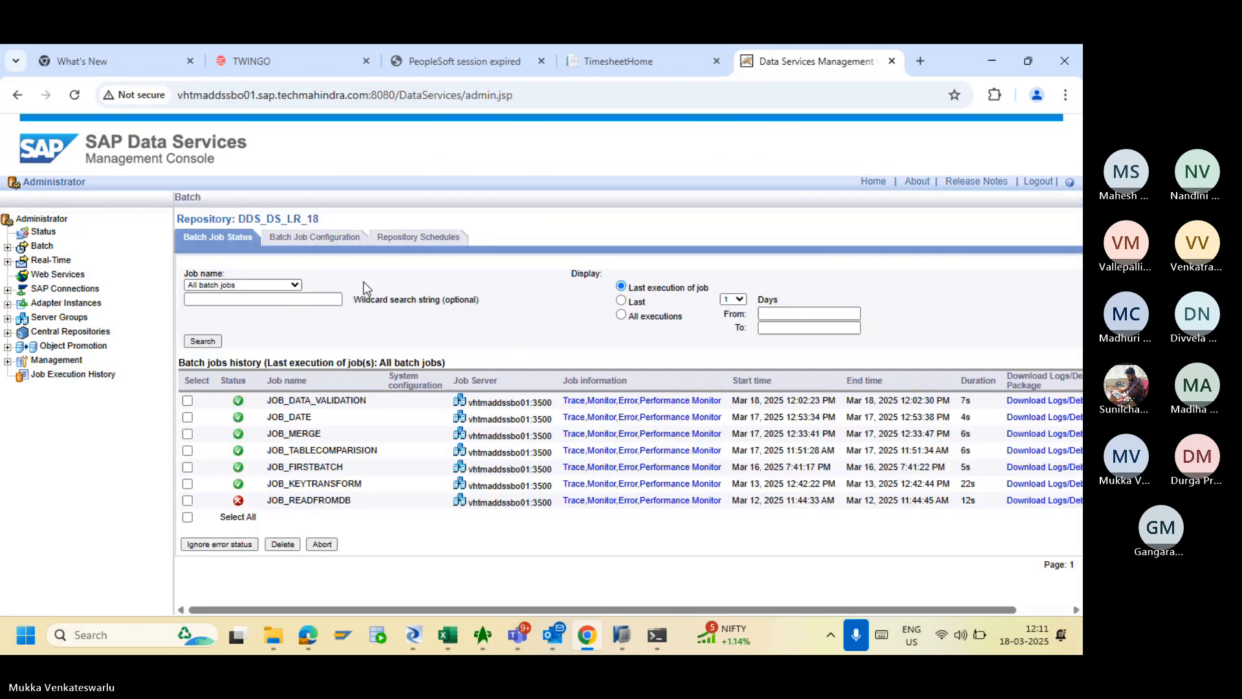
left_click(314, 237)
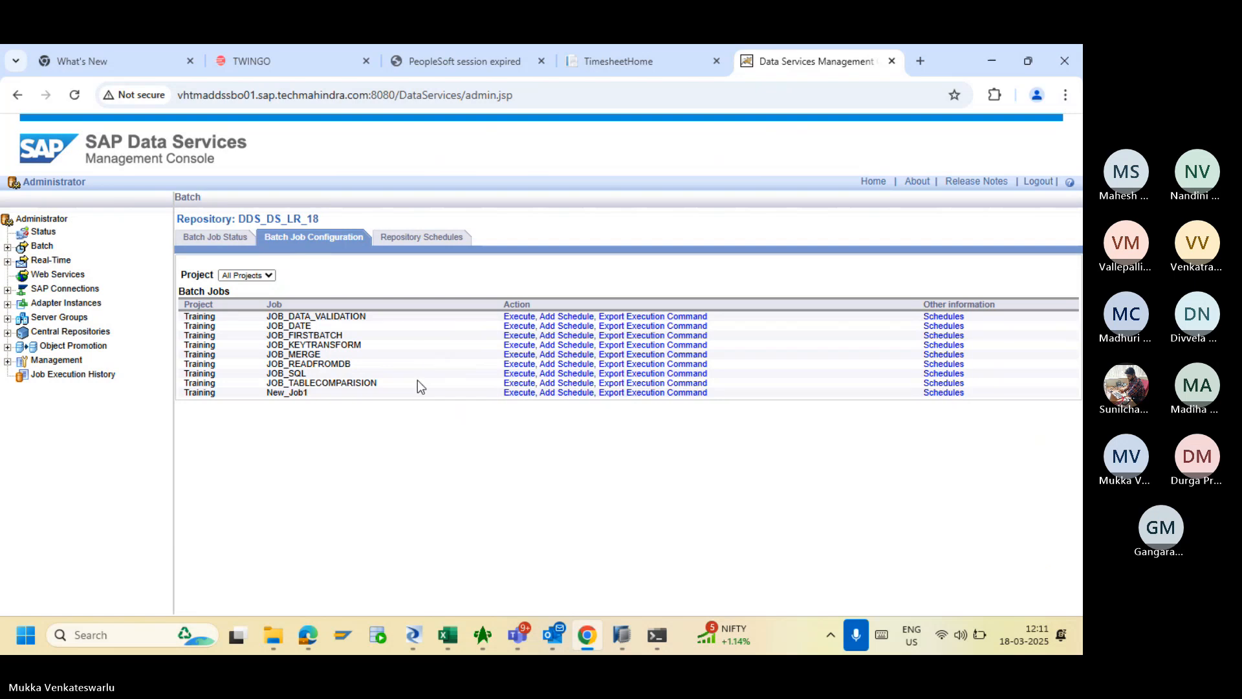
left_click(525, 373)
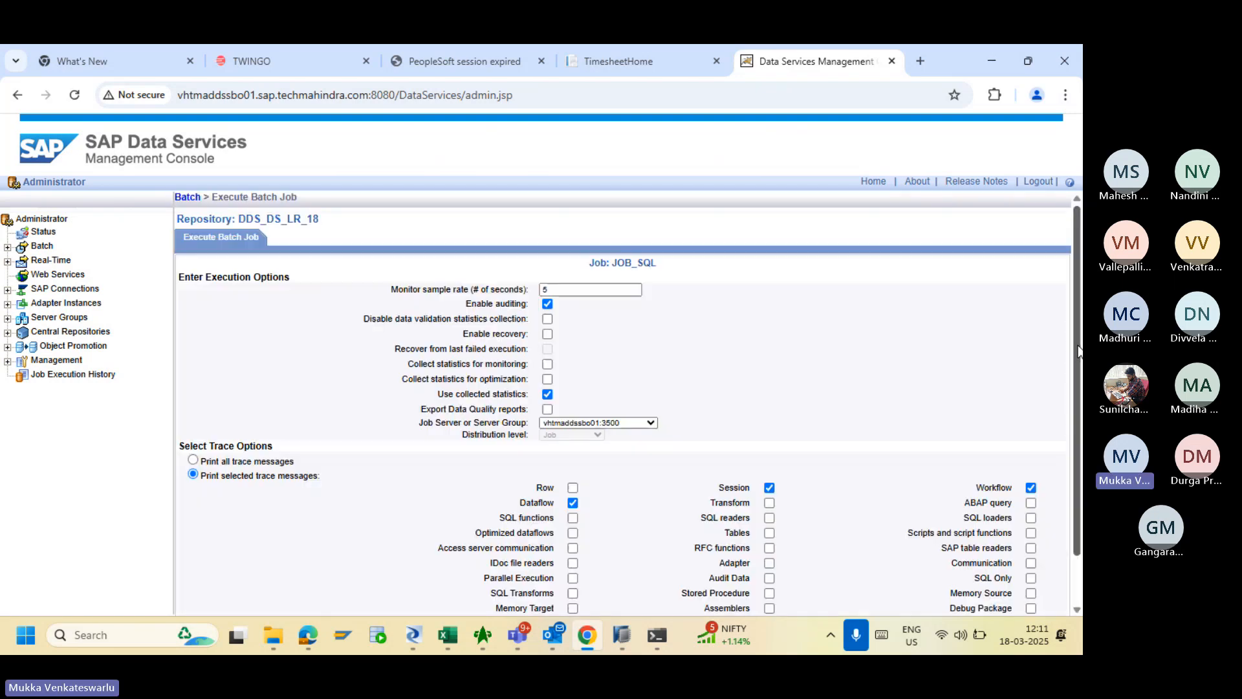
scroll(1078, 350, "down", 2)
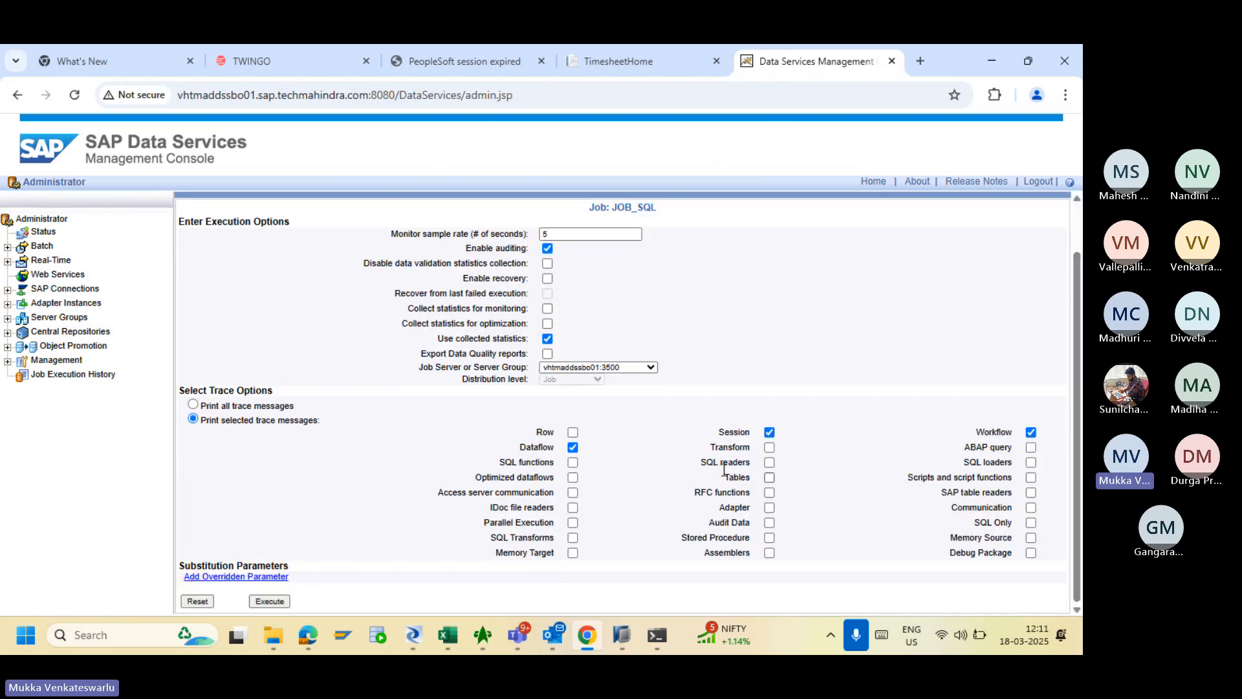
left_click(269, 601)
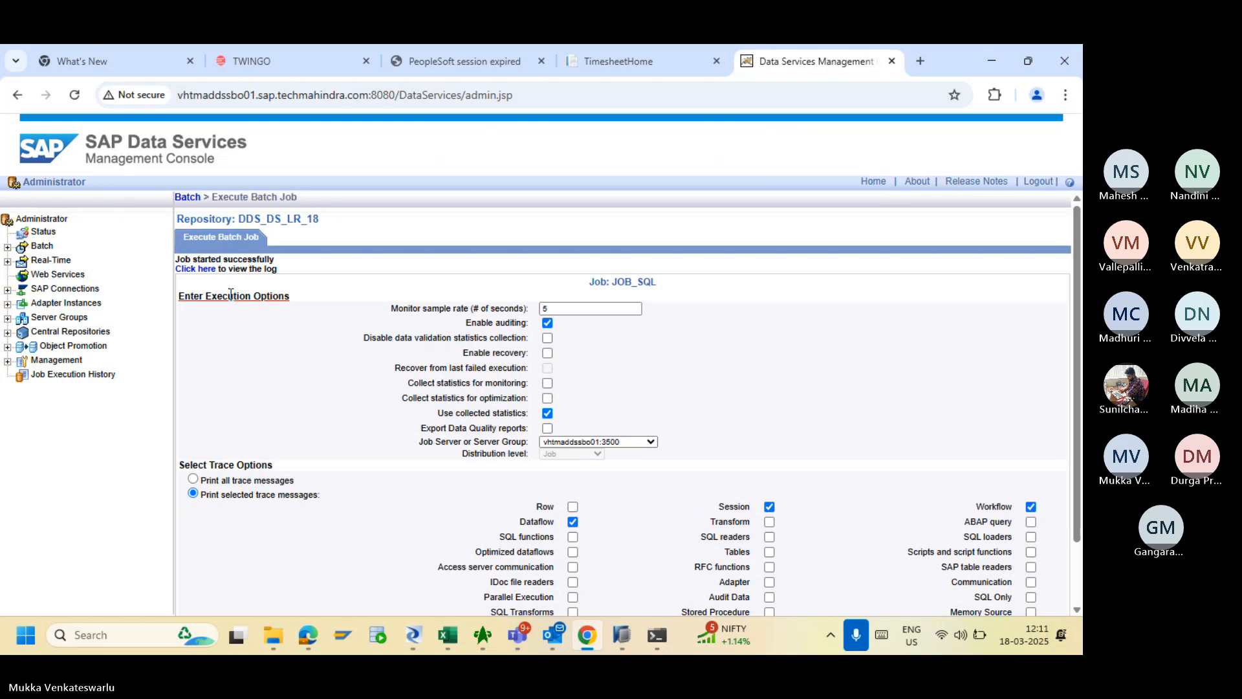
- Check JOB_SQL's trace, error and monitor logs, then view the 8 rows in SQLTRANSFORMATION
left_click(195, 269)
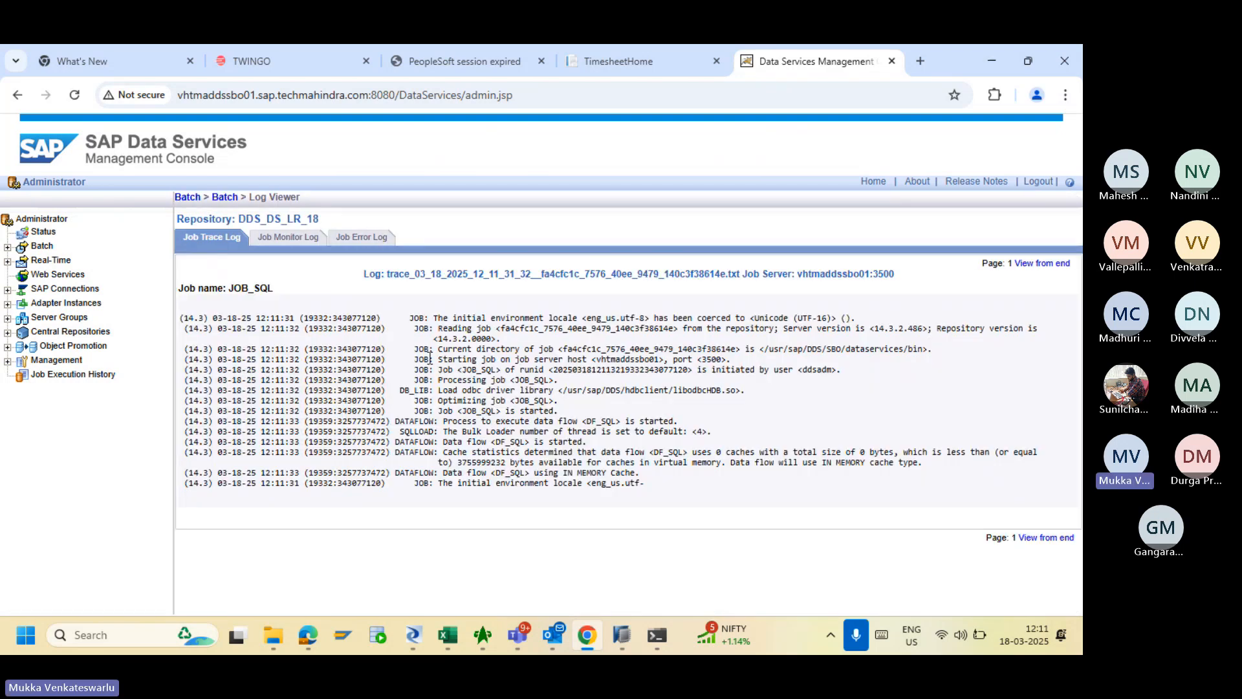
left_click(372, 247)
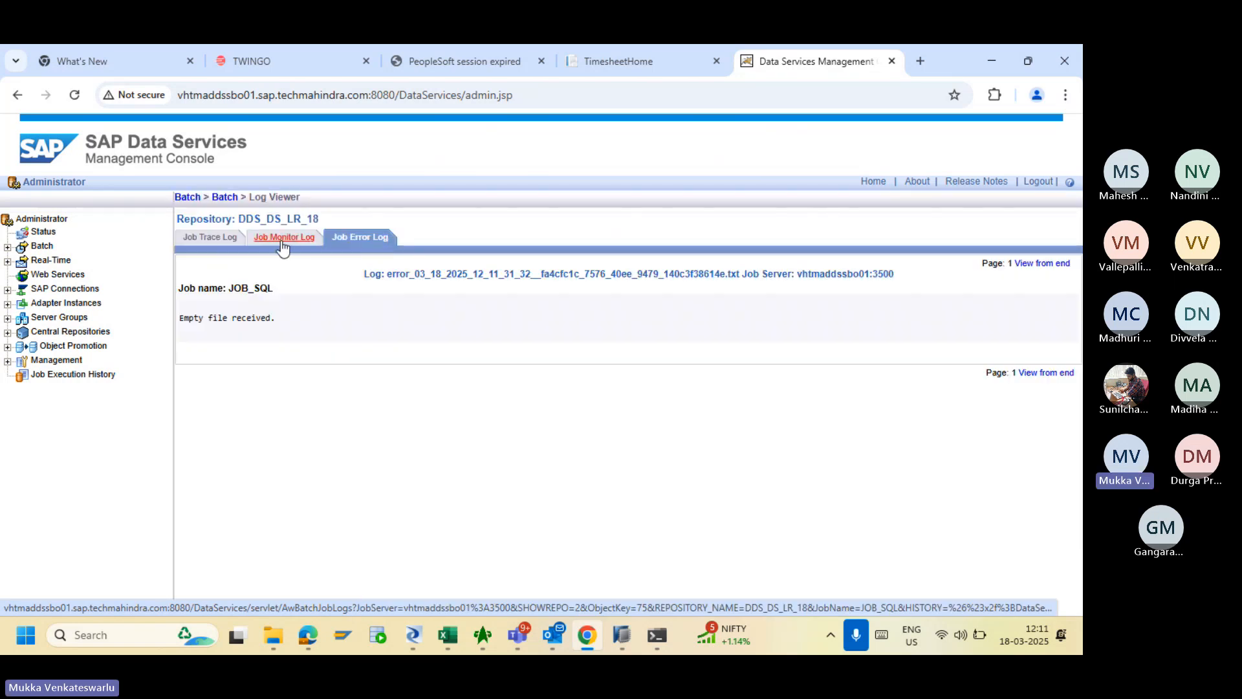
left_click(282, 244)
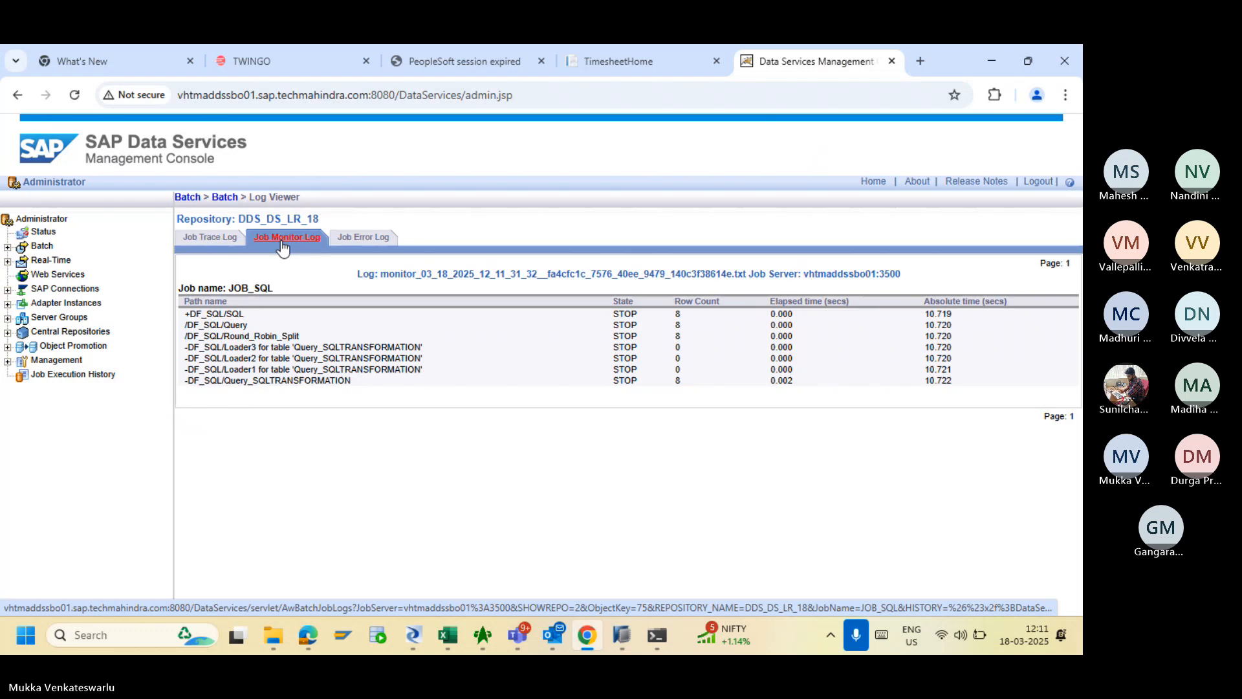
left_click(214, 240)
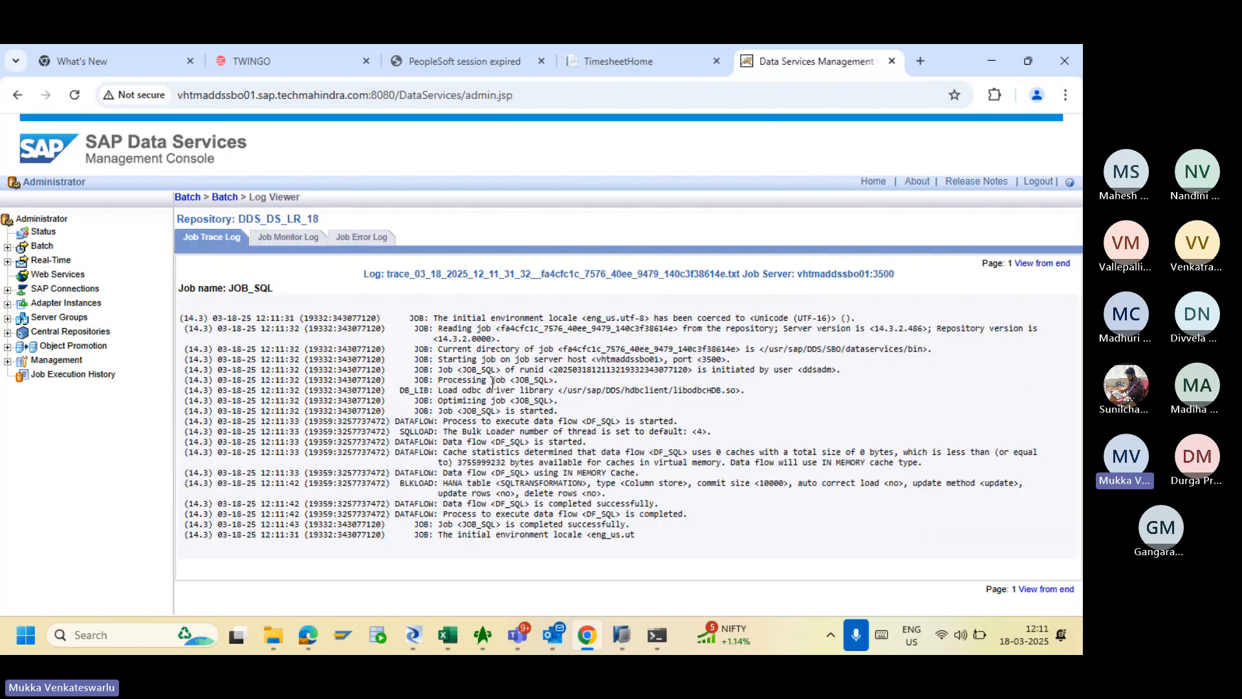
left_click(412, 637)
left_click(792, 302)
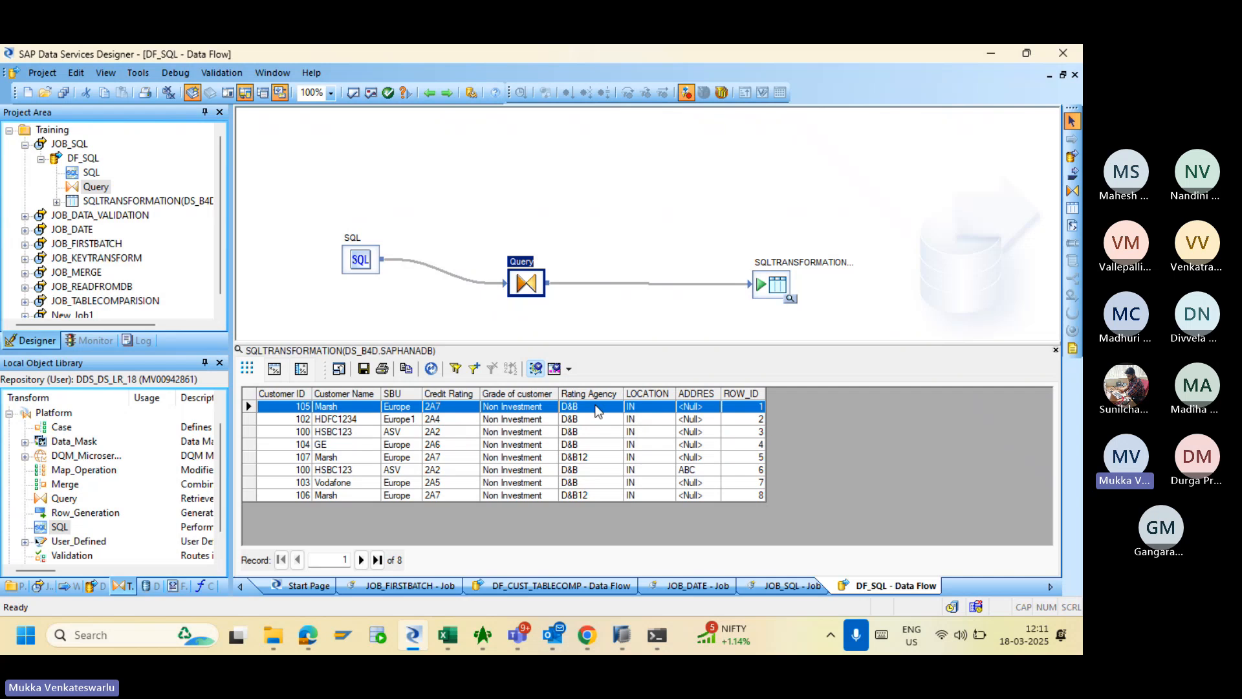
- Tick the Cache option on DF_SQL's SQL transform, then open the JOB_DATA_VALIDATION job
double_click(355, 262)
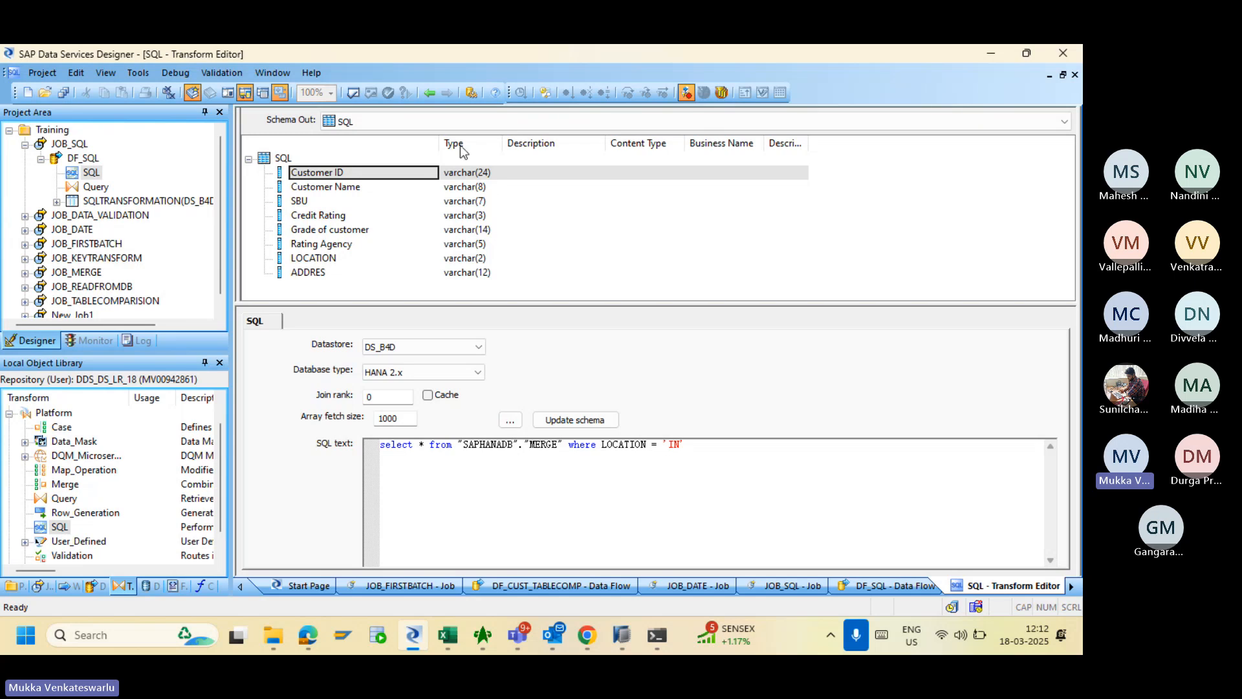
left_click(428, 98)
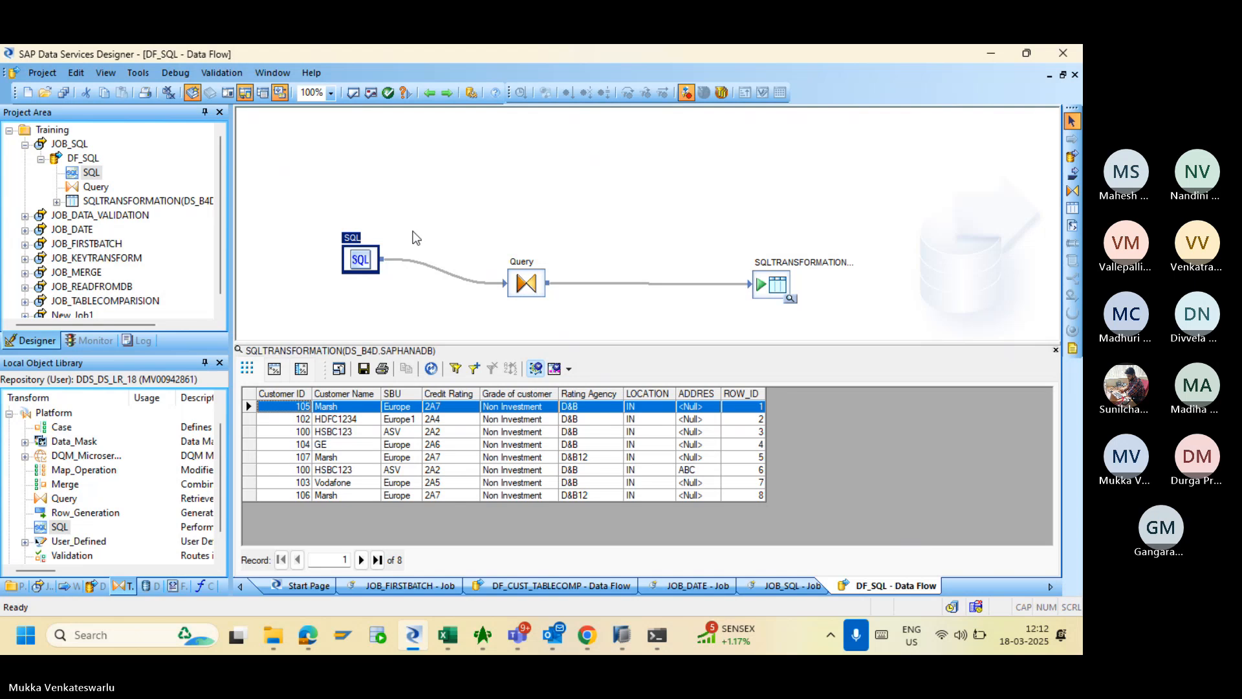
double_click(360, 261)
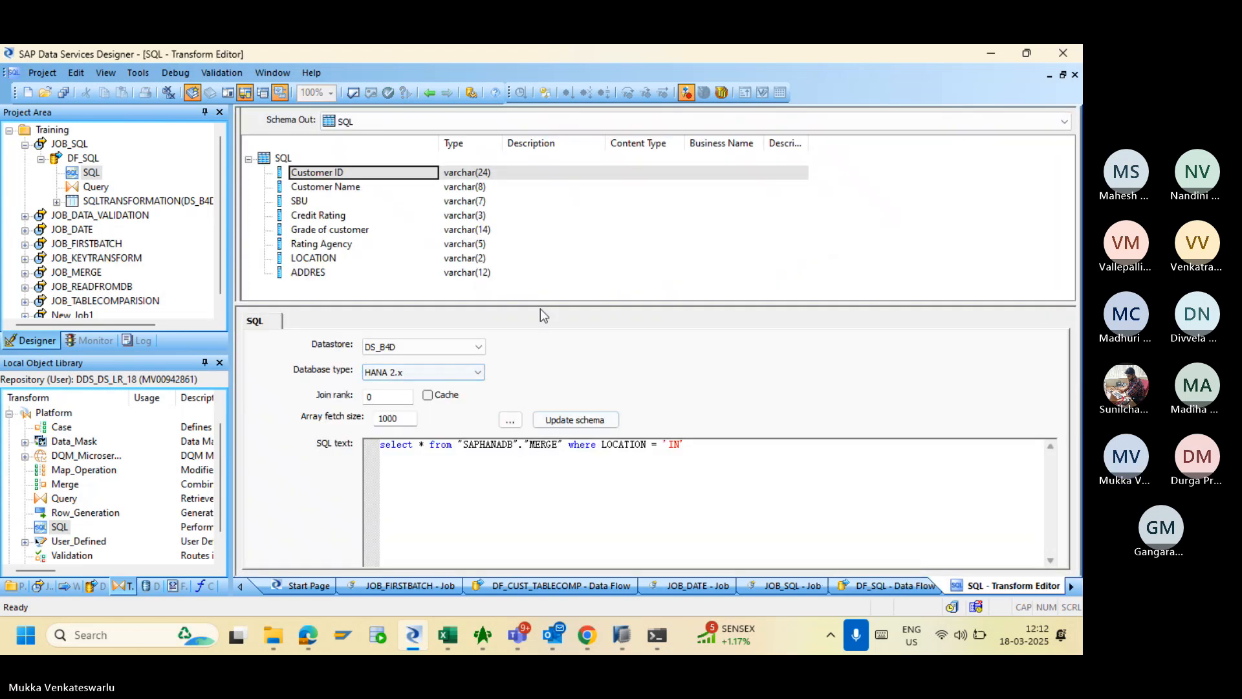
left_click(427, 396)
left_click(428, 92)
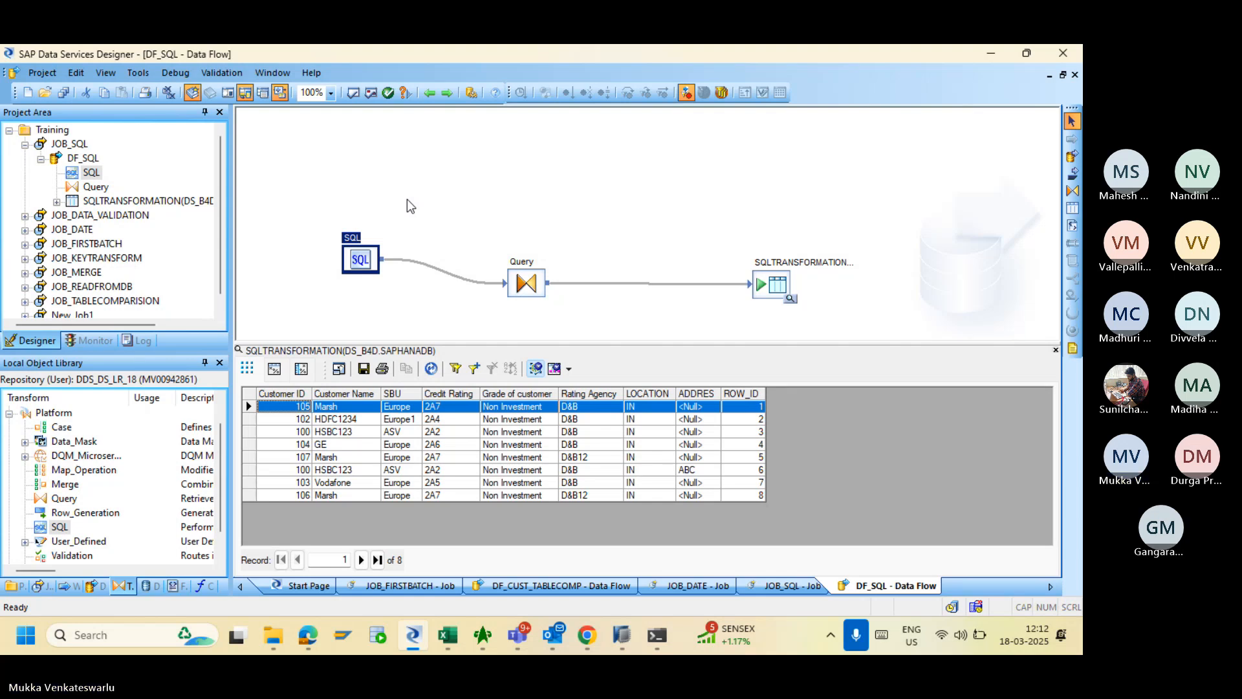
left_click(108, 215)
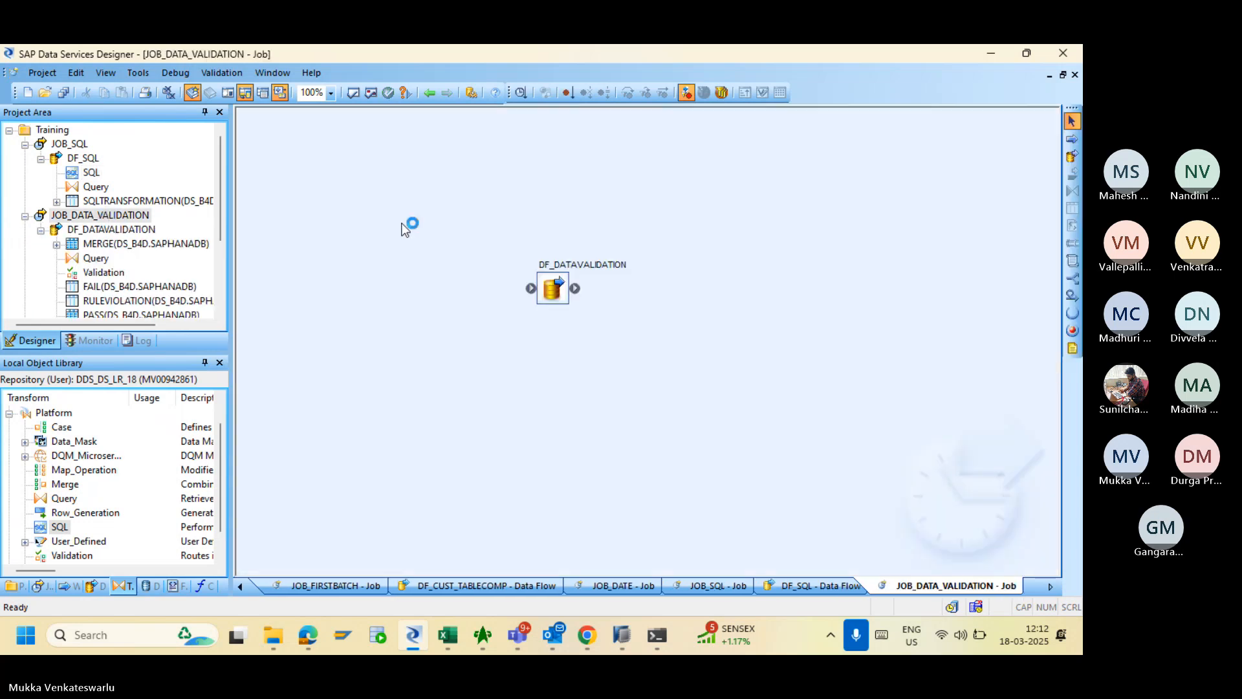
- Review the Validation transform's rules and failure options in DF_DATAVALIDATION
double_click(551, 289)
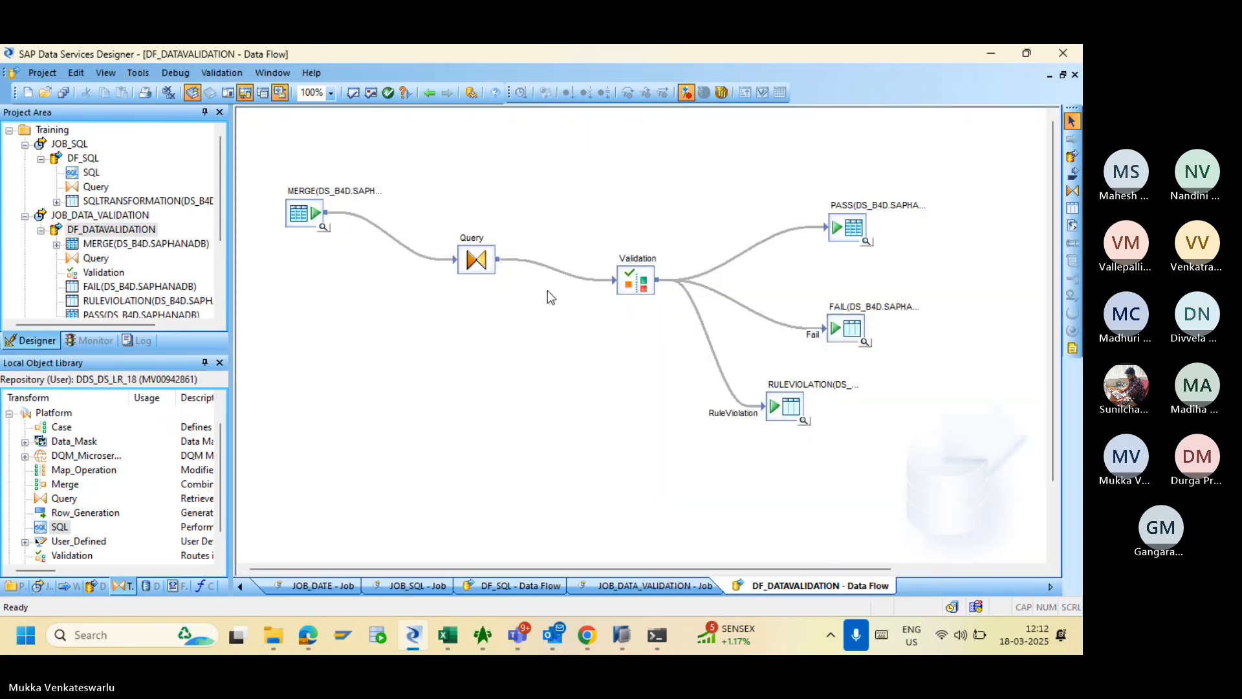
double_click(652, 274)
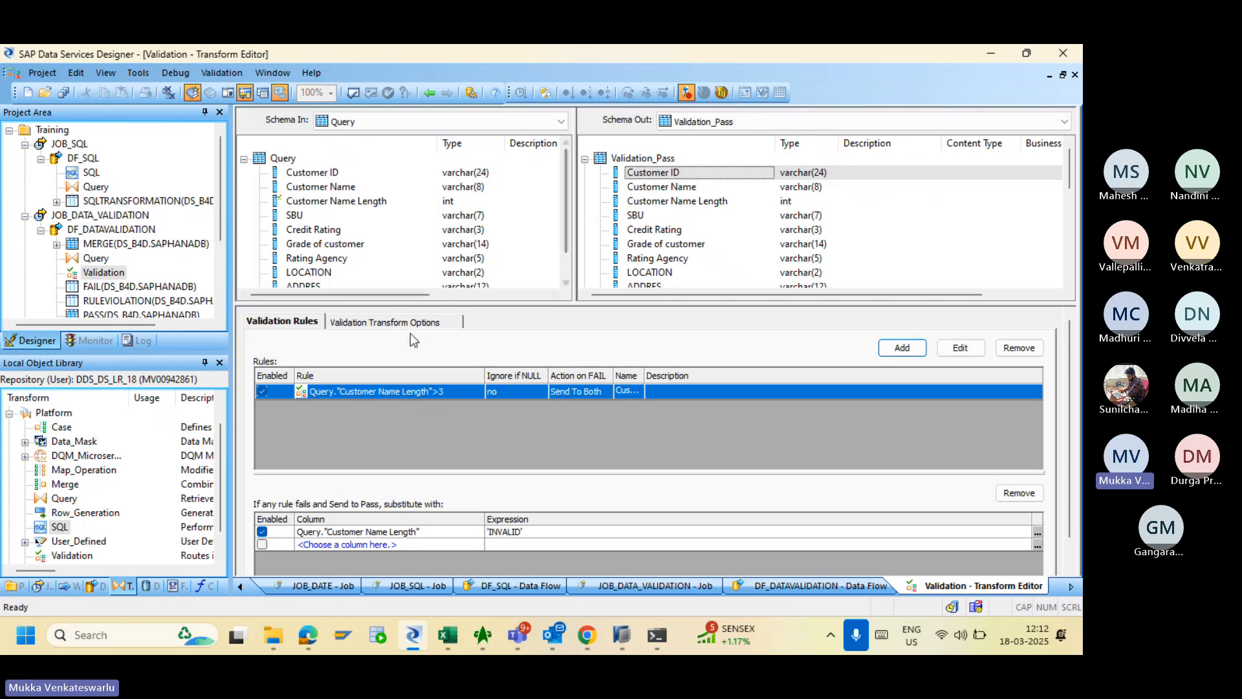
left_click(403, 323)
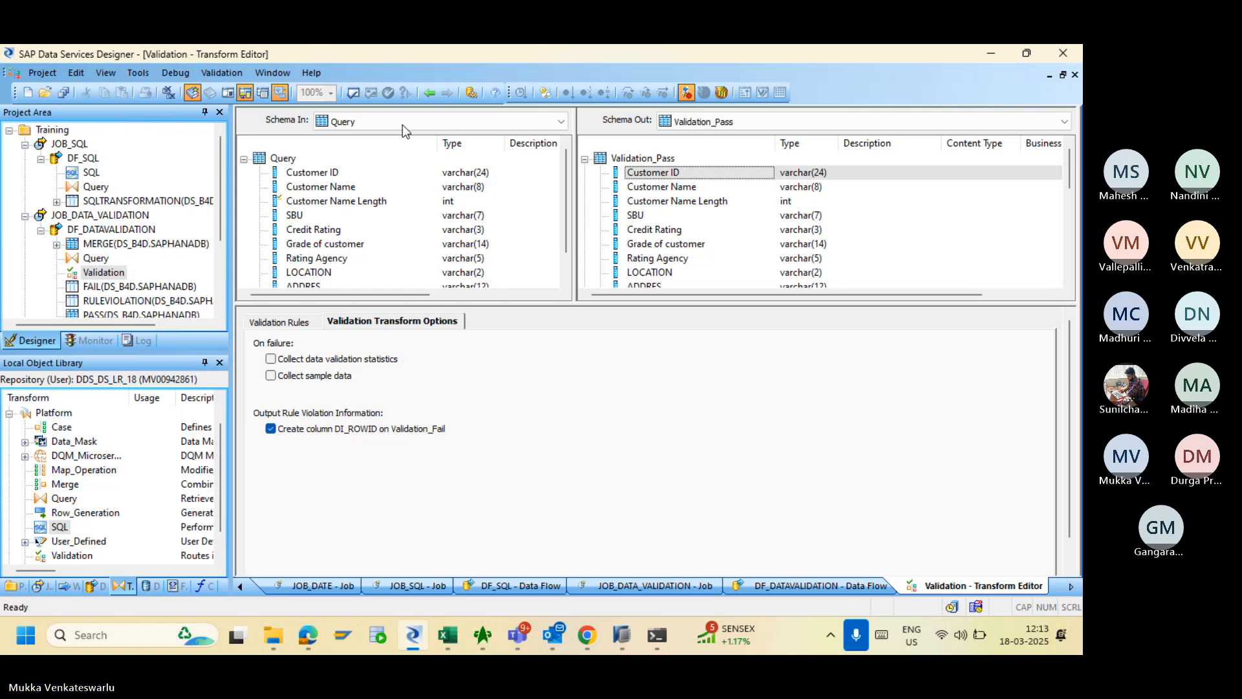
left_click(431, 94)
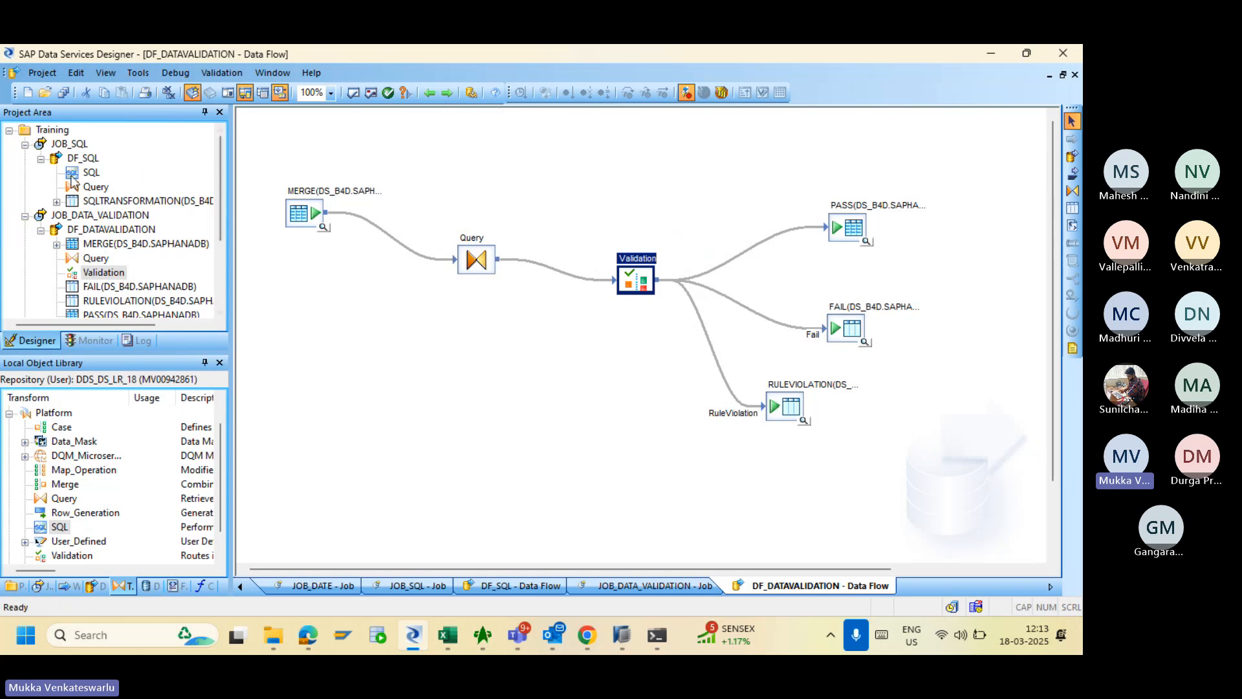
- Collapse JOB_SQL and JOB_DATA_VALIDATION in the Project Area, then glance at the Teams meeting
left_click(26, 144)
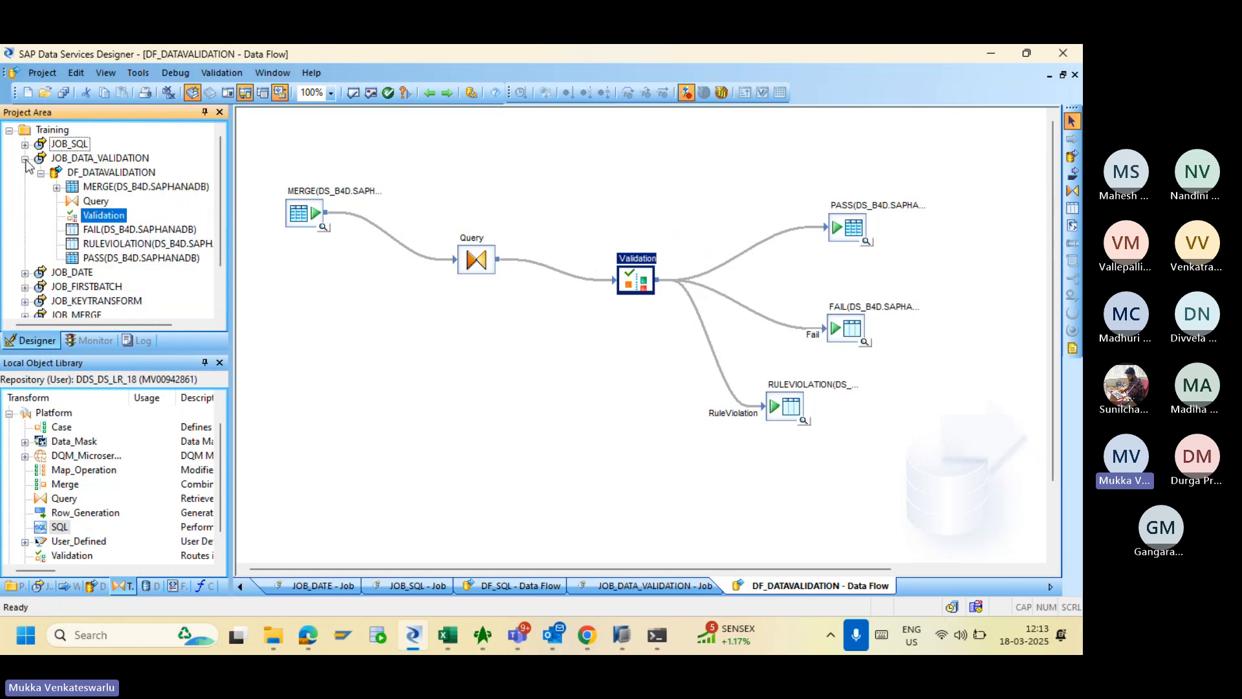
left_click(25, 158)
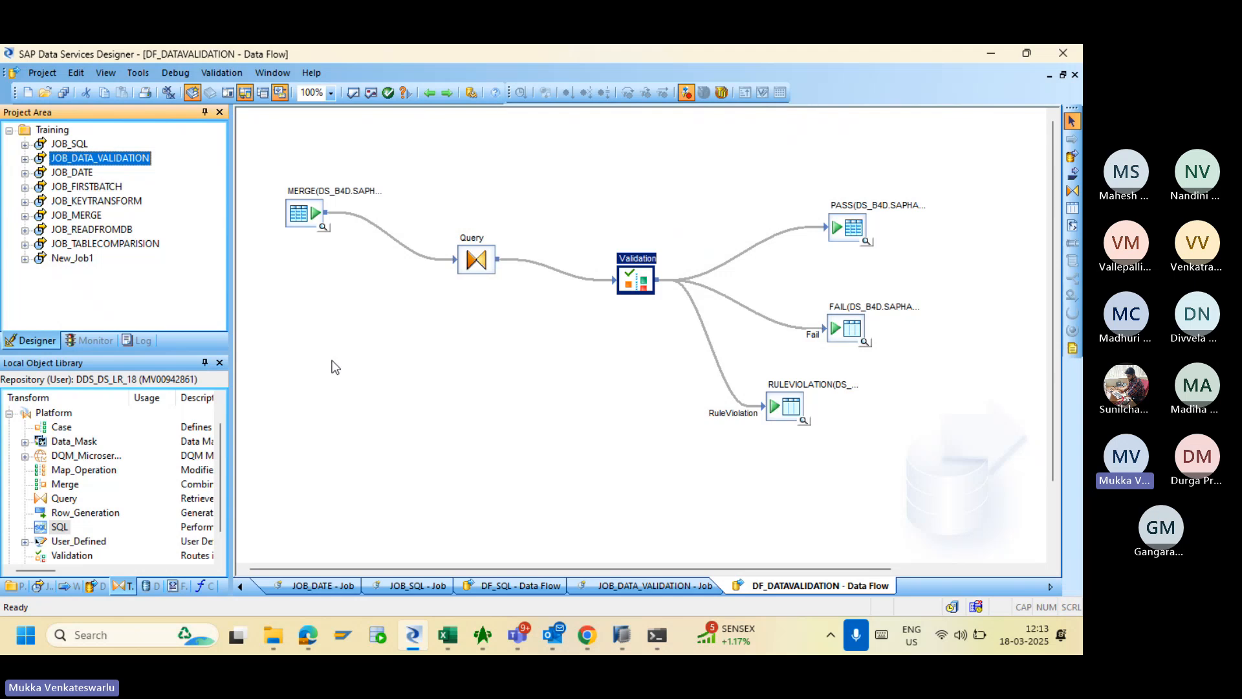
mouse_move(515, 637)
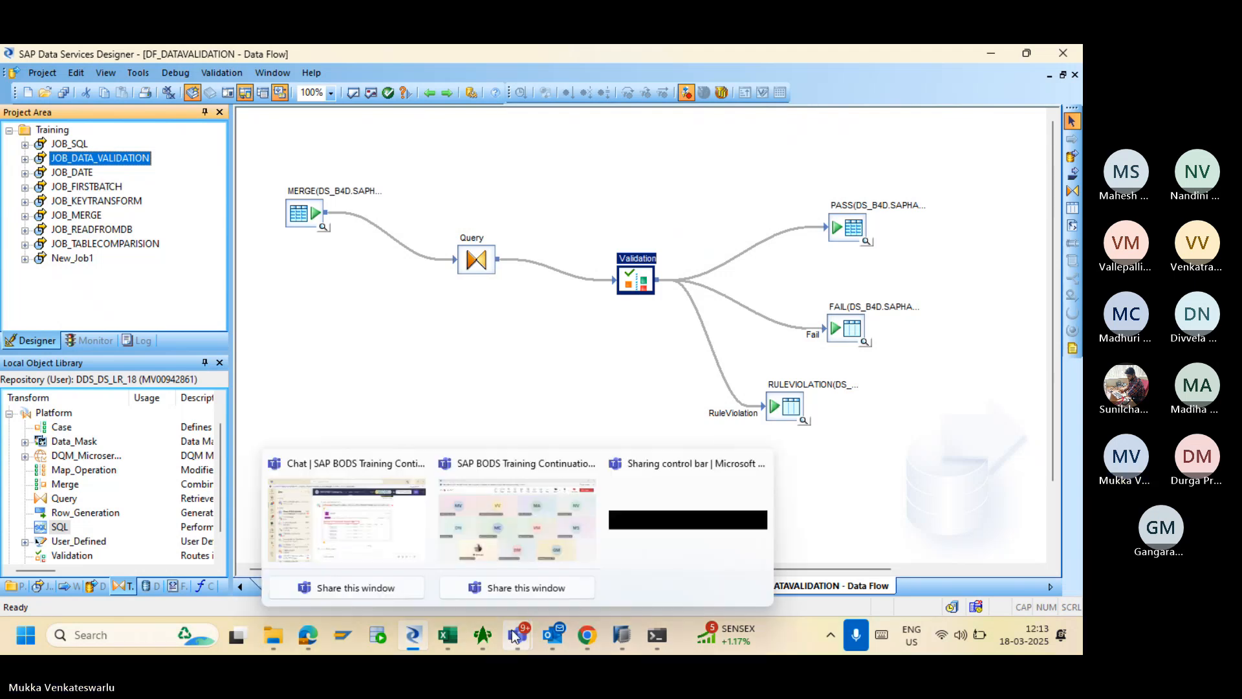
left_click(526, 555)
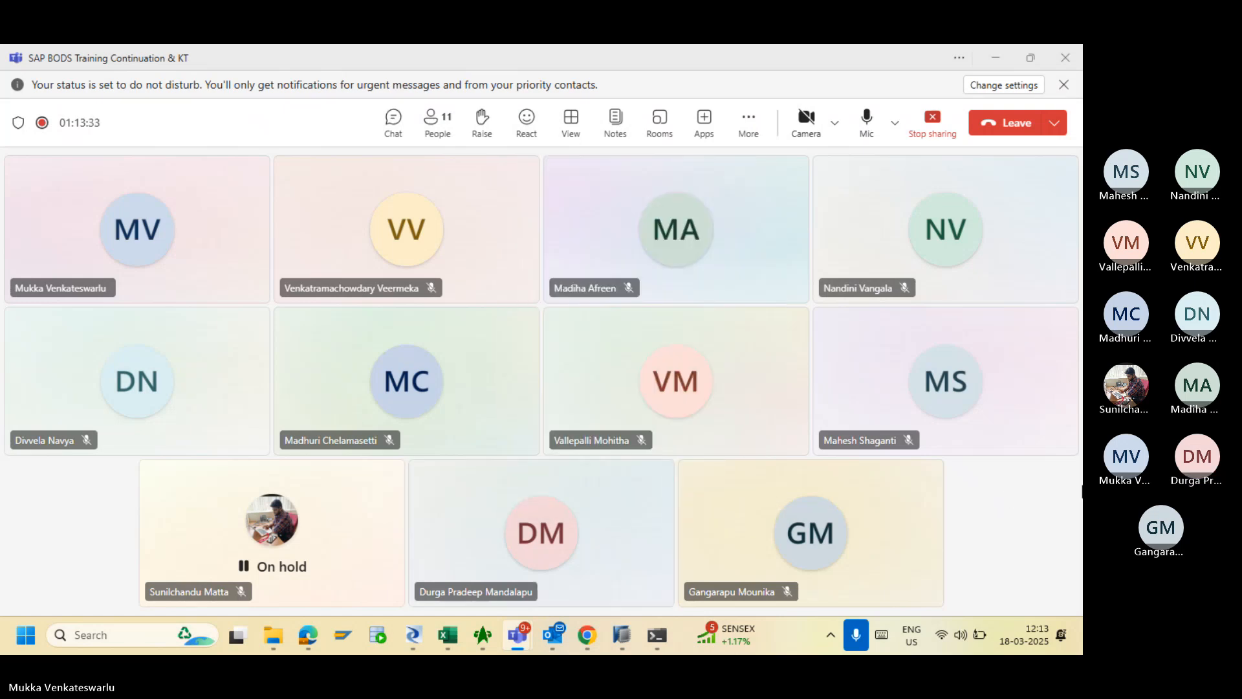
key("alt+Tab")
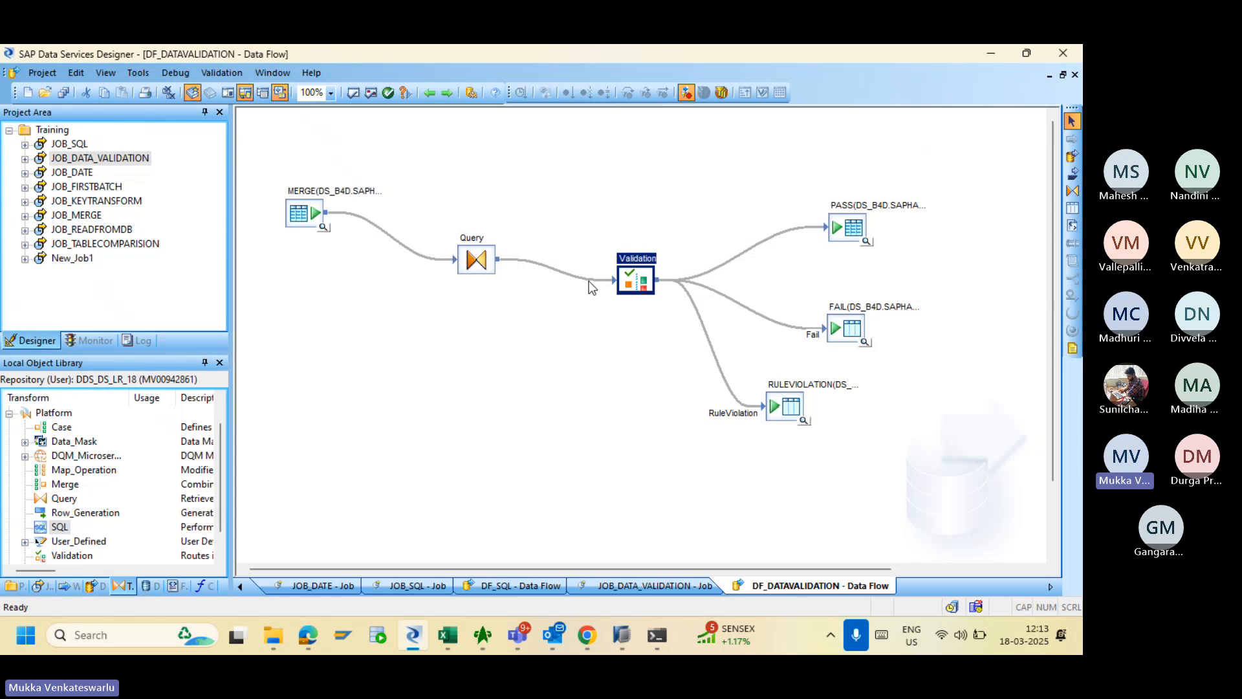
- Go back to JOB_DATA_VALIDATION, then open JOB_SQL to show its DF_SQL data flow
left_click(425, 100)
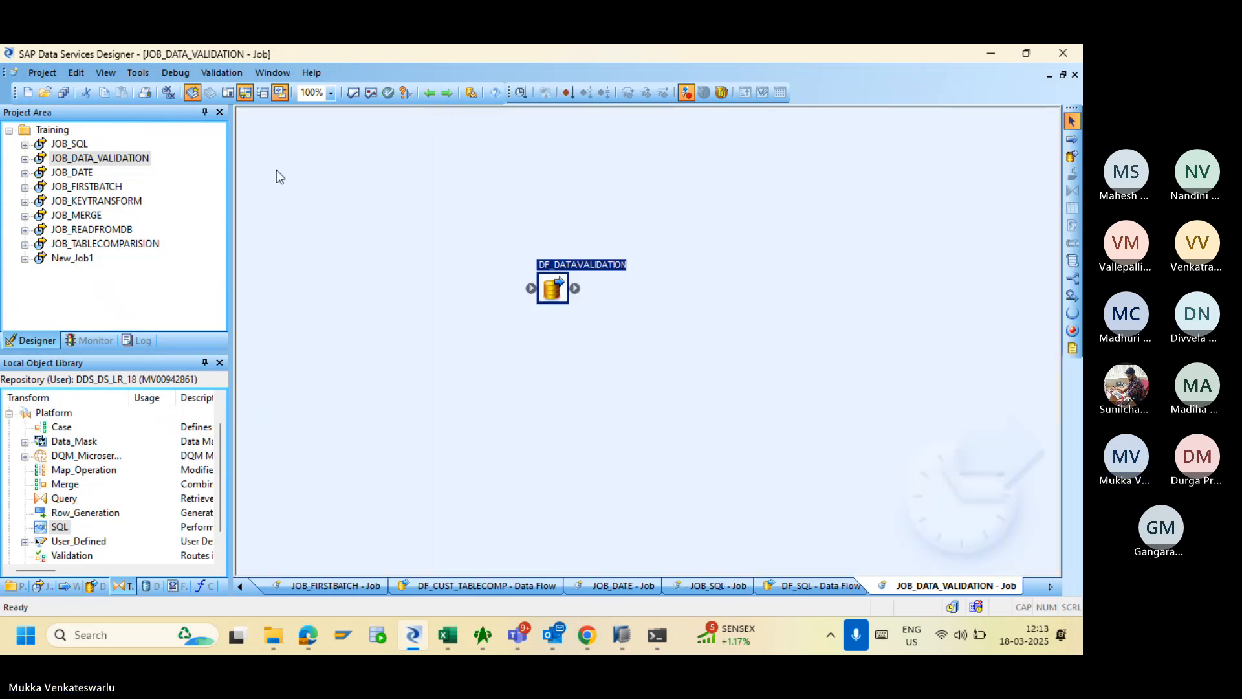
double_click(79, 145)
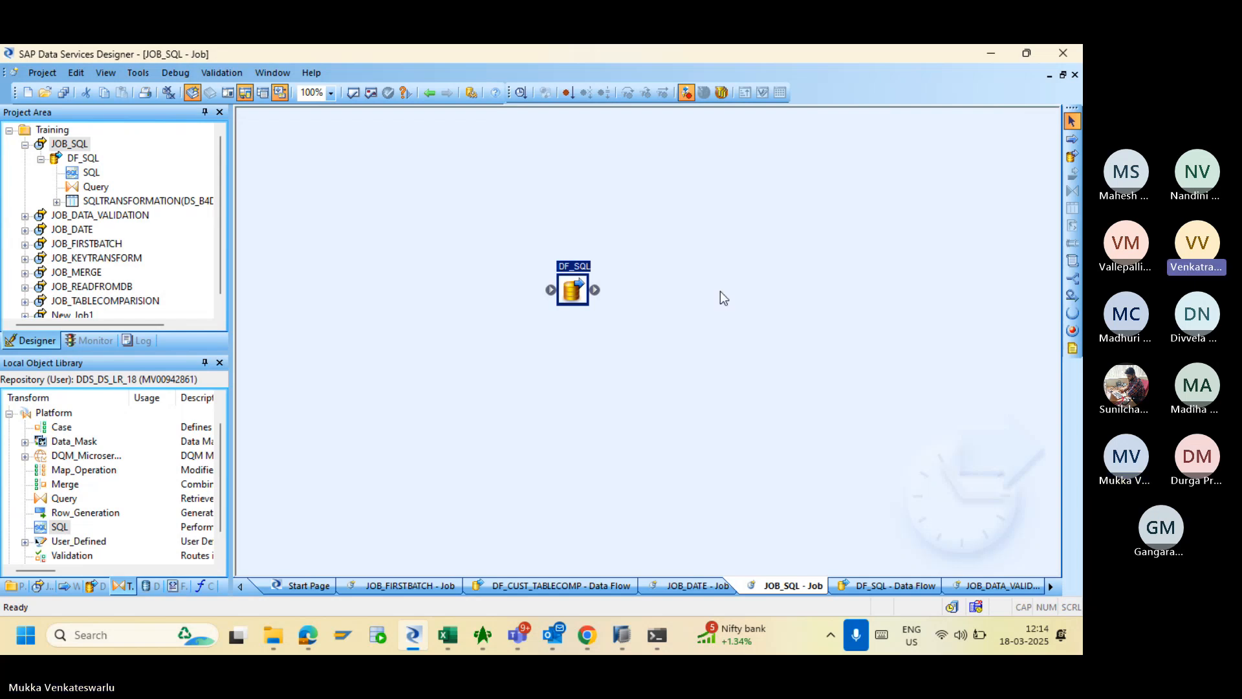
- Cycle through the meeting and Book1 windows, then bring the Designer window to the front
key("alt+Tab")
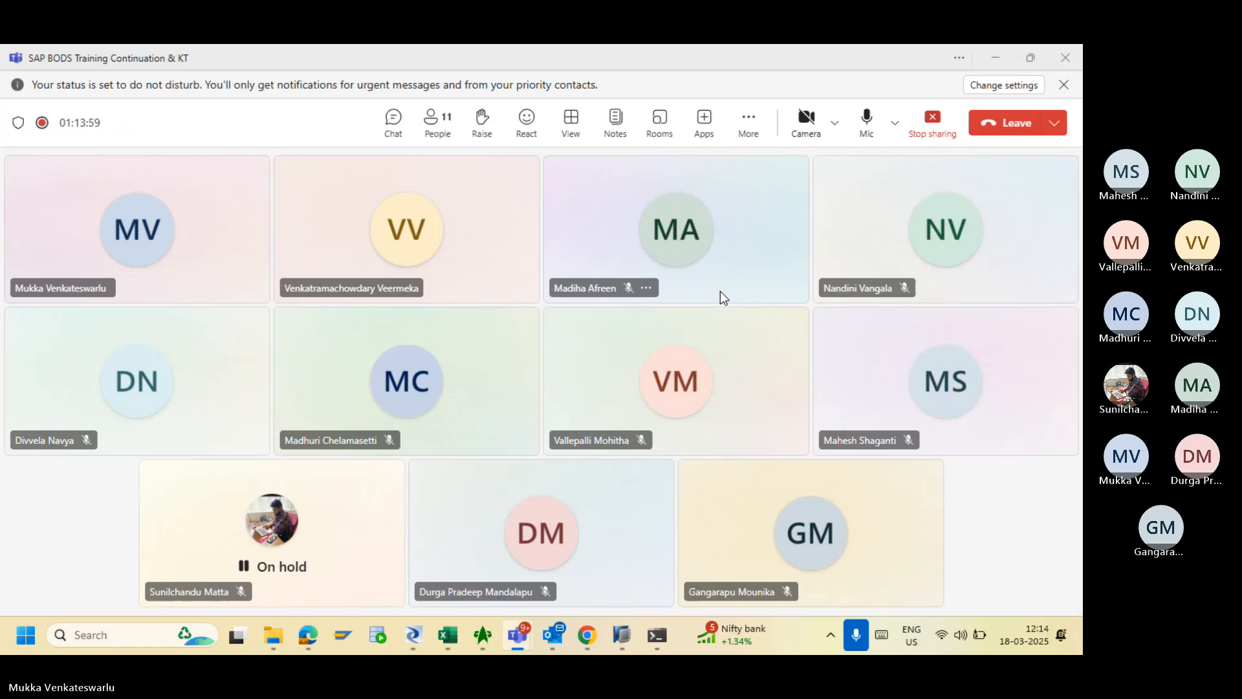
mouse_move(460, 631)
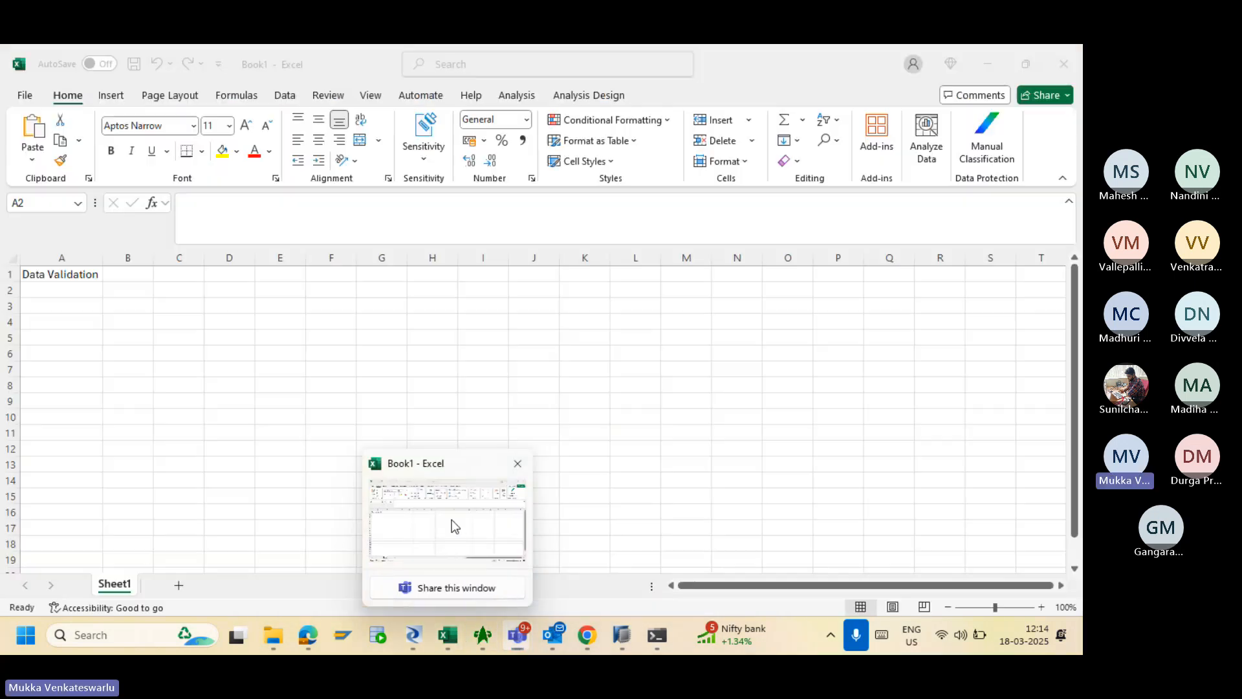
left_click(451, 520)
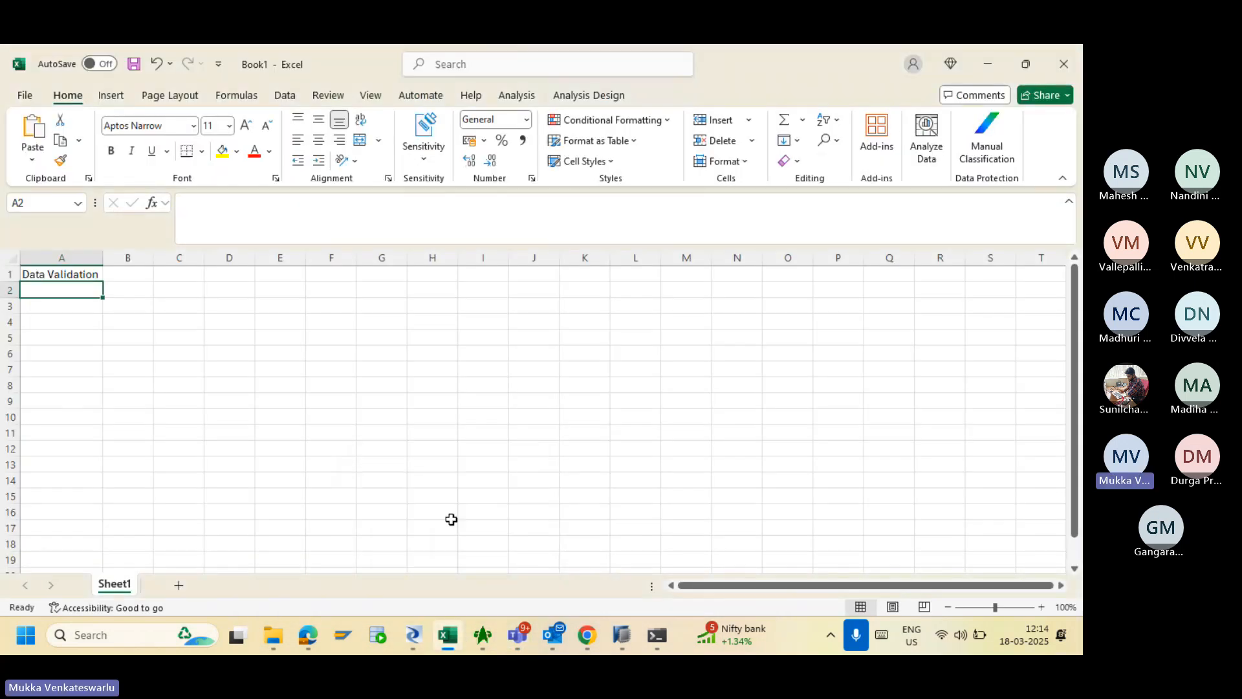
key("alt+Tab")
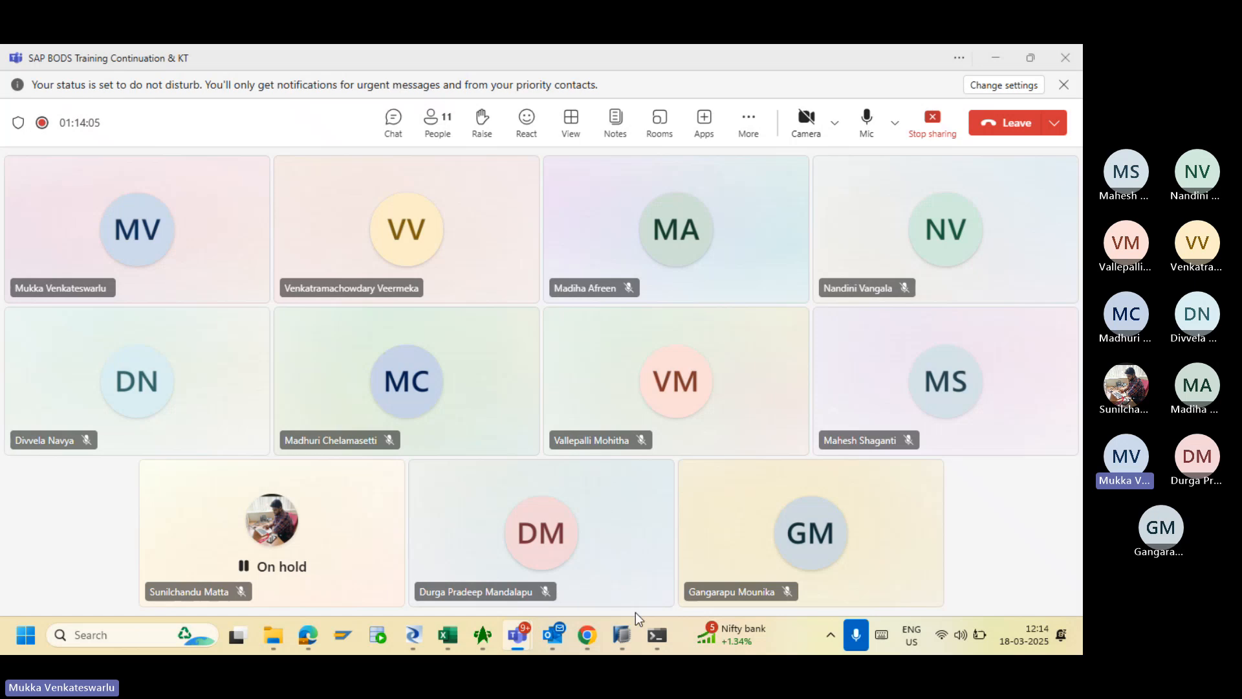
mouse_move(406, 642)
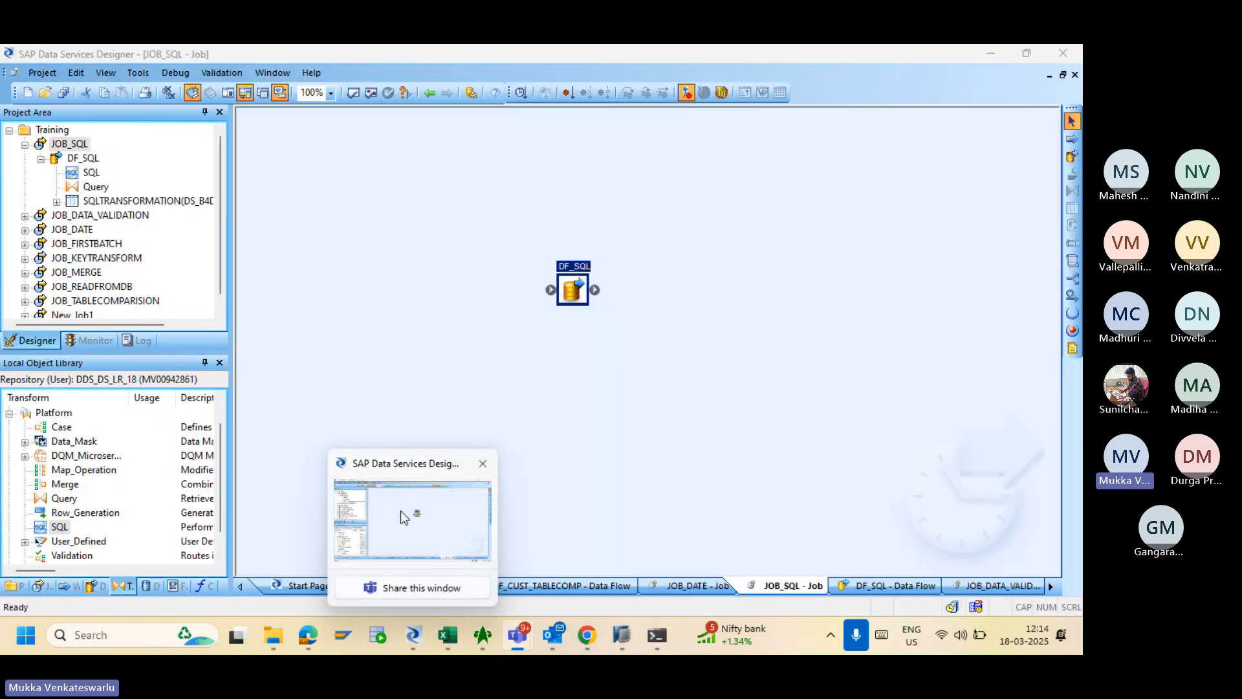
left_click(401, 511)
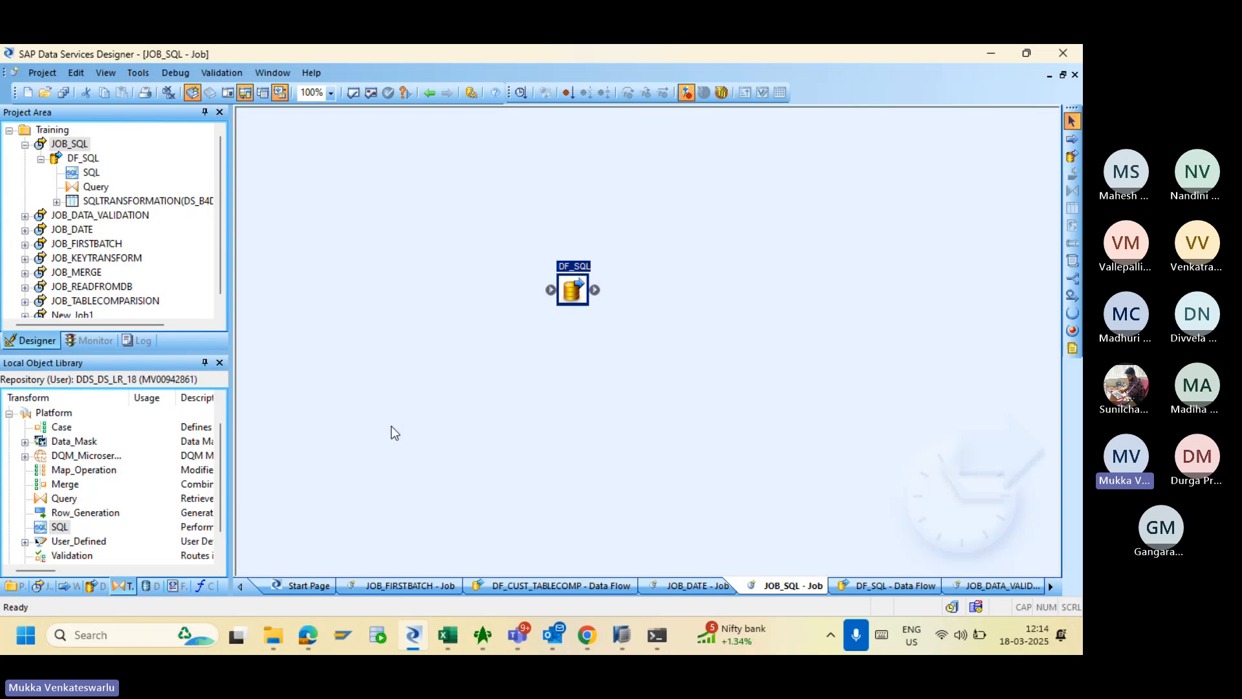
- Toggle the Platform and Data Quality transform groups, then expand Data Integrator and select Data_Transfer
left_click(10, 414)
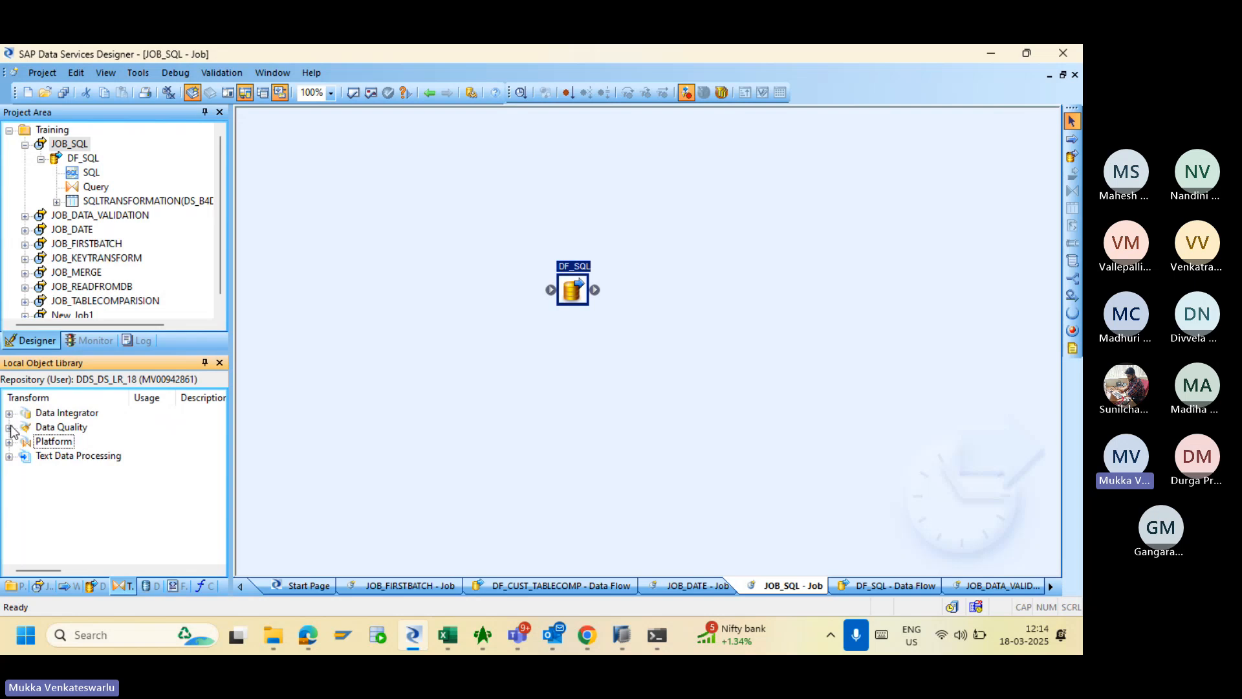
left_click(10, 428)
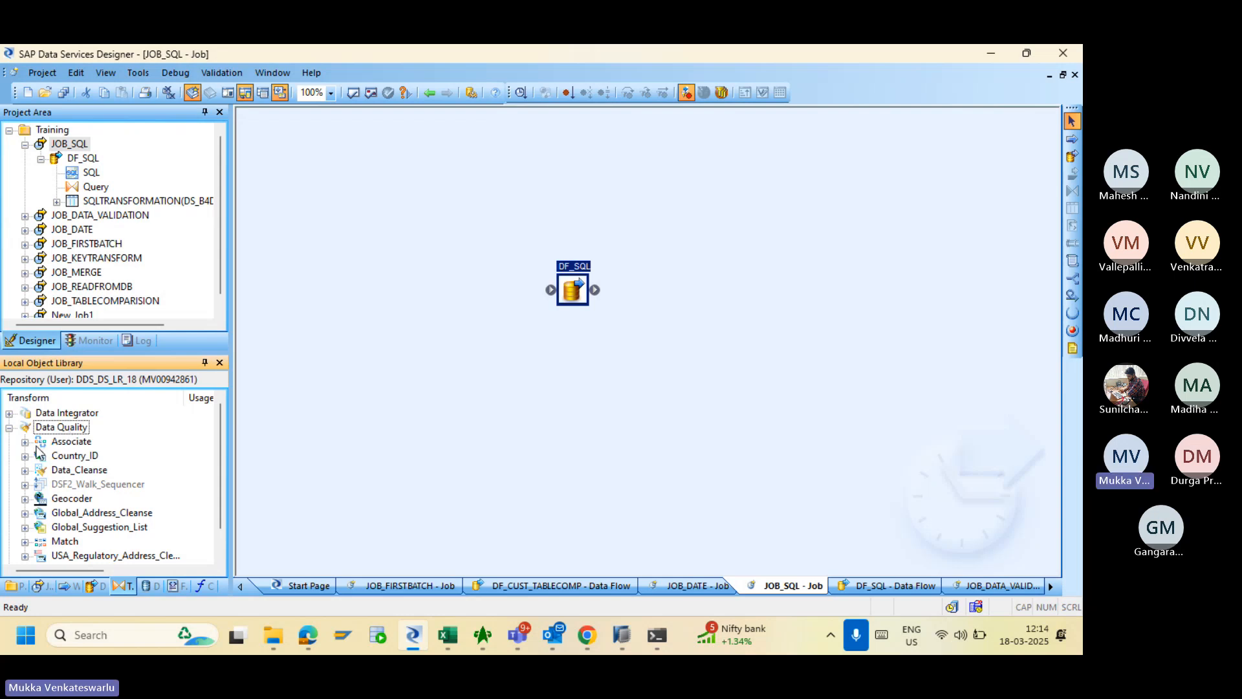
left_click(9, 428)
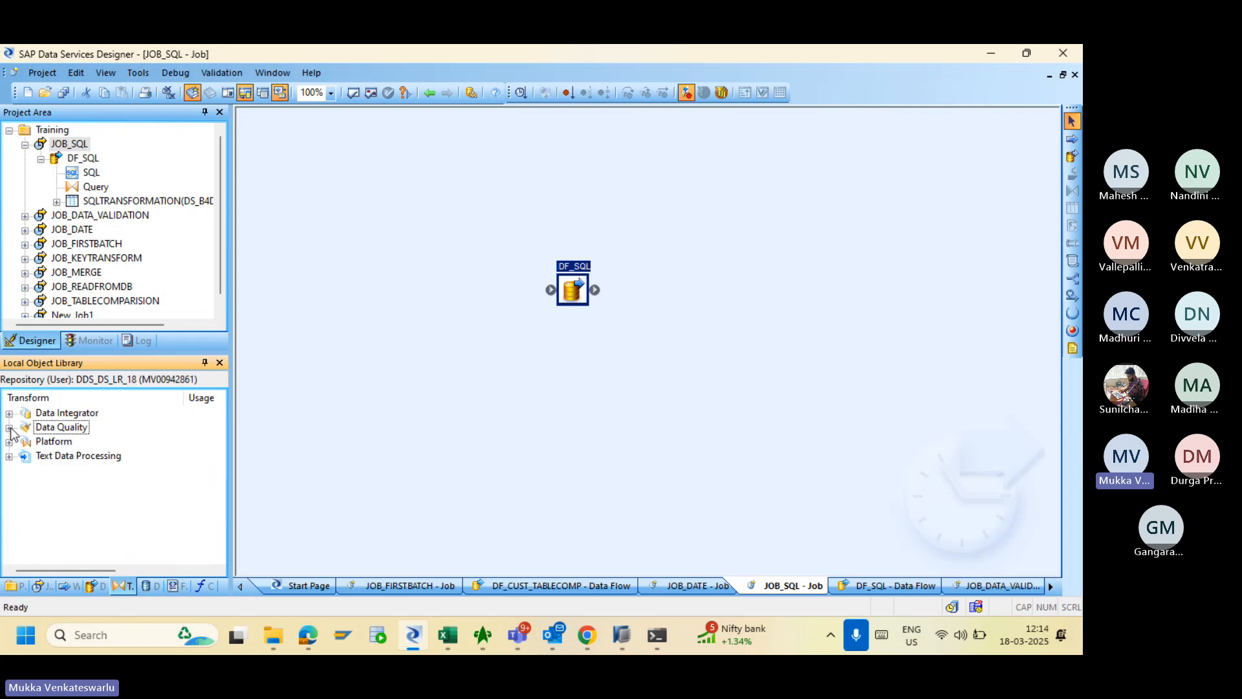
left_click(9, 428)
left_click(9, 428)
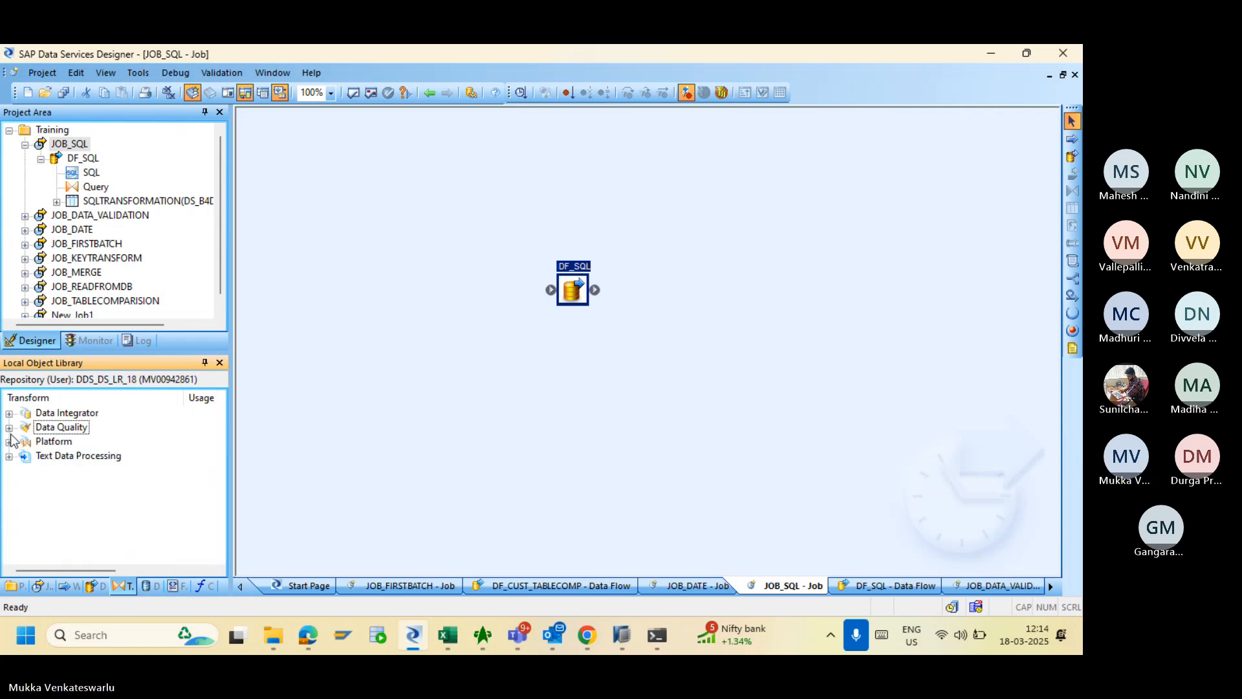
left_click(9, 442)
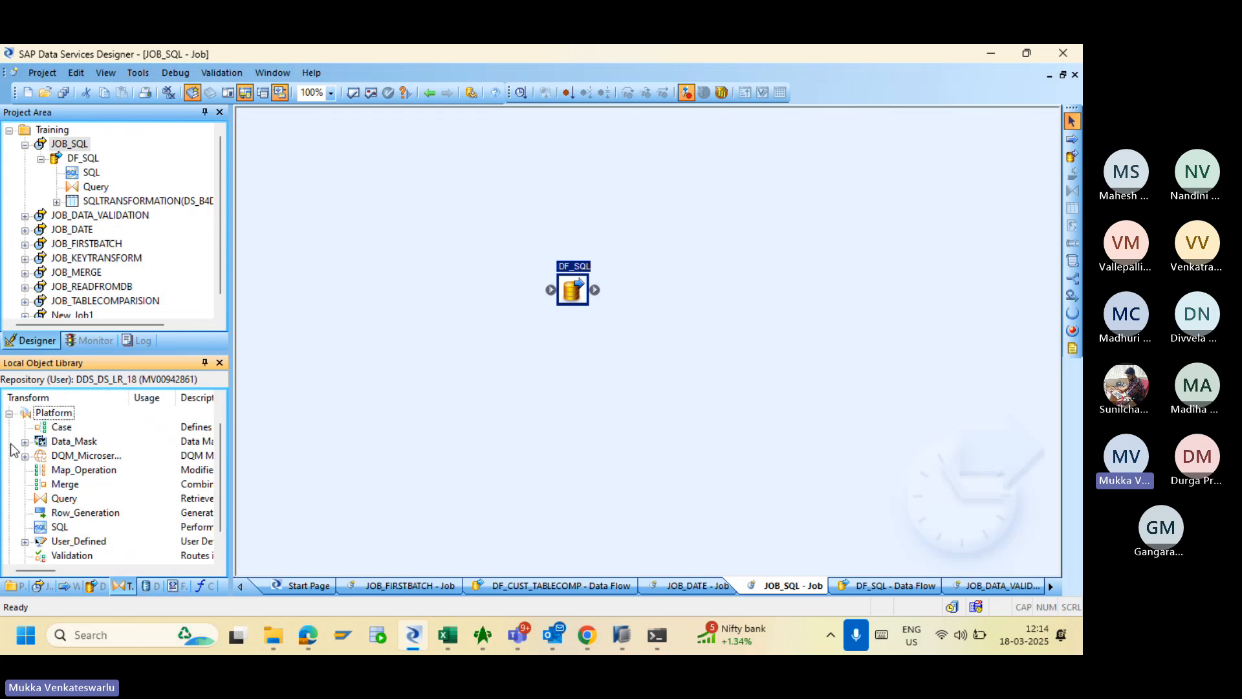
left_click(10, 414)
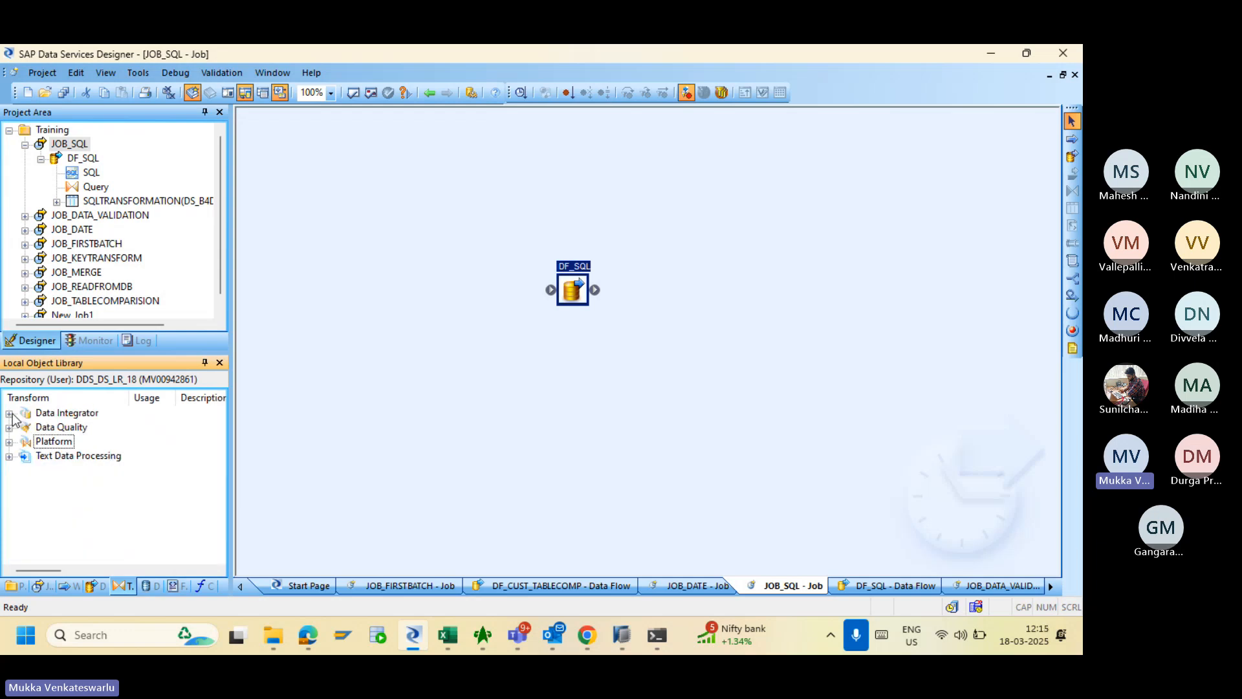
left_click(9, 427)
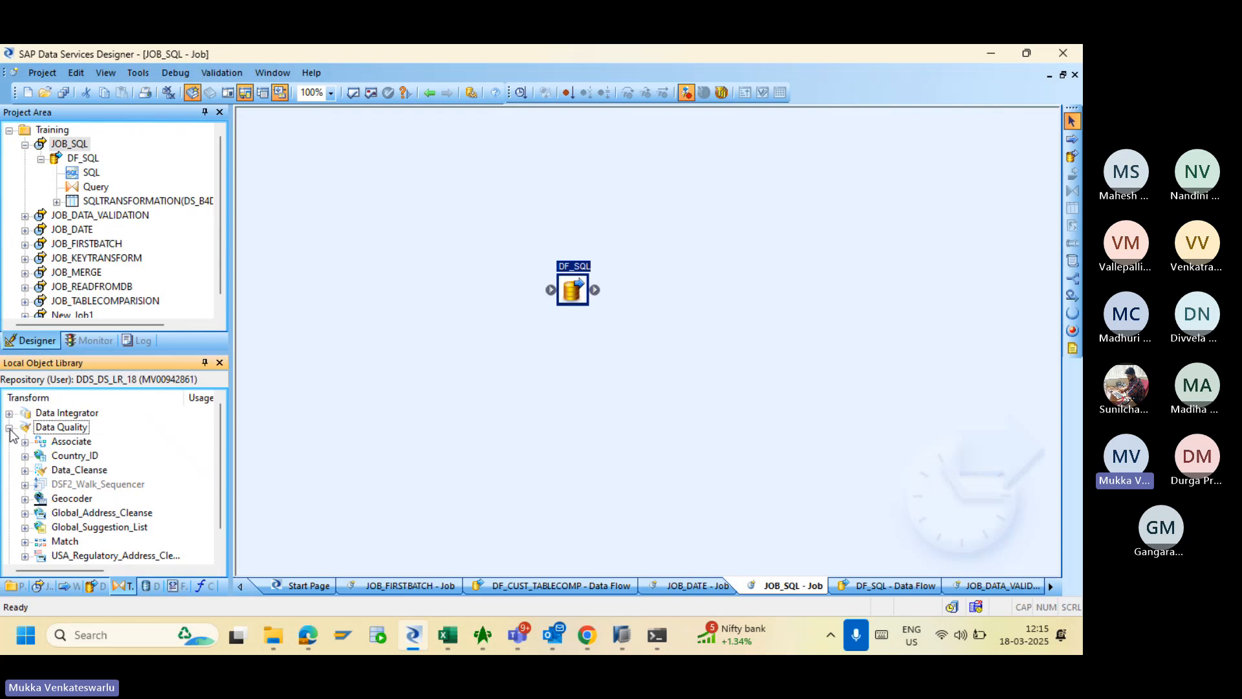
left_click(9, 428)
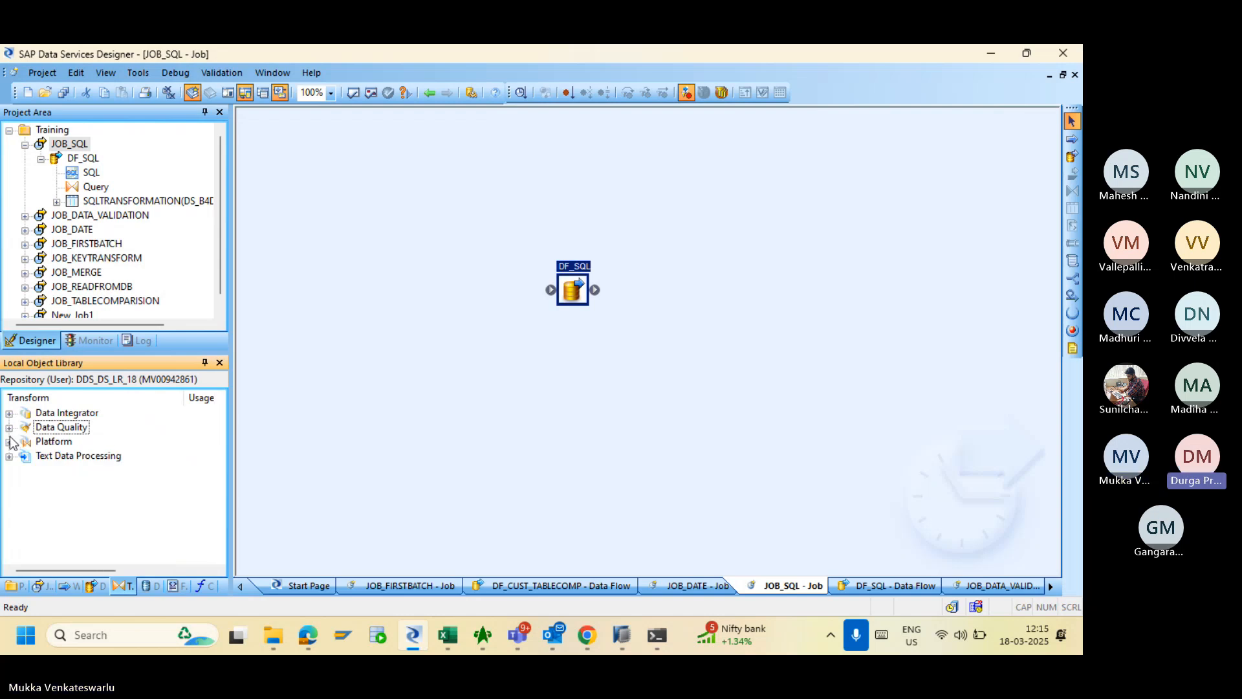
left_click(9, 441)
left_click(9, 413)
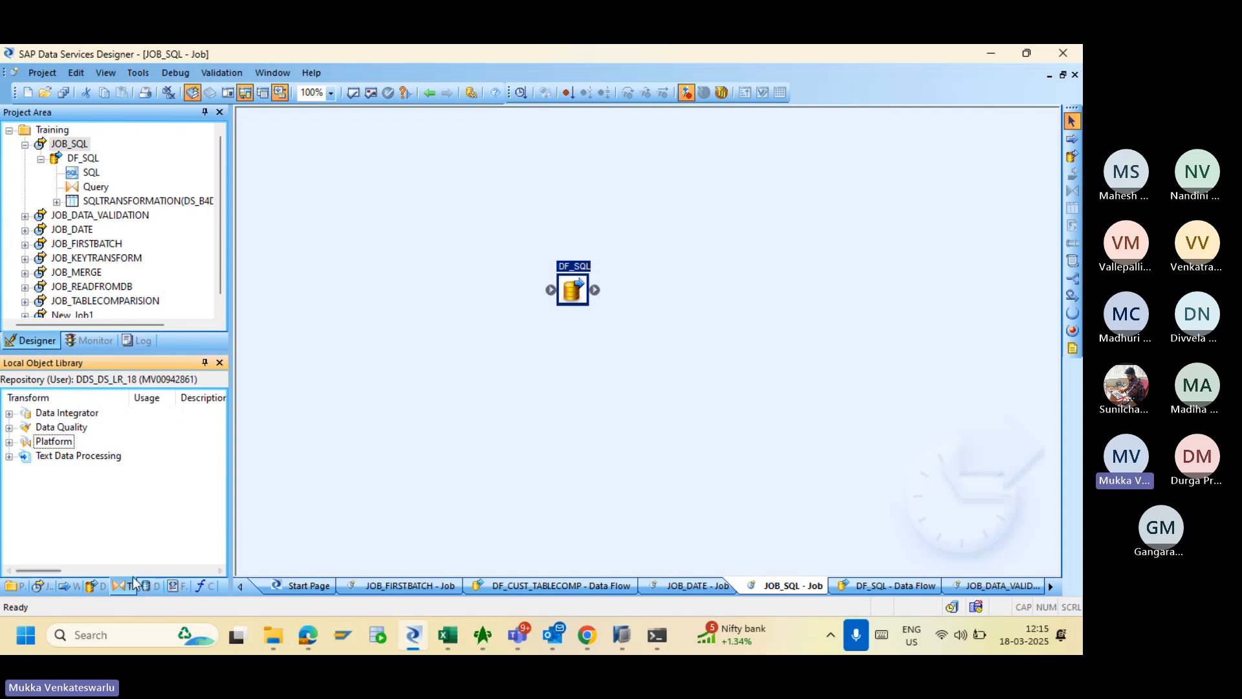
left_click(10, 413)
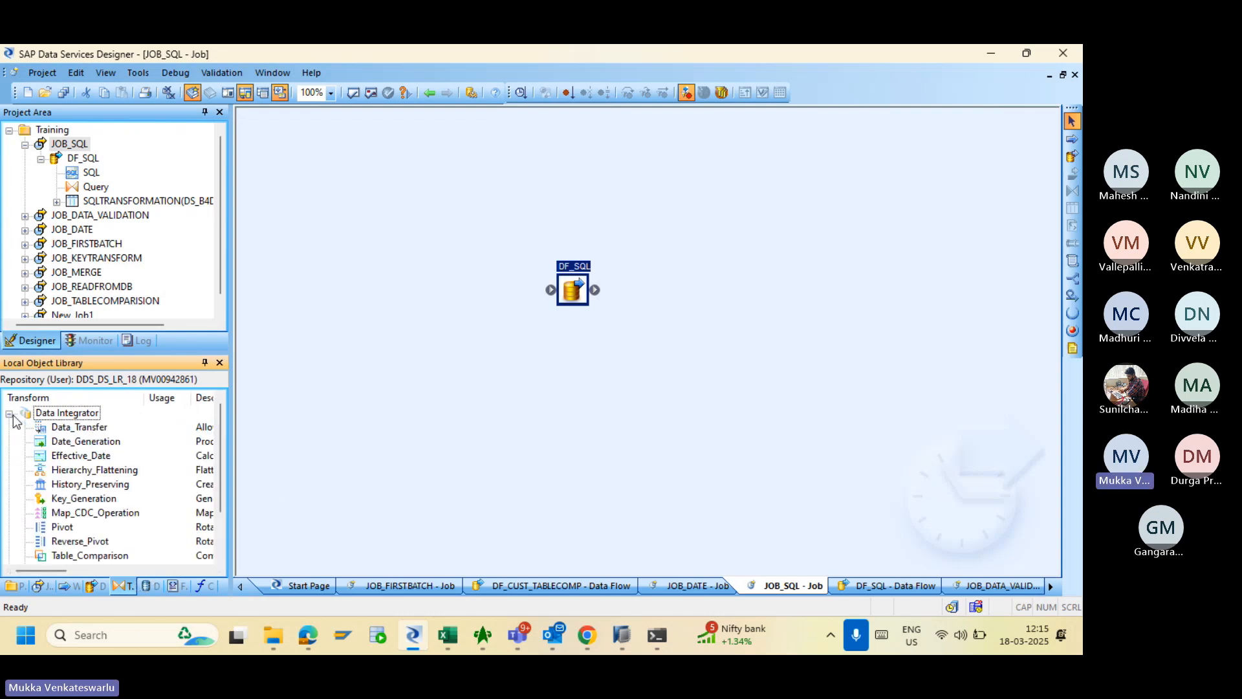
left_click(67, 430)
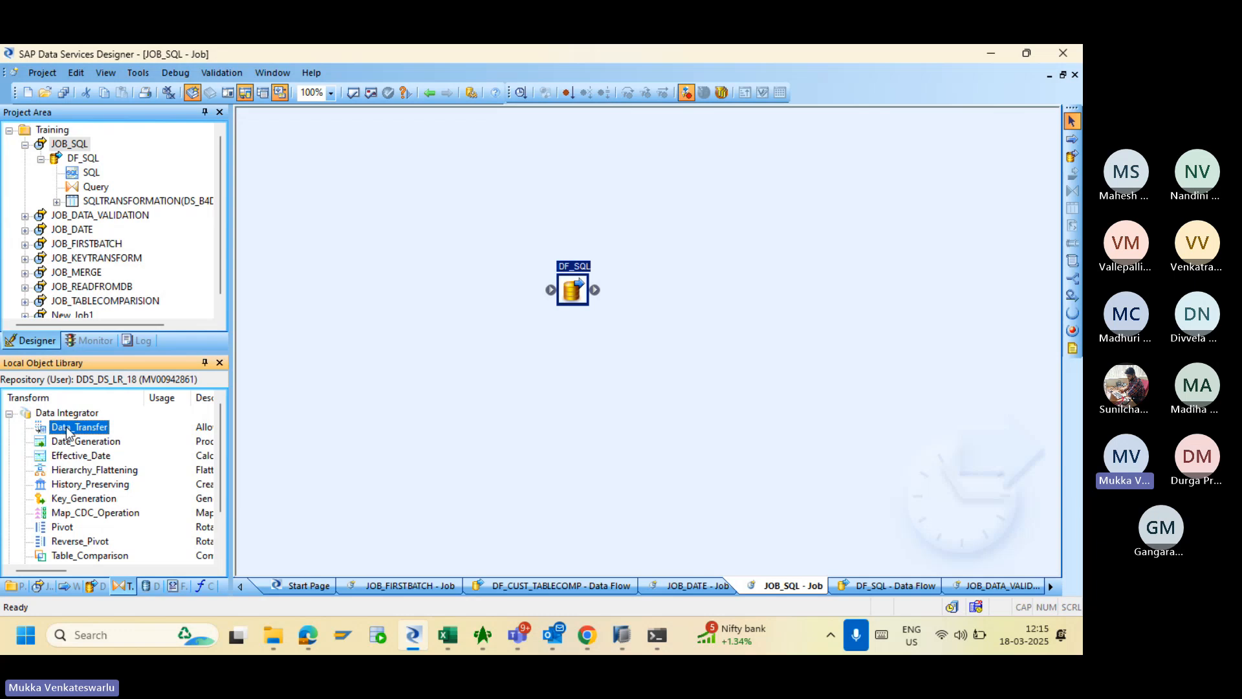
- In DF_SQL, add a Data_Transfer transform fed from the SQL source and open its editor
left_click_drag(67, 431, 570, 329)
double_click(571, 288)
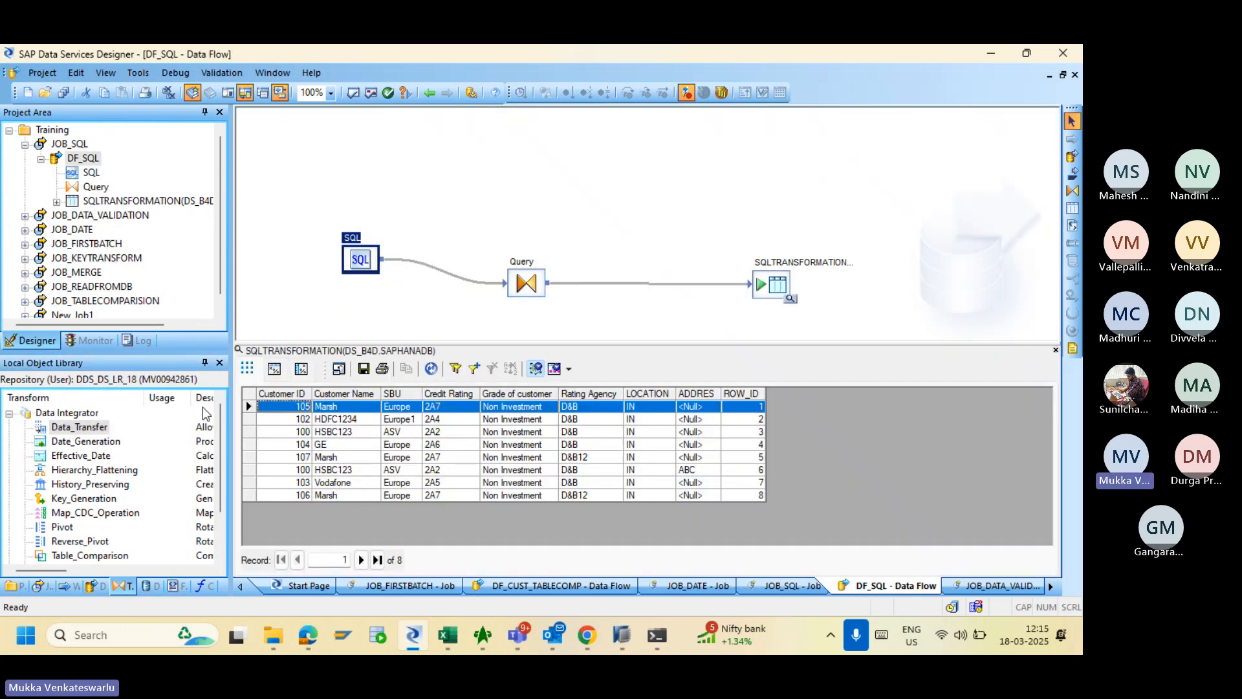
left_click_drag(70, 428, 563, 193)
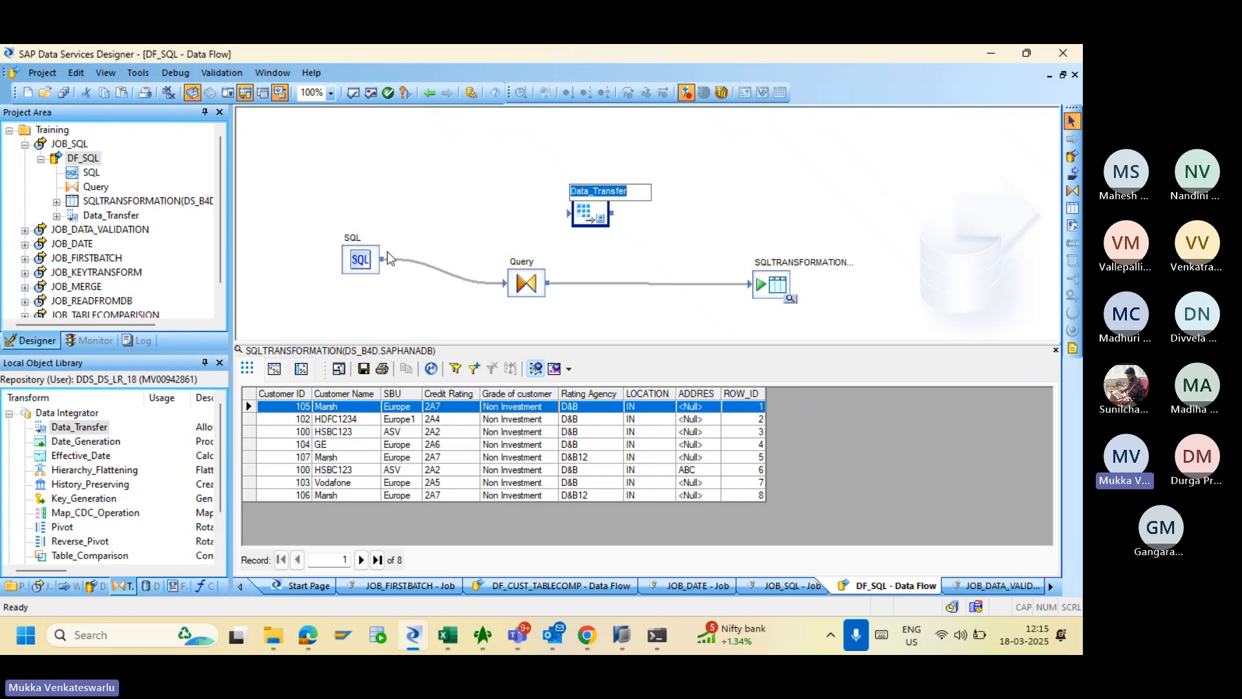
mouse_move(389, 262)
left_mouse_down()
mouse_move(537, 258)
mouse_move(590, 217)
left_mouse_up()
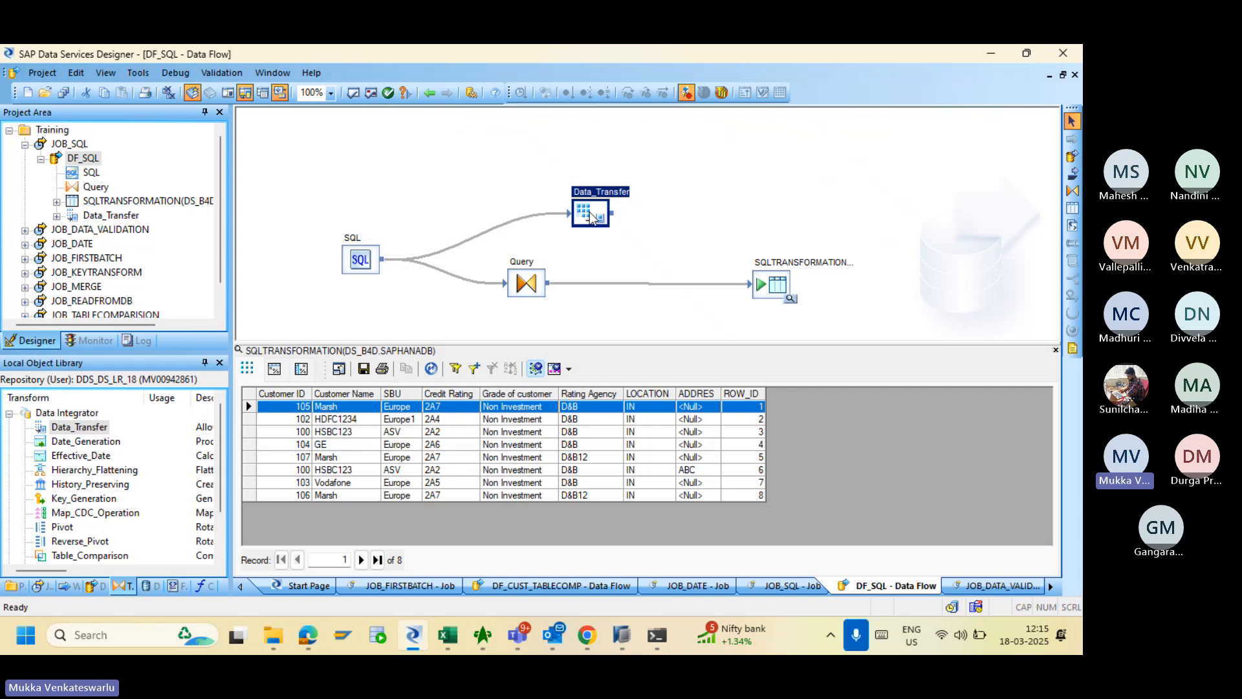
double_click(590, 217)
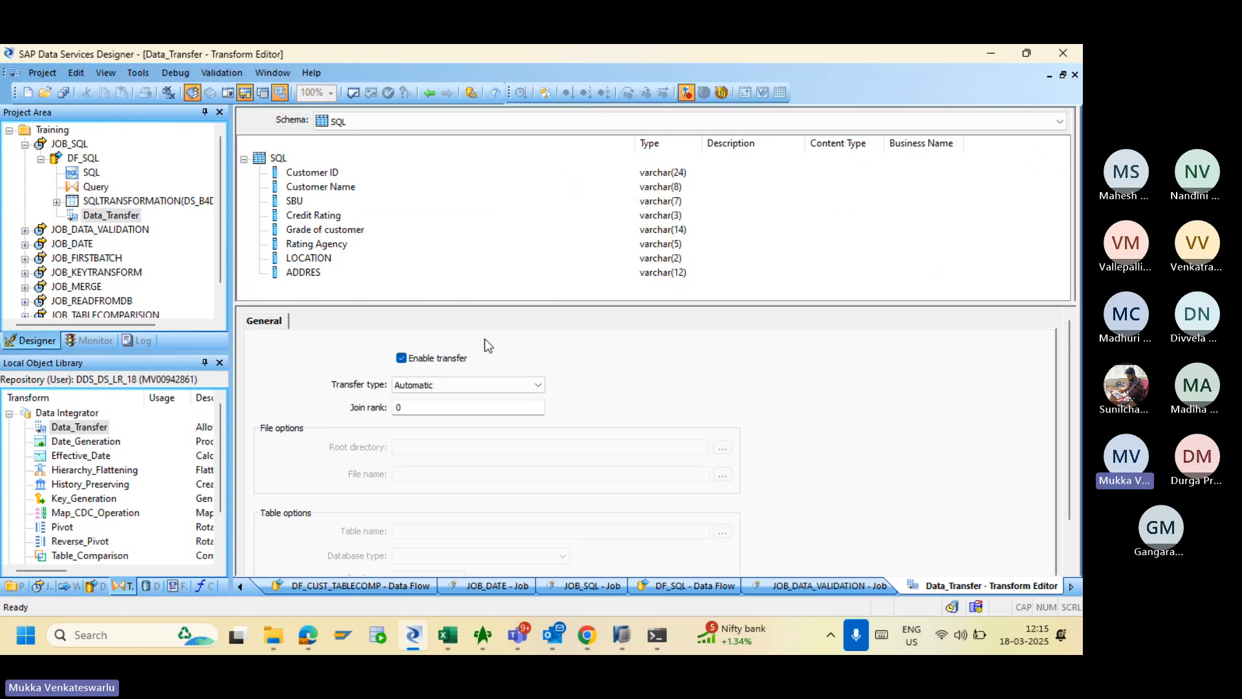
- Try Table and File as the Data_Transfer transfer type, keep Automatic, and leave the editor
left_click(495, 381)
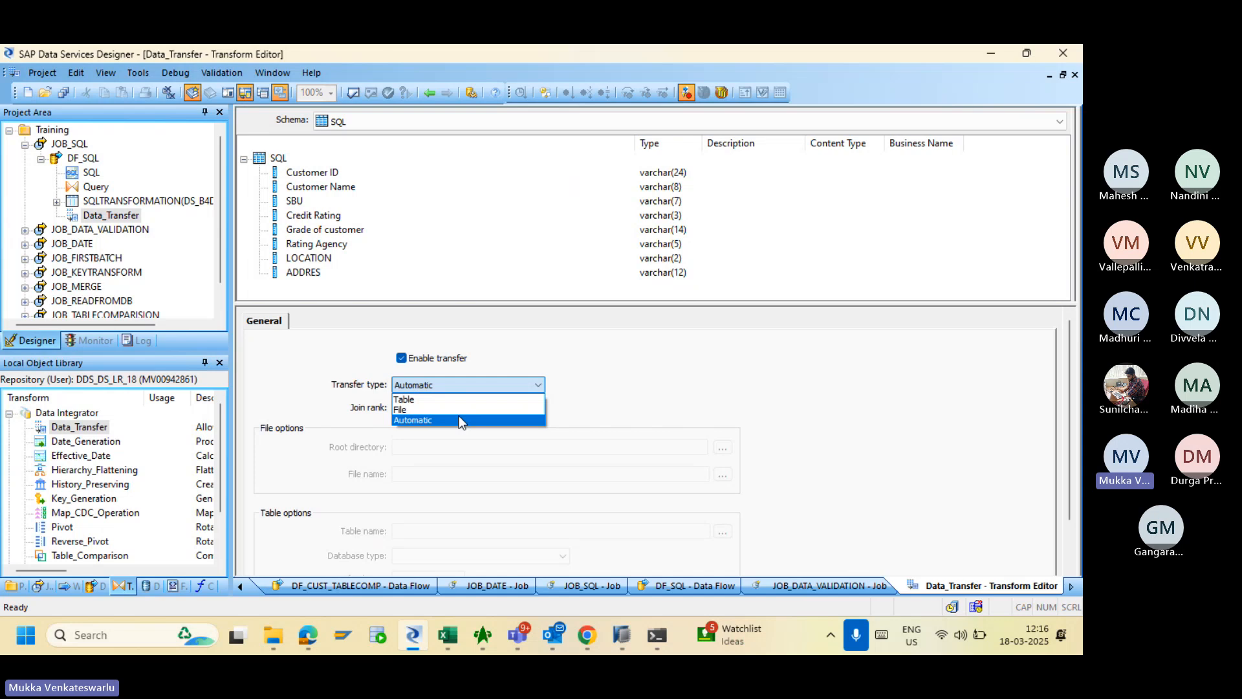
left_click(445, 400)
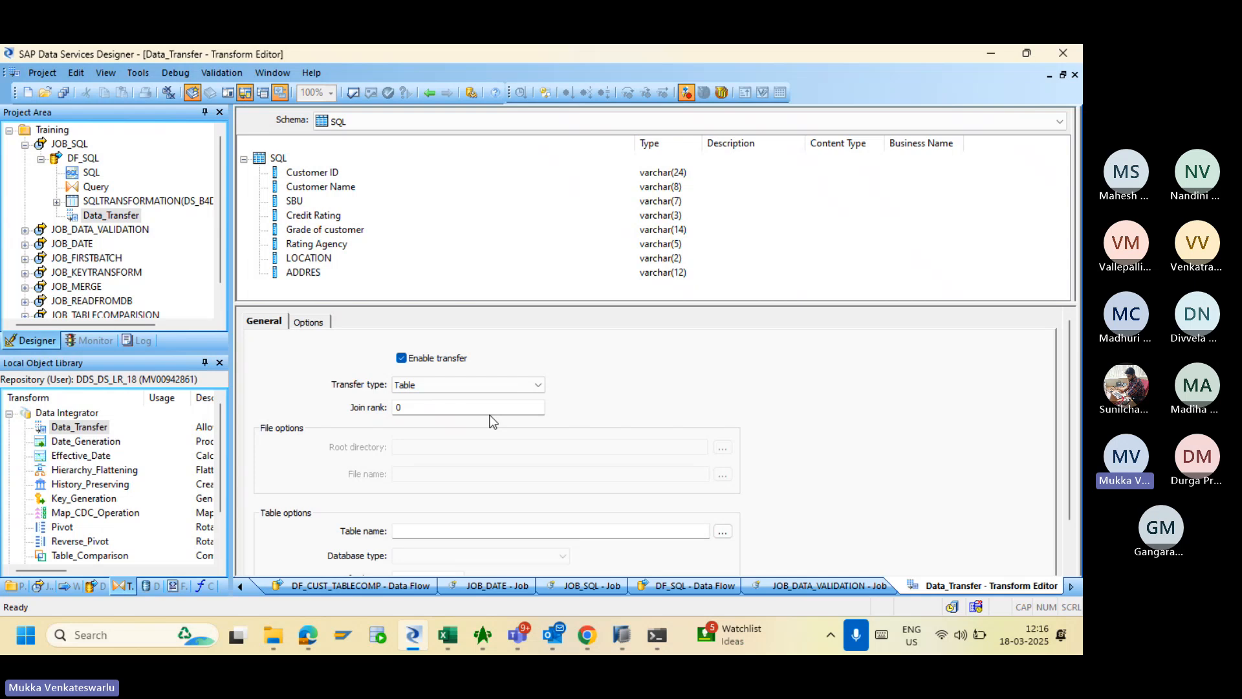
left_click(463, 388)
left_click(457, 407)
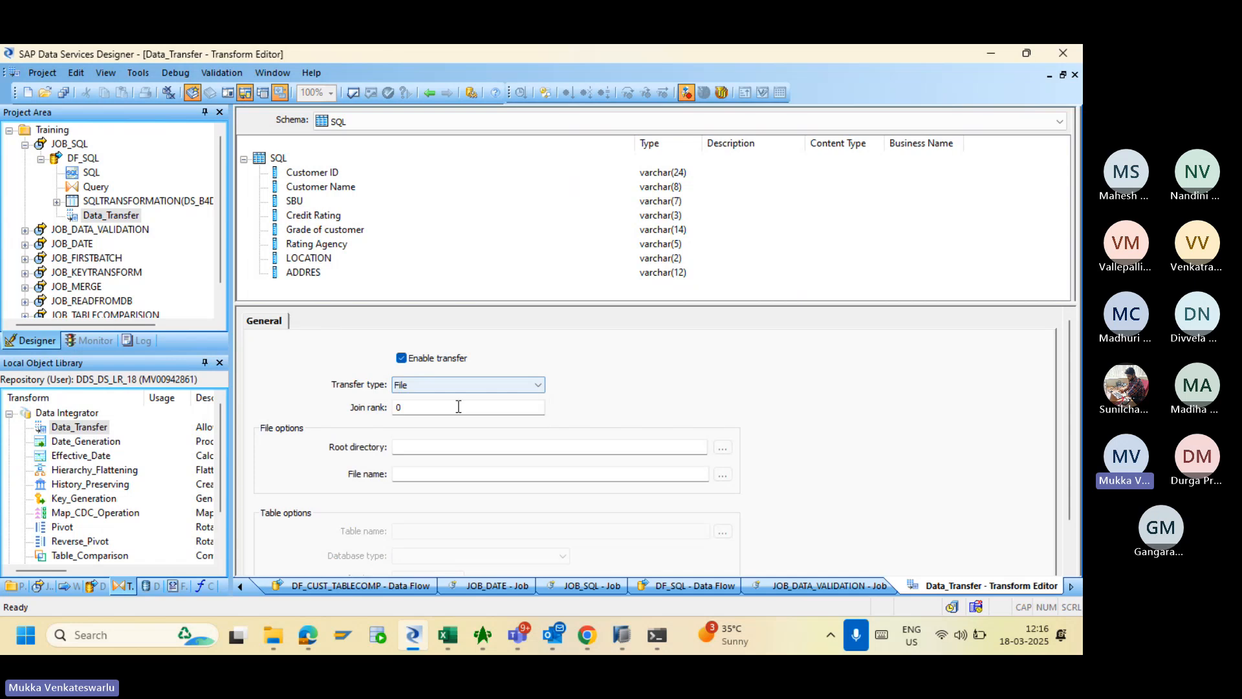
left_click(469, 445)
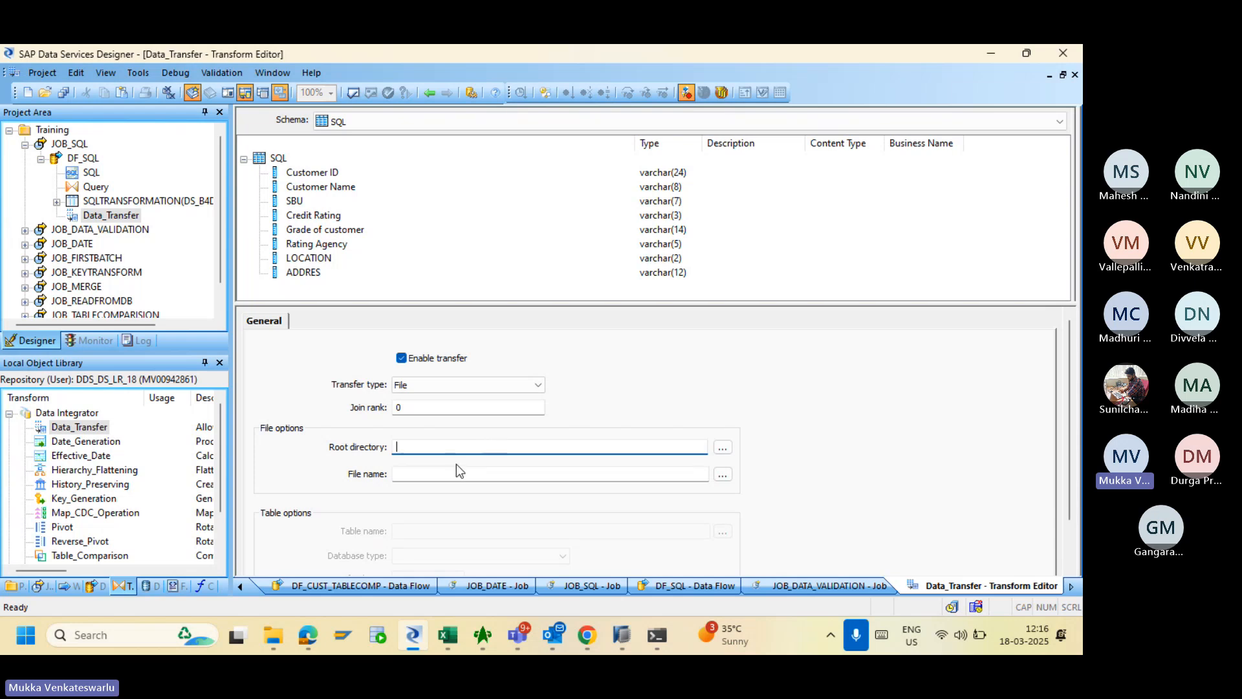
left_click(432, 388)
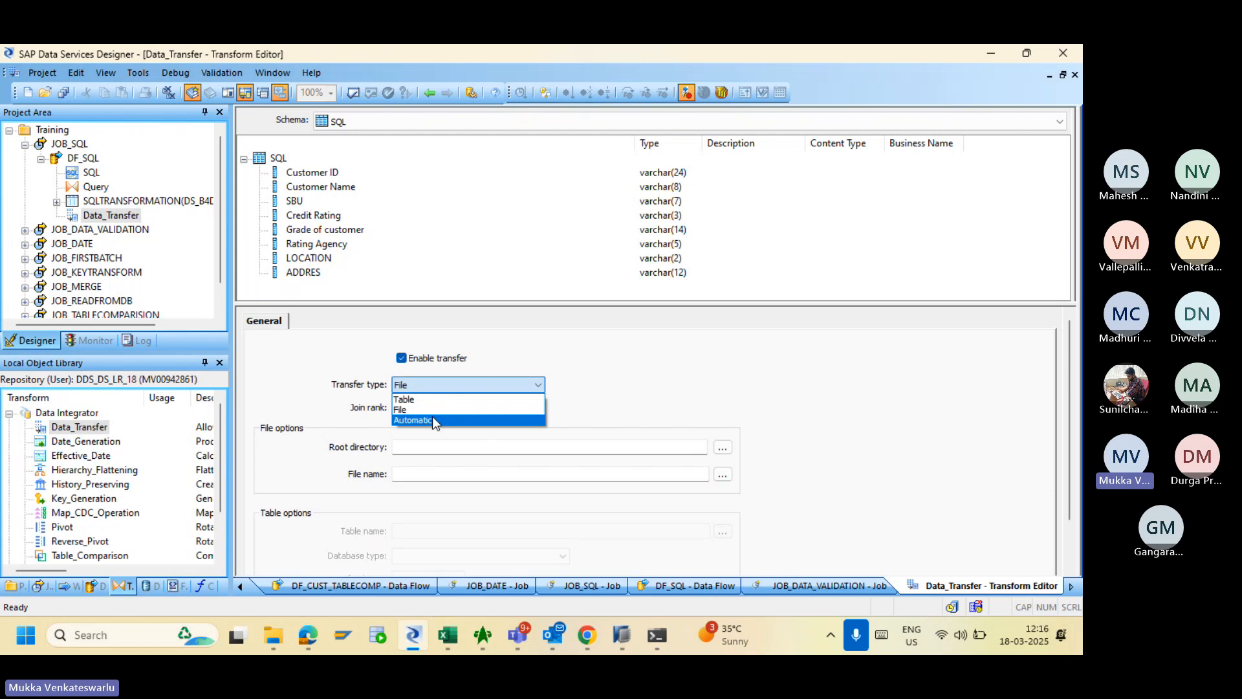
left_click(434, 420)
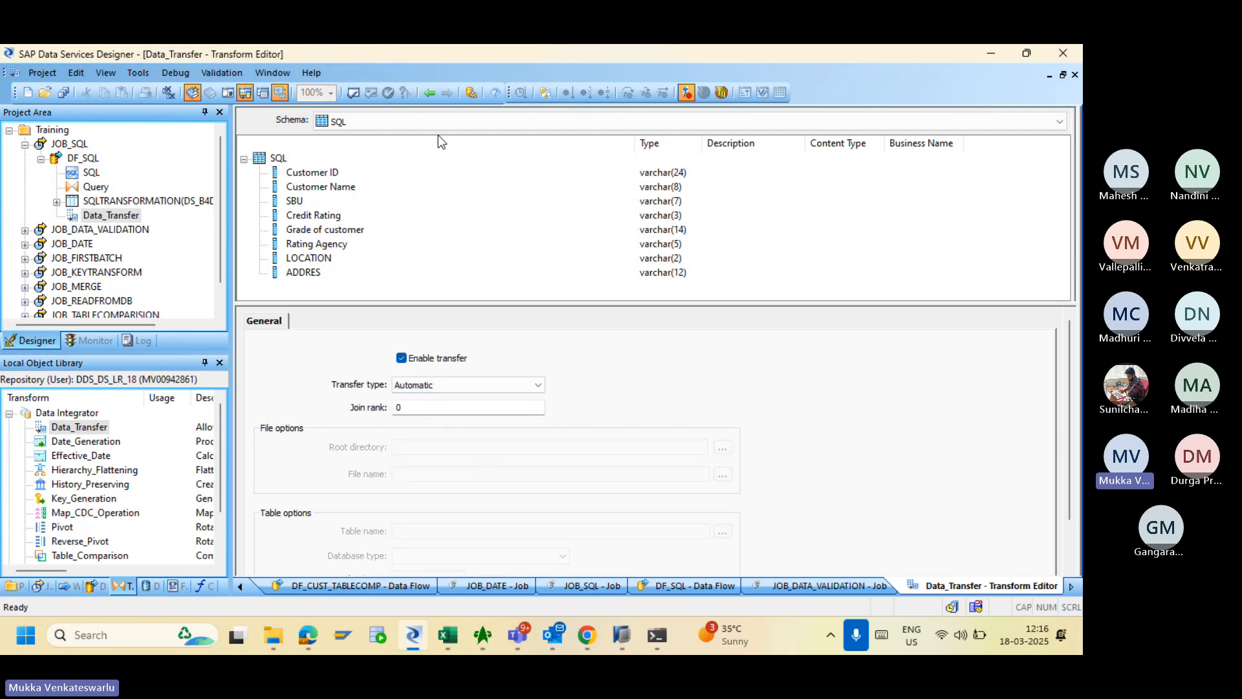
left_click(429, 93)
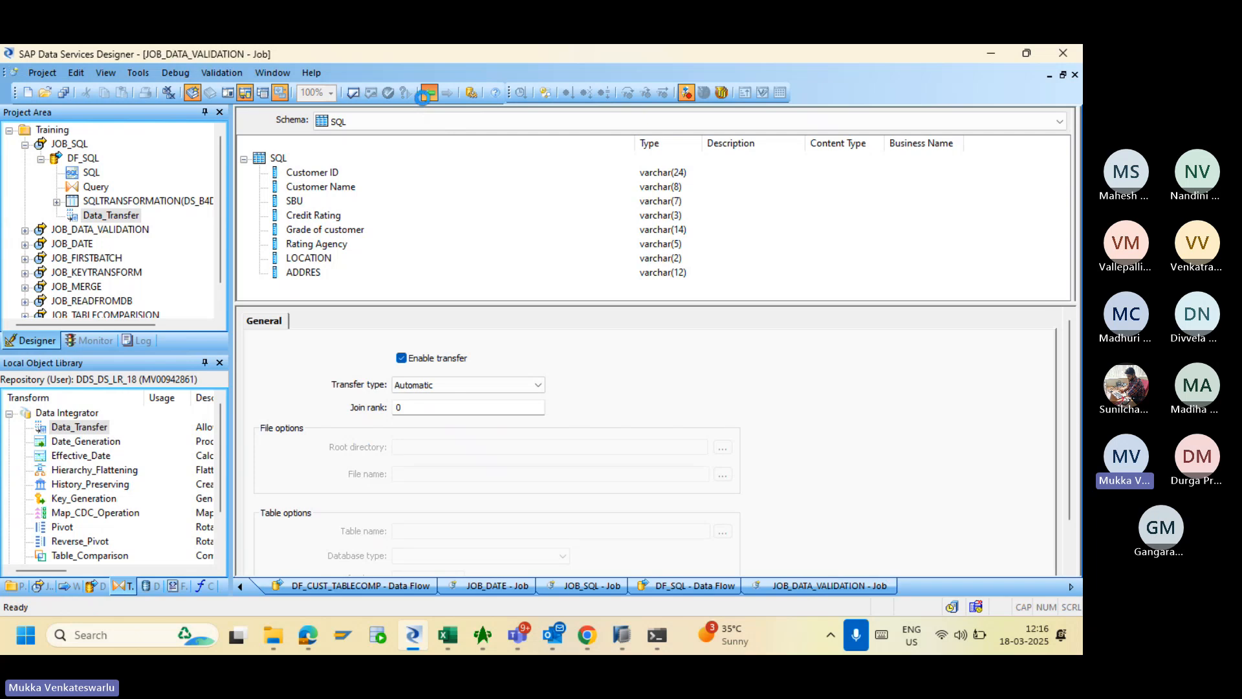
- Delete the Data_Transfer object from DF_SQL and return to the JOB_SQL job
left_click(429, 92)
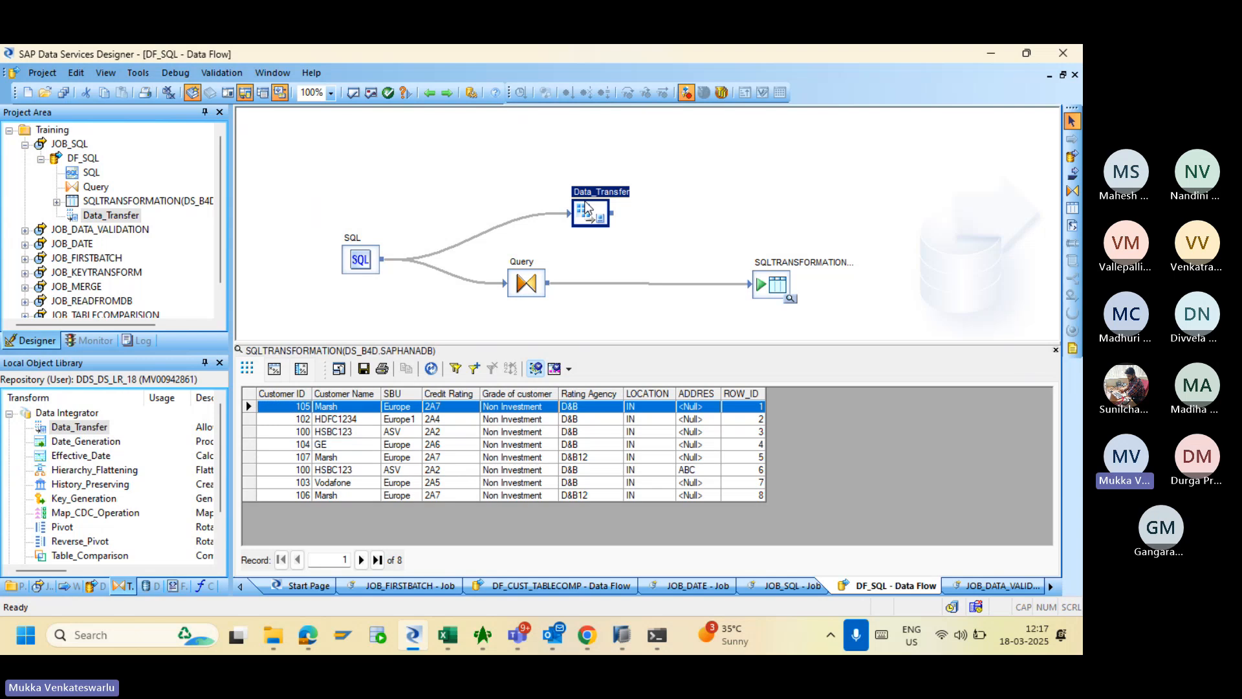
key("Delete")
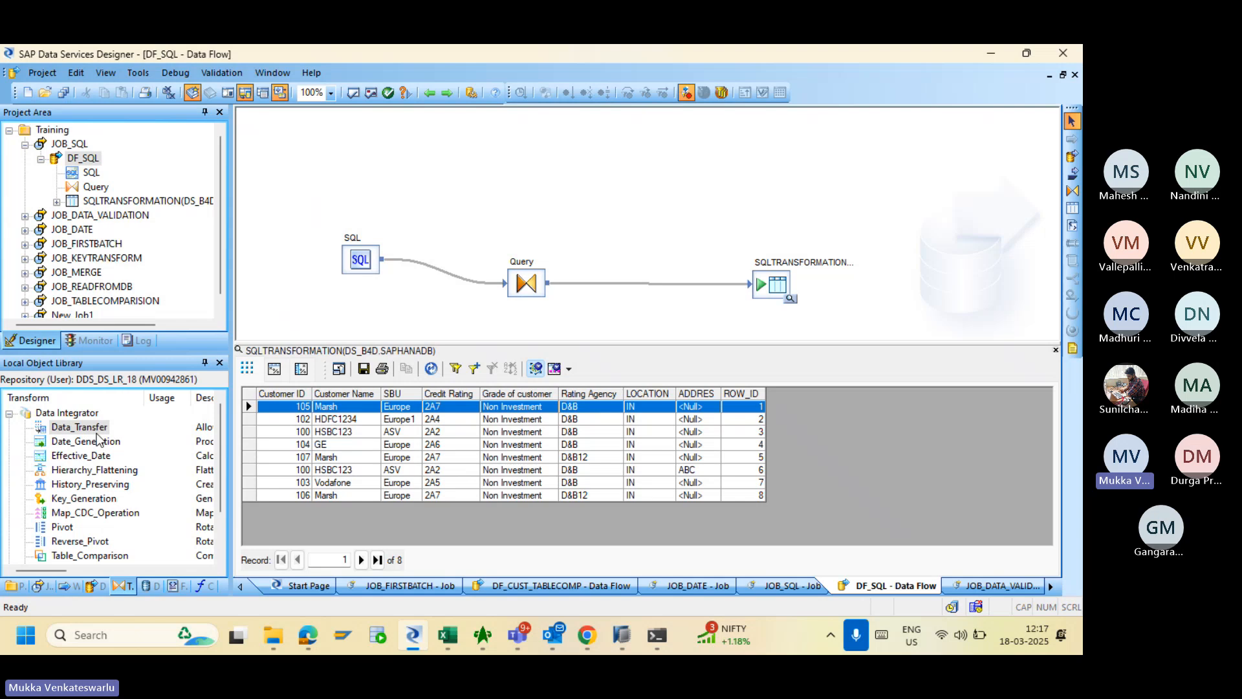
left_click(428, 95)
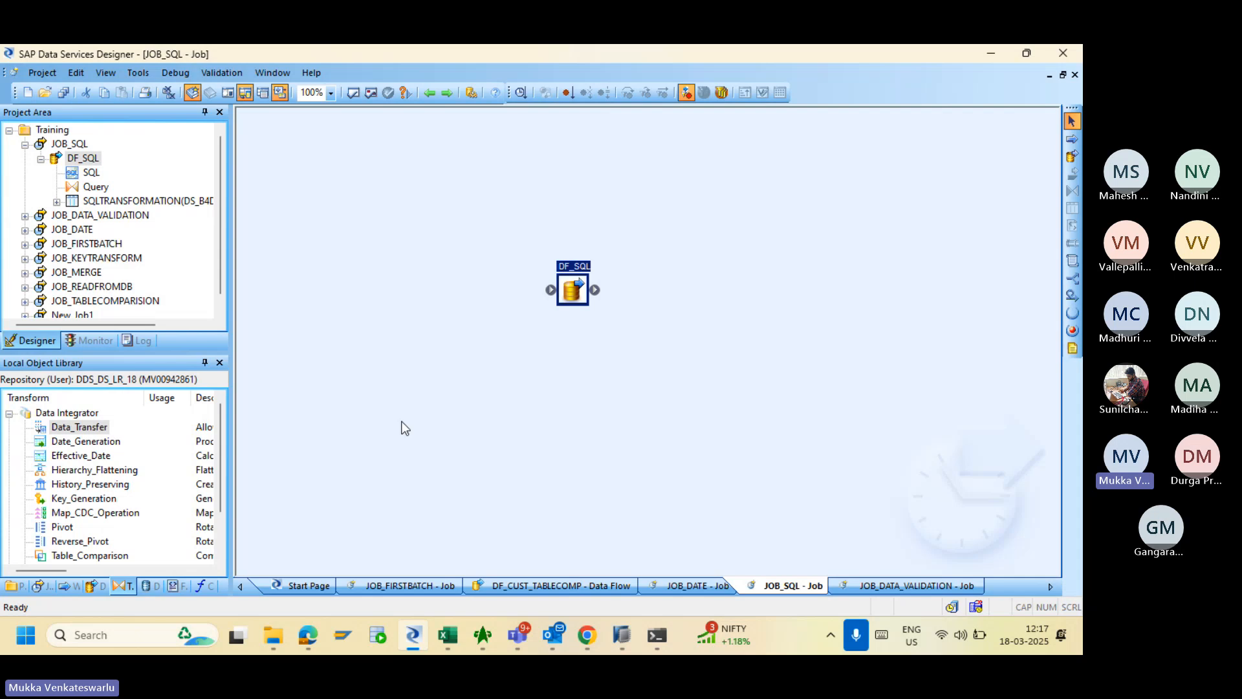
- Enter the heading 'Variables and Parameters in BODS' in cell A4
left_click(453, 638)
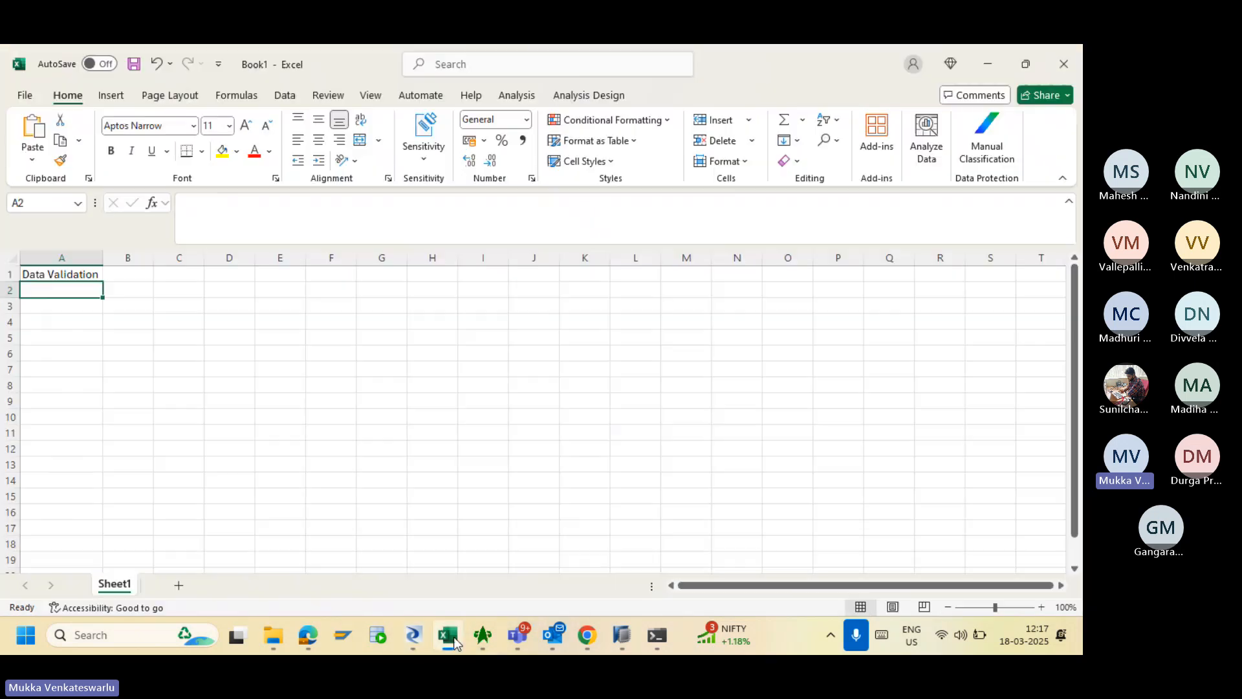
left_click(82, 323)
type("Var")
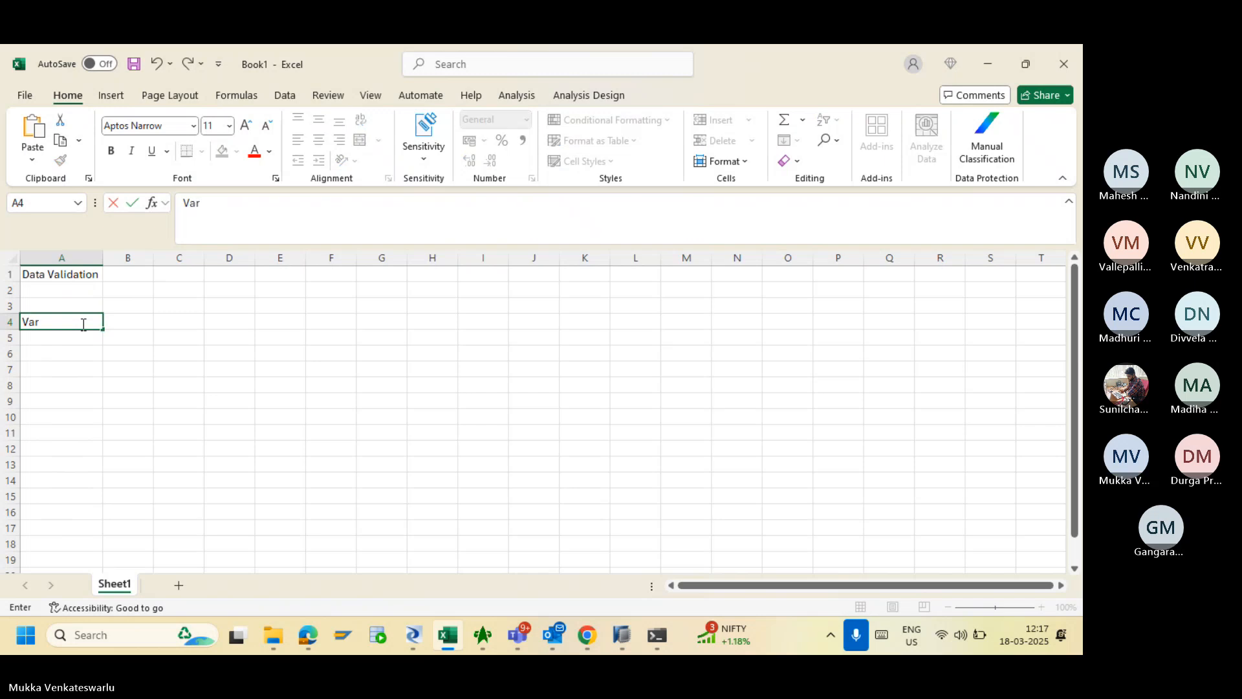
type("iables ")
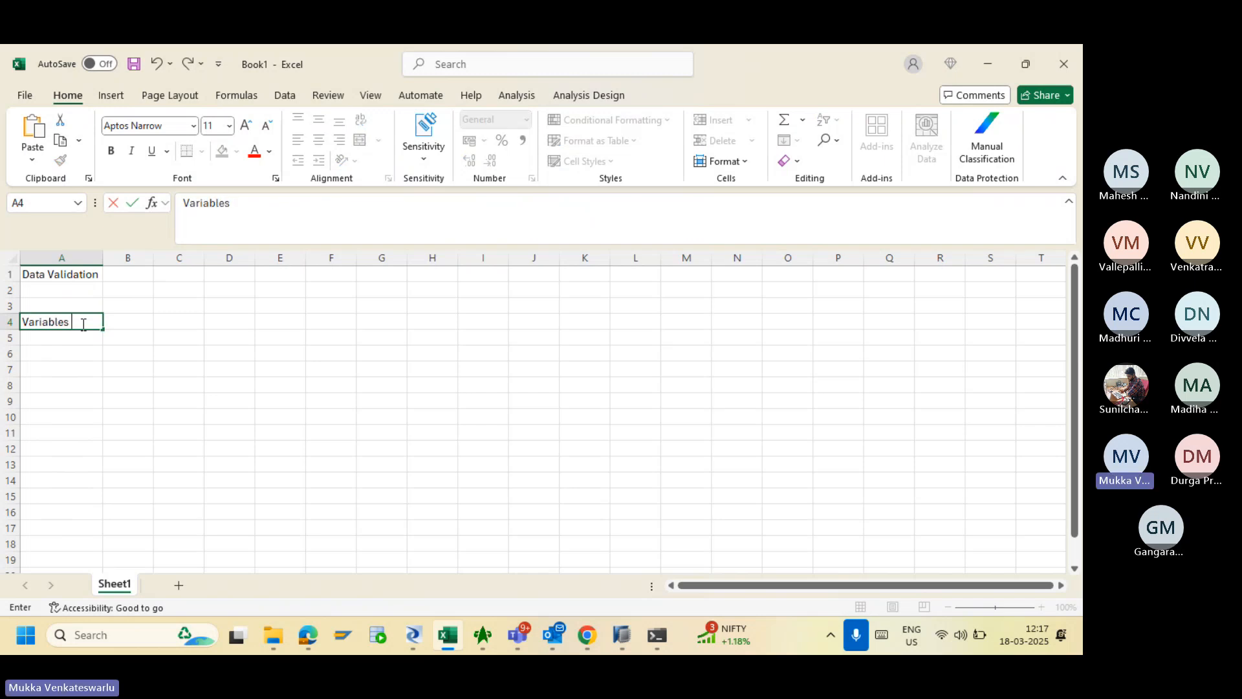
type("and Parameyters")
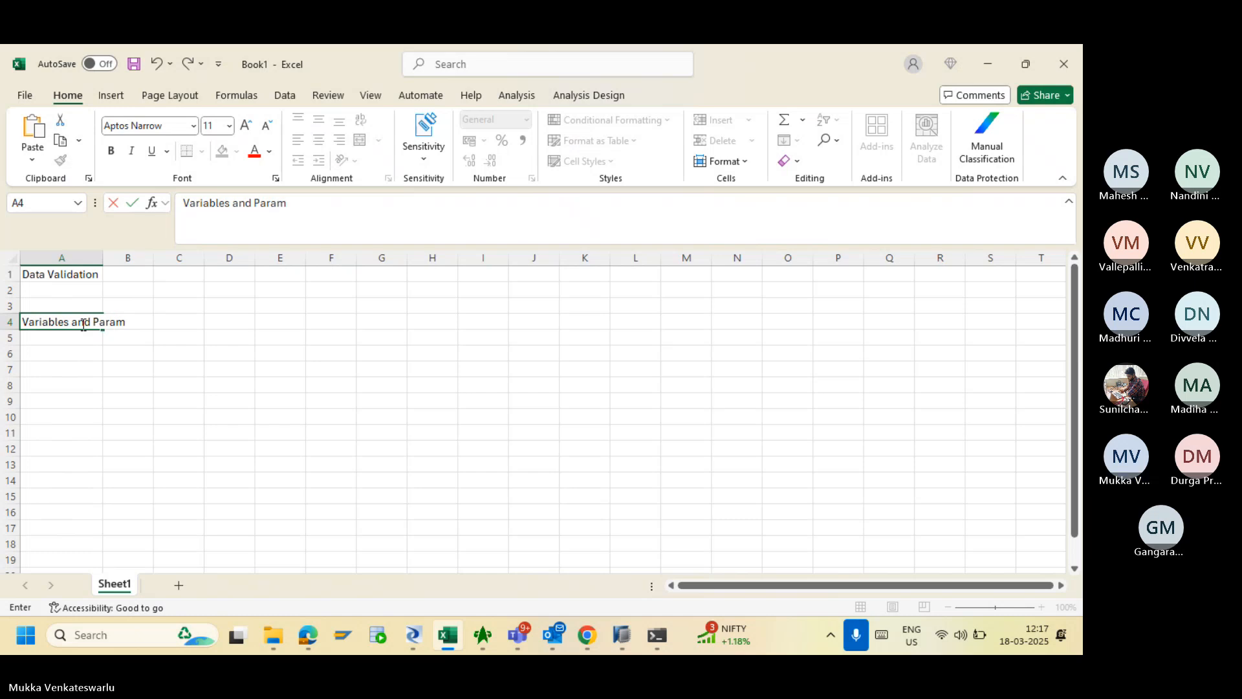
key("BackSpace")
key("BackSpace")
key("BackSpace")
key("BackSpace")
key("BackSpace")
type("ters")
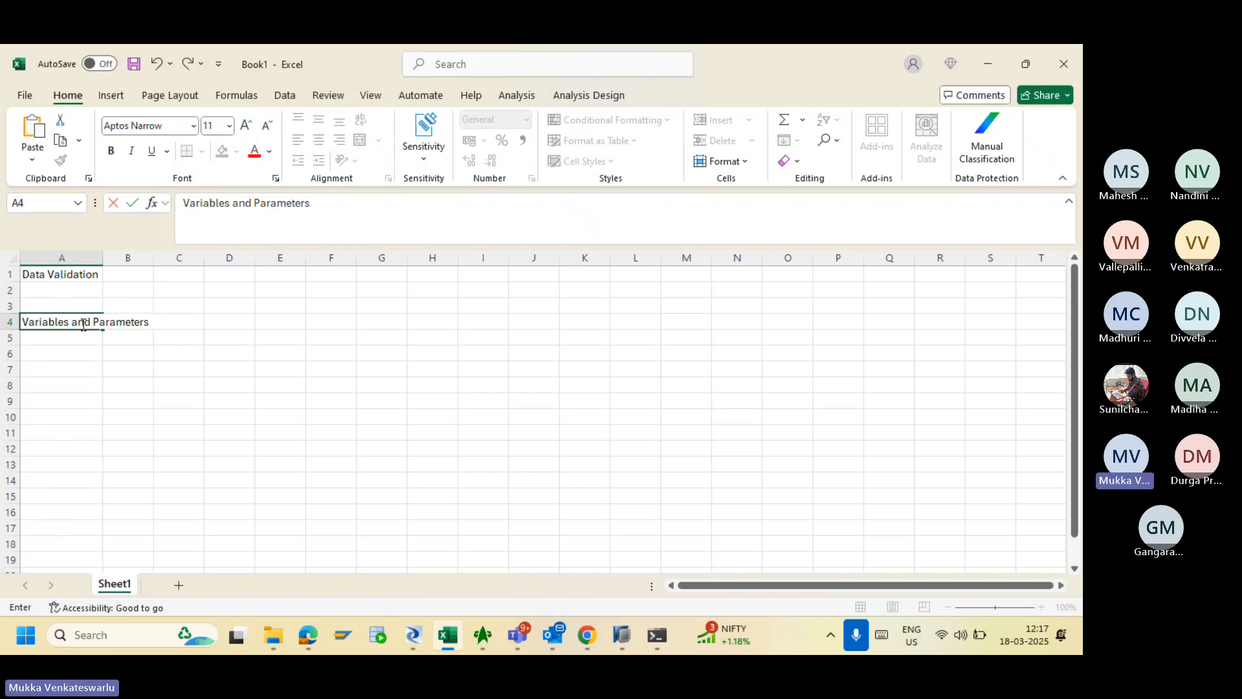
type(" in BODS")
left_click(89, 288)
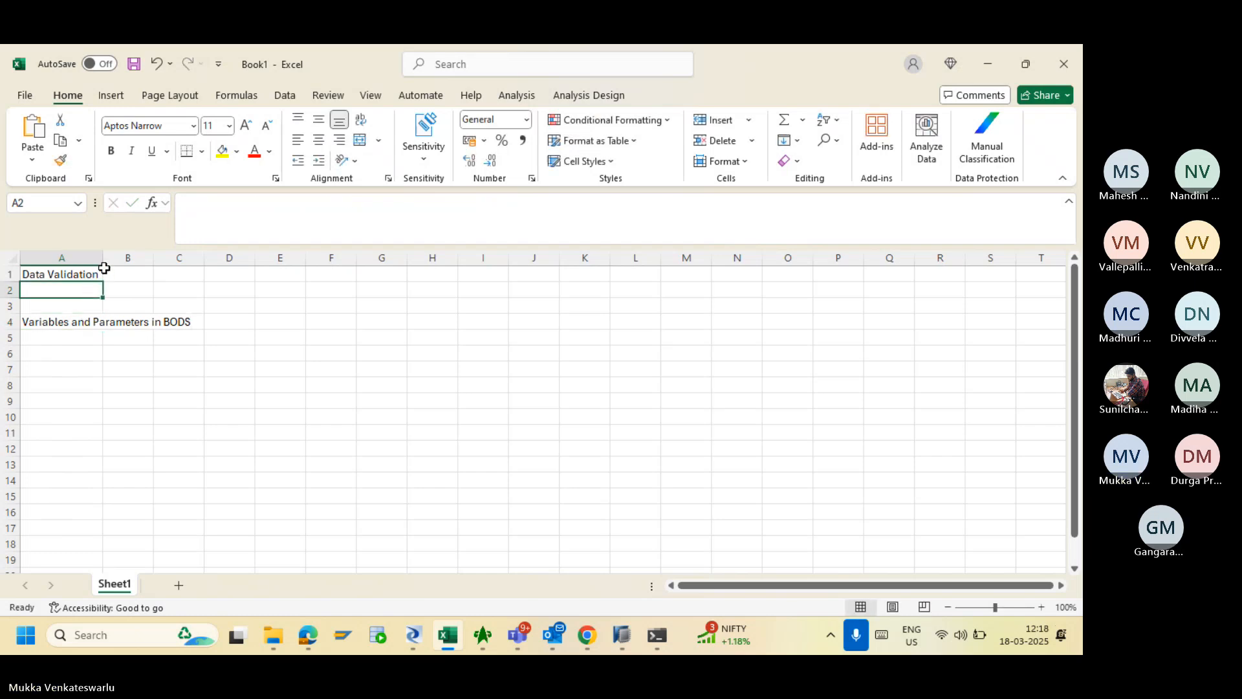
- Autofit column A to the heading's width and move down to A6
double_click(103, 258)
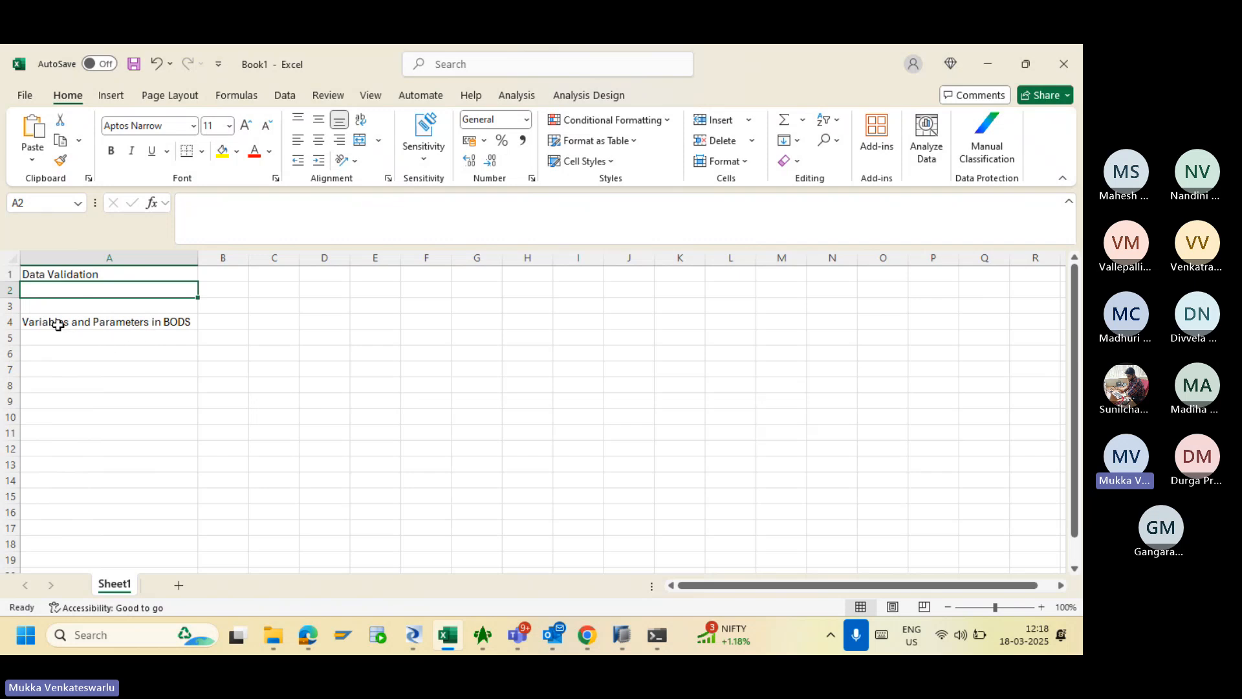
left_click(92, 318)
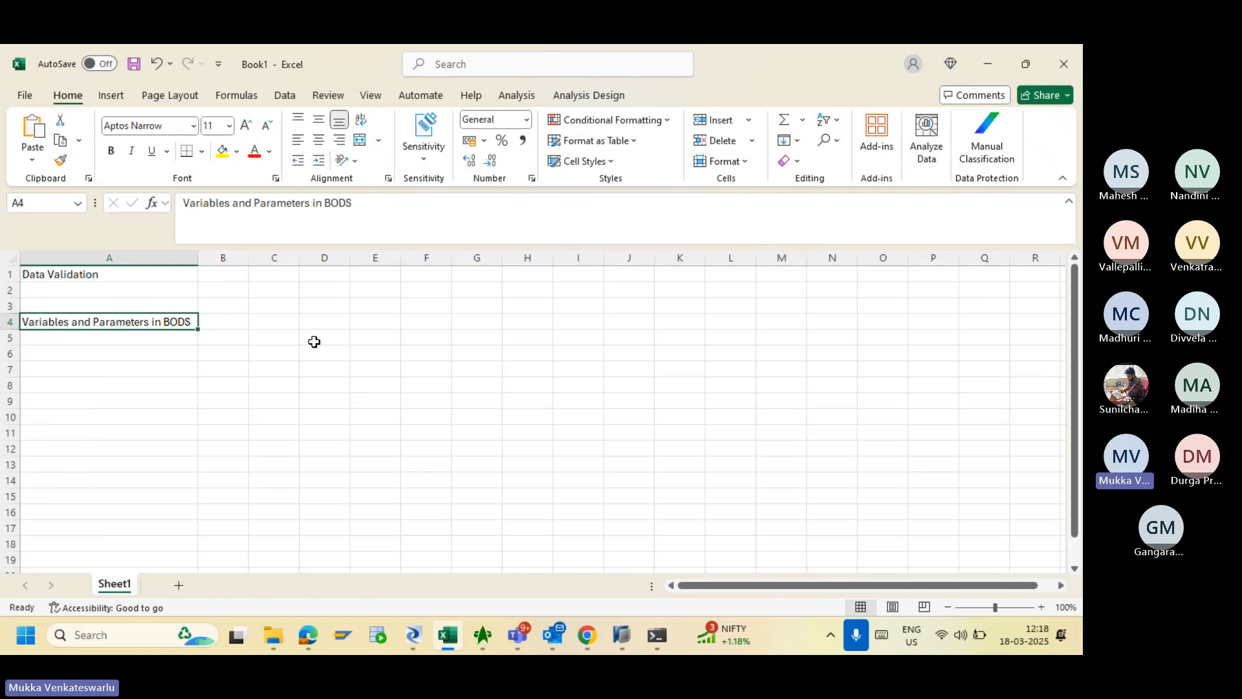
left_click(84, 357)
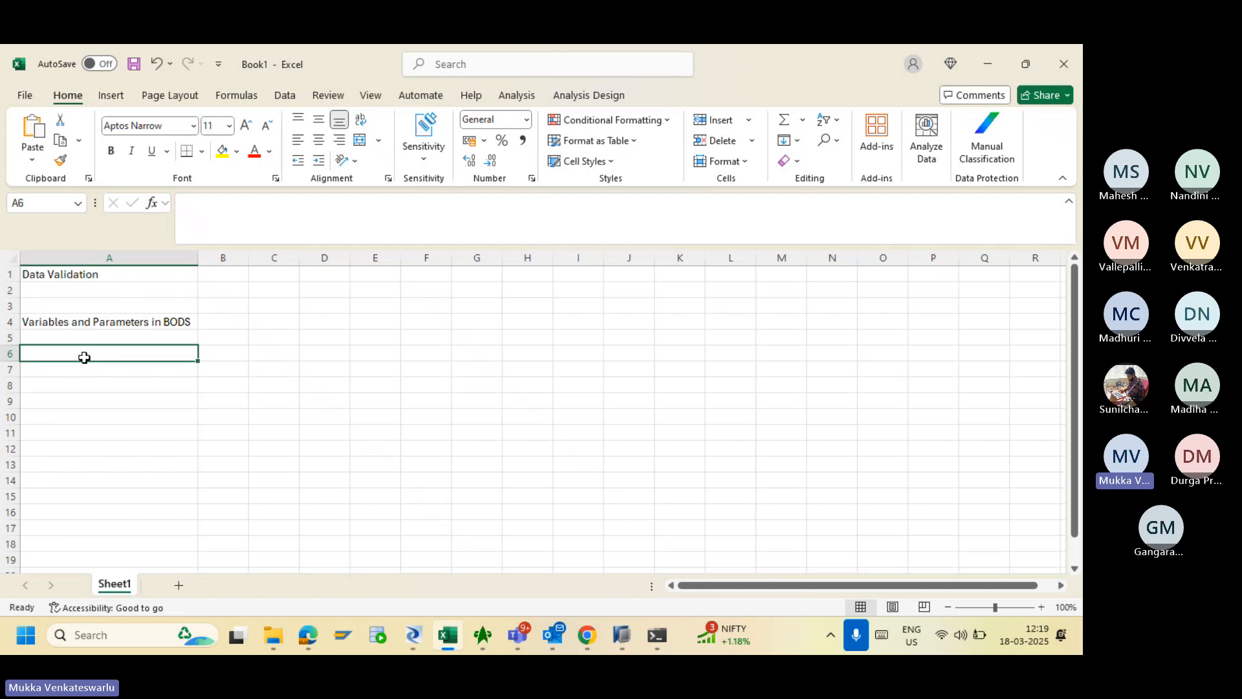
- Enter 'Local' in A6 and 'Global' in A7
type("Local")
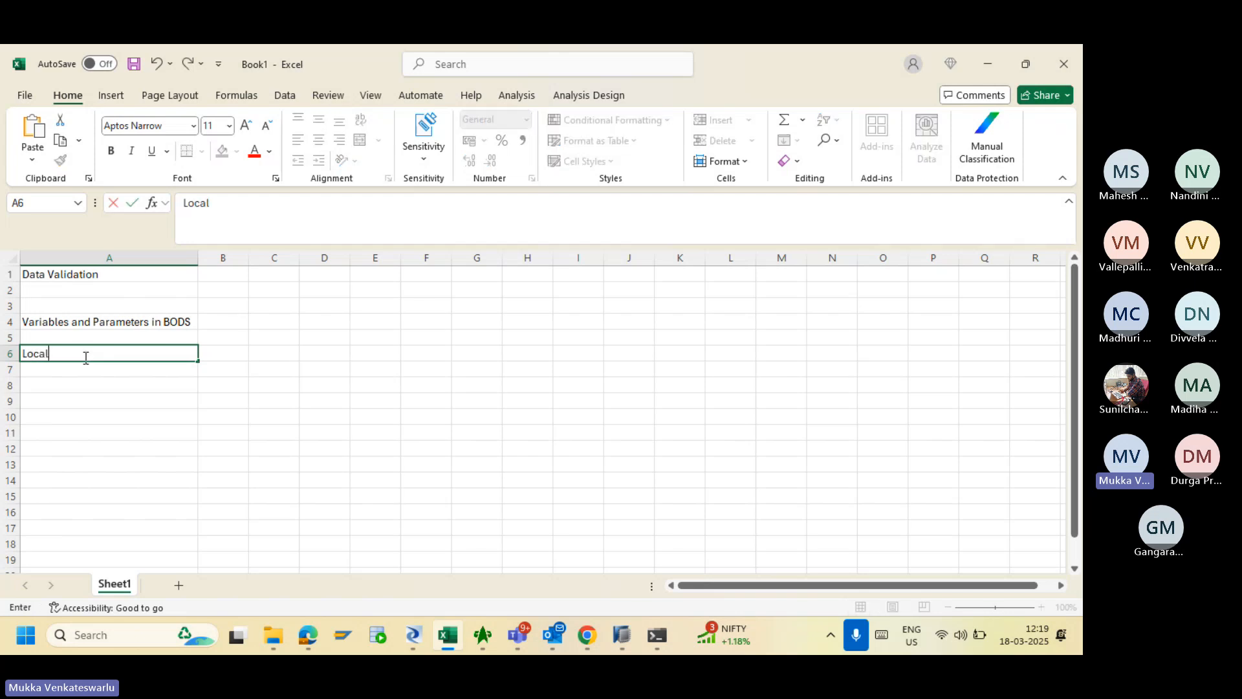
key("Return")
type("Global")
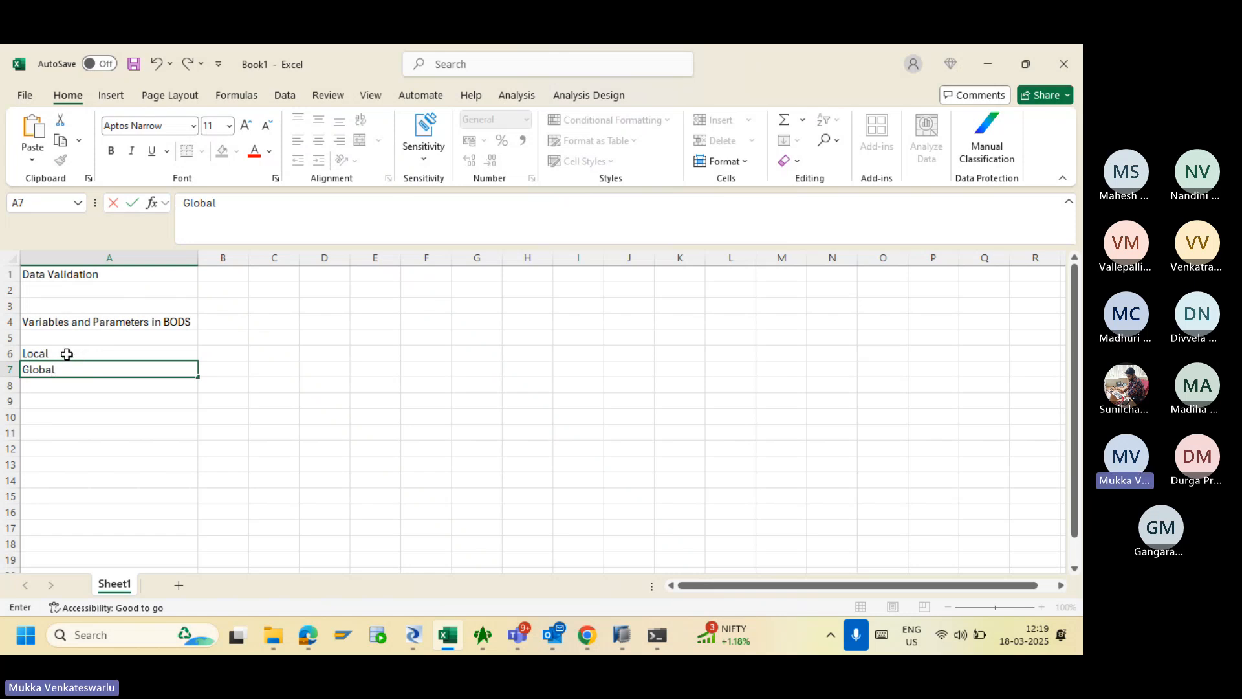
- Select and point out the Local and Global entries while explaining them
left_click_drag(65, 353, 68, 369)
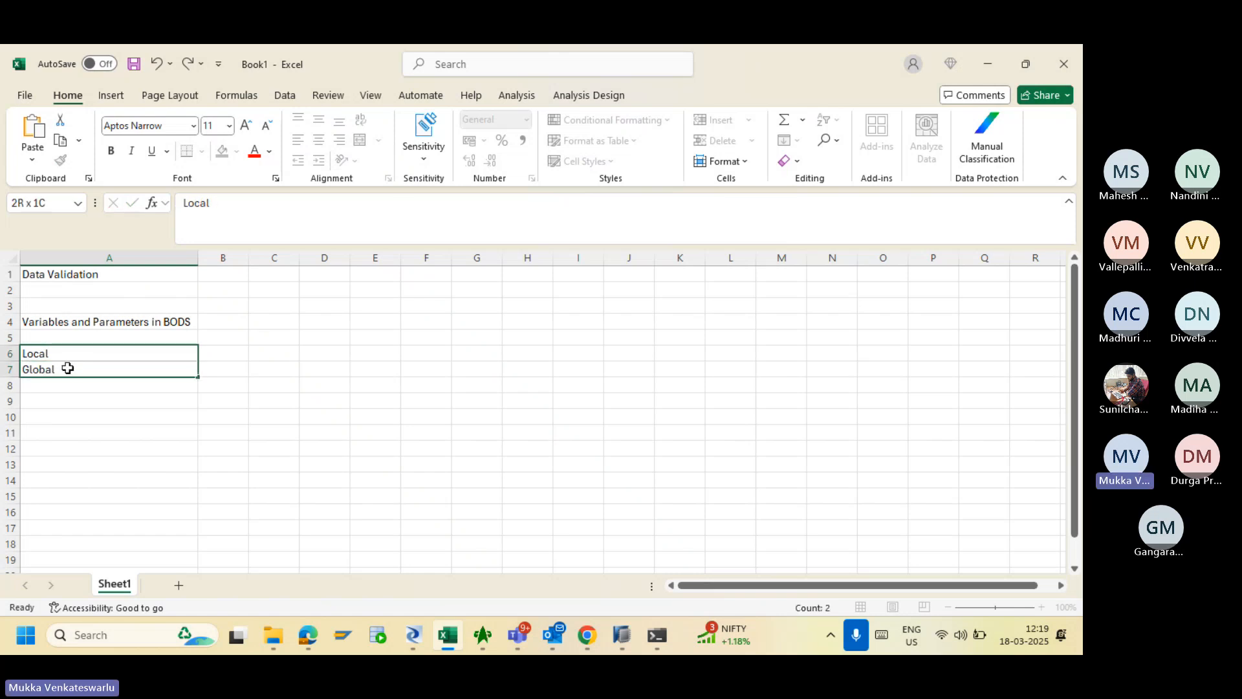
left_click(95, 401)
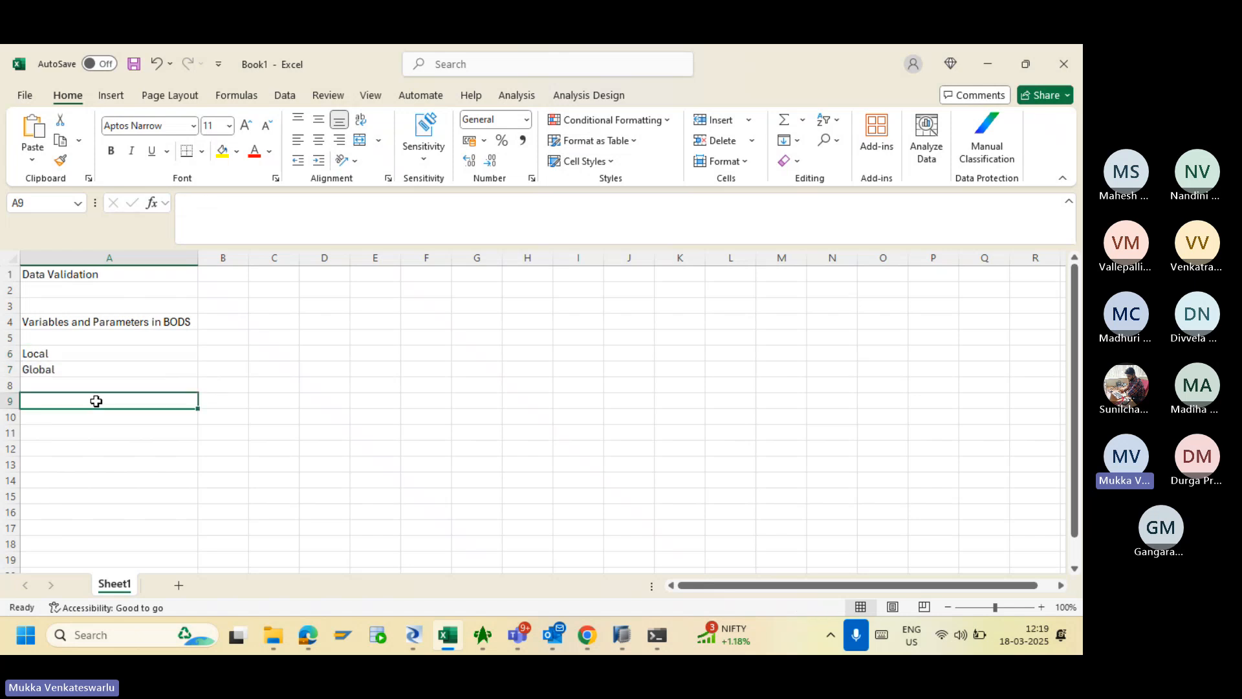
left_click(105, 355)
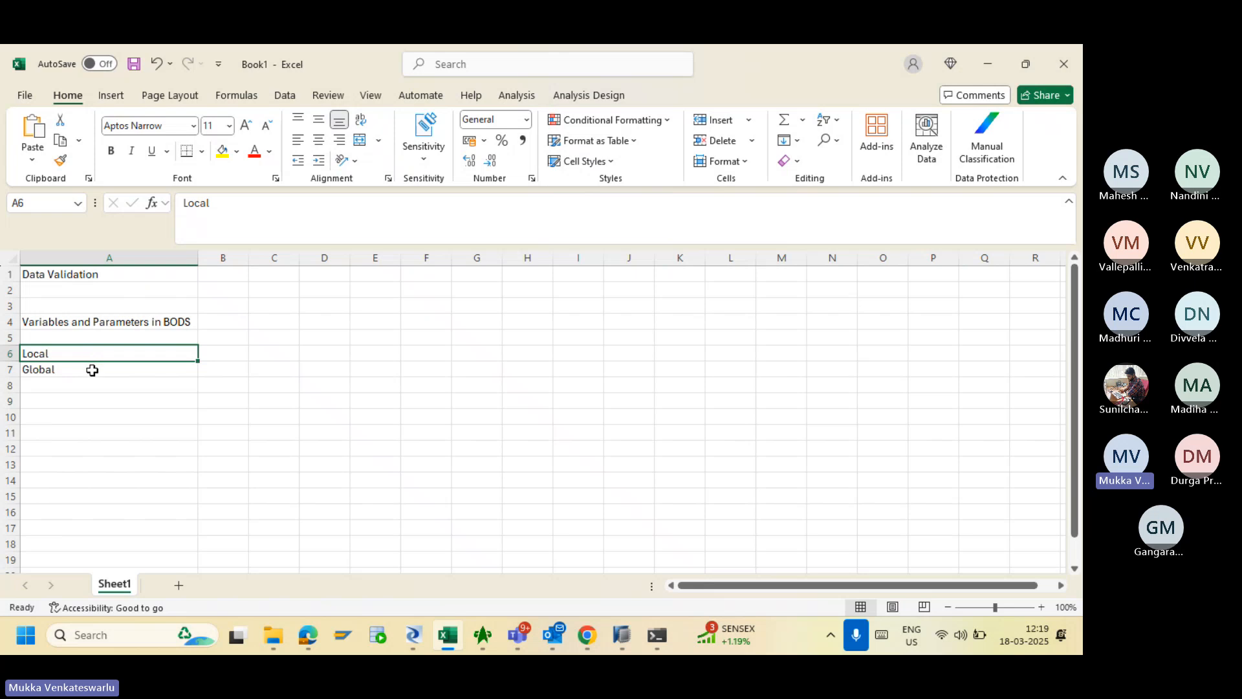
left_click(92, 369)
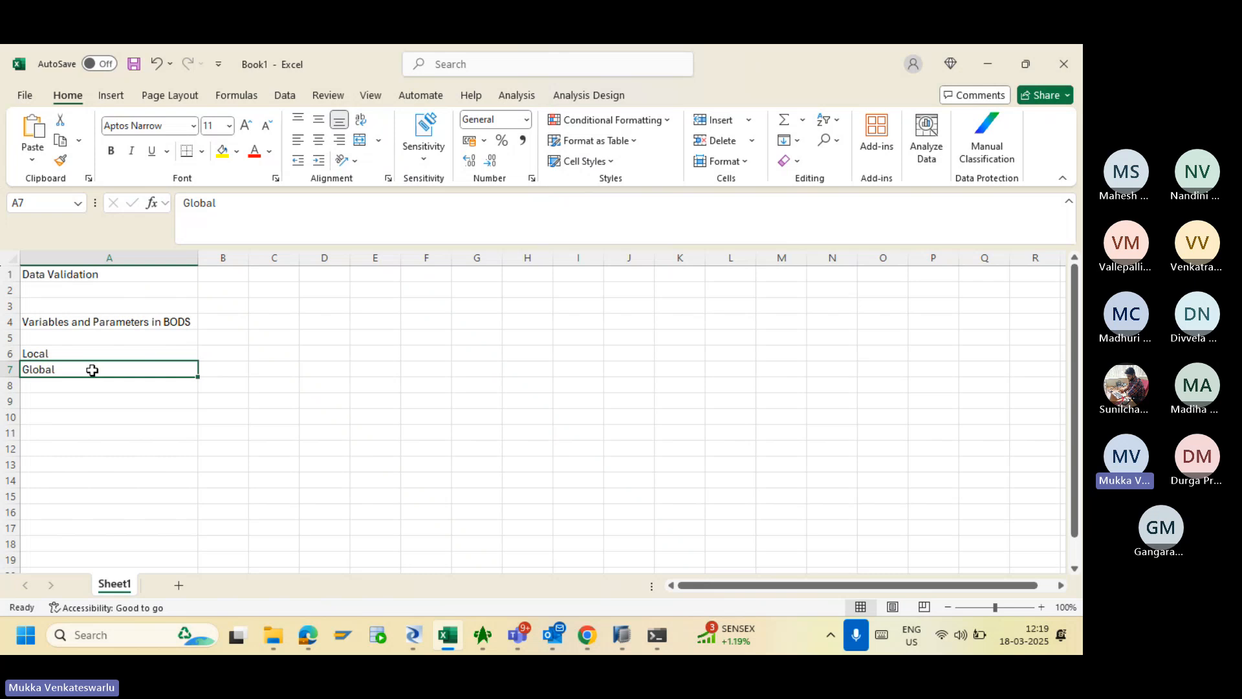
left_click(58, 353)
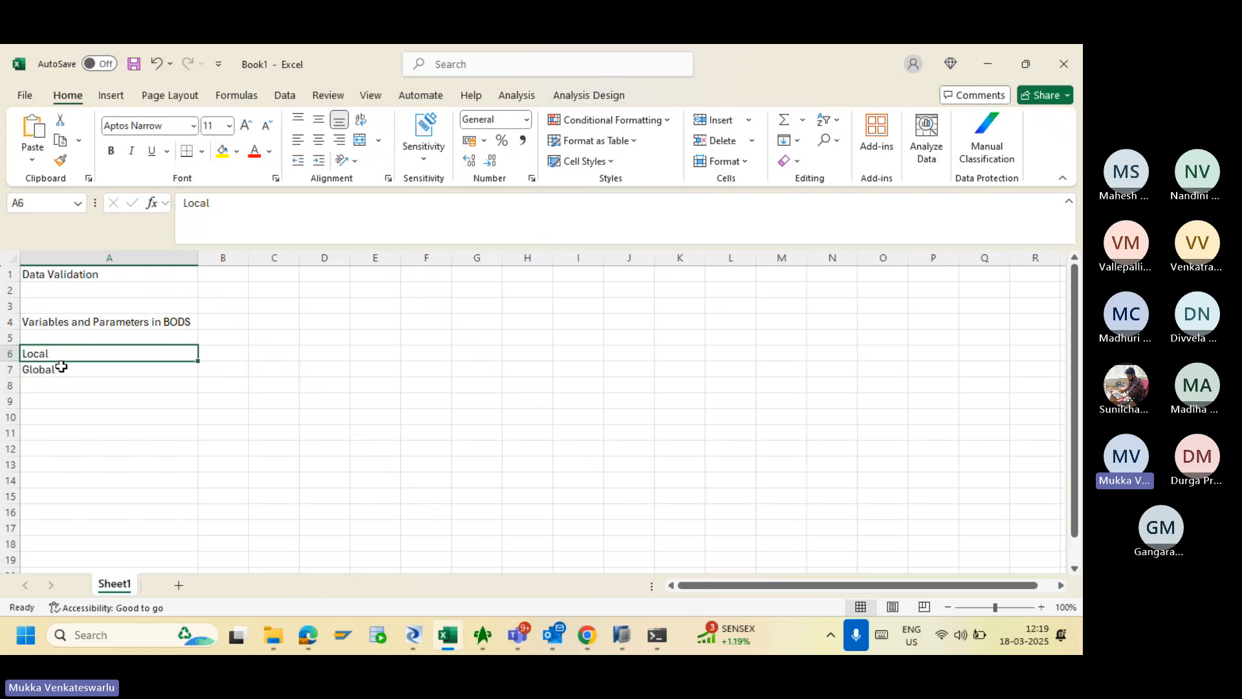
left_click(61, 367)
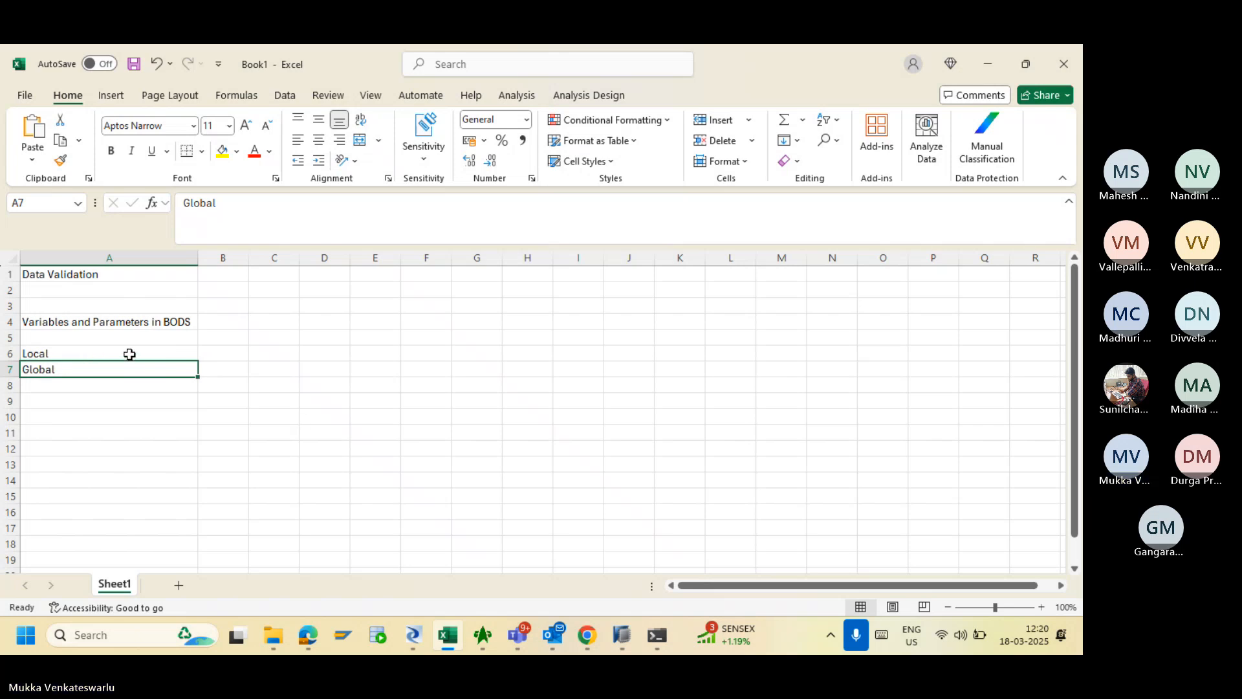
left_click(87, 355)
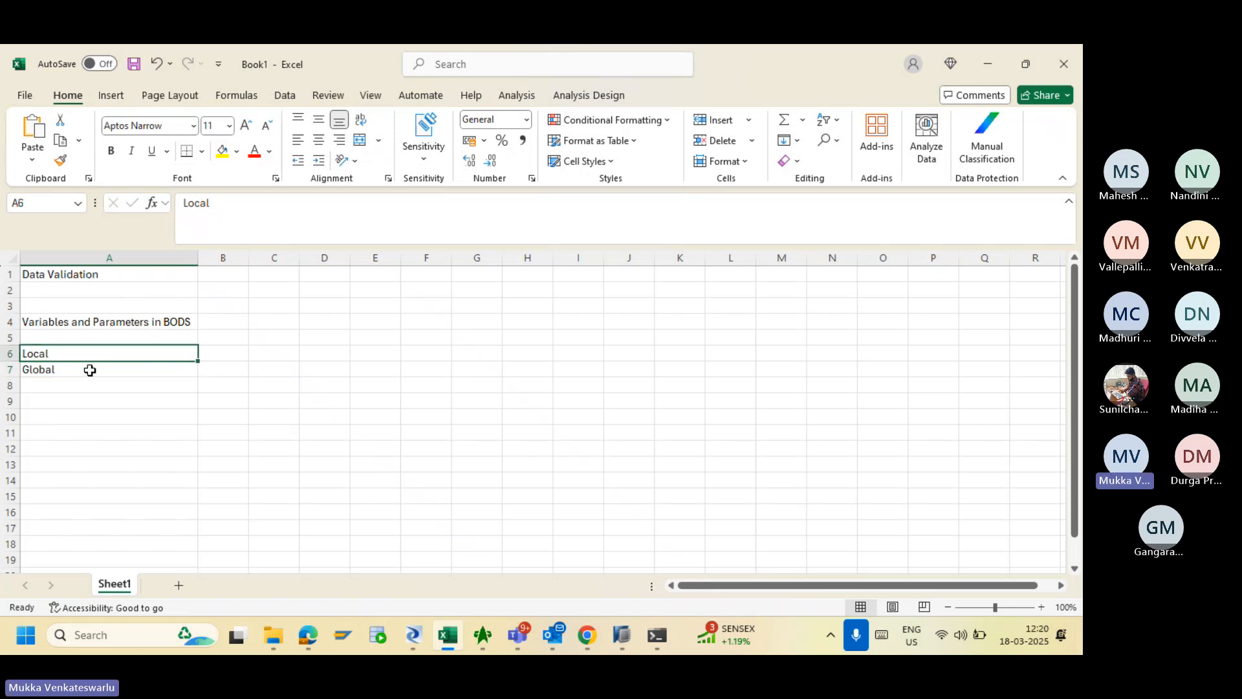
left_click(90, 370)
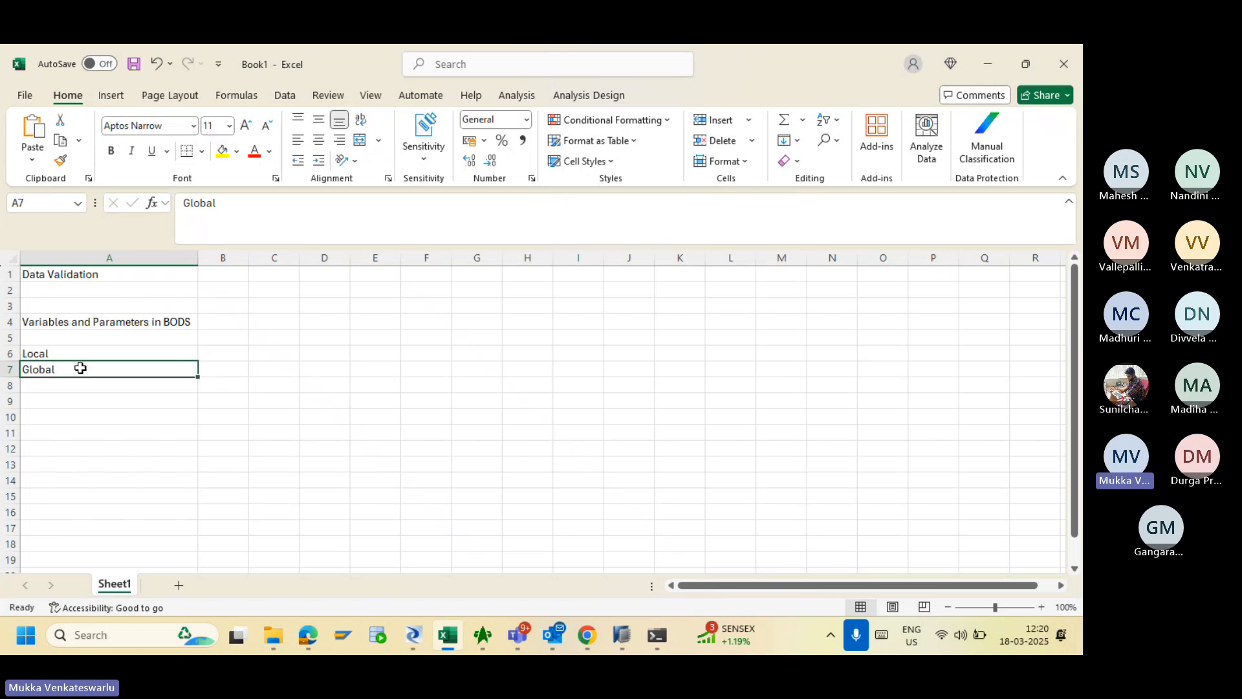
left_click(44, 353)
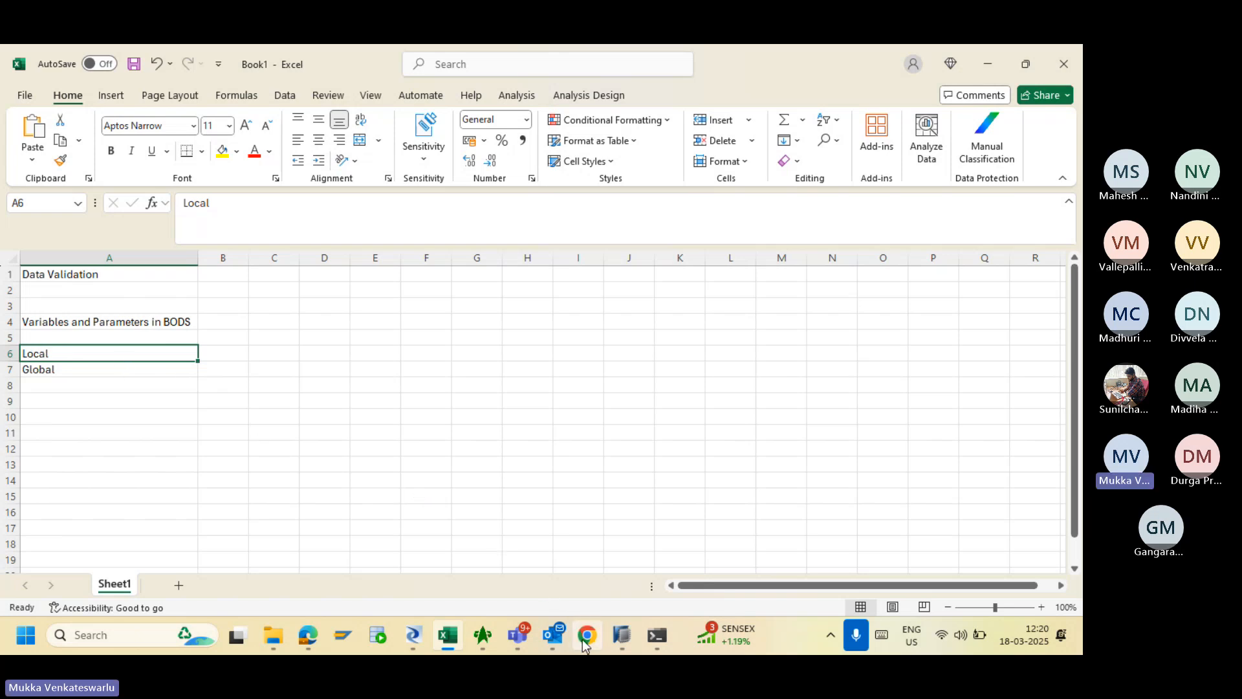
- Create a new batch job in the Training project named JOB_VARIABLES
left_click(413, 635)
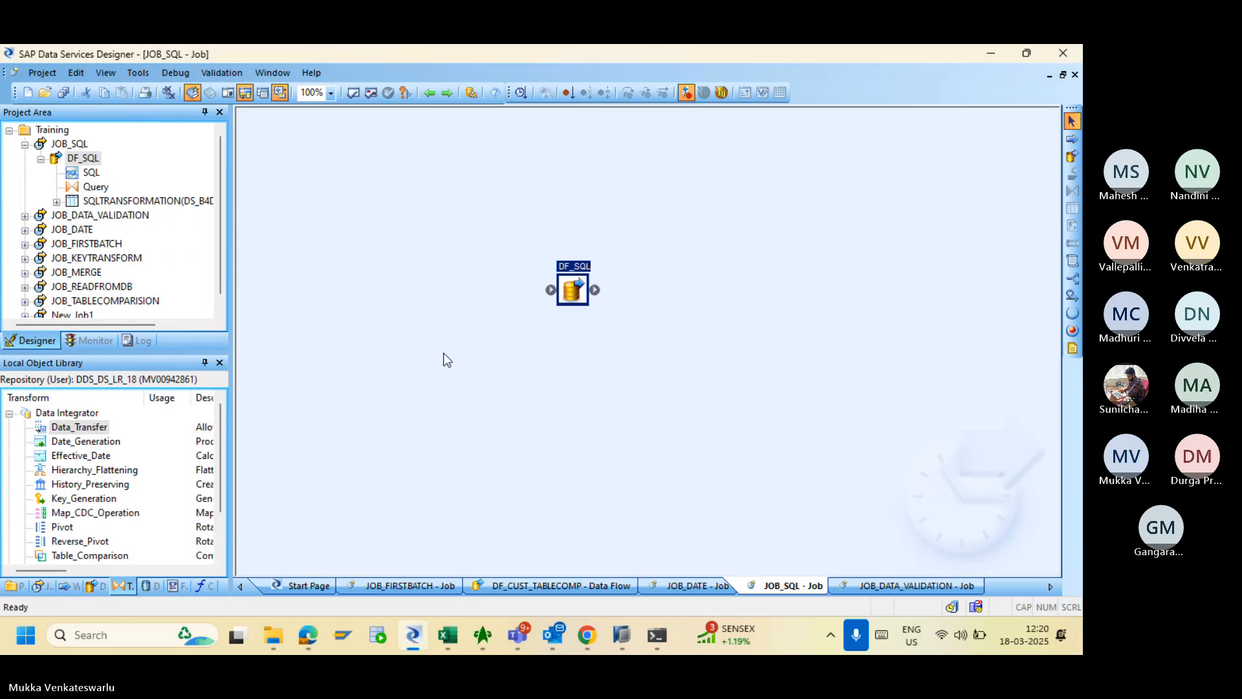
left_click(25, 145)
right_click(52, 132)
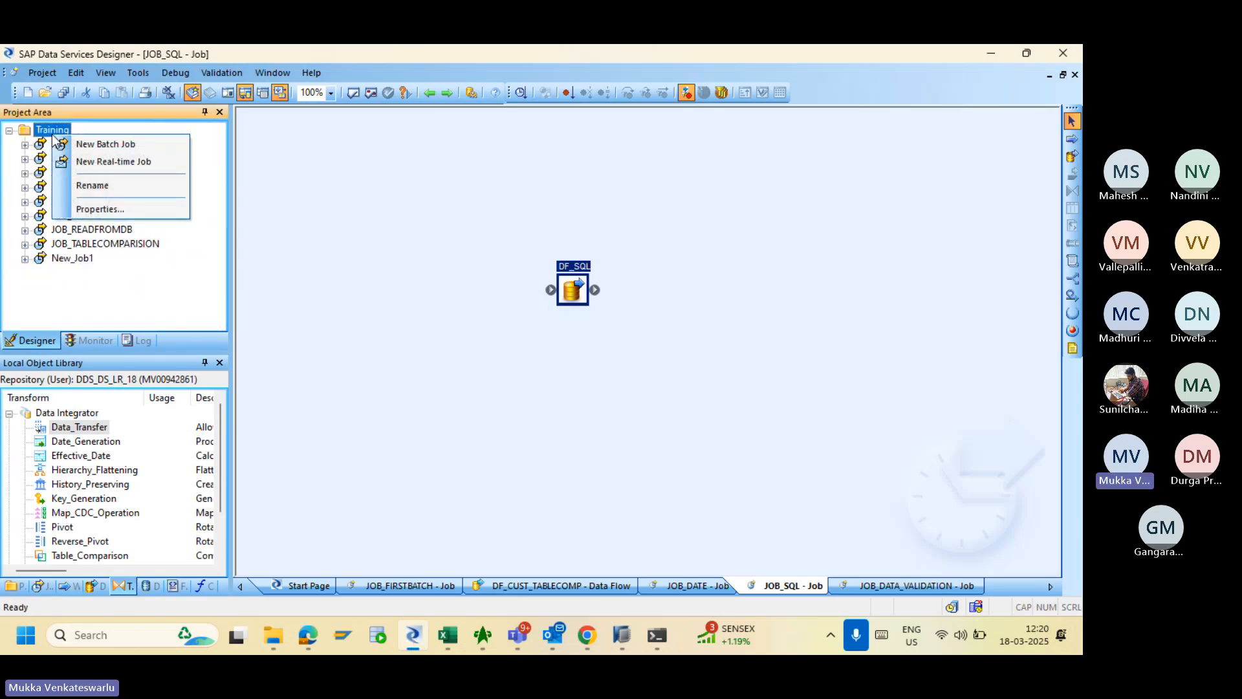
left_click(275, 231)
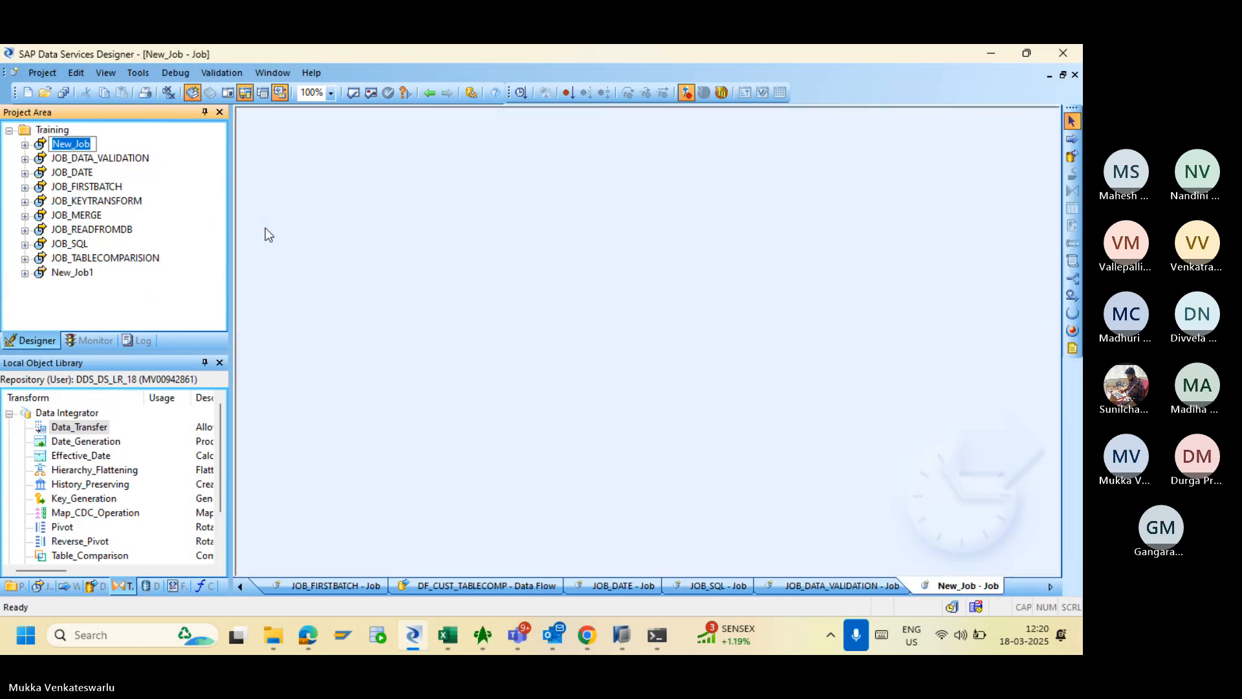
type("JOB_")
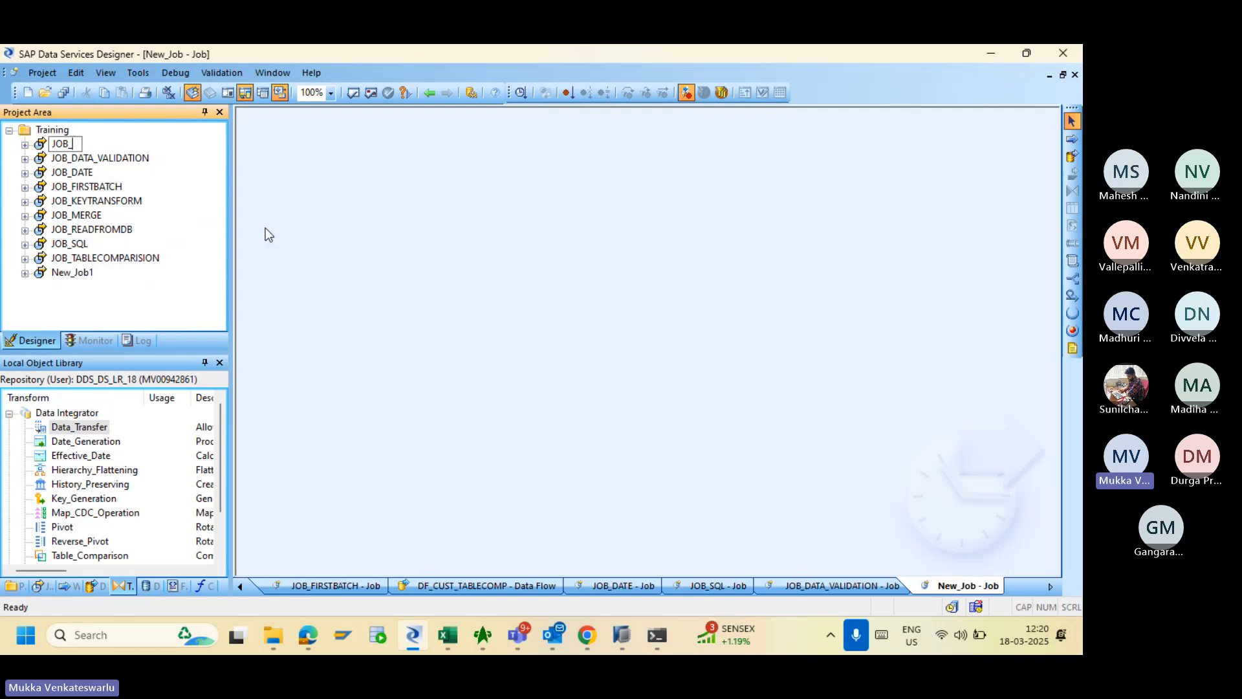
type("VARIABLES")
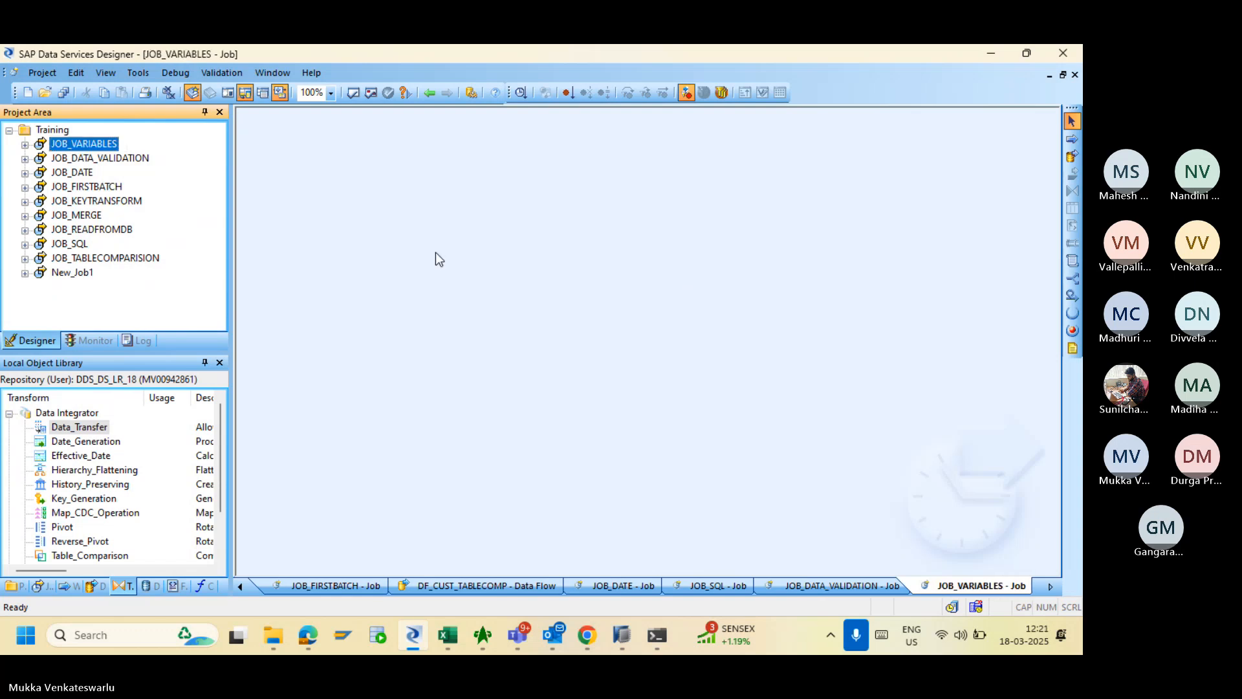
- Look through the JOB_VARIABLES and debugging options without changing anything
right_click(97, 146)
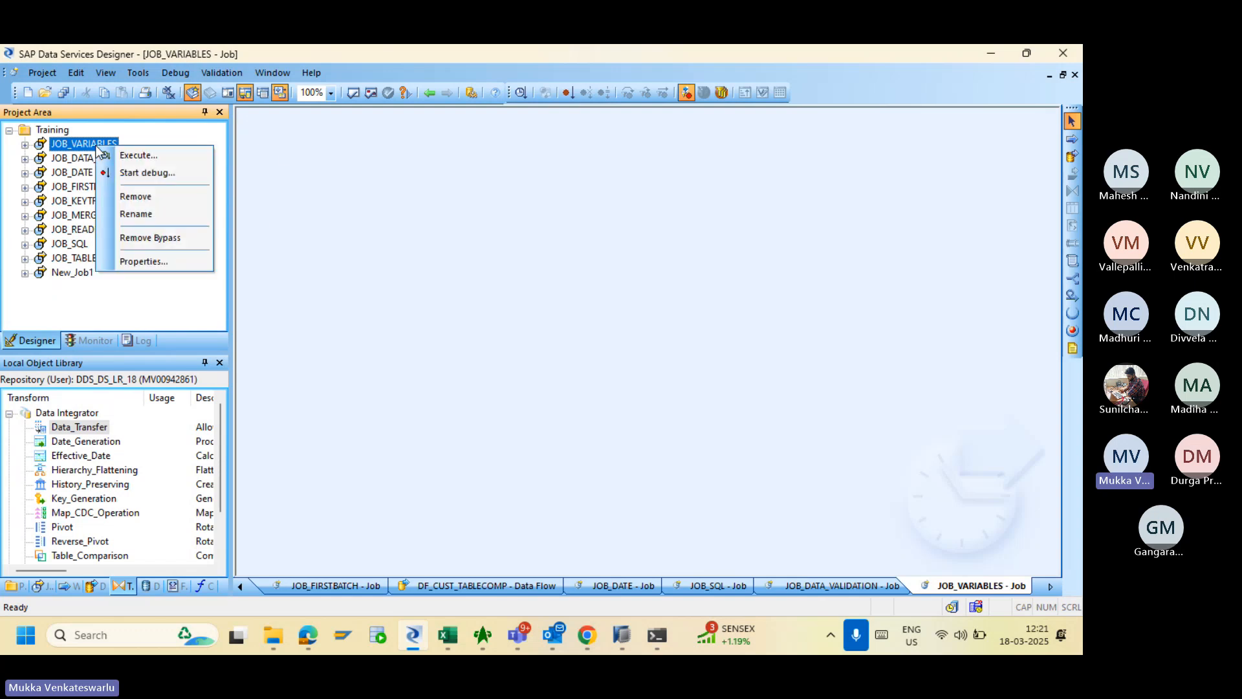
left_click(365, 217)
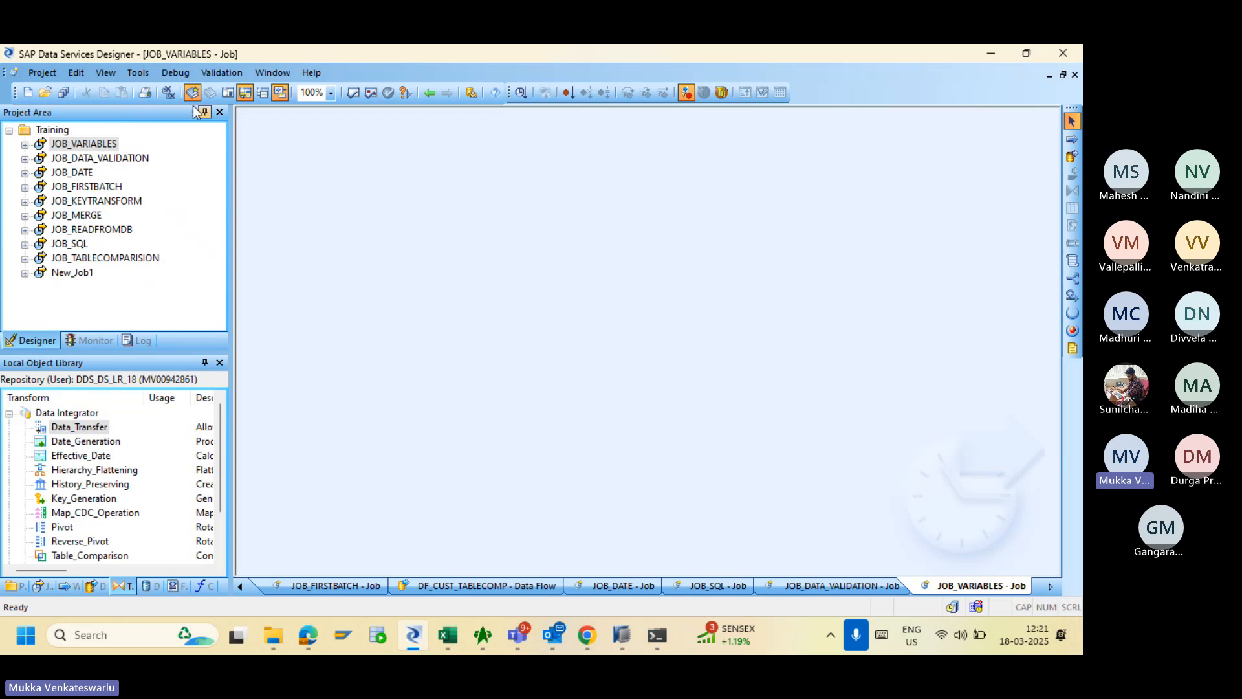
left_click(178, 75)
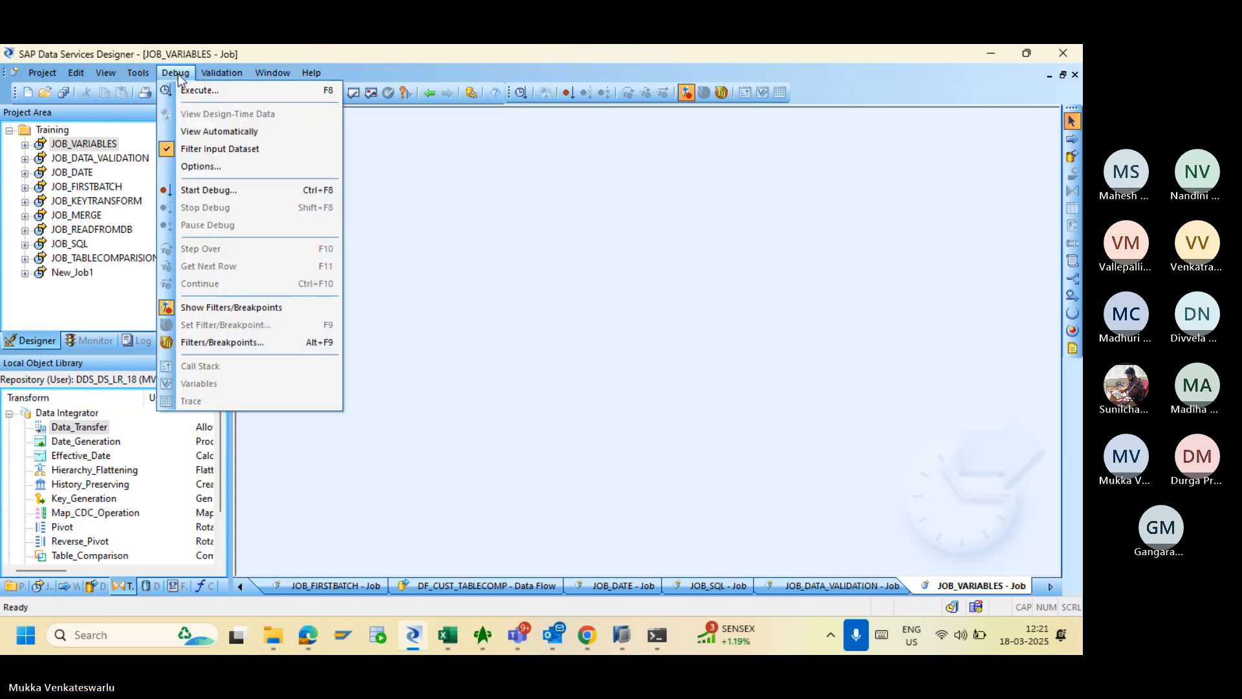
left_click(431, 216)
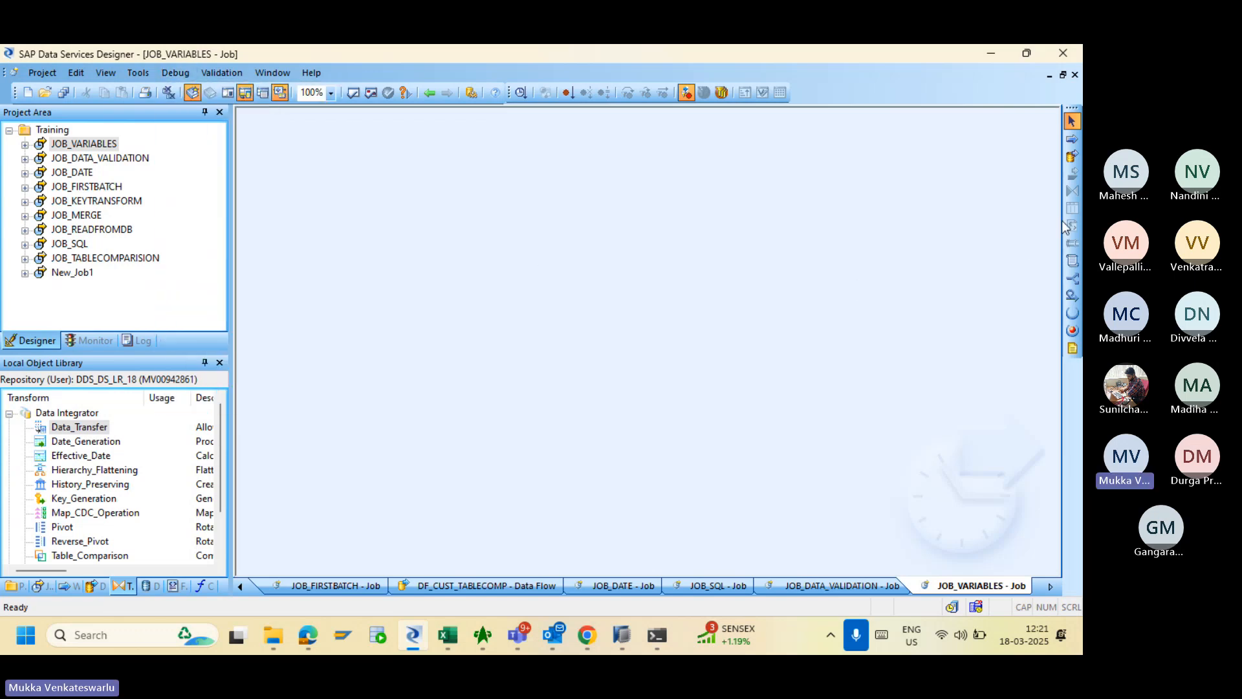
- Place a work flow named WF_Variables in JOB_VARIABLES and open it
left_click(1072, 141)
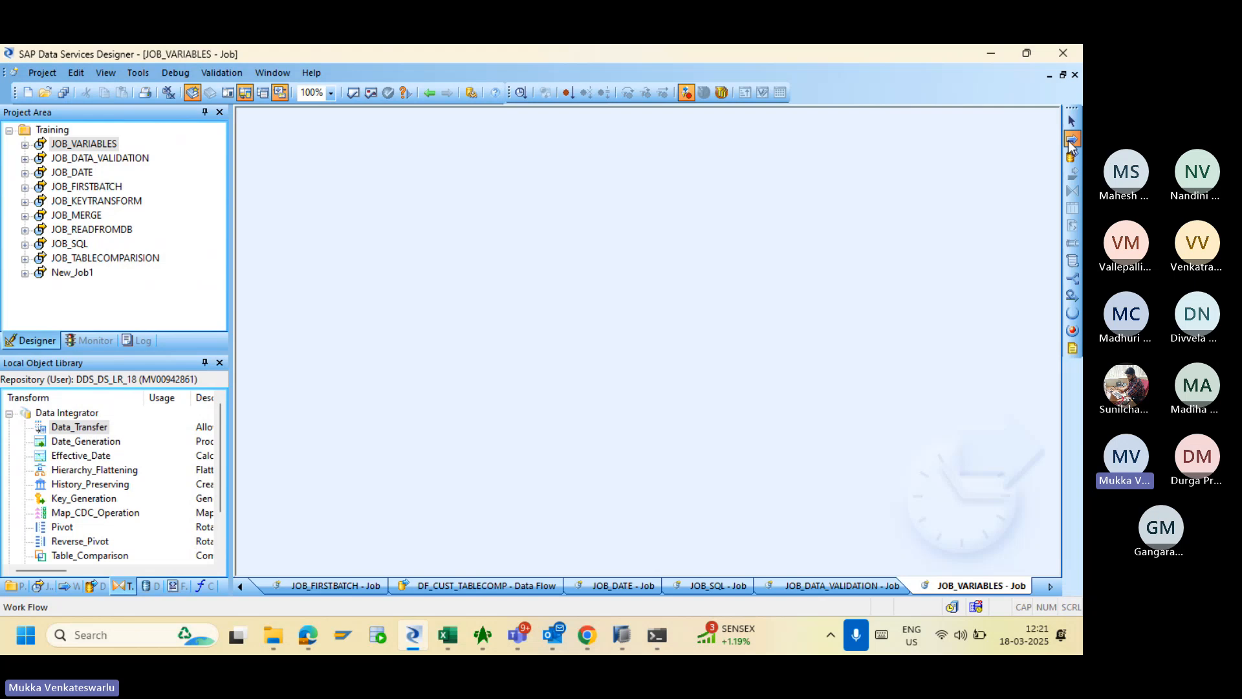
left_click(1071, 121)
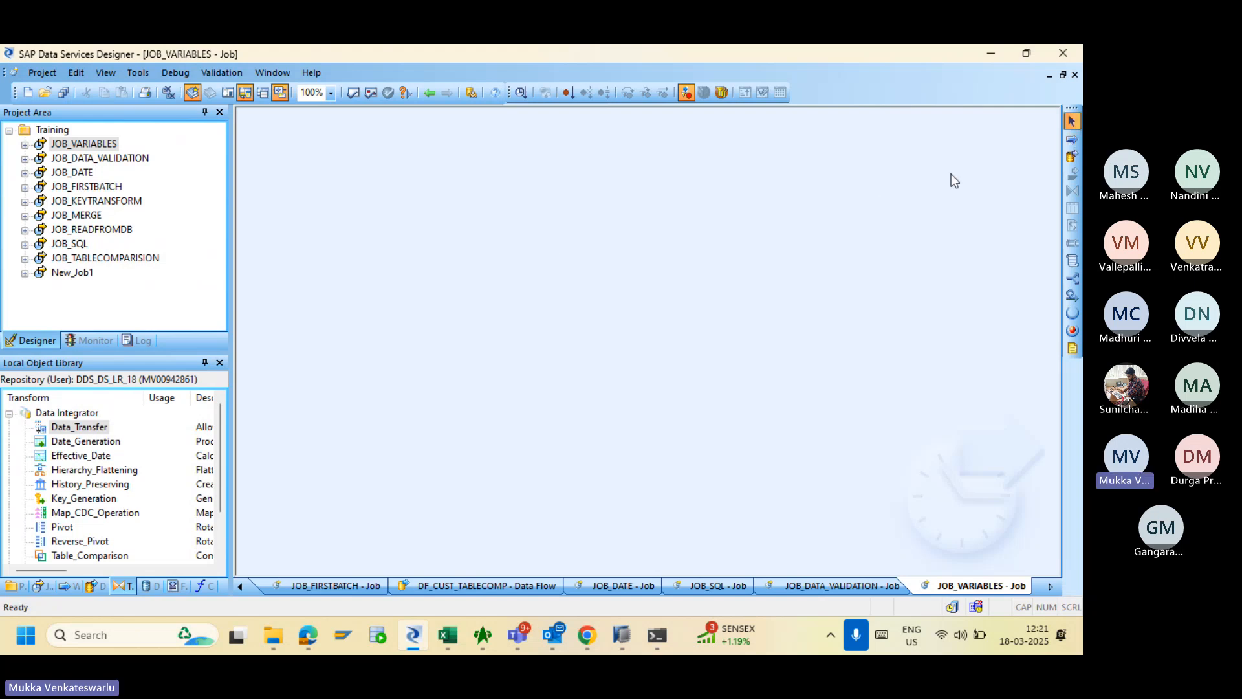
left_click(1071, 138)
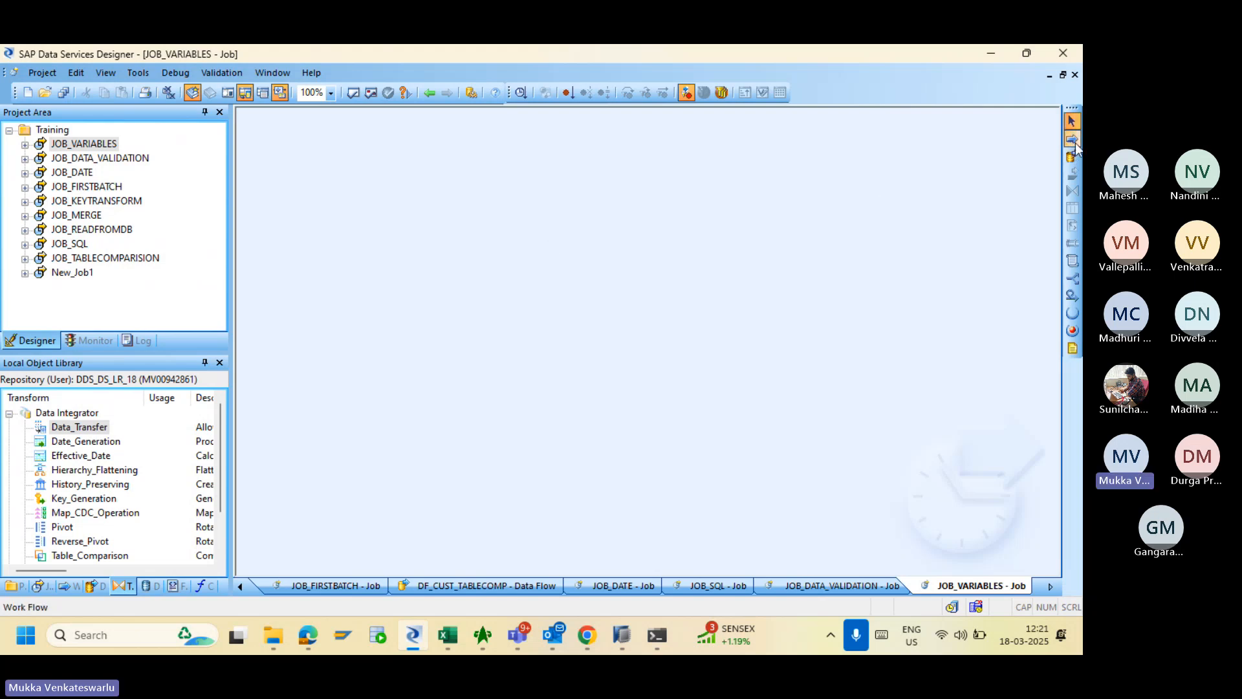
left_click(547, 244)
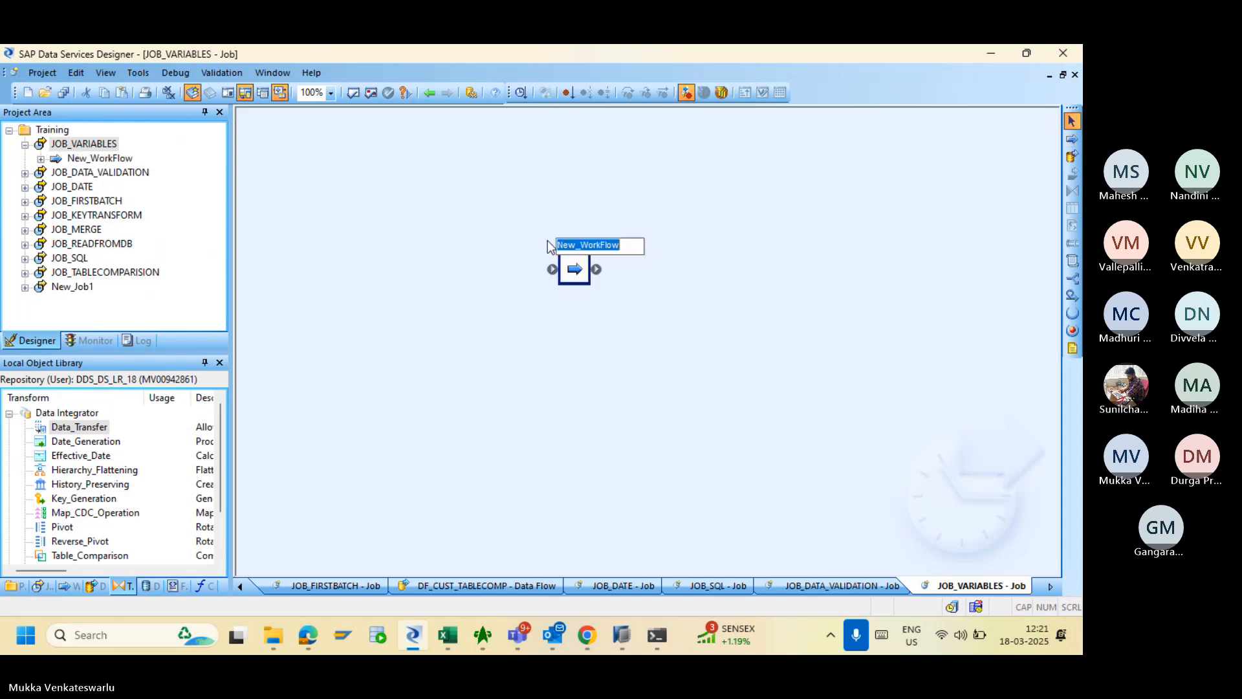
type("WF_V")
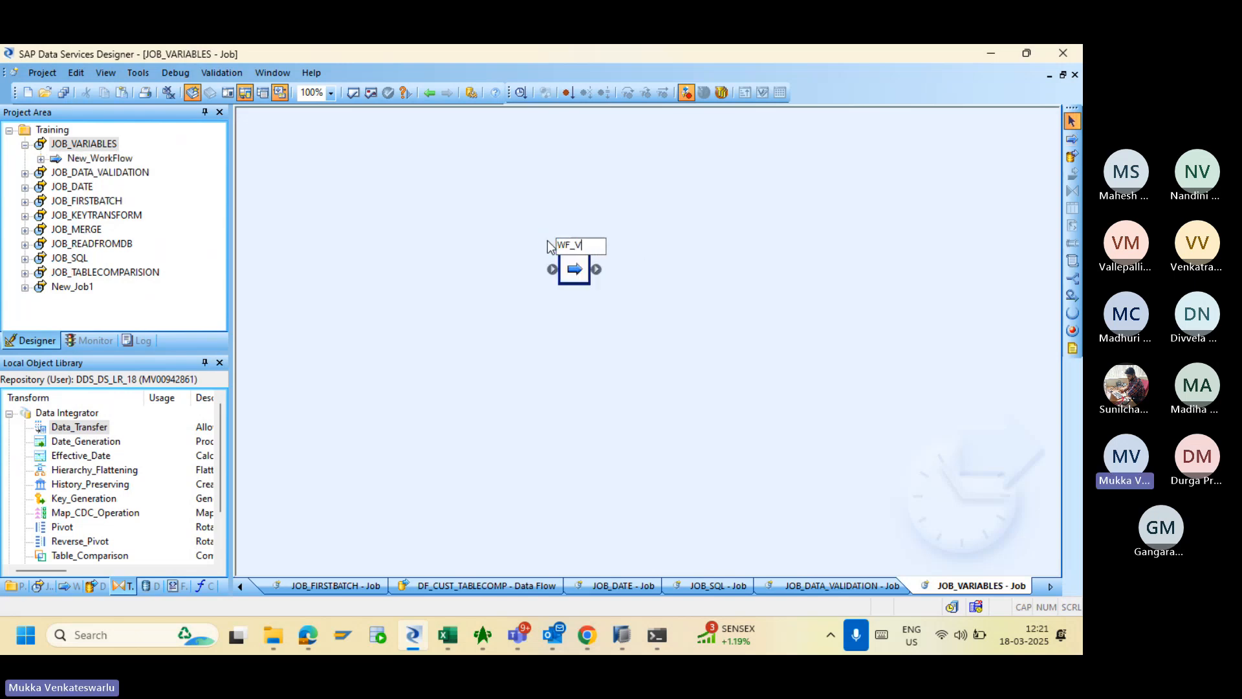
type("ariables")
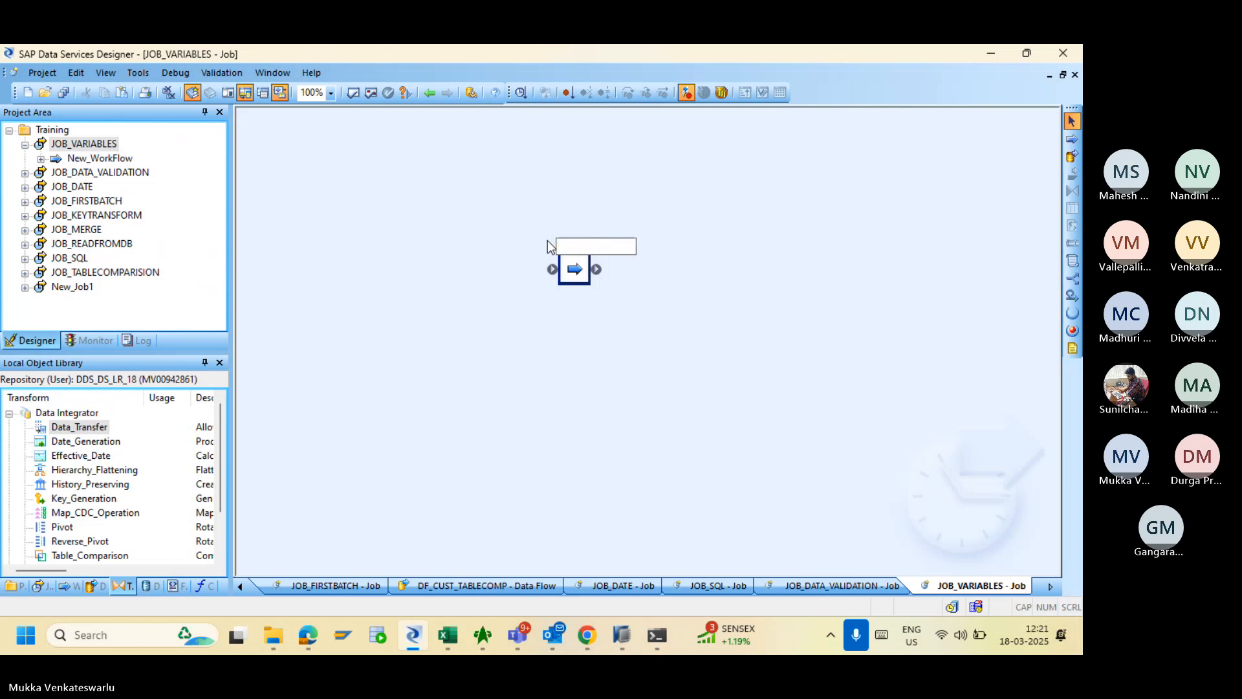
key("Return")
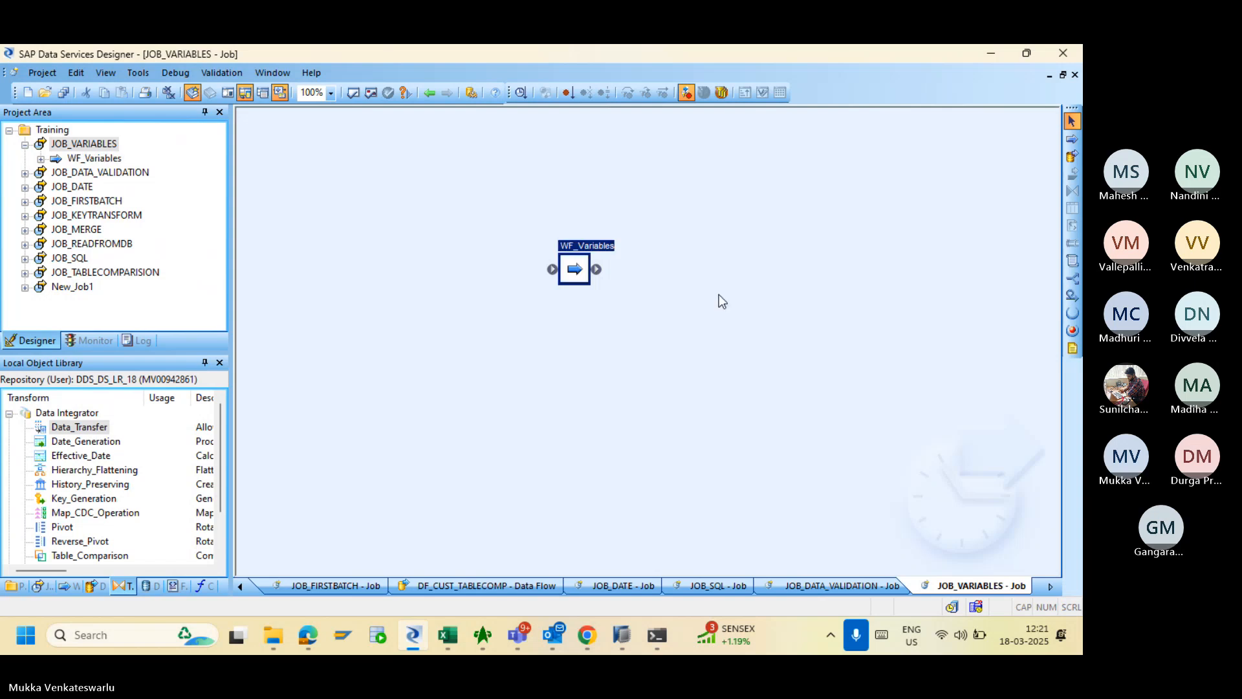
double_click(576, 271)
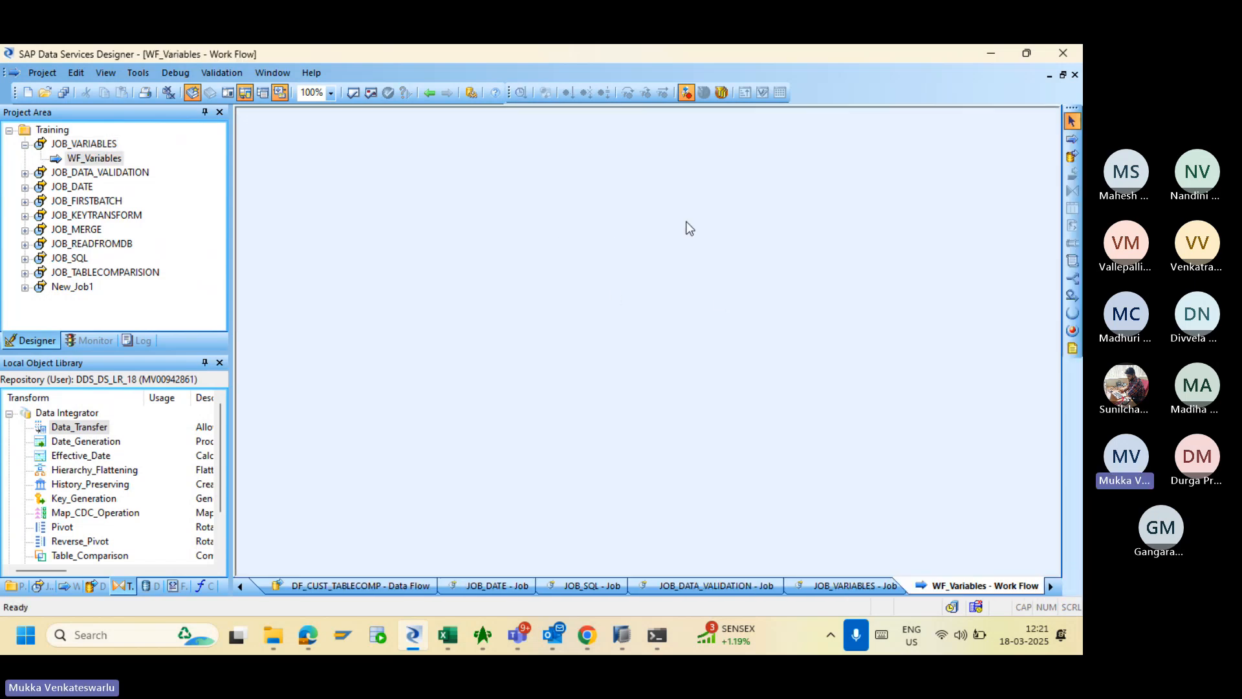
- Place a data flow named DF_VARIABLES inside WF_Variables
left_click(1072, 156)
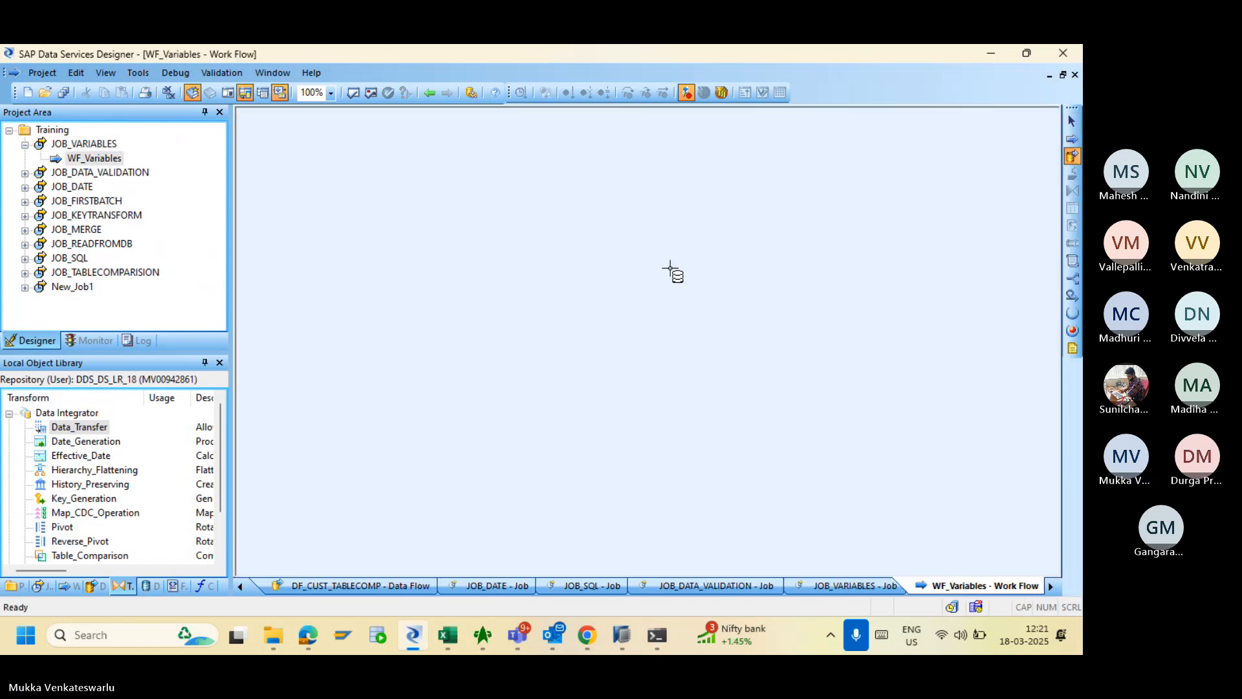
left_click(518, 256)
type("DF_")
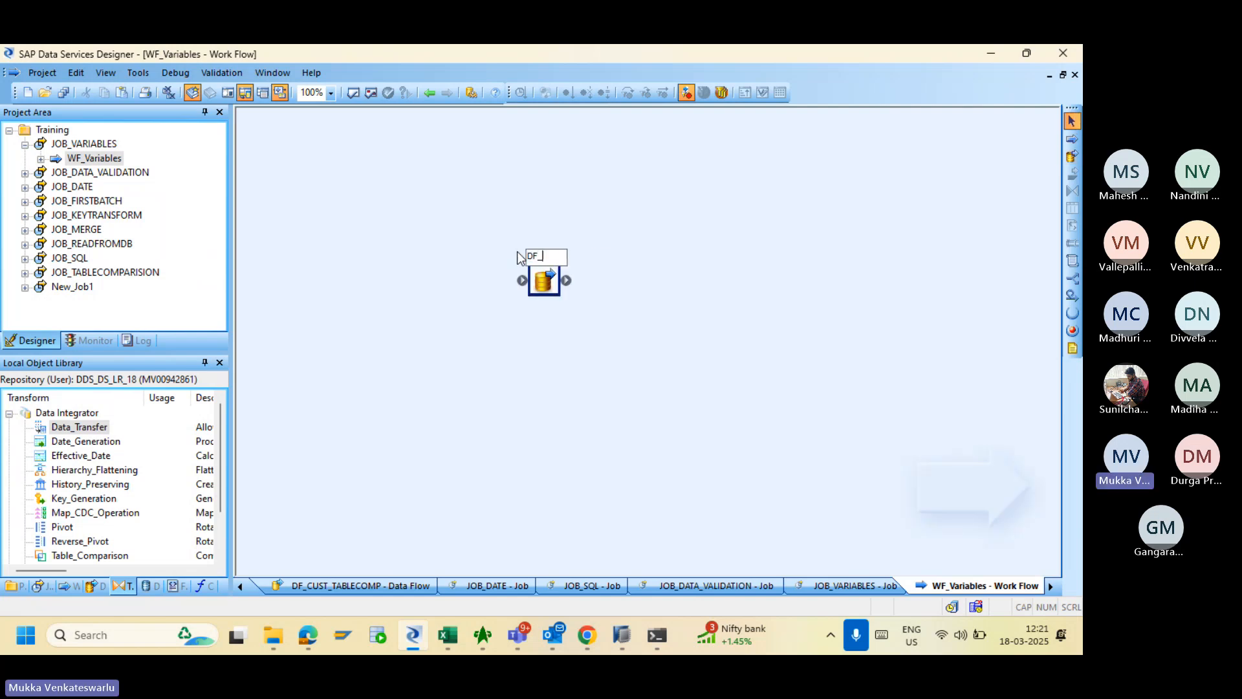
type("VARI")
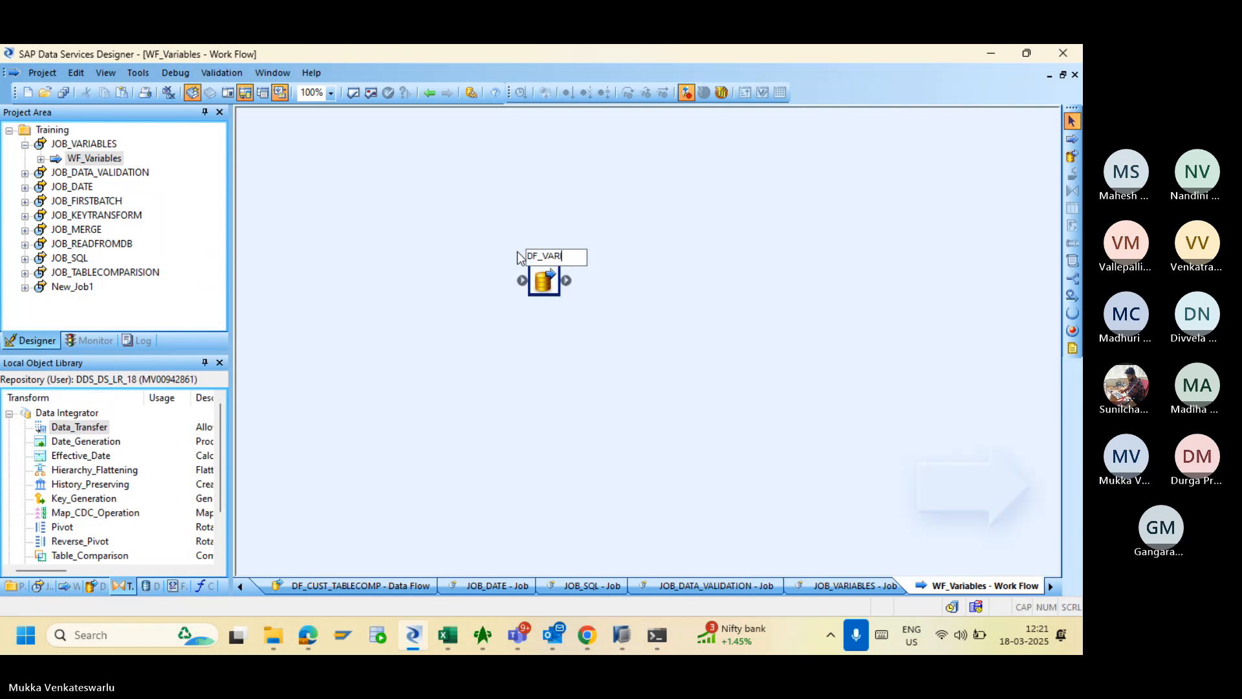
type("ABLES")
key("Return")
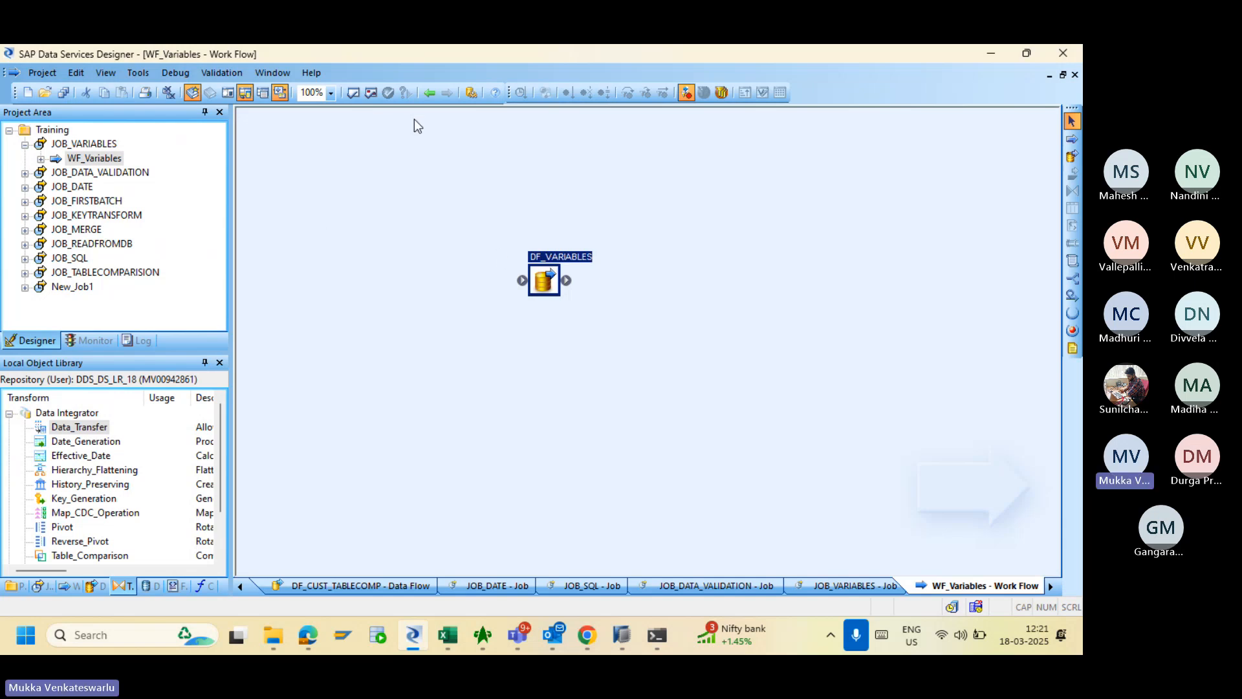
- Navigate back and open DF_VARIABLES from the Project Area tree
left_click(429, 94)
left_click(429, 94)
left_click(429, 94)
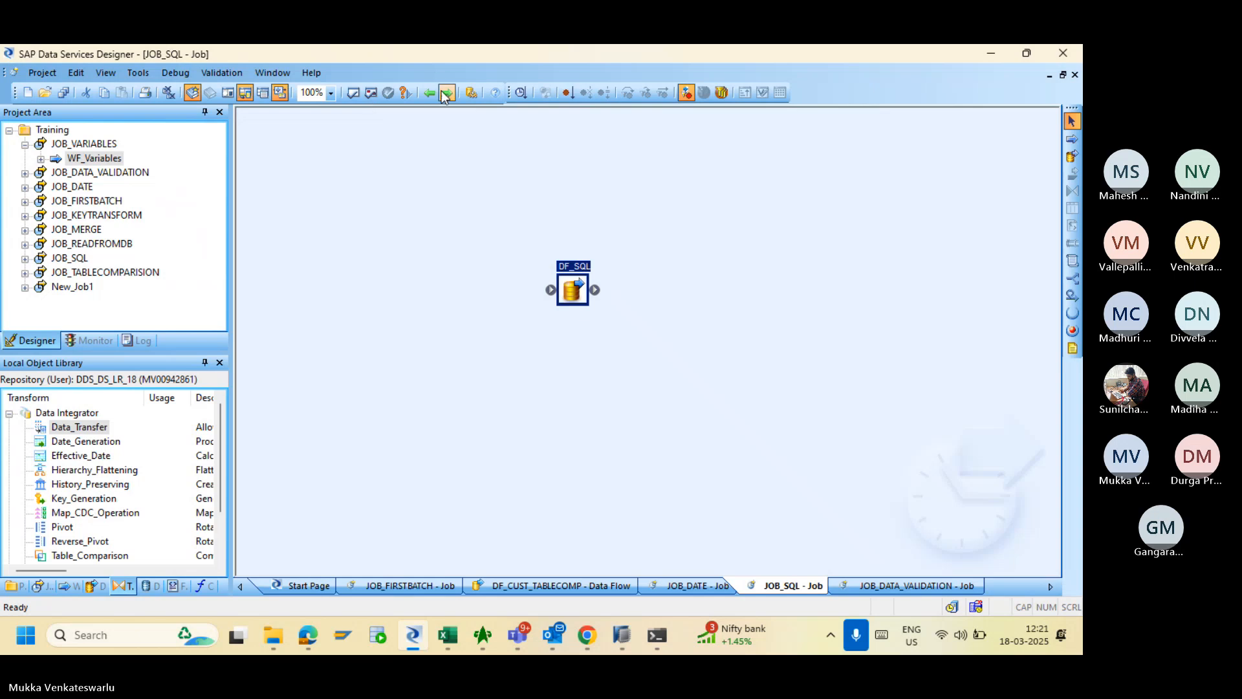
left_click(446, 94)
left_click(446, 94)
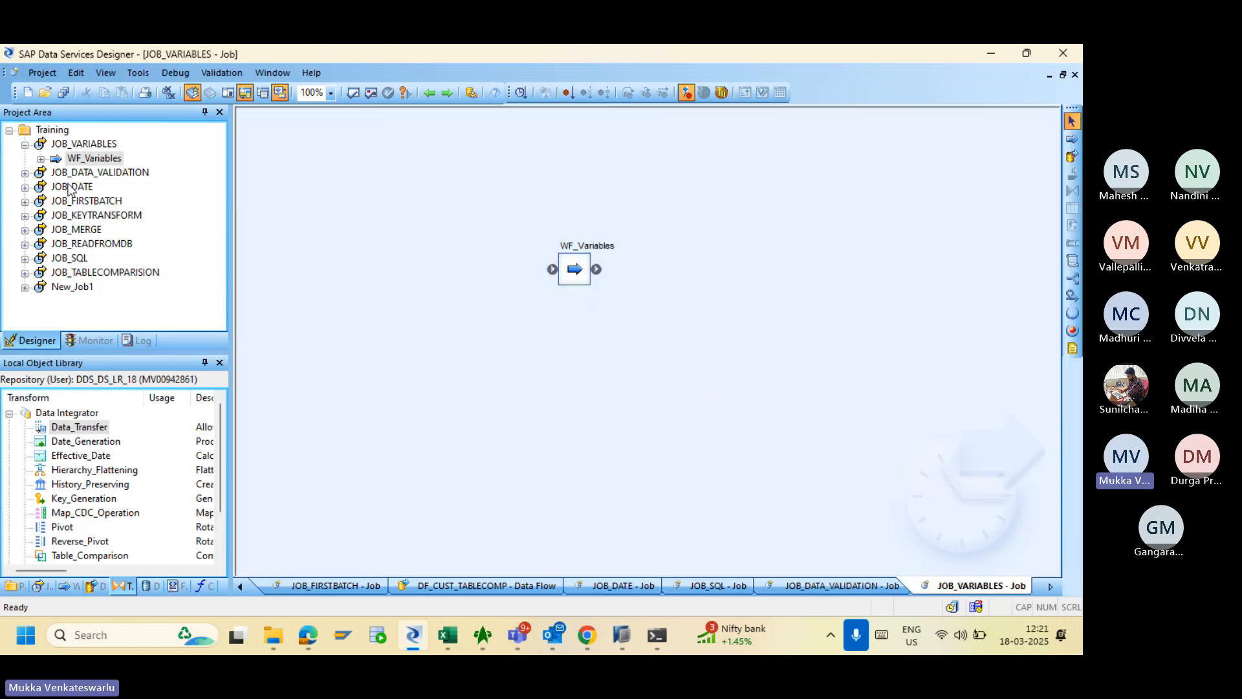
left_click(41, 159)
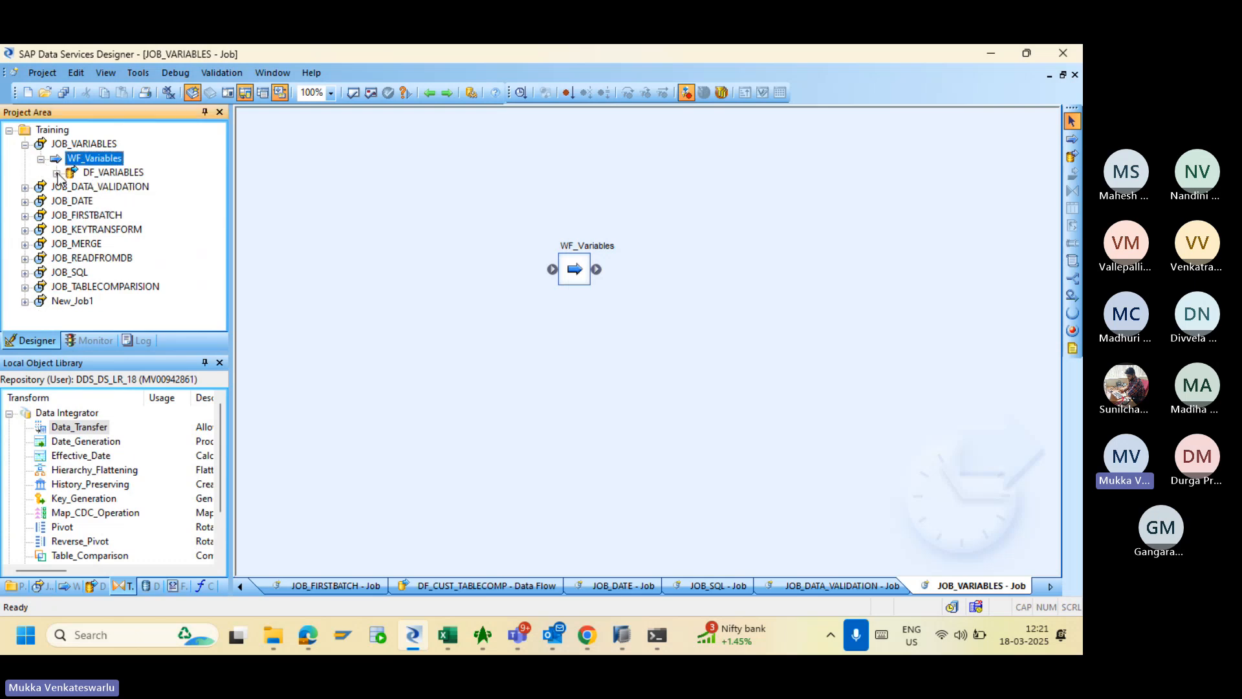
left_click(57, 172)
left_click(100, 175)
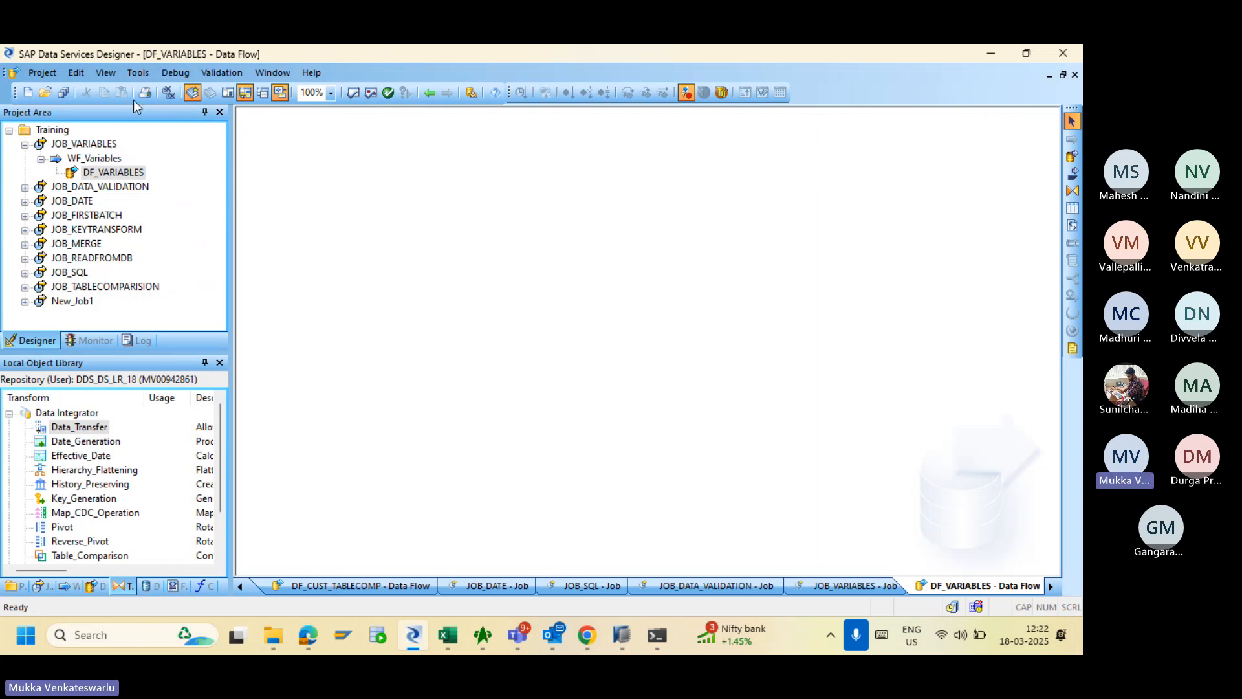
- Bring up the Variables and Parameters window for DF_VARIABLES
left_click(210, 74)
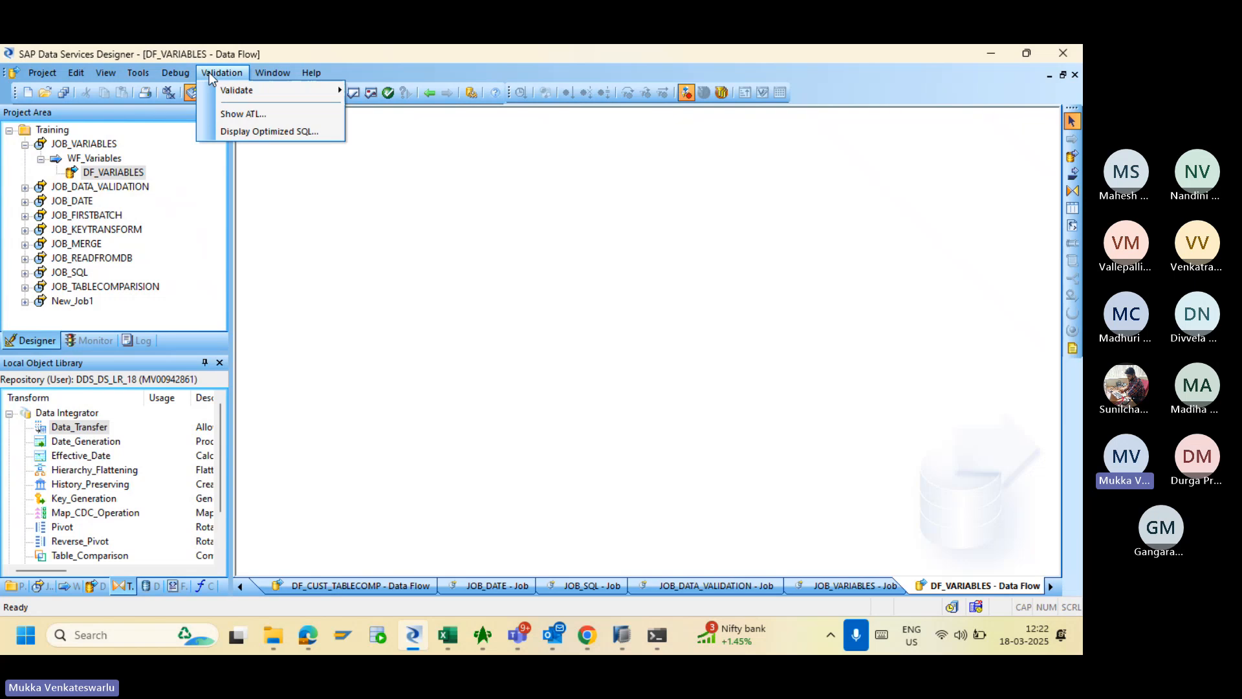
mouse_move(138, 74)
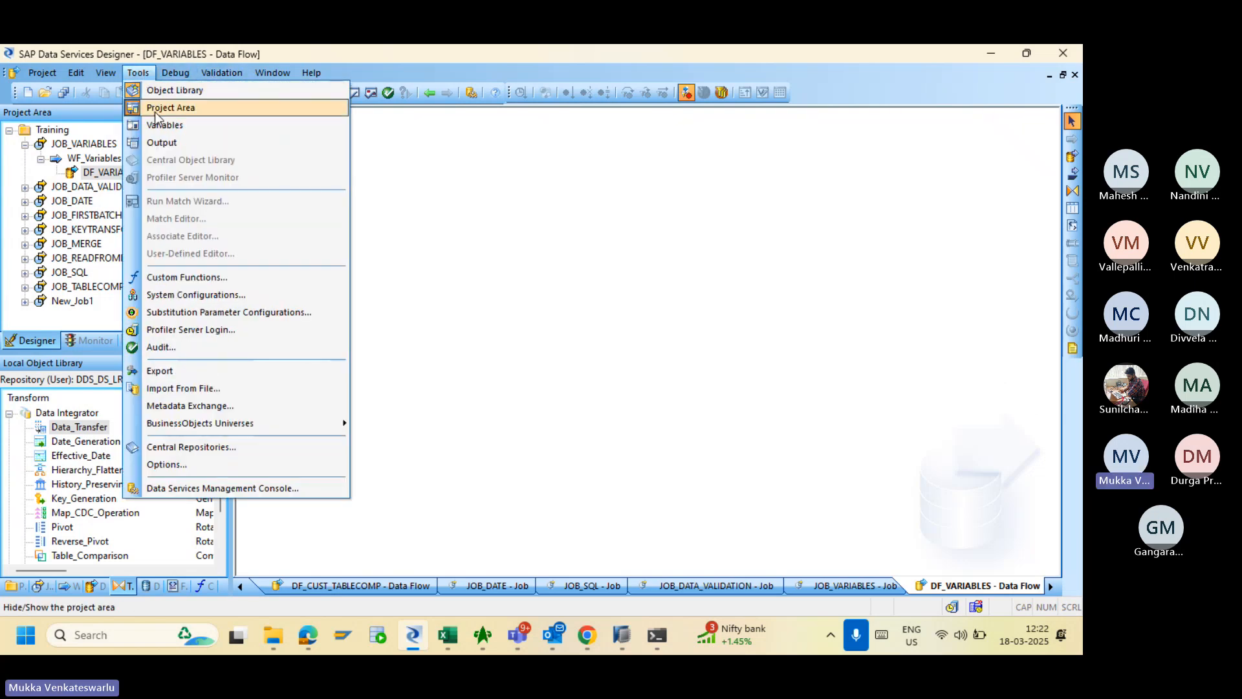
left_click(160, 126)
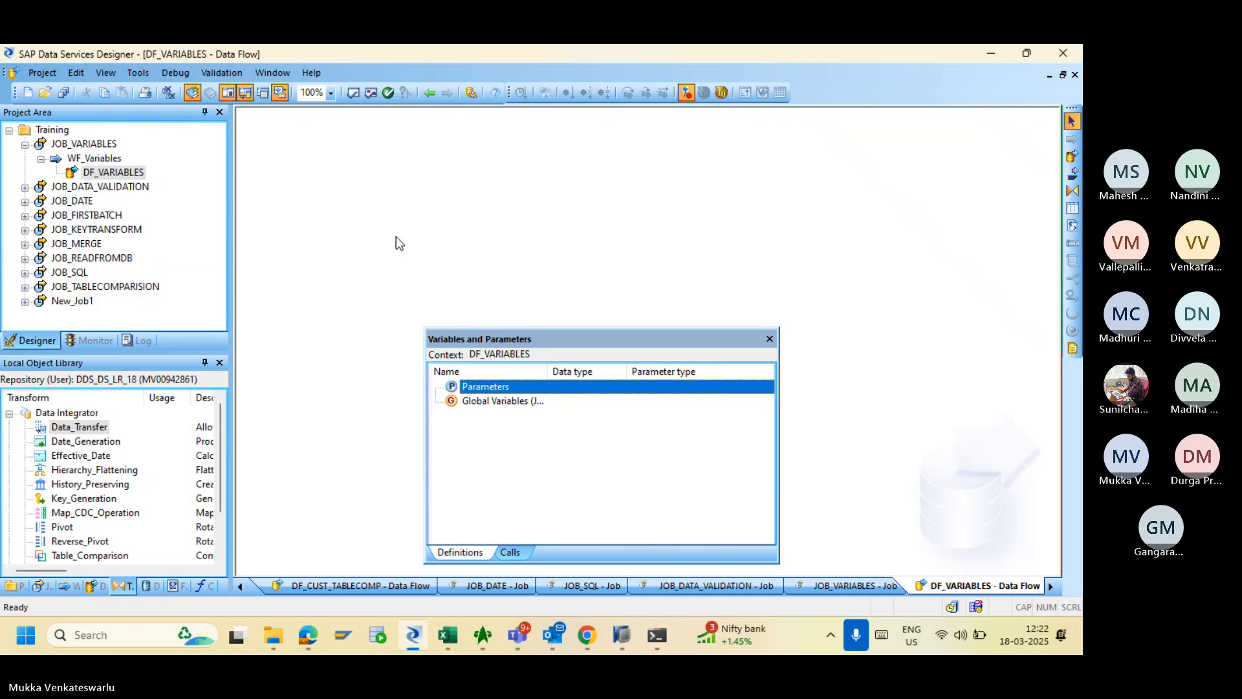
- Move the Variables and Parameters window aside and switch its context to JOB_VARIABLES
left_click_drag(529, 340, 487, 217)
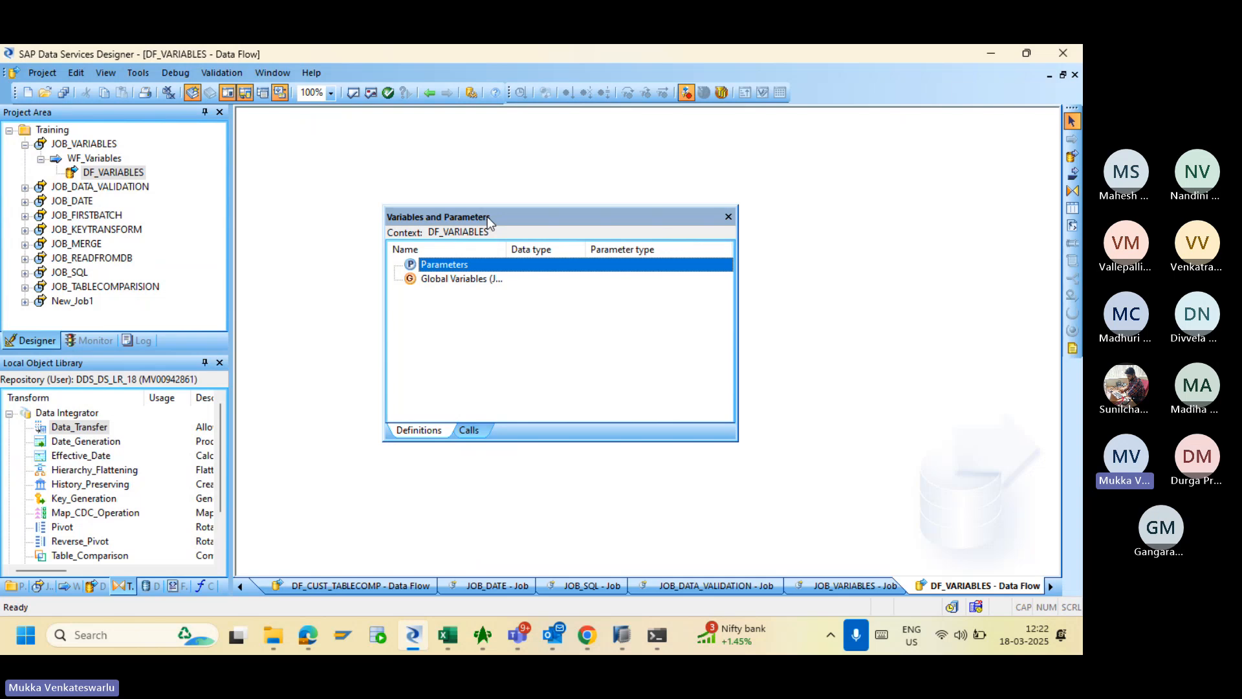
left_click(445, 279)
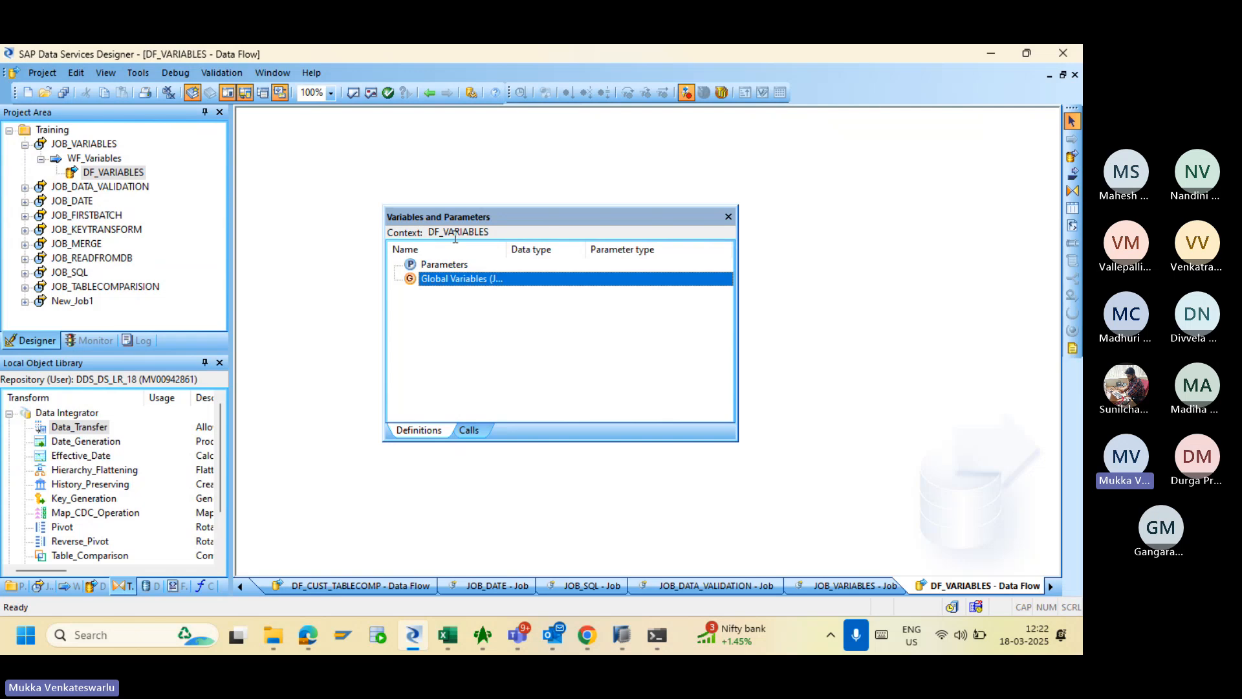
left_click(88, 145)
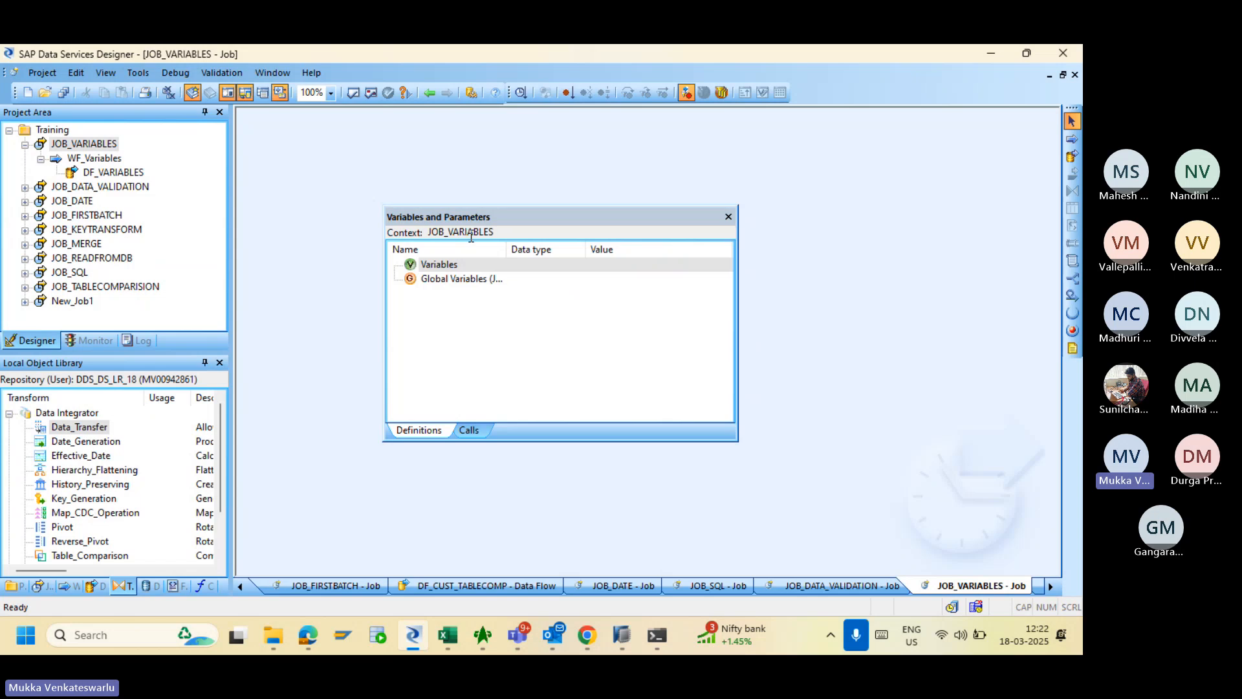
- Insert local variable $NewVariable0 into JOB_VARIABLES and open its properties
right_click(444, 269)
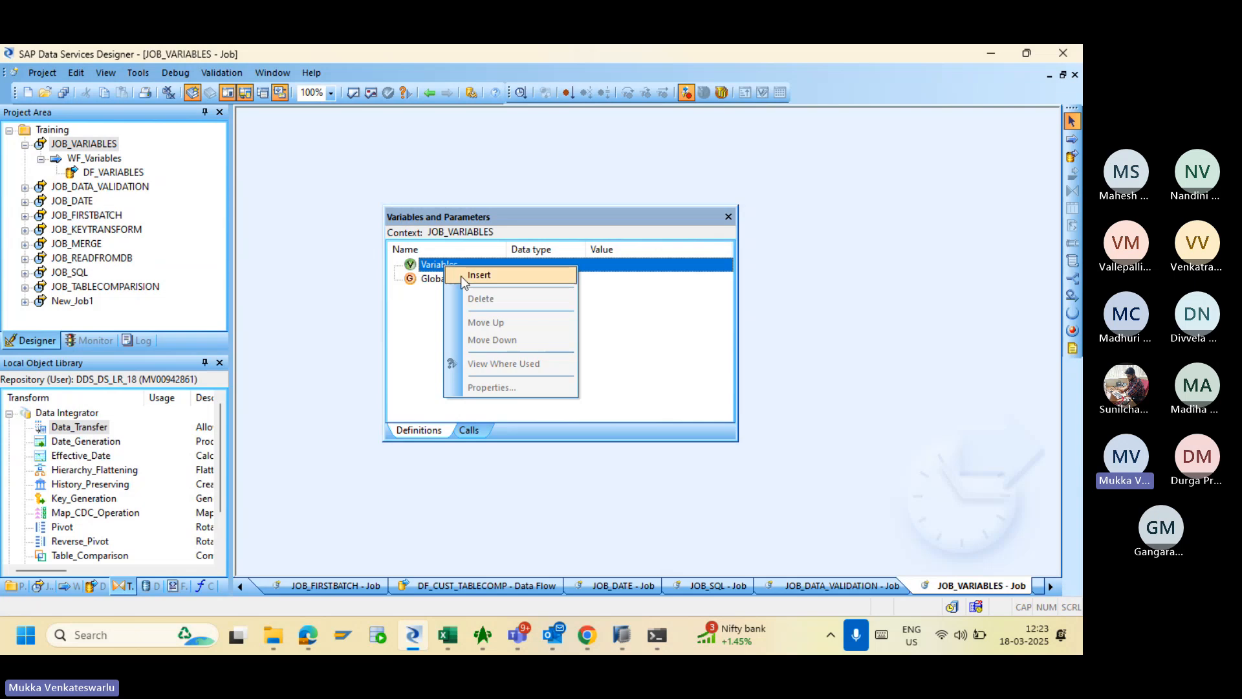
left_click(479, 275)
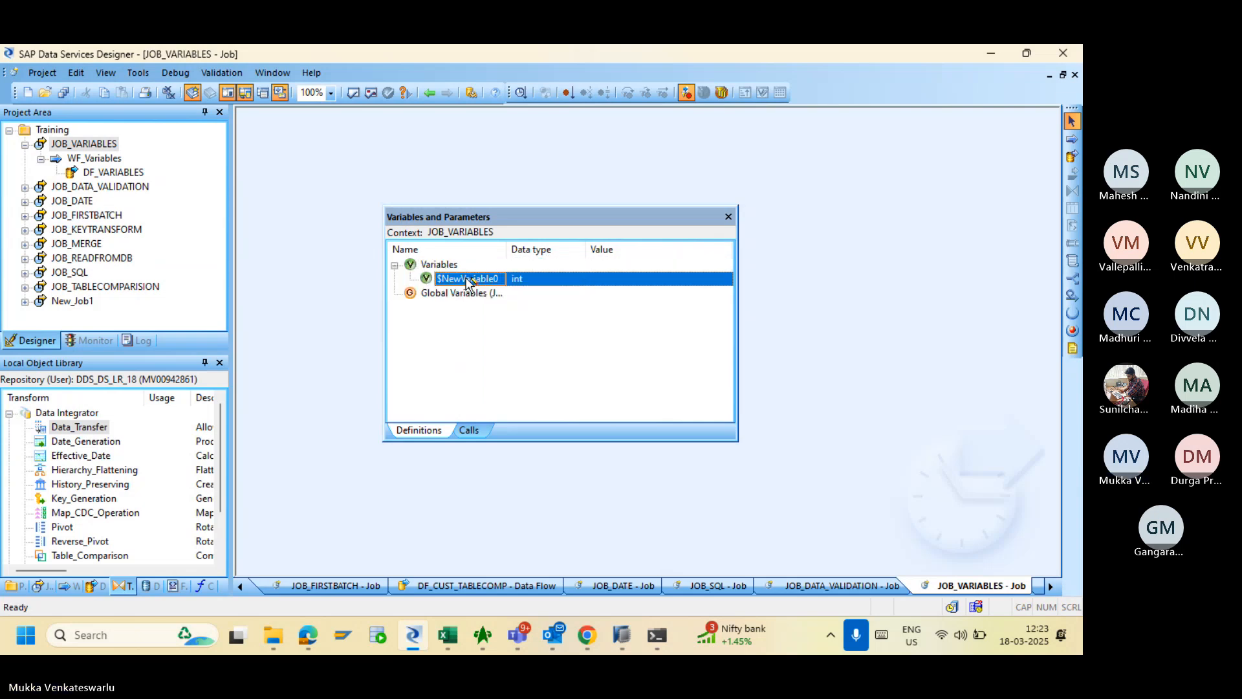
double_click(466, 278)
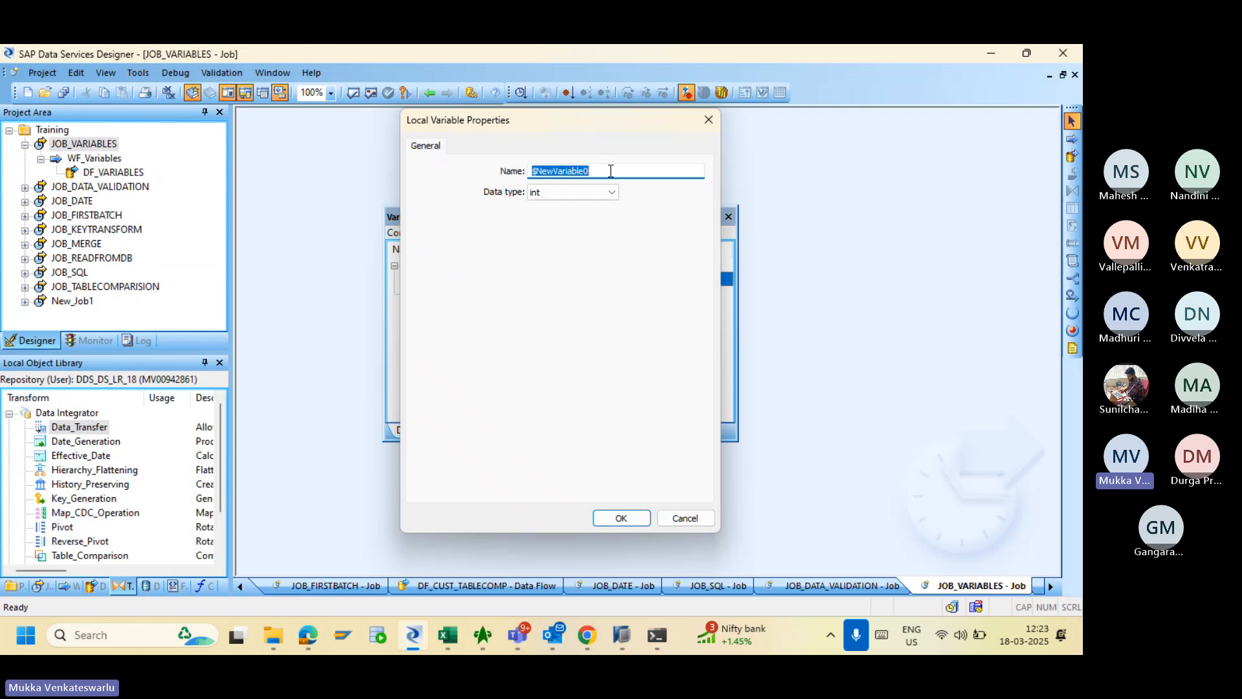
key("alt+Tab")
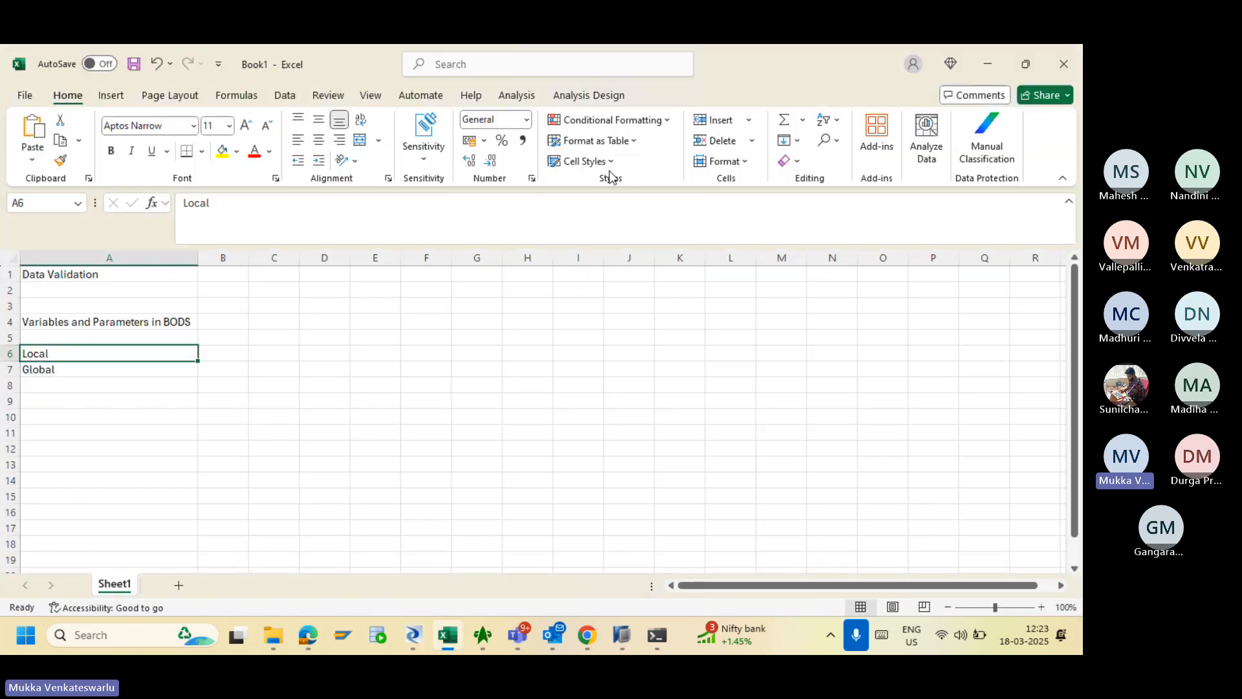
- Enter $LV_ in B6 beside Local and $GV_ in B7 beside Global
left_click(220, 356)
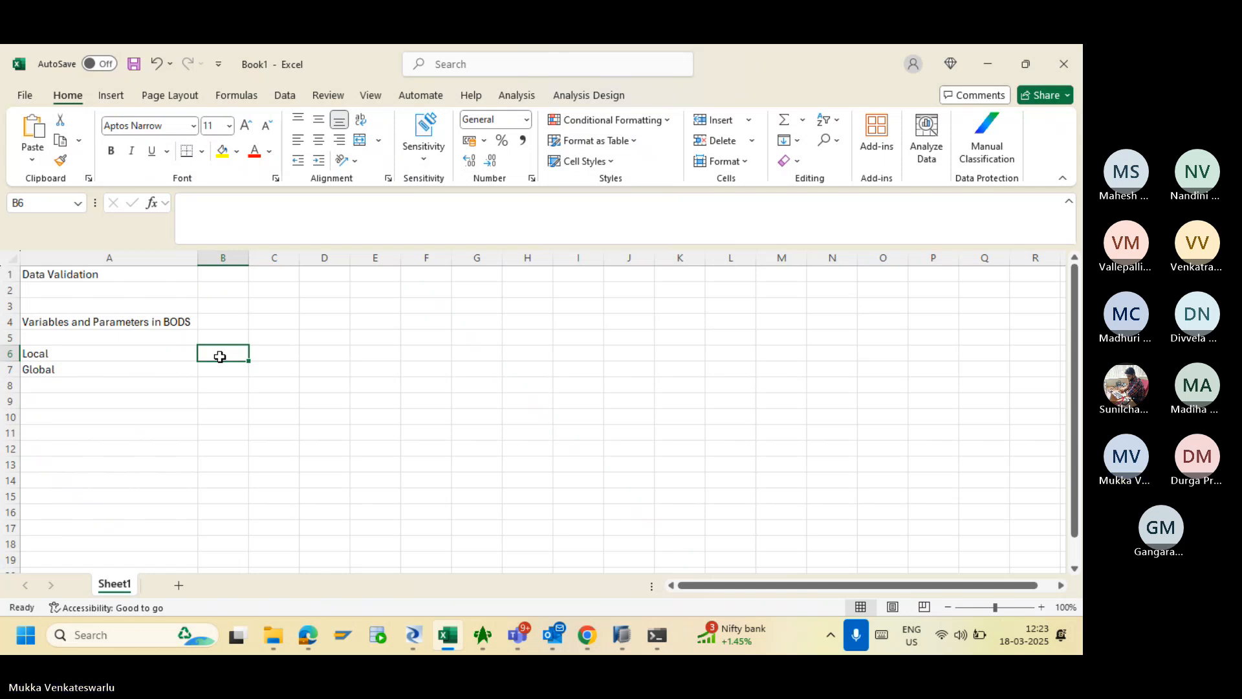
type("$LV_")
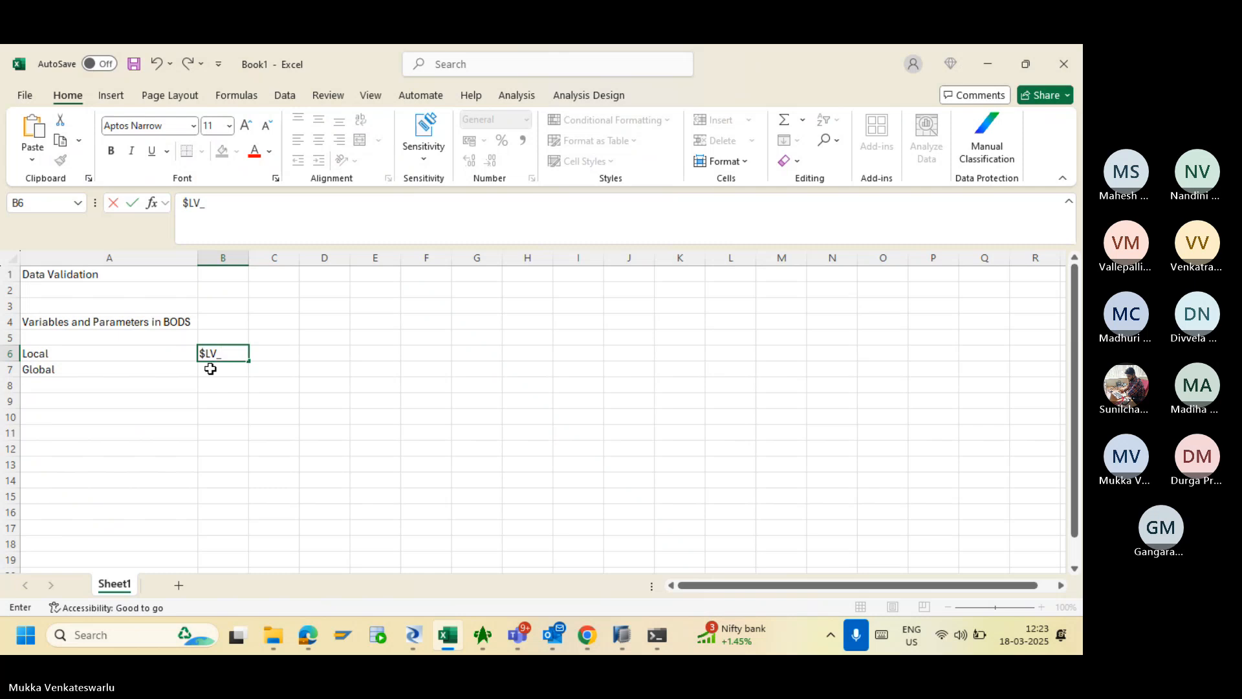
left_click(210, 369)
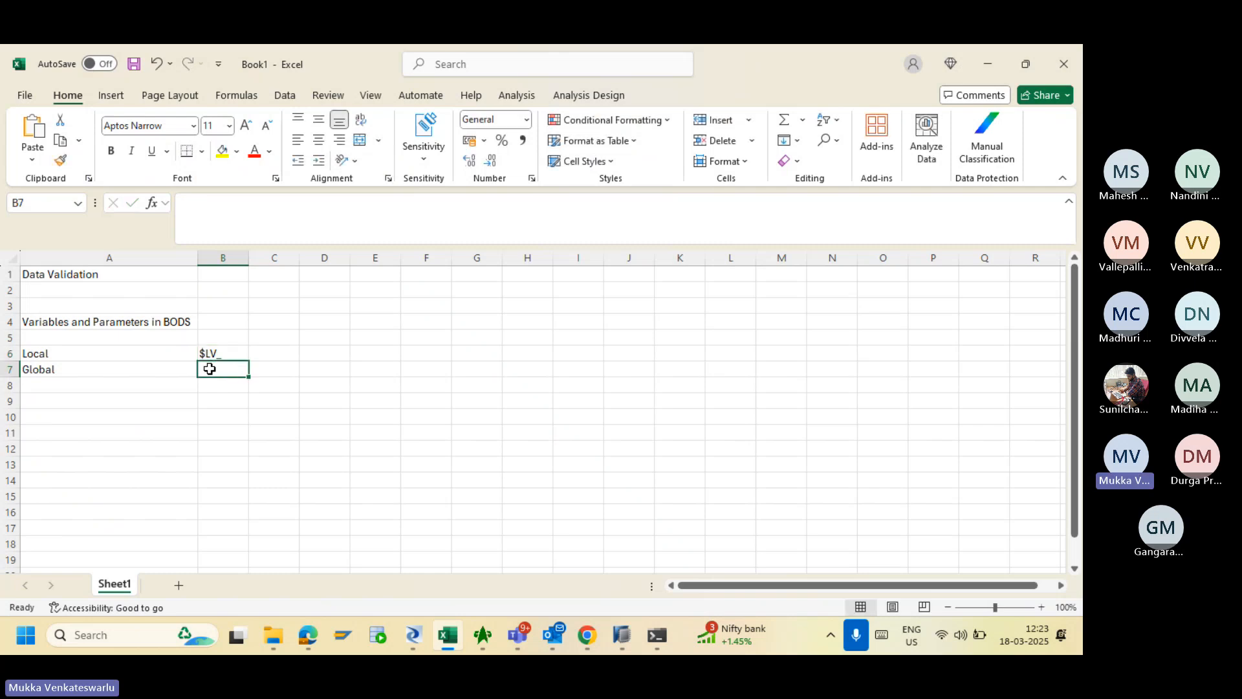
type("$")
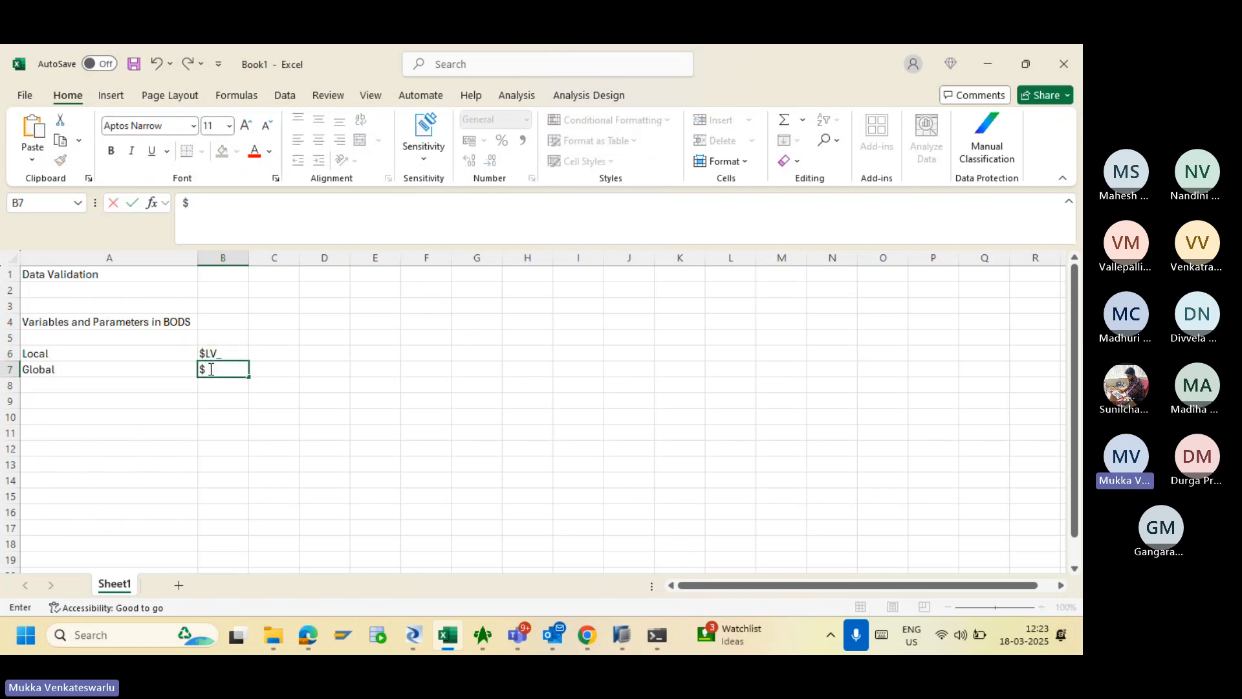
type("GV_")
- Back in Designer, name the new JOB_VARIABLES local variable $LV_Year and confirm it
key("alt+Tab")
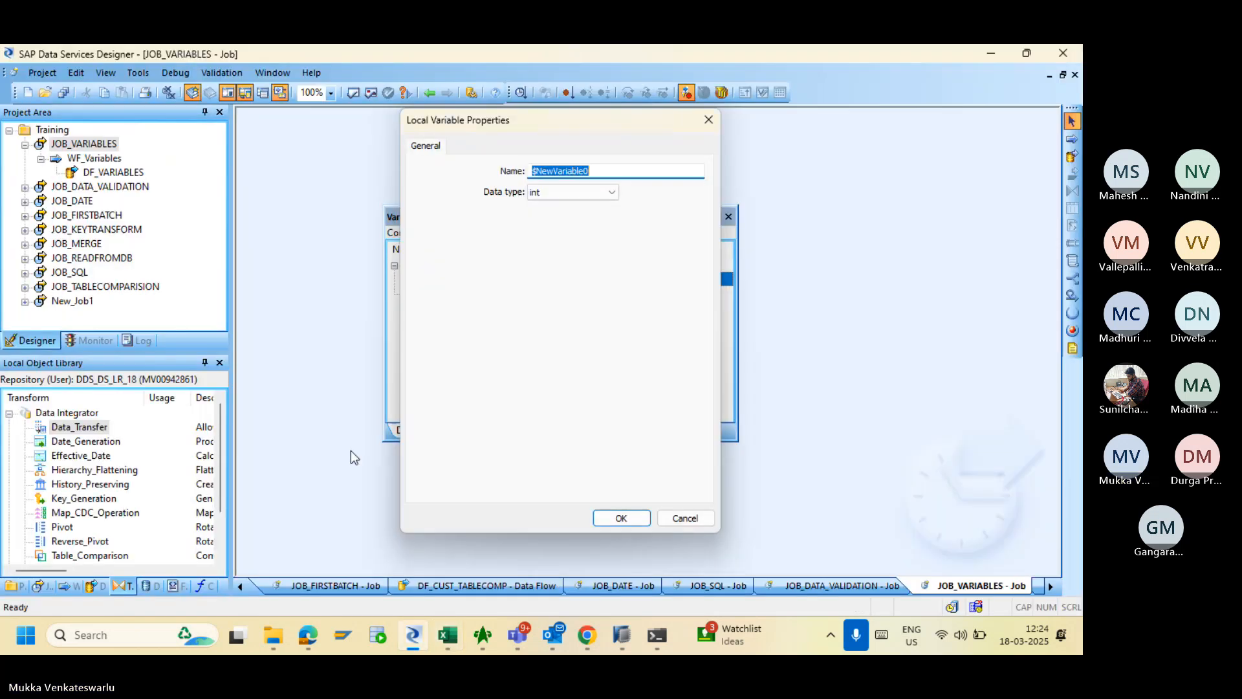
type("$")
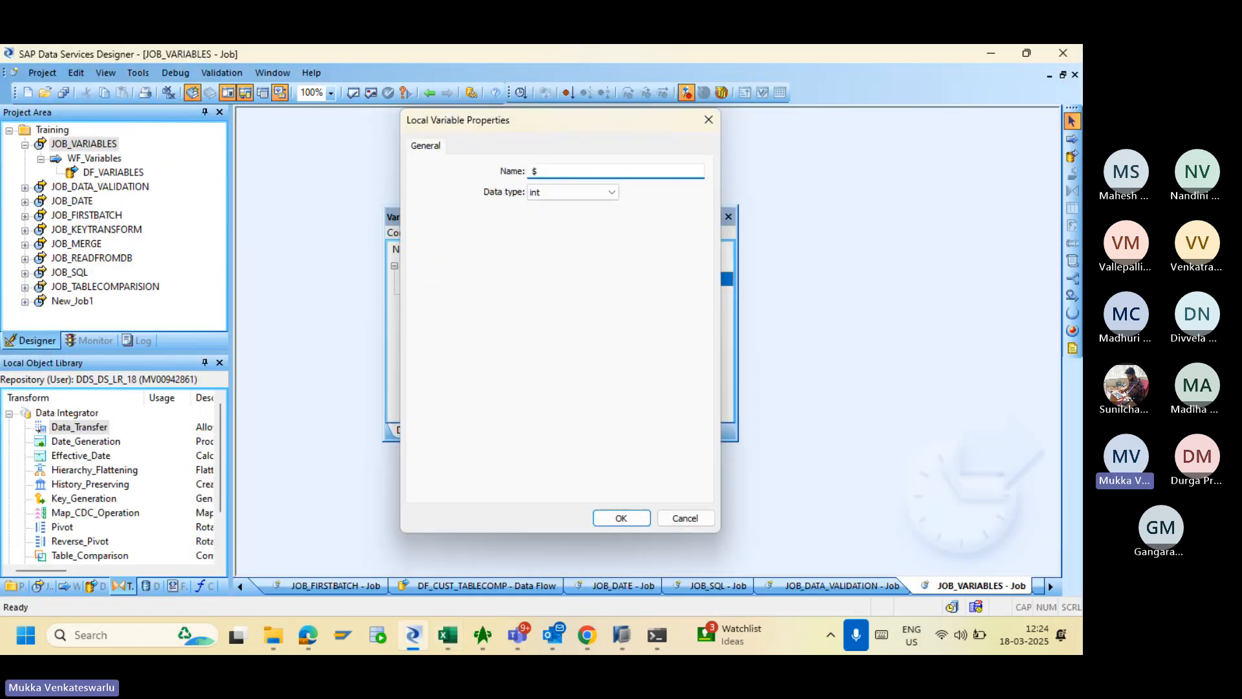
type("LV_")
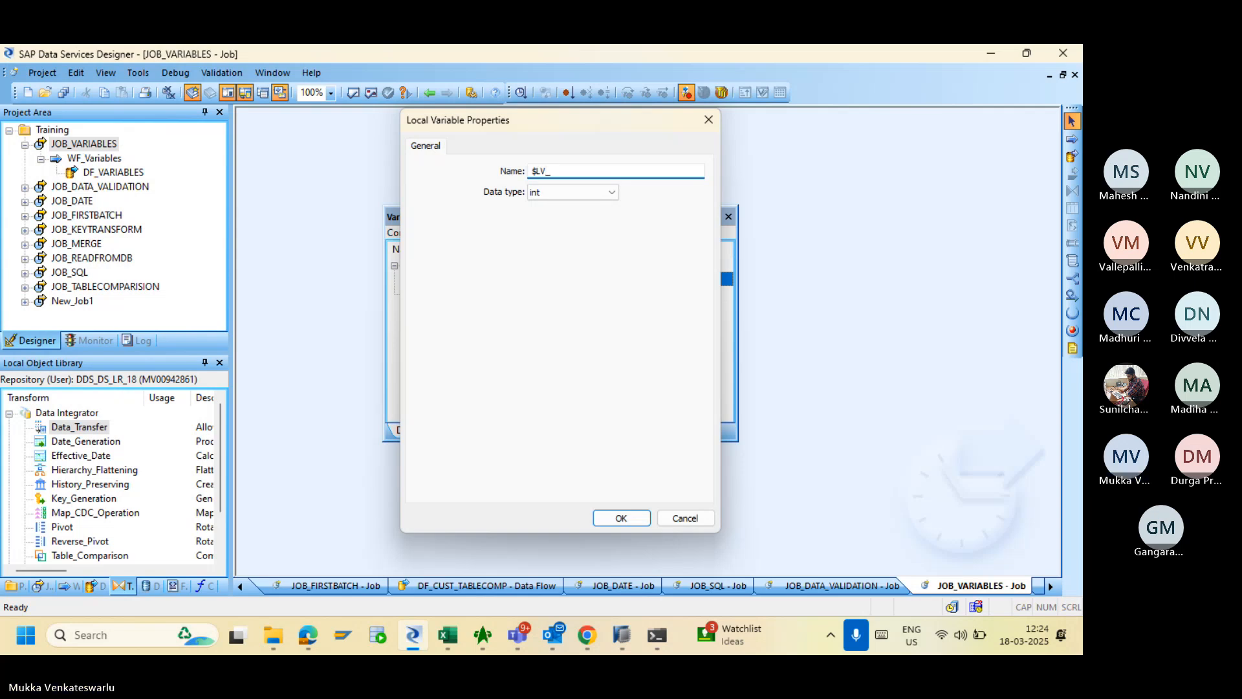
type("Year")
left_click(620, 516)
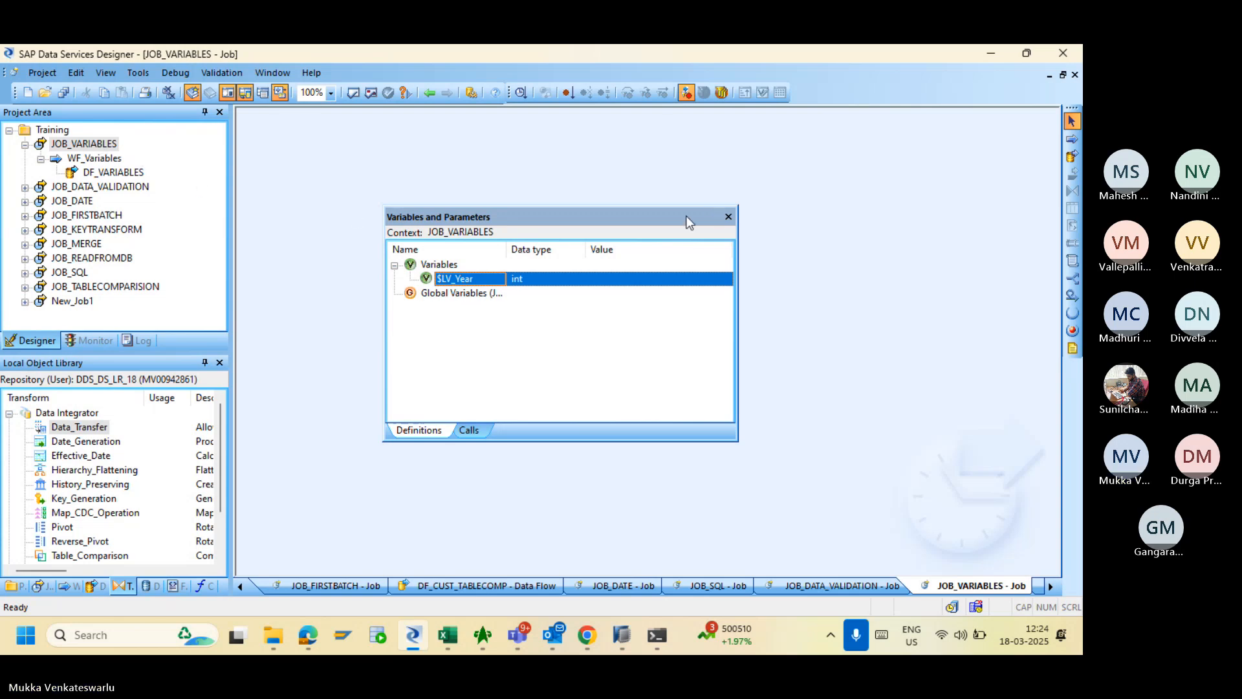
- Insert a new Global Variables entry in JOB_VARIABLES and rename it $GV_Year
left_click_drag(683, 215, 914, 305)
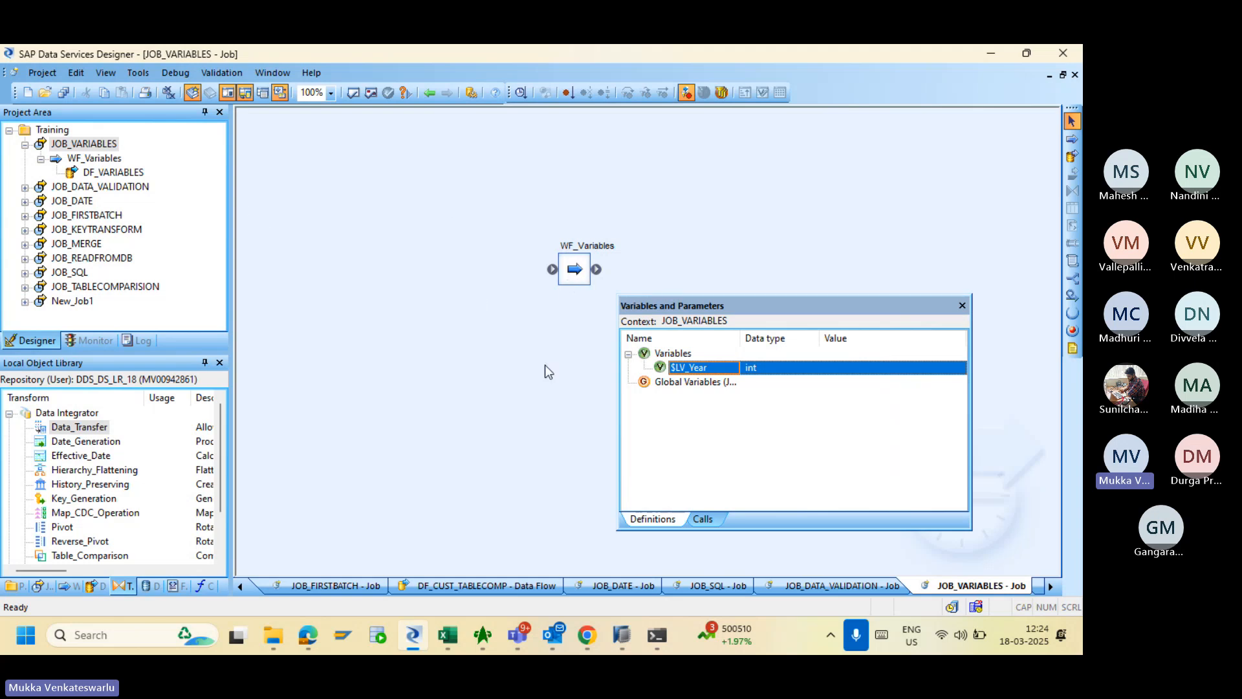
left_click_drag(776, 307, 802, 169)
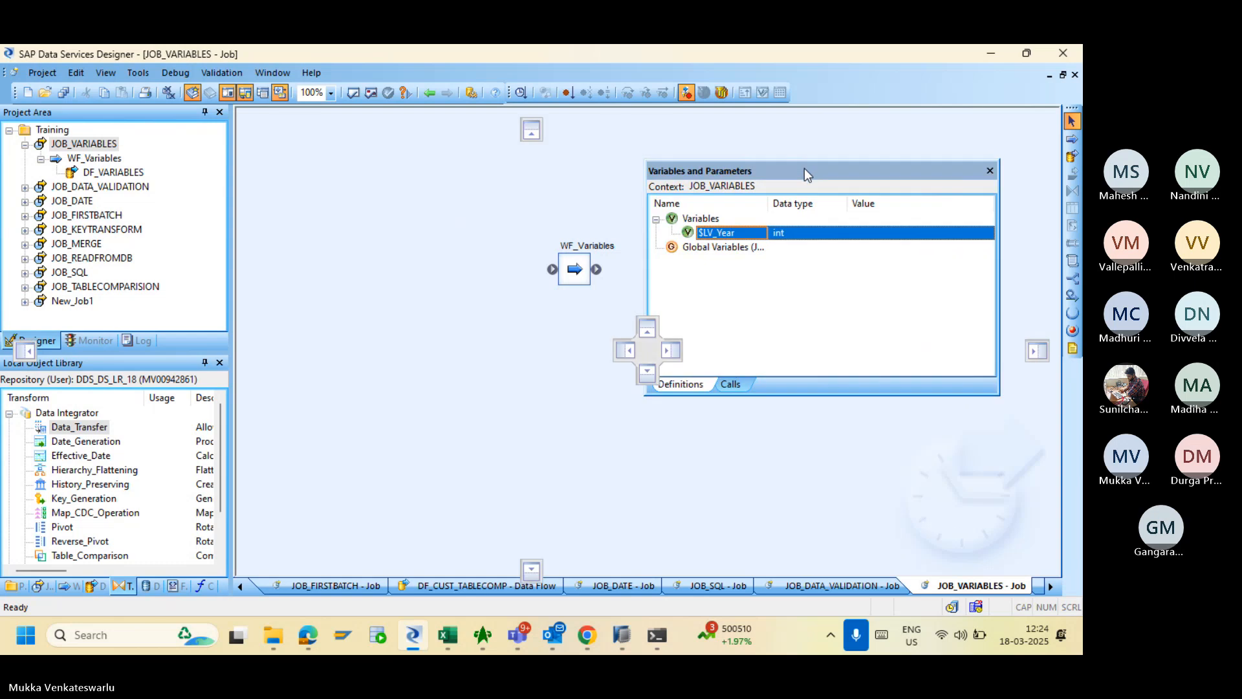
right_click(714, 244)
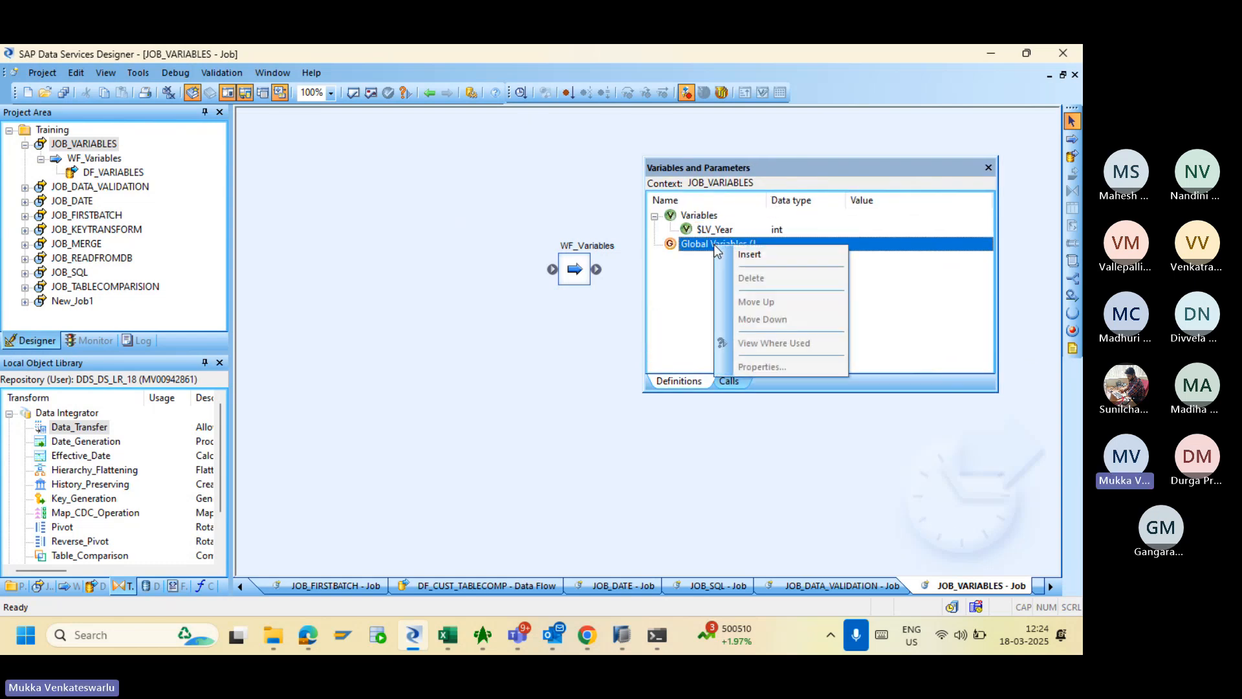
left_click(729, 256)
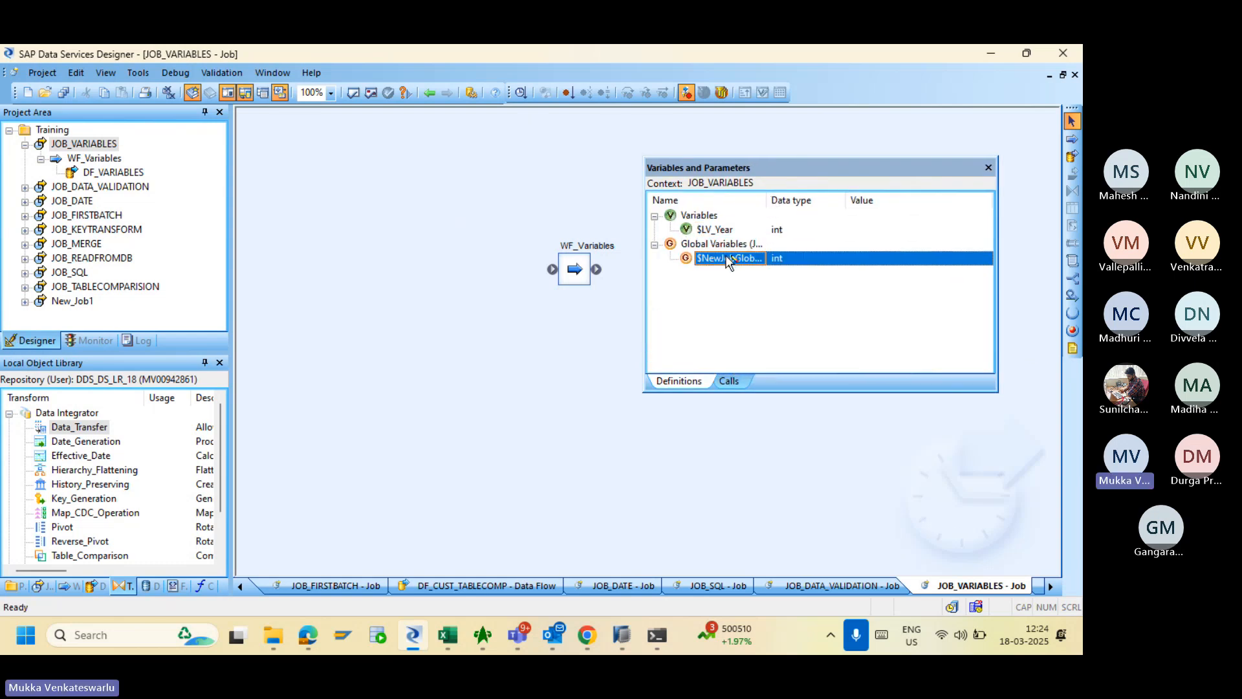
double_click(723, 258)
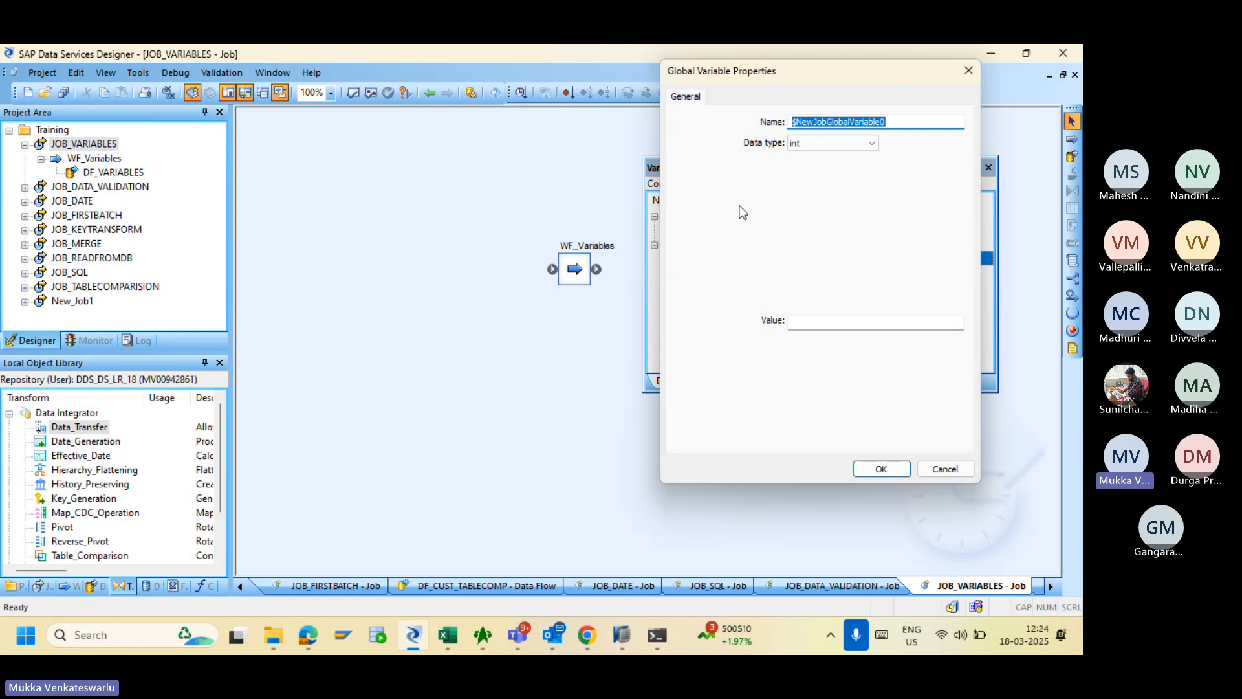
type("$G")
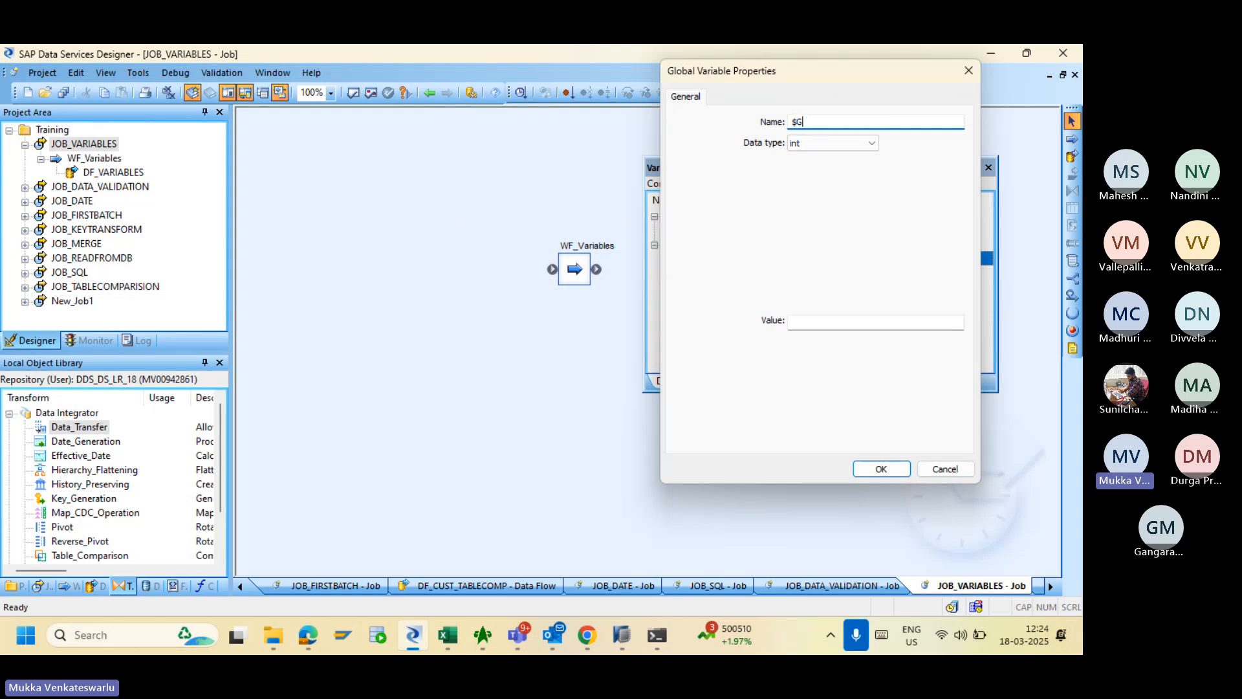
type("V_Year")
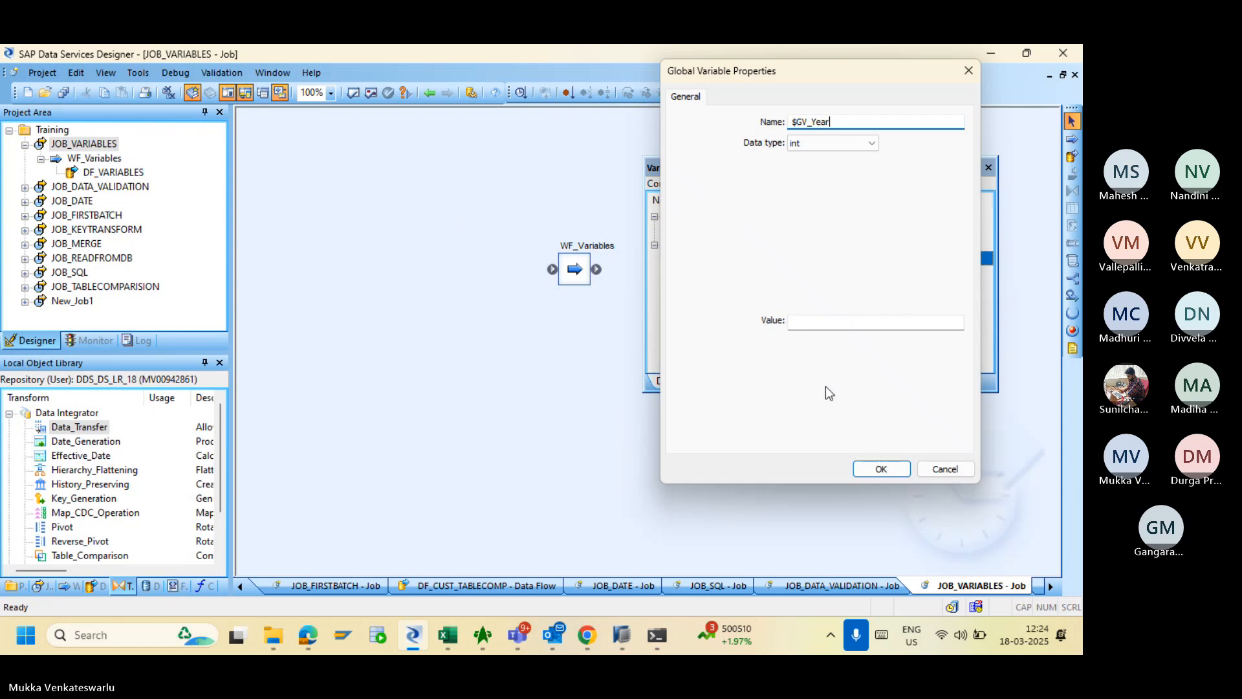
left_click(868, 469)
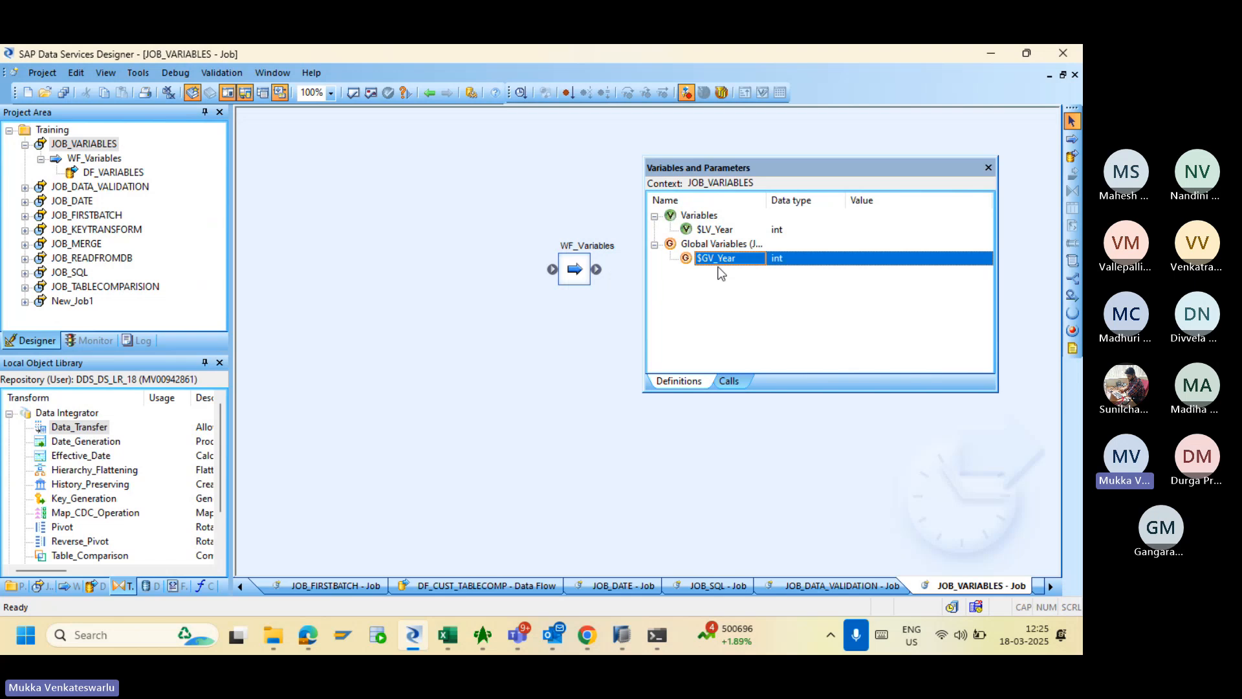
left_click(705, 232)
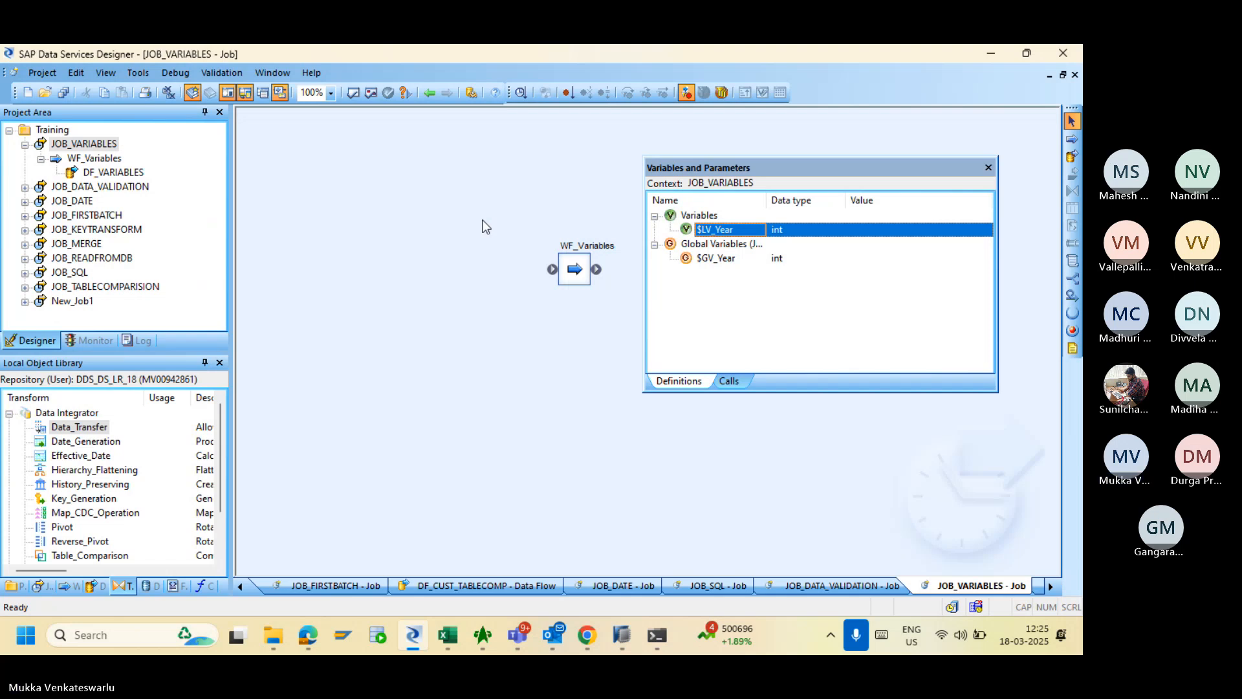
- In the WF_Variables workflow, insert a new local variable and rename it $LV_Month
left_click(91, 159)
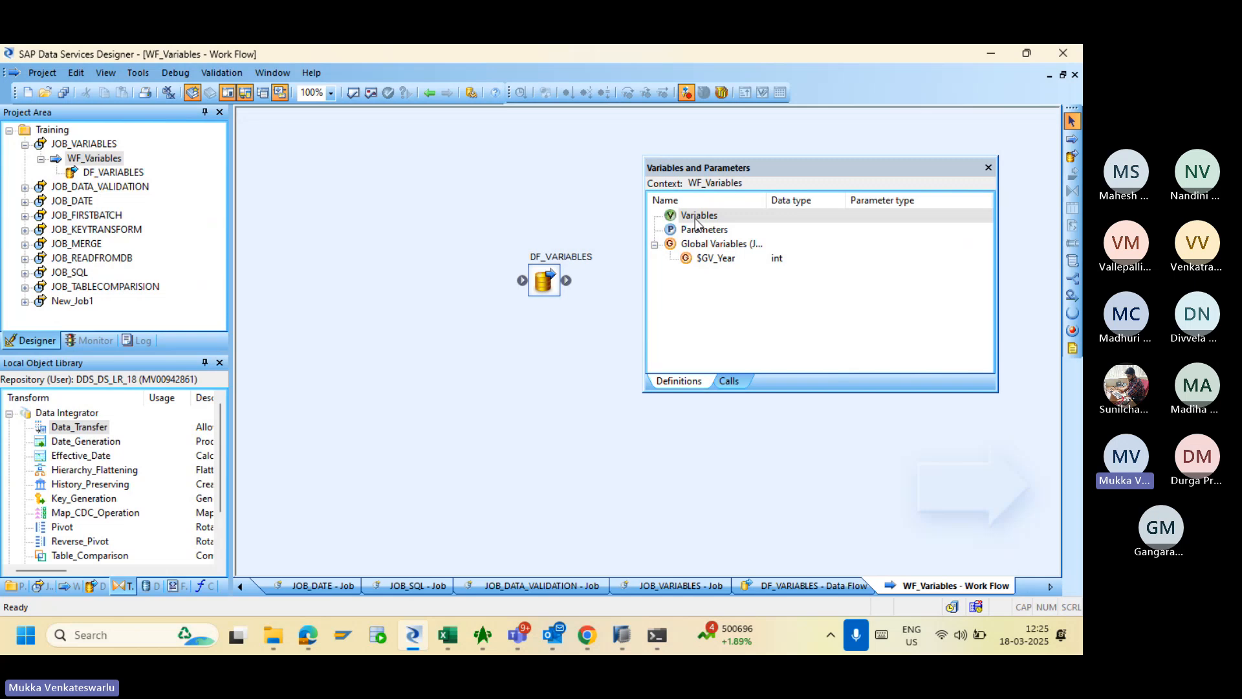
right_click(696, 220)
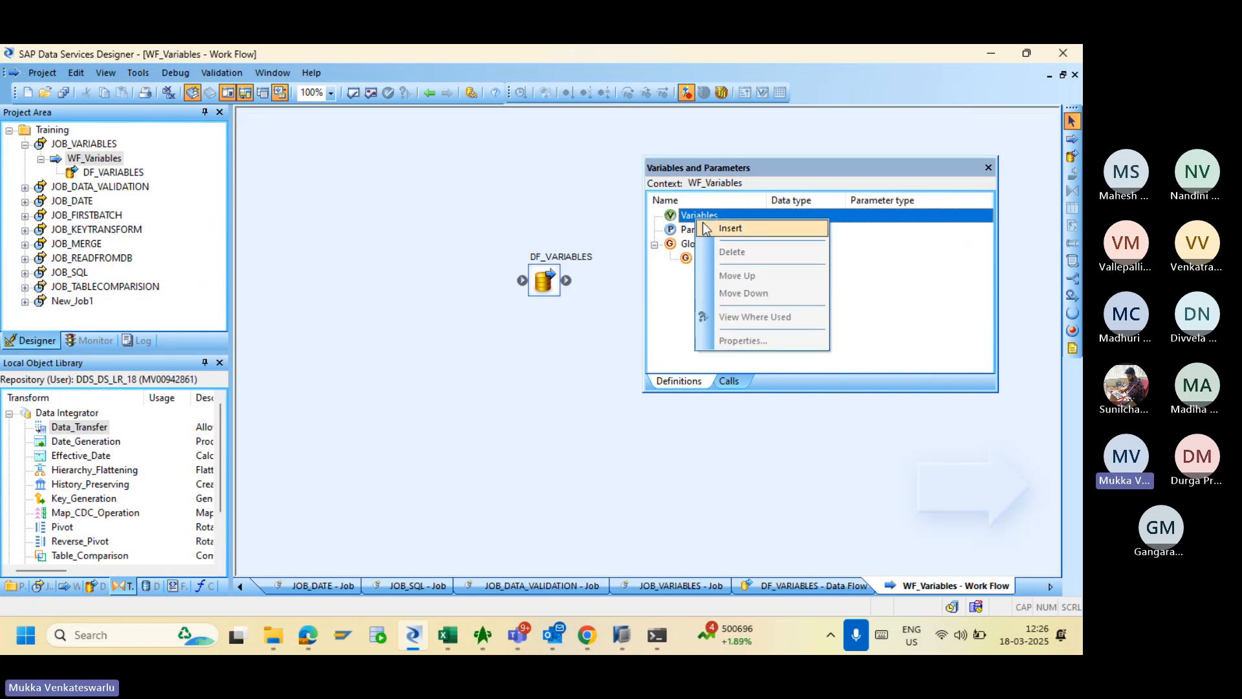
left_click(730, 228)
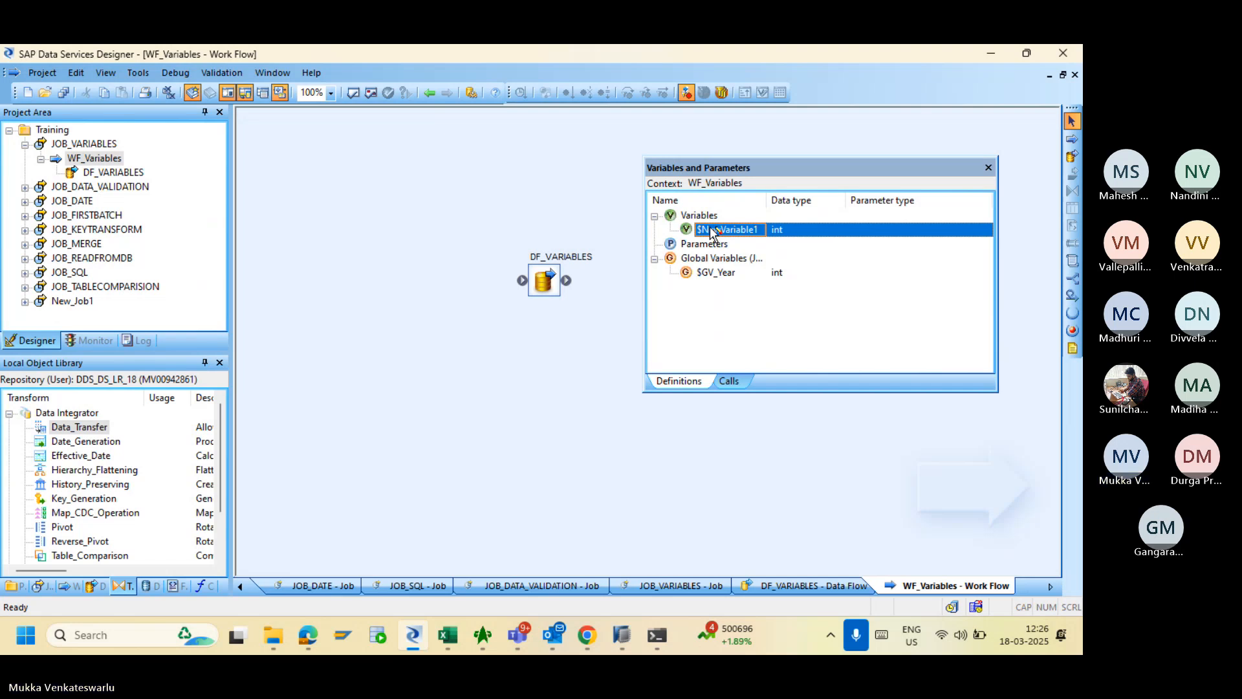
double_click(711, 230)
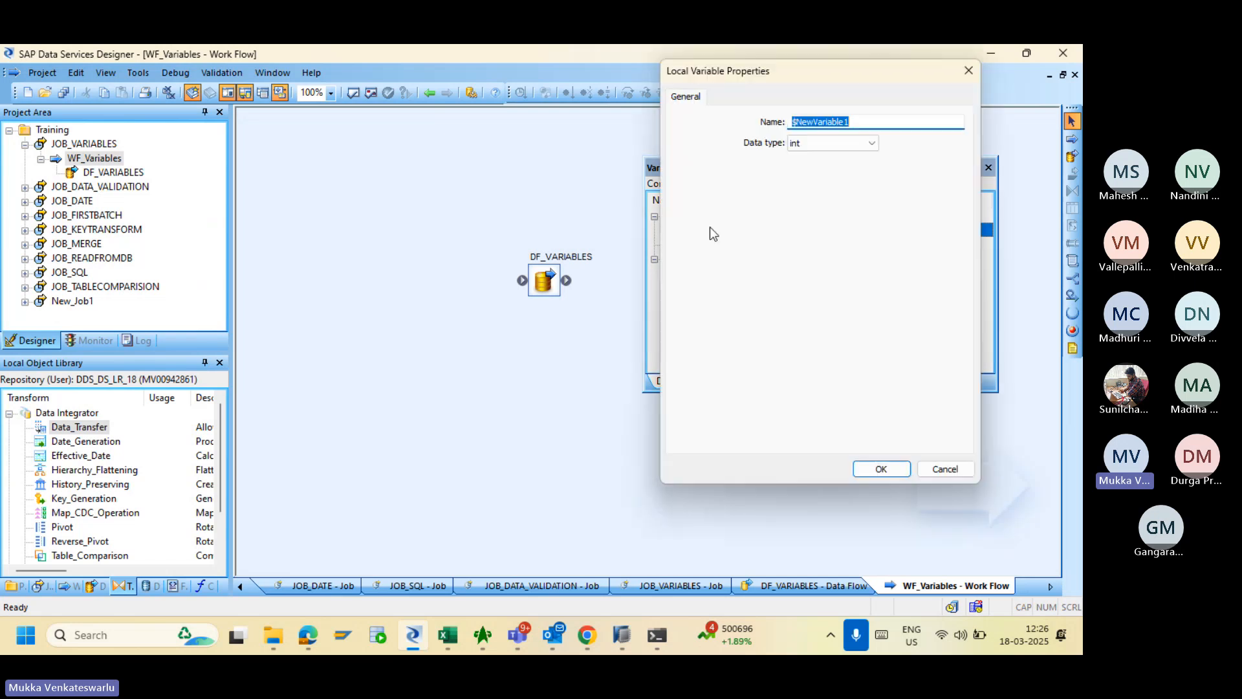
type("$")
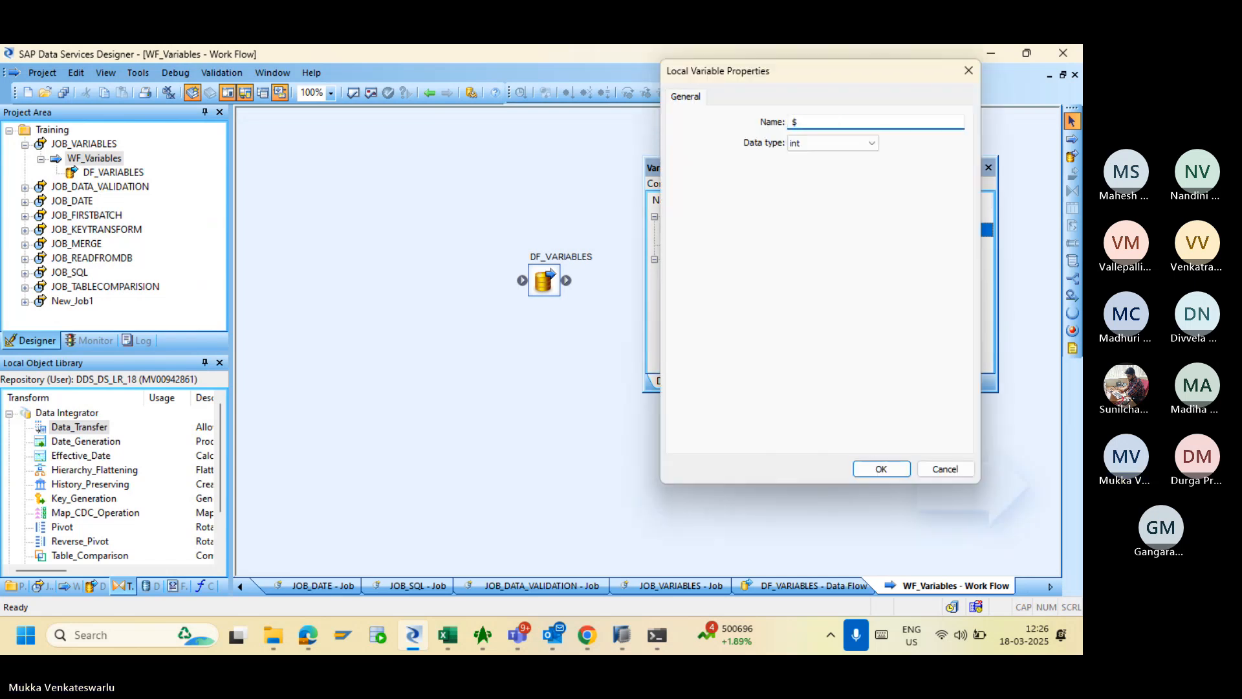
type("LV")
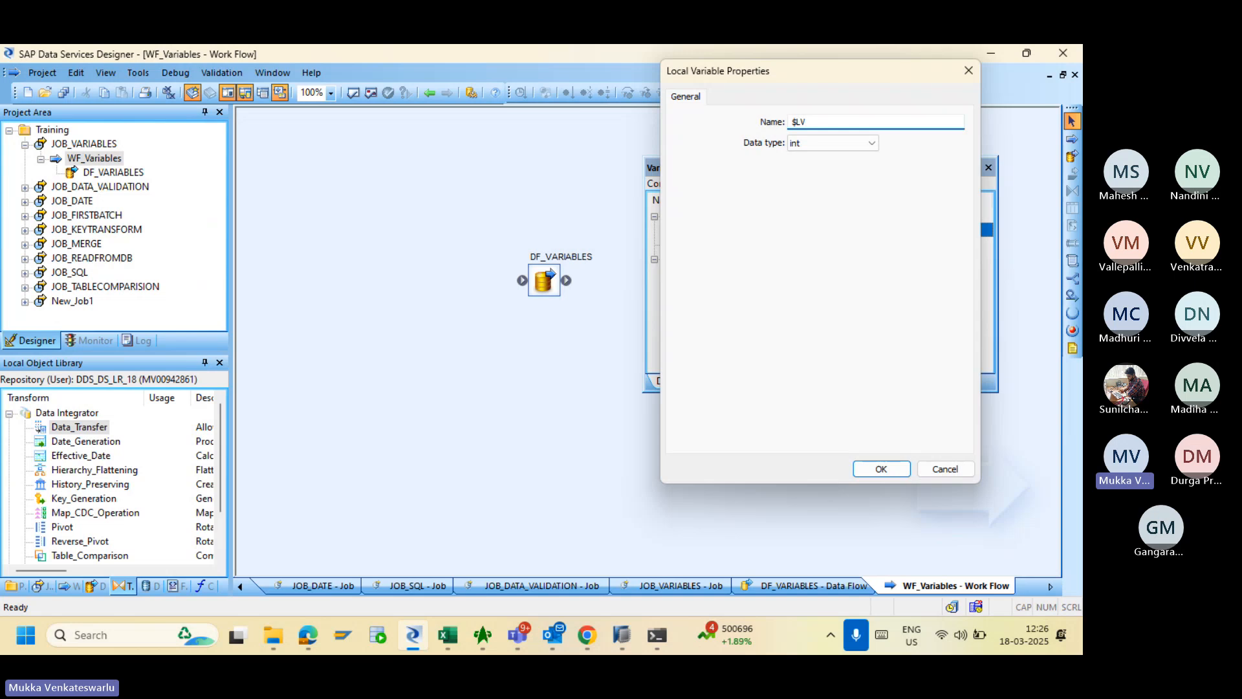
type("_")
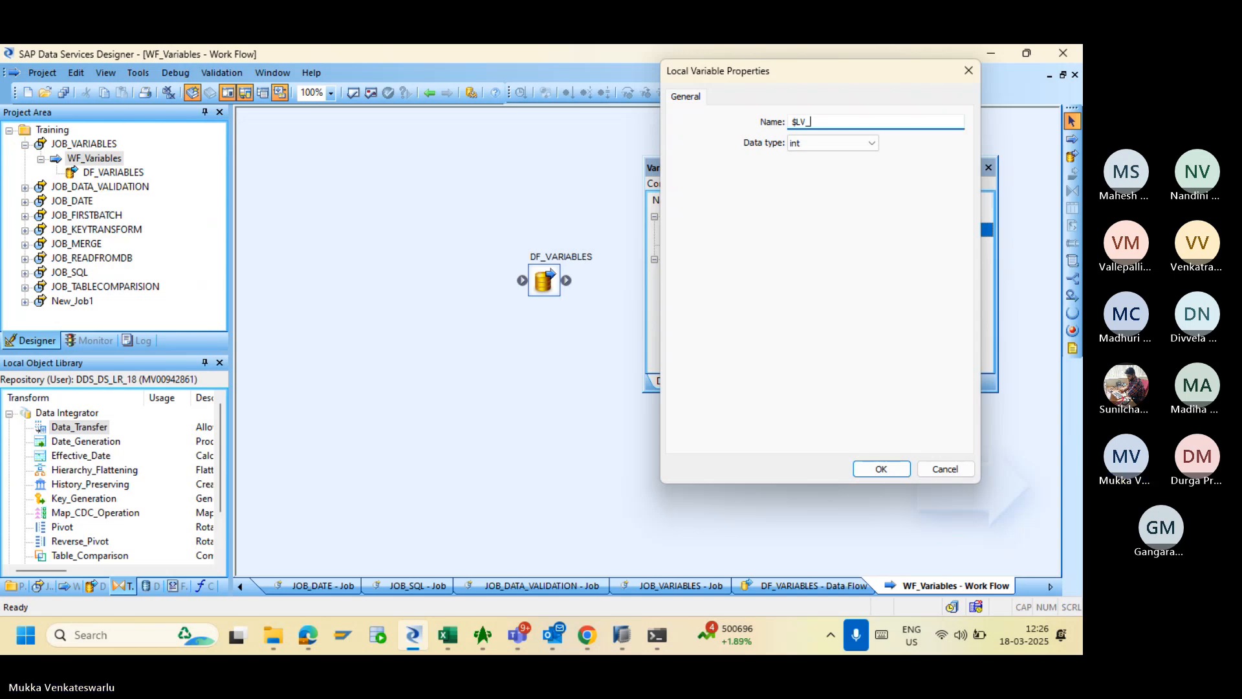
type("Month")
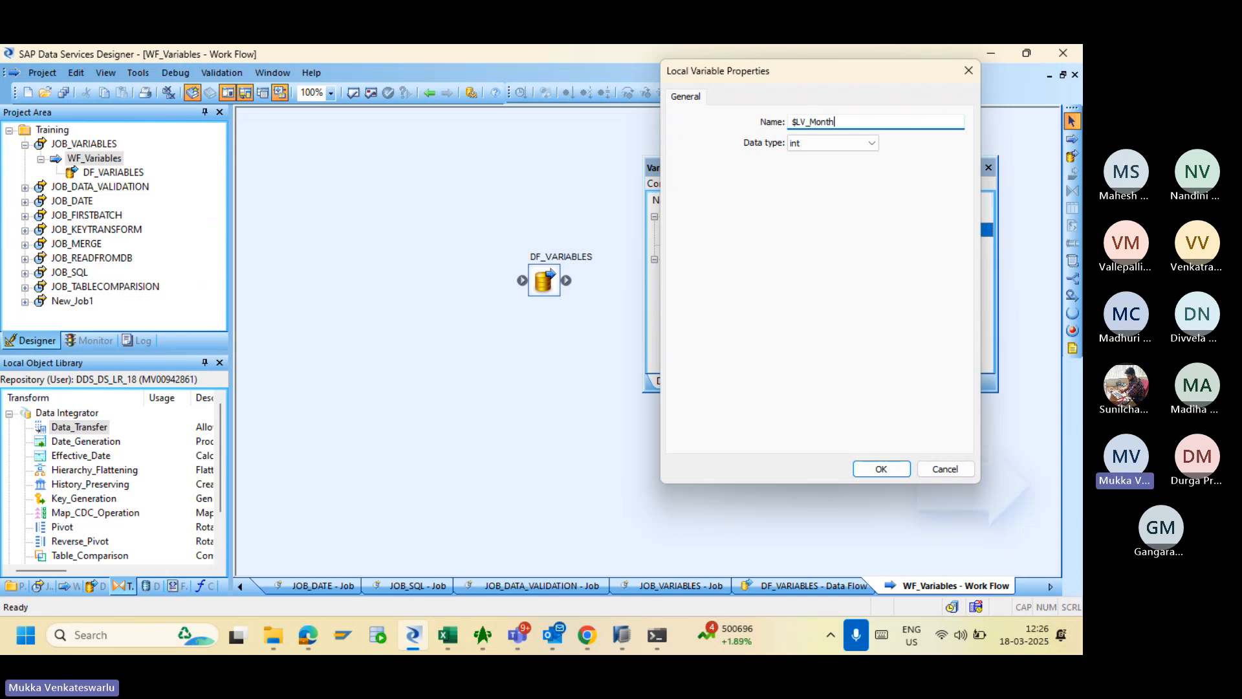
left_click(880, 468)
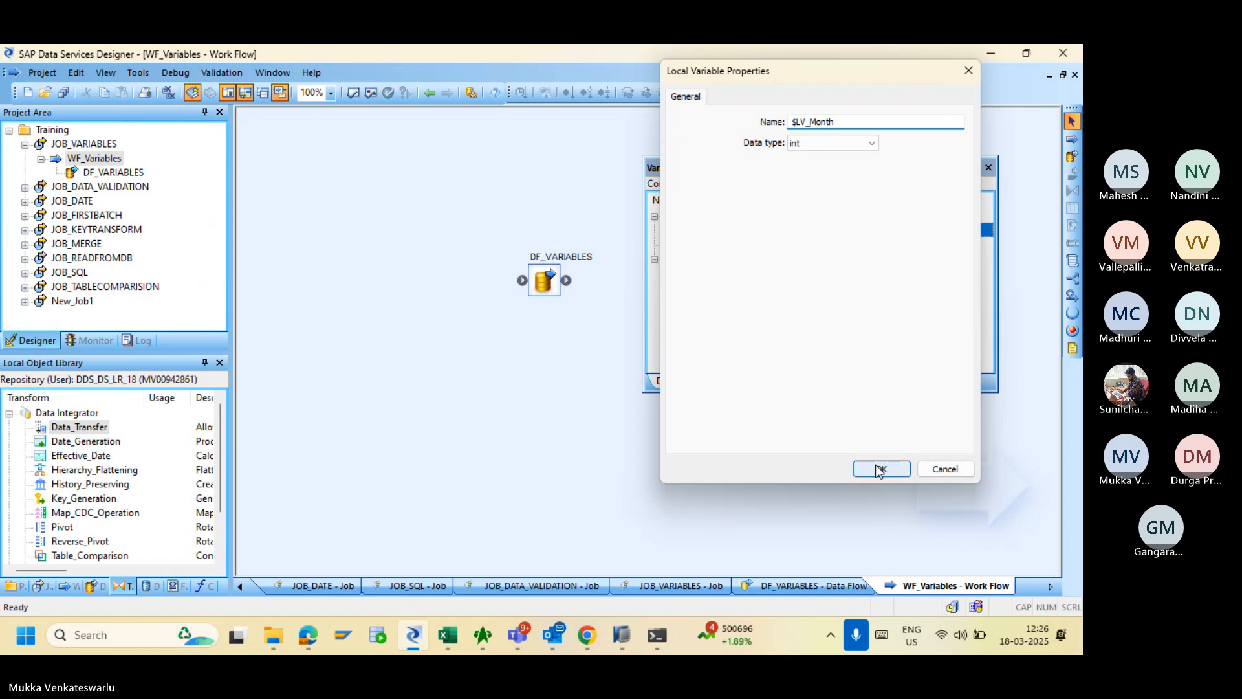
left_click(722, 262)
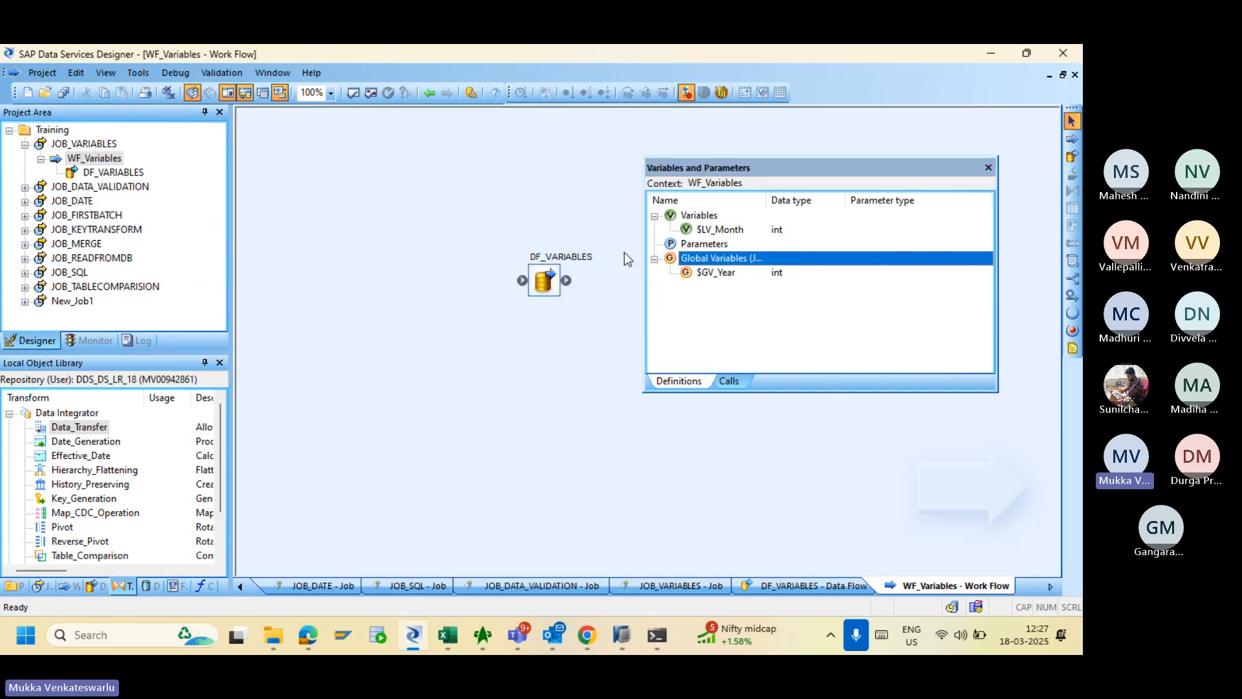
- Open DF_VARIABLES from the Project Area so the variables list shows its Parameters and global $GV_Year (int)
right_click(706, 216)
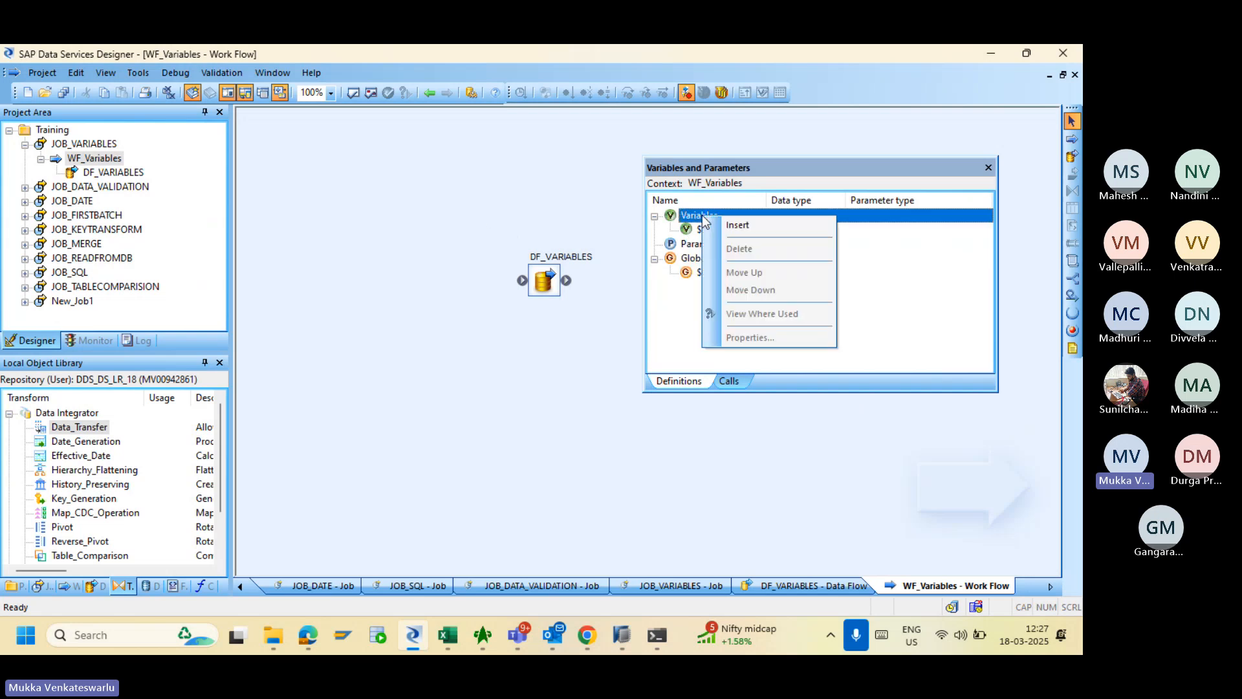
left_click(524, 185)
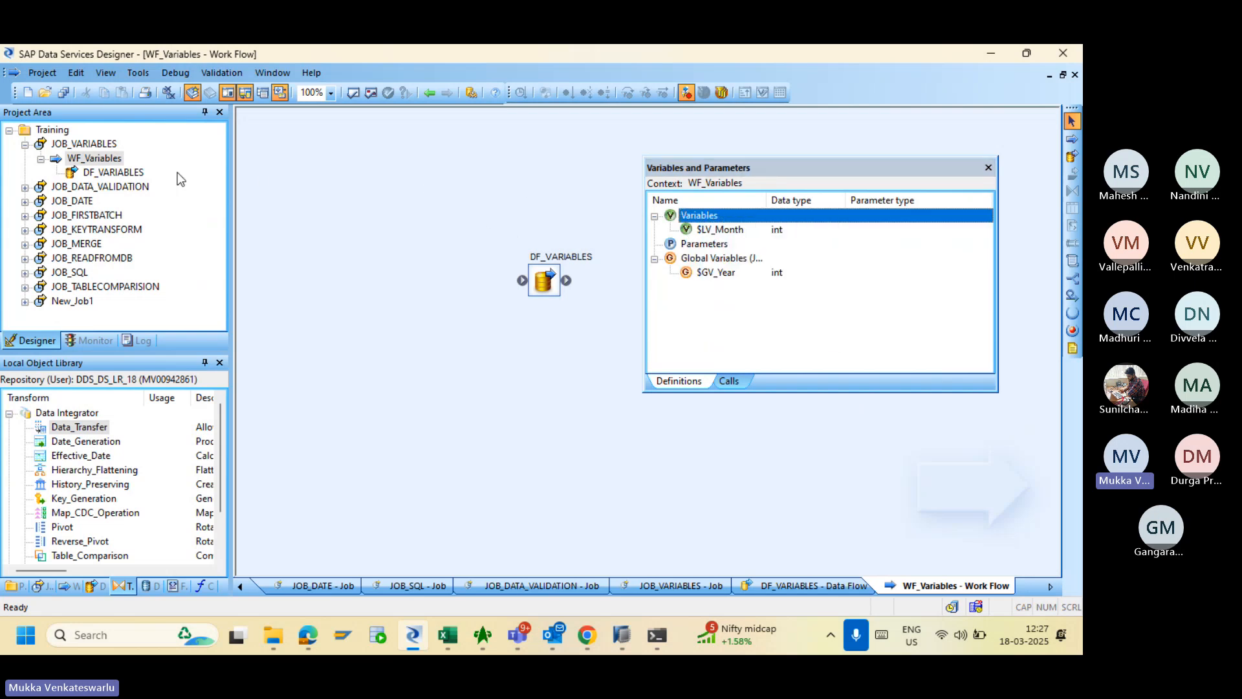
left_click(137, 172)
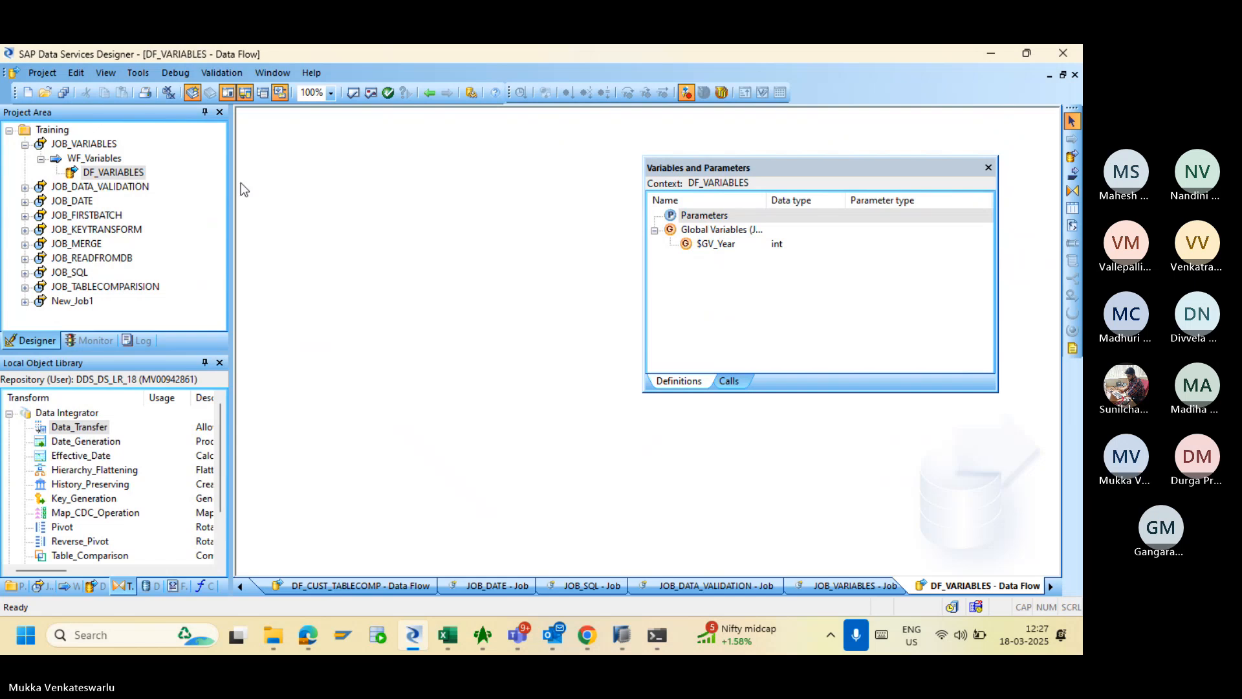
- Look over the Parameters and Global Variables groups, then close the Variables and Parameters window
left_click(705, 218)
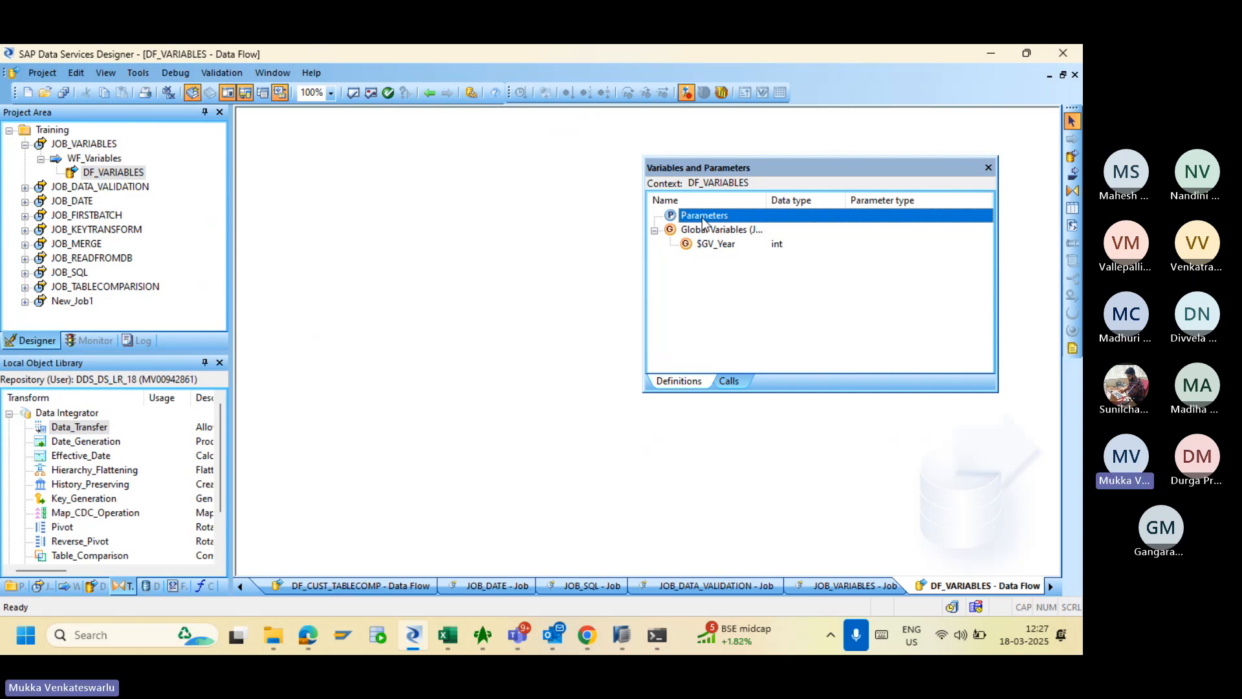
left_click(701, 232)
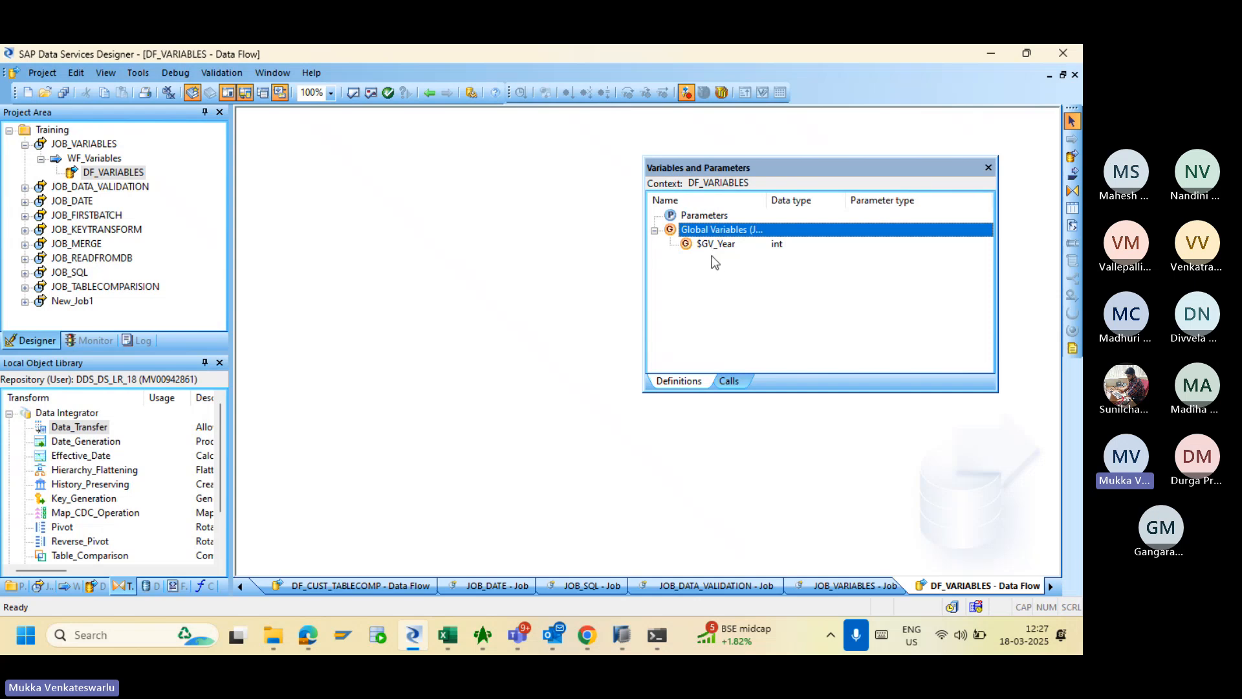
left_click(705, 215)
right_click(704, 215)
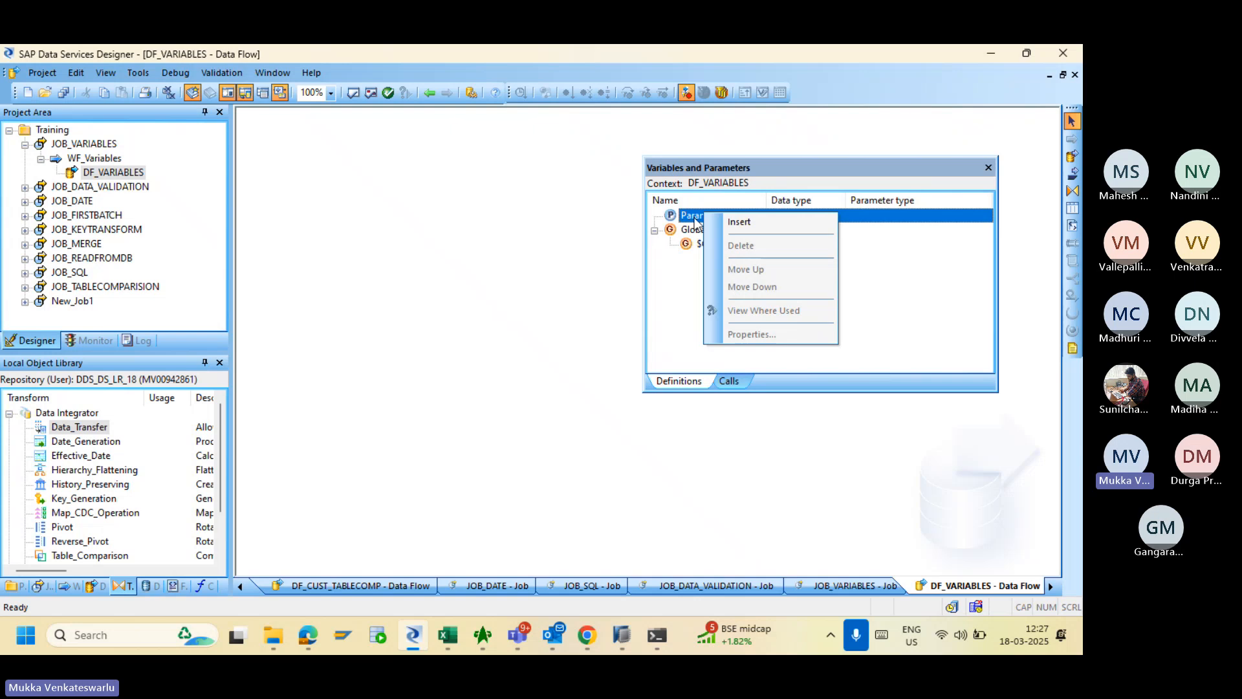
left_click(683, 278)
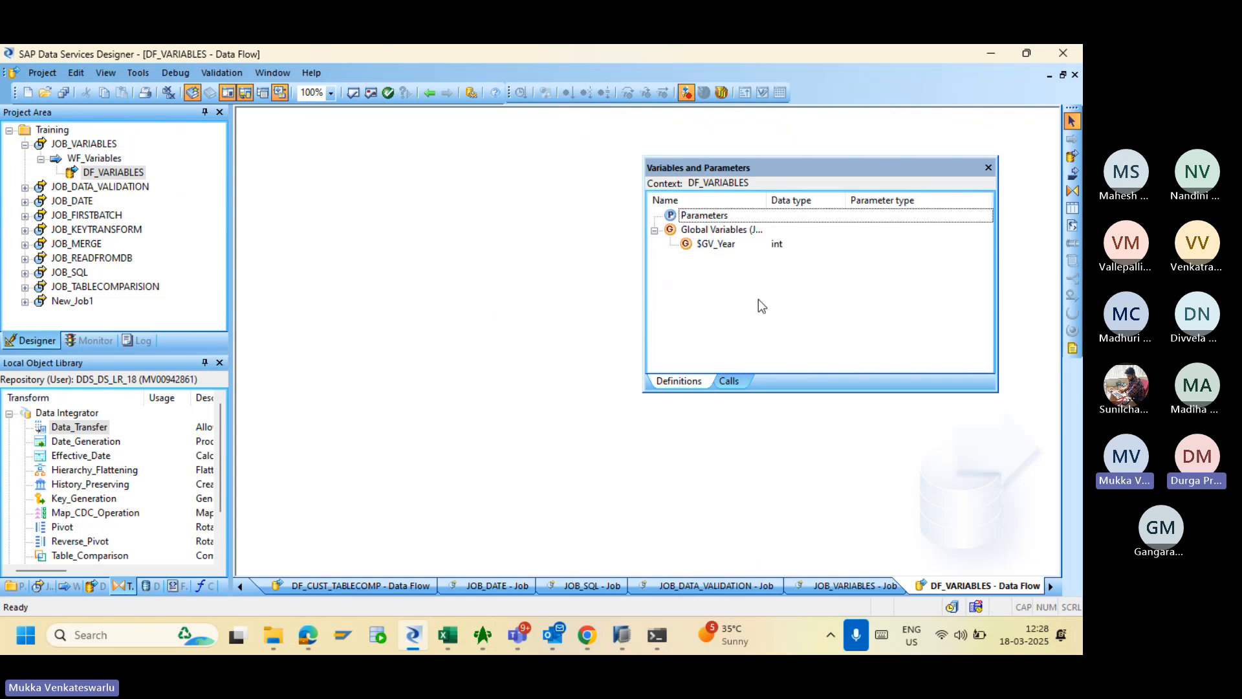
left_click(988, 168)
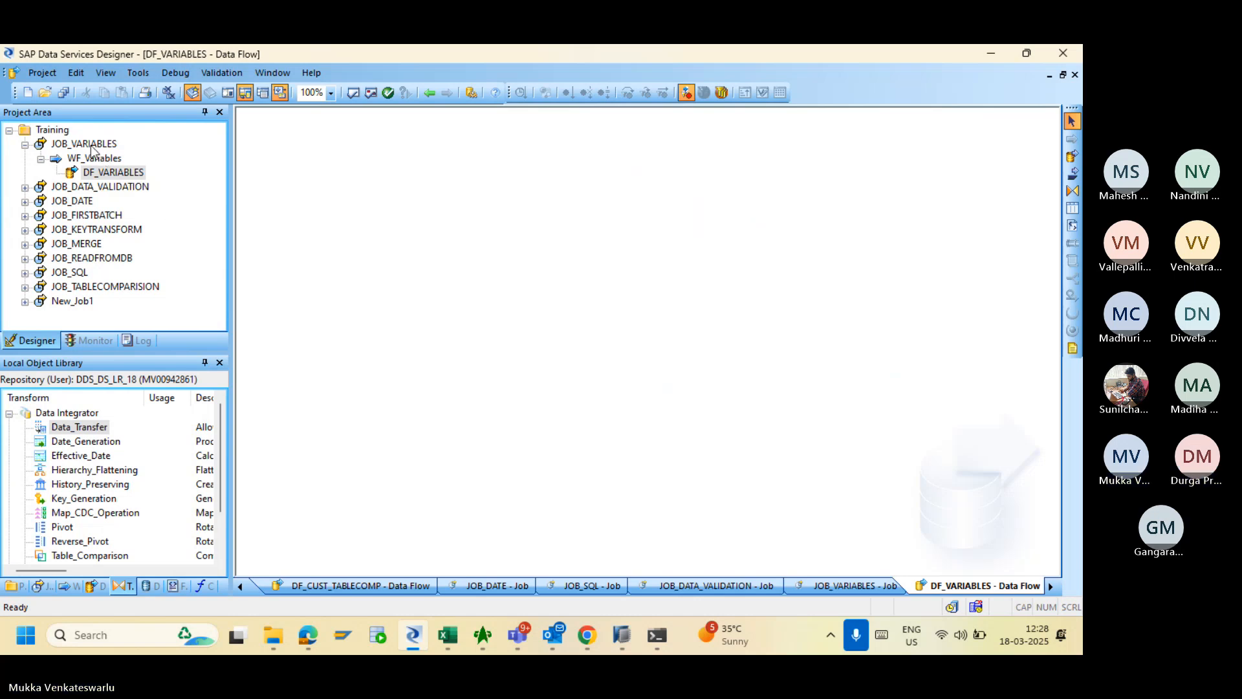
- Open JOB_VARIABLES, browse into WF_Variables and DF_VARIABLES, then return to the job
left_click(87, 143)
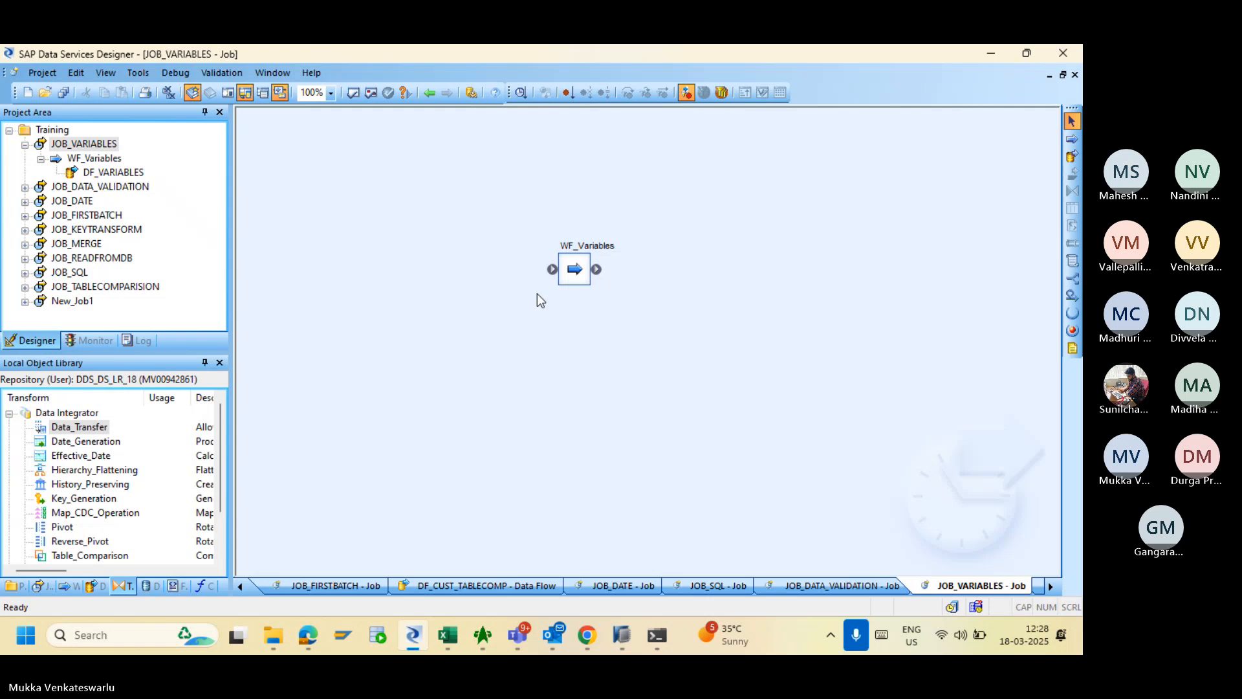
double_click(578, 271)
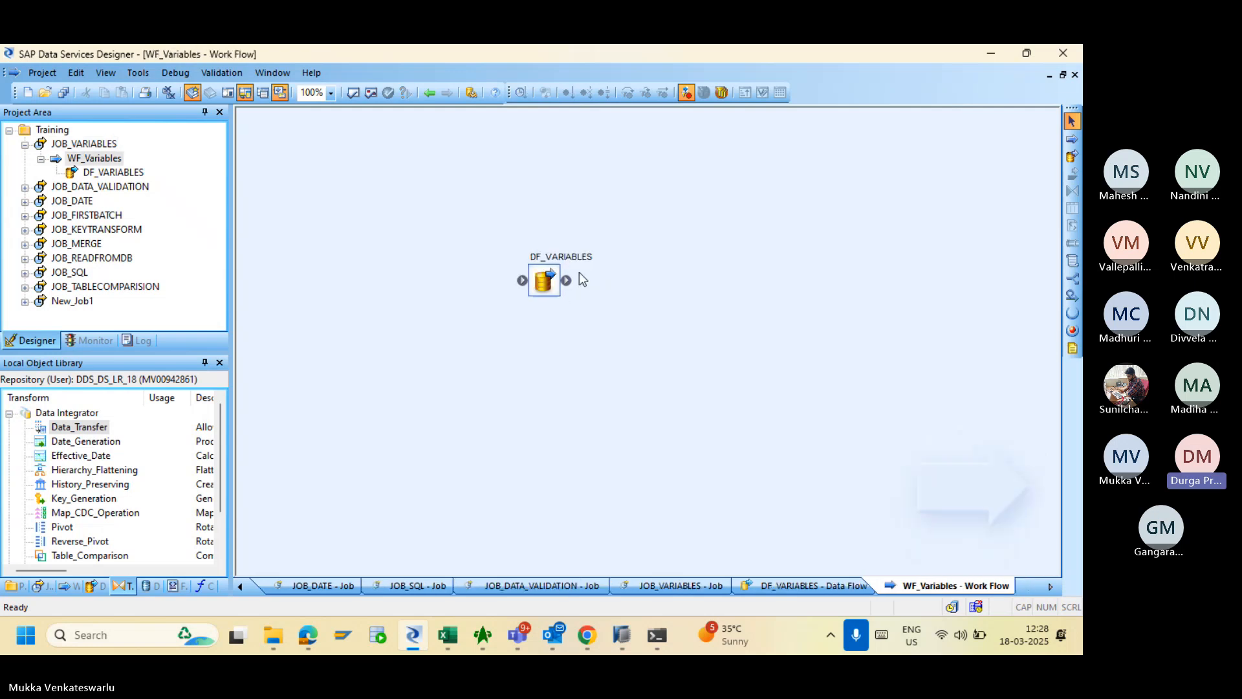
double_click(540, 288)
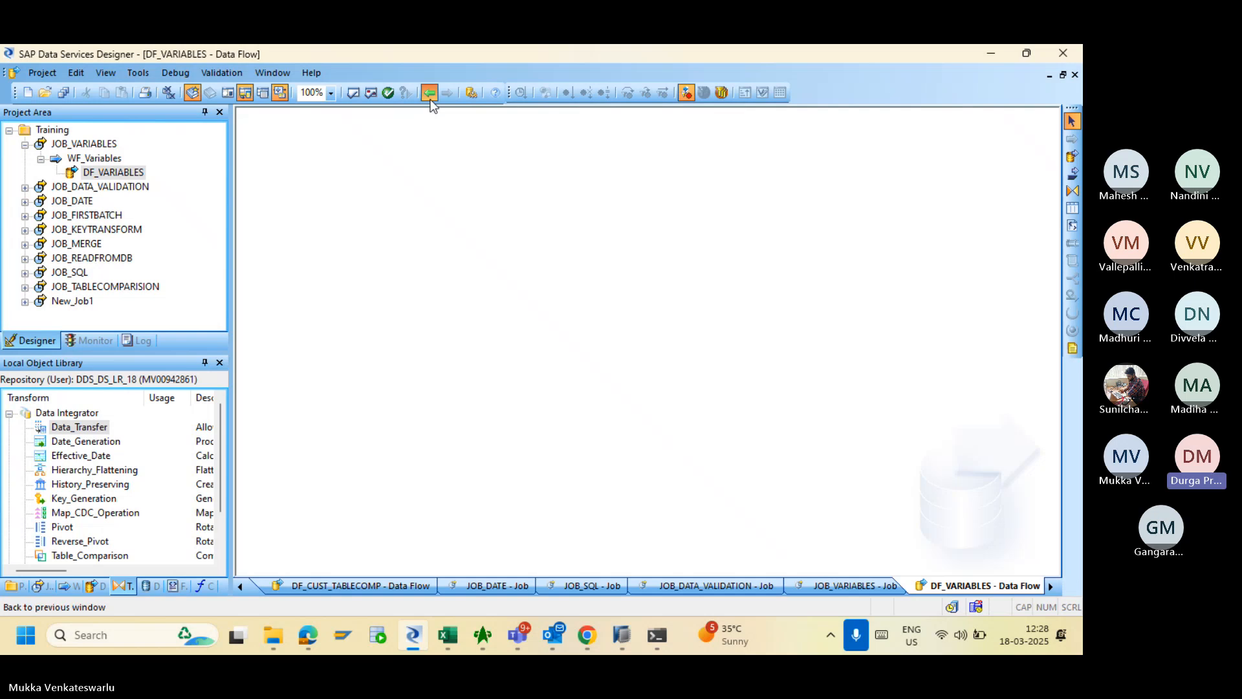
left_click(430, 93)
left_click(430, 97)
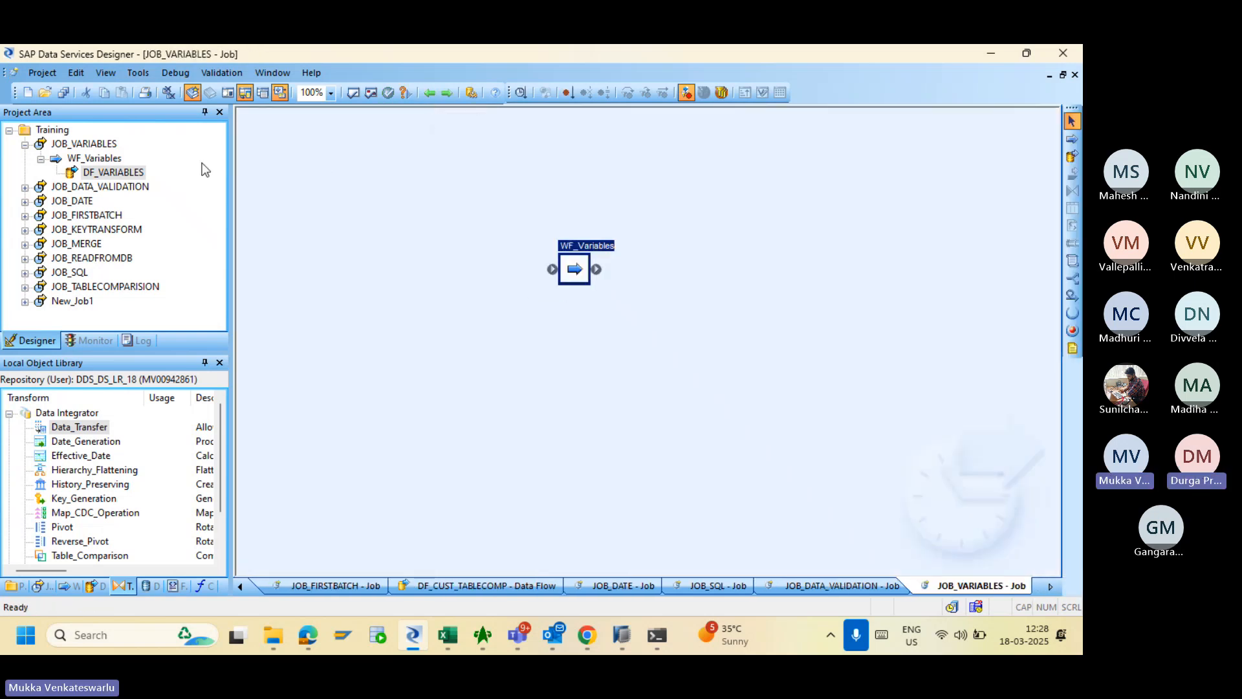
left_click(111, 145)
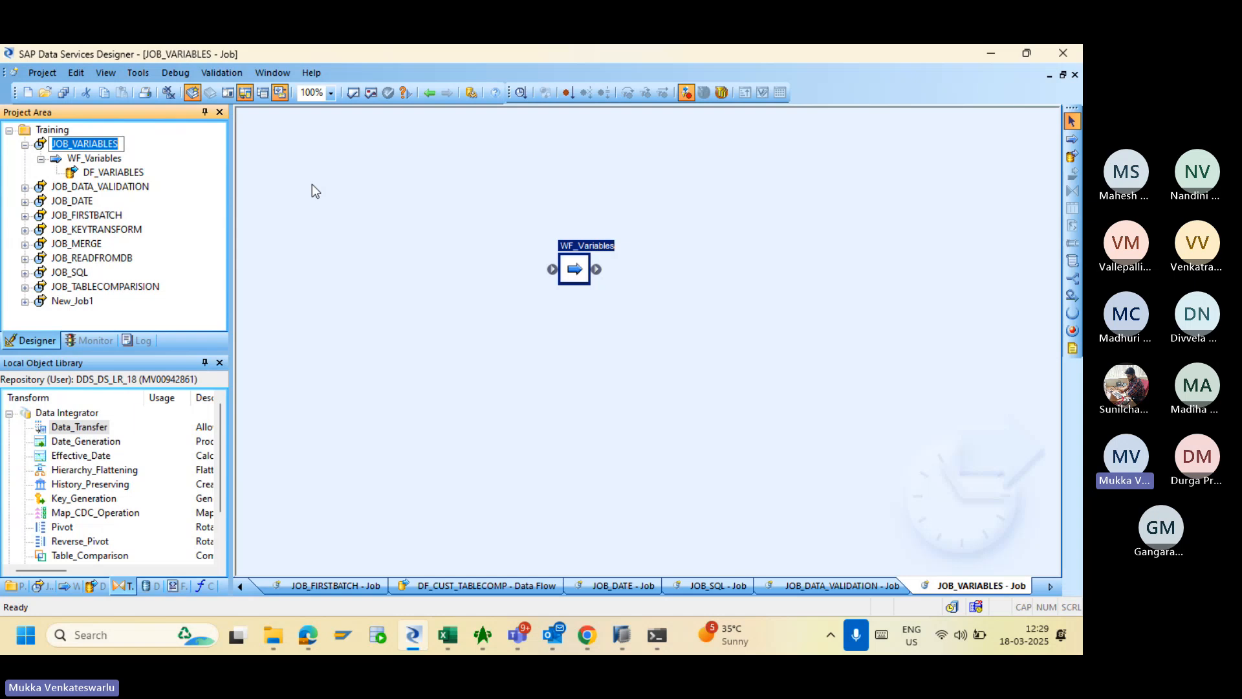
left_click(382, 192)
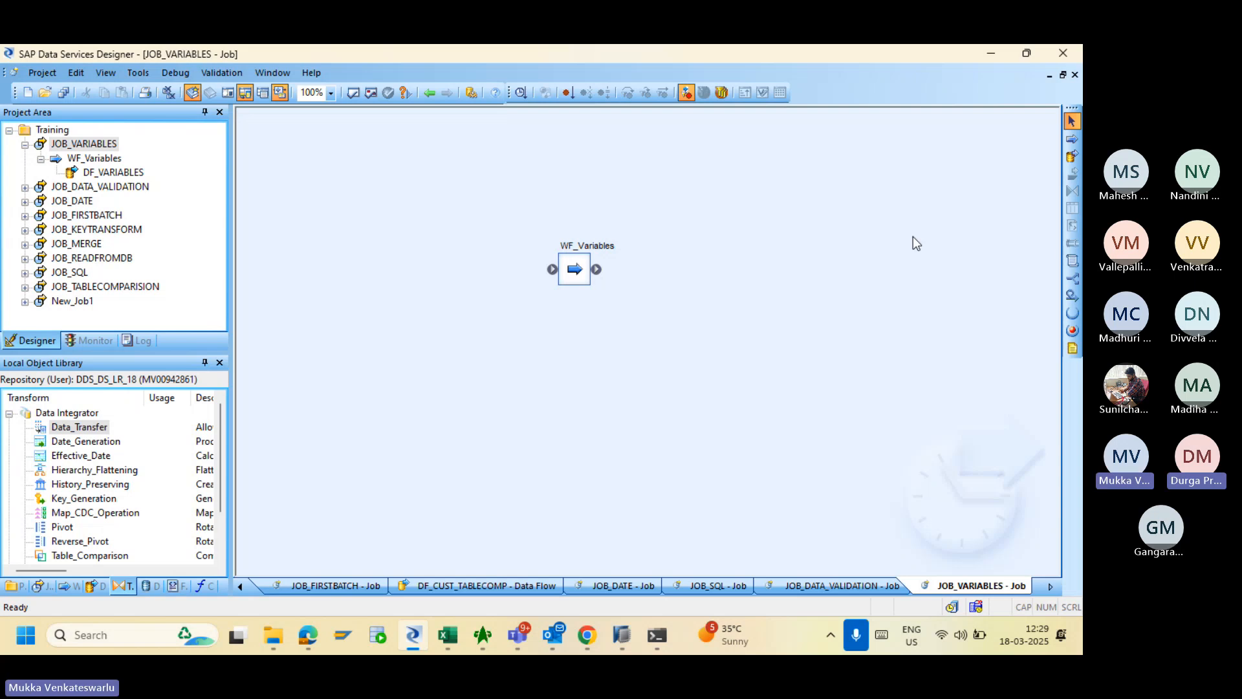
- Place a new script left of WF_Variables and name it SC_Variables
left_click(1072, 263)
left_click(328, 188)
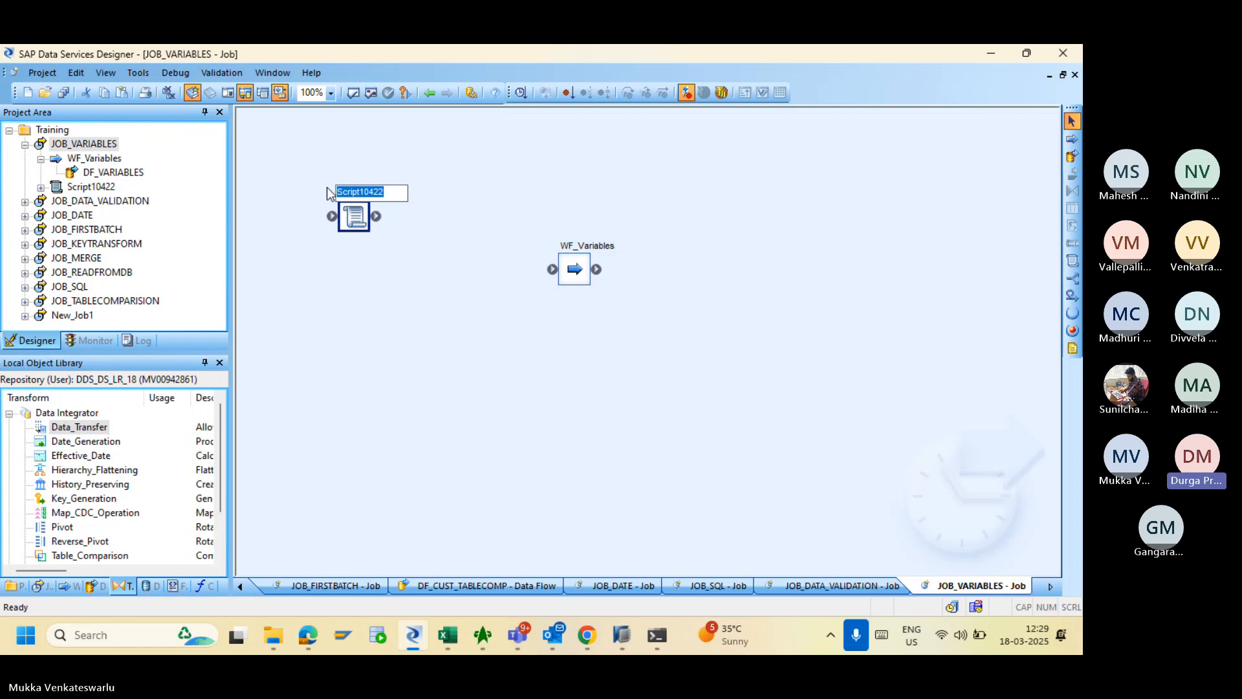
type("SC")
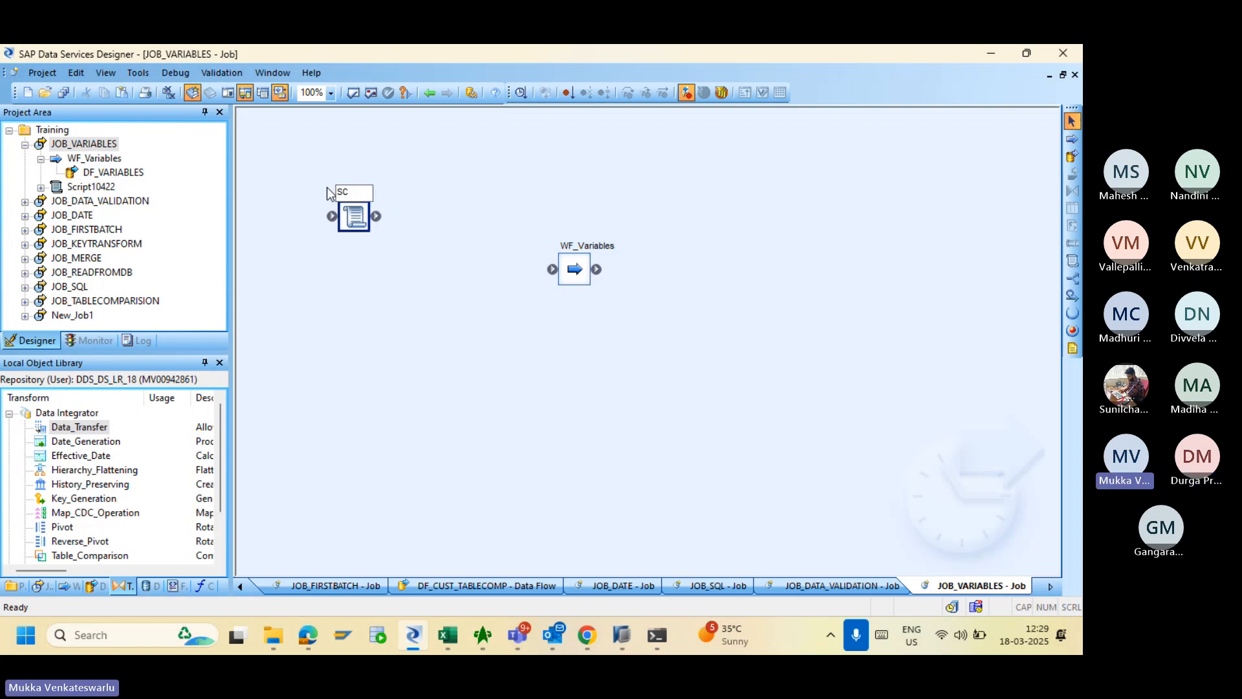
type("_Variables")
key("Return")
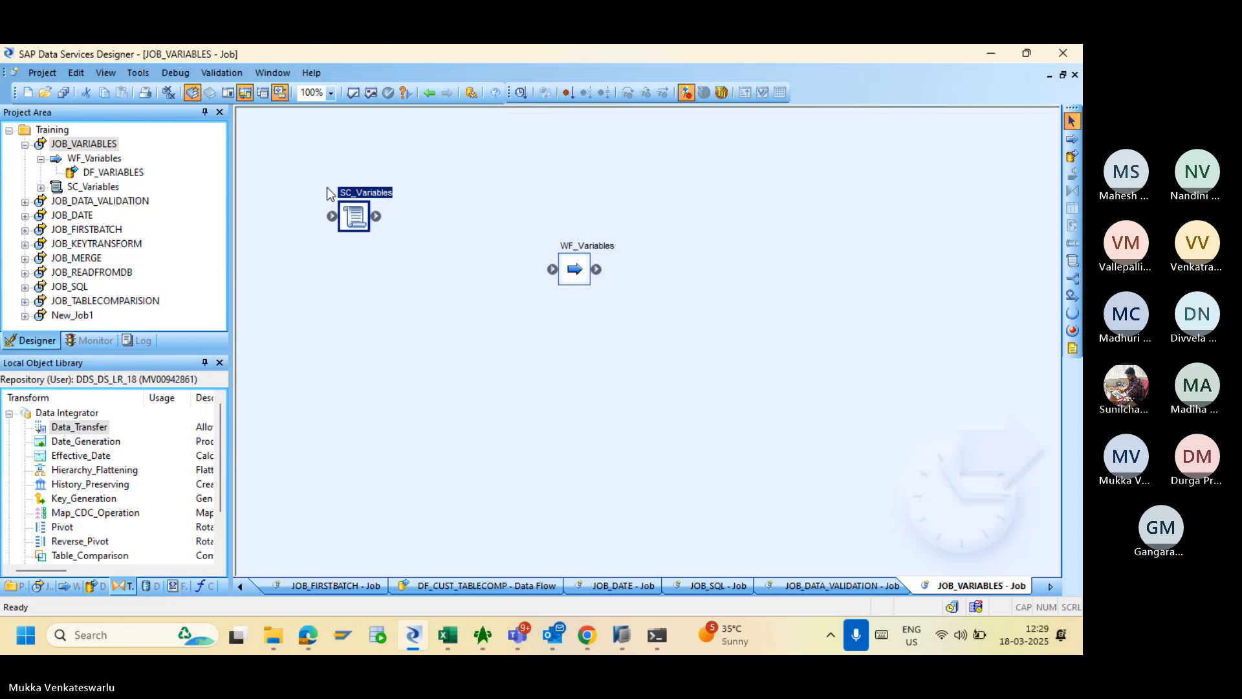
- In the SC_Variables script editor, enter $LV_Year = 2023 and $GV_Year = 2025 using autocomplete
double_click(355, 218)
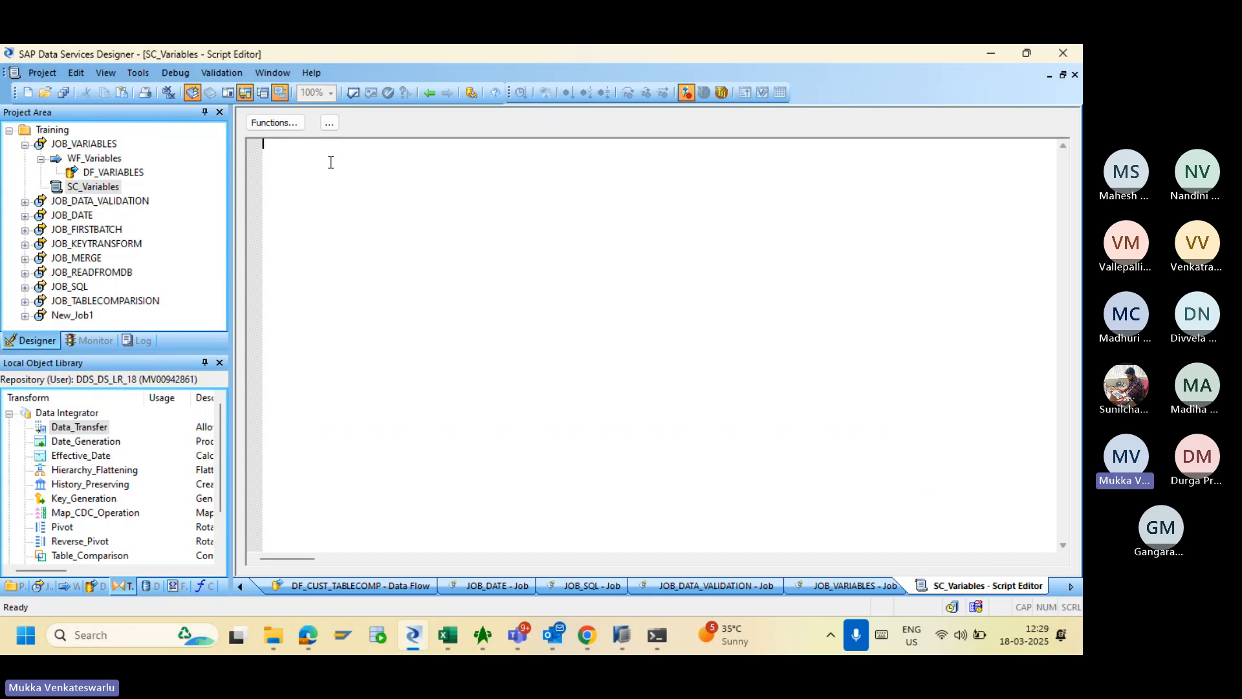
type("$LV")
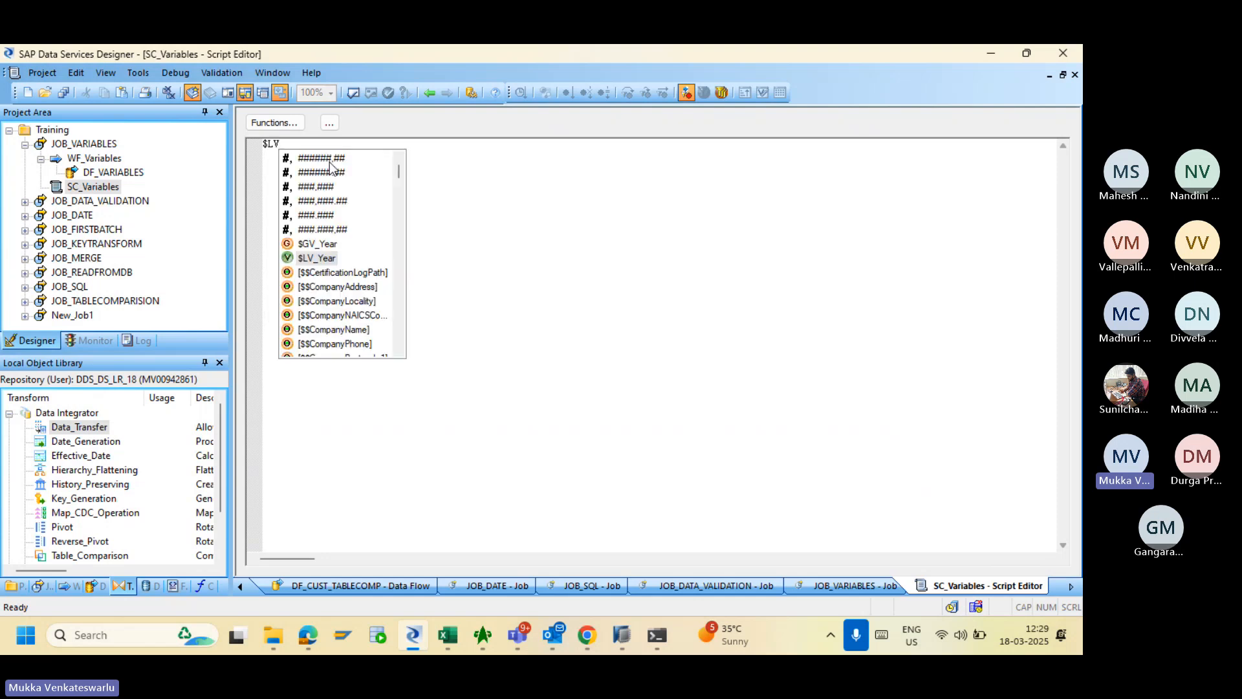
type("_")
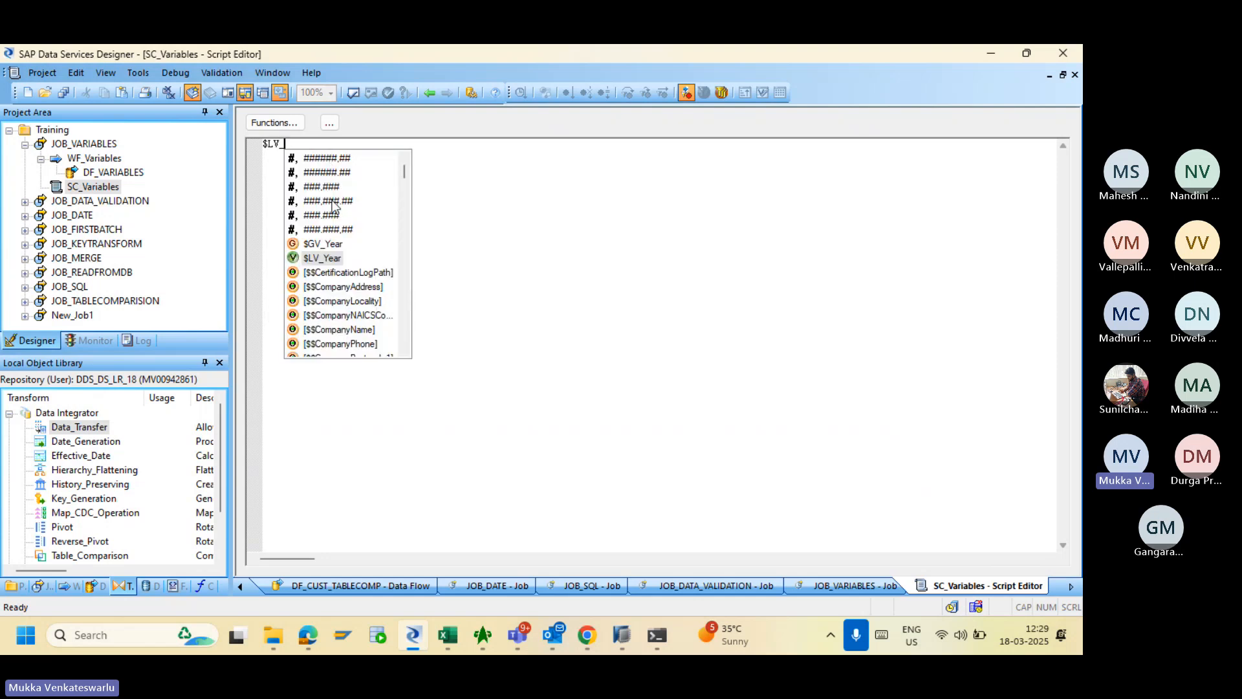
double_click(329, 258)
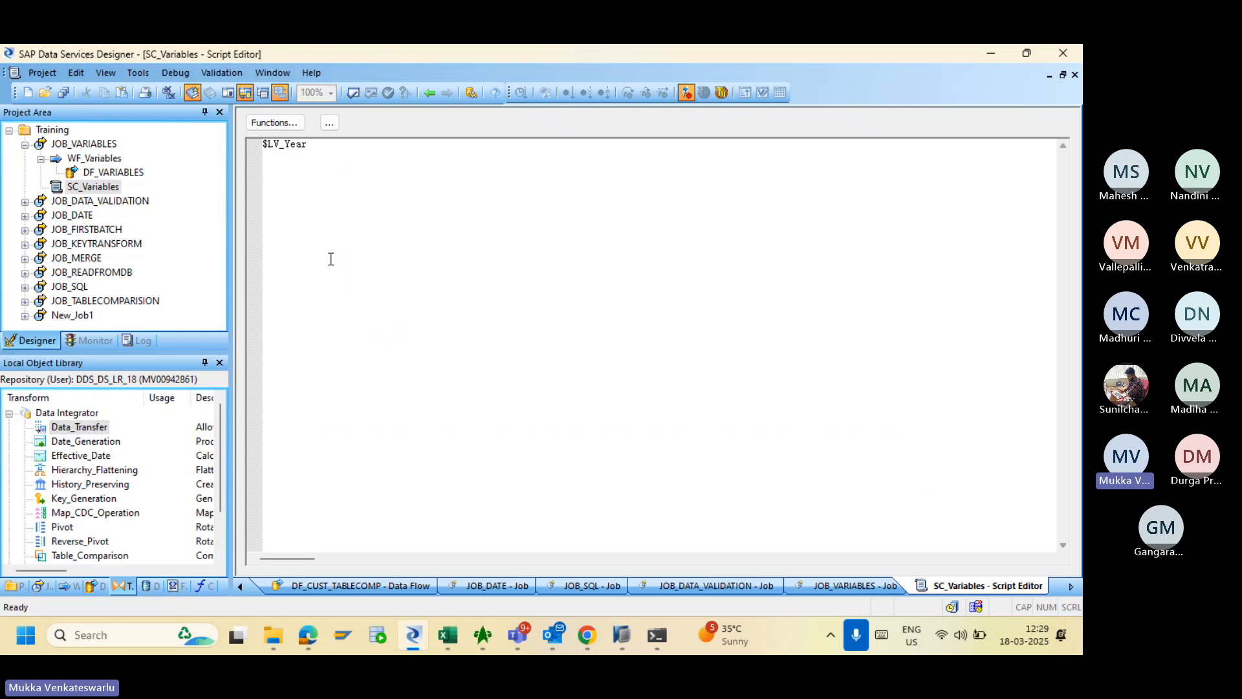
type("= 2023")
key("Return")
type("$GV_")
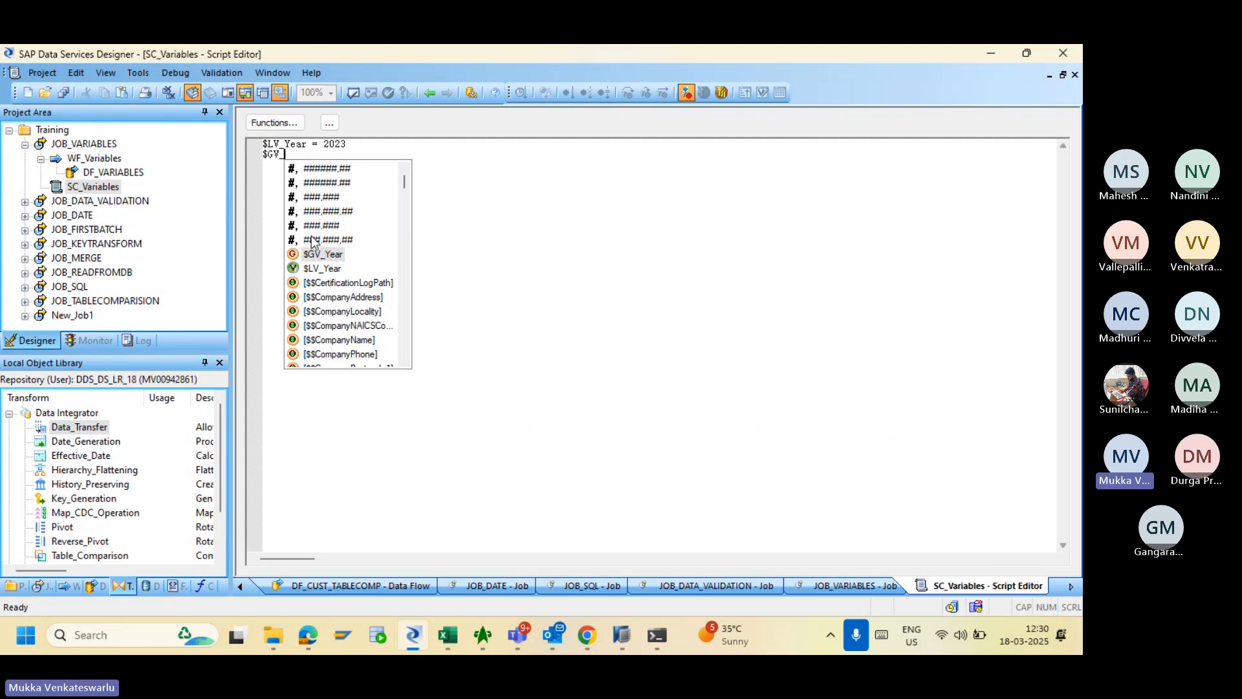
double_click(322, 255)
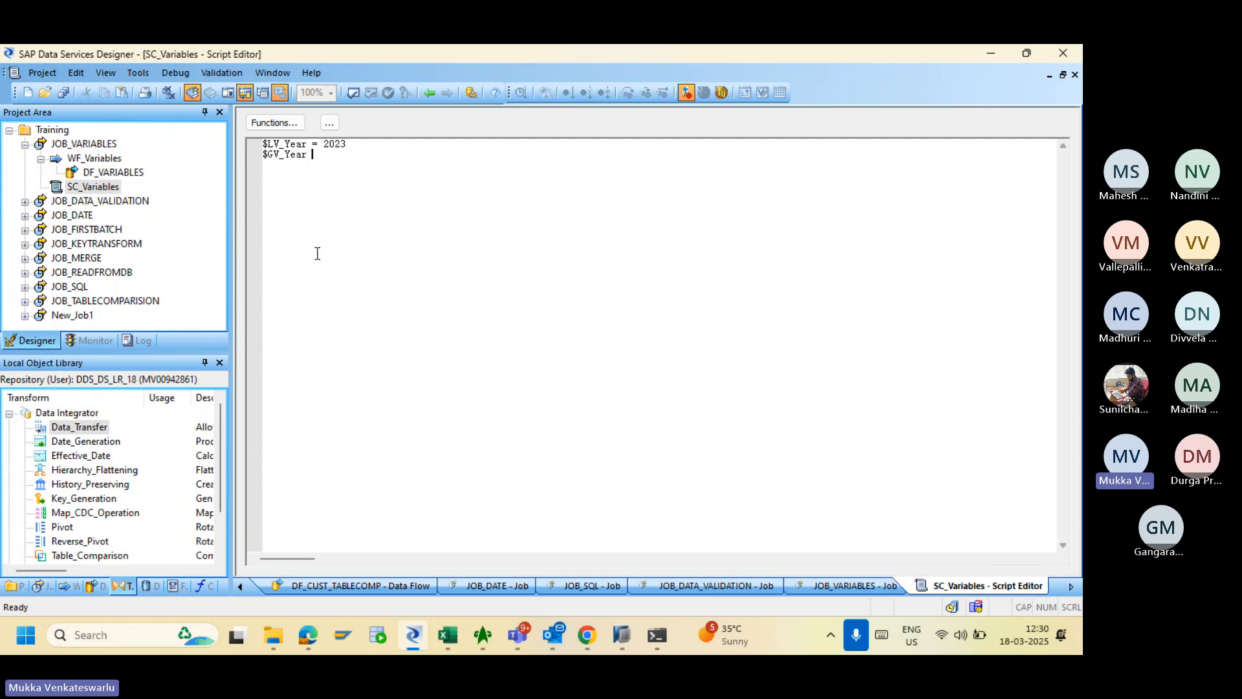
type("= 20")
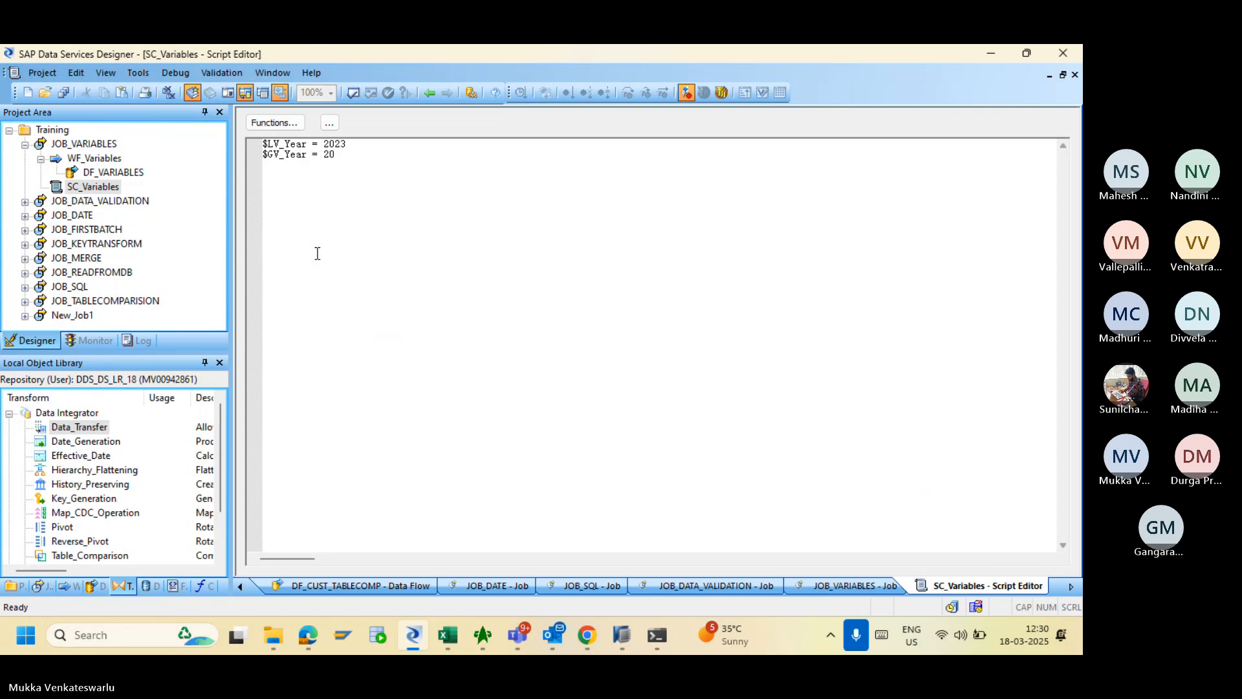
type("25")
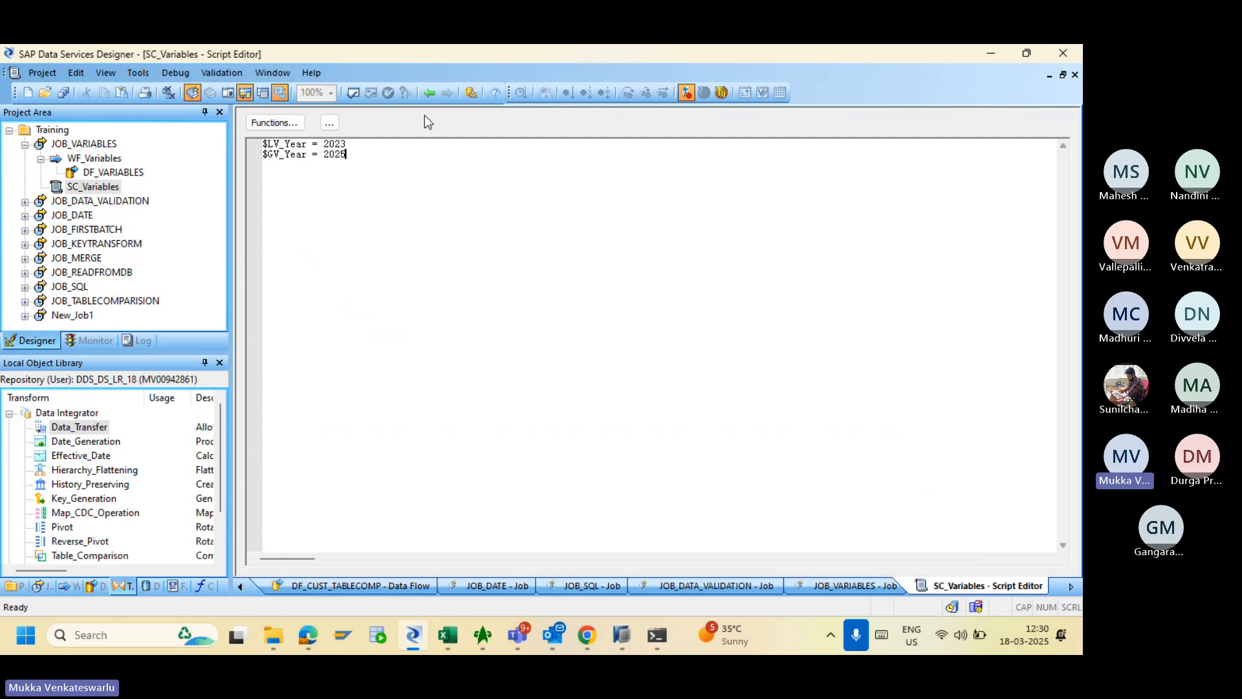
- Validate the script and close the error output it reports
left_click(354, 93)
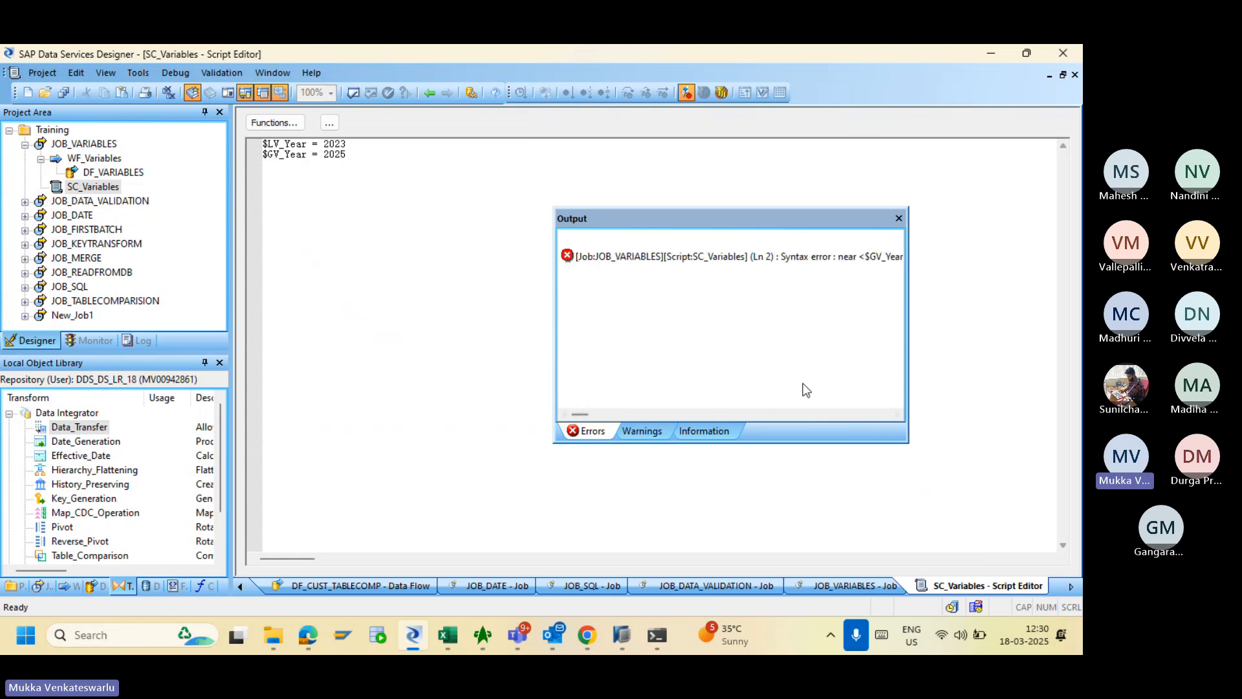
left_click(897, 415)
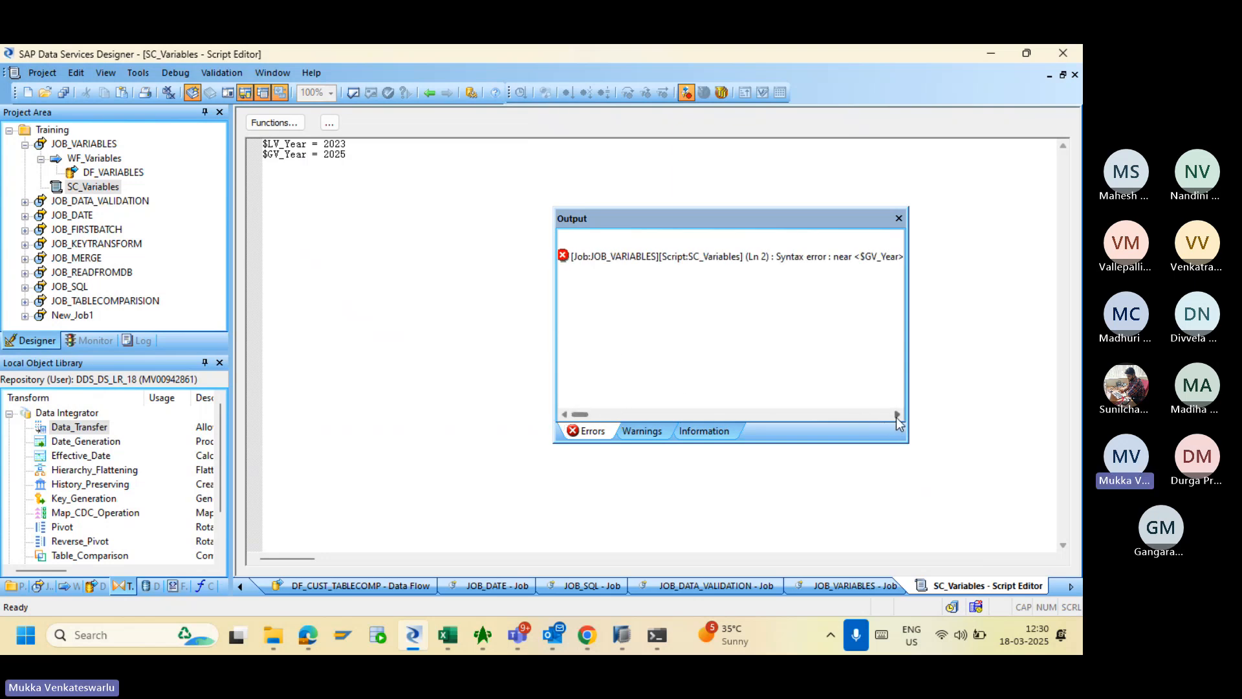
left_click(897, 415)
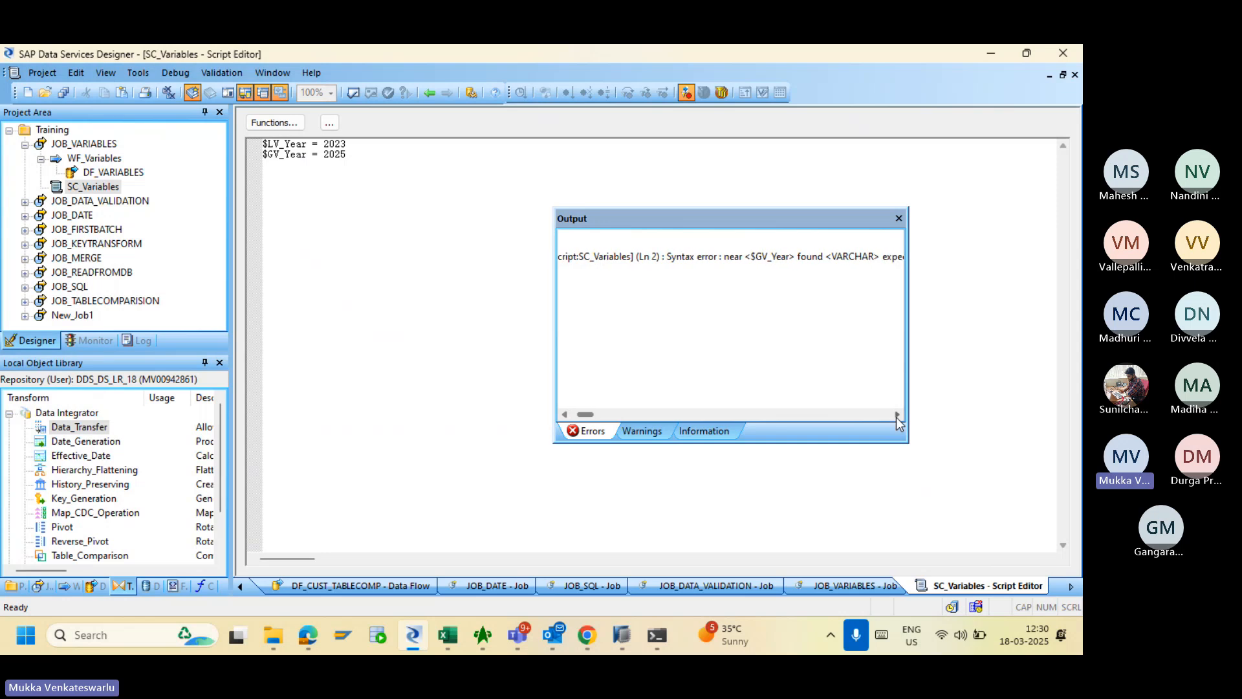
left_click(897, 415)
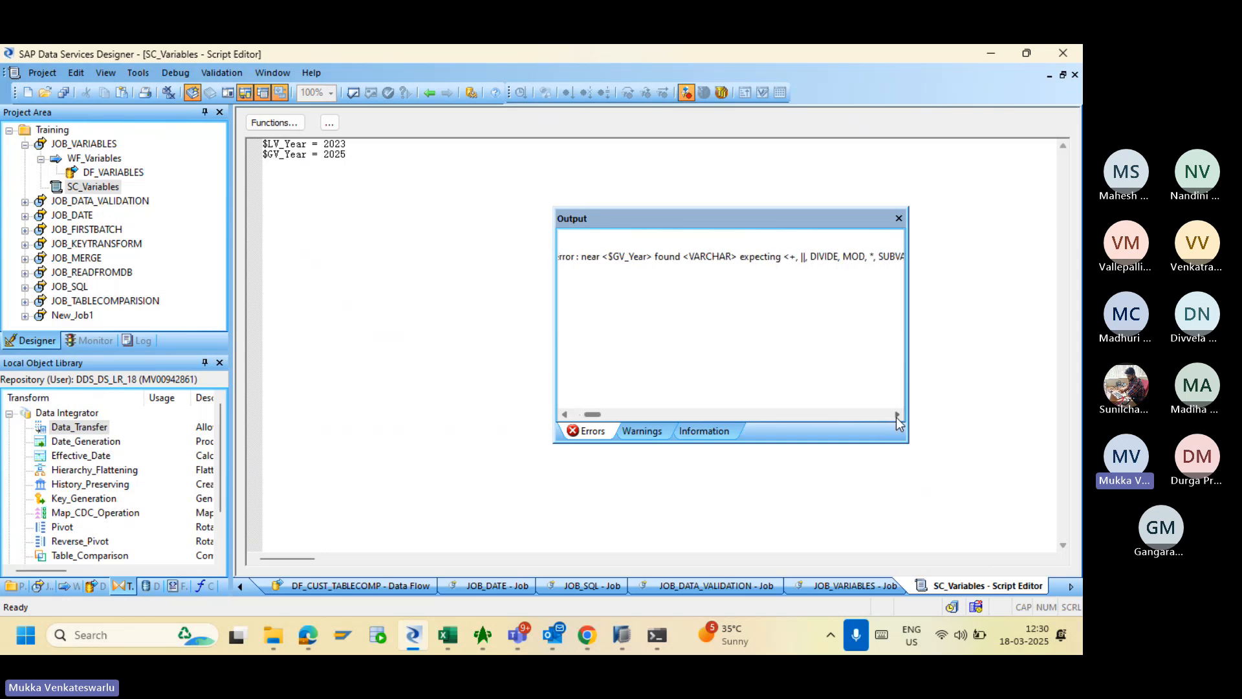
left_click(898, 218)
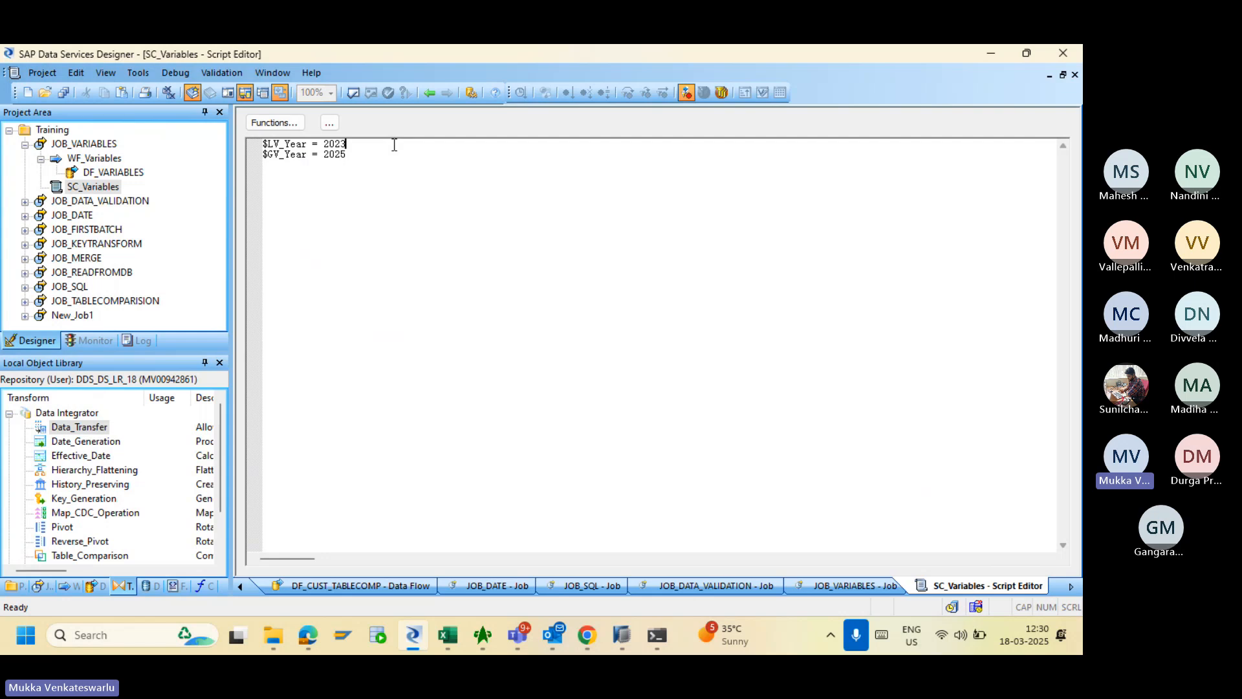
- Add the trailing semicolons and revalidate, confirming no errors are found
type(";")
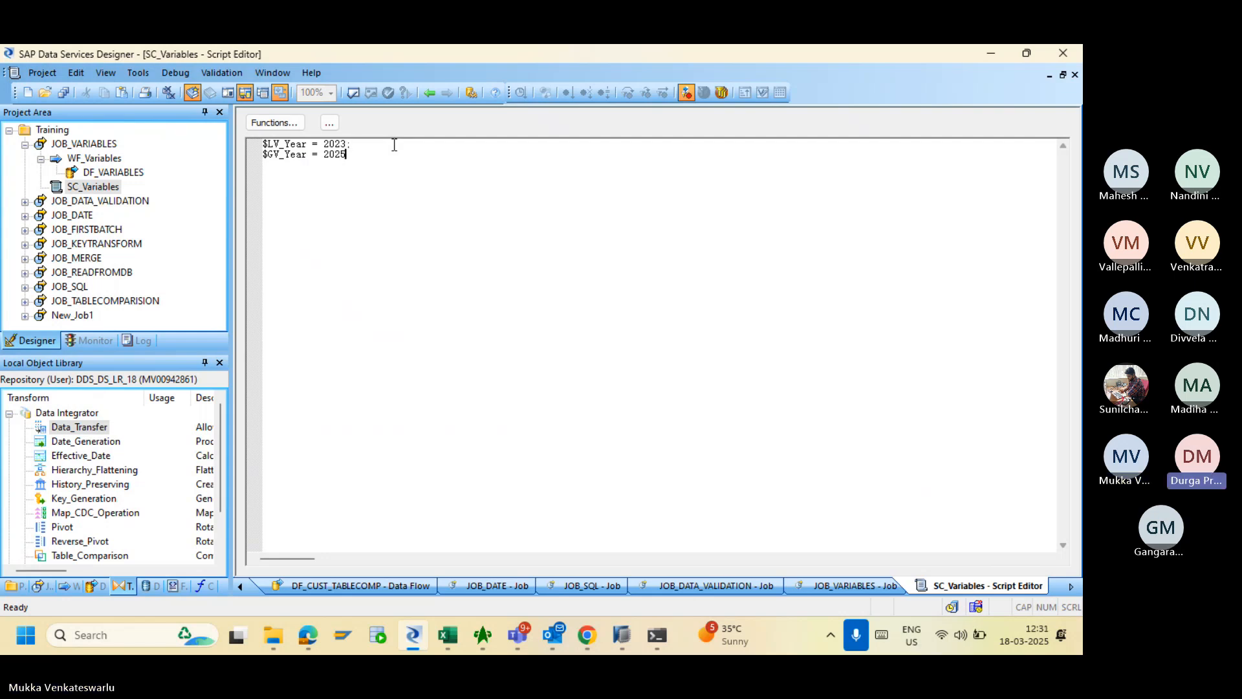
type(";")
left_click(354, 94)
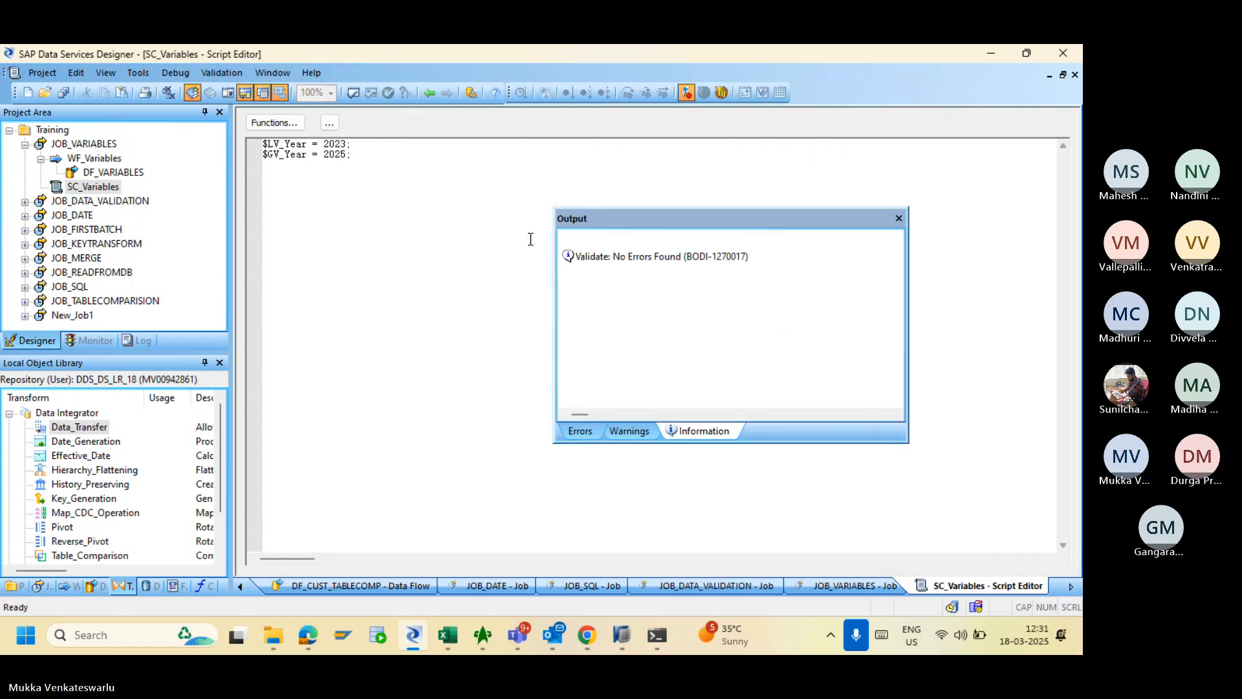
left_click(899, 219)
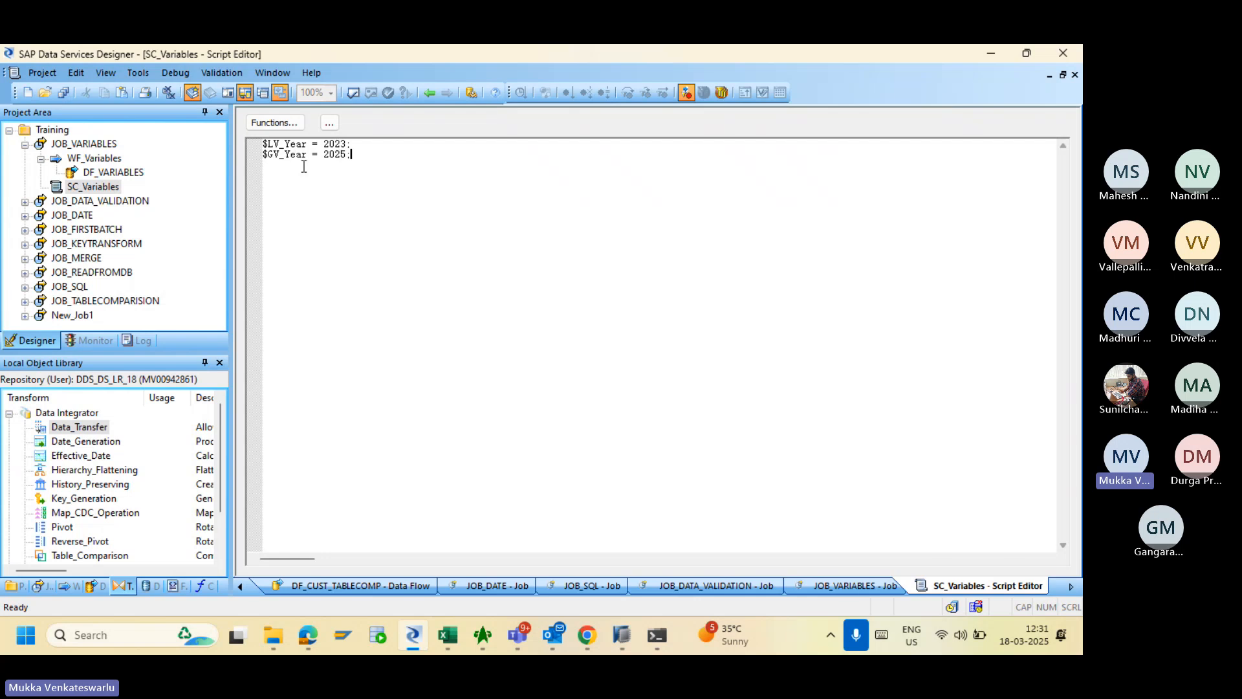
- Connect SC_Variables to run before WF_Variables, then step back to the JOB_SQL job
left_click(429, 92)
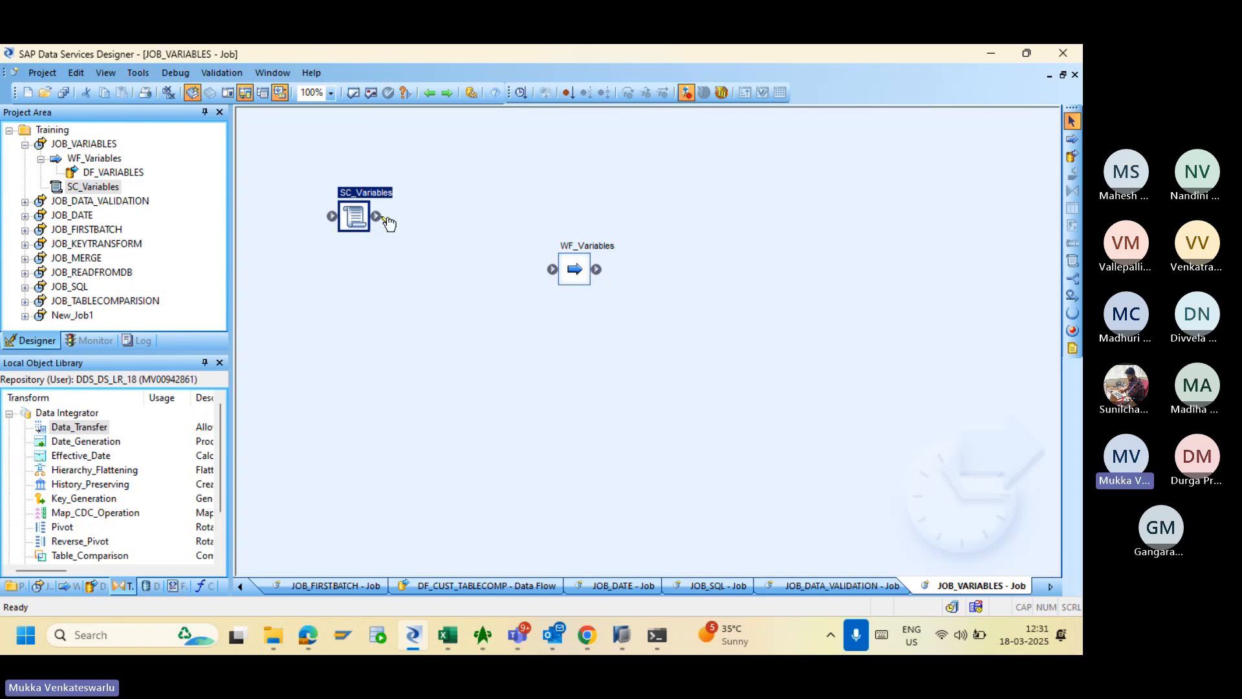
left_click_drag(386, 220, 555, 275)
double_click(575, 271)
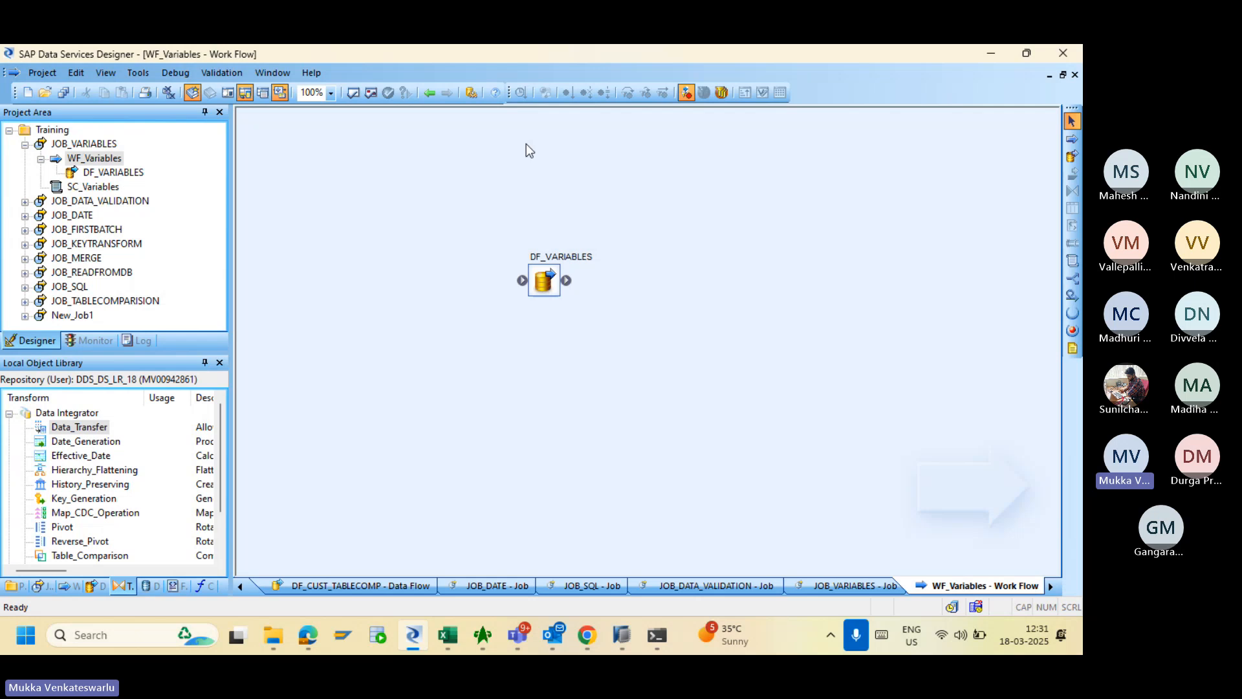
left_click(431, 99)
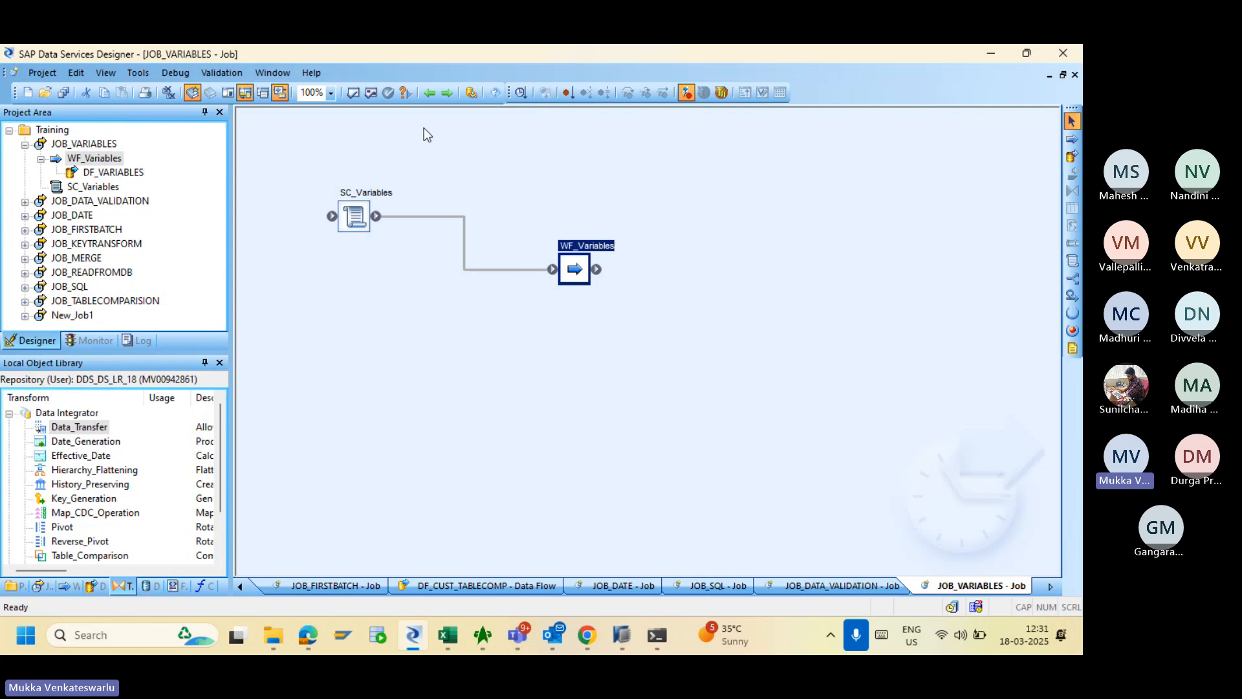
left_click(430, 94)
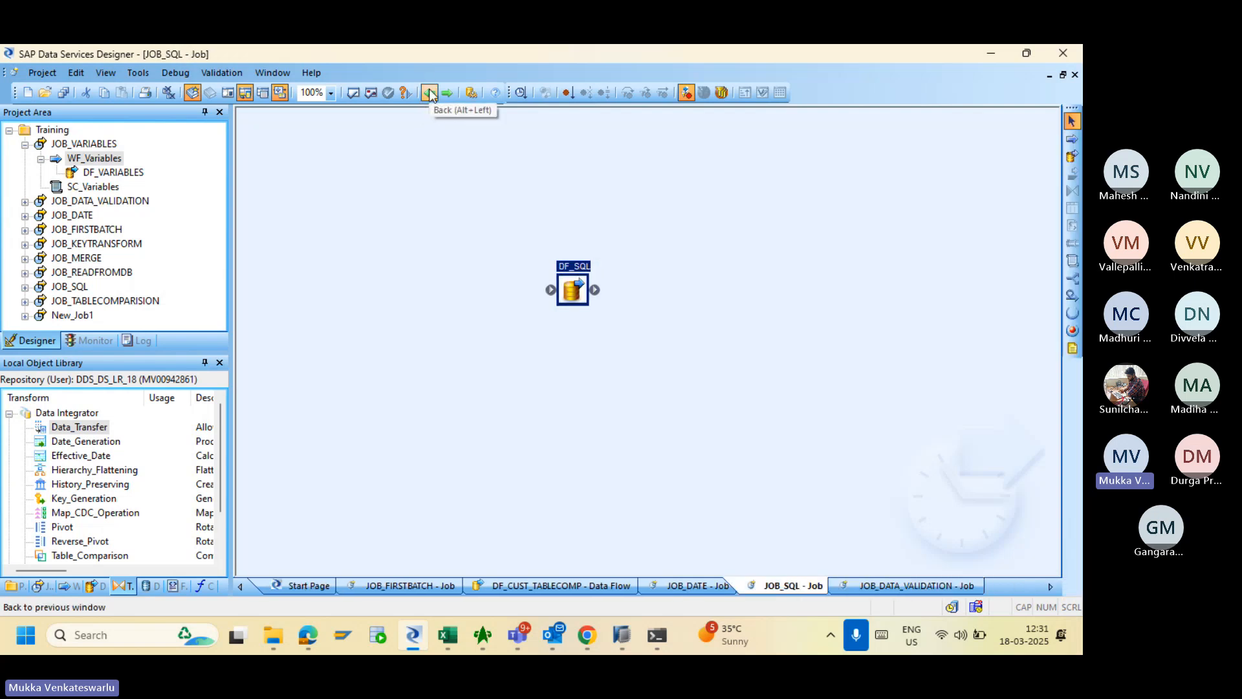
left_click(349, 181)
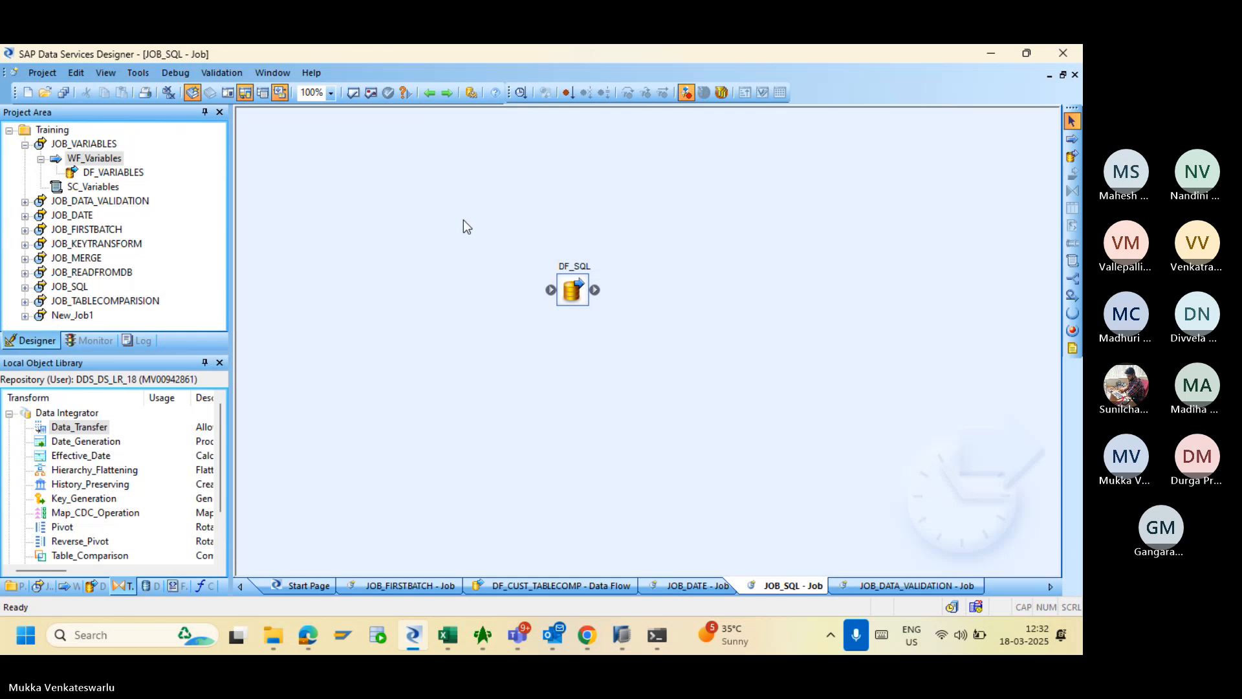
double_click(572, 290)
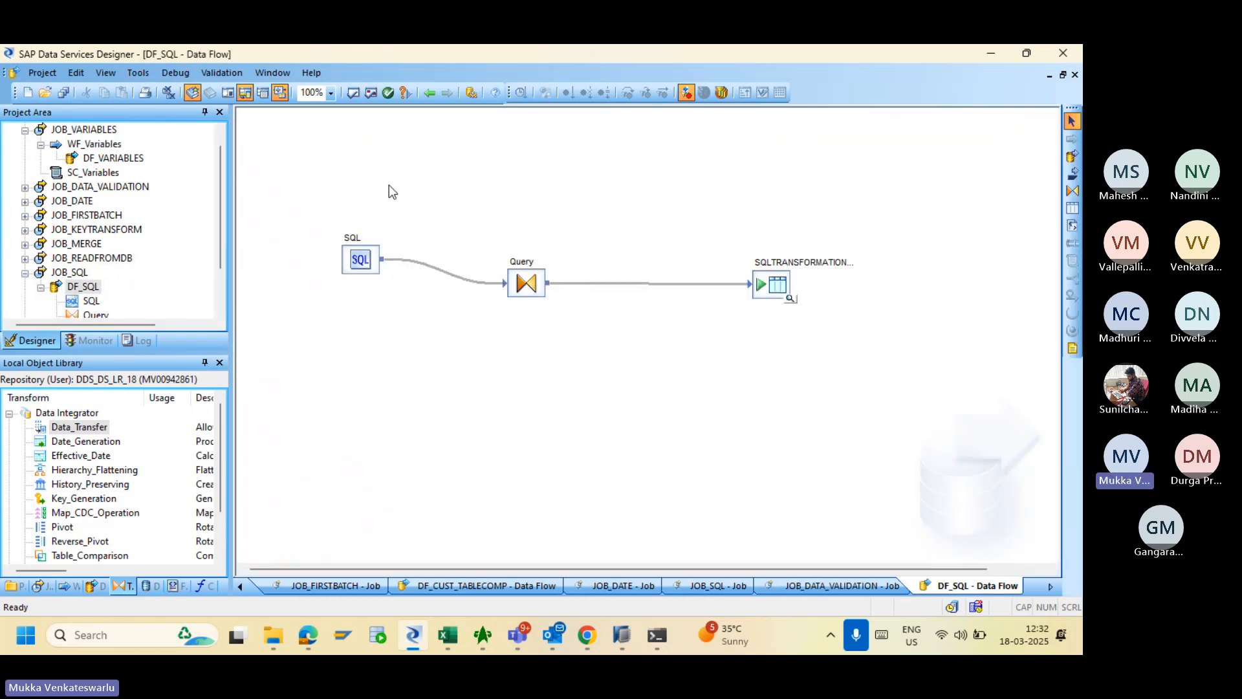
left_click(429, 93)
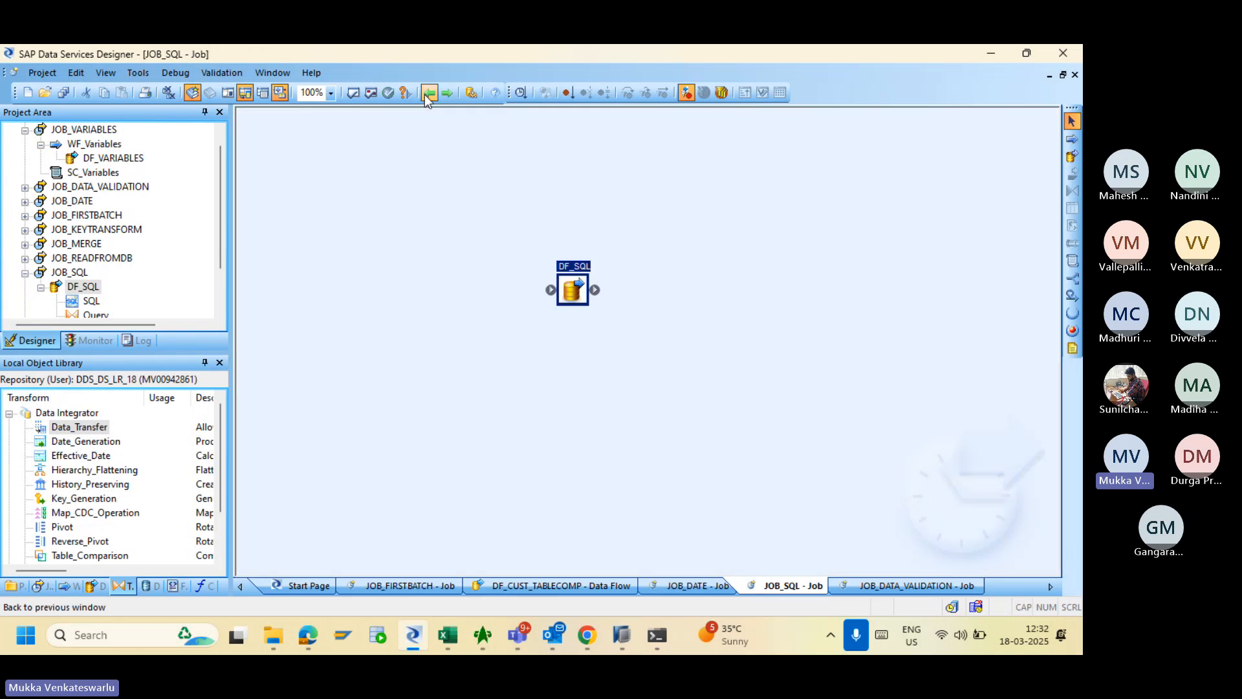
- Delete DF_SQL from JOB_SQL, open DF_VARIABLES, and bring Excel's Book1 notes to the front
key("Delete")
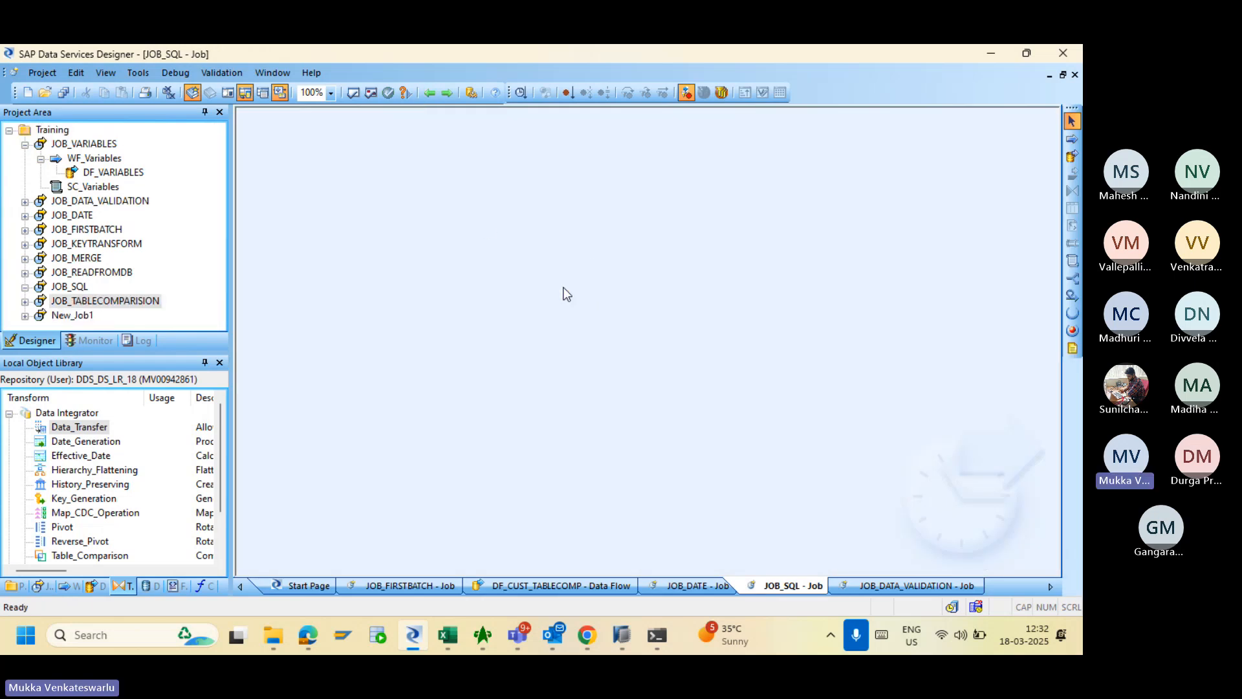
left_click(109, 173)
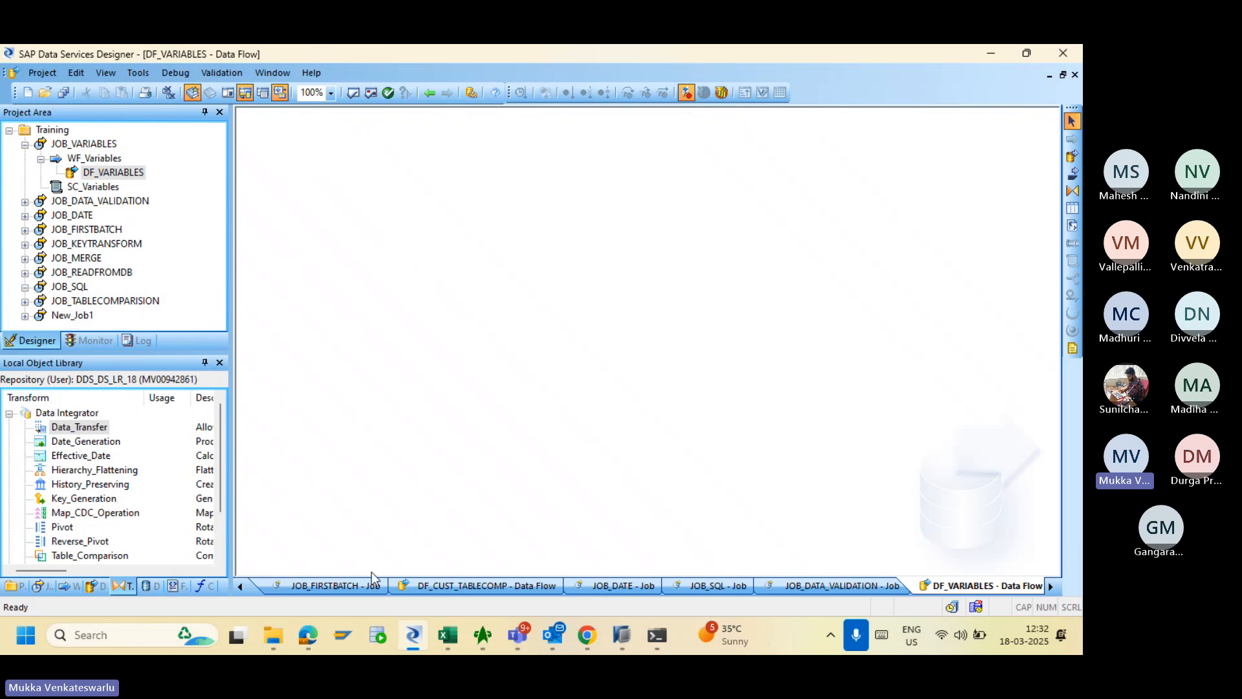
left_click(443, 638)
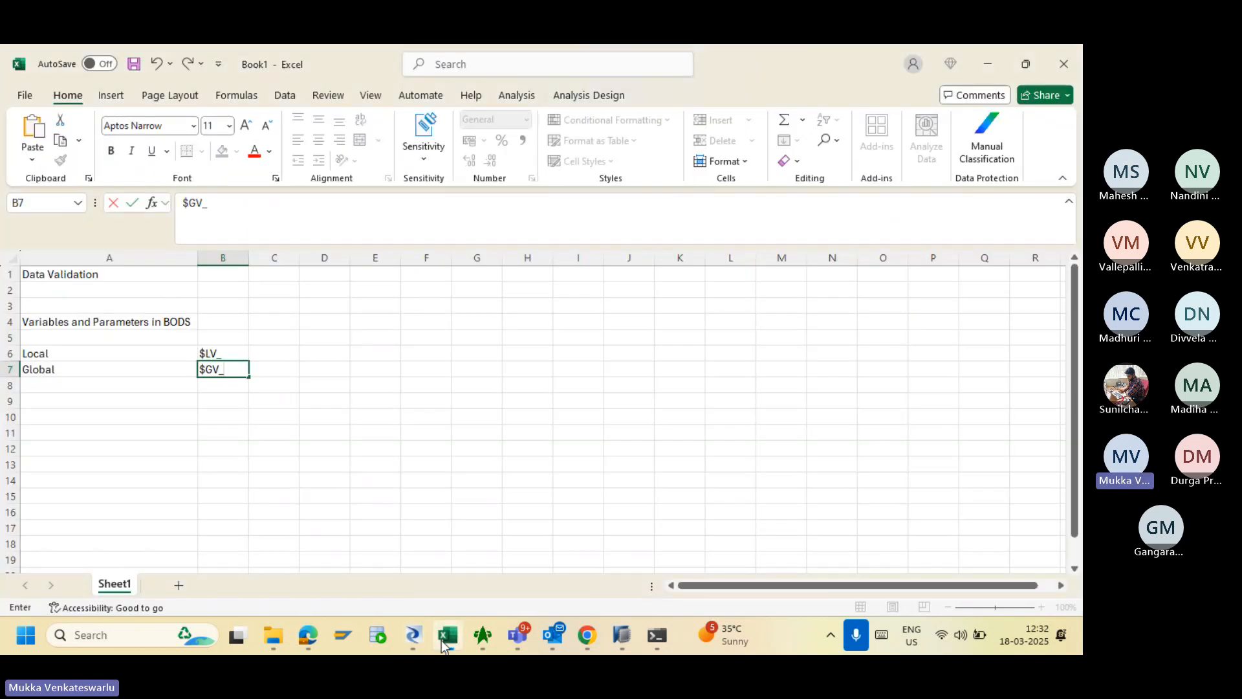
- Open Customer_Training1 from the Training folder, finish the $GV_ note in B7, and close it unsaved
left_click(275, 636)
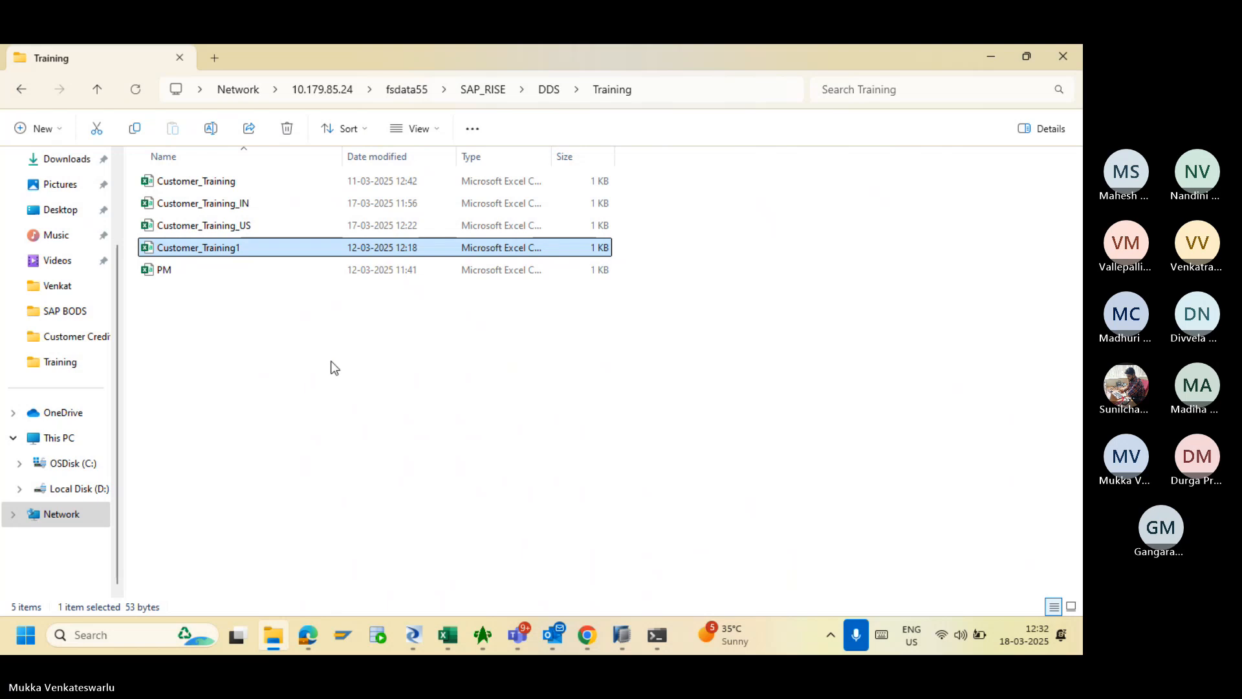
double_click(193, 247)
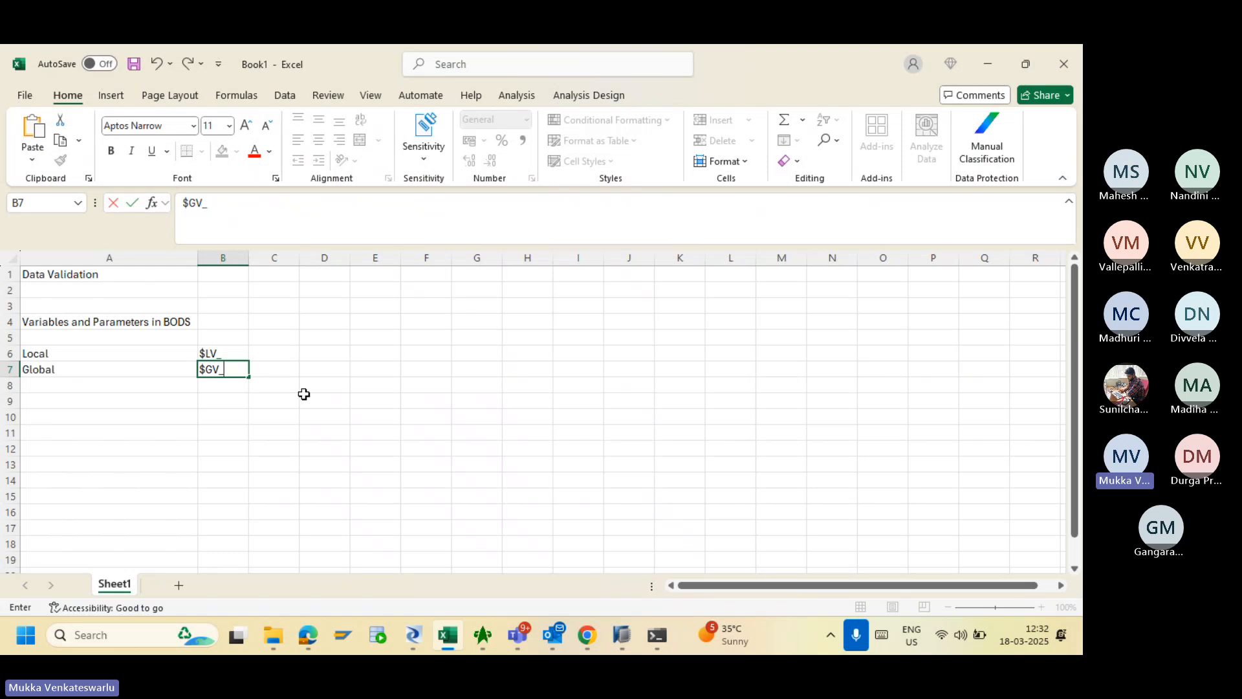
left_click(459, 425)
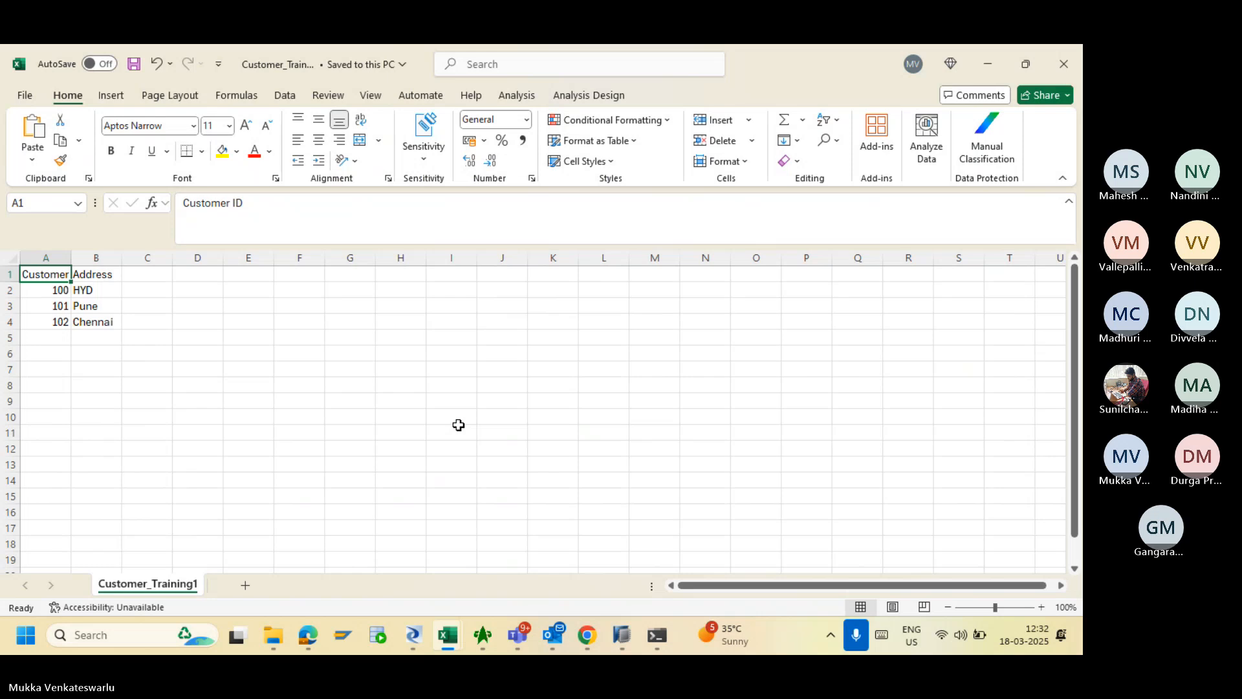
left_click(1061, 68)
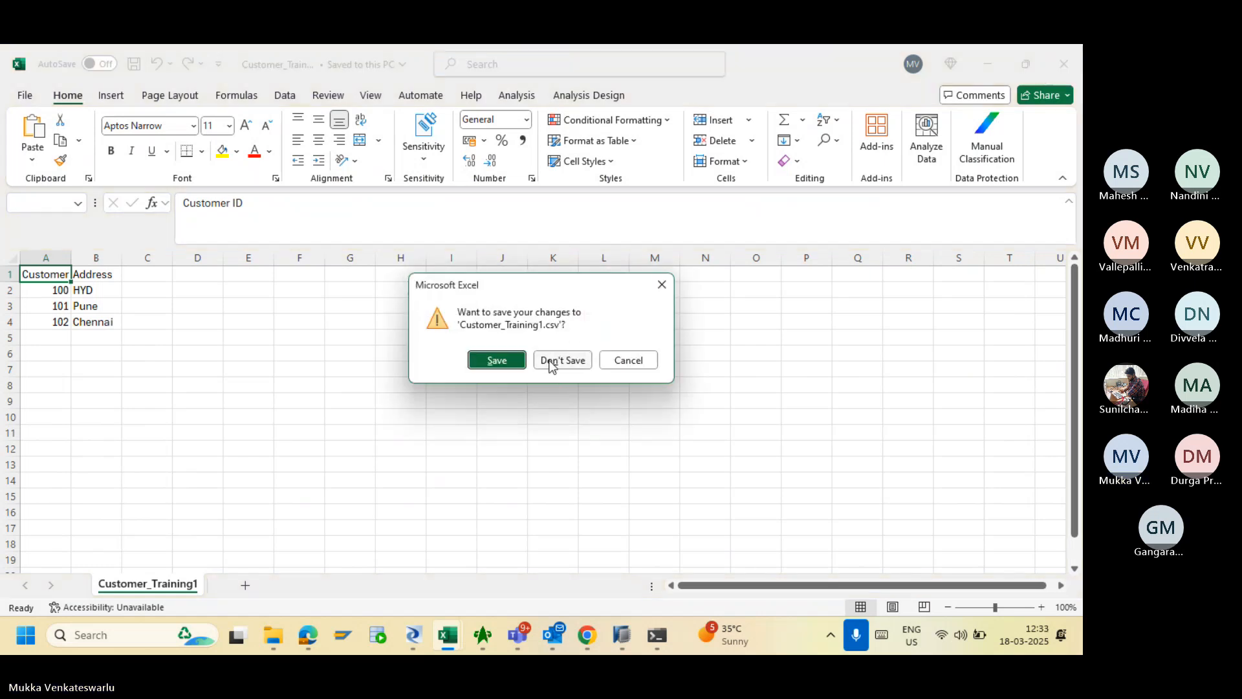
left_click(551, 362)
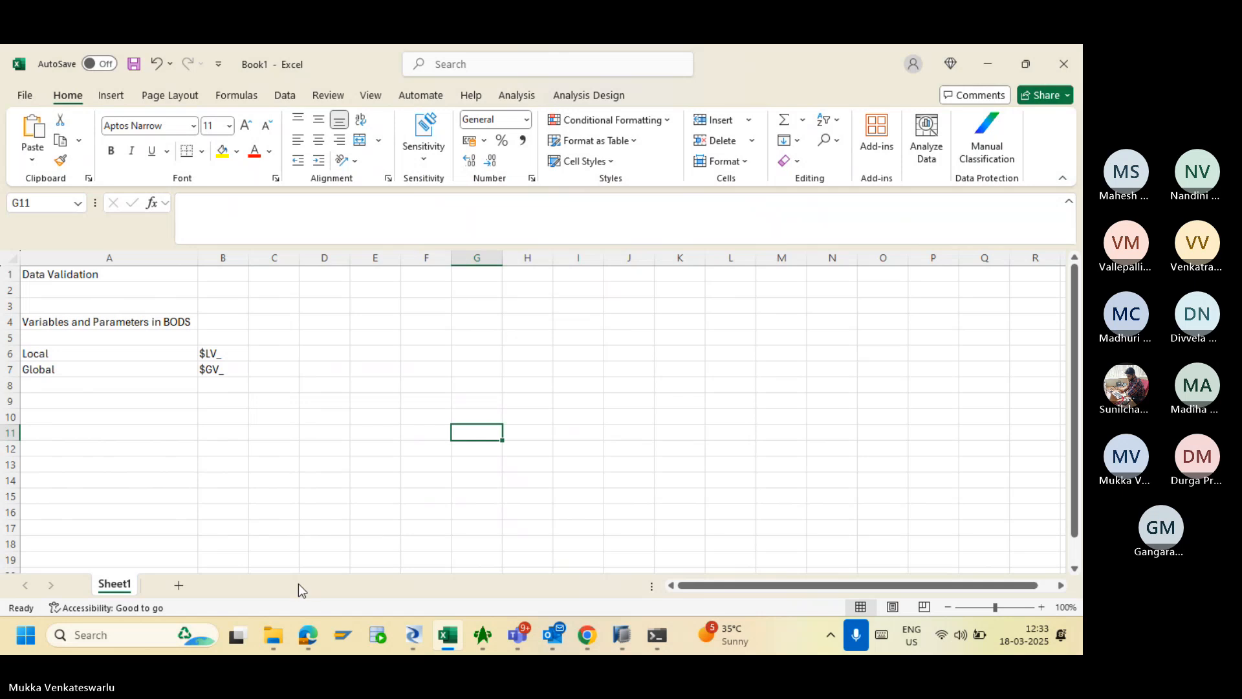
left_click(283, 629)
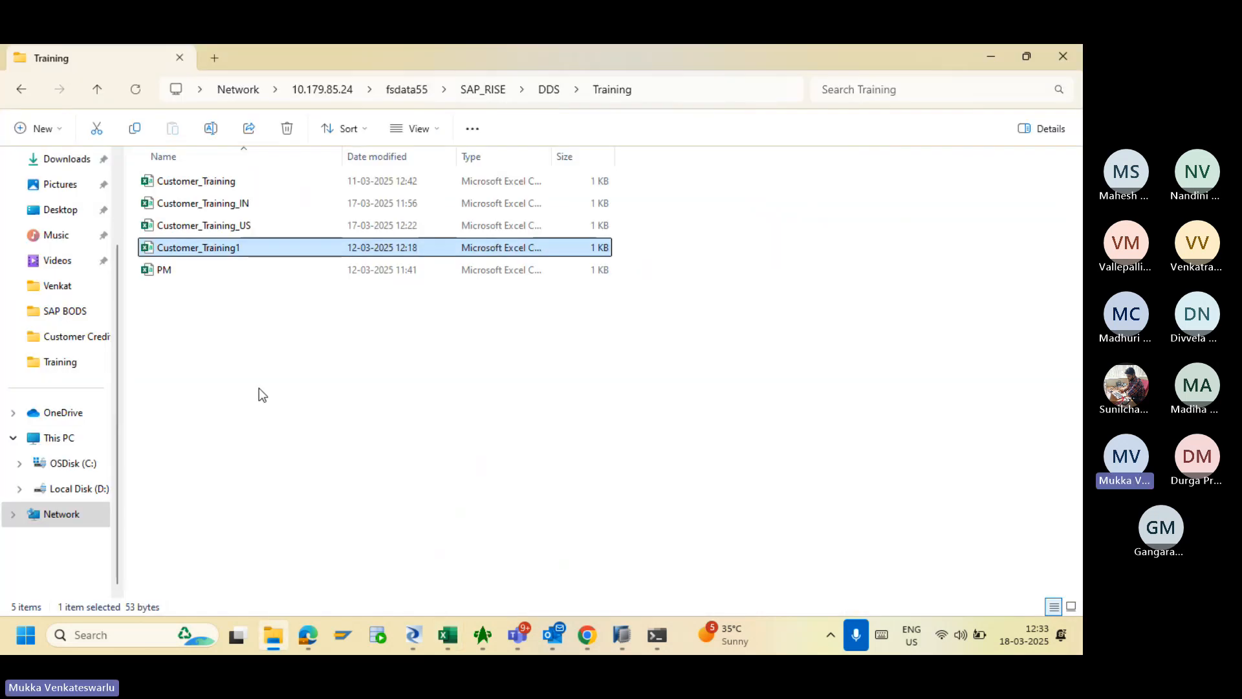
- Open Customer_Training_IN and add a Year header in cell H1
double_click(217, 204)
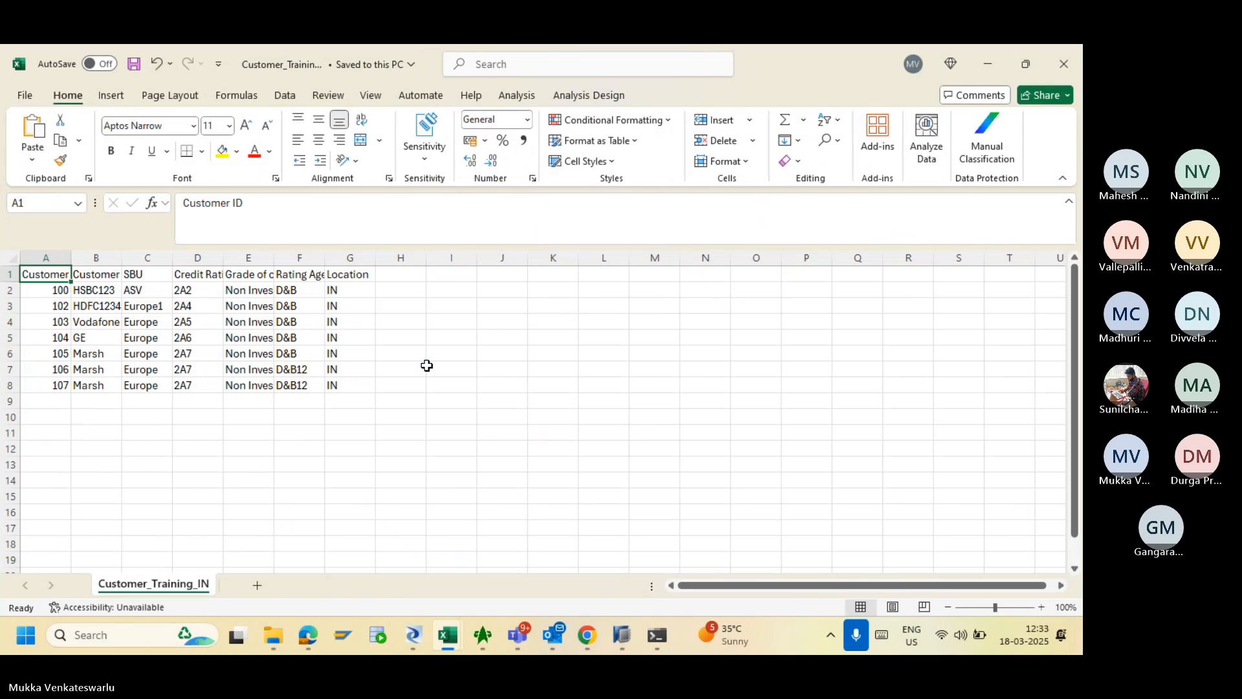
left_click(402, 272)
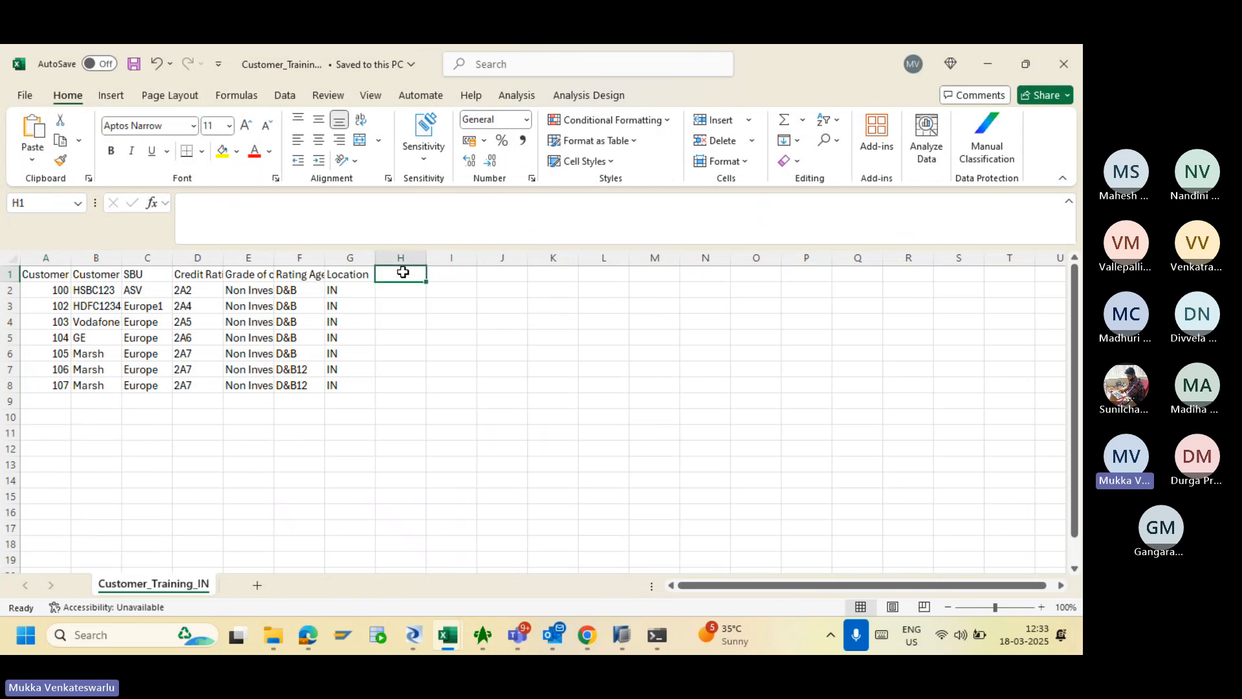
type("Year")
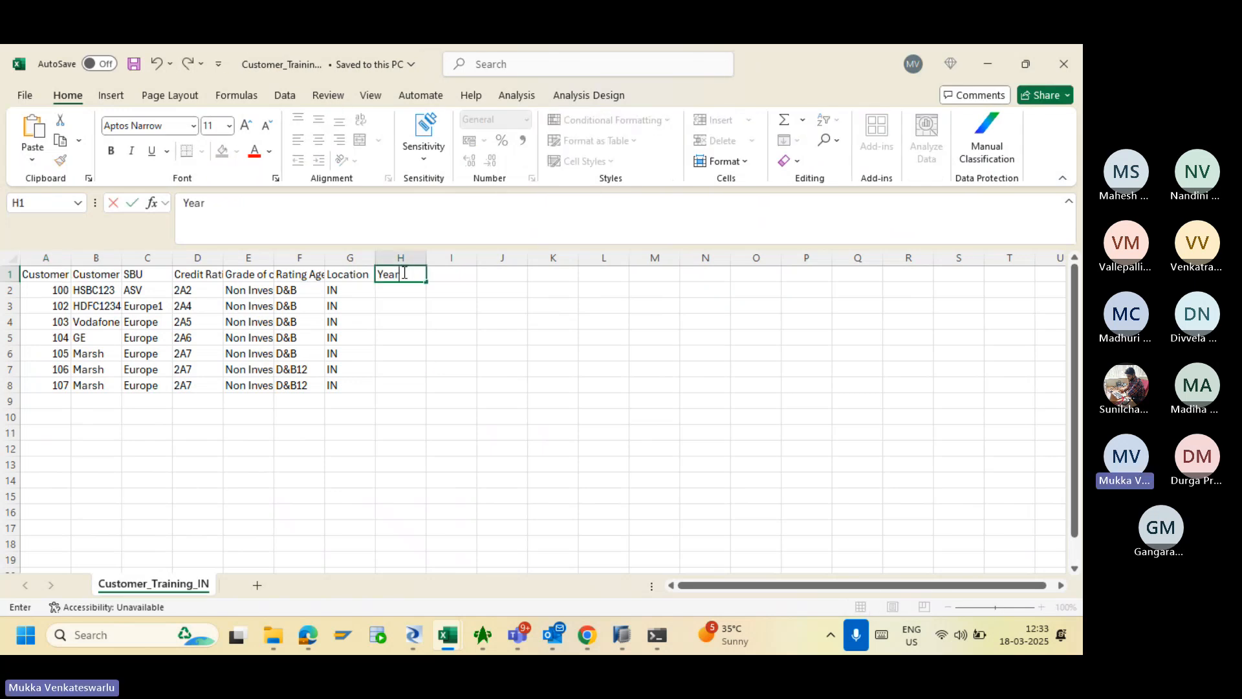
left_click(402, 289)
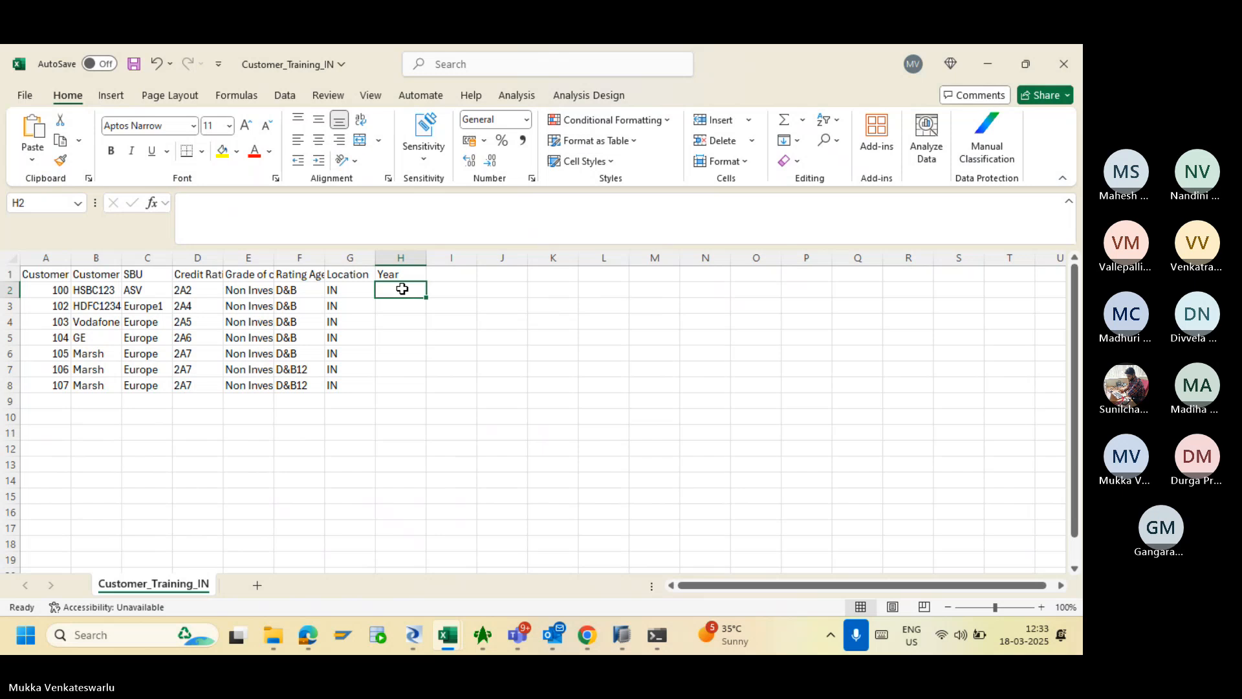
- Fill the Year column H2–H8 with 2023, 2023, 2025, 2025, 2023, 2024, 2024
type("2023")
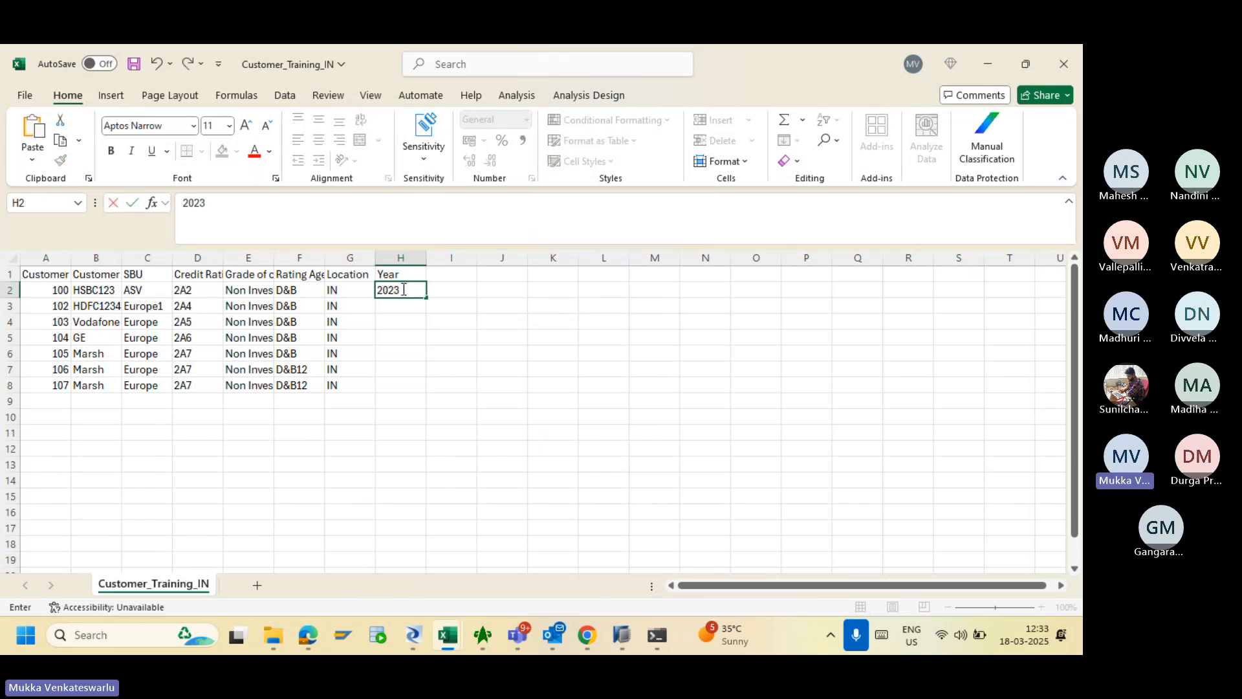
key("Return")
type("2023")
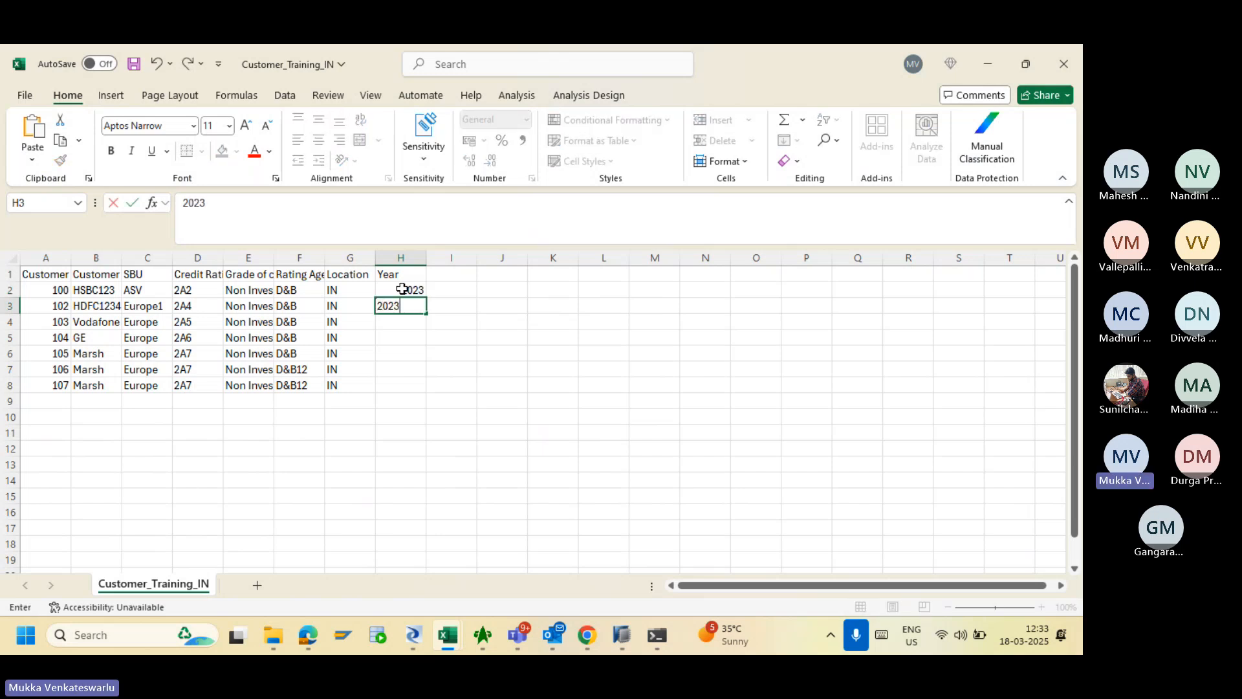
key("Return")
type("2025")
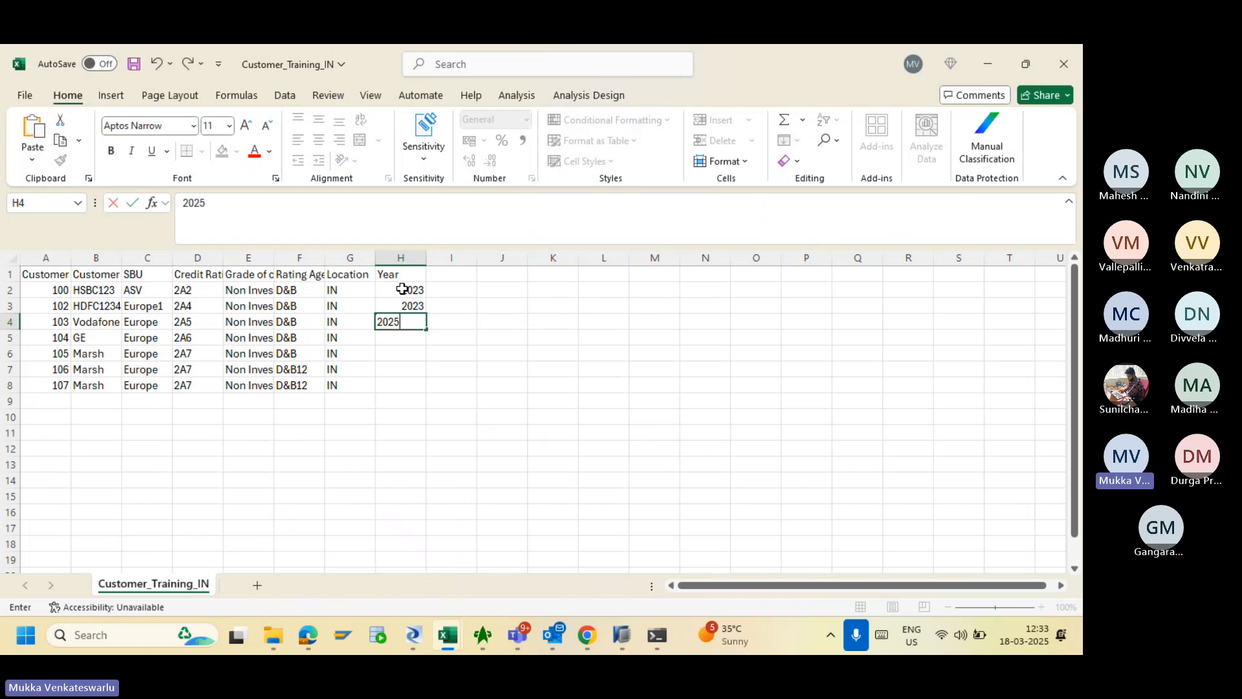
key("Return")
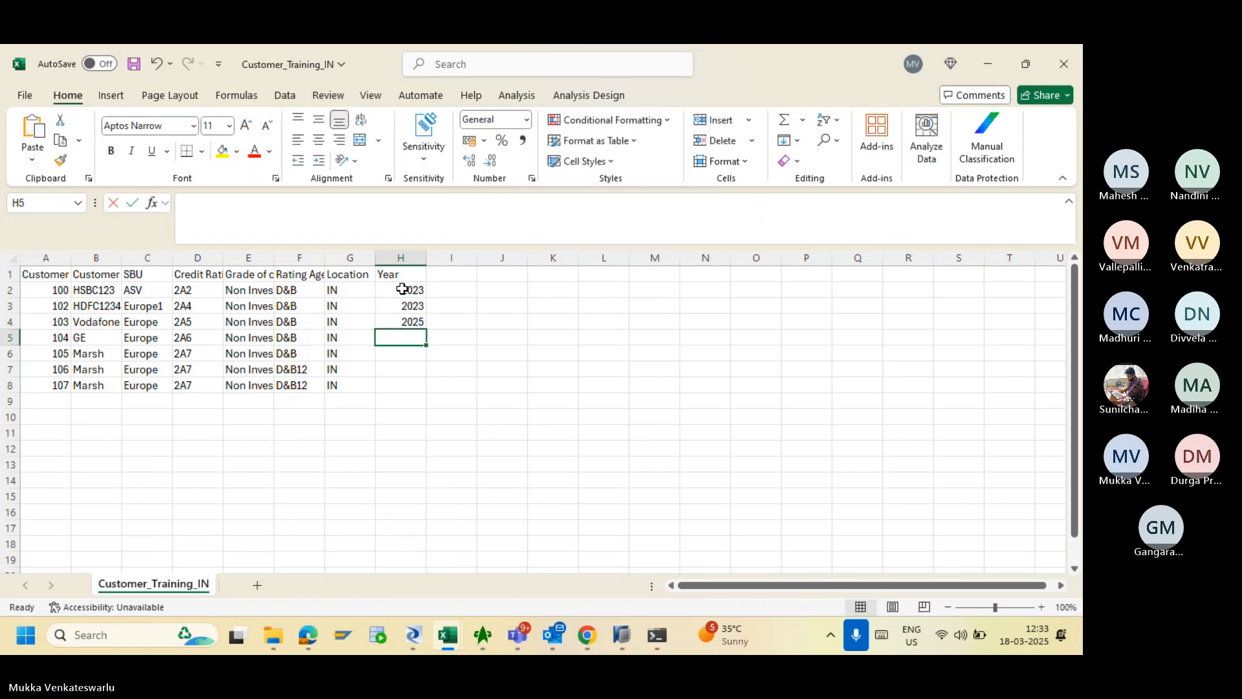
type("2025")
key("Return")
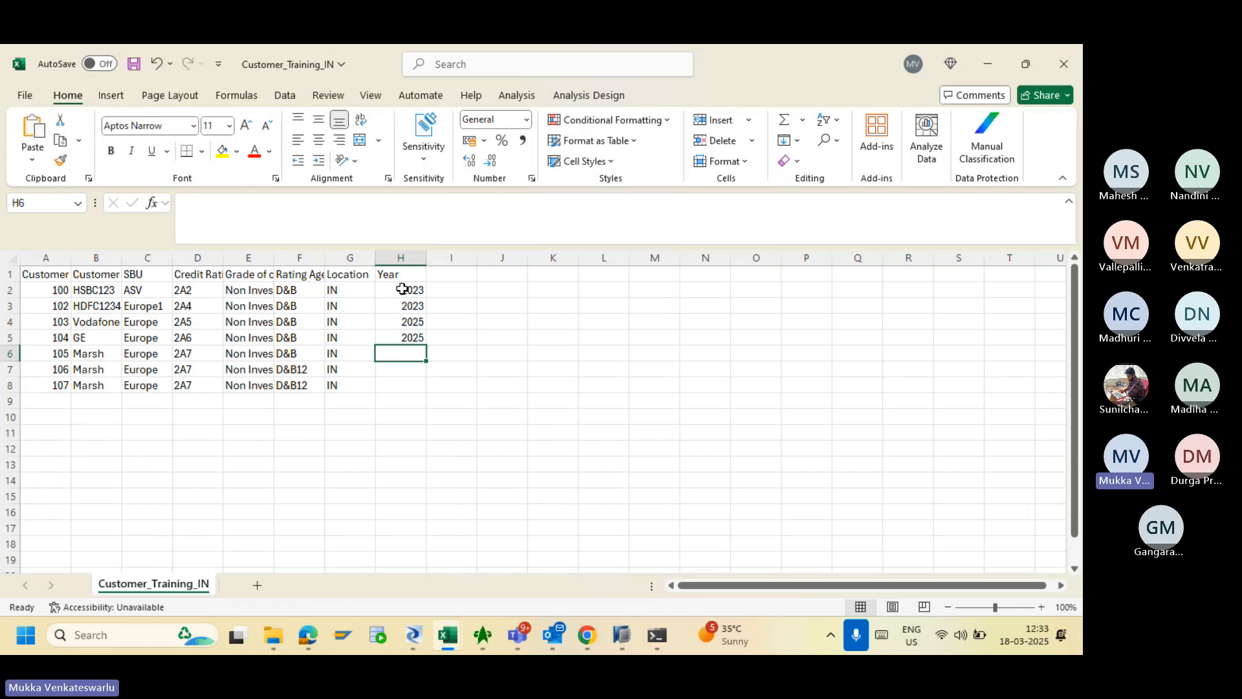
type("2023")
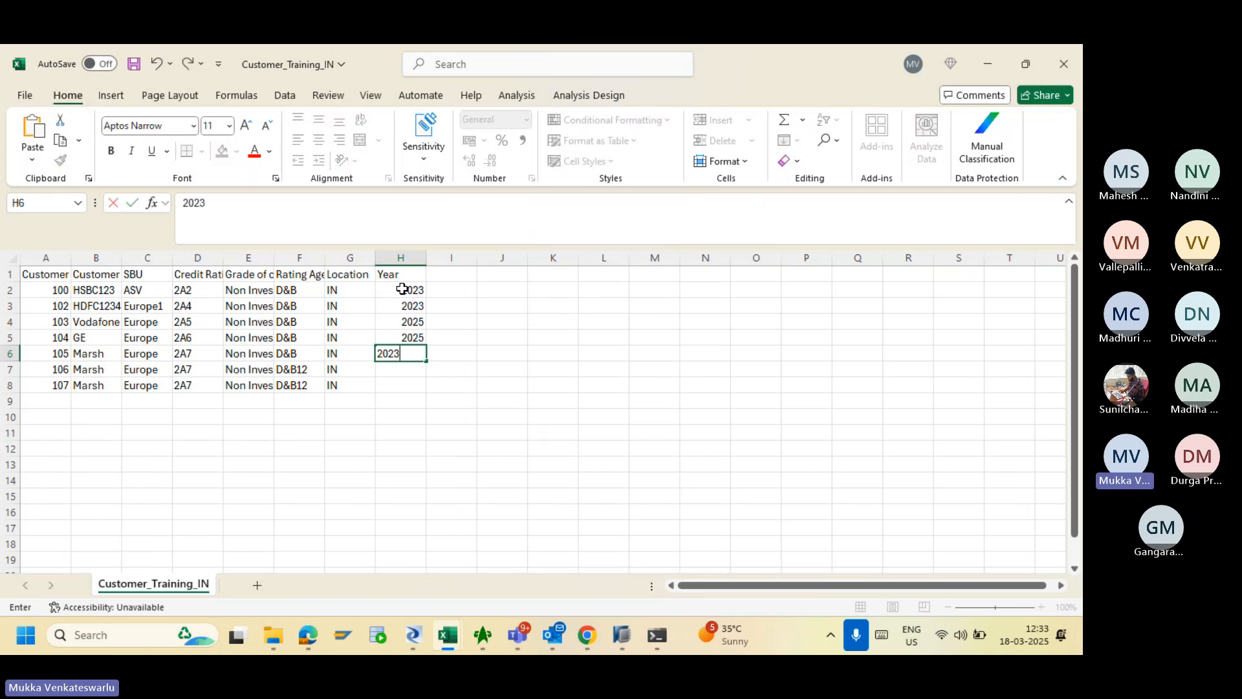
key("Return")
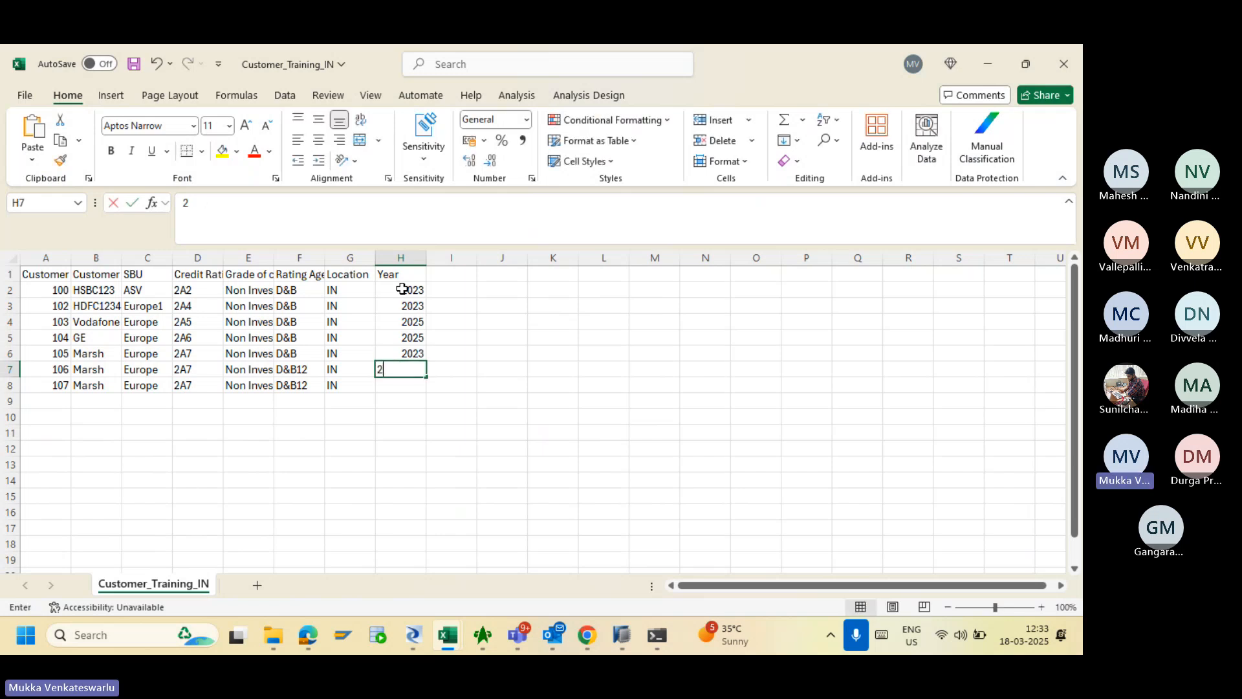
type("2024")
key("Return")
type("202")
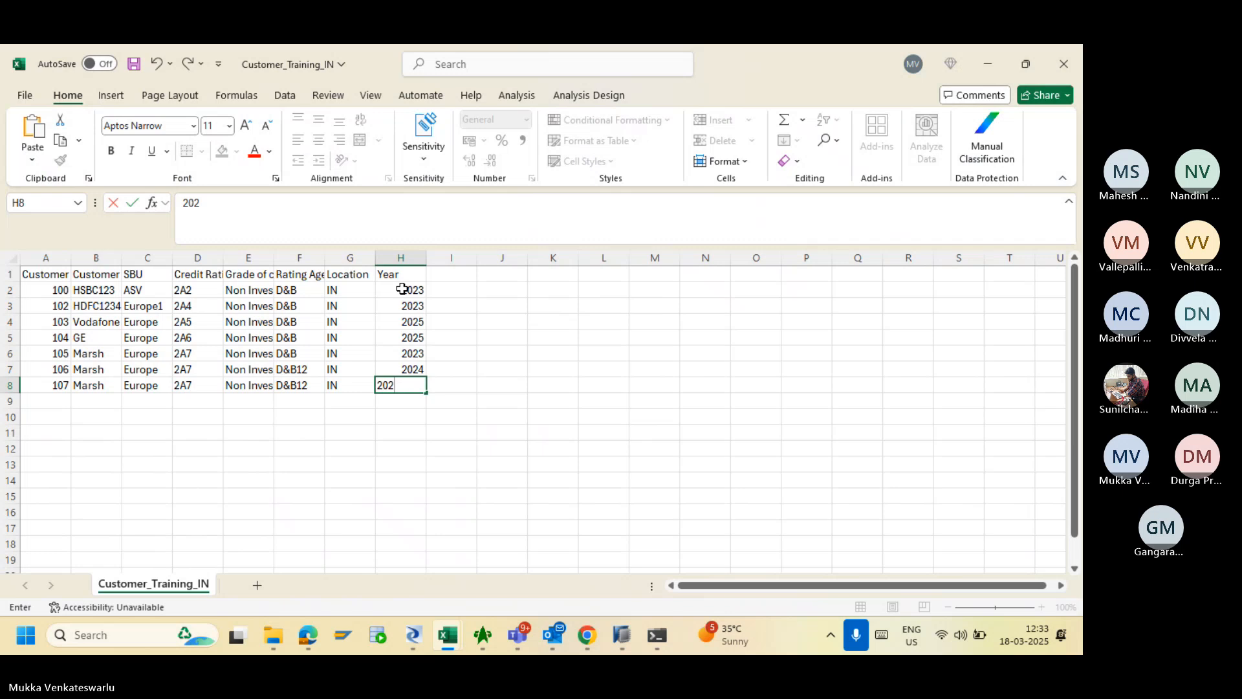
type("4")
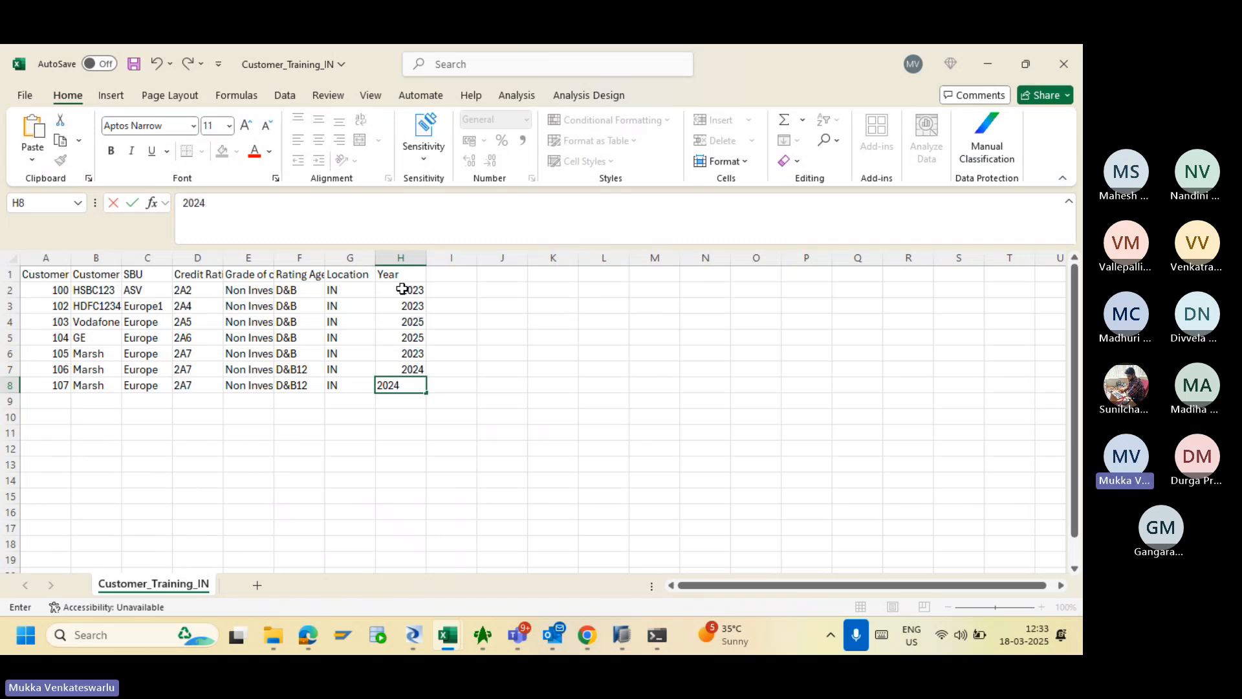
left_click(412, 418)
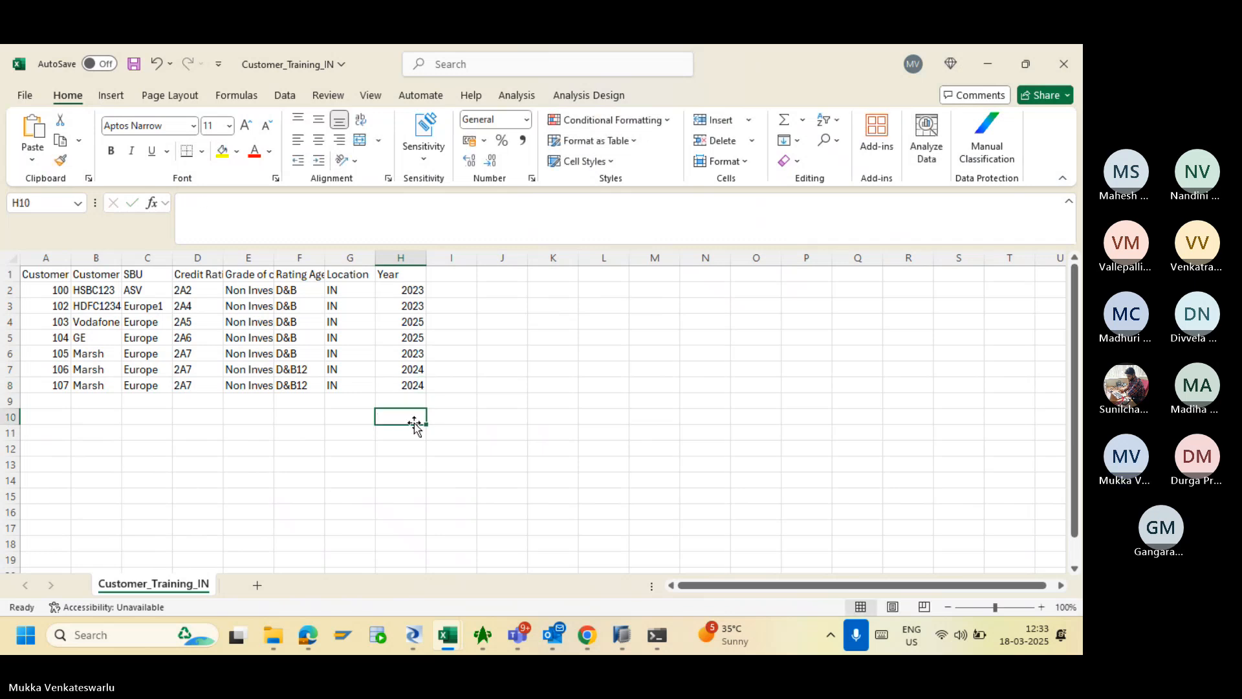
- Save the workbook, check its file details, and return to Data Services Designer's file formats
left_click(134, 64)
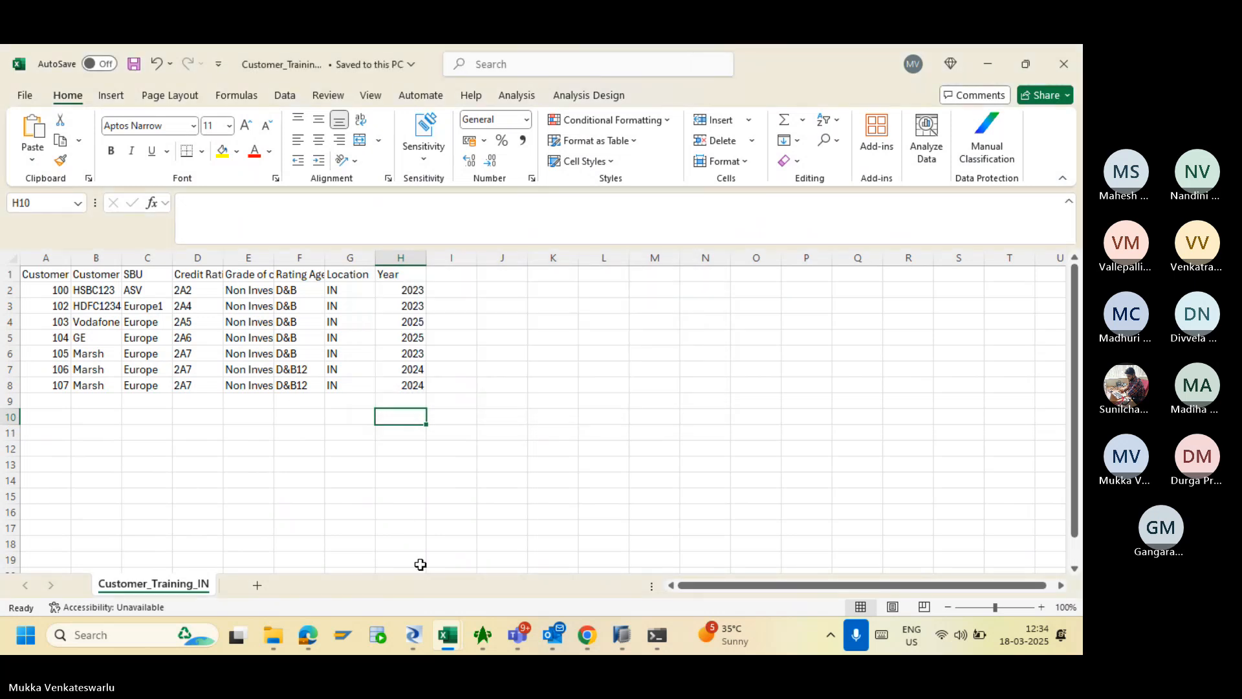
left_click(411, 67)
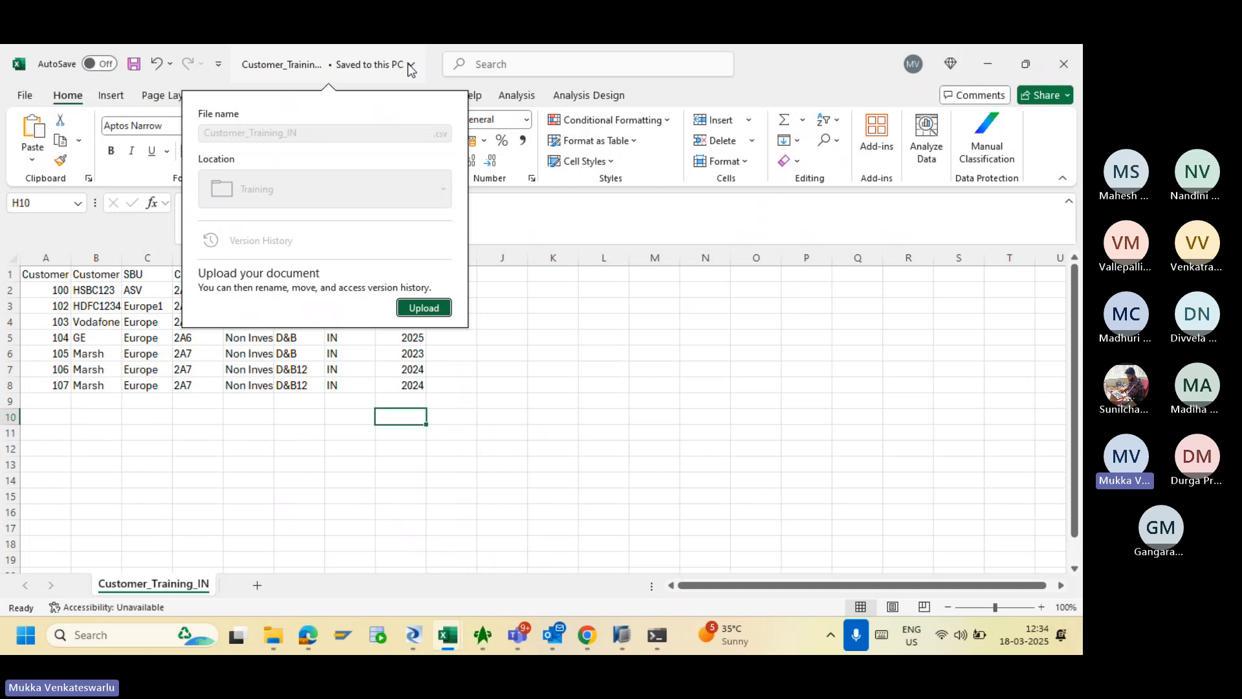
left_click(577, 386)
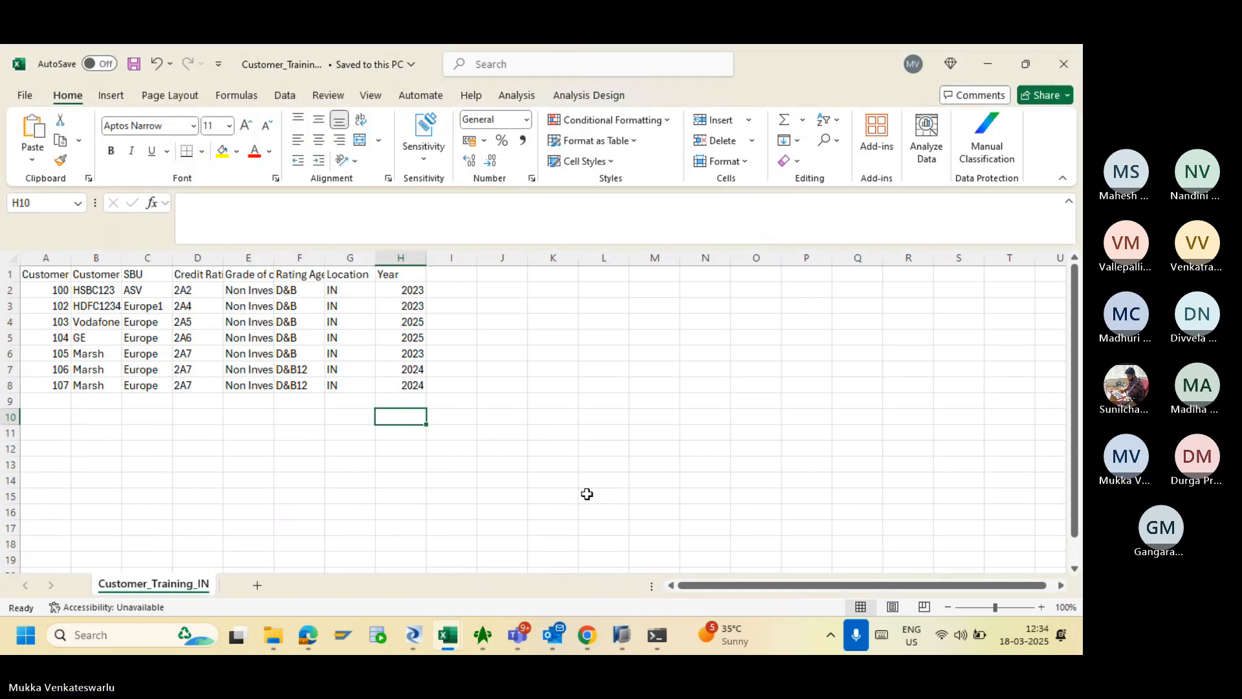
left_click(418, 637)
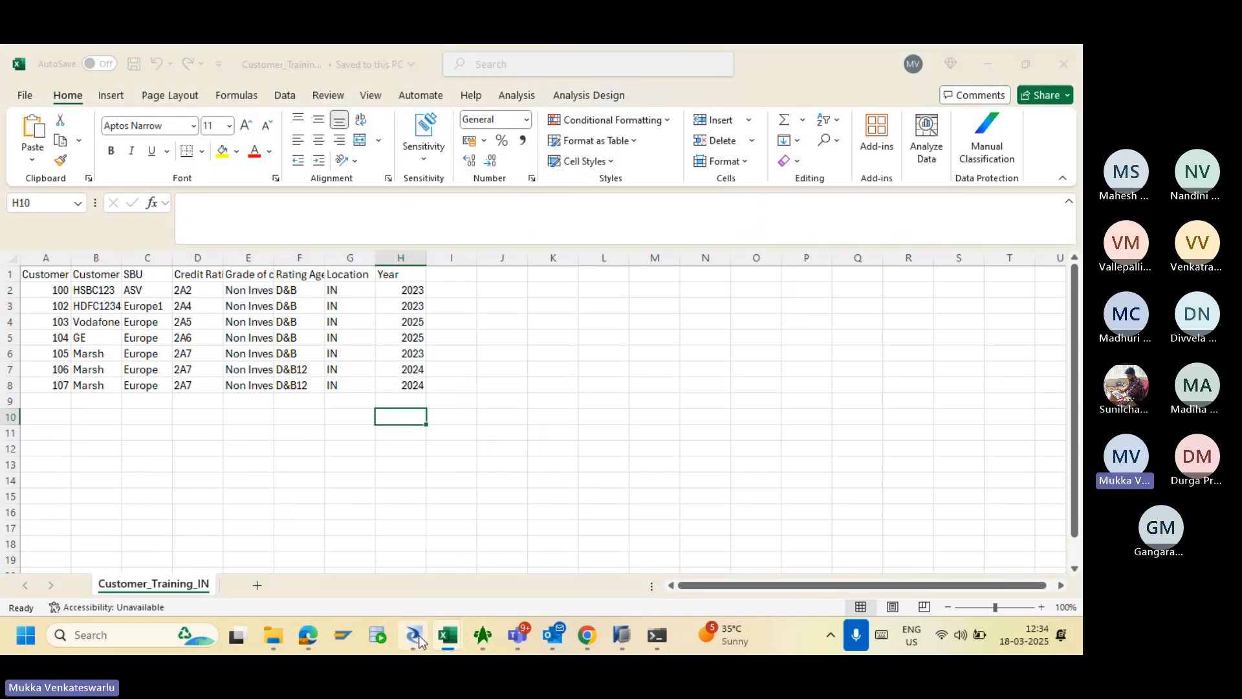
left_click(177, 586)
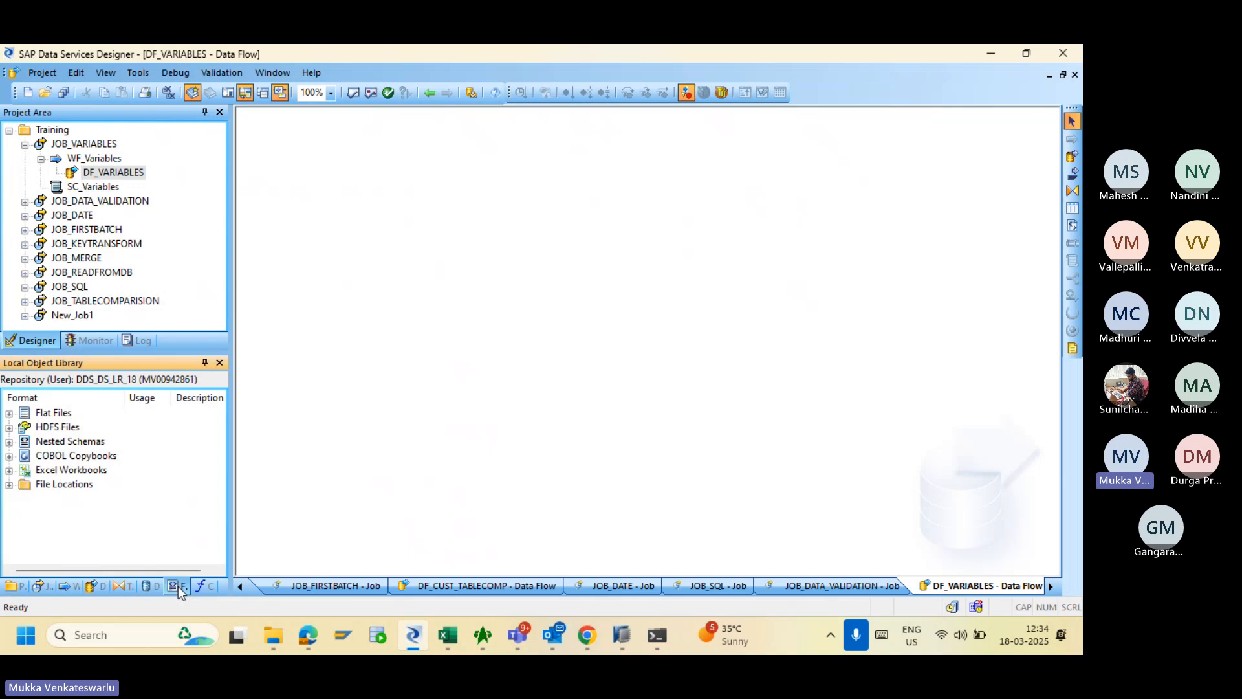
- Open the FF_CustomerTraining_IN flat file format editor full screen
left_click(9, 413)
left_click(114, 461)
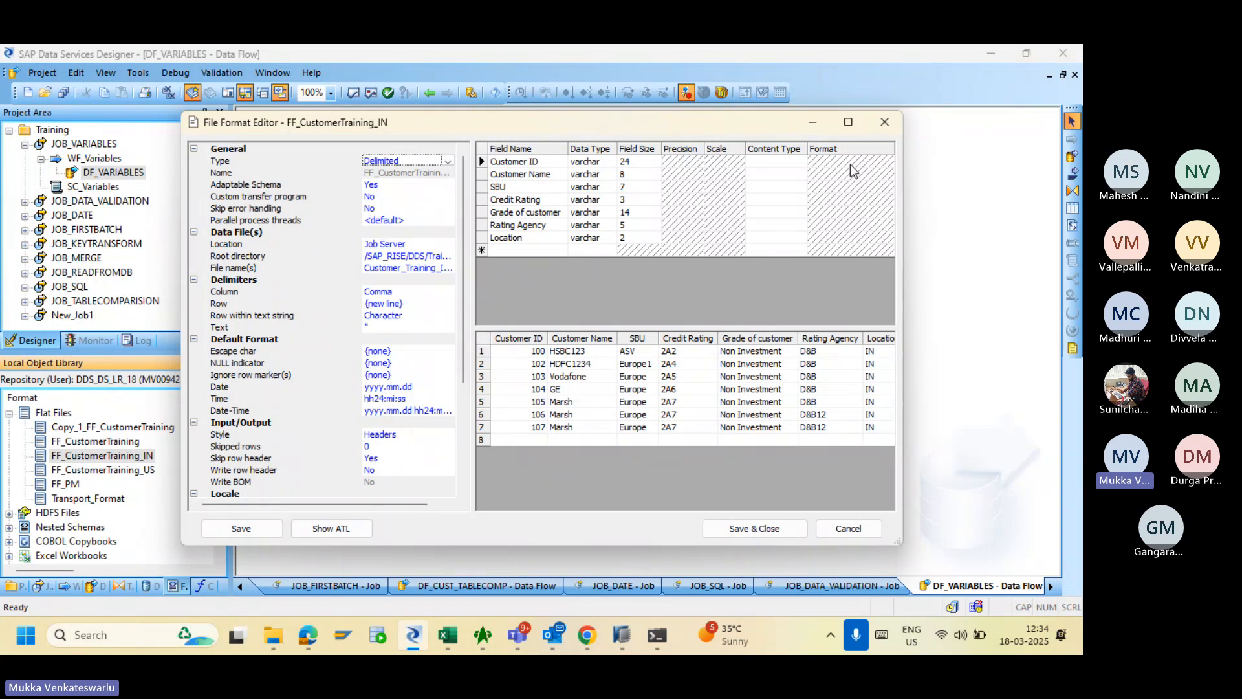
left_click(848, 122)
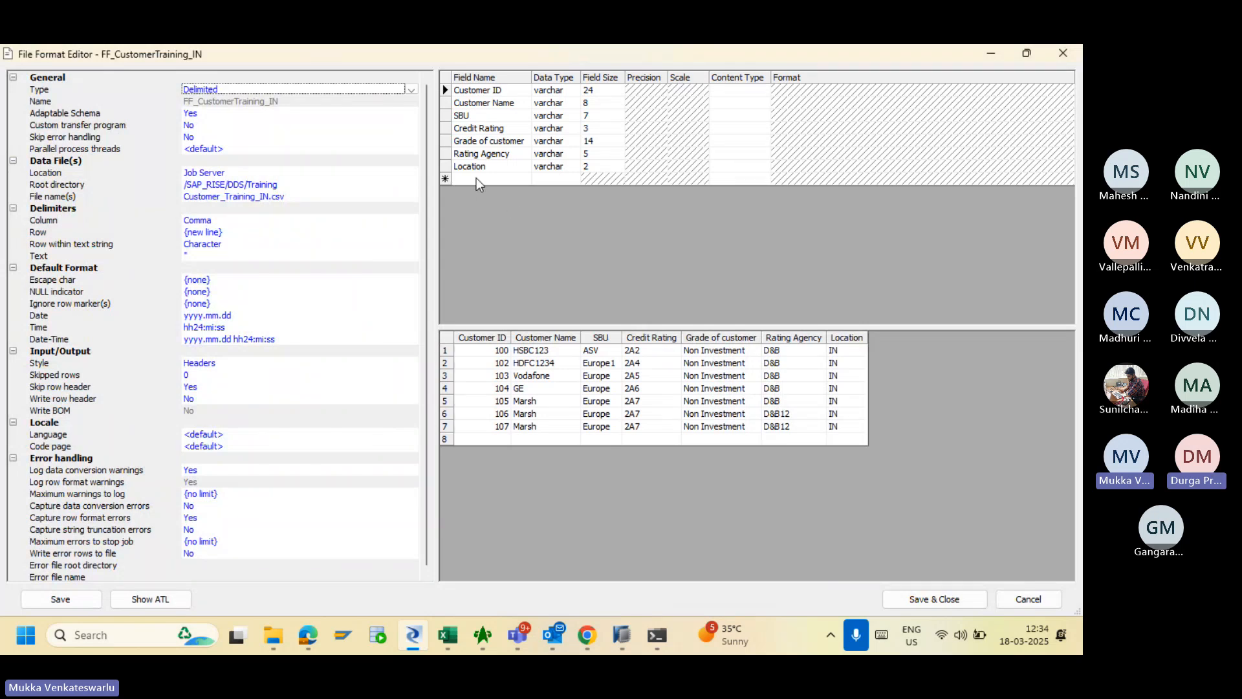
- Re-enter the Root directory path, accept overwriting the schema with the Year column, and save
left_click(250, 185)
left_click(250, 185)
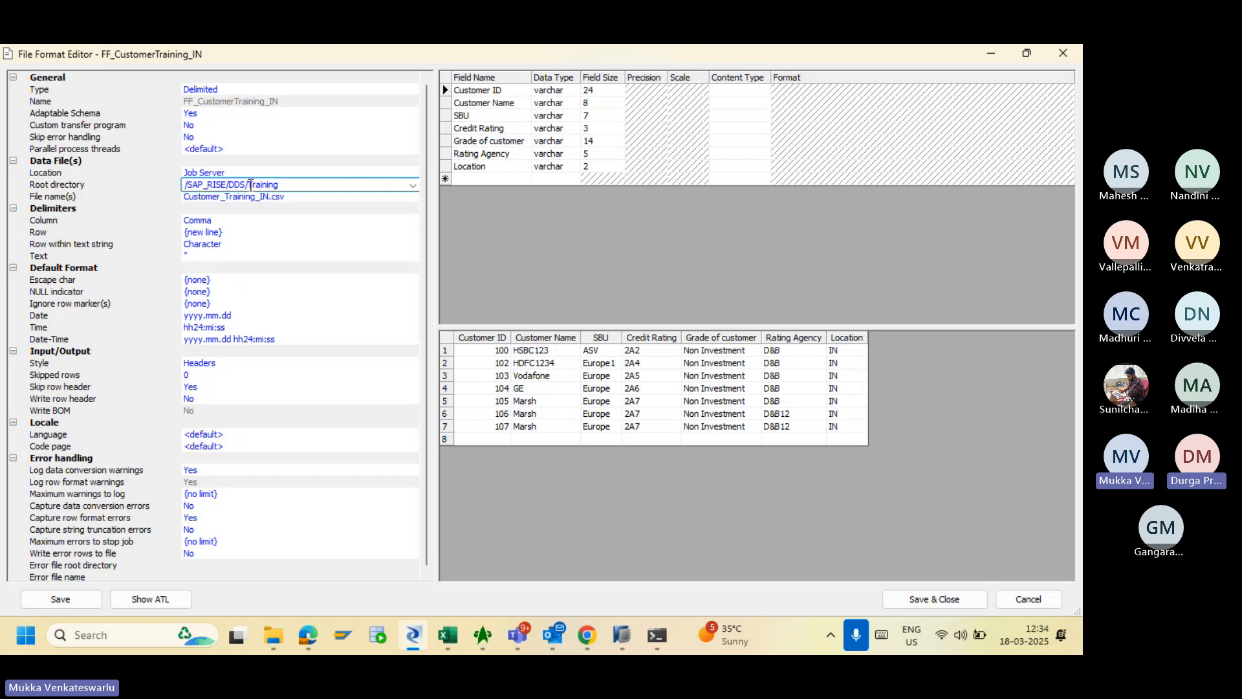
key("BackSpace")
type("\\")
key("Return")
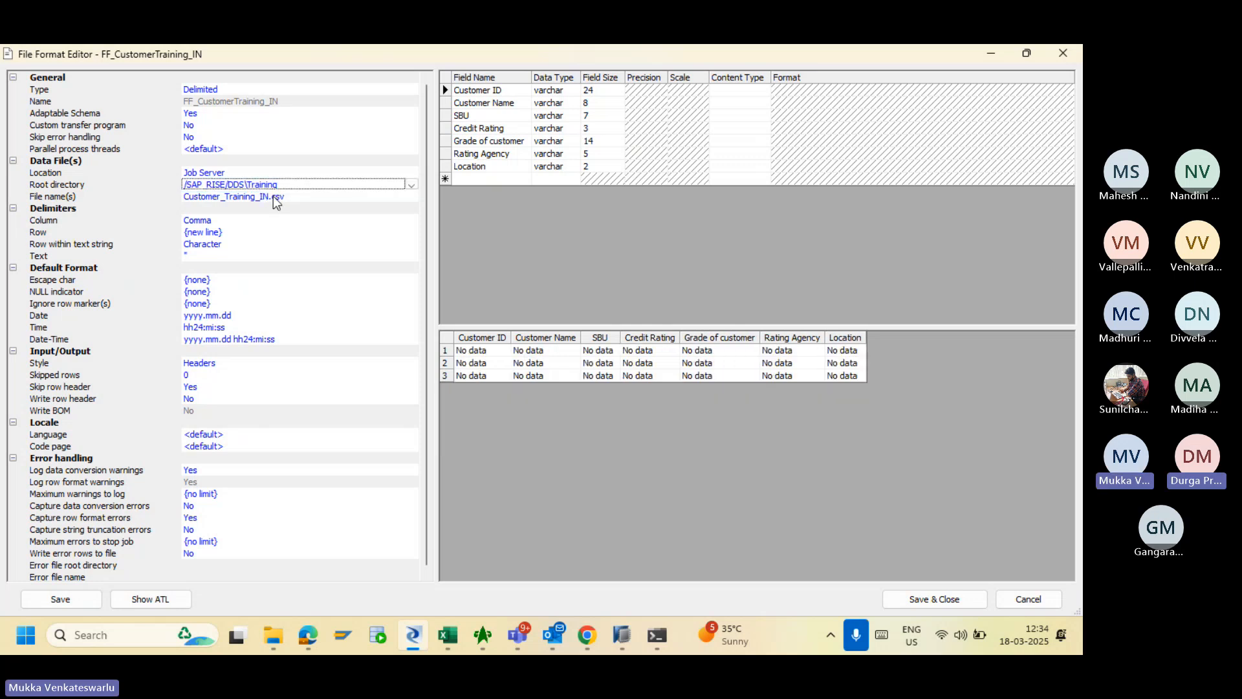
left_click(251, 185)
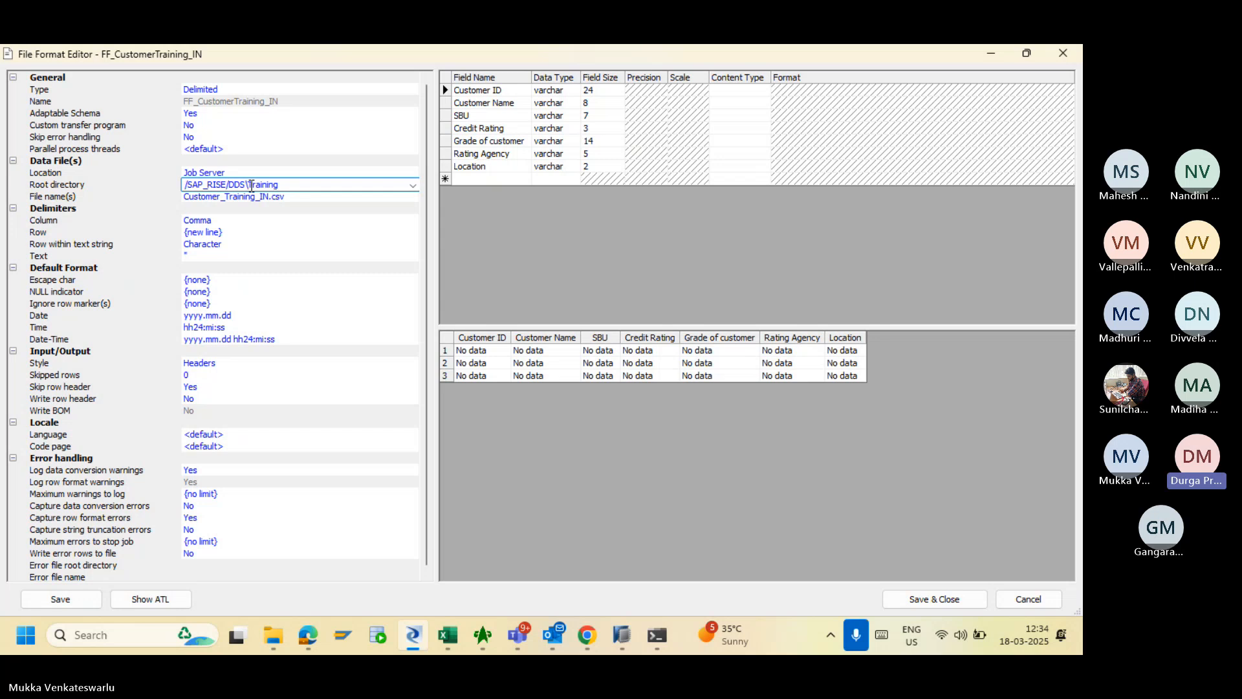
key("BackSpace")
type("/")
left_click(265, 197)
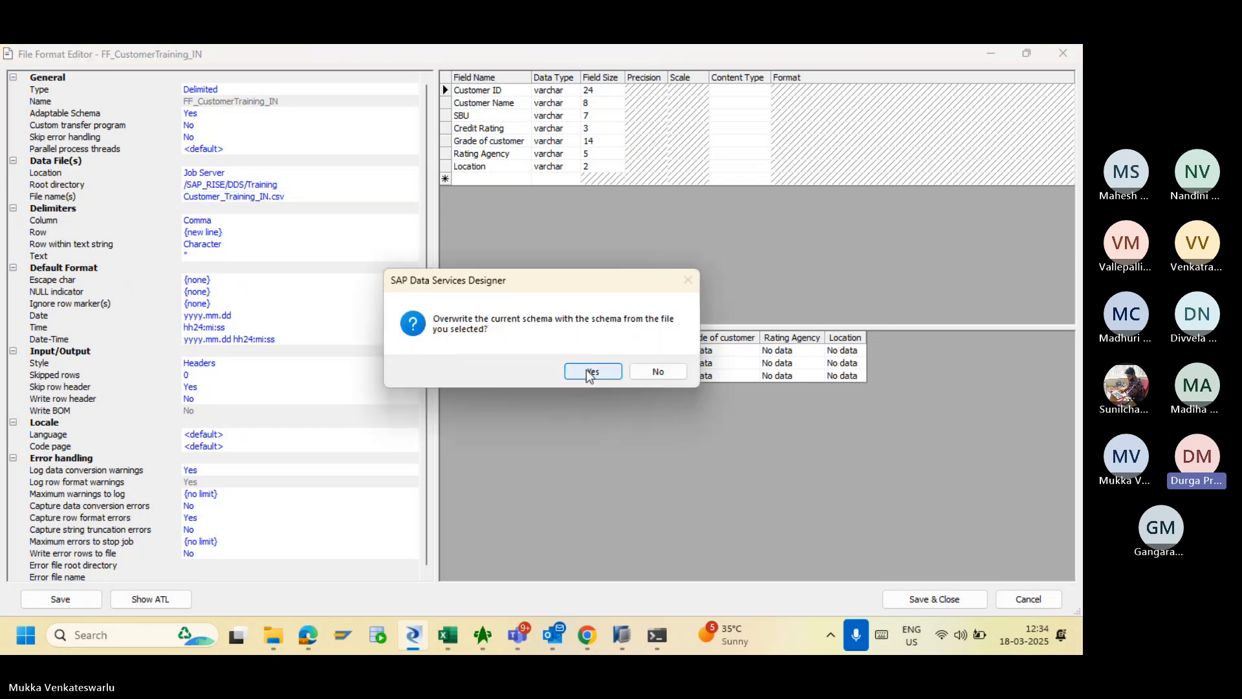
left_click(588, 372)
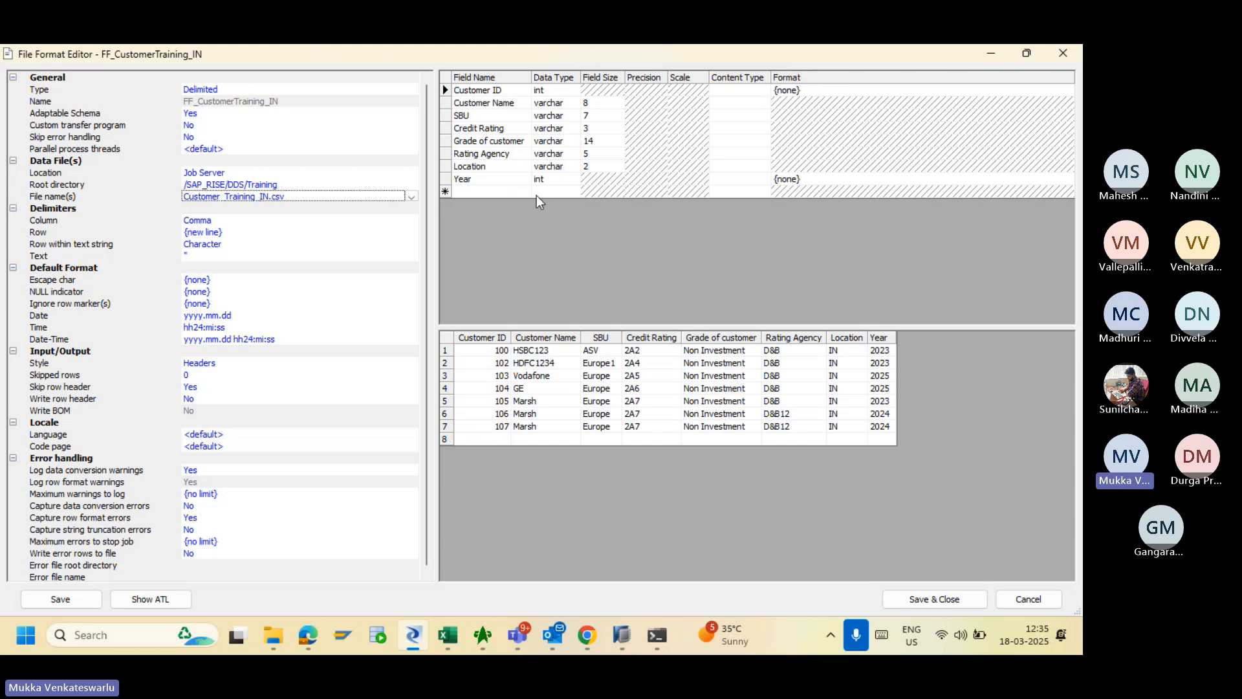
left_click(920, 600)
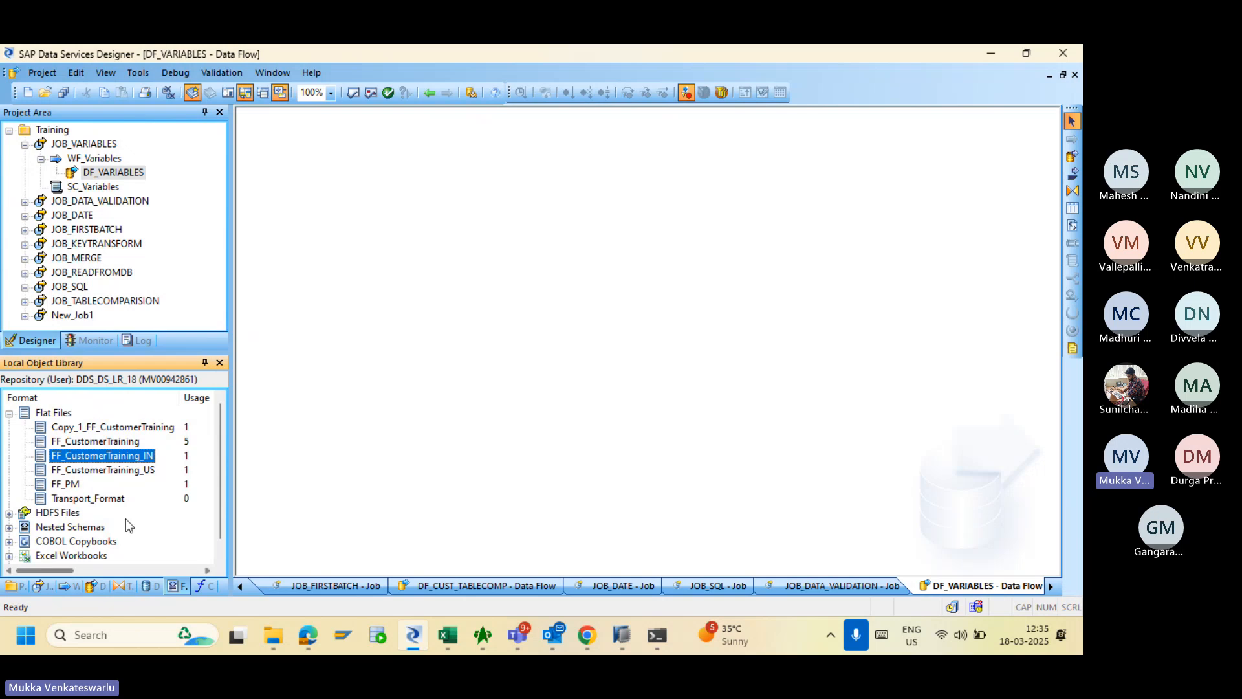
- Place FF_CustomerTraining_IN as the data flow's source and connect it to a new Query transform
left_click_drag(118, 461, 298, 194)
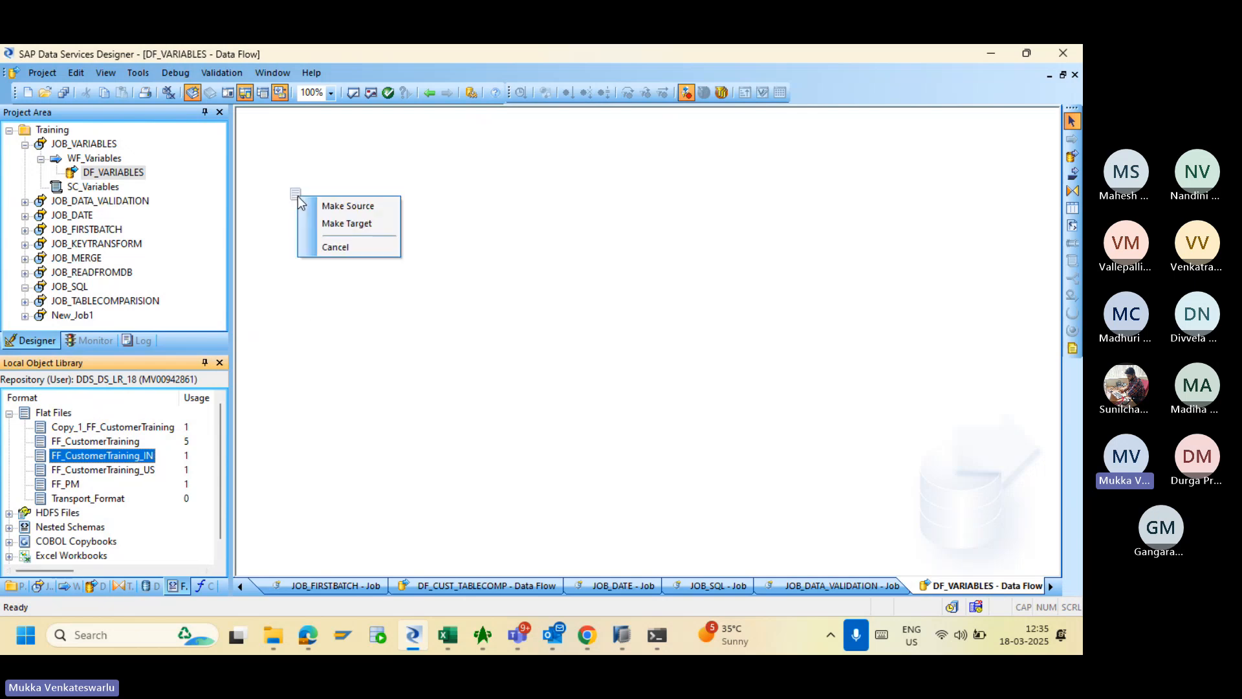
left_click(339, 206)
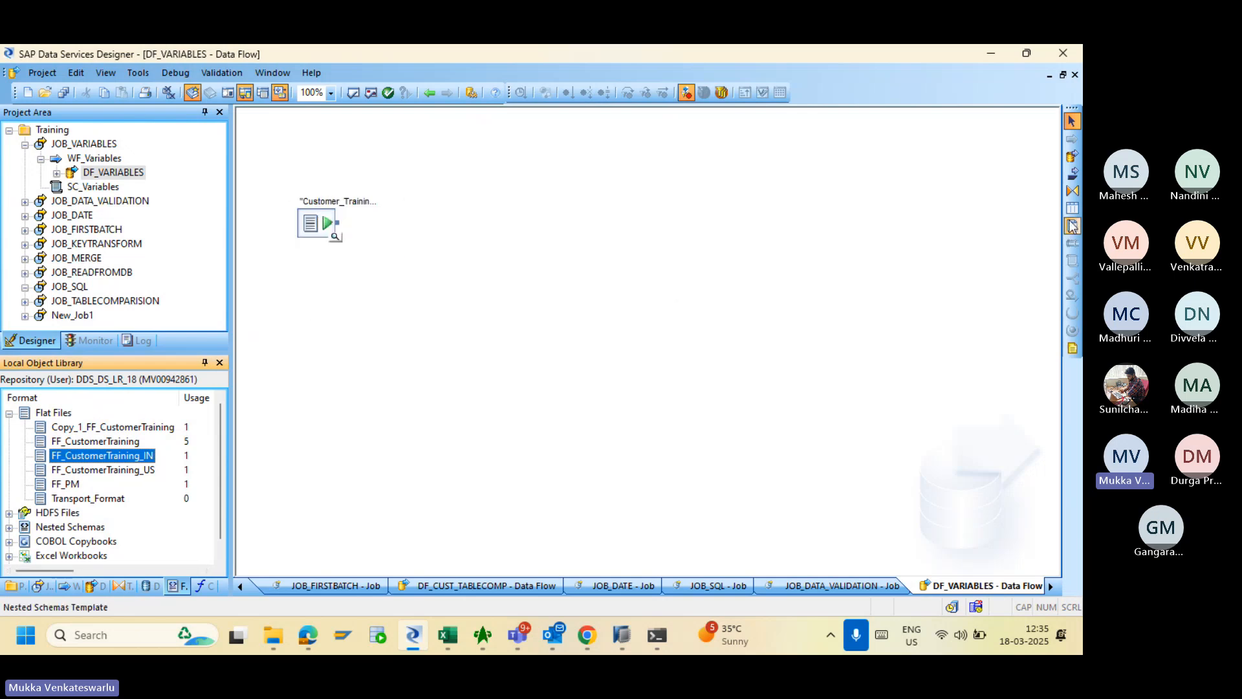
left_click(1072, 190)
left_click(491, 240)
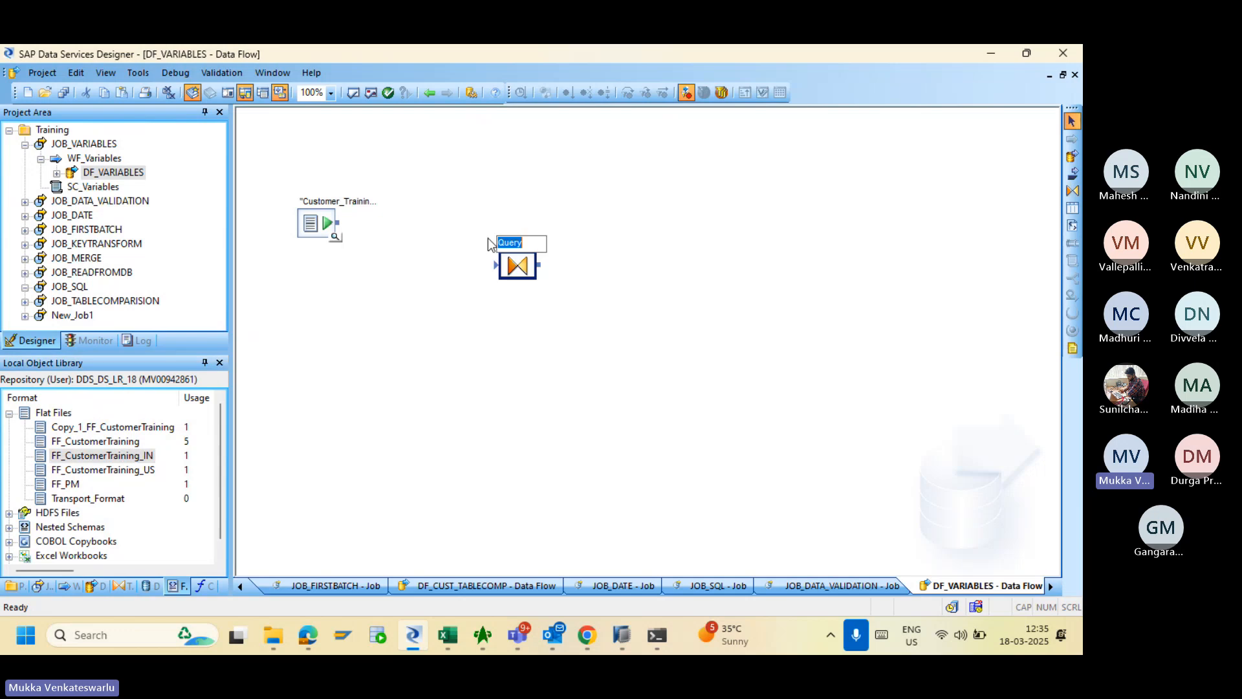
left_click_drag(338, 223, 508, 265)
- In the Query editor, select the input columns from Customer ID through Year
double_click(514, 264)
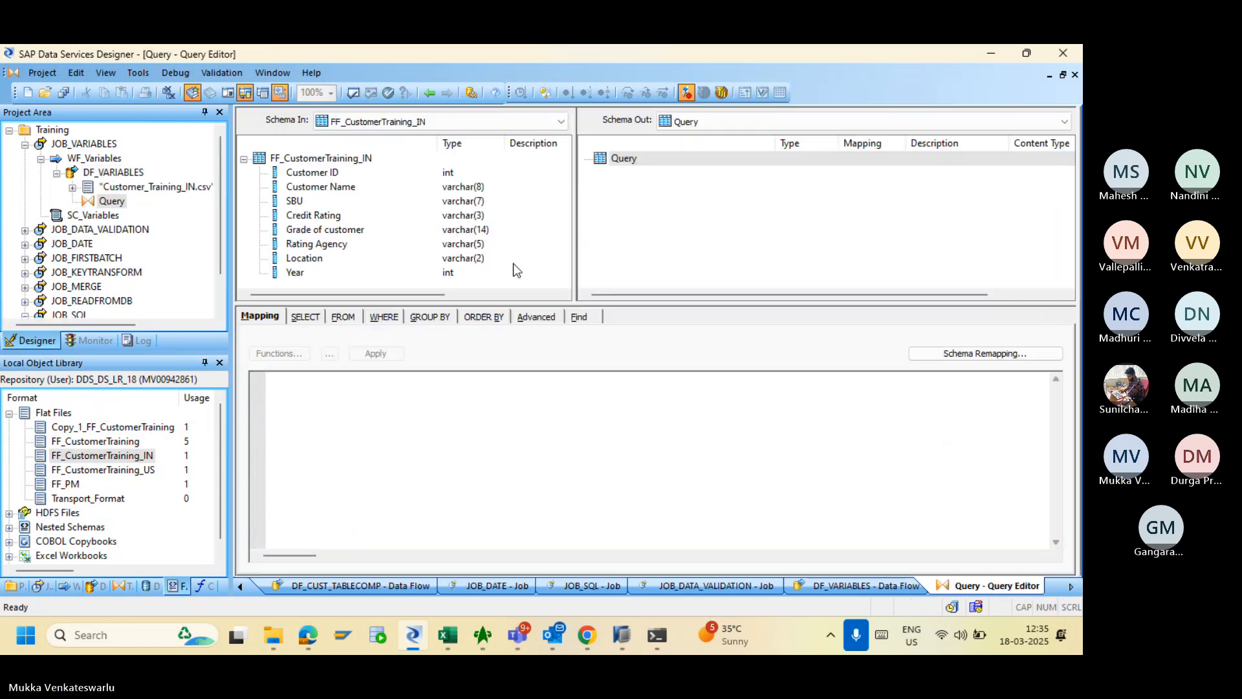
left_click(325, 173)
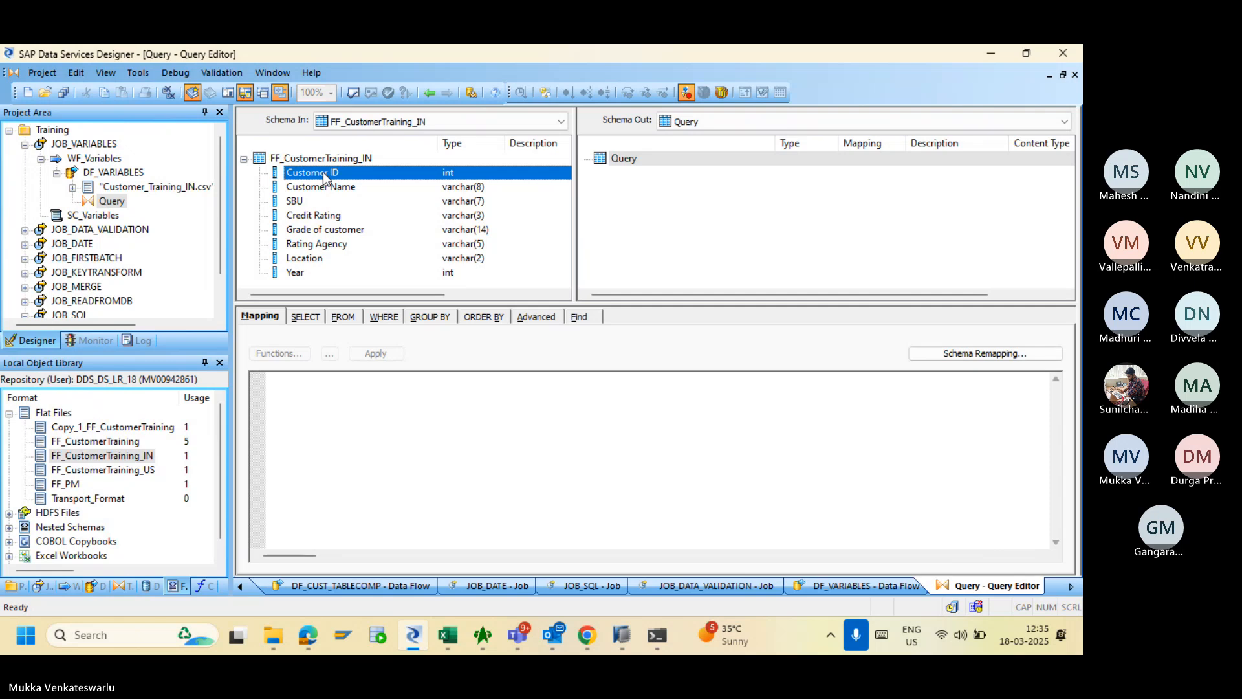
left_click(295, 273, "shift")
- Map all eight selected input columns to the Query output
right_click(295, 273)
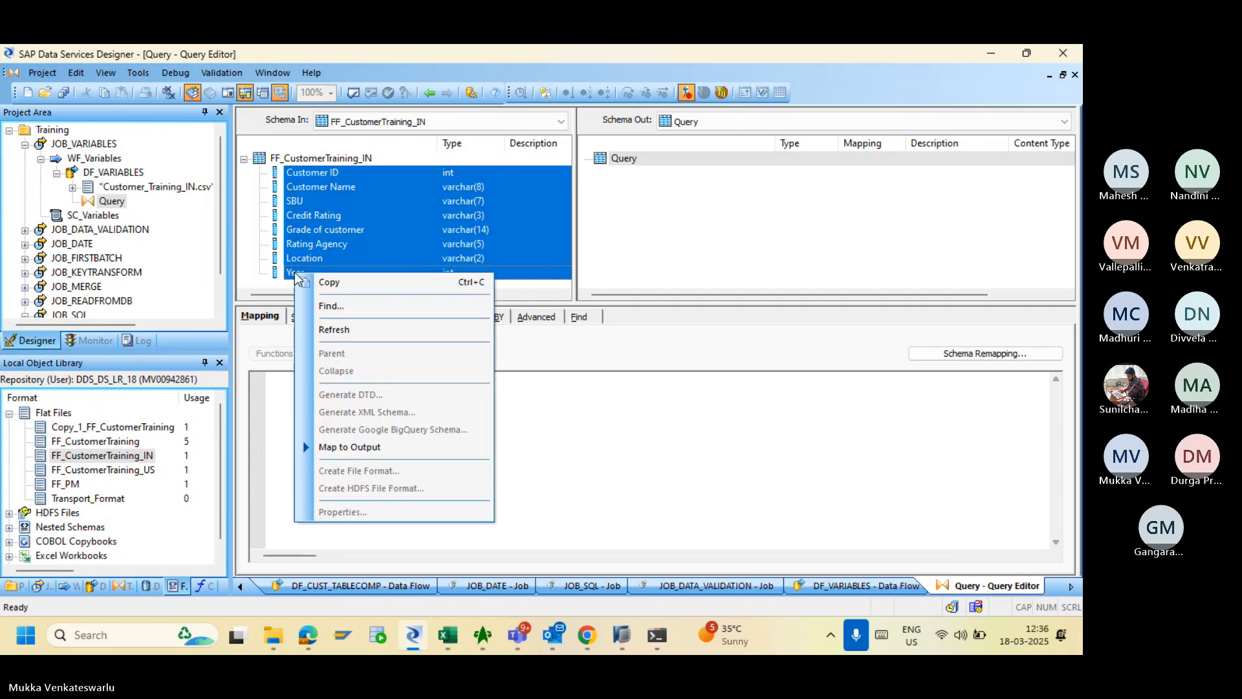
left_click(349, 443)
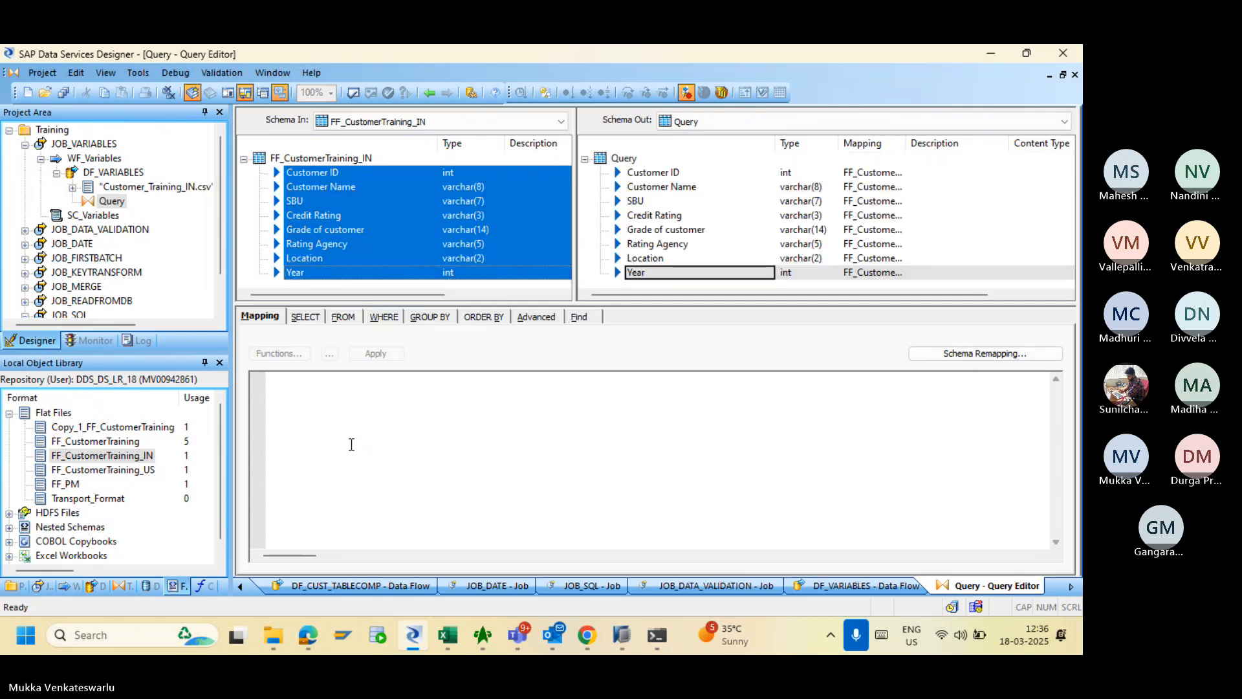
left_click(306, 316)
left_click(266, 315)
- Begin the WHERE condition as FF_CustomerTraining_IN.Year = using the Year input column
left_click(379, 317)
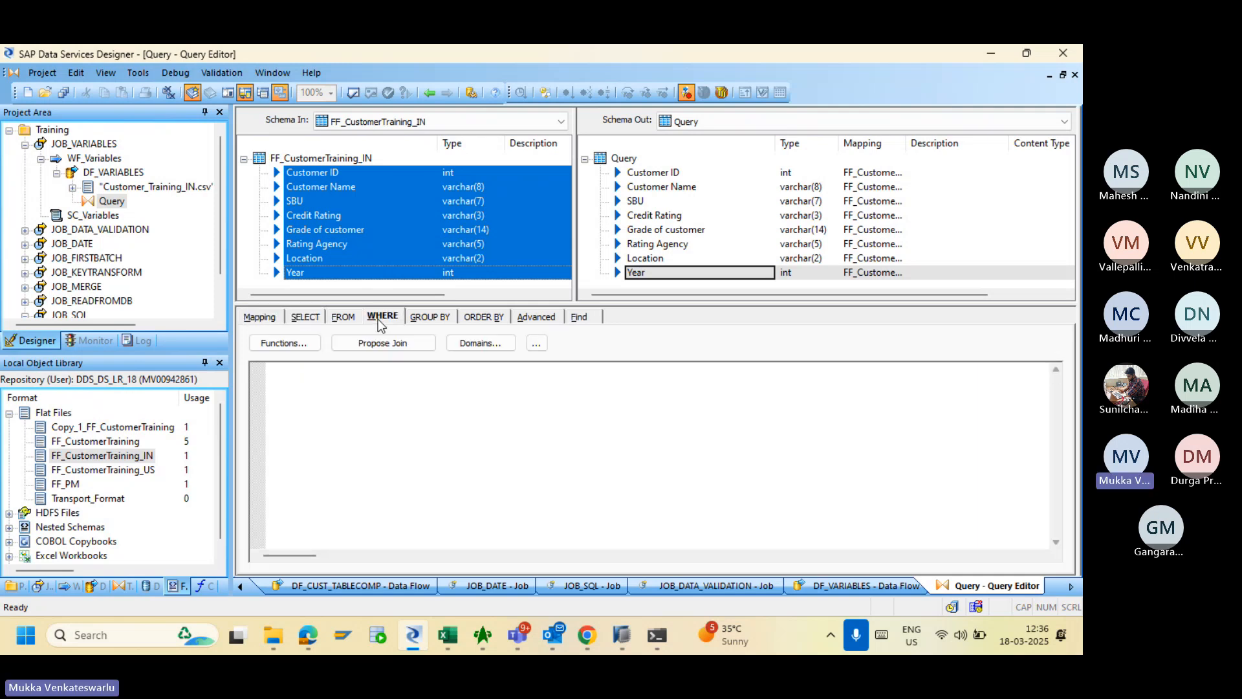
left_click(305, 273)
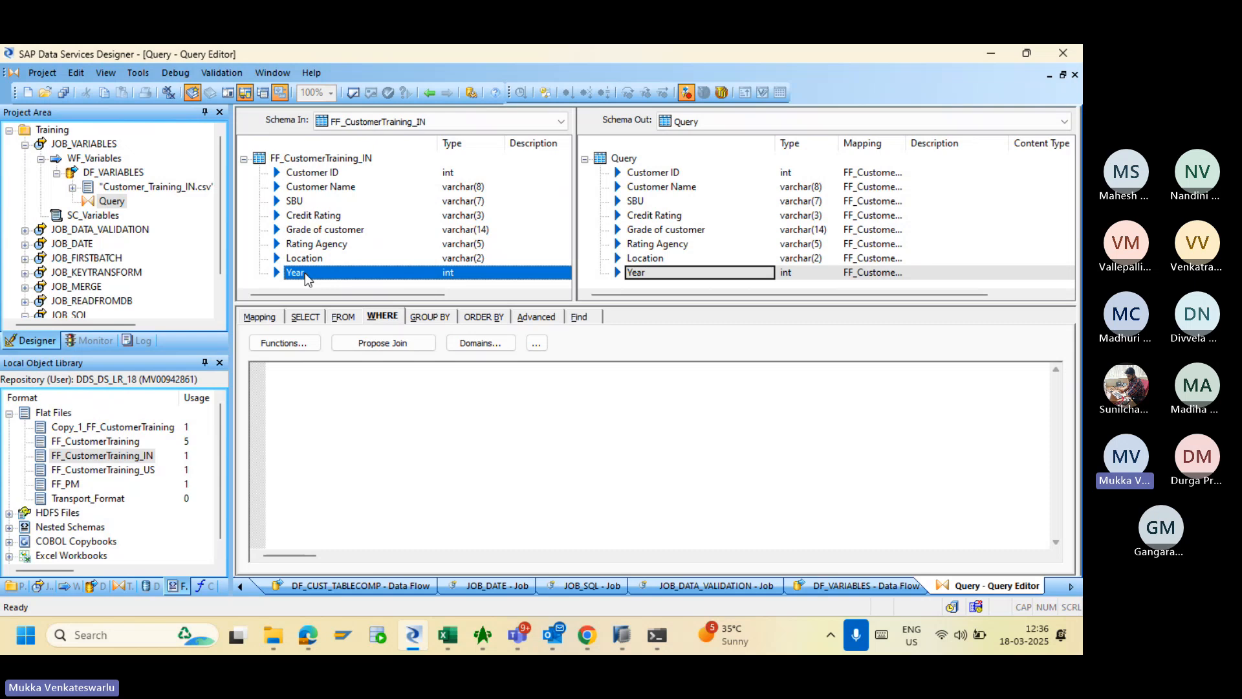
left_click_drag(304, 273, 317, 391)
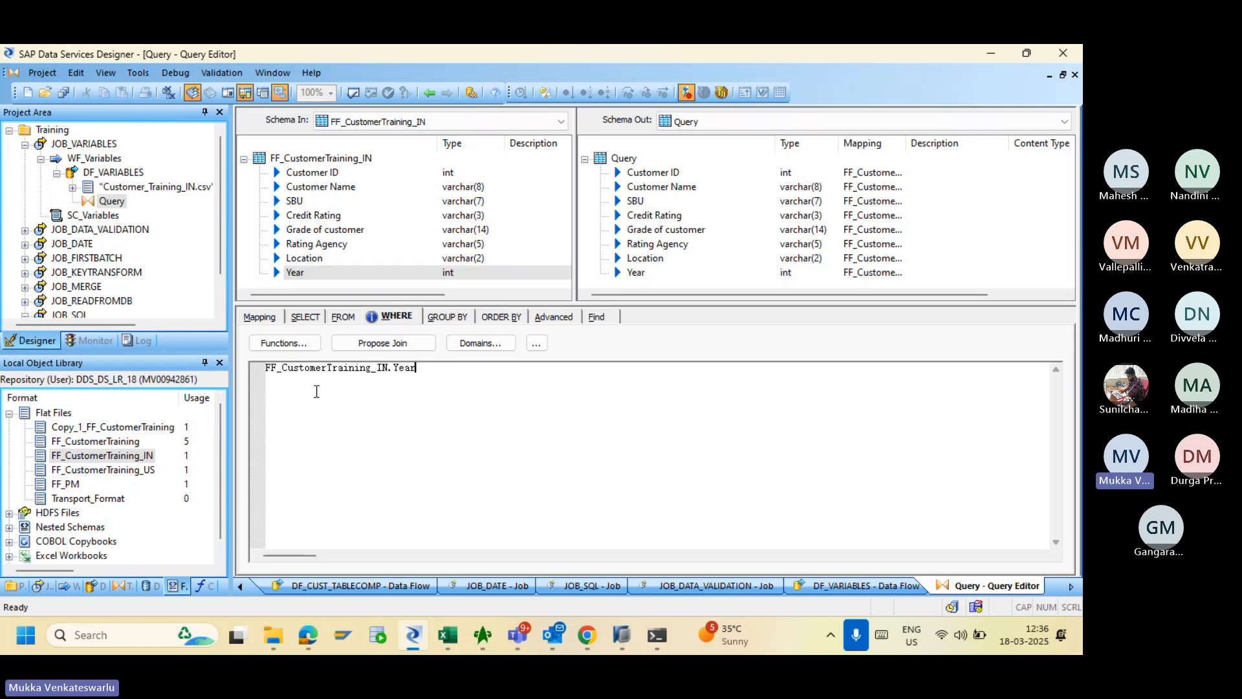
type("=")
- Go back to the JOB_VARIABLES job and recheck the SC_Variables year script
left_click(430, 95)
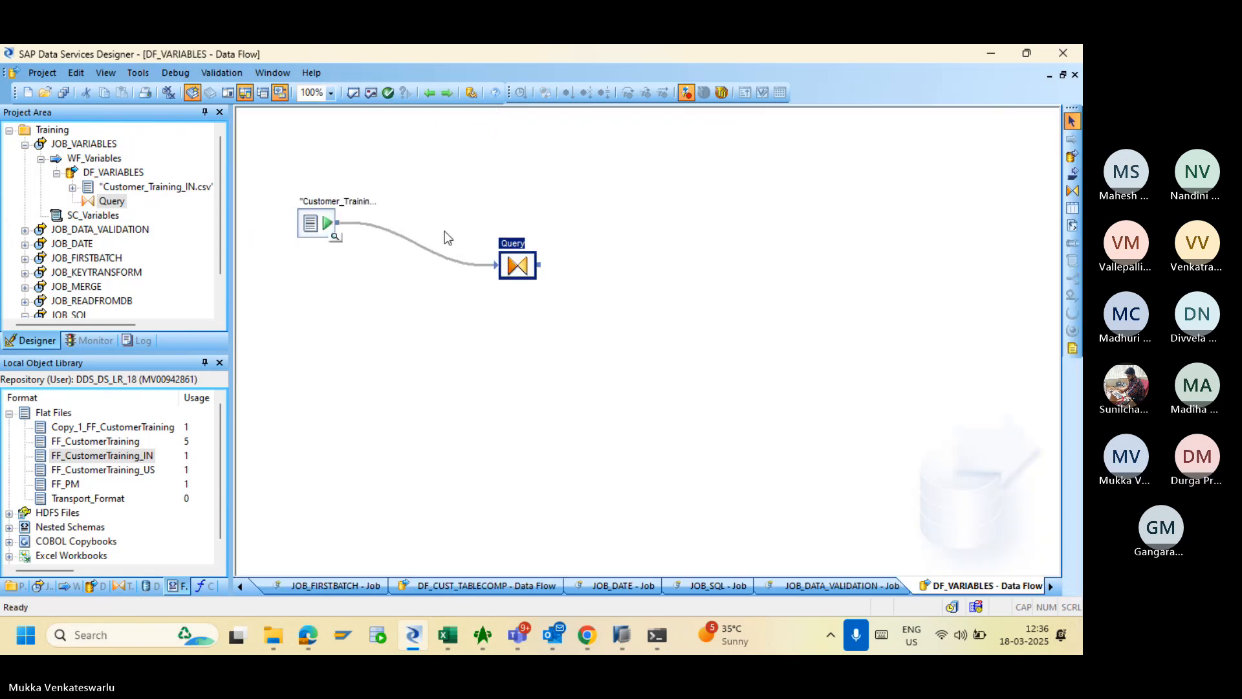
left_click(431, 94)
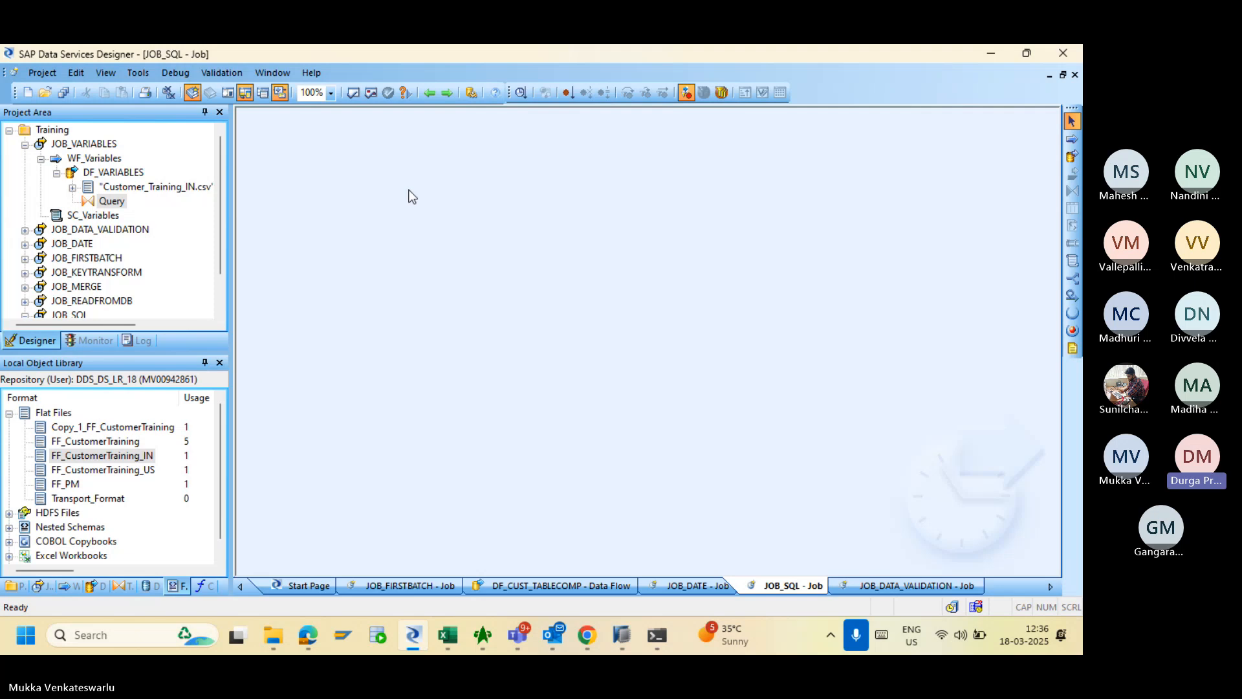
left_click(97, 159)
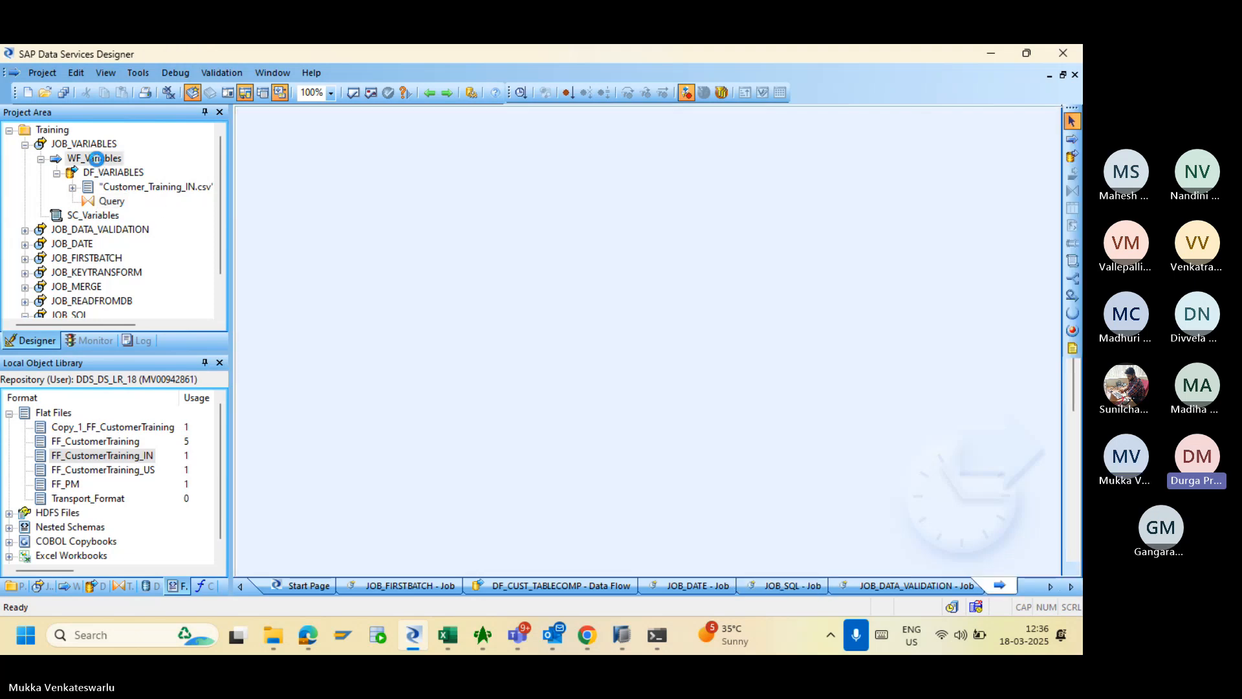
left_click(83, 144)
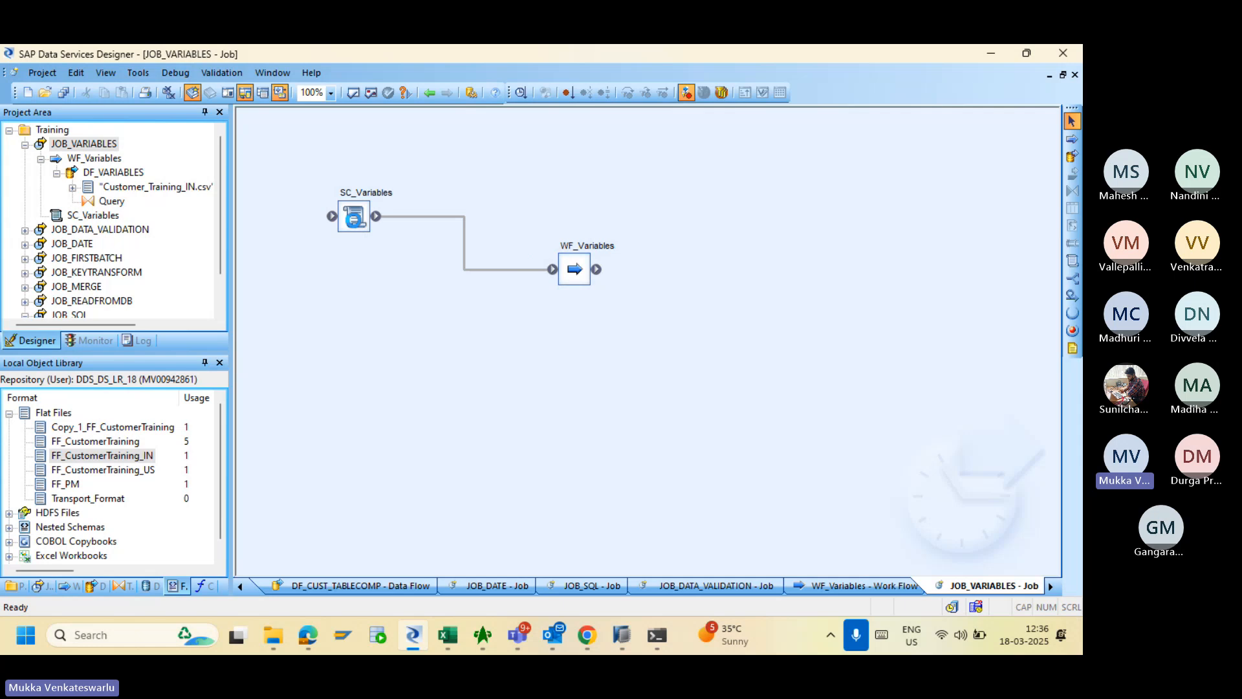
double_click(355, 218)
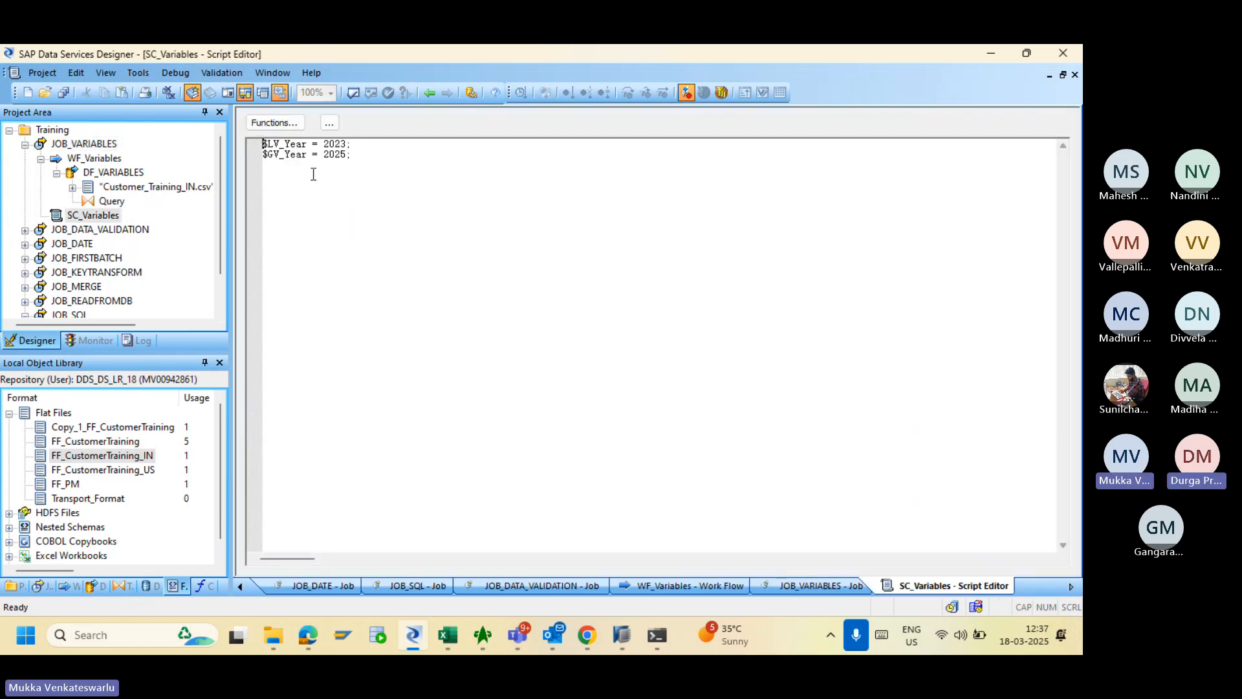
left_click(428, 92)
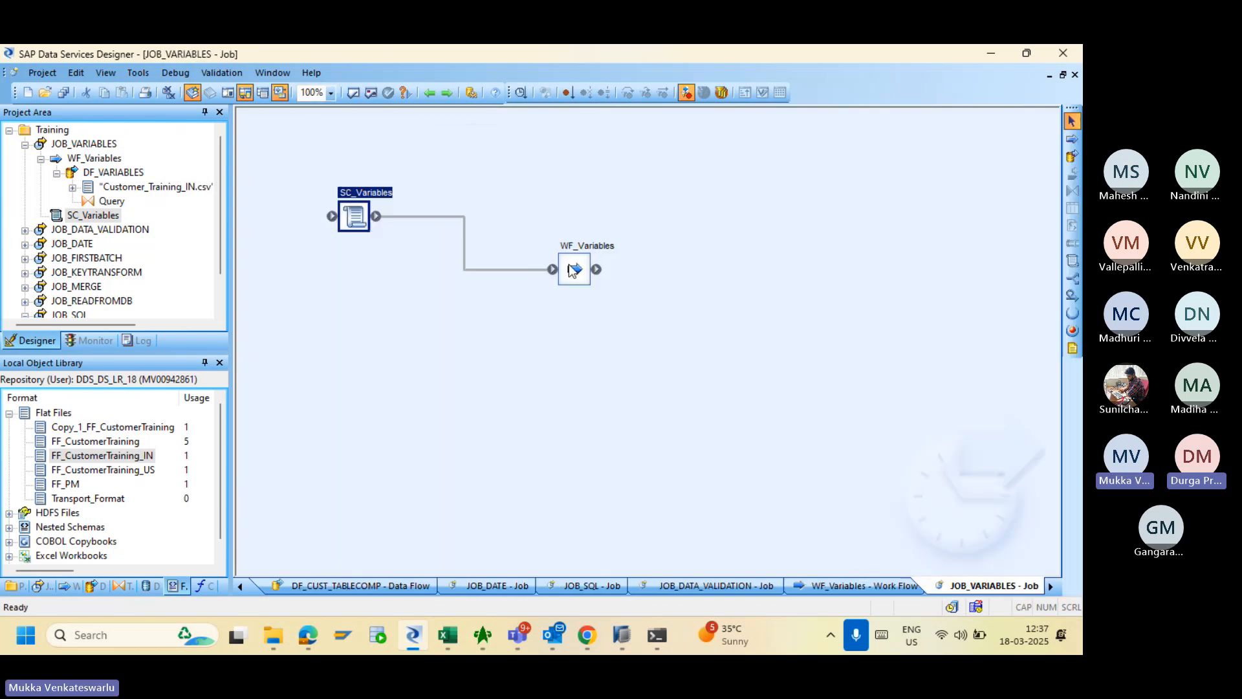
- Reopen the Query editor through WF_Variables and DF_VARIABLES, placing the caret in the expression
double_click(568, 267)
double_click(546, 283)
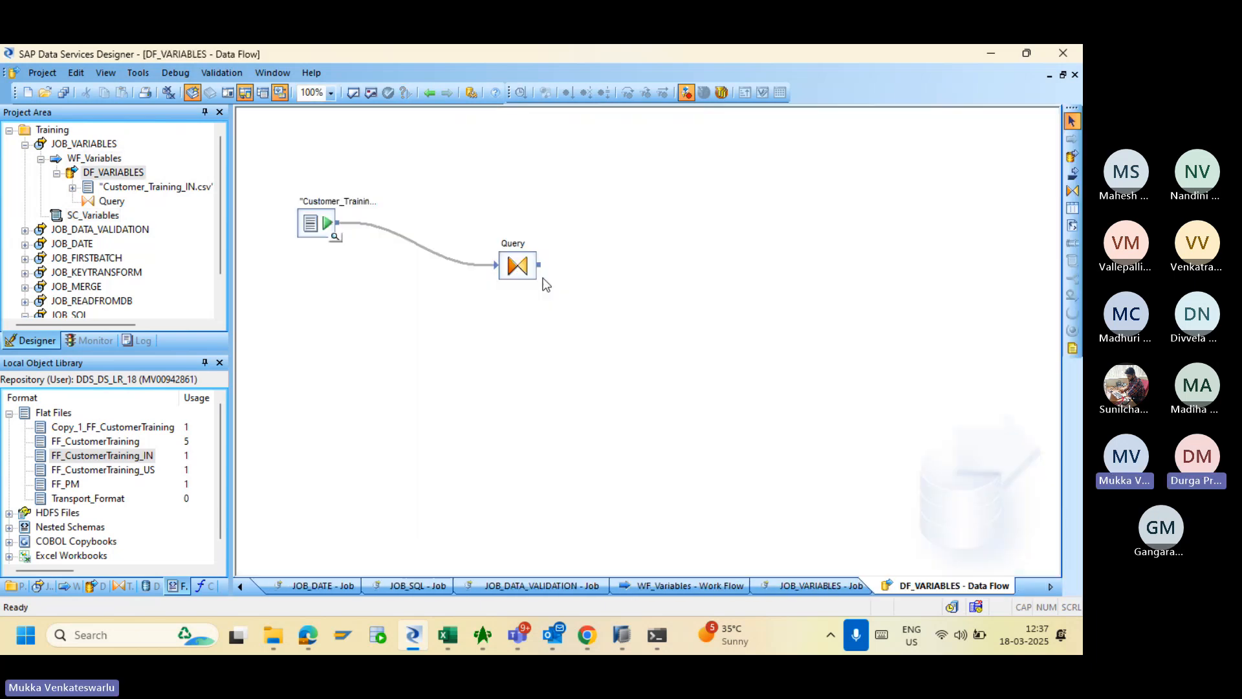
double_click(521, 270)
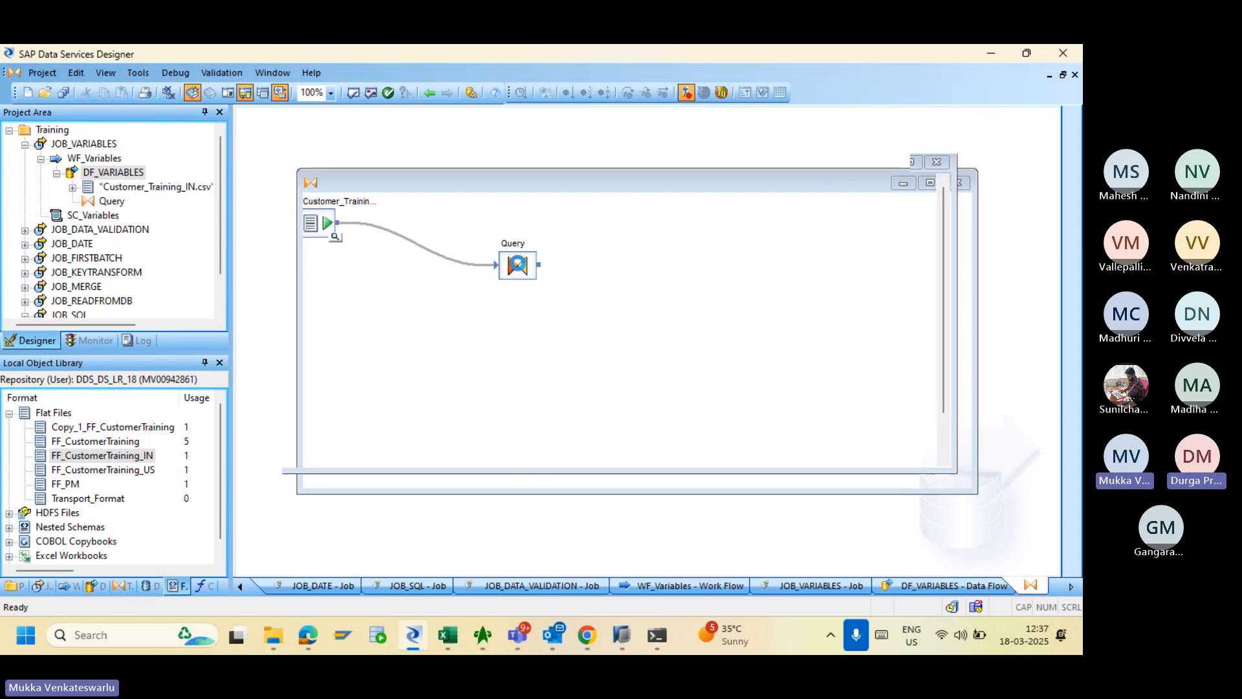
left_click(493, 381)
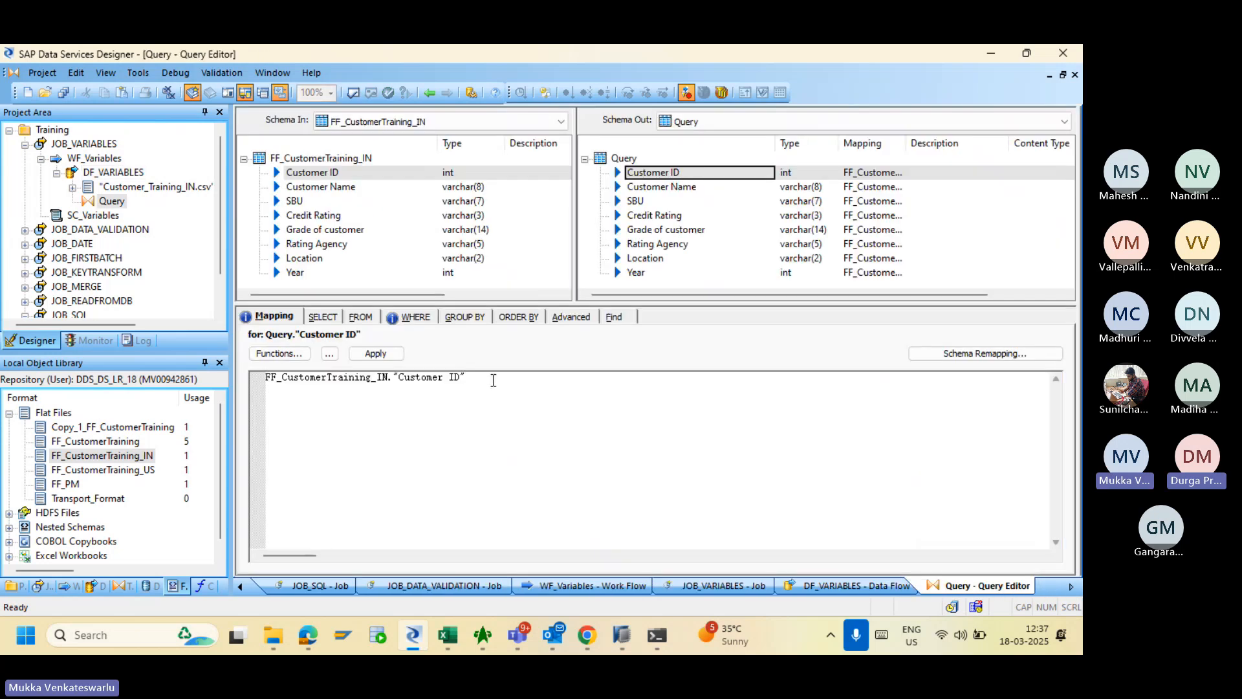
- Start the variable after Year = in the WHERE filter, correcting a mistyped $LV to $
left_click(414, 317)
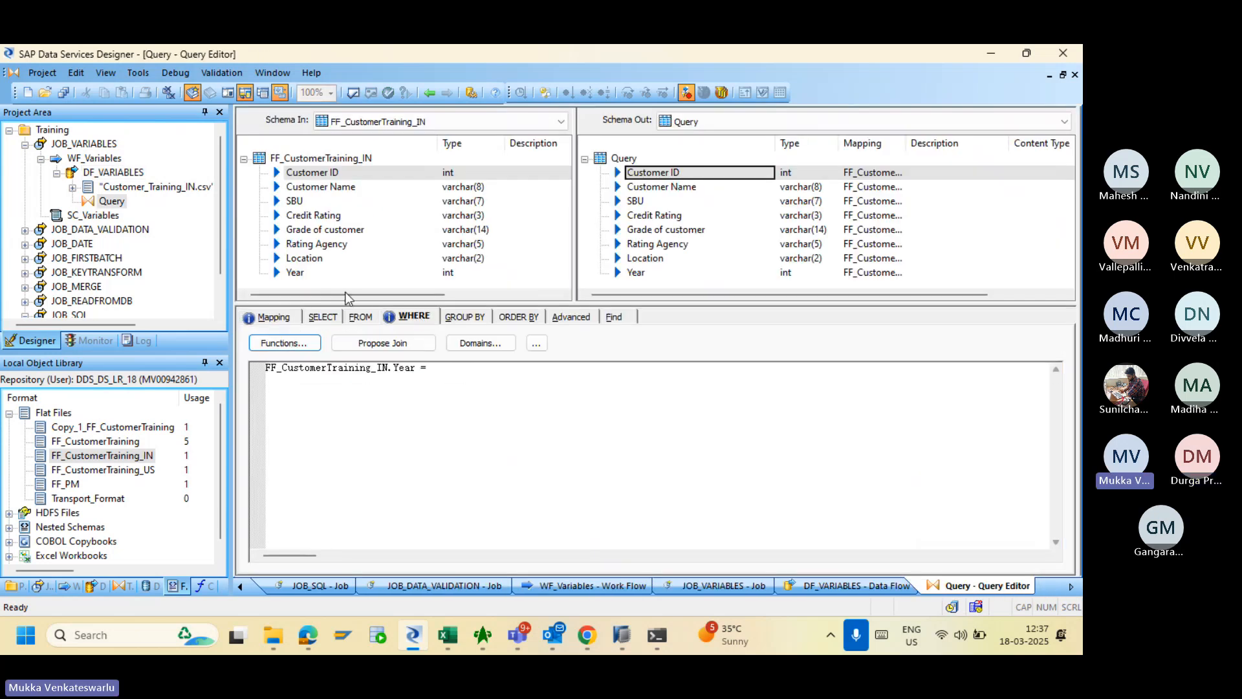
left_click(490, 377)
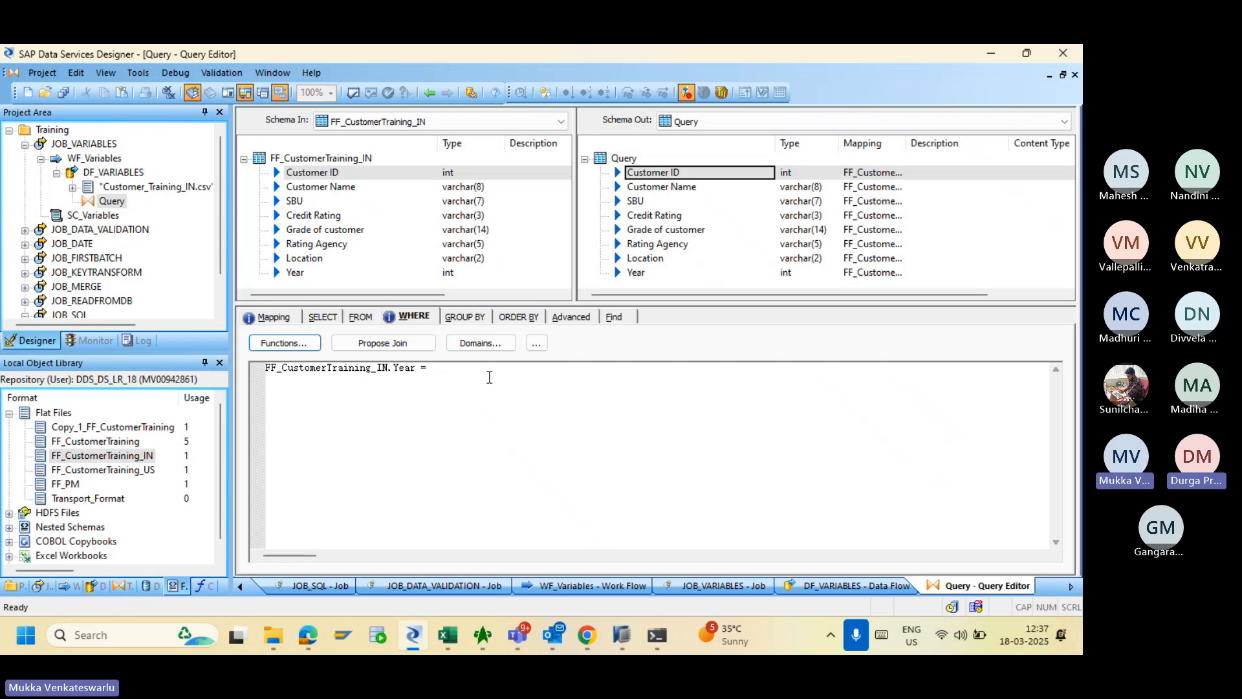
type("$")
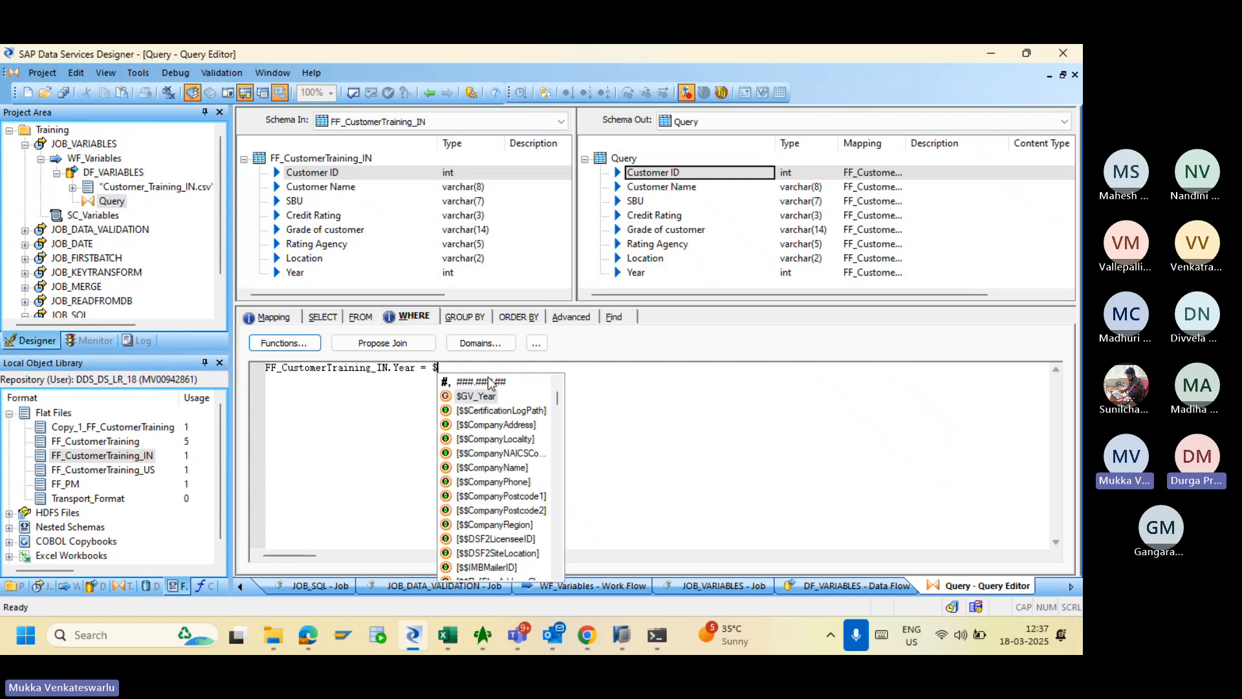
type("LV")
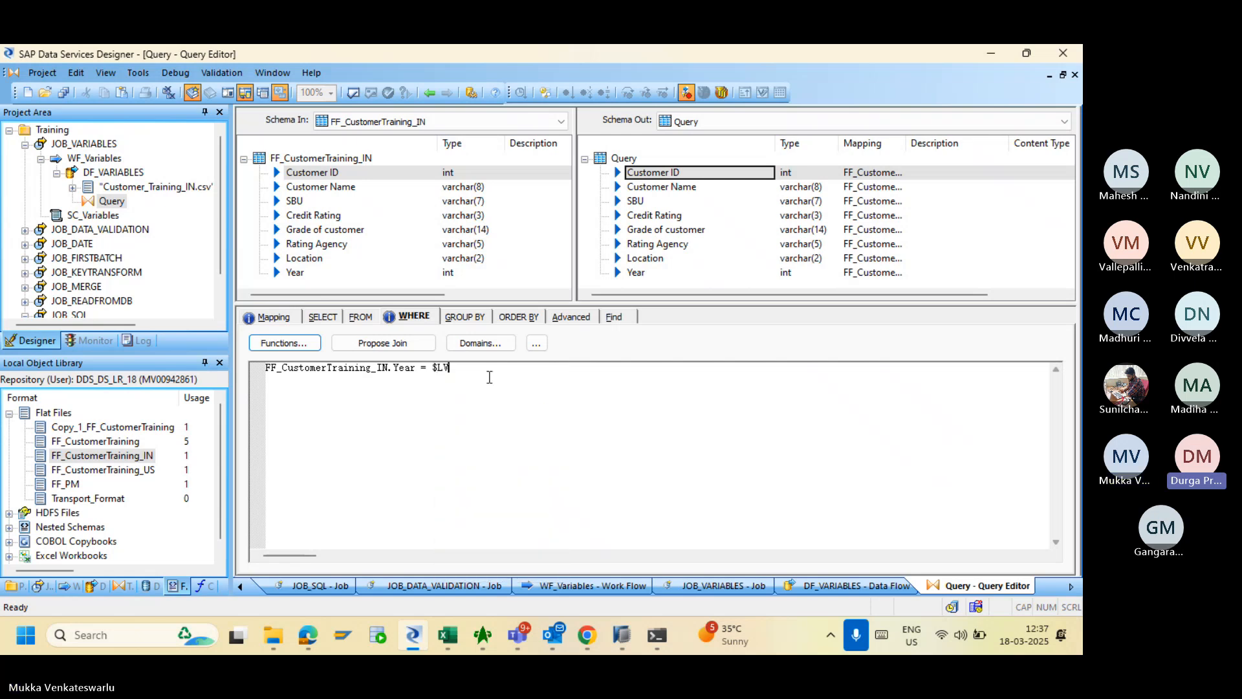
key("BackSpace")
key("BackSpace")
key("BackSpace")
type("$")
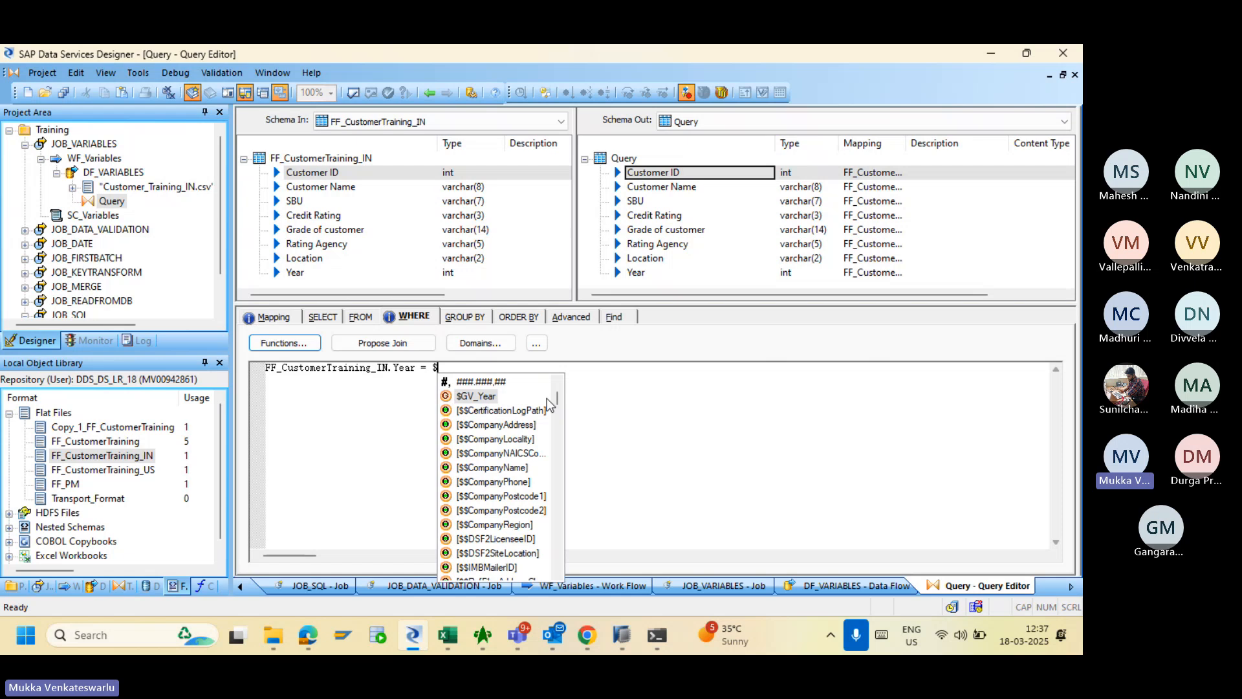
- Navigate back through JOB_VARIABLES, WF_Variables and DF_VARIABLES to reopen the Query's filter
left_click(98, 145)
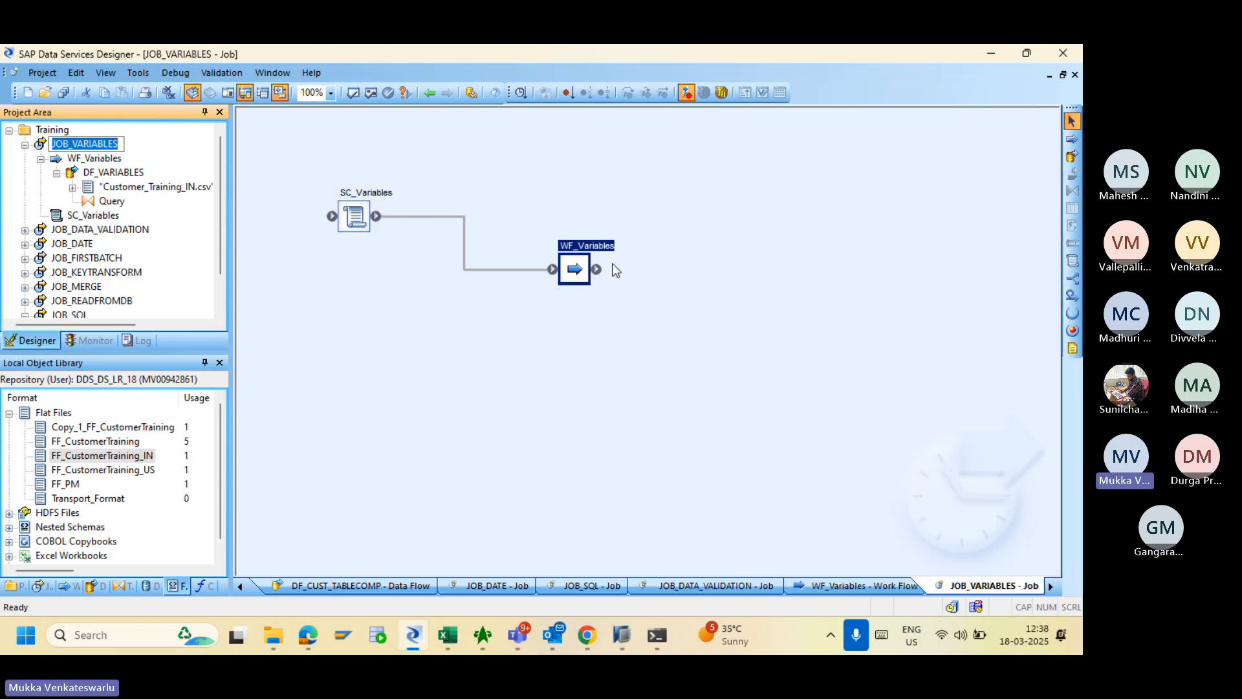
left_click(572, 277)
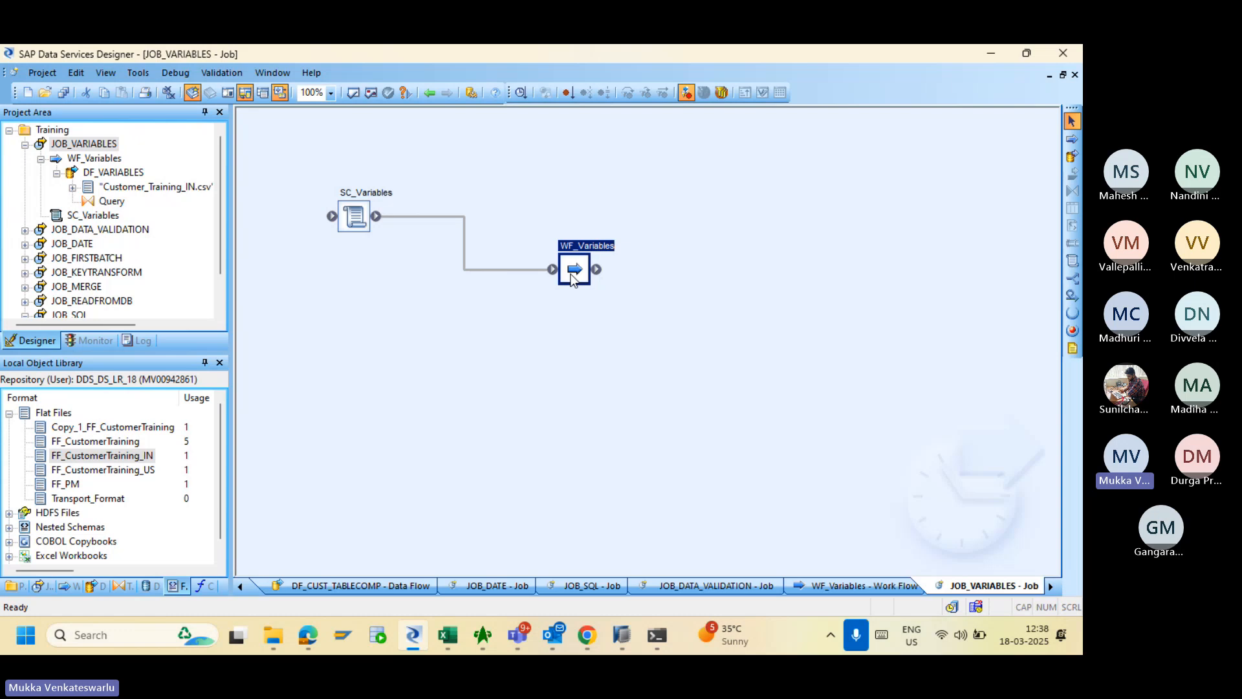
double_click(573, 271)
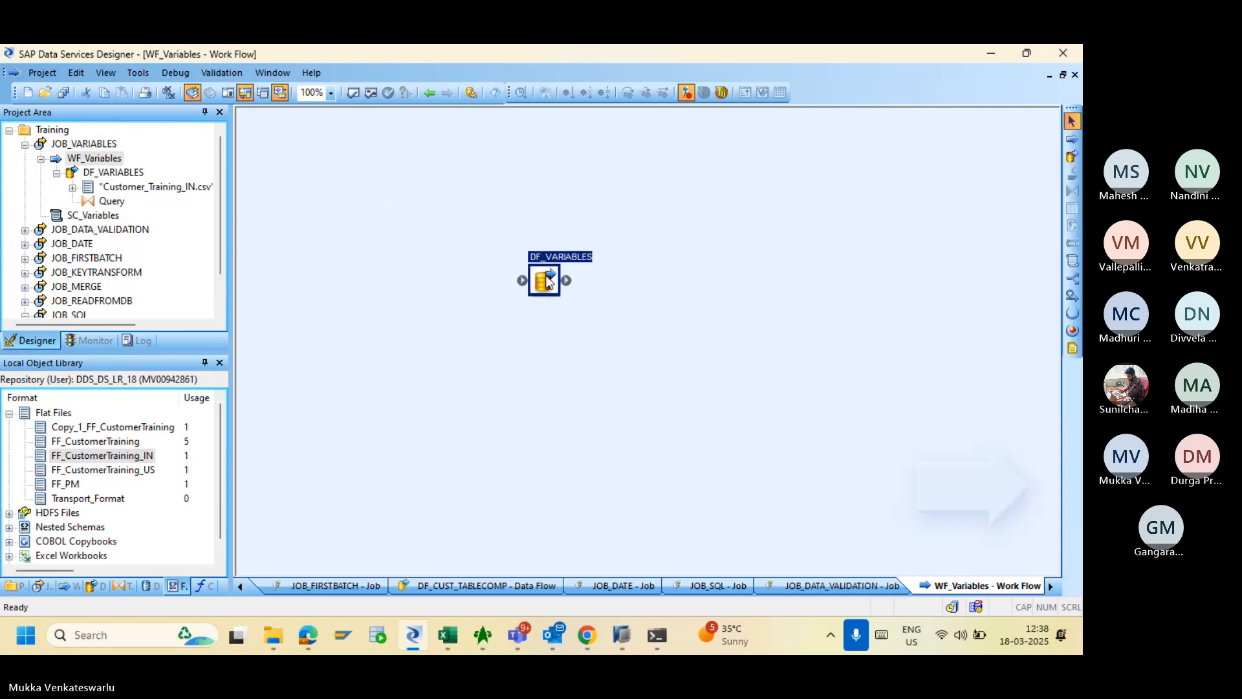
double_click(544, 278)
double_click(531, 269)
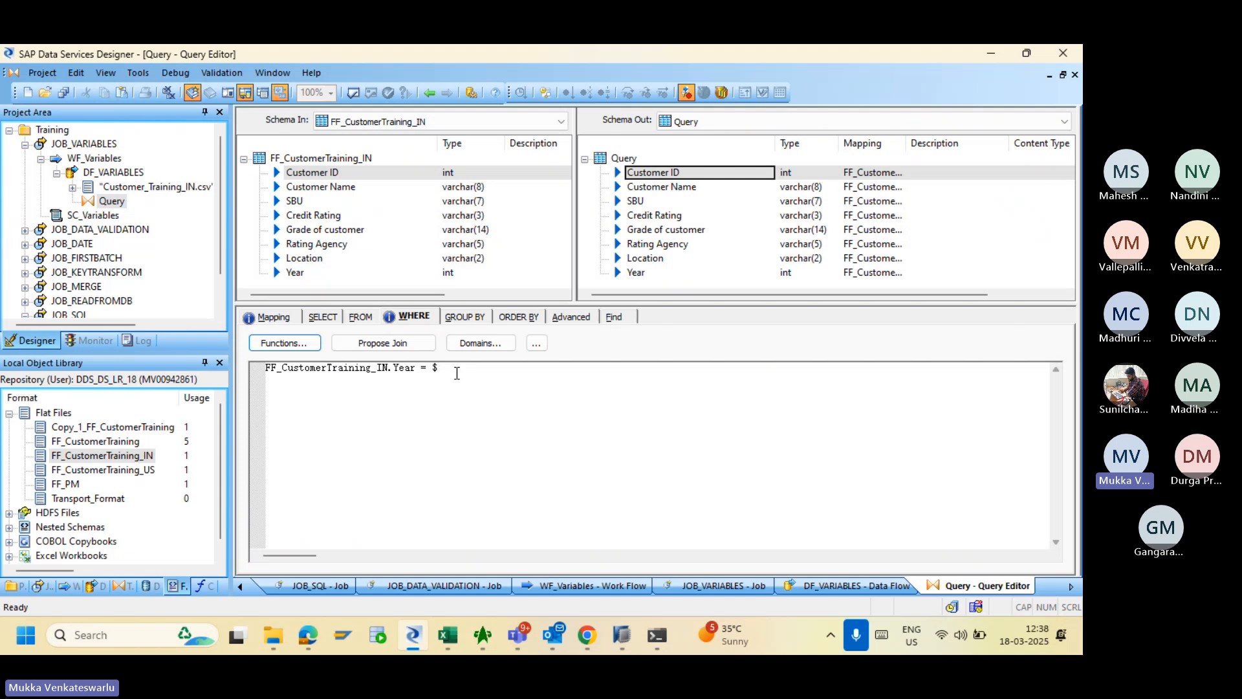
- Complete the filter as FF_CustomerTraining_IN.Year = $GV_Year and return to DF_VARIABLES
type("GV")
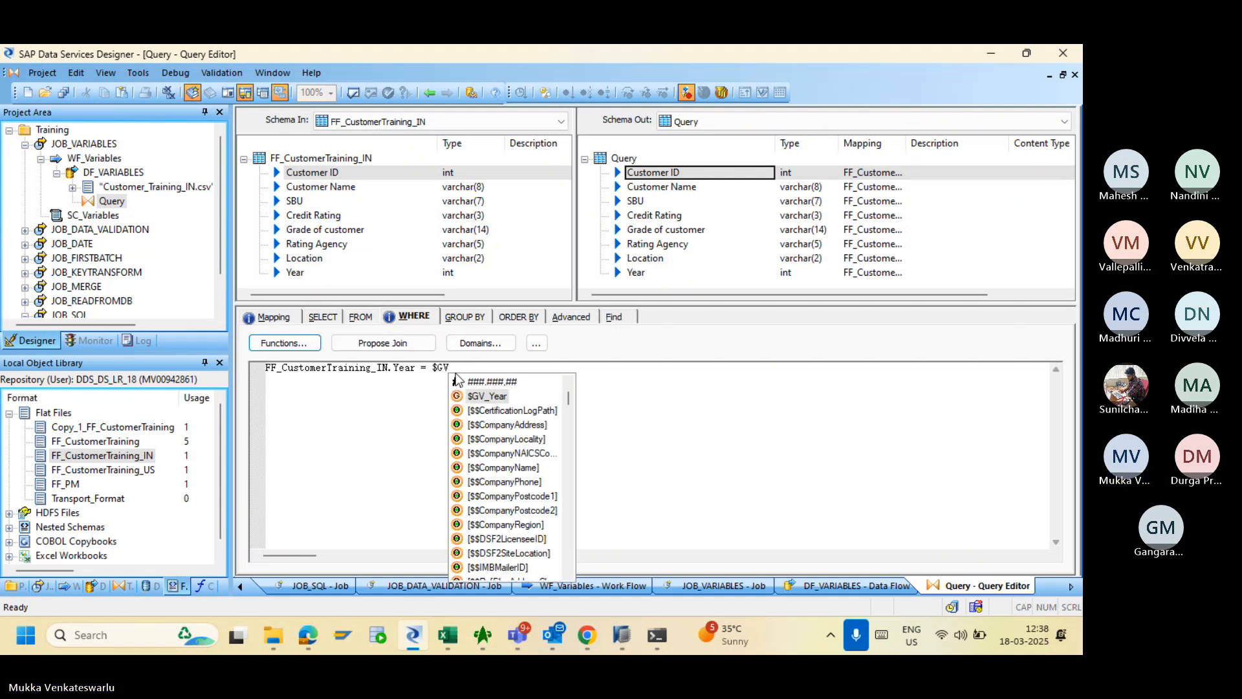
left_click(471, 398)
double_click(471, 397)
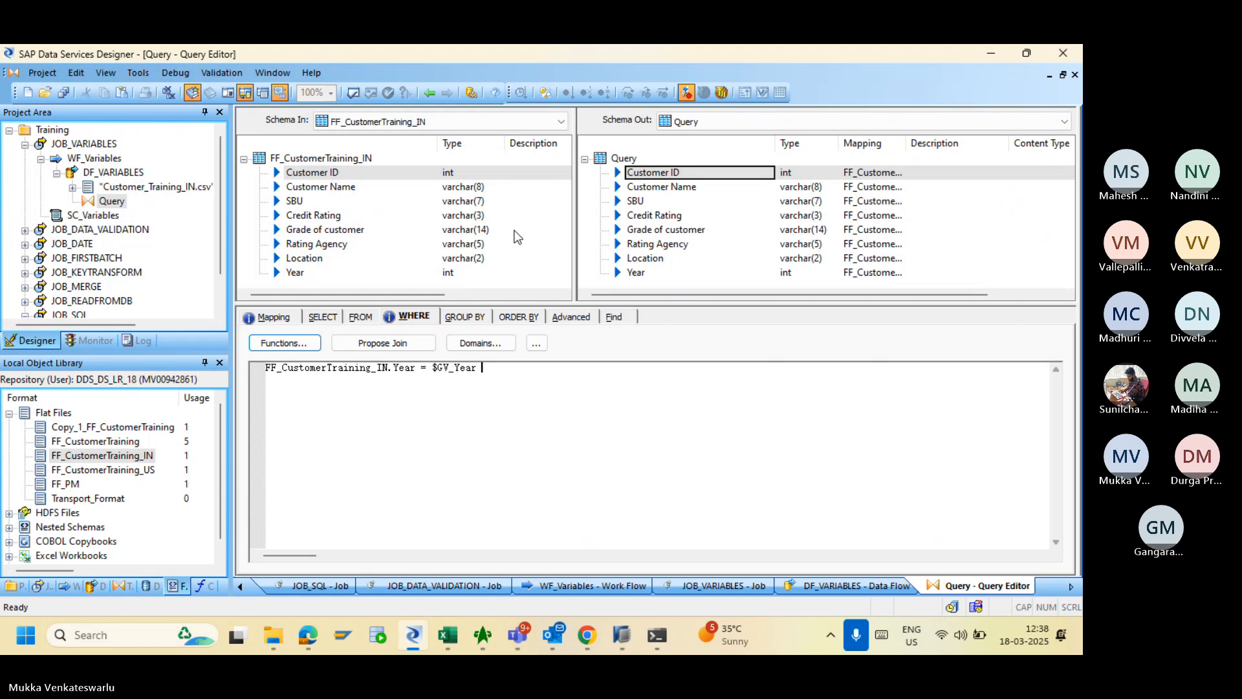
left_click(430, 93)
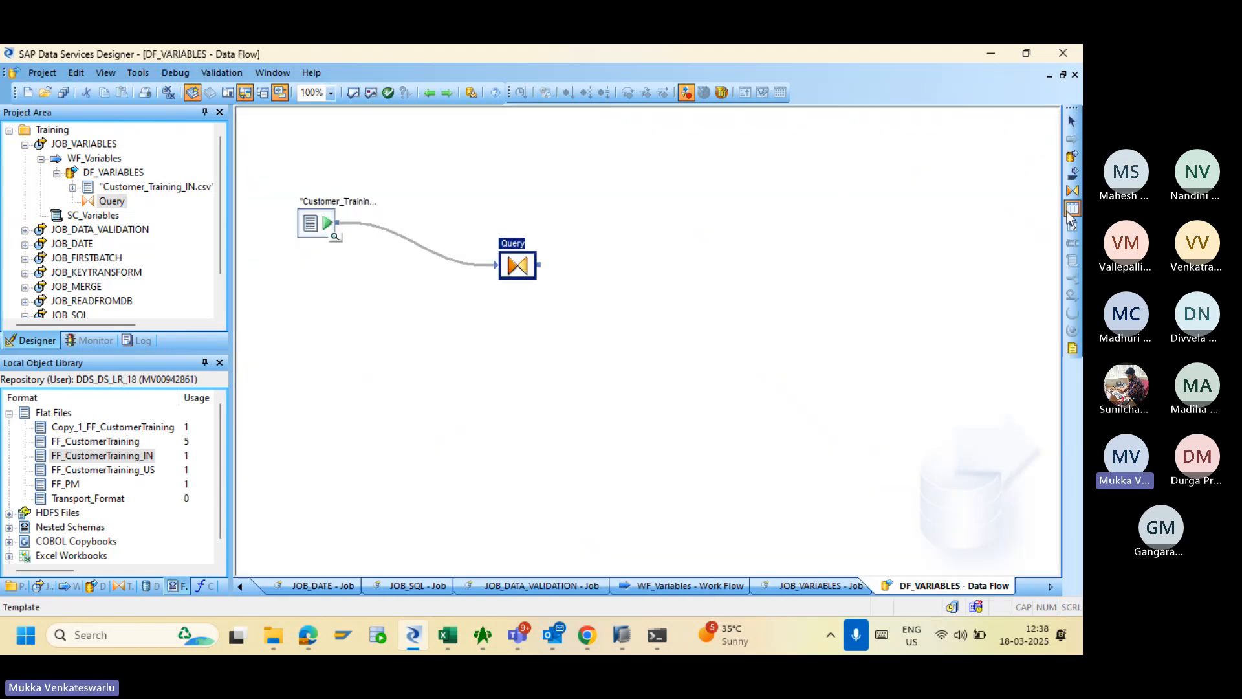
- Create template table VARIABLESINBODS in DS_B4D, owner SAPHANADB, feed it from the Query, and preview the source
left_click(673, 257)
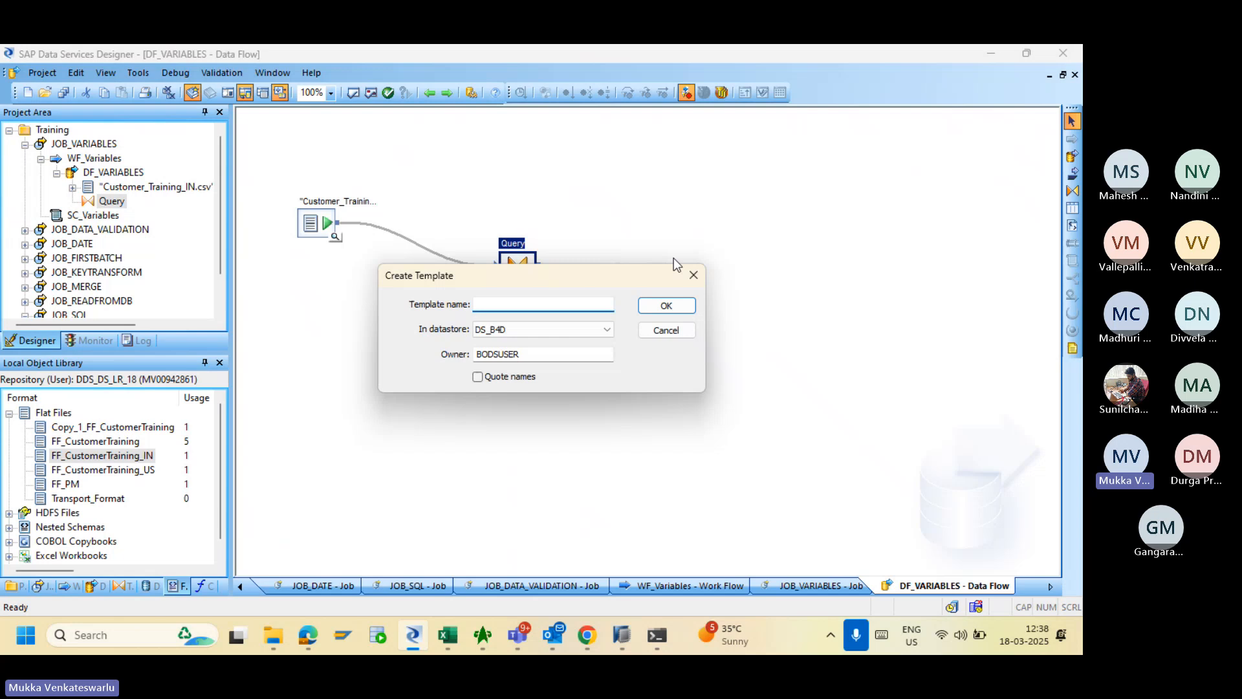
left_click(562, 350)
key("BackSpace")
key("BackSpace")
key("BackSpace")
key("BackSpace")
key("BackSpace")
key("BackSpace")
key("BackSpace")
key("BackSpace")
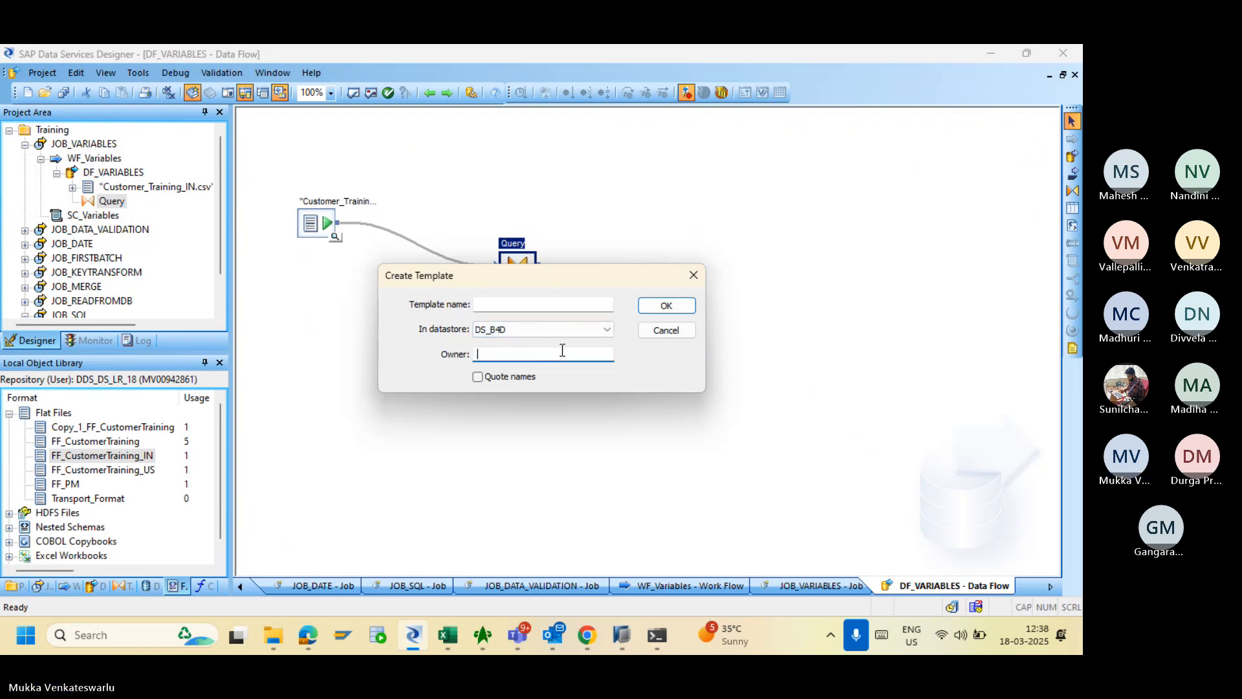
type("SAPHANADB")
left_click(544, 304)
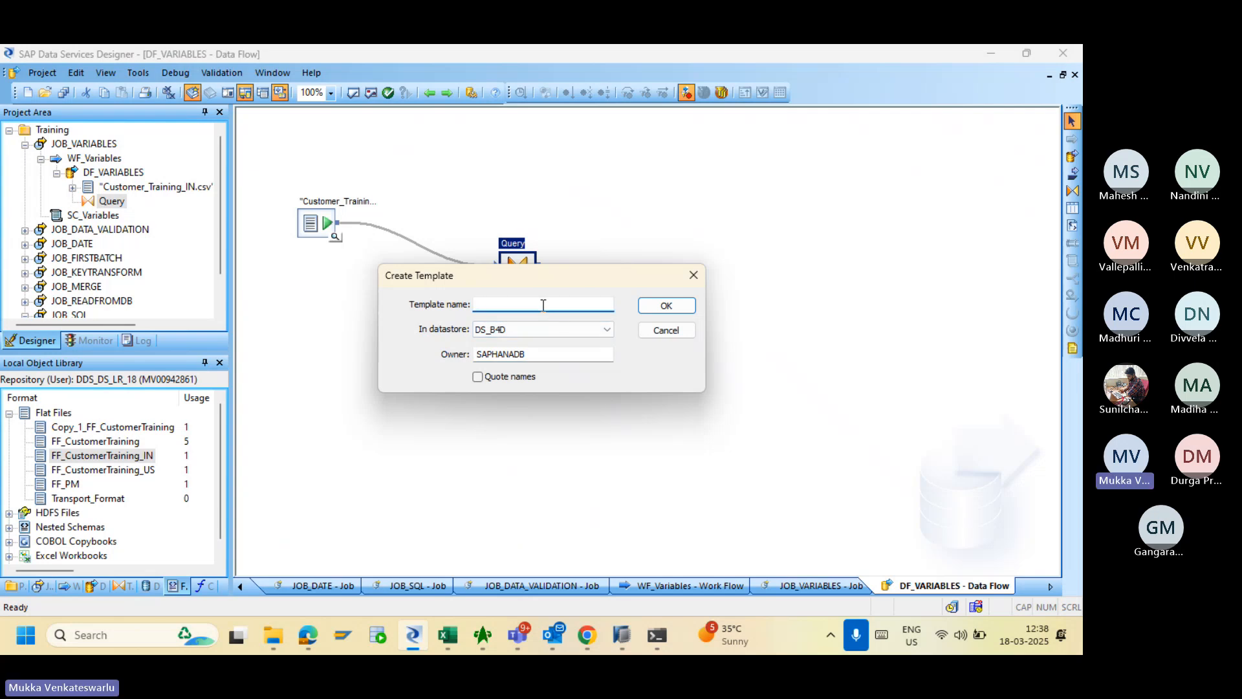
type("VARIAB")
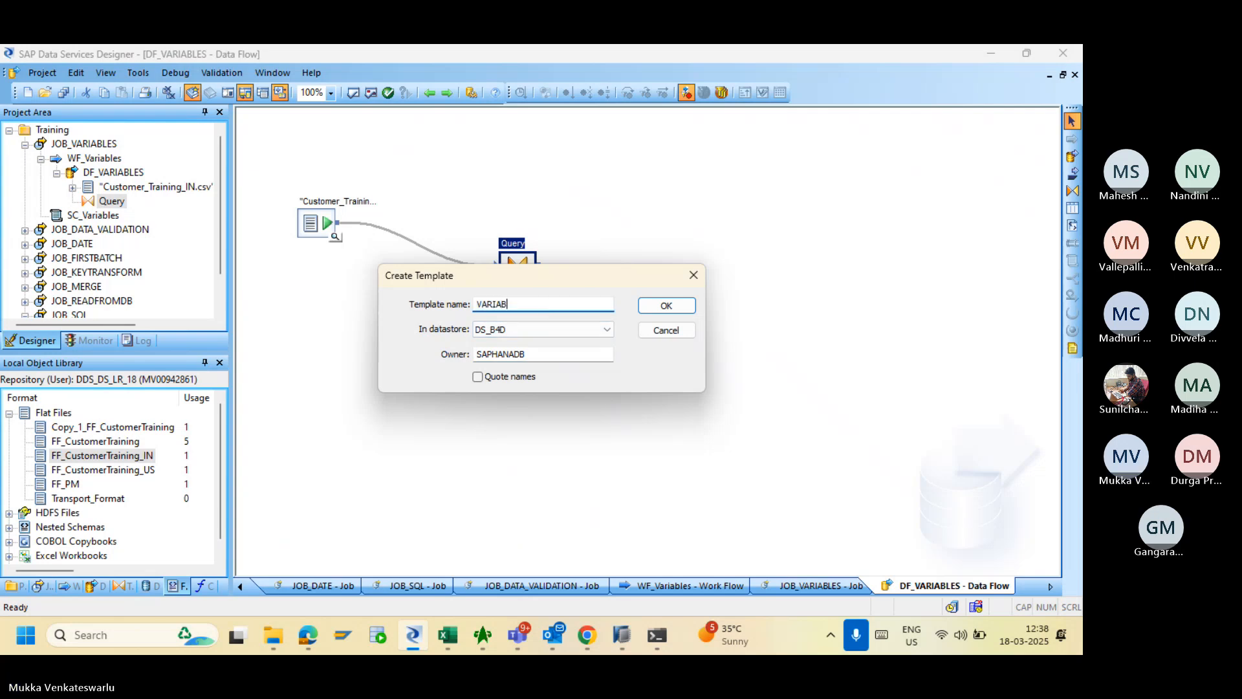
type("LESINBODS")
left_click(667, 305)
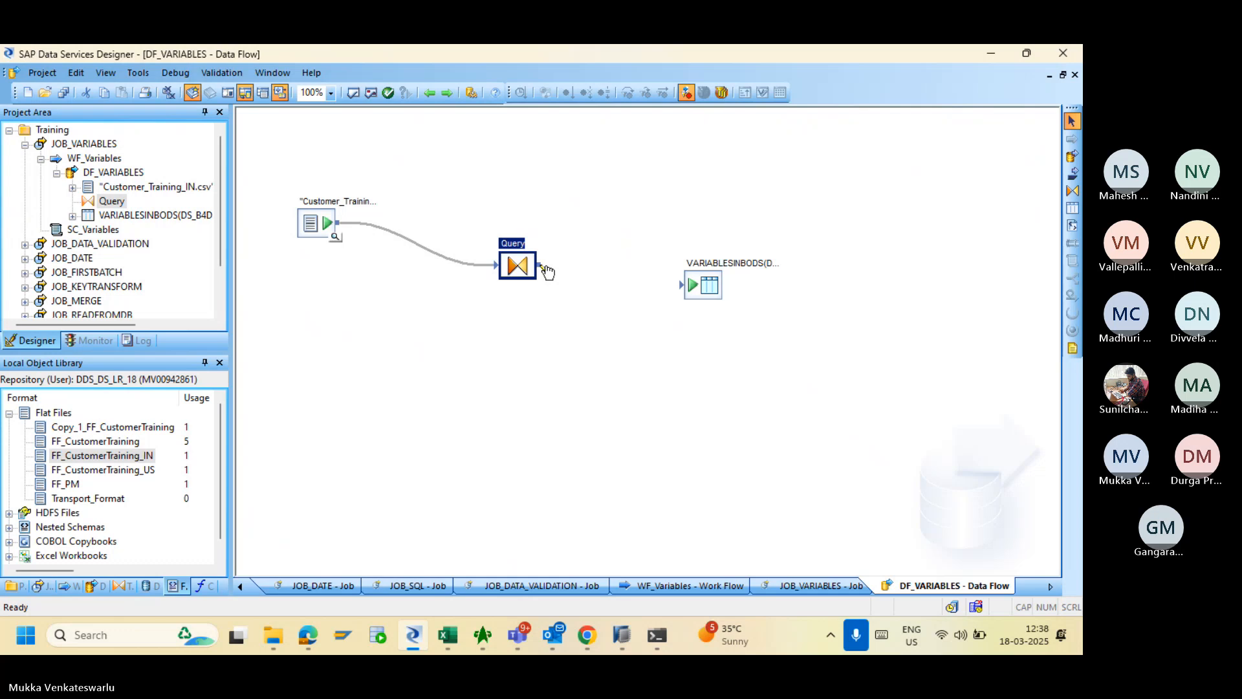
left_click_drag(544, 266, 685, 289)
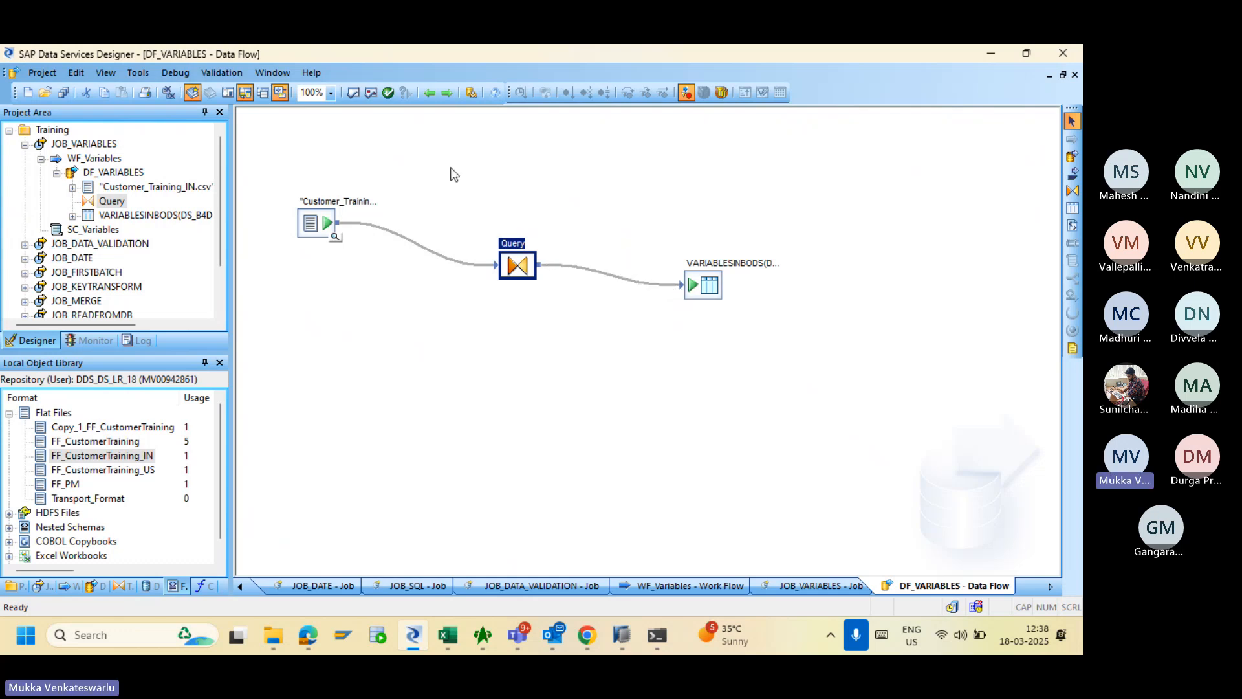
left_click(336, 236)
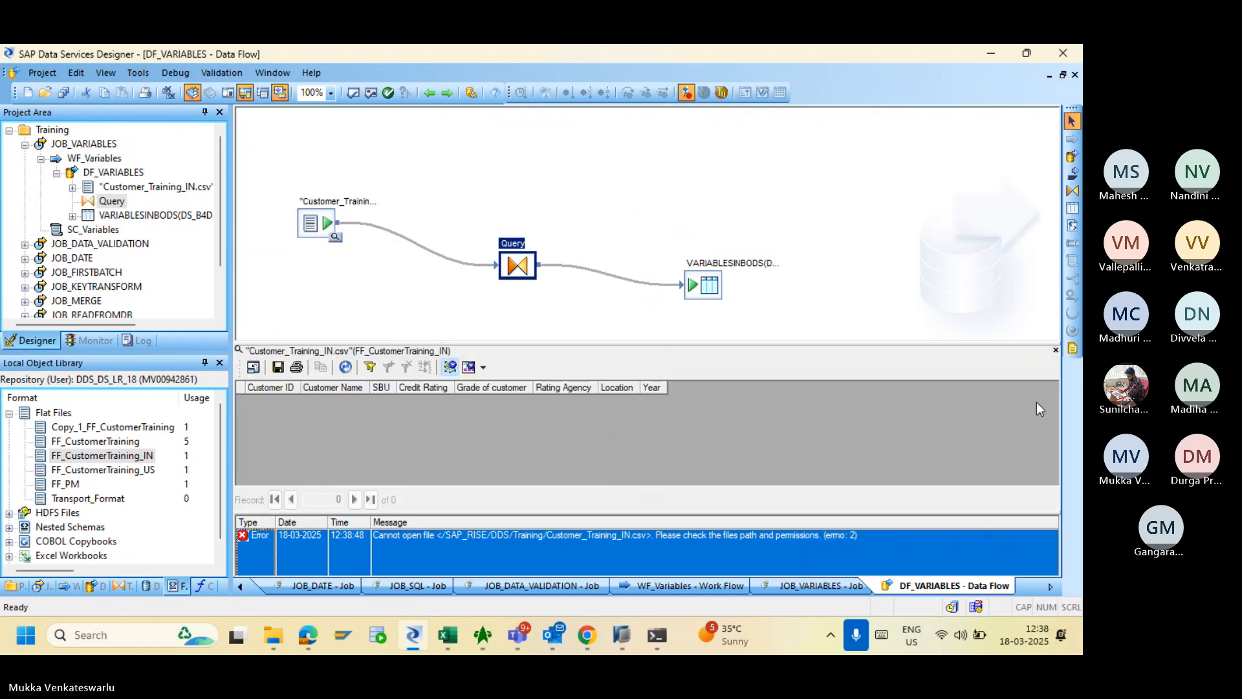
- Close the failed preview and inspect the FF_CustomerTraining_IN file format without saving changes
left_click(1056, 350)
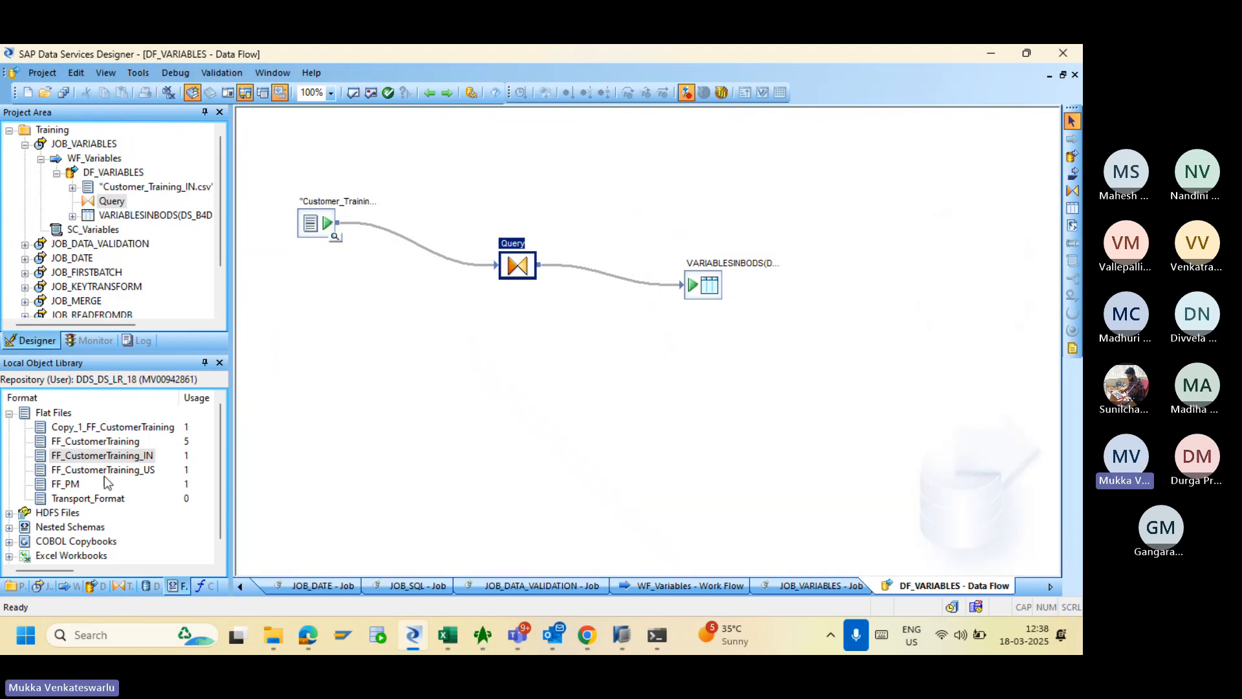
left_click(105, 456)
double_click(105, 456)
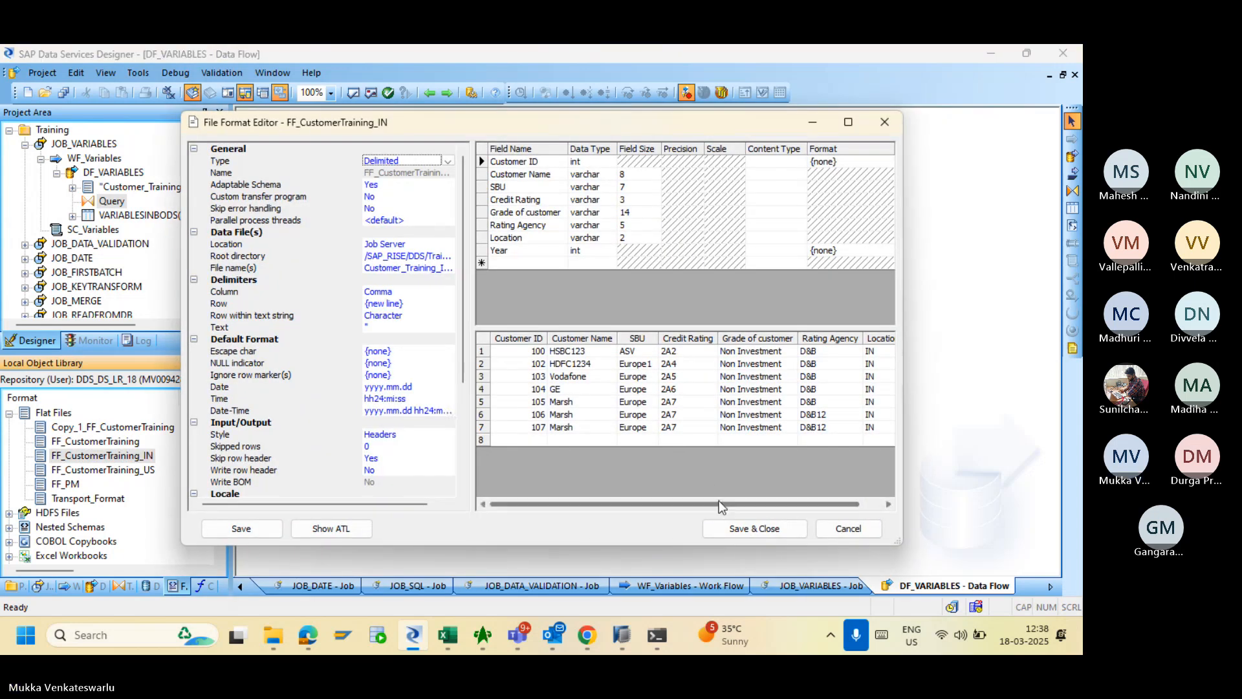
left_click_drag(720, 502, 831, 511)
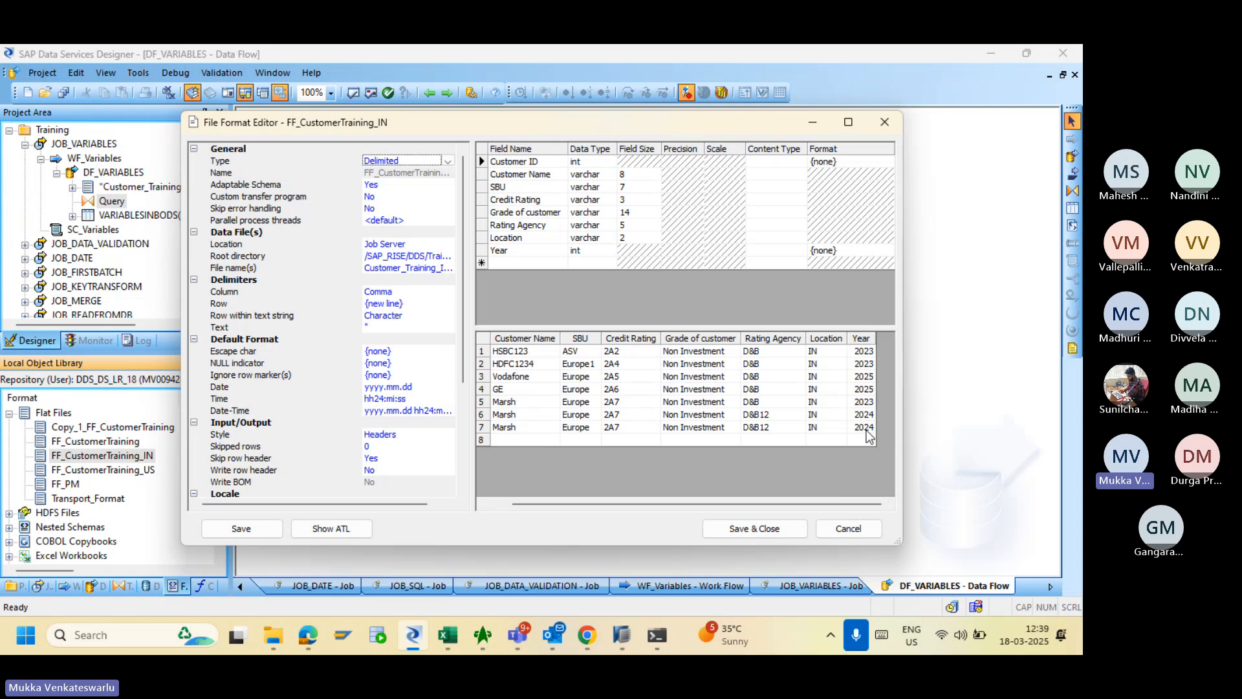
left_click(838, 528)
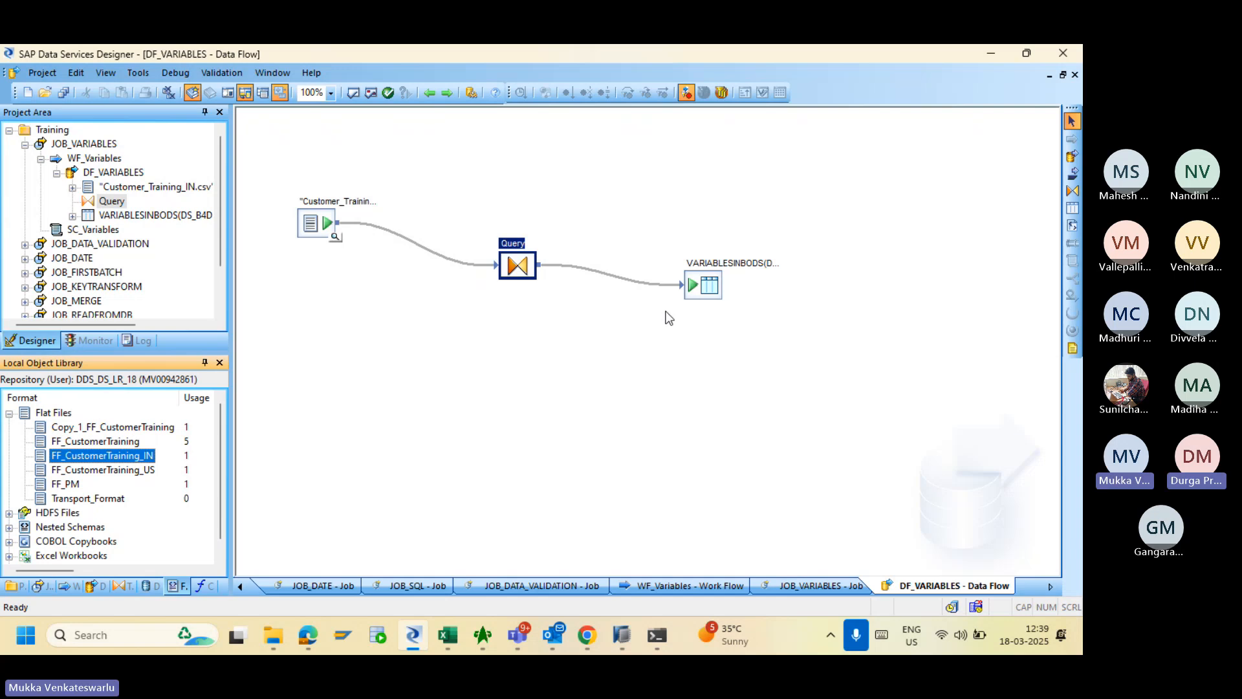
- Recheck the Query's Year = $GV_Year filter, then go back up to the JOB_VARIABLES job
double_click(520, 266)
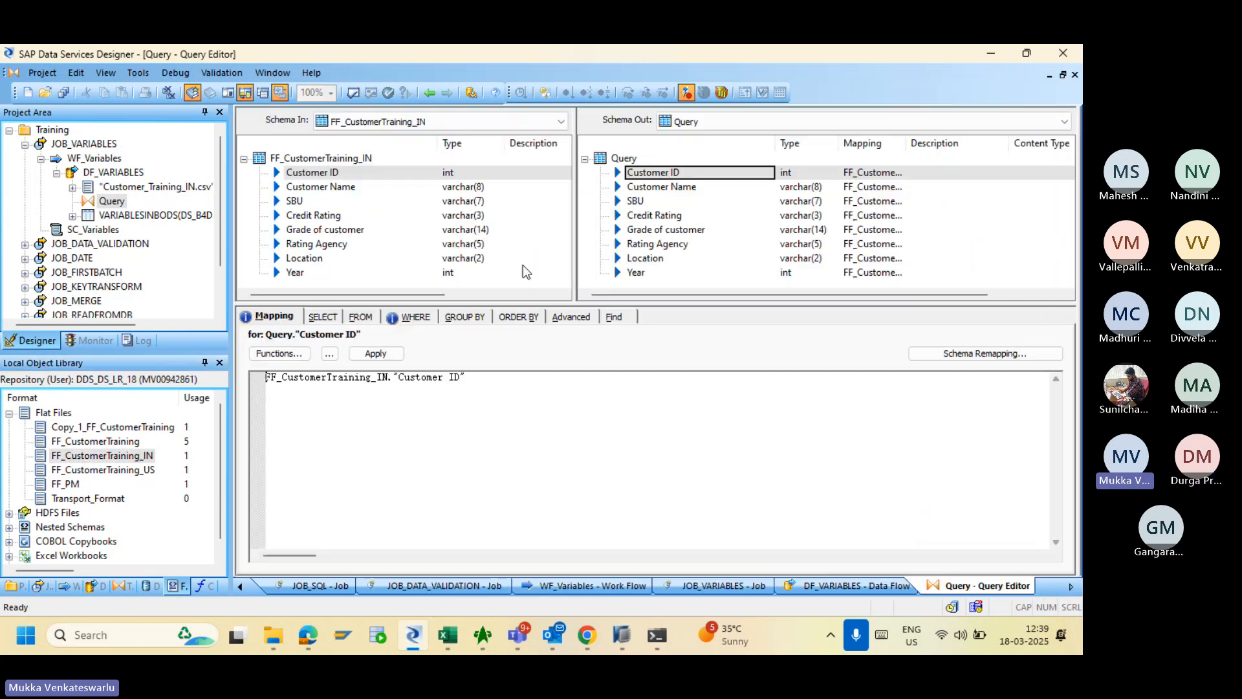
left_click(410, 317)
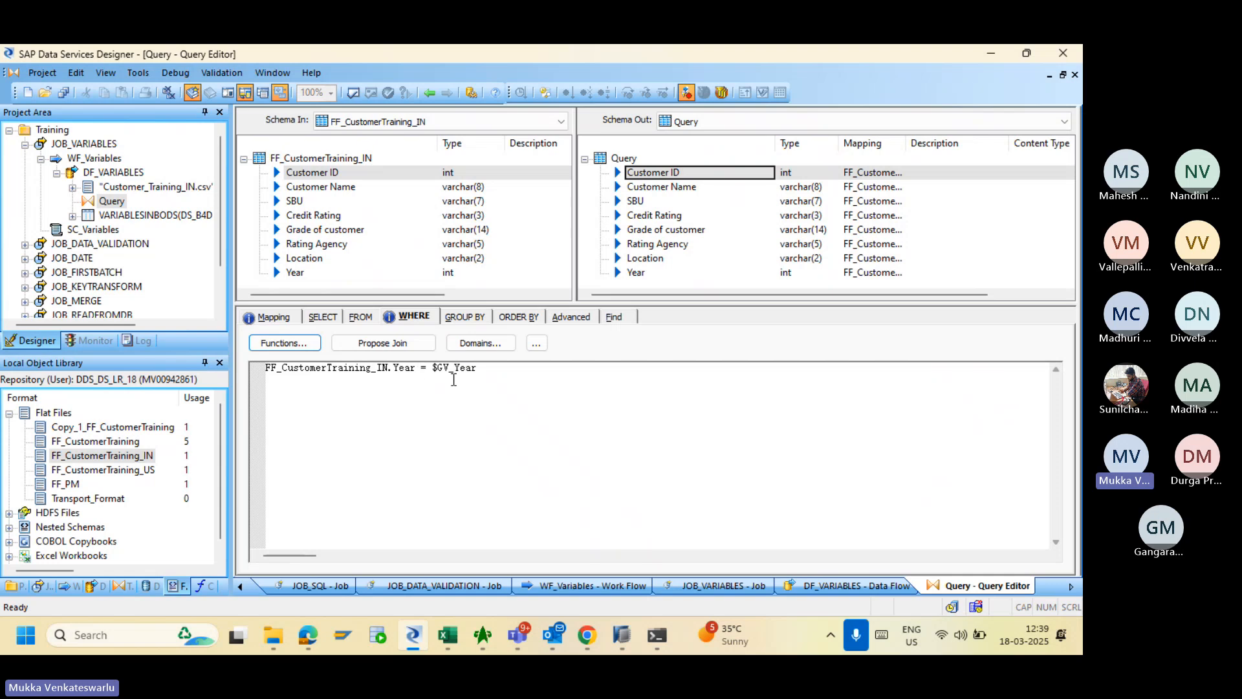
left_click(432, 97)
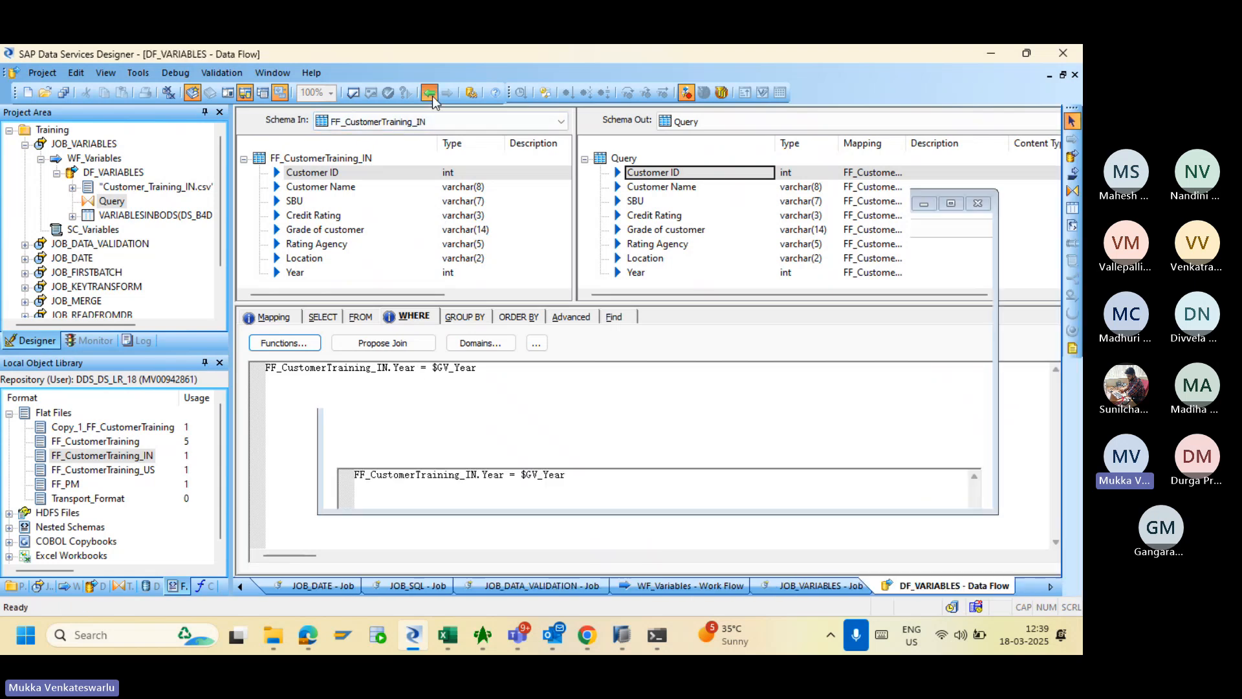
left_click(431, 96)
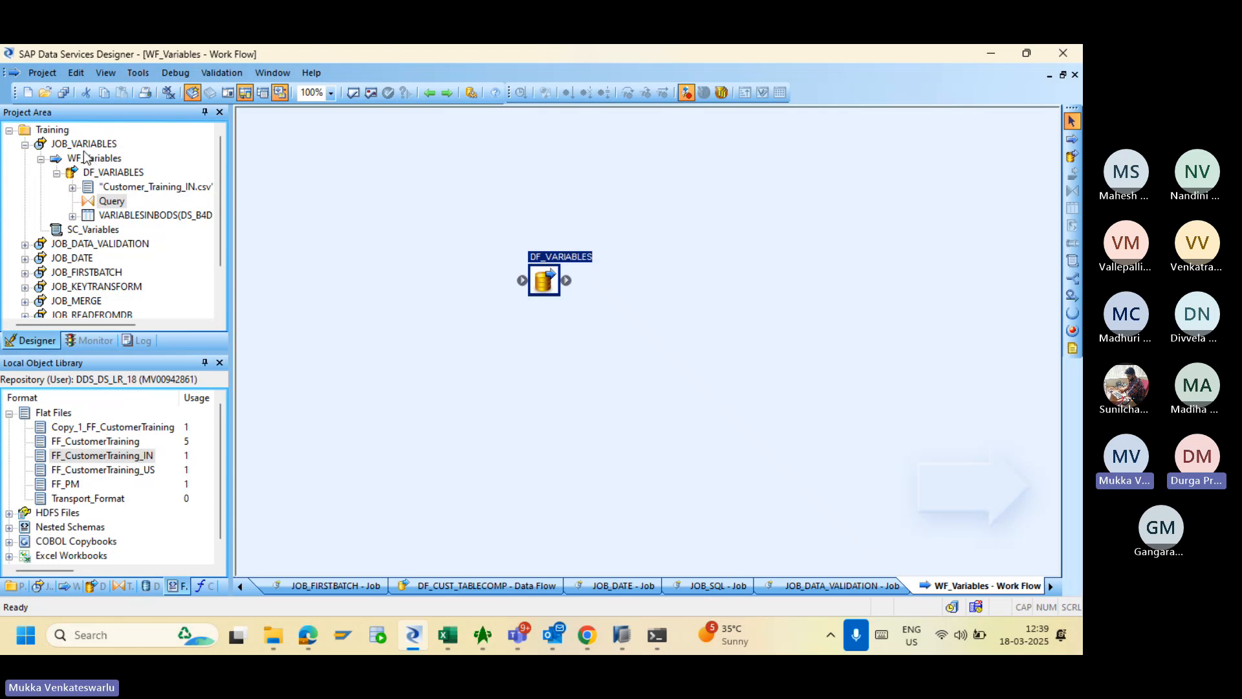
left_click(85, 145)
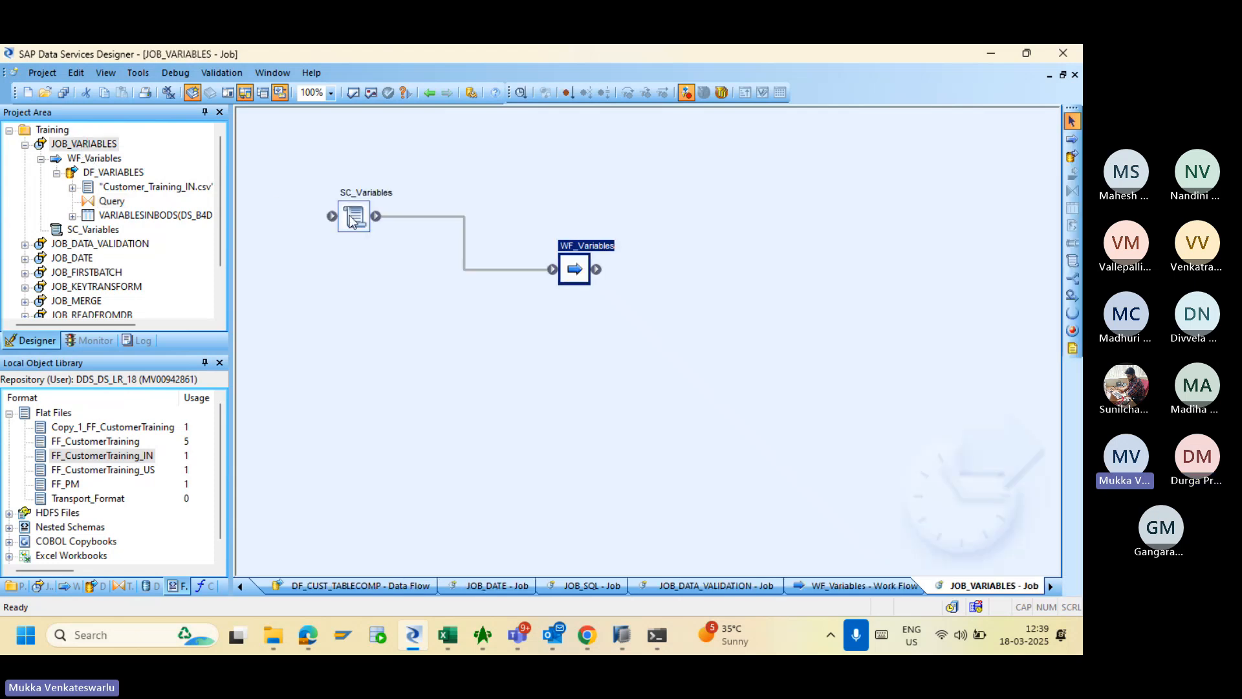
- Glance at SC_Variables, then open DF_VARIABLES and check the VARIABLESINBODS target's Bulk Loader Options and Options
double_click(353, 220)
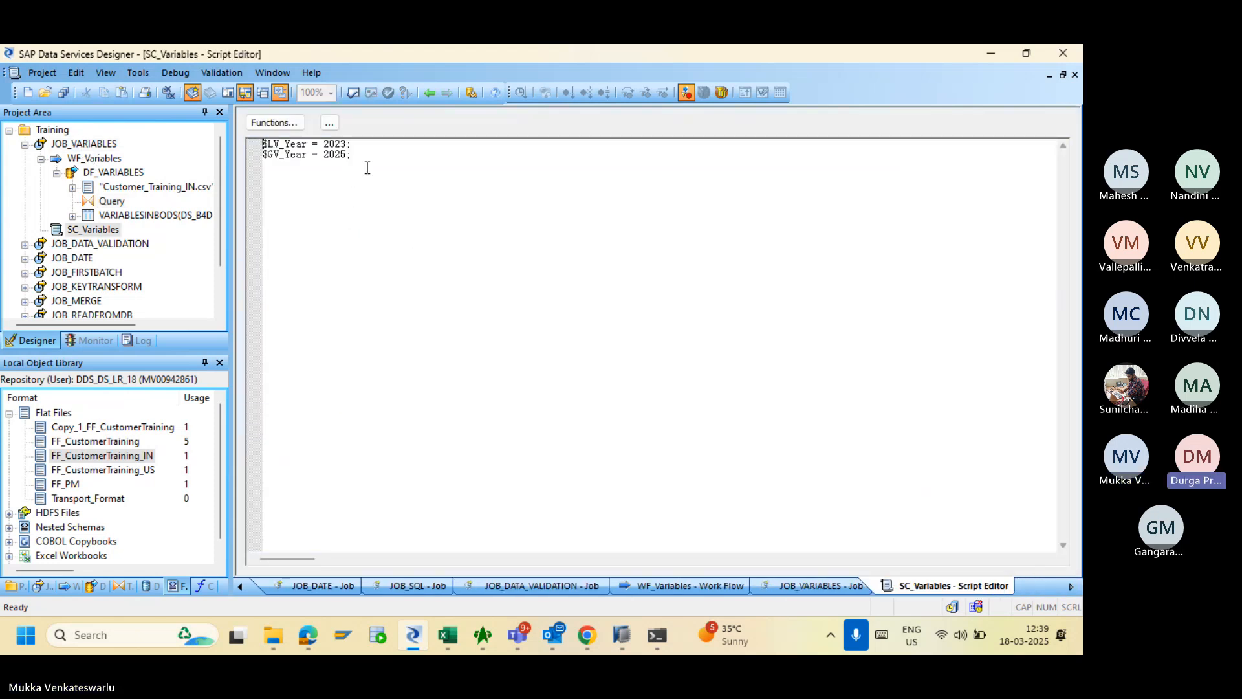
left_click(427, 92)
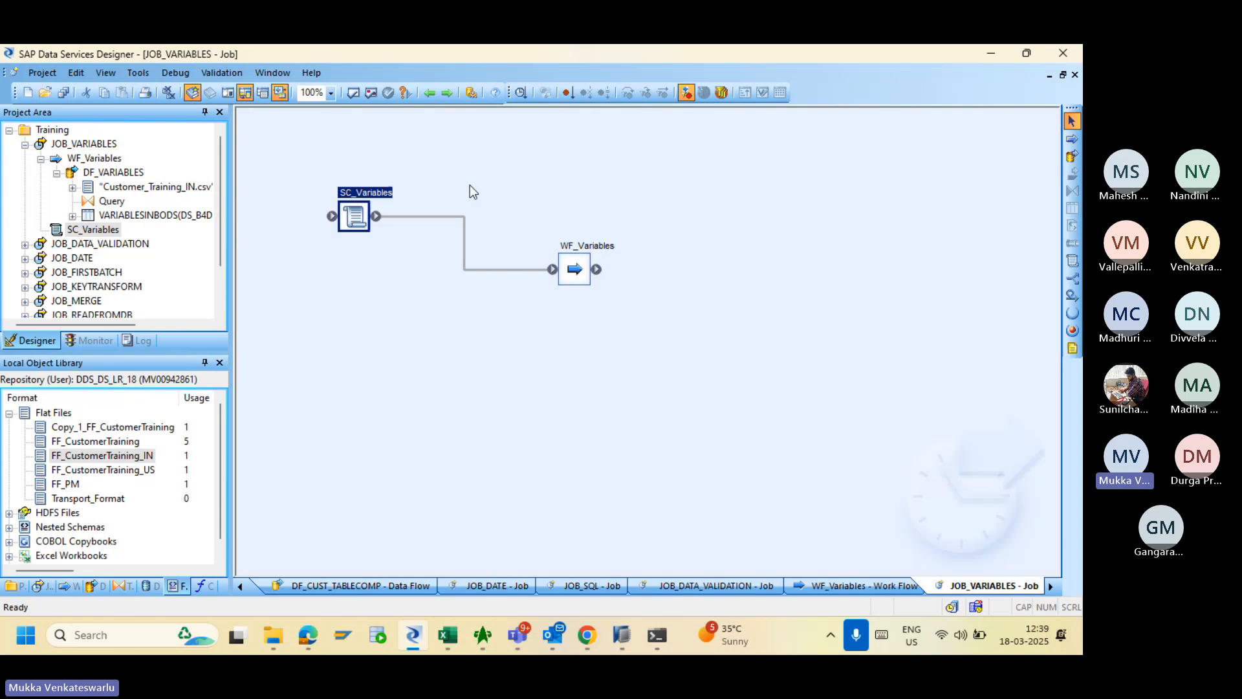
double_click(574, 270)
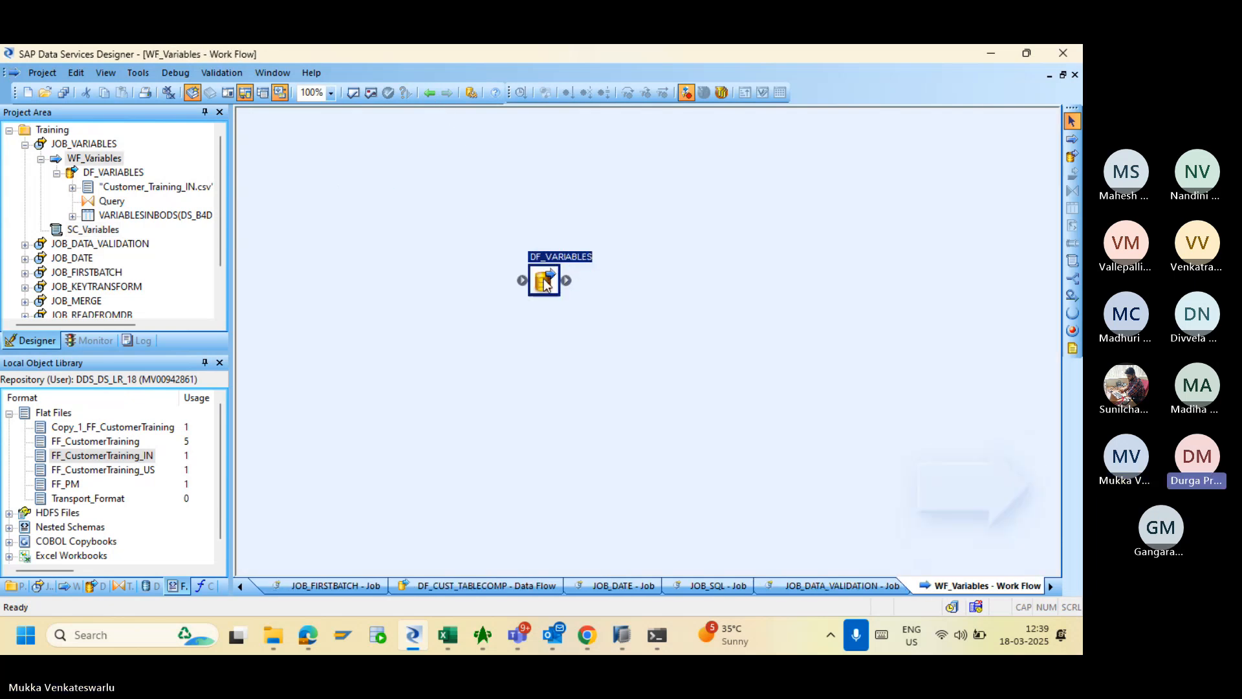
double_click(544, 279)
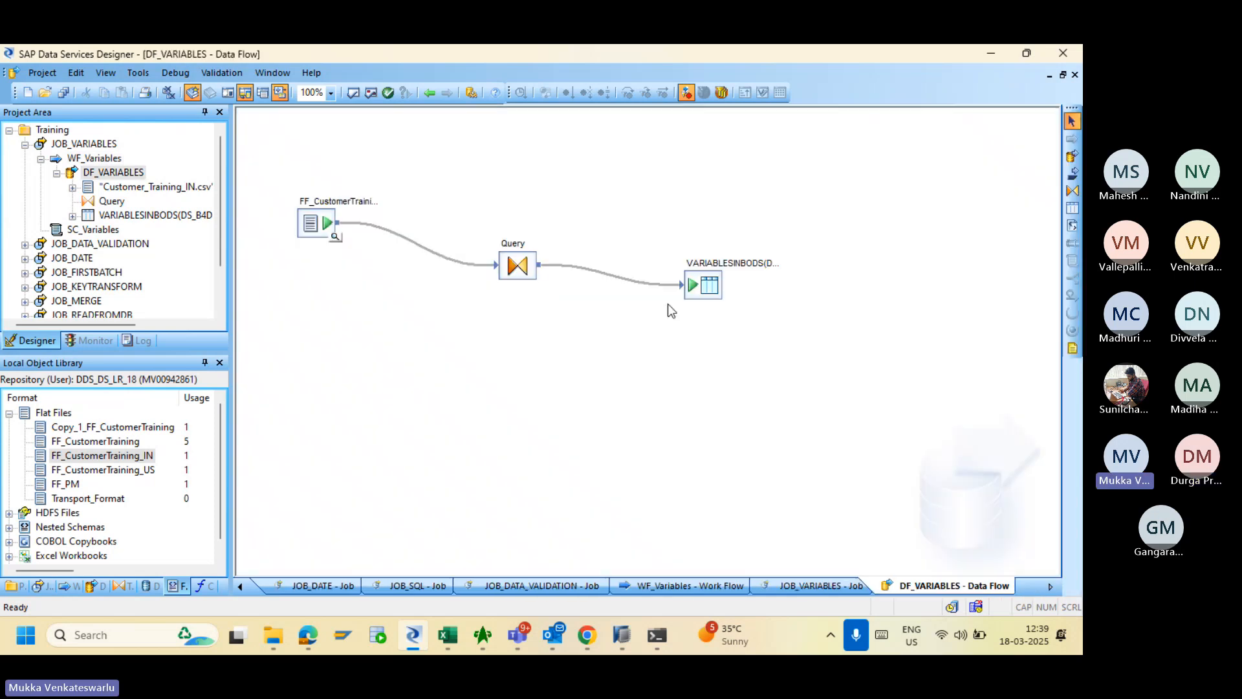
double_click(703, 285)
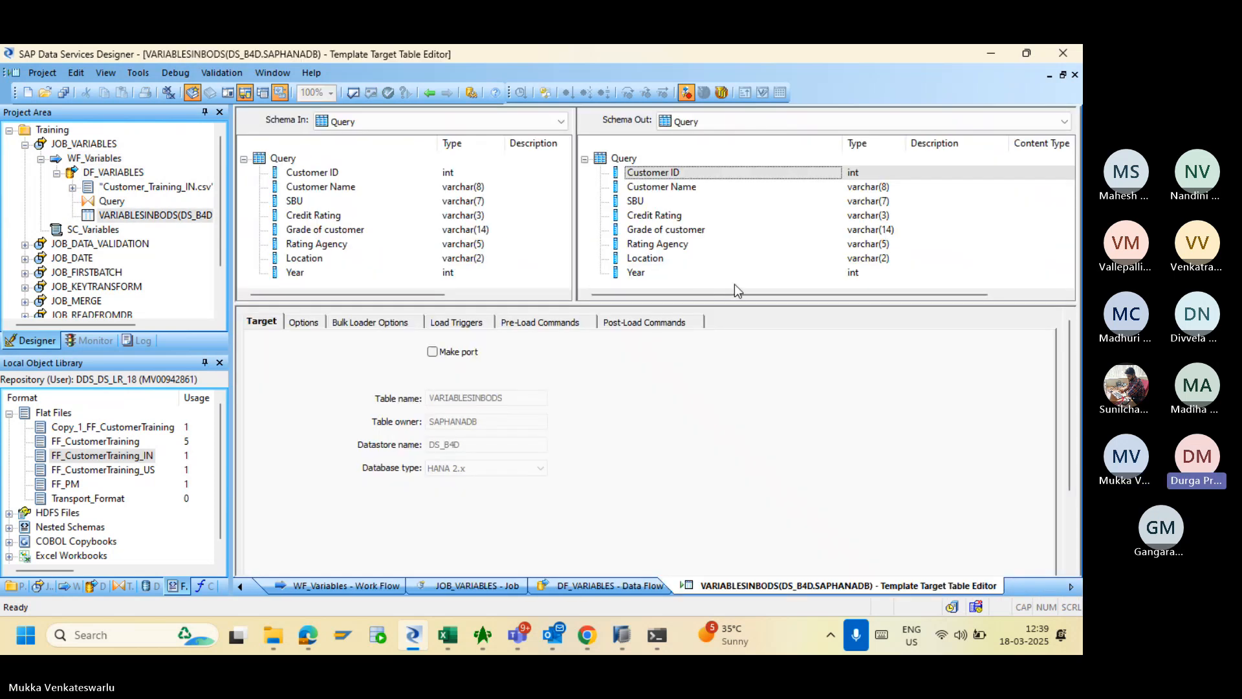
left_click(356, 327)
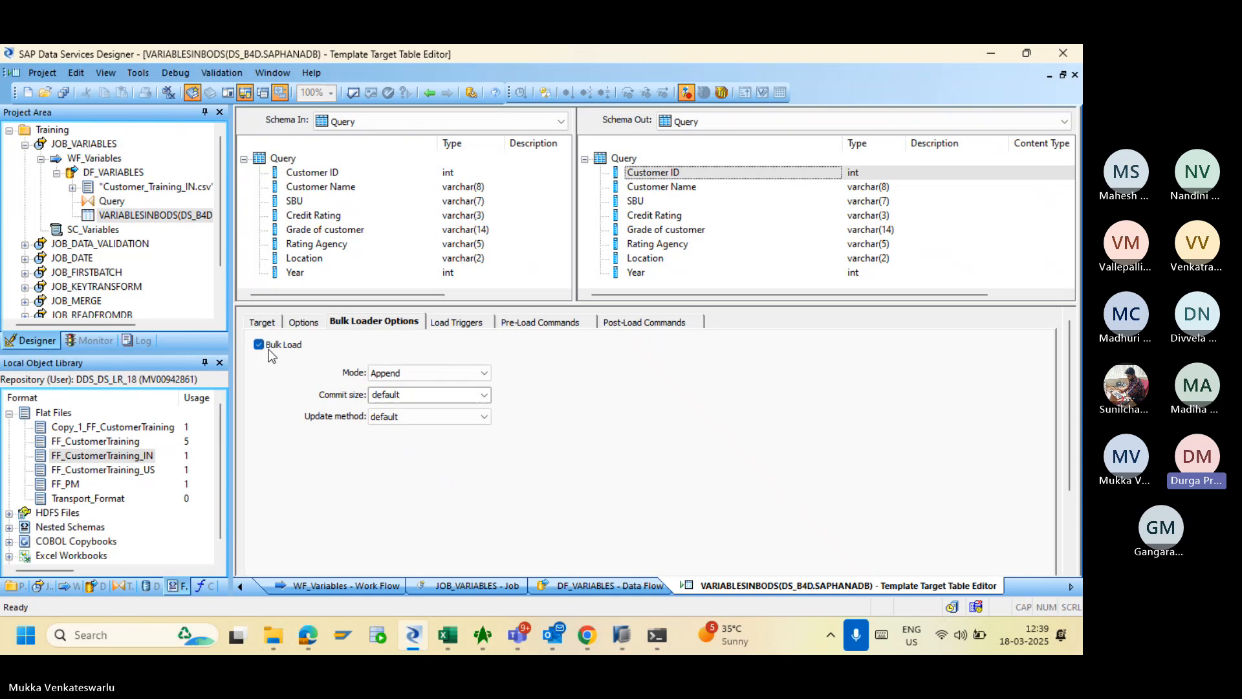
left_click(311, 329)
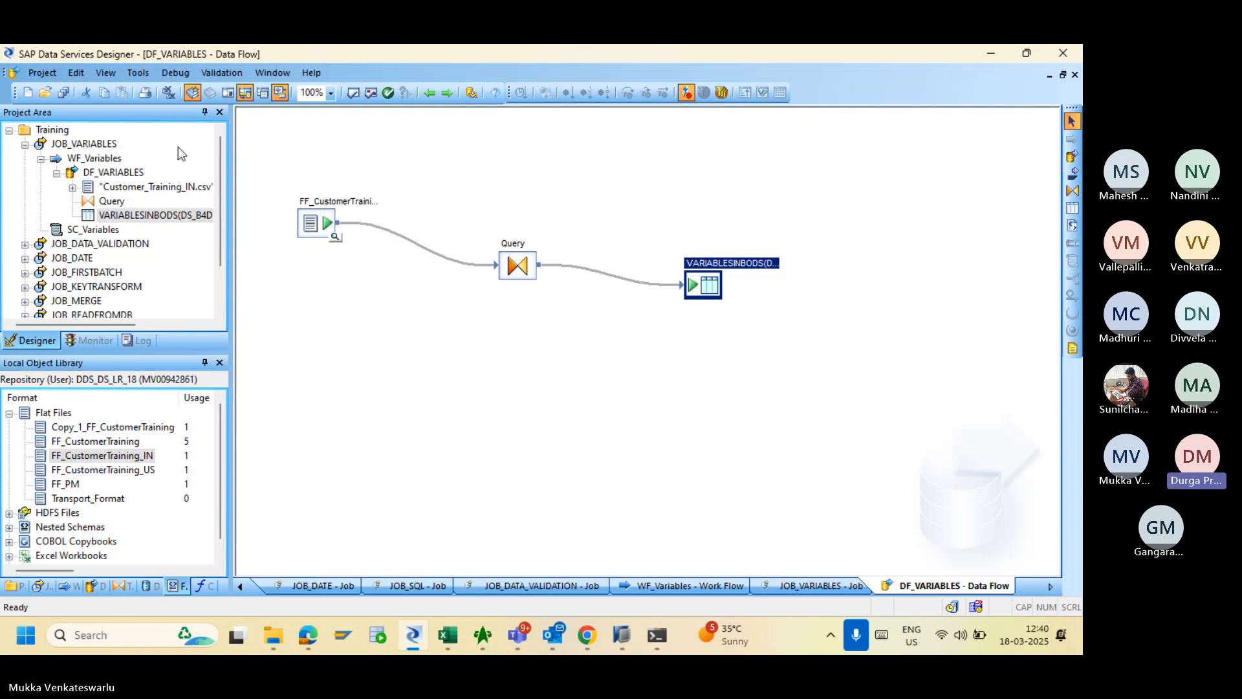
- Back in JOB_VARIABLES, run Validate All, confirm no errors are found, and close the results
left_click(428, 92)
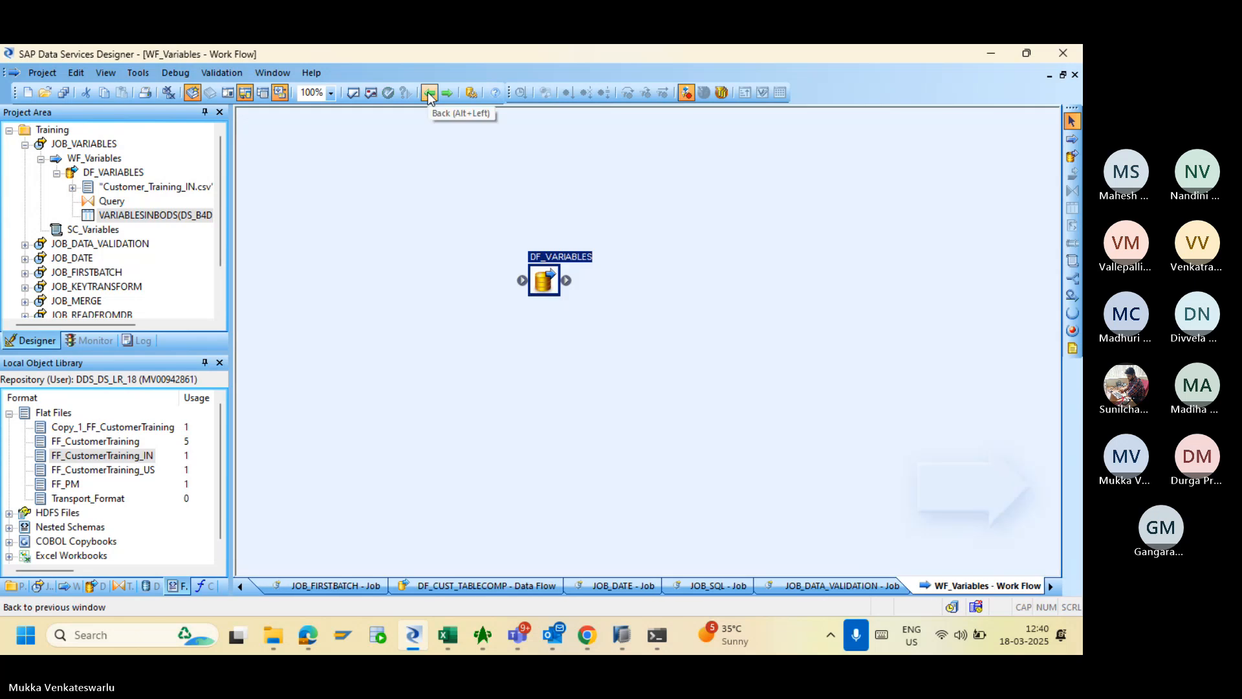
left_click(96, 144)
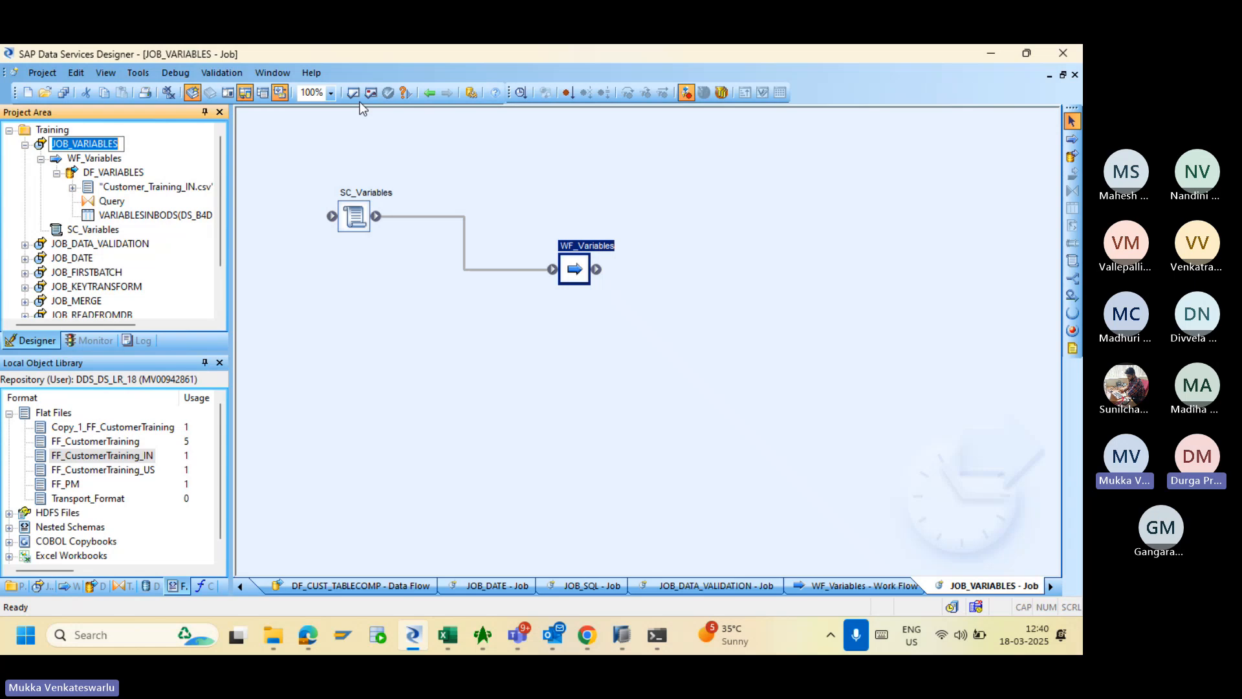
left_click(371, 92)
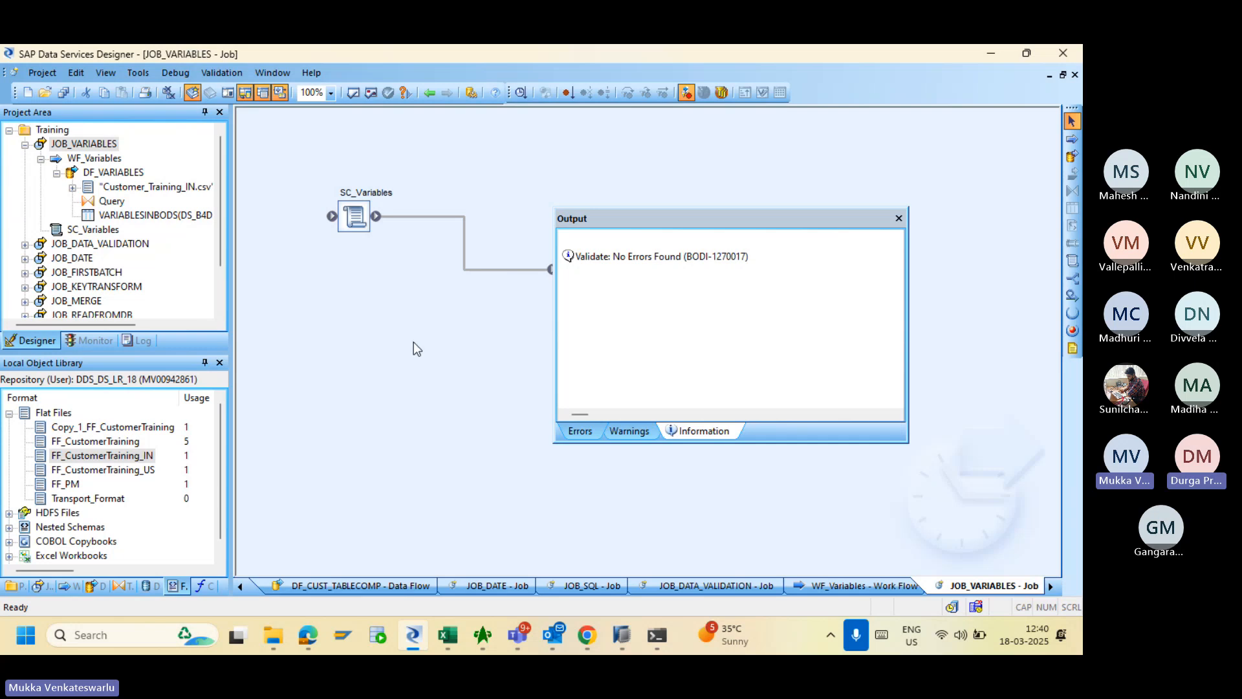
left_click(899, 219)
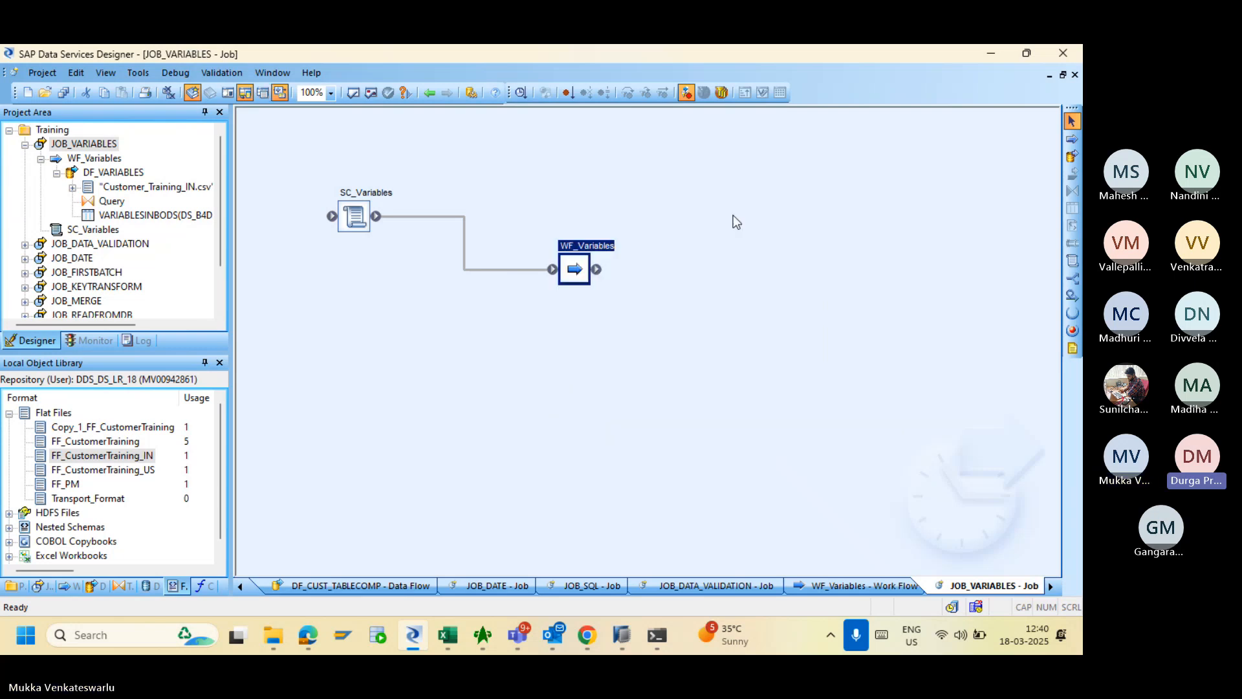
- Save all changed objects and switch to the Management Console in the browser
left_click(63, 93)
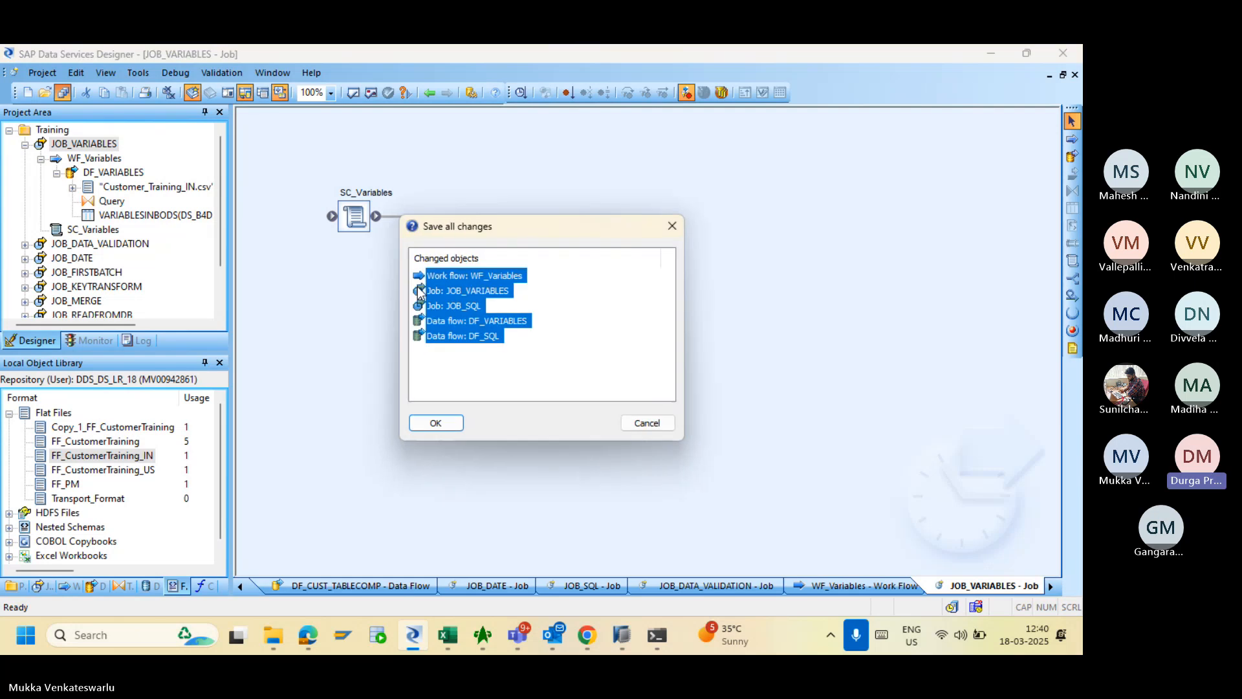
left_click(450, 426)
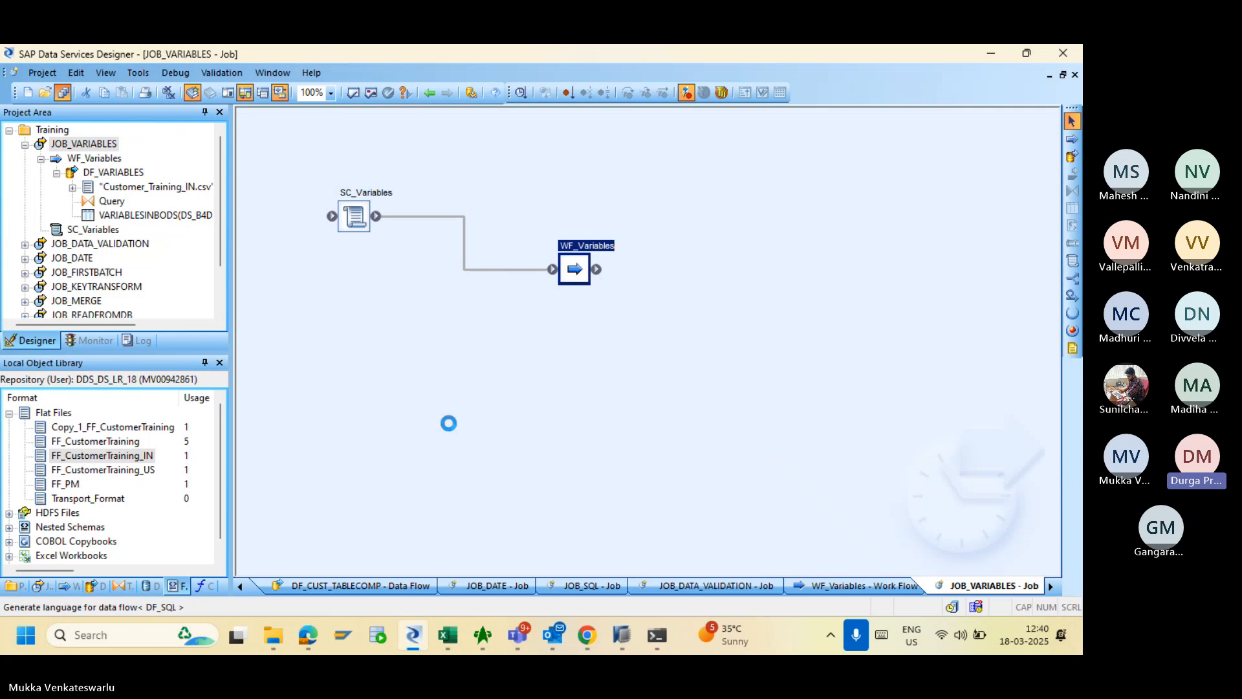
left_click(590, 635)
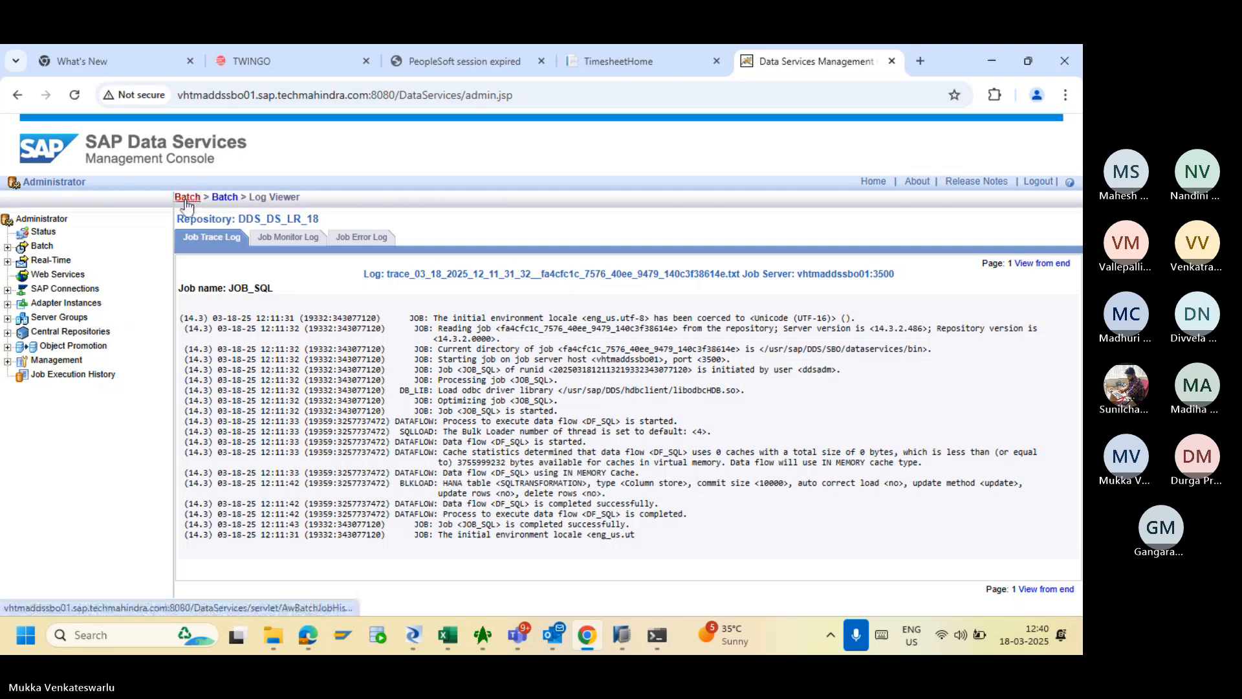
- List the batch jobs of repository DDS_DS_LR_18, then switch back to Designer
left_click(187, 198)
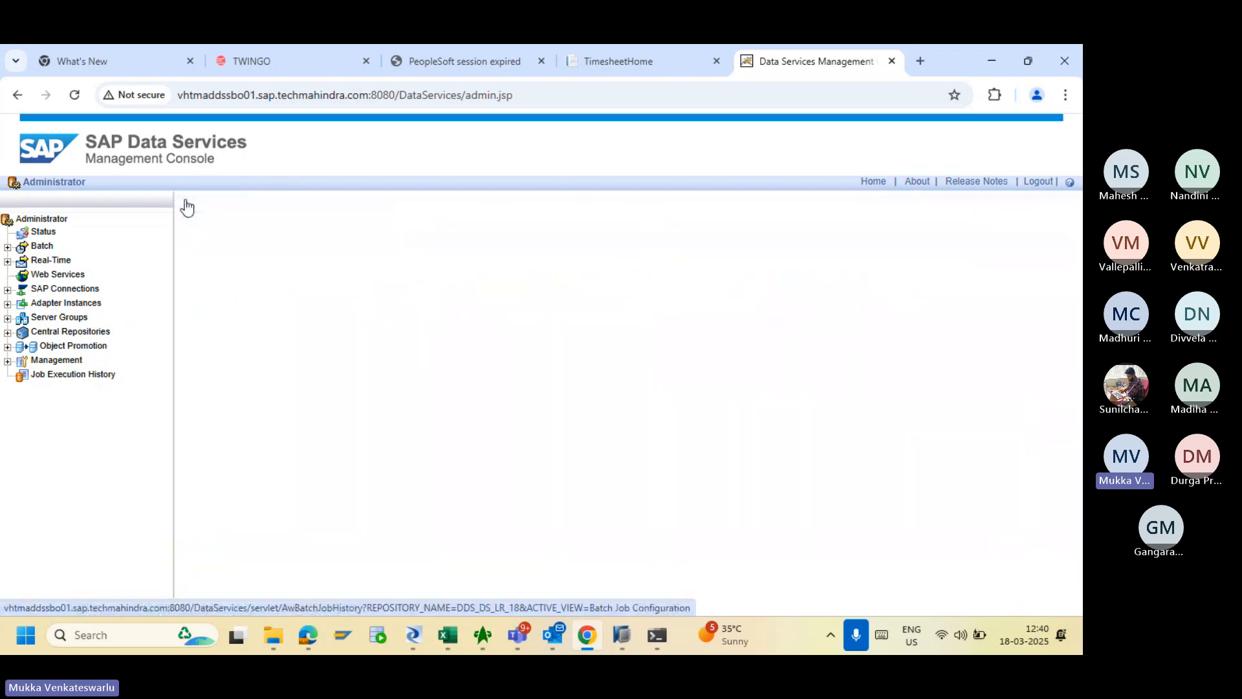
left_click(8, 245)
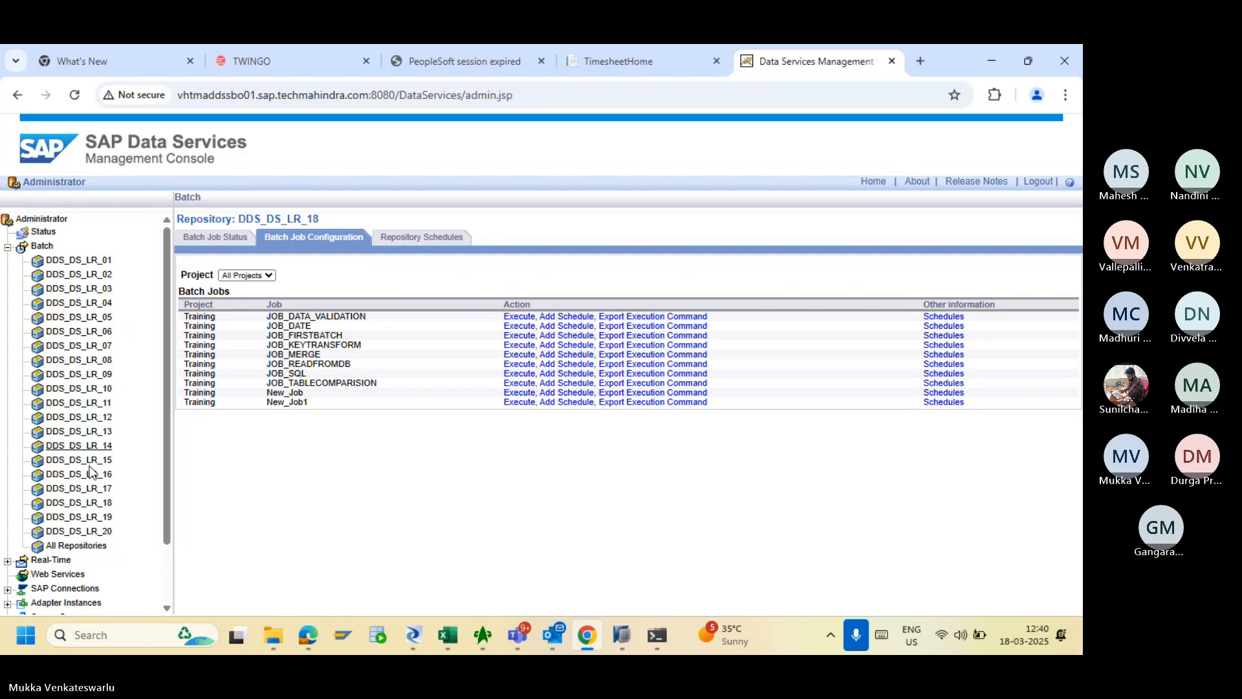
left_click(83, 504)
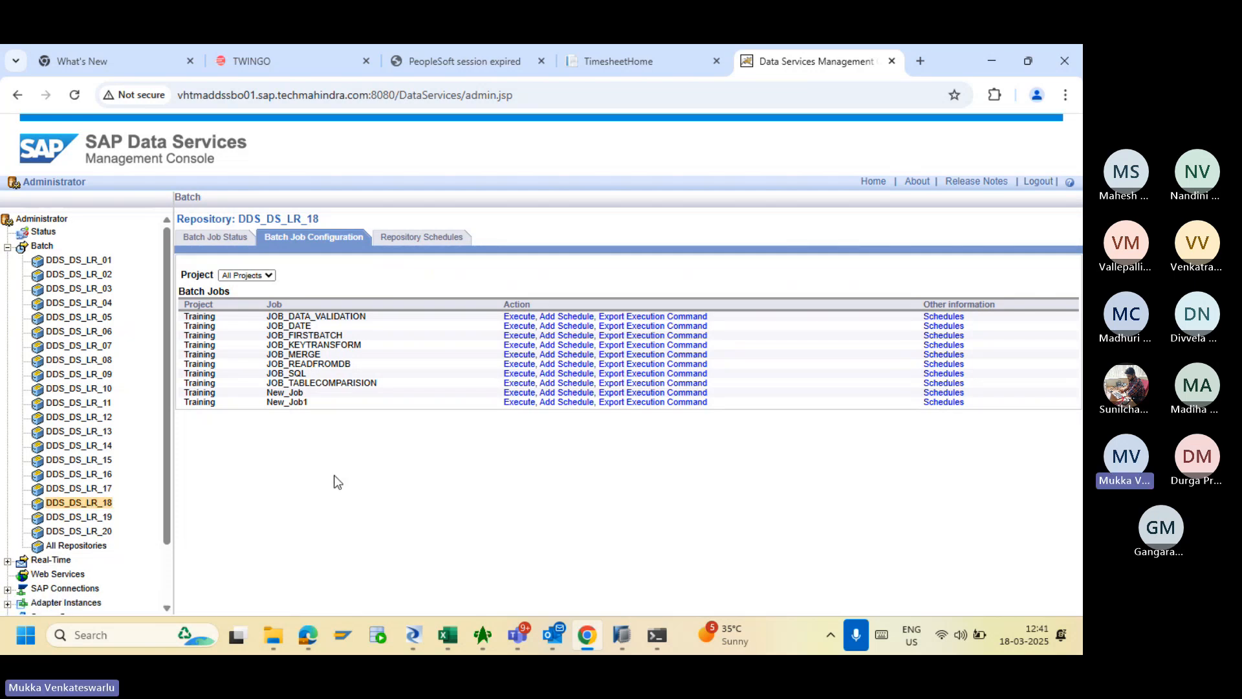
key("alt+Tab")
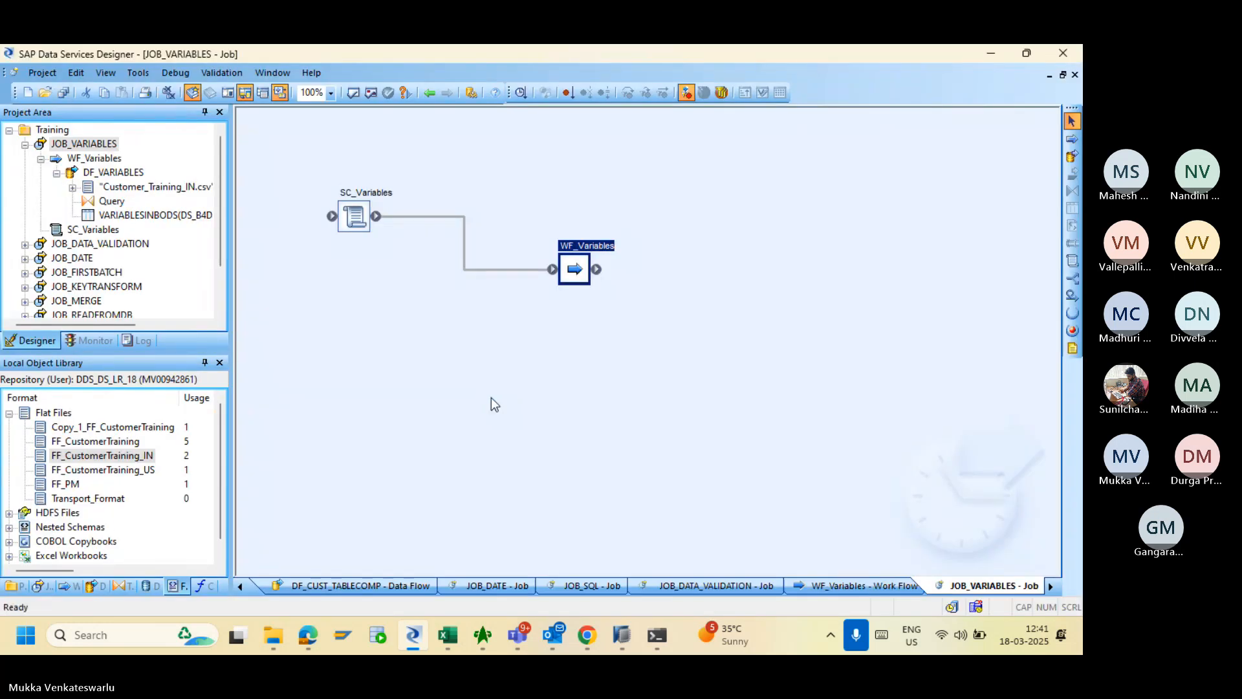
- Execute JOB_VARIABLES from the Batch Job Configuration list in the Management Console and open its trace log
left_click(587, 637)
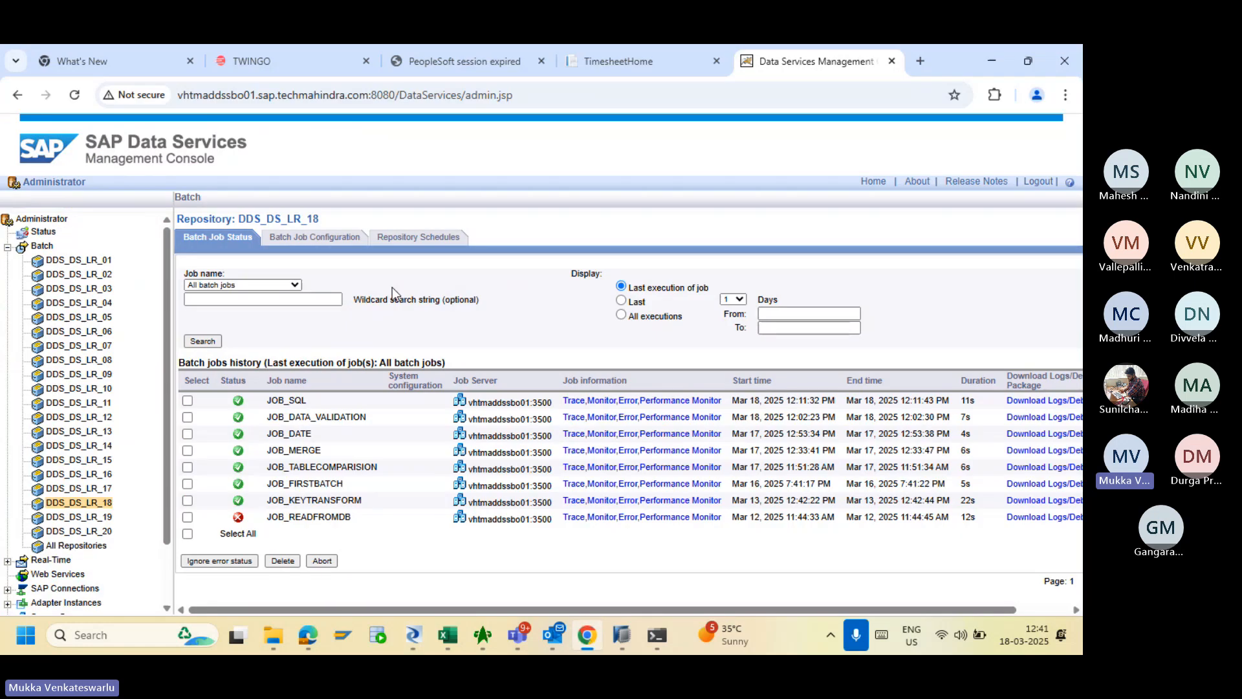
left_click(331, 242)
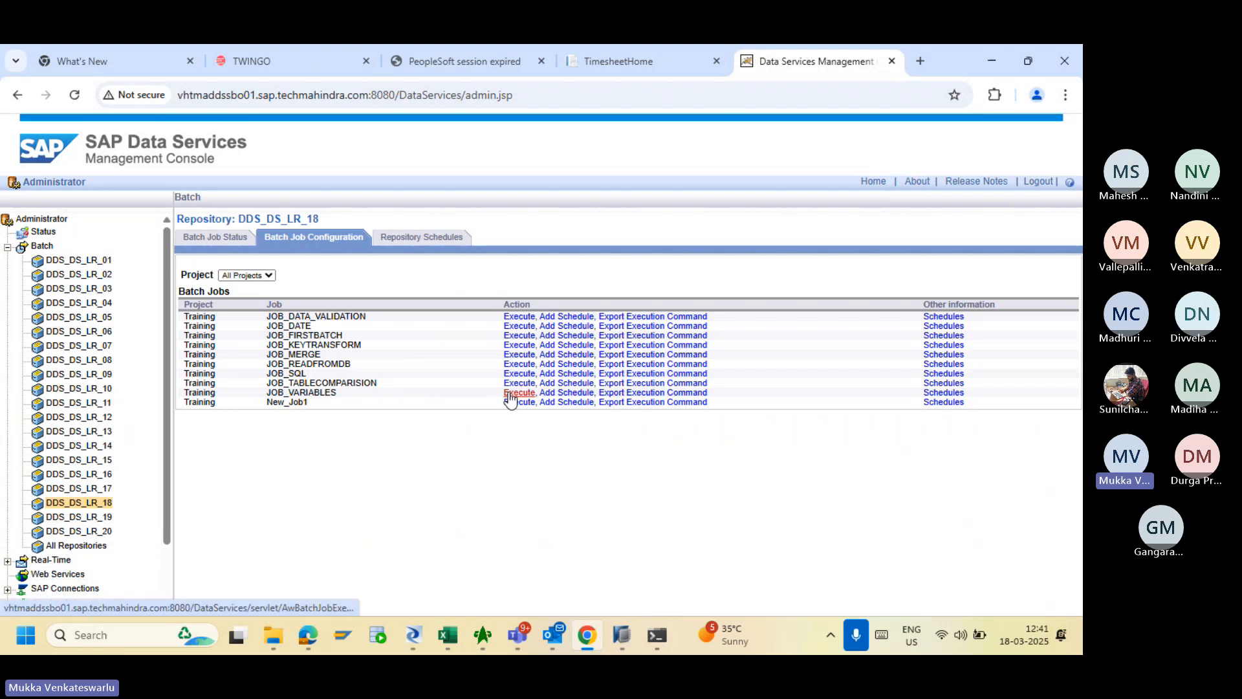
left_click(509, 394)
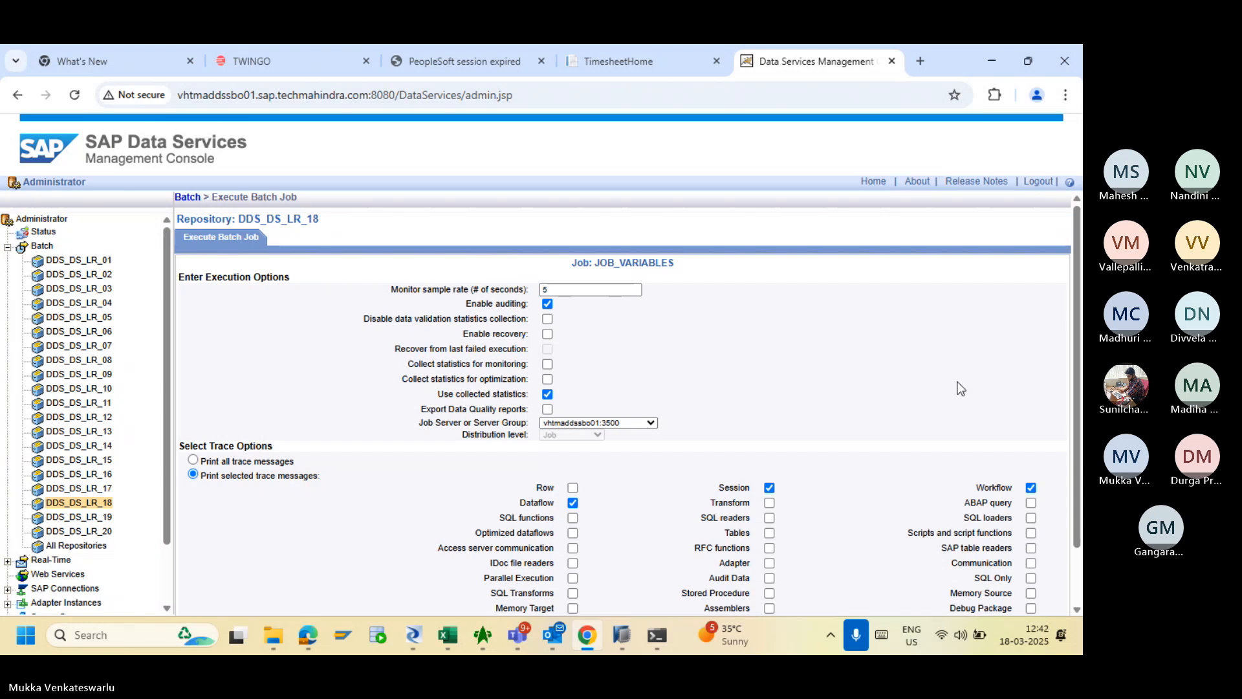
scroll(1077, 461, "down", 1)
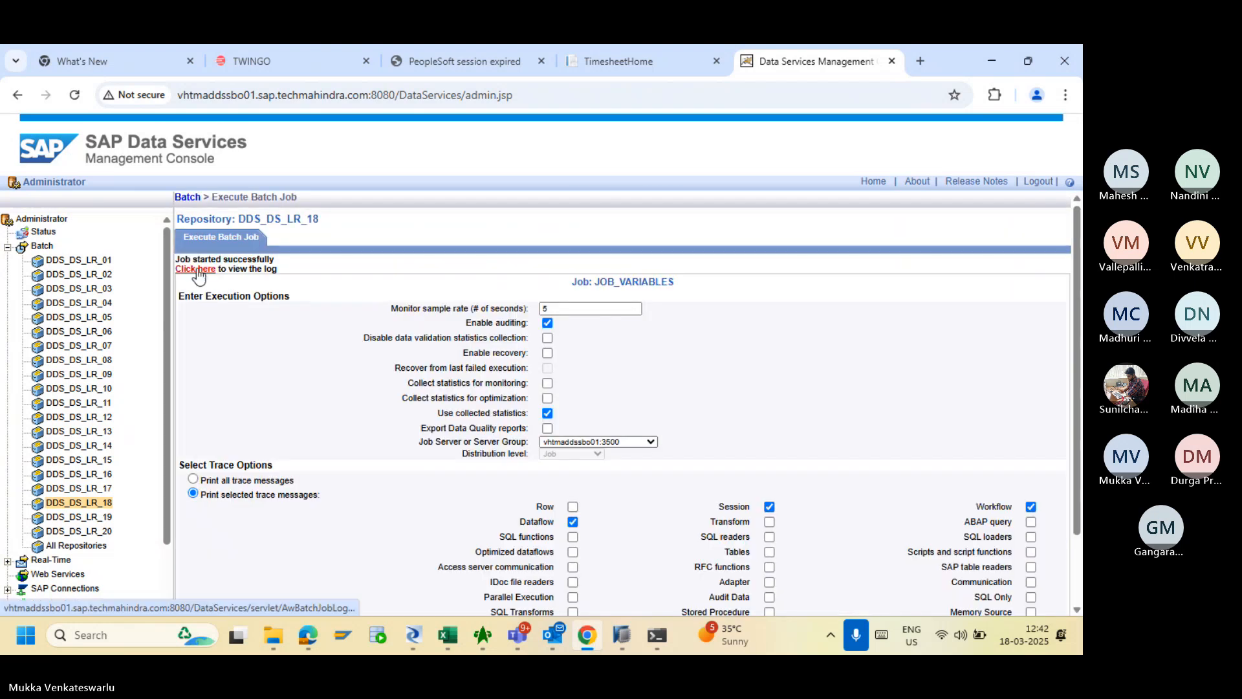
left_click(198, 274)
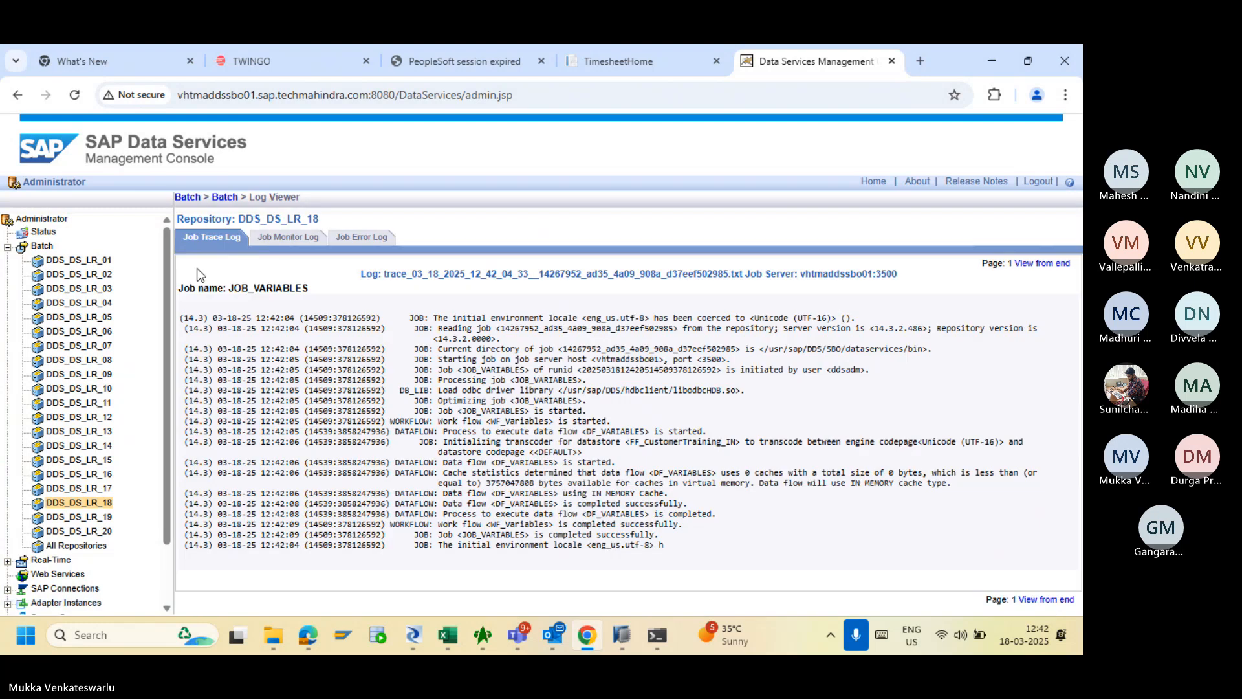
- In DF_VARIABLES, preview VARIABLESINBODS and FF_CustomerTraining_IN data, then go back to JOB_VARIABLES
left_click(413, 636)
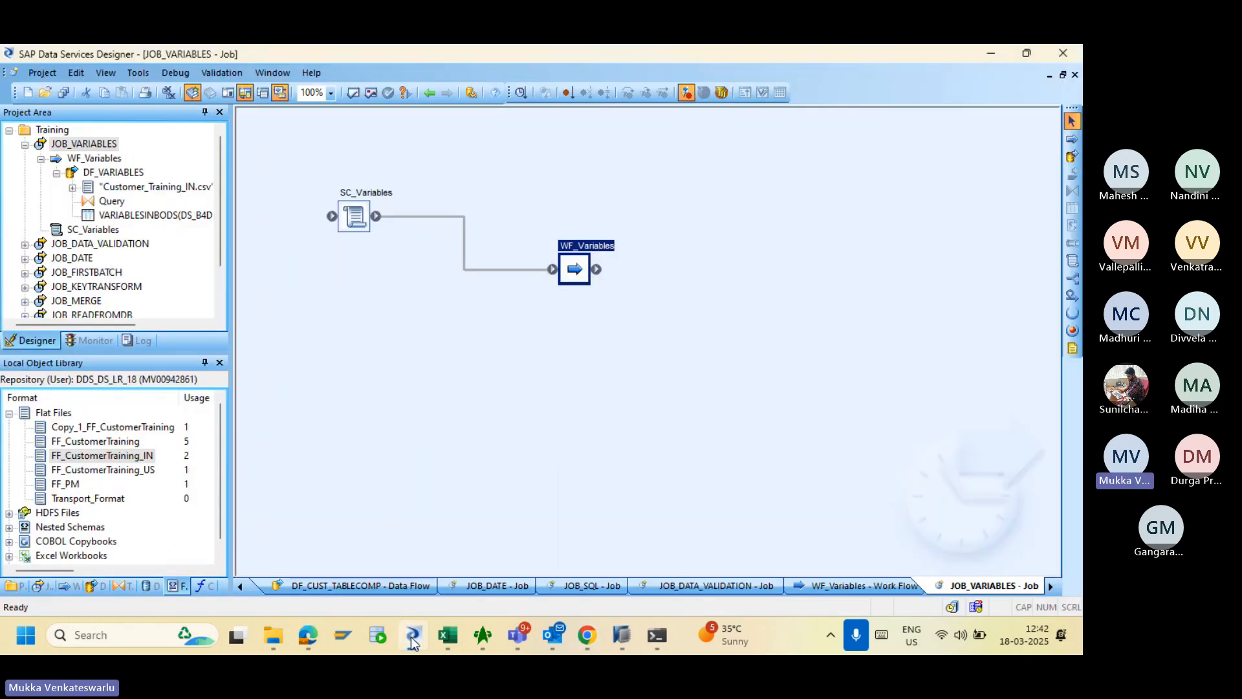
double_click(575, 268)
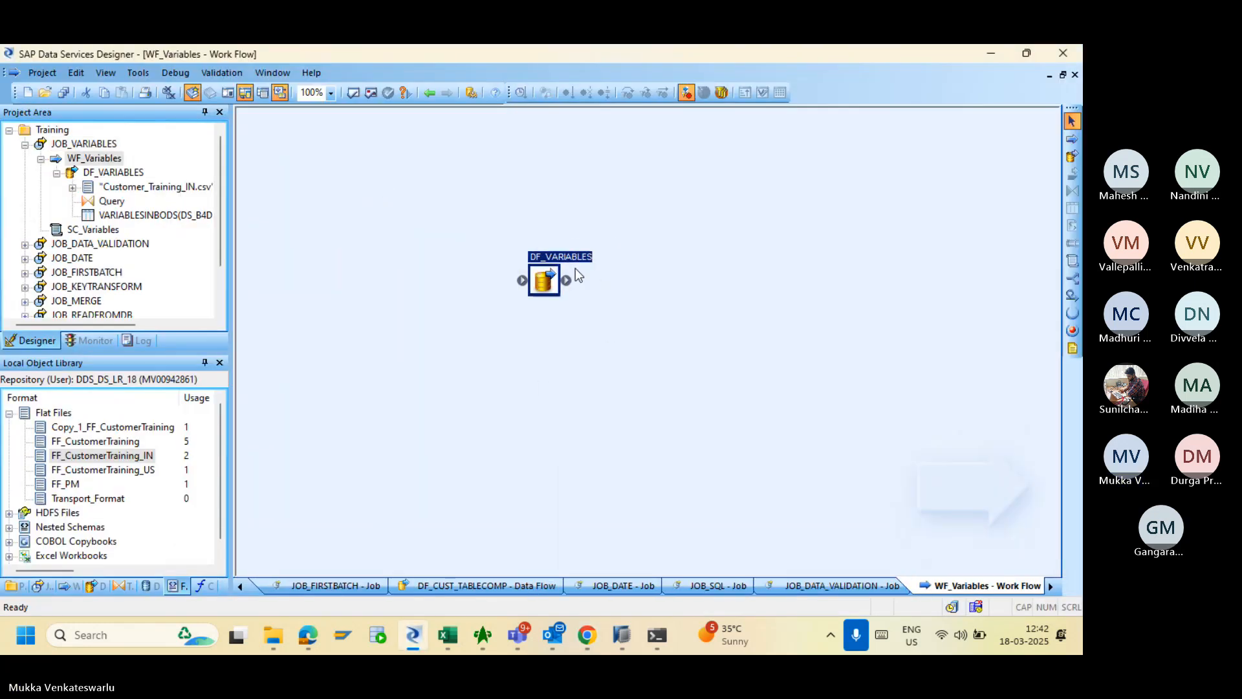
double_click(547, 279)
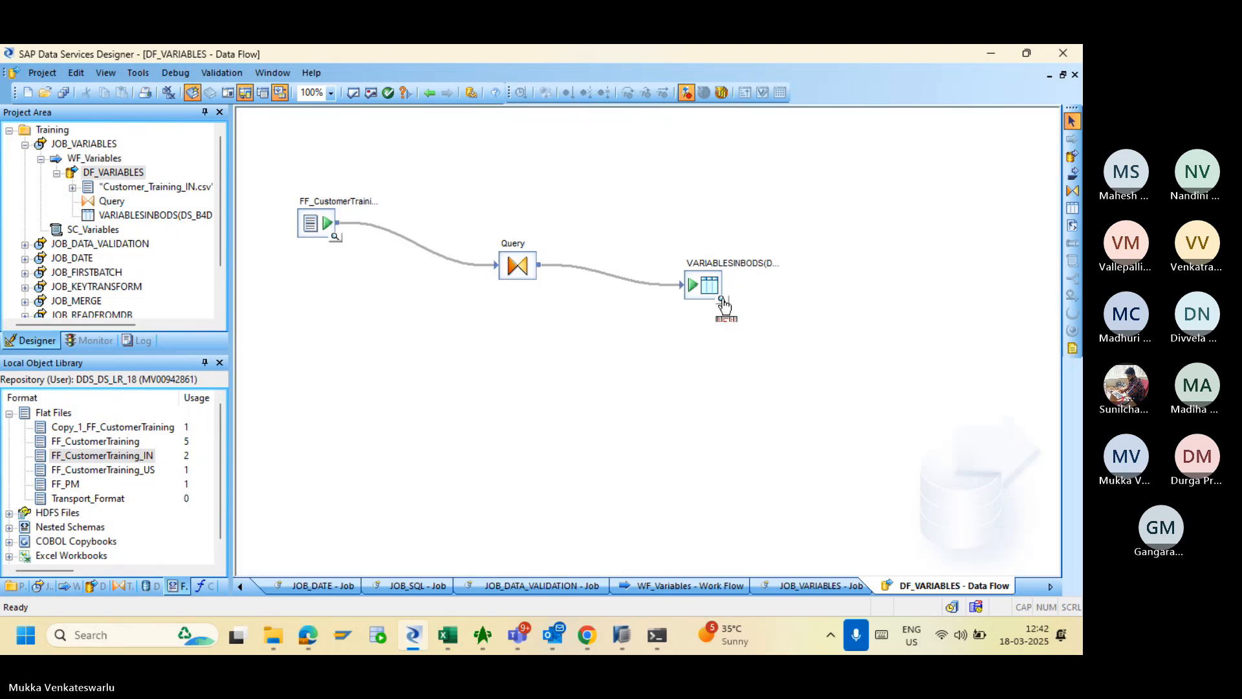
left_click(722, 296)
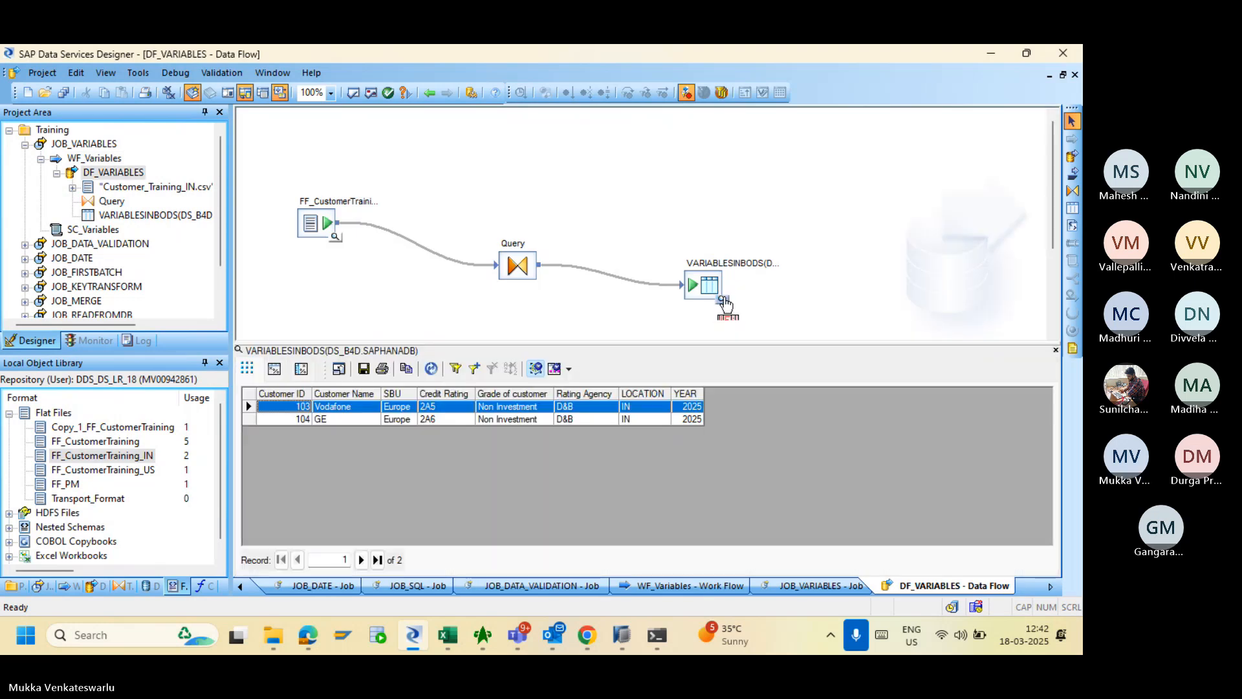
left_click(335, 238)
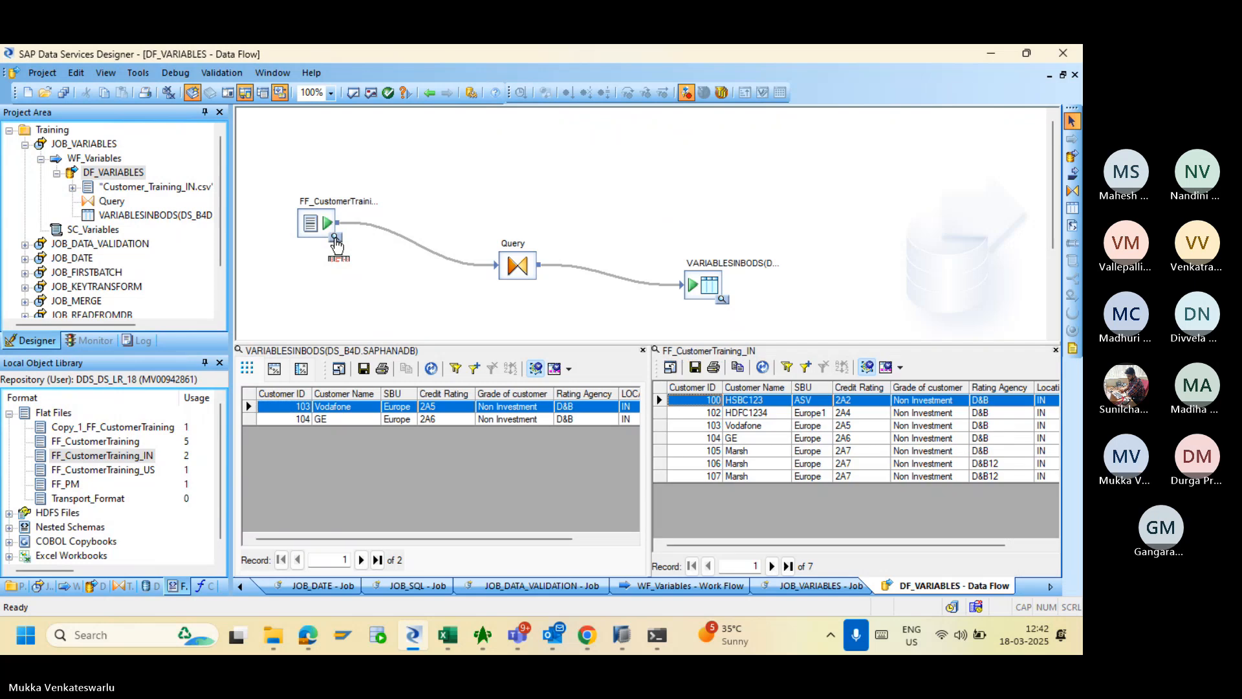
left_click_drag(799, 547, 851, 543)
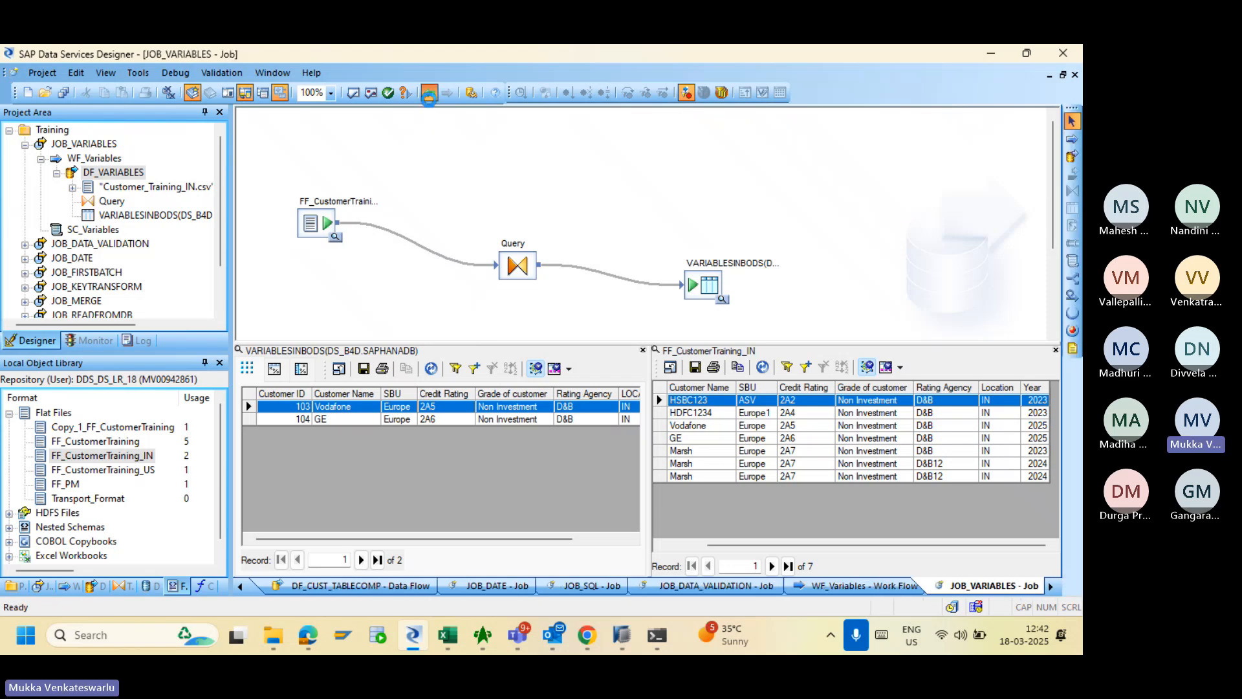
left_click(429, 94)
left_click(429, 94)
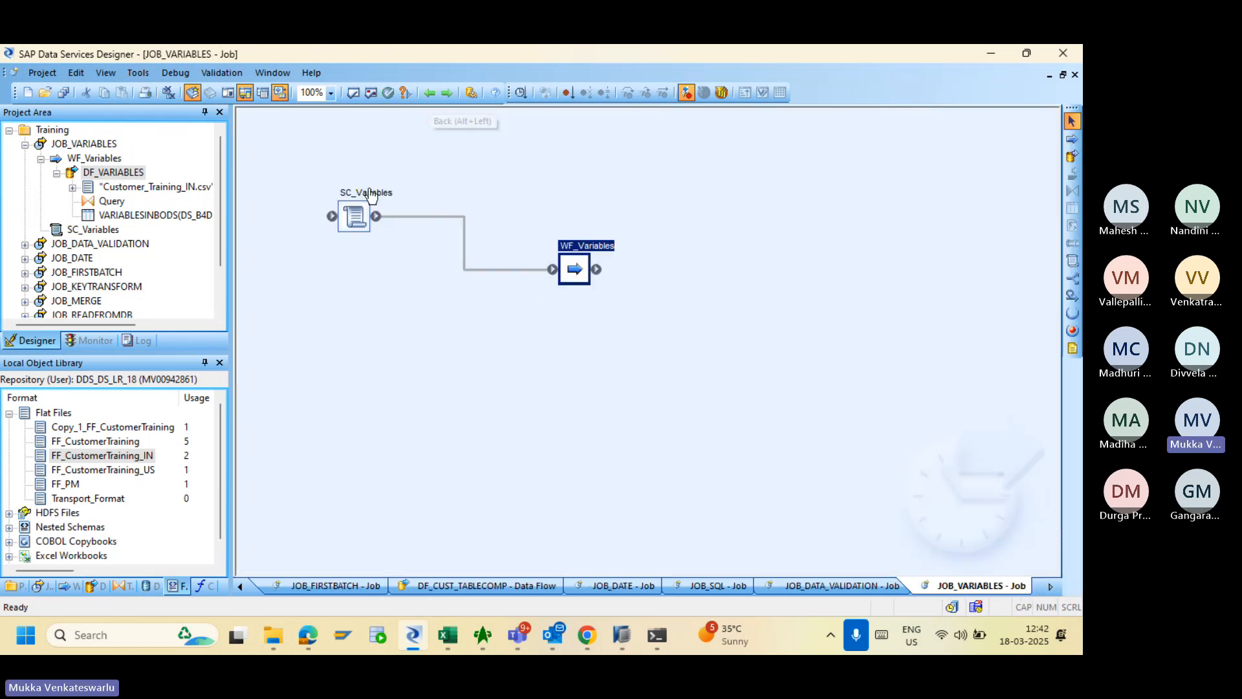
- Open the SC_Variables script from the JOB_VARIABLES diagram, showing $LV_Year = 2023 and $GV_Year = 2025
double_click(353, 217)
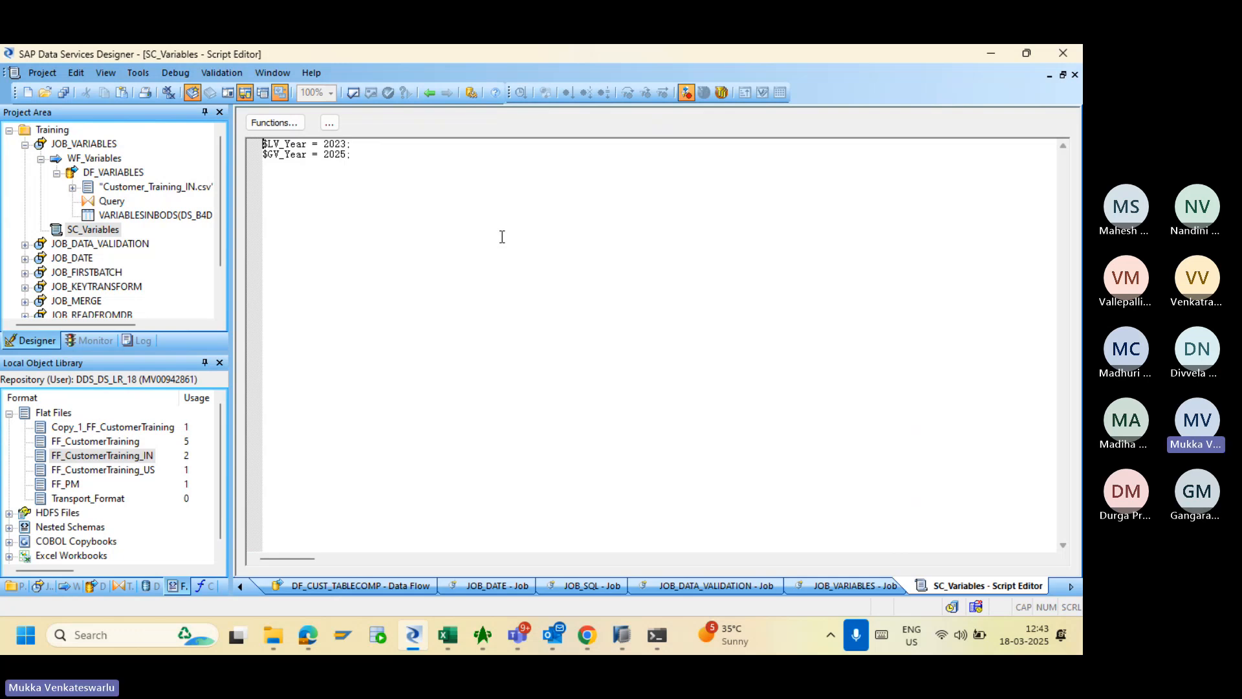
left_click(433, 98)
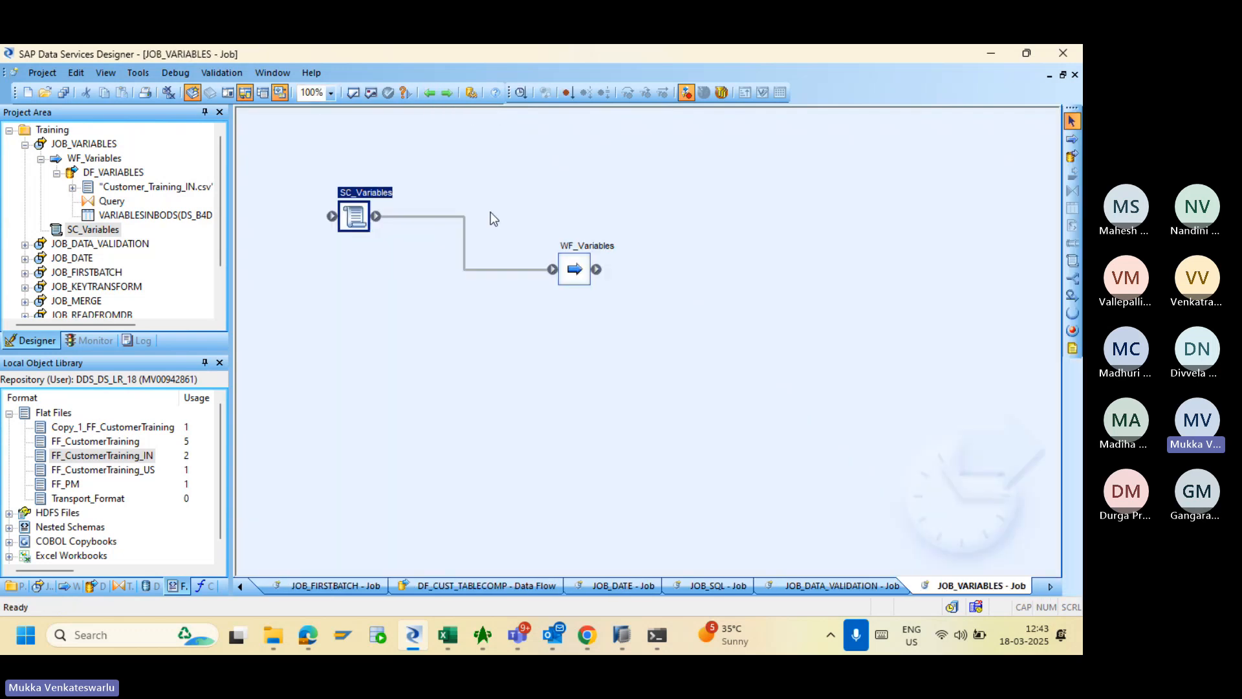
left_click(427, 92)
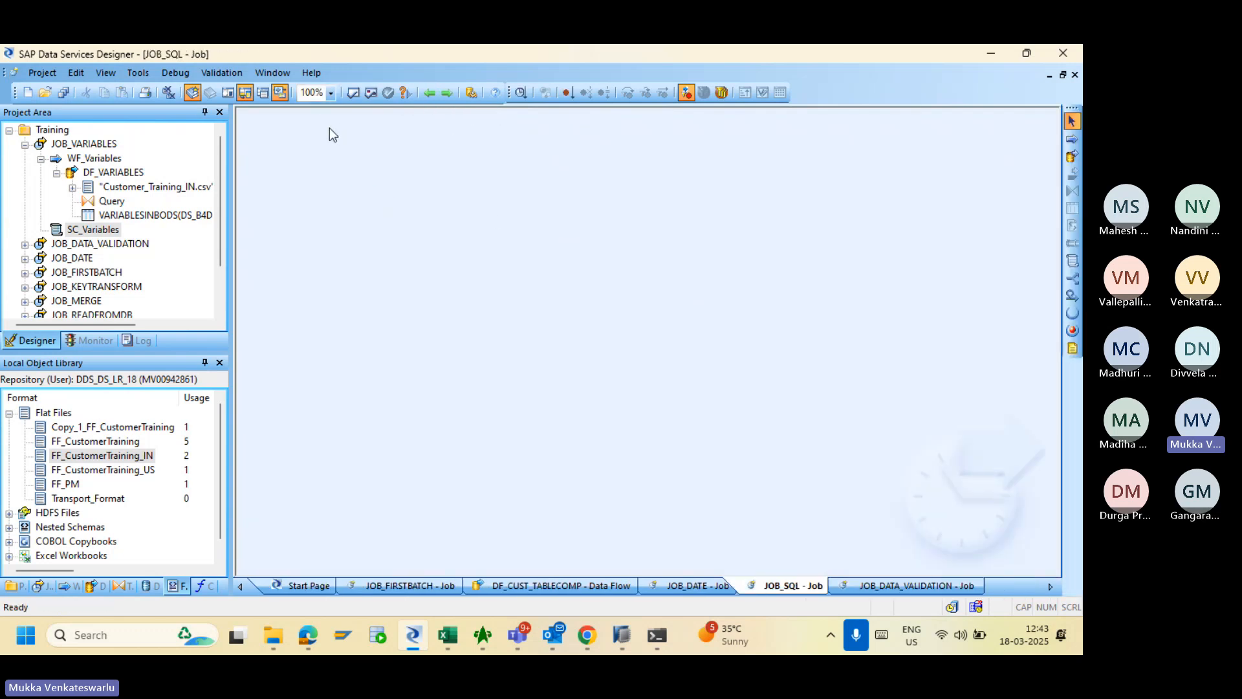
left_click(97, 143)
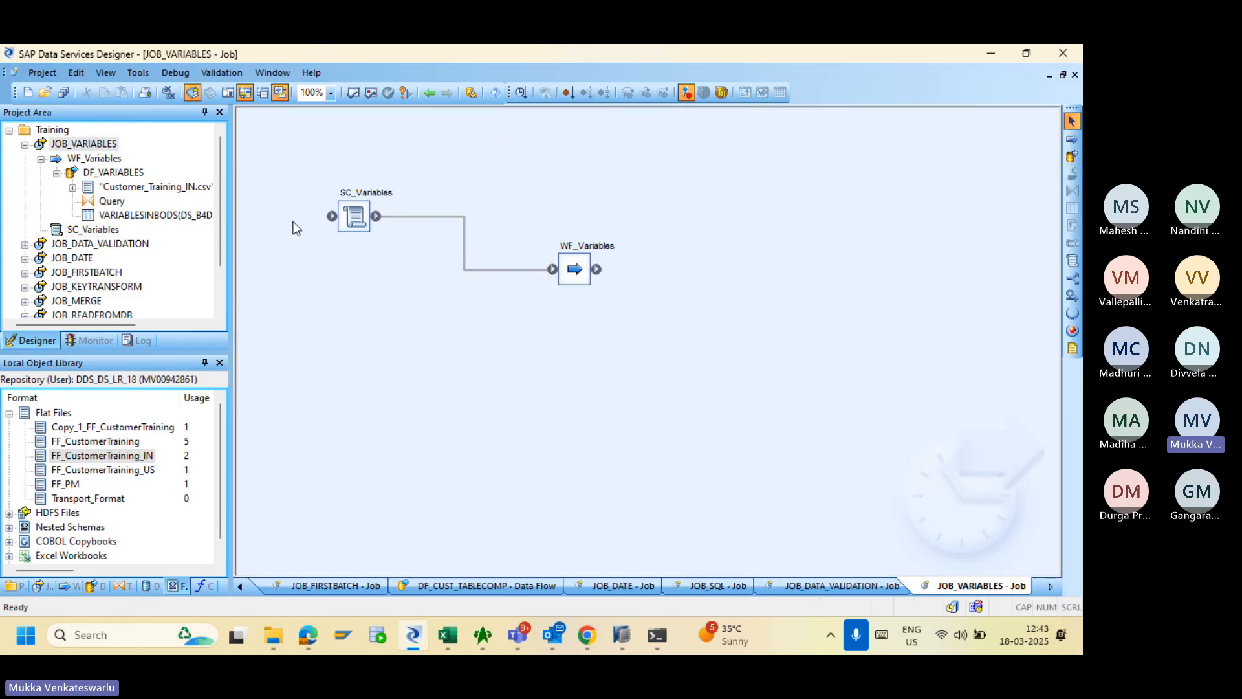
double_click(353, 218)
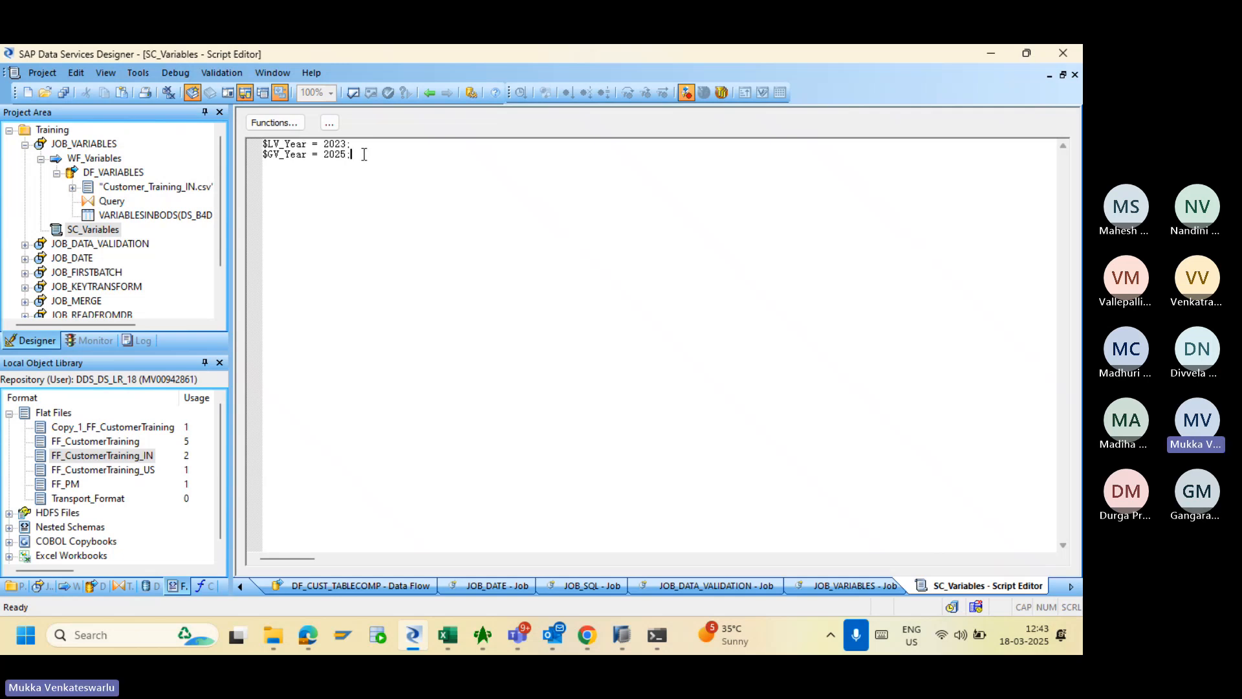
- Add a third line print('Local Variable' below the assignments, using a single quote before Local
key("Return")
key("Return")
type("print")
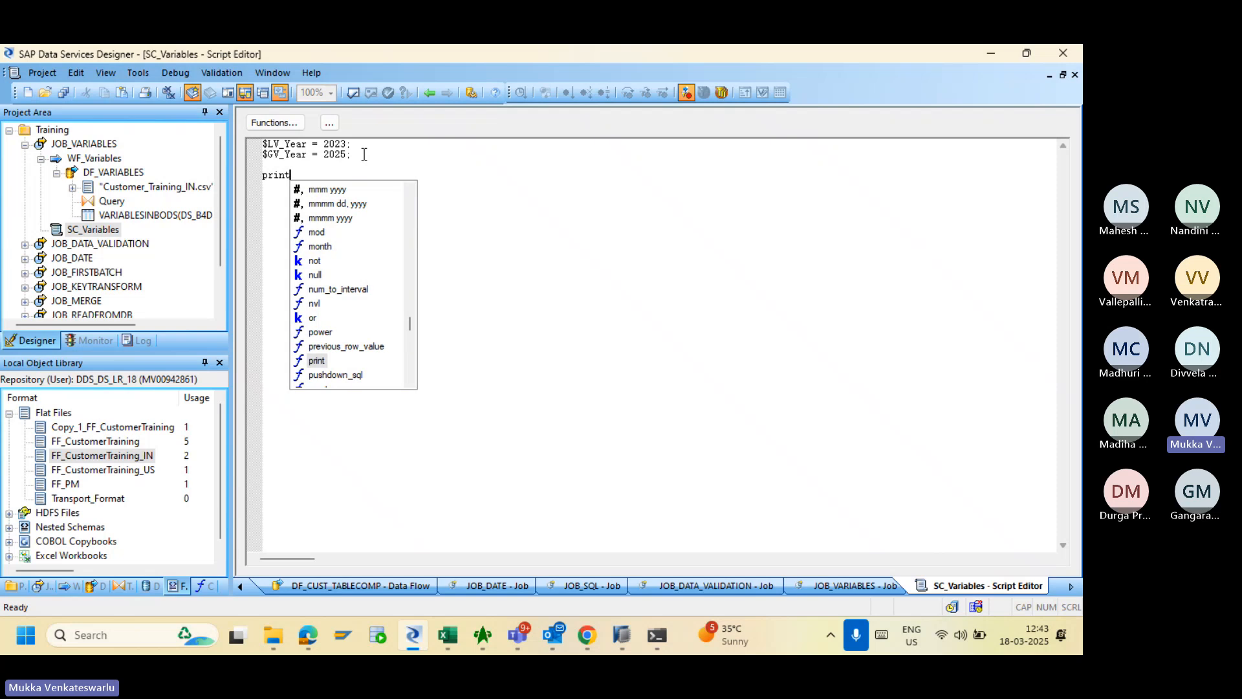
type("(")
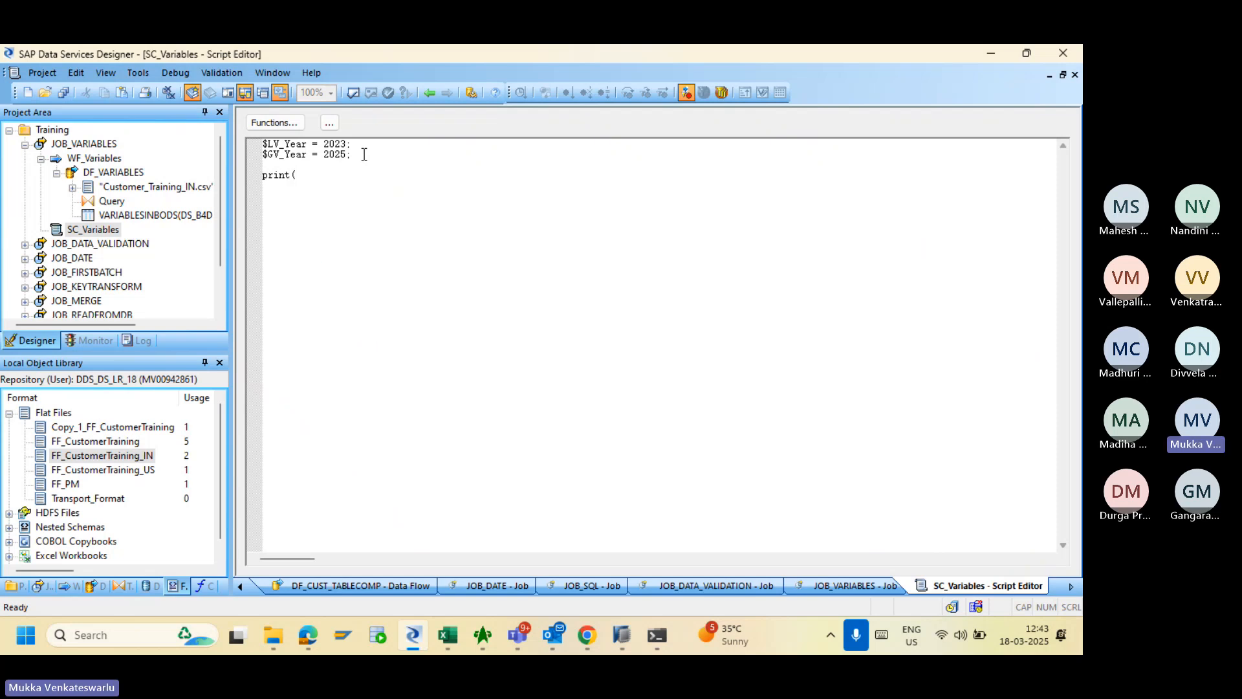
type("\"LOcal")
key("BackSpace")
key("BackSpace")
key("BackSpace")
key("BackSpace")
key("BackSpace")
type("o")
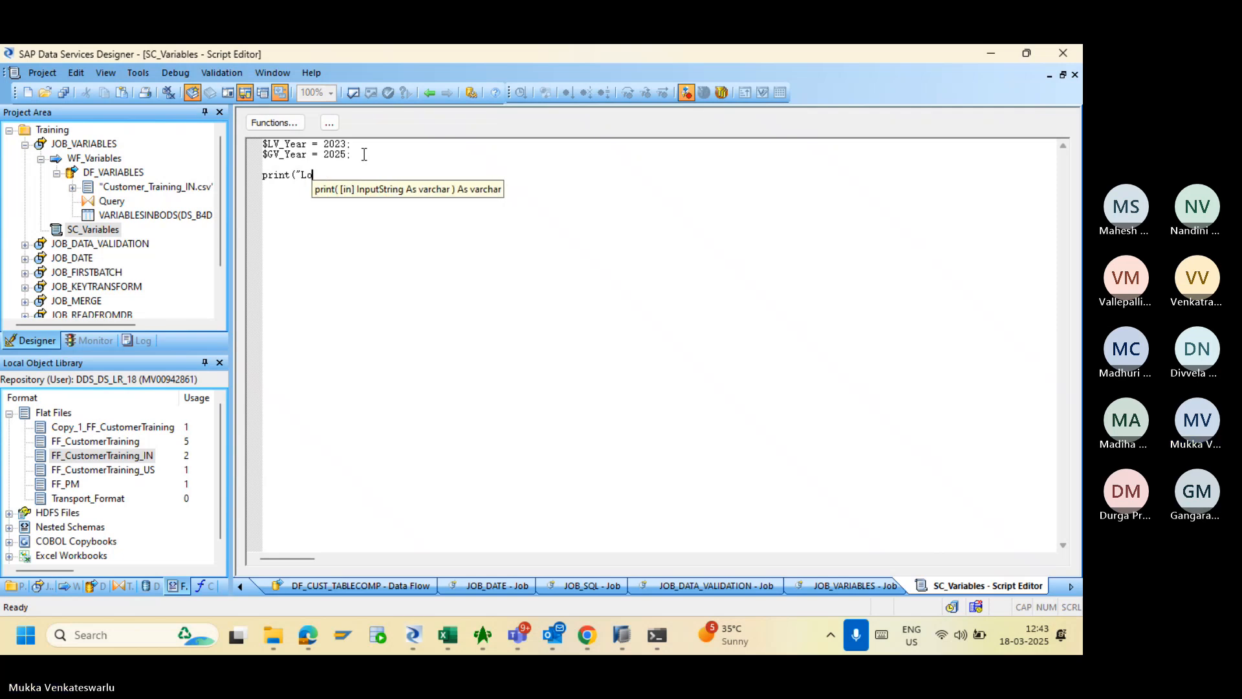
type("cal V")
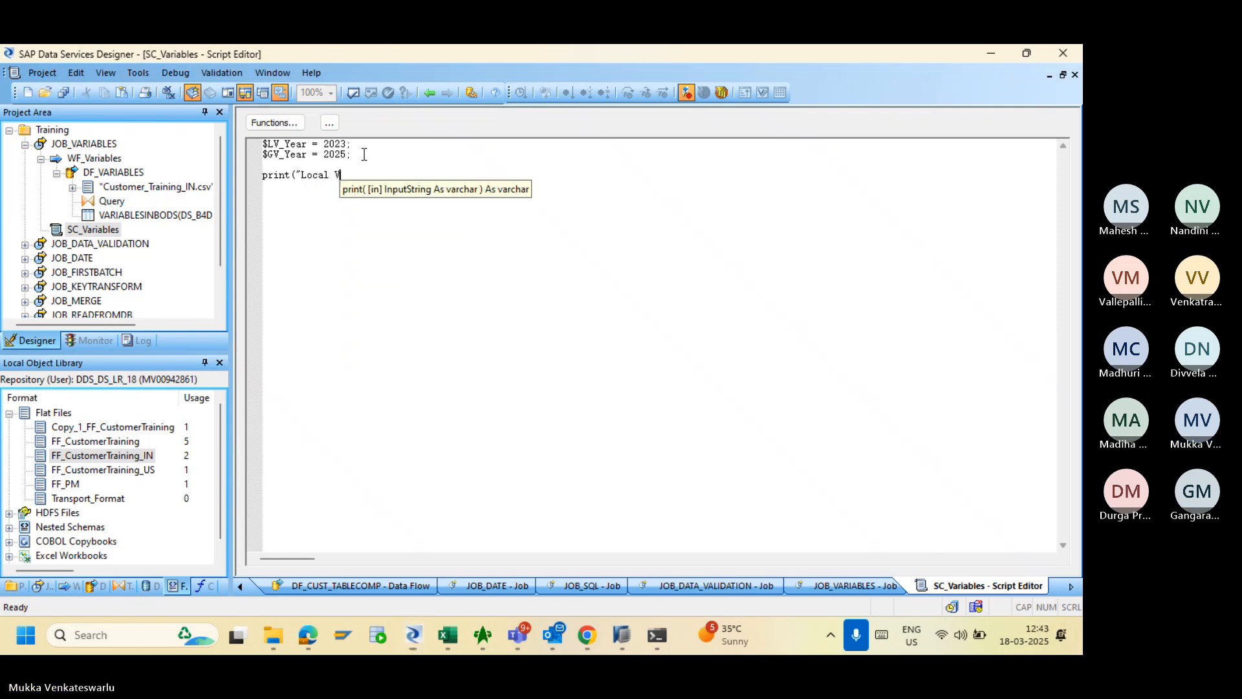
type("ariable")
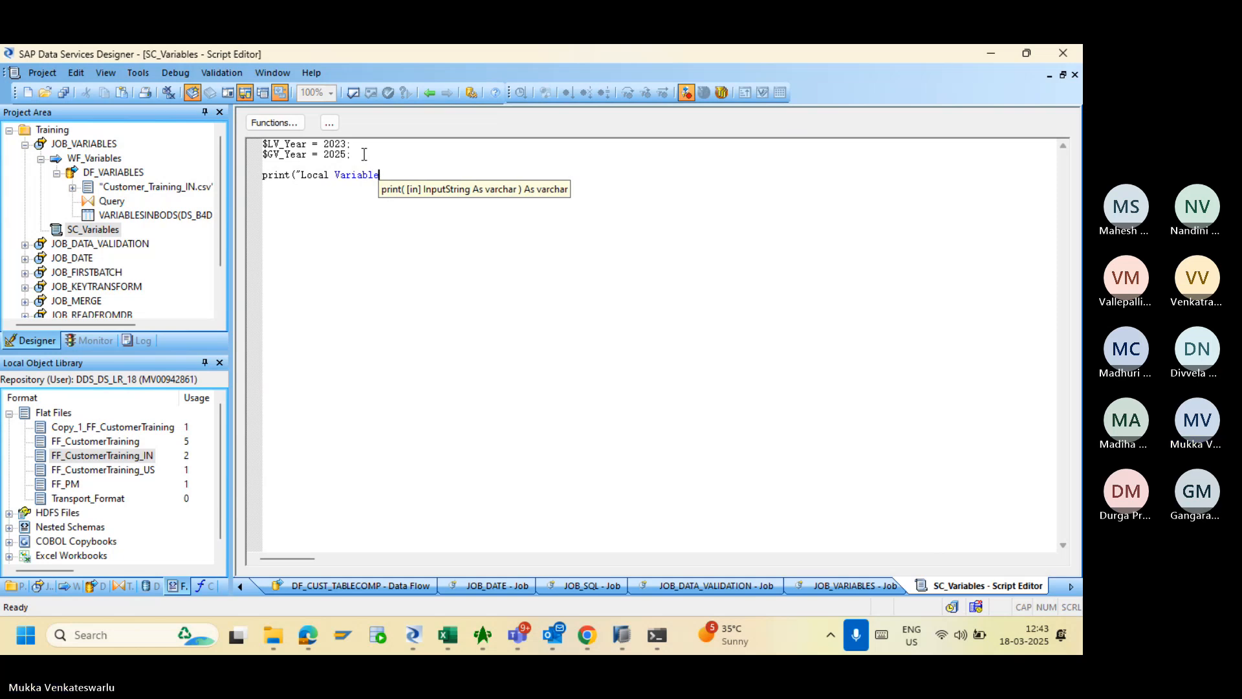
type("\"")
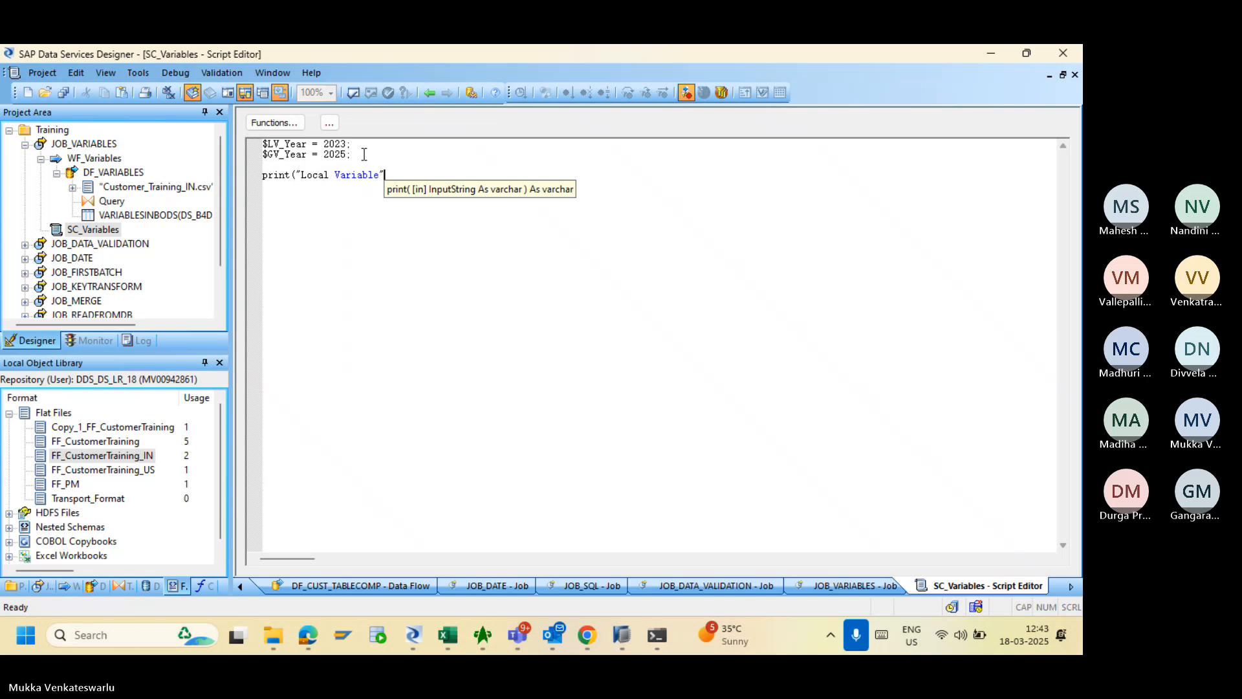
key("Left")
key("Left")
key("Left")
key("Left")
key("Left")
key("Left")
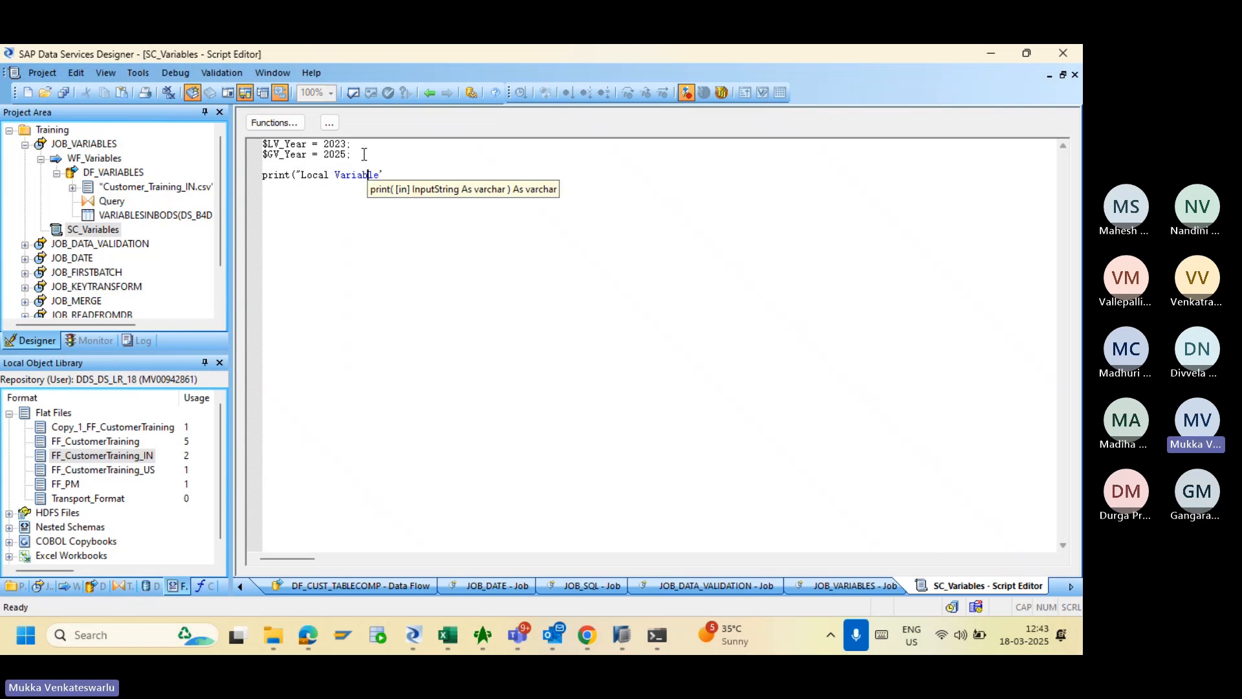
key("Left")
key("Left")
key("Left")
key("Left")
key("Left")
key("Left")
key("Left")
key("Left")
key("Left")
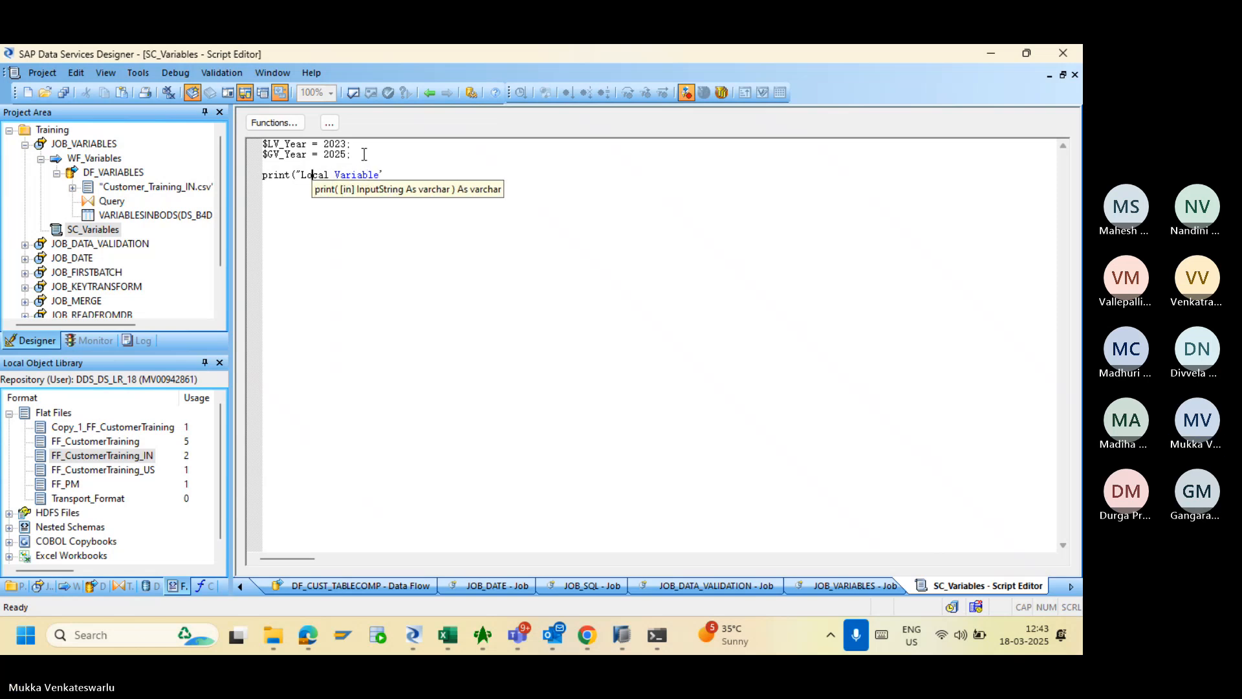
key("BackSpace")
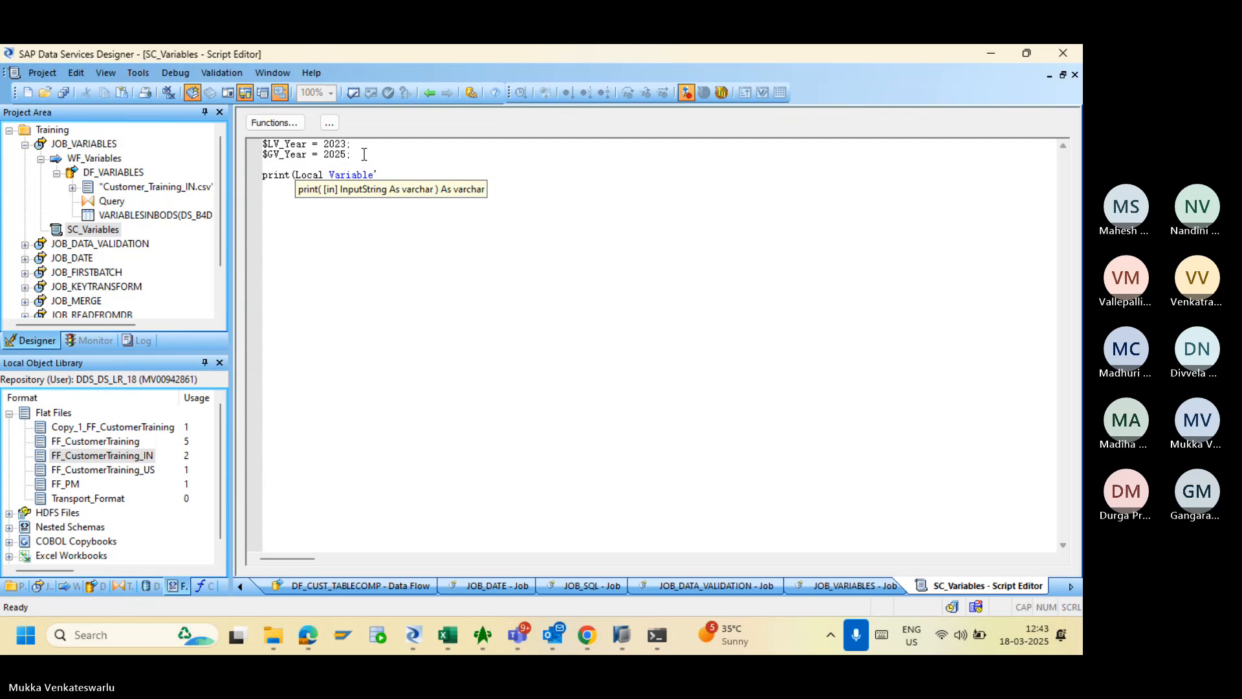
type("'")
key("Right")
key("Right")
key("Right")
key("Right")
key("Right")
key("Right")
key("Right")
key("Right")
key("Right")
key("Right")
key("Right")
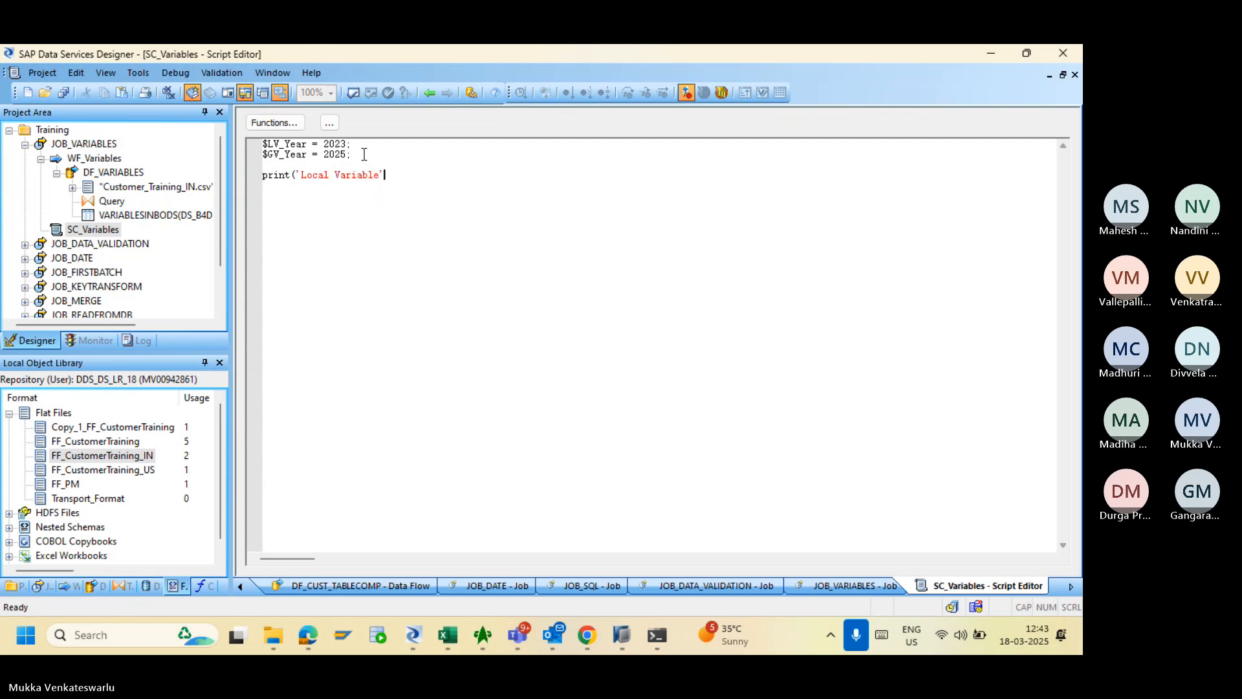
- Check the earlier JOB_VARIABLES trace log in the Management Console, then return to the script
key("alt+Tab")
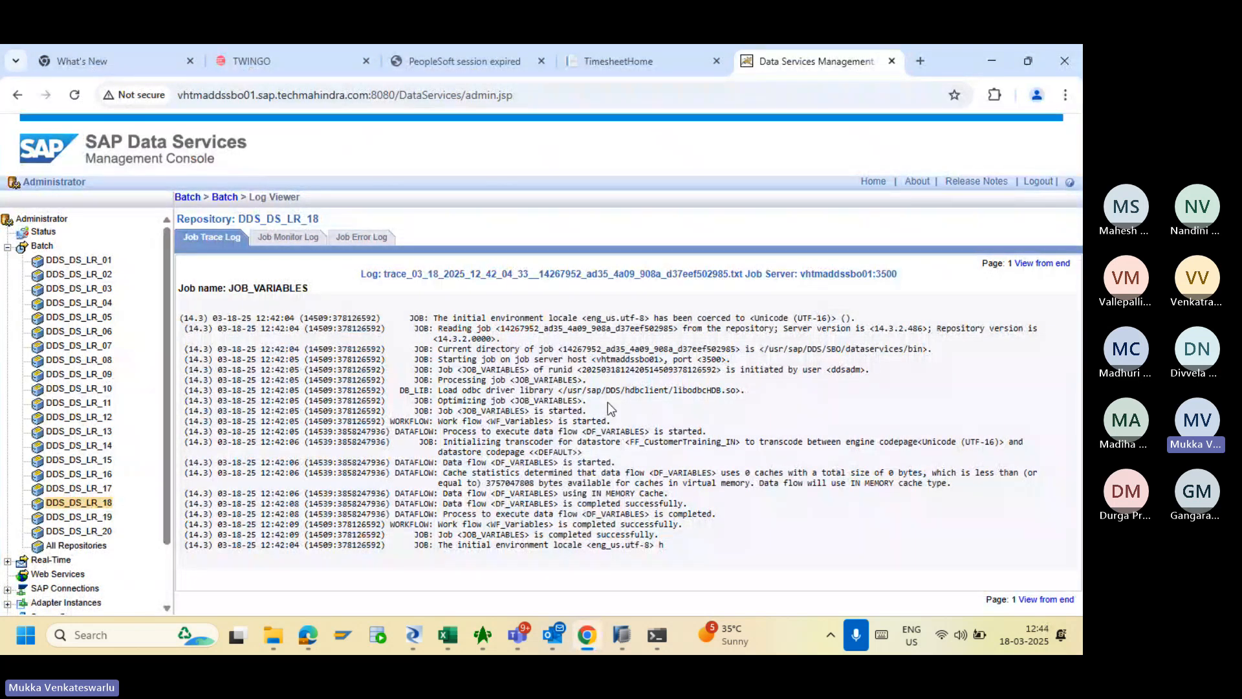
key("alt+Tab")
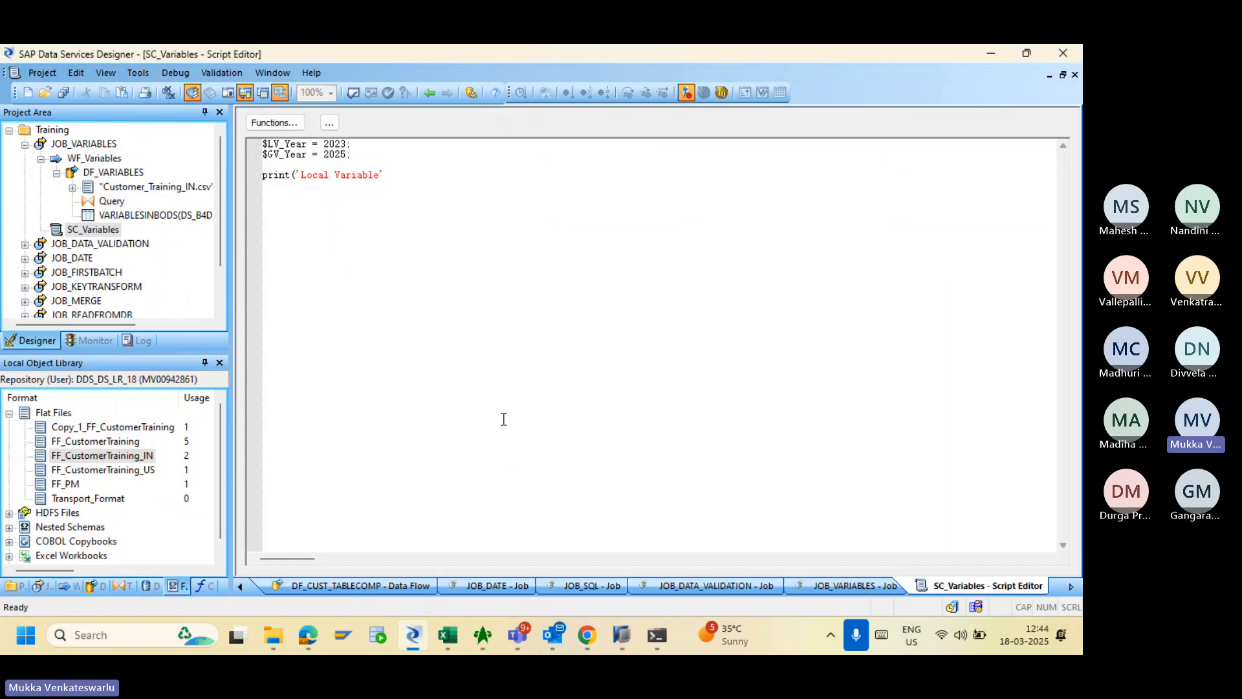
key("alt+Tab")
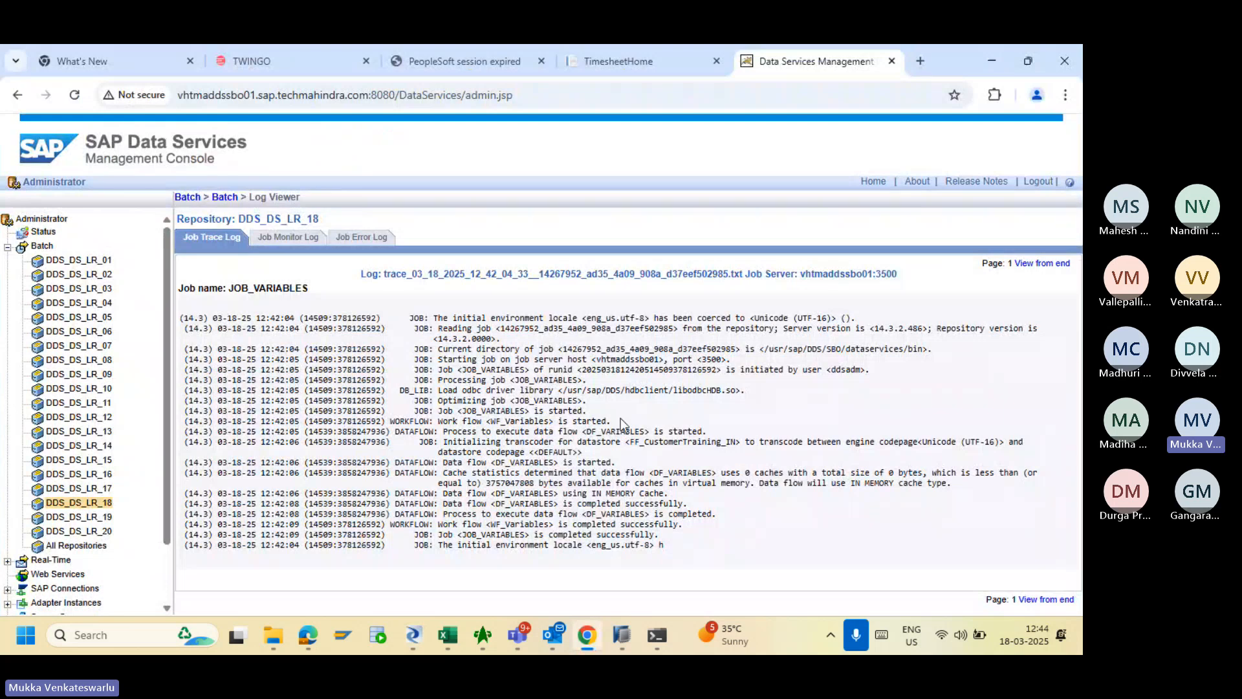
key("alt+Tab")
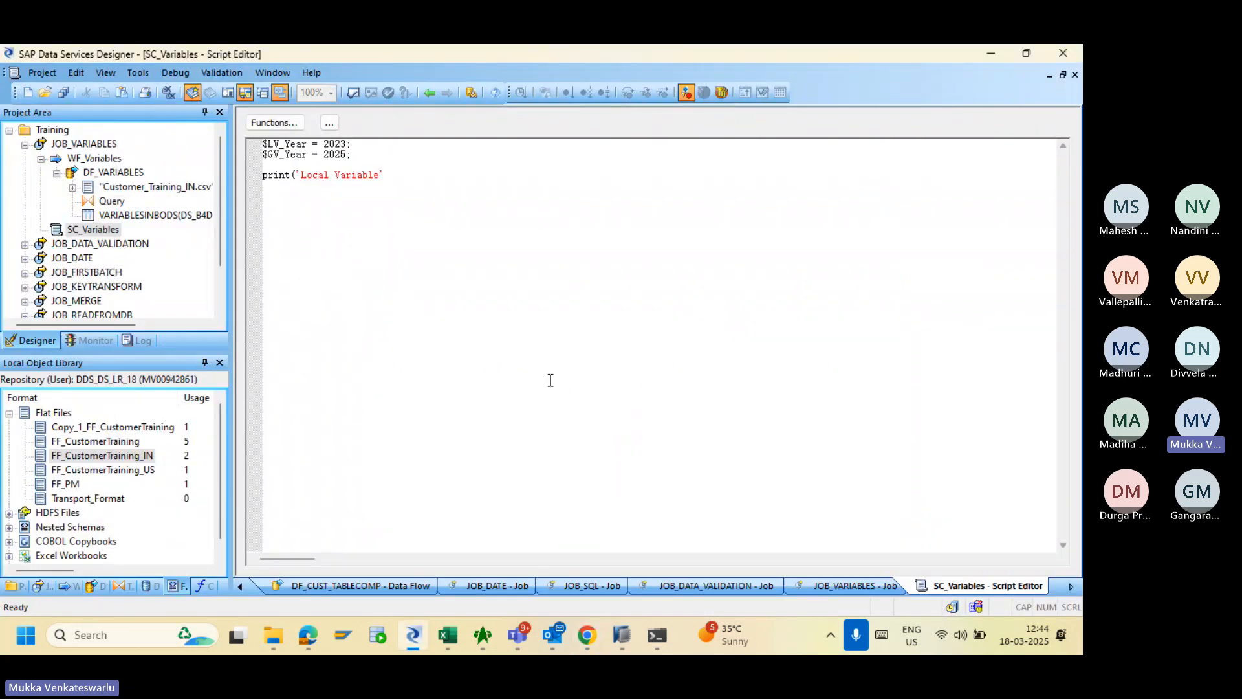
key("alt+Tab")
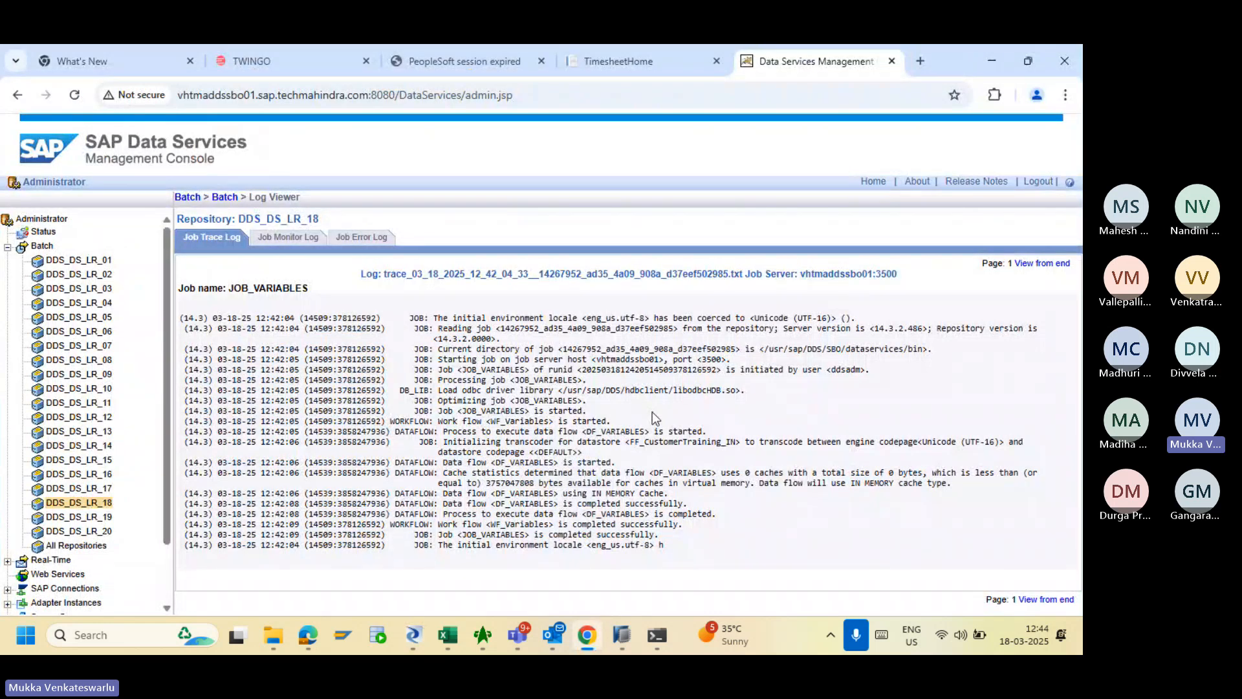
key("alt+Tab")
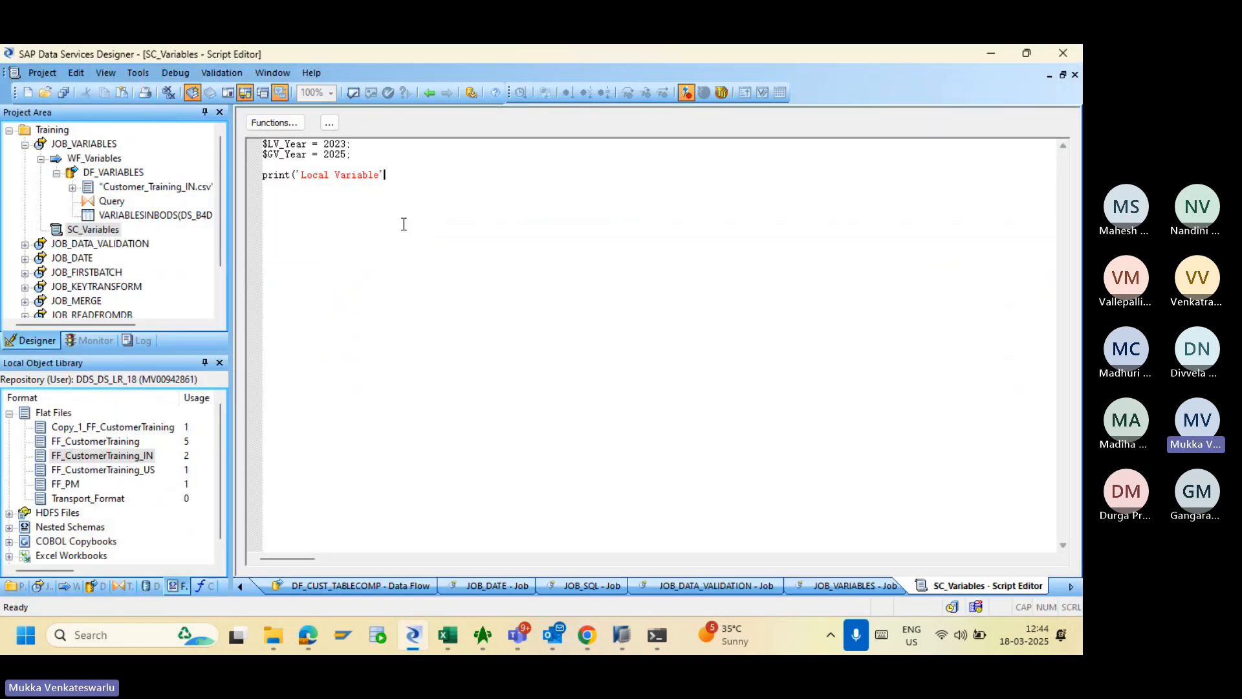
- Complete the line as print('Local Variable: '||$LV_Year); and paste a duplicate below it
type(": '||$LV")
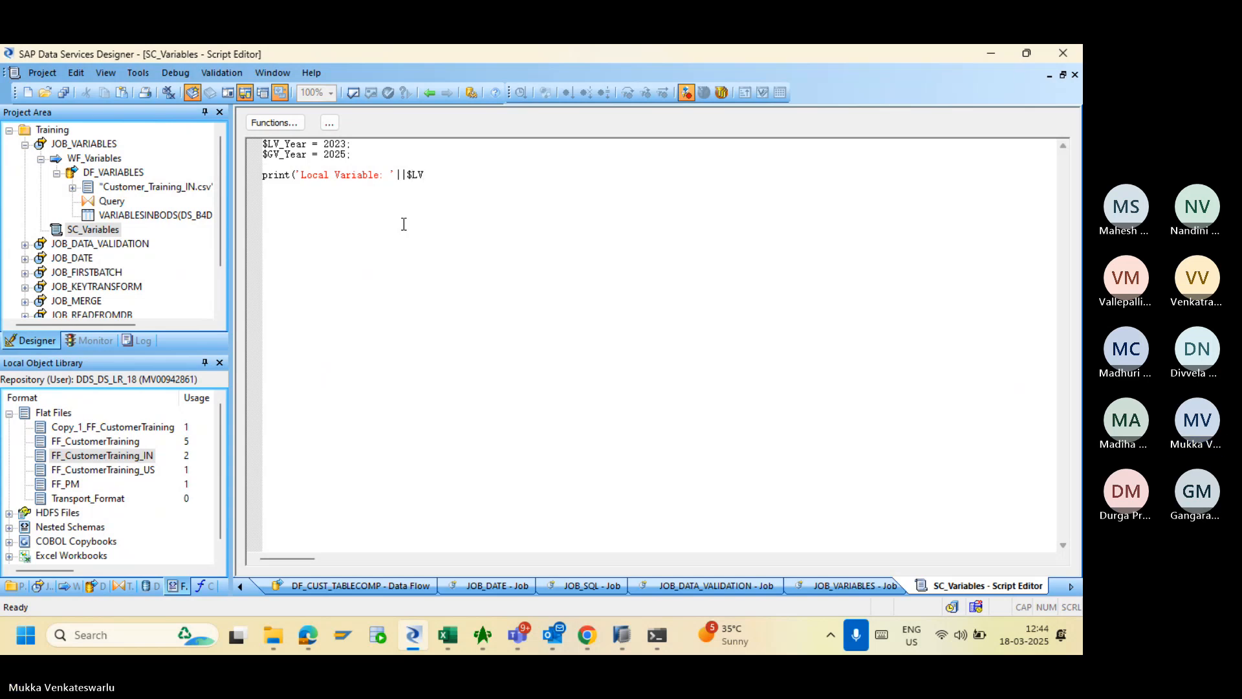
type("_Year")
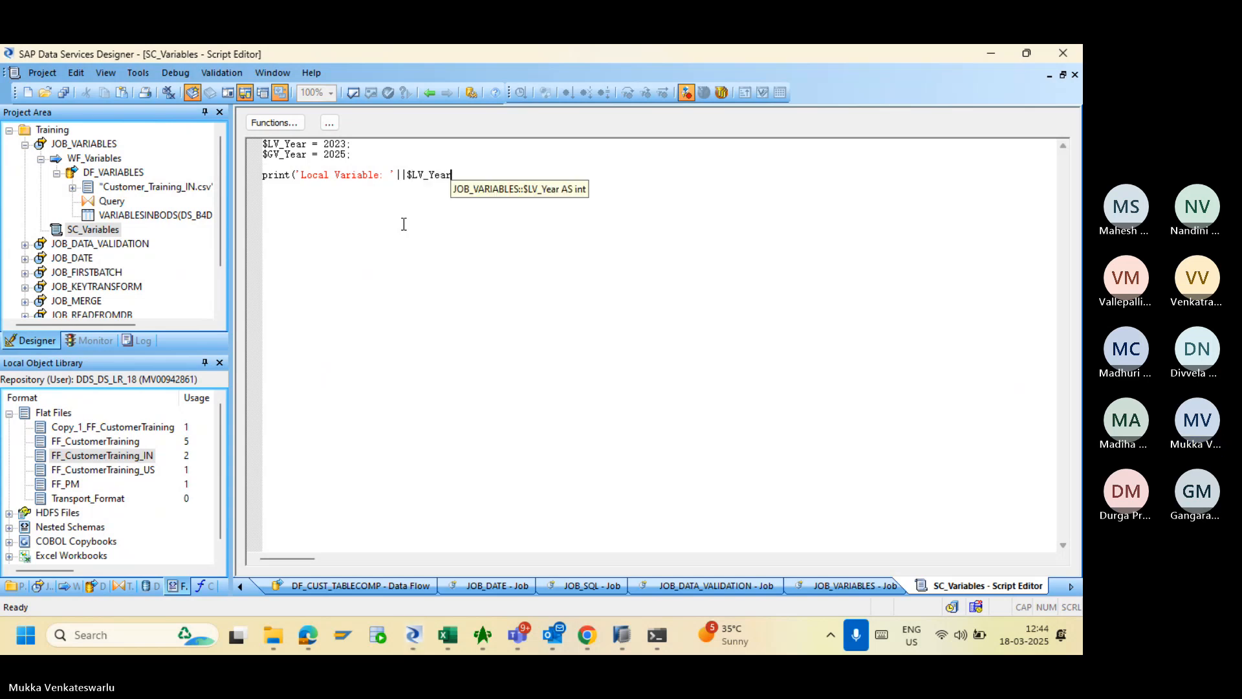
type(");")
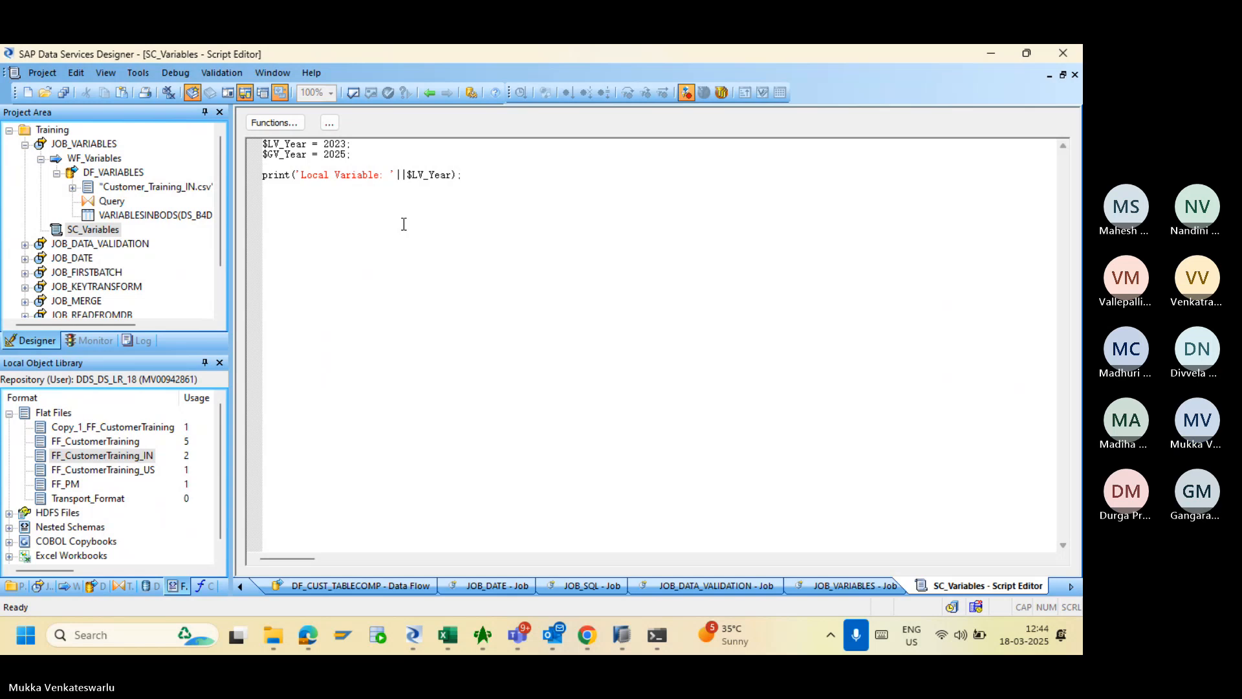
key("shift+Home")
key("ctrl+c")
key("Right")
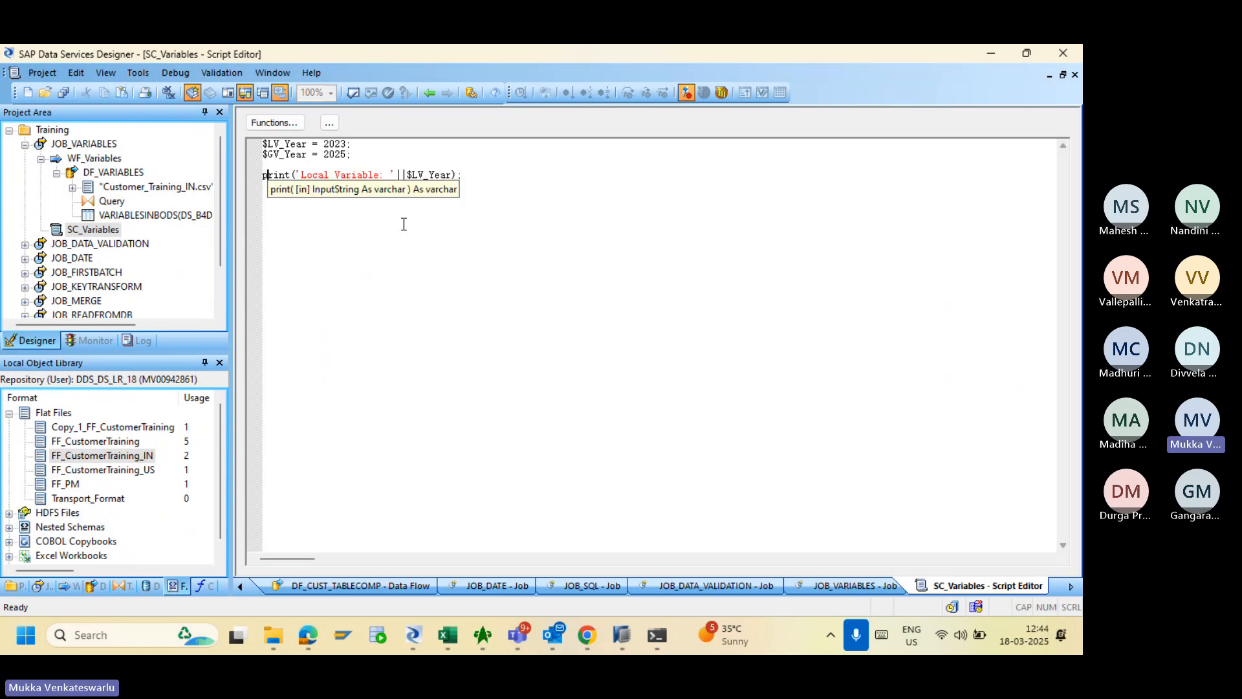
key("End")
key("Return")
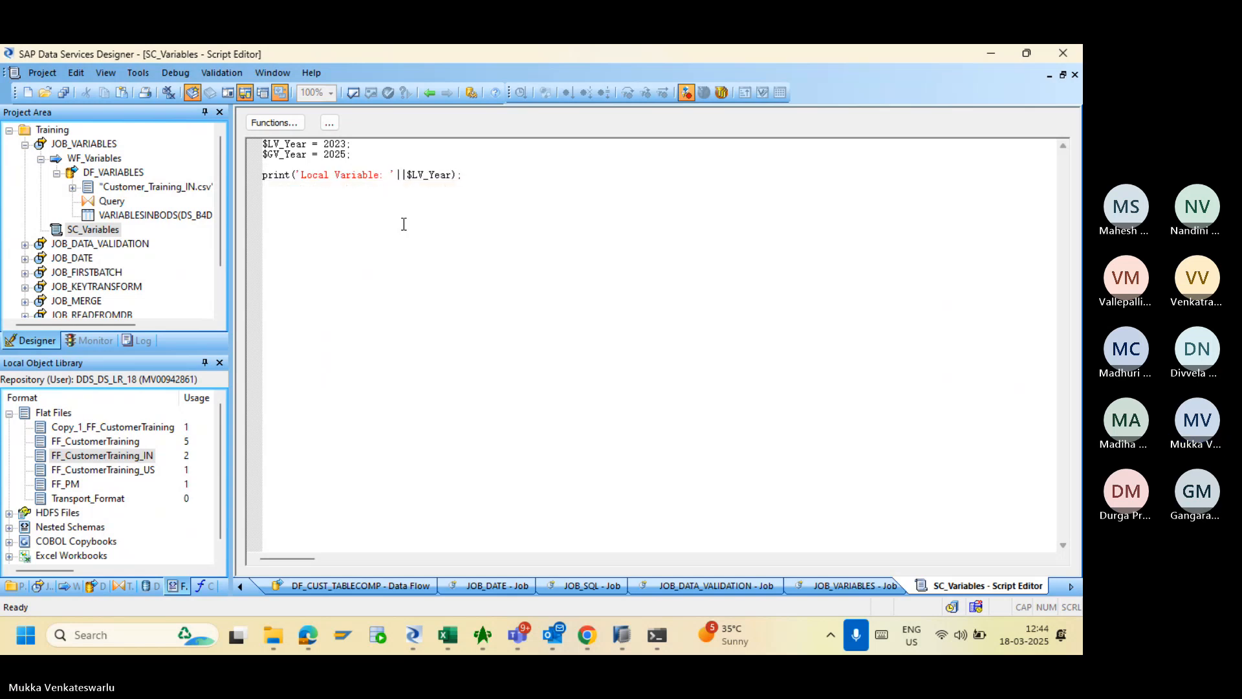
key("ctrl+v")
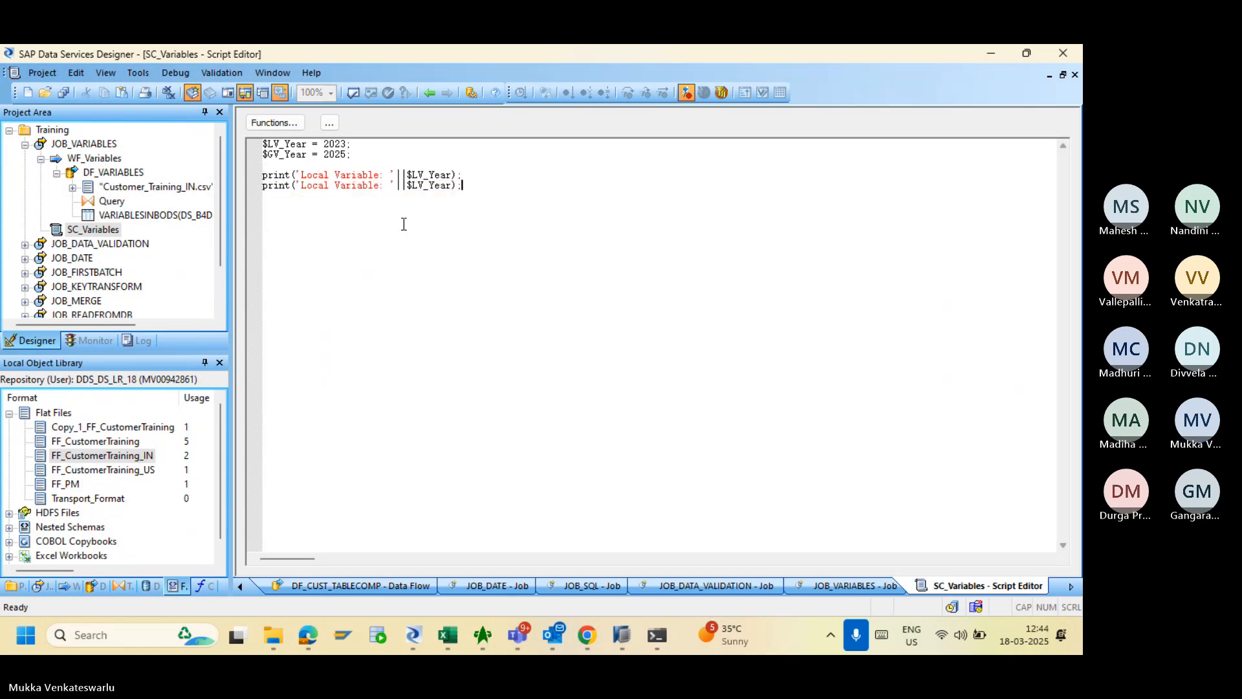
- Change the duplicate to print('Global Variable: '||$GV_Year); and return to the job diagram
double_click(330, 189)
key("BackSpace")
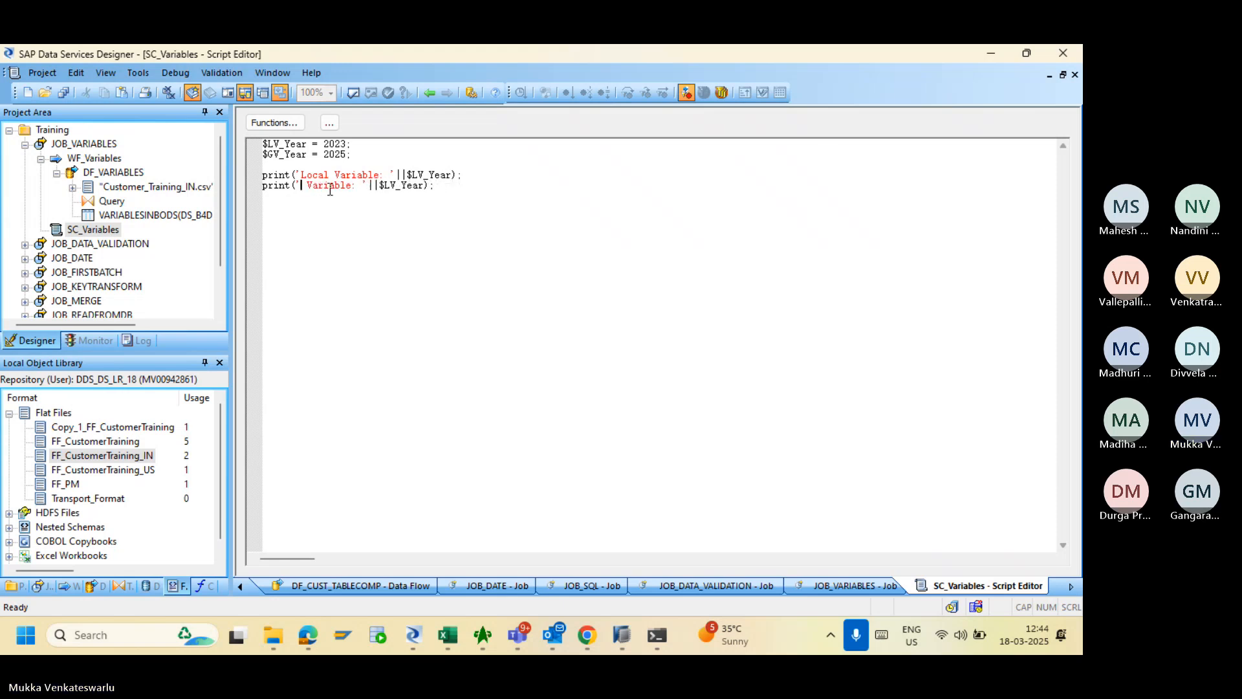
type("Global")
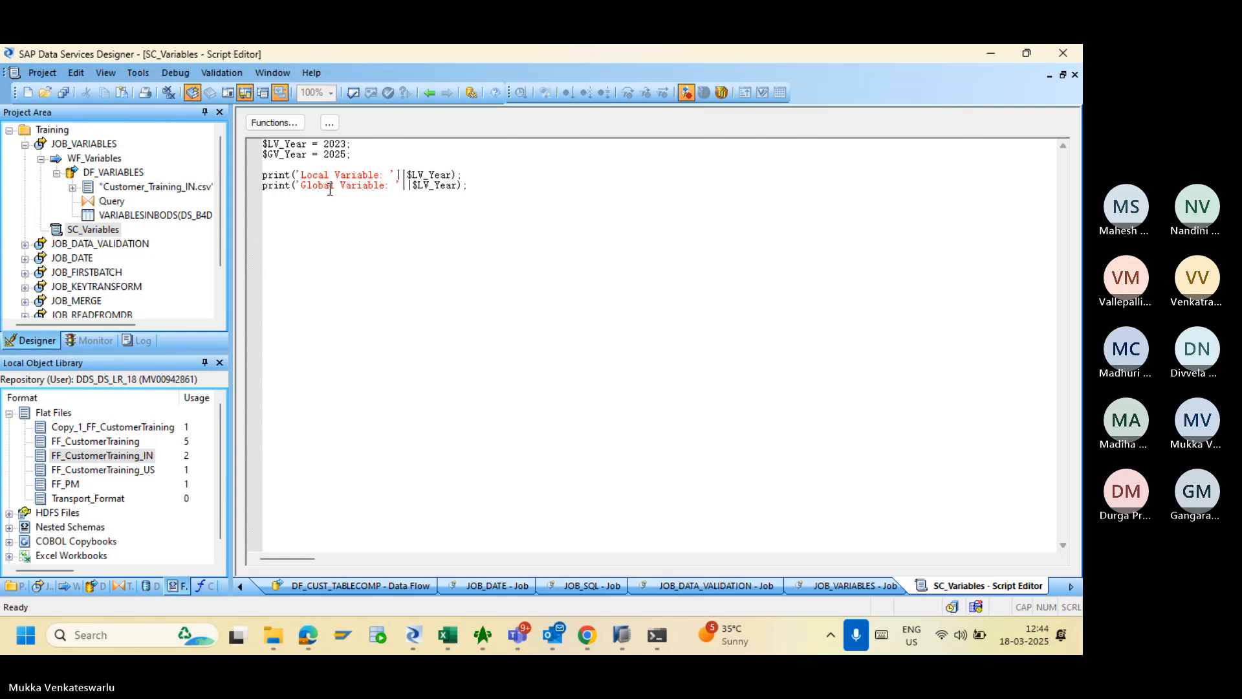
left_click(424, 188)
key("BackSpace")
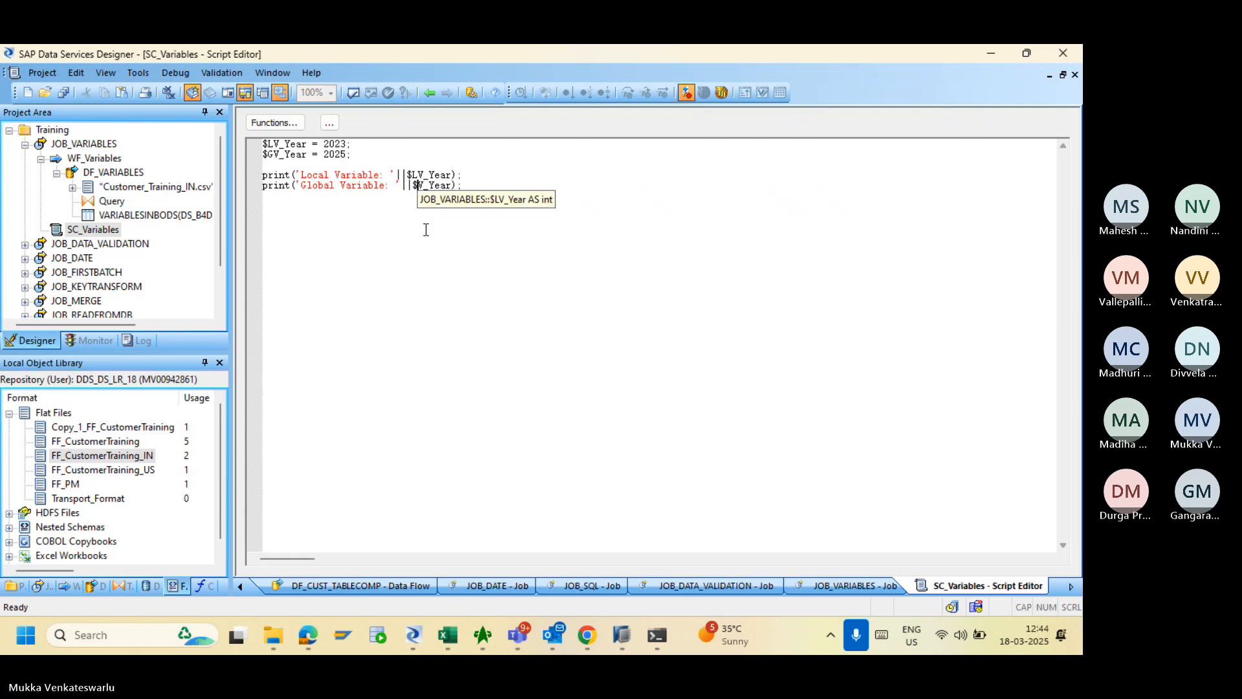
type("G")
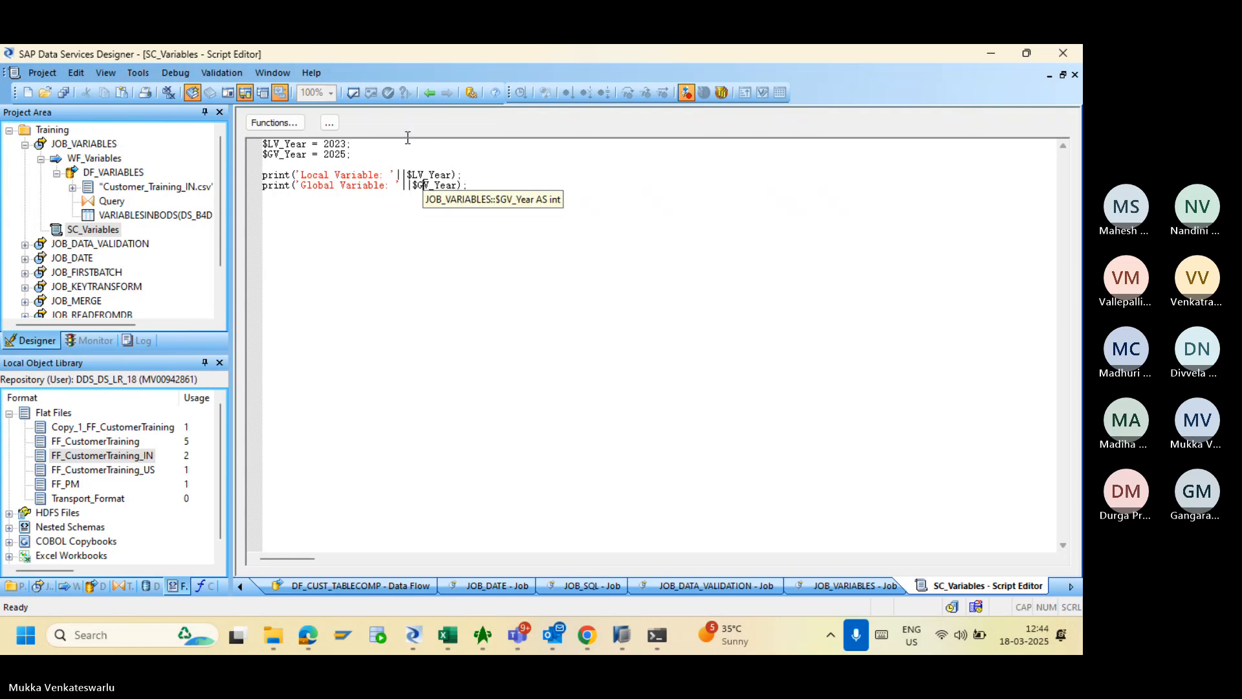
left_click(430, 94)
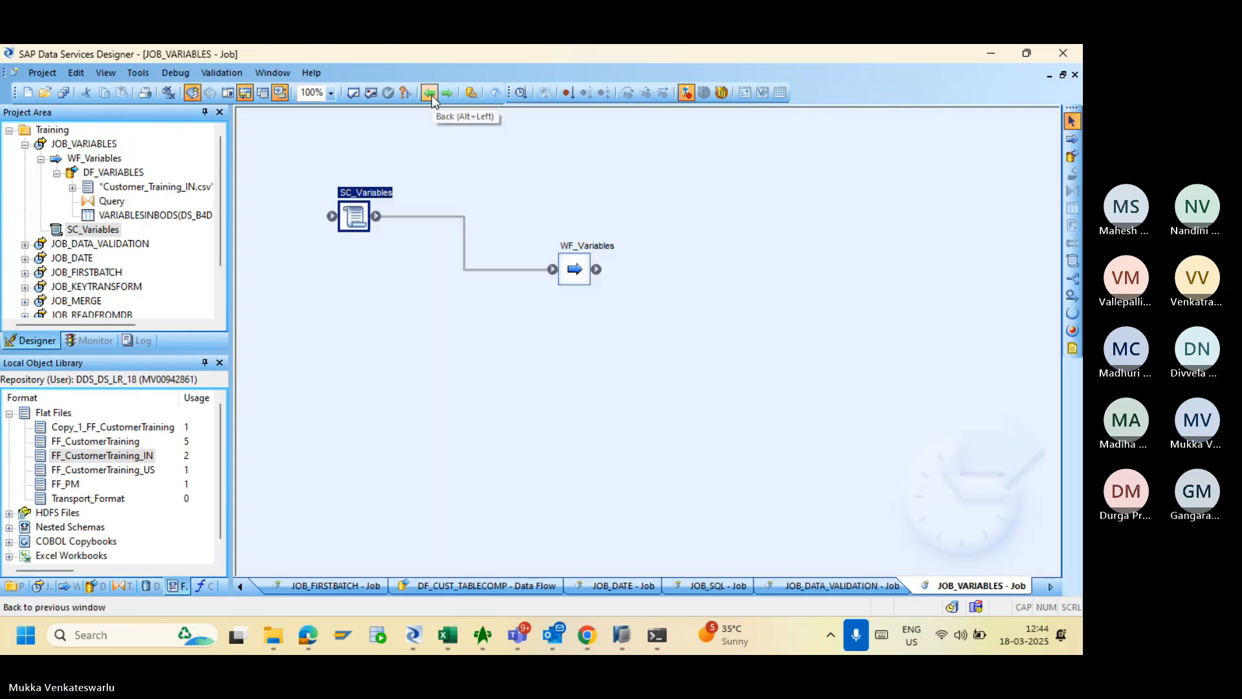
- Validate JOB_VARIABLES, review the two INT-to-VARCHAR warnings (BODI-1110432), and close the Output window
left_click(100, 146)
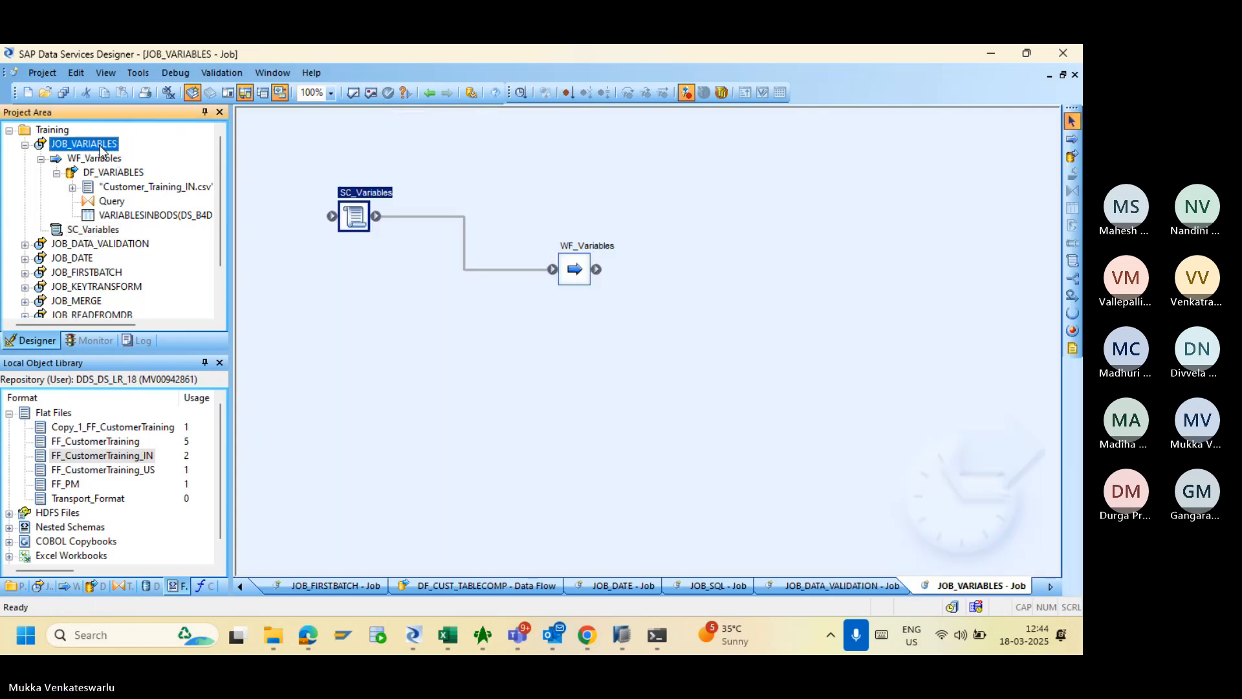
left_click(367, 94)
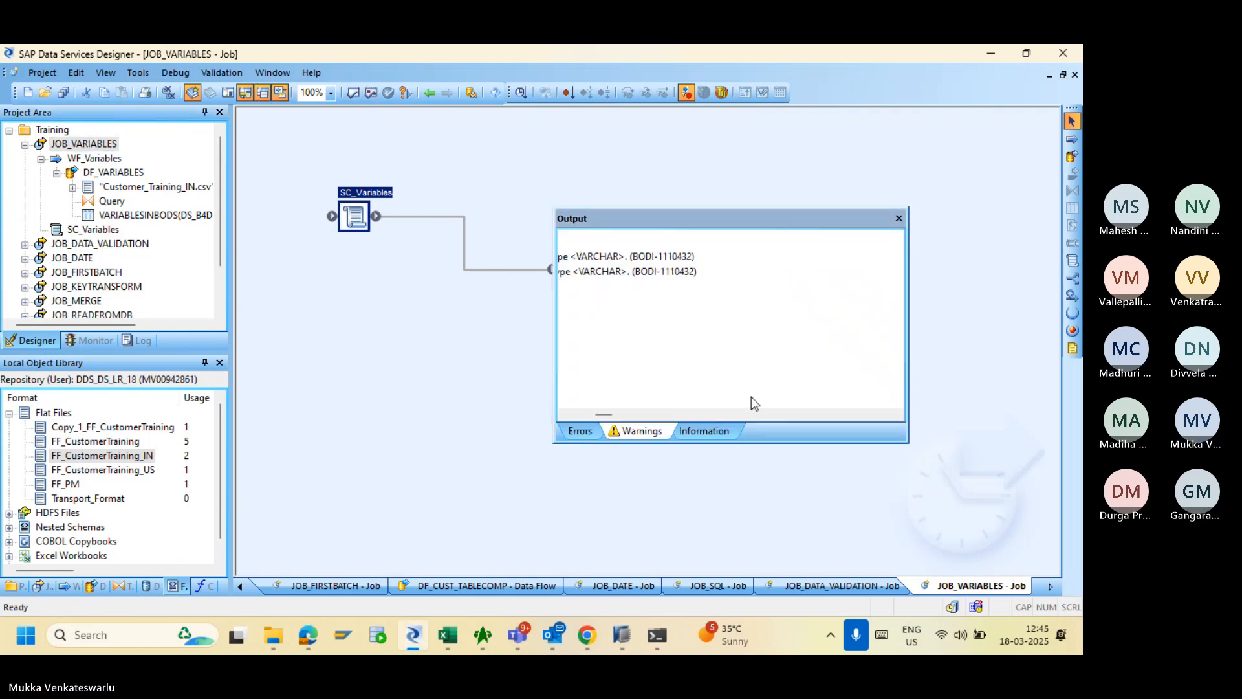
mouse_move(603, 414)
left_mouse_down()
mouse_move(572, 415)
mouse_move(599, 416)
mouse_move(583, 417)
left_mouse_up()
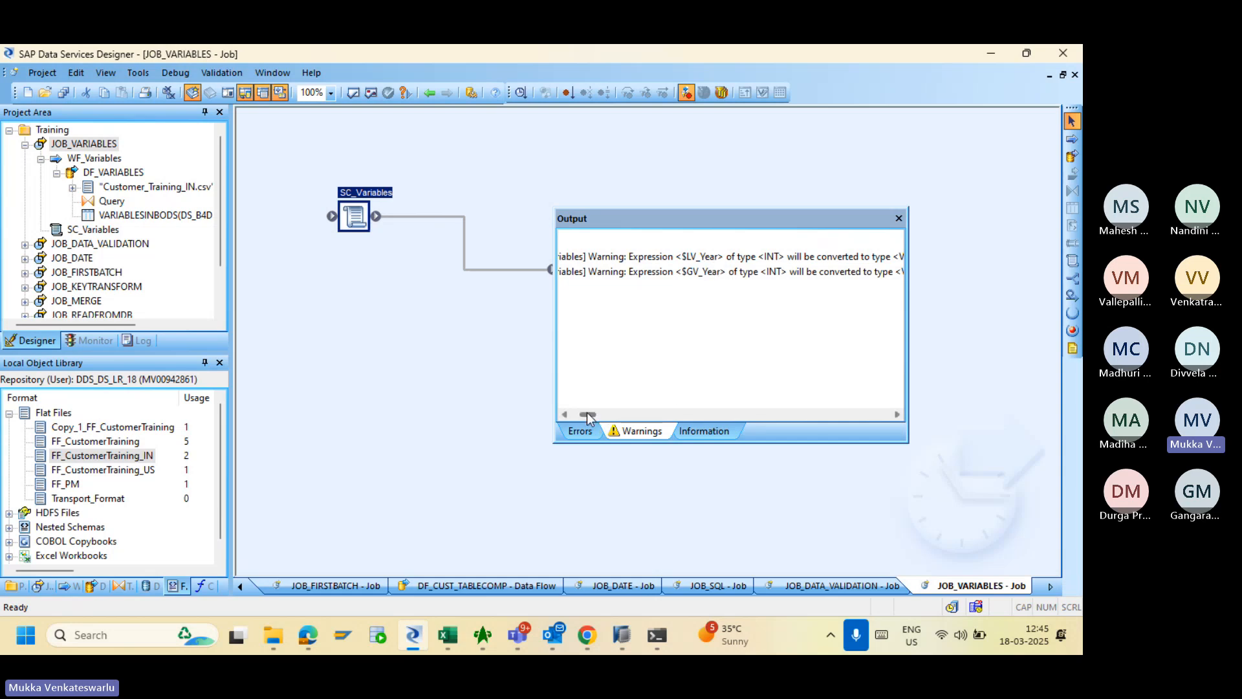
left_click_drag(588, 414, 594, 415)
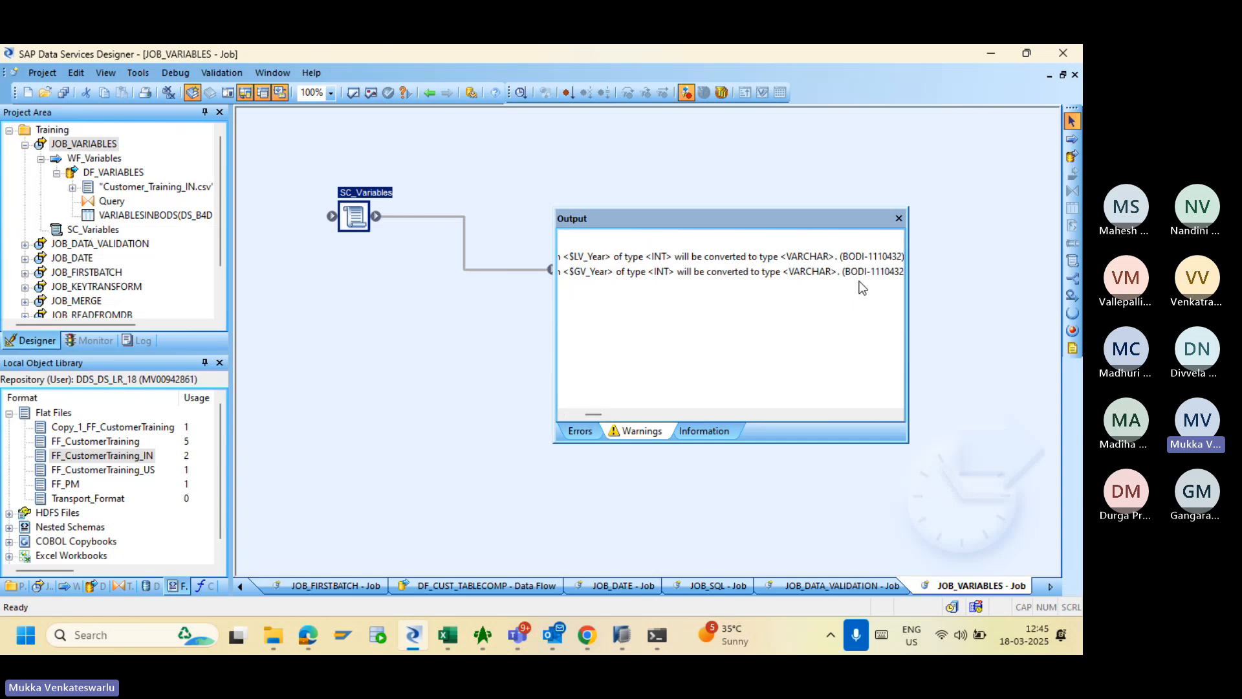
left_click(898, 218)
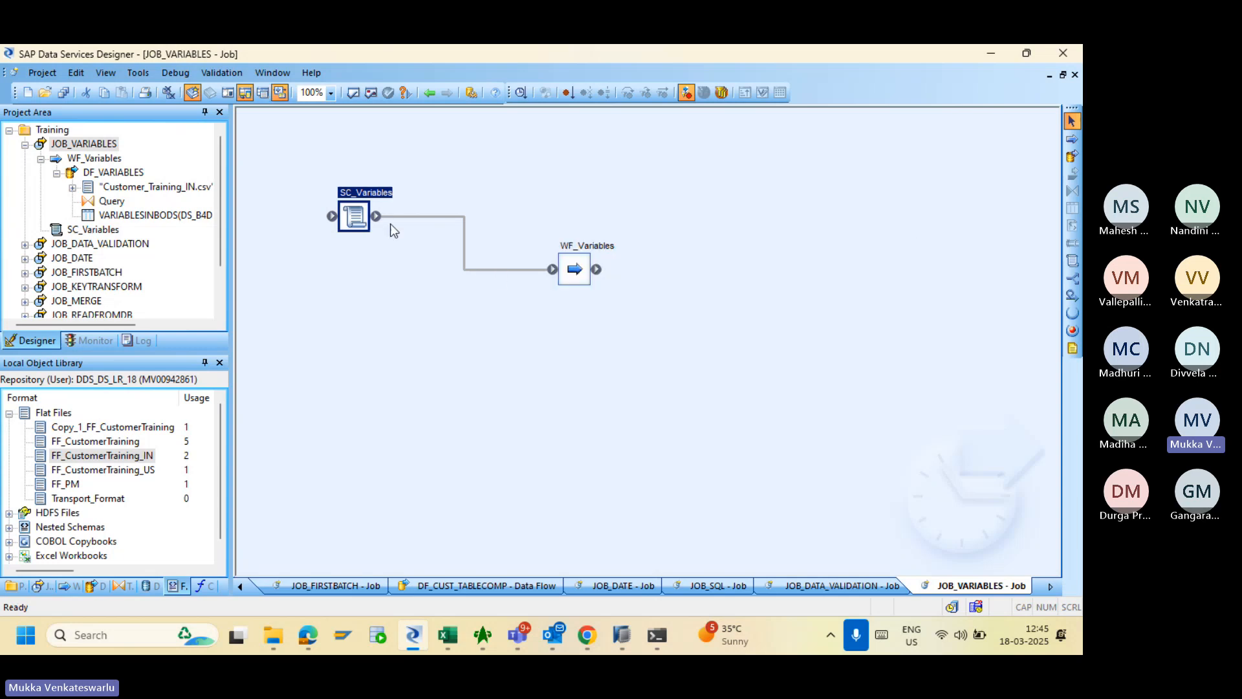
- Wrap the first print line's variable as to_char($LV_Year,'INT') in SC_Variables
double_click(355, 216)
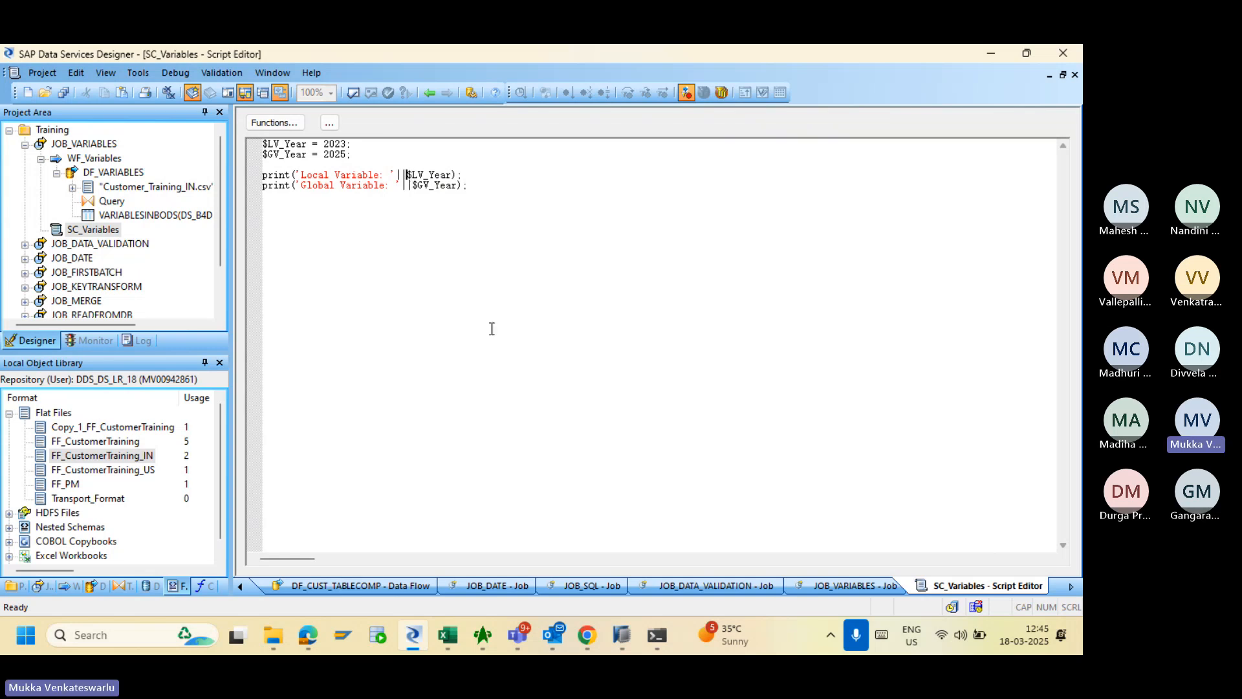
type("to_")
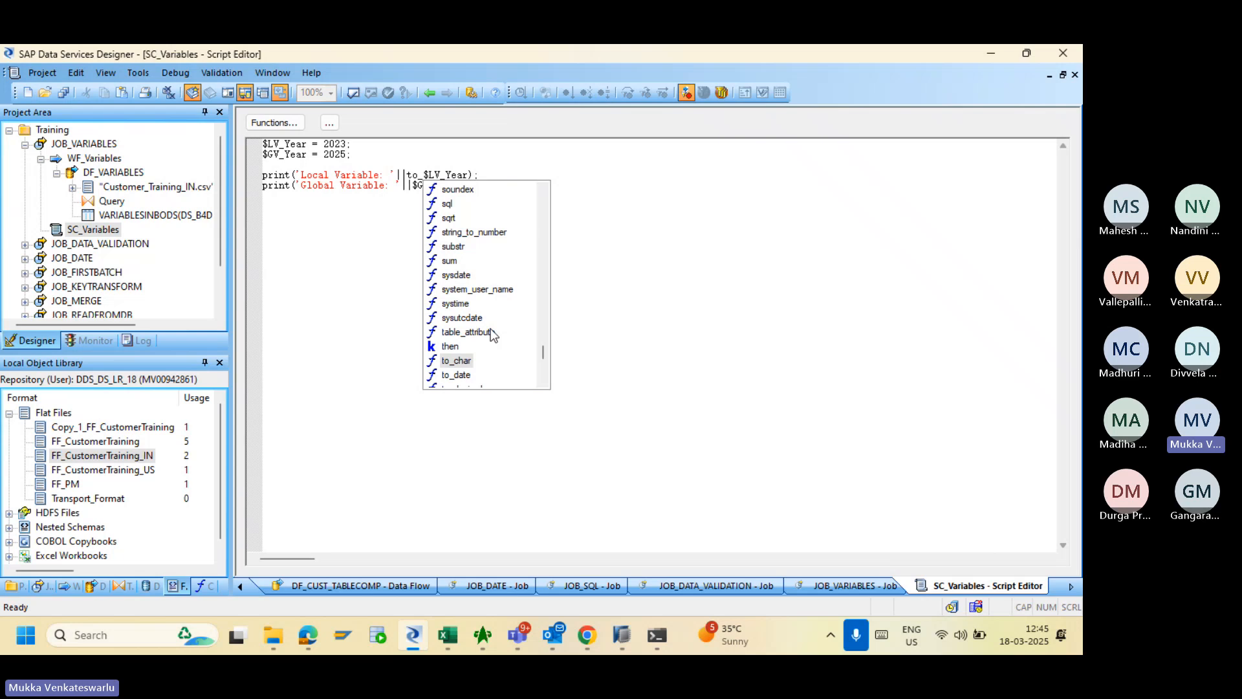
left_click(545, 383)
left_click(545, 383)
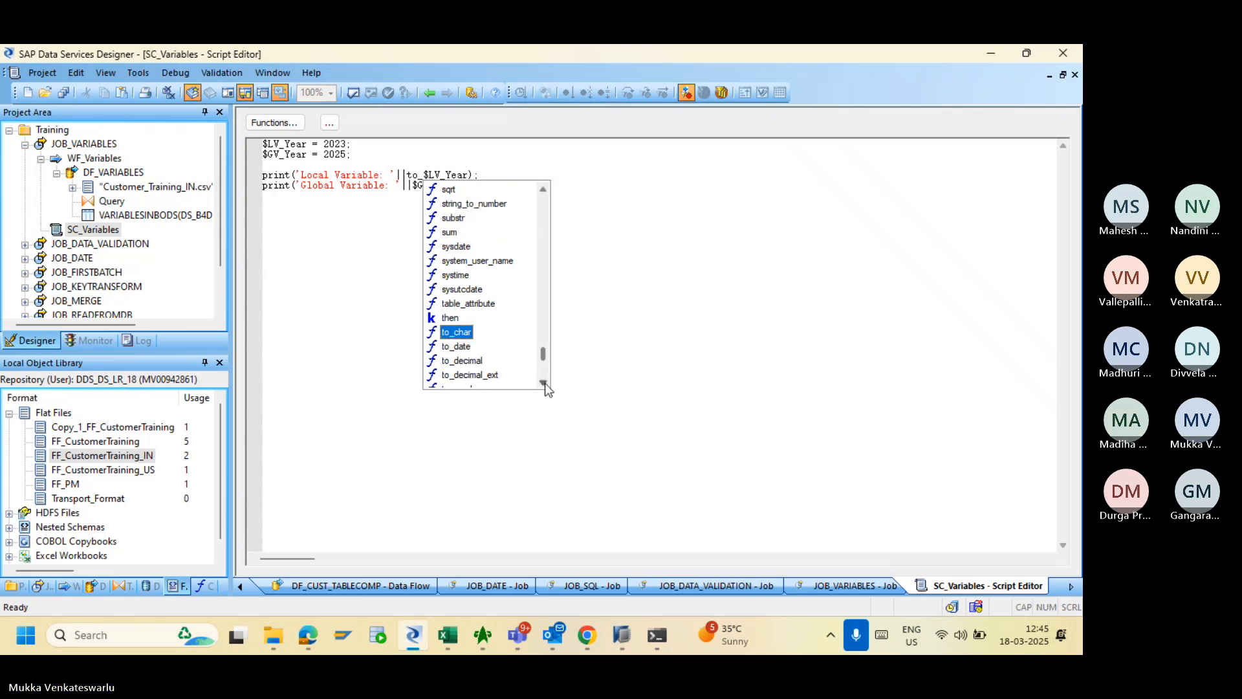
left_click(544, 382)
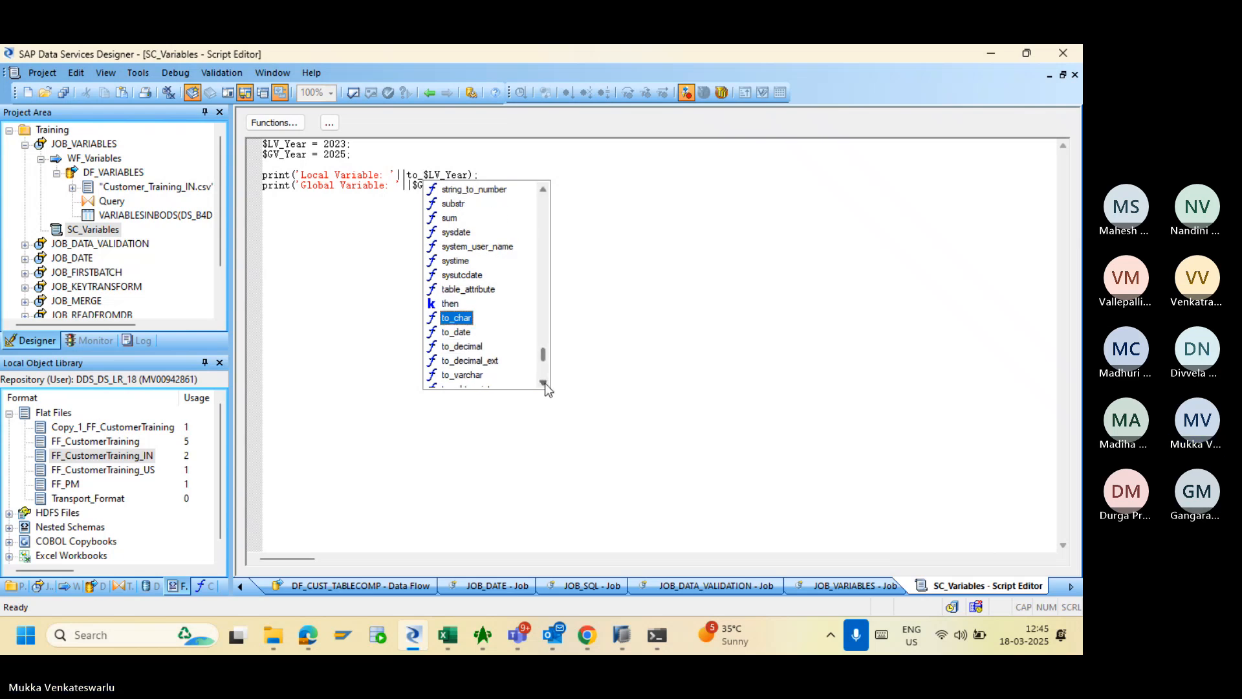
double_click(459, 318)
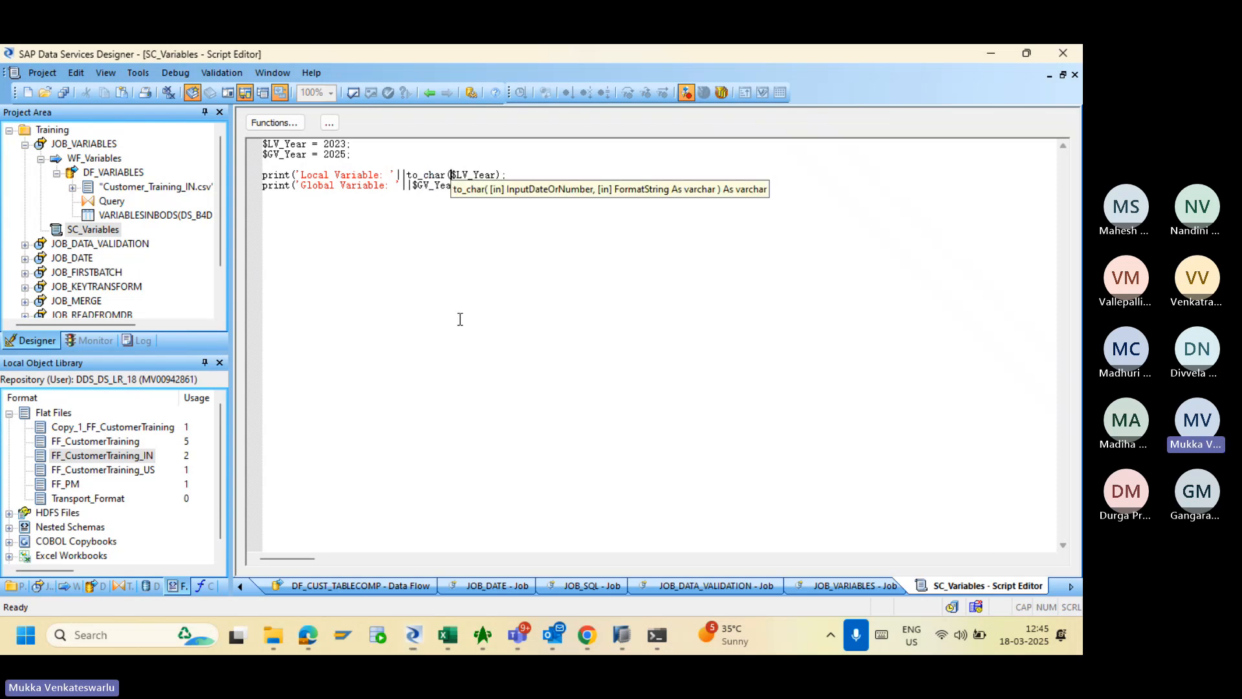
key("Right")
key("Right")
key("Right")
key("Right")
key("Right")
key("Right")
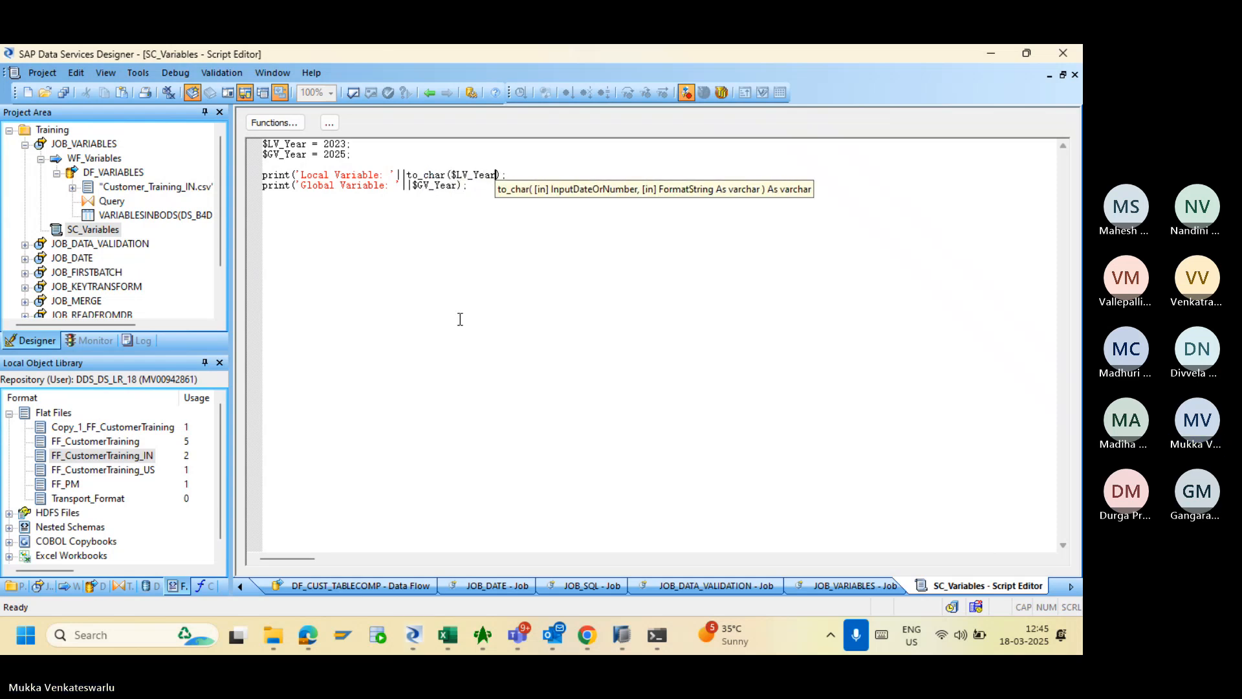
key("Right")
key("Left")
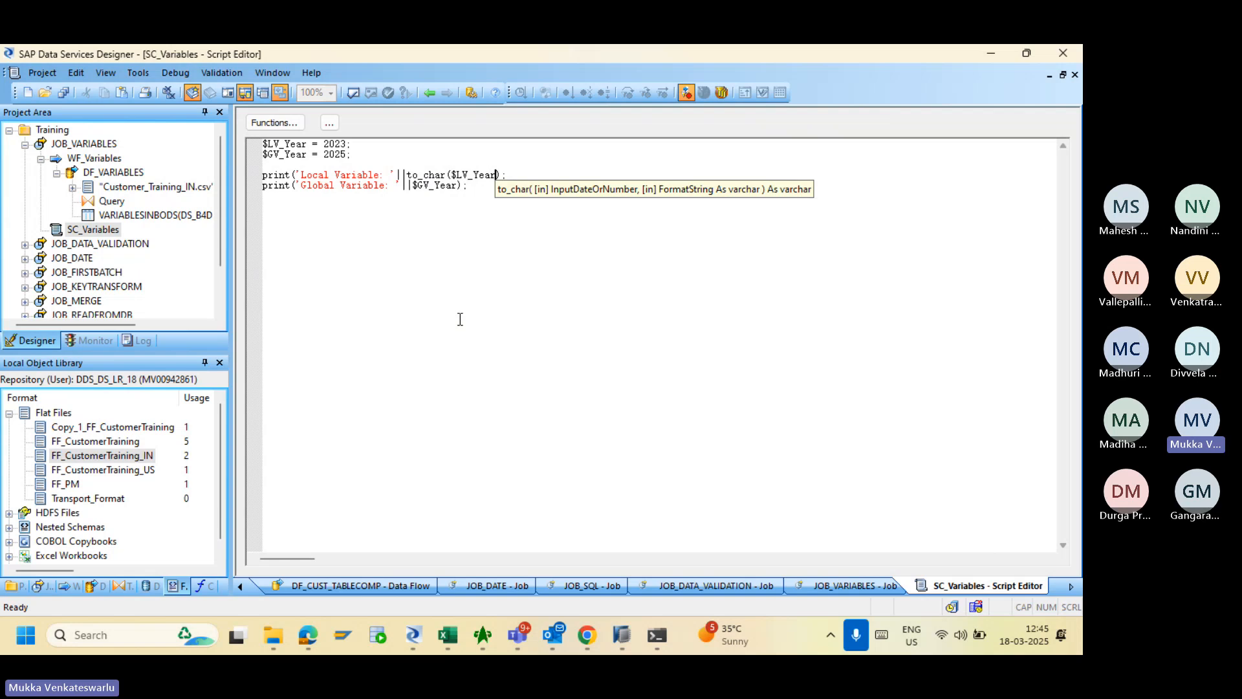
type(",'INT')")
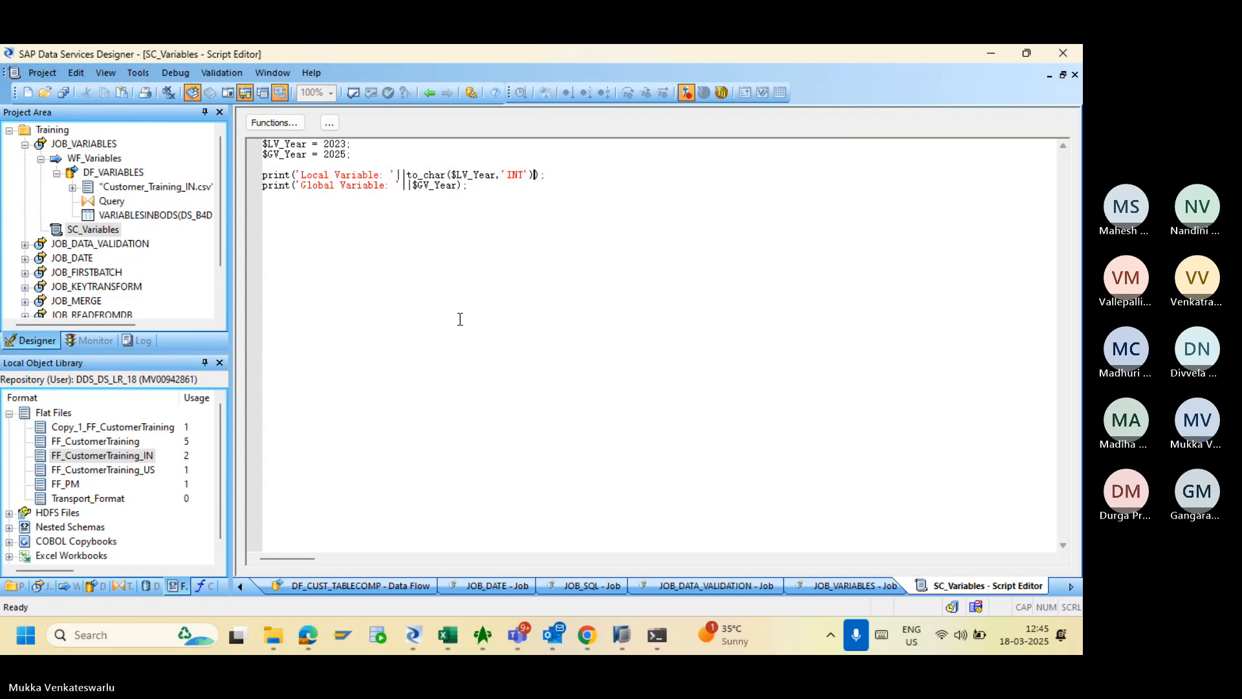
left_click(411, 186)
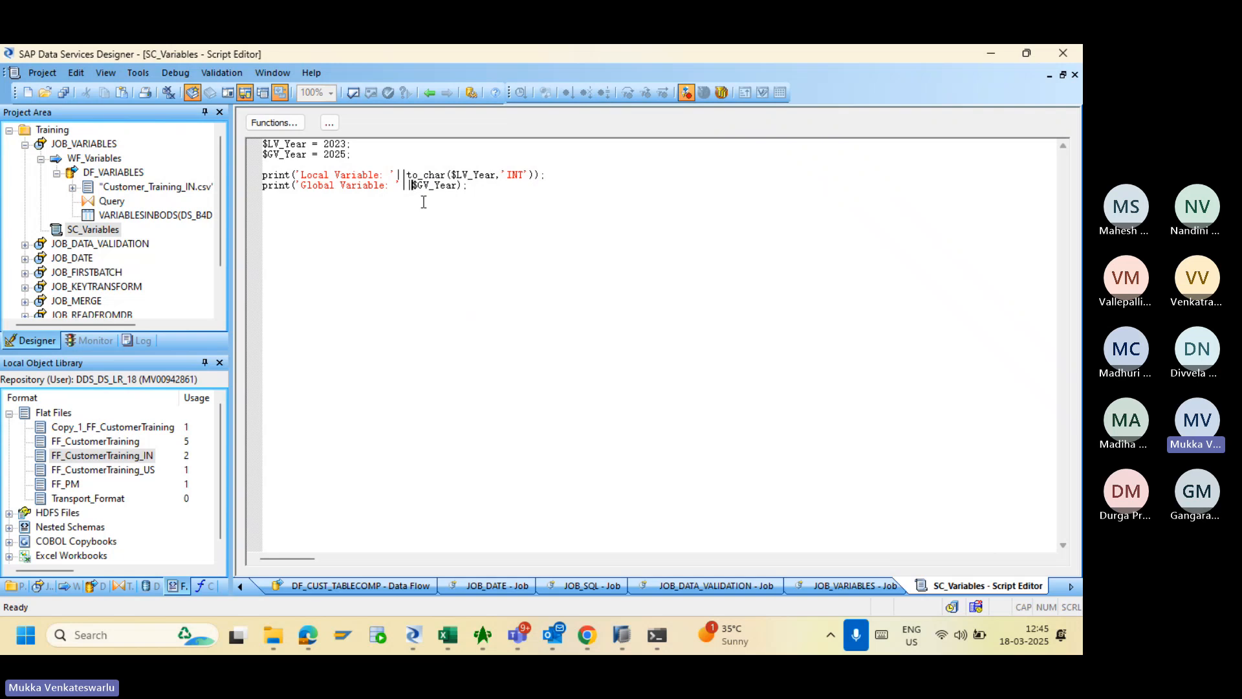
- Change the global print line to use to_char($GV_Year,'INT') and return to JOB_VARIABLES
type("to_")
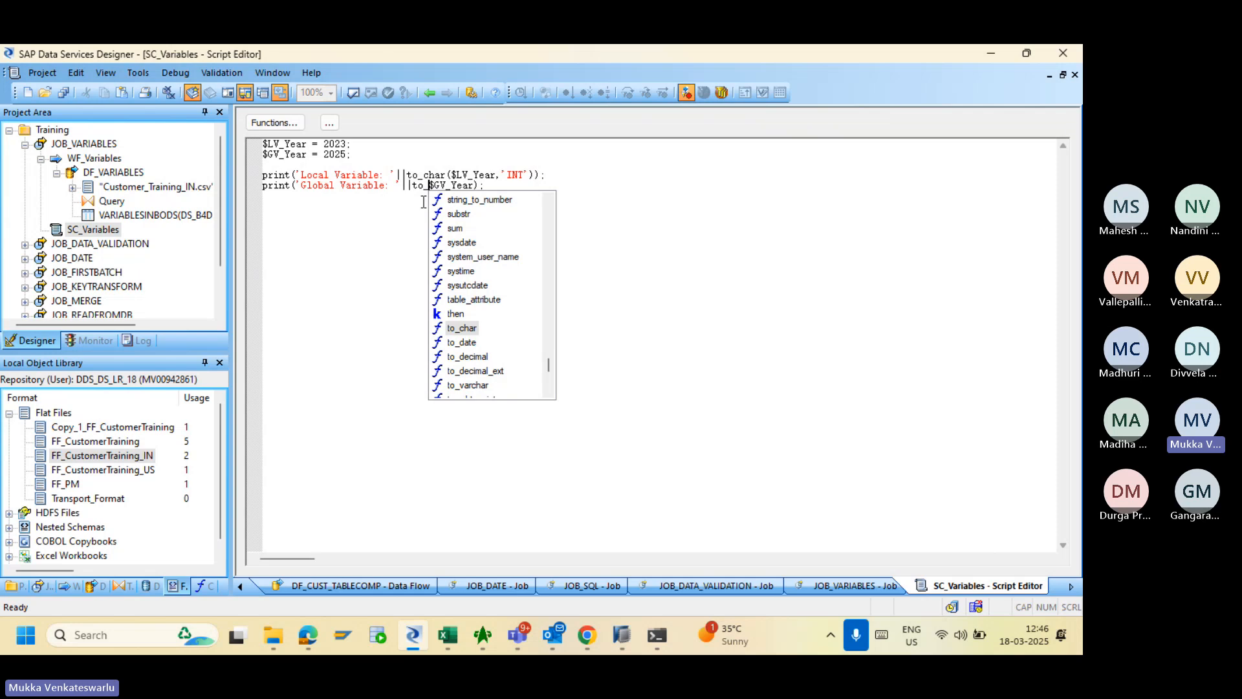
type("char")
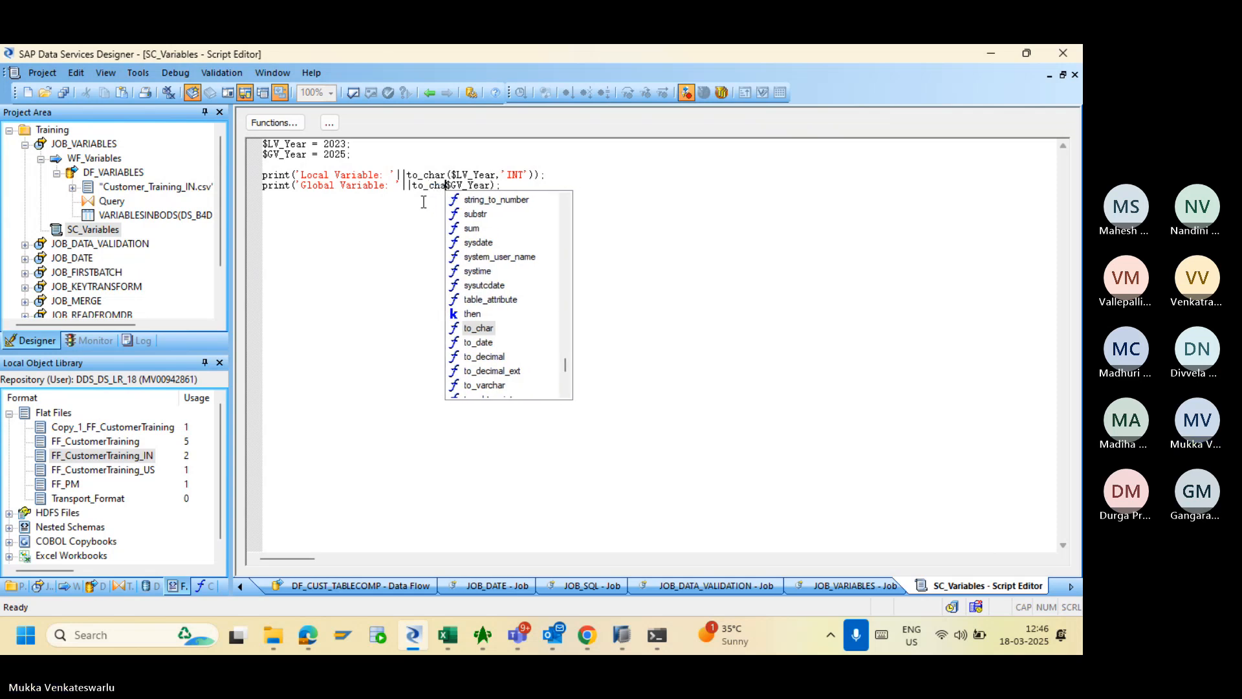
type("(")
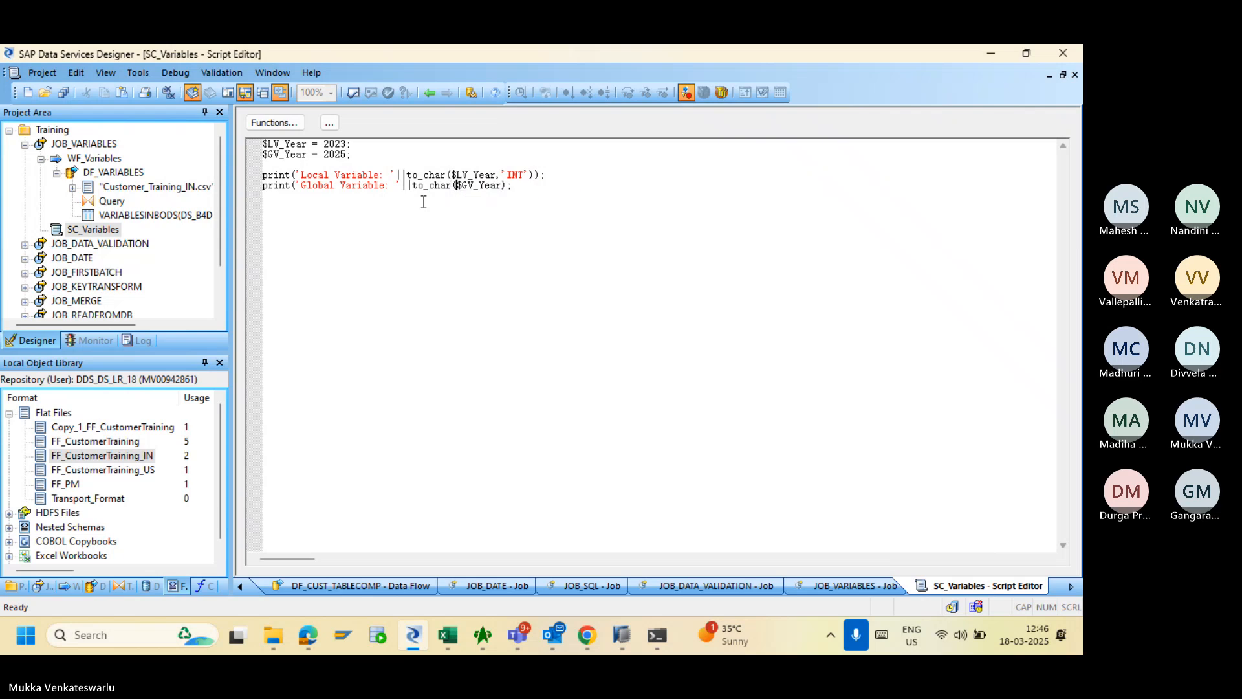
key("Right")
key("Right")
key("Right")
key("Right")
key("Right")
key("Right")
key("Right")
key("Right")
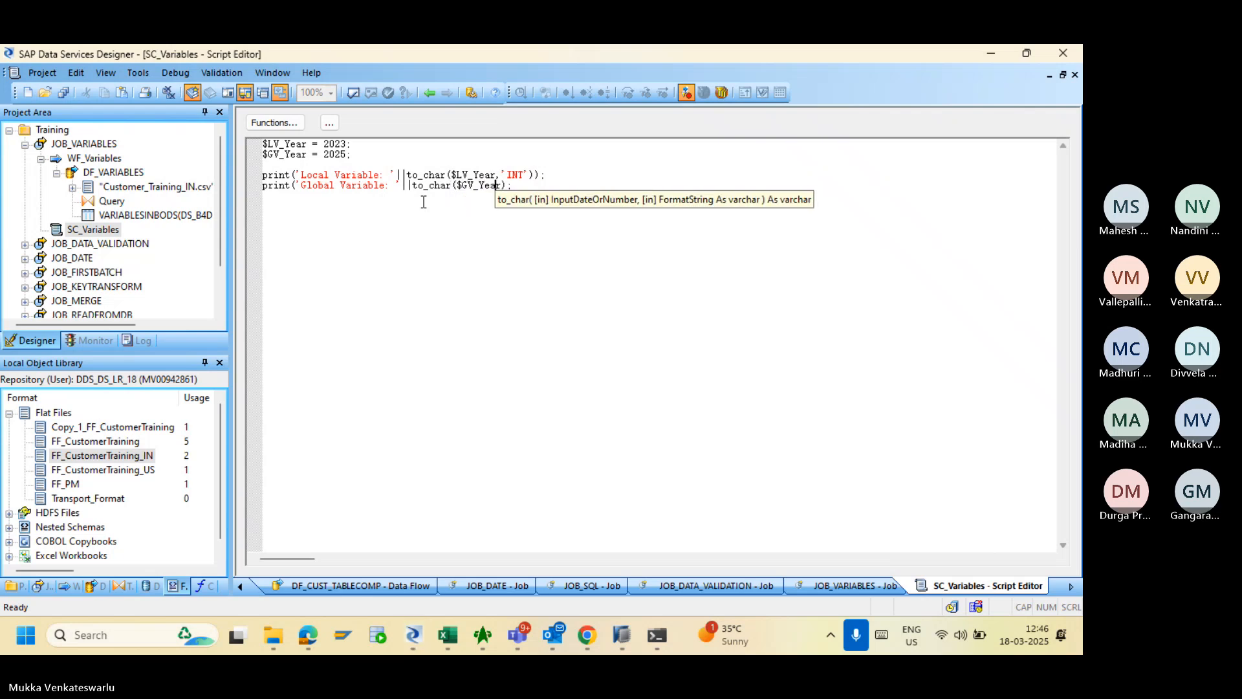
type(",'")
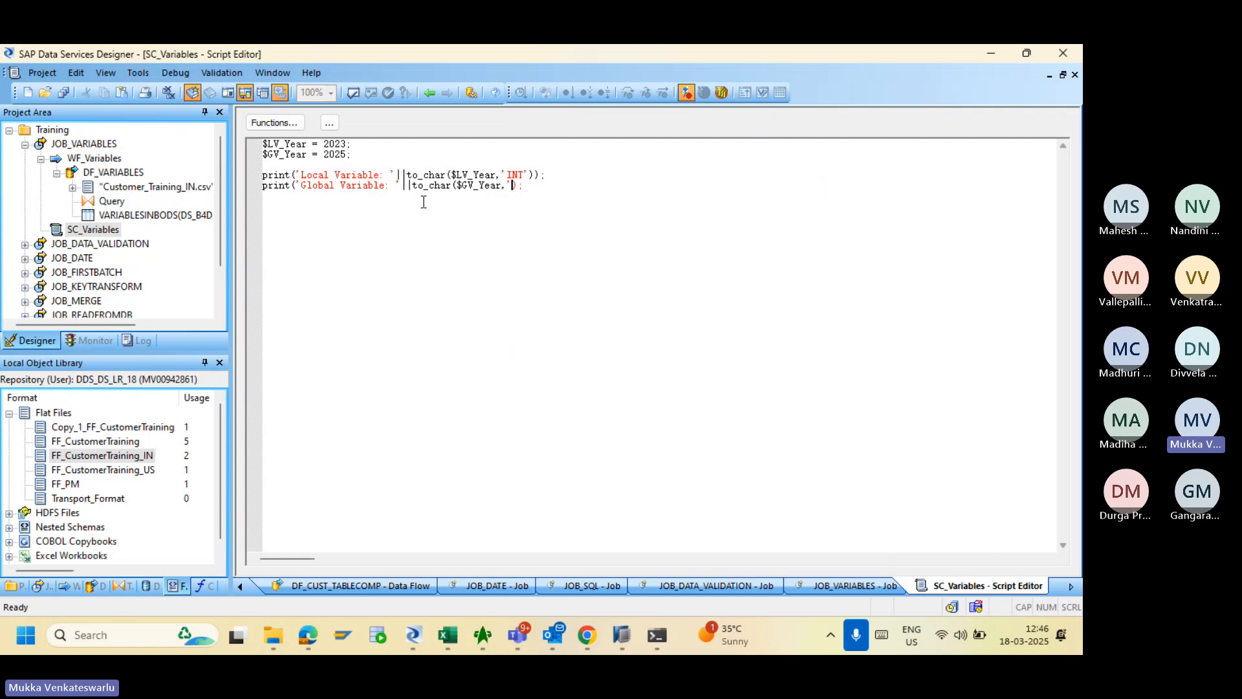
type("'INT')")
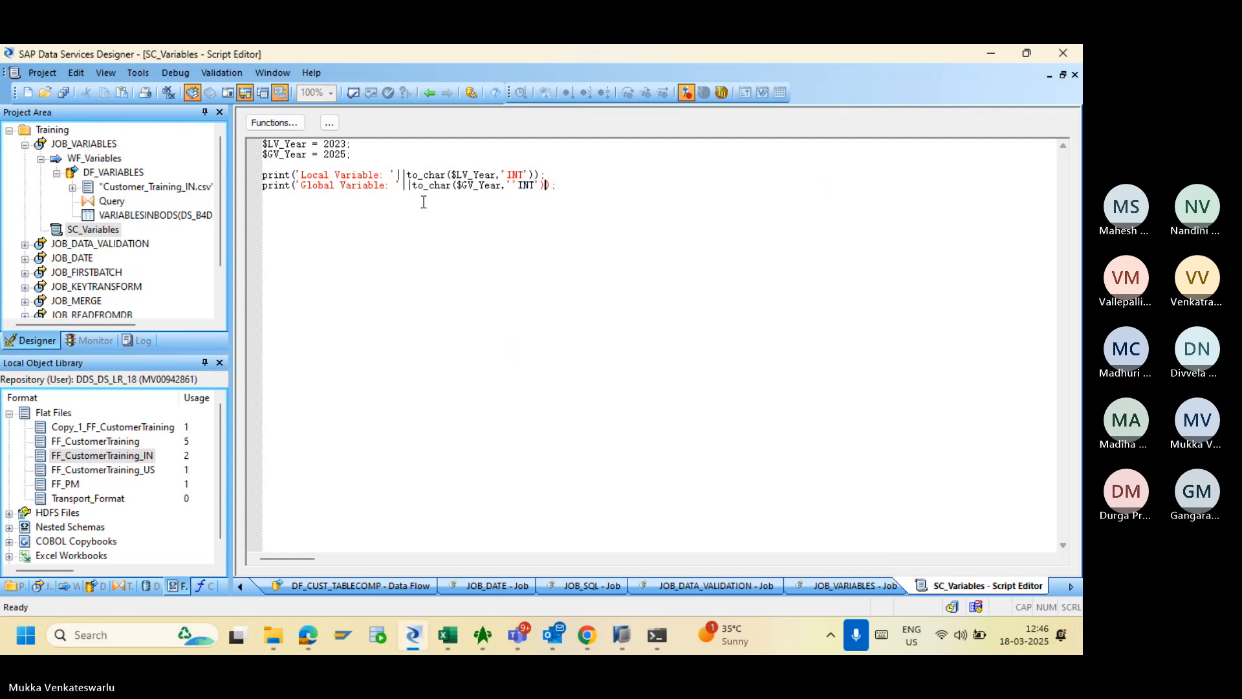
left_click(514, 186)
key("BackSpace")
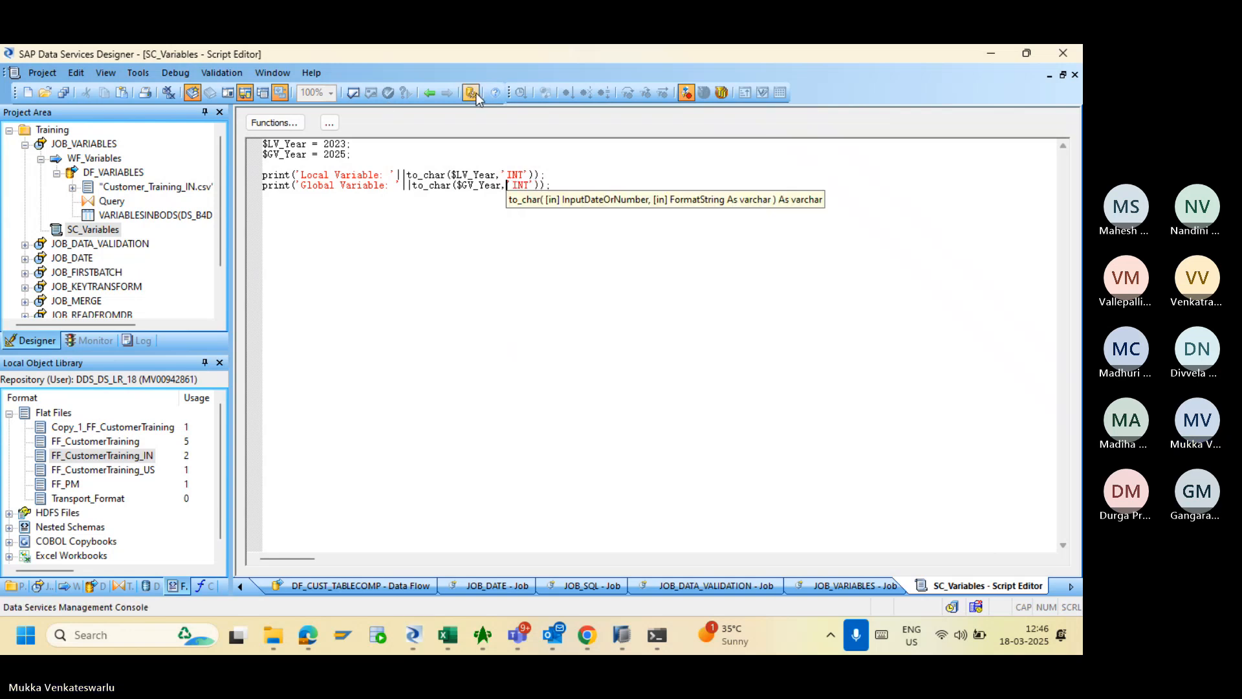
left_click(434, 97)
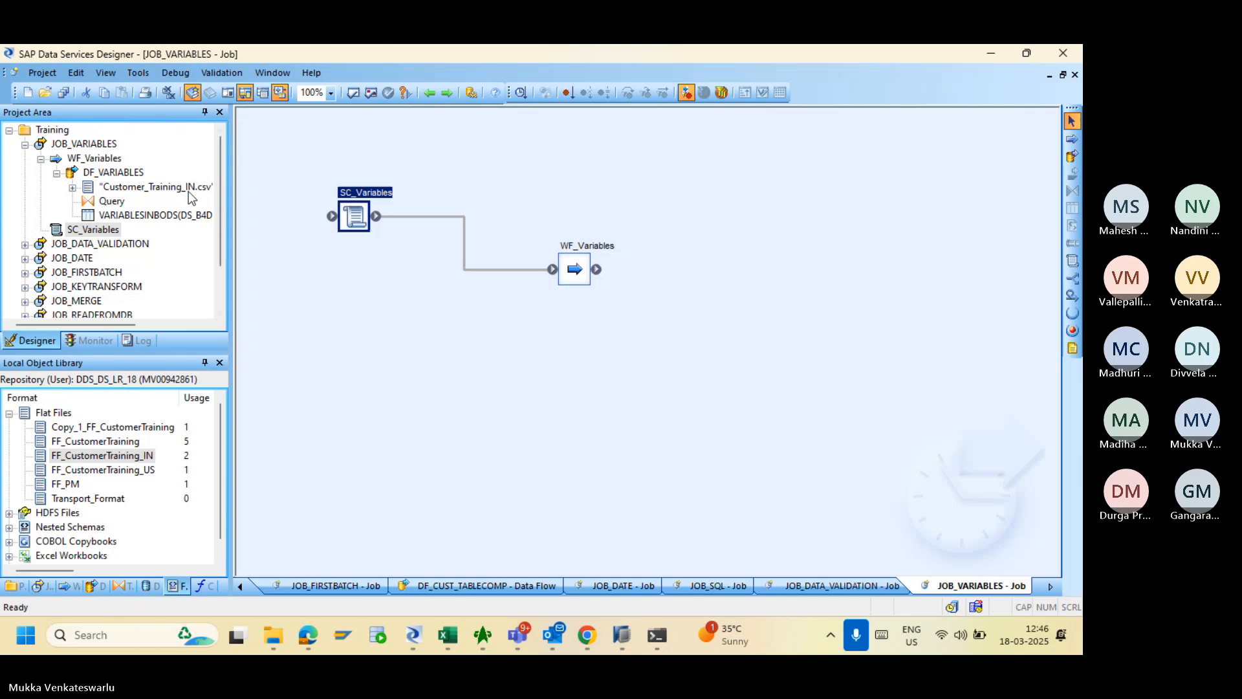
left_click(107, 143)
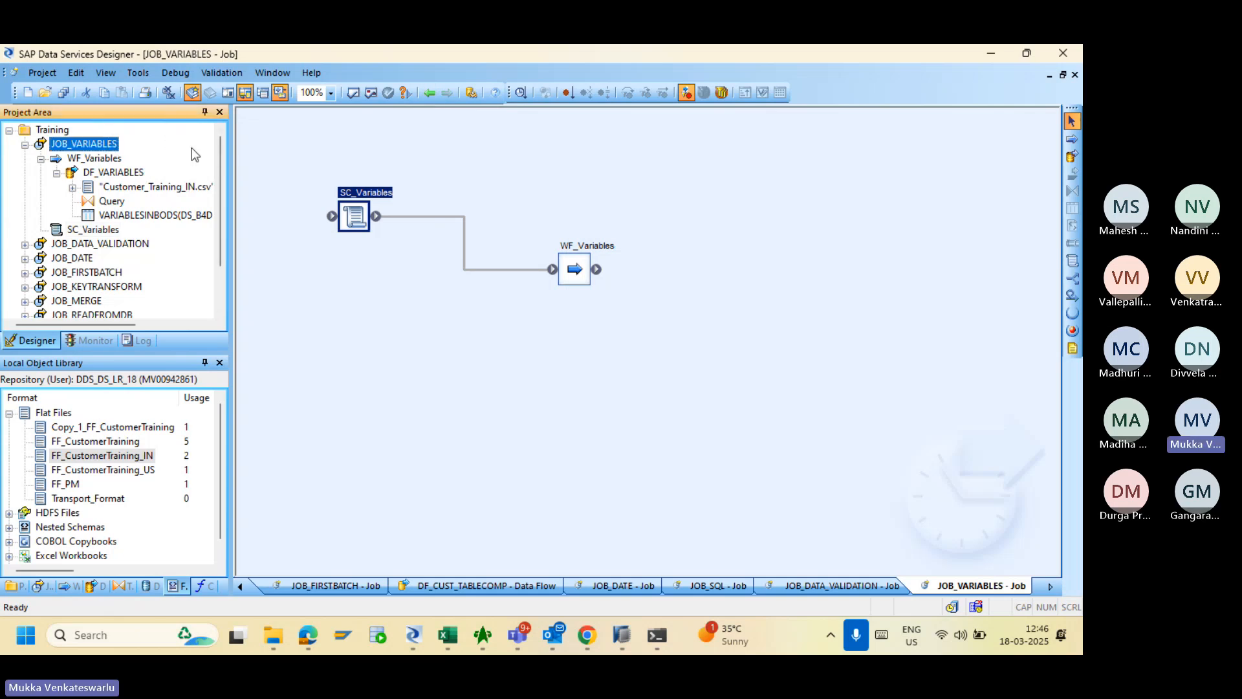
- Validate JOB_VARIABLES with no errors, then save all changes to the job and DF_VARIABLES
left_click(371, 92)
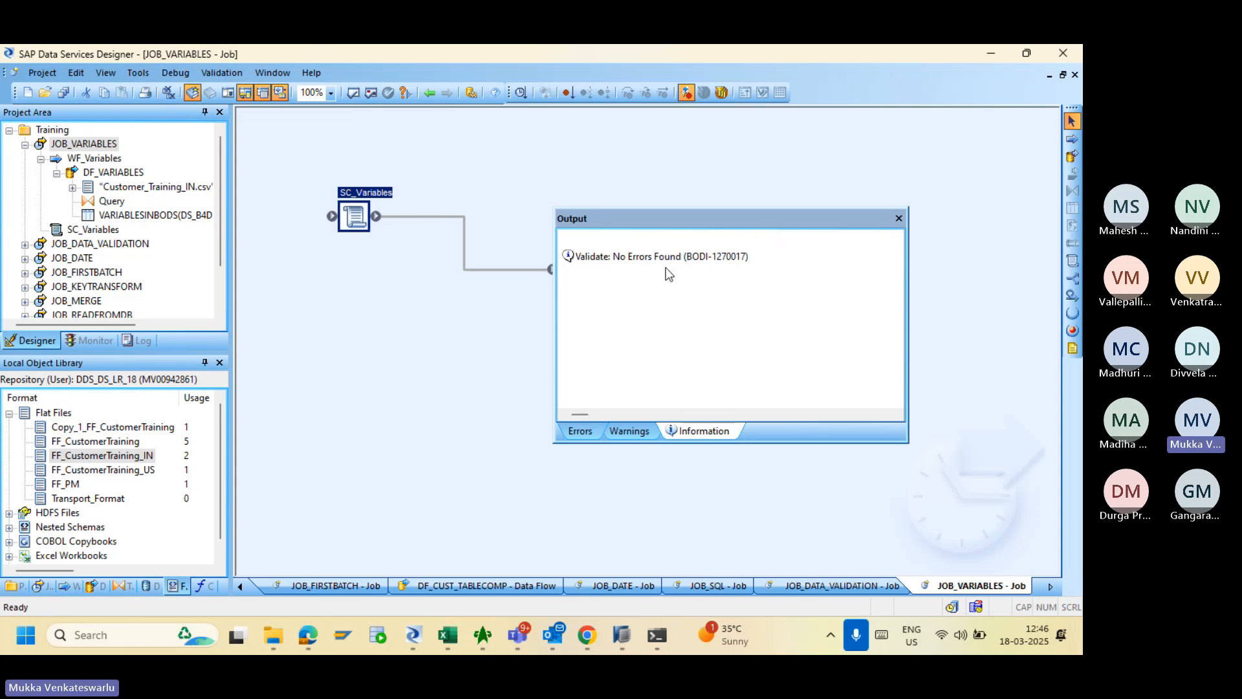
left_click(898, 218)
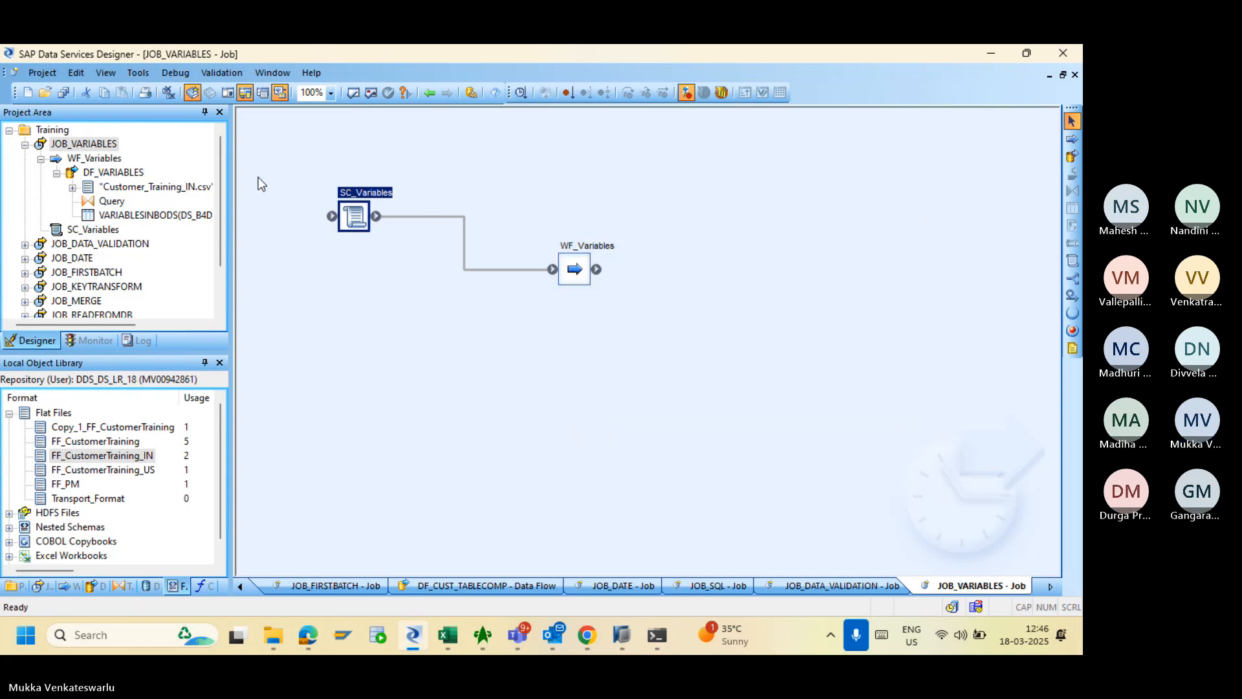
left_click(62, 92)
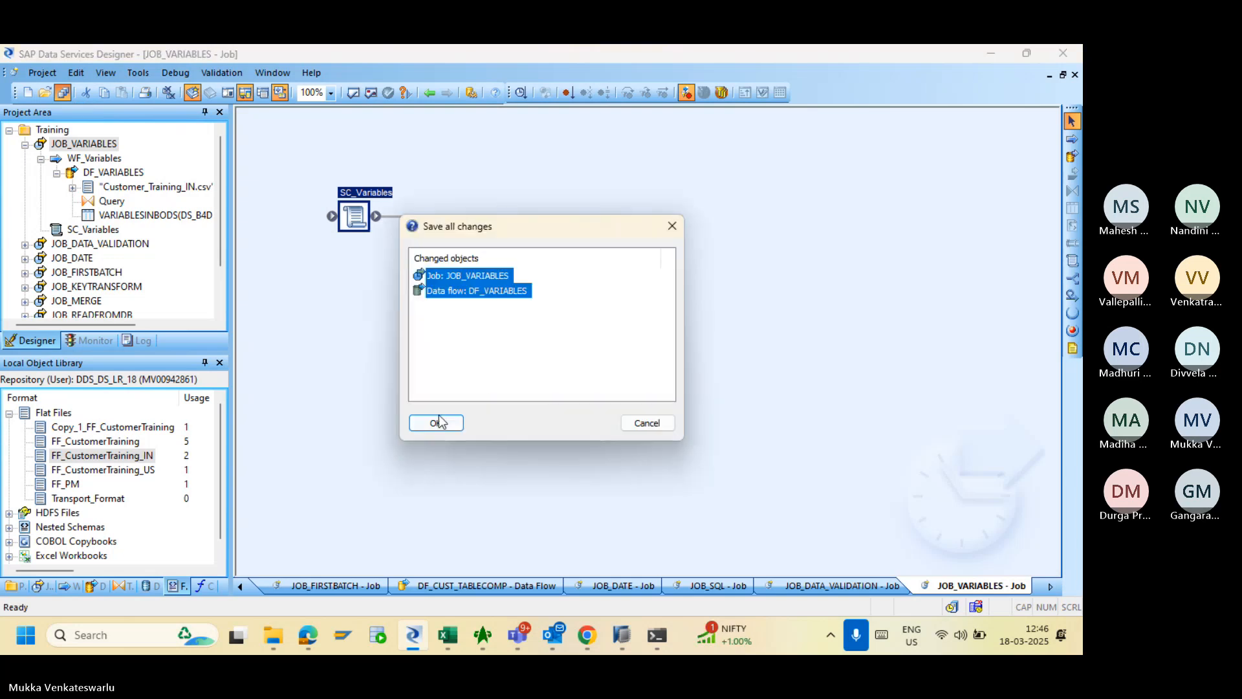
left_click(437, 422)
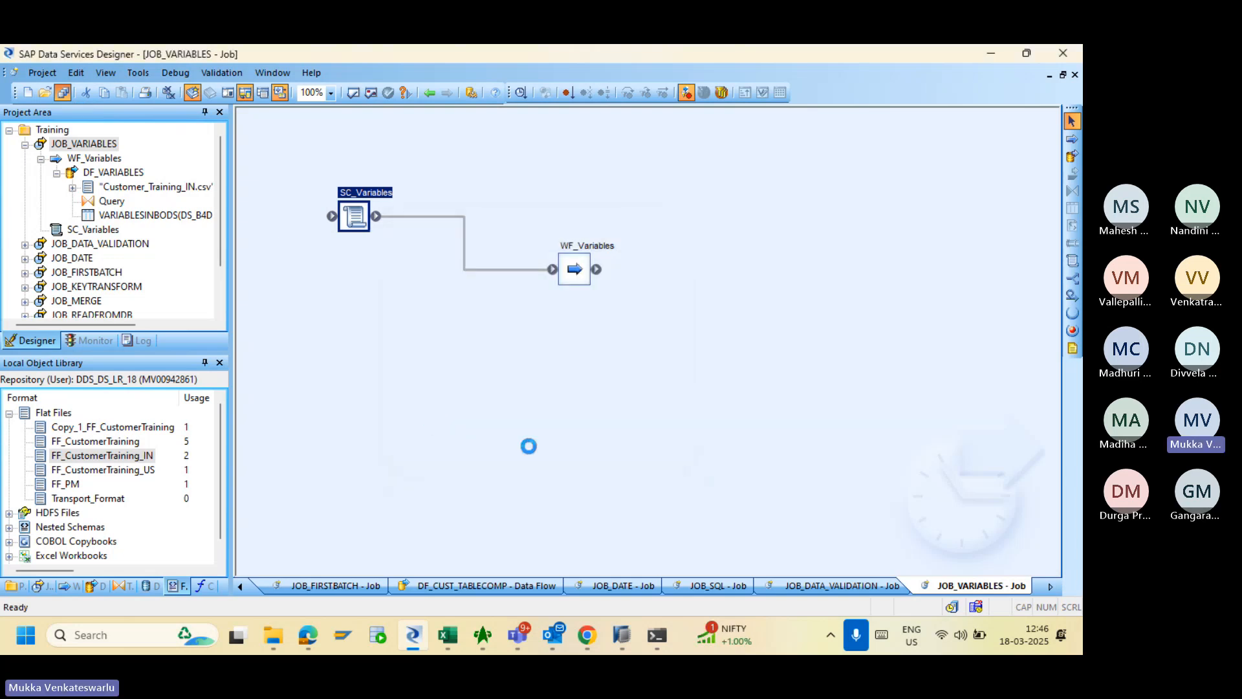
- Open the new JOB_VARIABLES trace log from the batch job page, then reopen SC_Variables in Designer
left_click(591, 637)
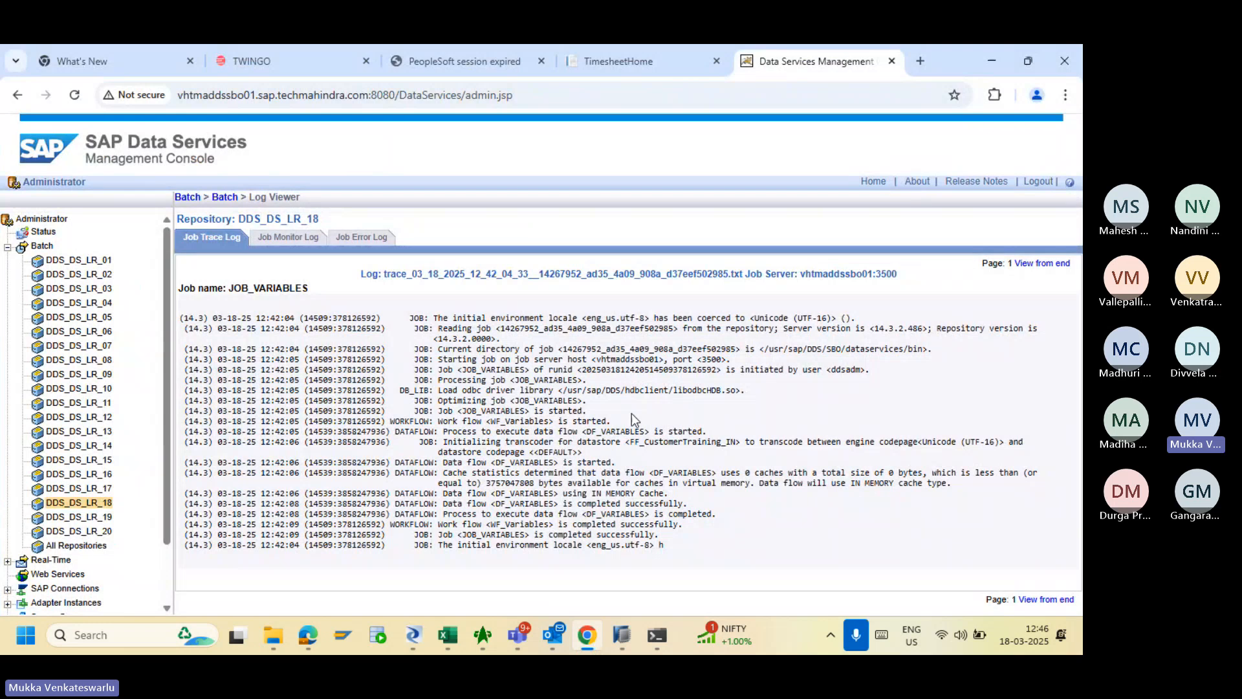
key("alt+Tab")
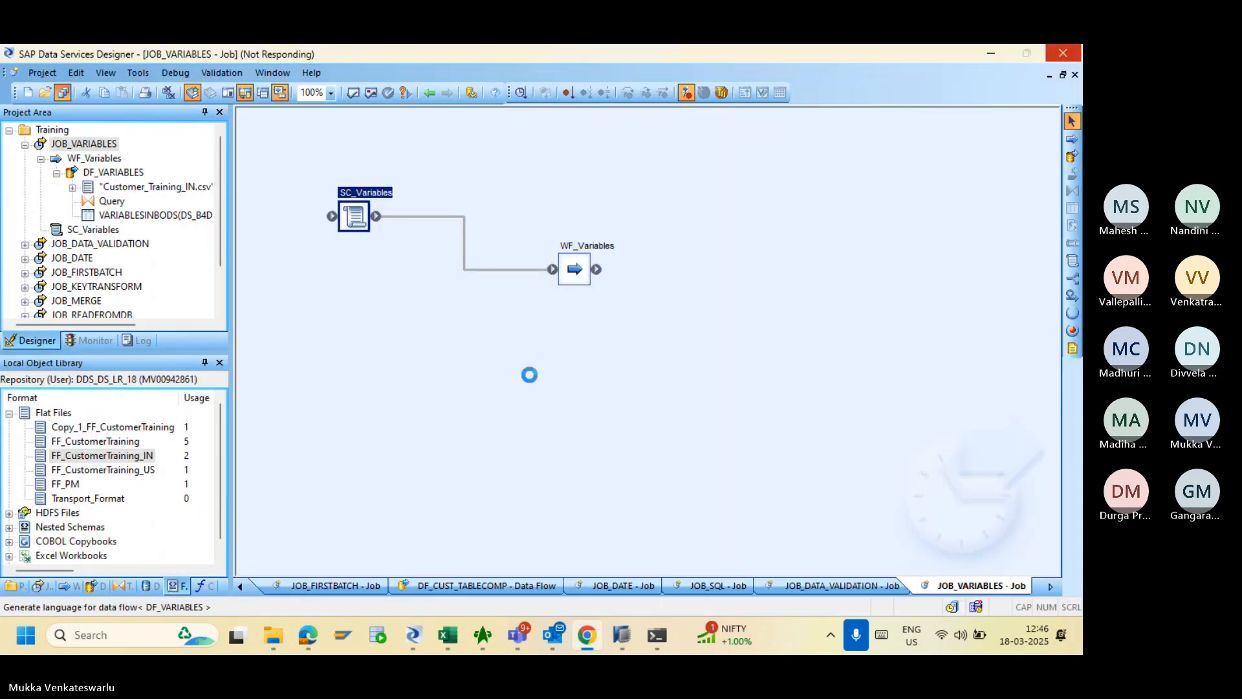
key("alt+Tab")
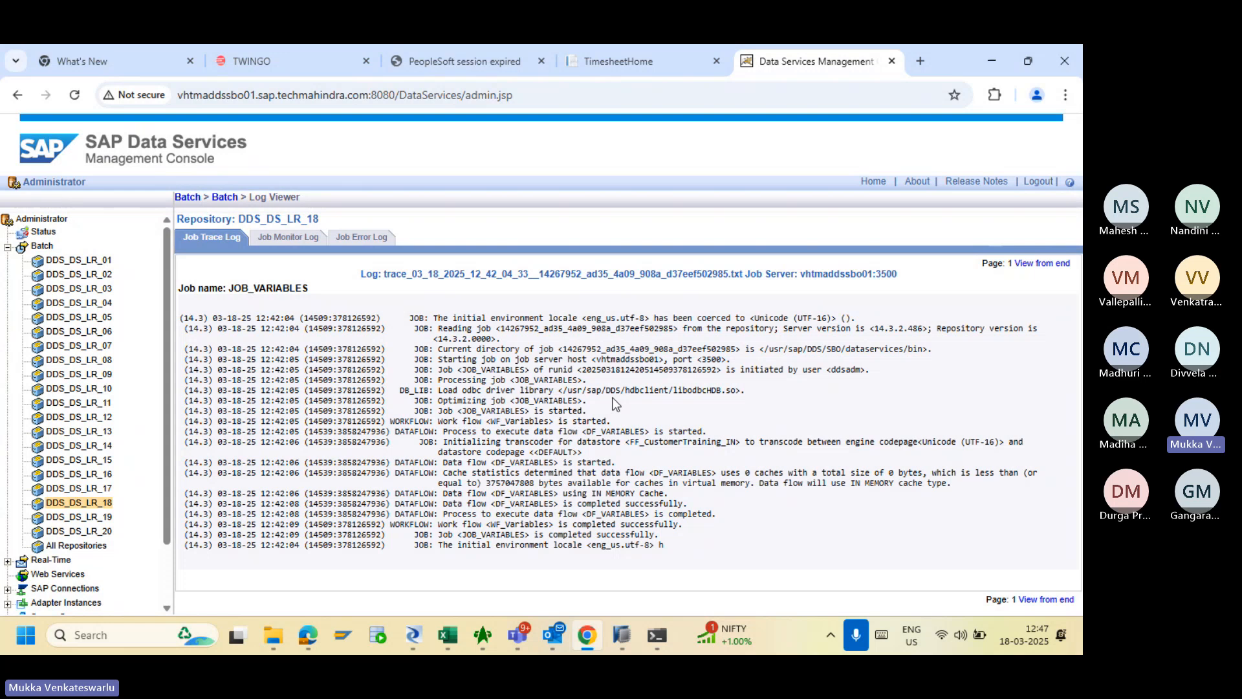
key("alt+Tab")
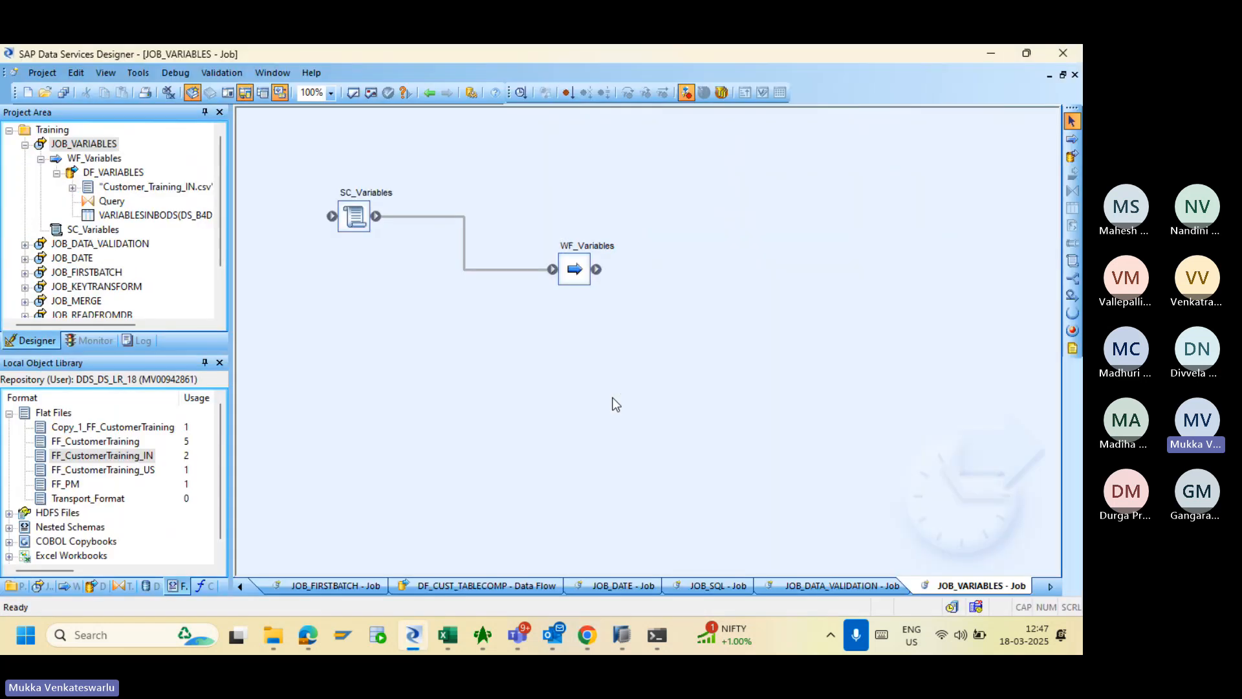
key("alt+Tab")
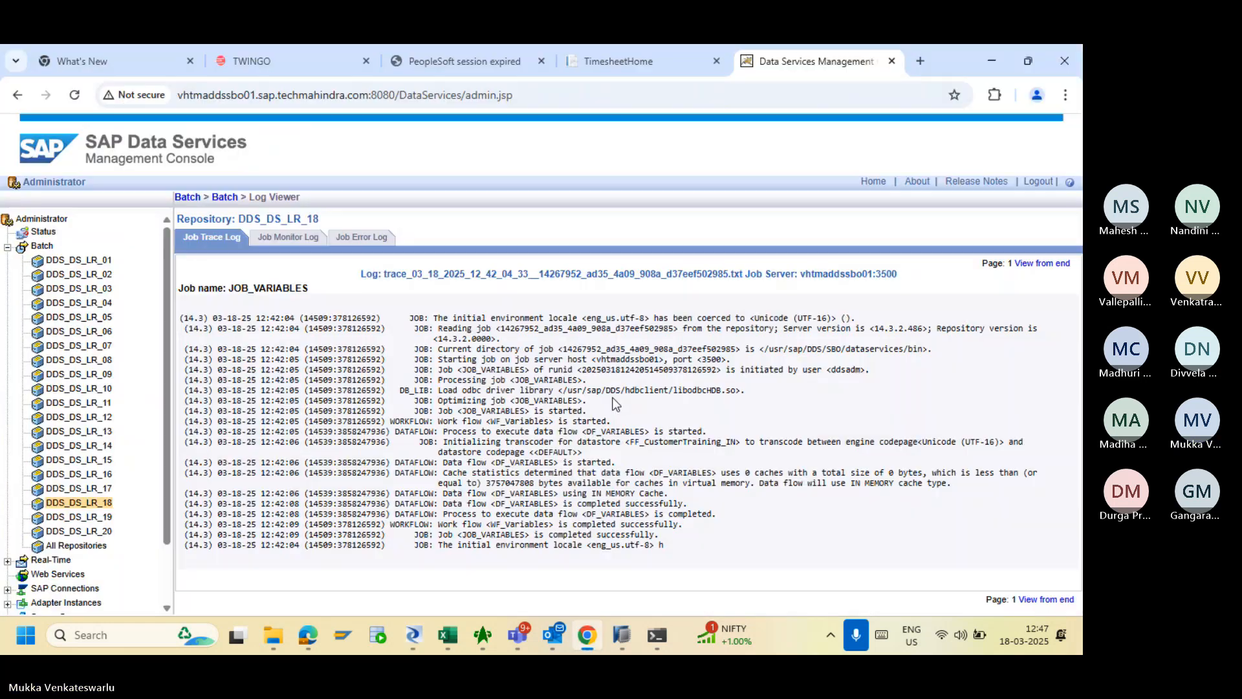
left_click(223, 198)
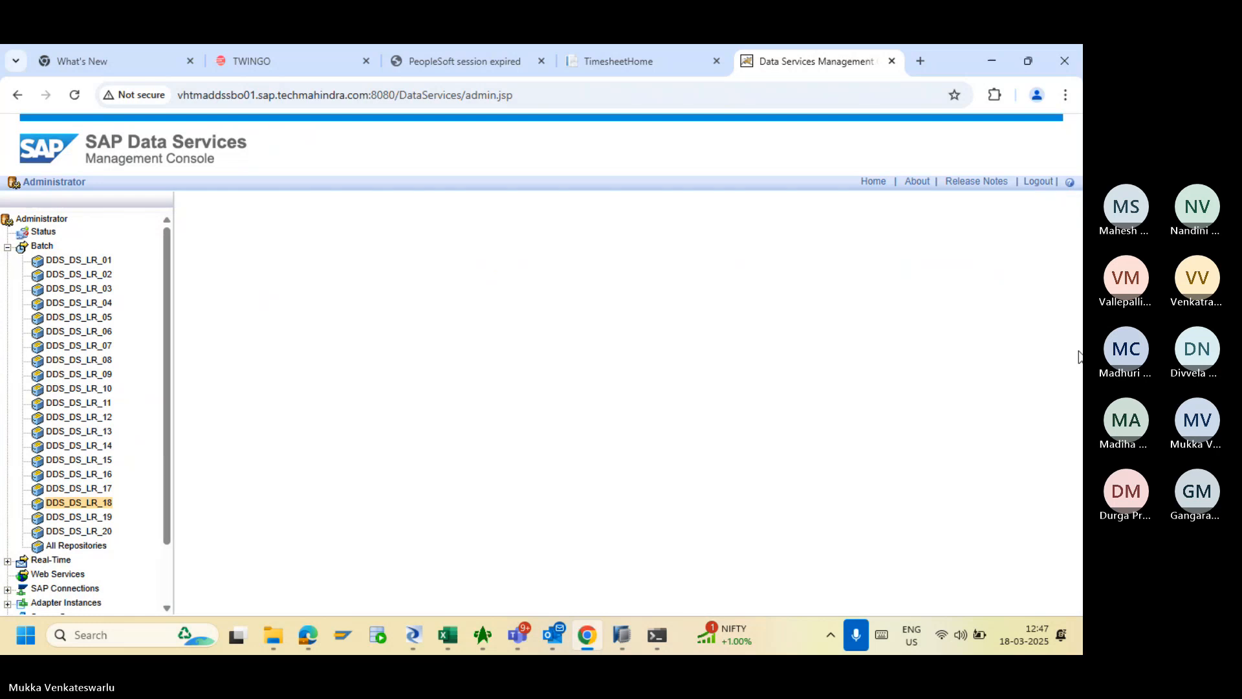
left_click_drag(1078, 345, 1077, 414)
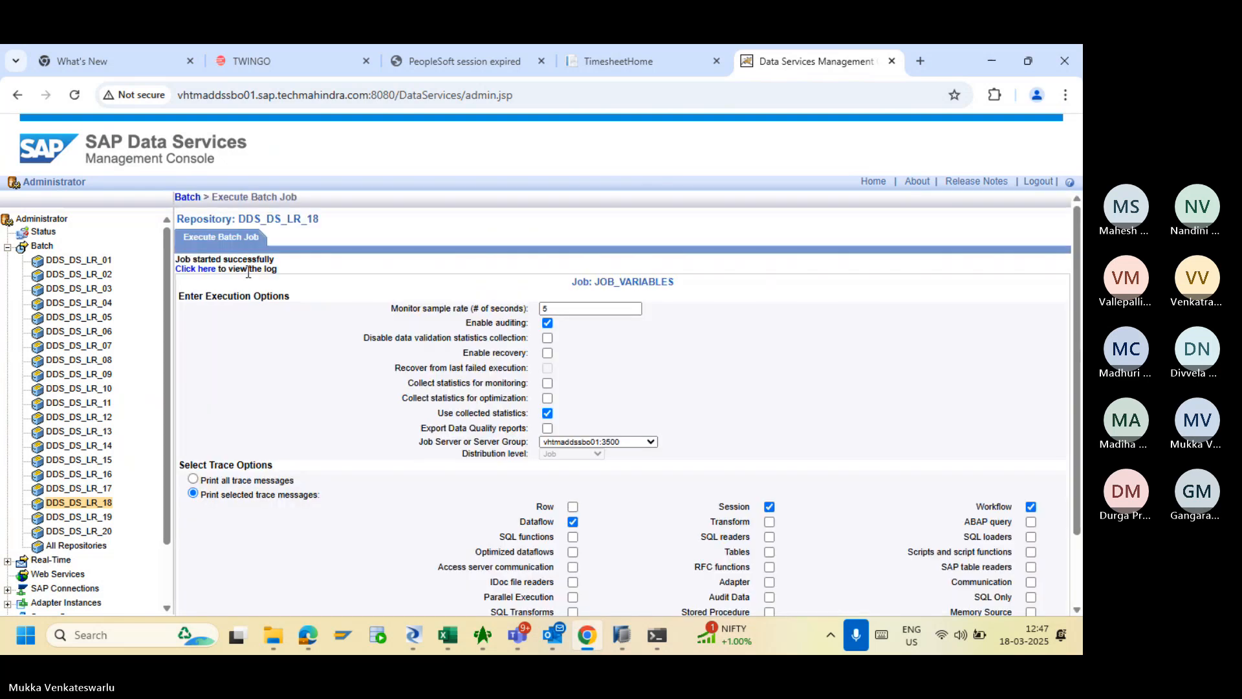
left_click(205, 269)
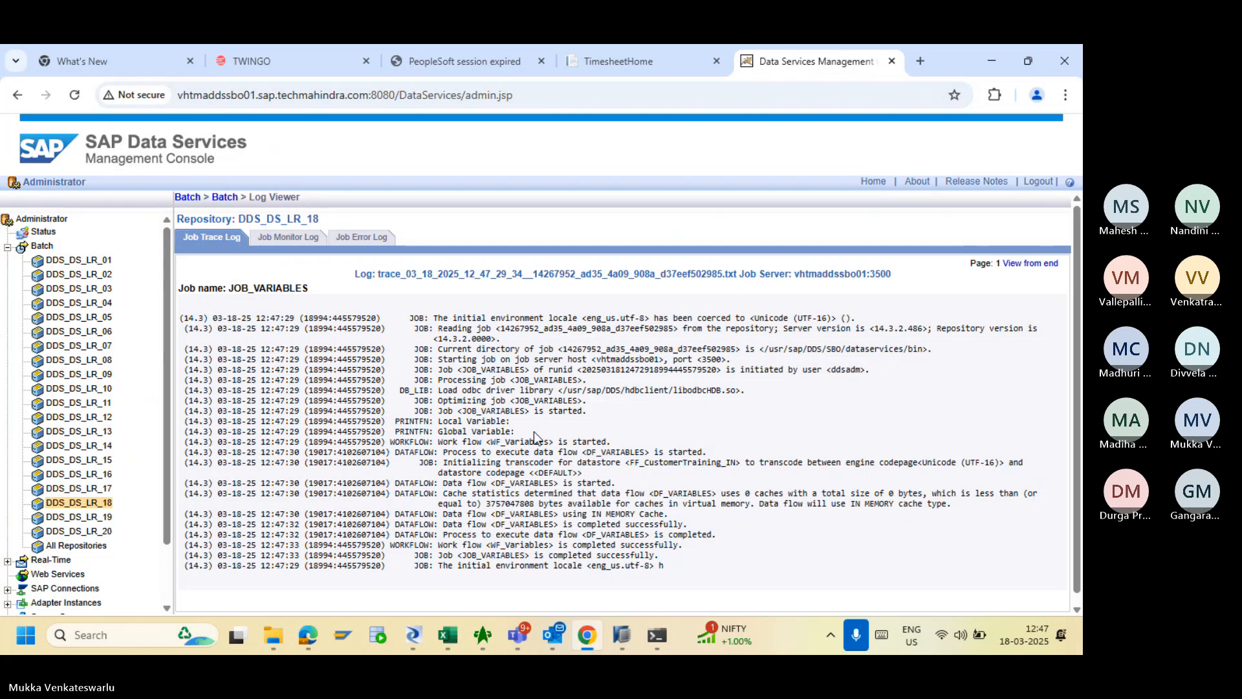
key("alt+Tab")
double_click(352, 214)
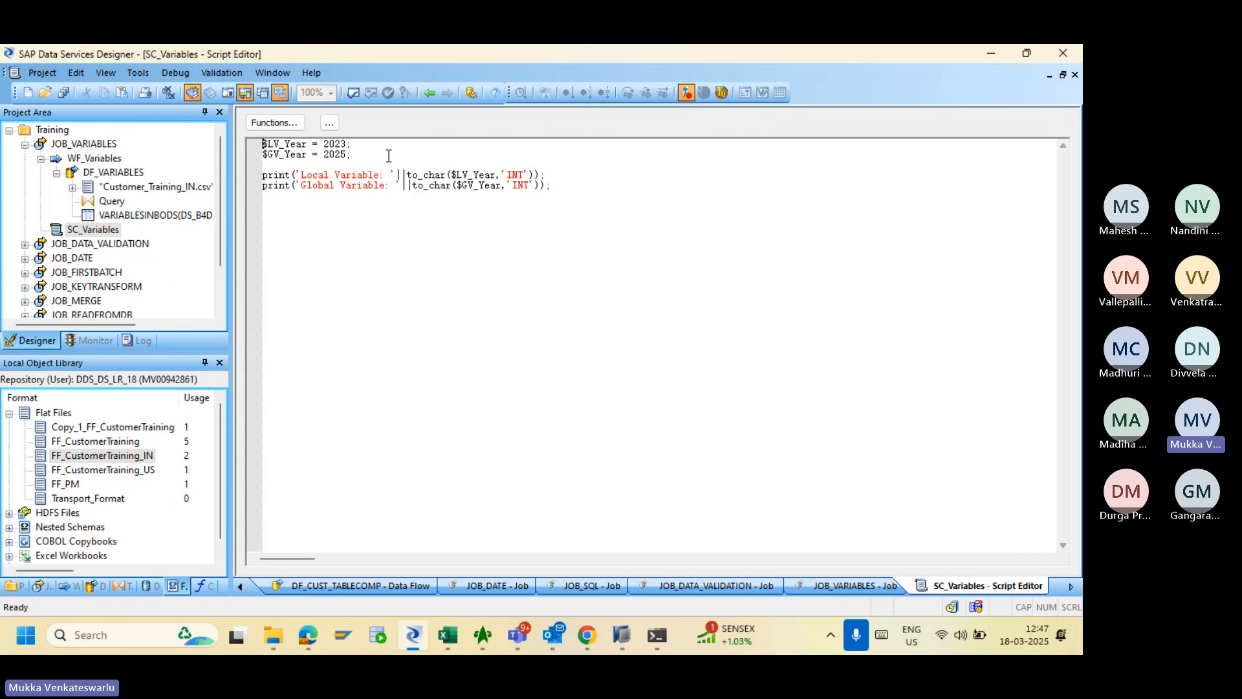
- Remove to_char( and ,'INT' around $LV_Year in the local variable print line
key("alt+Tab")
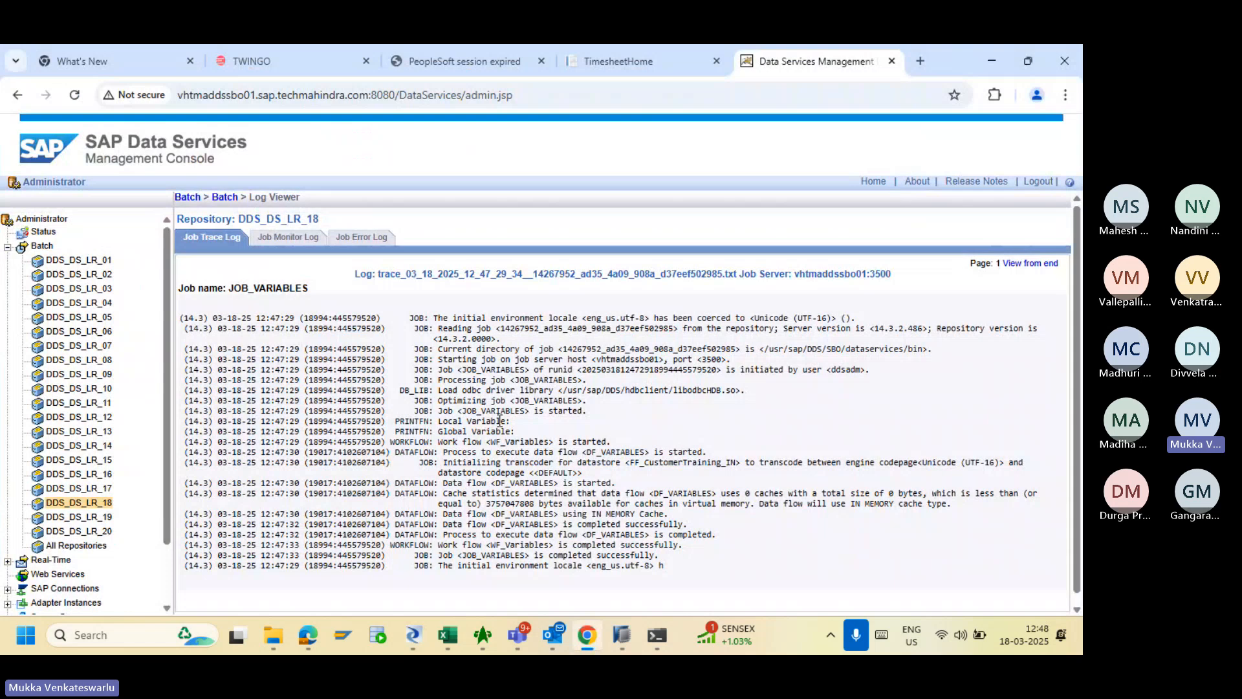
key("alt+Tab")
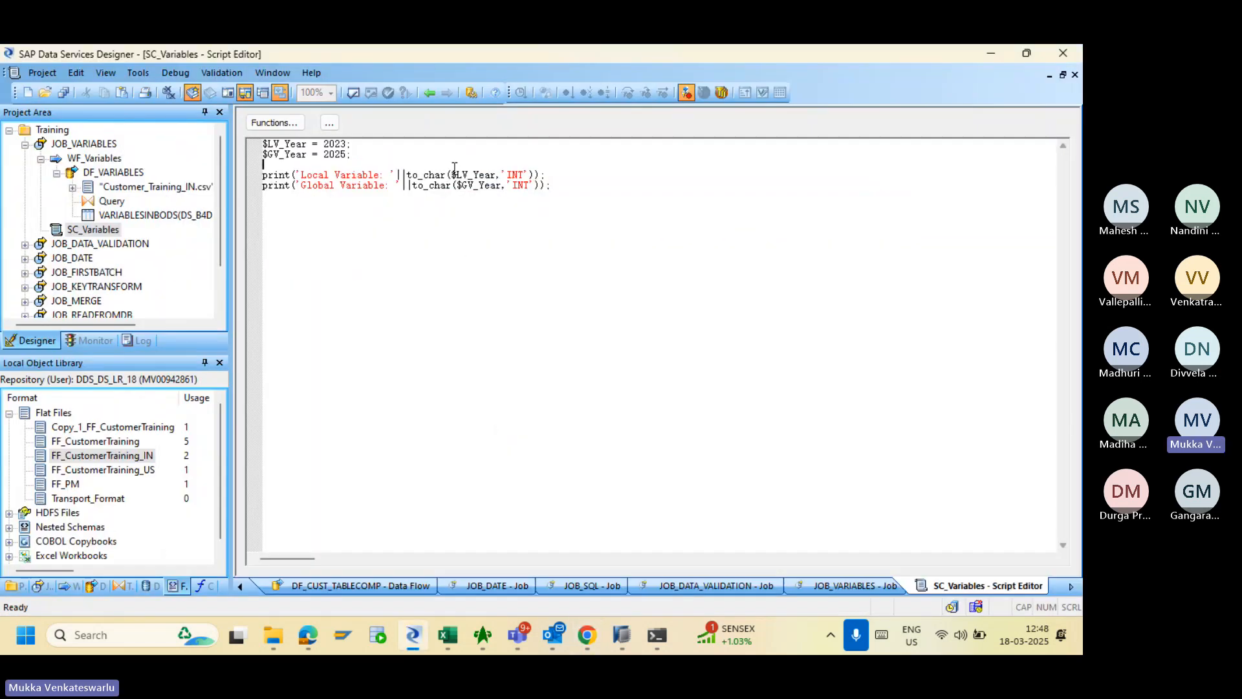
left_click(453, 176)
key("BackSpace")
key("BackSpace")
key("BackSpace")
key("BackSpace")
key("BackSpace")
key("BackSpace")
key("BackSpace")
key("BackSpace")
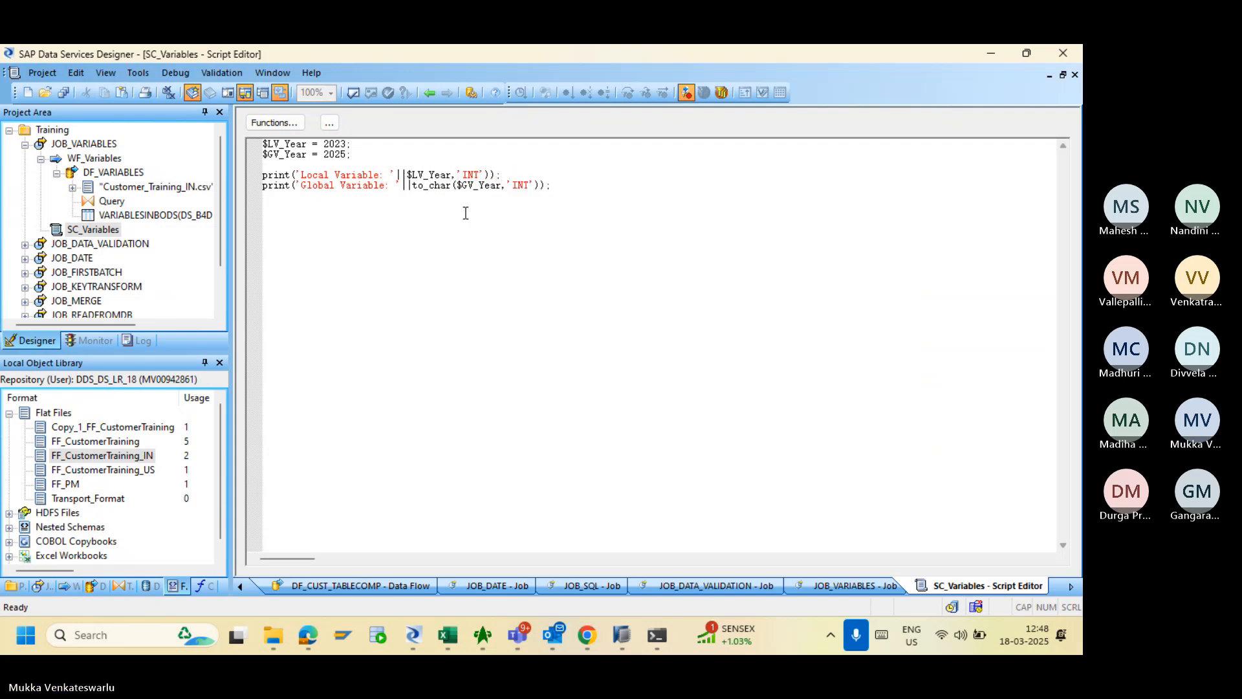
key("Right")
key("Right")
key("Right")
key("Right")
key("Right")
key("Right")
key("Right")
key("Right")
key("Delete")
key("Delete")
key("Delete")
key("Delete")
key("Delete")
- Remove to_char( and ,'INT' around $GV_Year in the global variable print line
key("Down")
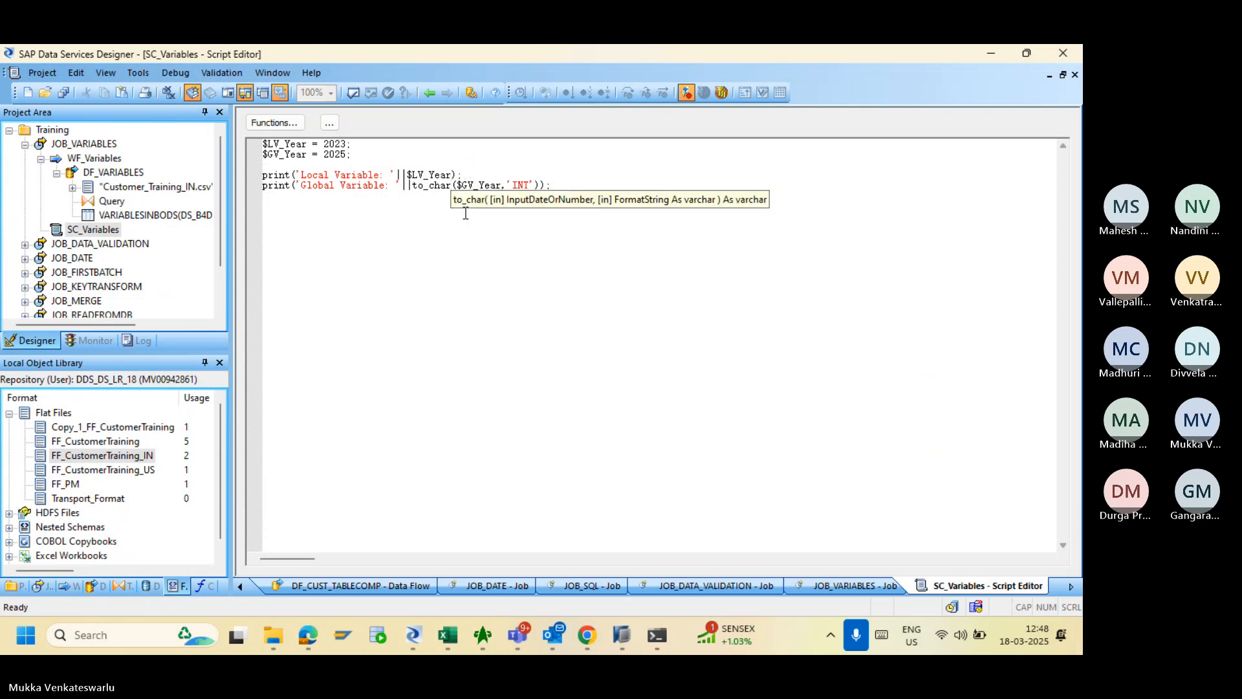
key("BackSpace")
key("BackSpace")
key("BackSpace")
key("BackSpace")
key("BackSpace")
key("BackSpace")
key("BackSpace")
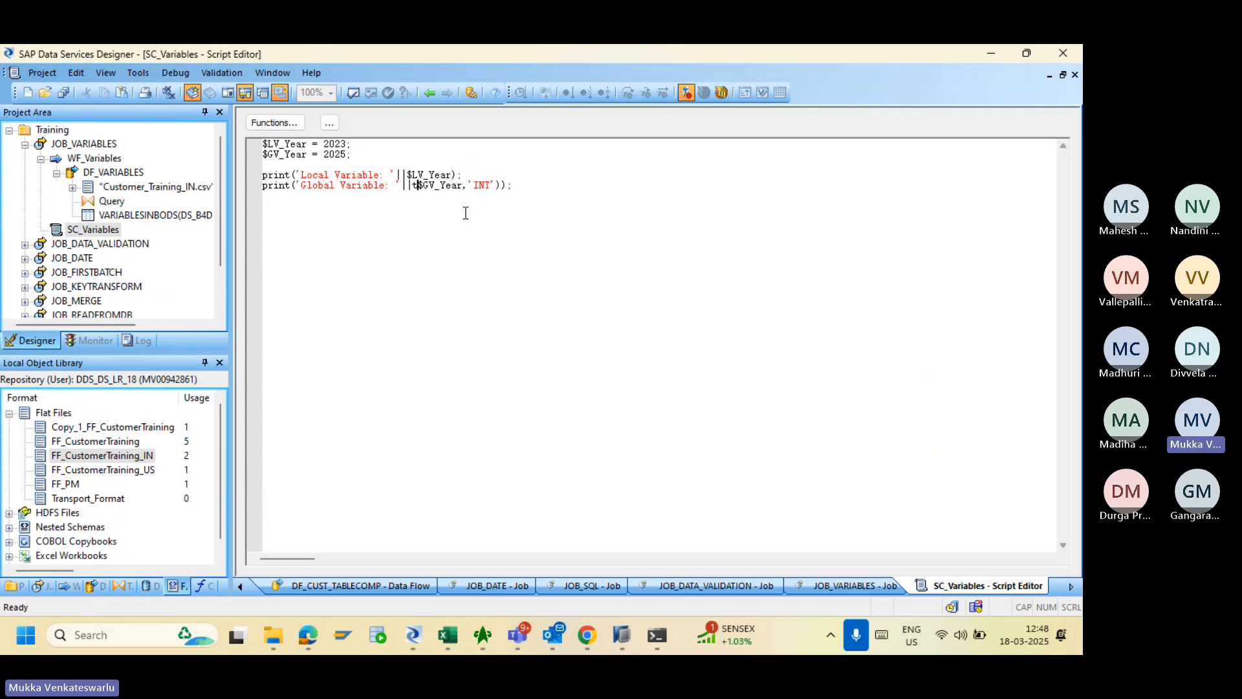
key("BackSpace")
key("Right")
key("Right")
key("Right")
key("Right")
key("Right")
key("Right")
key("Right")
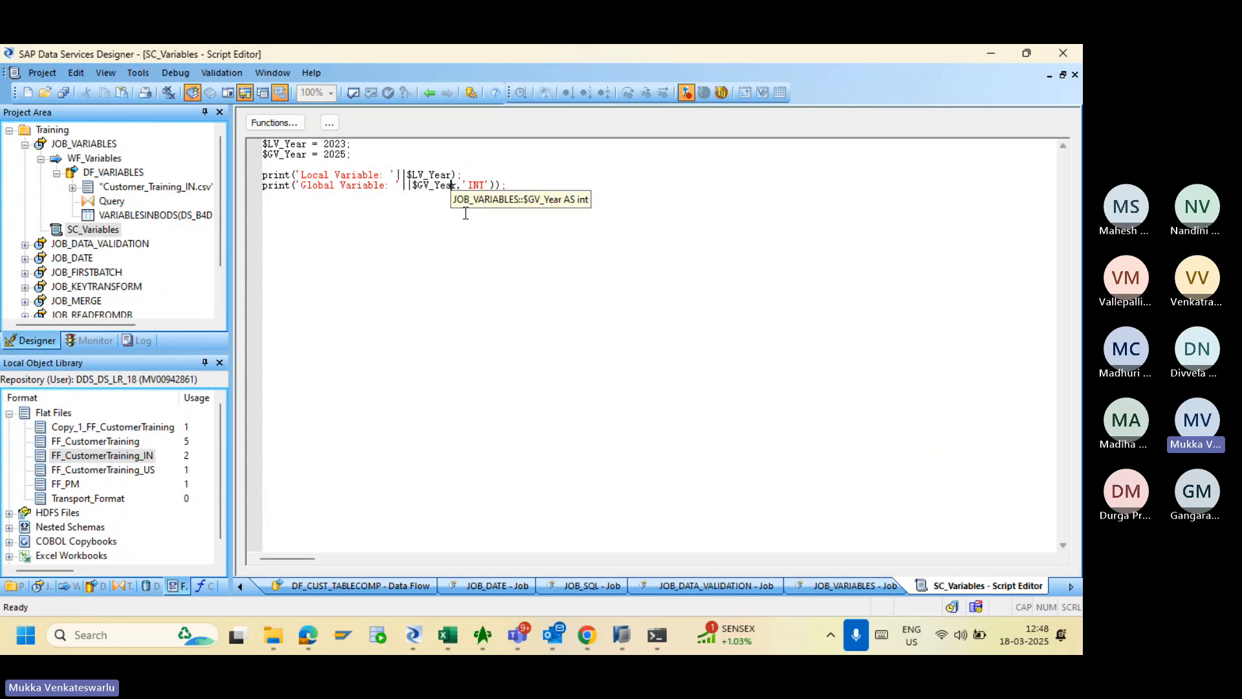
key("Right")
key("Delete")
key("Delete")
key("Delete")
key("Delete")
key("Delete")
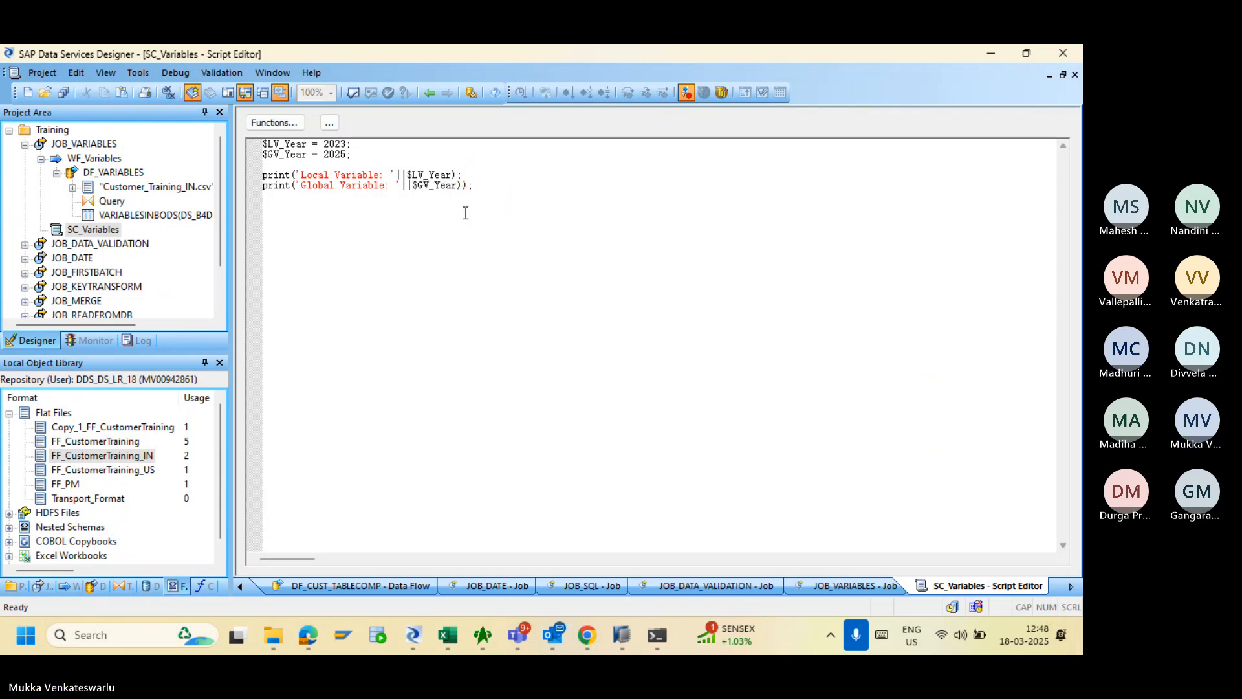
- Validate the edited SC_Variables script and save all changes to JOB_VARIABLES
left_click(352, 94)
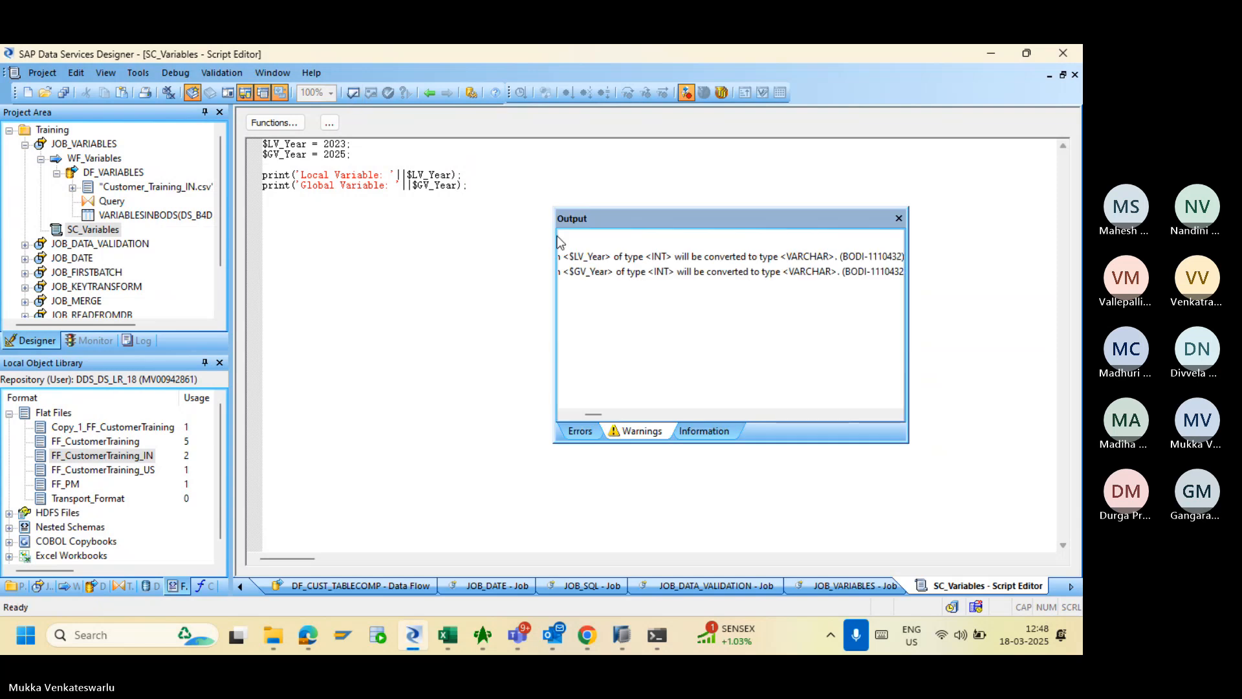
left_click(899, 218)
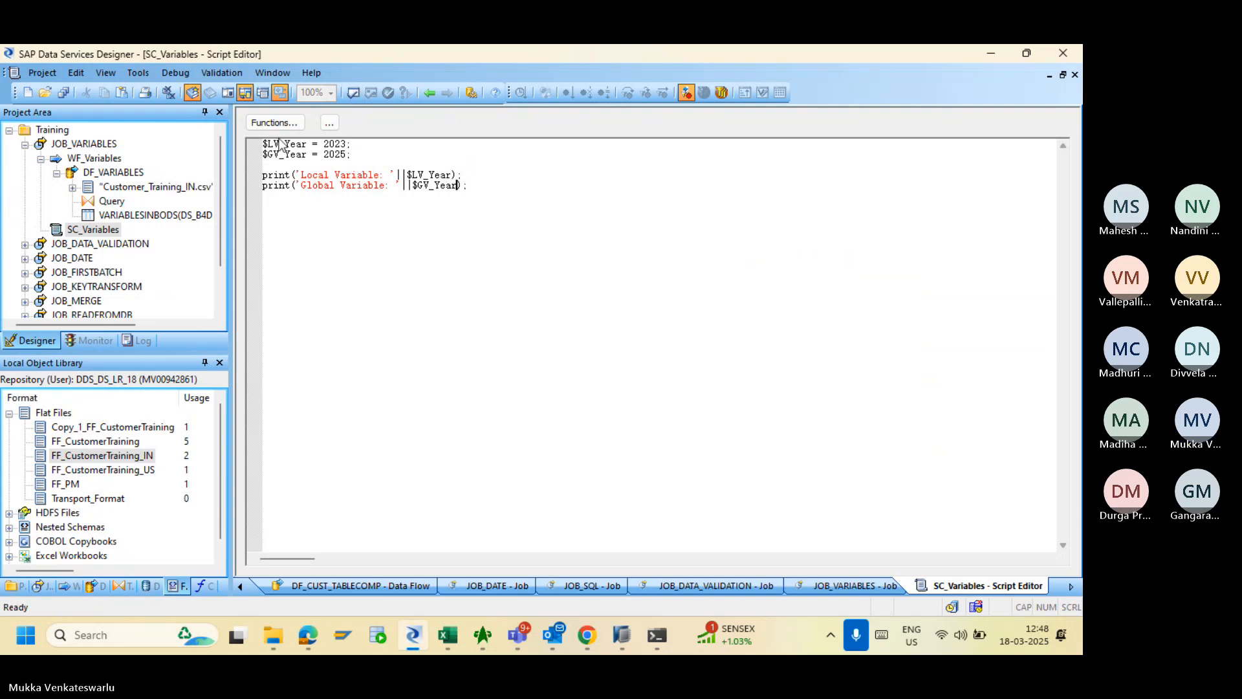
left_click(62, 93)
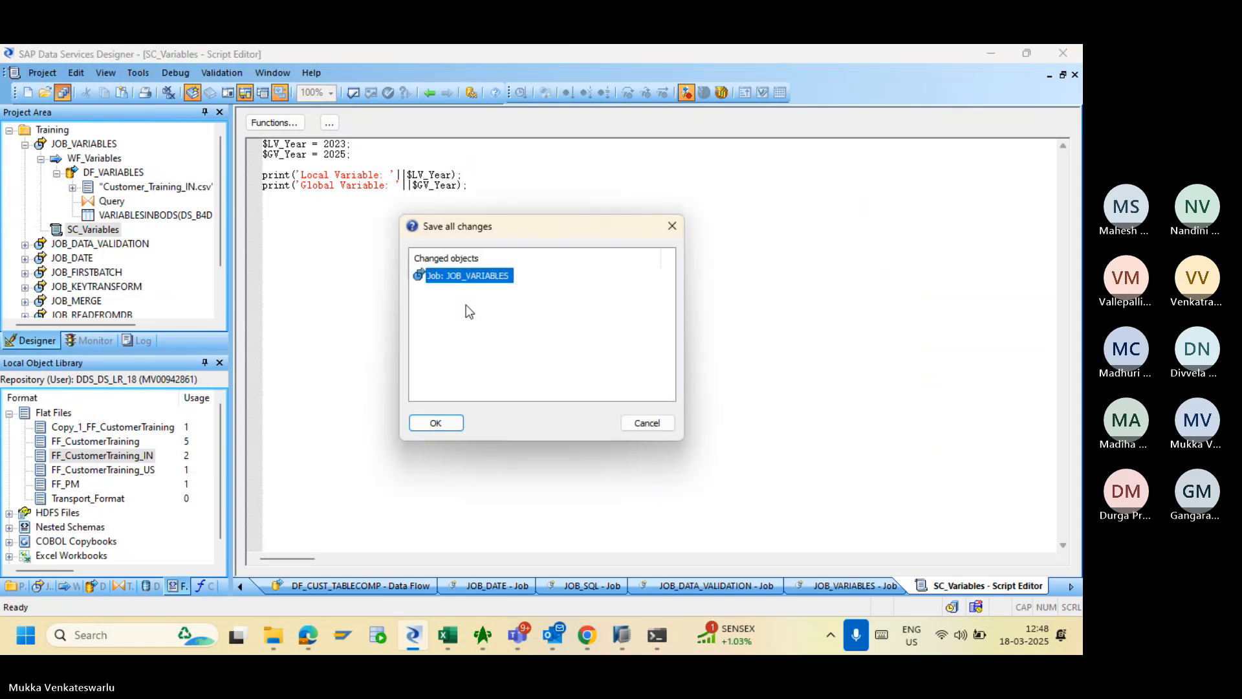
left_click(438, 420)
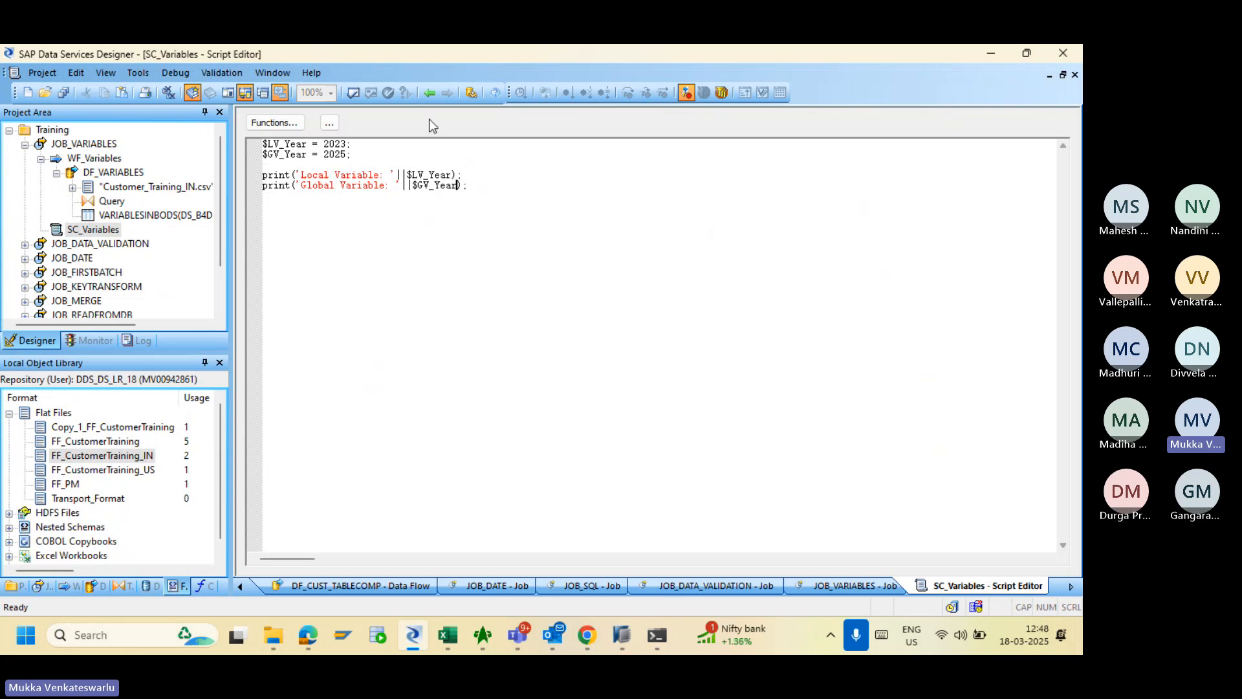
- Preview the VARIABLESINBODS target table's data in DF_VARIABLES, then return to the Management Console
left_click(430, 92)
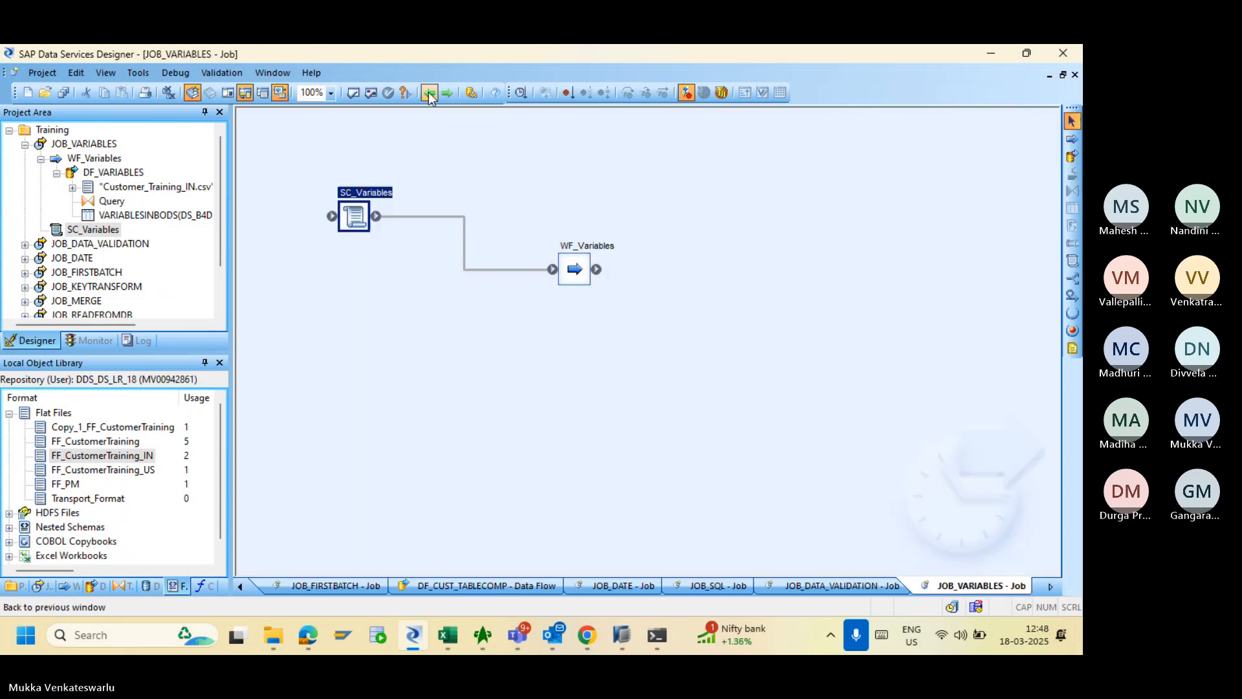
double_click(572, 274)
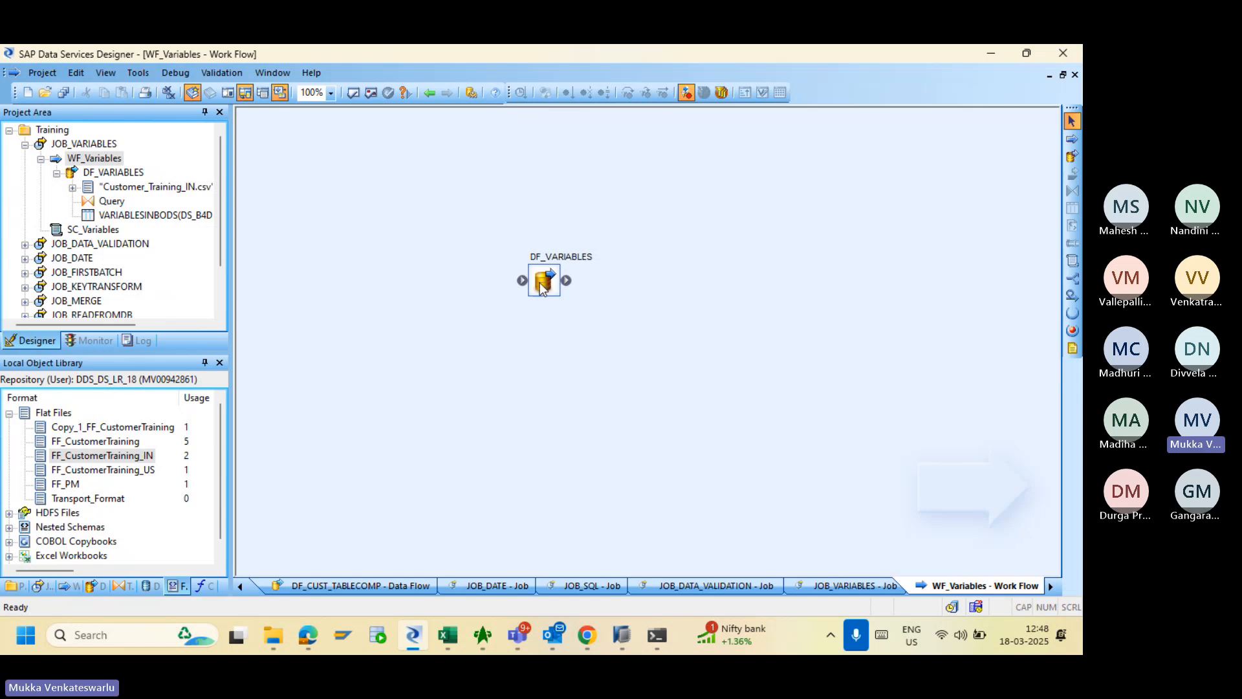
double_click(543, 283)
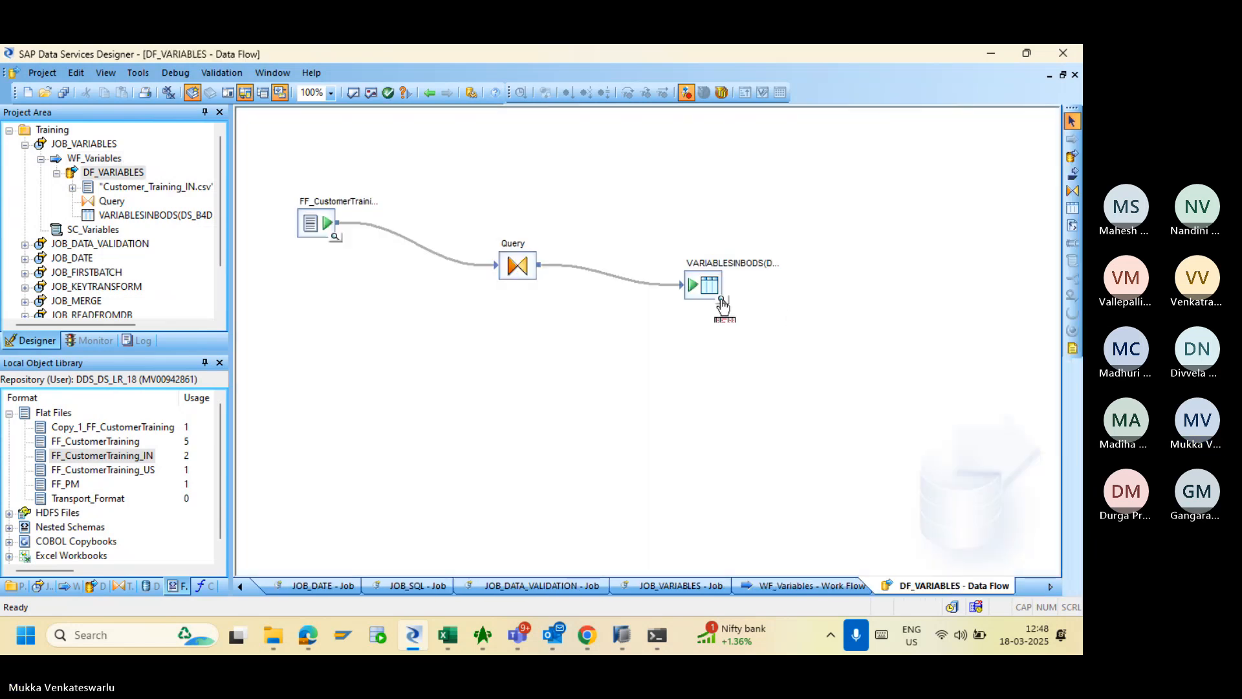
left_click(721, 300)
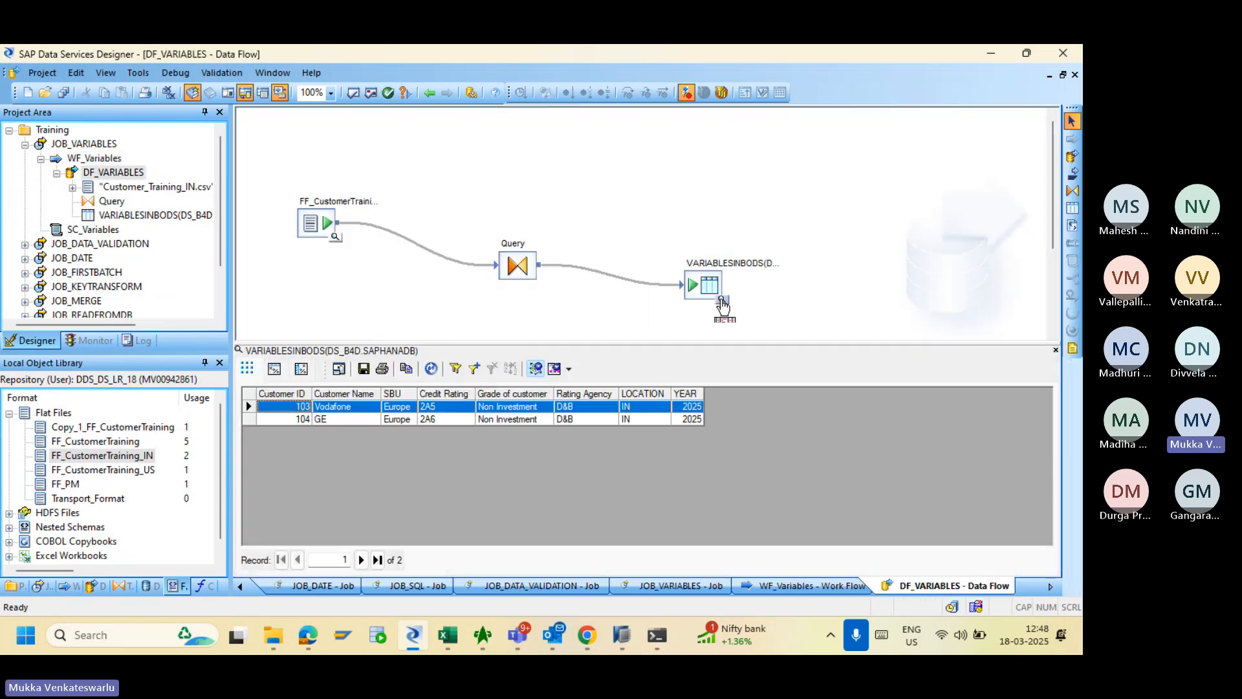
left_click(588, 636)
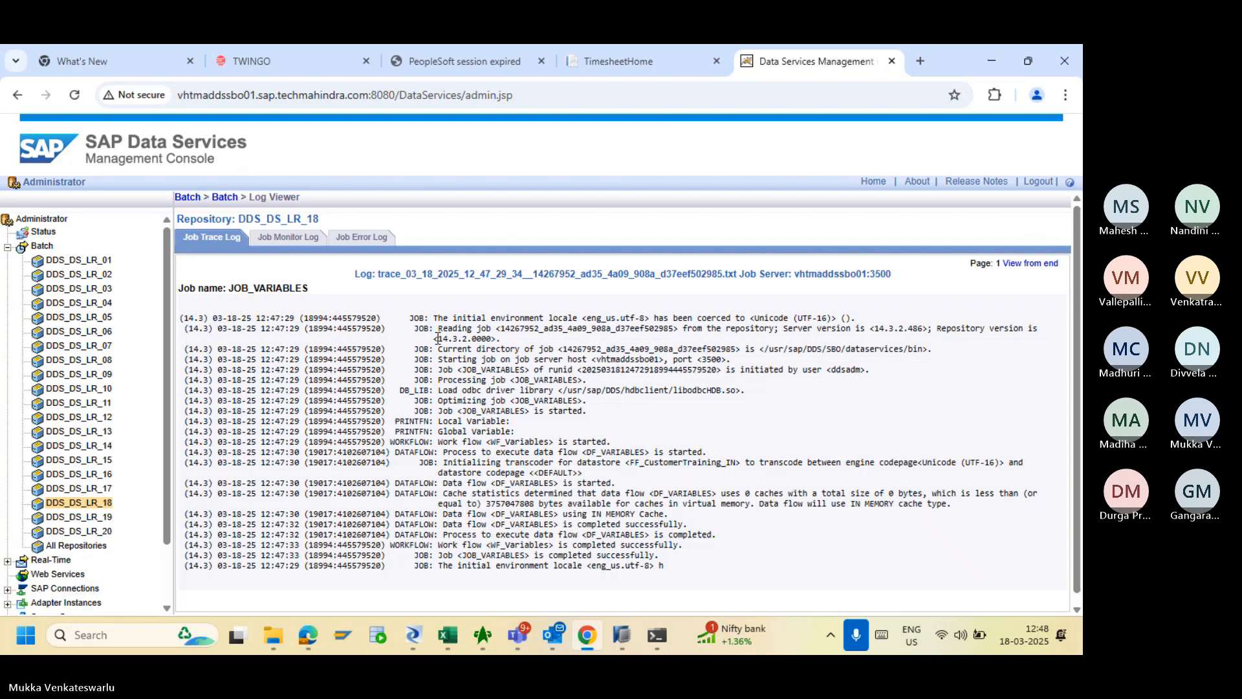
- Rerun JOB_VARIABLES and confirm its trace log prints Local Variable: 2023 and Global Variable: 2025
left_click(226, 198)
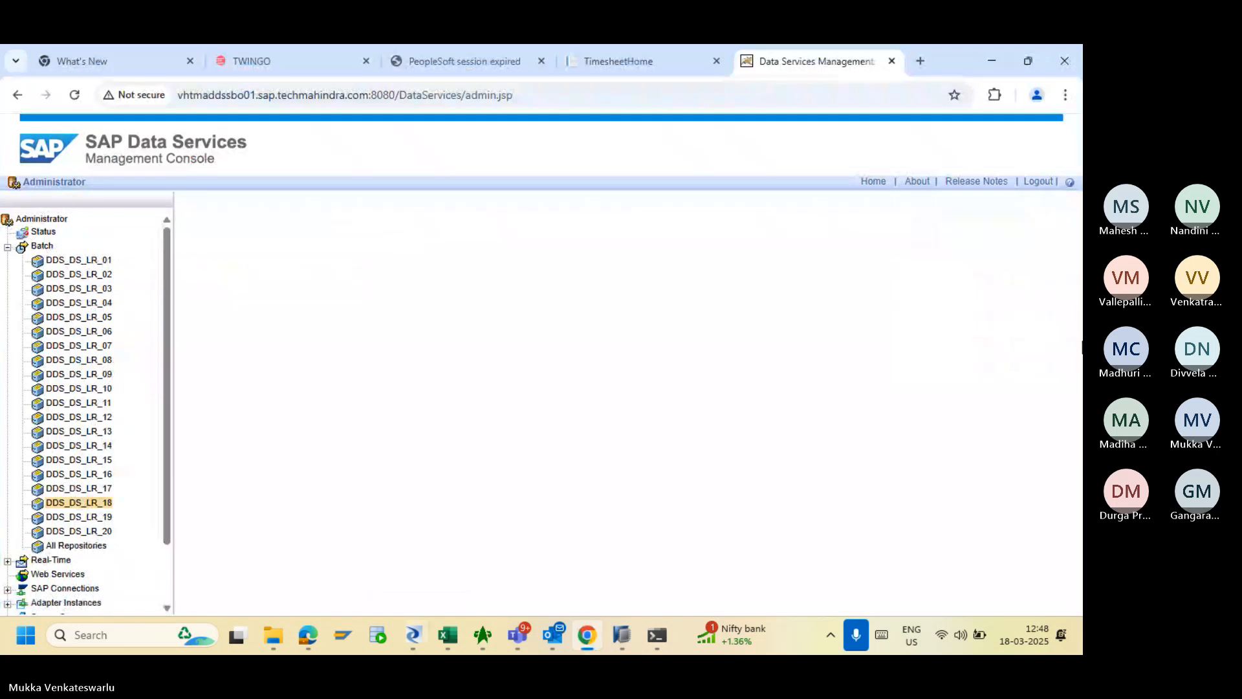
scroll(1061, 335, "down", 1)
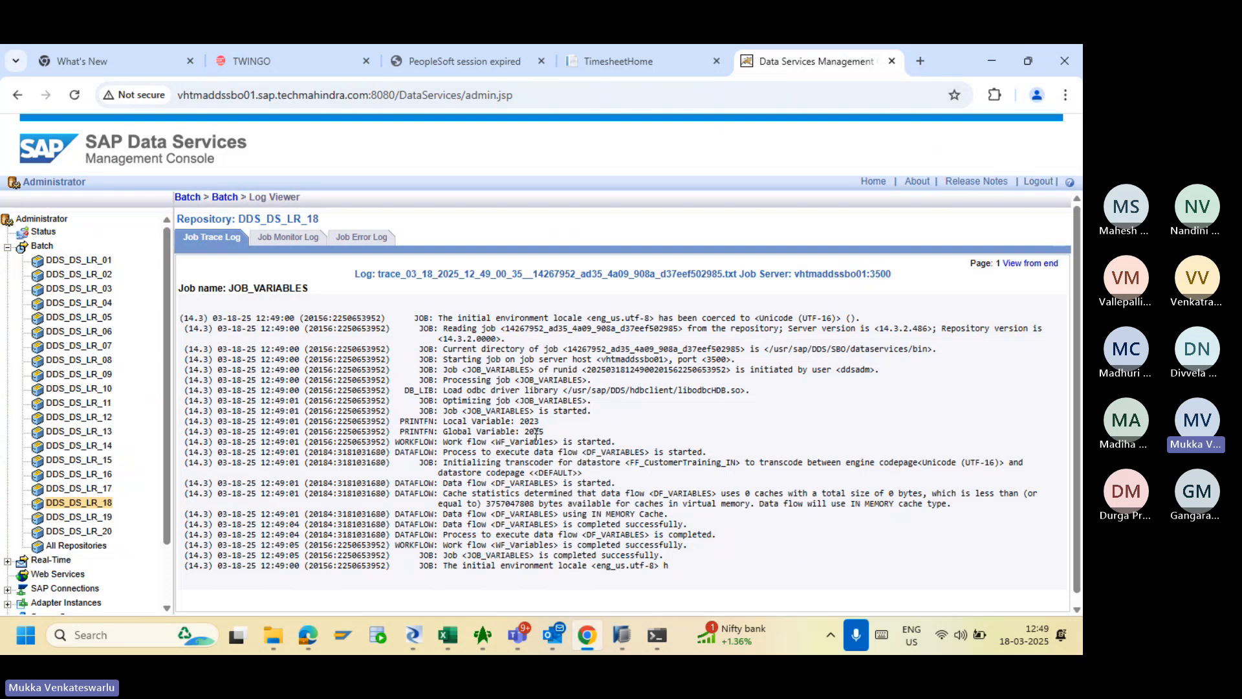
key("alt+Tab")
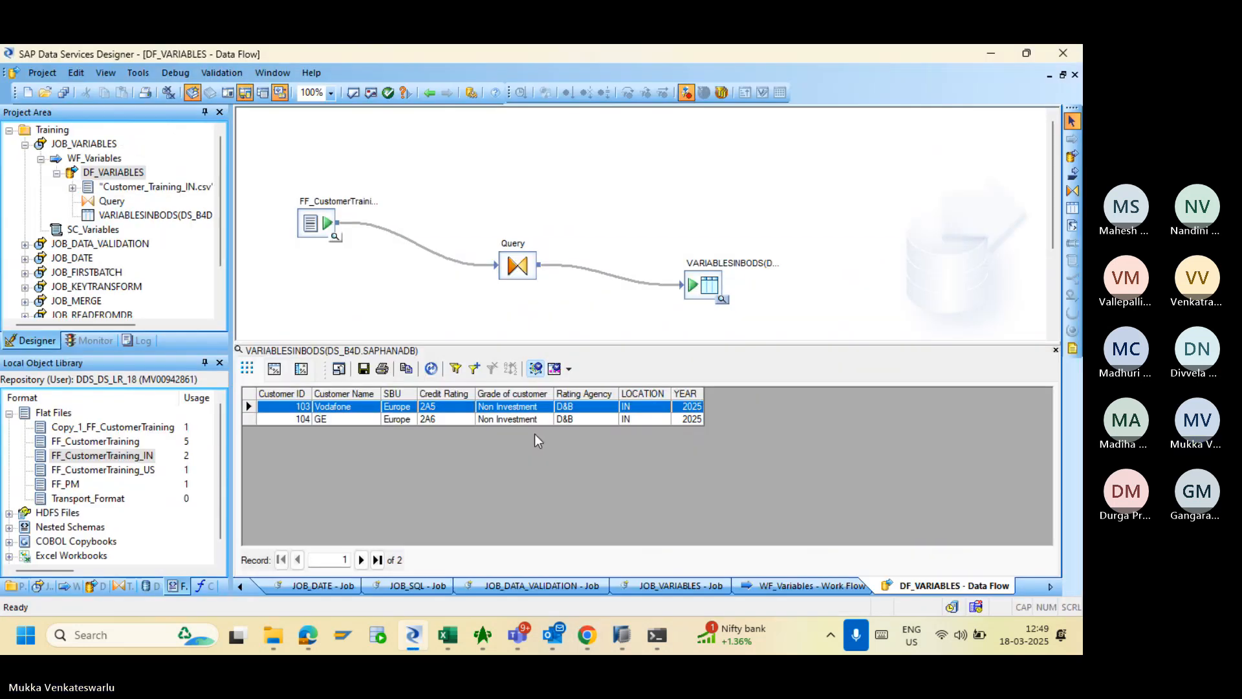
- Inspect the Query transform's WHERE filter Year = $GV_Year
double_click(514, 265)
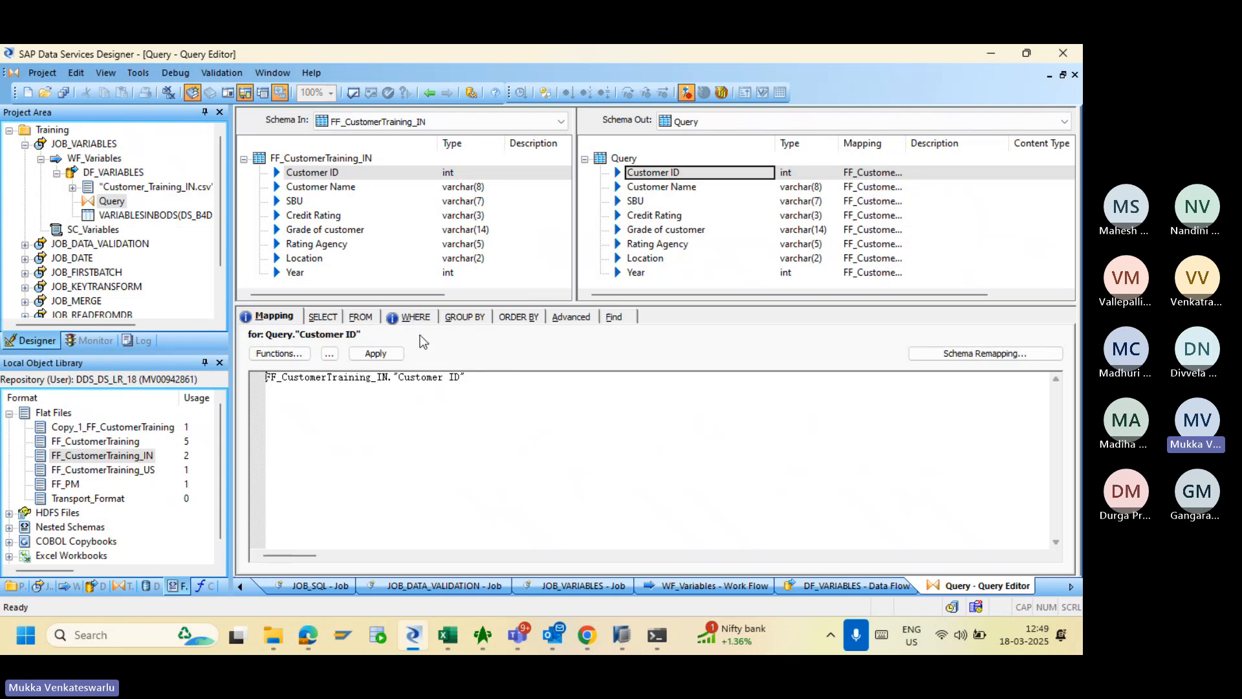
left_click(408, 317)
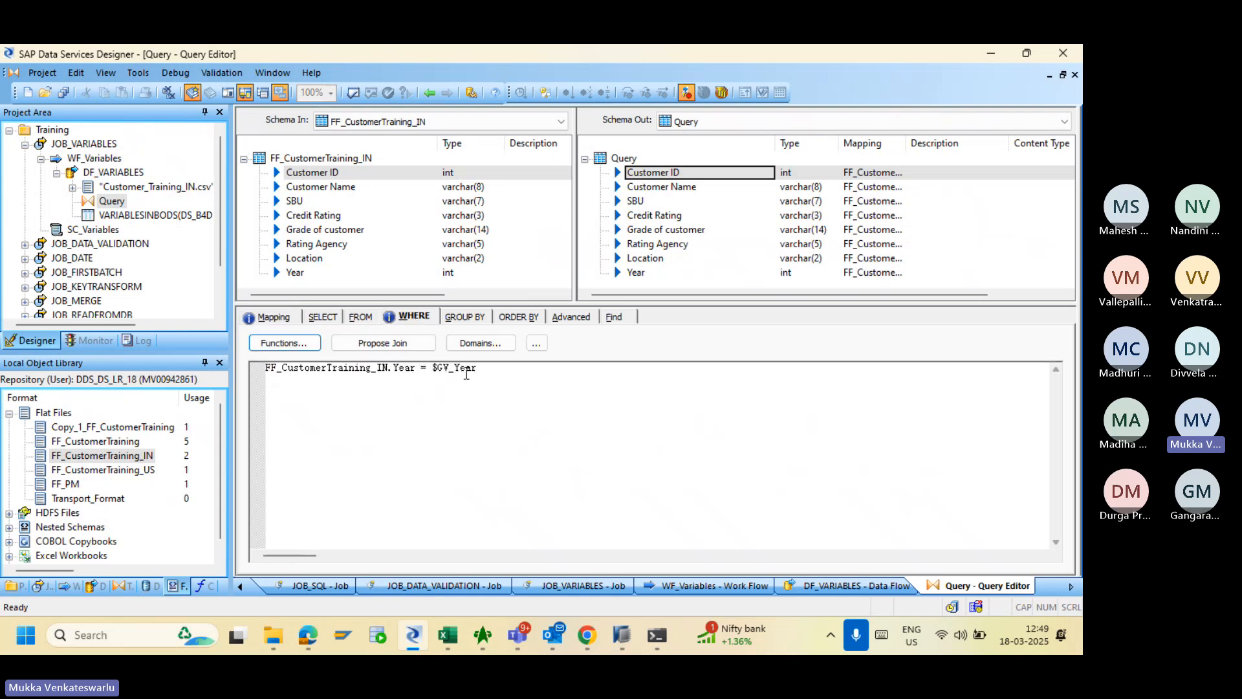
left_click(428, 92)
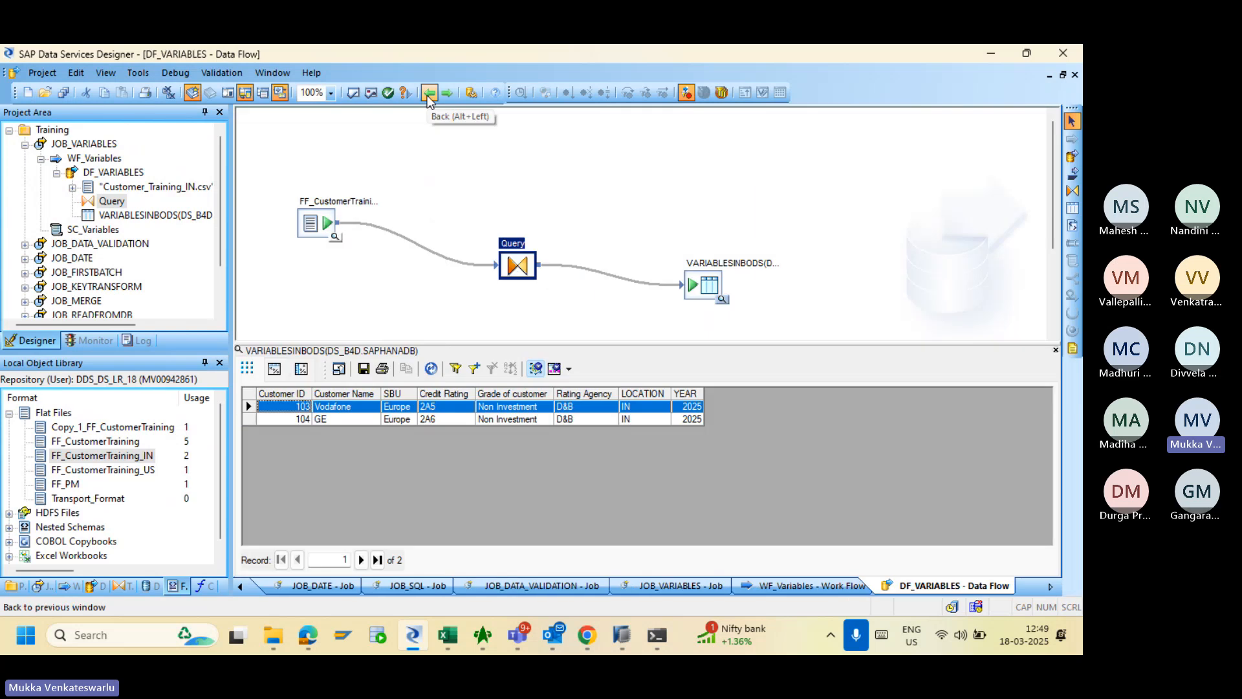
left_click(427, 94)
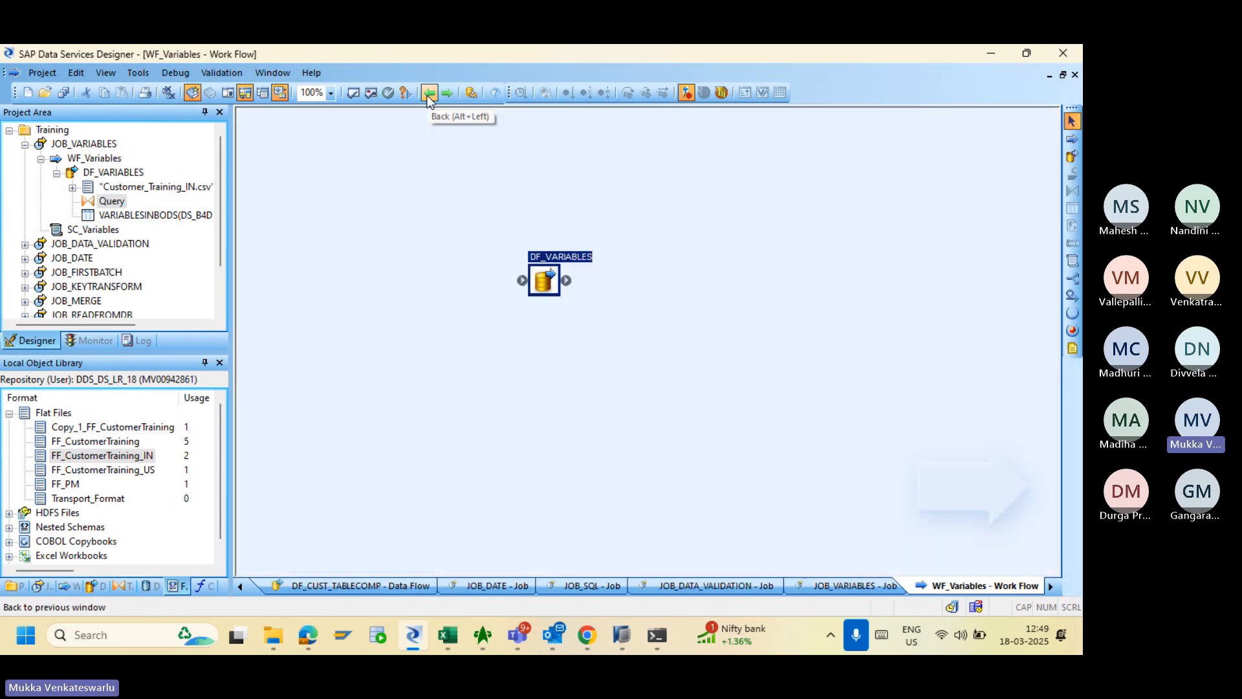
- Navigate back through DF_VARIABLES to JOB_VARIABLES and reopen the SC_Variables script
double_click(545, 282)
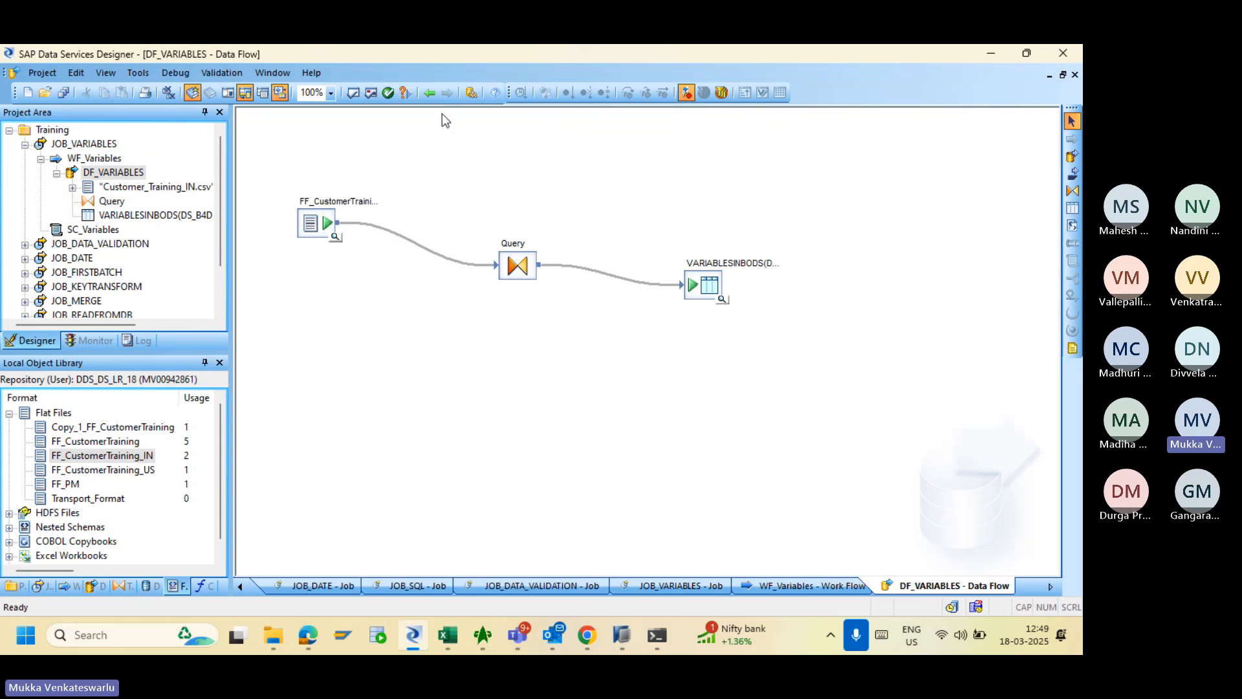
left_click(428, 94)
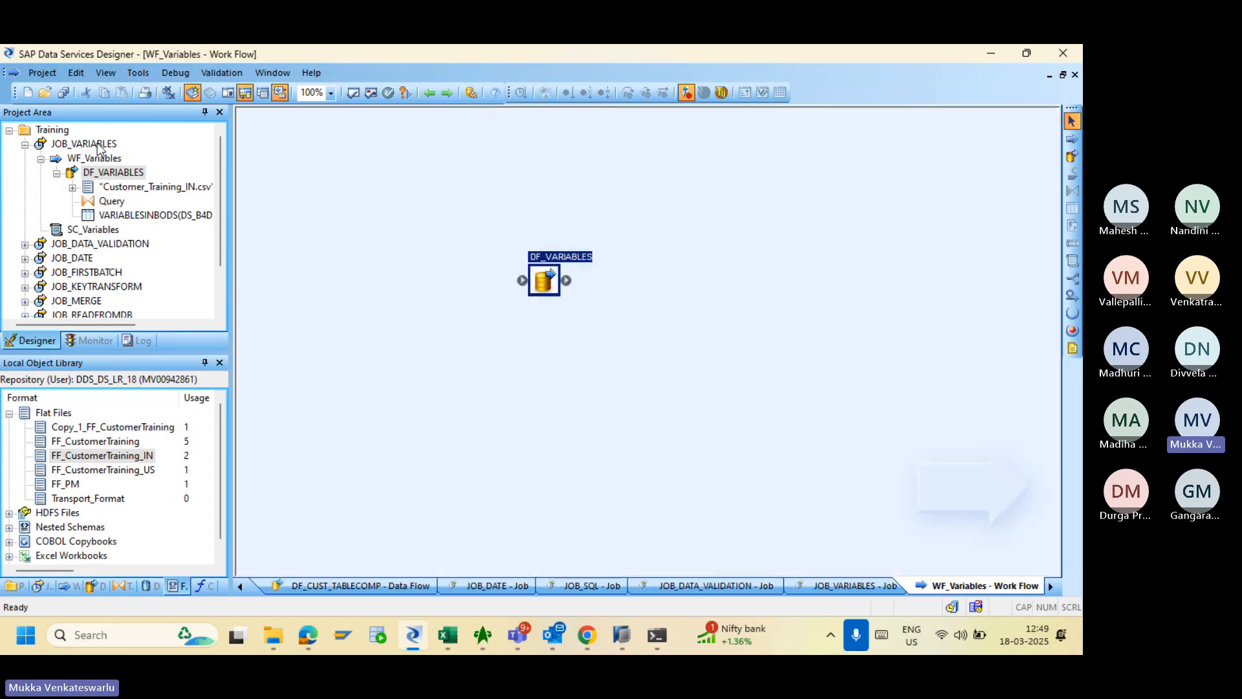
left_click(97, 145)
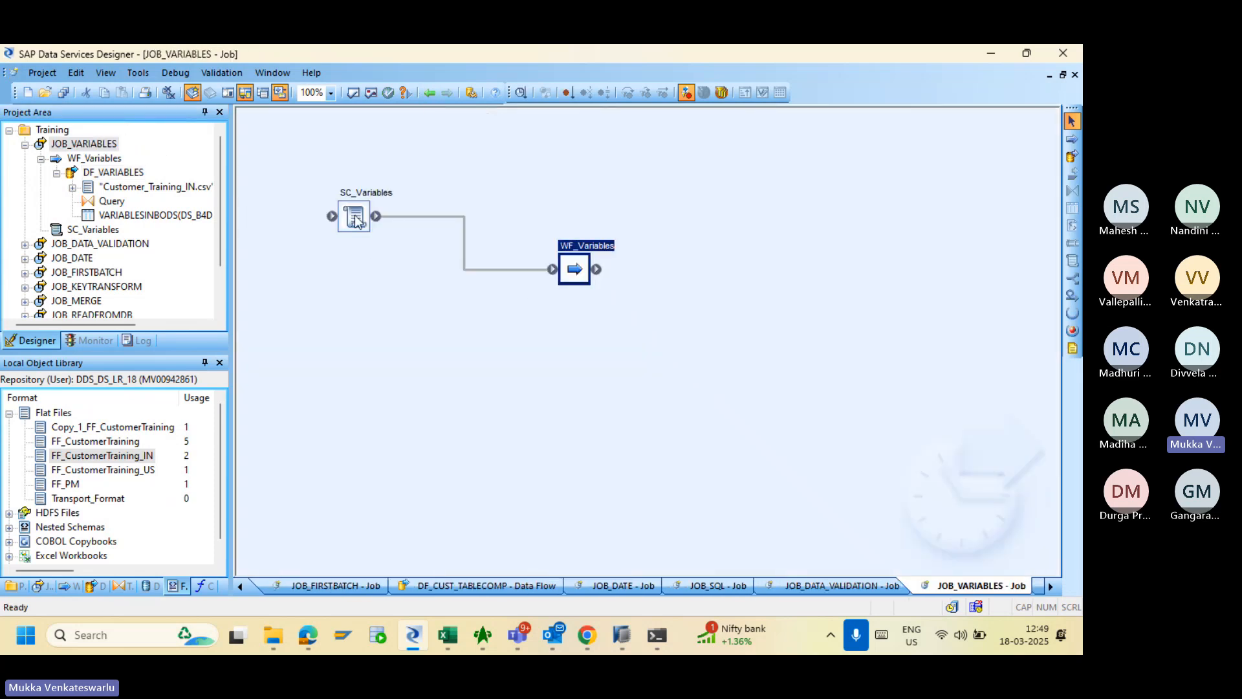
double_click(357, 220)
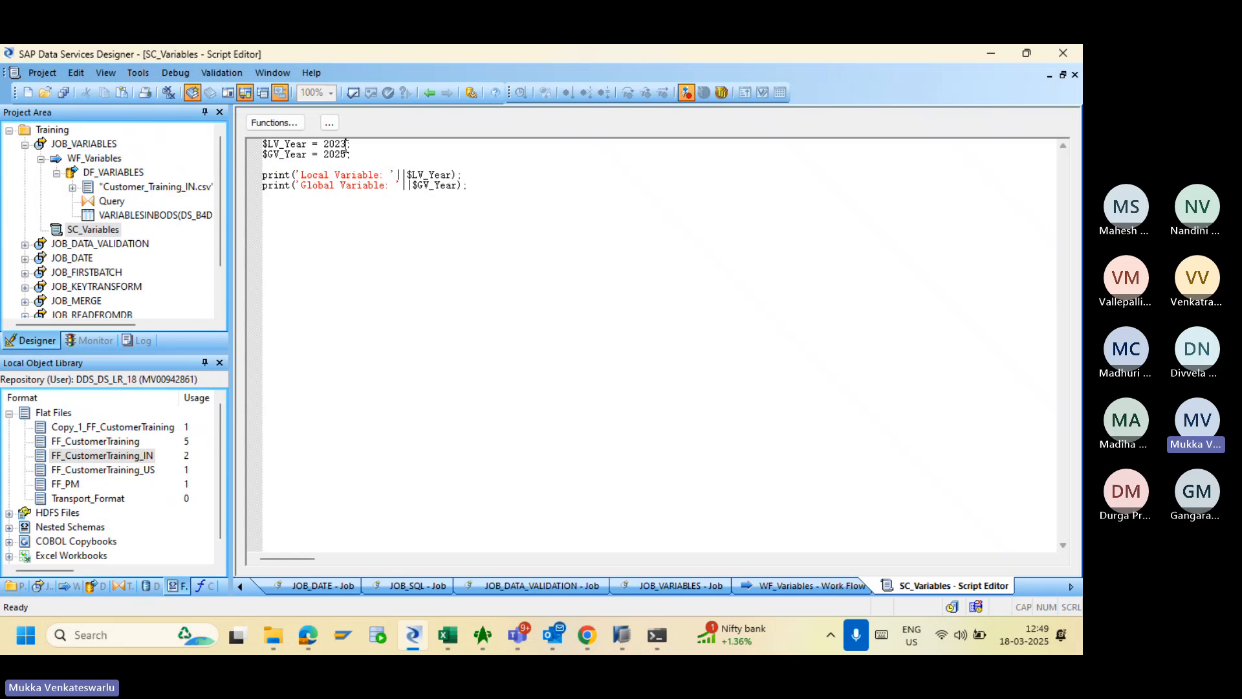
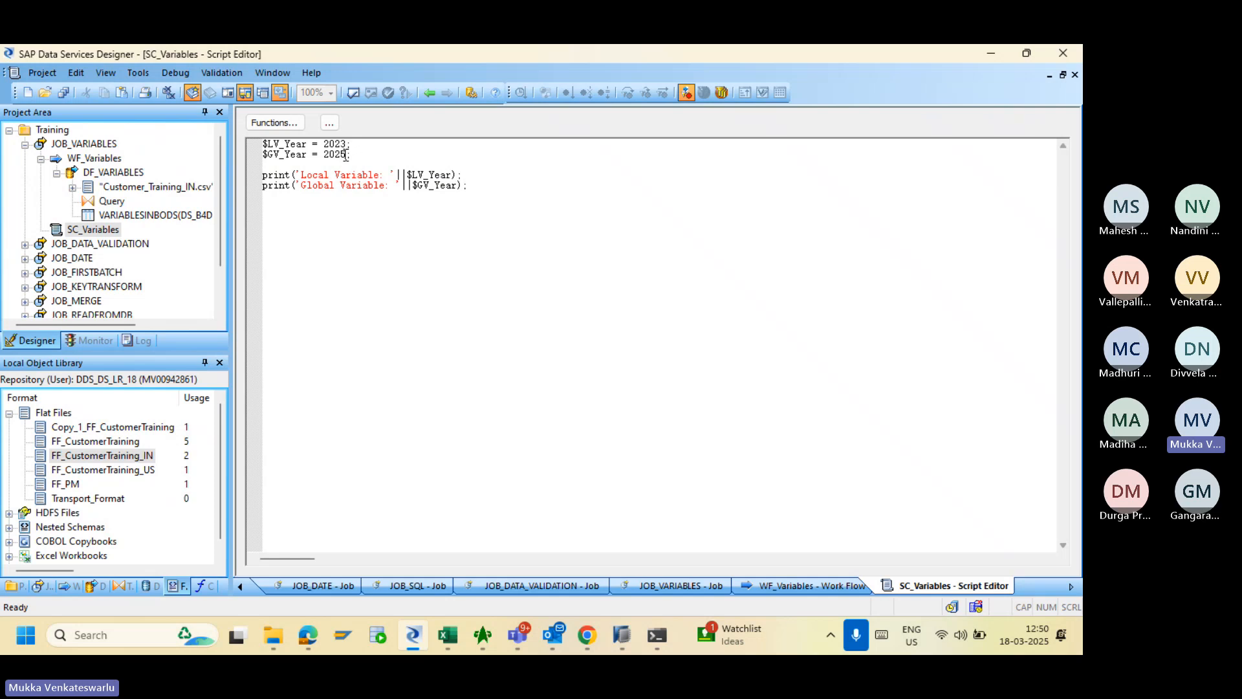
- Drill from JOB_VARIABLES through WF_Variables and DF_VARIABLES into the Query, then back to the job
left_click(430, 92)
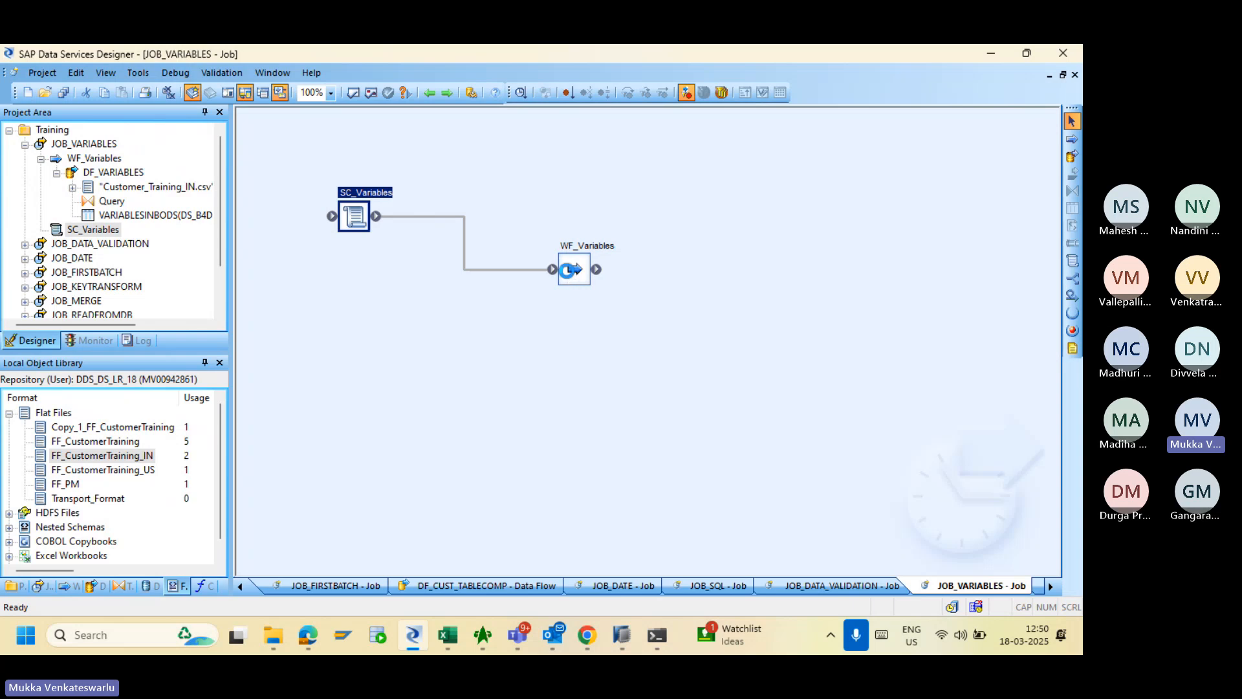
double_click(570, 273)
double_click(556, 281)
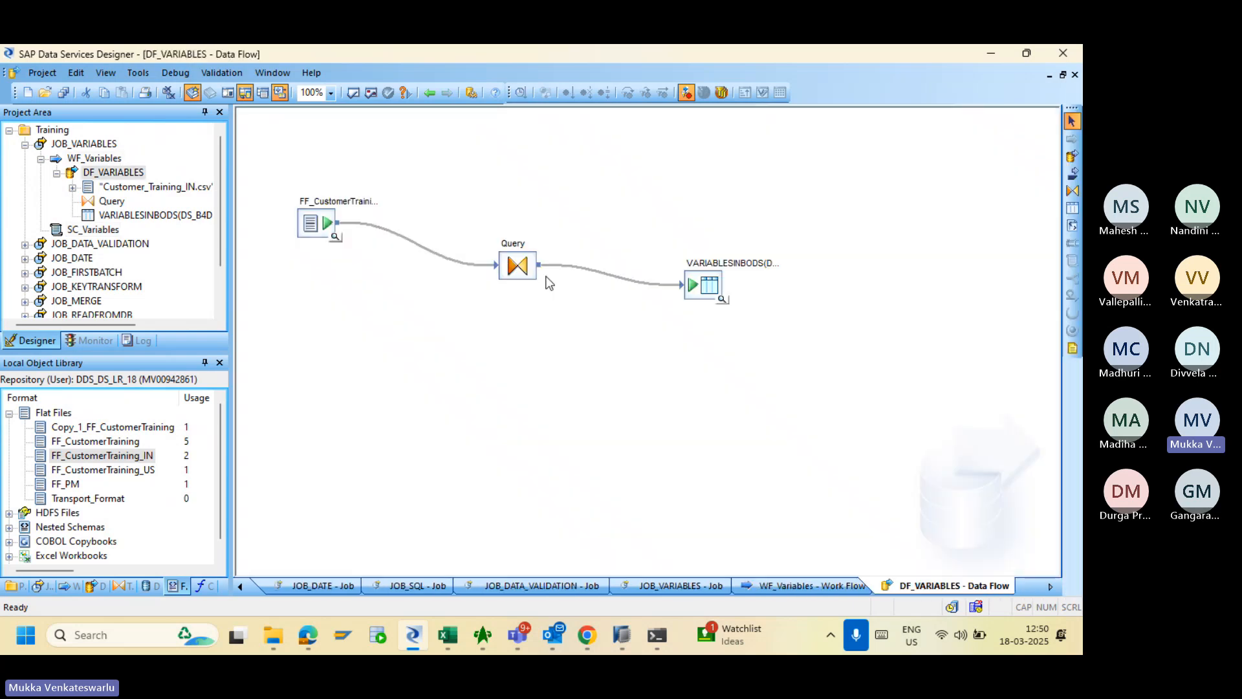
double_click(517, 266)
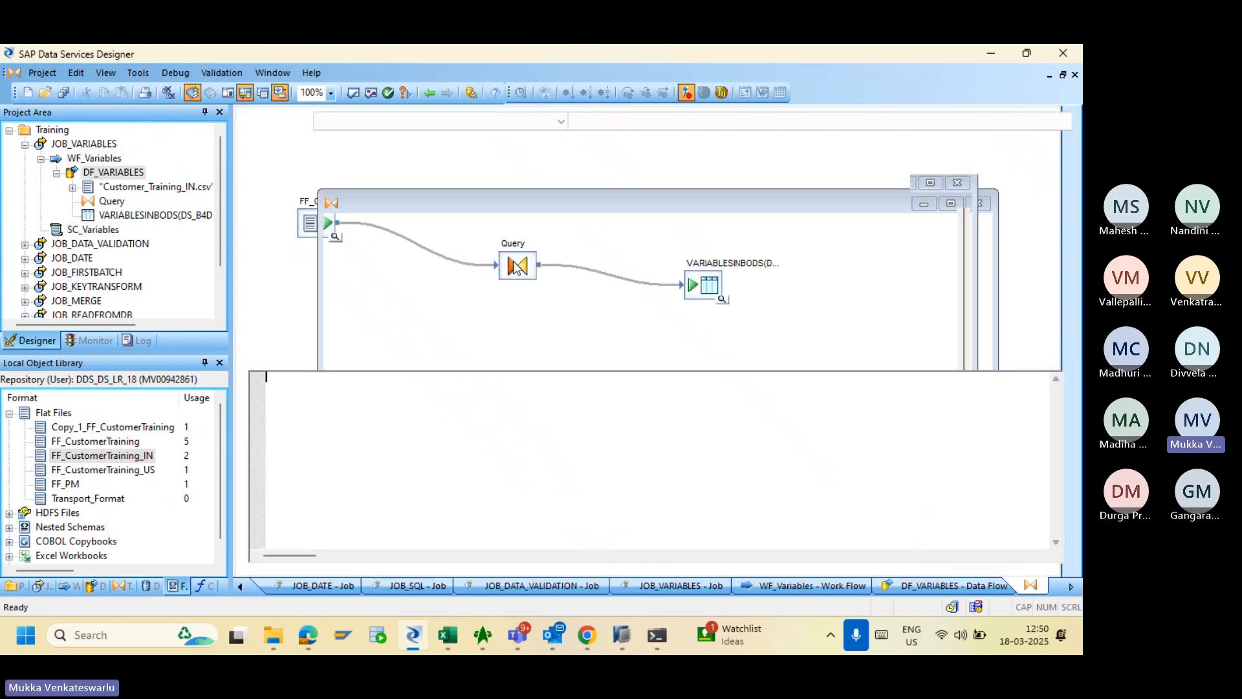
left_click(429, 93)
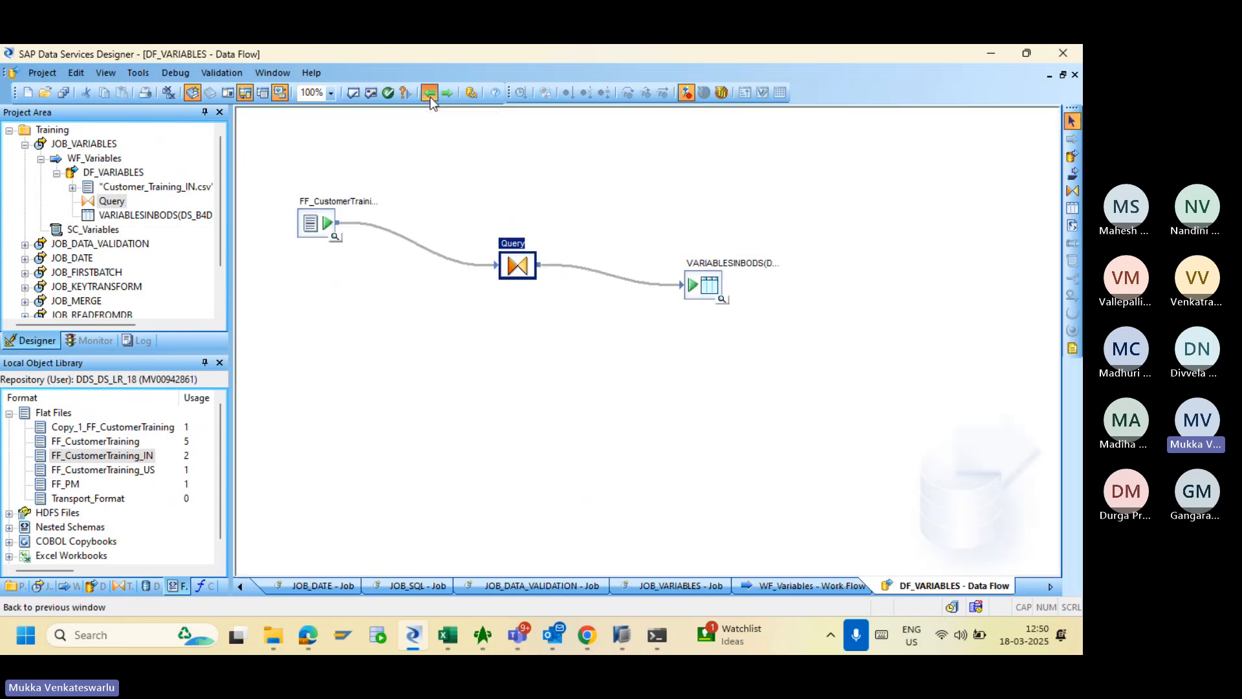
left_click(429, 93)
left_click(429, 93)
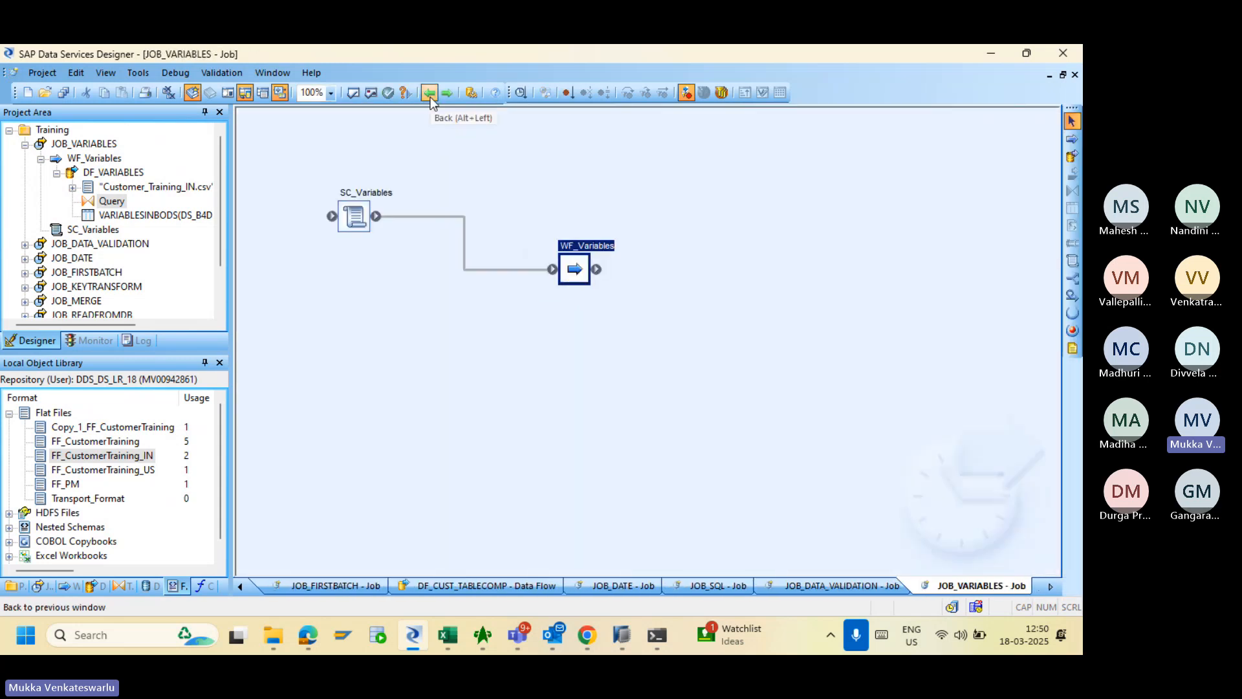
- Open the SC_Variables script and place the cursor after the $LV_Year assignment
left_click(100, 146)
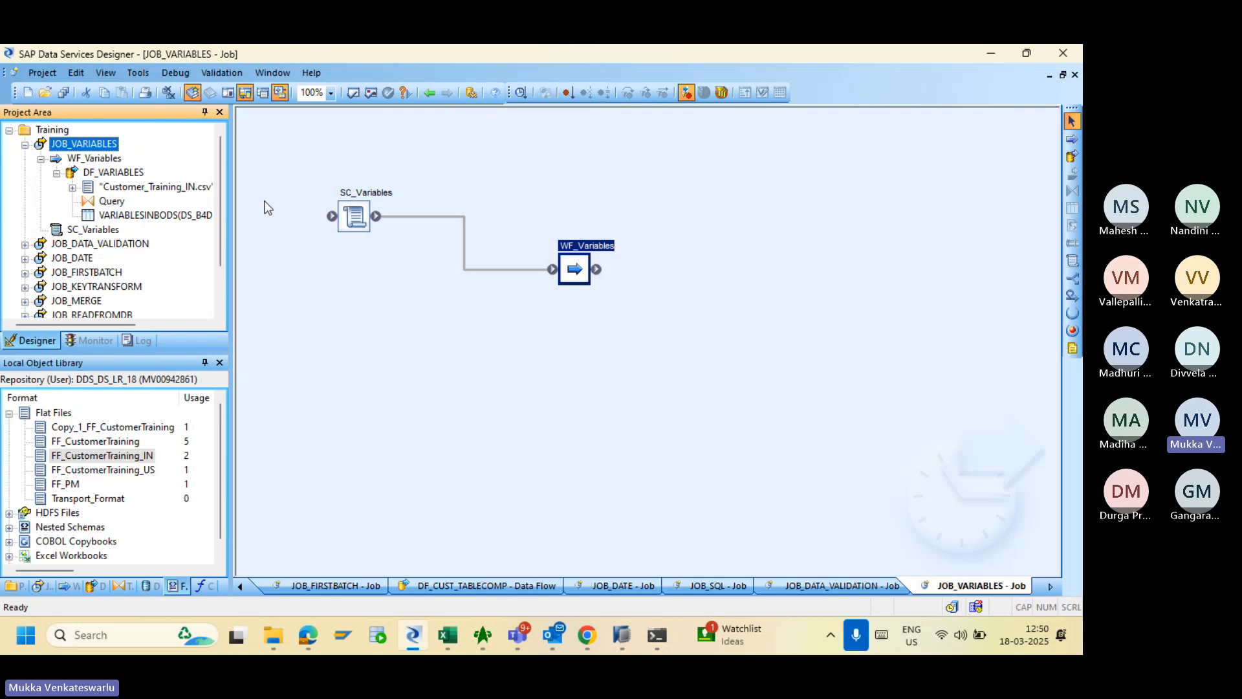
left_click(355, 220)
double_click(355, 220)
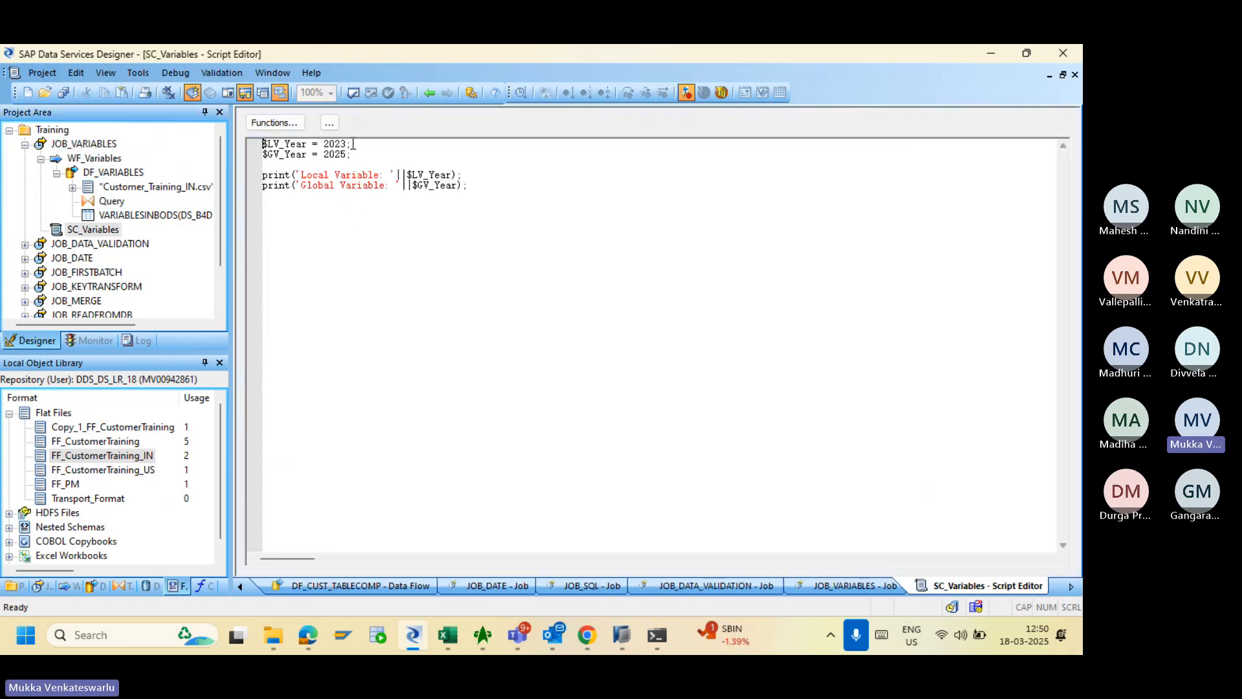
left_click(354, 143)
- Check the Teams meeting and the Book1 'Variables and Parameters in BODS' notes, then return to the script
key("alt+Tab")
key("alt+Tab")
key("alt+Tab")
key("alt+Tab")
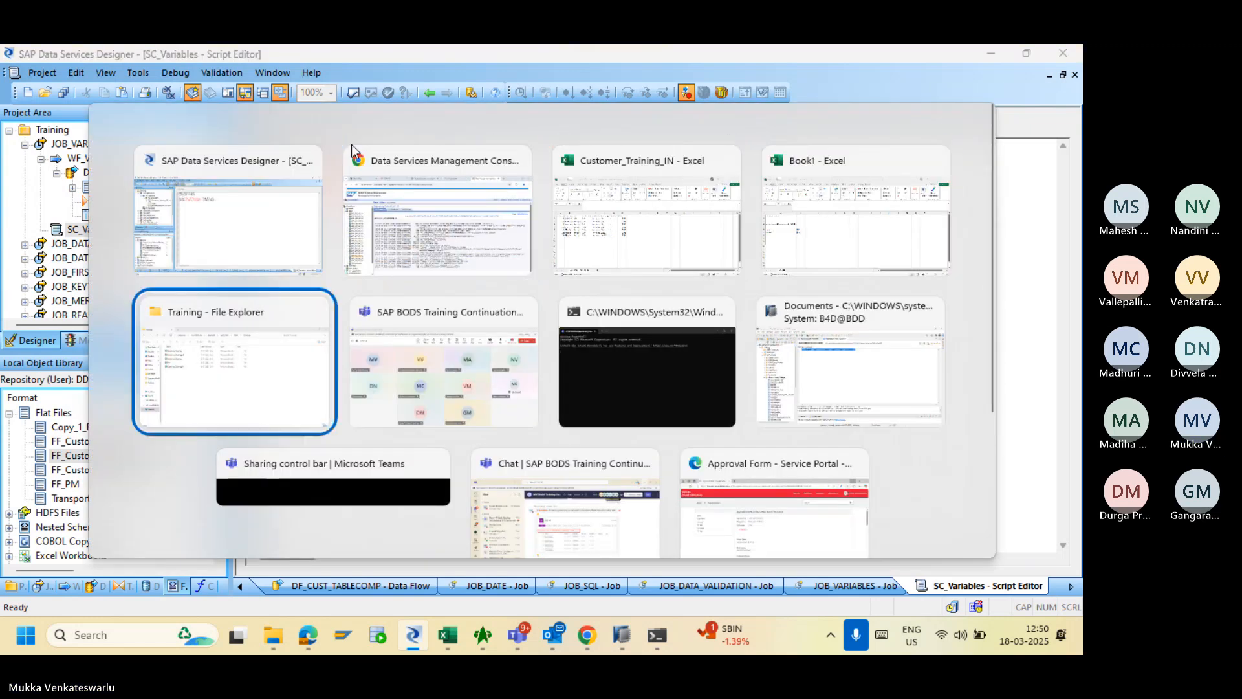
key("alt+Tab")
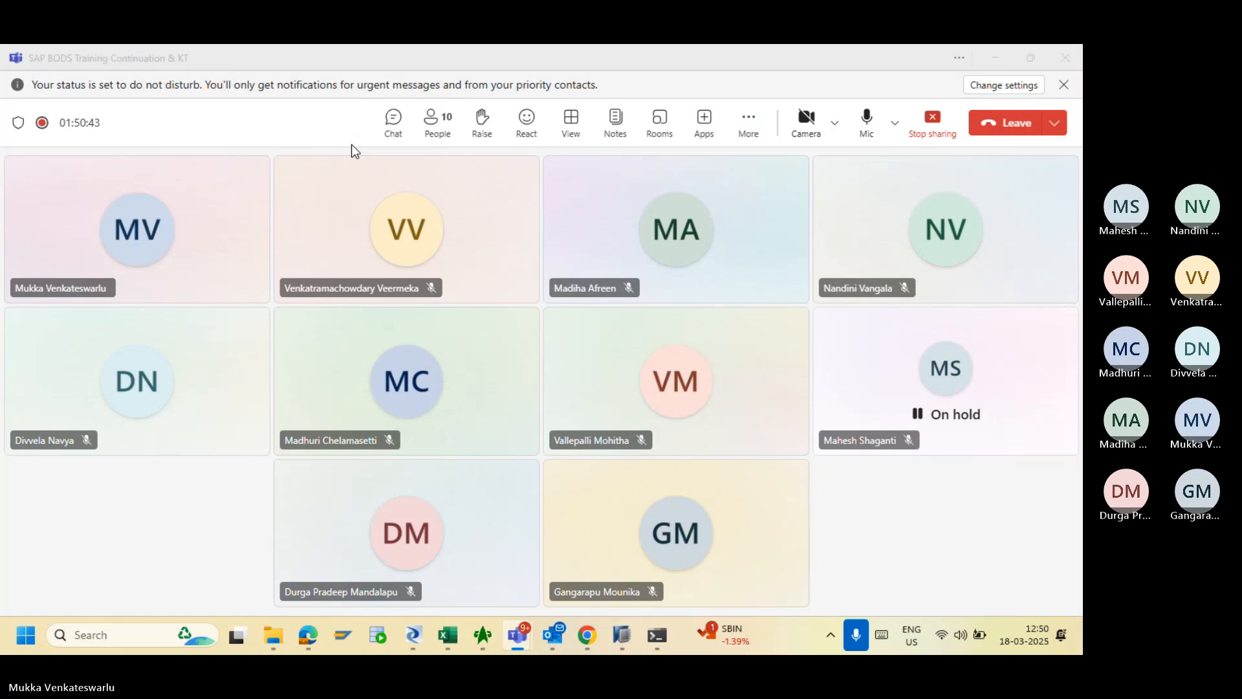
key("alt+Tab")
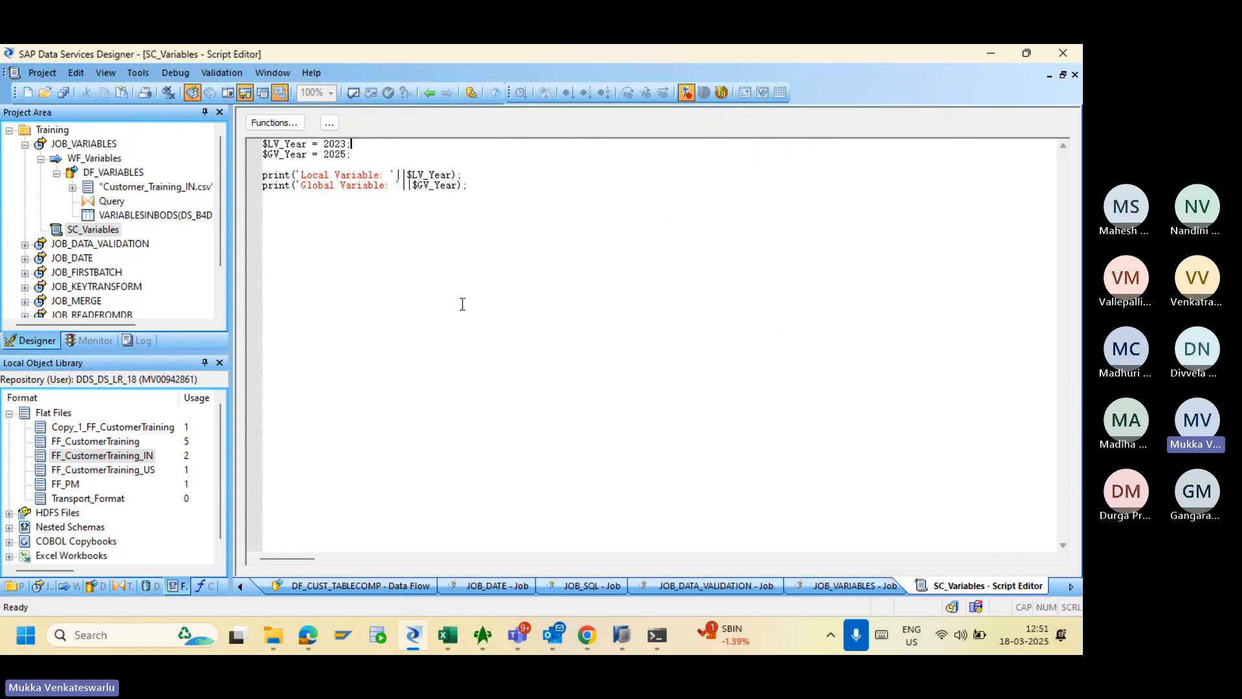
key("alt+Tab")
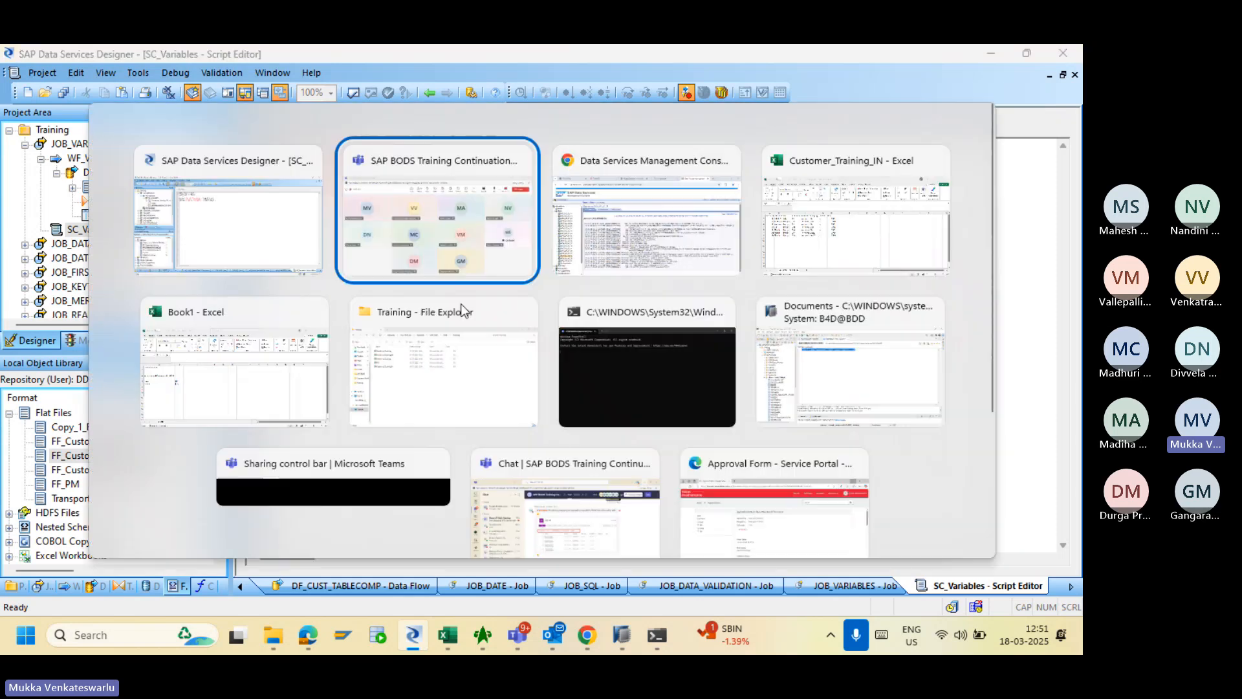
key("alt+Tab")
key("alt+Tab")
key("alt+Tab")
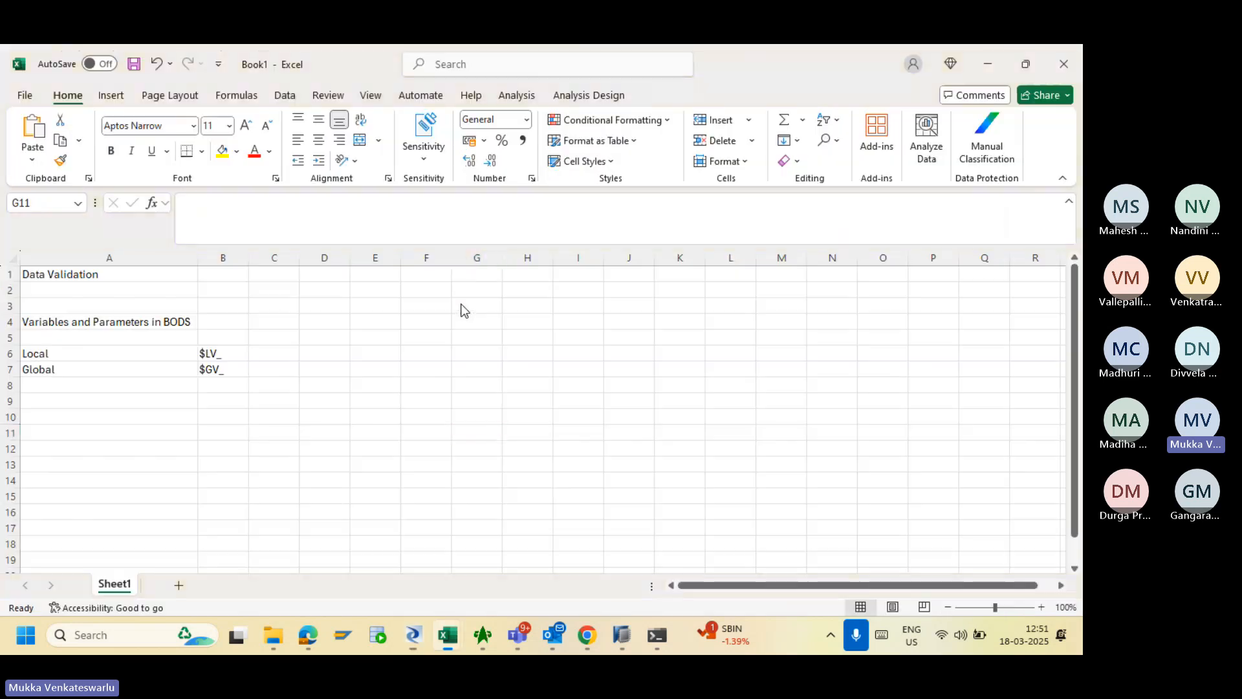
left_click(117, 324)
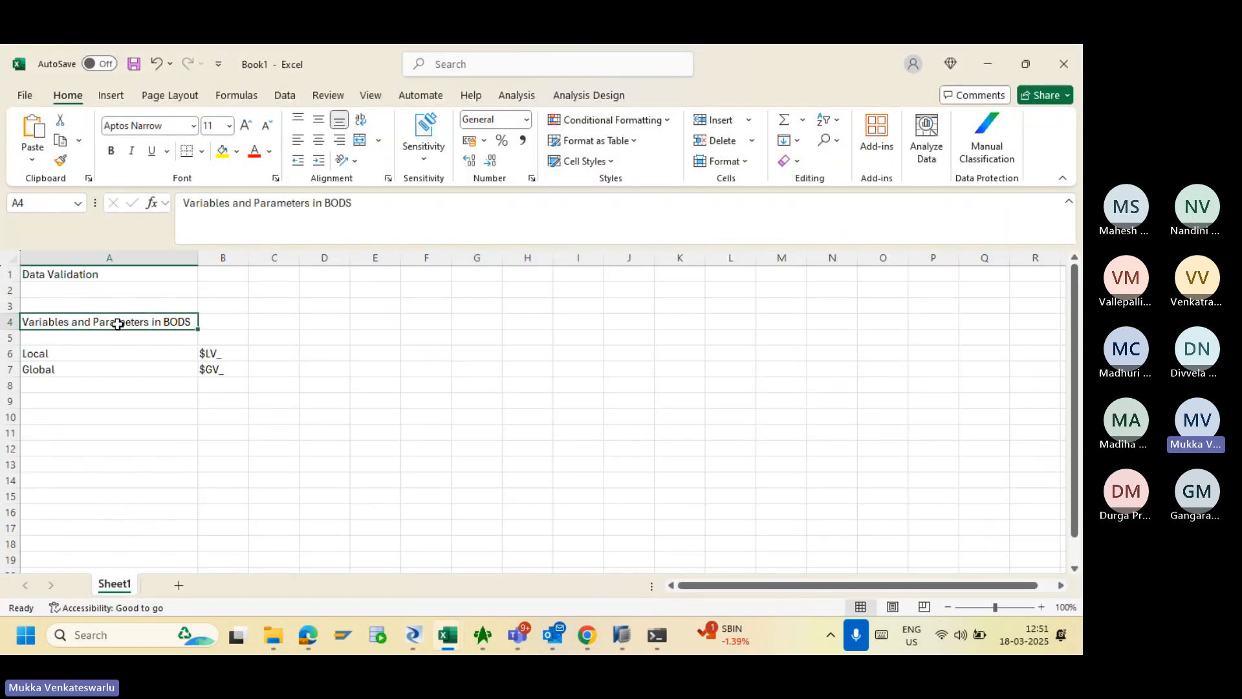
left_click(119, 389)
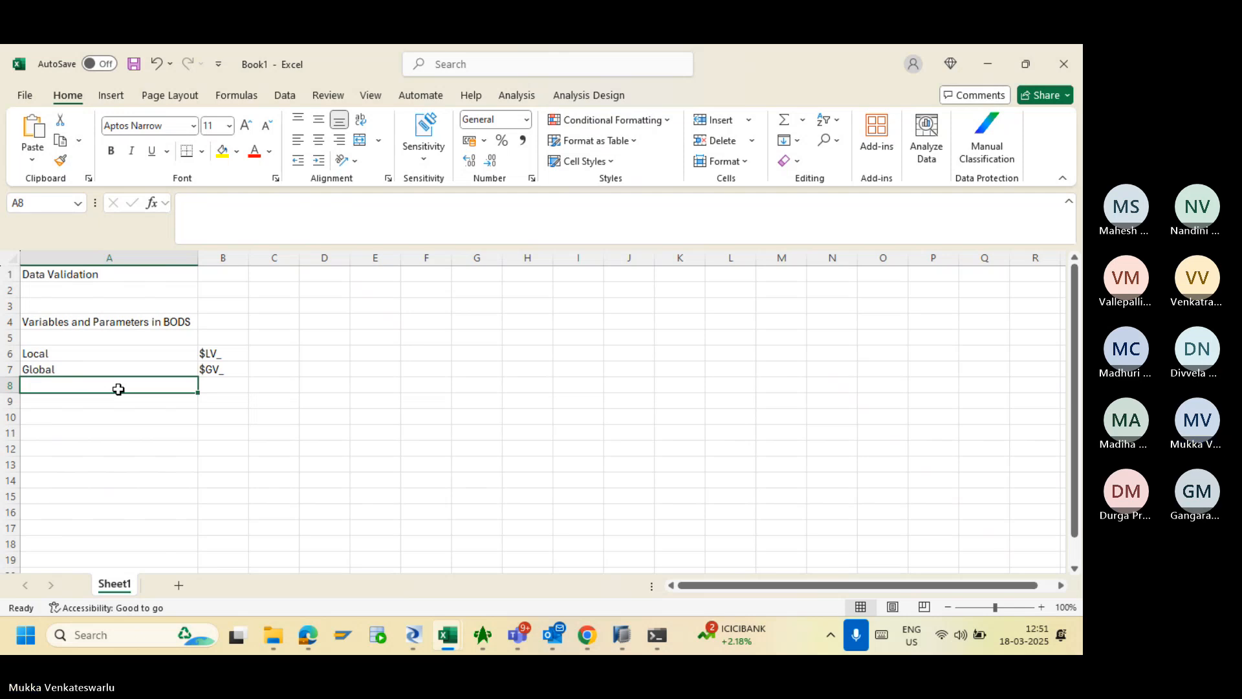
key("alt+Tab")
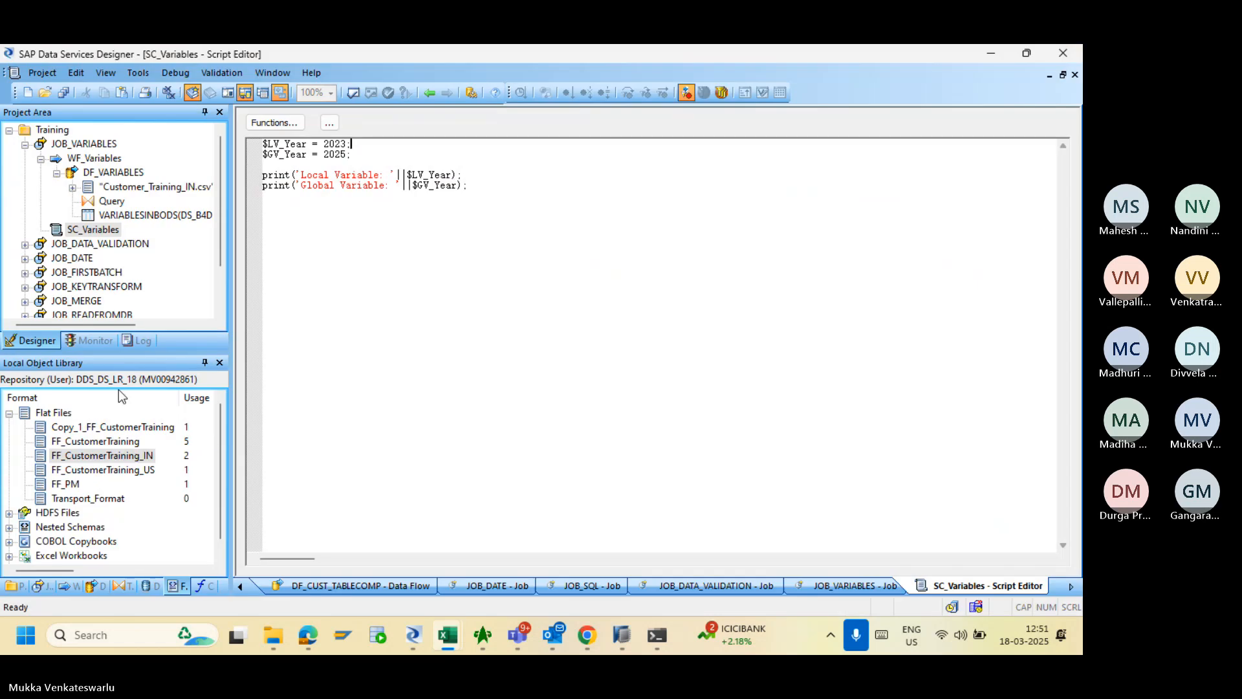
key("alt+Tab")
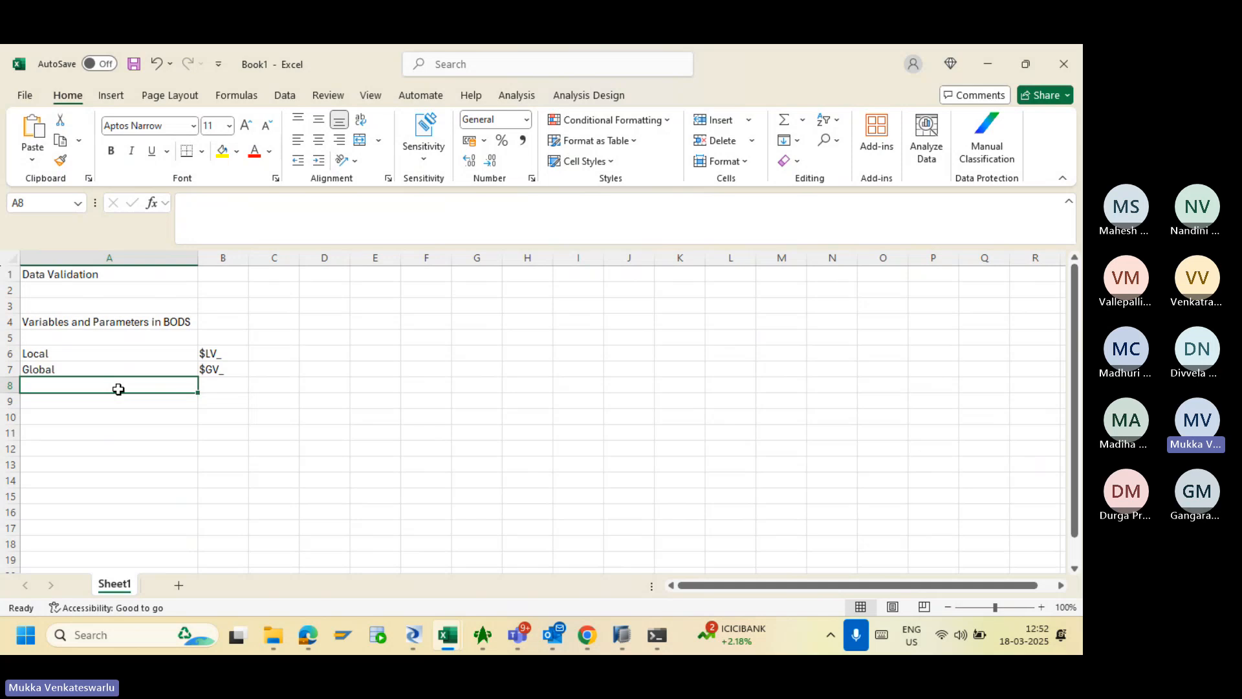
key("alt+Tab")
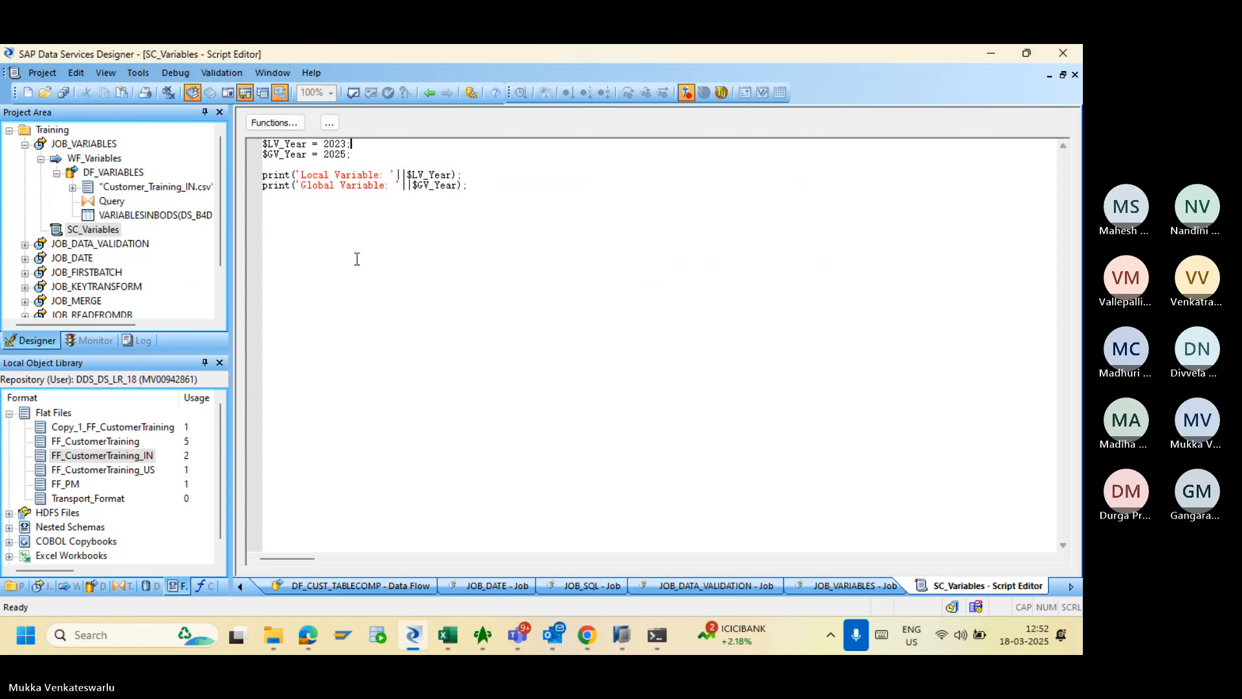
- Show JOB_VARIABLES' Variables and Parameters window, move it aside, and open WF_Variables
left_click(88, 145)
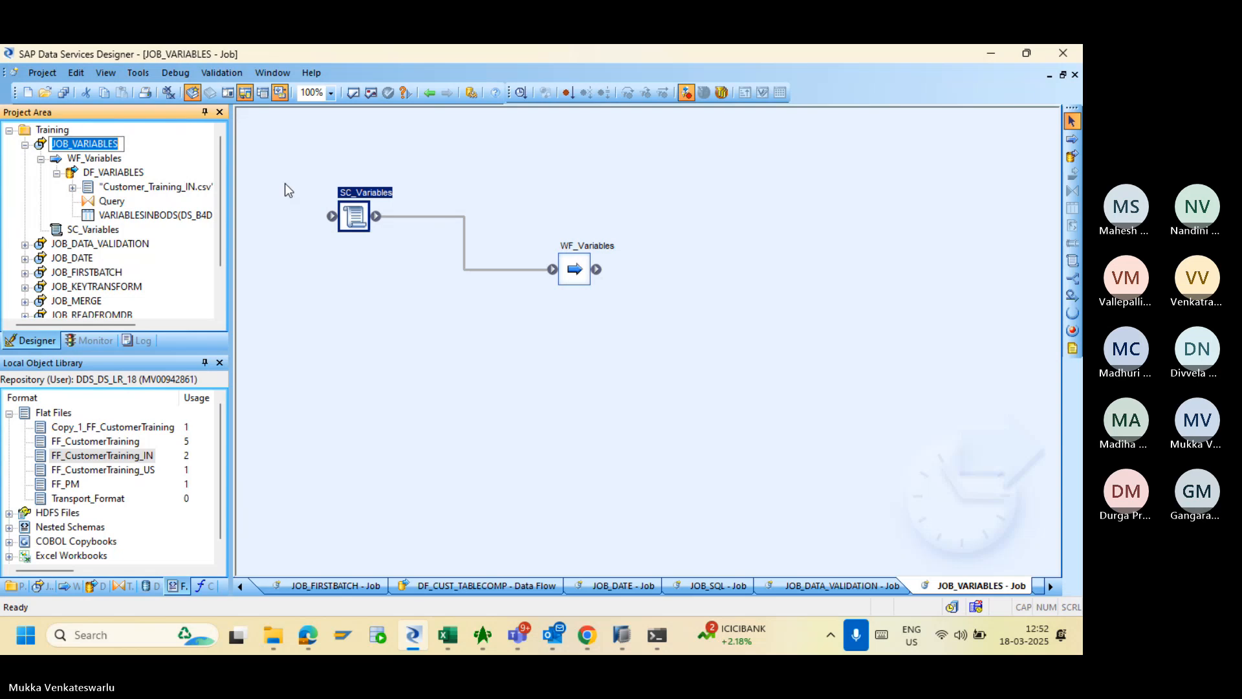
left_click(321, 148)
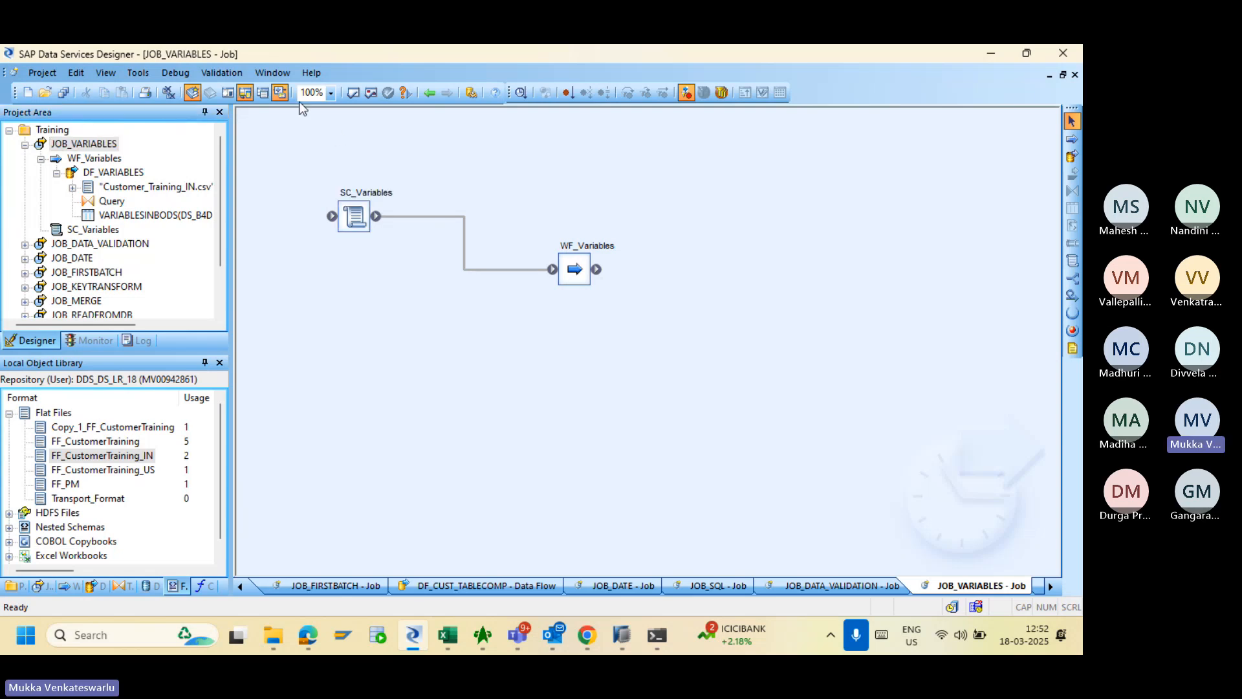
left_click(142, 74)
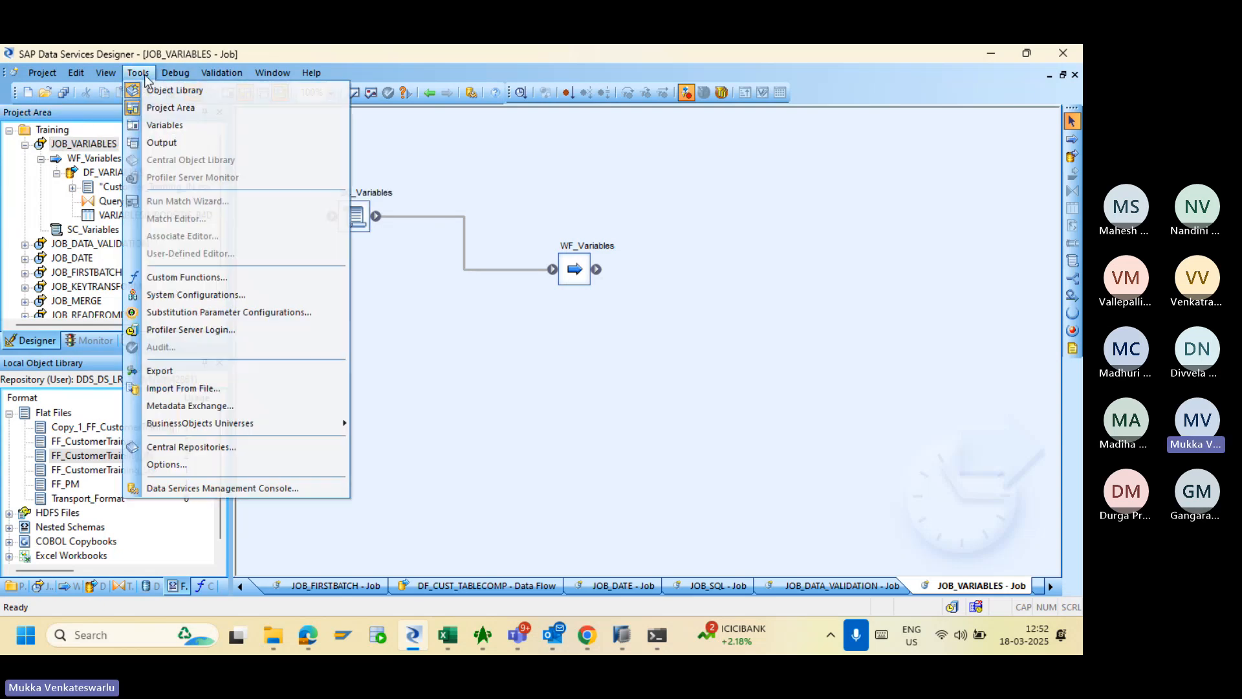
left_click(166, 126)
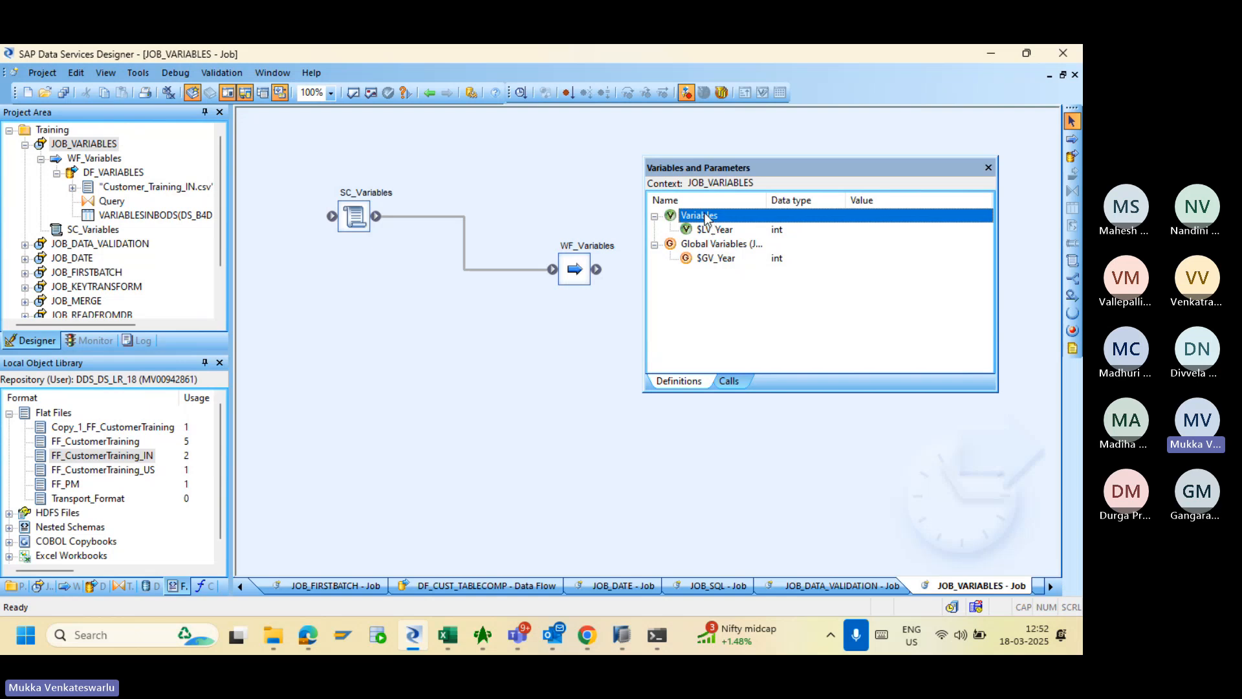
left_click_drag(723, 168, 595, 187)
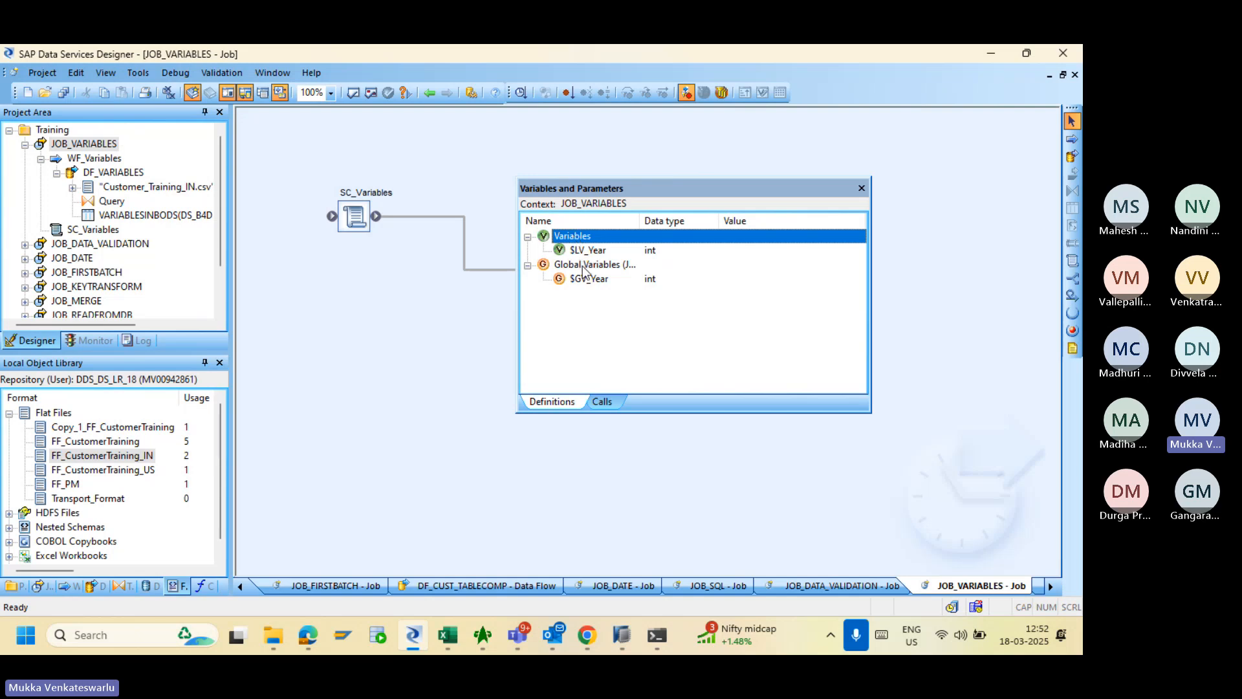
left_click(94, 158)
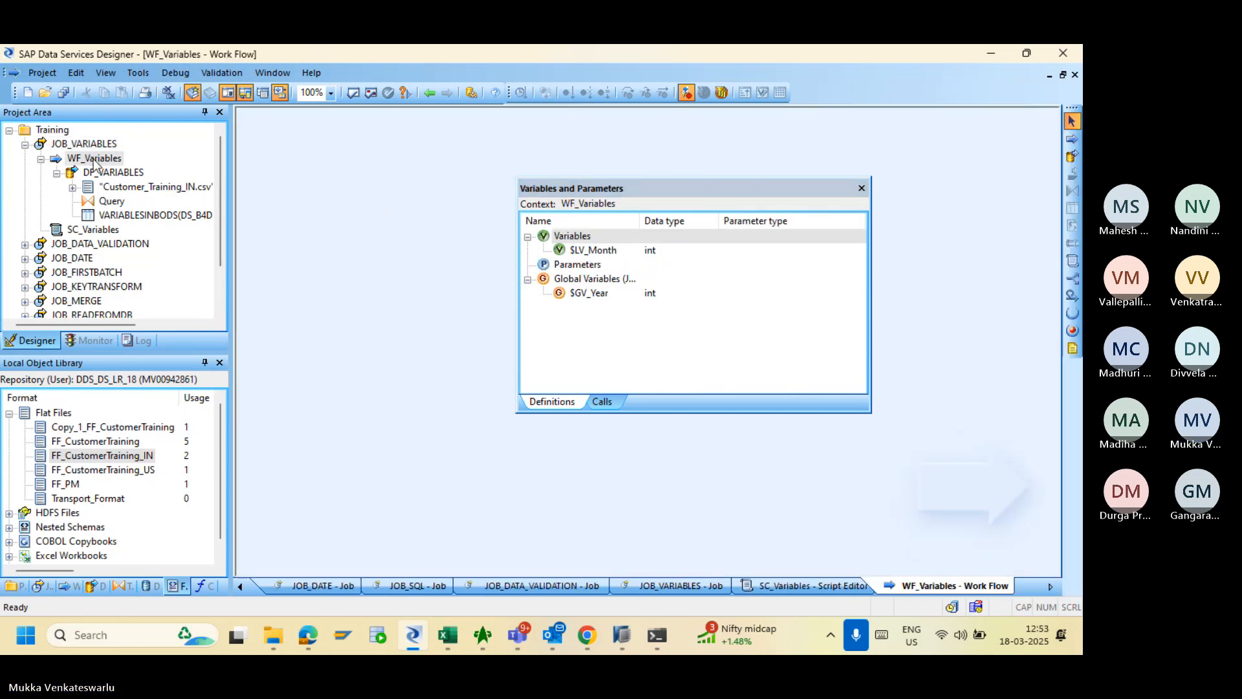
- Add a new DF_VARIABLES parameter named $P_Year, data type int, parameter type Input
right_click(580, 270)
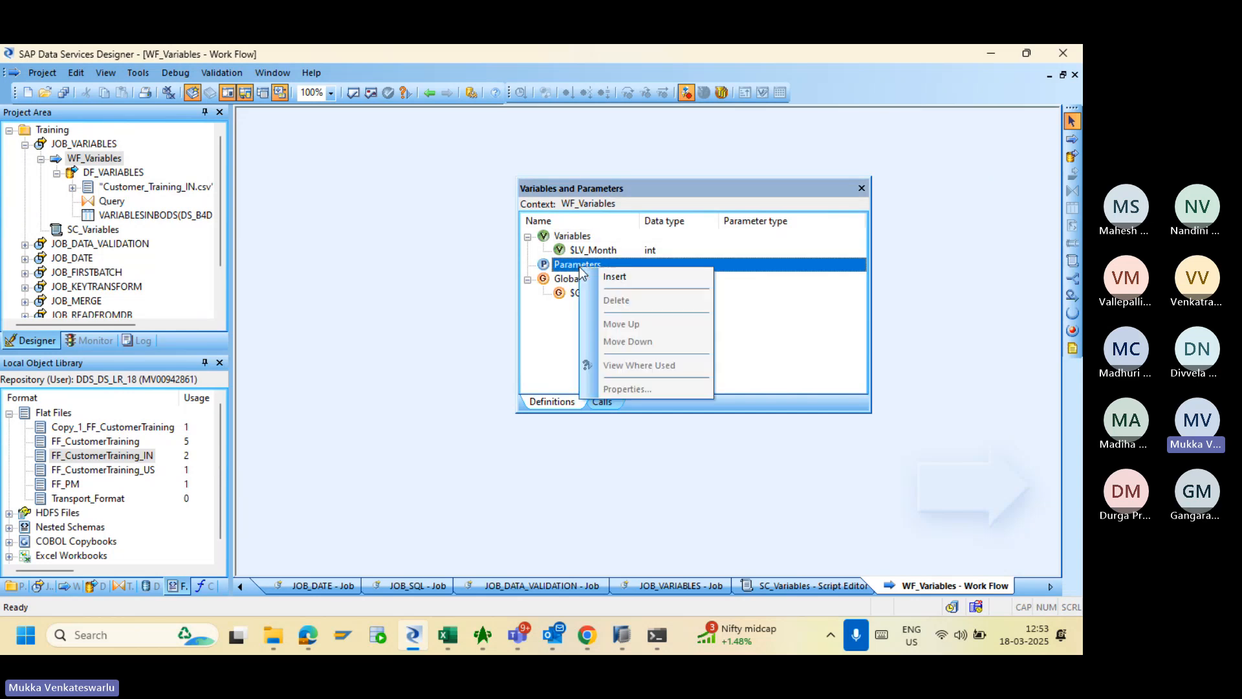
left_click(128, 170)
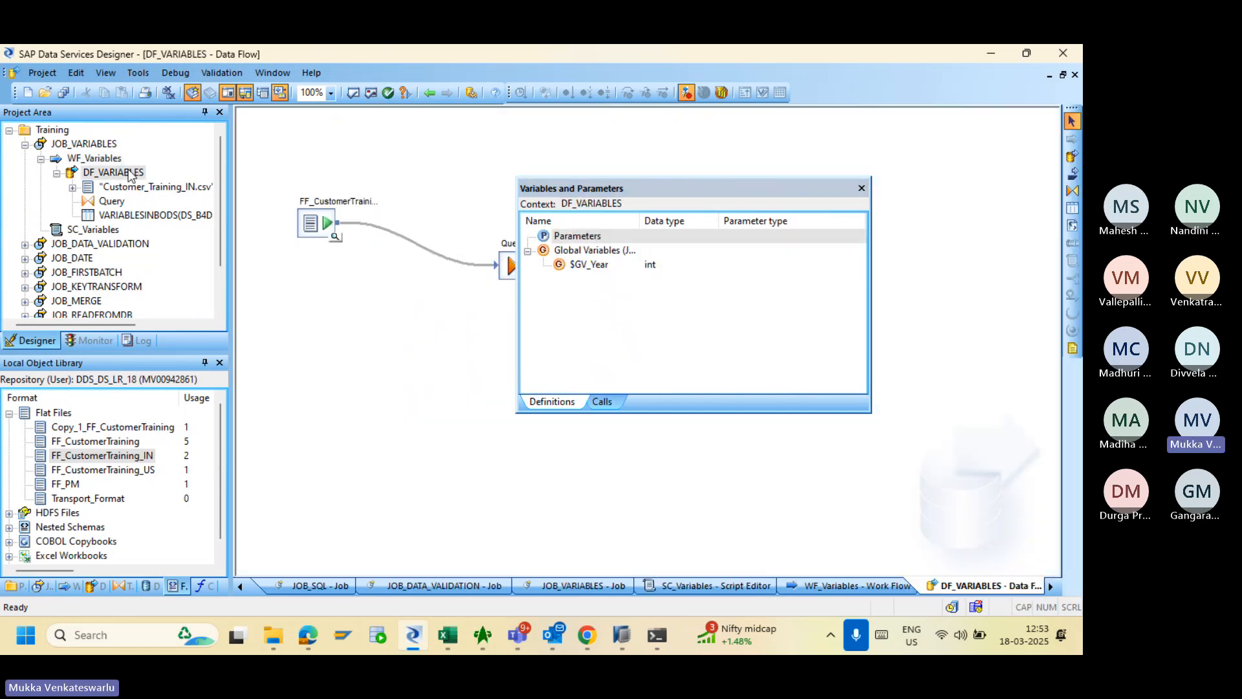
right_click(568, 235)
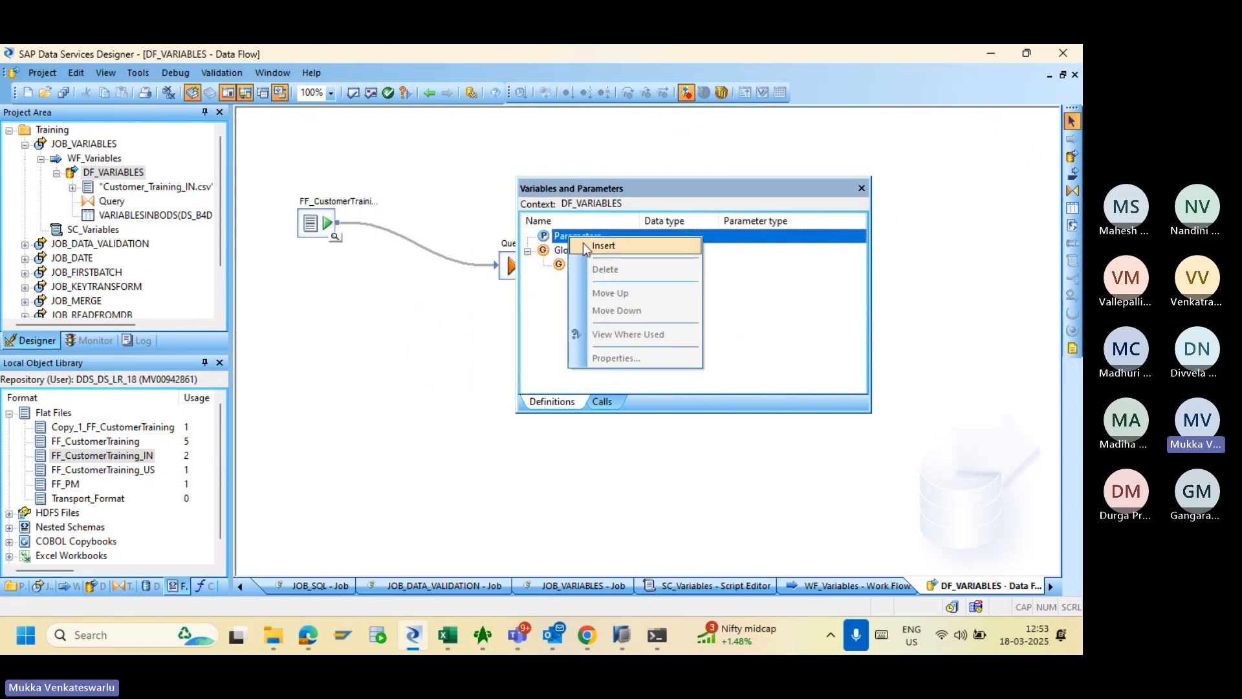
left_click(603, 245)
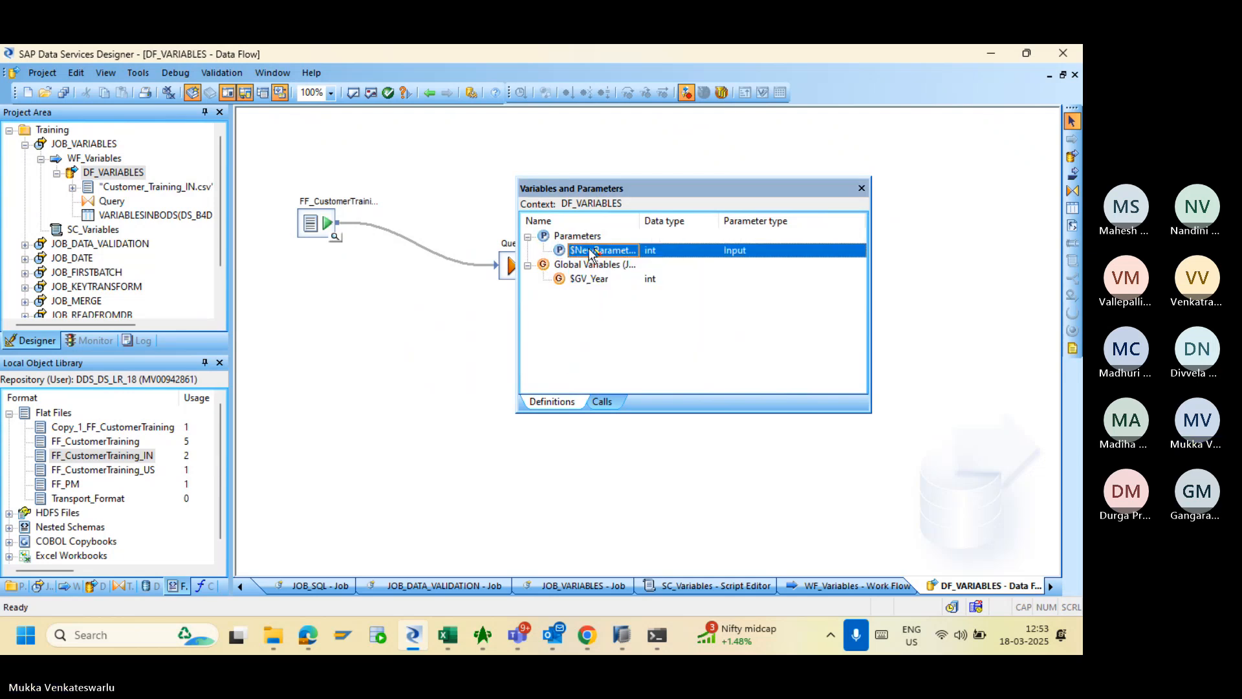
double_click(589, 251)
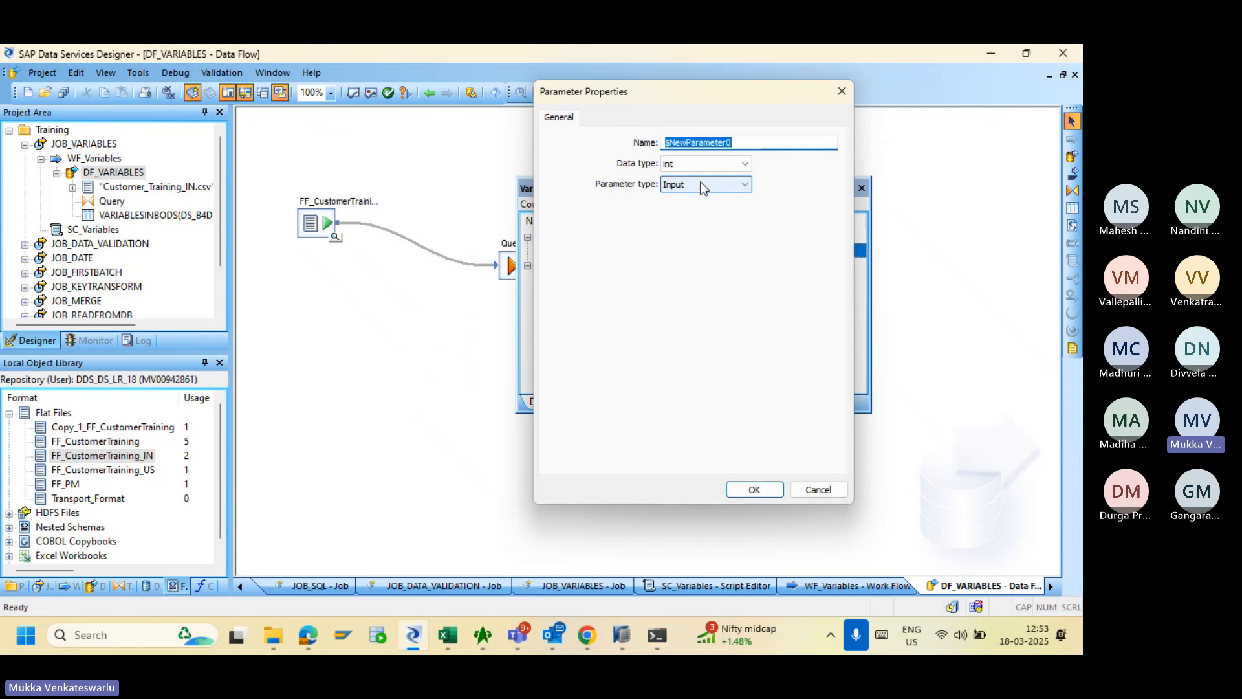
type("$P")
type("_")
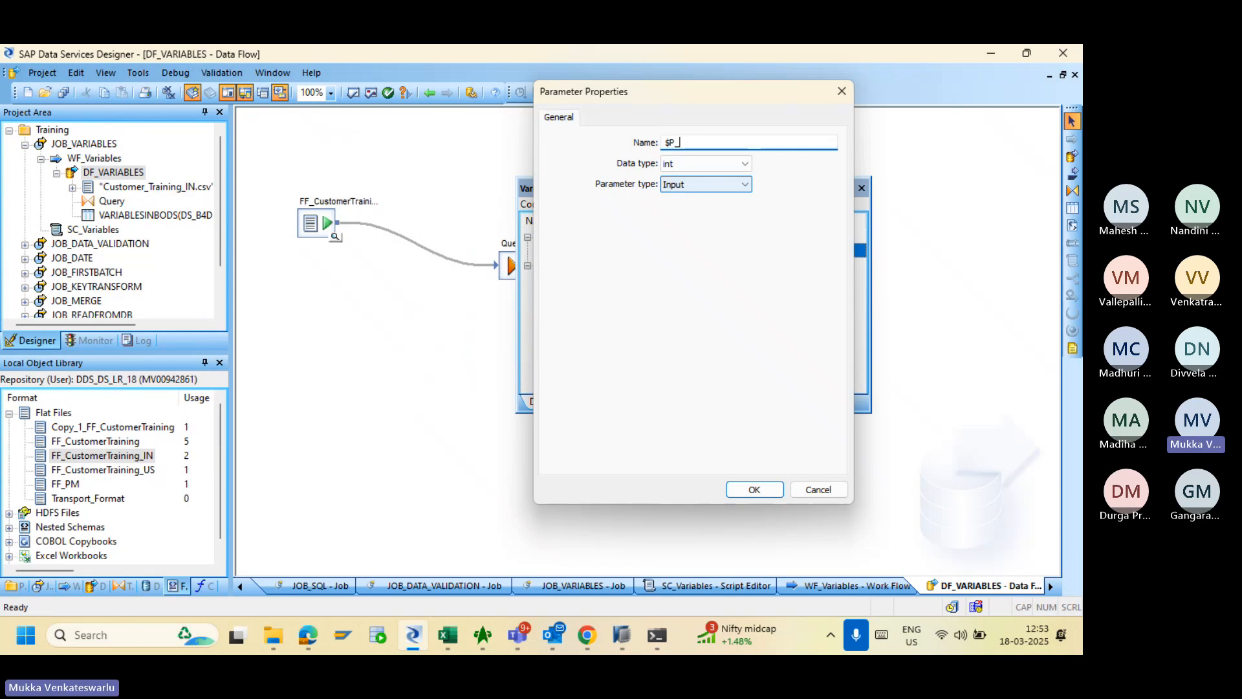
type("Year")
left_click(702, 186)
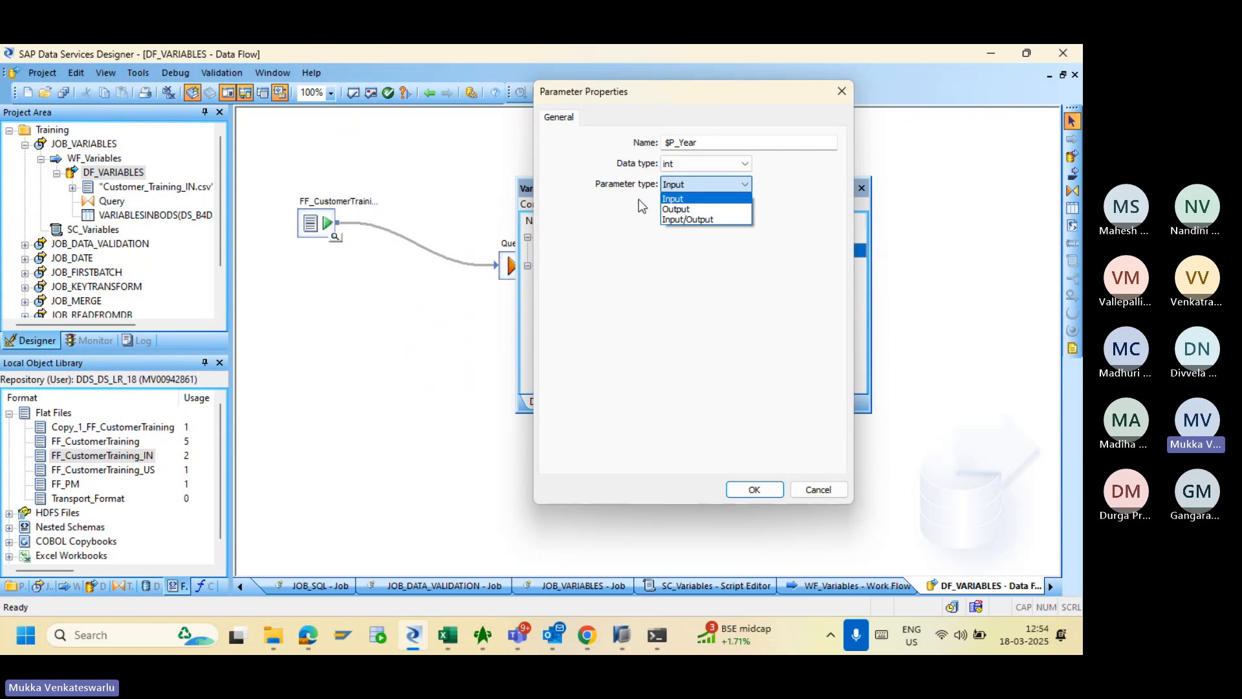
left_click(684, 198)
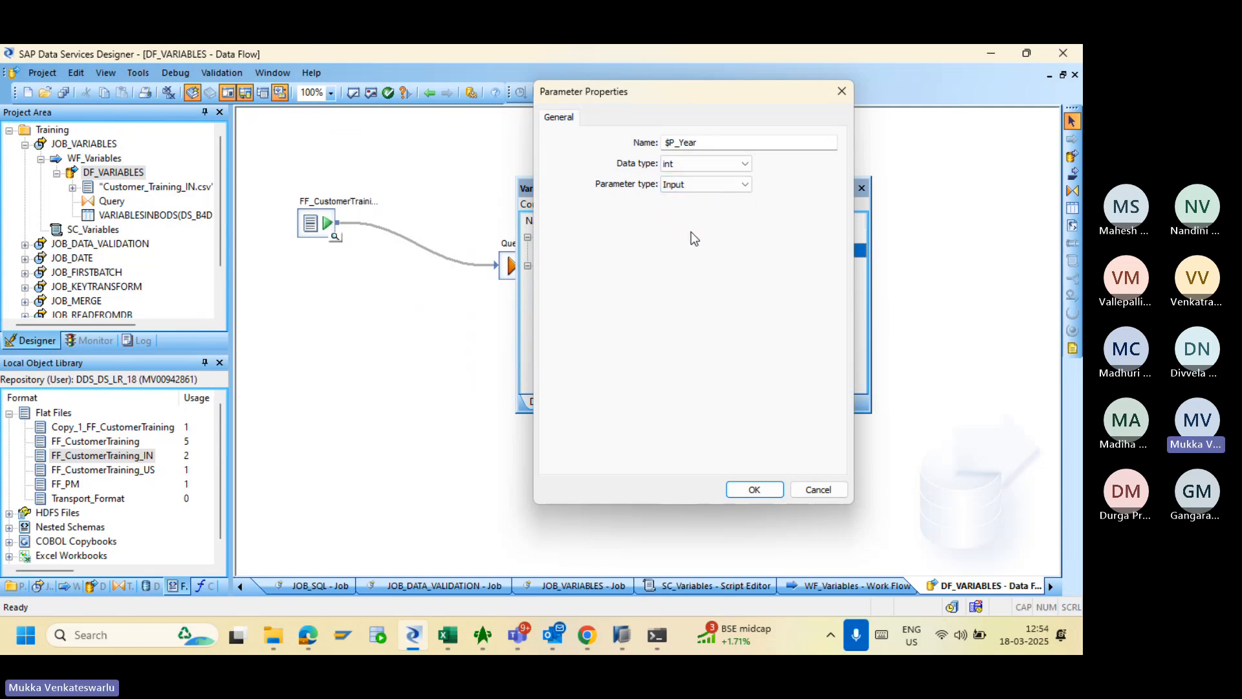
left_click(742, 489)
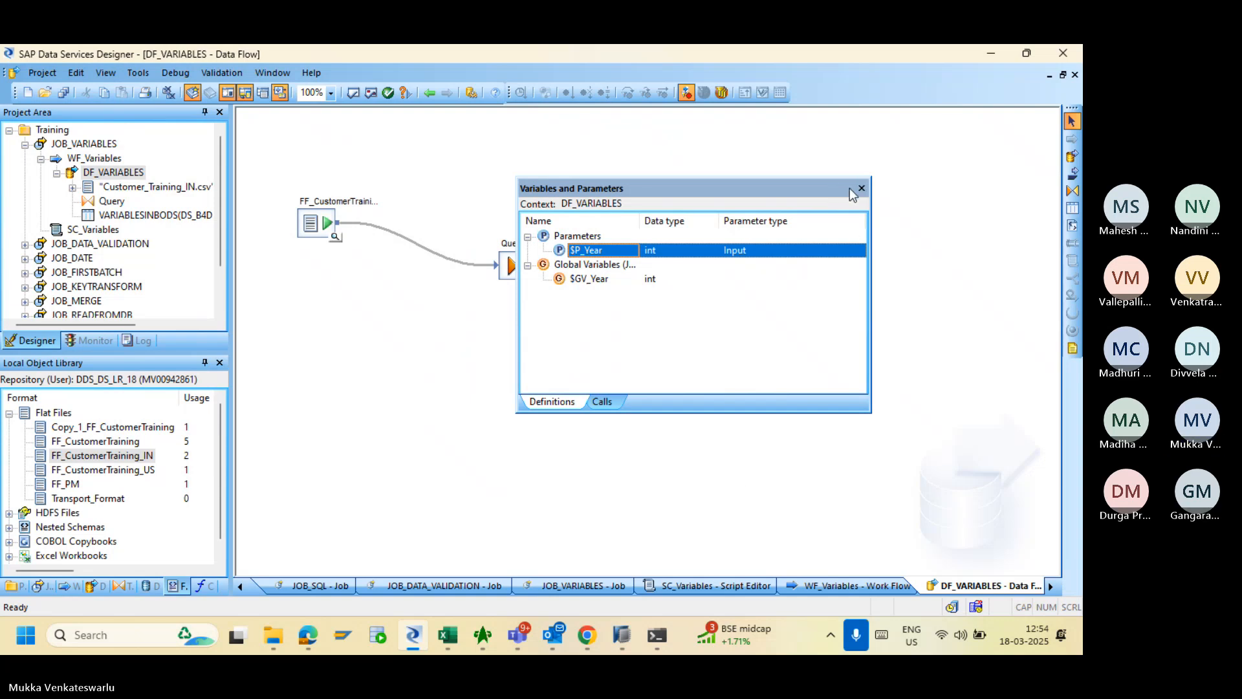
- Move the variables window off the data flow and close the project tree and object library panels
left_click_drag(752, 187, 463, 138)
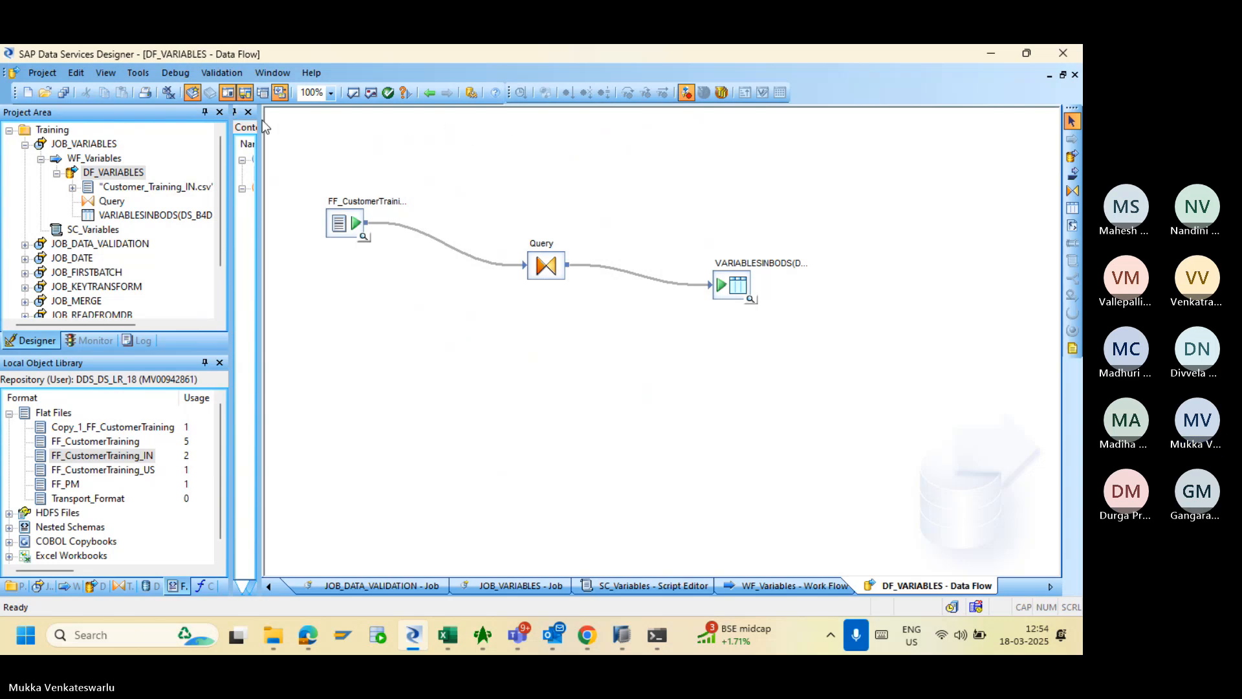
double_click(176, 114)
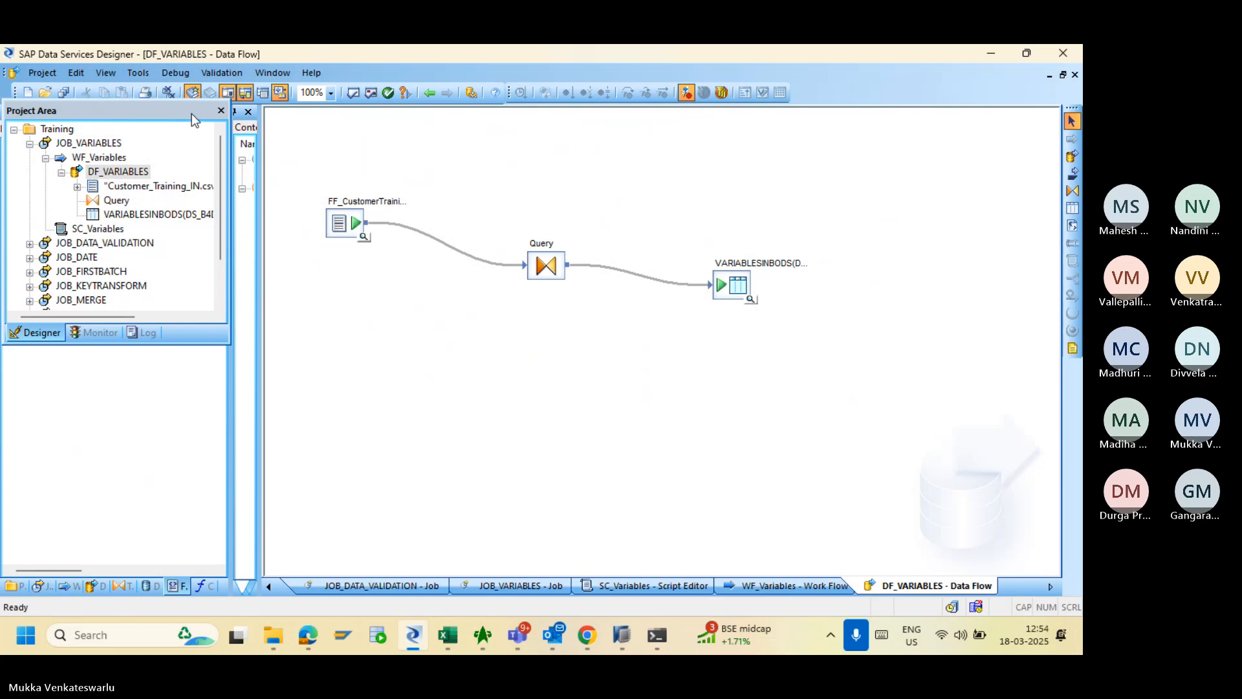
double_click(192, 114)
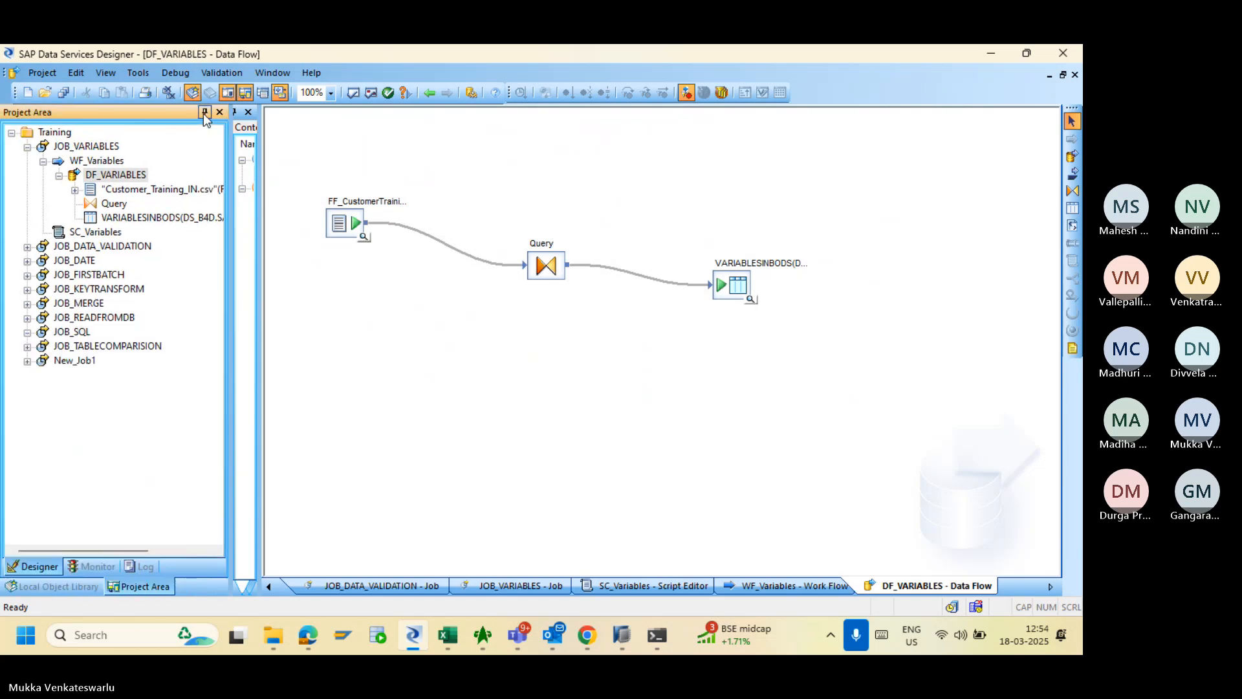
left_click(221, 112)
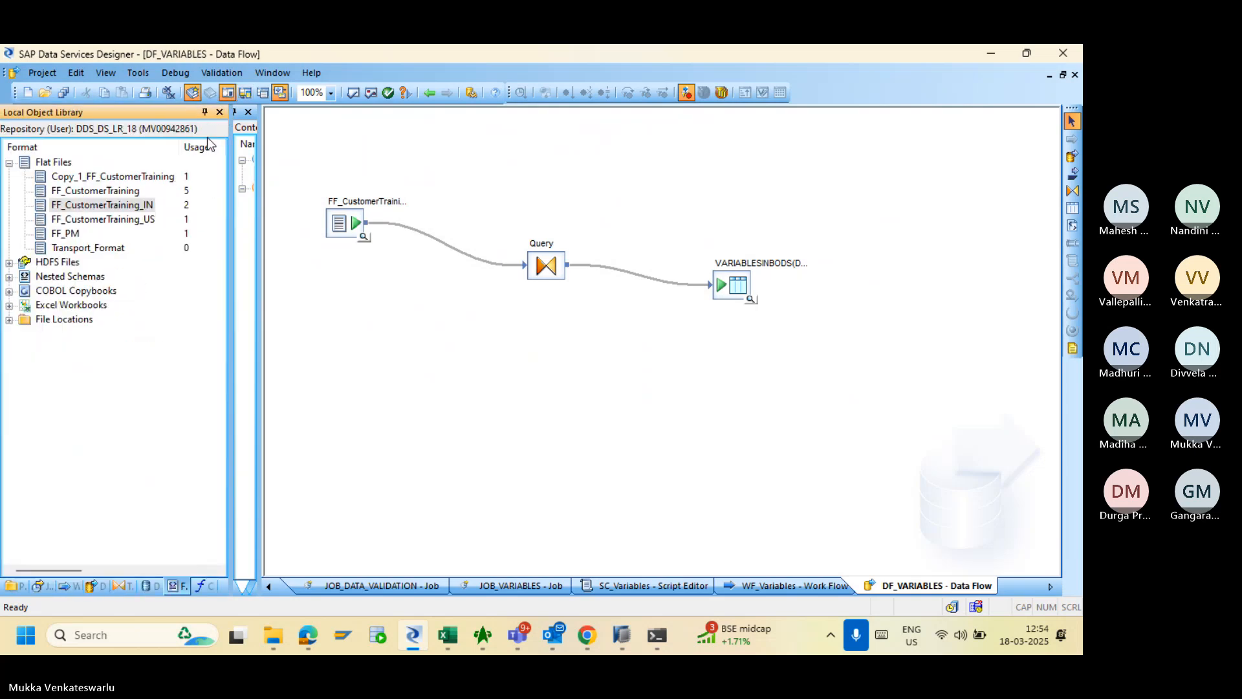
left_click(219, 112)
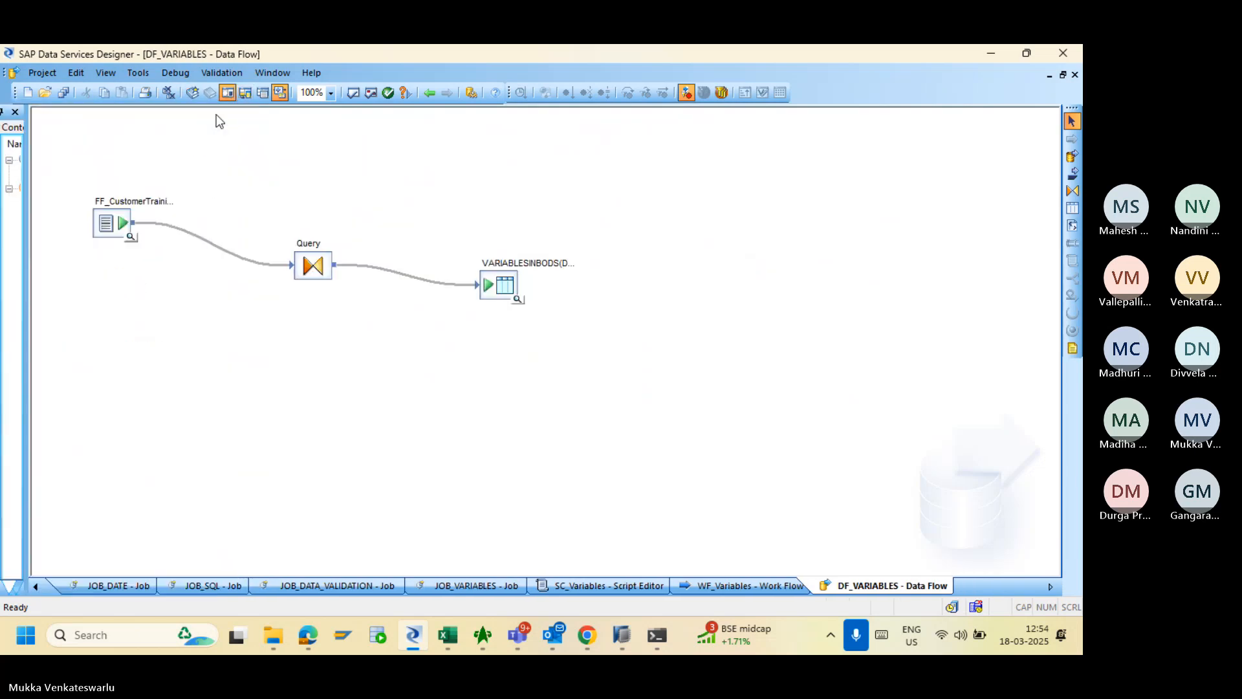
left_click(15, 112)
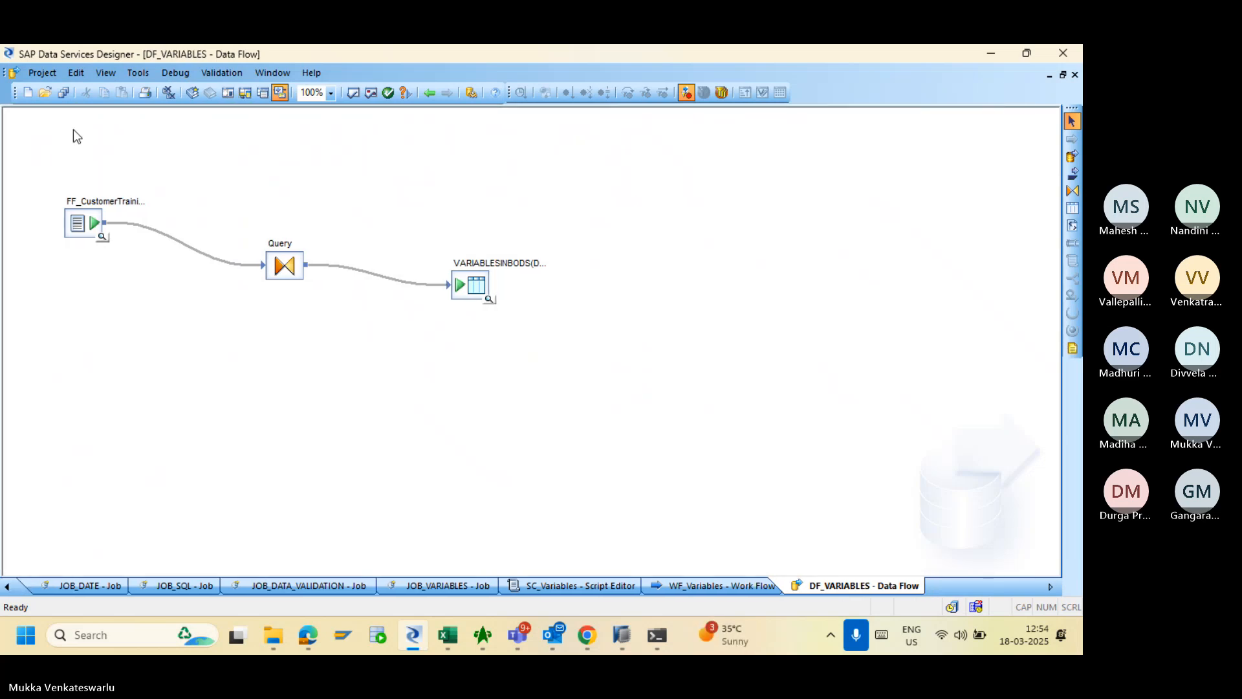
- Reopen the Local Object Library and Project Area from the Tools menu
left_click(105, 74)
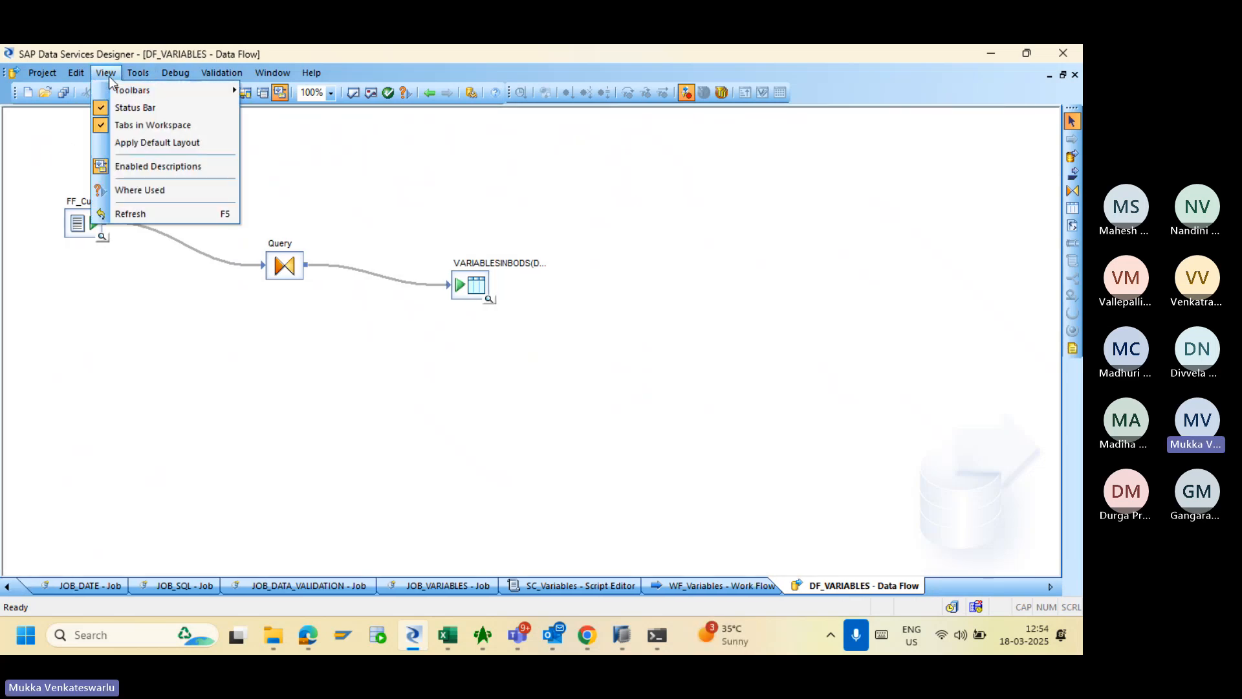
mouse_move(143, 91)
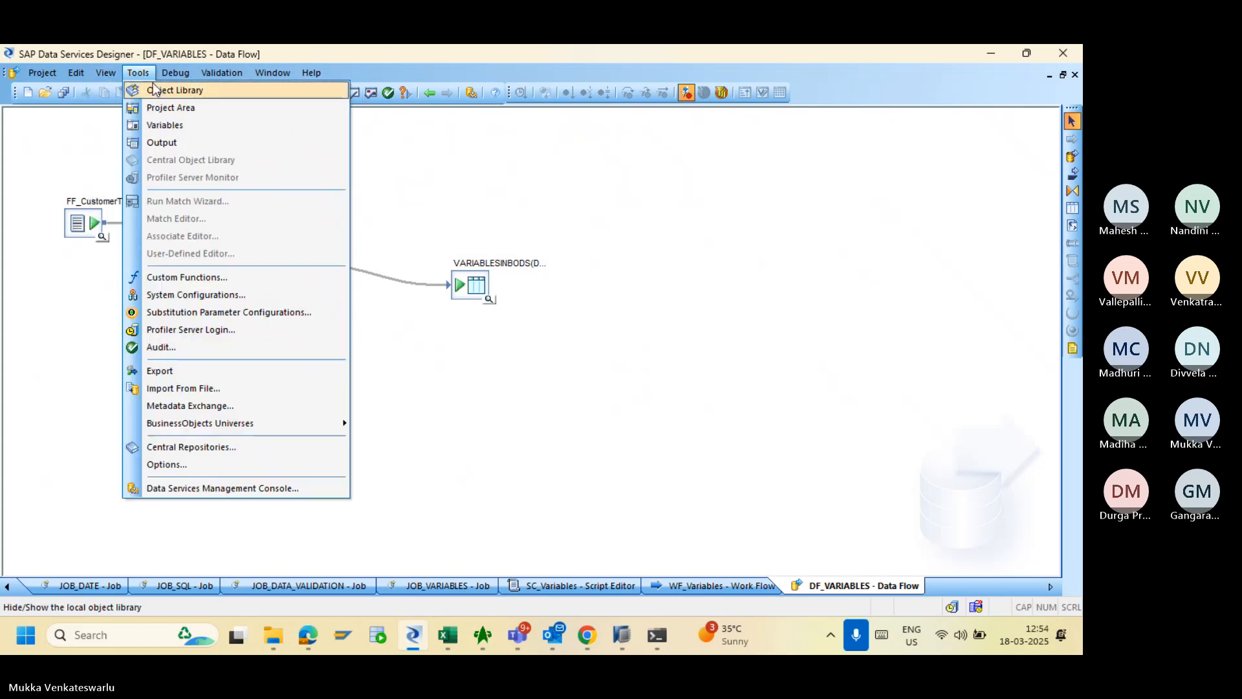
left_click(156, 89)
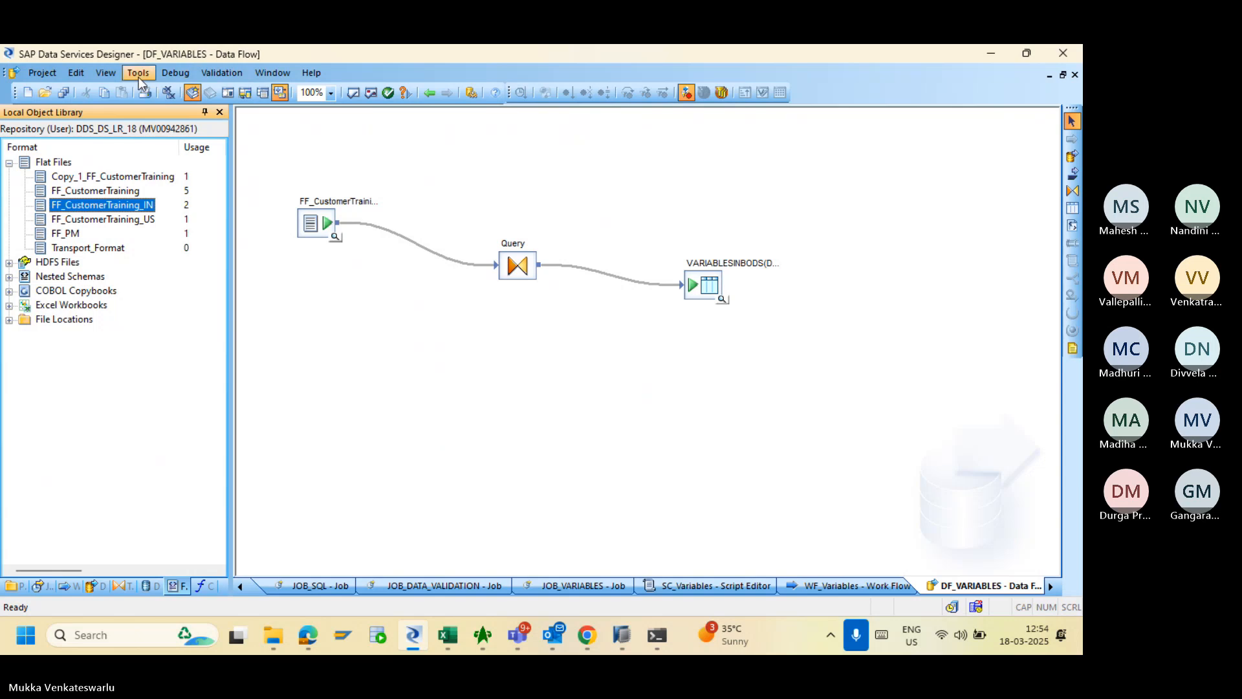
left_click(139, 75)
left_click(161, 109)
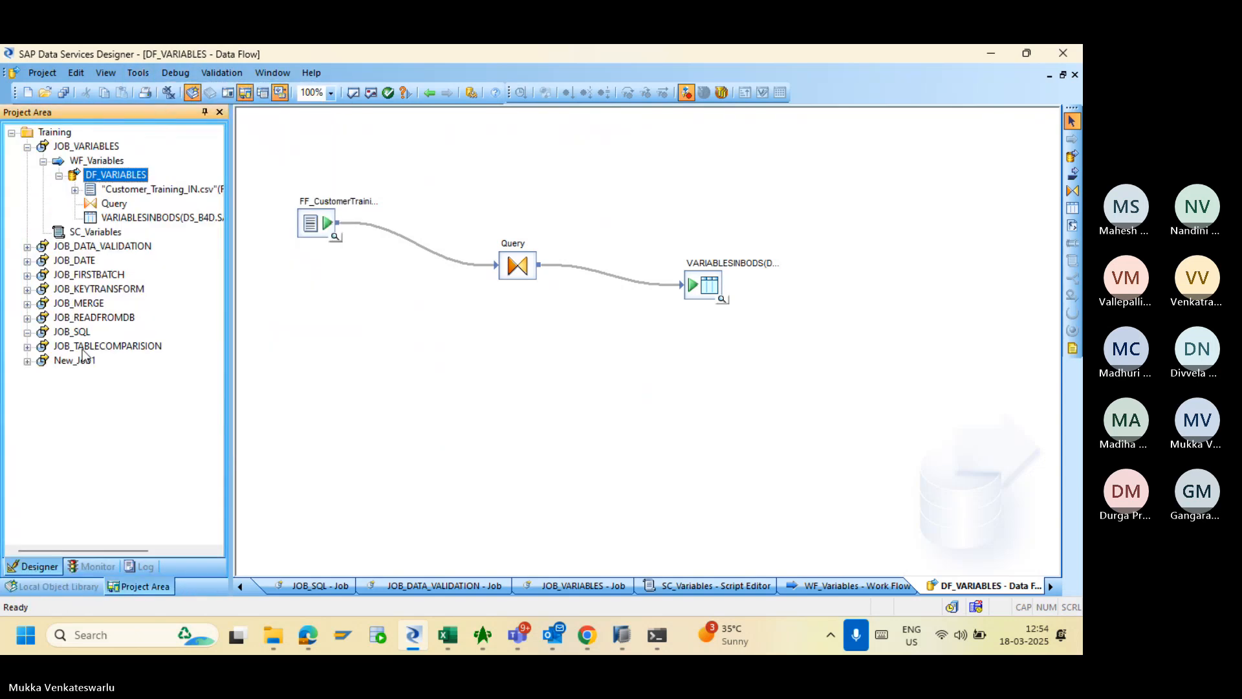
- Dock the project tree and object library as tabs in the left pane, showing the project tree
left_click(96, 115)
left_click_drag(98, 120, 23, 354)
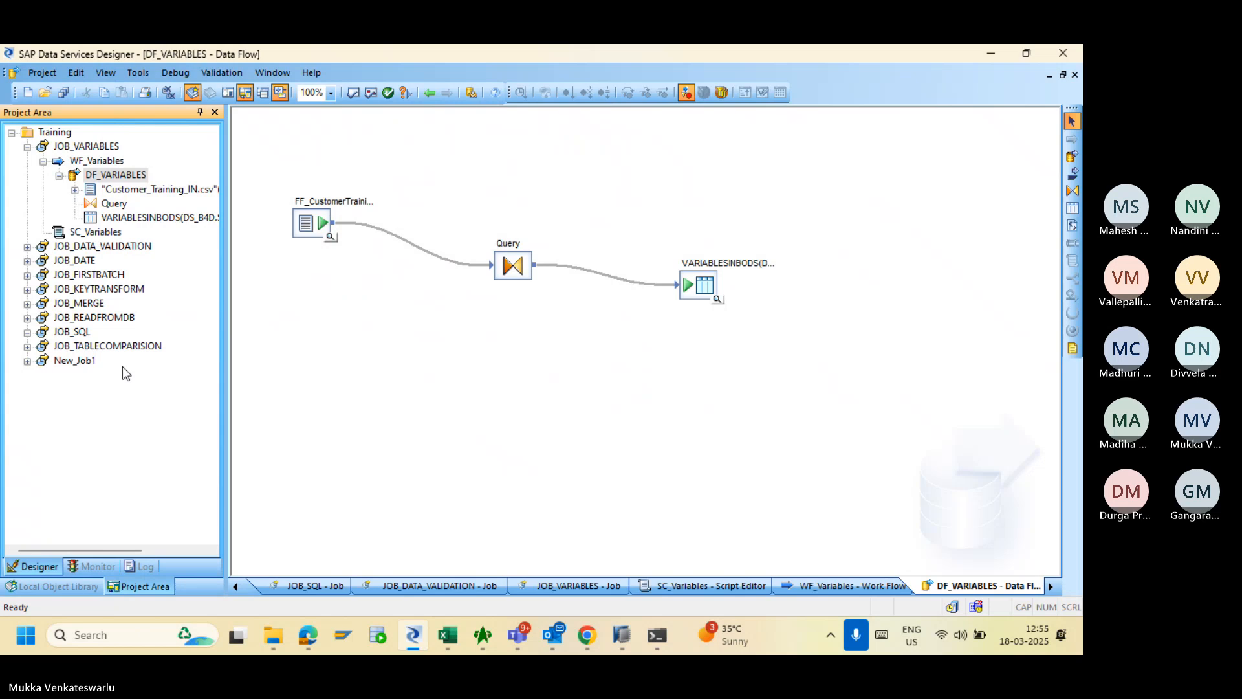
left_click(45, 584)
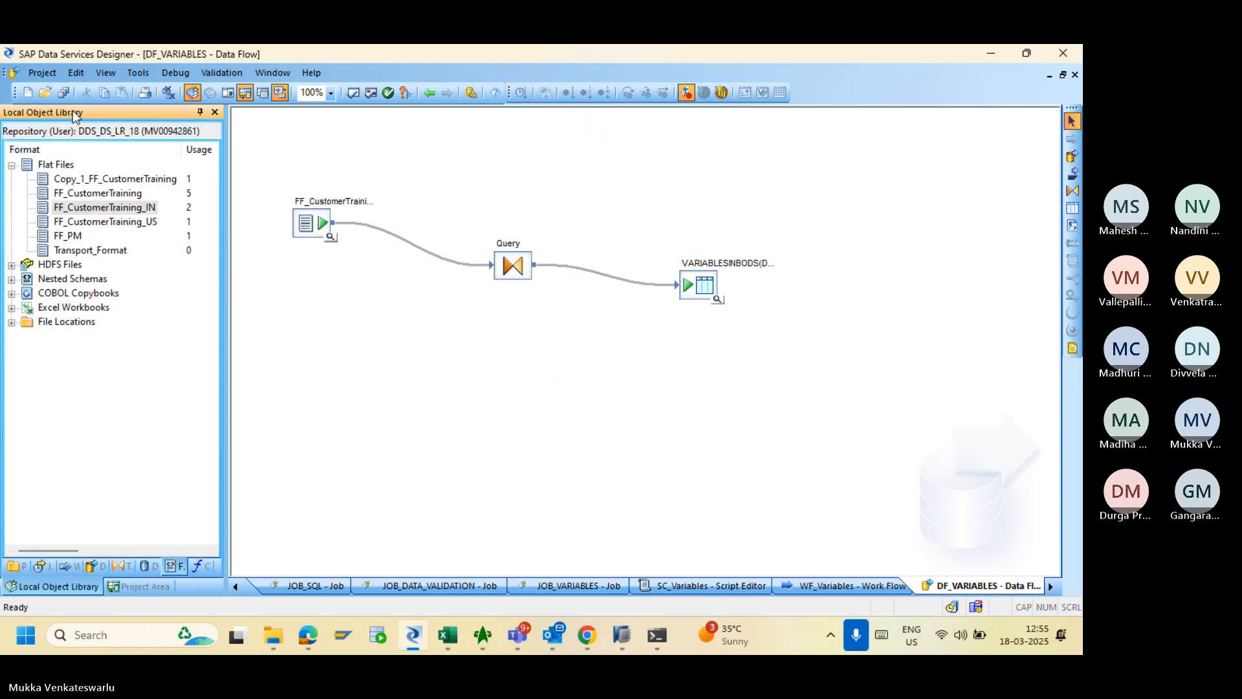
left_click_drag(72, 110, 28, 352)
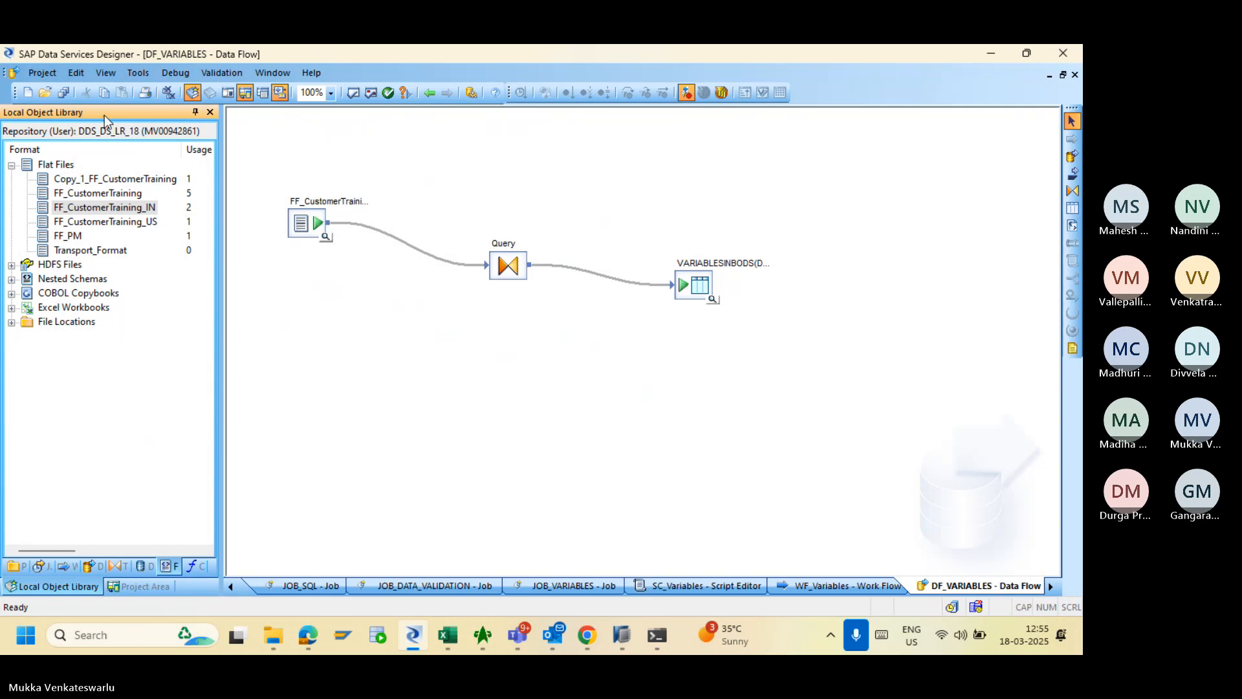
left_click_drag(103, 114, 29, 348)
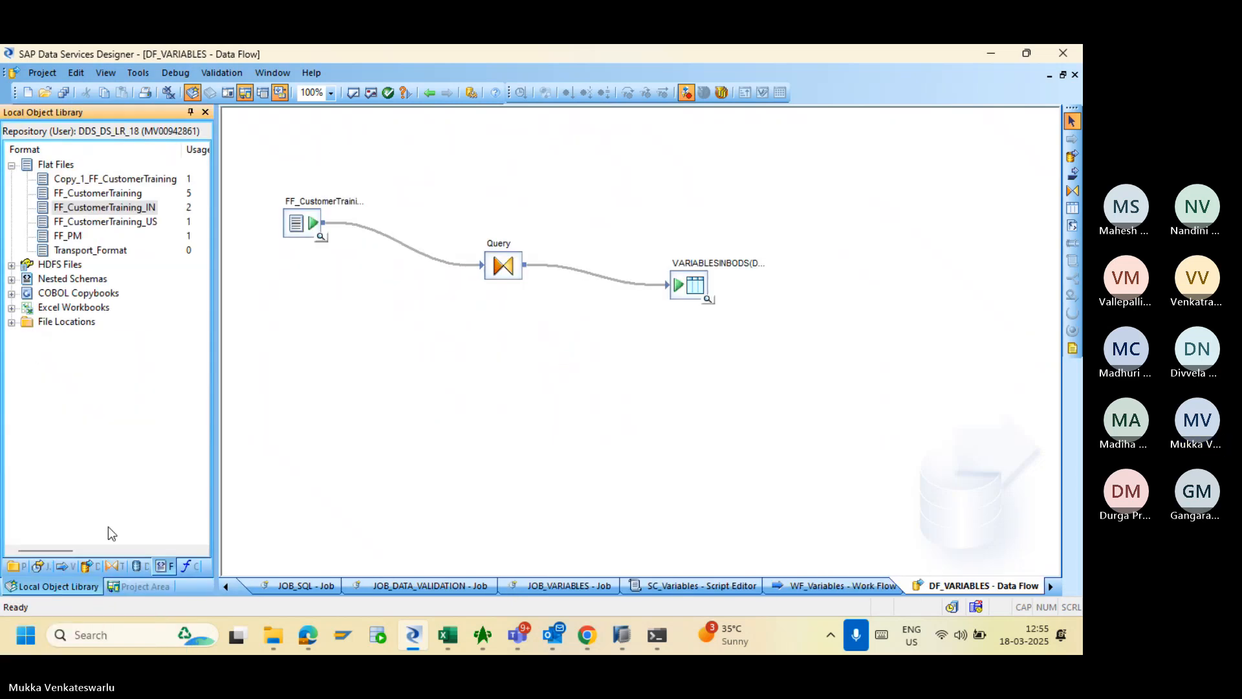
left_click(123, 591)
left_click(80, 588)
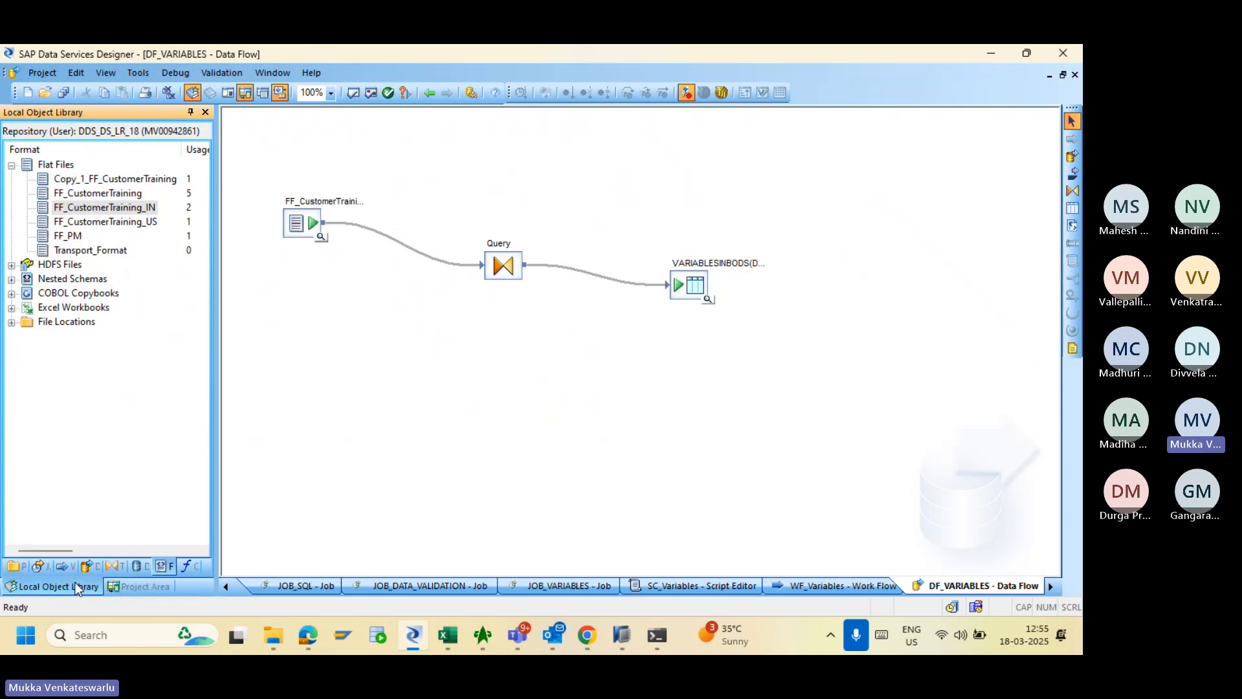
left_click(125, 590)
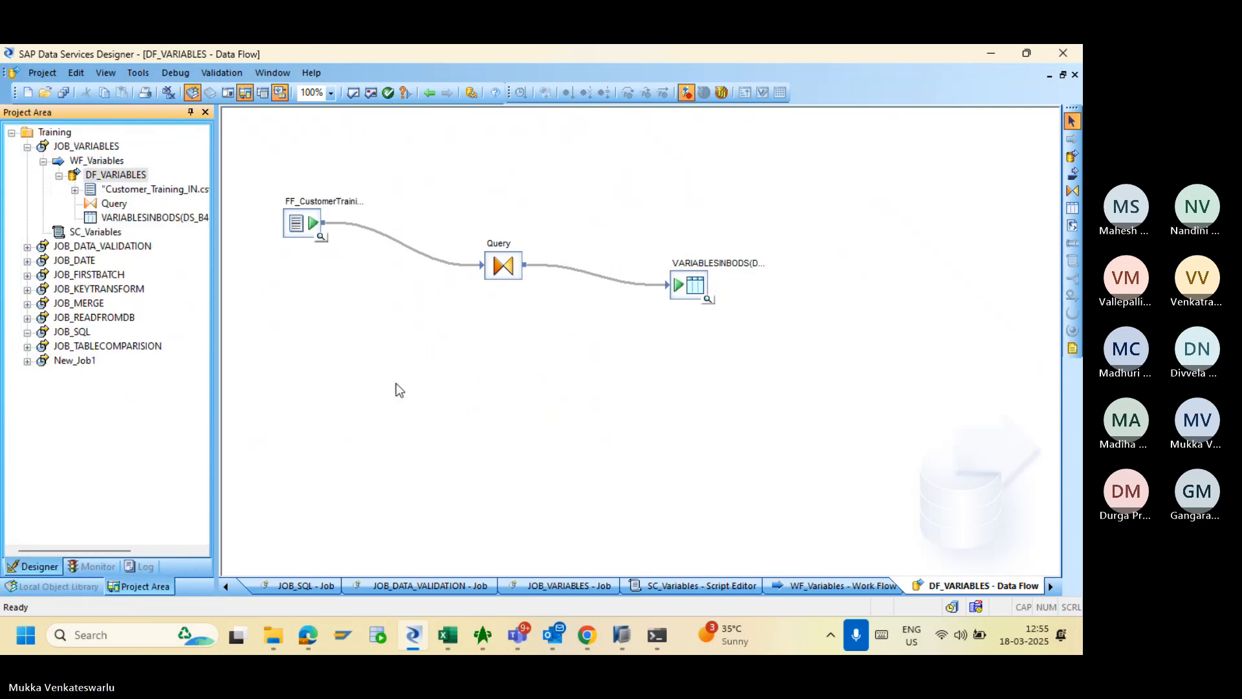
- Change the Query WHERE clause to FF_CustomerTraining_IN.Year = $P_Year and return to DF_VARIABLES
double_click(504, 266)
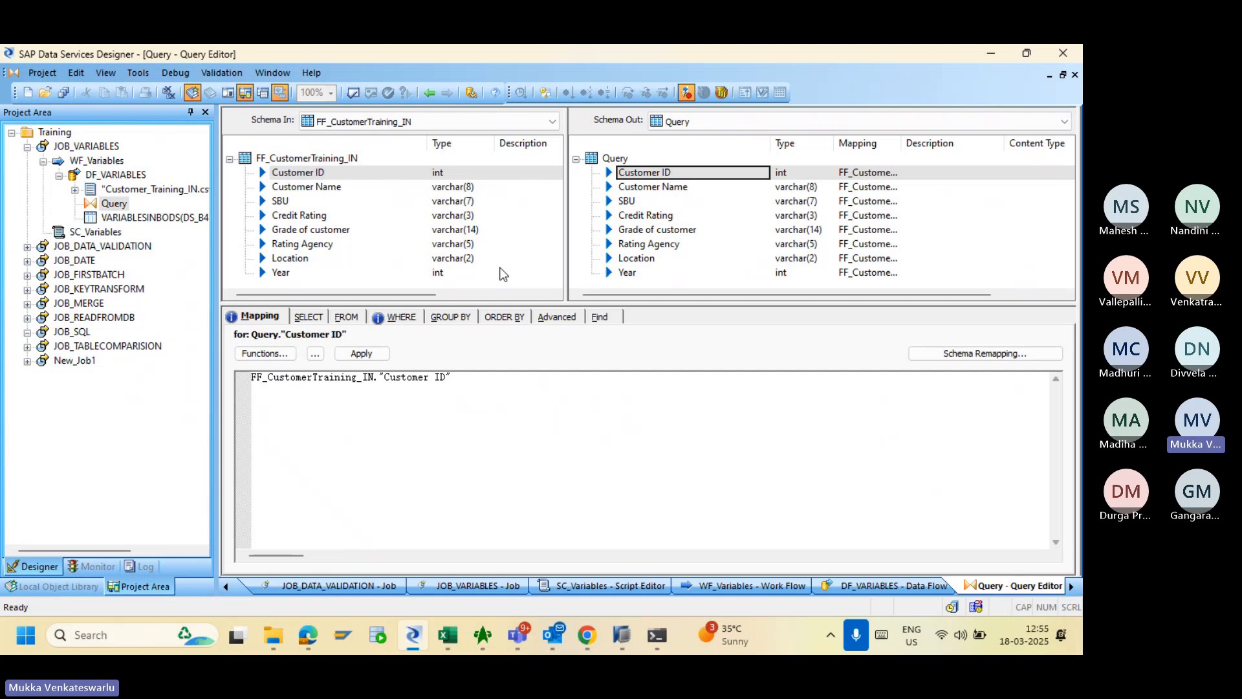
left_click(402, 317)
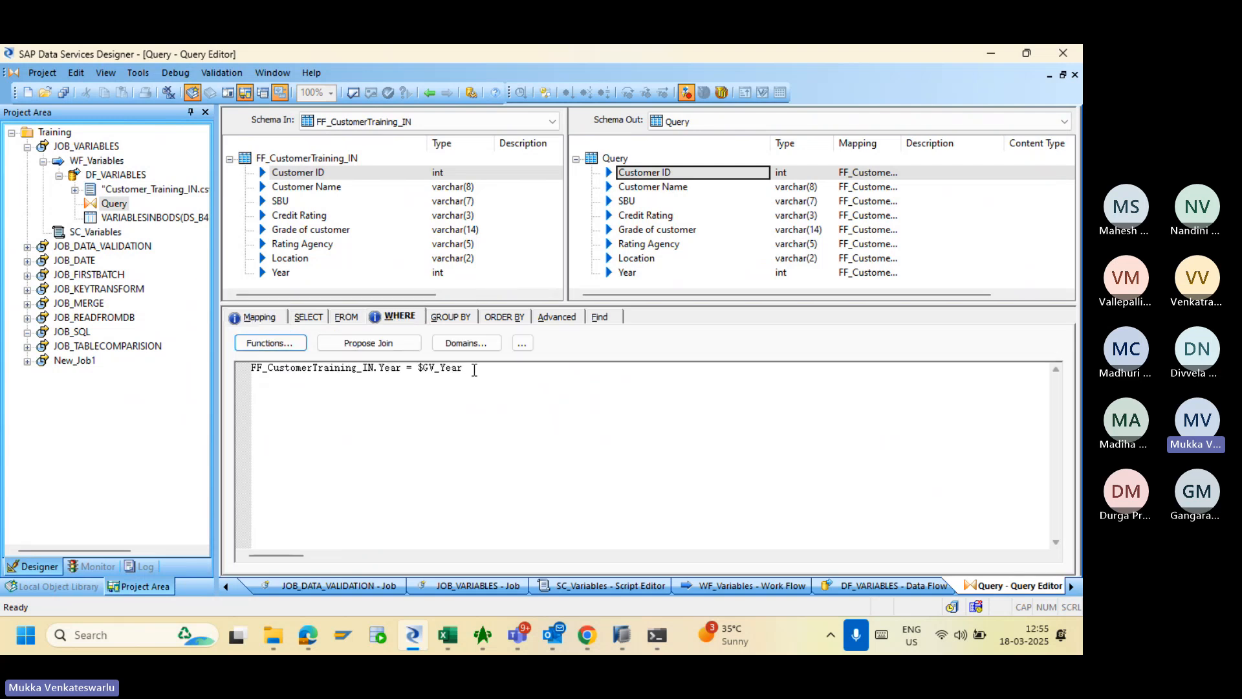
key("BackSpace")
key("BackSpace")
key("BackSpace")
key("BackSpace")
key("BackSpace")
key("BackSpace")
key("BackSpace")
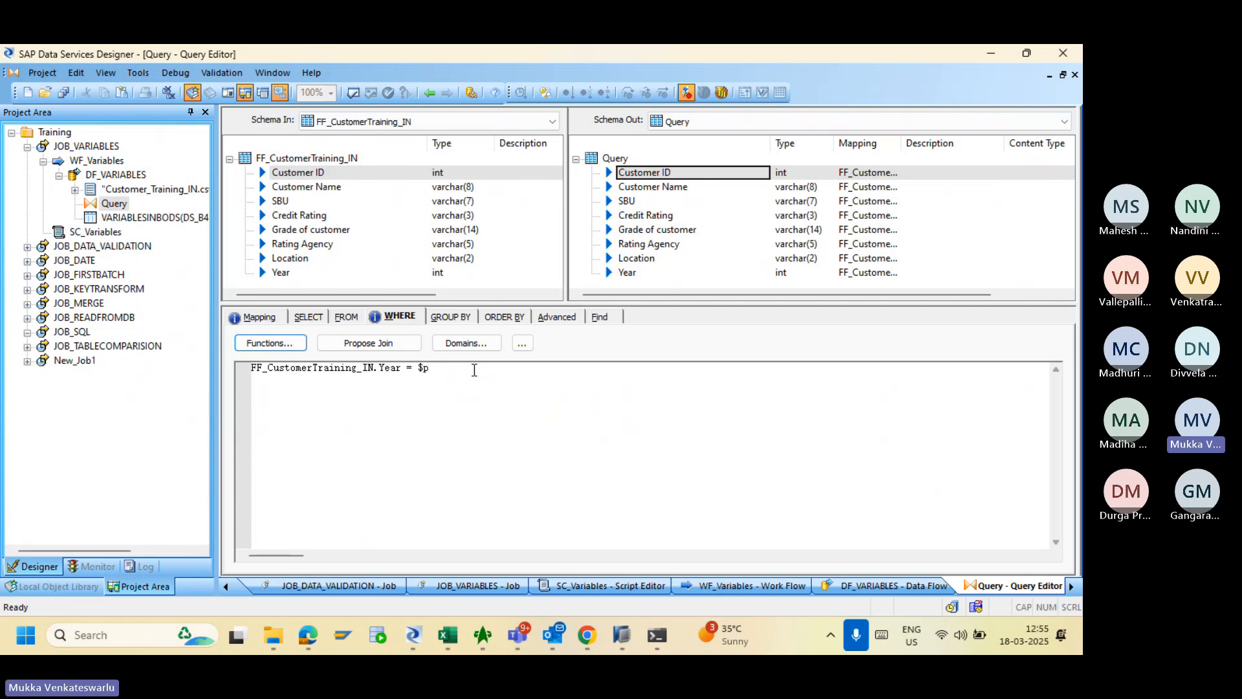
type("P_")
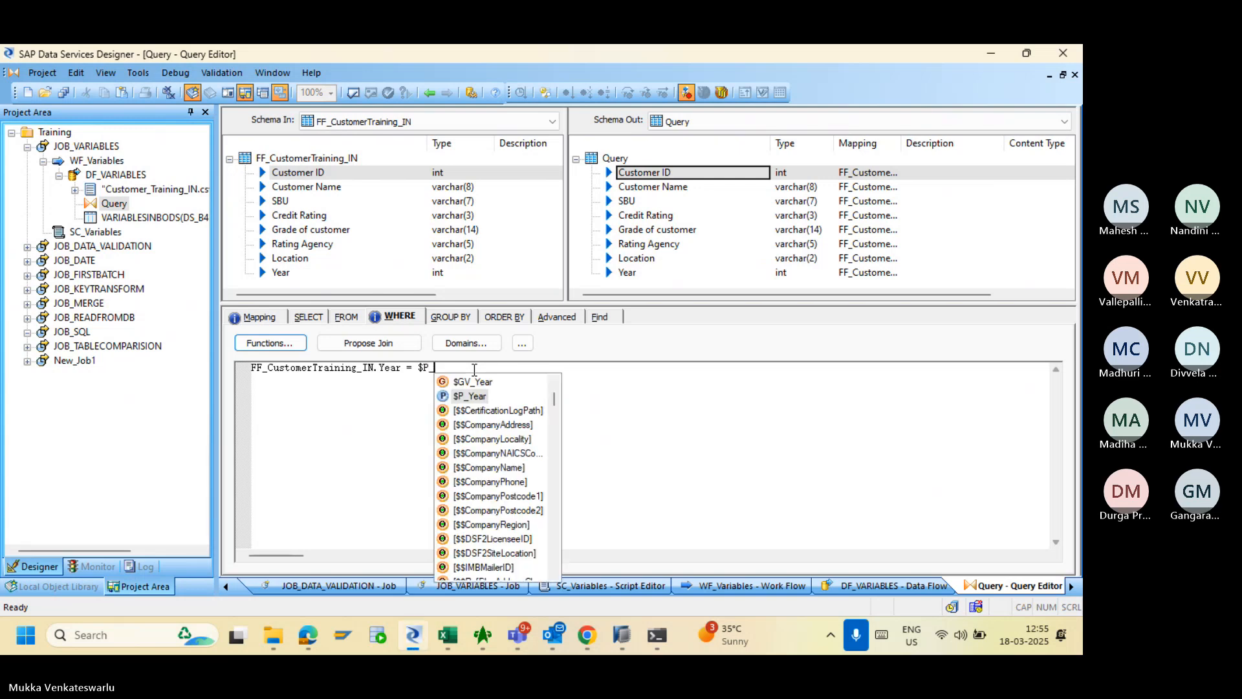
left_click(476, 397)
left_click(476, 397)
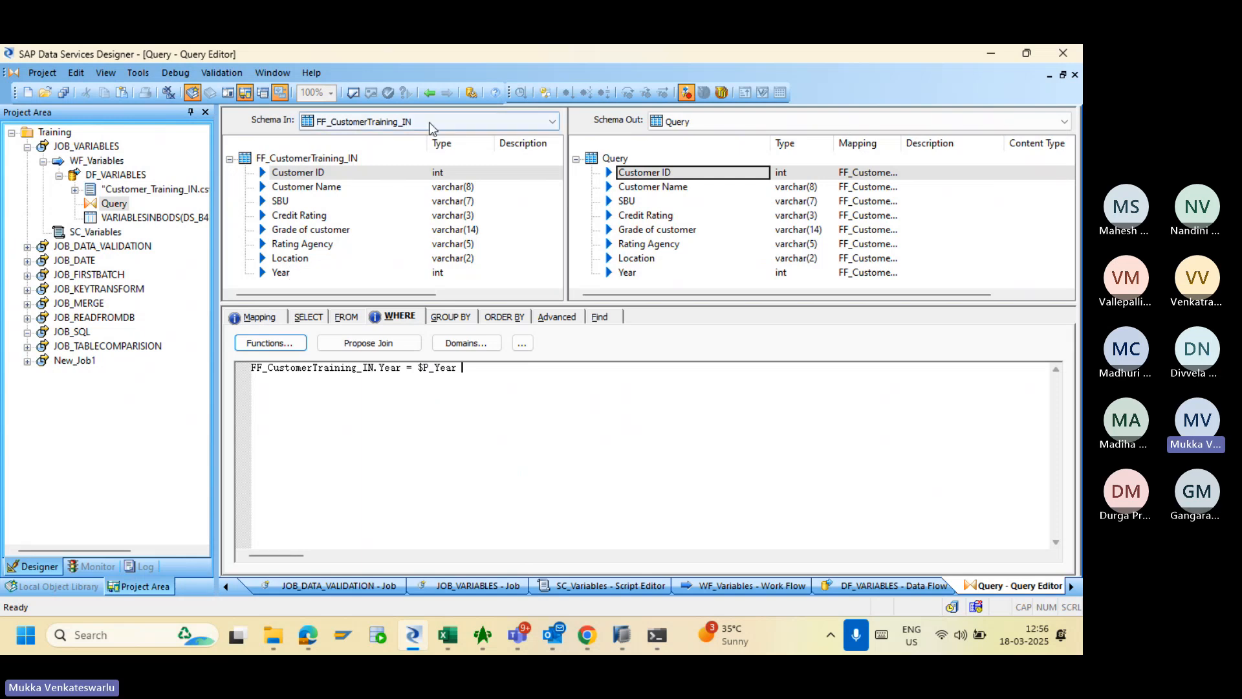
left_click(429, 94)
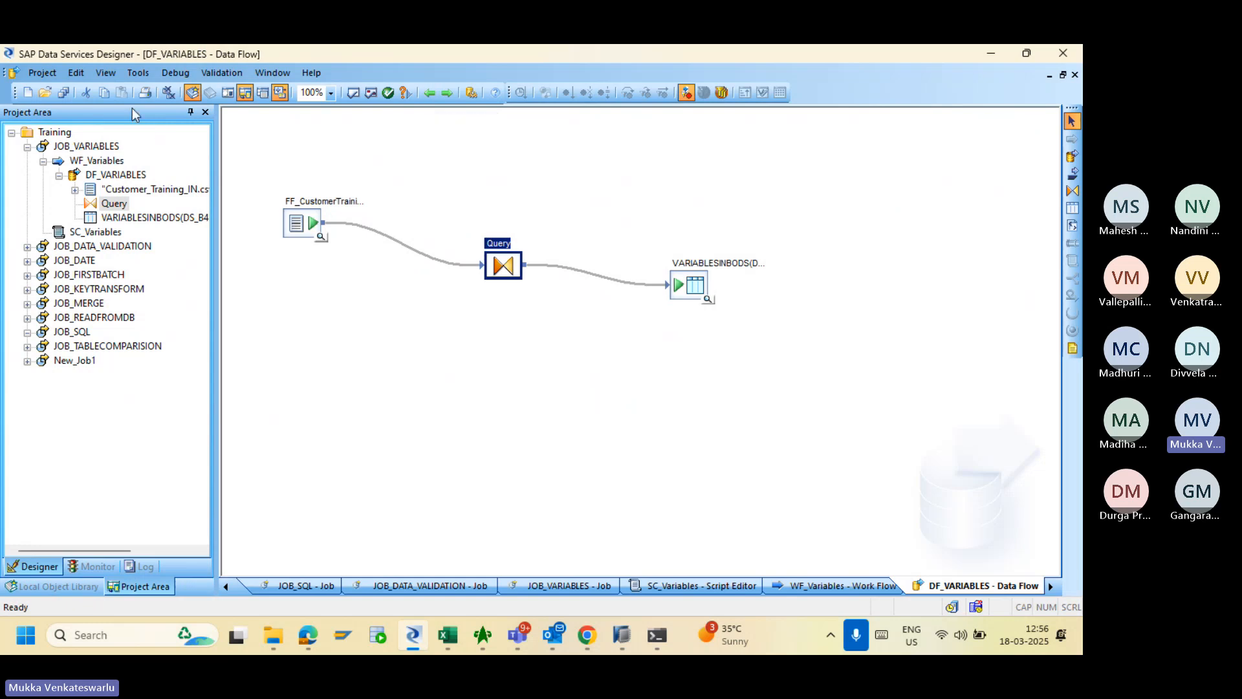
- Reopen the Variables and Parameters panel via Tools > Variables and auto-hide the project tree panel
left_click(134, 73)
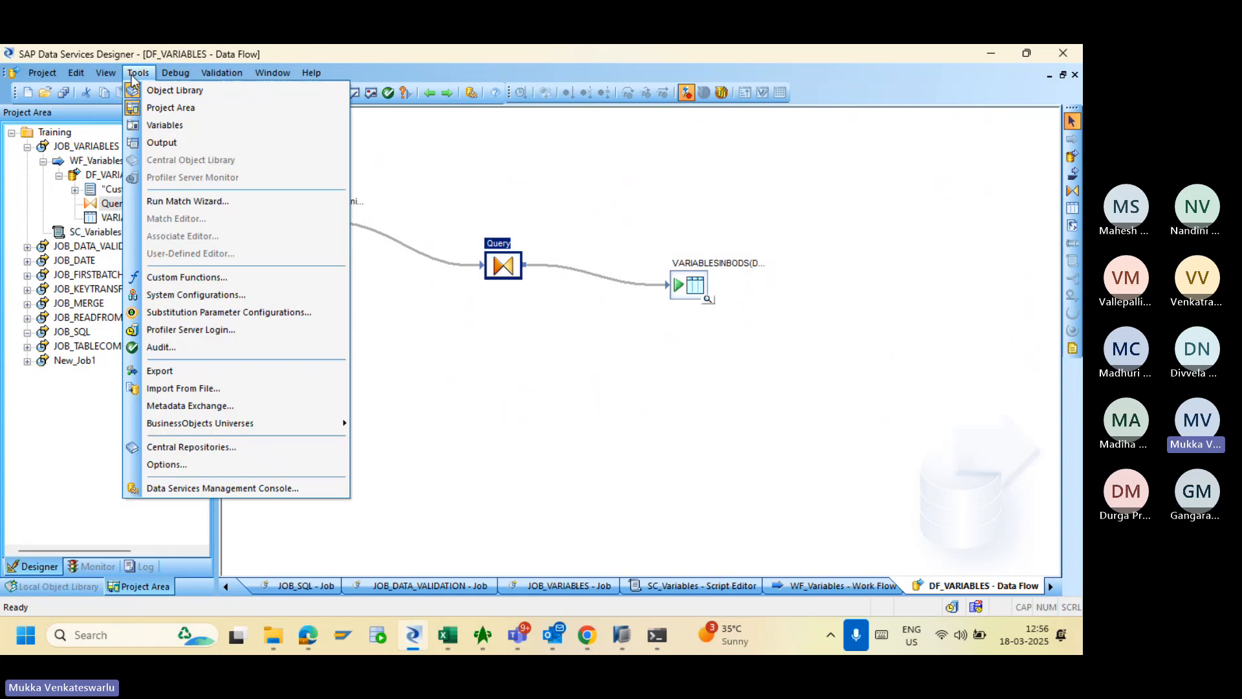
left_click(153, 123)
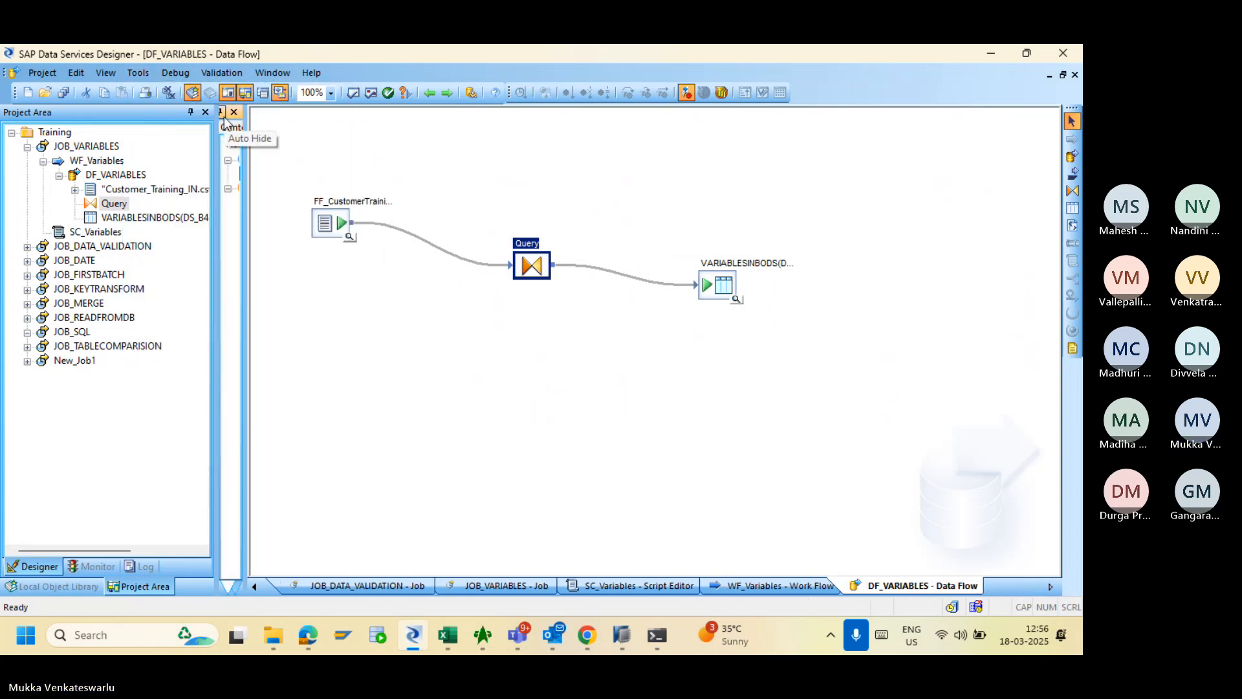
left_click_drag(134, 111, 17, 347)
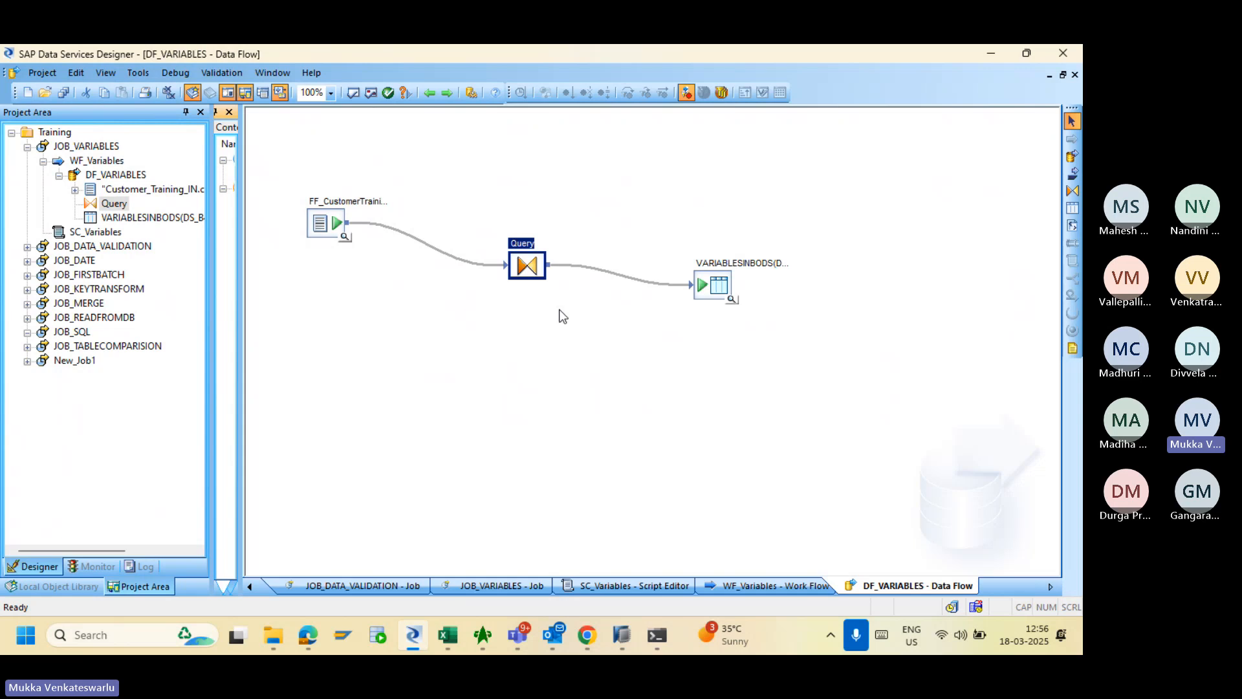
left_click(217, 112)
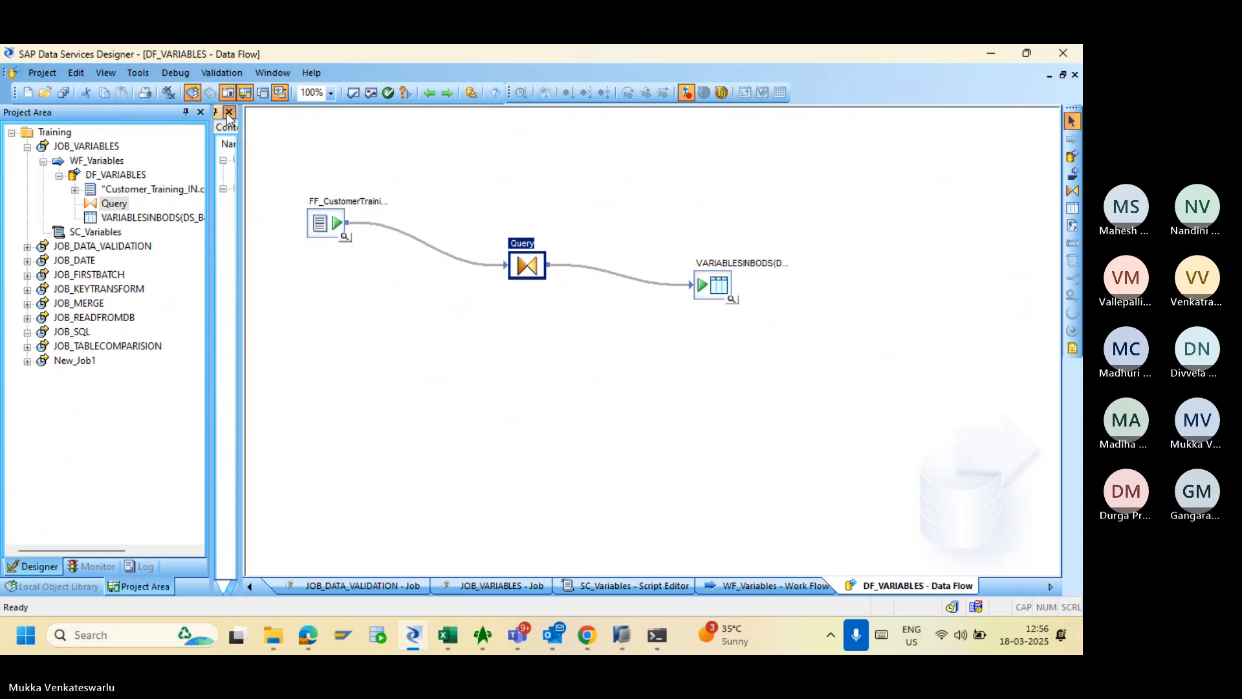
left_click(141, 73)
left_click(159, 125)
left_click(294, 152)
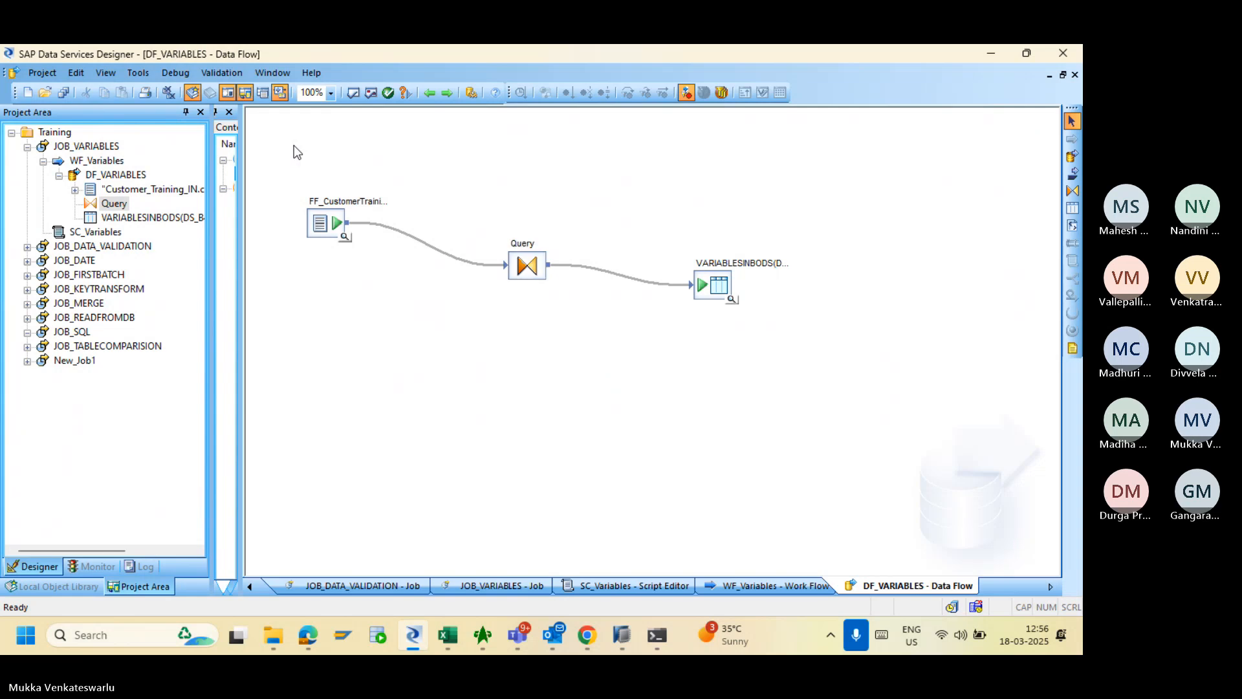
- Widen and pin the Variables and Parameters pane, then close the project tree and object library panes
left_click(216, 112)
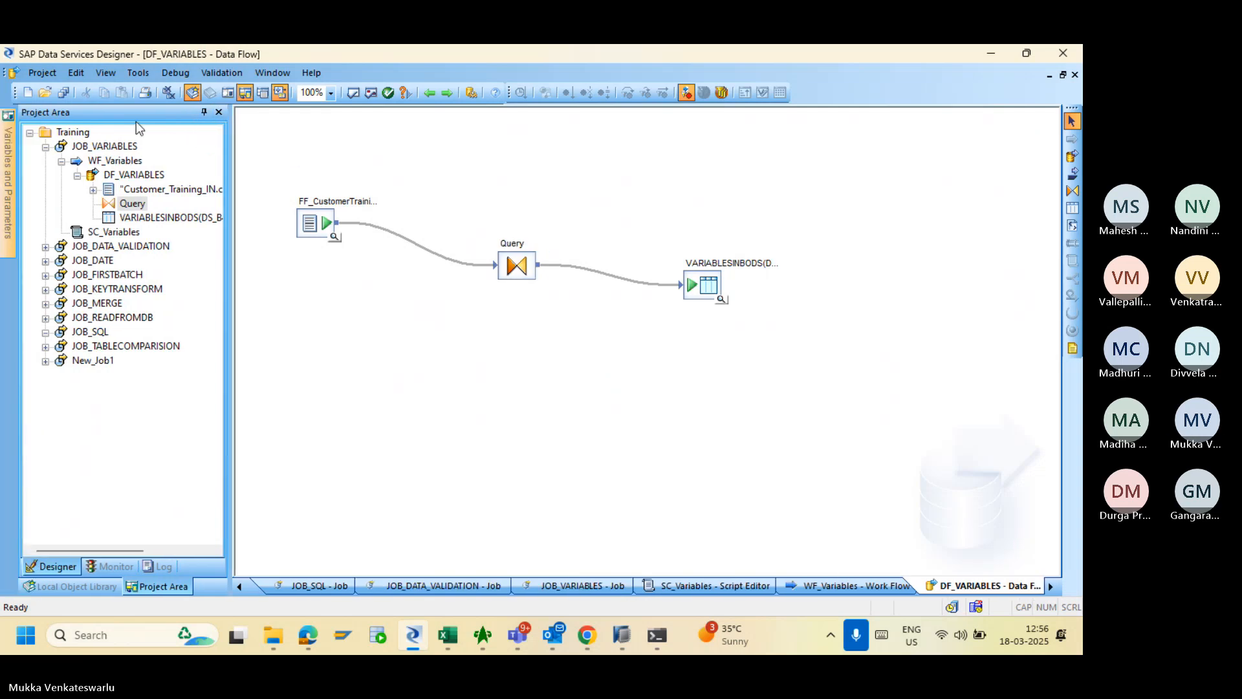
mouse_move(8, 138)
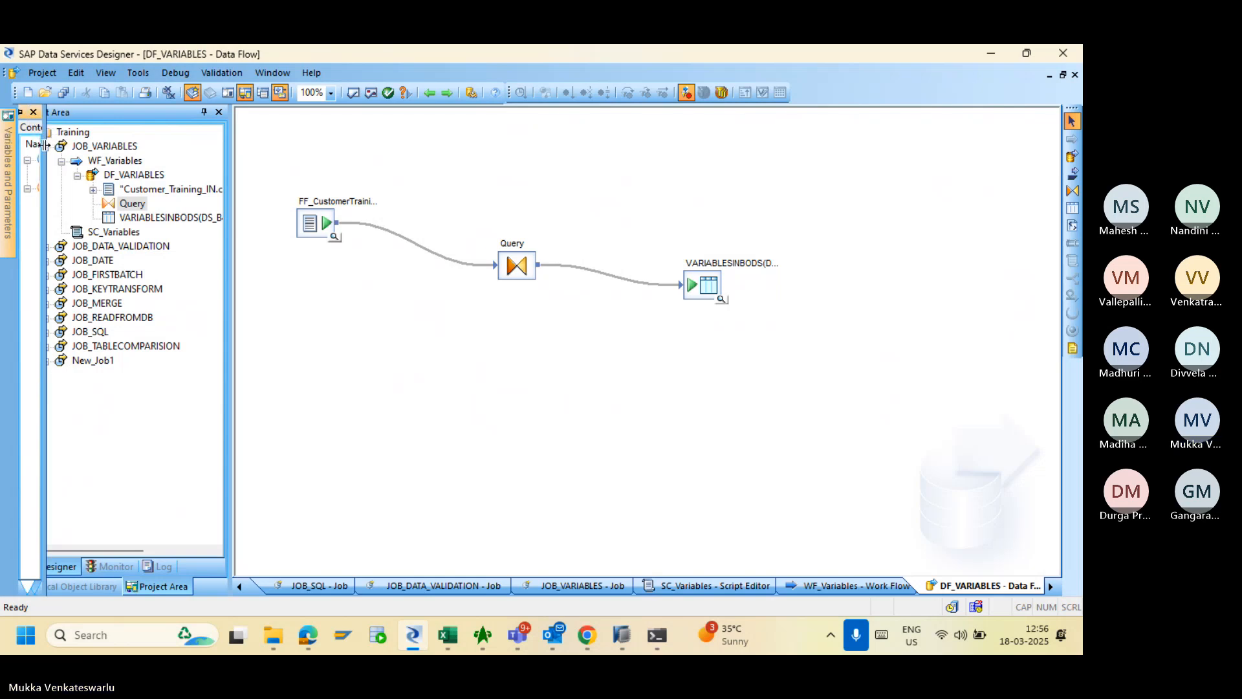
left_click(22, 112)
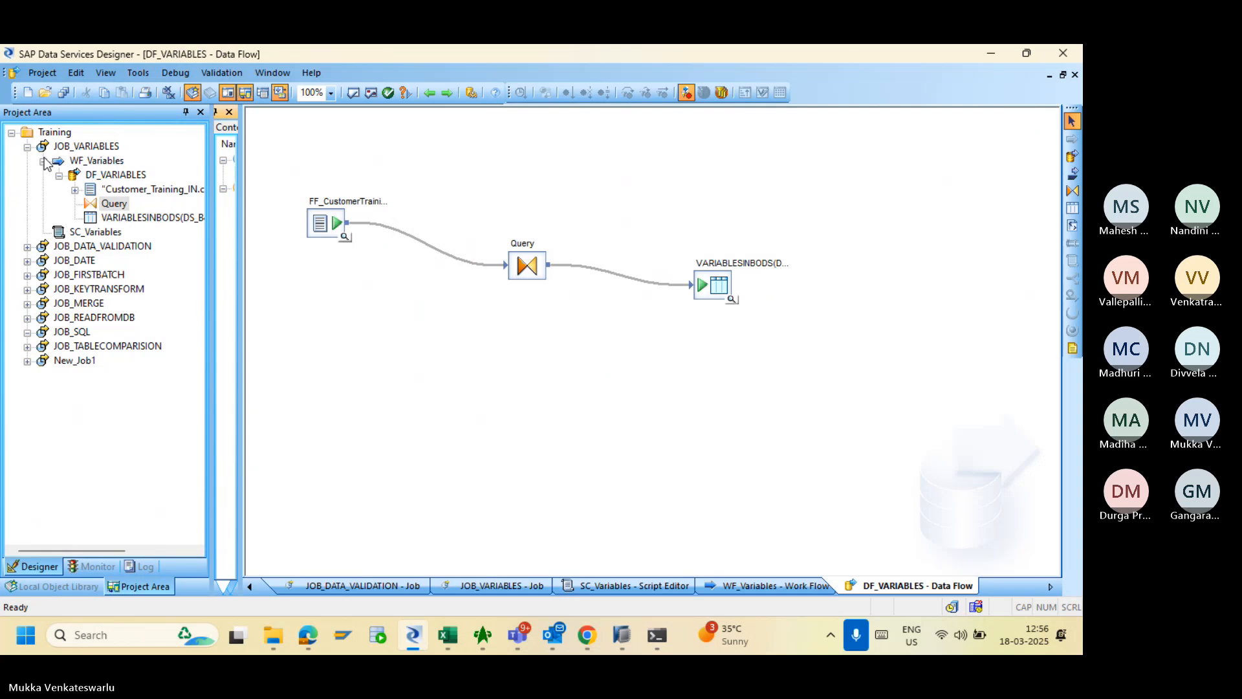
left_click(217, 114)
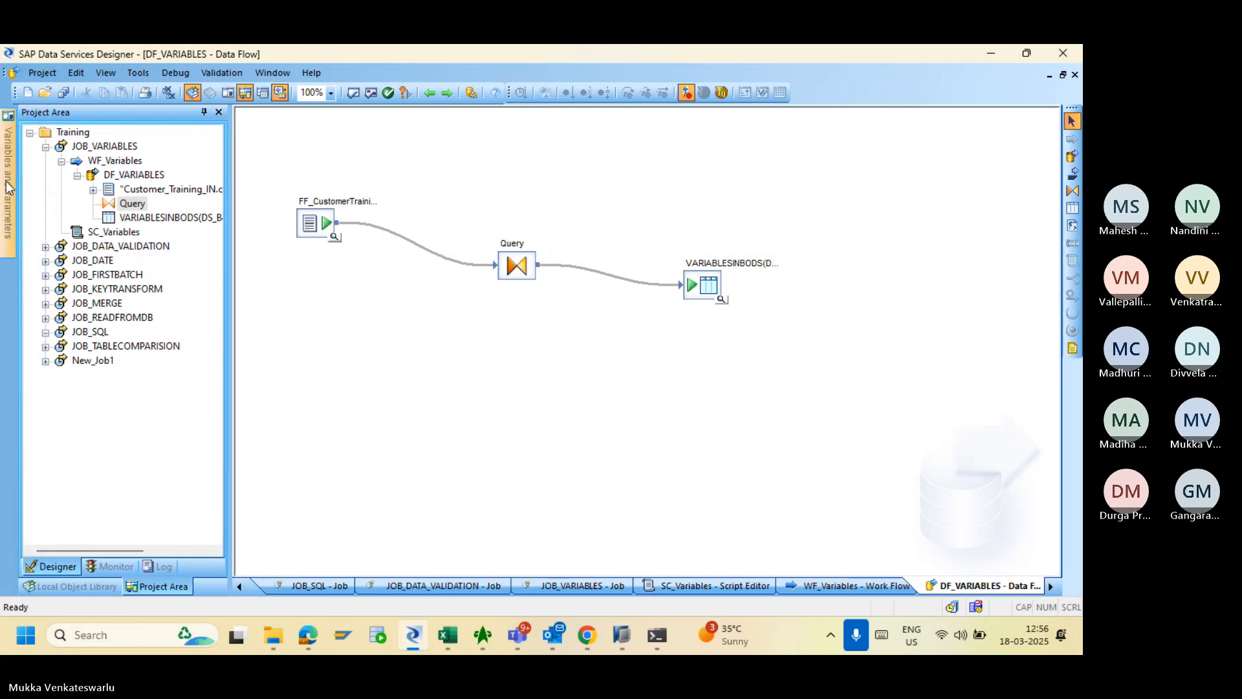
mouse_move(12, 188)
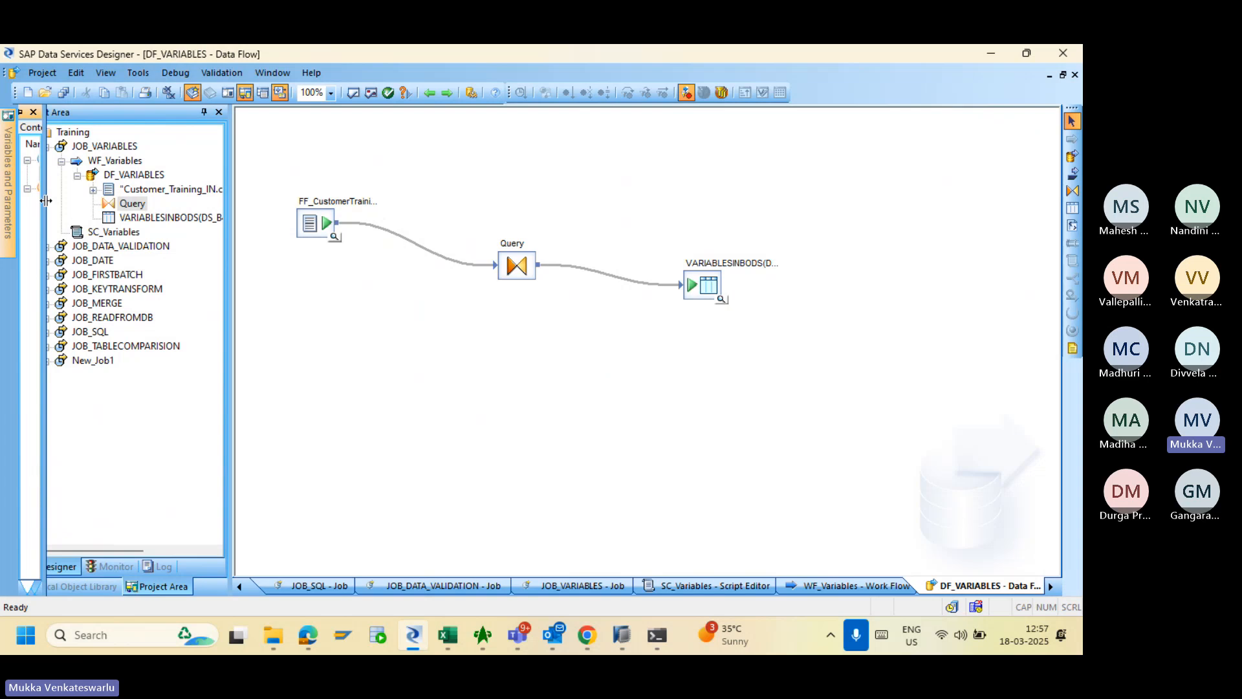
left_click_drag(46, 201, 255, 201)
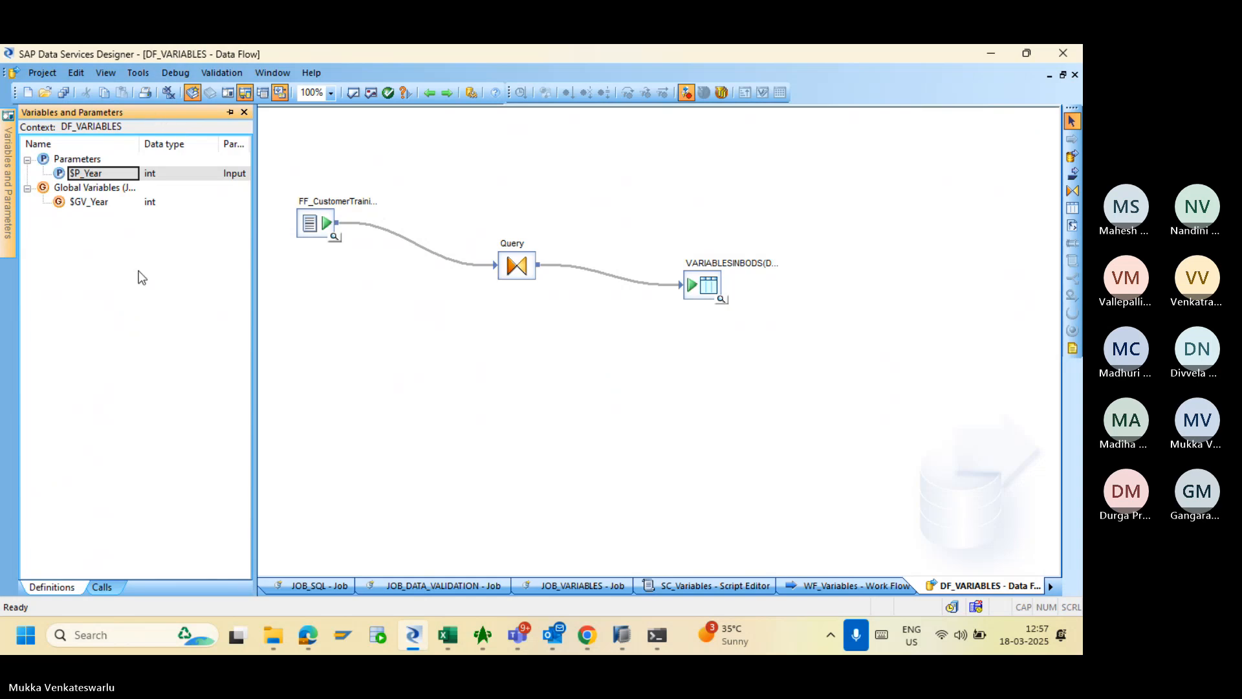
left_click(230, 113)
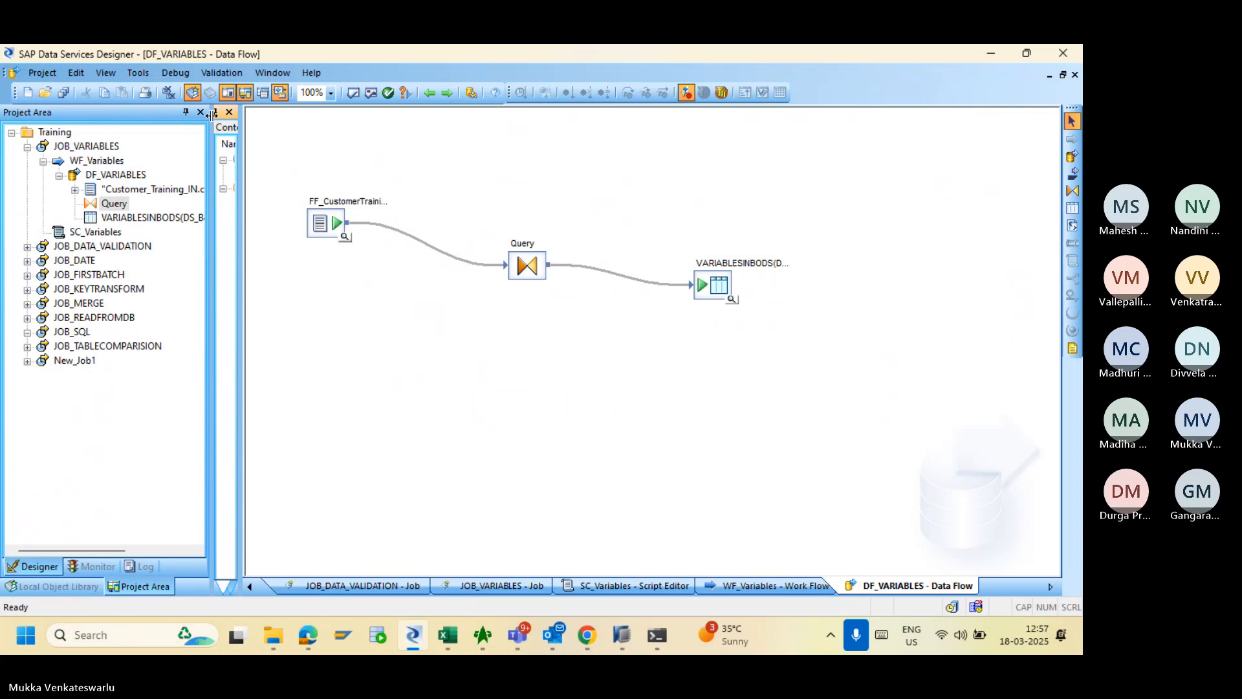
left_click(202, 113)
left_click(202, 113)
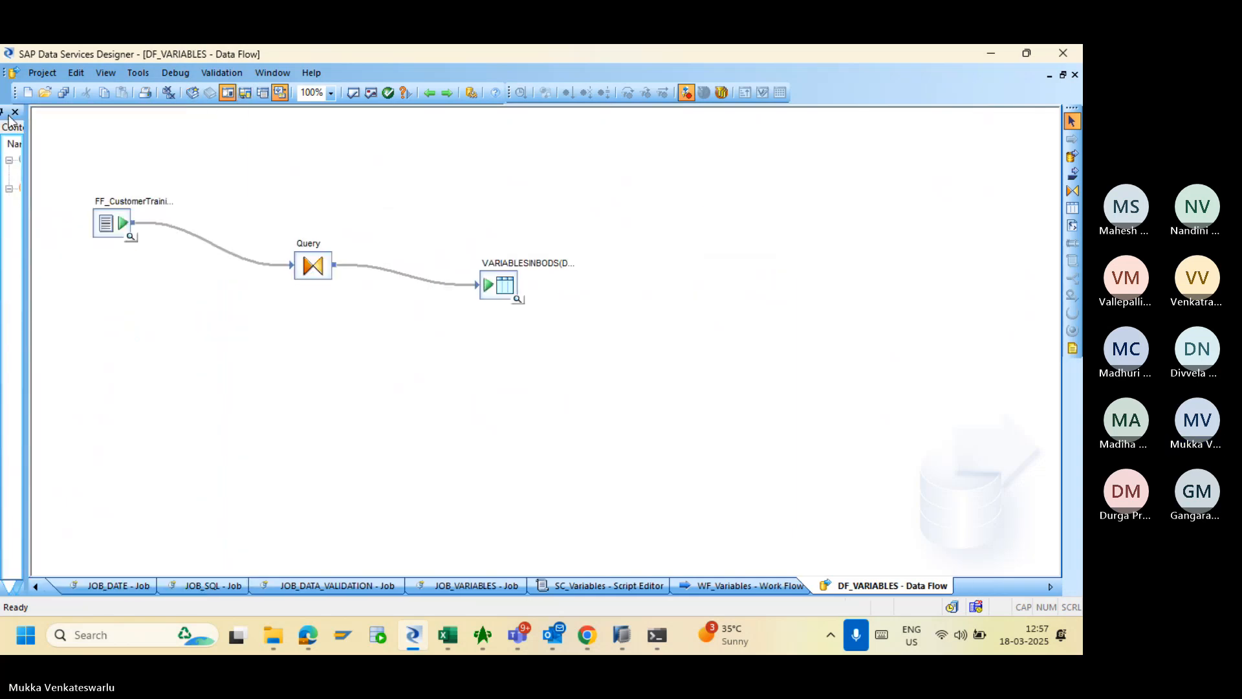
- Float the Variables and Parameters pane and restore the Local Object Library and Project Area
left_click_drag(26, 155, 275, 182)
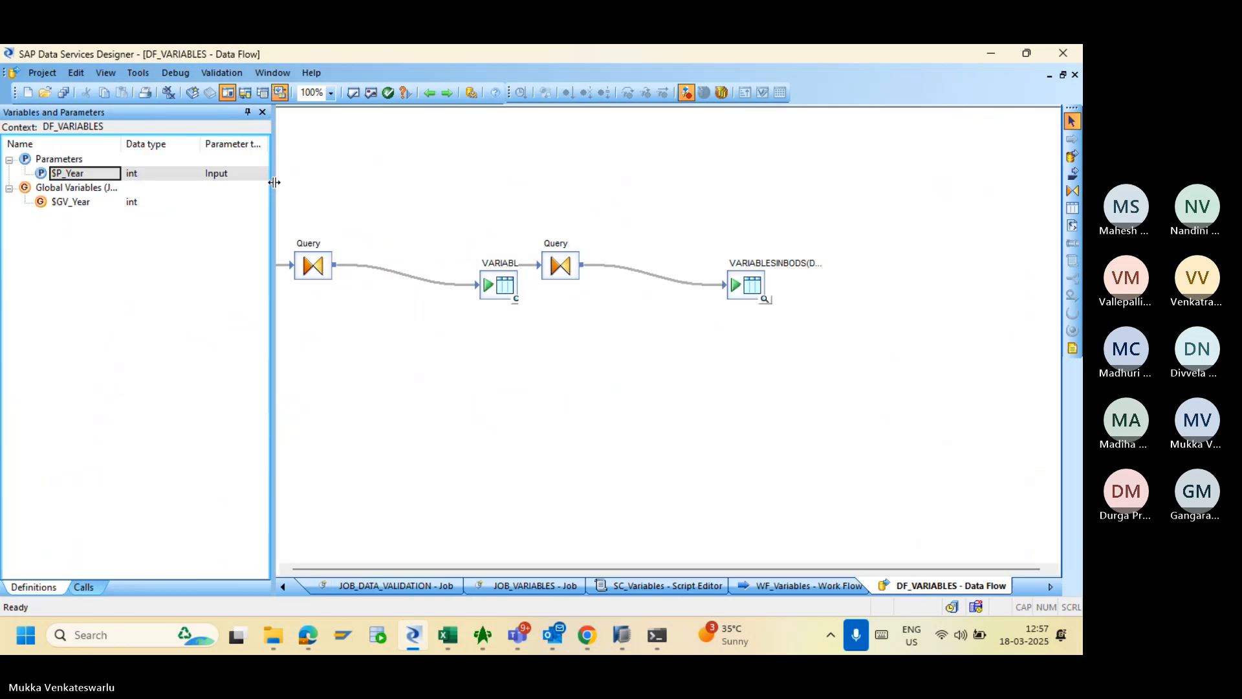
left_click_drag(89, 113, 679, 206)
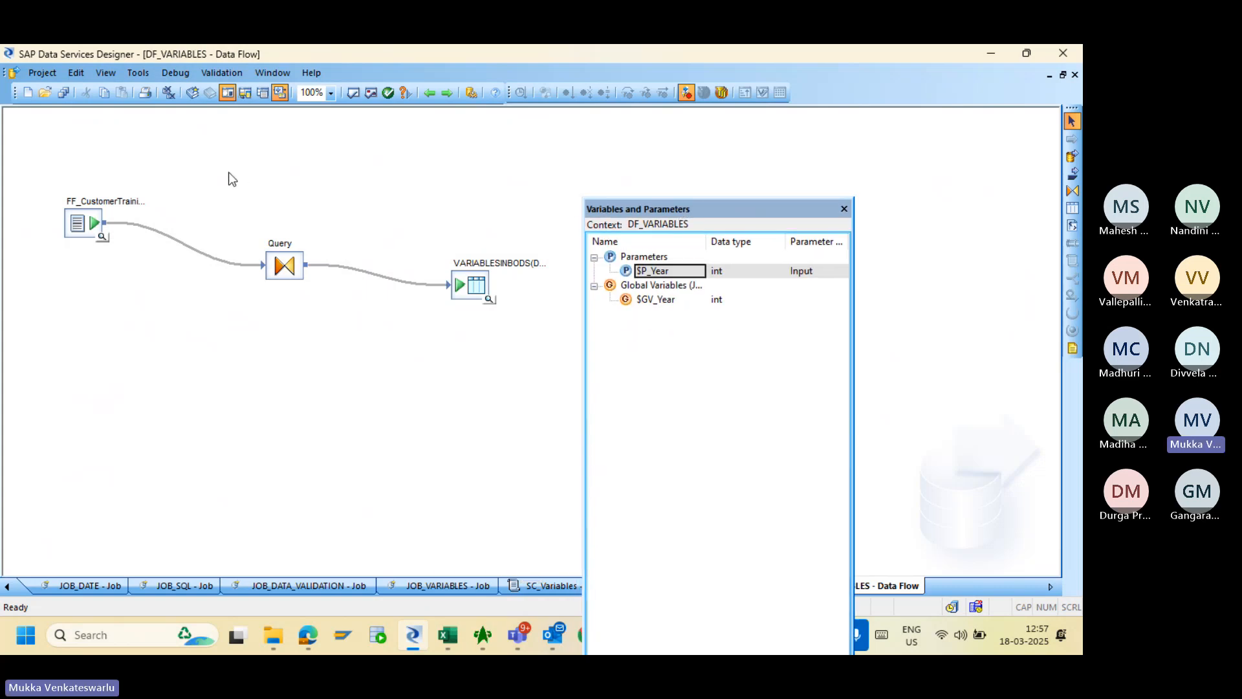
left_click(154, 73)
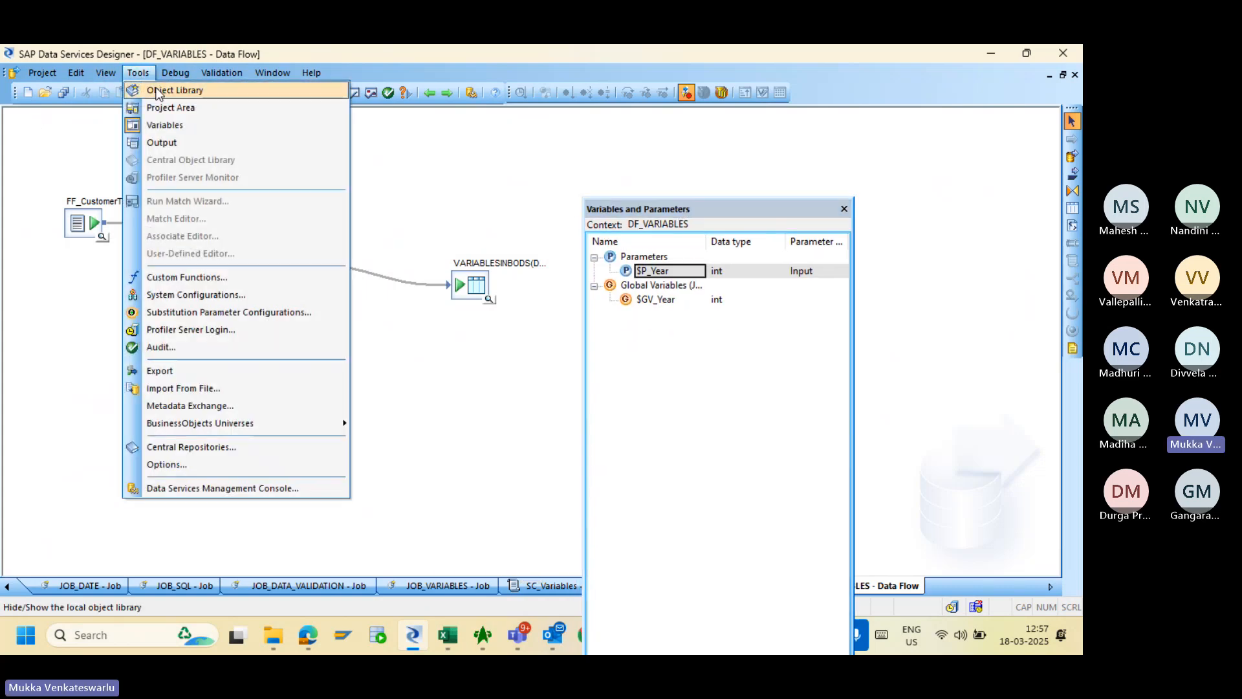
left_click(155, 86)
left_click(138, 75)
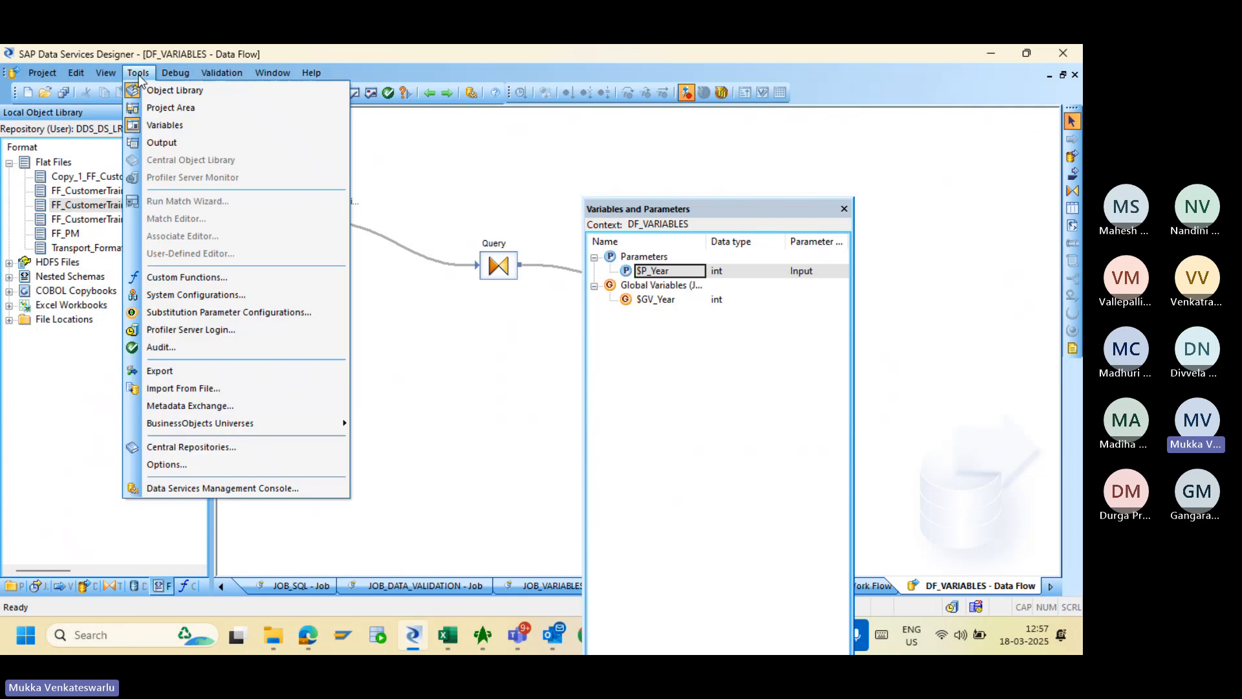
left_click(153, 106)
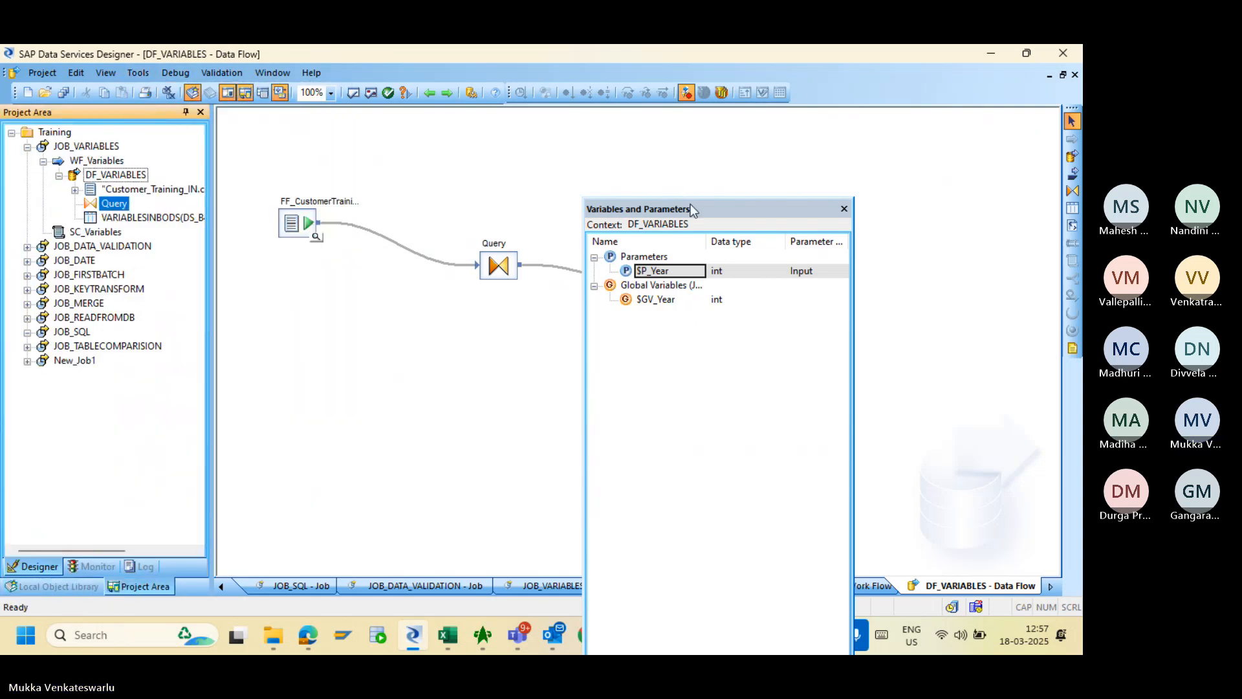
- Move the variables window higher and shorten it beside the project tree
left_click_drag(695, 208, 698, 173)
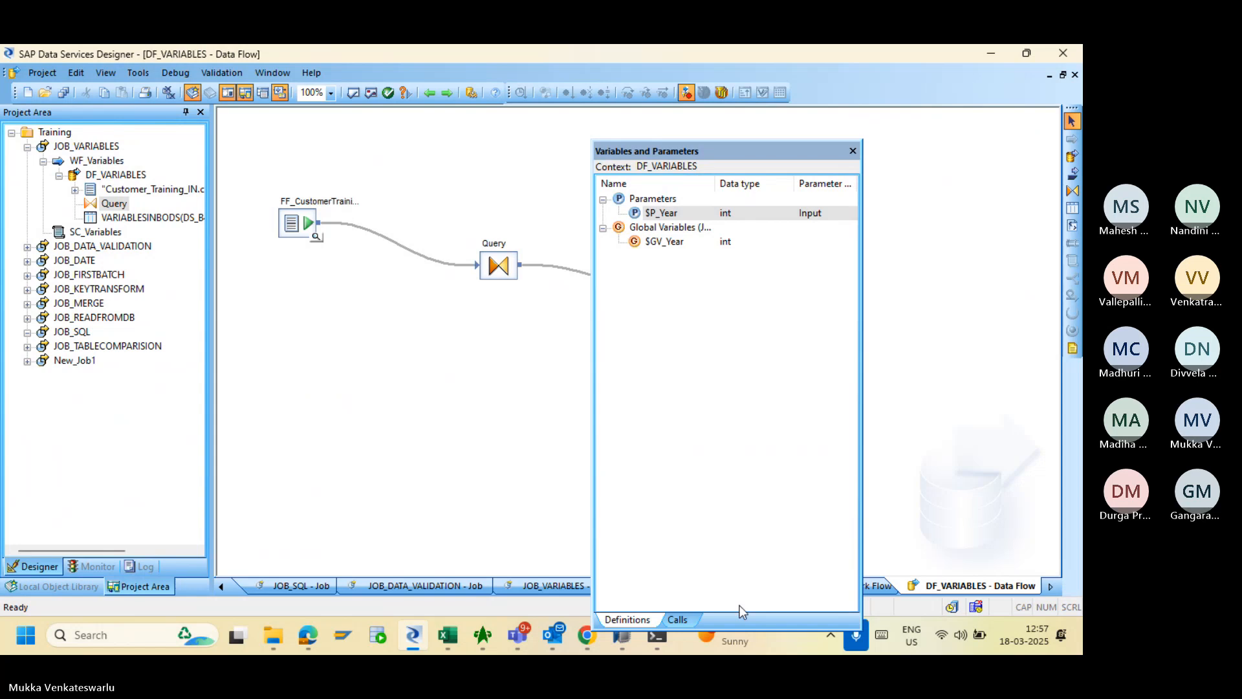
mouse_move(751, 632)
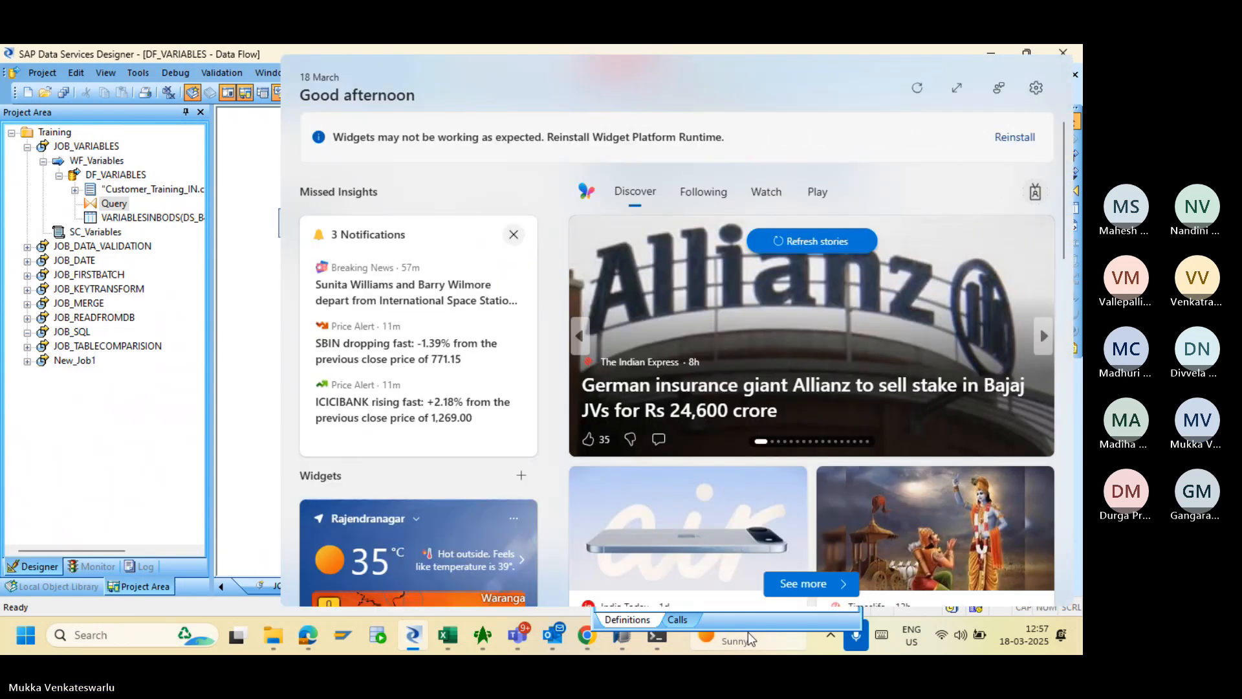
left_click_drag(746, 628, 691, 392)
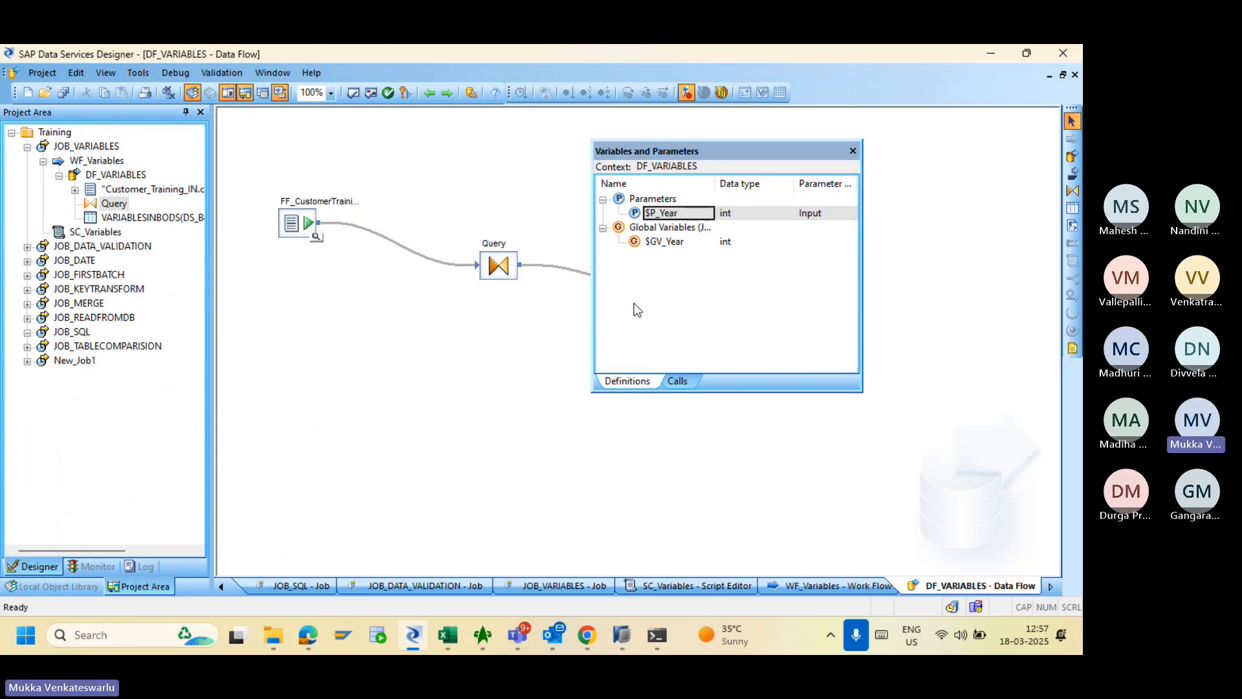
- Review $P_Year's properties on DF_VARIABLES' Definitions tab, cancel, and view the empty Calls list
left_click(678, 381)
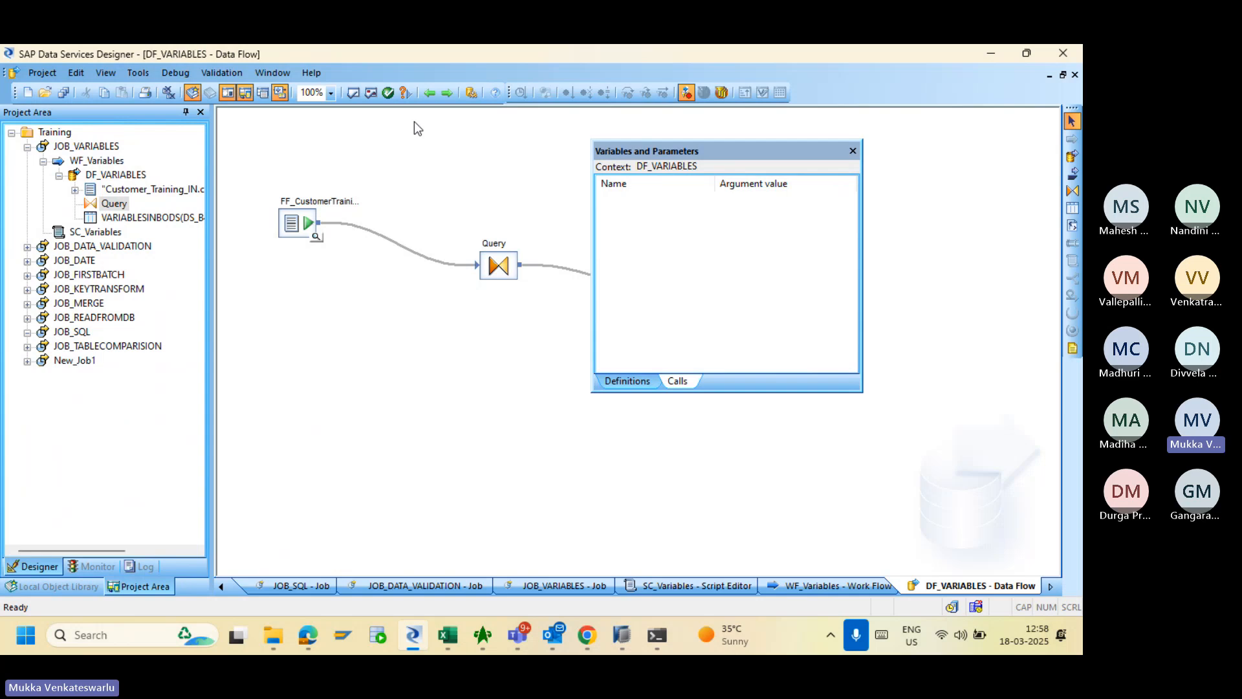
left_click(131, 176)
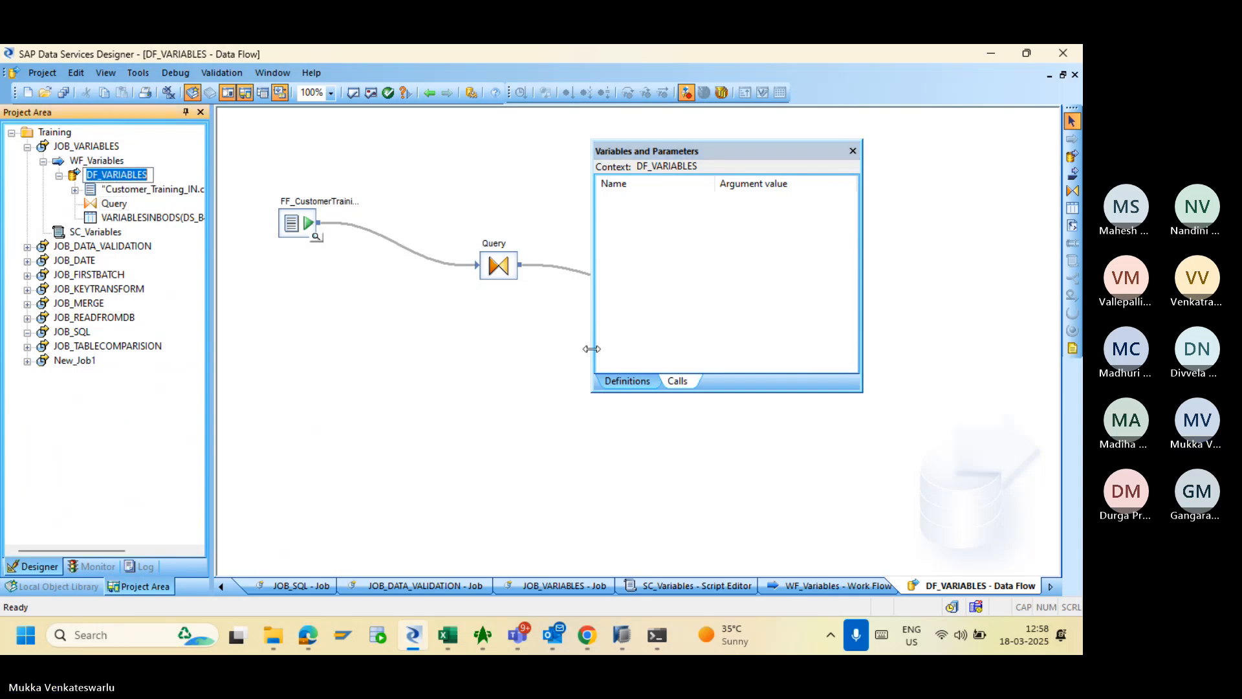
left_click(619, 381)
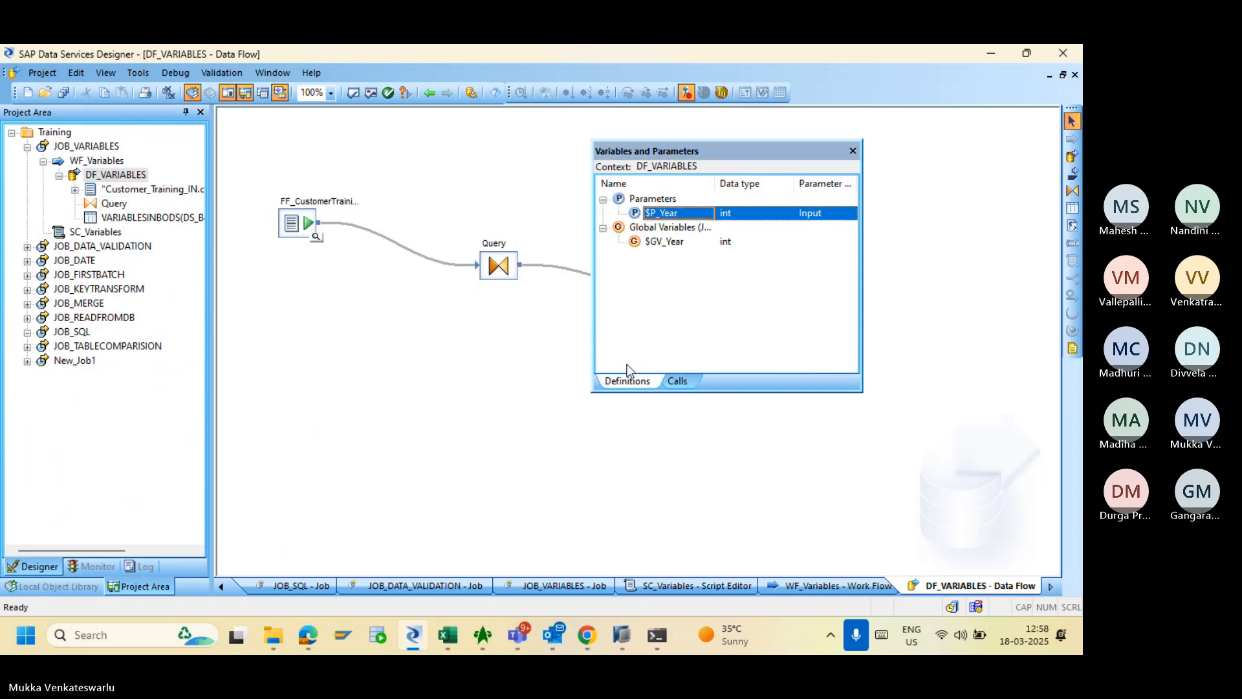
double_click(660, 214)
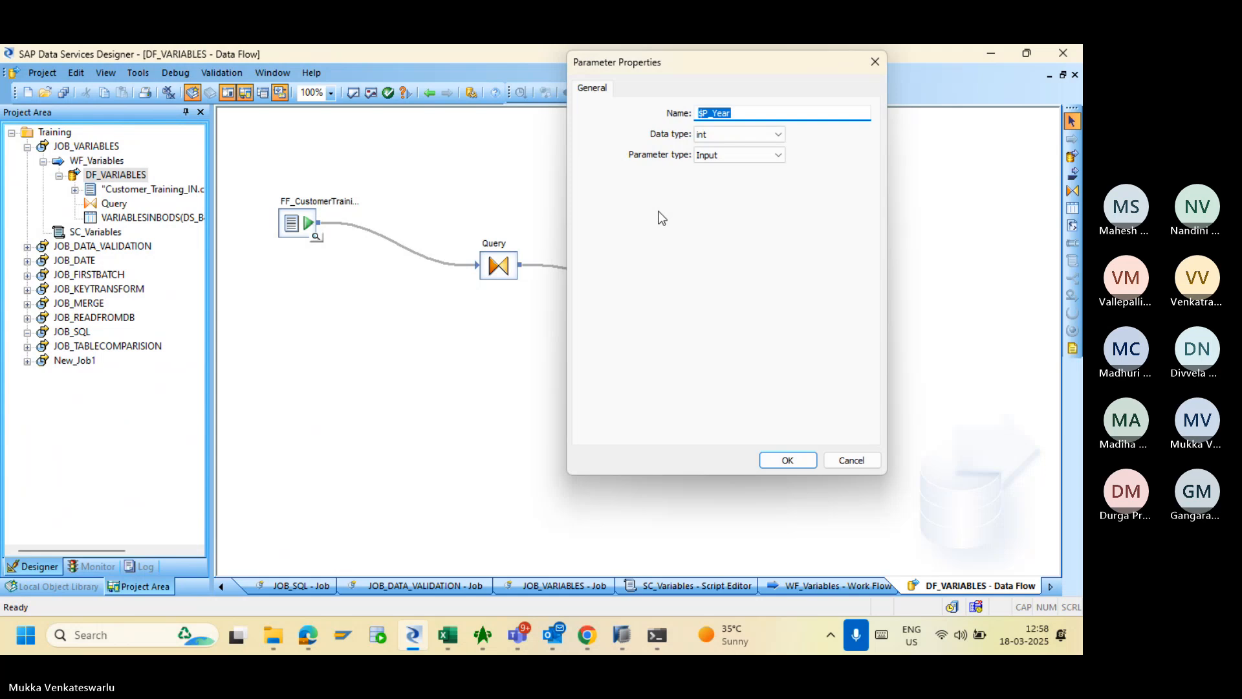
left_click(842, 460)
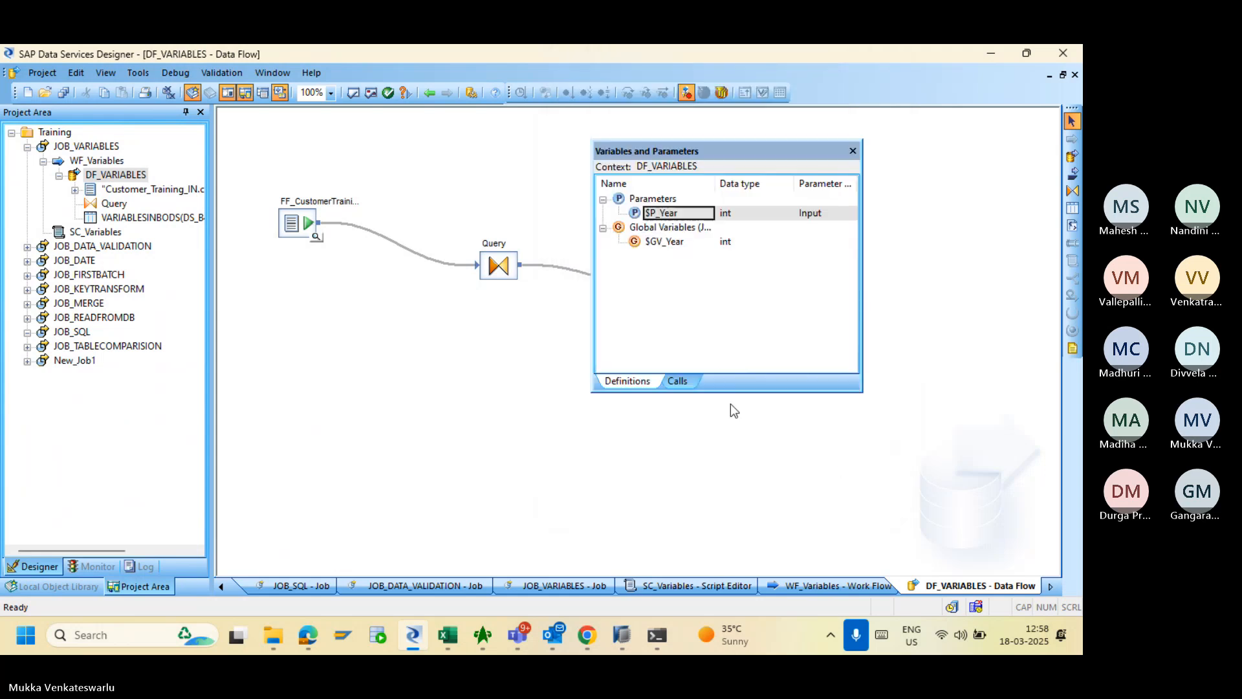
left_click(677, 382)
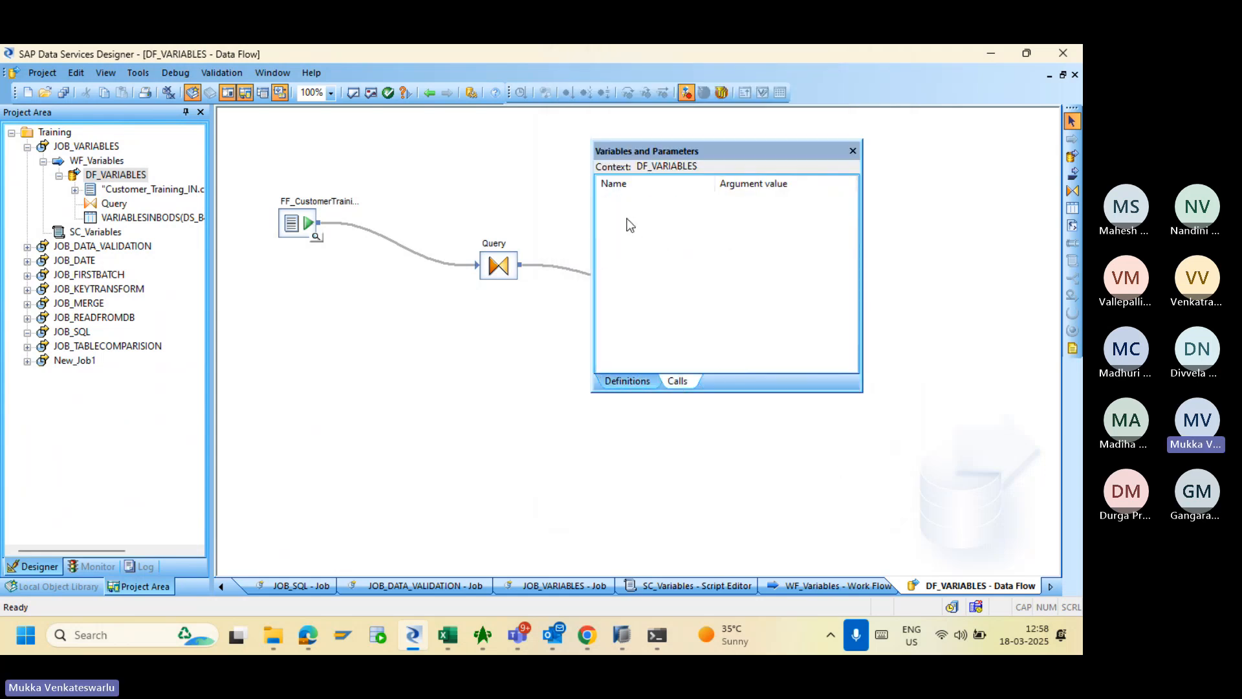
- On WF_Variables' Calls tab, set $P_Year's argument value to $LV_Year
left_click(103, 159)
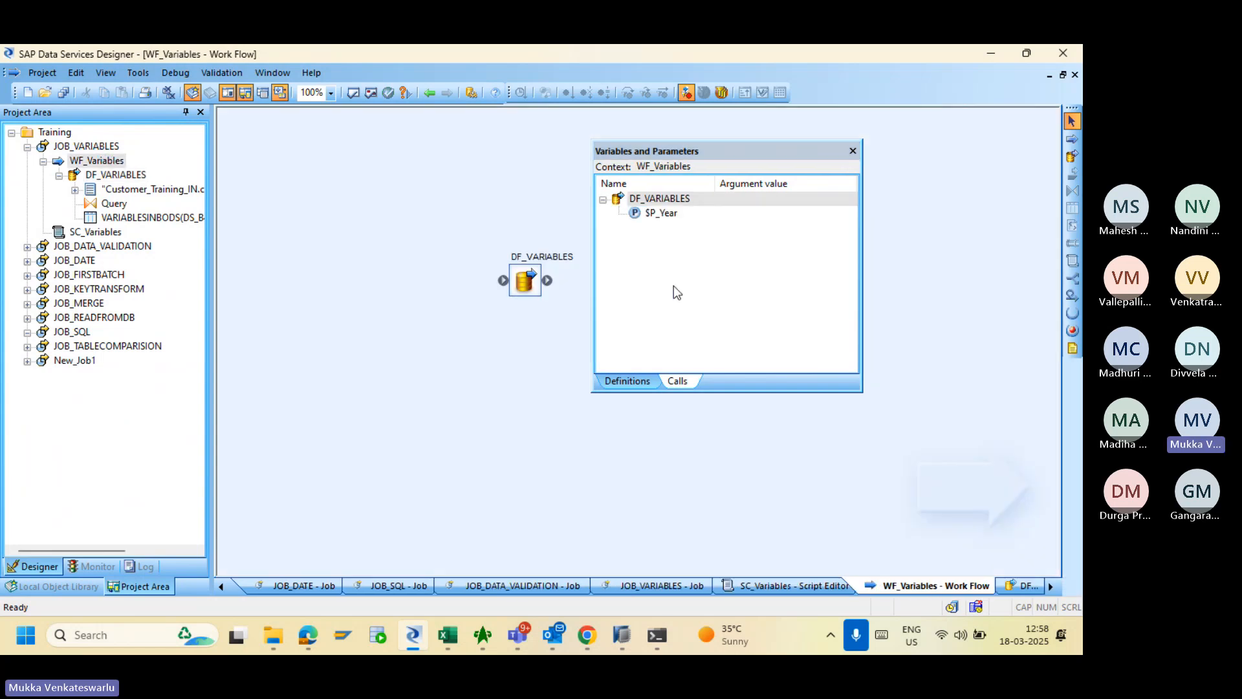
left_click(660, 213)
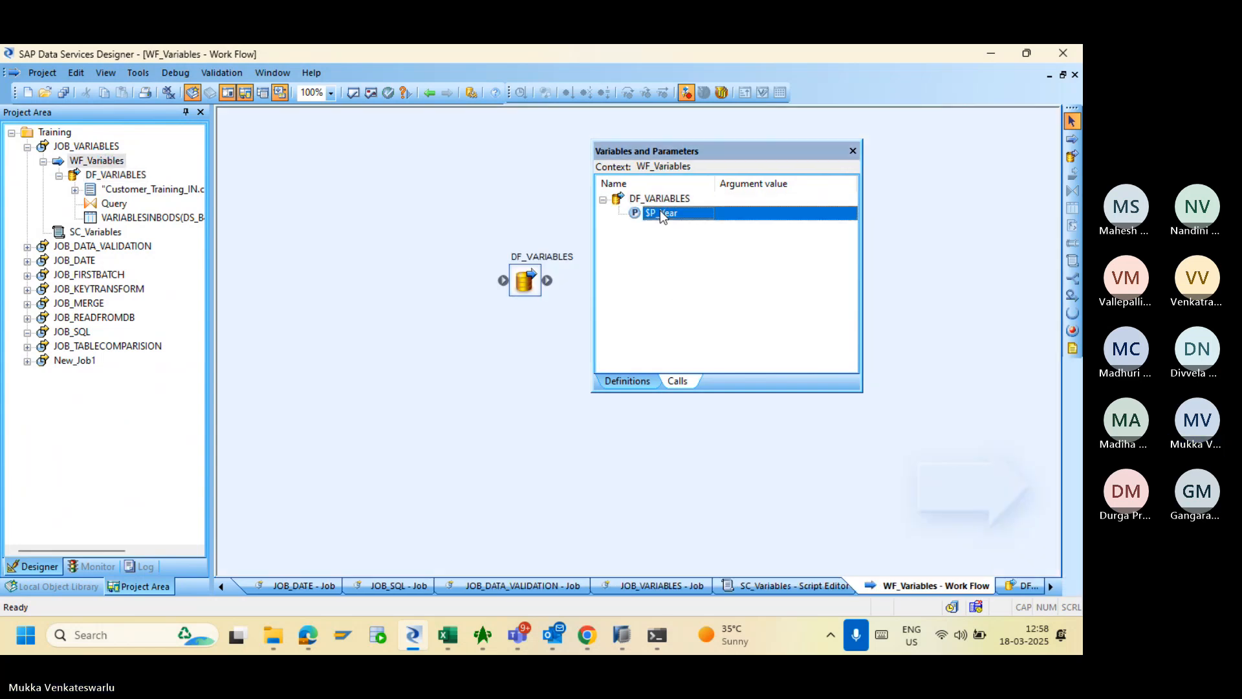
double_click(770, 214)
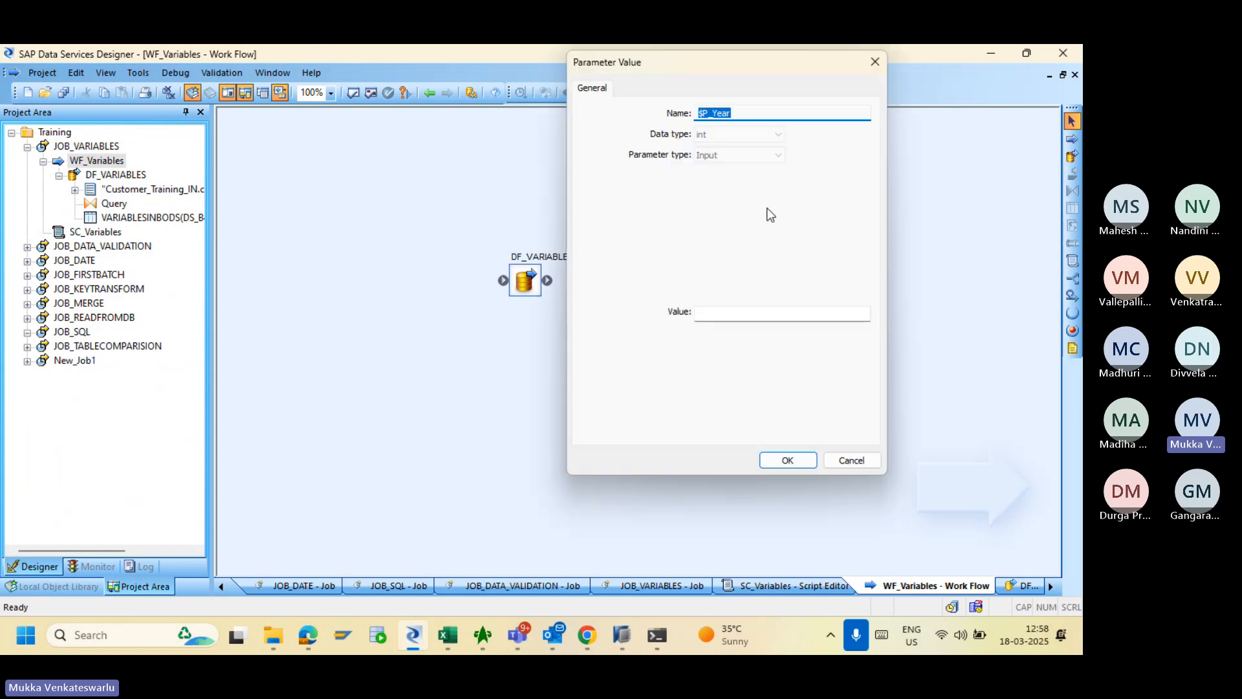
left_click(843, 455)
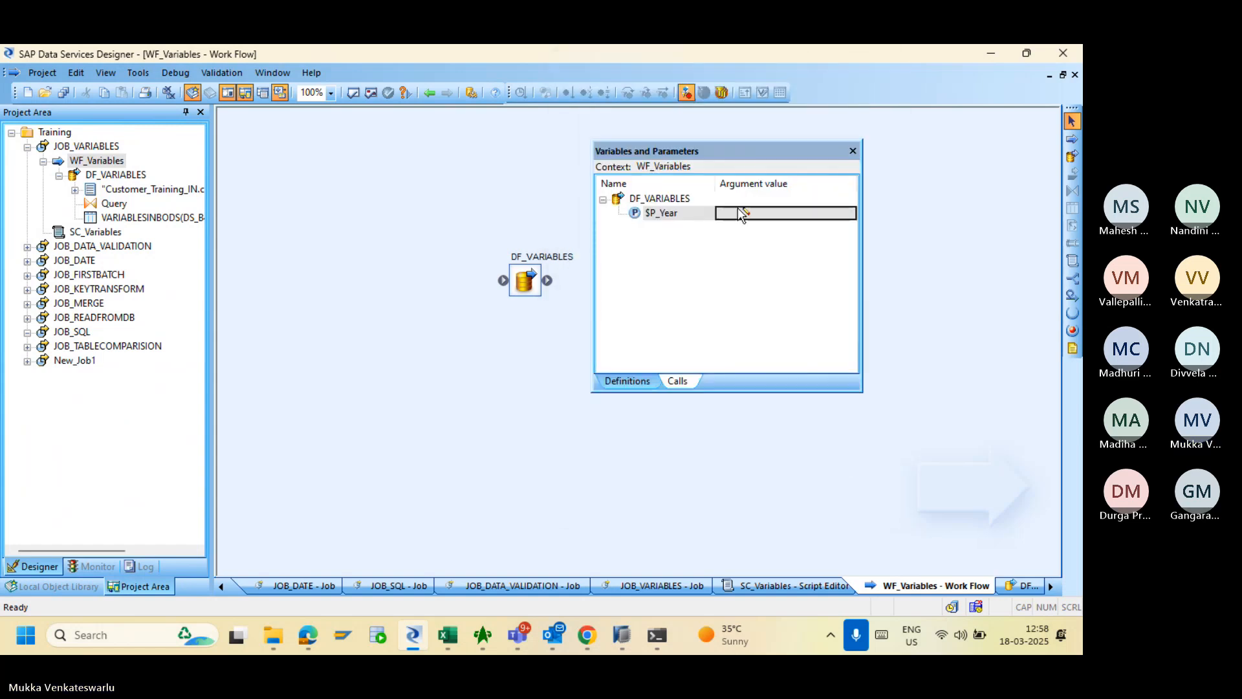
left_click(742, 213)
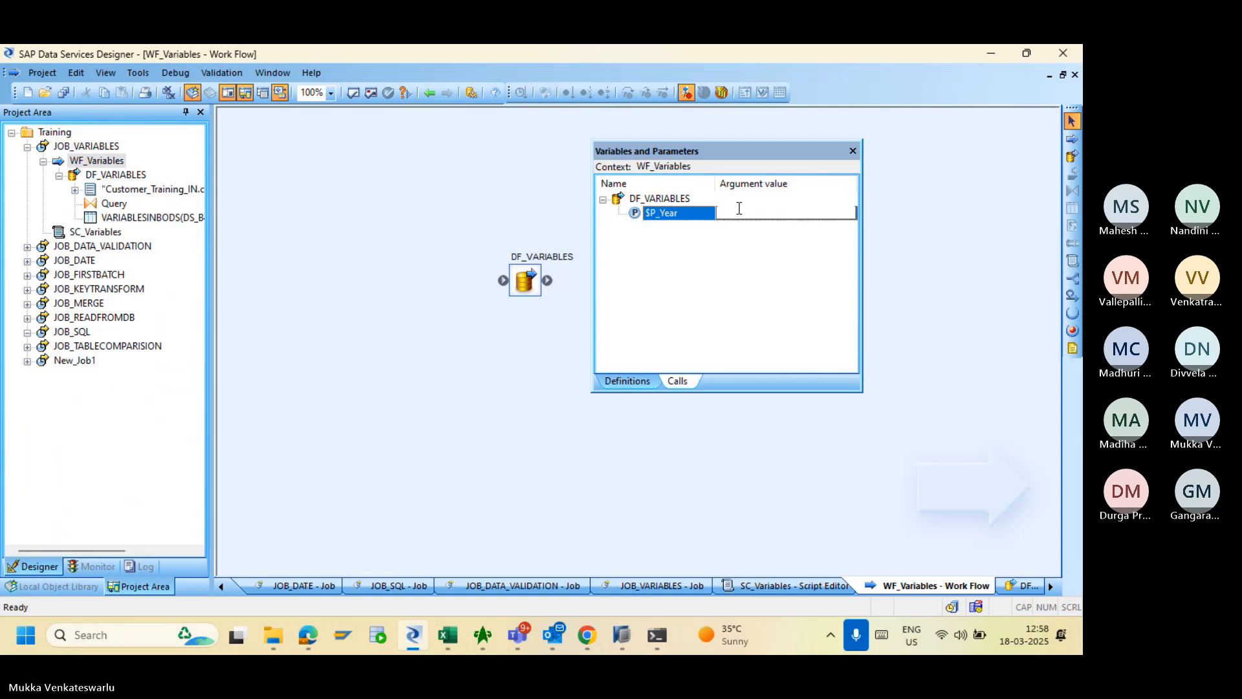
type("$LV_")
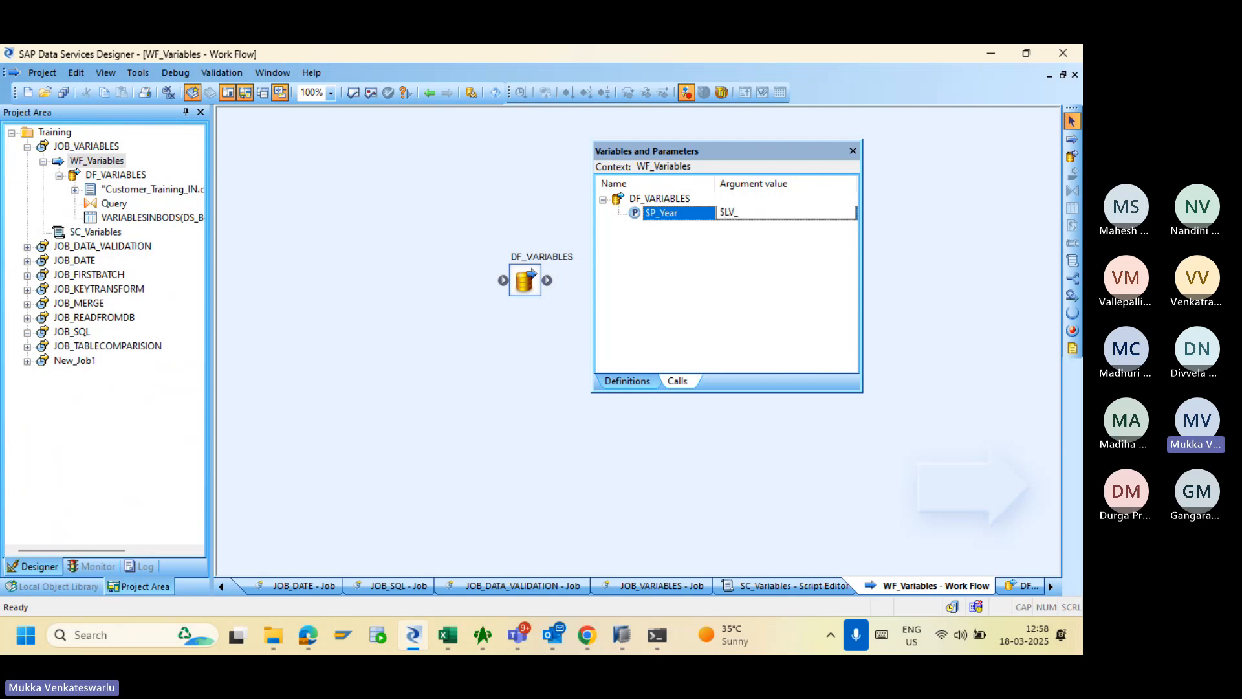
type("Year")
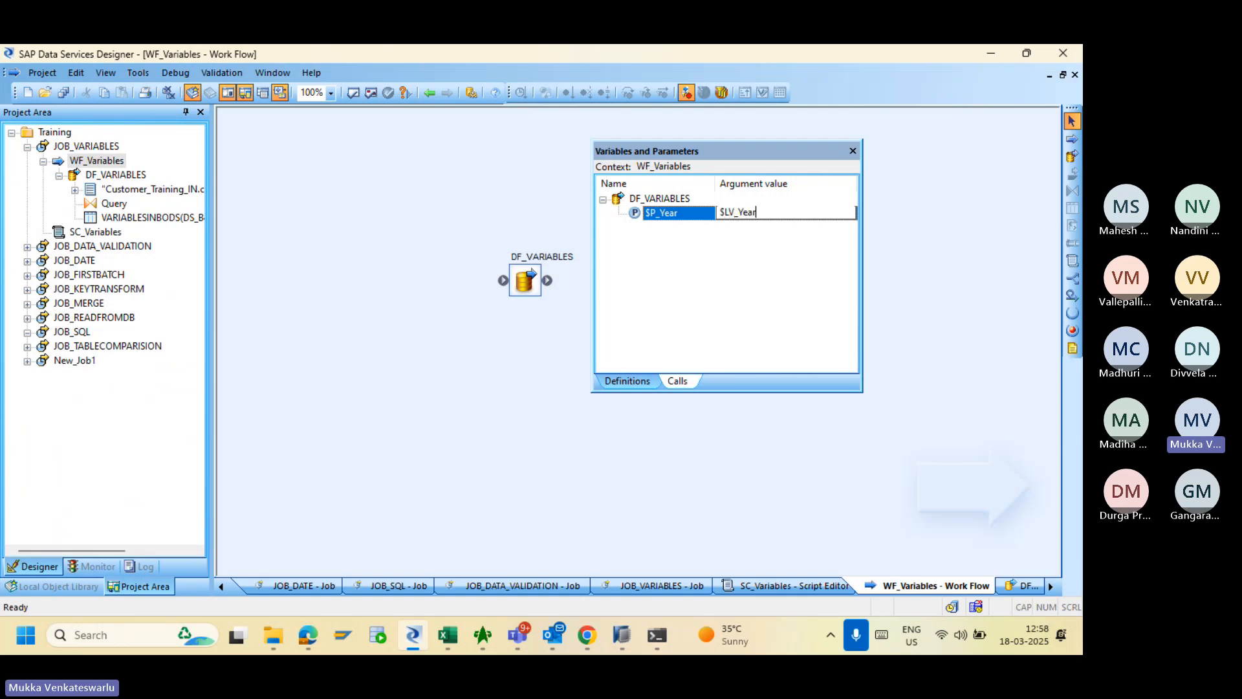
left_click(768, 271)
left_click(639, 381)
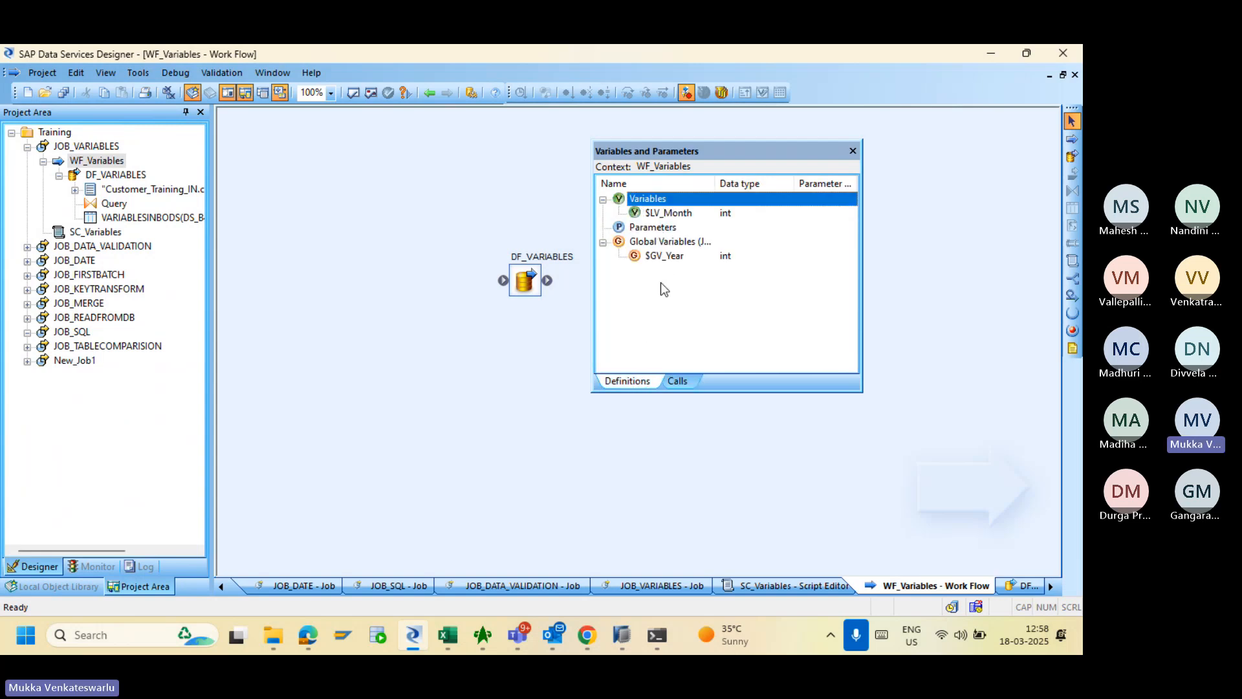
- Recheck the call from JOB_VARIABLES and WF_Variables, then open the DF_VARIABLES Query editor
left_click(94, 147)
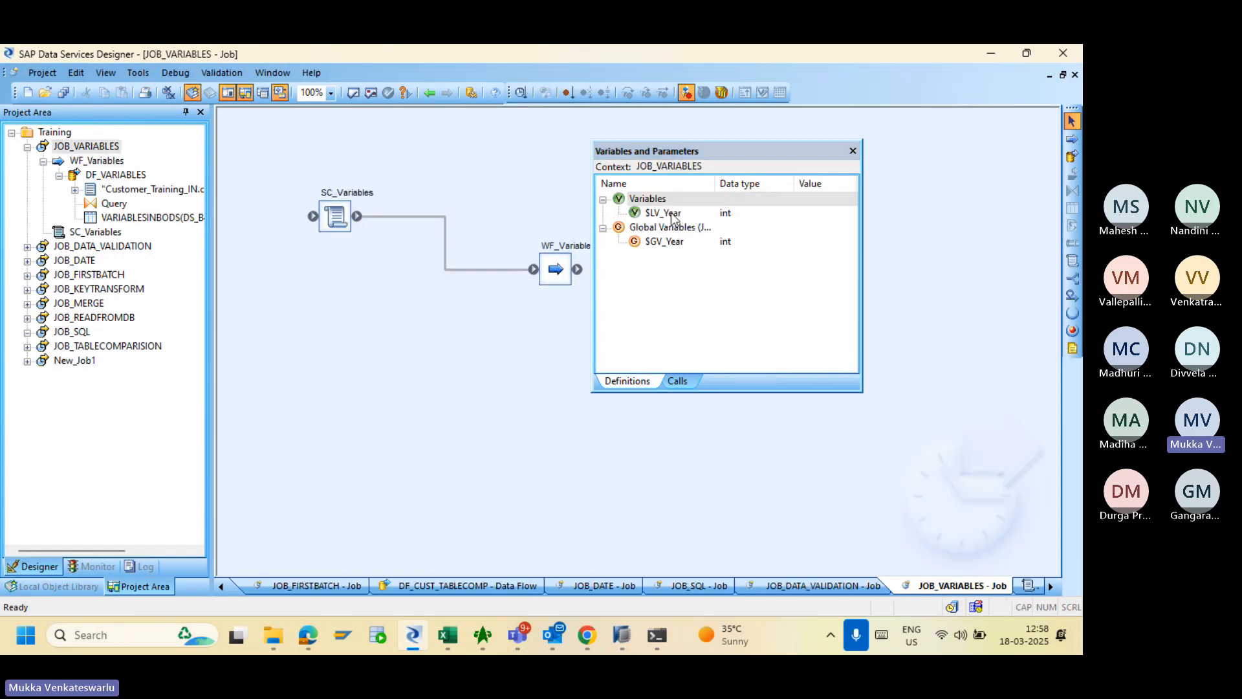
left_click(106, 162)
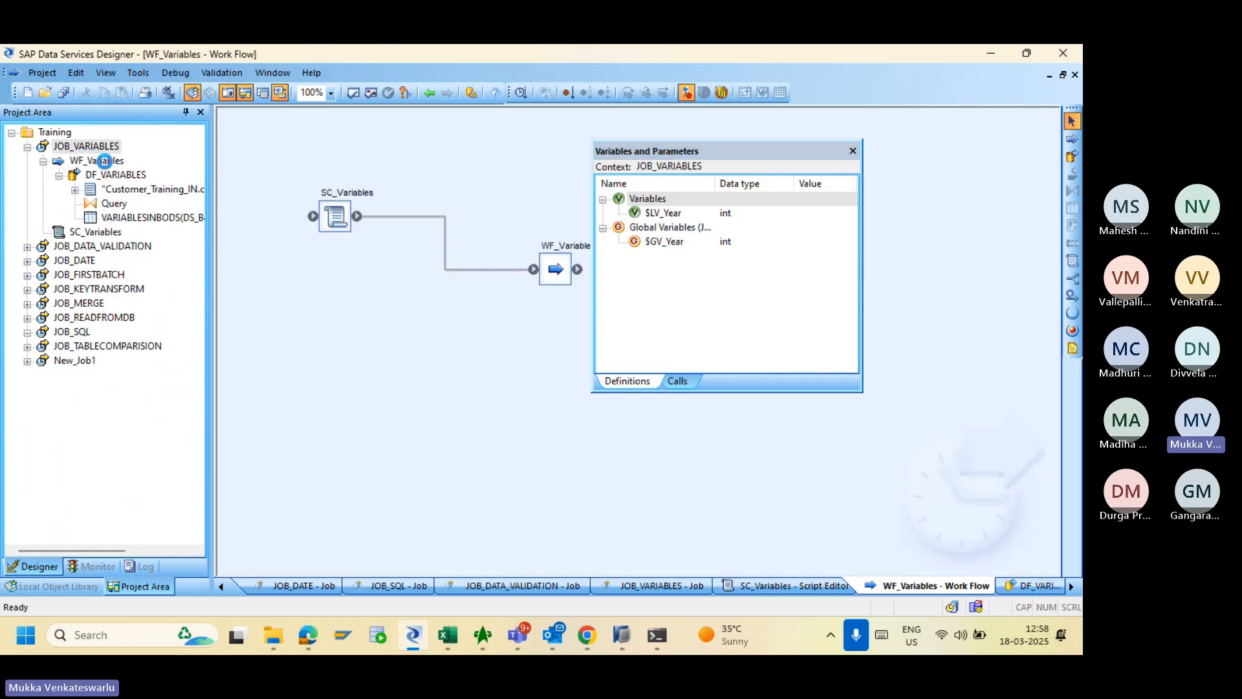
left_click(677, 380)
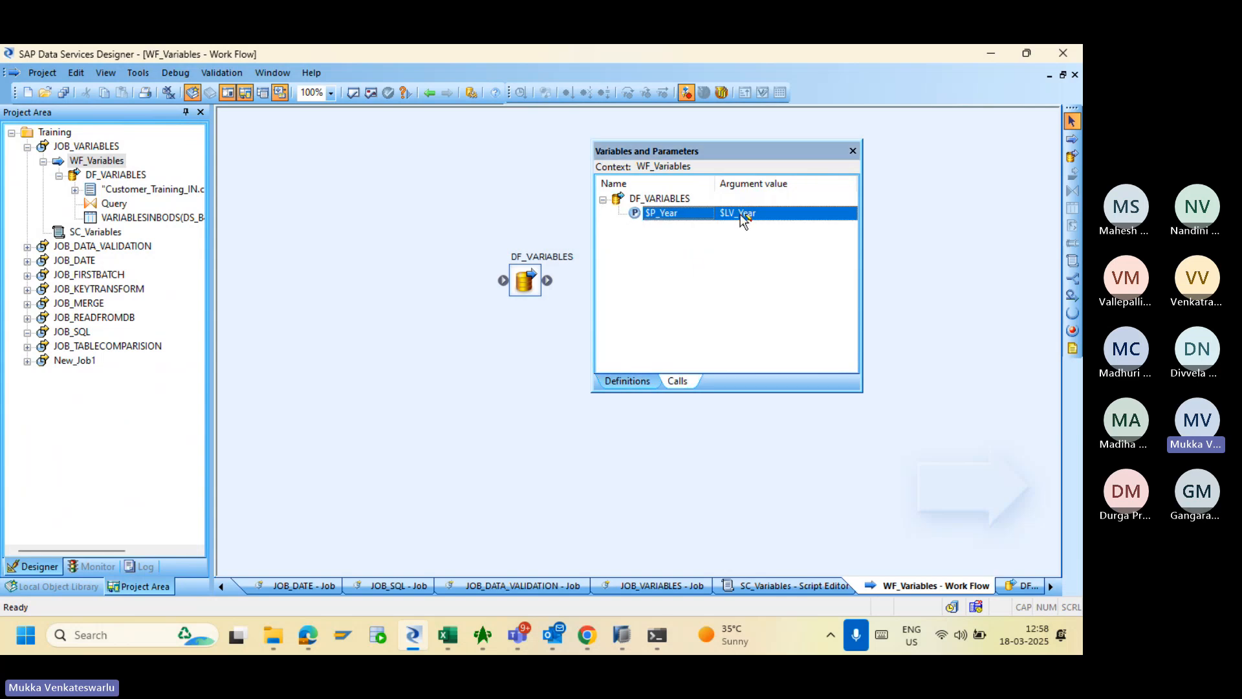
double_click(525, 280)
double_click(499, 264)
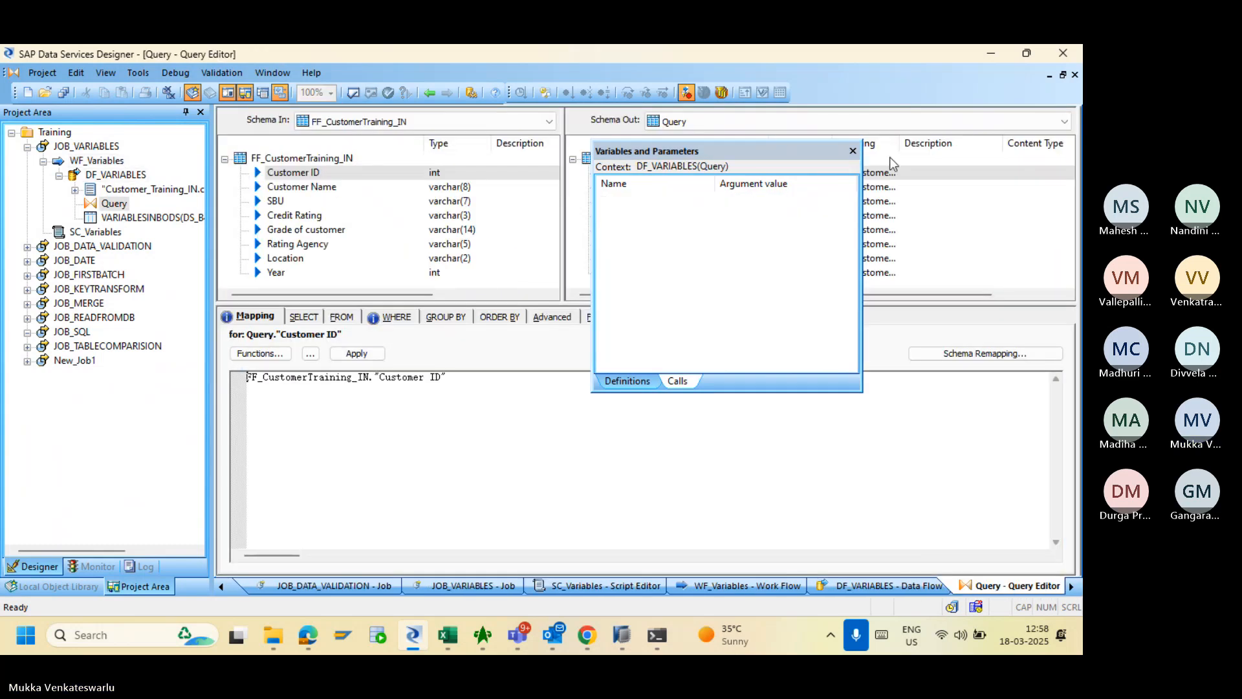
left_click(853, 152)
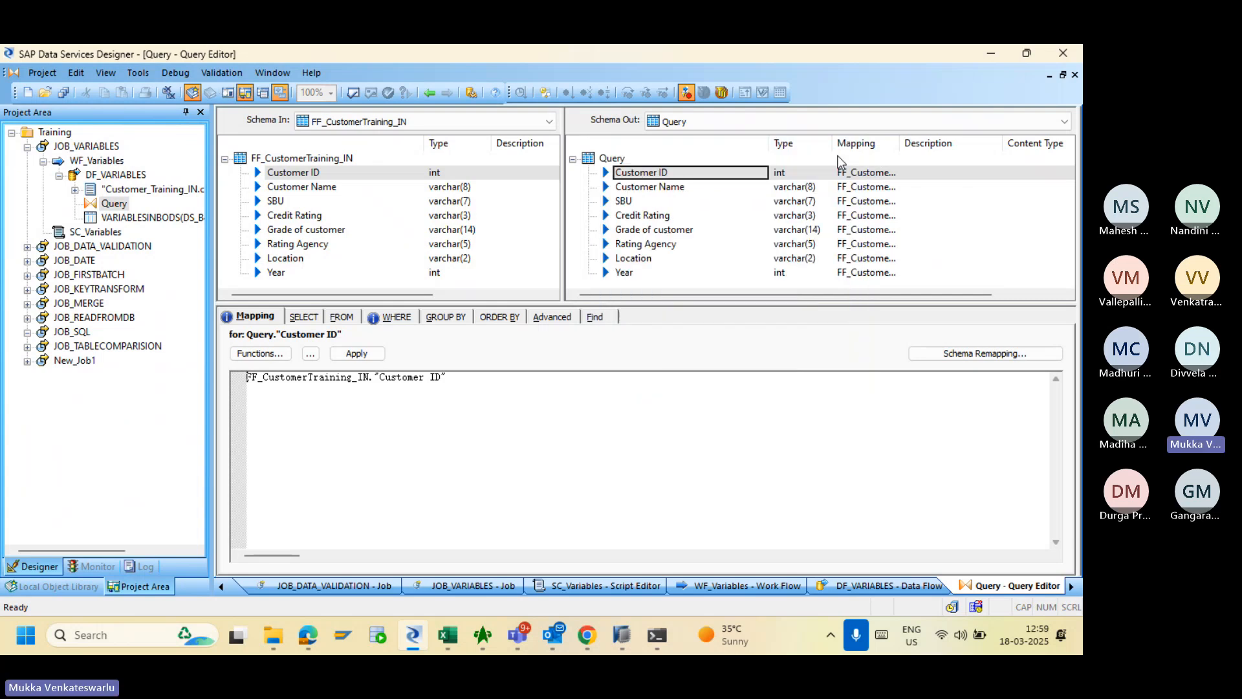
left_click(77, 147)
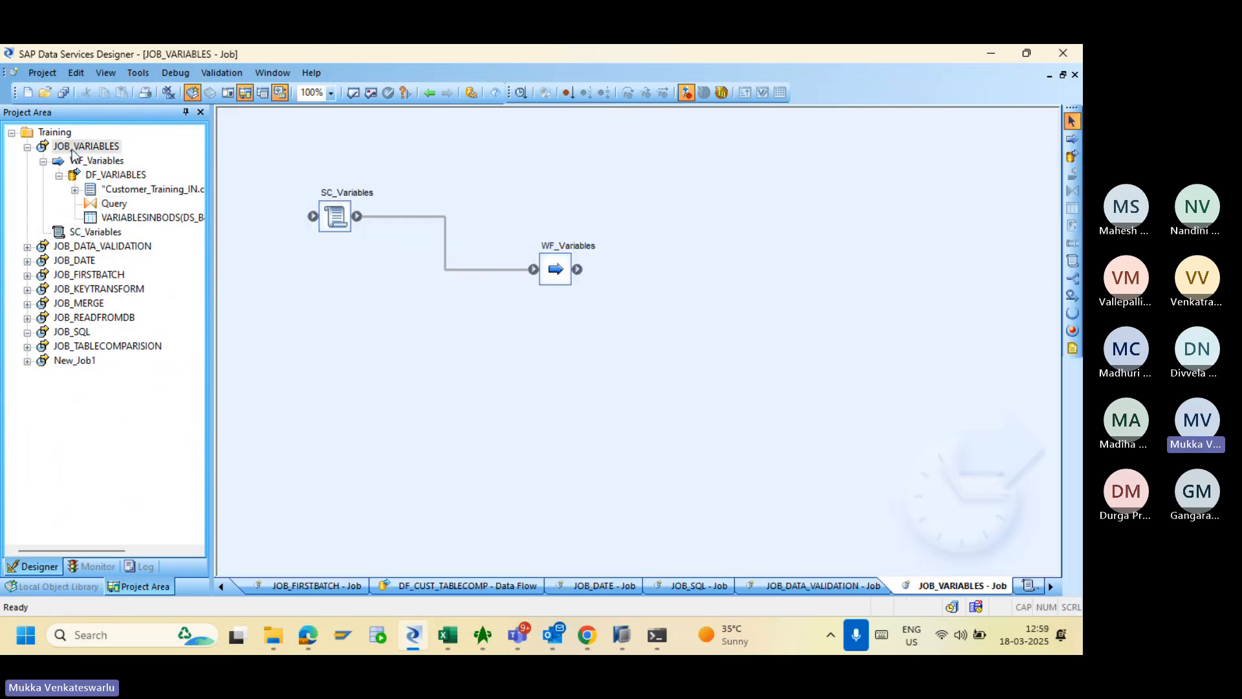
left_click(370, 94)
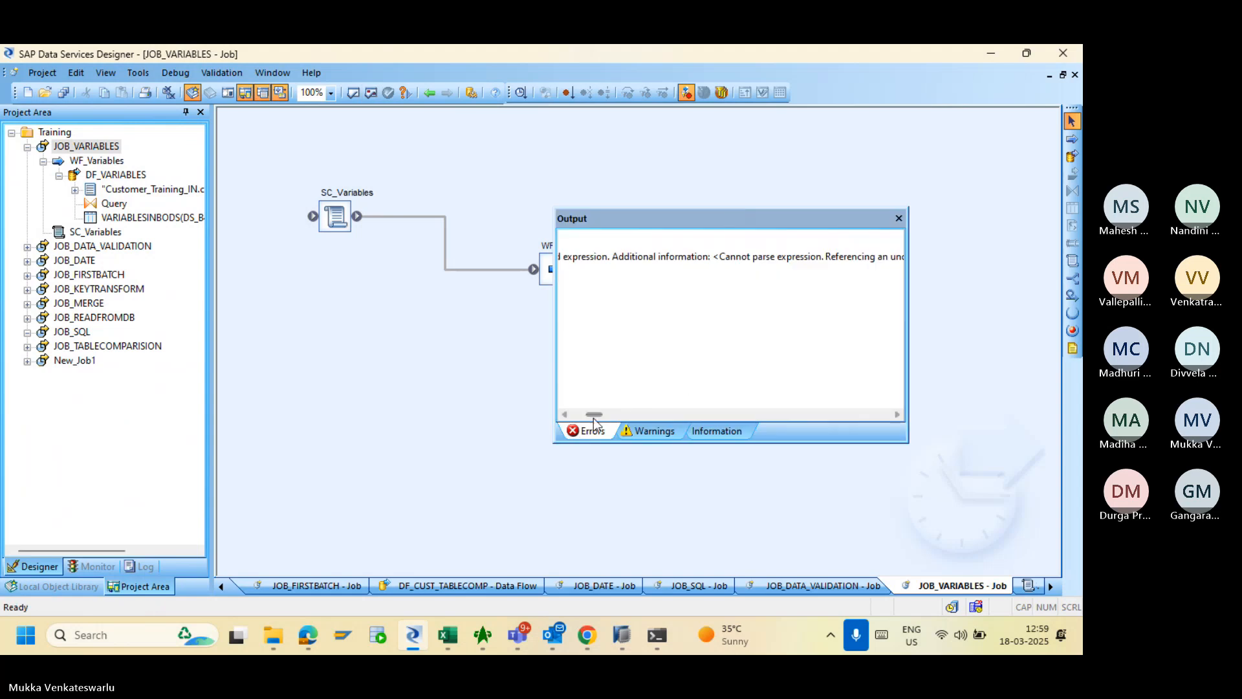
left_click_drag(593, 415, 586, 419)
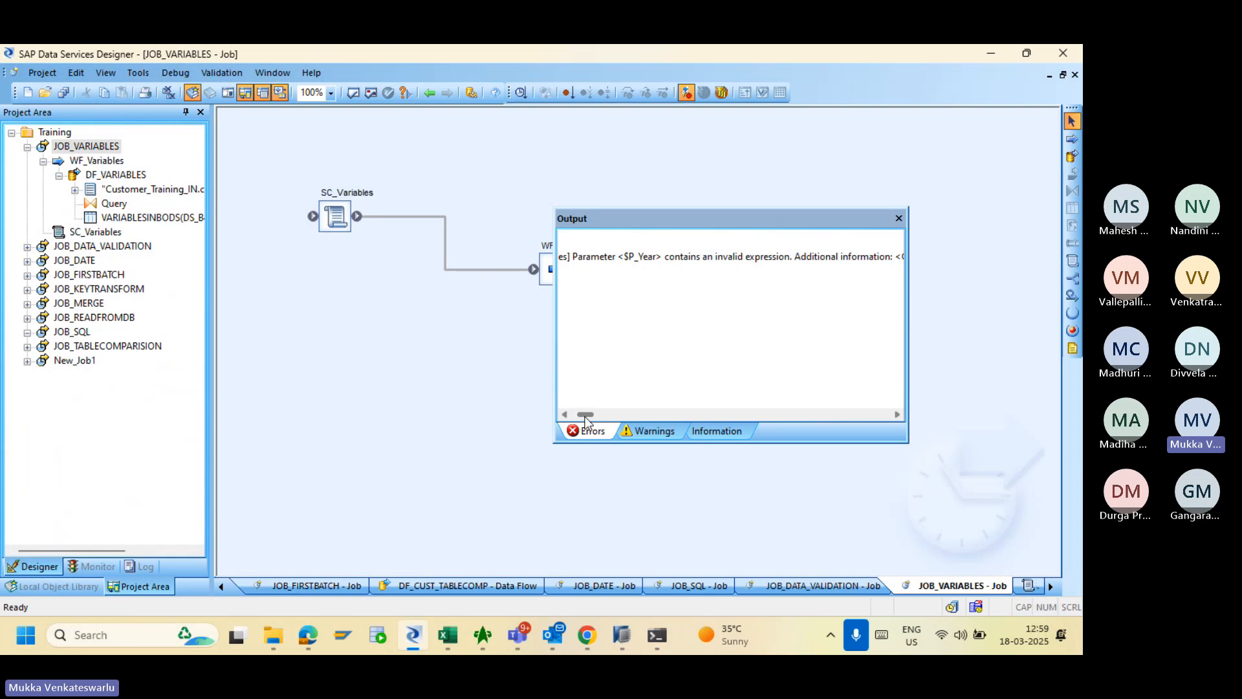
left_click_drag(585, 419, 599, 423)
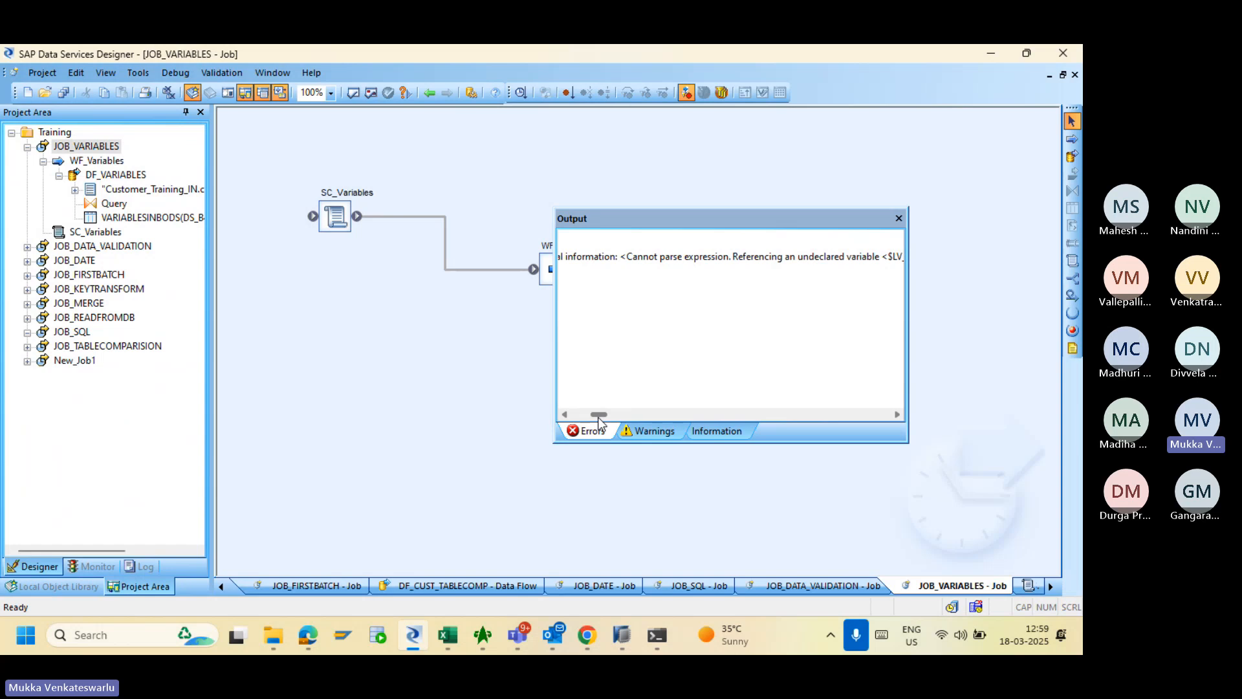
left_click_drag(599, 422, 614, 424)
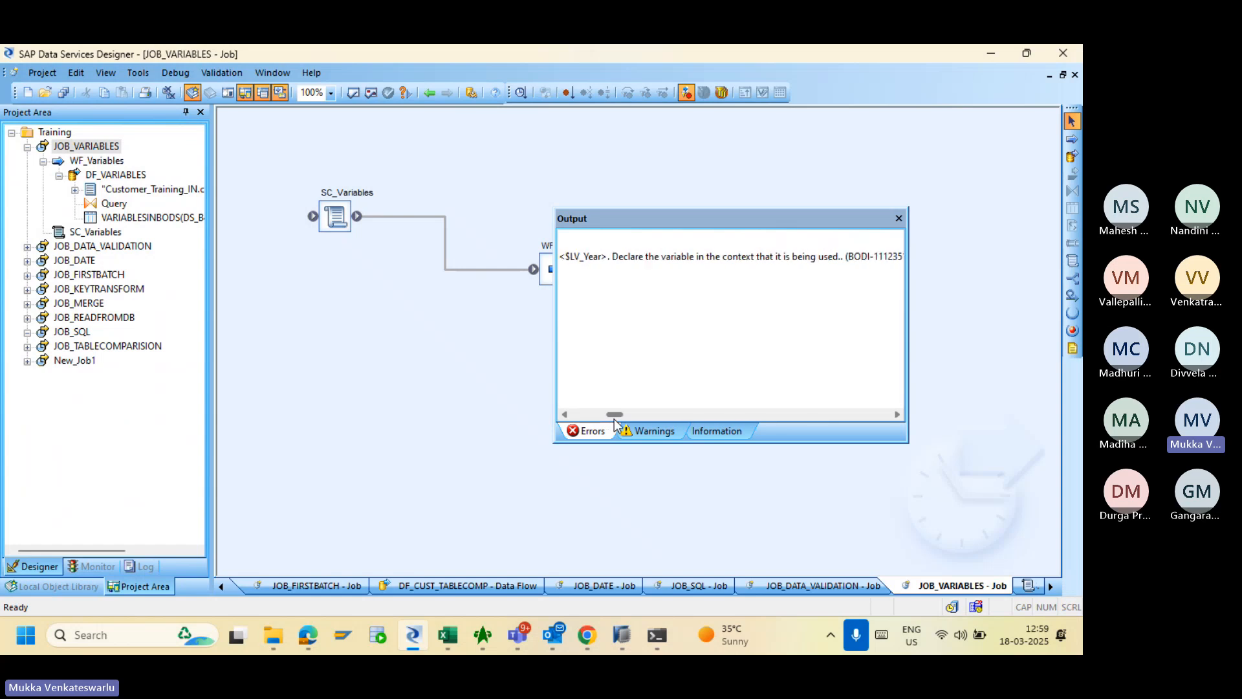
left_click(899, 218)
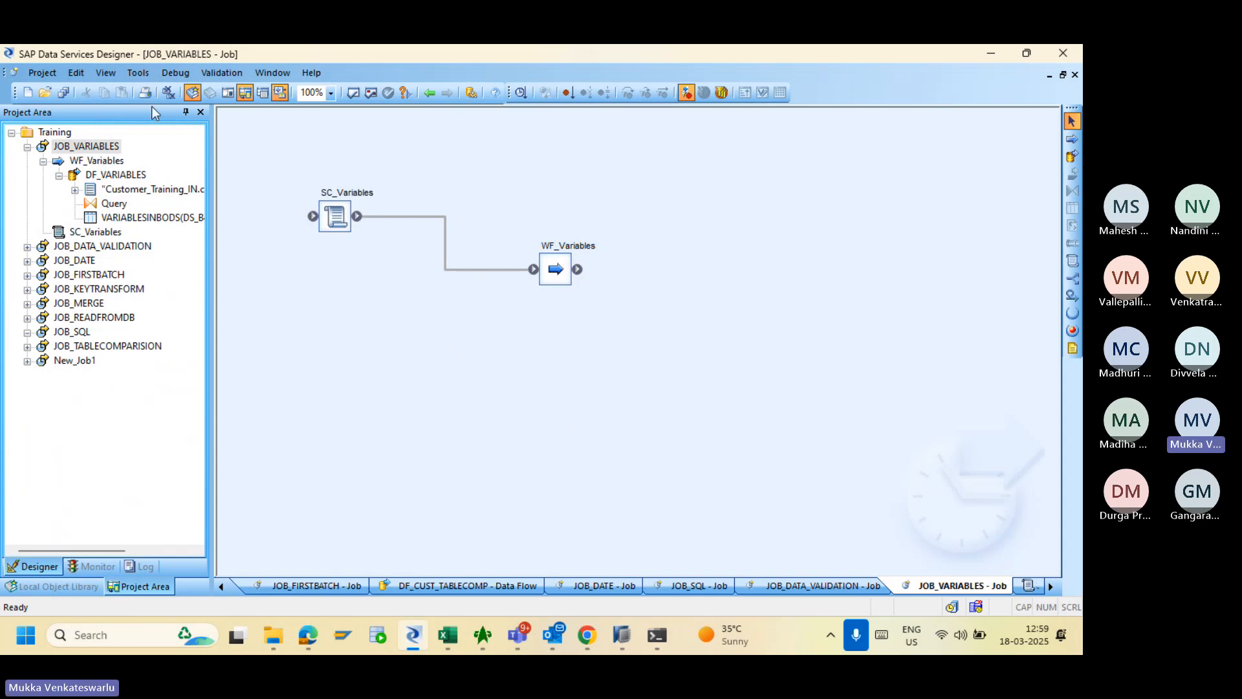
- Insert local int variable $LV_Year in WF_Variables and confirm $P_Year receives it on the Calls tab
left_click(138, 75)
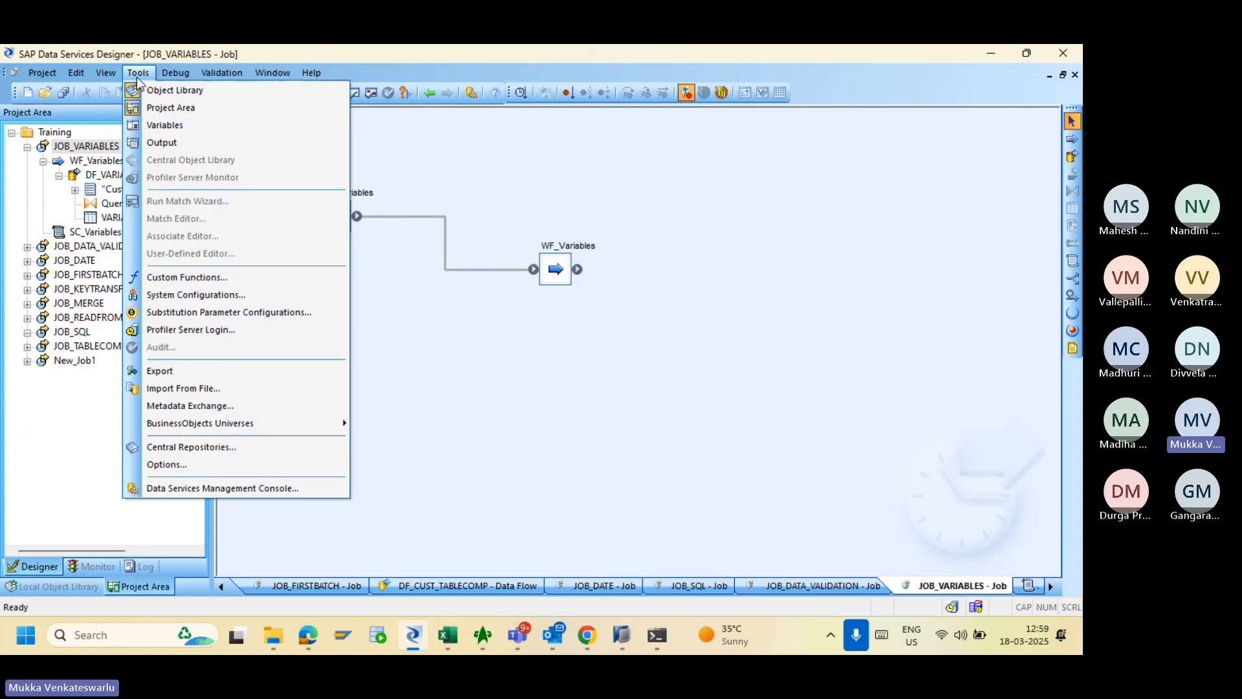
left_click(162, 125)
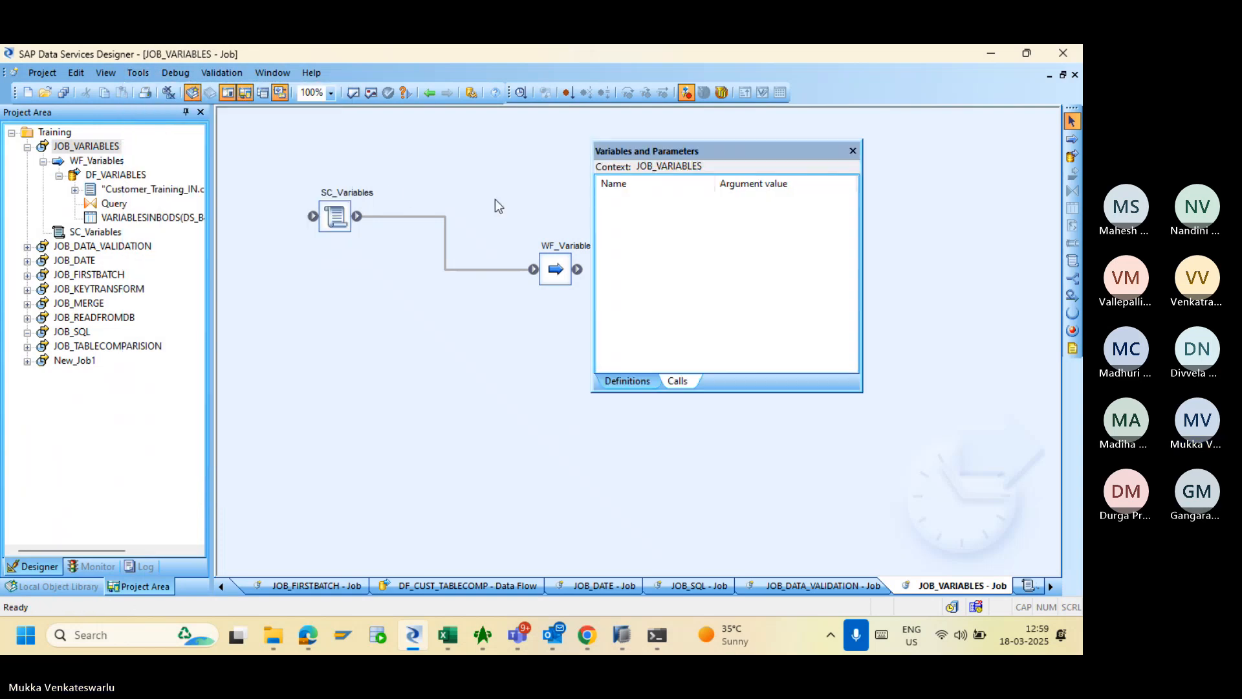
left_click(88, 146)
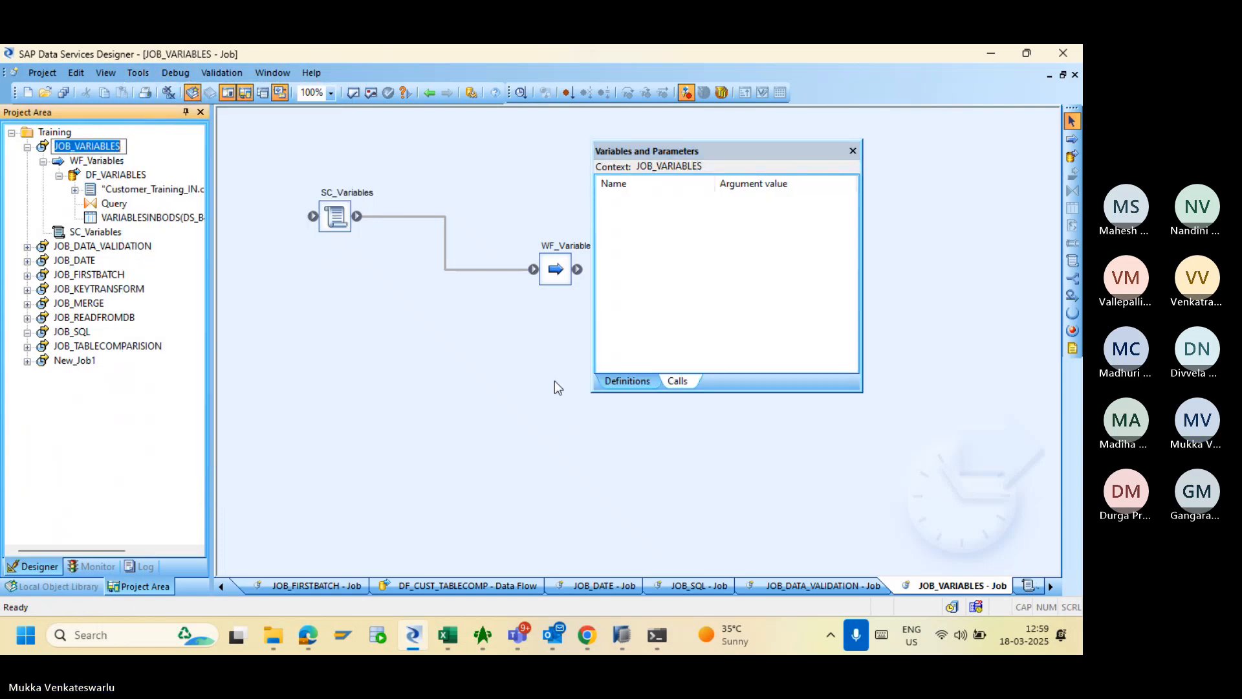
left_click(626, 381)
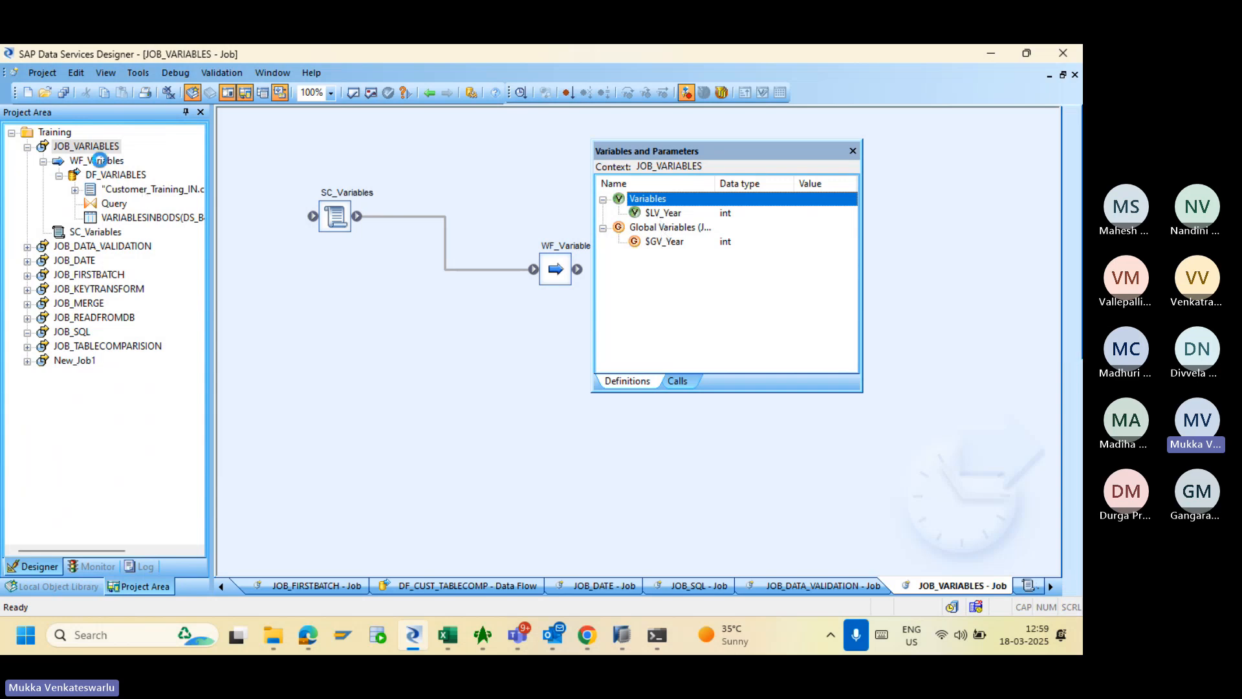
left_click(97, 160)
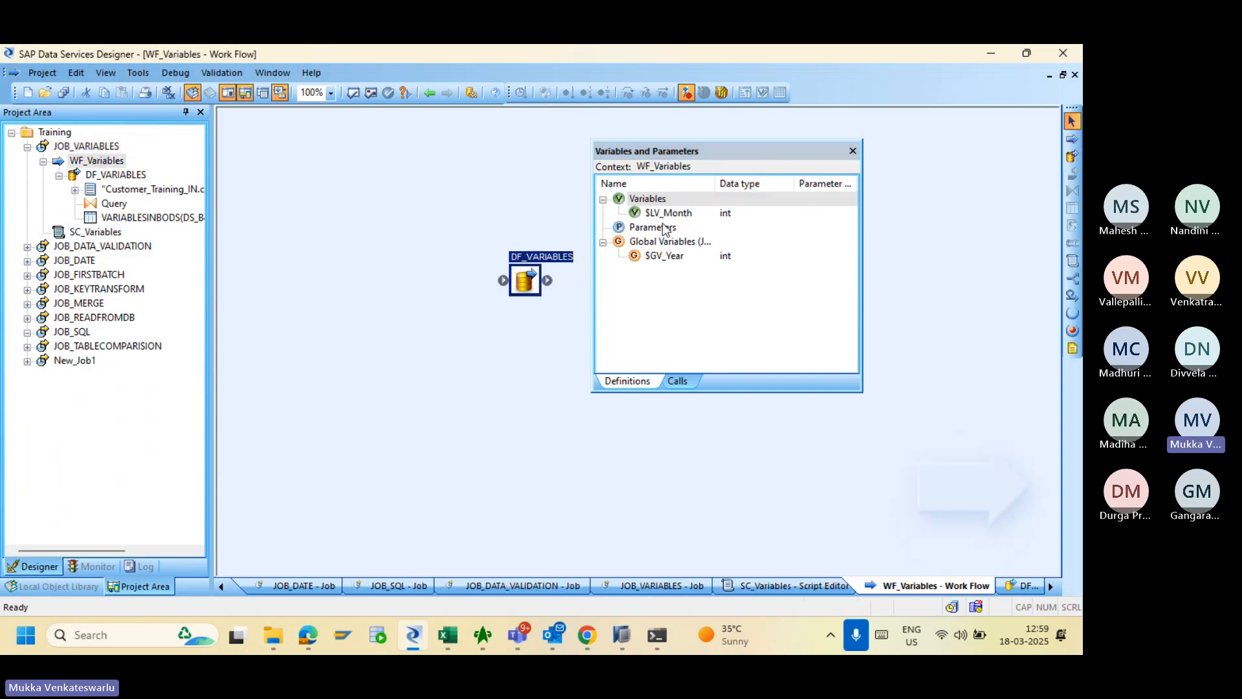
right_click(650, 197)
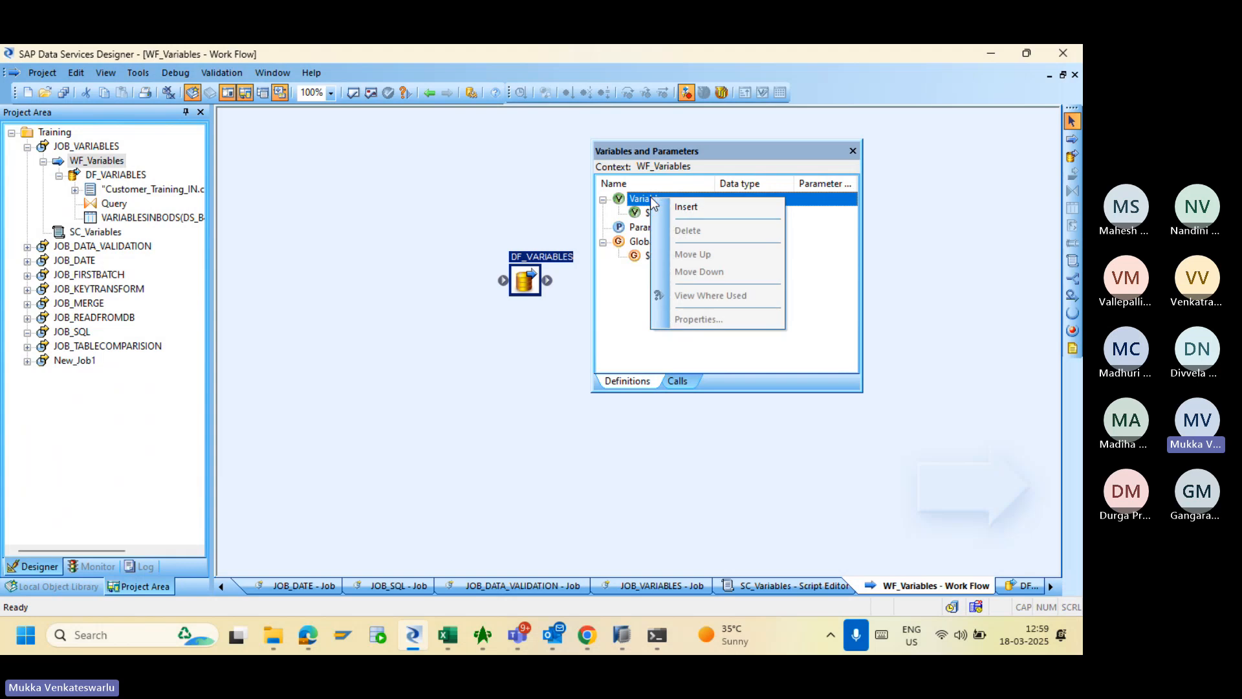
left_click(663, 205)
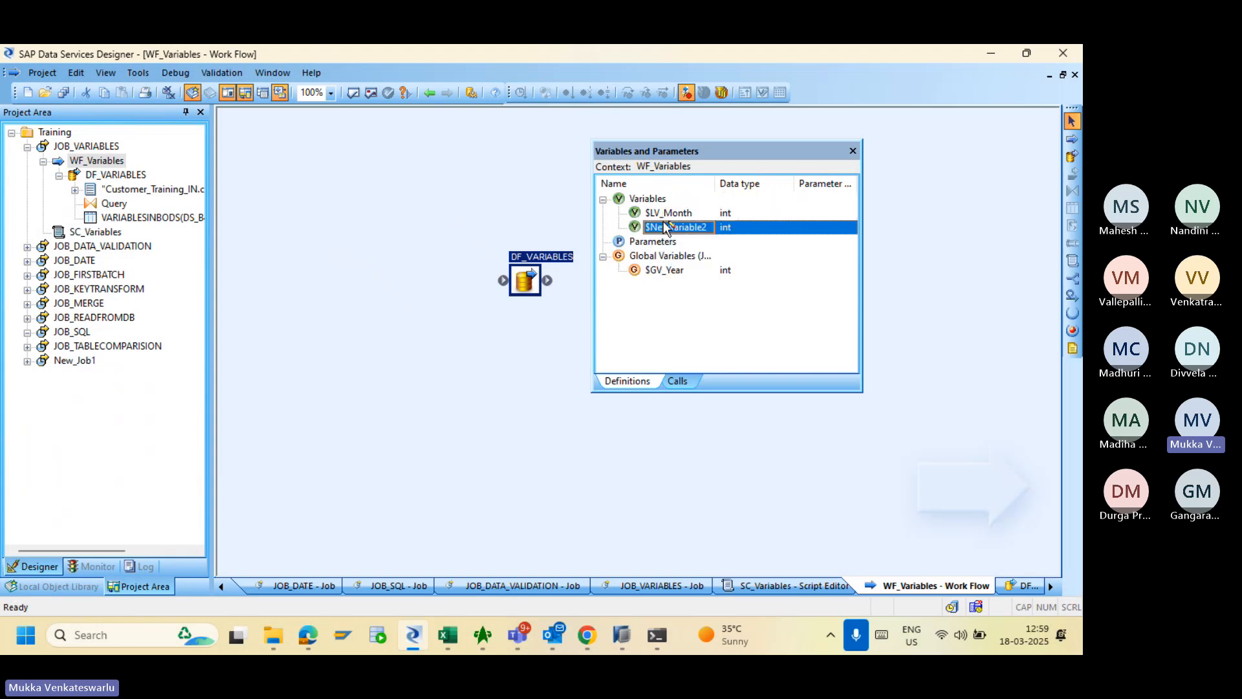
double_click(664, 226)
type("$")
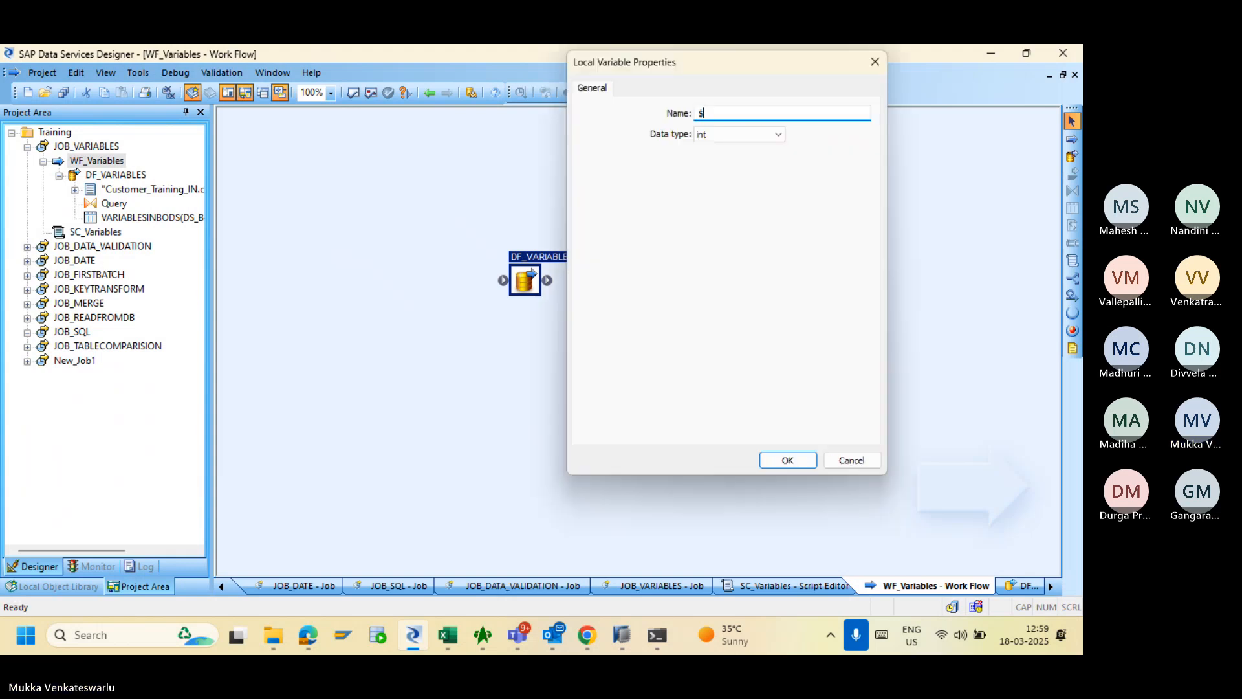
type("LV_")
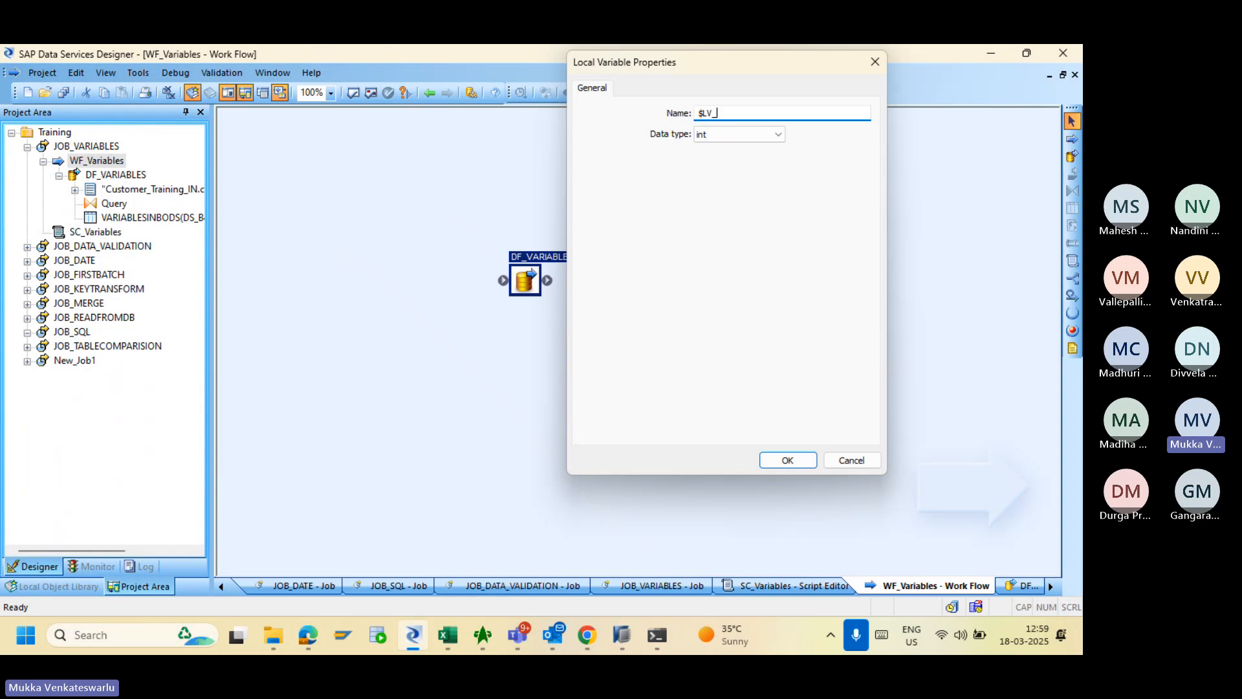
type("Year")
left_click(776, 460)
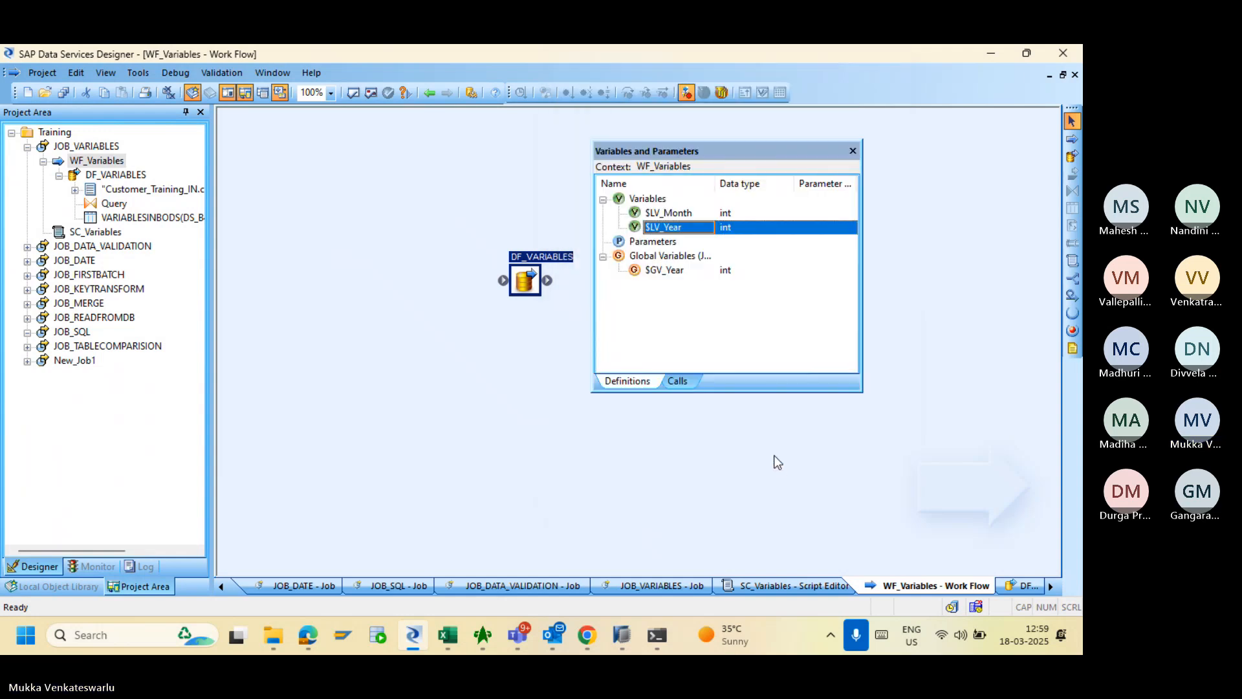
left_click(677, 381)
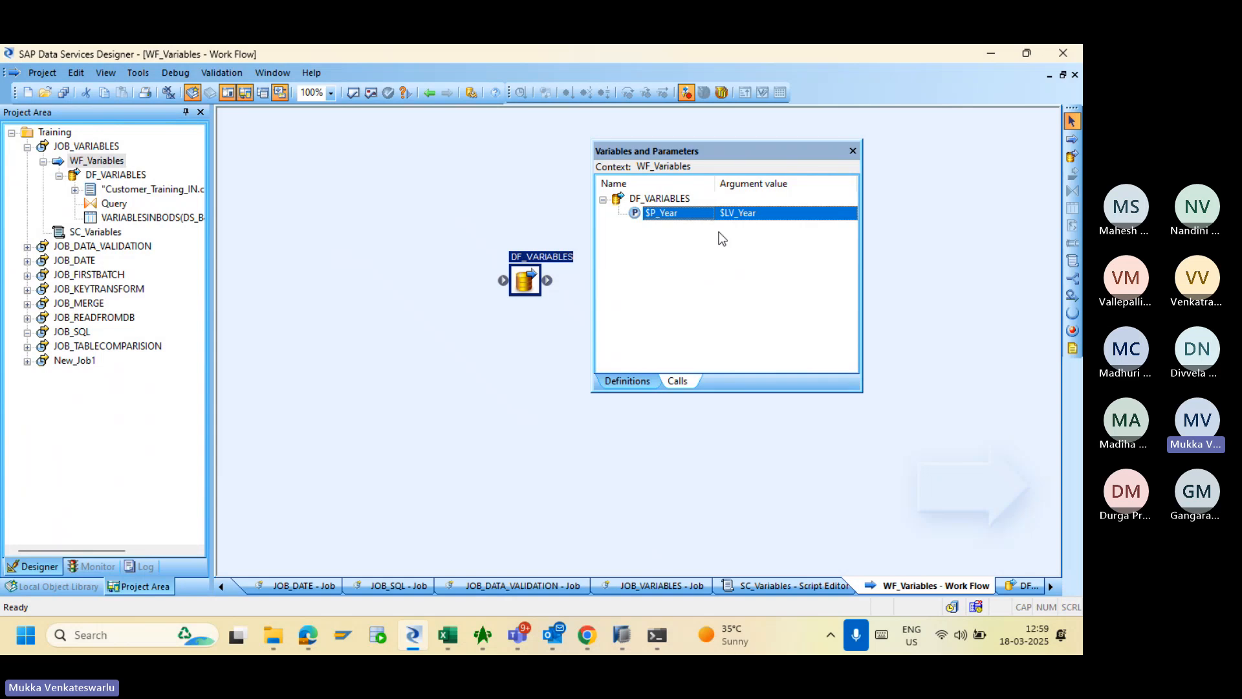
left_click(625, 381)
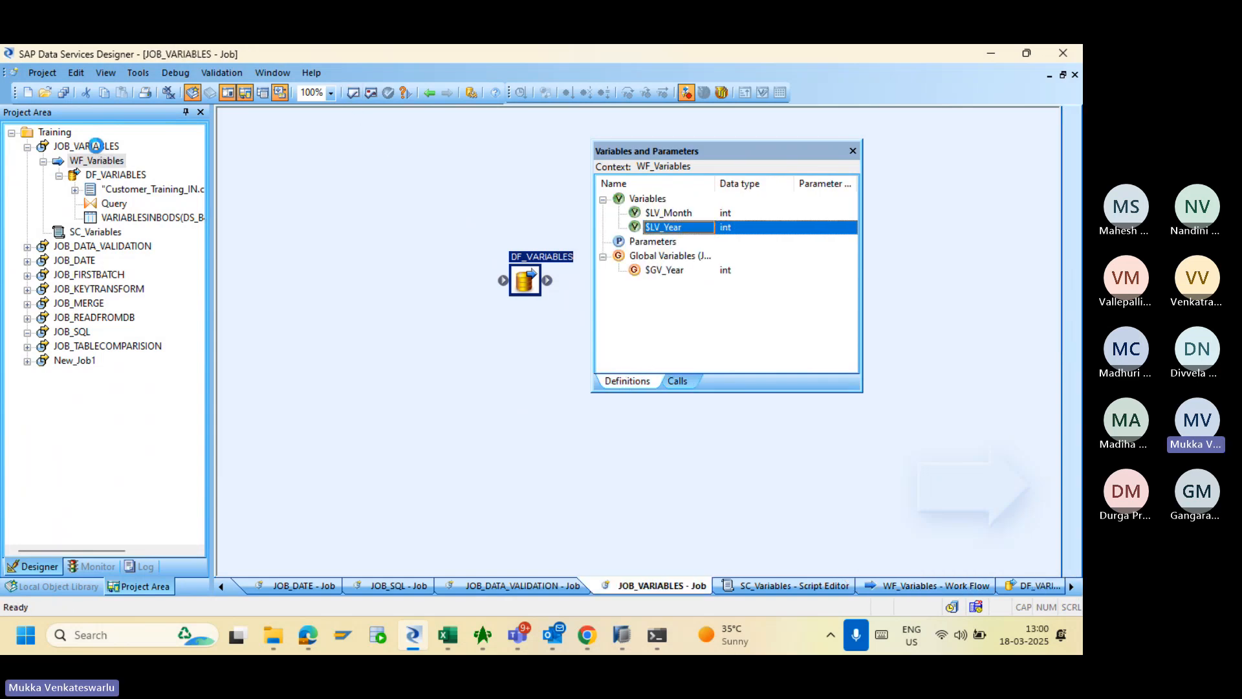
- Revalidate JOB_VARIABLES, close the variables panel, and Save All to store WF_Variables and DF_VARIABLES
left_click(91, 146)
left_click(367, 94)
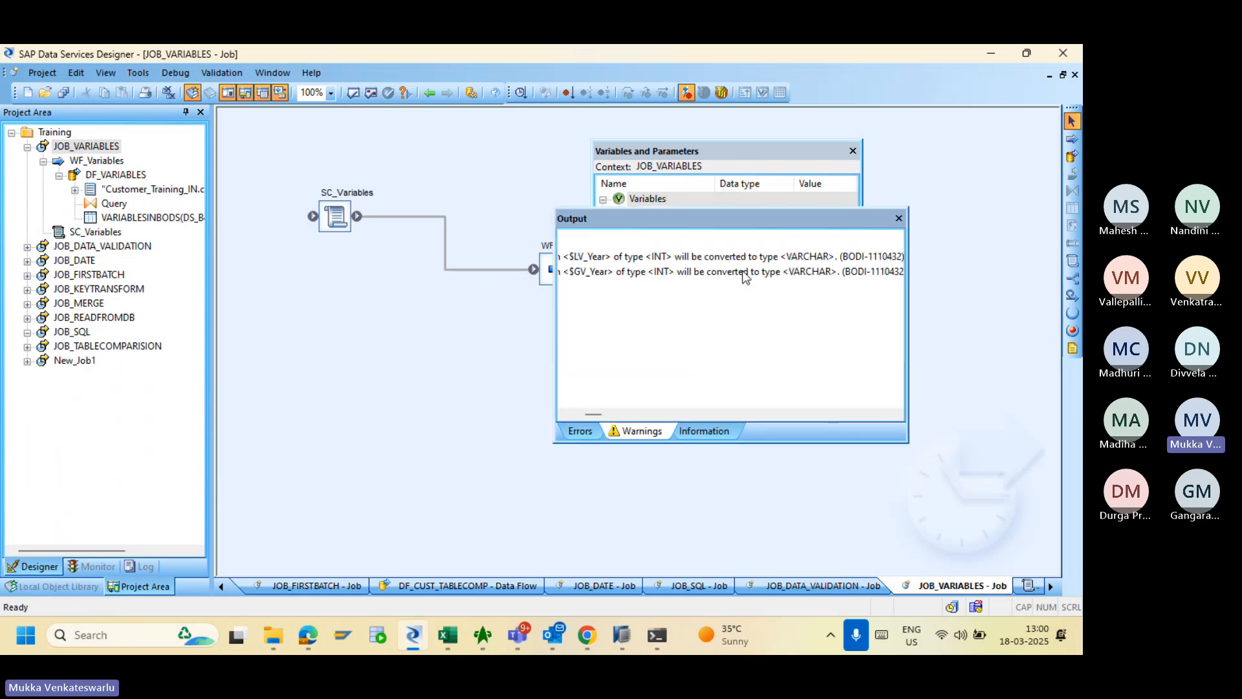
left_click(899, 218)
left_click(854, 151)
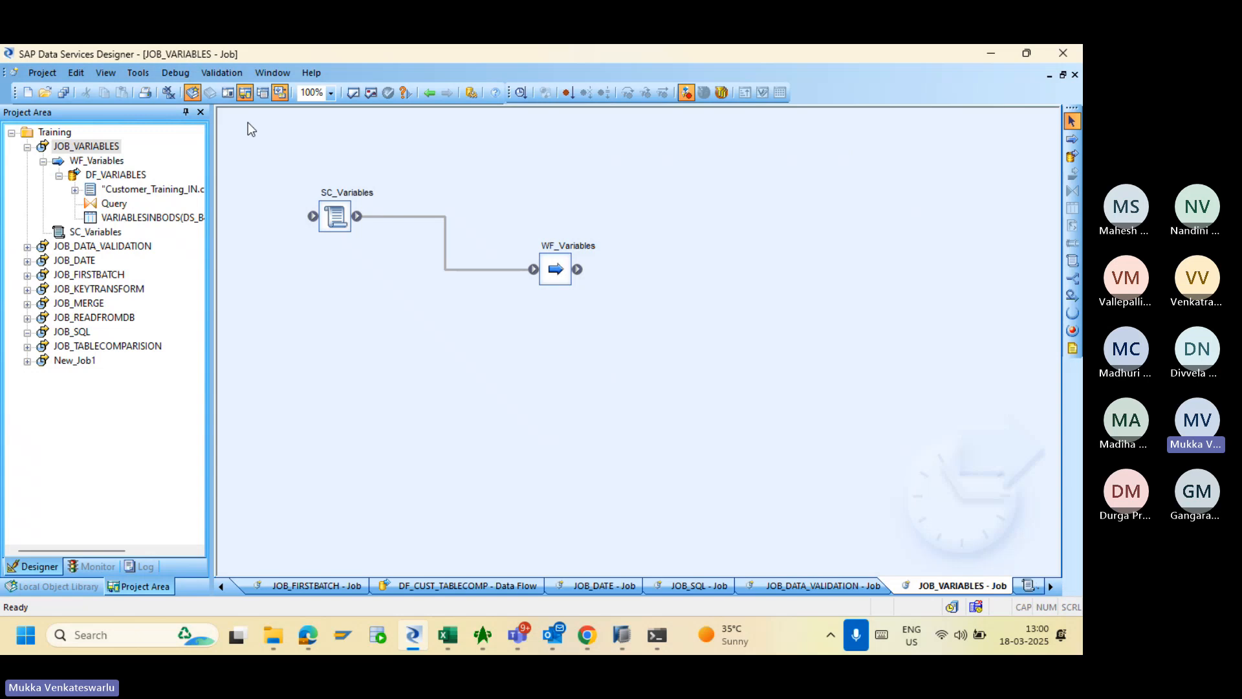
left_click(63, 94)
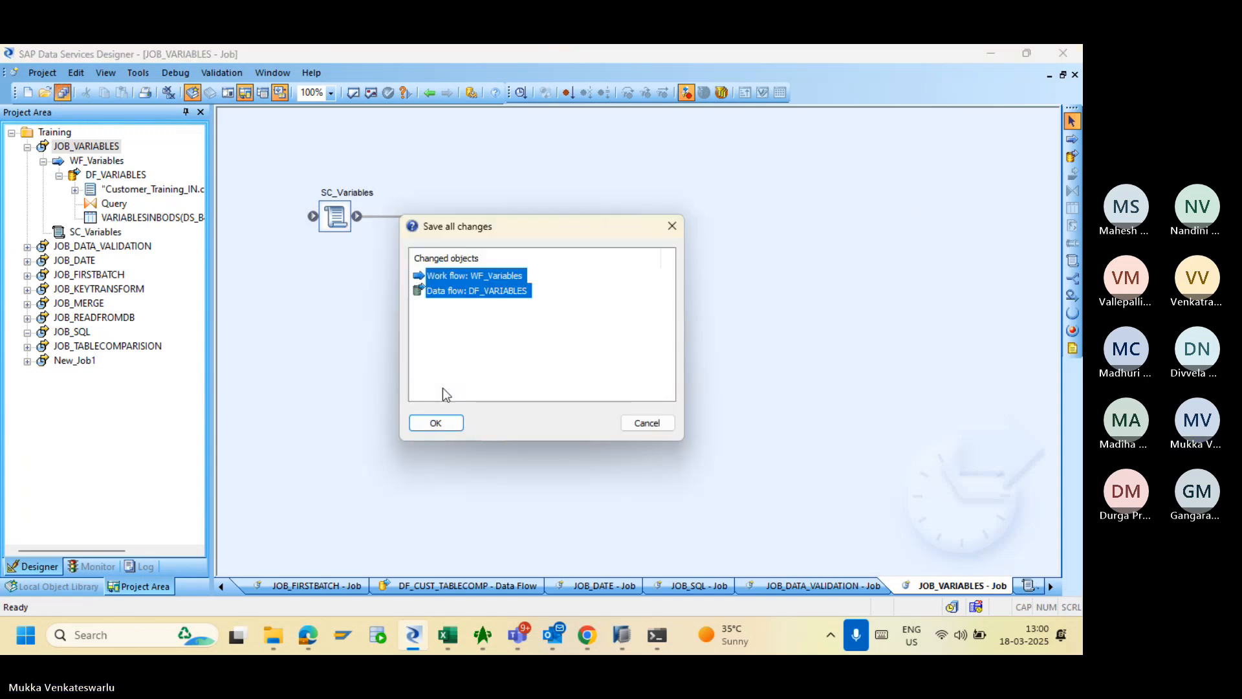
left_click(433, 422)
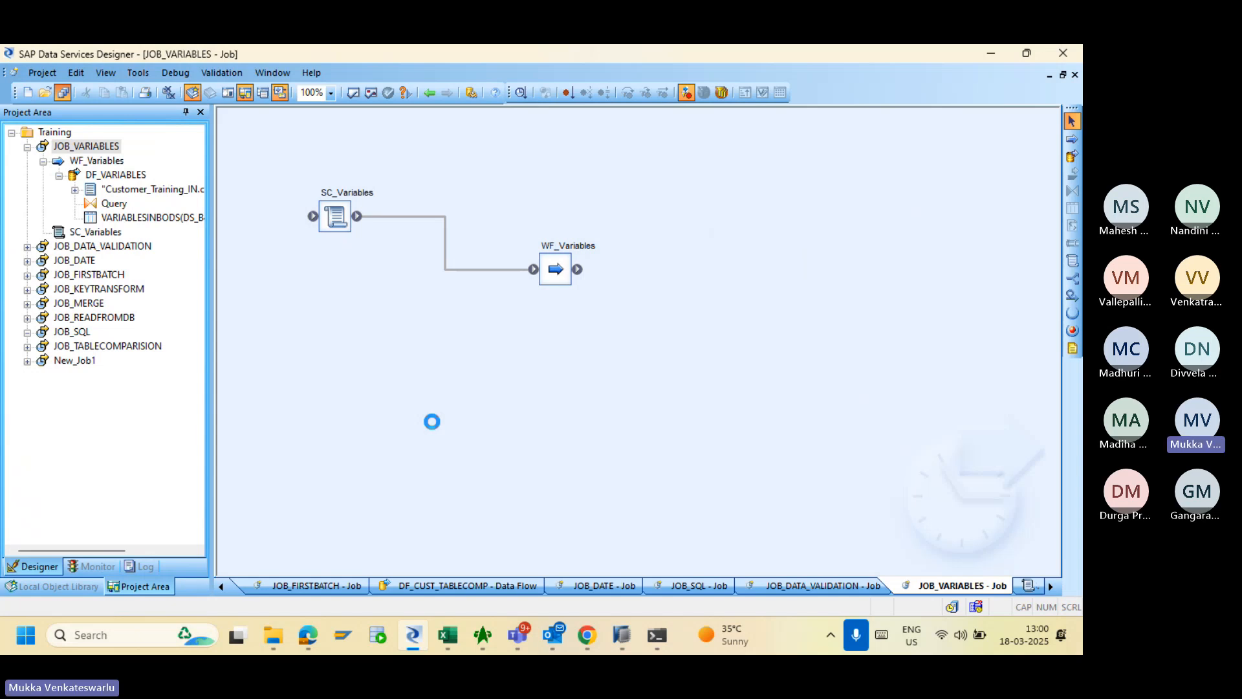
key("alt+Tab")
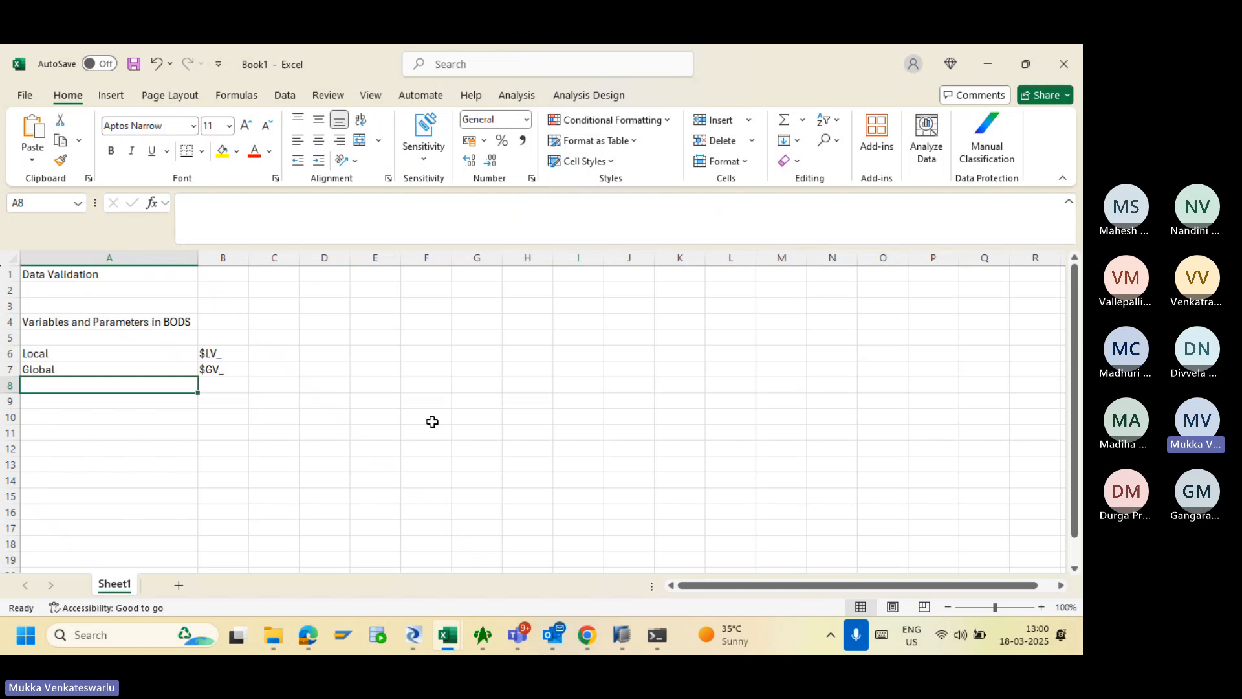
key("alt+Tab")
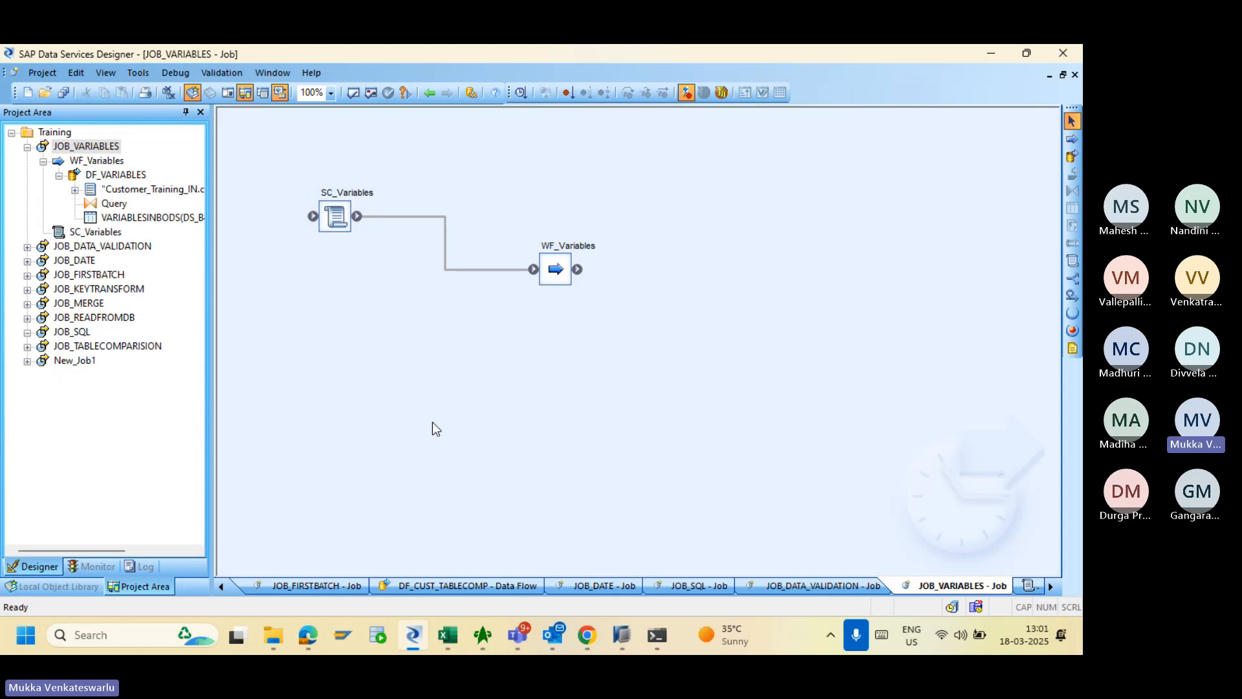
- Return the Management Console to the batch jobs overview, then open DF_VARIABLES through WF_Variables in Designer
left_click(588, 637)
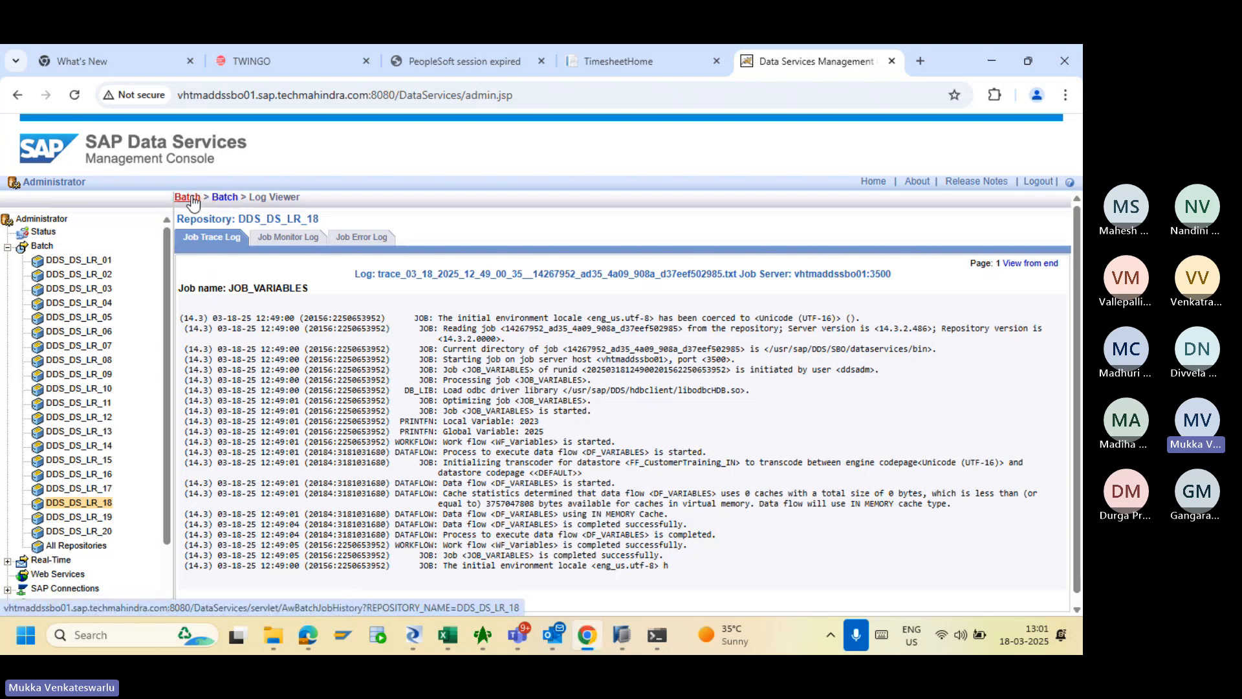
left_click(192, 201)
key("alt+Tab")
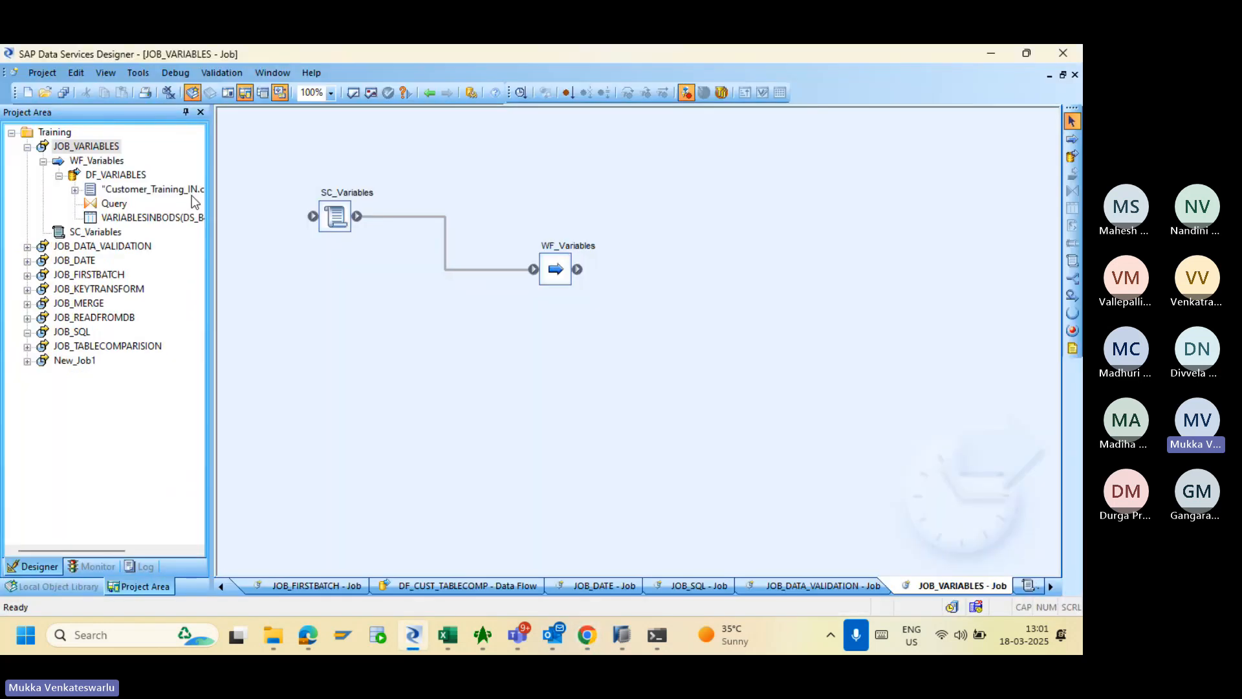
double_click(553, 271)
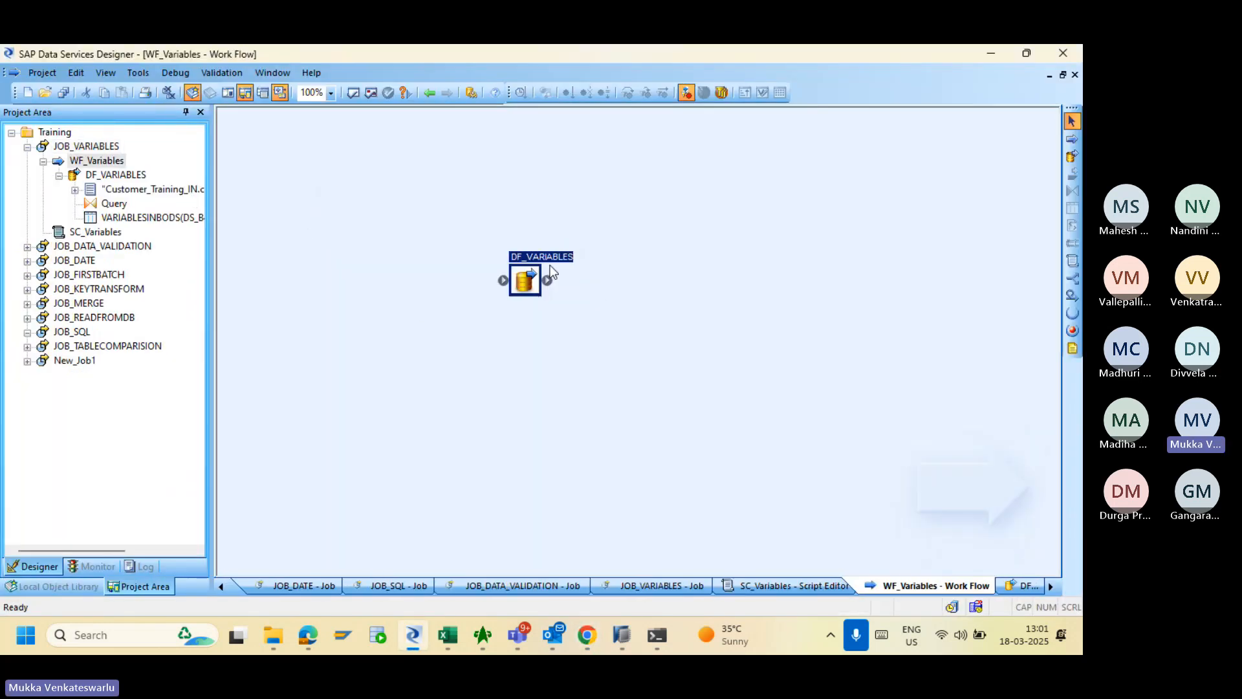
double_click(533, 271)
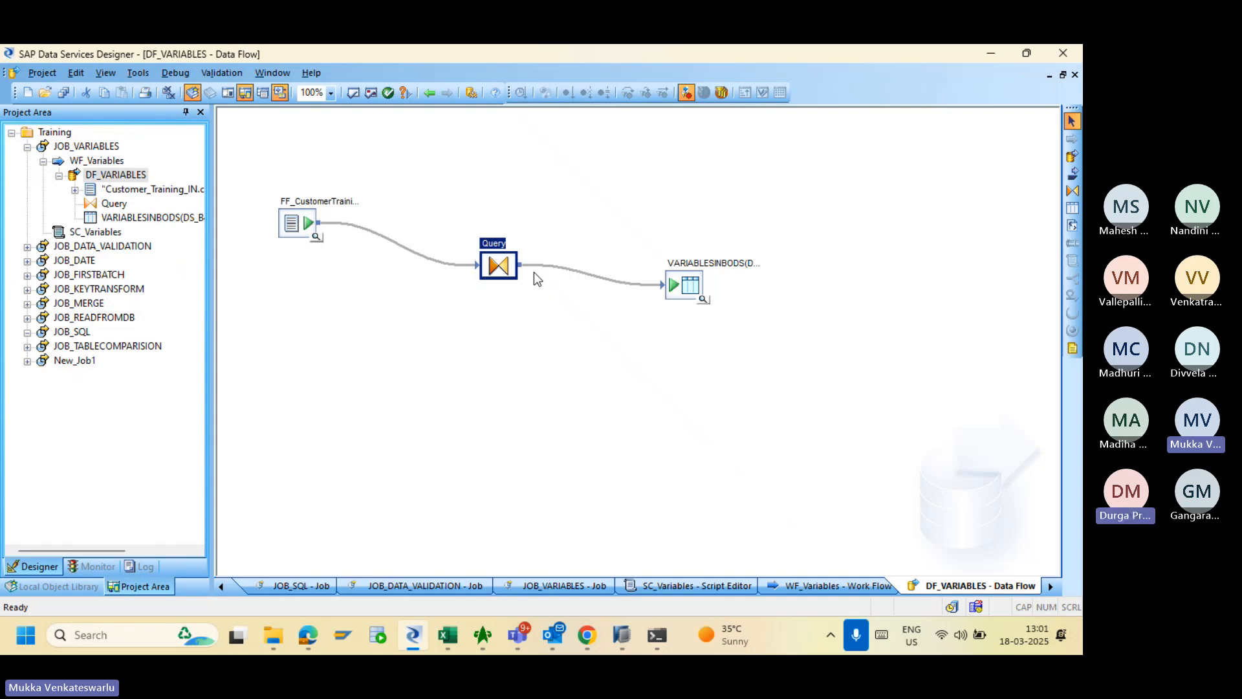
- Preview the rows loaded into the DF_VARIABLES target table
key("alt")
key("alt+Tab")
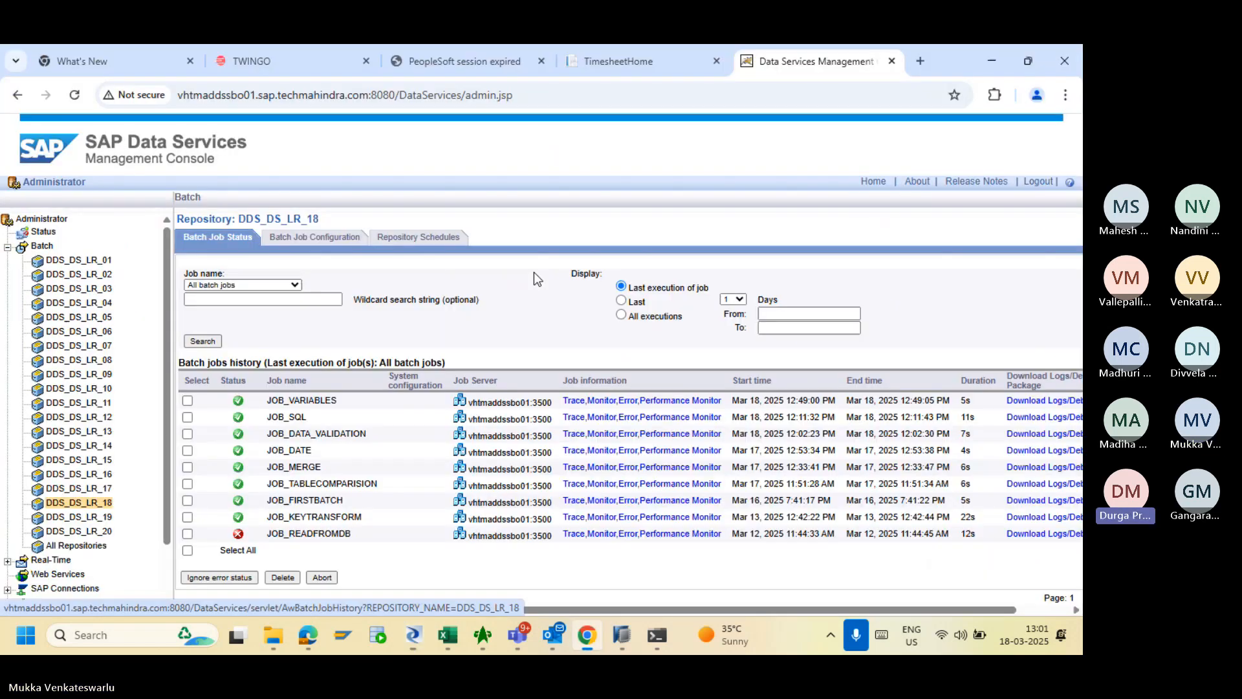
key("alt+Tab")
left_click(703, 300)
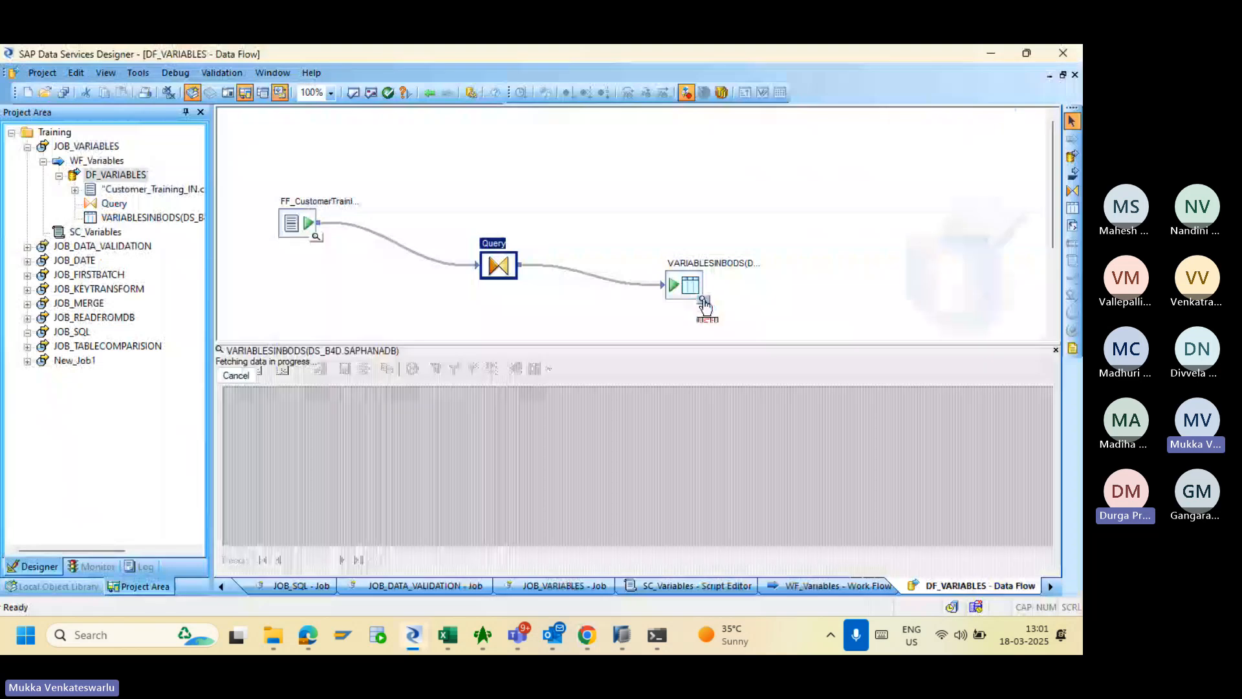
key("alt+Tab")
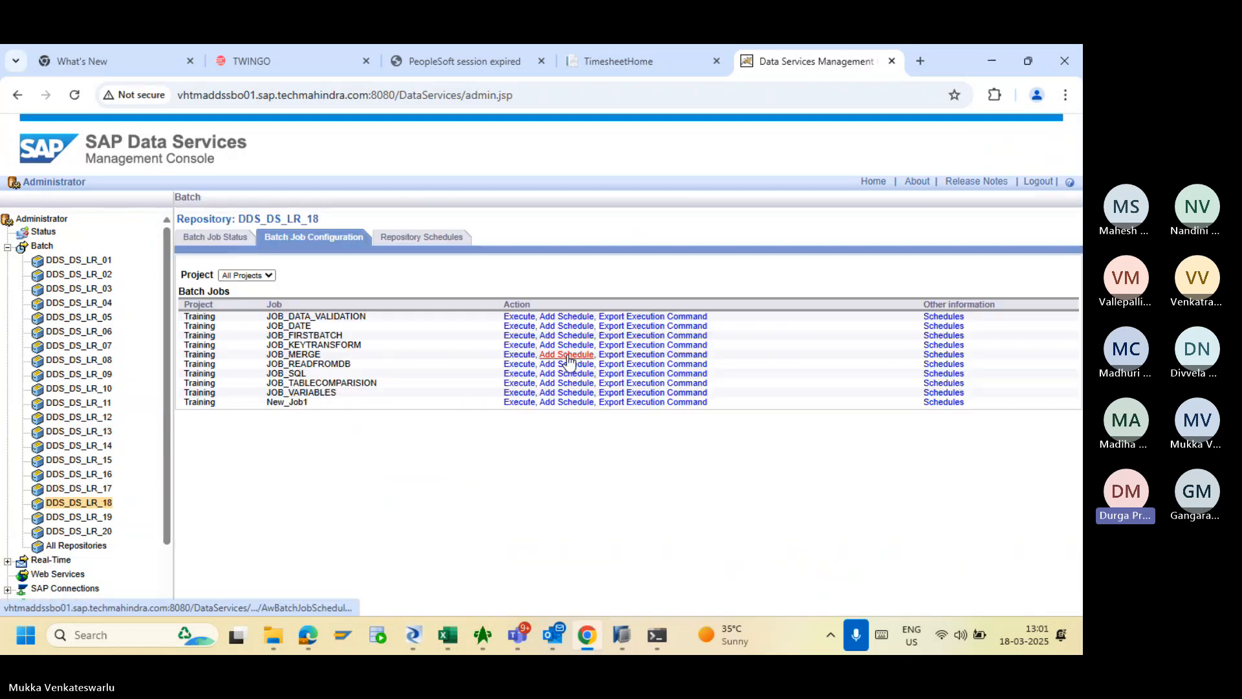
- Execute JOB_VARIABLES again and open the trace log of the new run
left_click(518, 392)
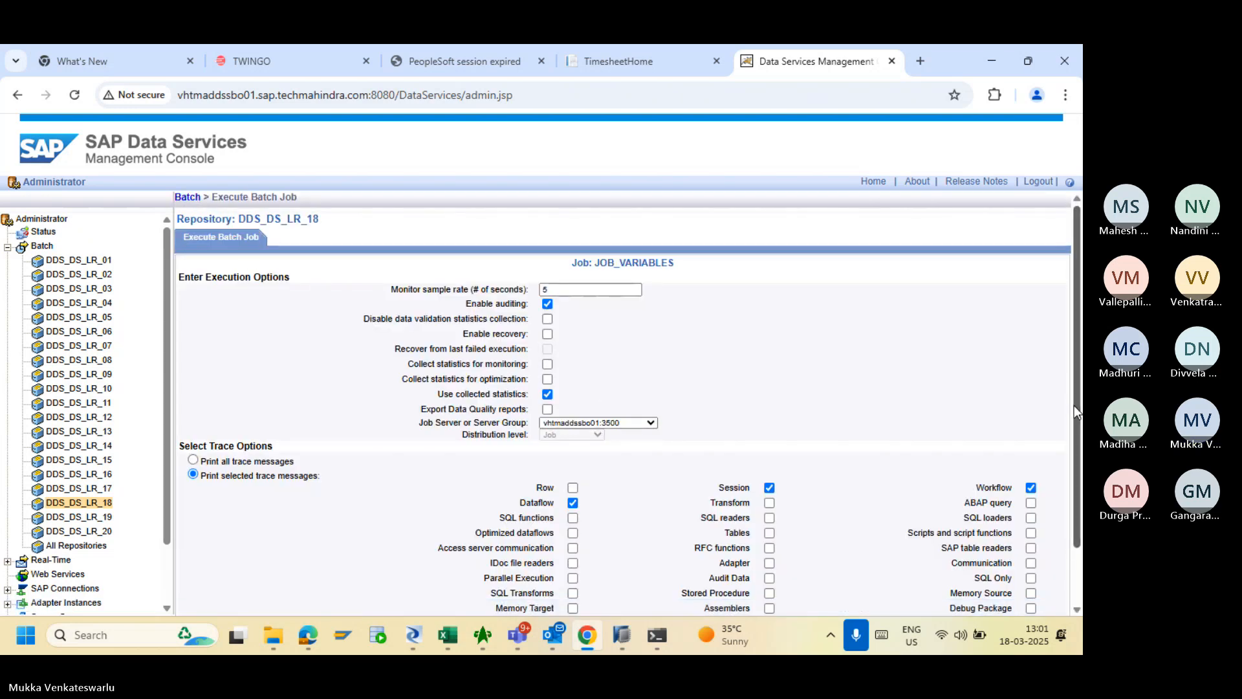
scroll(1079, 432, "down", 1)
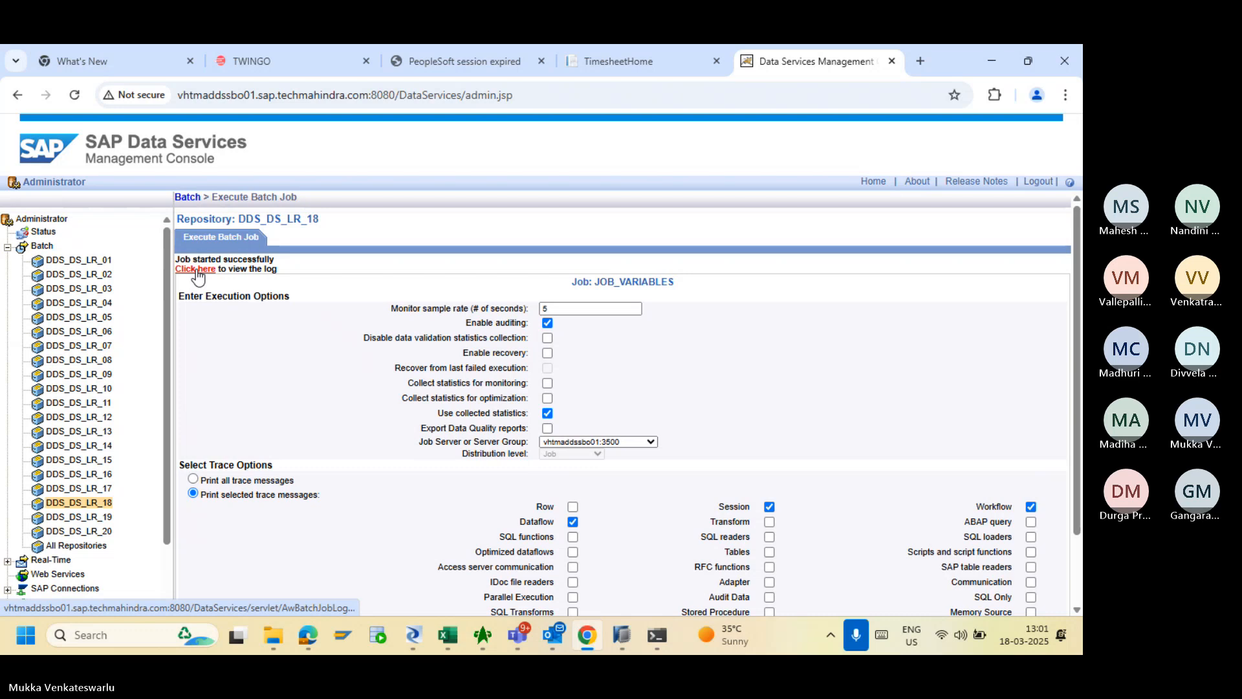
left_click(195, 270)
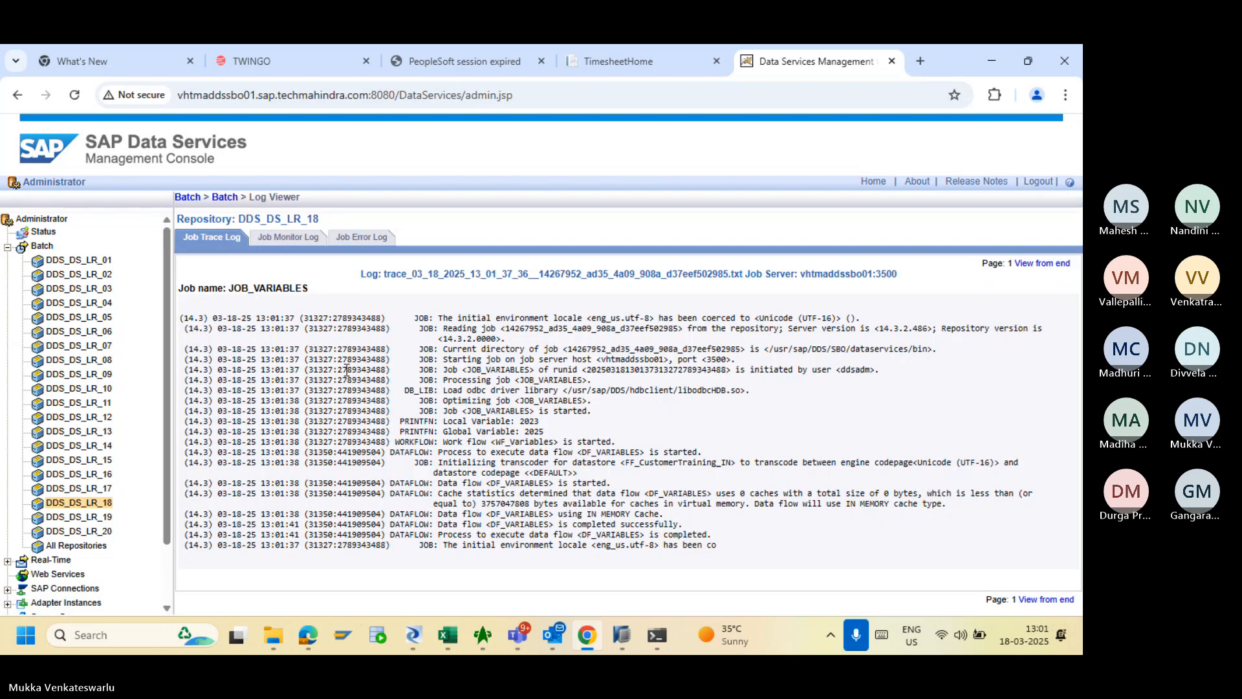
- Reload the VARIABLESINBODS target data preview in Designer, which now shows 0 records
key("alt+Tab")
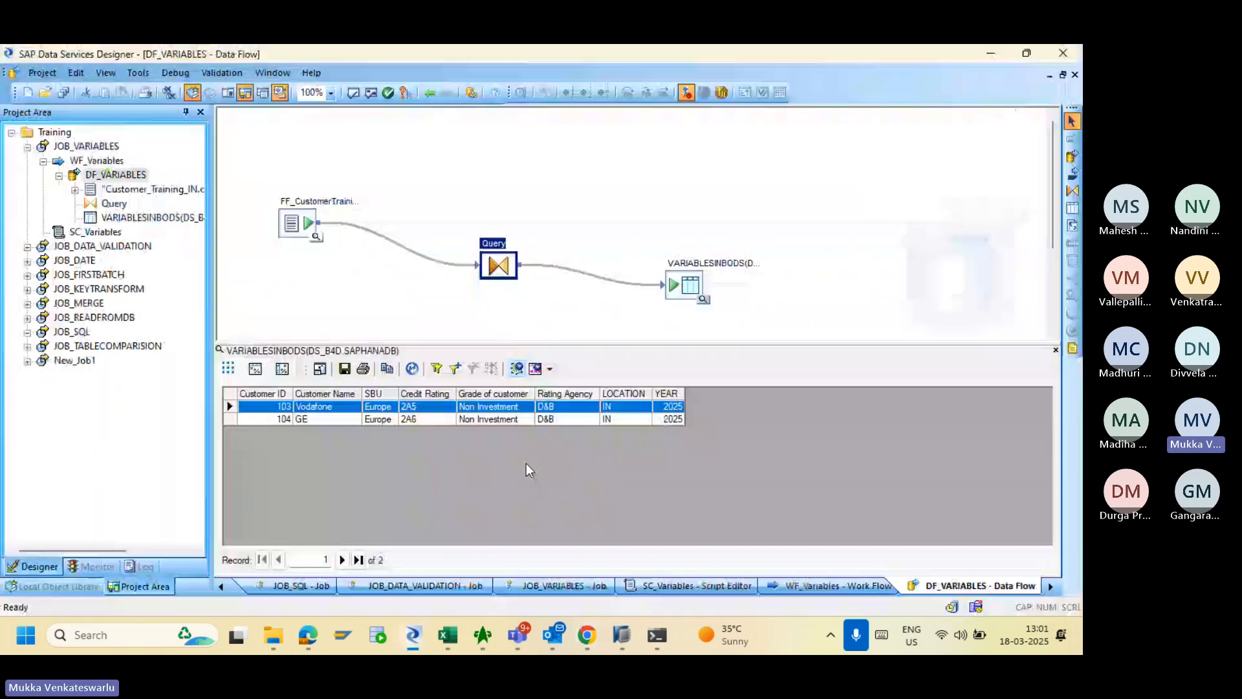
left_click(1056, 349)
left_click(702, 299)
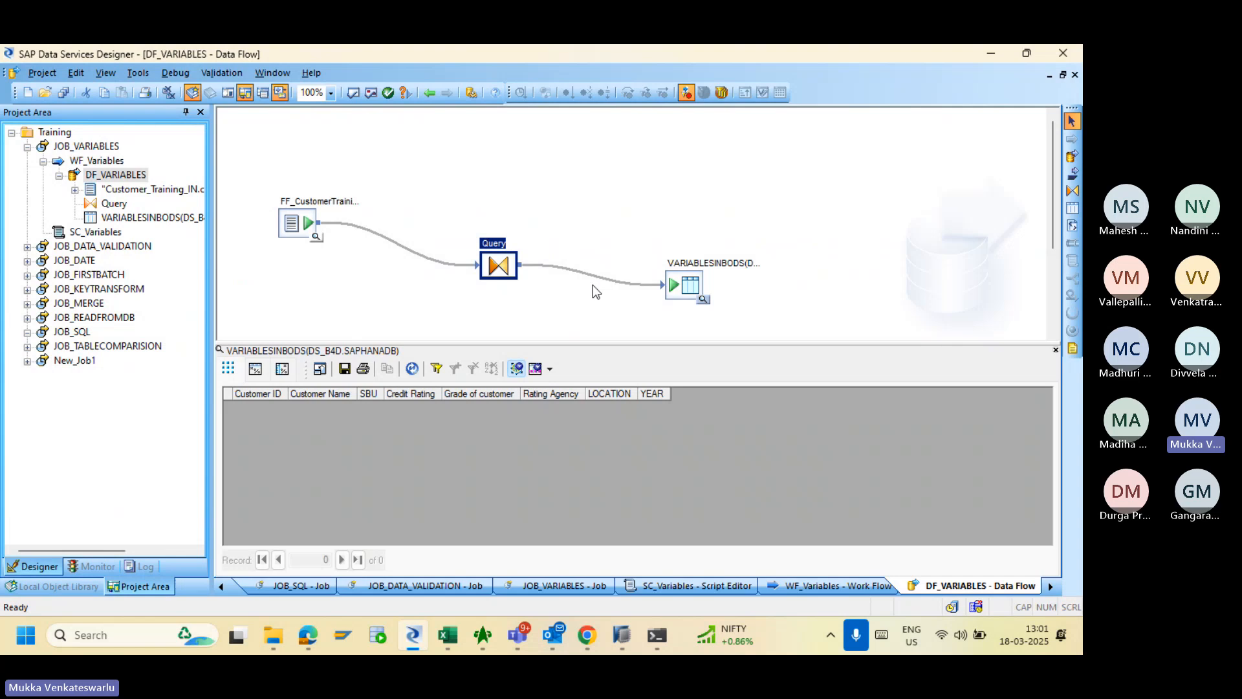
- Check the run's Job Monitor Log row counts and its Job Error Log
key("alt+Tab")
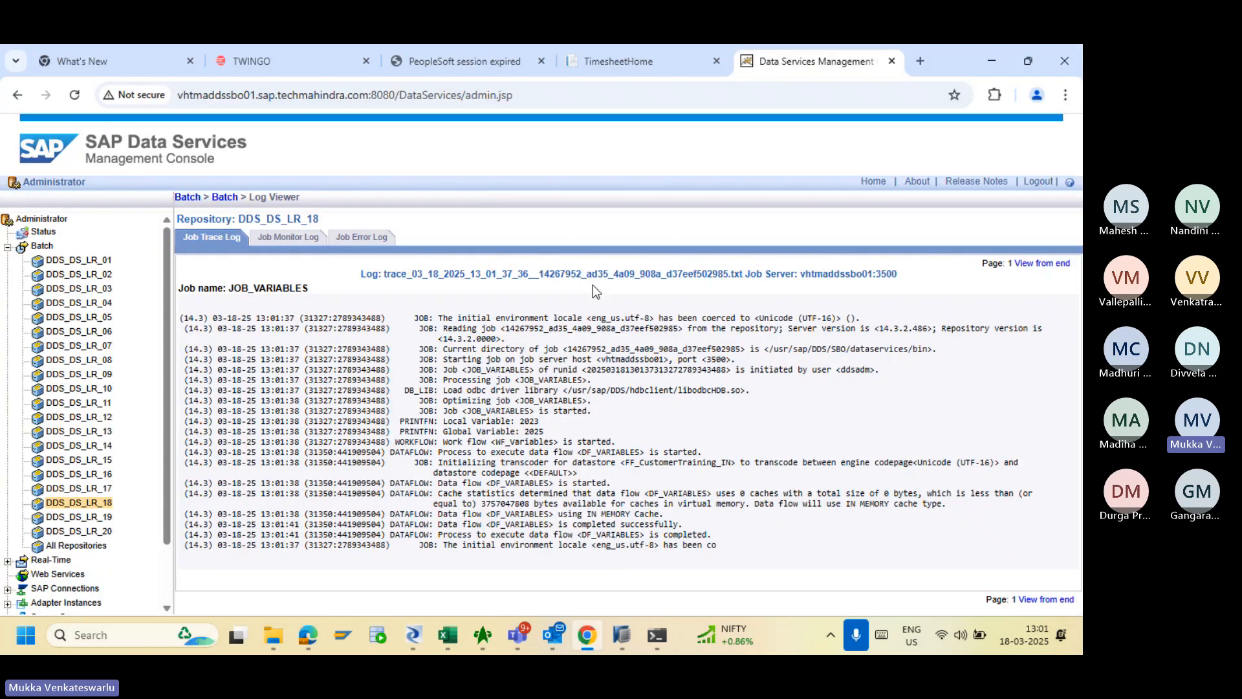
left_click(300, 239)
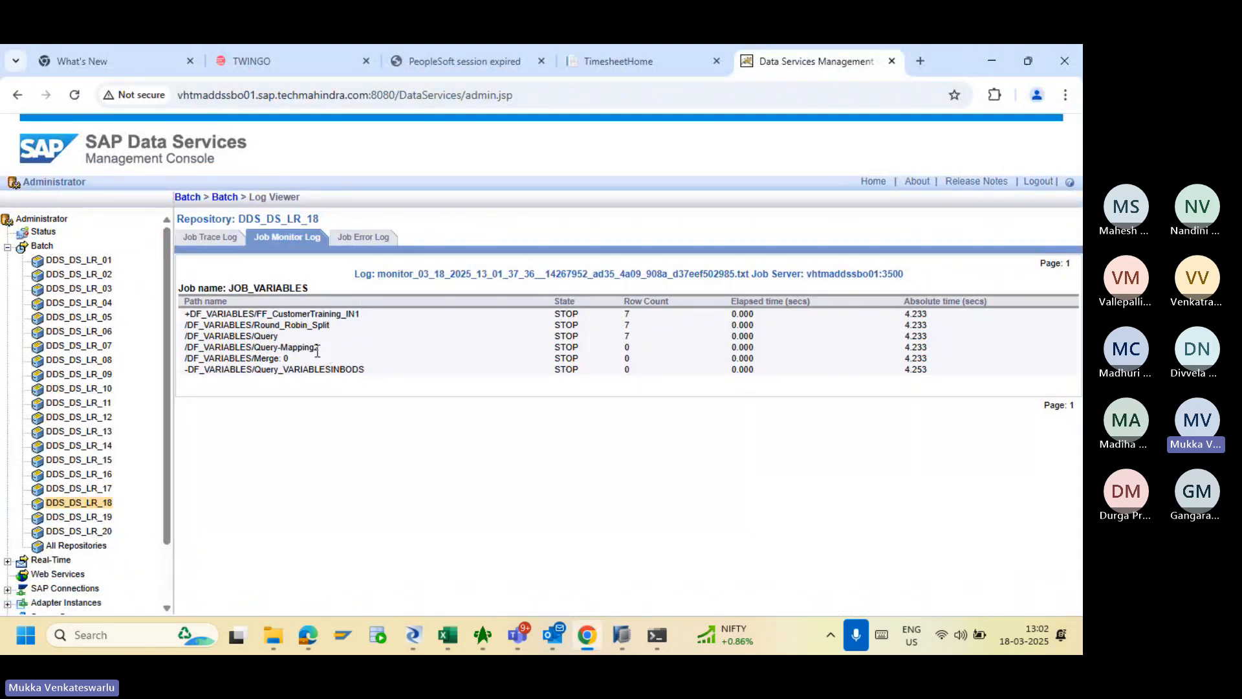
left_click(357, 239)
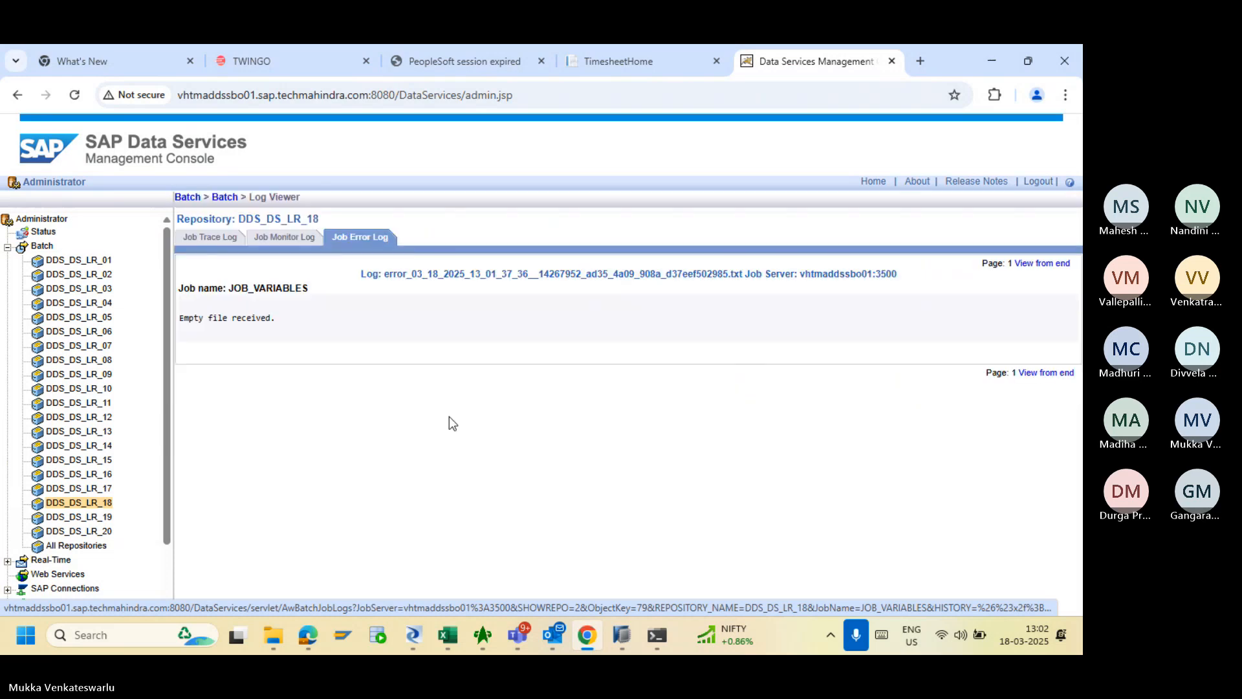
key("alt+Tab")
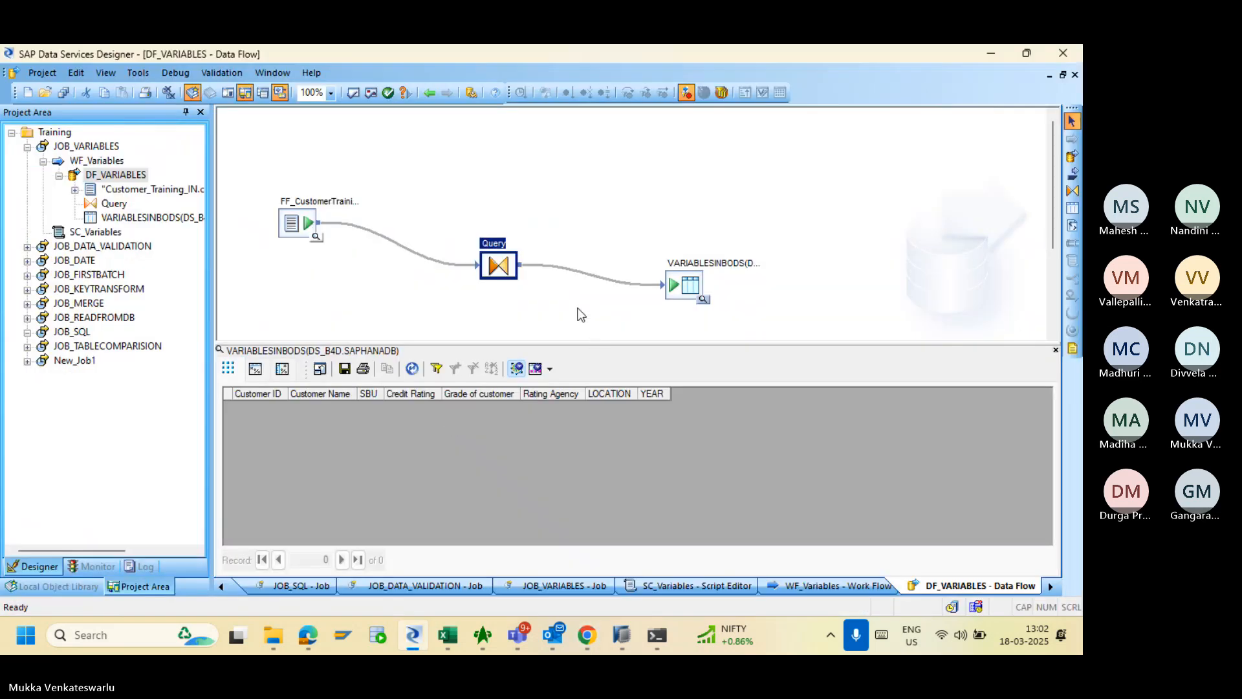
- Inspect the Query's WHERE condition Year = $P_Year, then navigate back to the JOB_VARIABLES job diagram
double_click(512, 278)
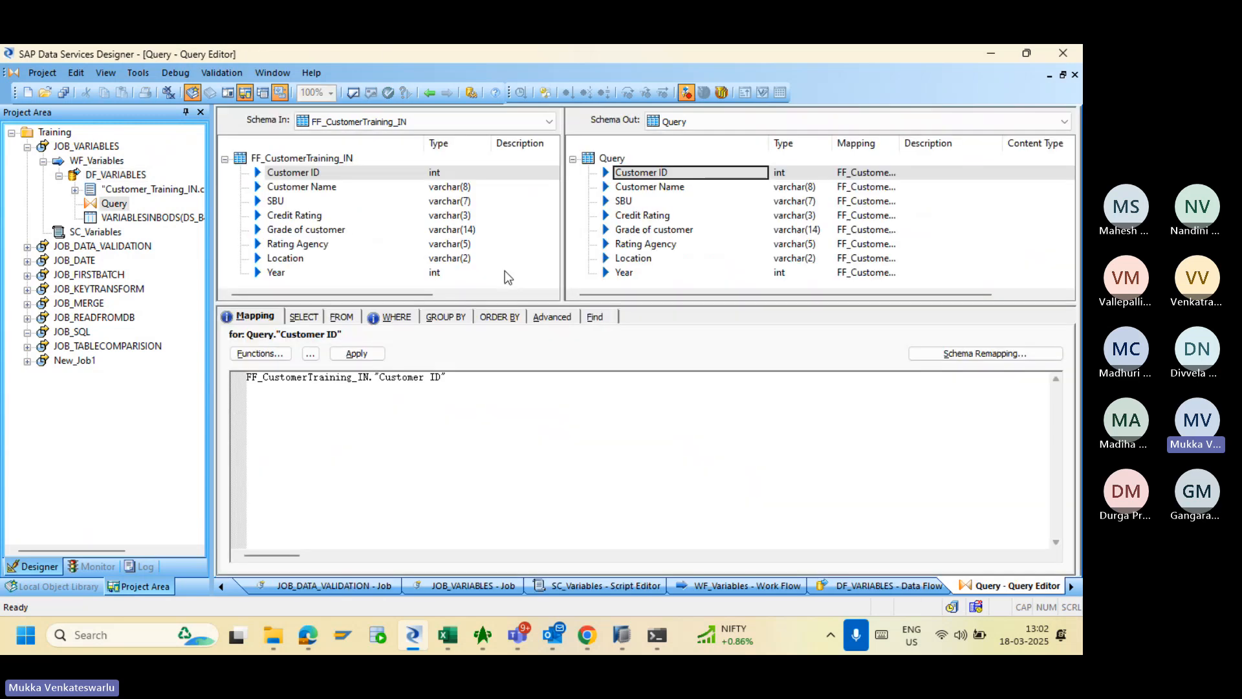
left_click(394, 317)
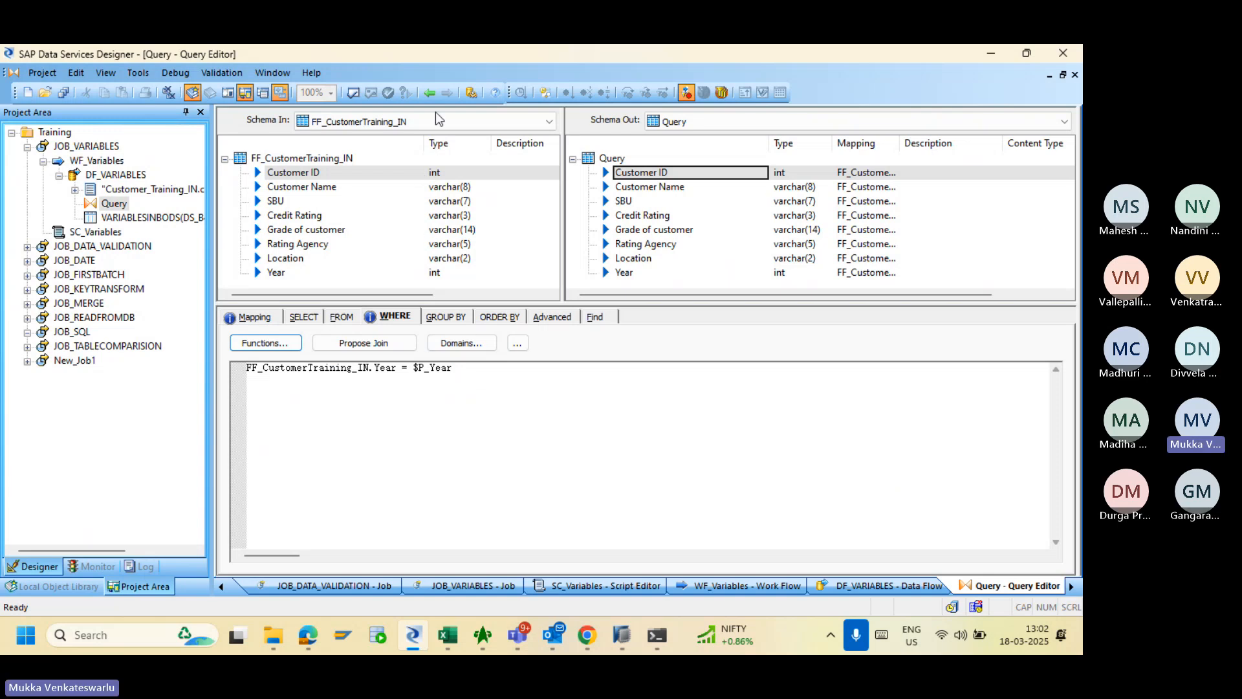
left_click(429, 94)
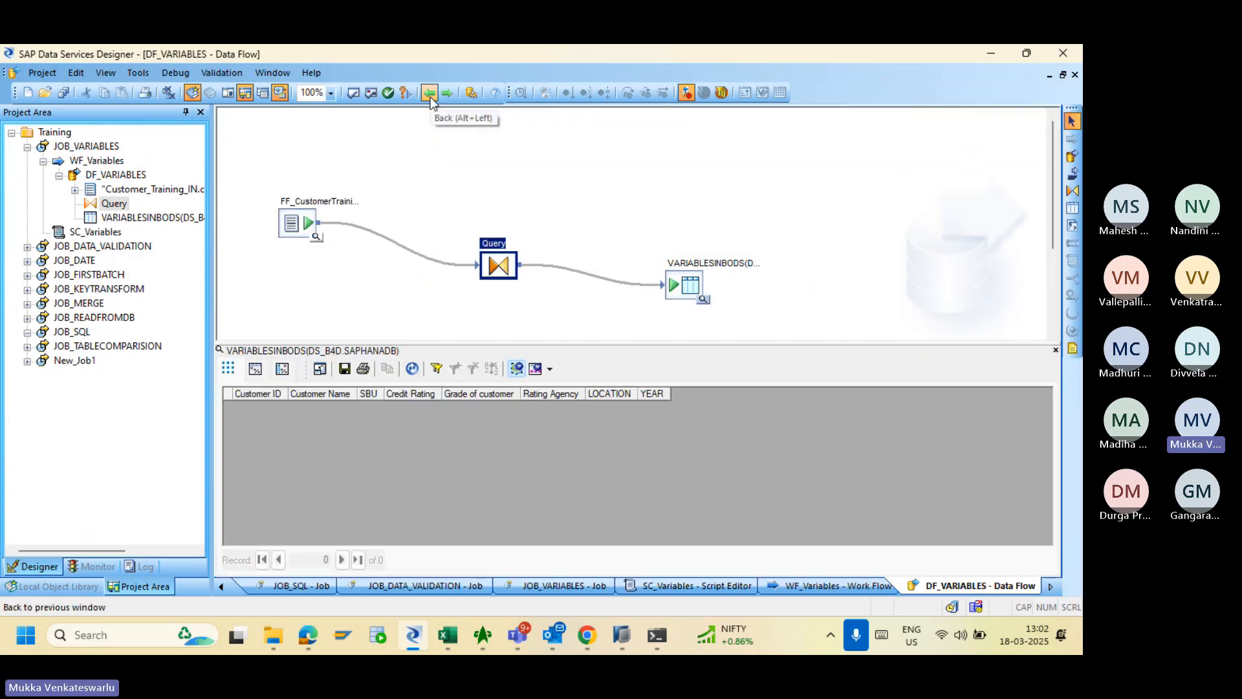
left_click(430, 96)
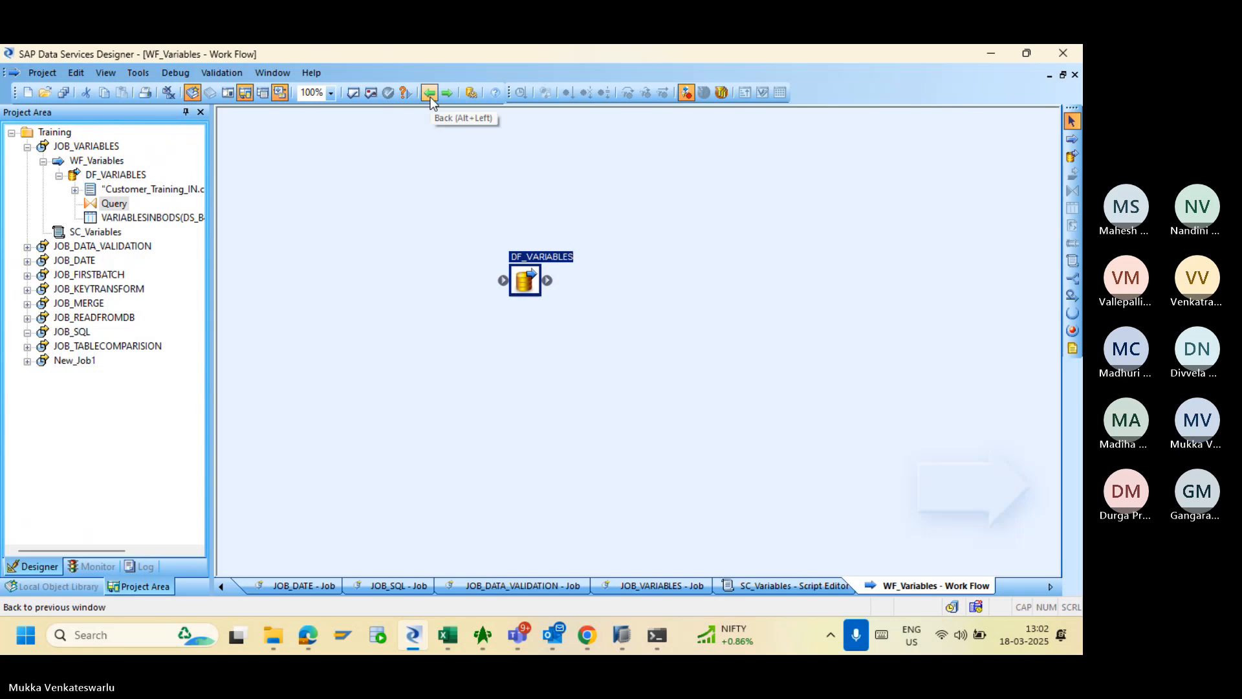
left_click(94, 163)
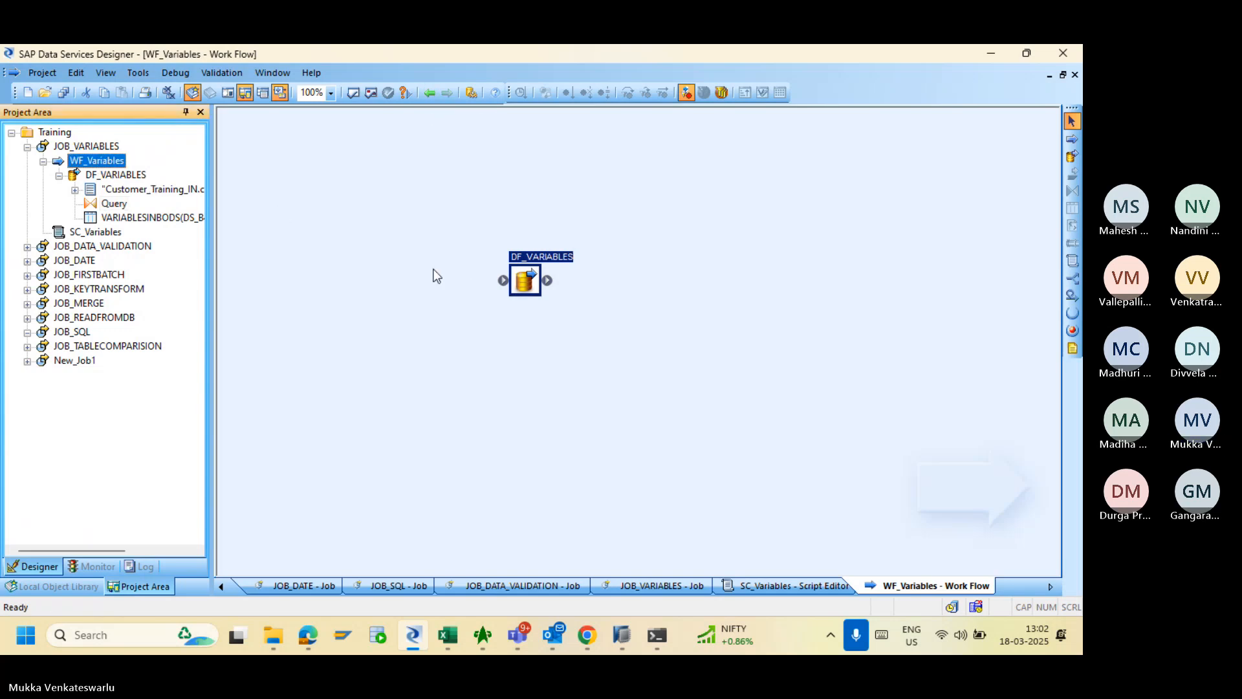
left_click(98, 147)
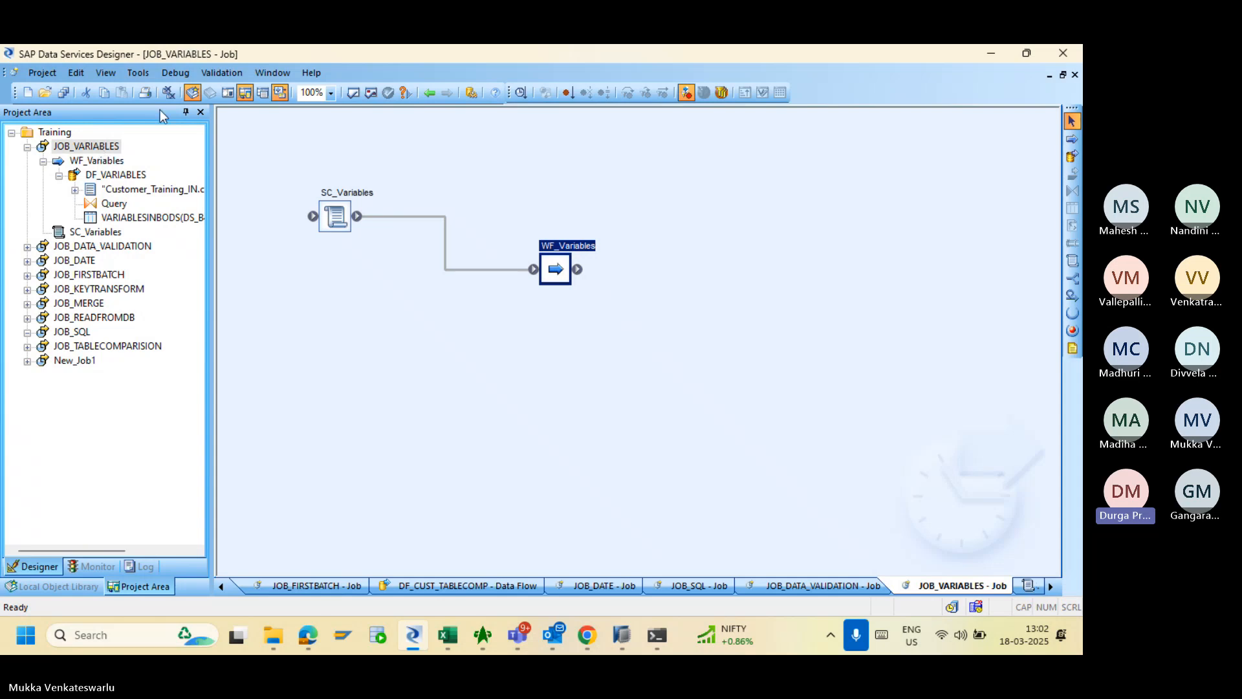
- Show the job's variables and parameters and inspect the 2023 value in the SC_Variables script
left_click(139, 77)
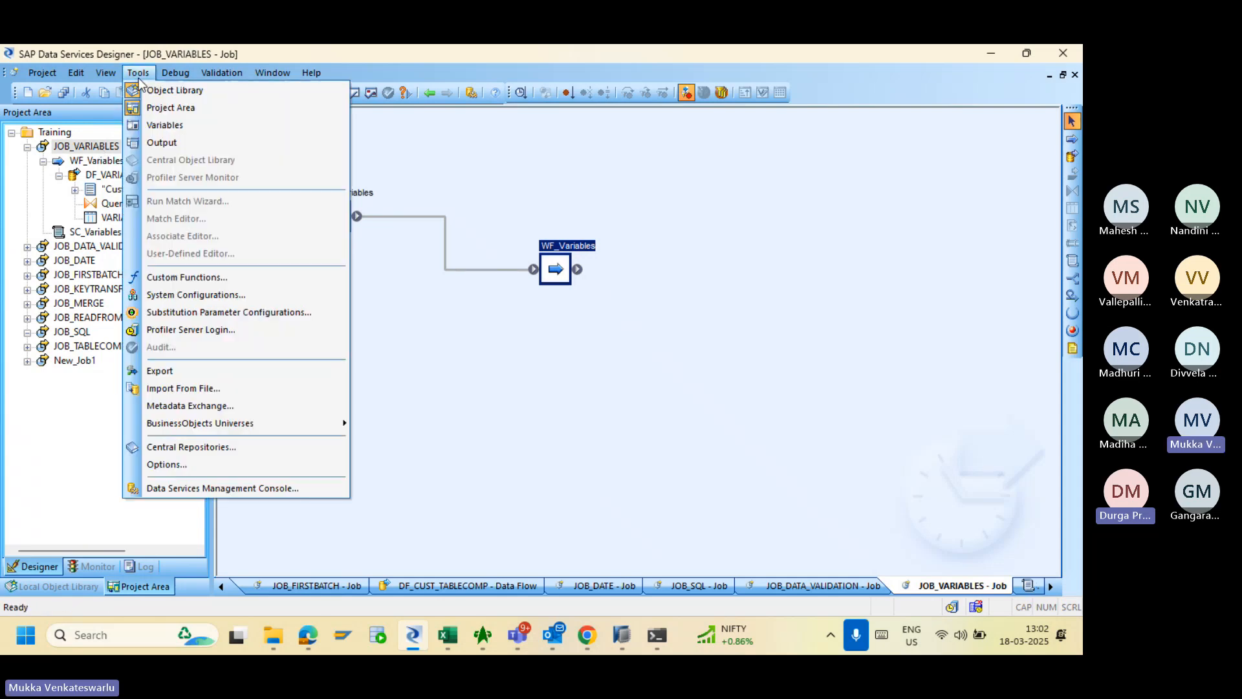
left_click(155, 126)
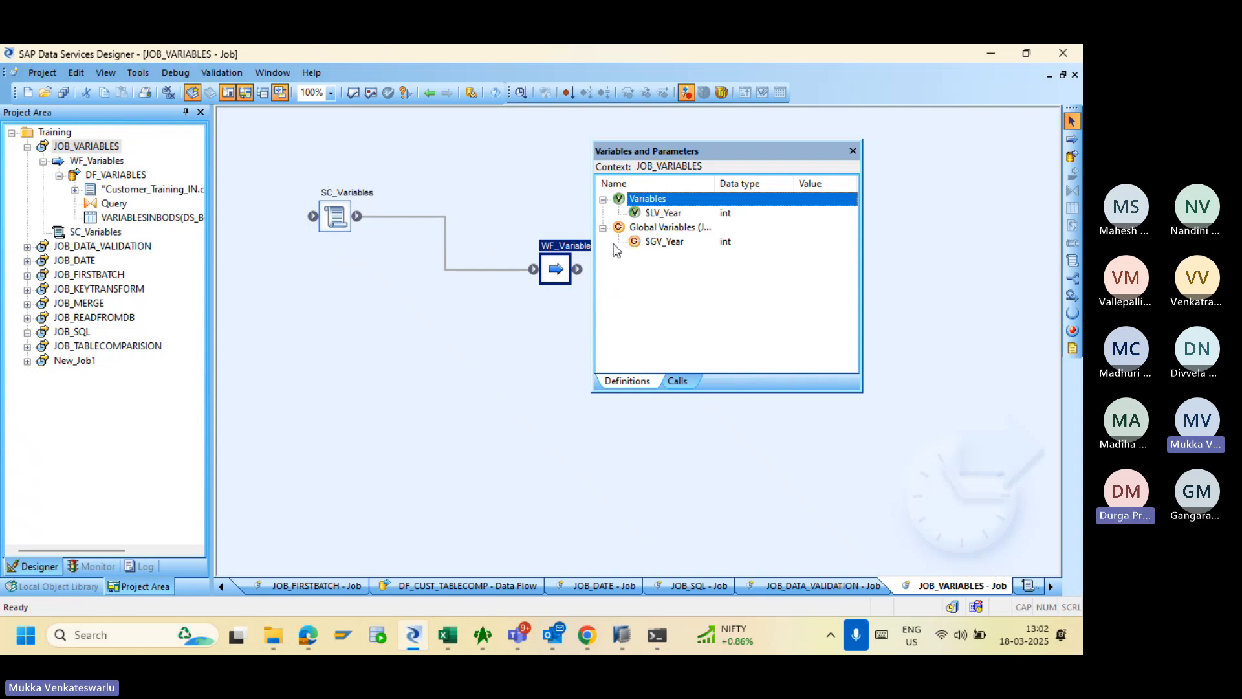
double_click(335, 218)
left_click(332, 144)
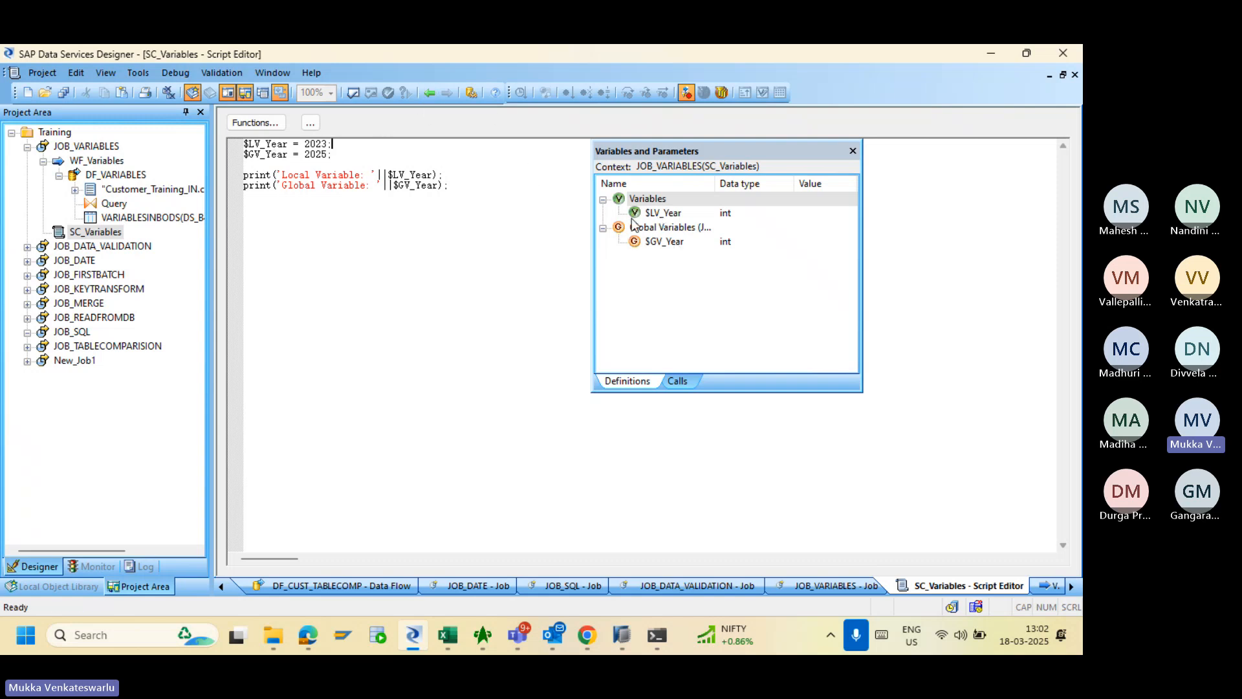
- Go back to the JOB_VARIABLES job and open the WF_Variables work flow with locals $LV_Month and $LV_Year
left_click(428, 92)
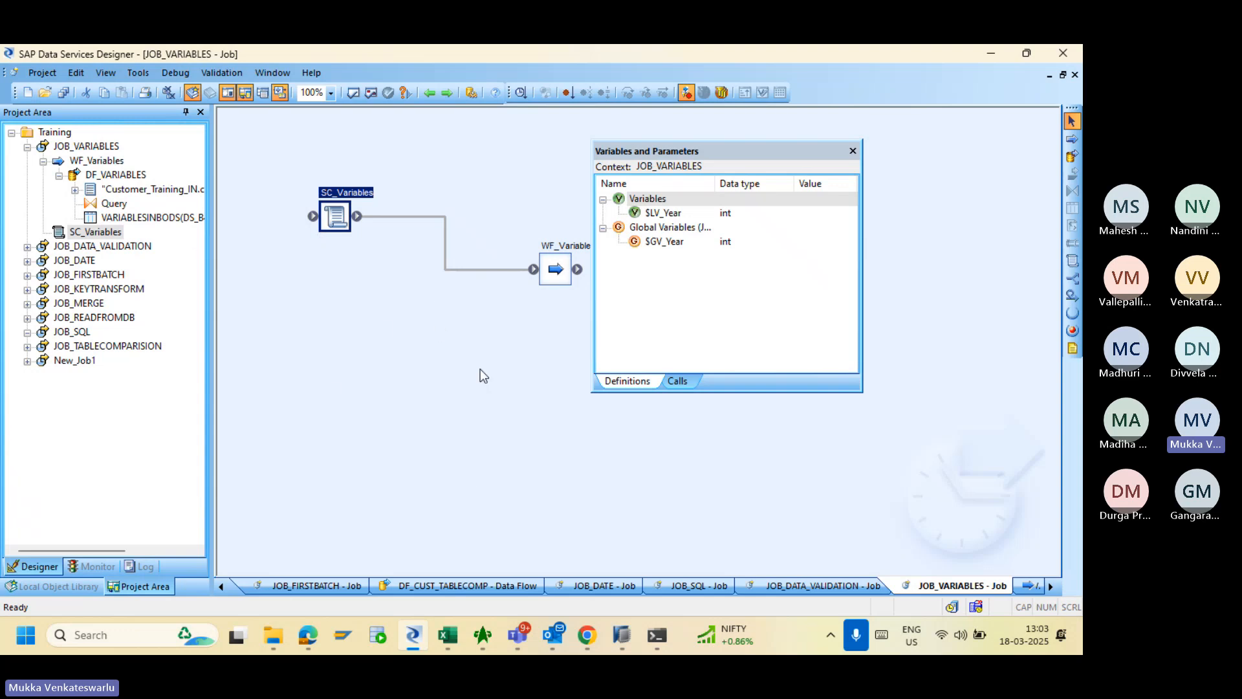
double_click(552, 271)
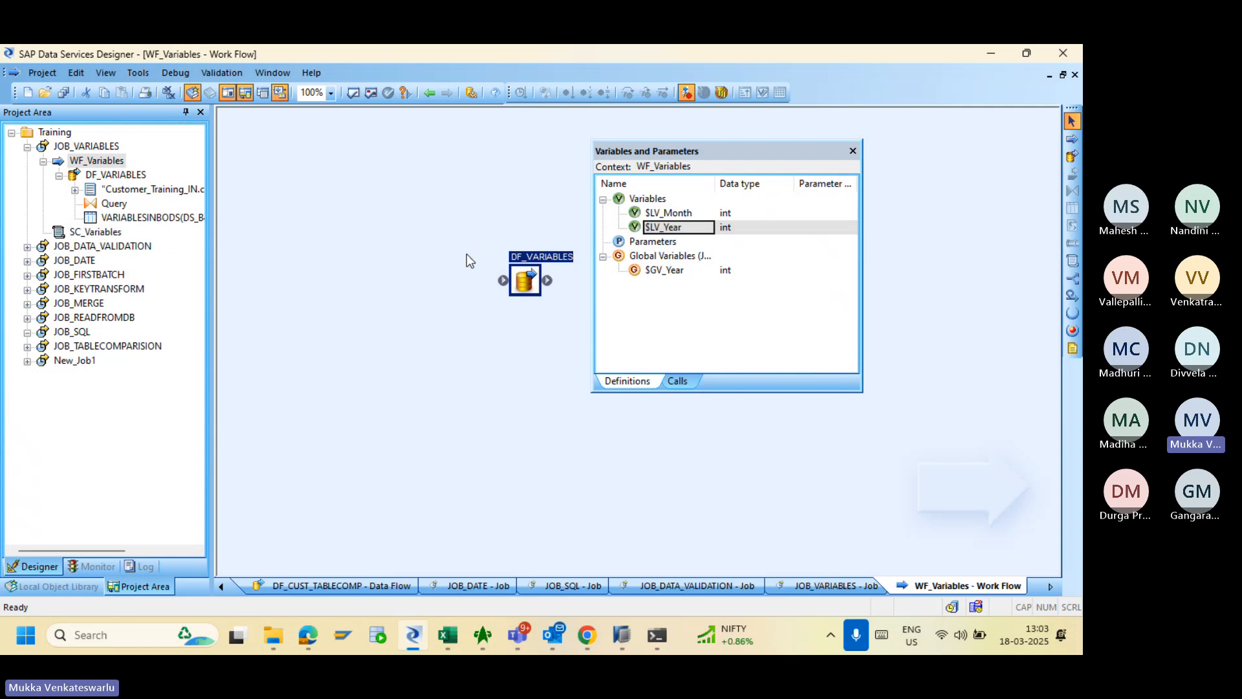
left_click(108, 163)
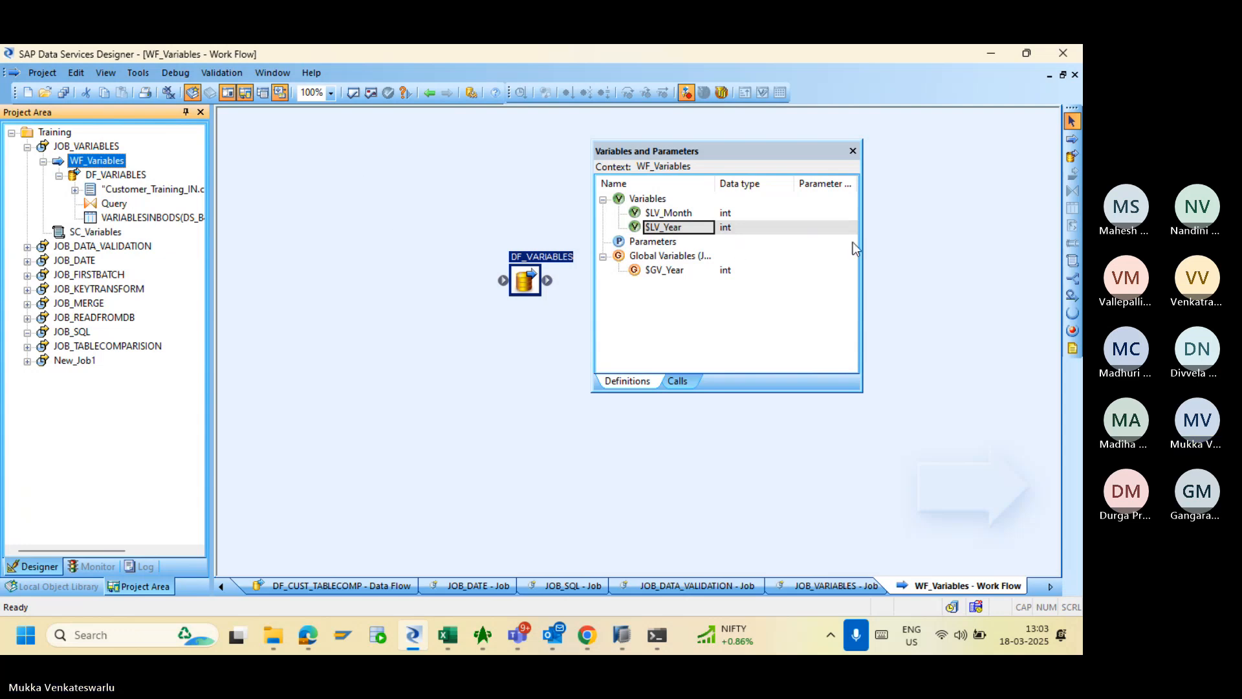
- Add a new script named SC_Variables to the left of DF_VARIABLES
left_click(1071, 260)
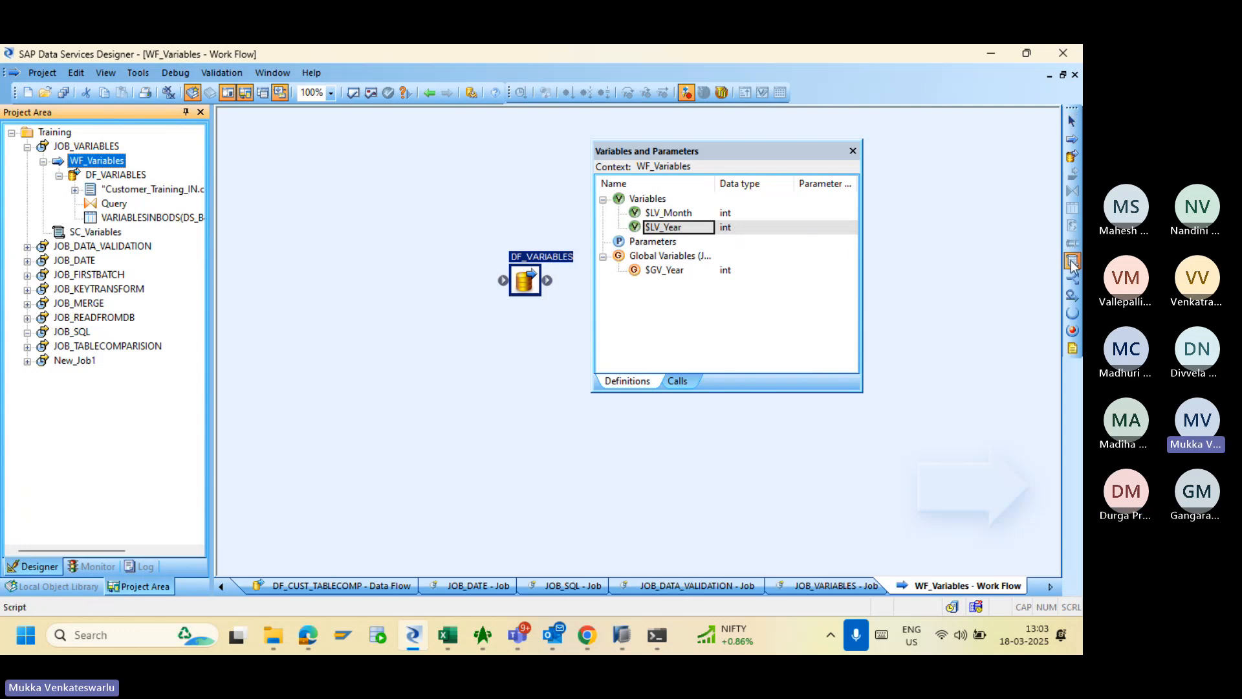
left_click(294, 185)
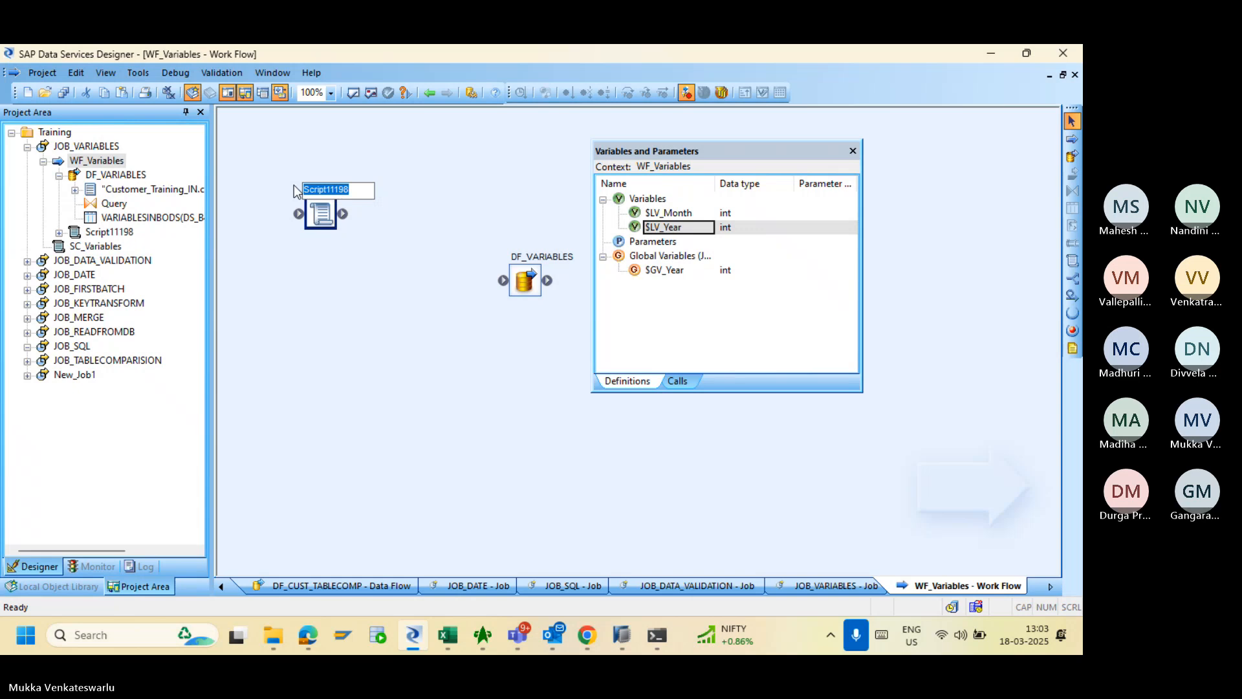
type("SC_")
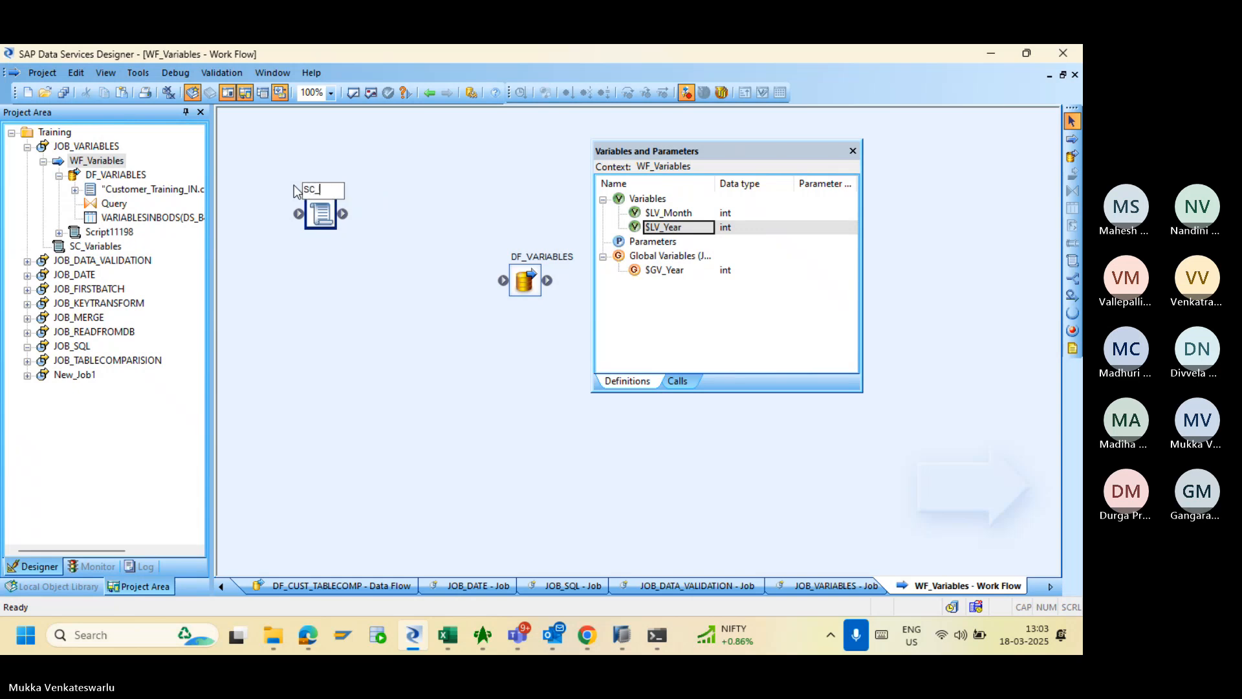
type("Variables")
key("Return")
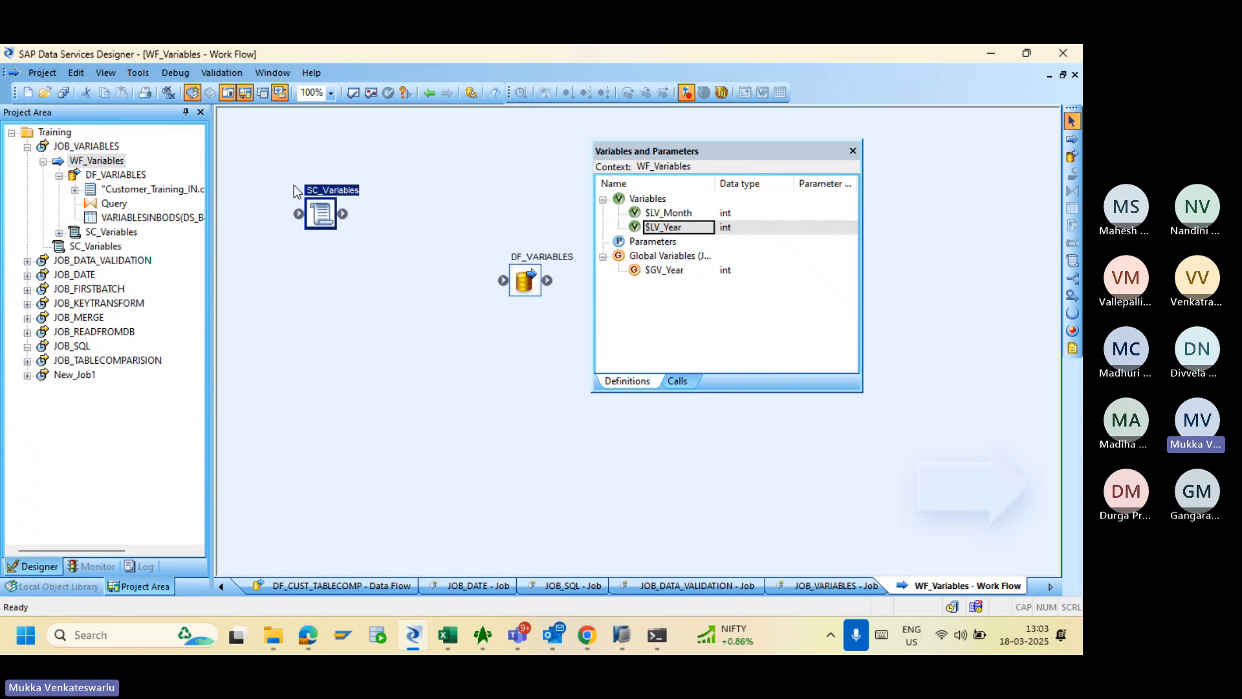
- Write the script assignment $LV_Year = 2023 in SC_Variables
double_click(320, 214)
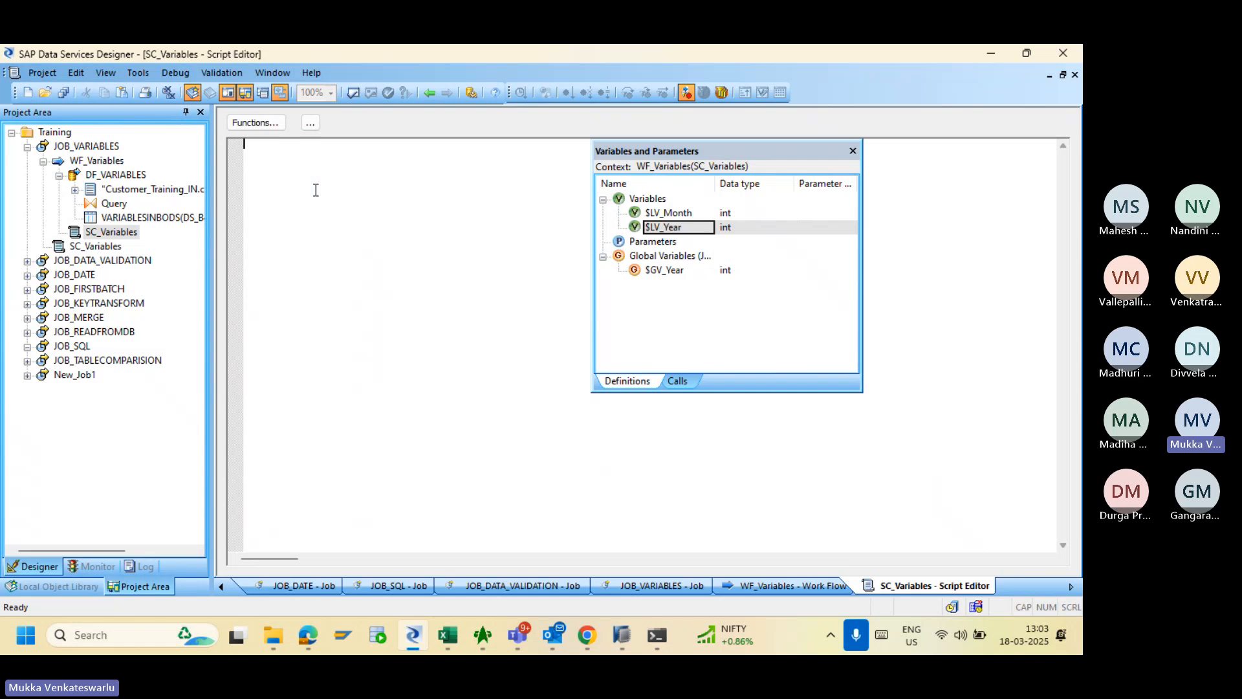
type("$LV")
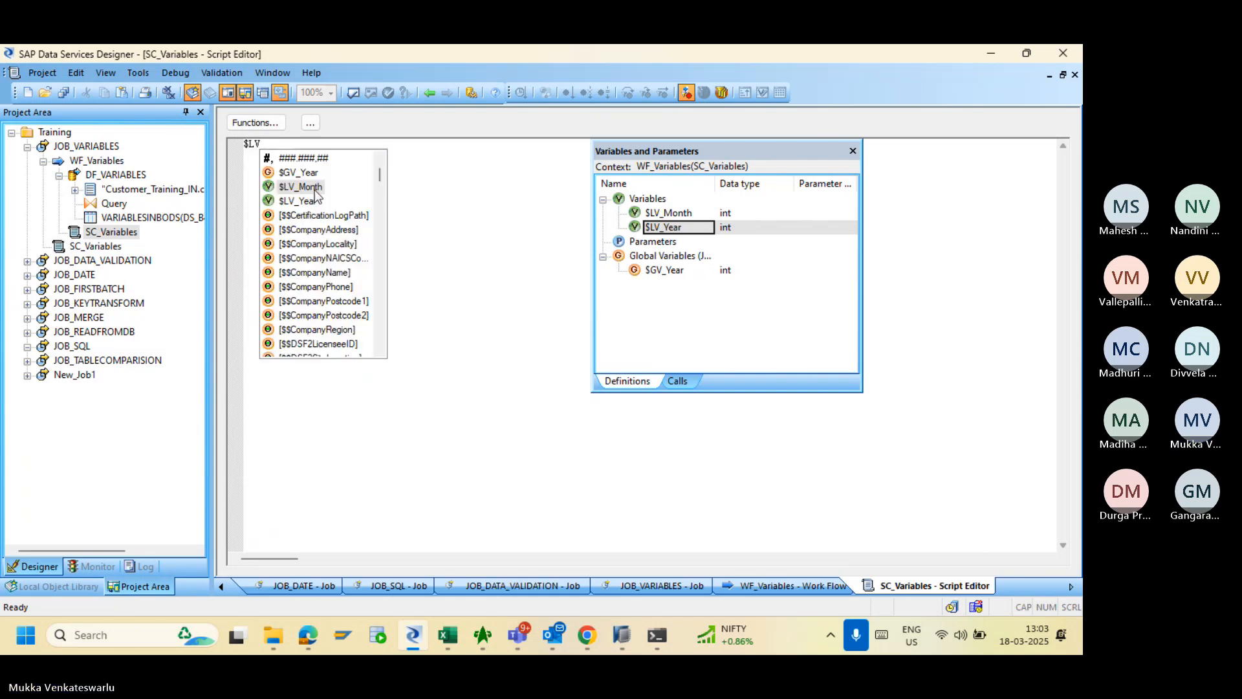
type("_")
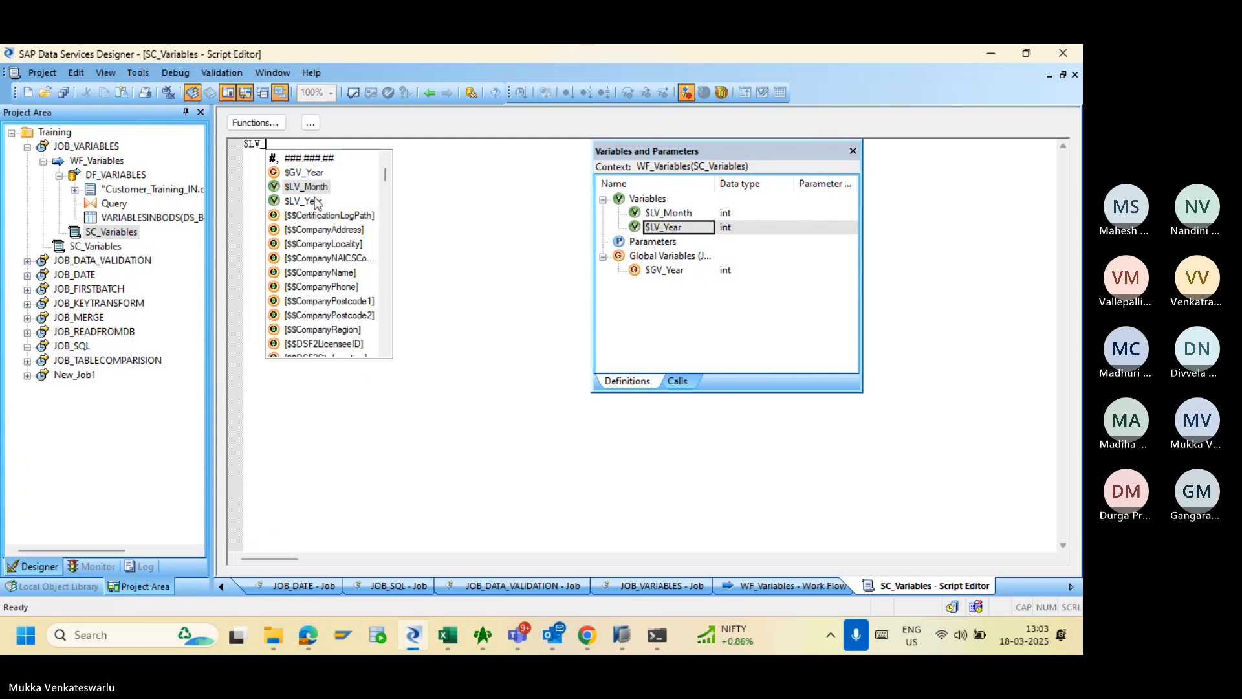
double_click(313, 201)
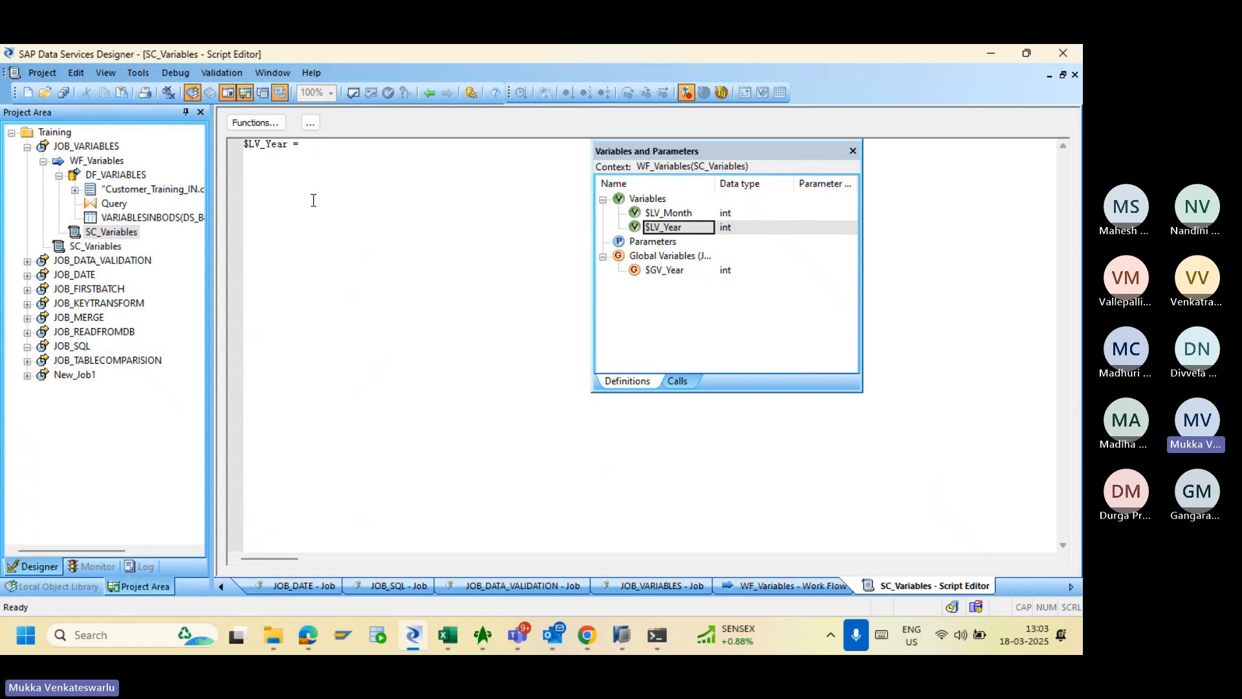
type("2023")
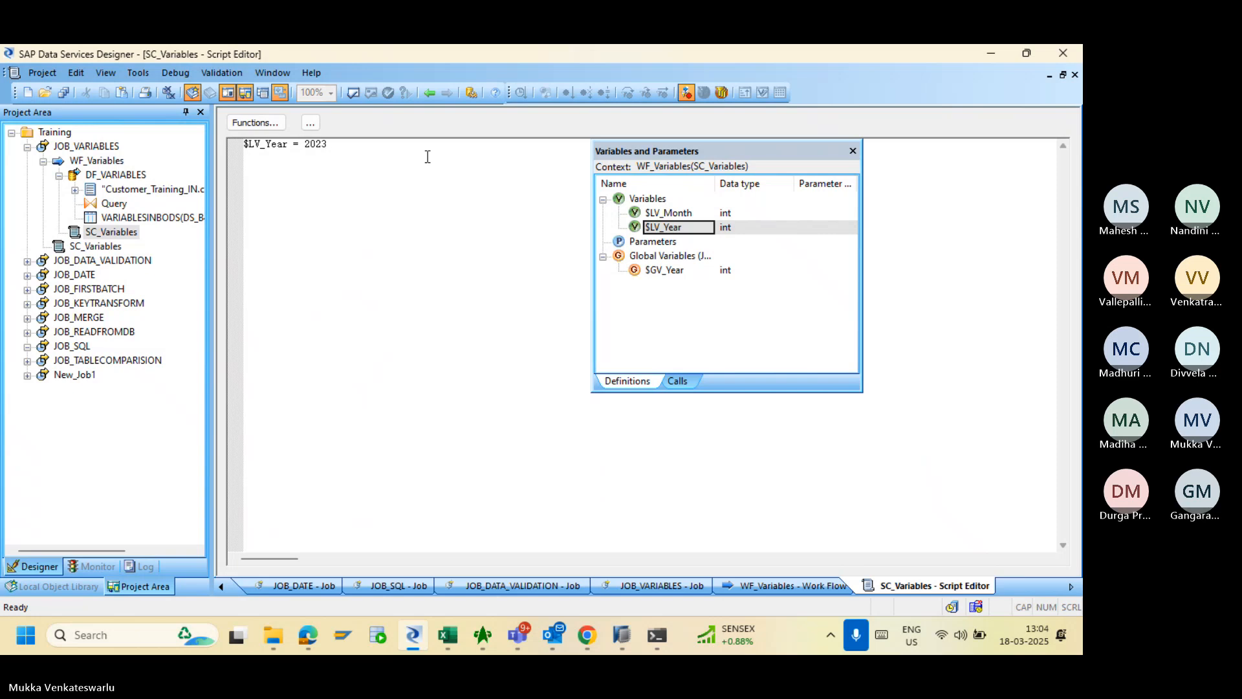
- Rename the local variable $LV_Year to $LV_Year_WF
double_click(661, 228)
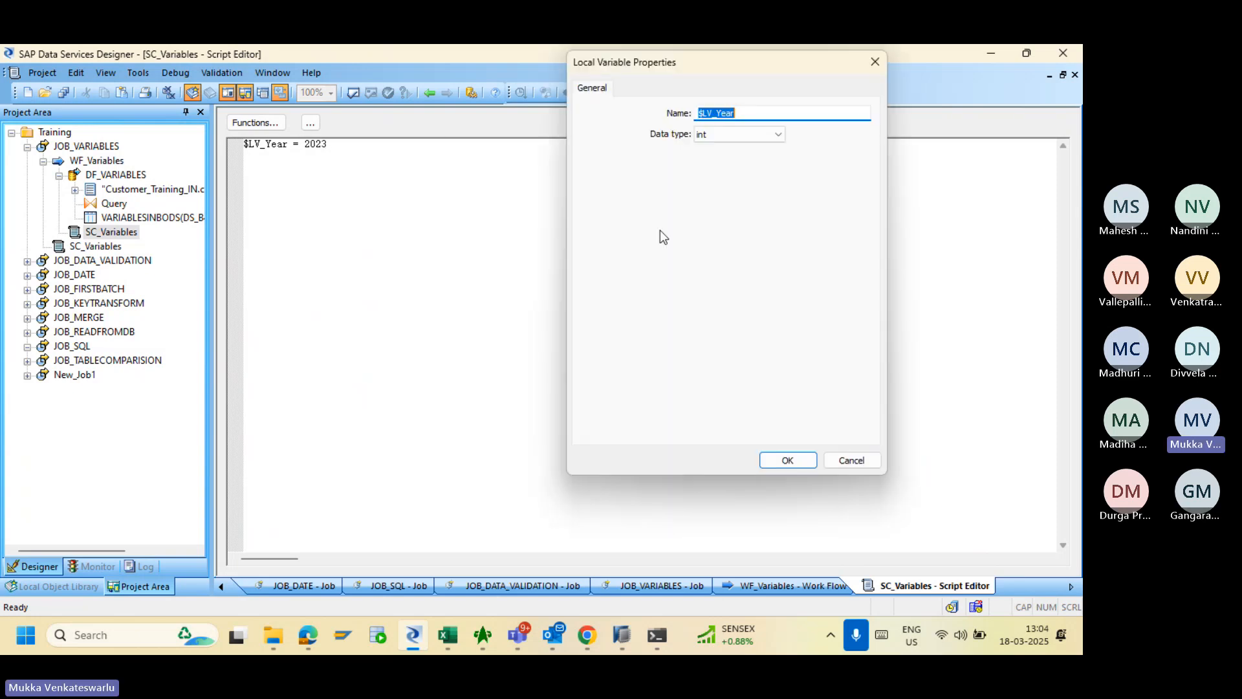
left_click(713, 115)
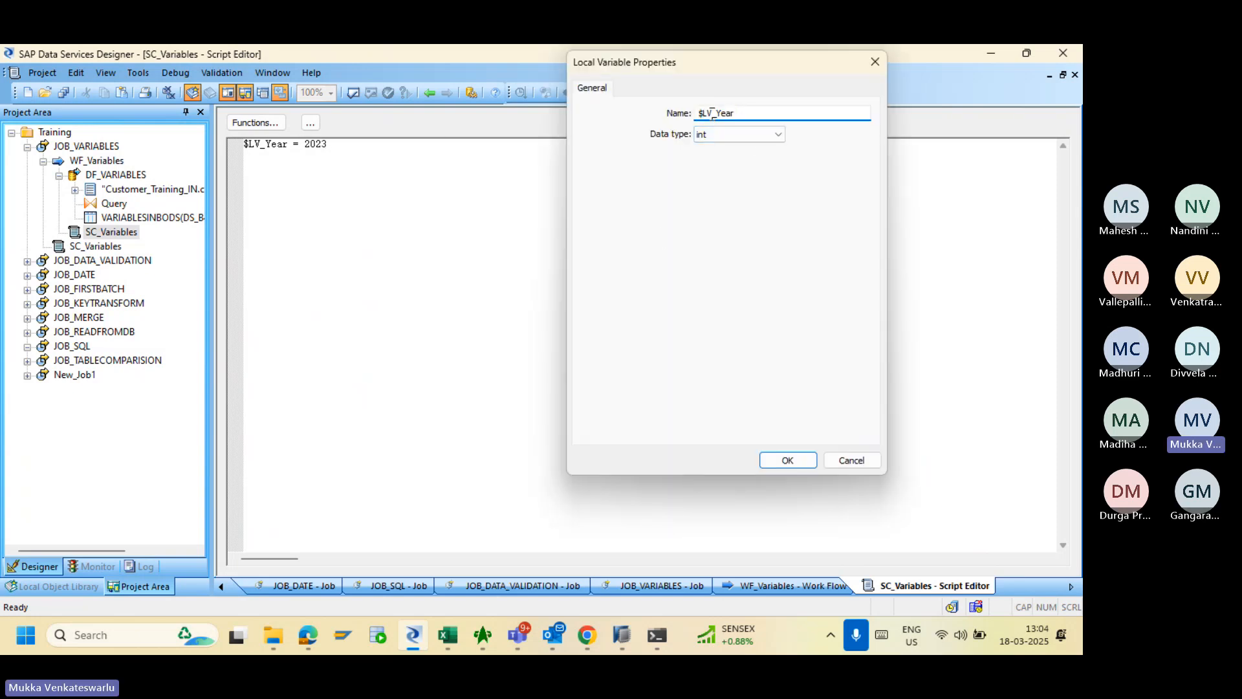
left_click(747, 112)
type("+")
type("WF")
key("BackSpace")
key("BackSpace")
key("BackSpace")
type("_WF")
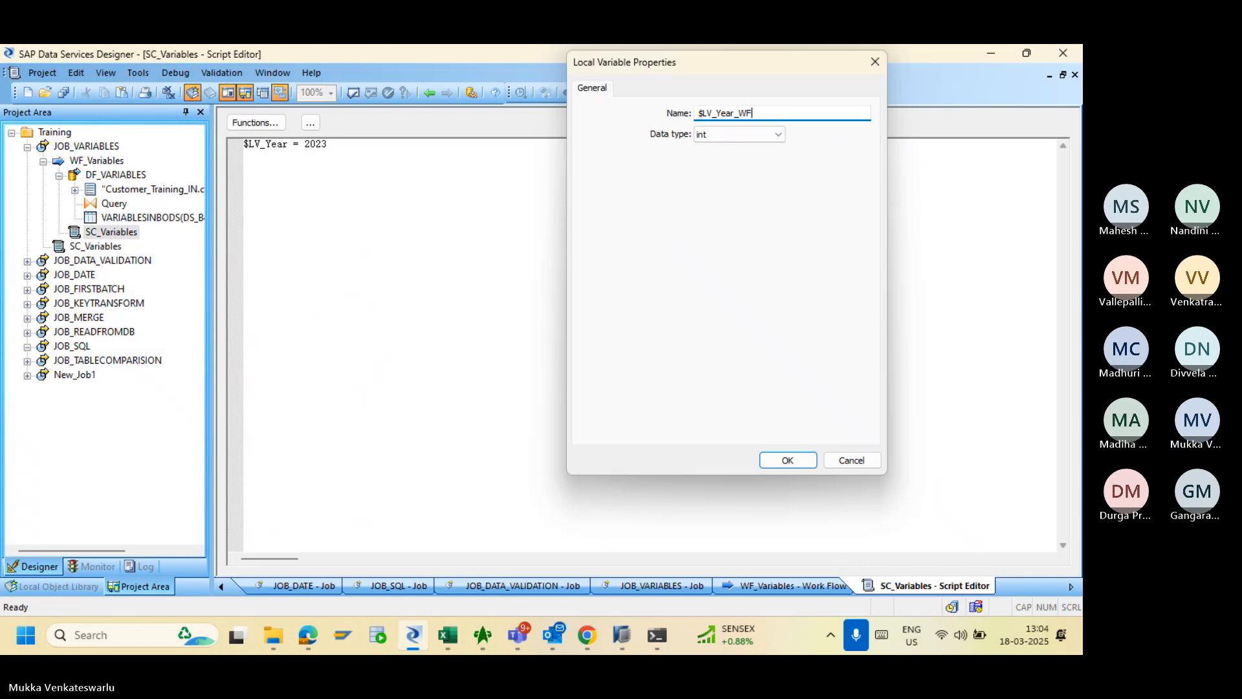
left_click(784, 463)
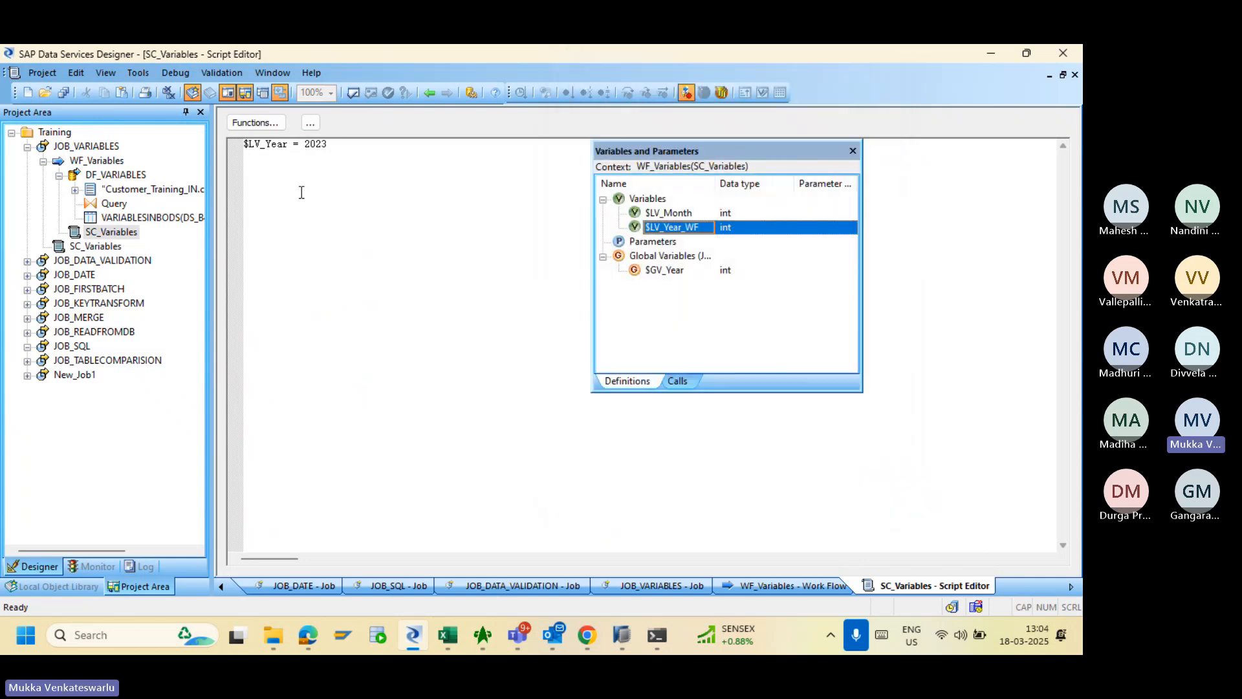
- Update the script so it assigns $LV_Year_WF = 2023
left_click(289, 145)
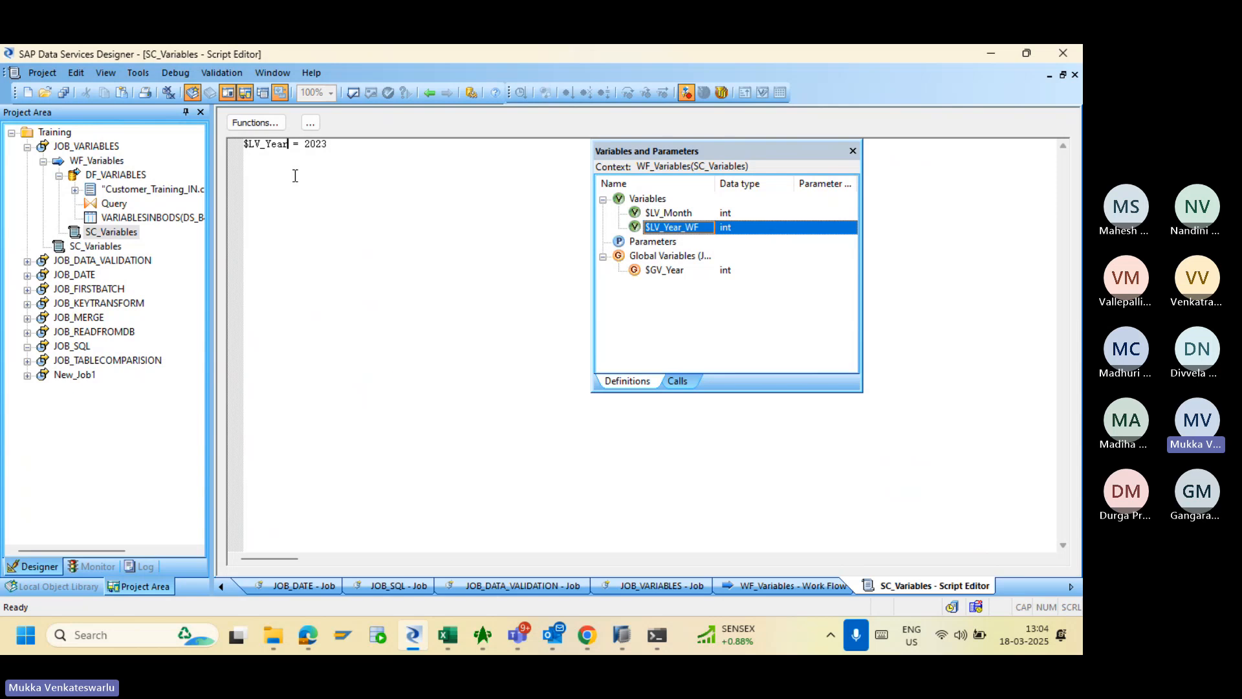
type("_")
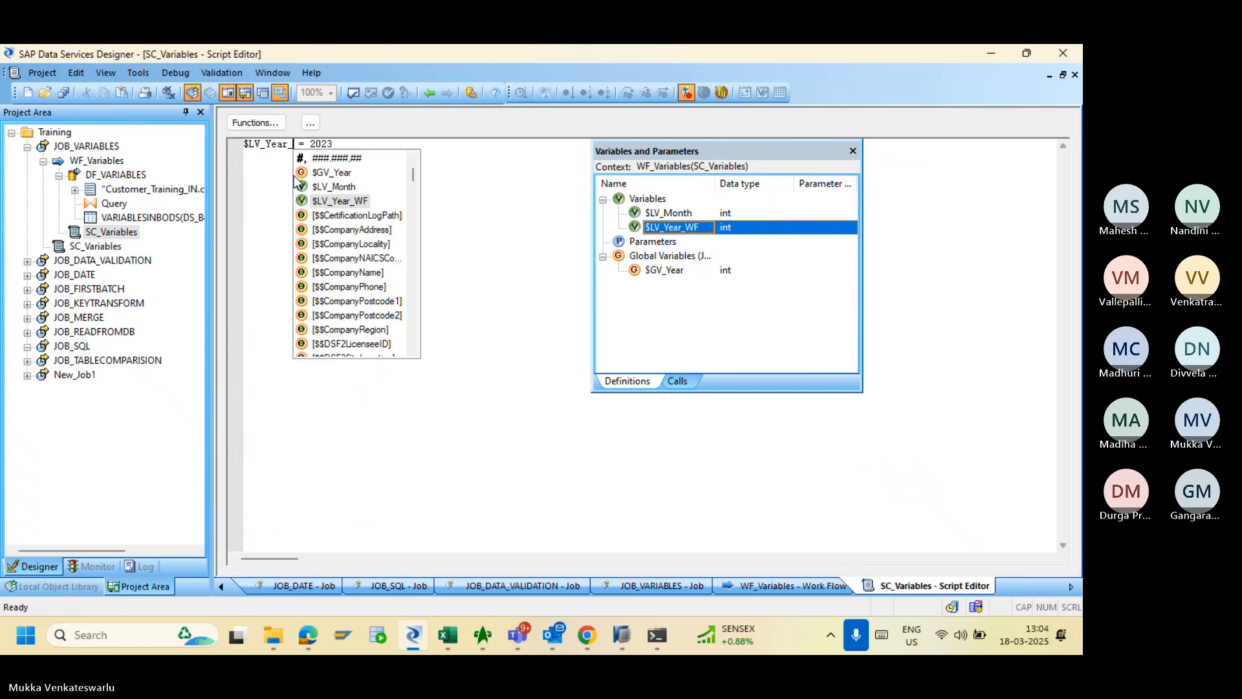
double_click(331, 202)
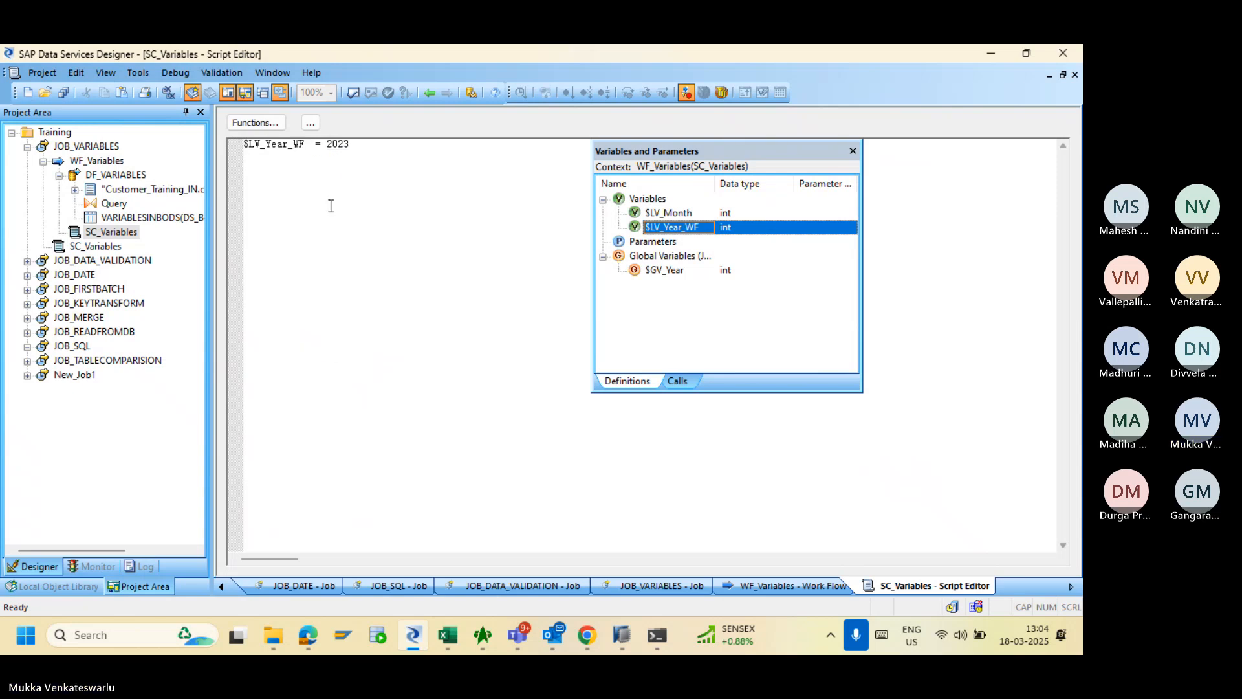
left_click(853, 151)
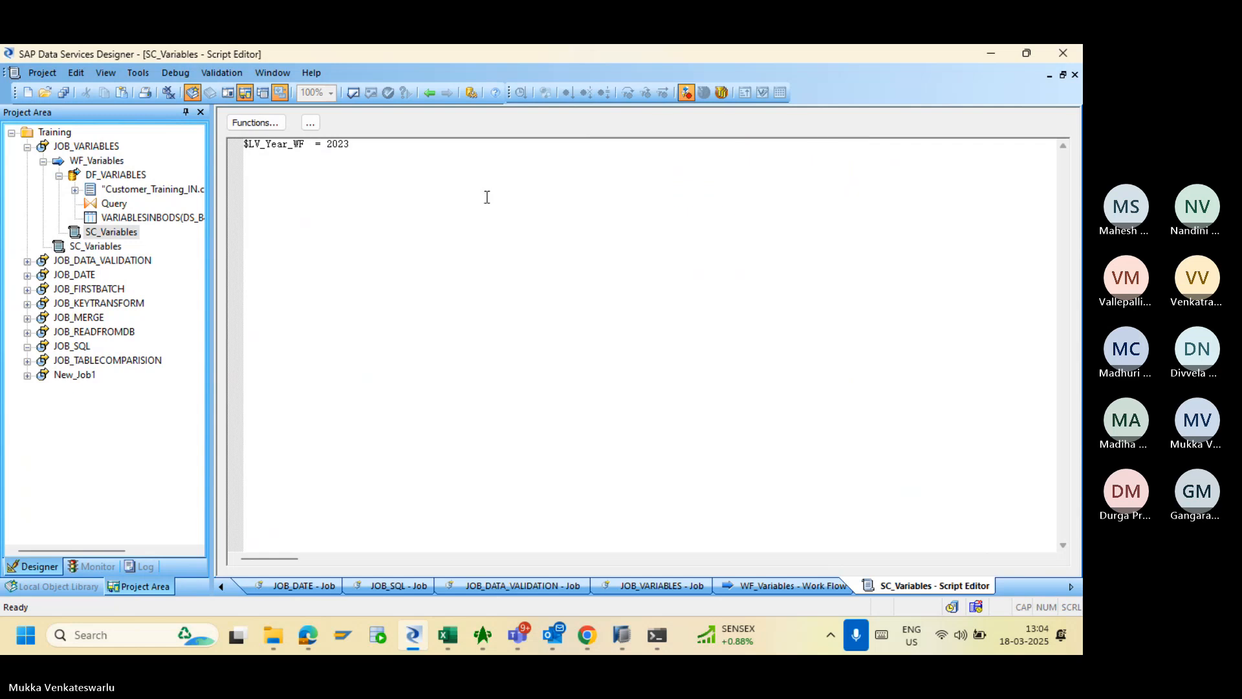
- Connect SC_Variables to run before DF_VARIABLES, then open DF_VARIABLES
left_click(430, 93)
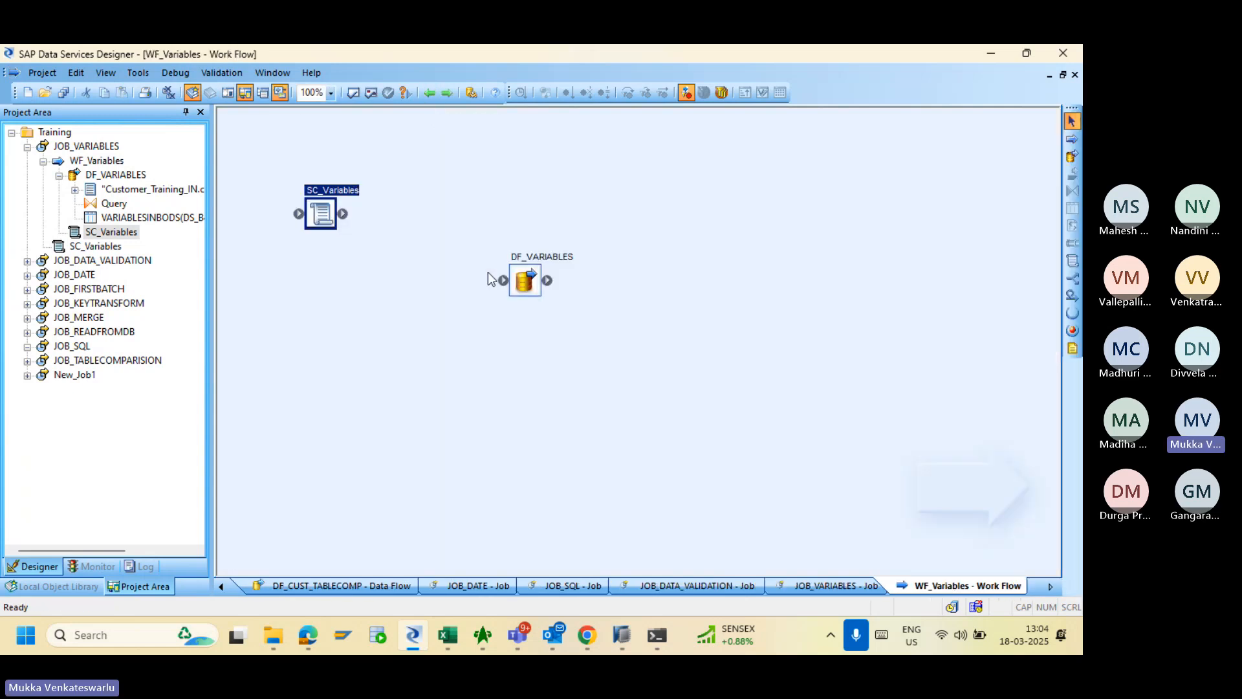
left_click_drag(343, 214, 504, 280)
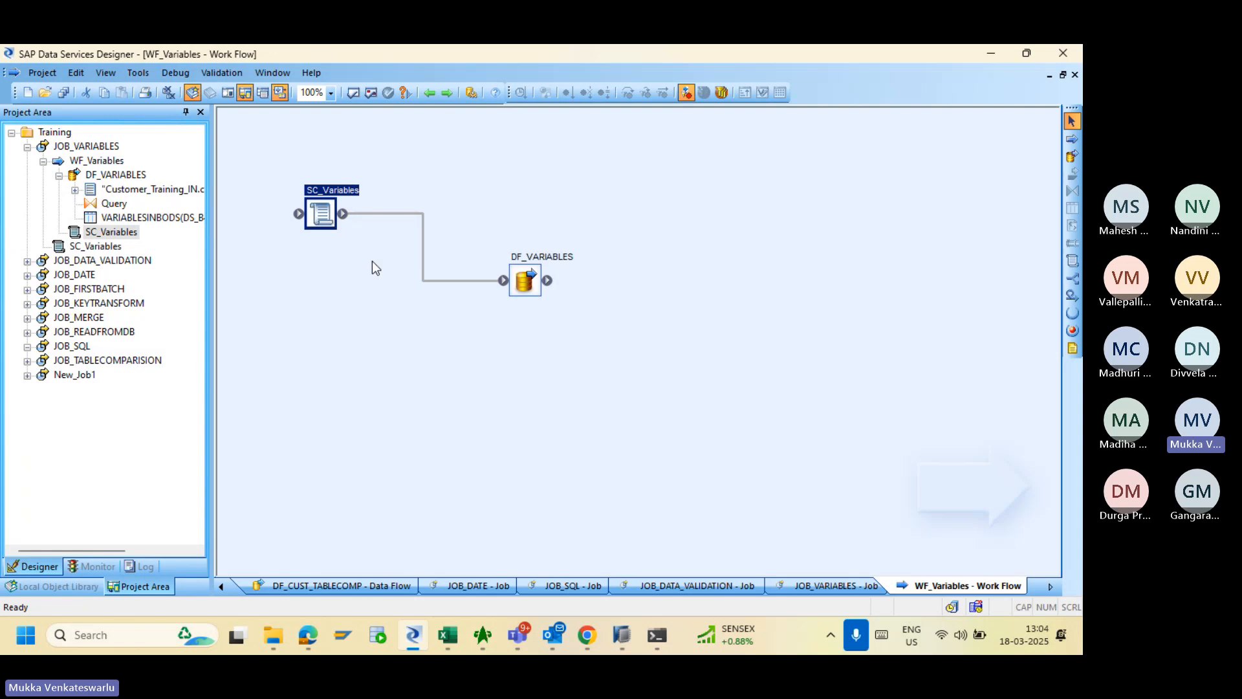
double_click(527, 279)
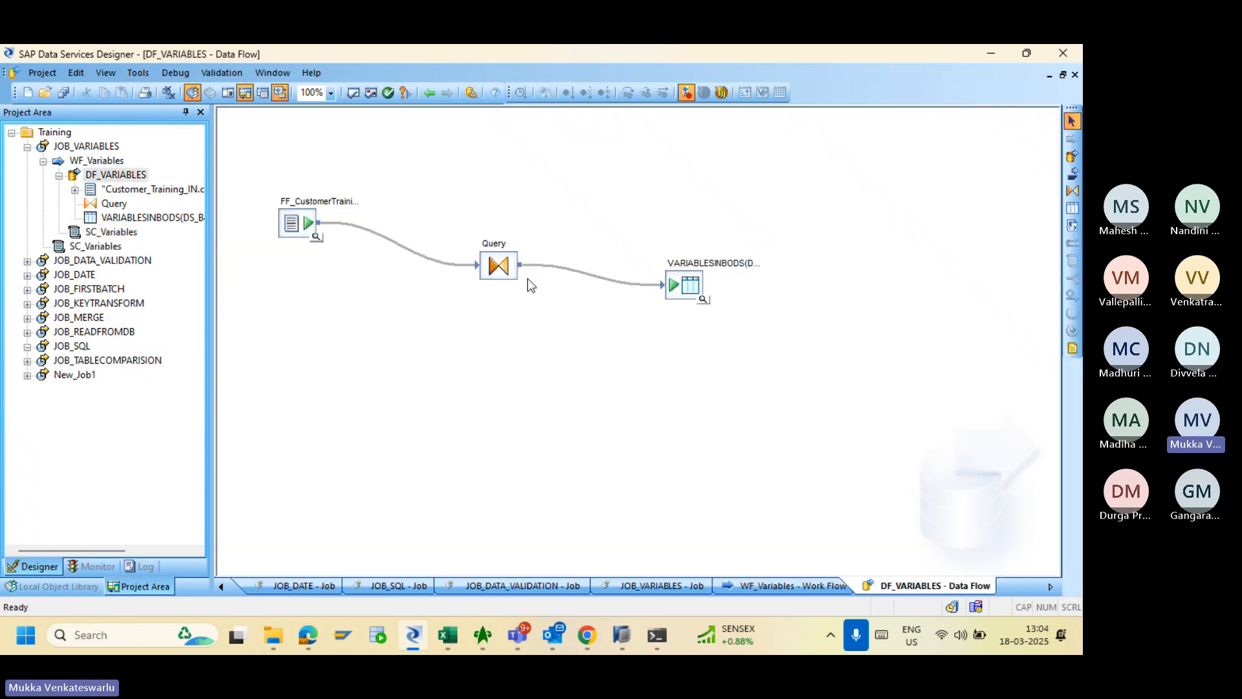
- Open the Query mapping, go back, and validate the whole JOB_VARIABLES job
double_click(500, 267)
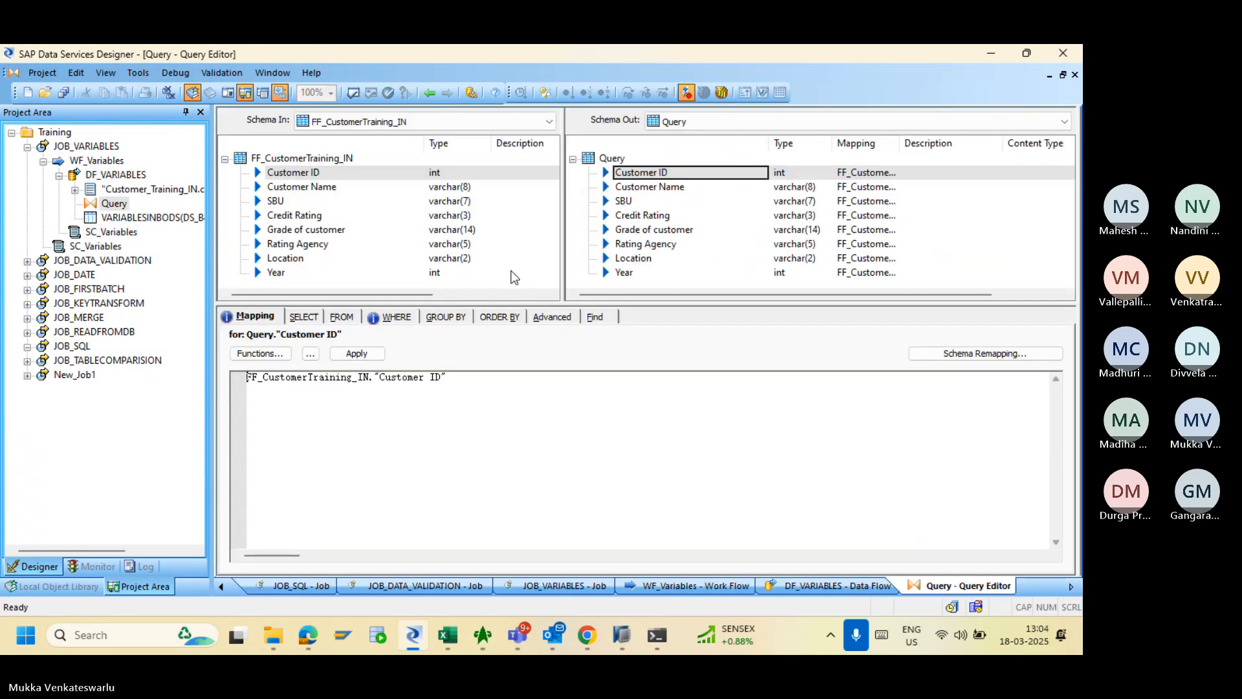
left_click(429, 93)
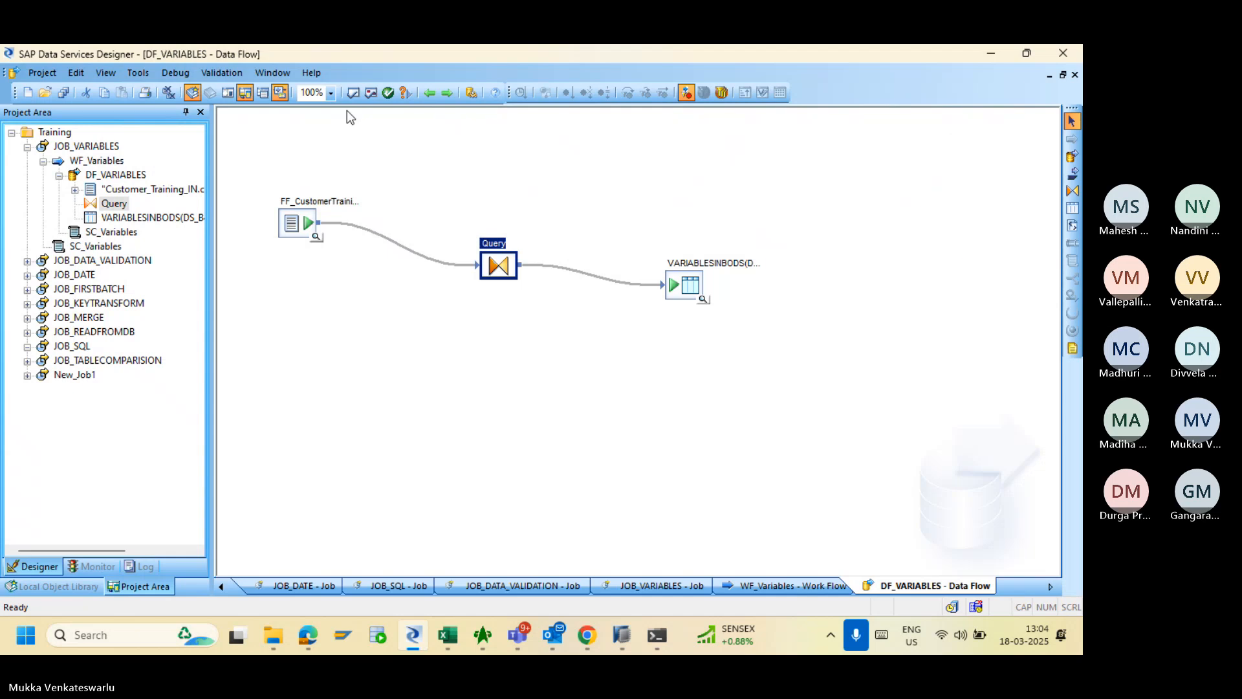
left_click(104, 146)
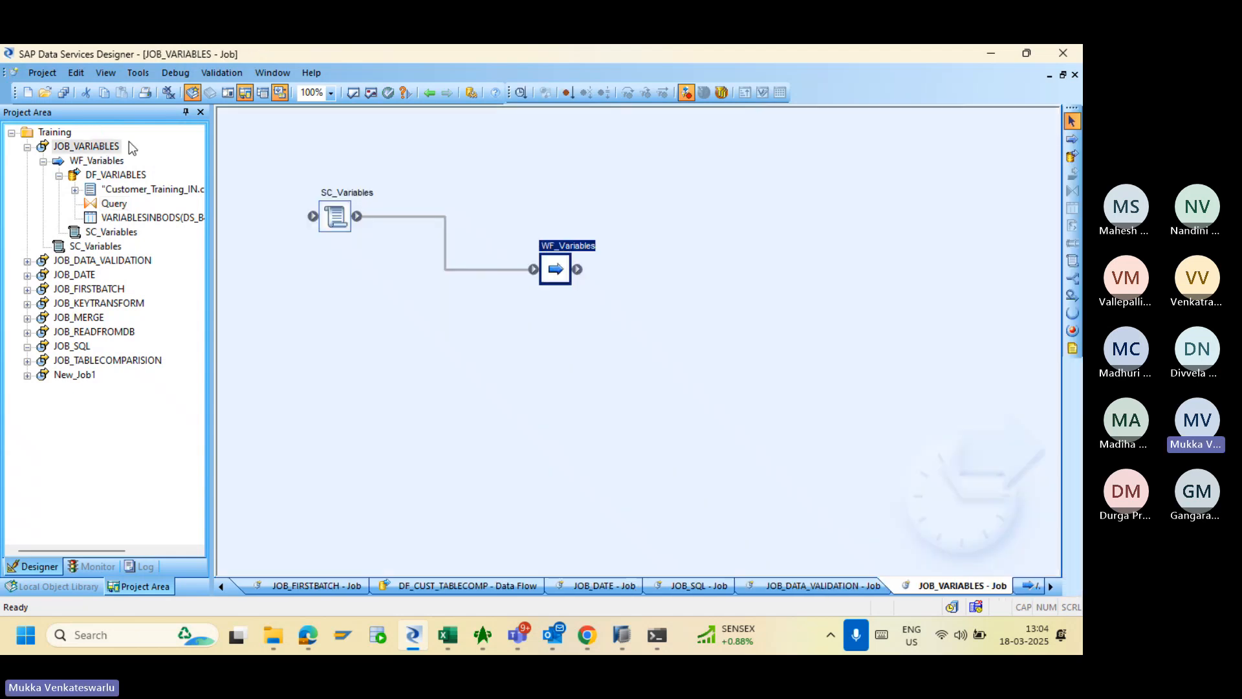
left_click(372, 91)
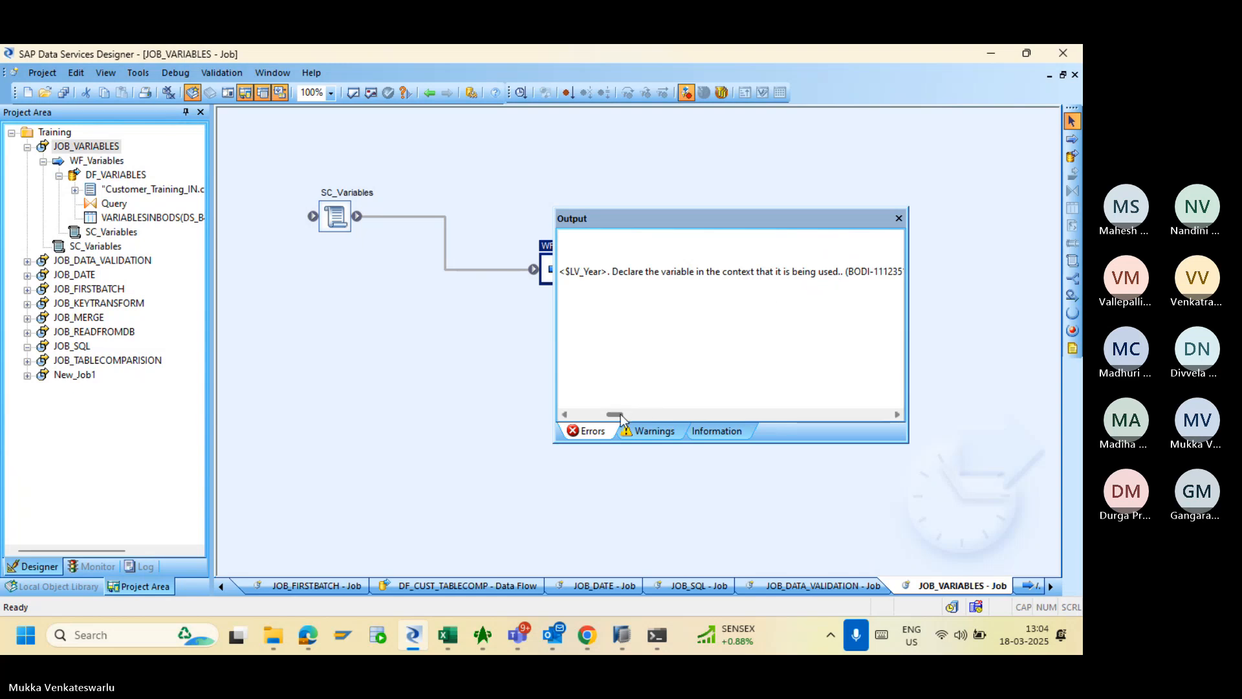
- Review the undeclared $LV_Year and $P_Year validation errors, close the output, and open the job's SC_Variables script
left_click_drag(615, 414, 591, 421)
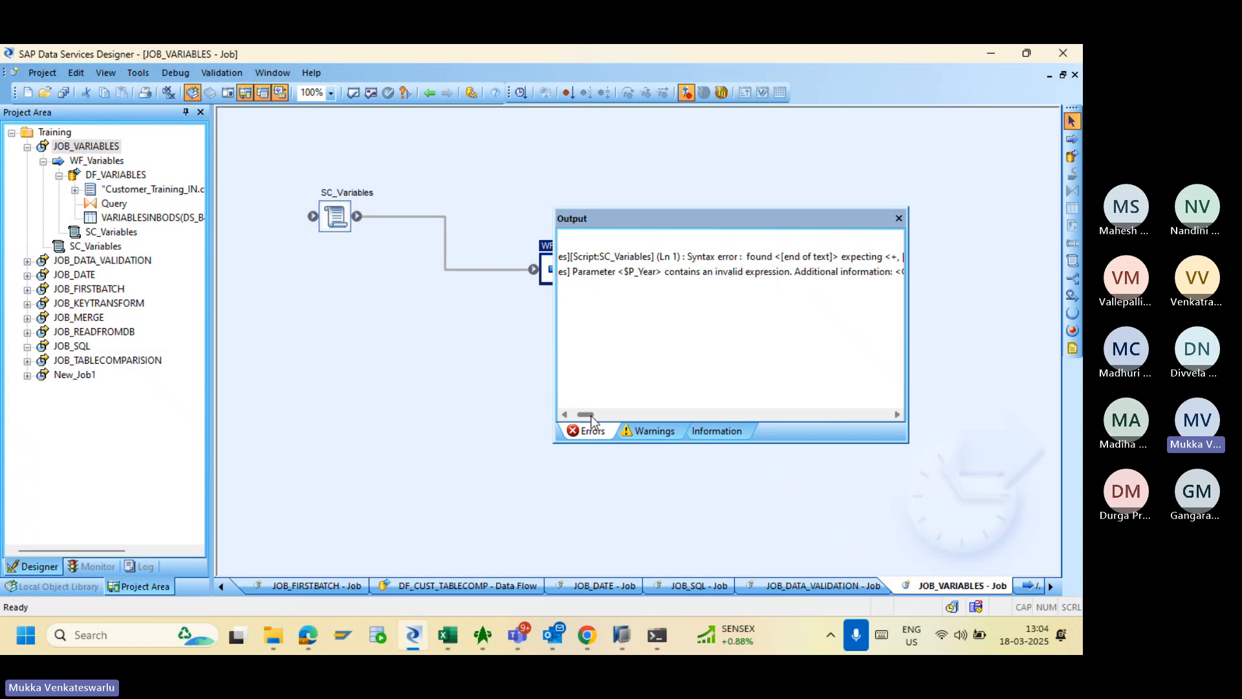
left_click_drag(591, 421, 596, 420)
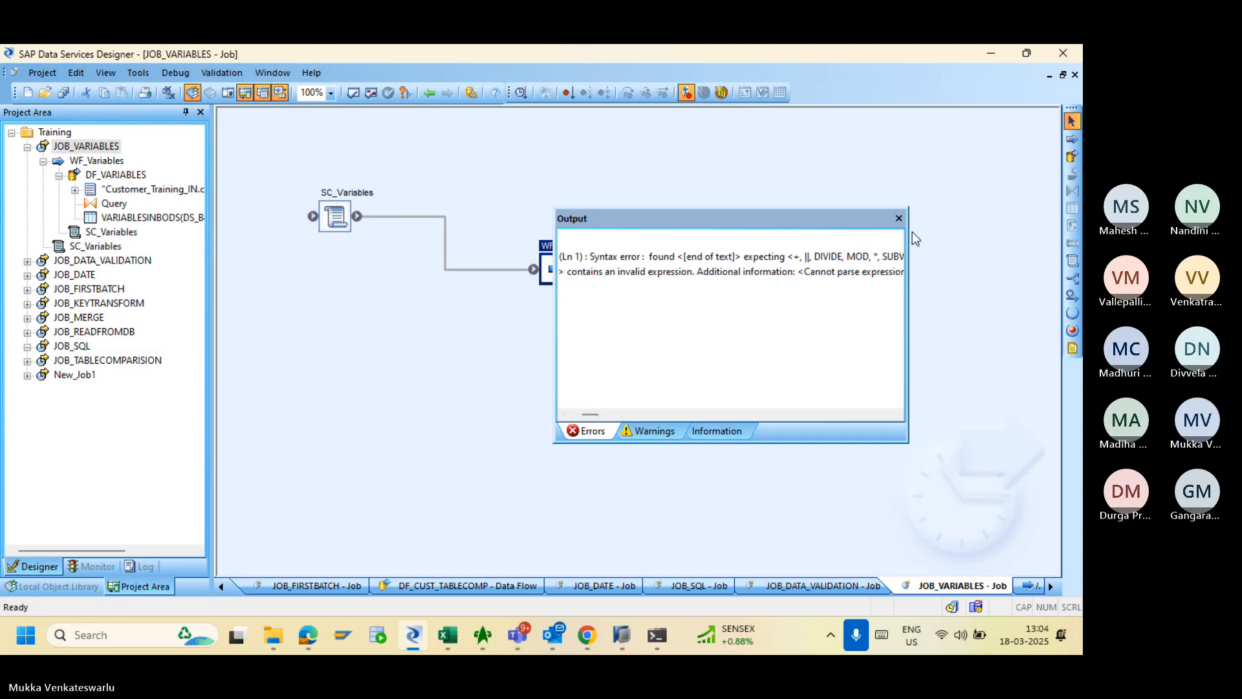
left_click(898, 218)
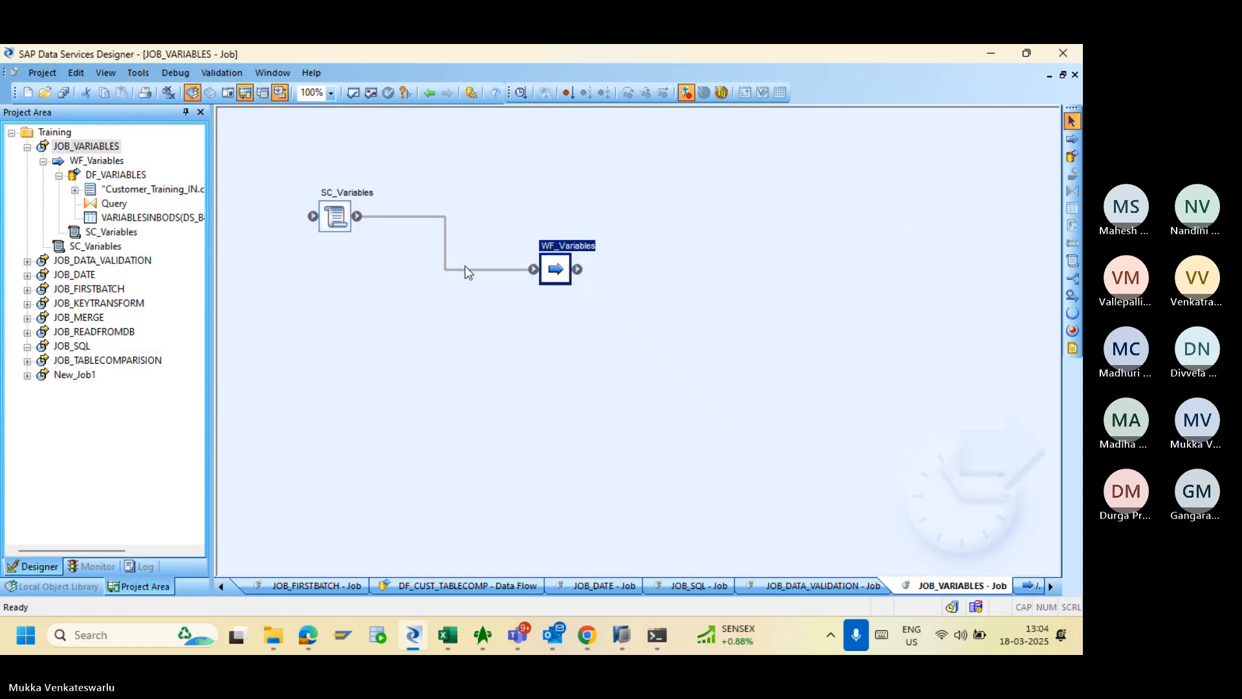
double_click(334, 219)
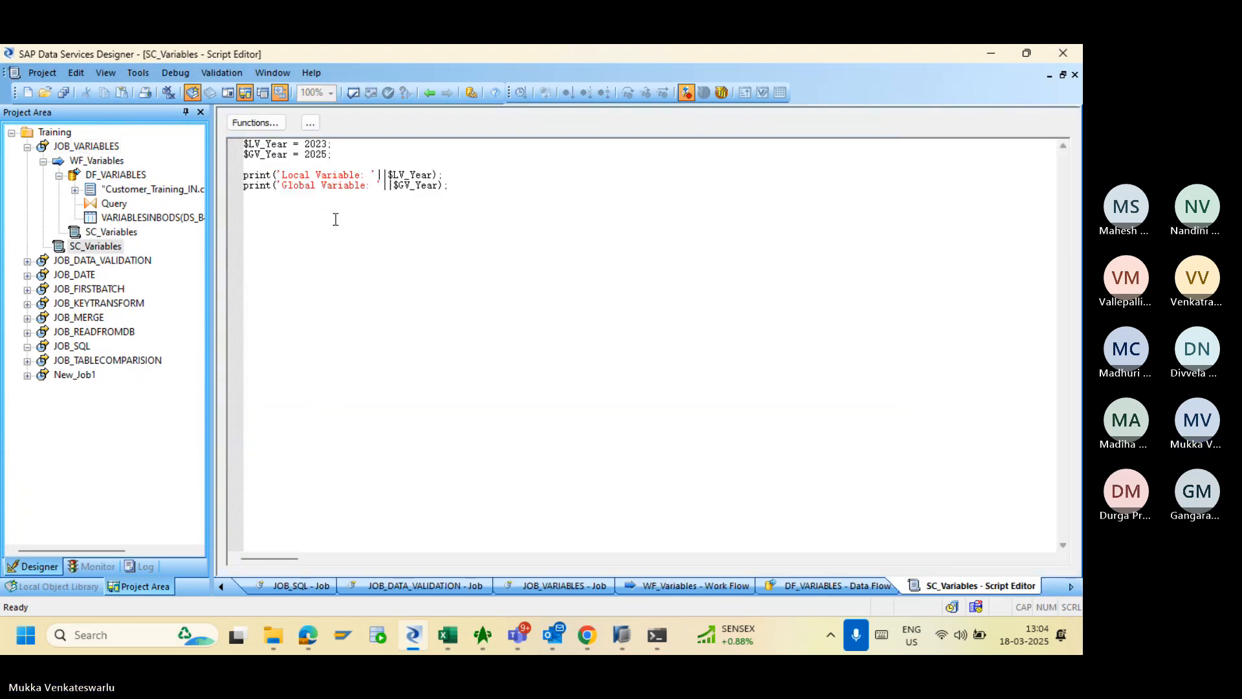
- Open the work flow's SC_Variables script to confirm $LV_Year_WF = 2023, then return to WF_Variables
left_click(428, 93)
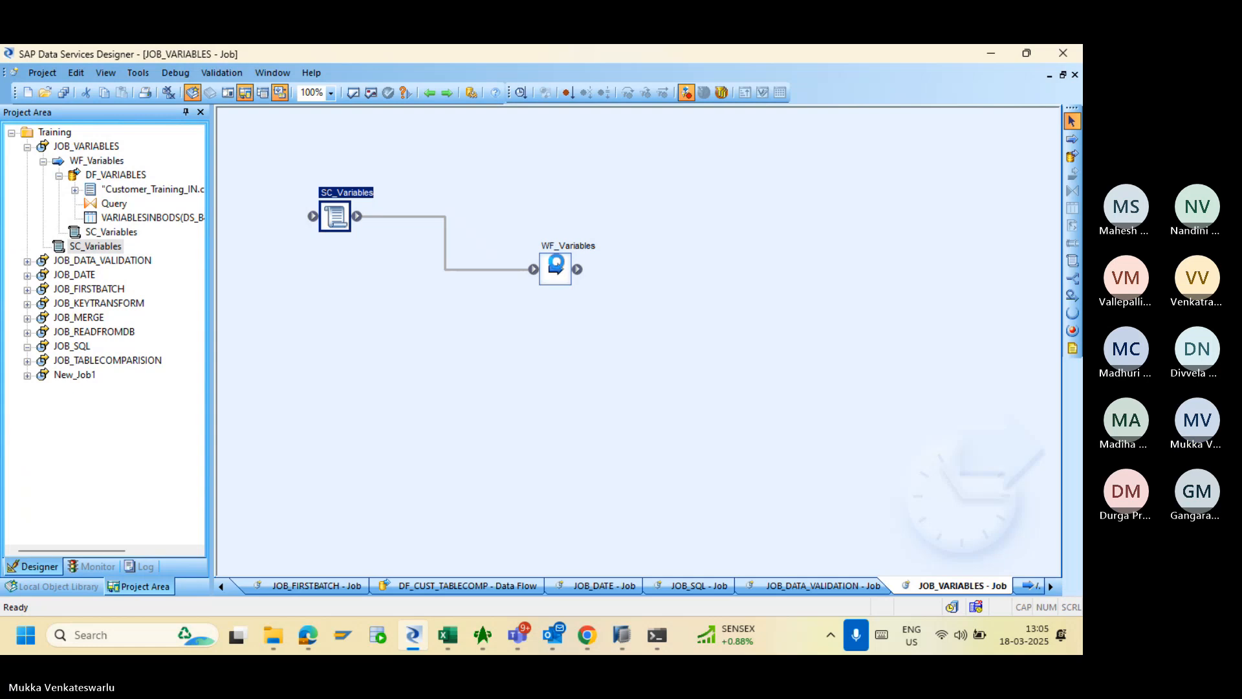
double_click(556, 267)
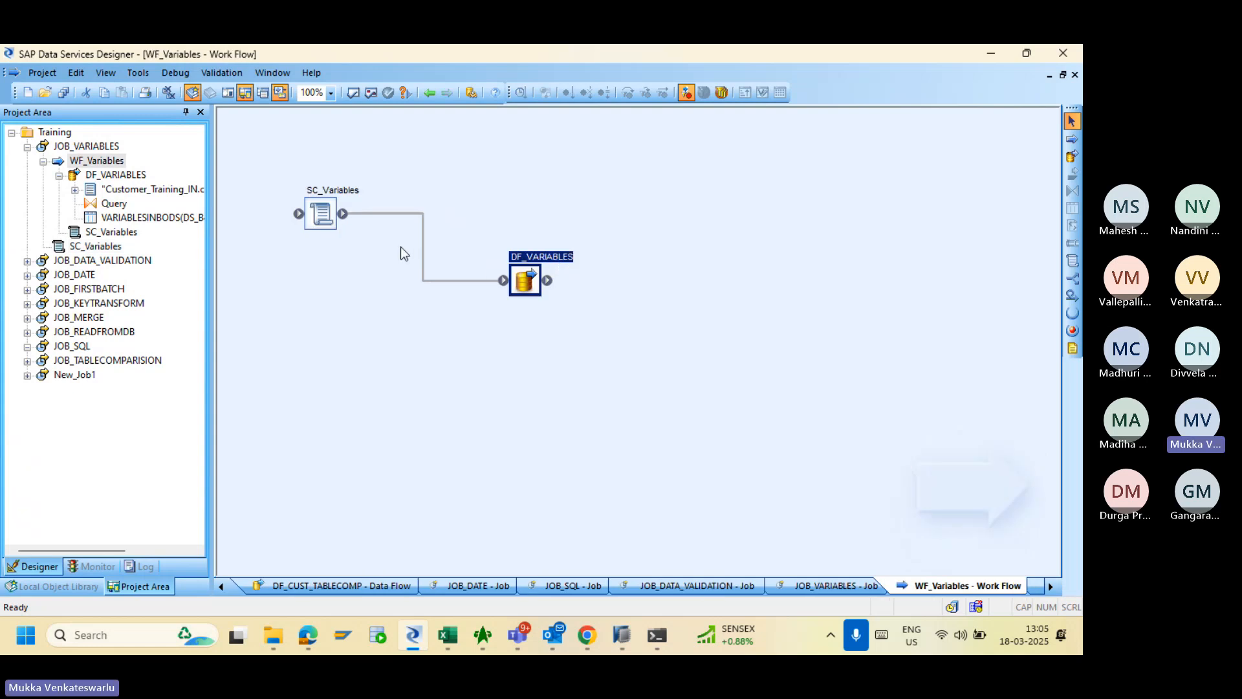
double_click(321, 213)
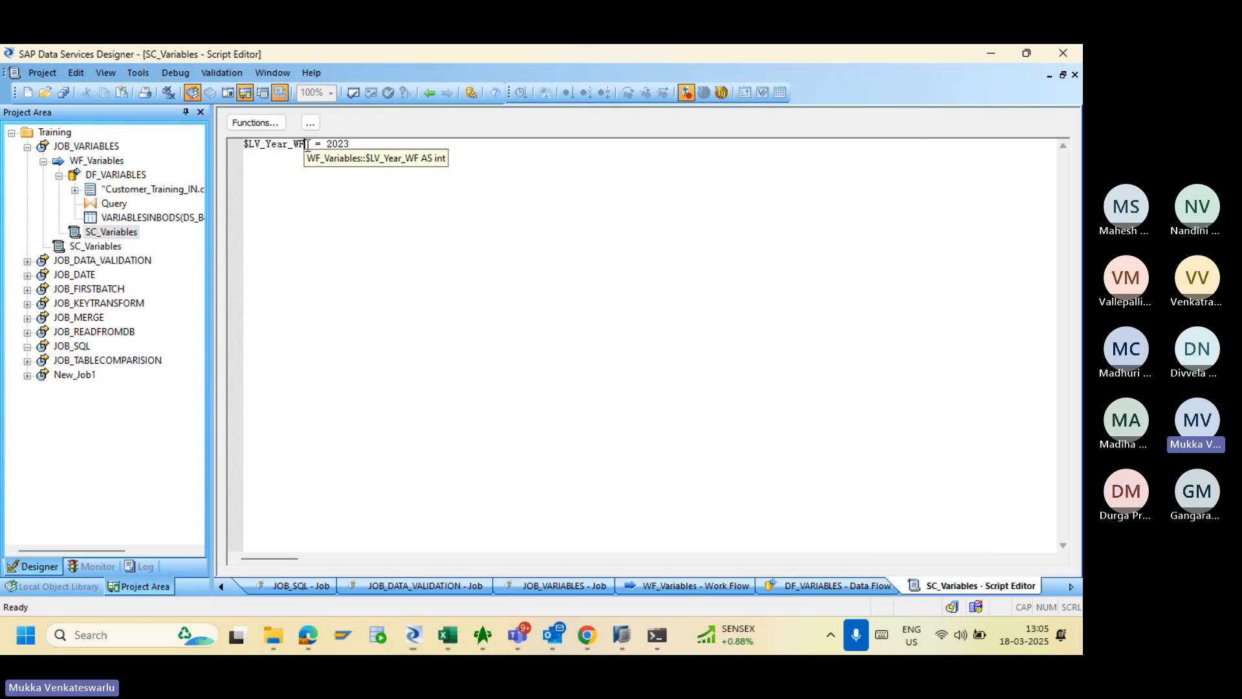
left_click_drag(305, 144, 244, 147)
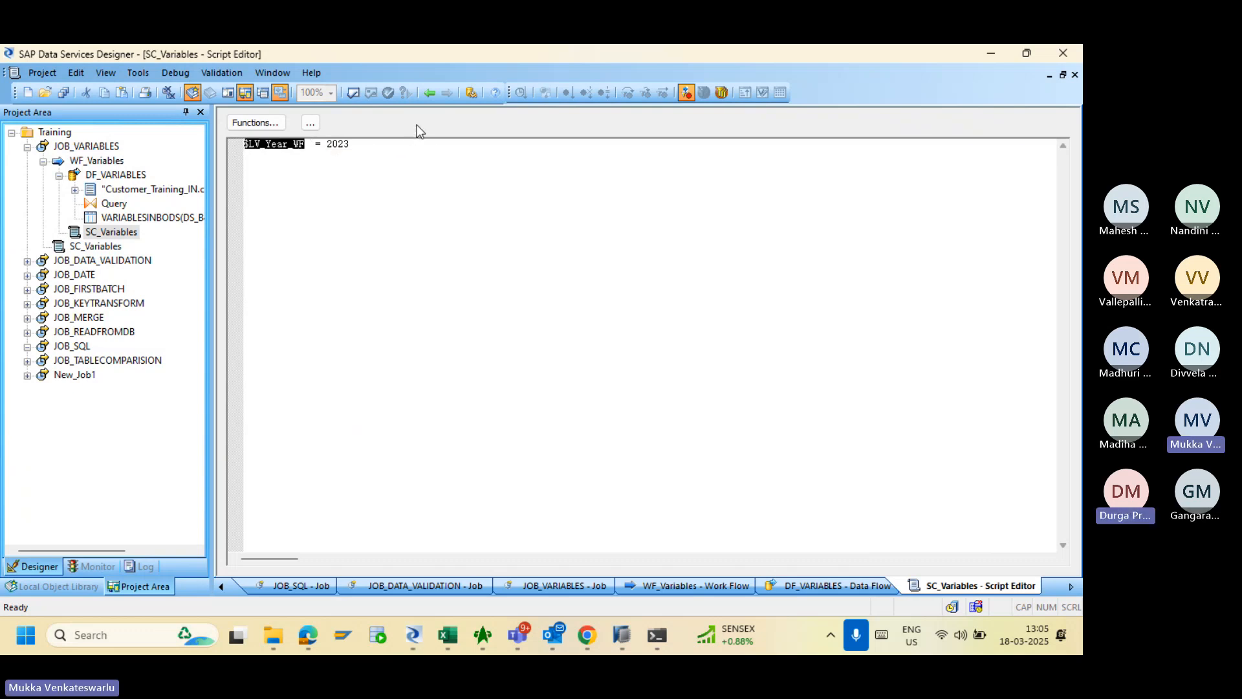
left_click(362, 141)
left_click(429, 94)
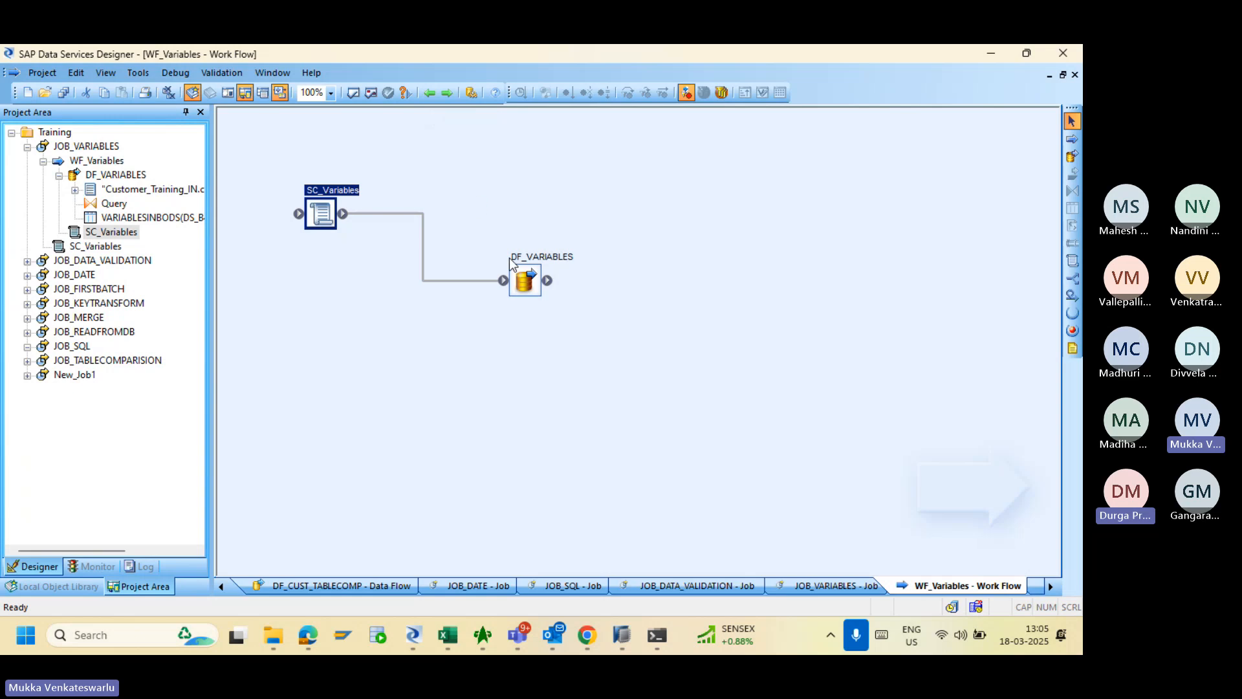
- Show the Variables and Parameters window's parameter calls for DF_VARIABLES
left_click(138, 74)
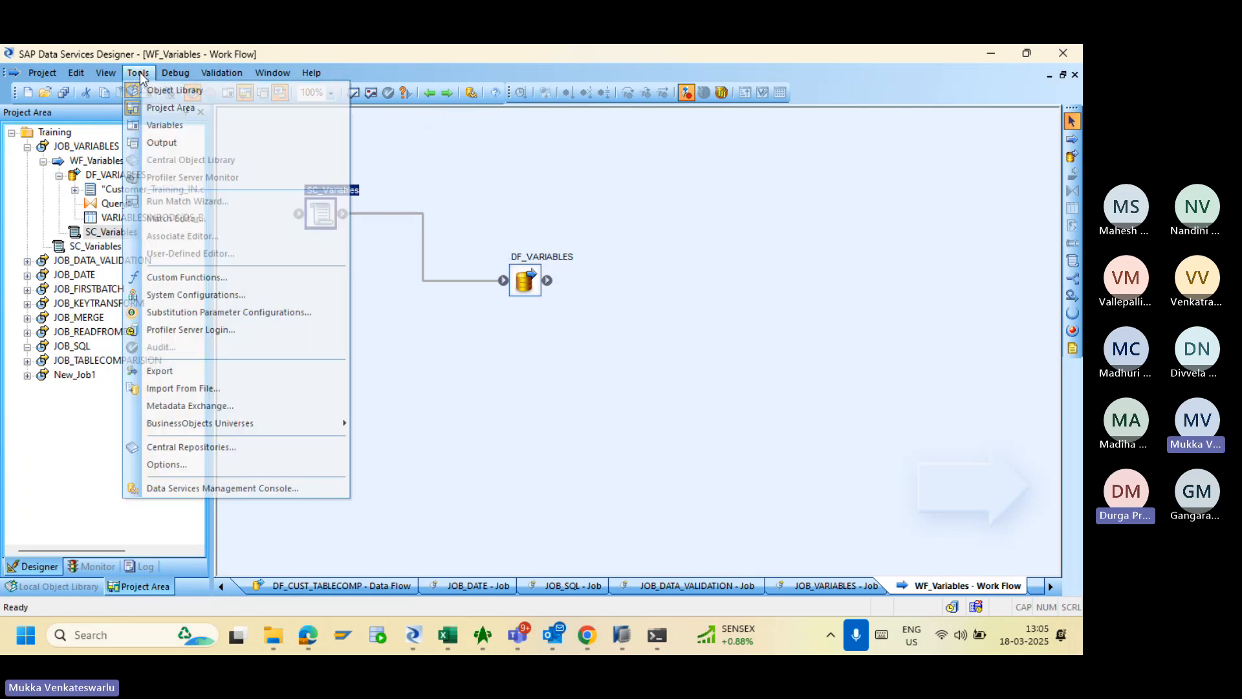
left_click(160, 125)
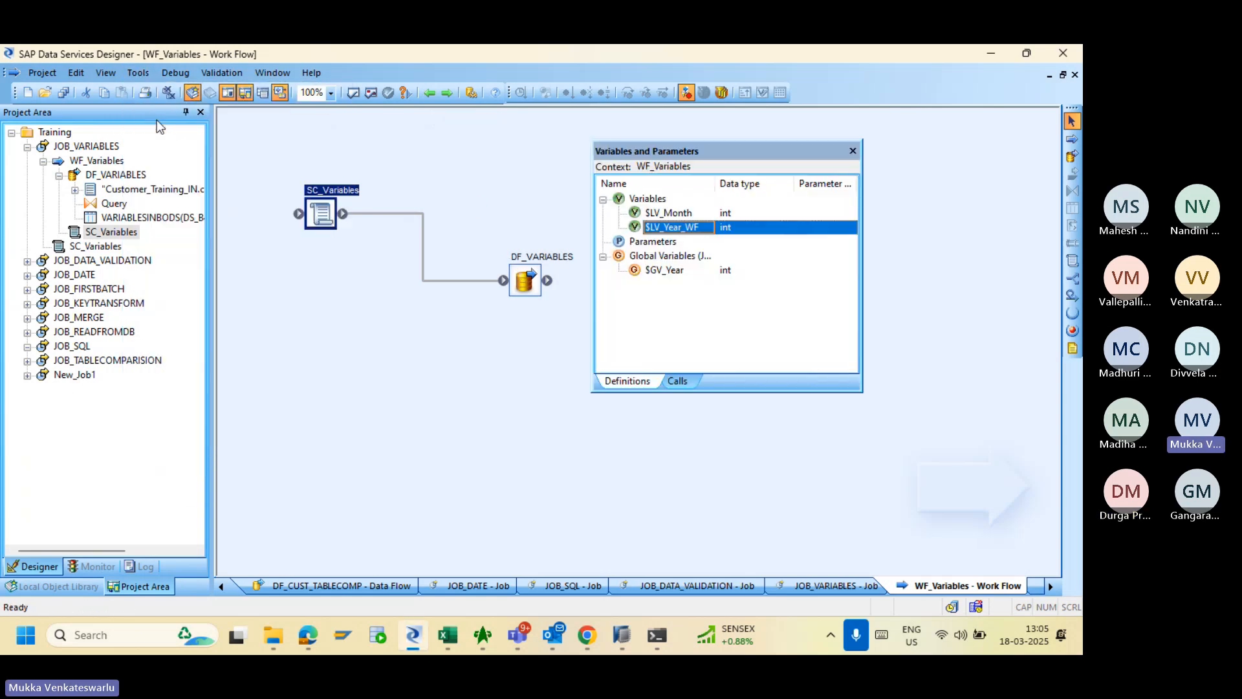
left_click(675, 379)
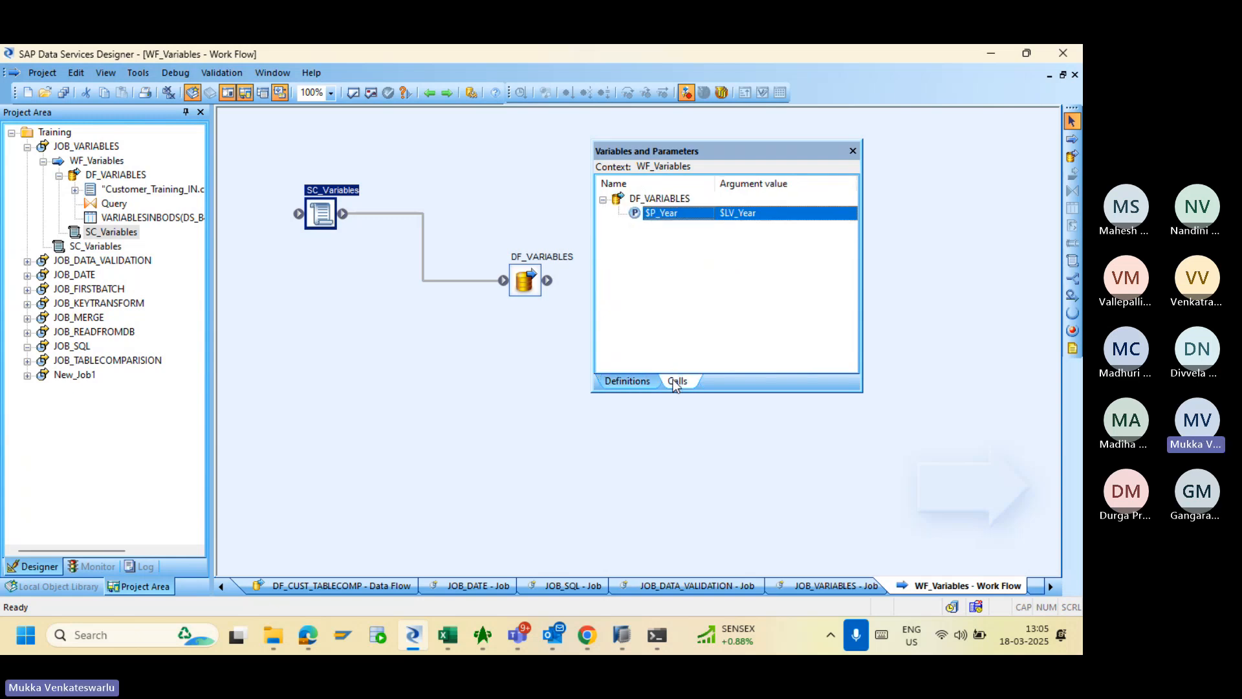
- Change the $P_Year argument value to $LV_Year_WF and validate the JOB_VARIABLES job
left_click(775, 220)
left_click(774, 218)
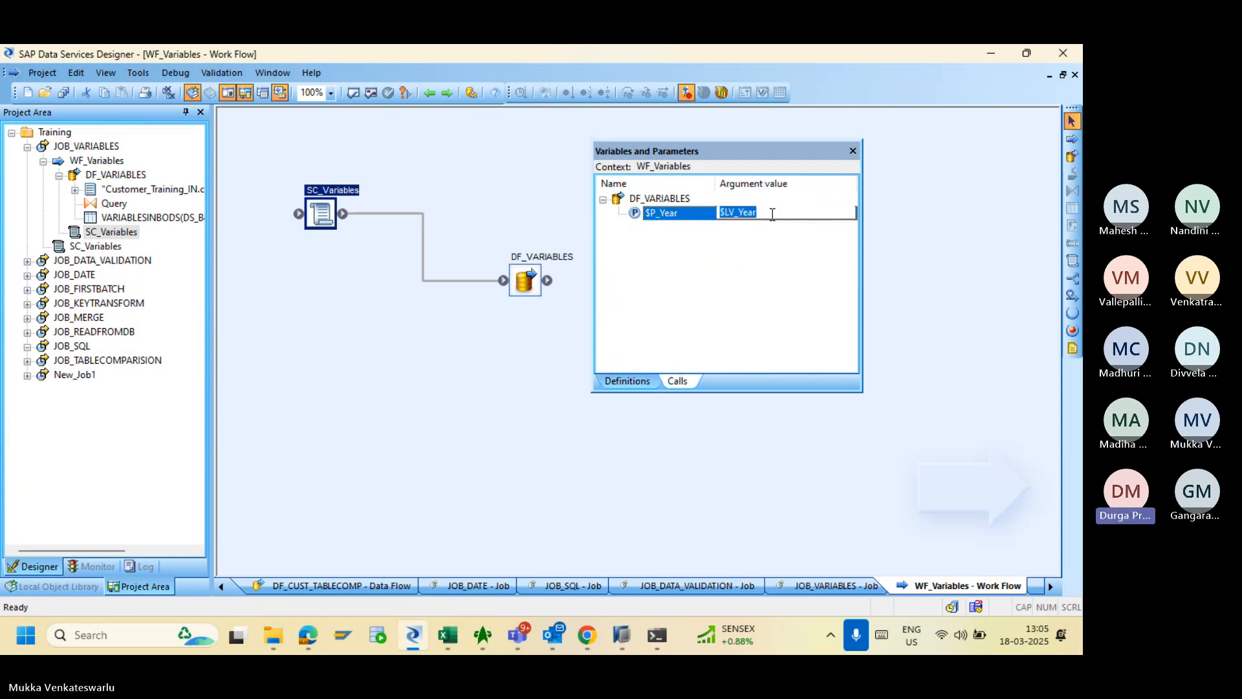
left_click(773, 214)
type("_WH")
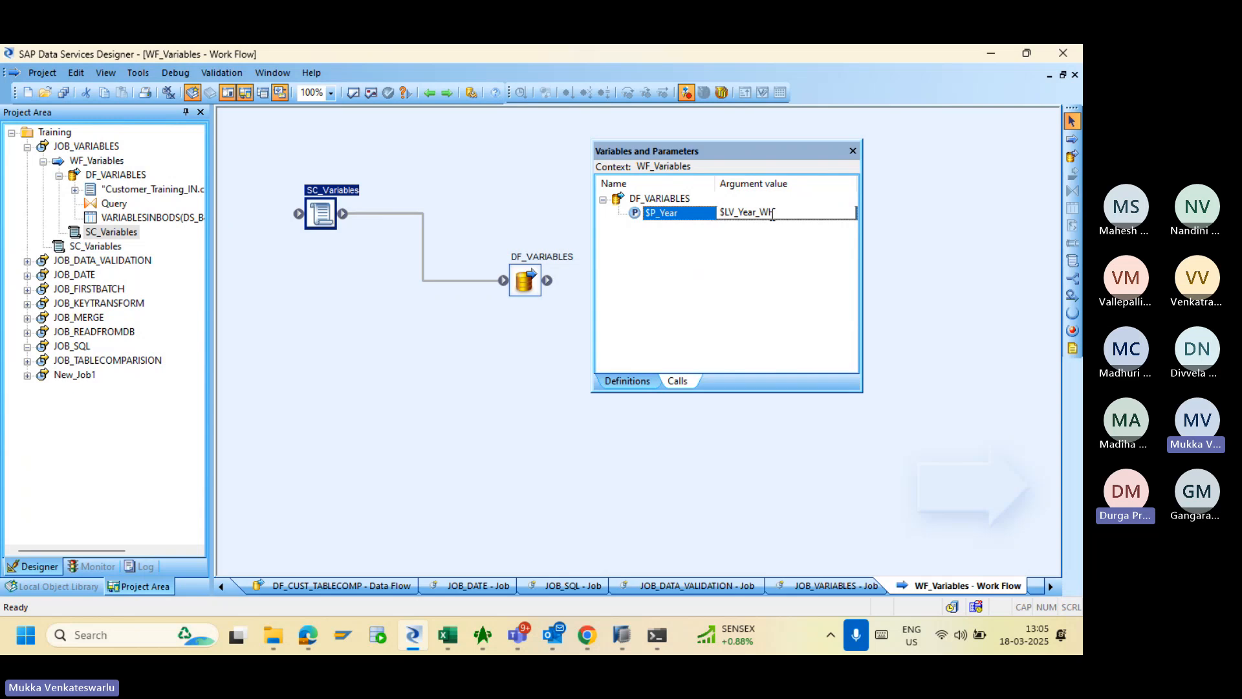
key("BackSpace")
type("F")
left_click(507, 178)
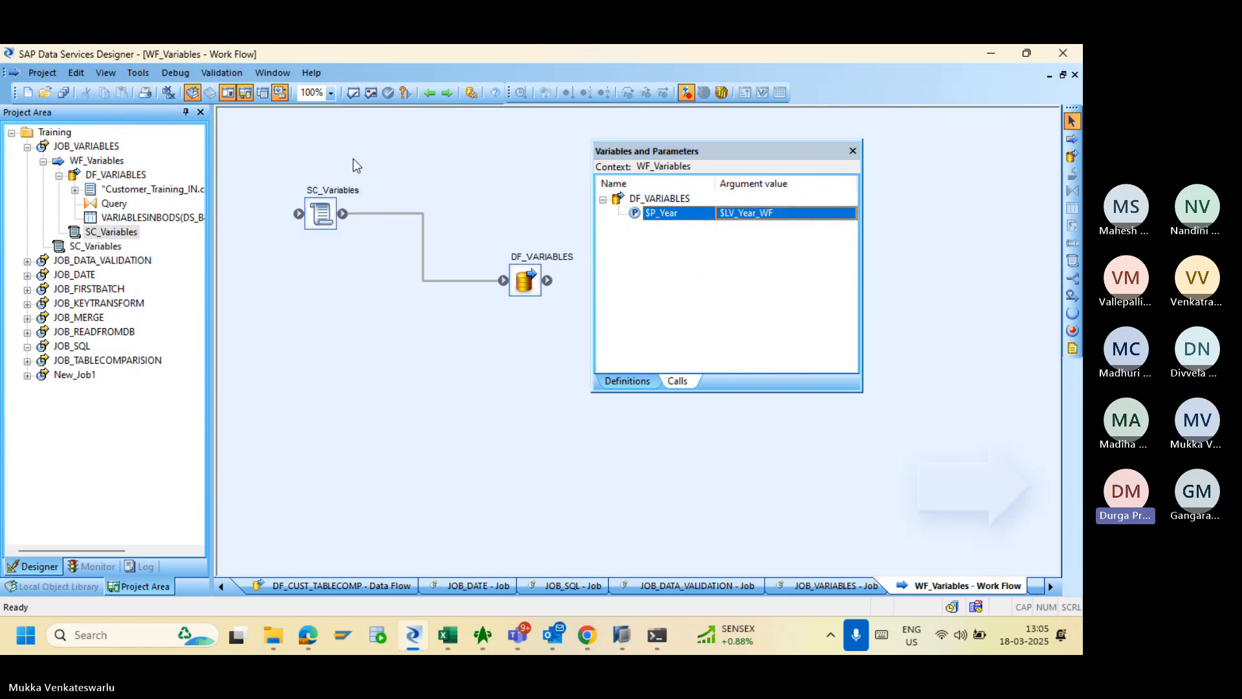
left_click(117, 148)
left_click(369, 93)
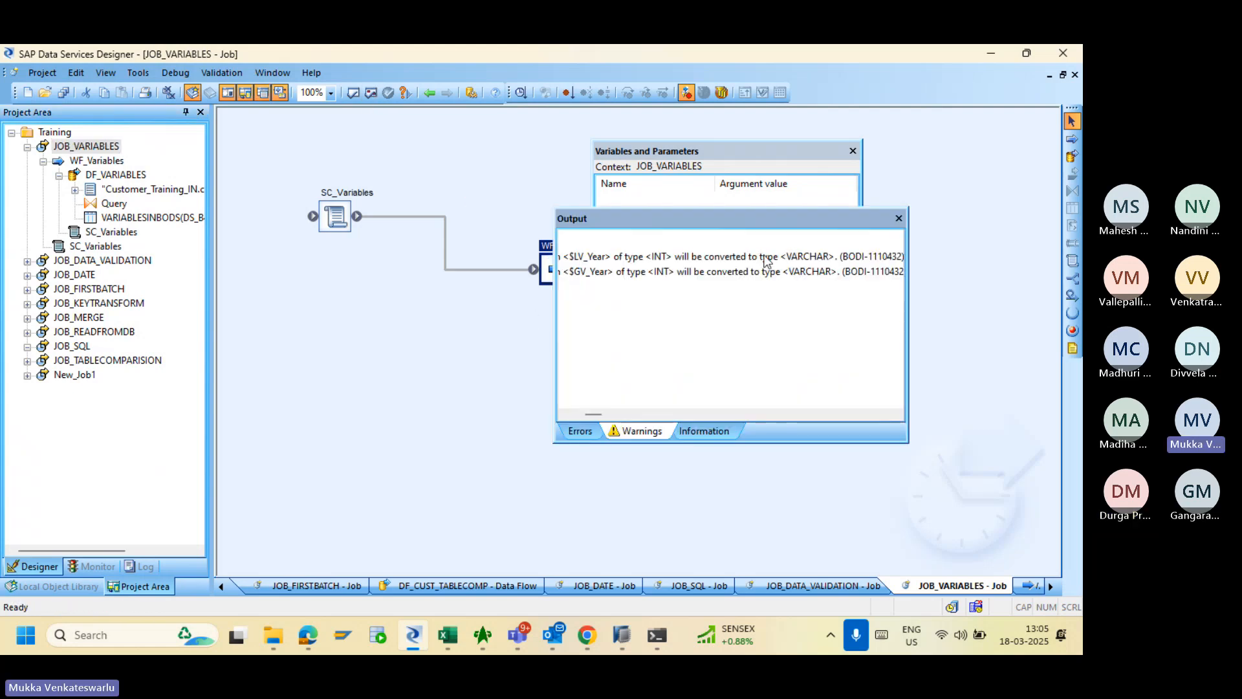
- Close the warnings output, Save All with OK confirmation, and close the Variables and Parameters window
left_click(899, 218)
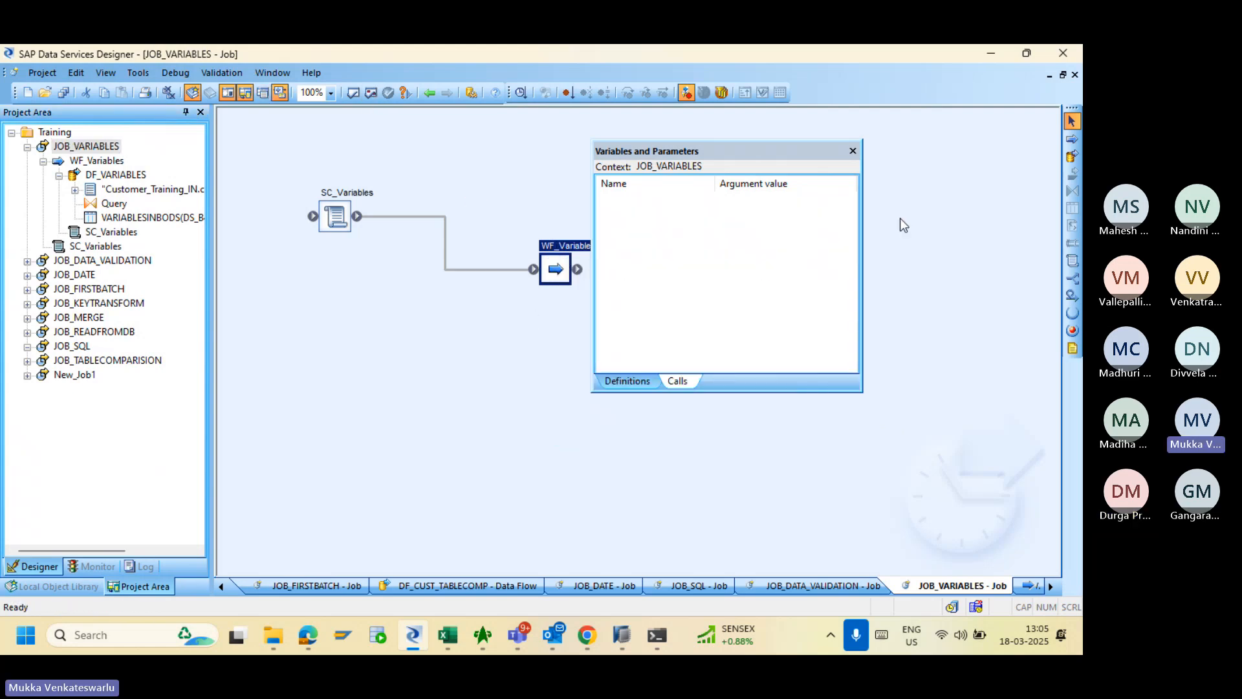
left_click(64, 93)
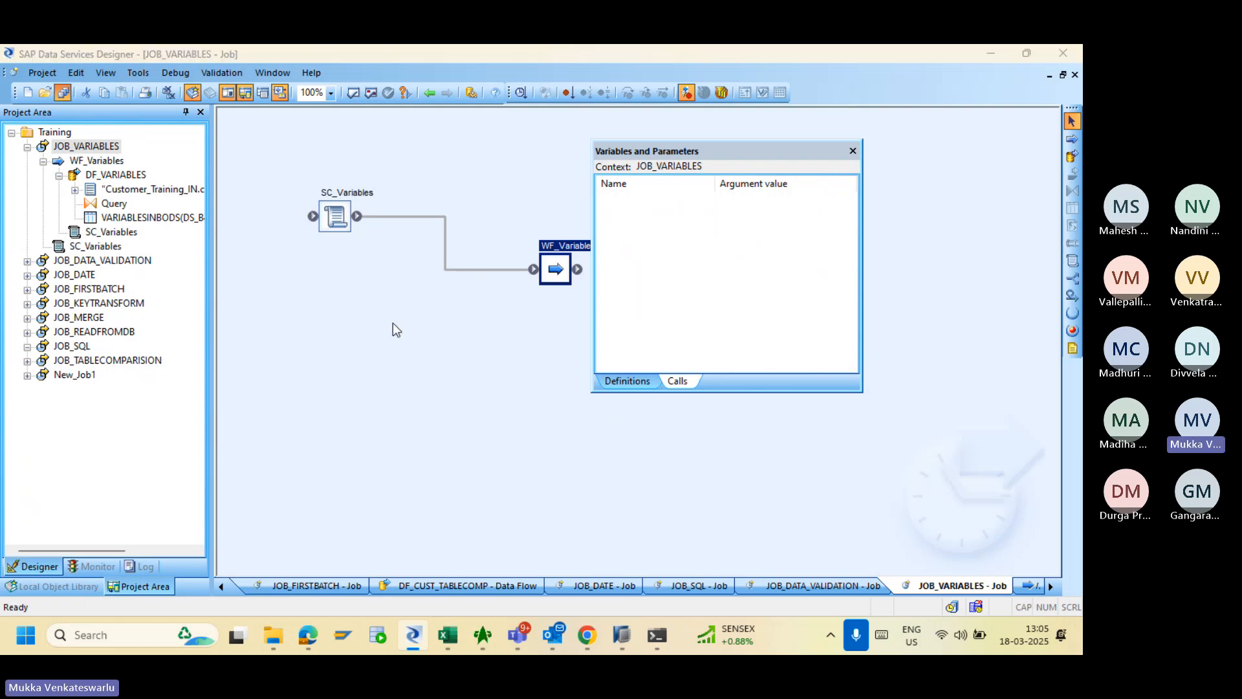
left_click(433, 426)
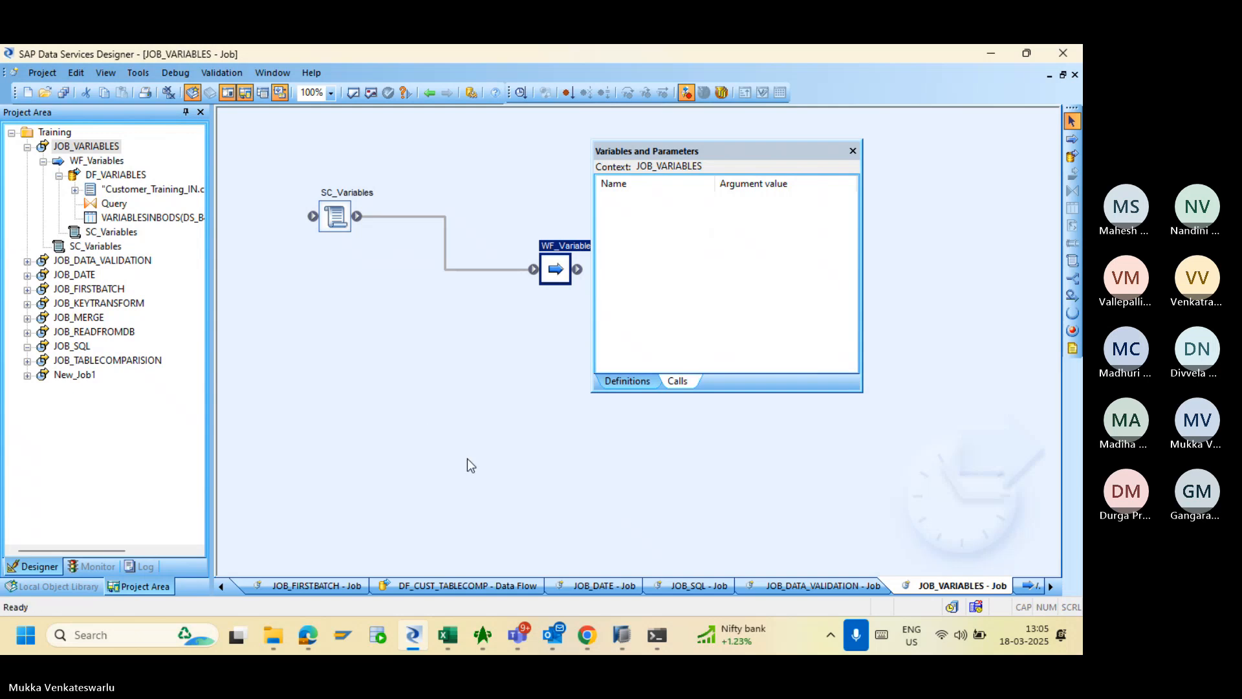
left_click(852, 152)
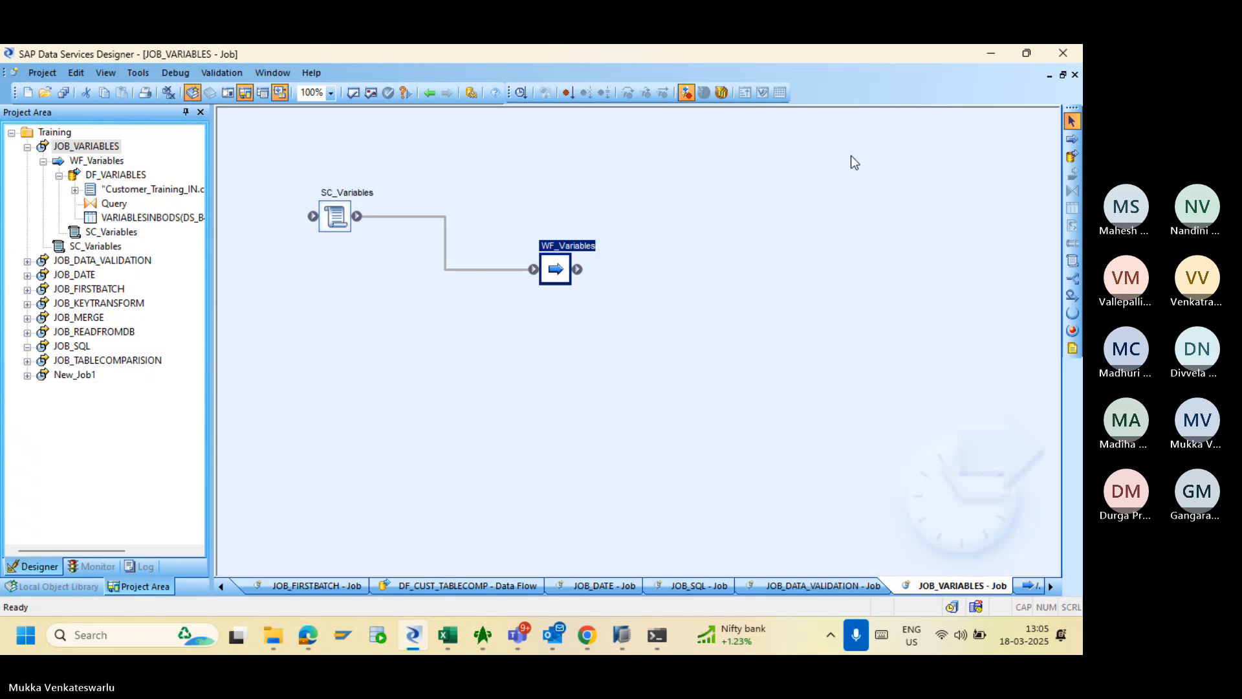
- Rerun JOB_VARIABLES from the Batch page, open its trace log, then reopen the job's SC_Variables script
left_click(586, 636)
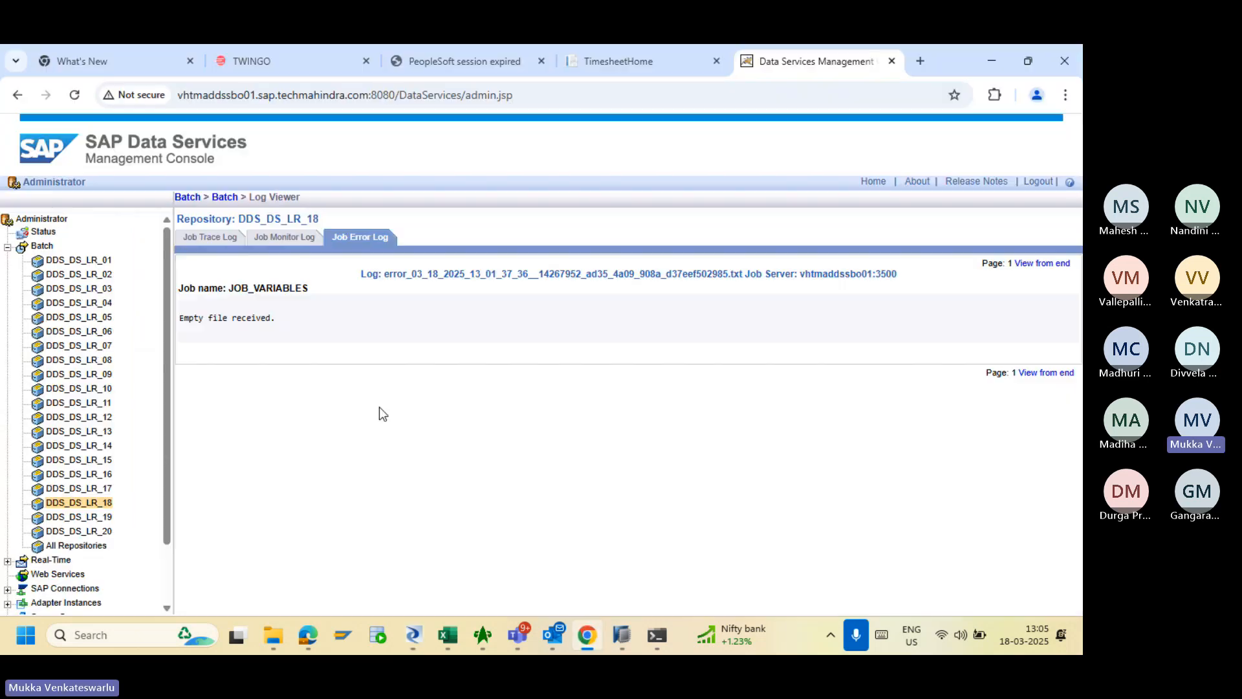
left_click(222, 204)
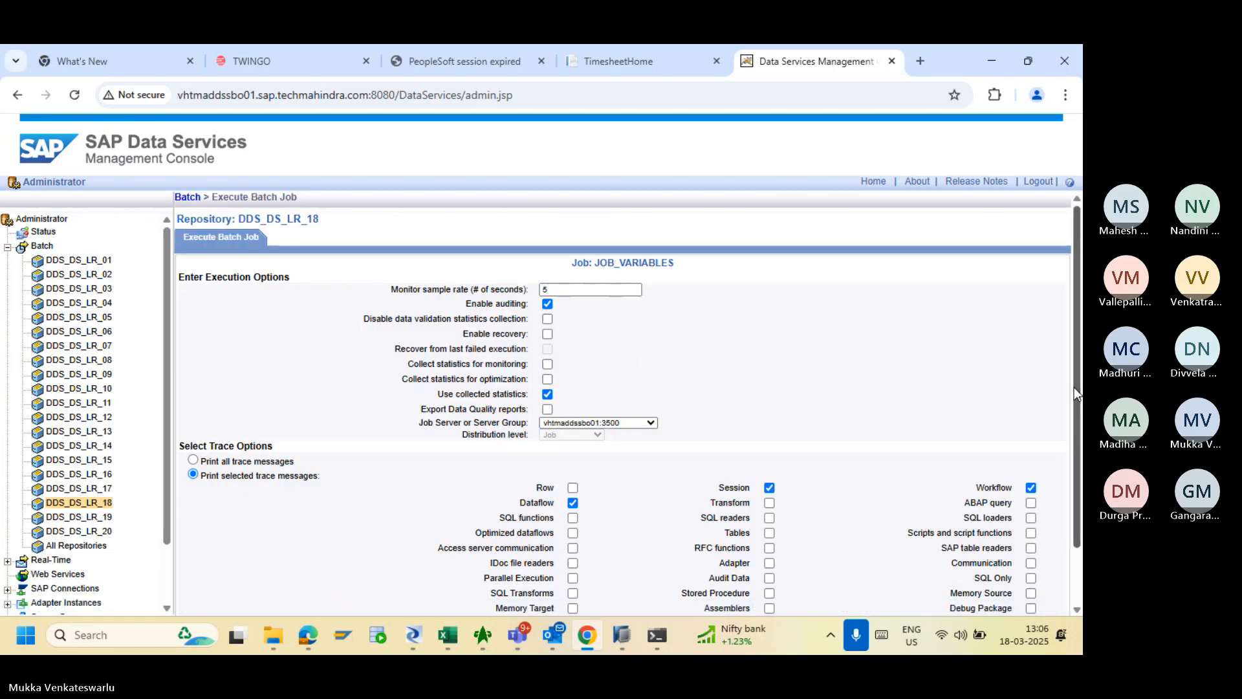
scroll(1081, 573, "down", 2)
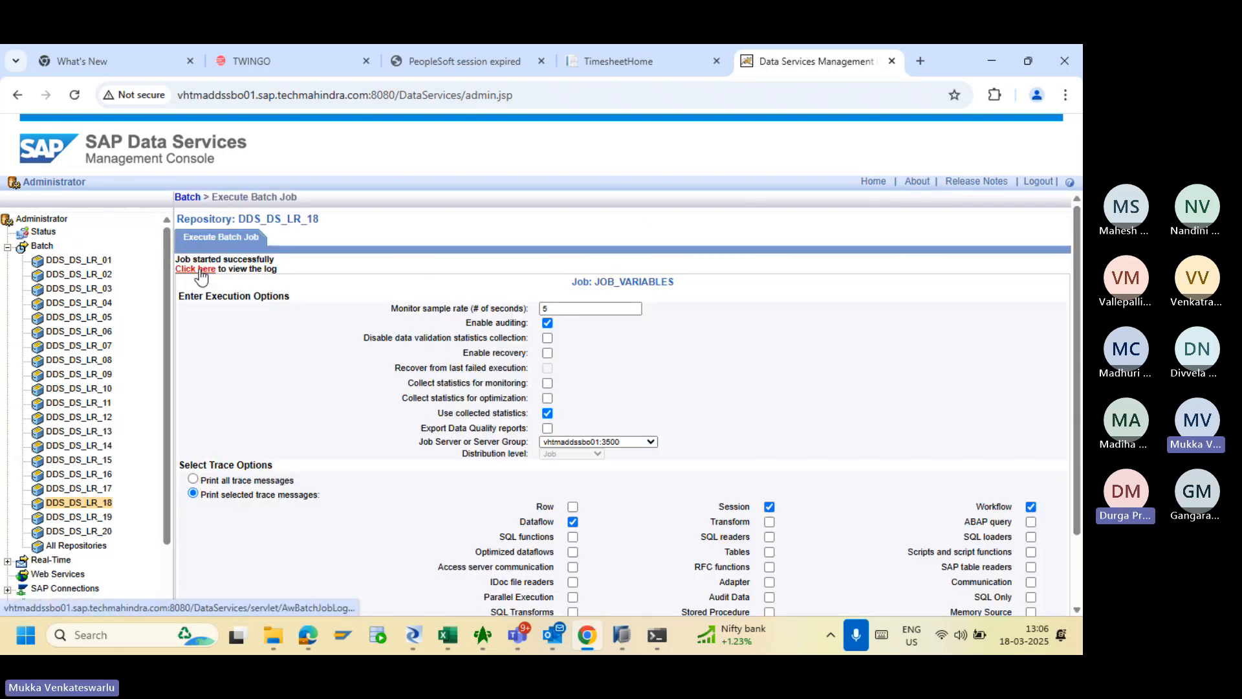
left_click(200, 270)
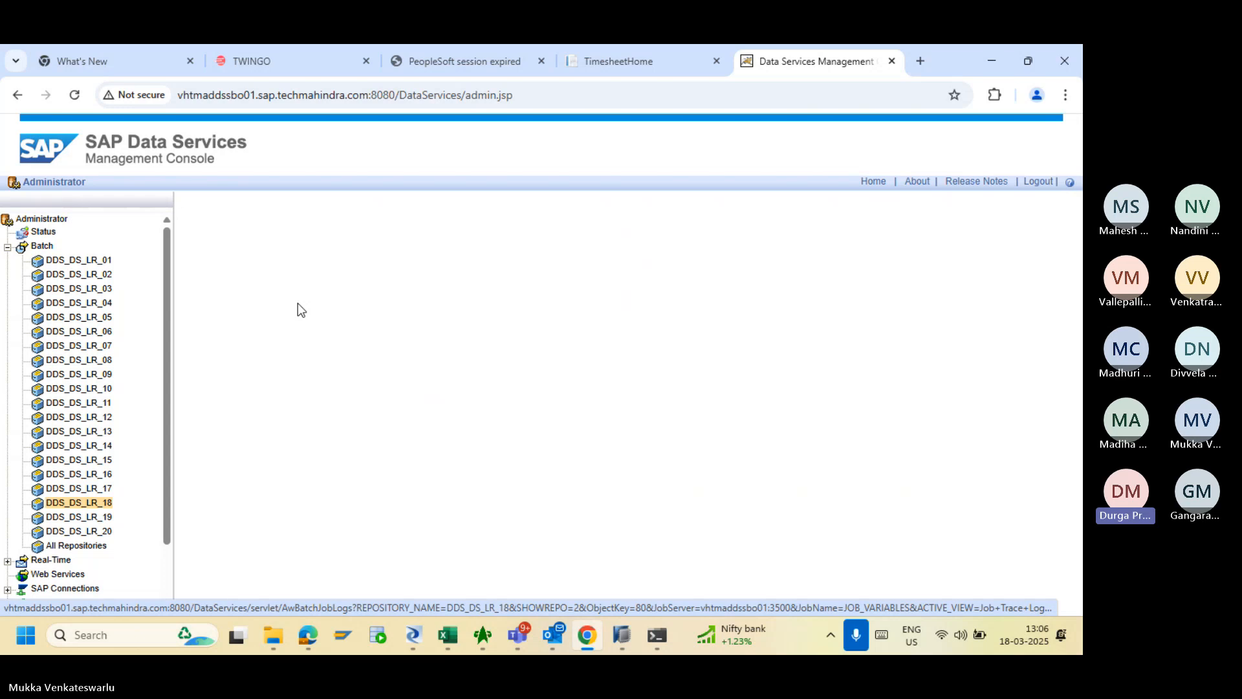
left_click(413, 635)
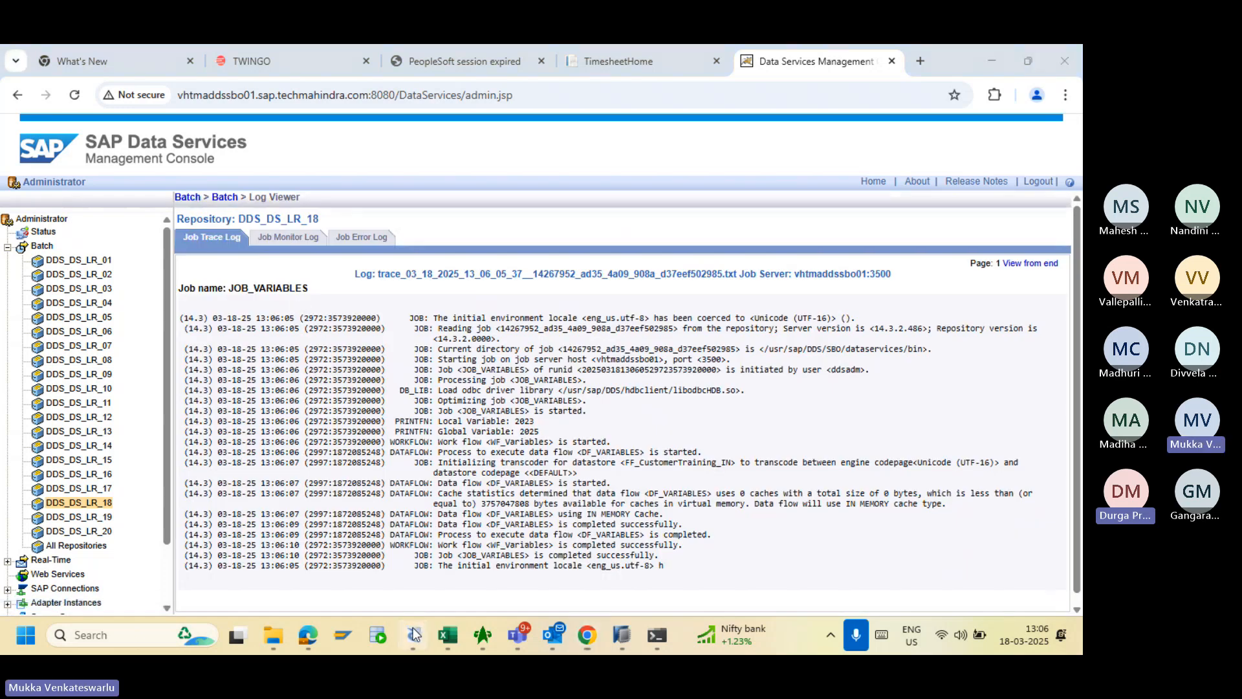
double_click(335, 216)
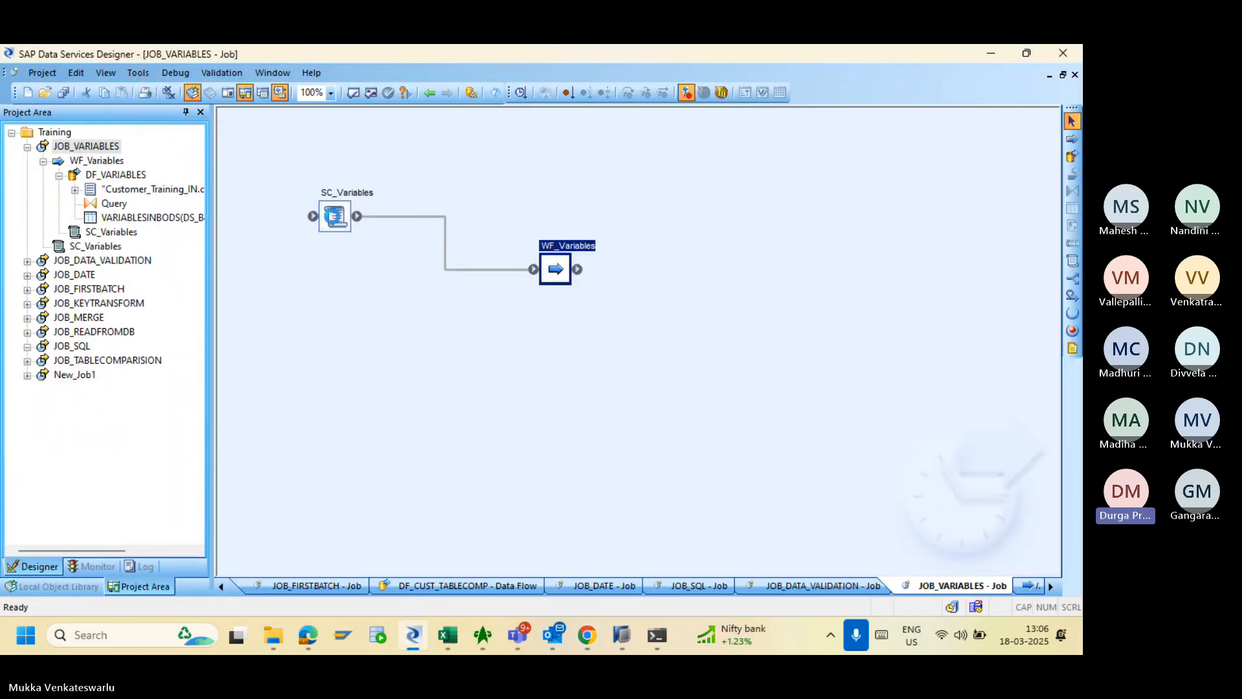
- Inspect the SC_Variables script in WF_Variables, then open the DF_VARIABLES data flow
left_click(429, 93)
left_click(104, 161)
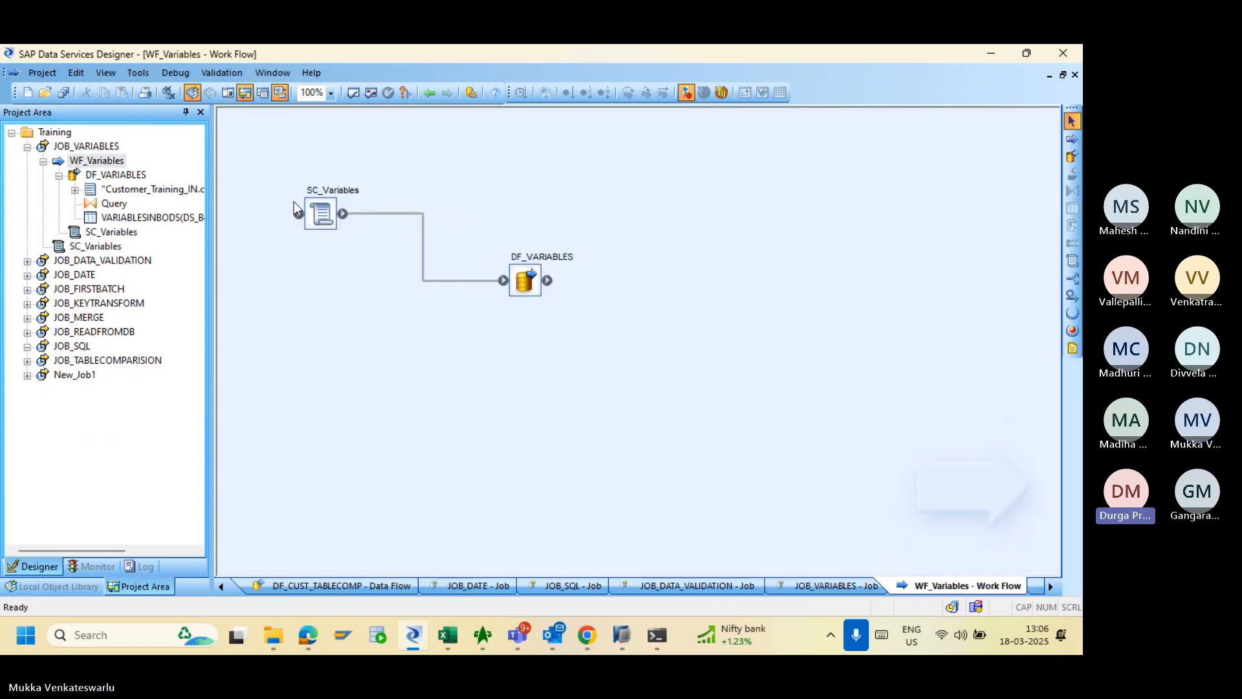
double_click(326, 209)
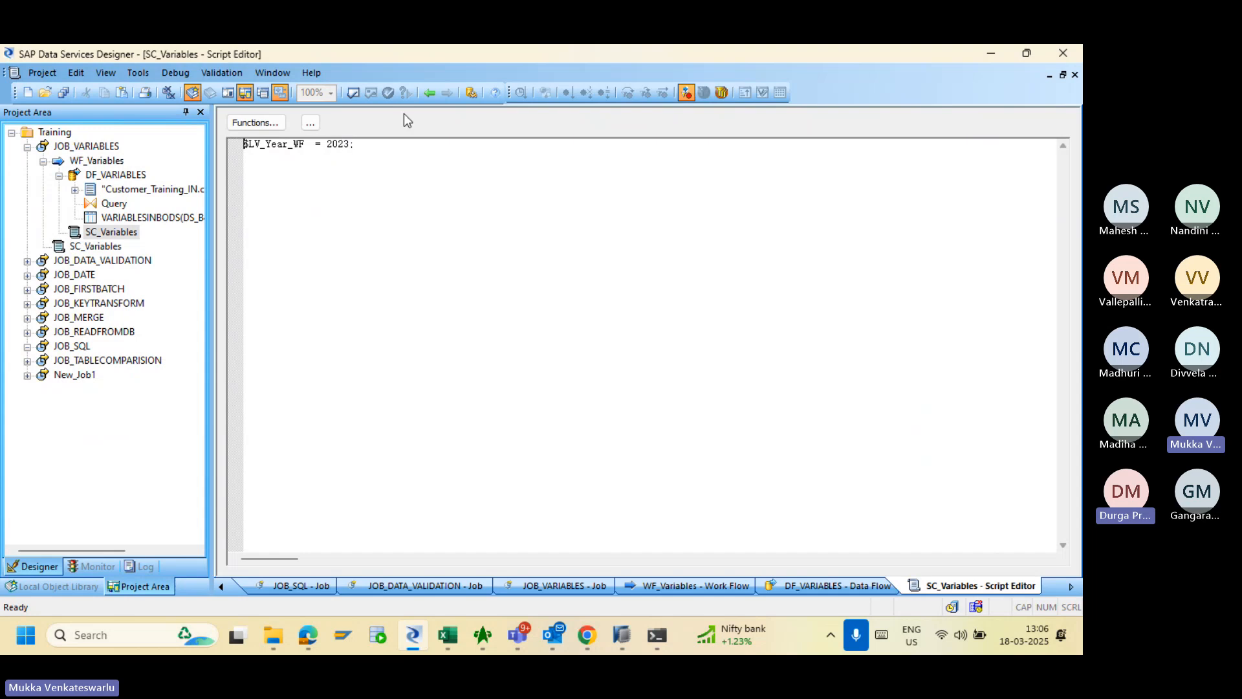
left_click(429, 93)
left_click(429, 92)
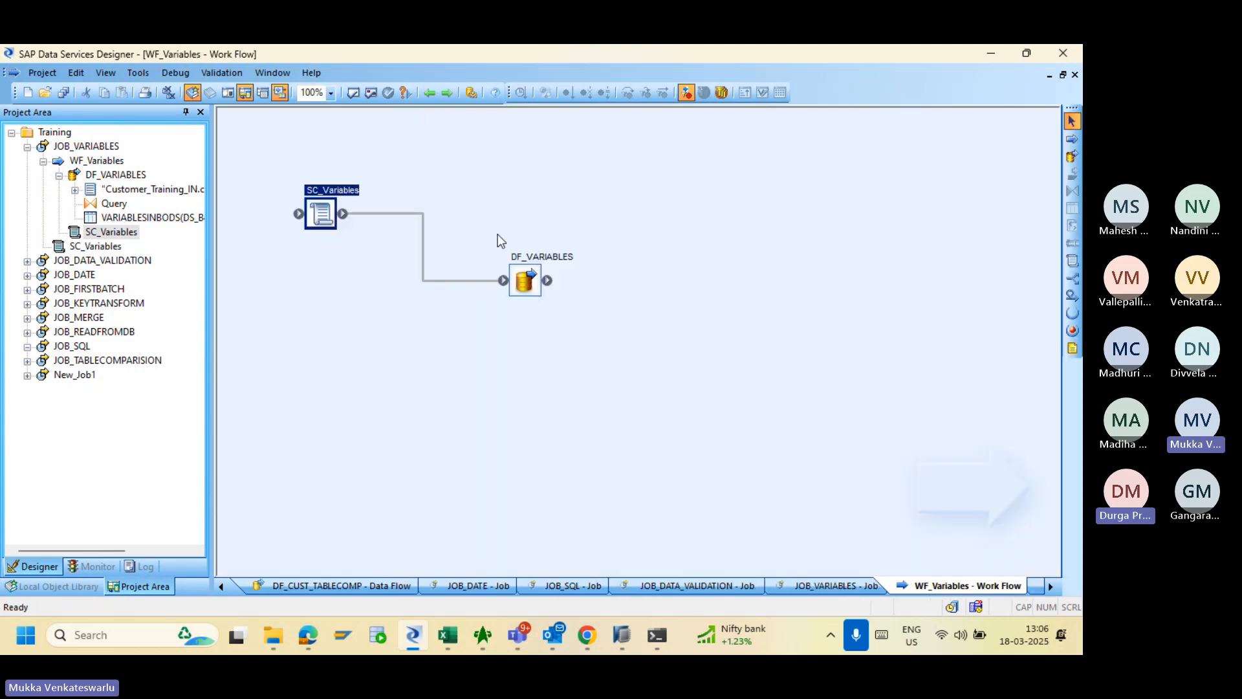
double_click(524, 280)
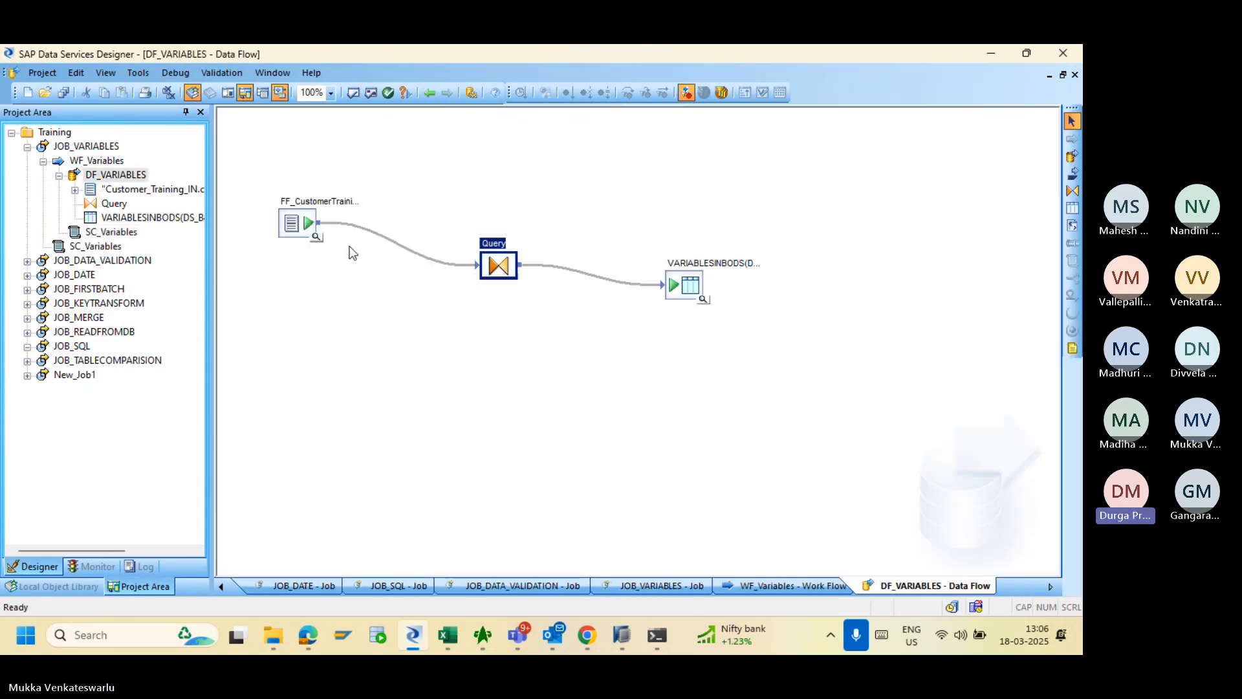
- Compare Year columns of FF_CustomerTraining_IN and the target table, confirming only 2023 rows loaded
left_click(317, 237)
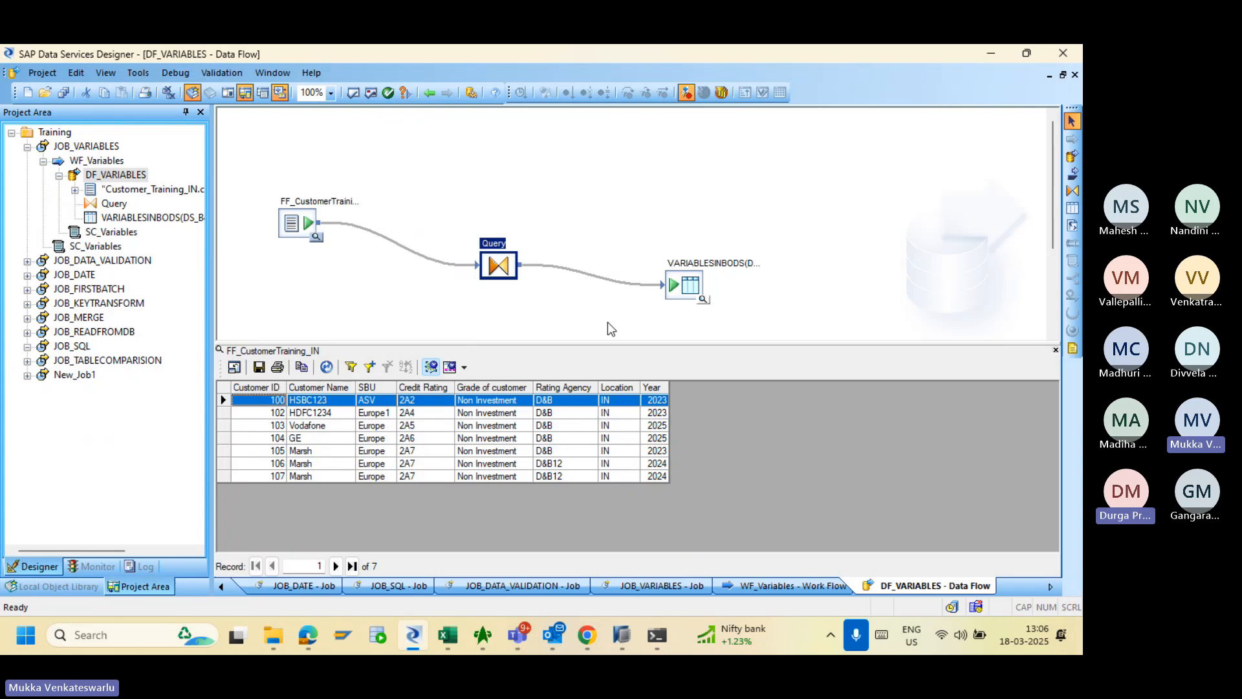
left_click(703, 301)
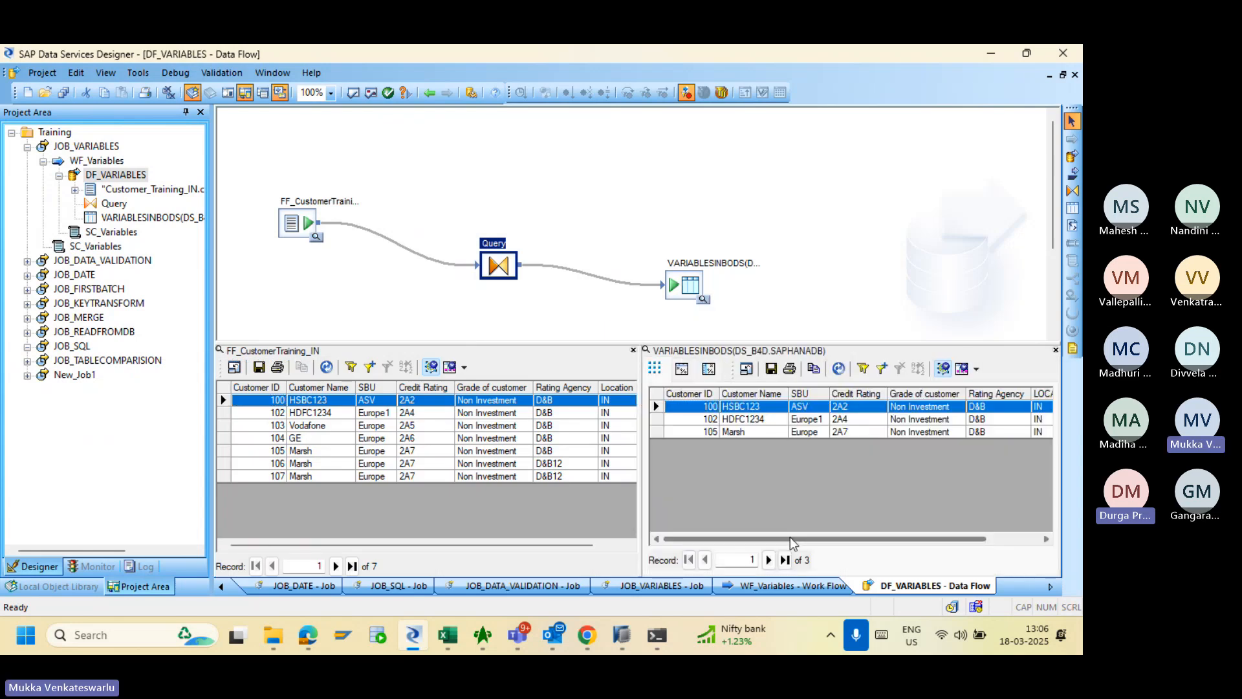
left_click_drag(789, 537, 938, 543)
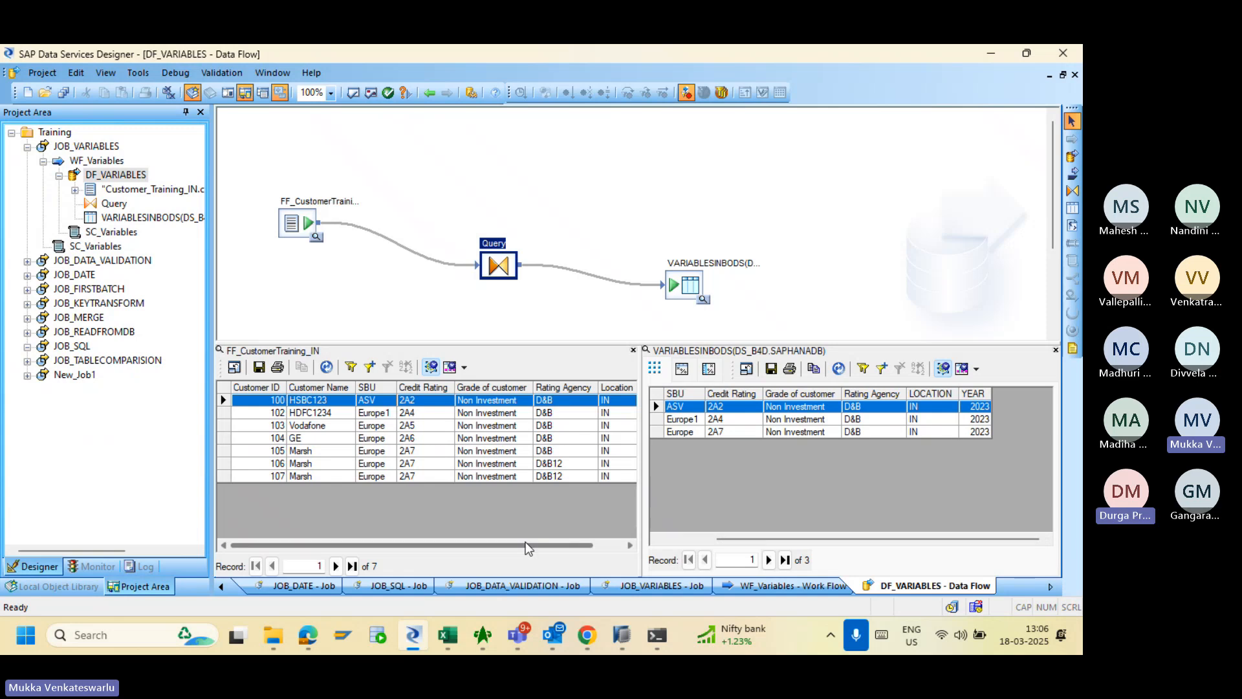
left_click_drag(526, 545, 581, 550)
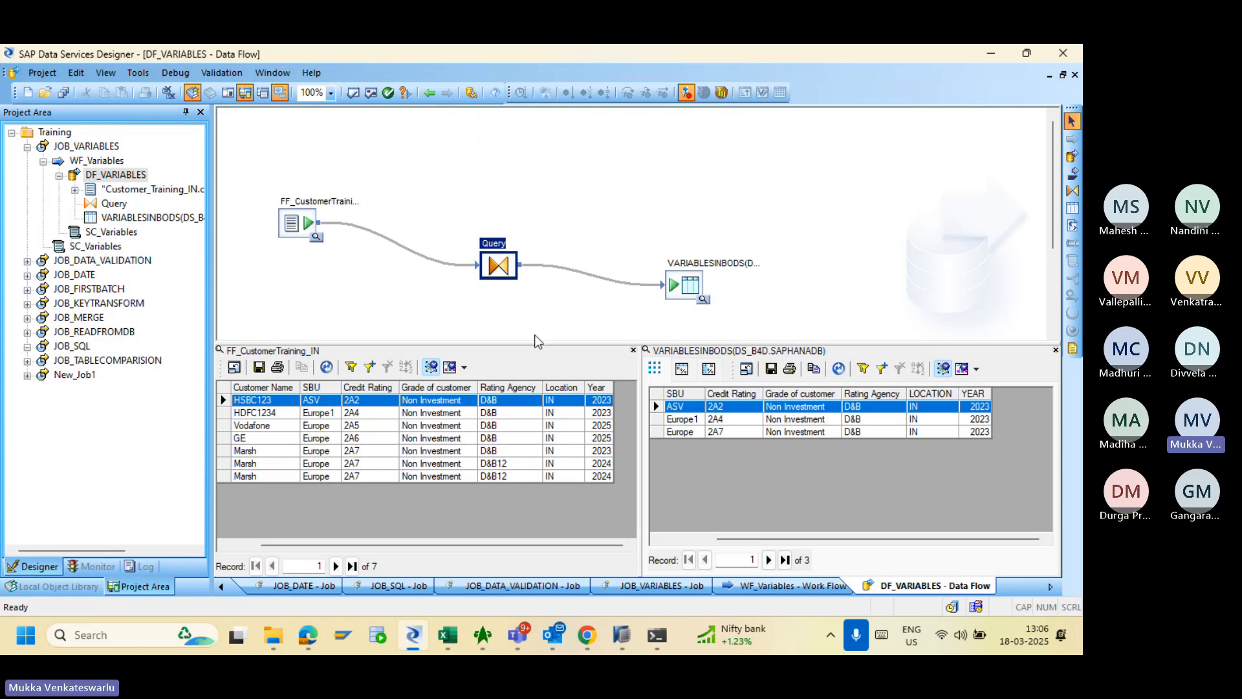
left_click(429, 92)
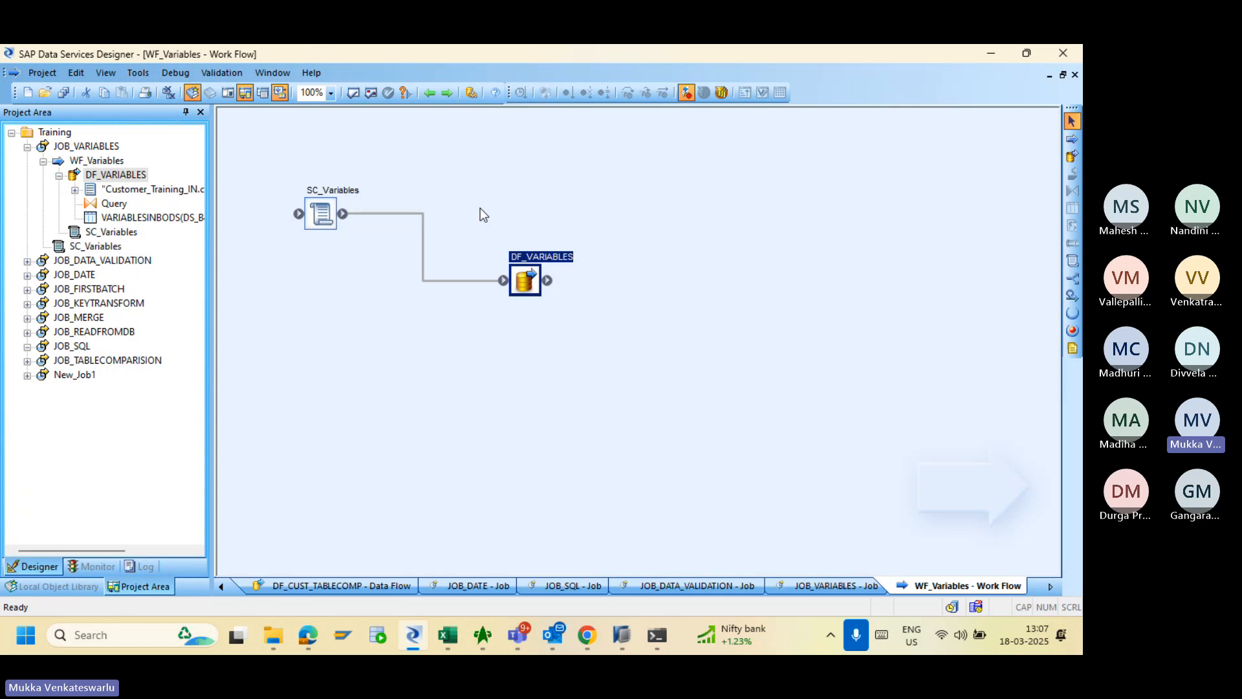
- Return to the empty JOB_SQL job and drag the object library and project panels off their docks
left_click(429, 93)
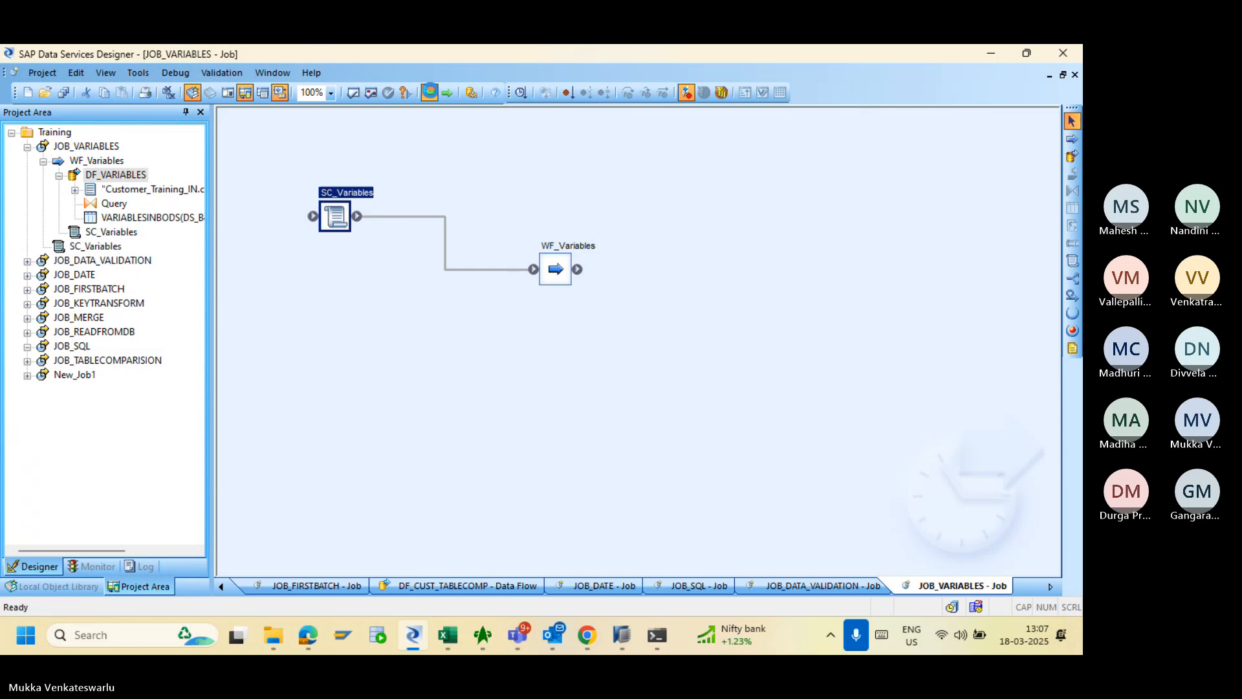
left_click(429, 93)
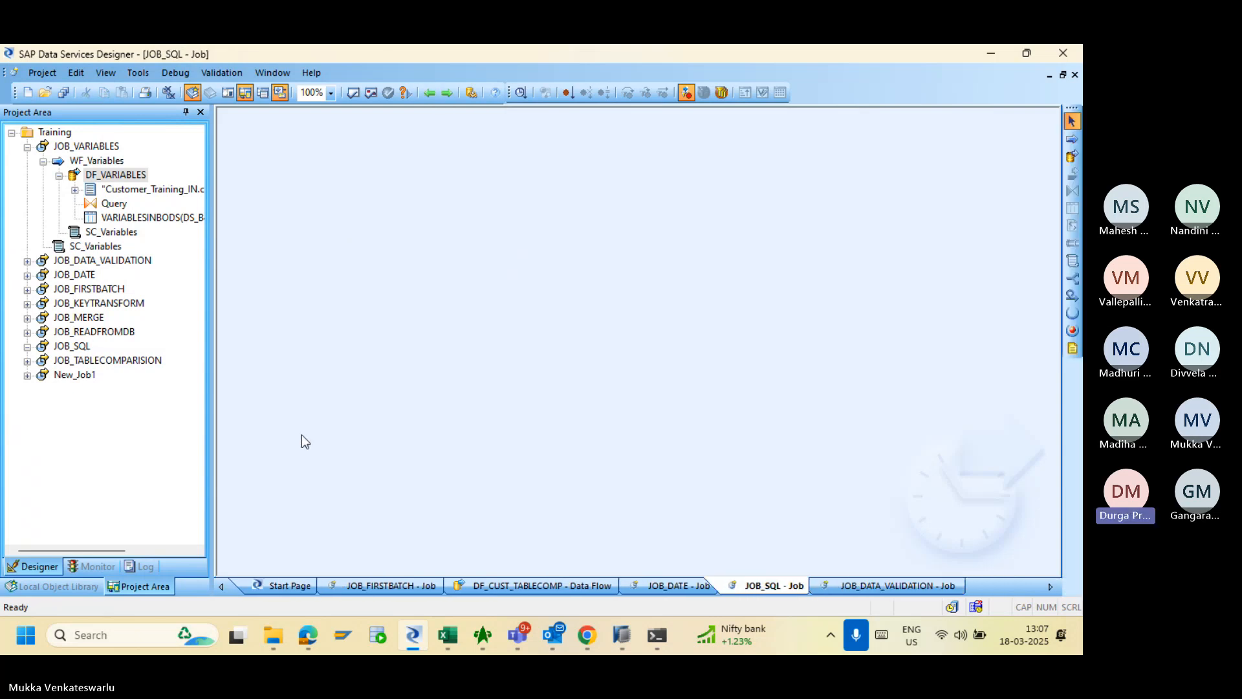
left_click(37, 589)
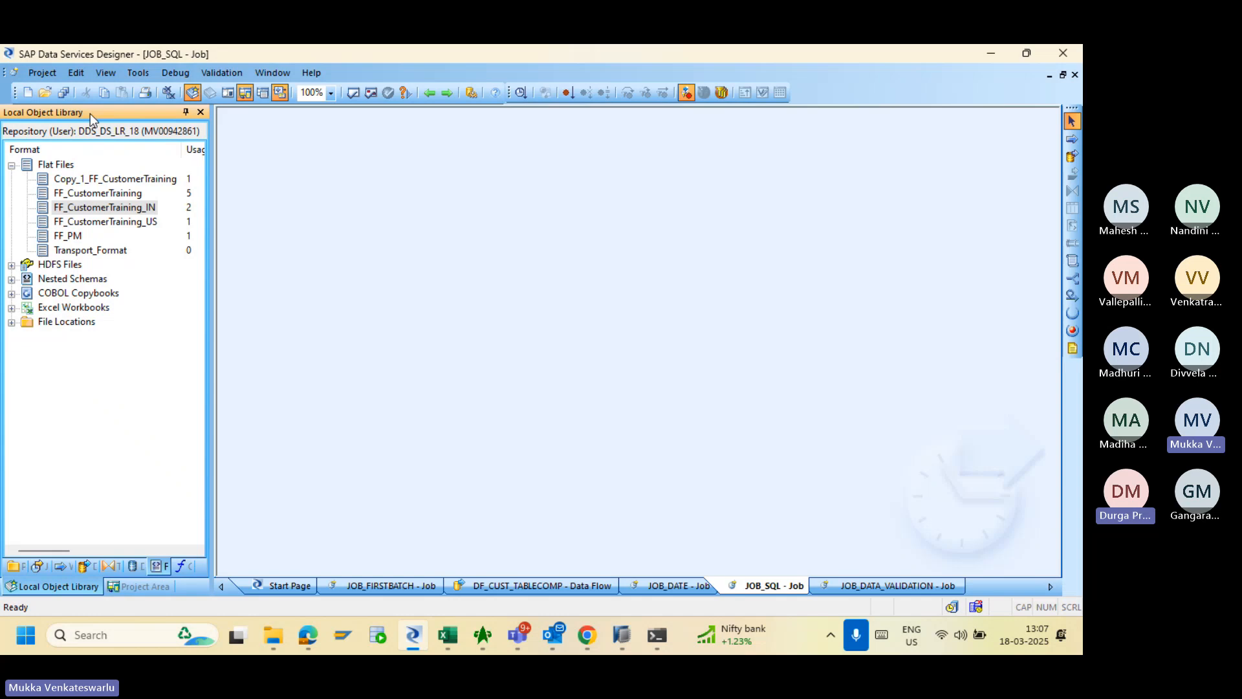
left_click_drag(91, 114, 24, 350)
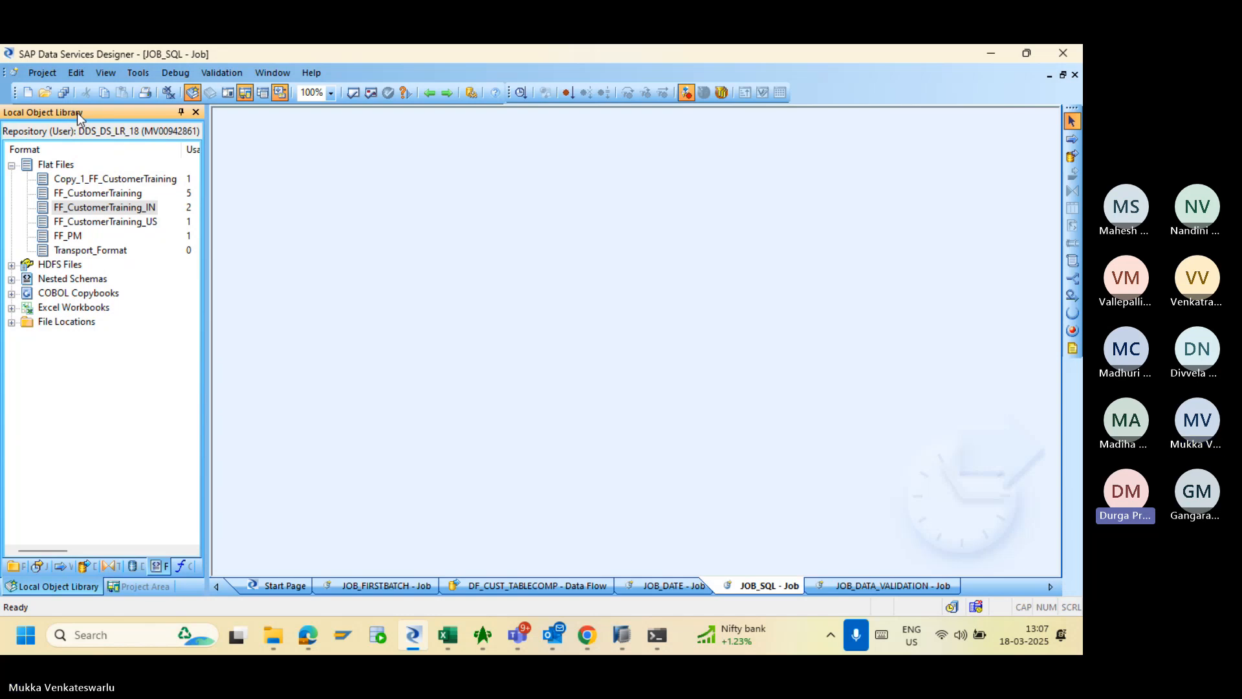
left_click(149, 586)
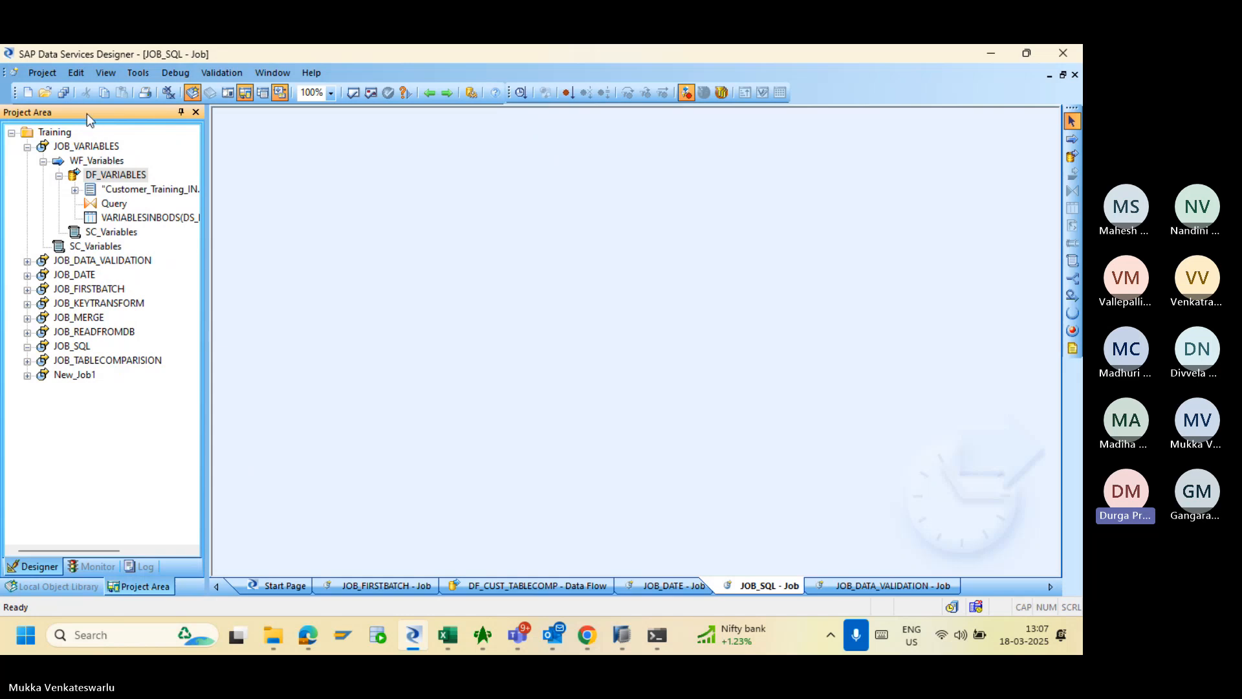
left_click_drag(87, 114, 94, 169)
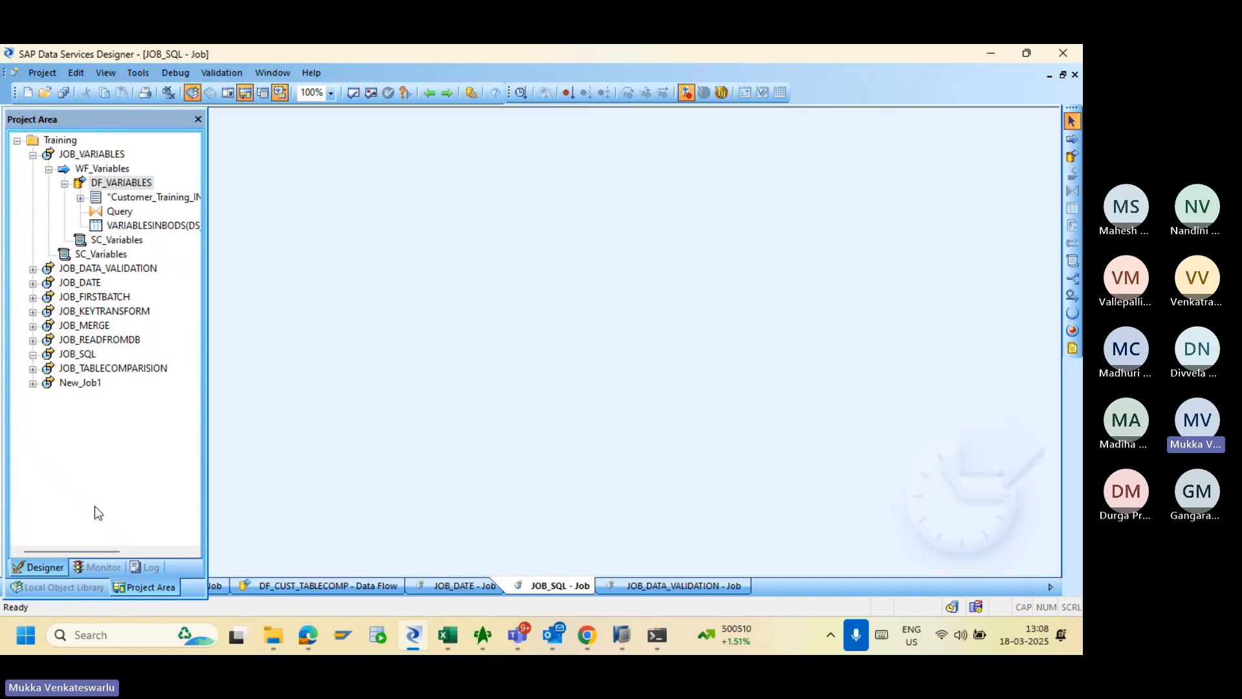
- Resize the object library panel and tear the Training project panel off its dock
left_click(57, 589)
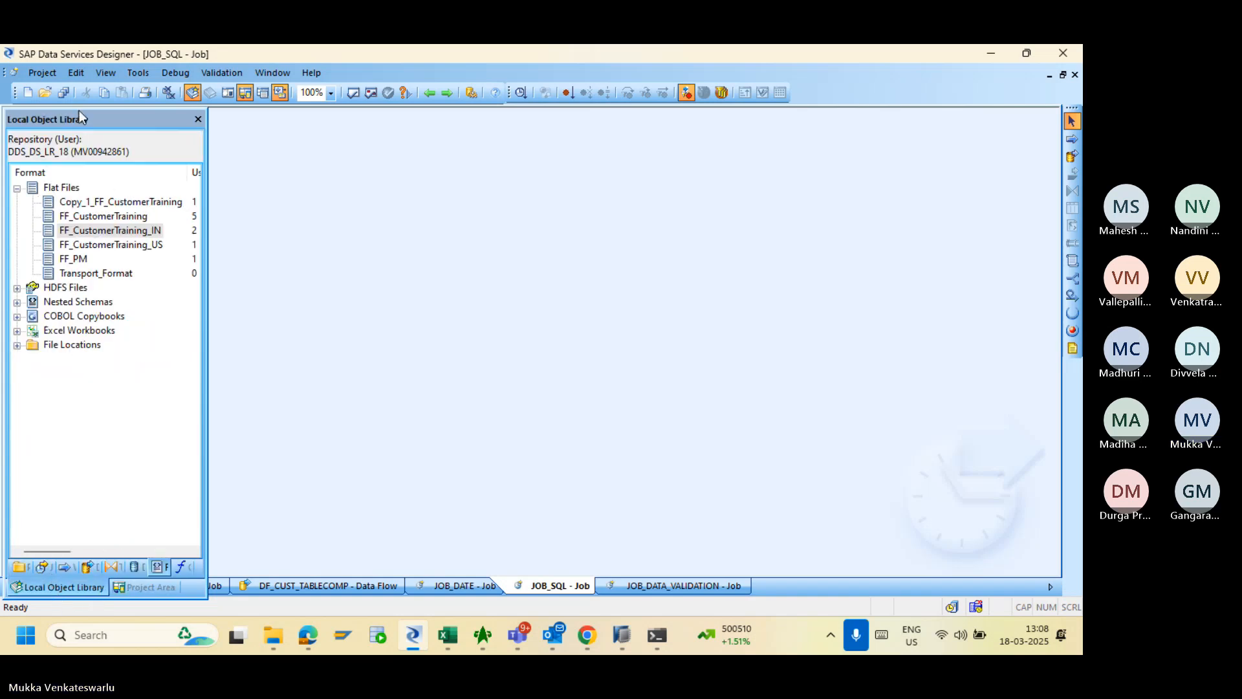
mouse_move(79, 109)
left_mouse_down()
mouse_move(78, 159)
mouse_move(76, 105)
left_mouse_up()
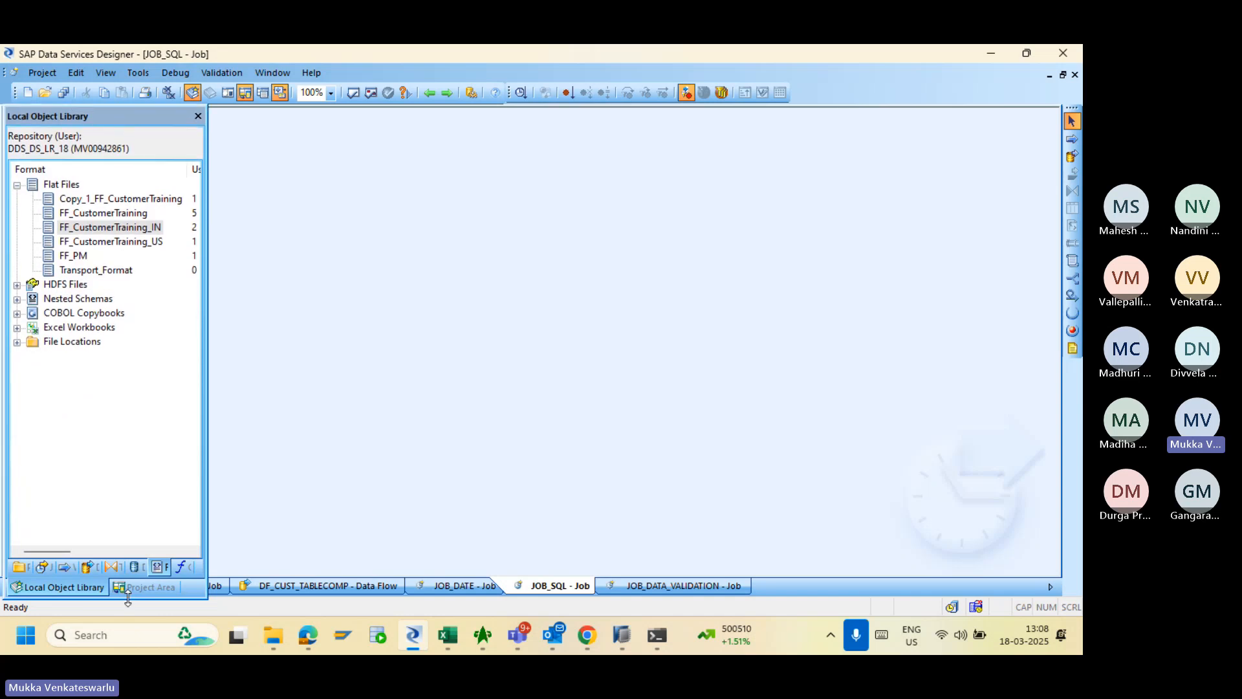
left_click_drag(128, 599, 115, 387)
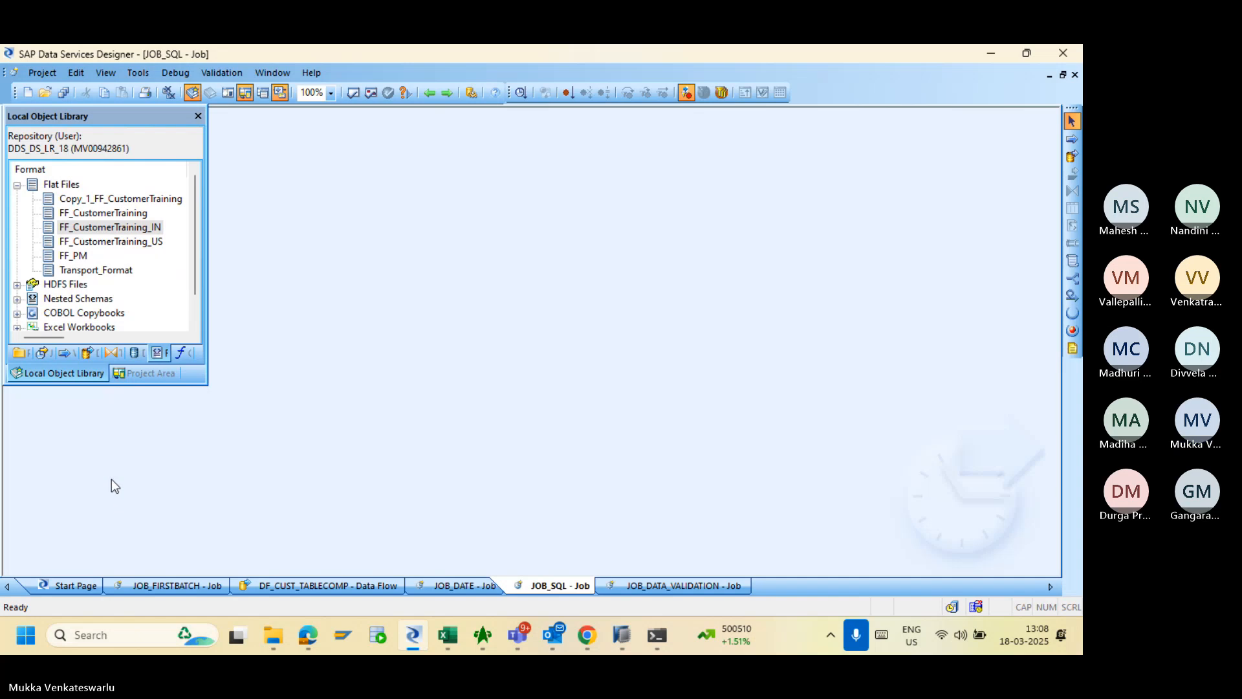
left_click(143, 373)
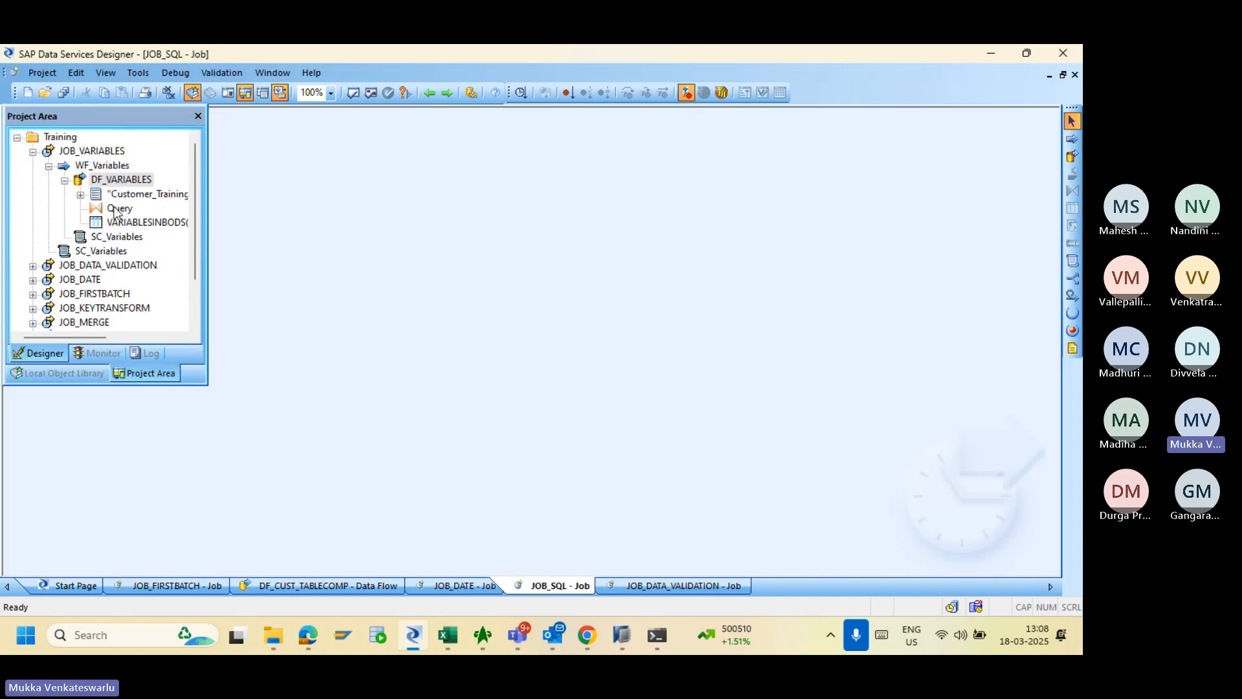
left_click_drag(83, 115, 33, 348)
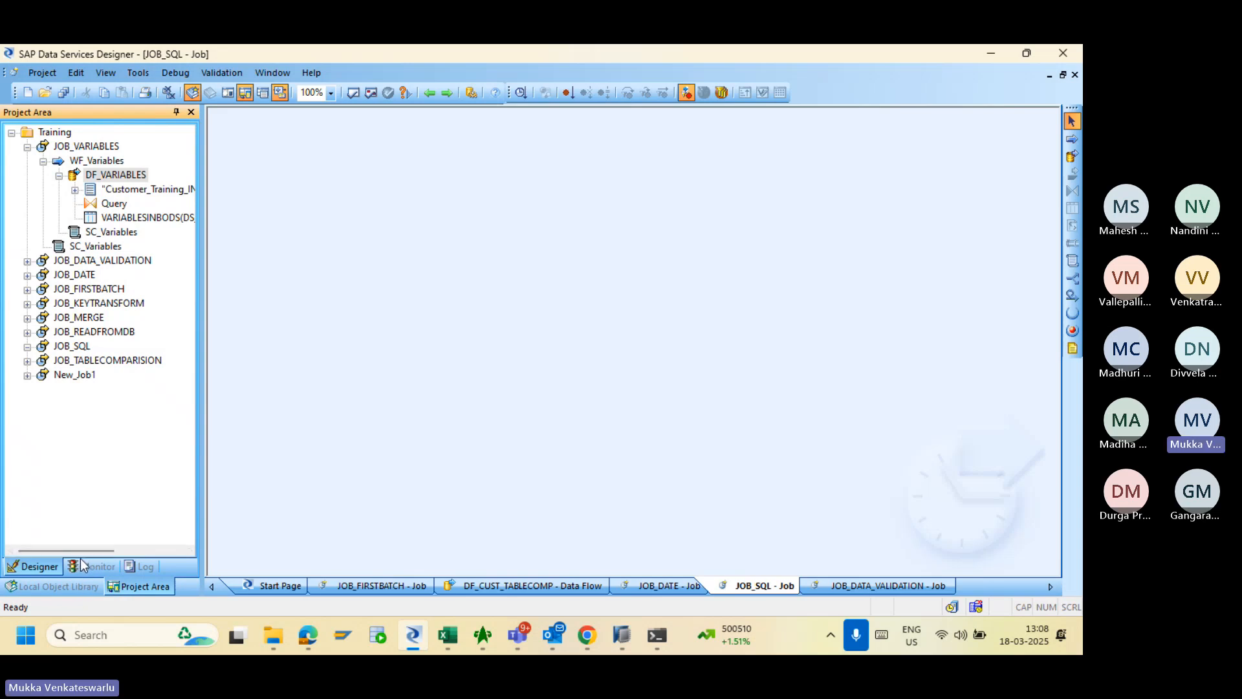
- Float the object library, reposition the project panel, then redock the library showing its file formats
left_click(67, 584)
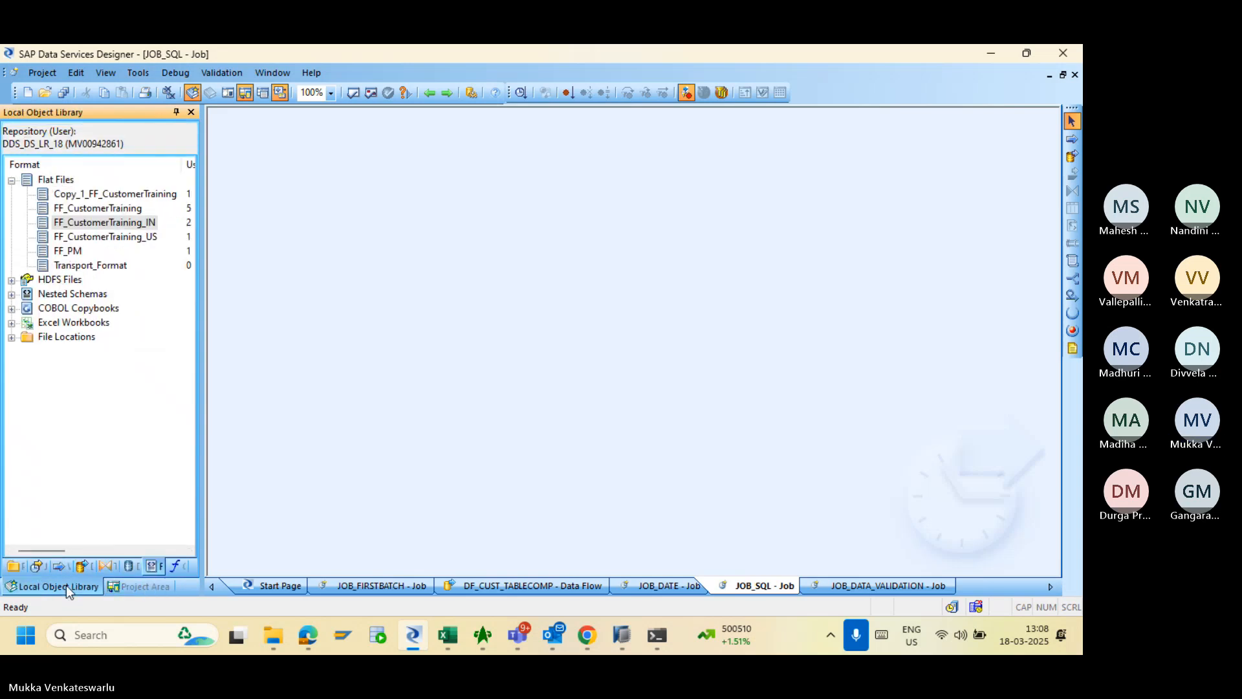
left_click(125, 590)
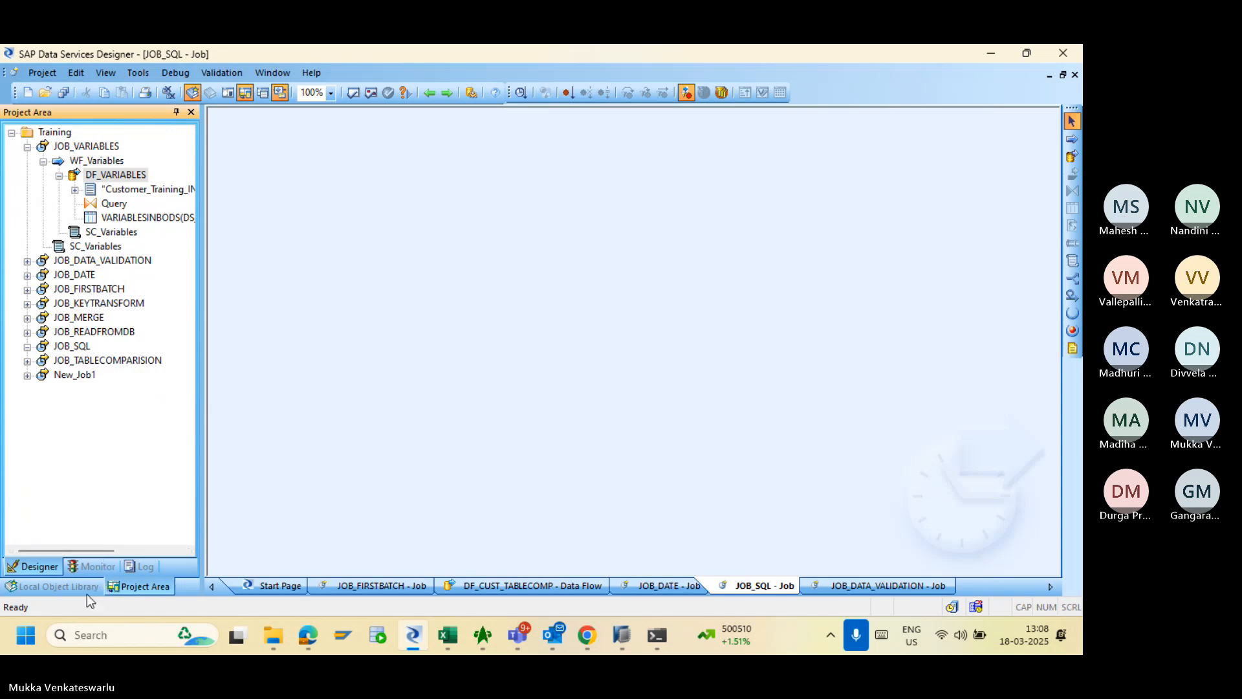
left_click(48, 585)
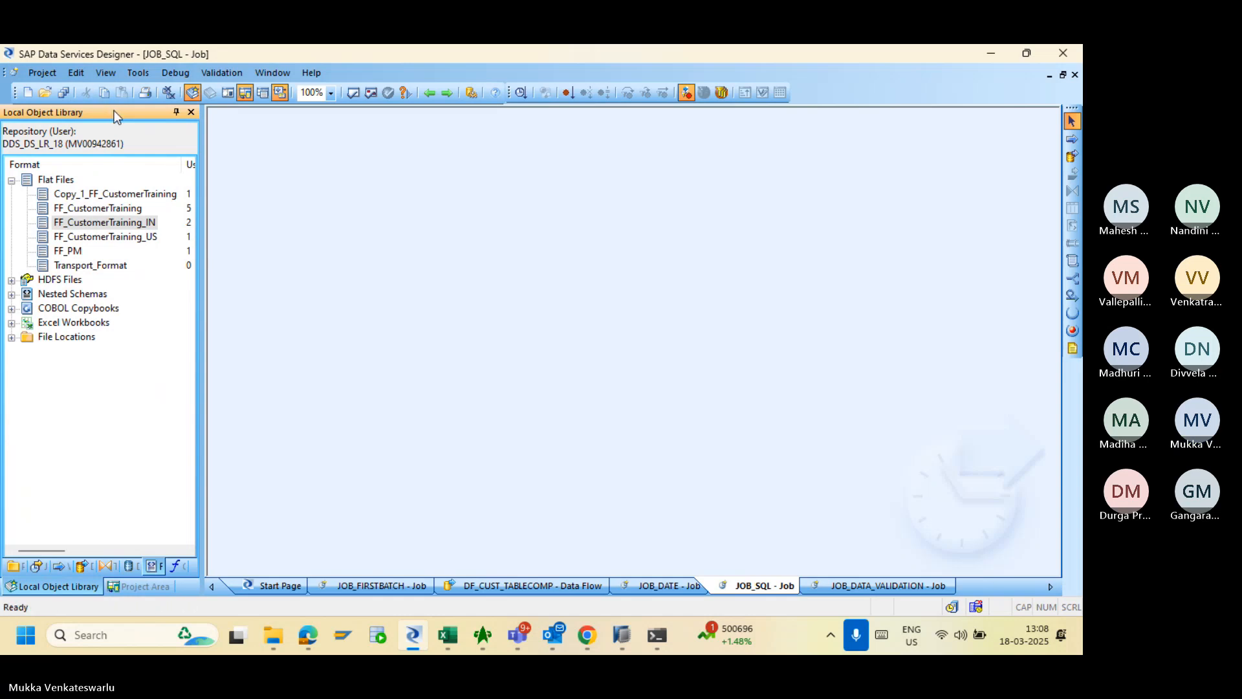
left_click_drag(112, 110, 52, 334)
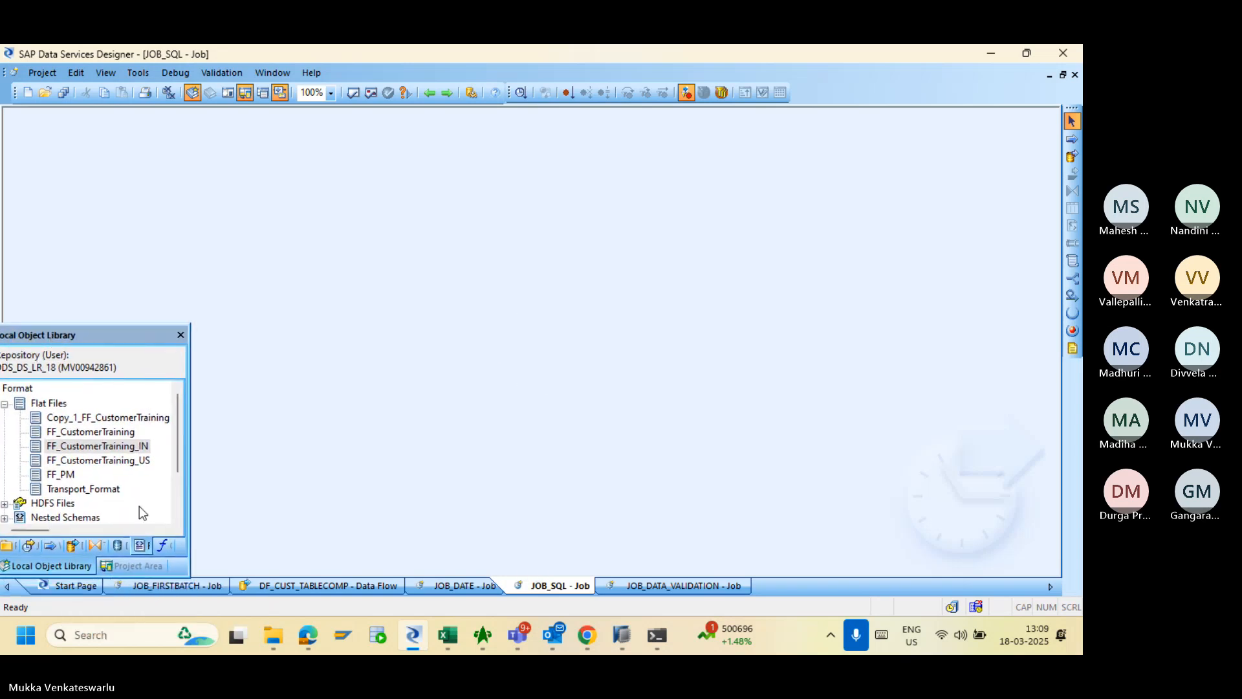
left_click(141, 565)
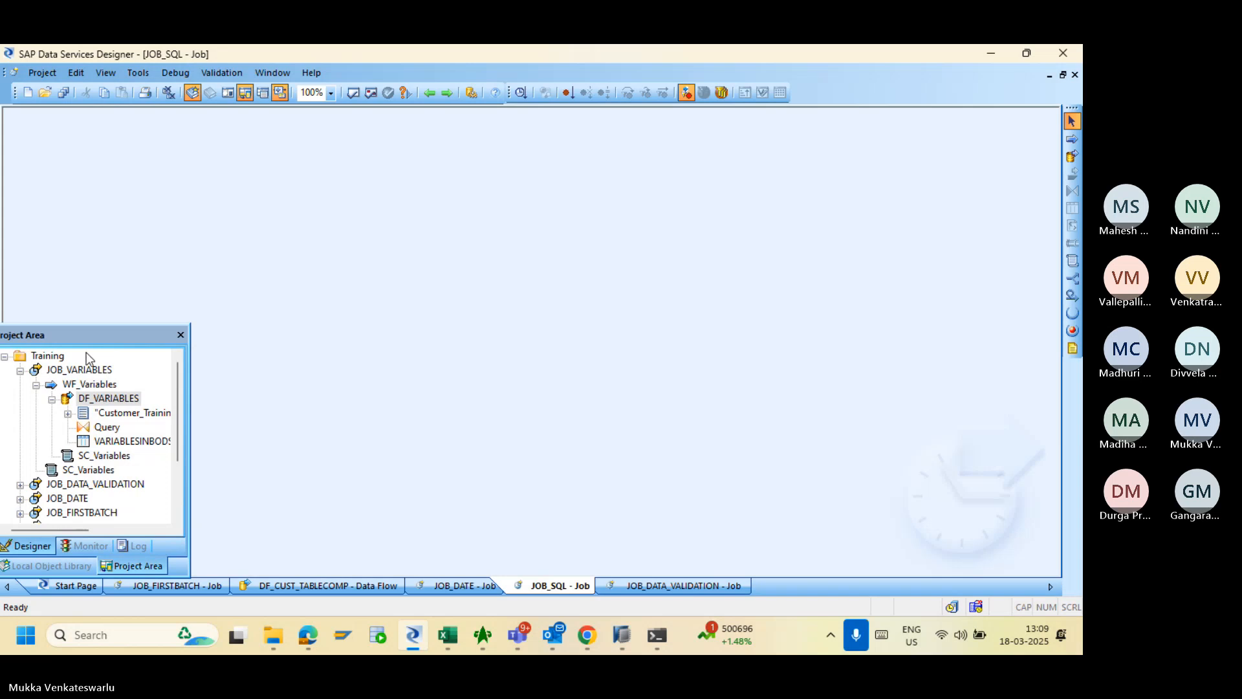
left_click_drag(73, 338, 28, 357)
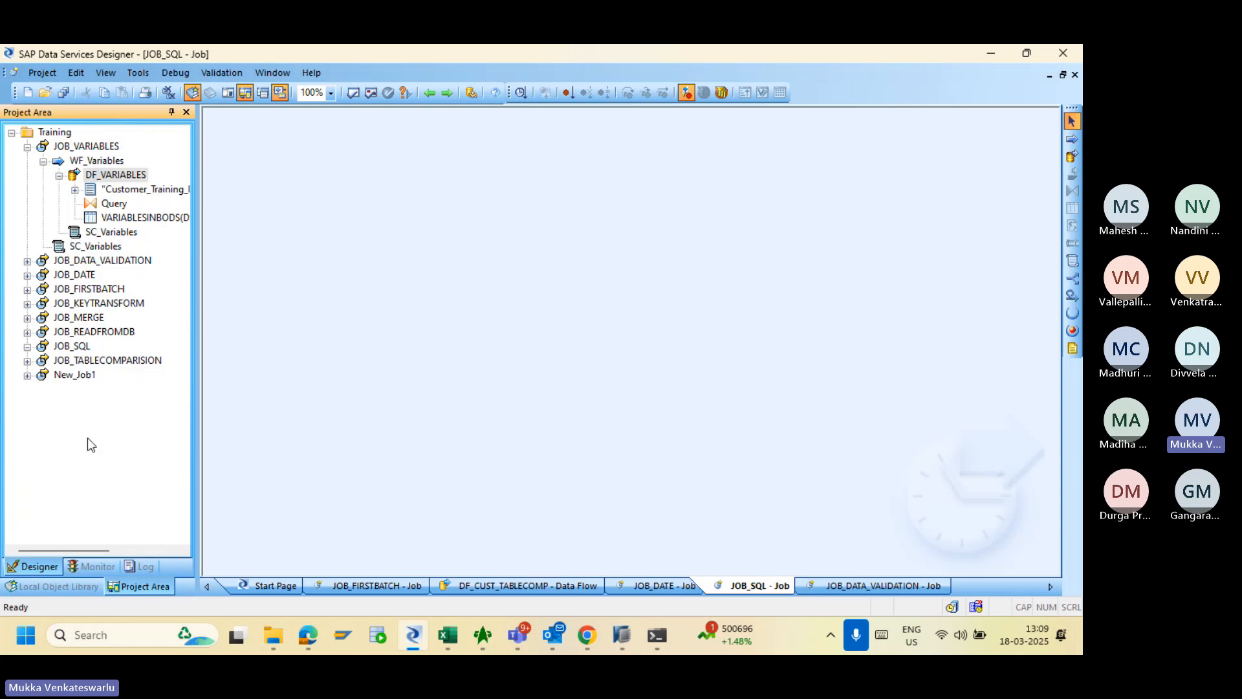
left_click(61, 586)
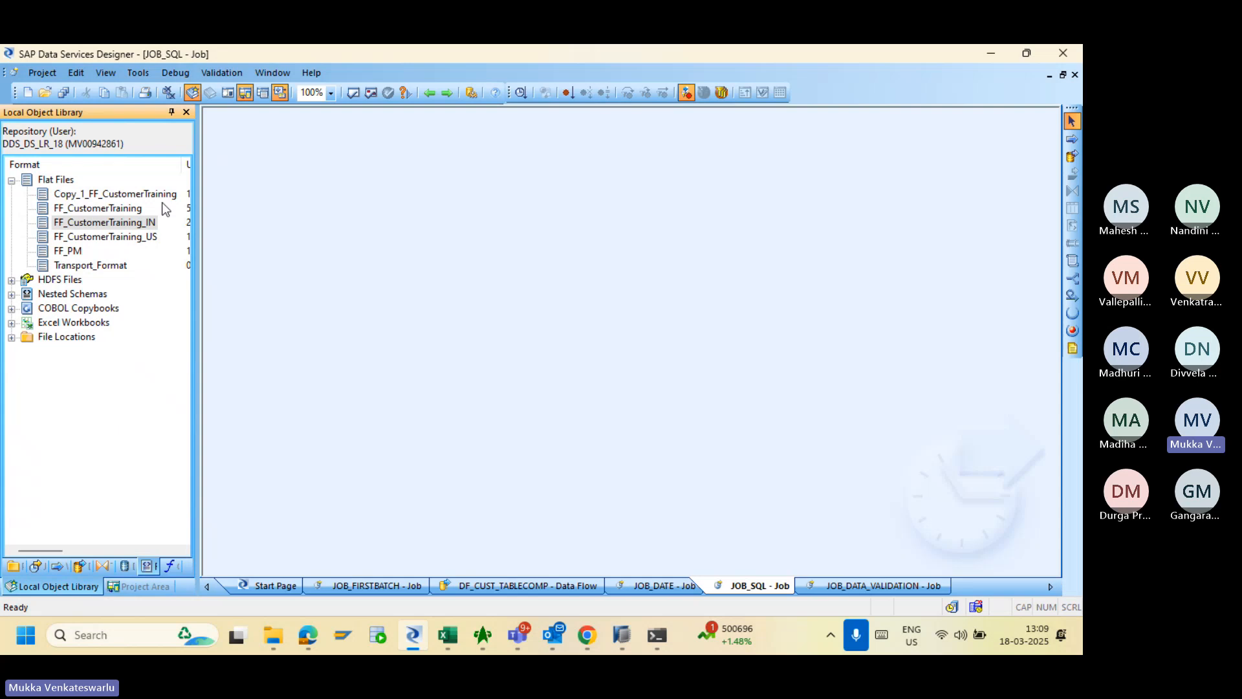
mouse_move(118, 110)
left_mouse_down()
mouse_move(135, 113)
mouse_move(123, 117)
left_mouse_up()
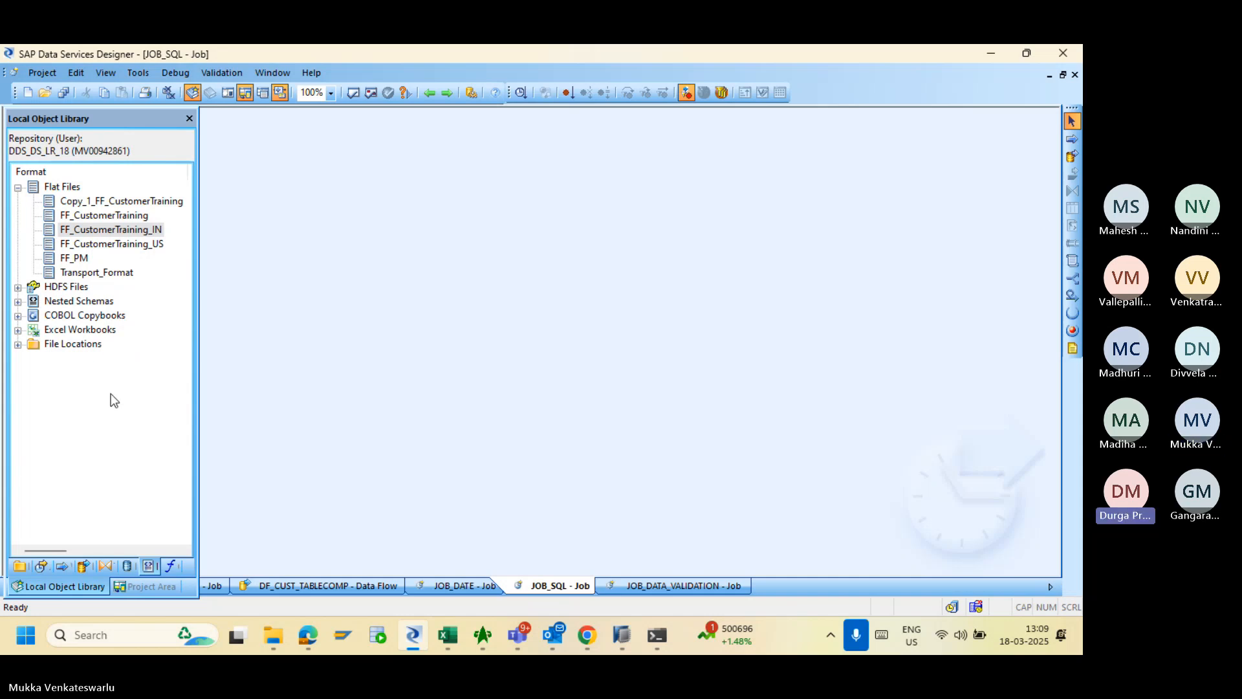
- List the Training project's jobs in the object library and inspect its context-menu actions
left_click(20, 566)
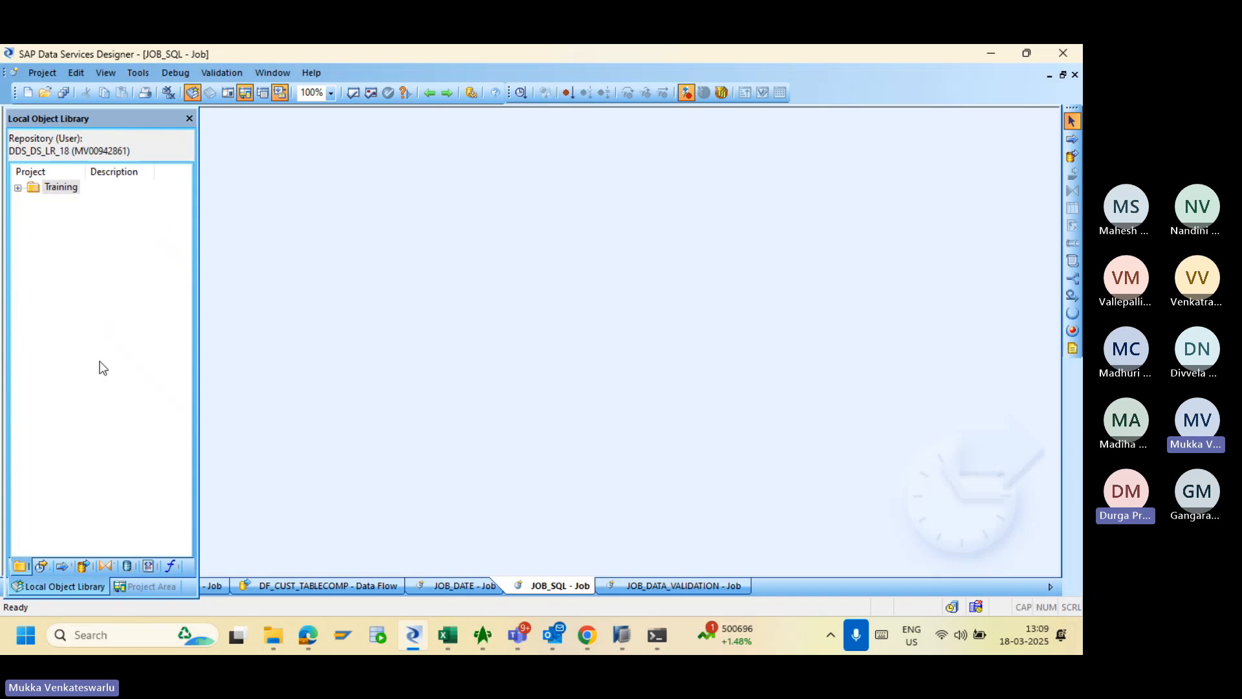
left_click(17, 188)
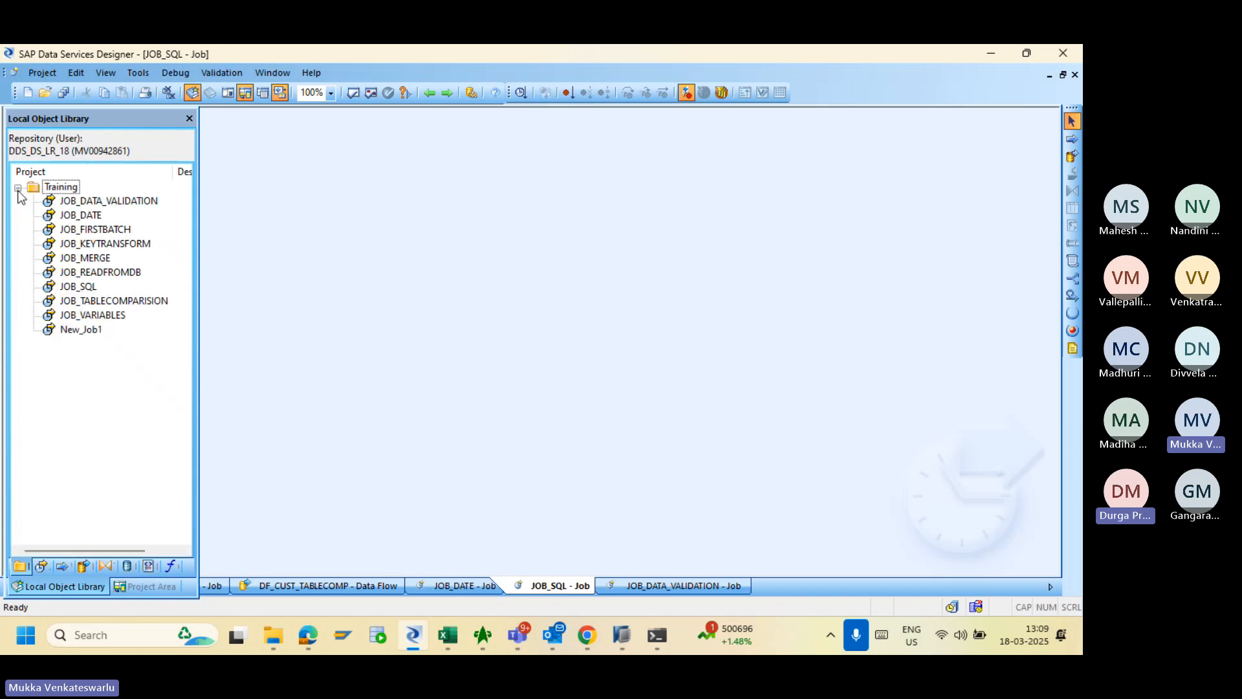
right_click(125, 422)
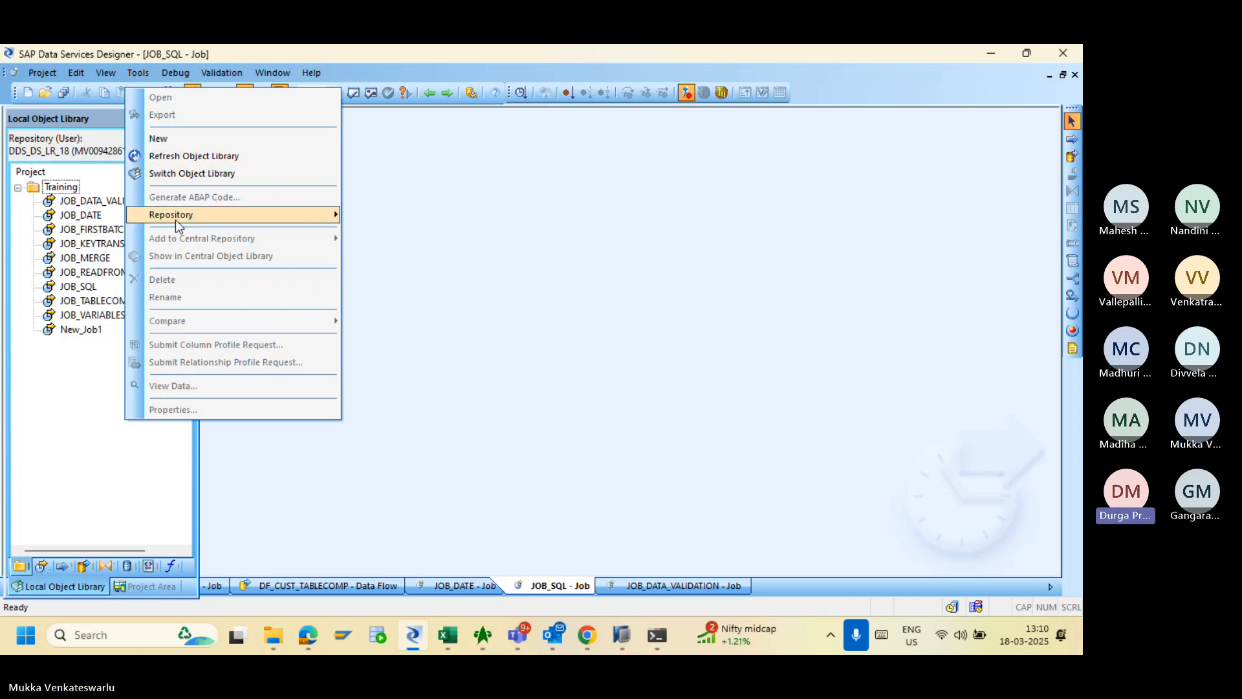
left_click(56, 378)
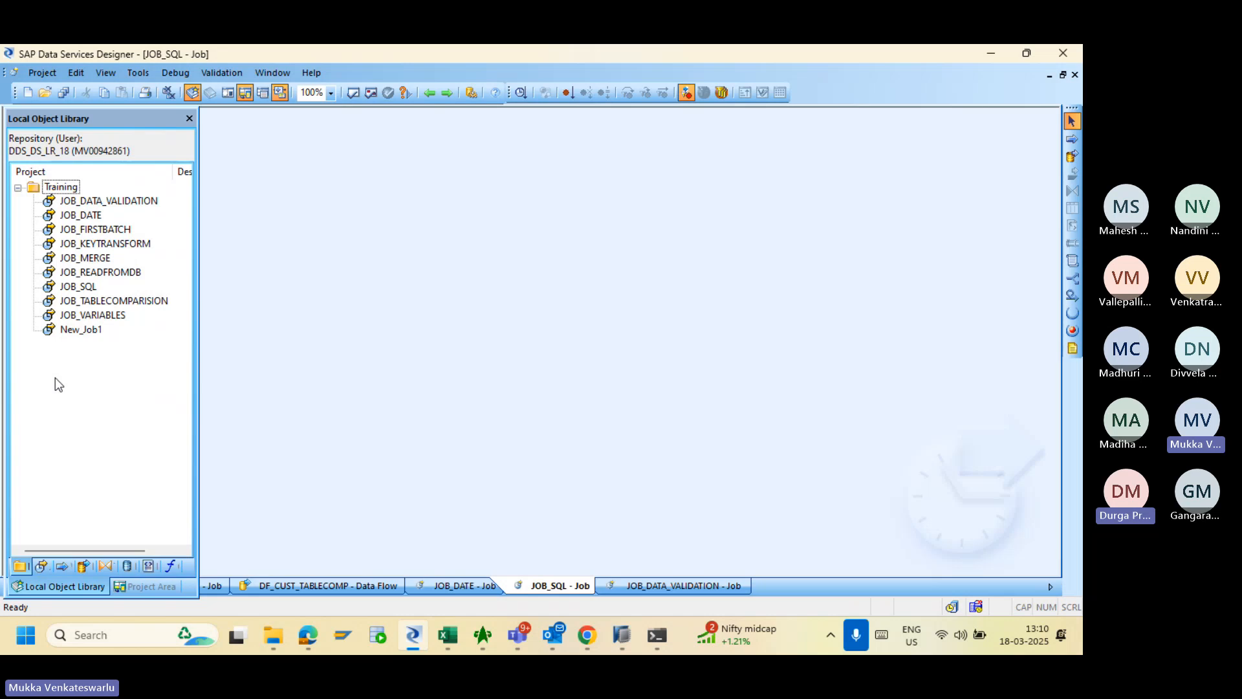
right_click(55, 378)
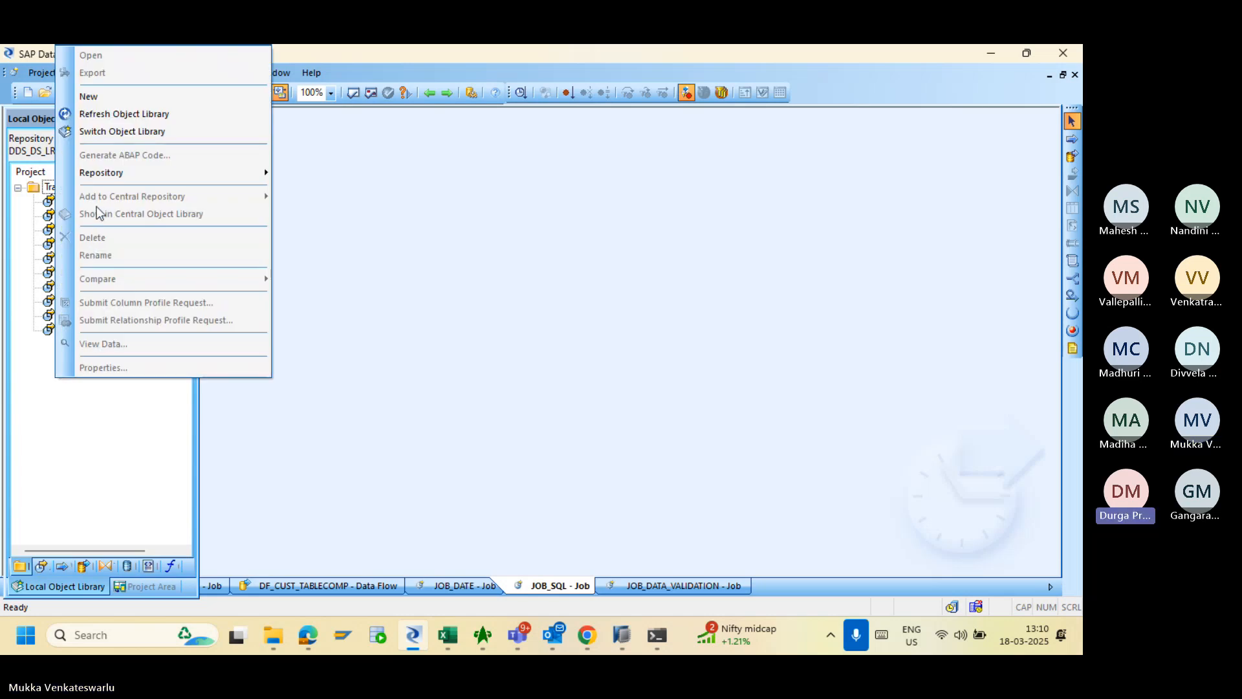
left_click(21, 568)
right_click(83, 412)
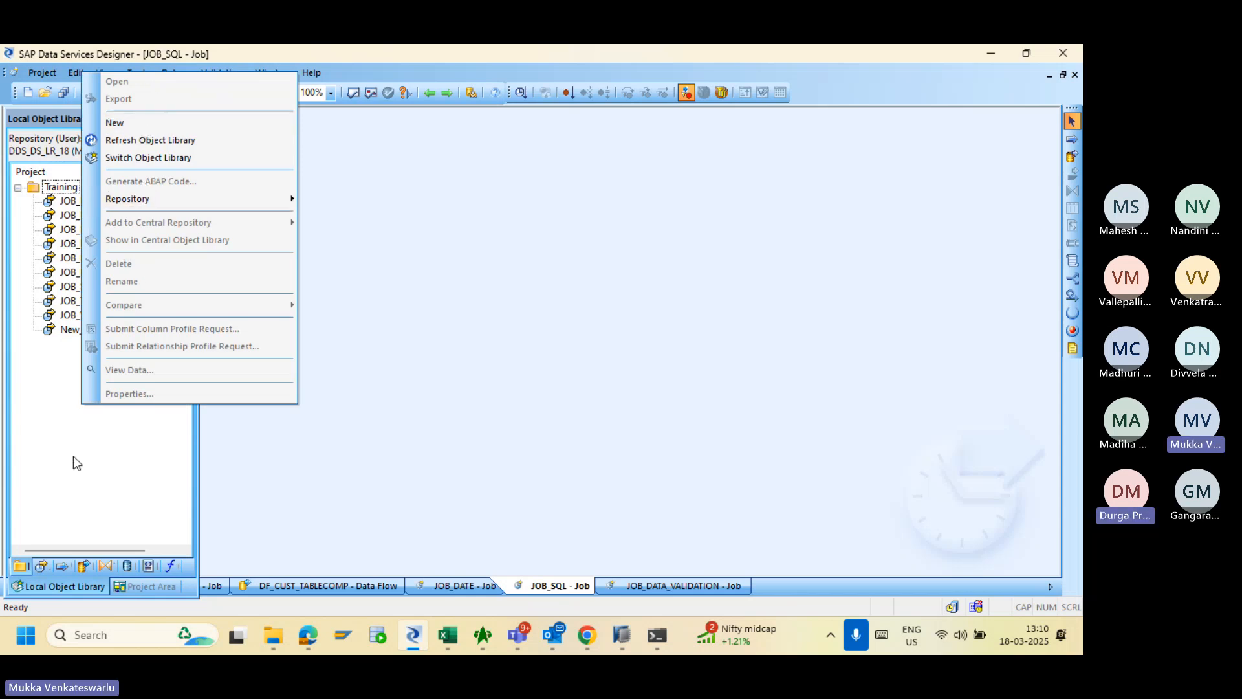
- Move from the project tree to the Datastores list with DS_B4D's tables and template tables
left_click(128, 586)
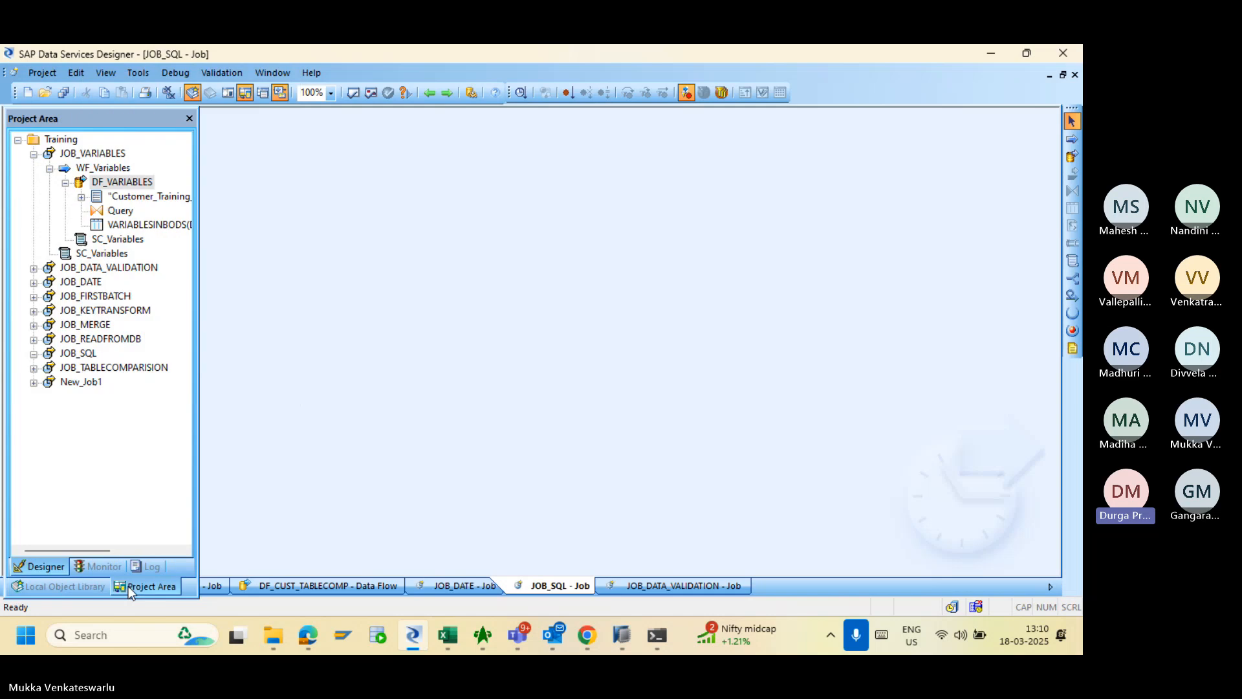
right_click(84, 429)
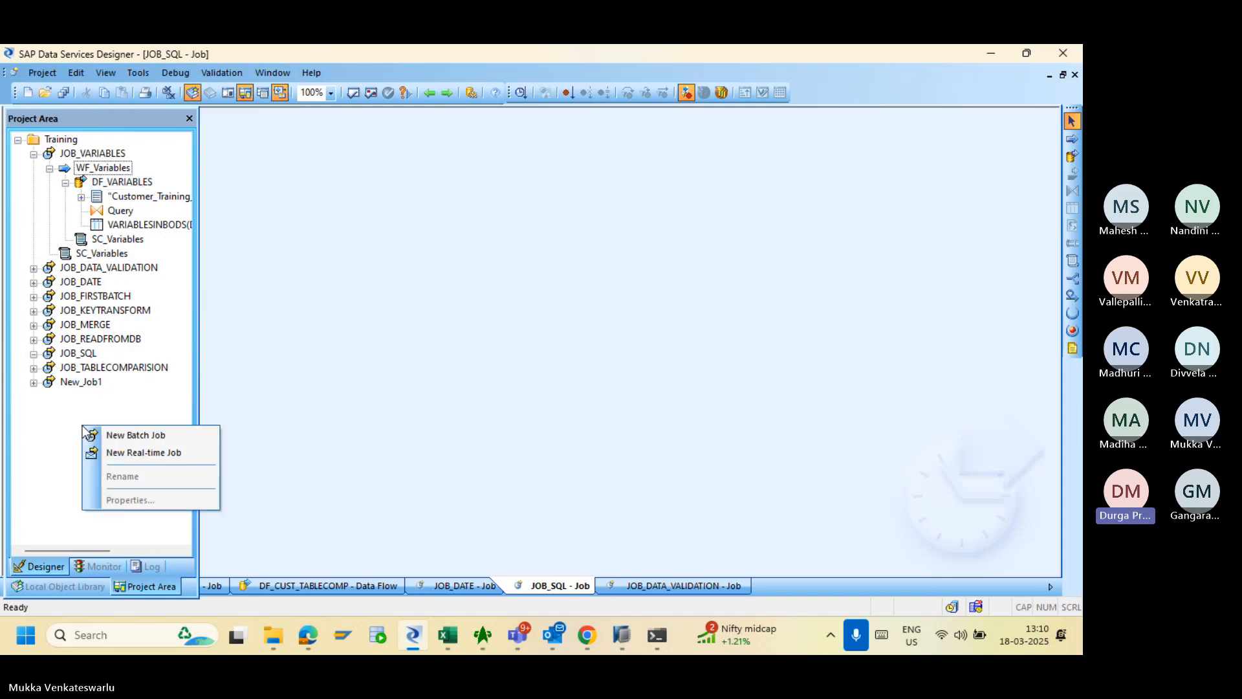
left_click(67, 586)
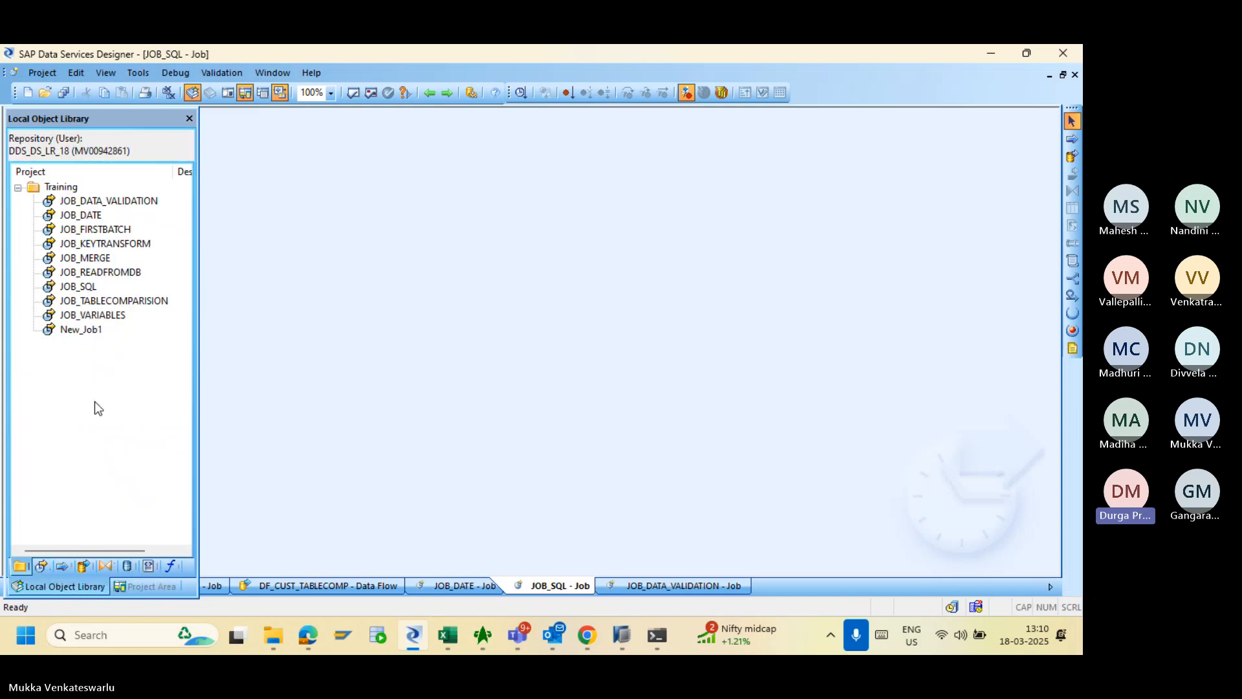
left_click(122, 569)
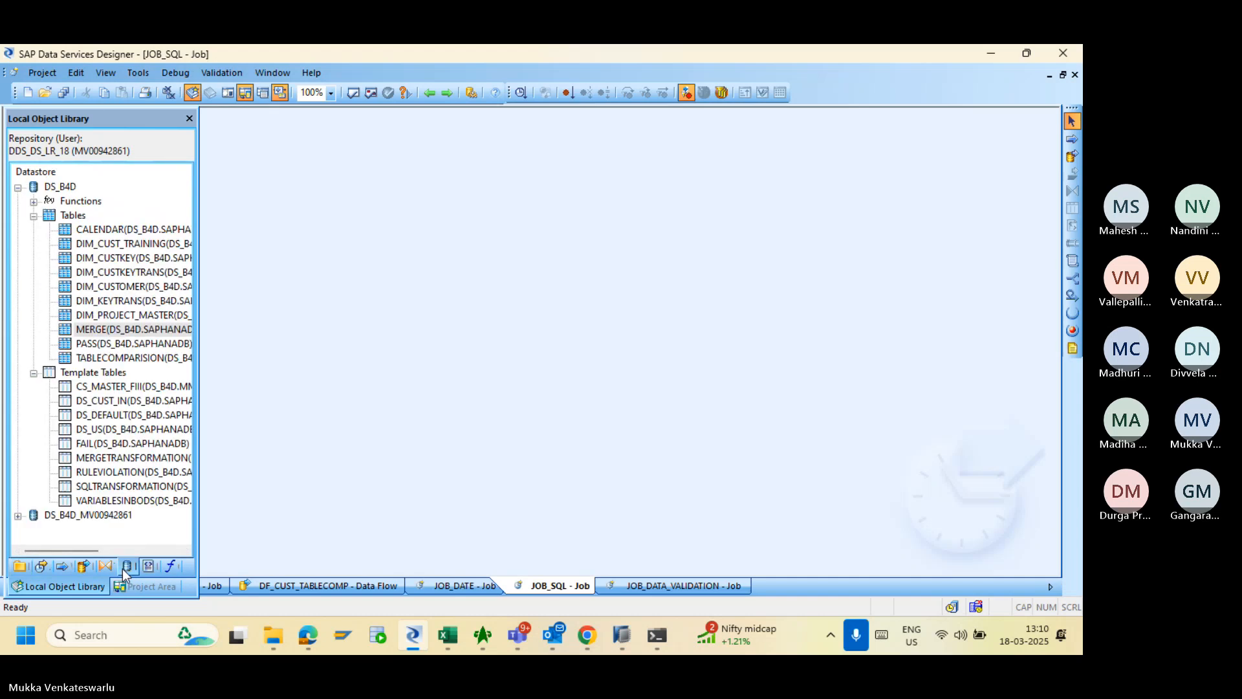
- Collapse DS_B4D and open the object library's Search window, moving it fully into view
left_click(17, 188)
right_click(42, 254)
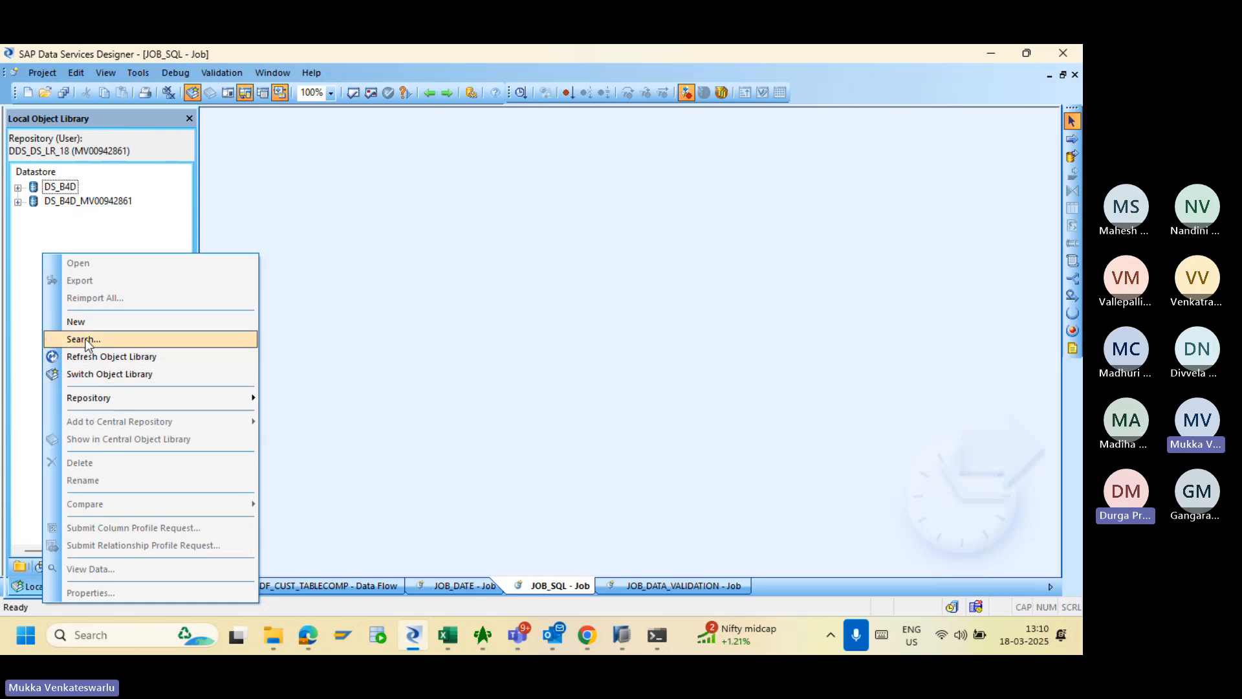
left_click(97, 225)
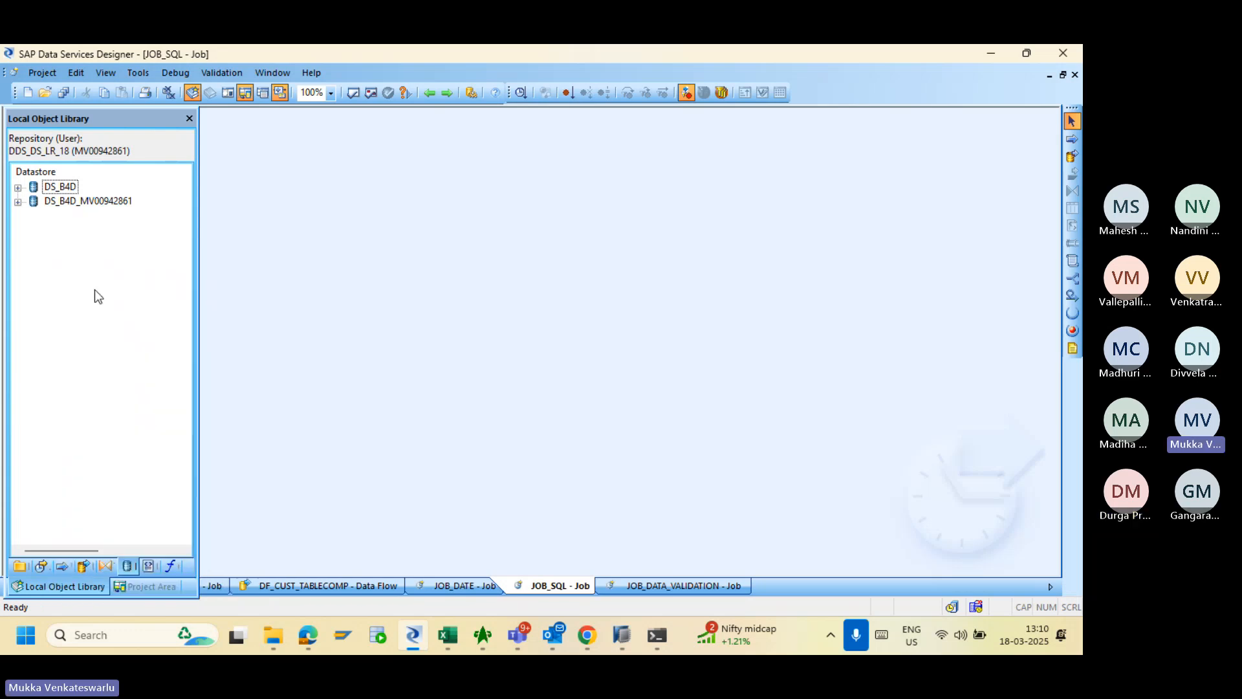
right_click(96, 376)
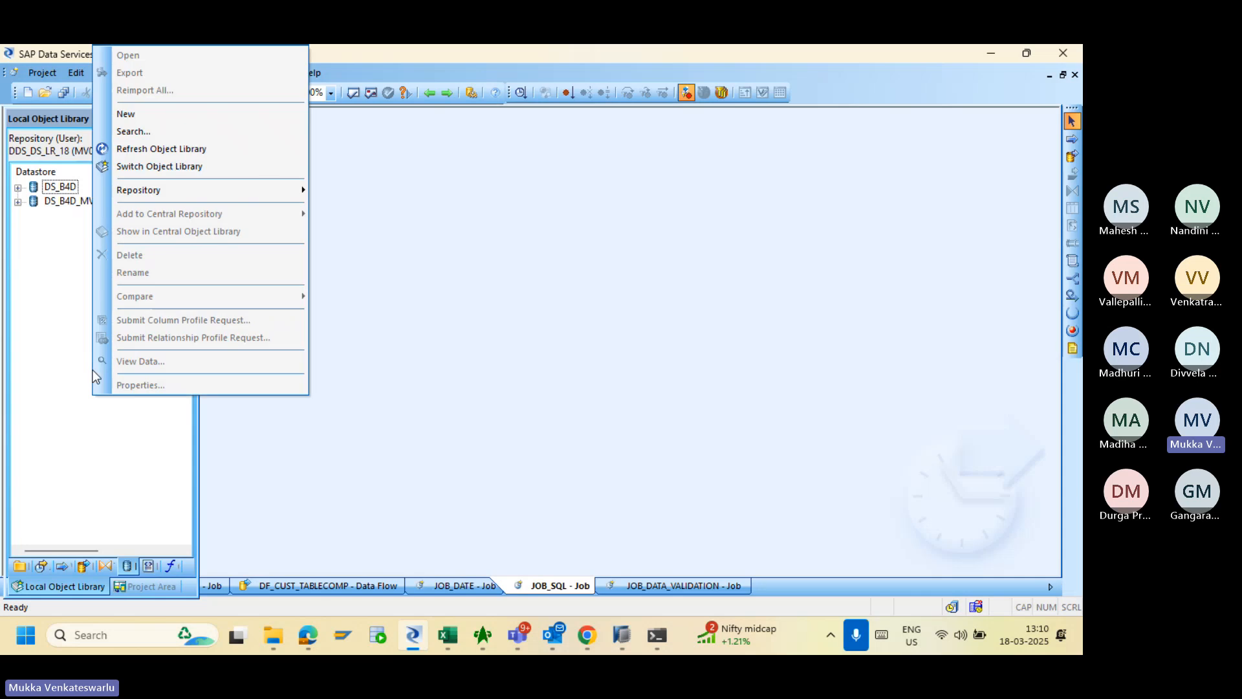
left_click(158, 132)
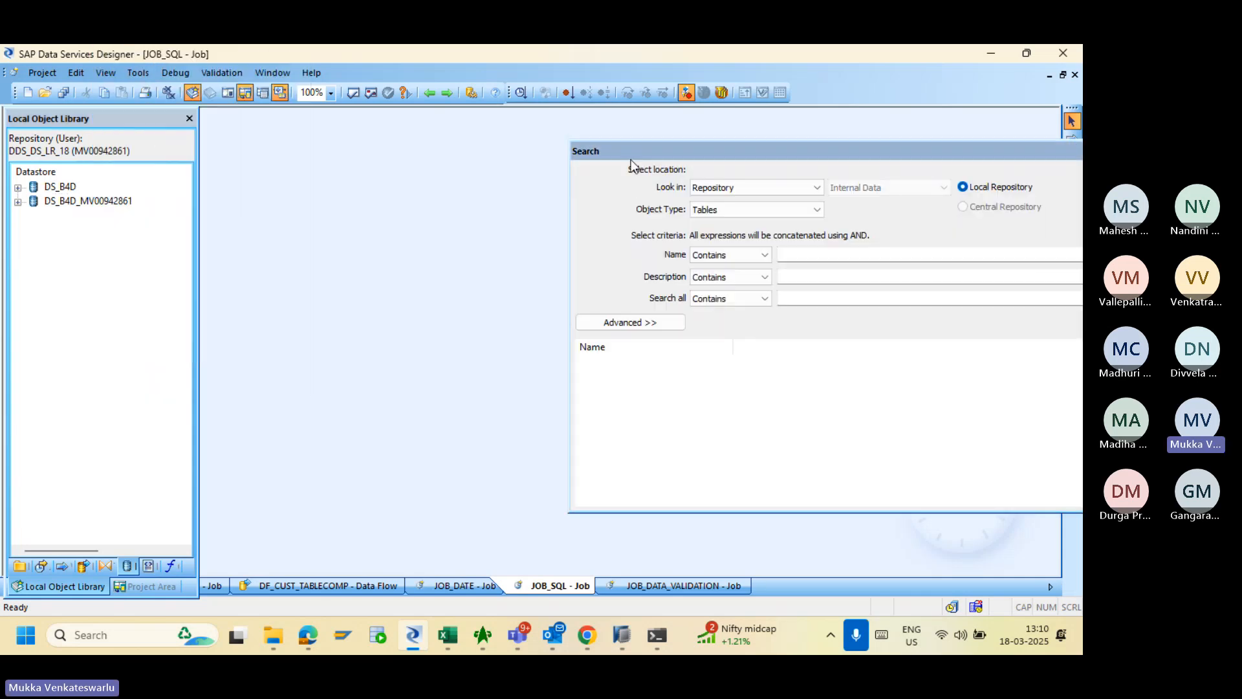
left_click_drag(623, 150, 339, 138)
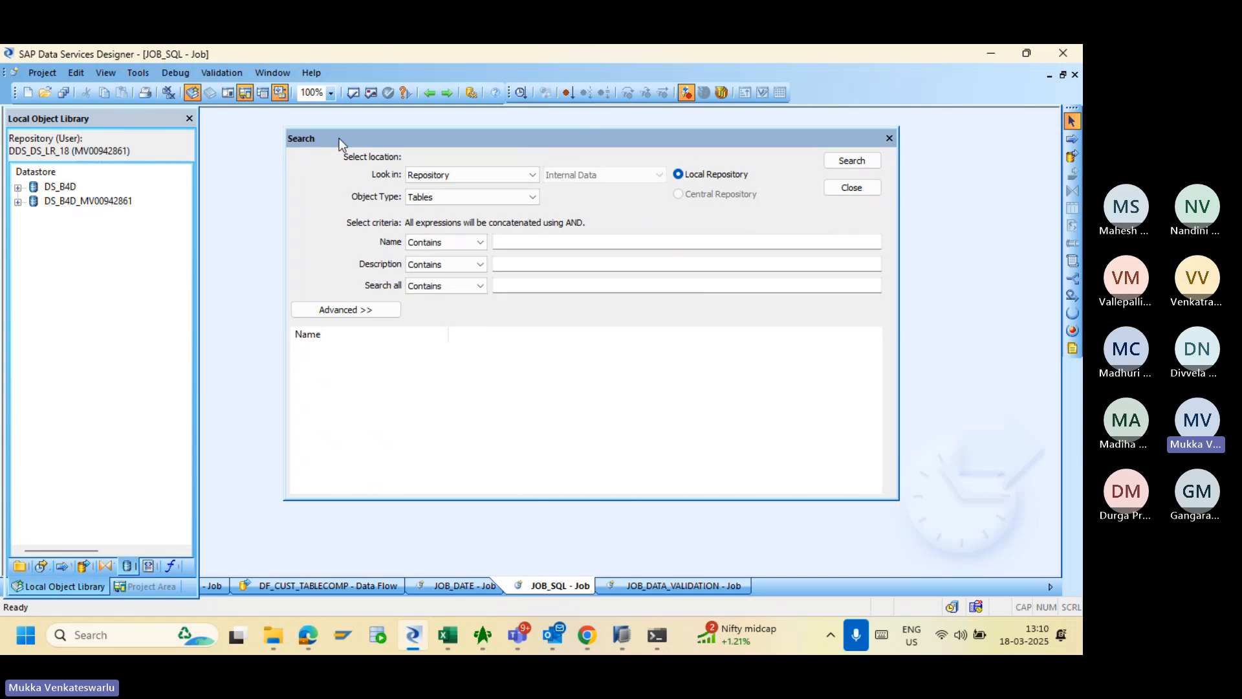
- Search the Repository for Tables named 'merge', finding MERGE and MERGETRANSFORMATION
left_click(437, 175)
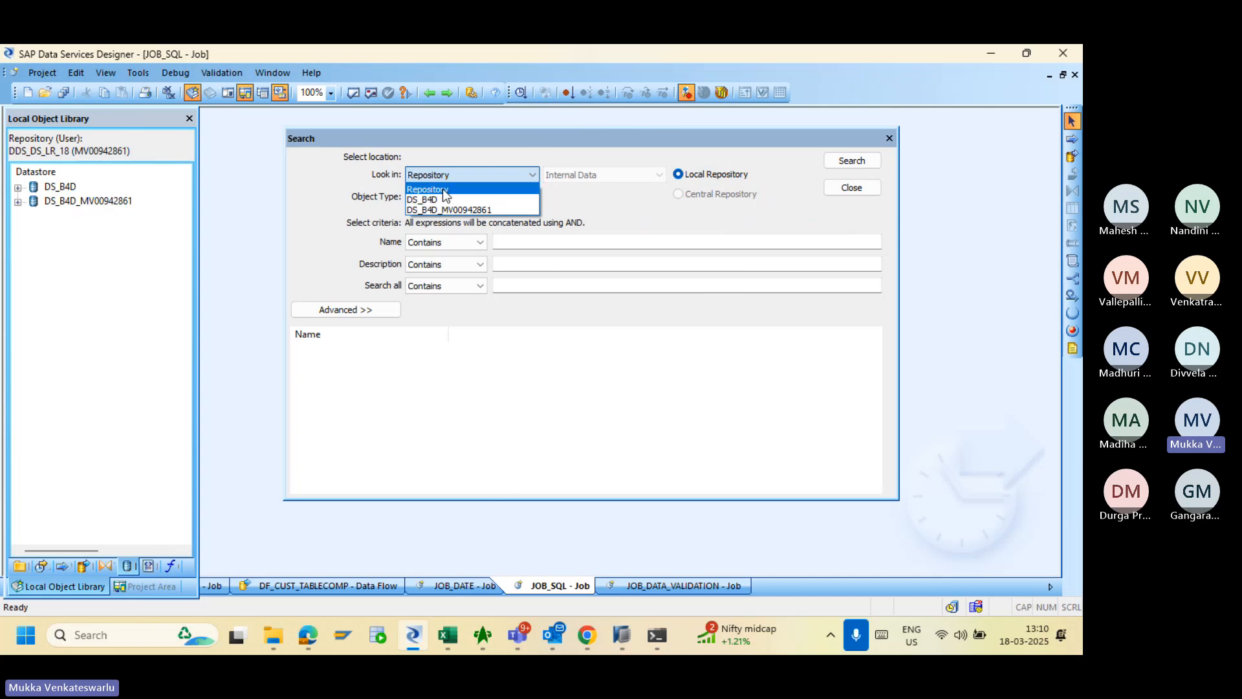
left_click(448, 189)
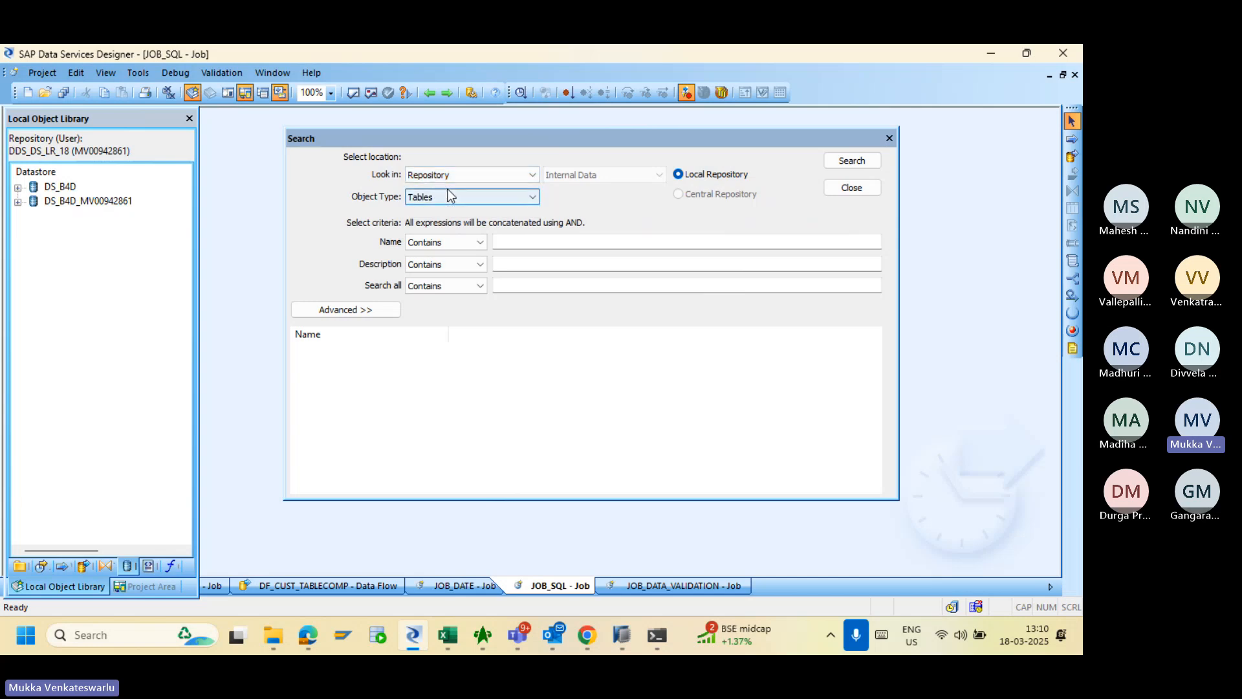
left_click(509, 195)
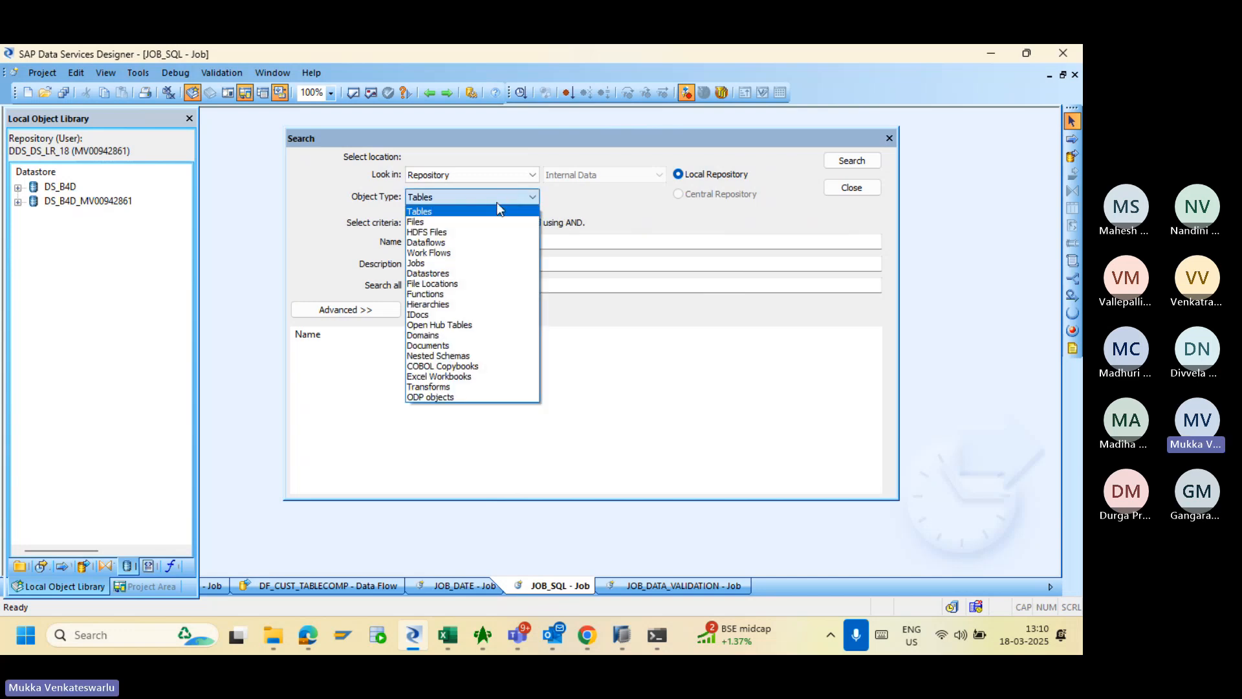
left_click(486, 209)
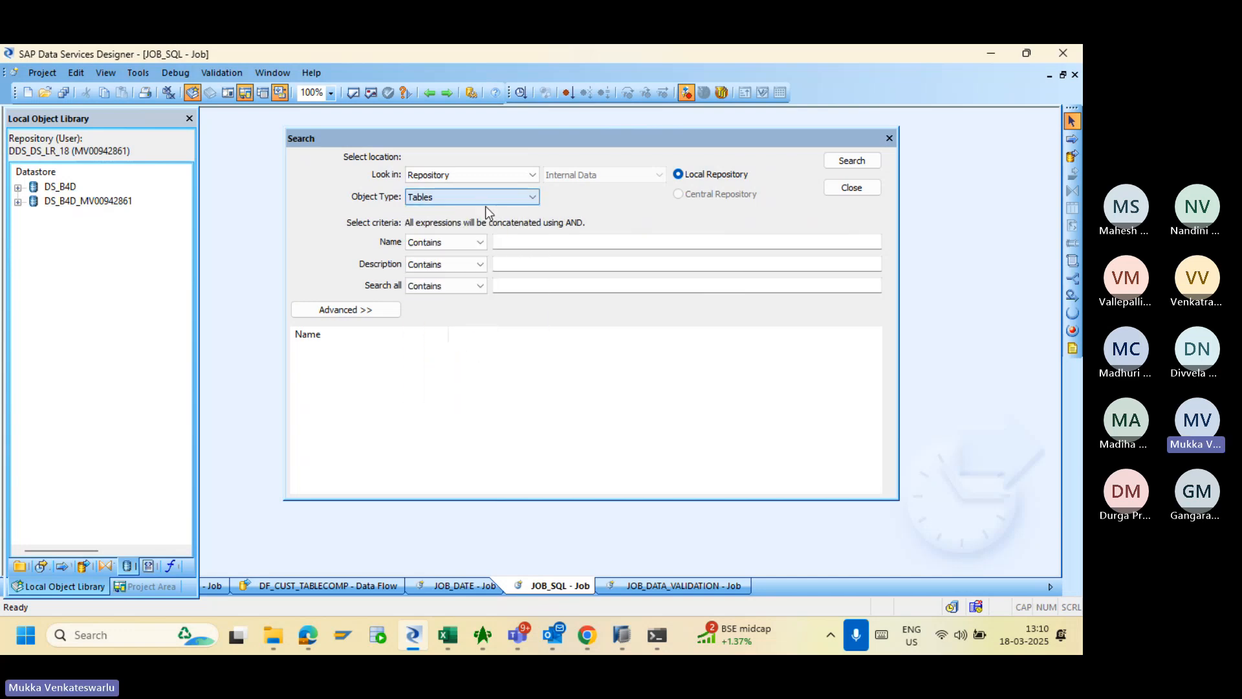
left_click(515, 242)
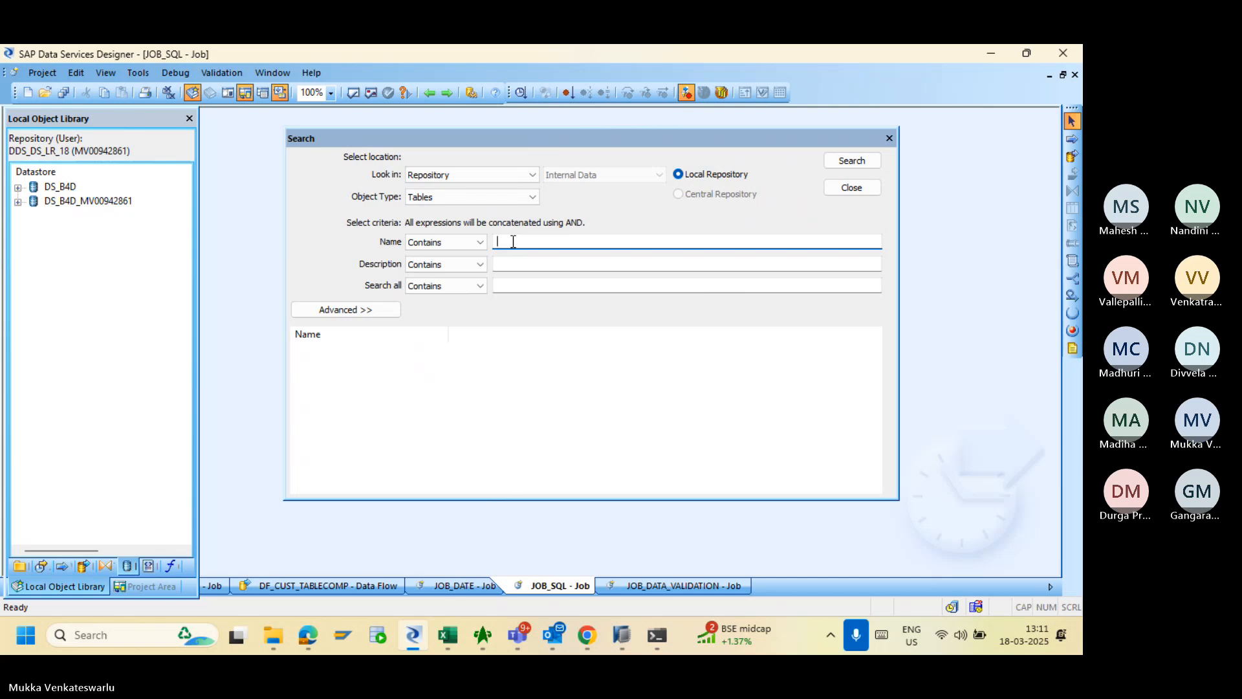
type("merg")
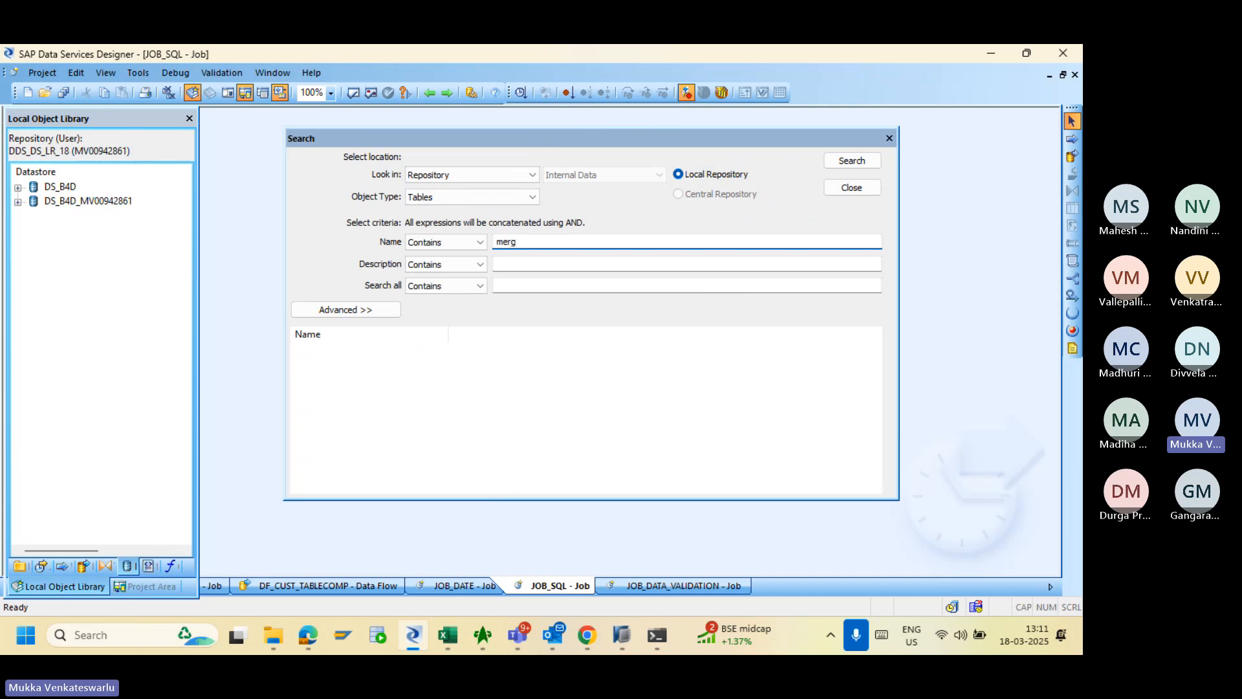
type("e")
left_click(846, 165)
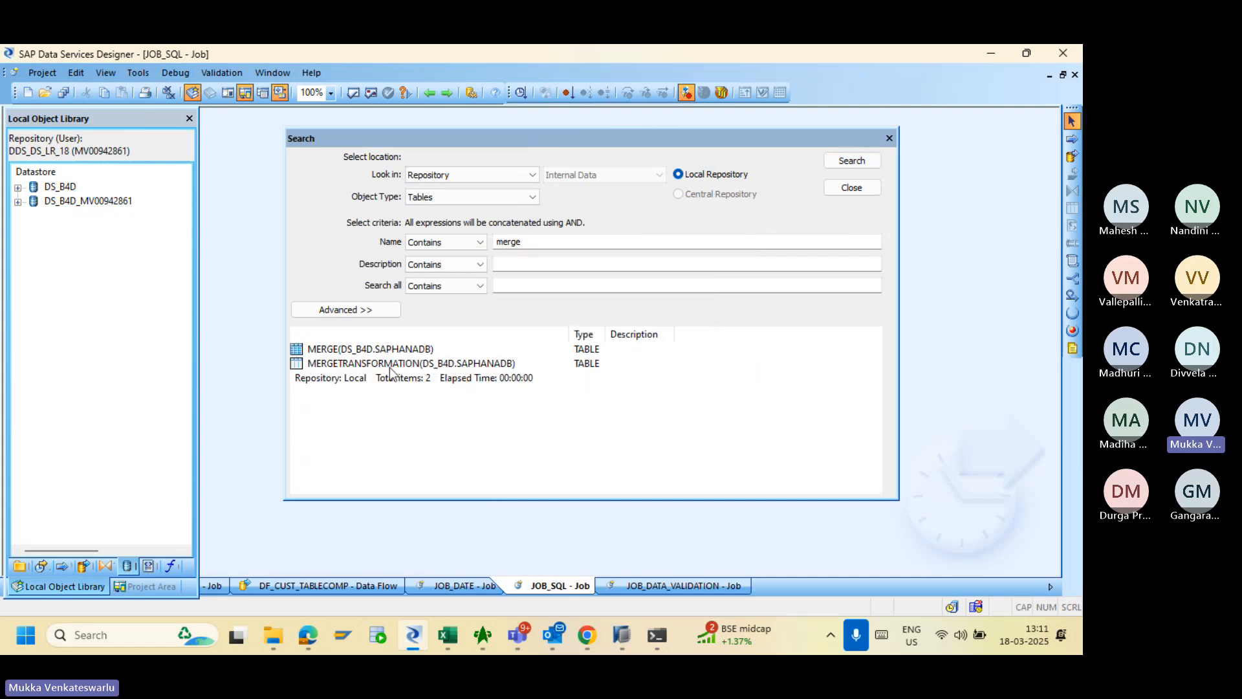
right_click(332, 353)
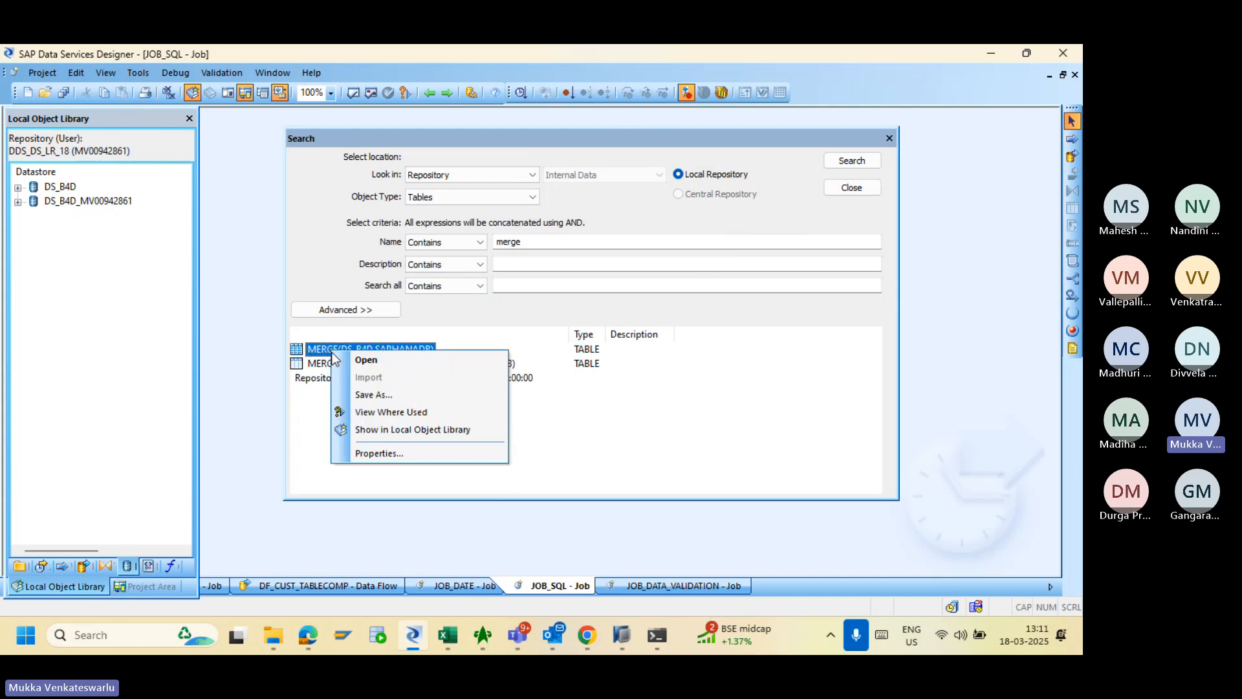
left_click(374, 414)
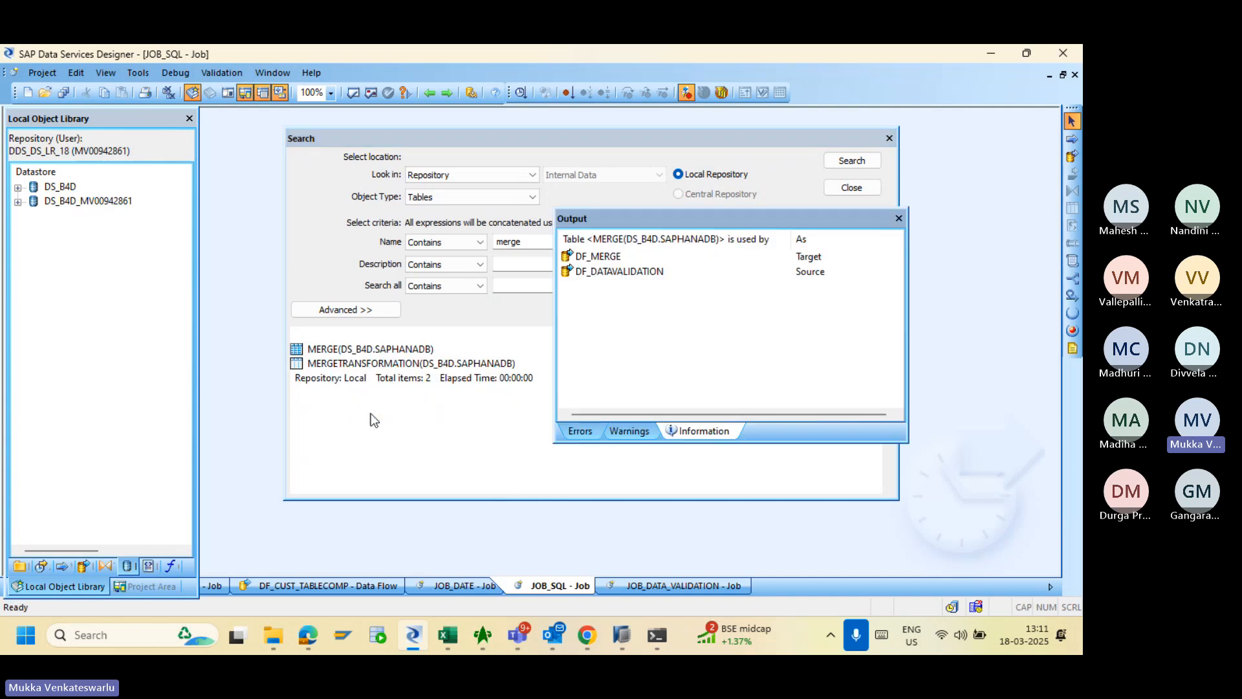
right_click(609, 260)
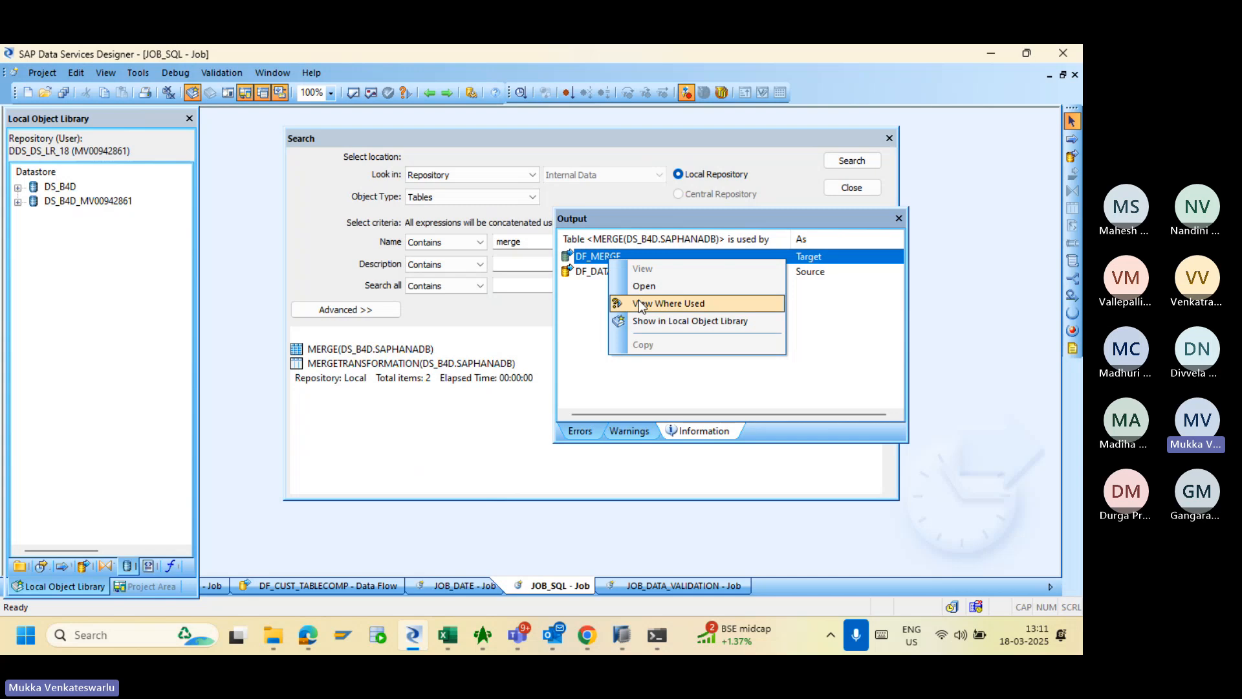
left_click(641, 304)
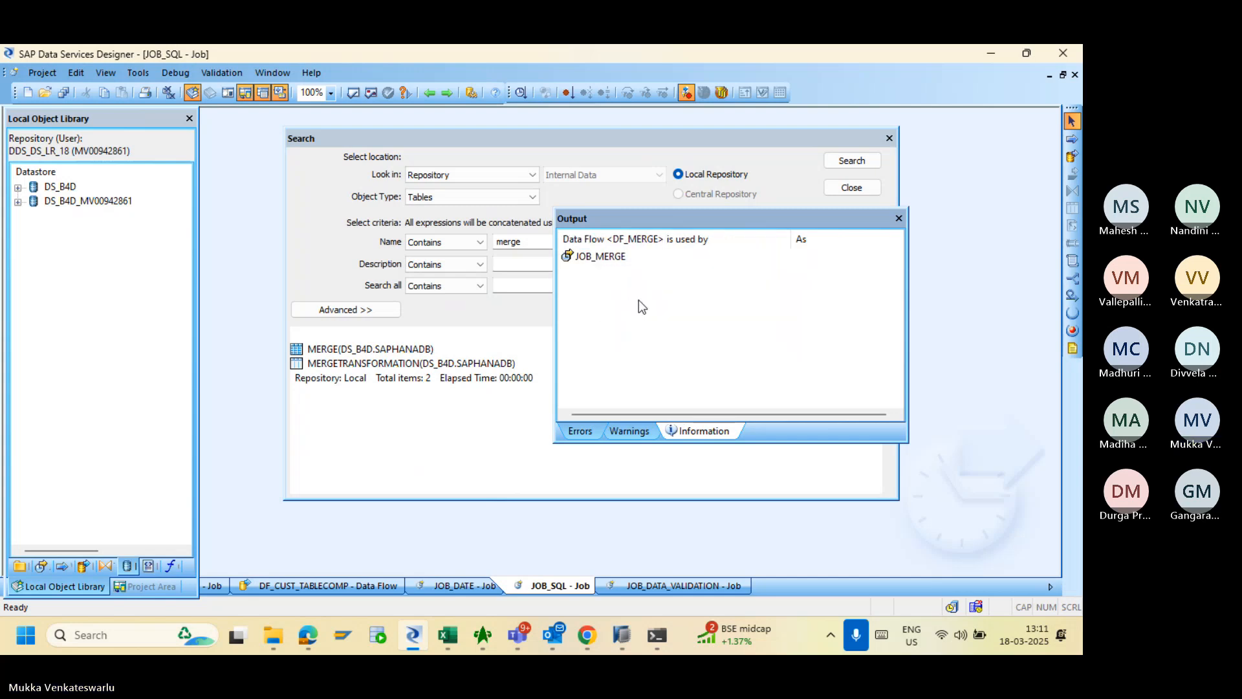
left_click(598, 259)
right_click(597, 259)
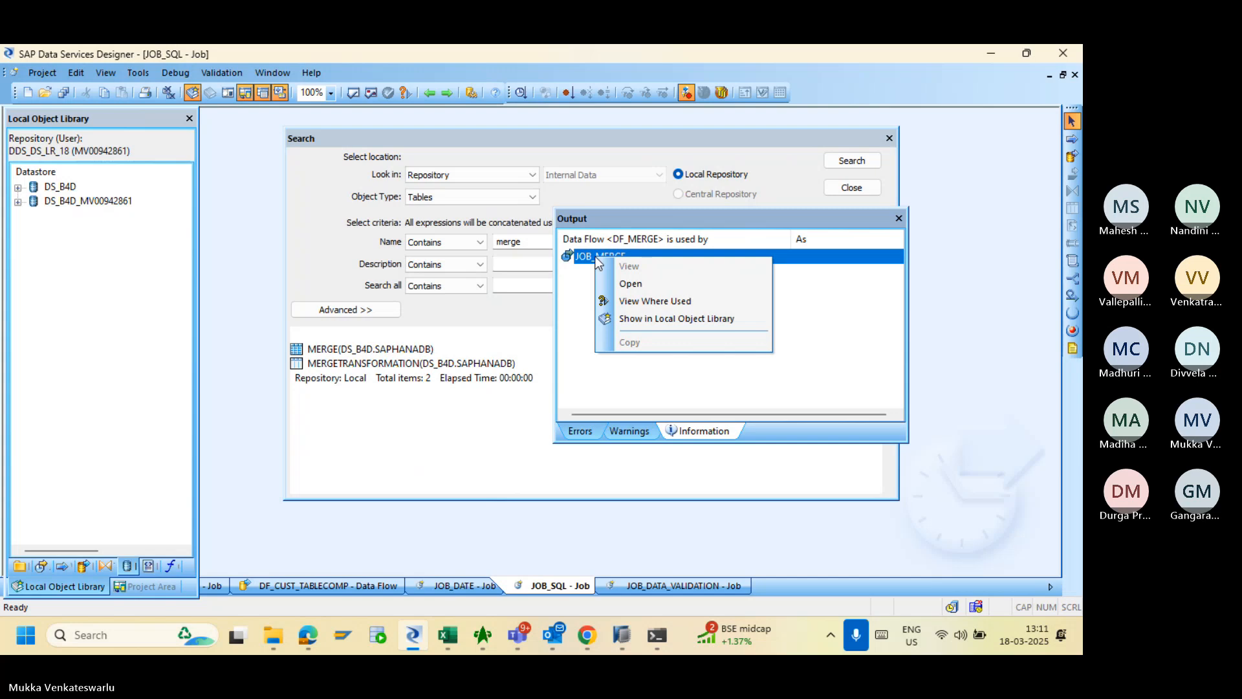
left_click(623, 300)
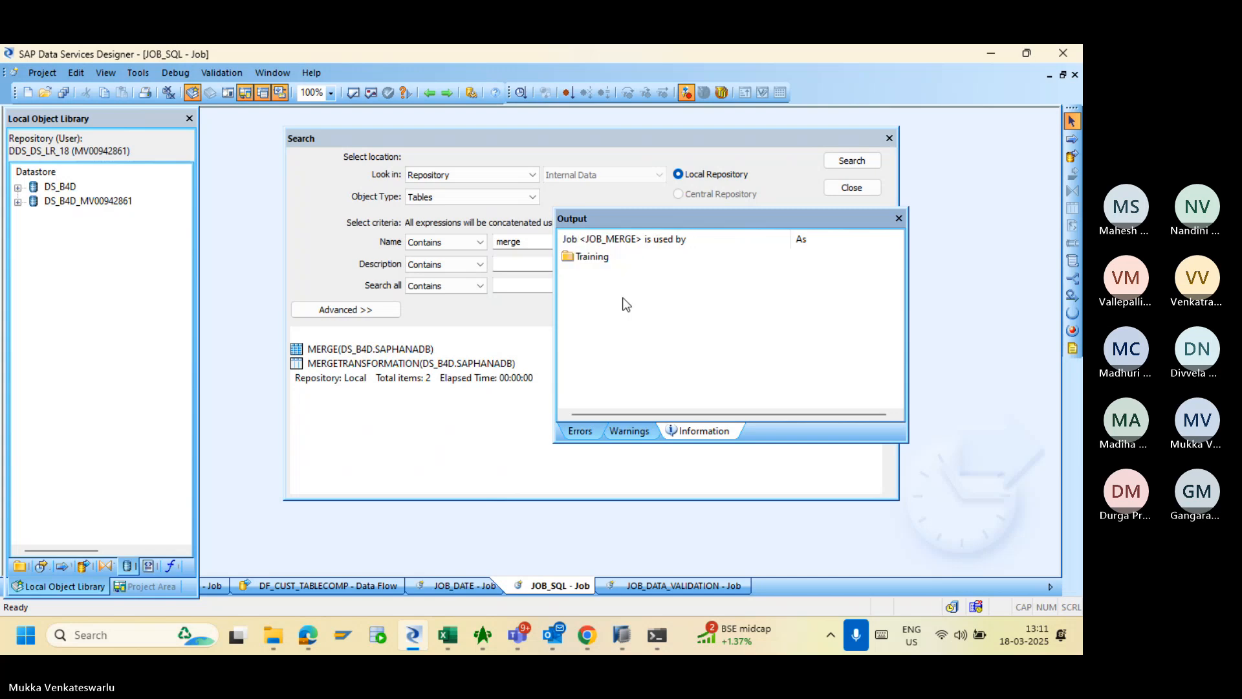
right_click(592, 262)
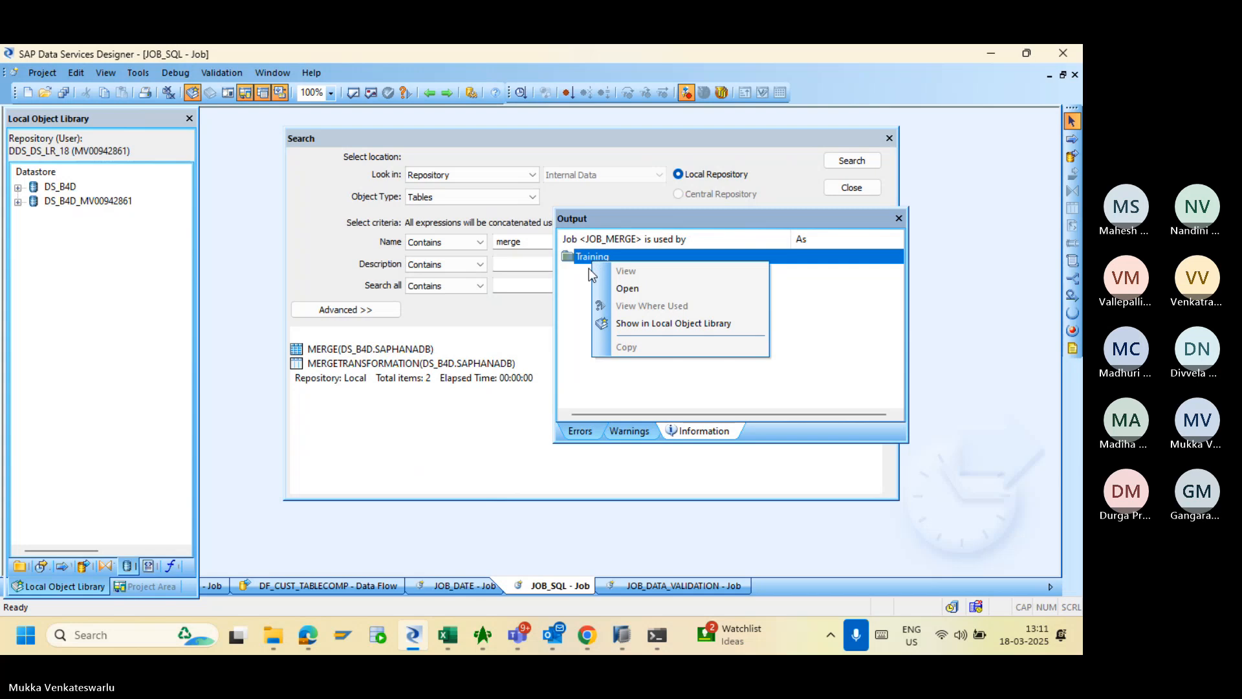
left_click(580, 275)
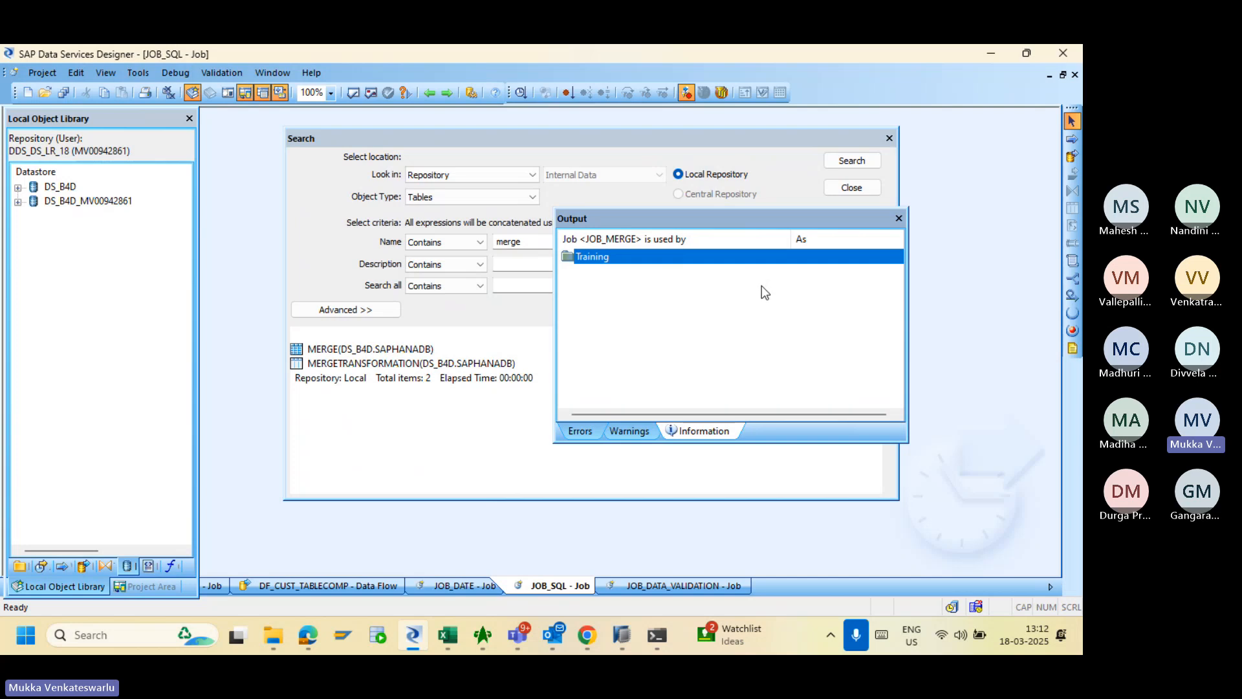
- Close the where-used results and Search window, then show the Training tree with JOB_VARIABLES expanded
left_click(899, 218)
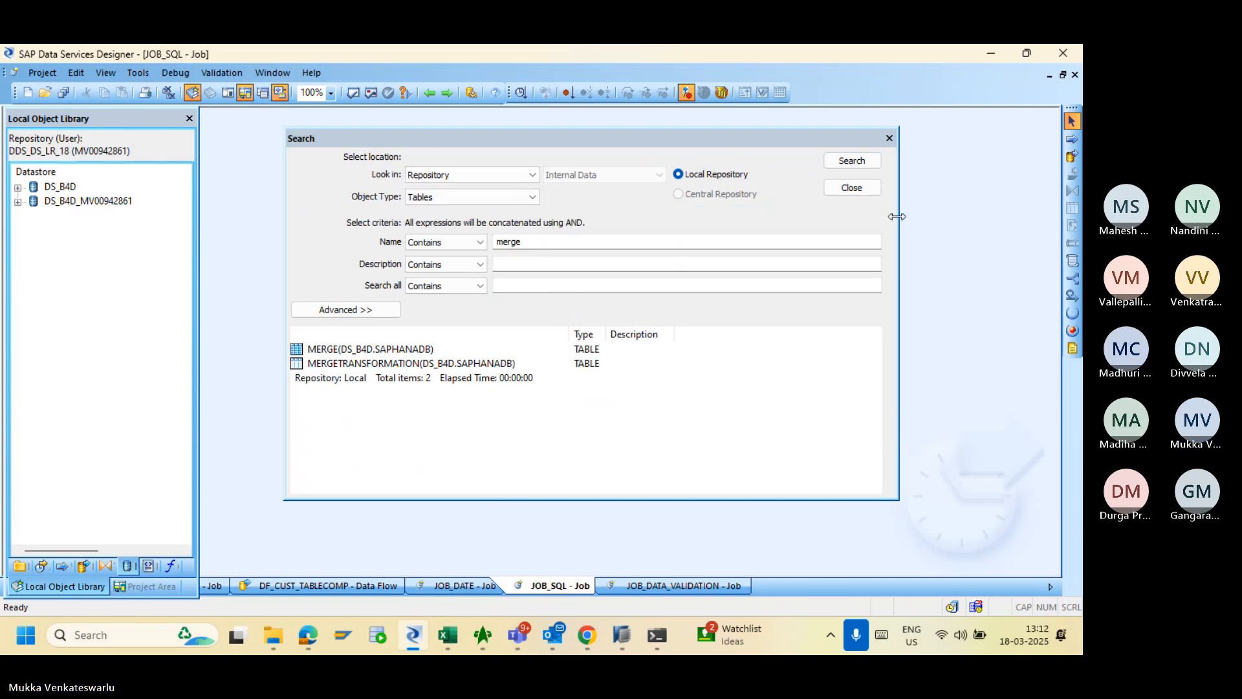
left_click(889, 139)
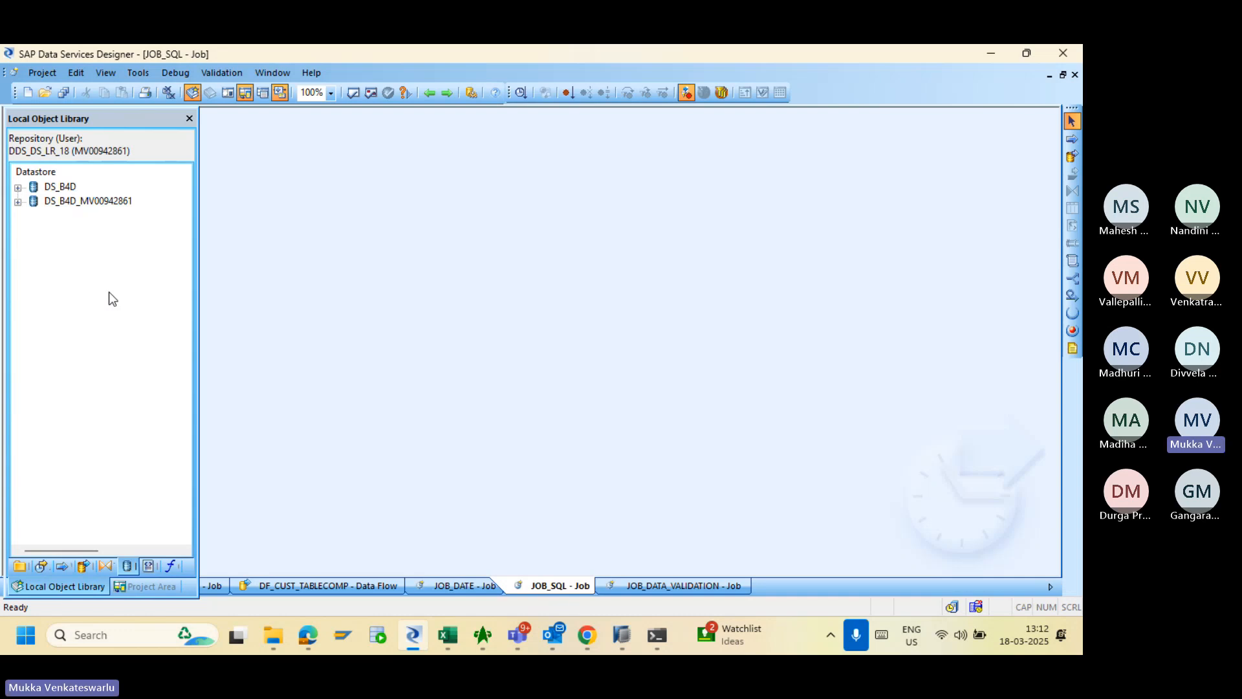
left_click(129, 586)
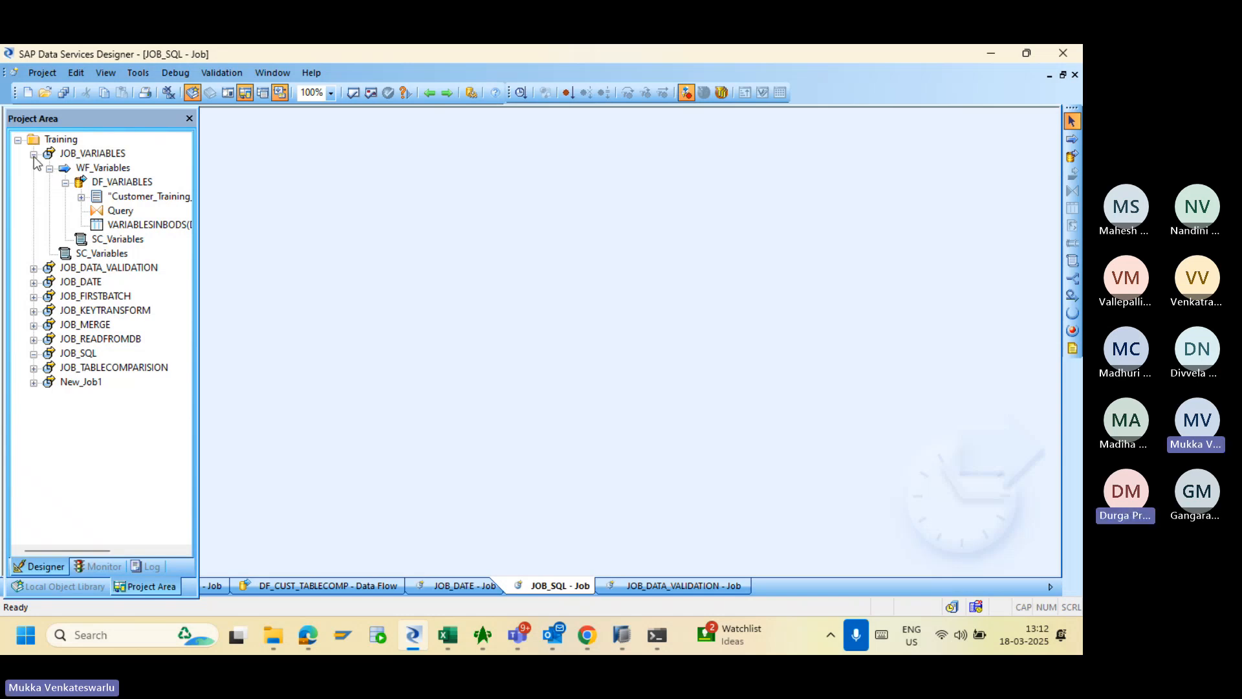
left_click(34, 157)
left_click(33, 156)
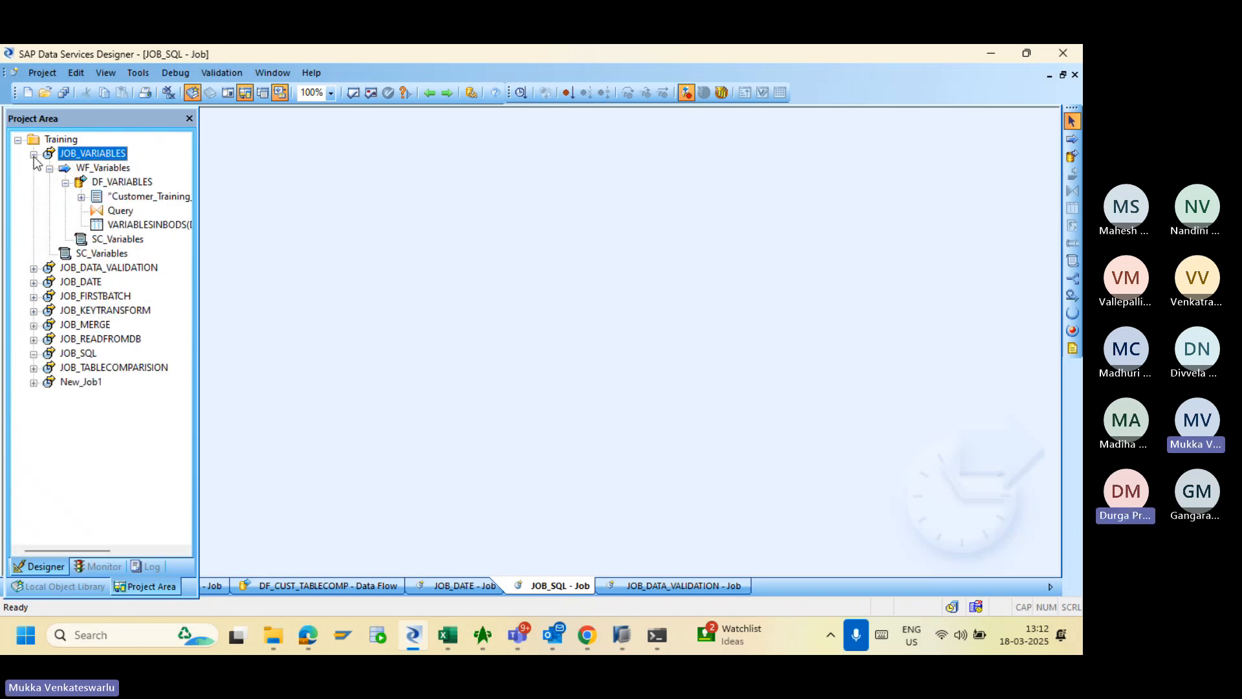
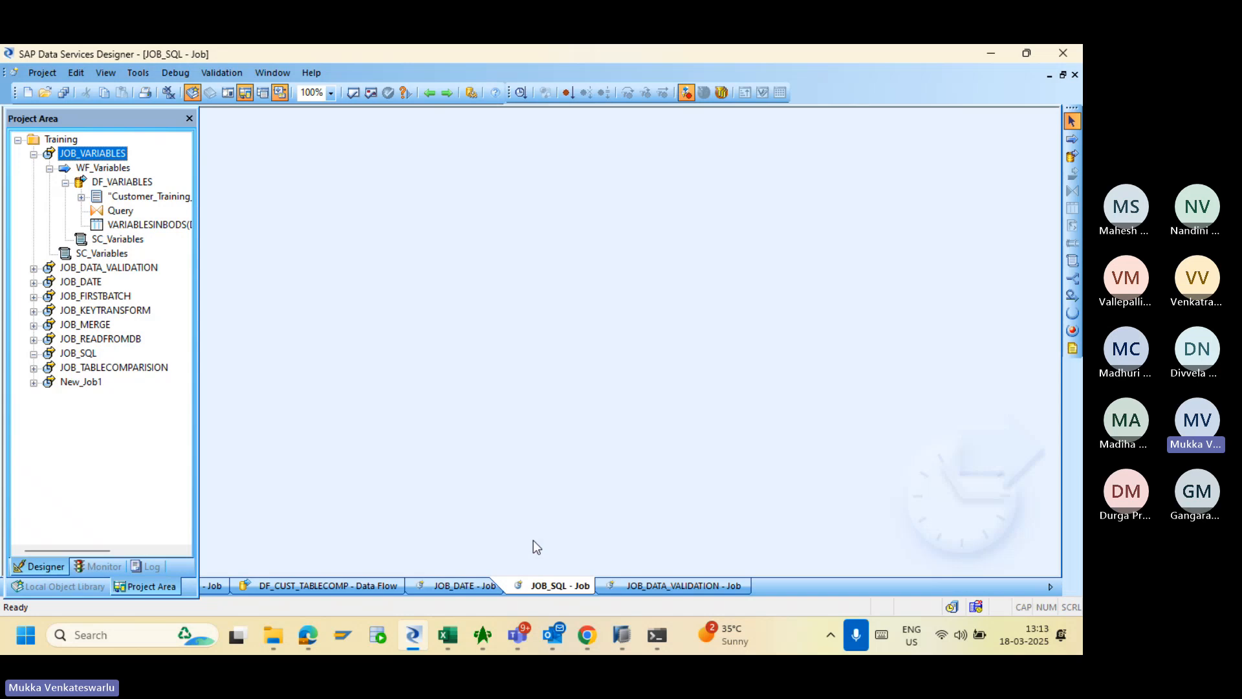
- Glance at the Teams meeting window, then return to the Designer
left_click(523, 635)
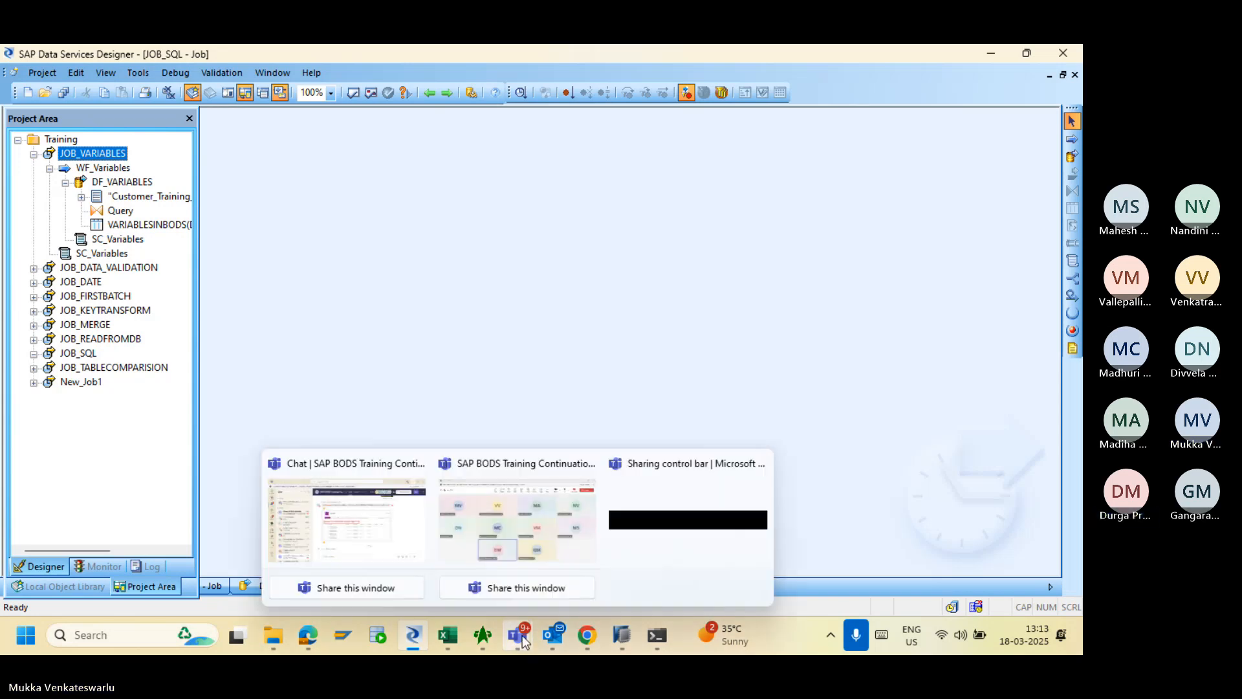
left_click(517, 587)
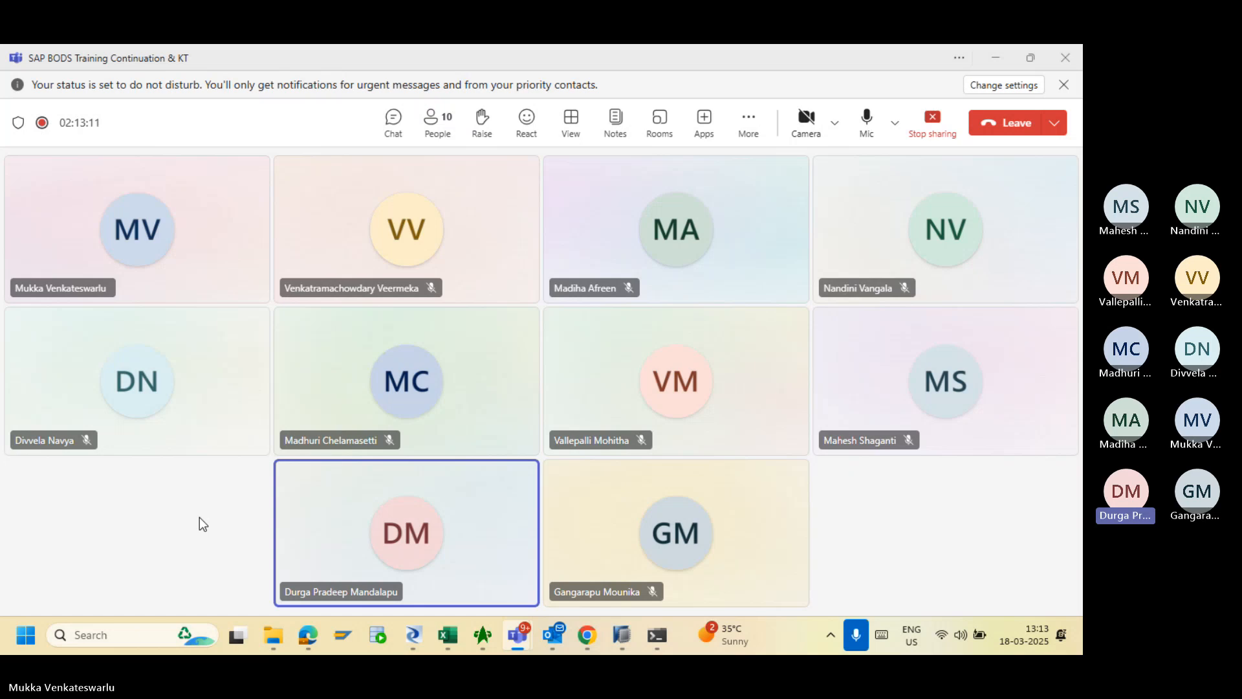
left_click(416, 641)
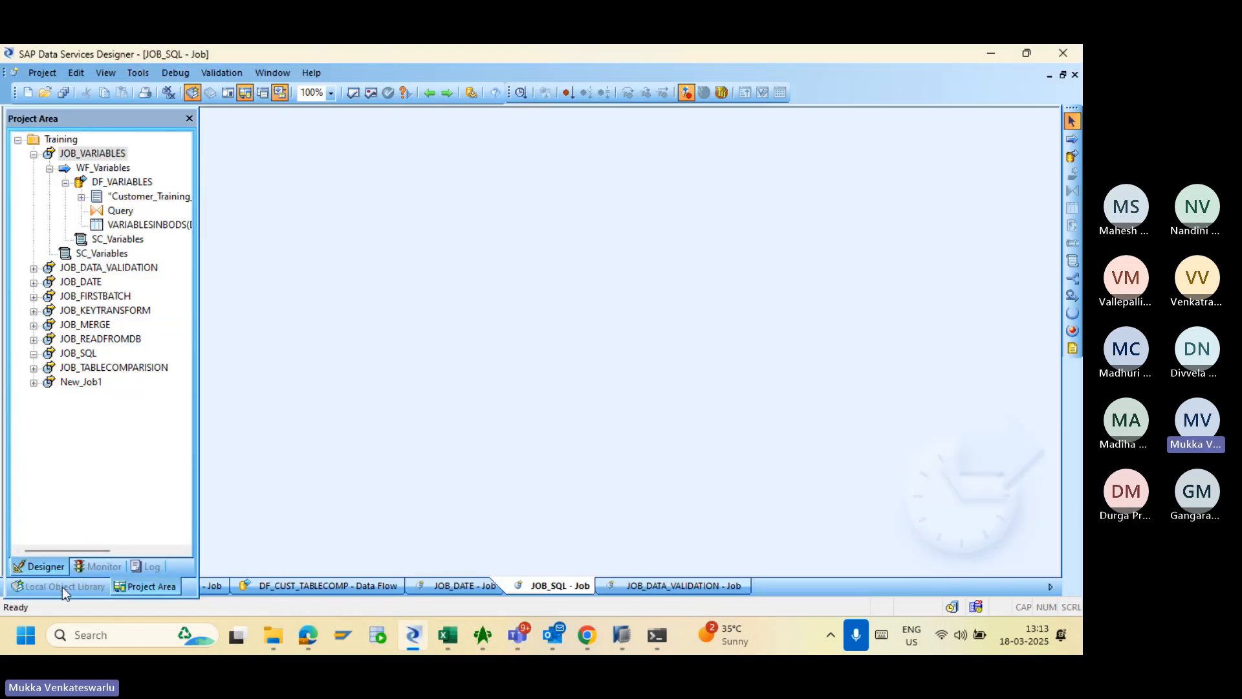
- Replicate DF_CUST from the Data Flows library list, creating Copy_1_DF_CUST
left_click(62, 586)
left_click(84, 566)
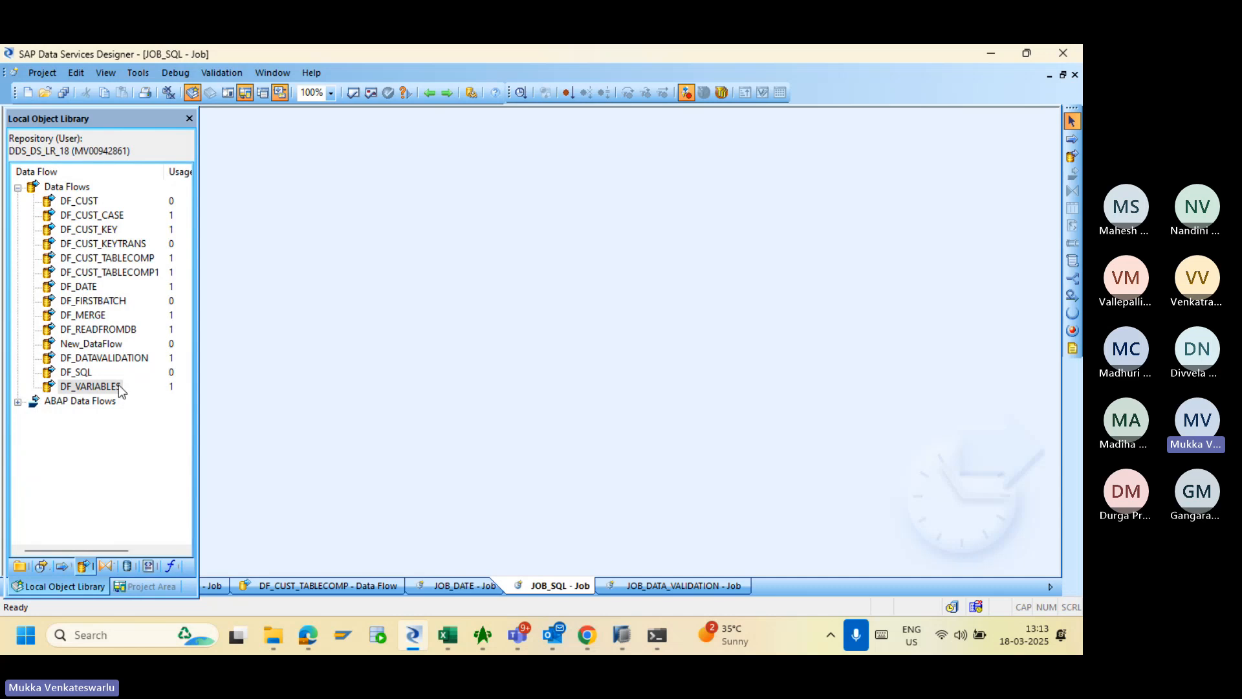
right_click(79, 201)
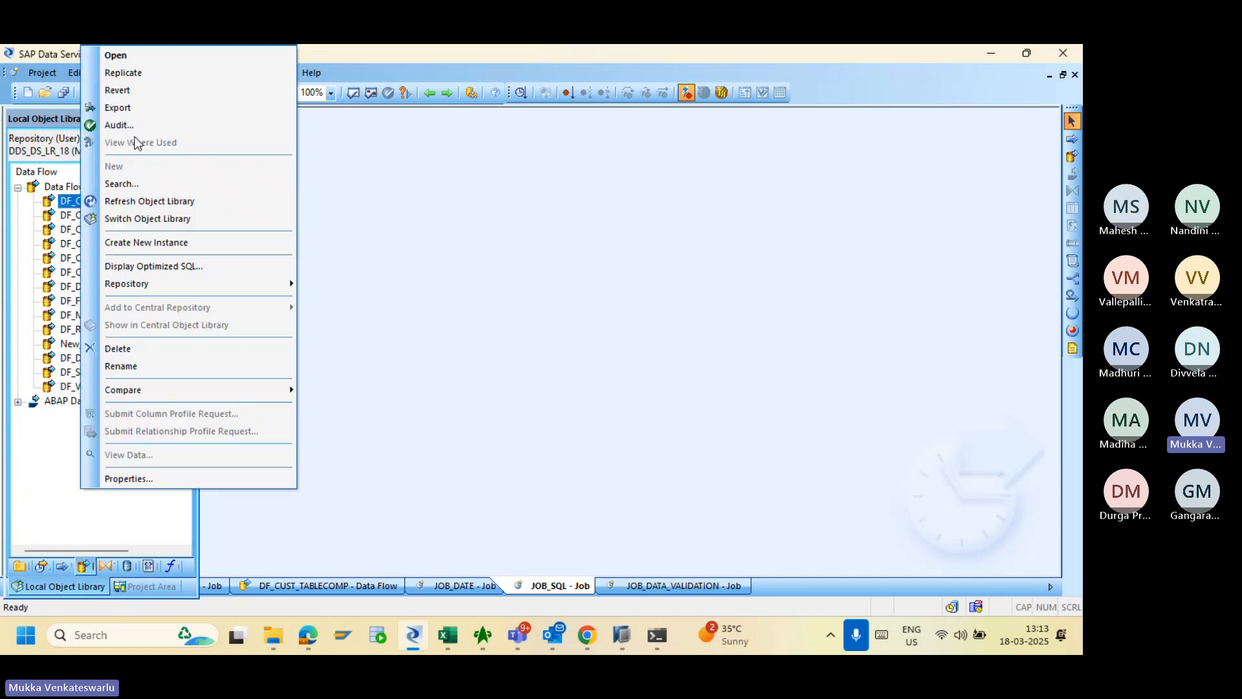
left_click(141, 71)
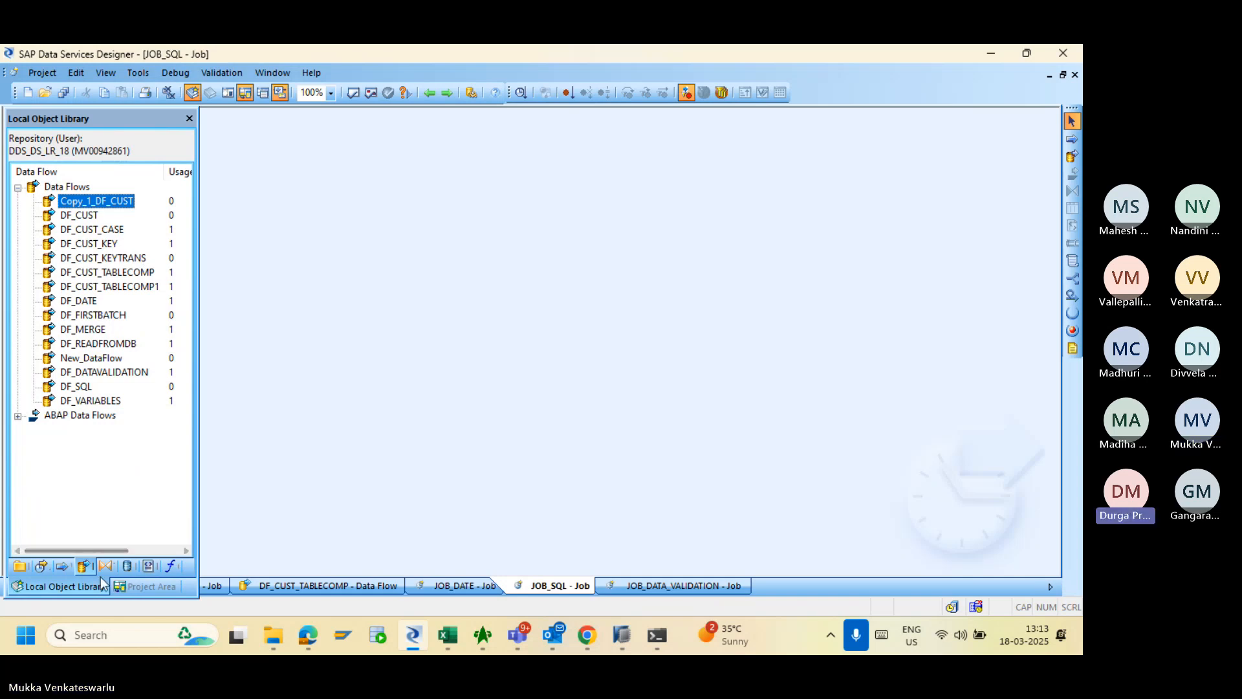
- Open JOB_DATA_VALIDATION from the Training project and delete its DF_DATAVALIDATION data flow
left_click(125, 586)
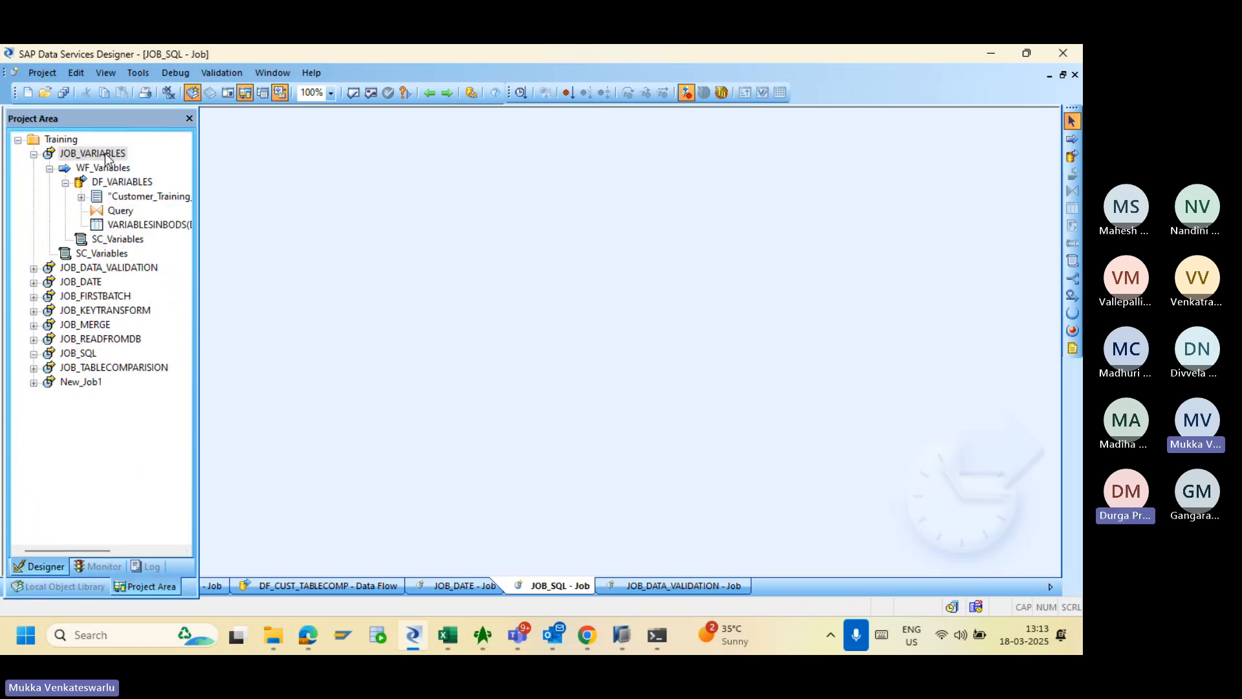
left_click(107, 155)
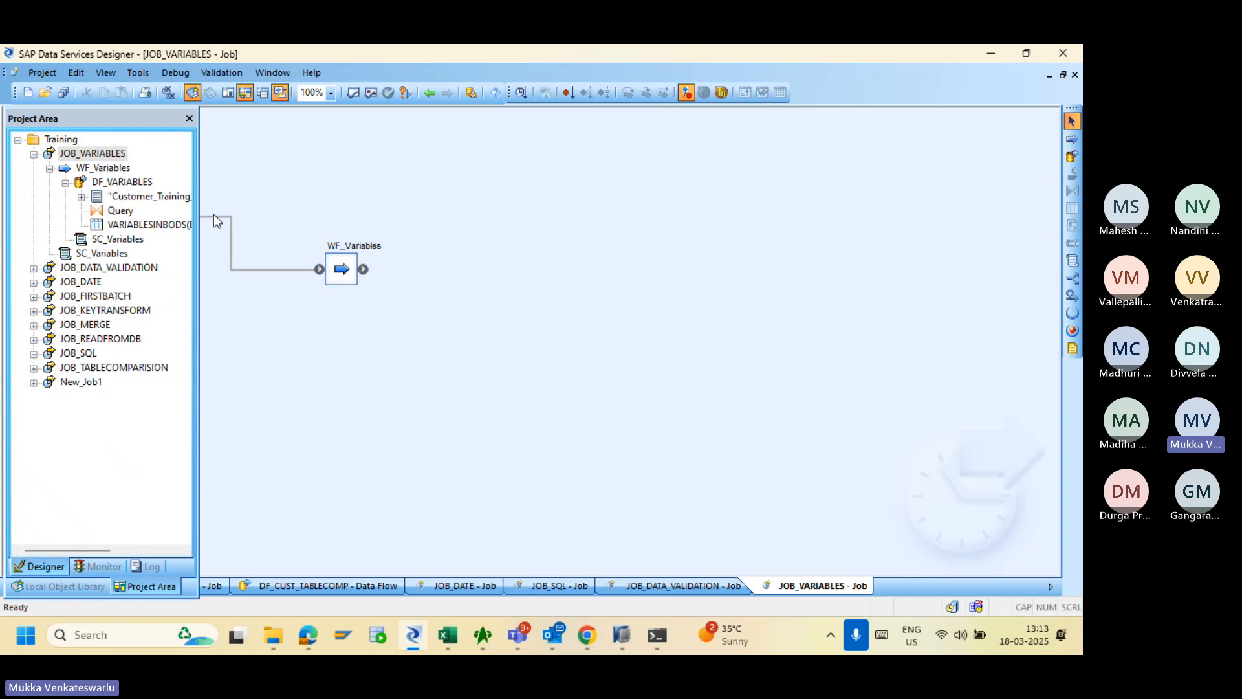
left_click(101, 272)
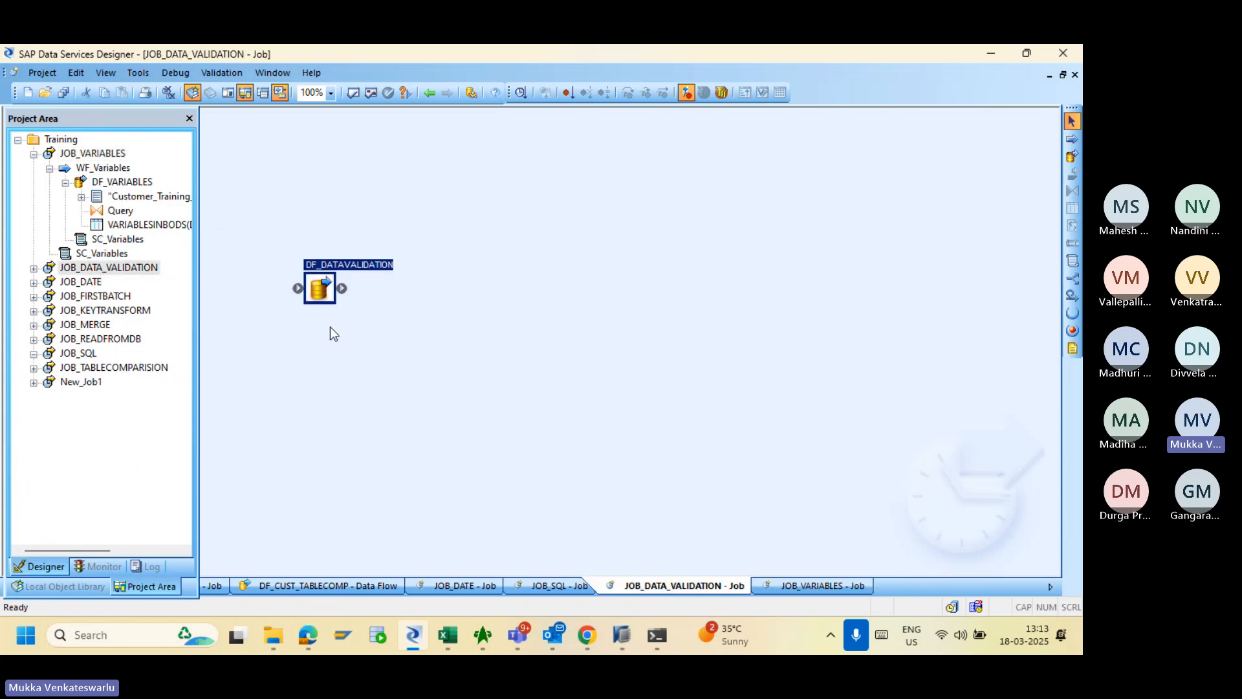
key("Delete")
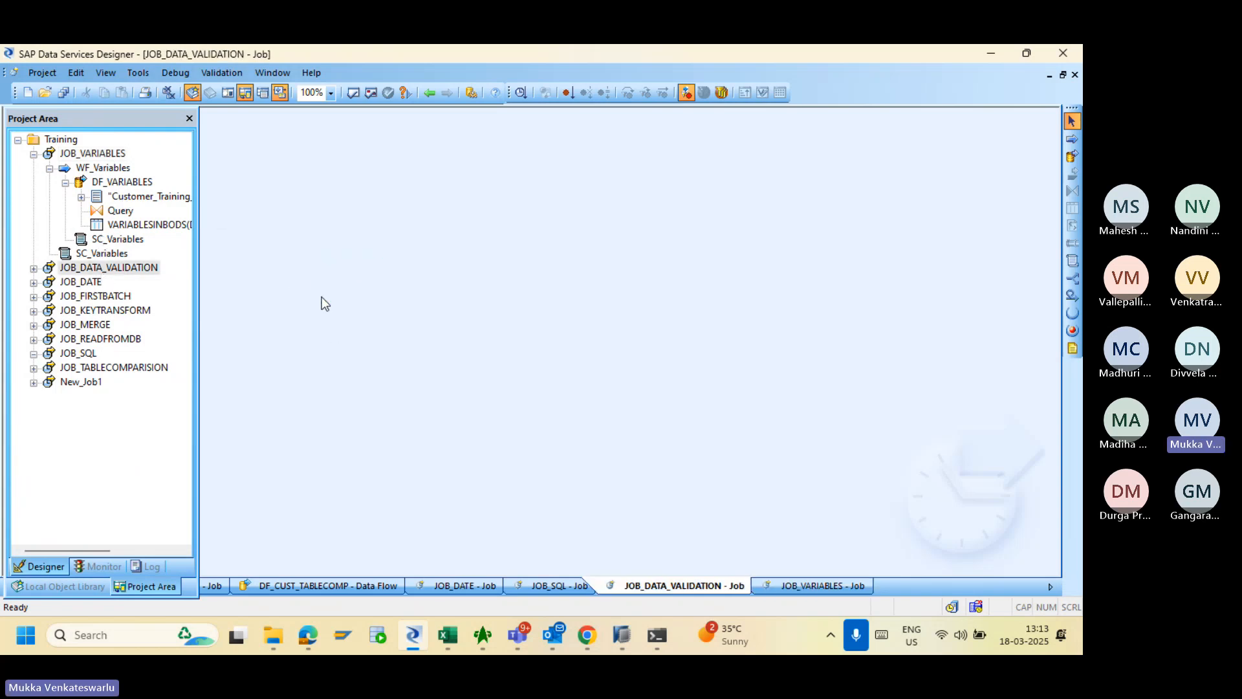
left_click(55, 585)
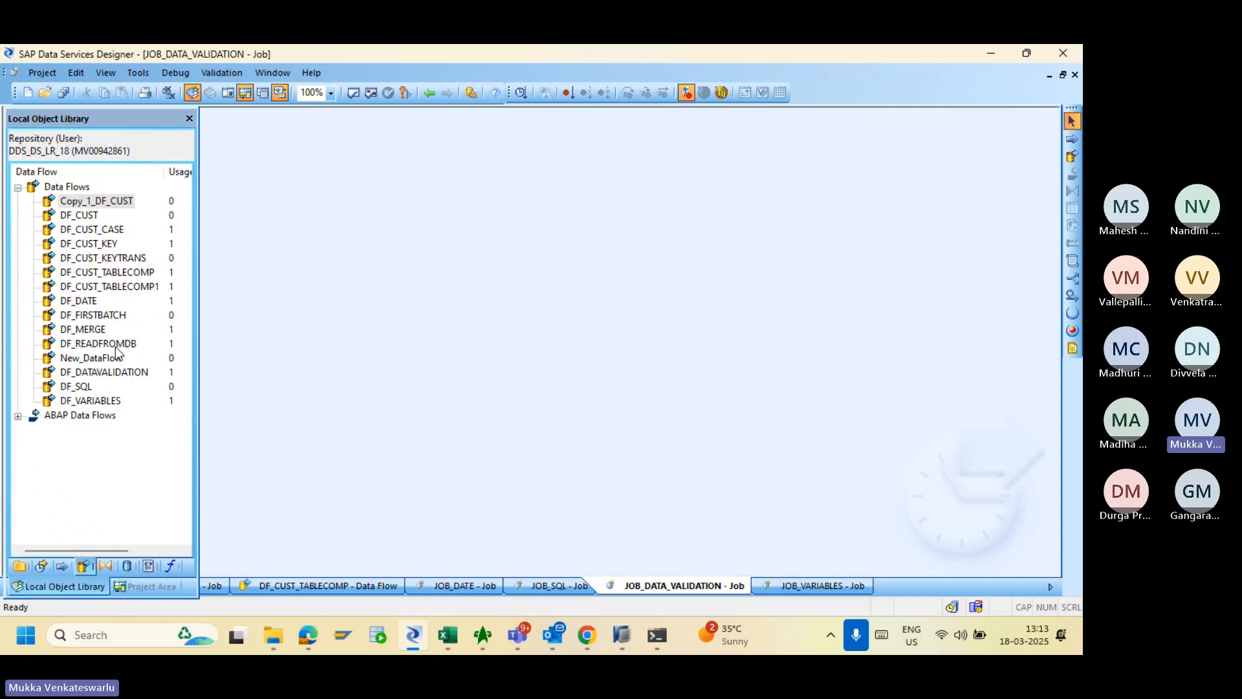
left_click_drag(90, 243, 505, 257)
left_click_drag(87, 257, 529, 384)
left_click_drag(94, 286, 590, 496)
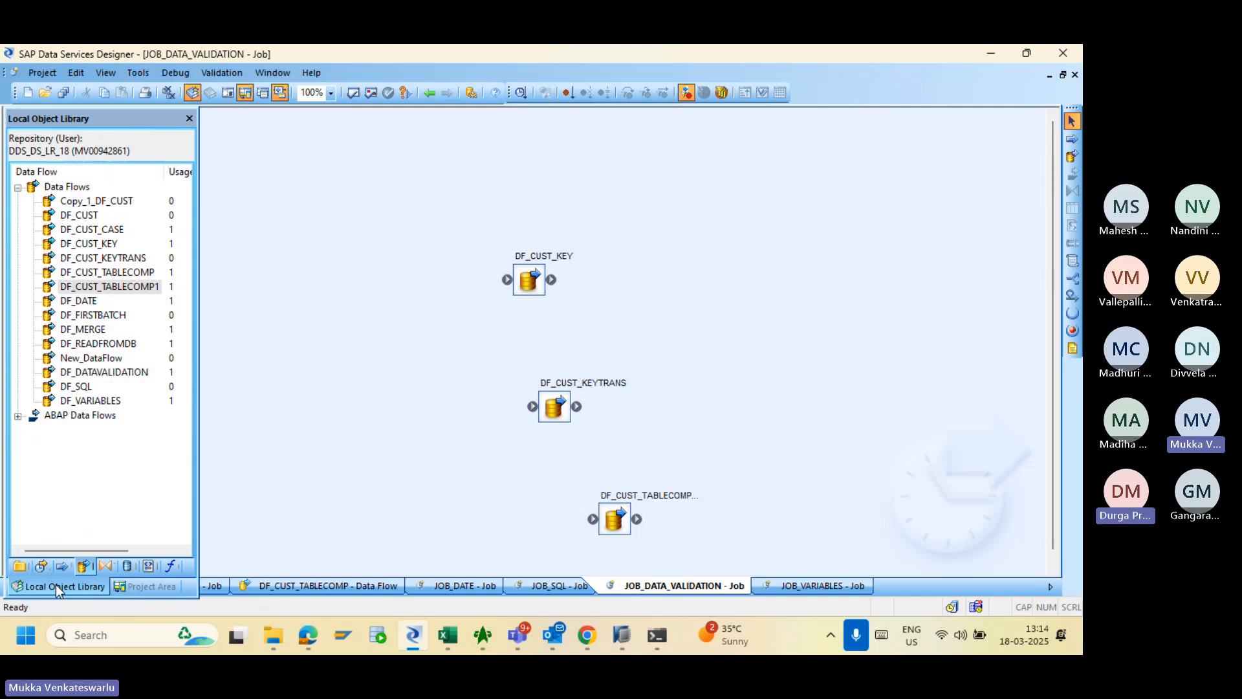
left_click(134, 585)
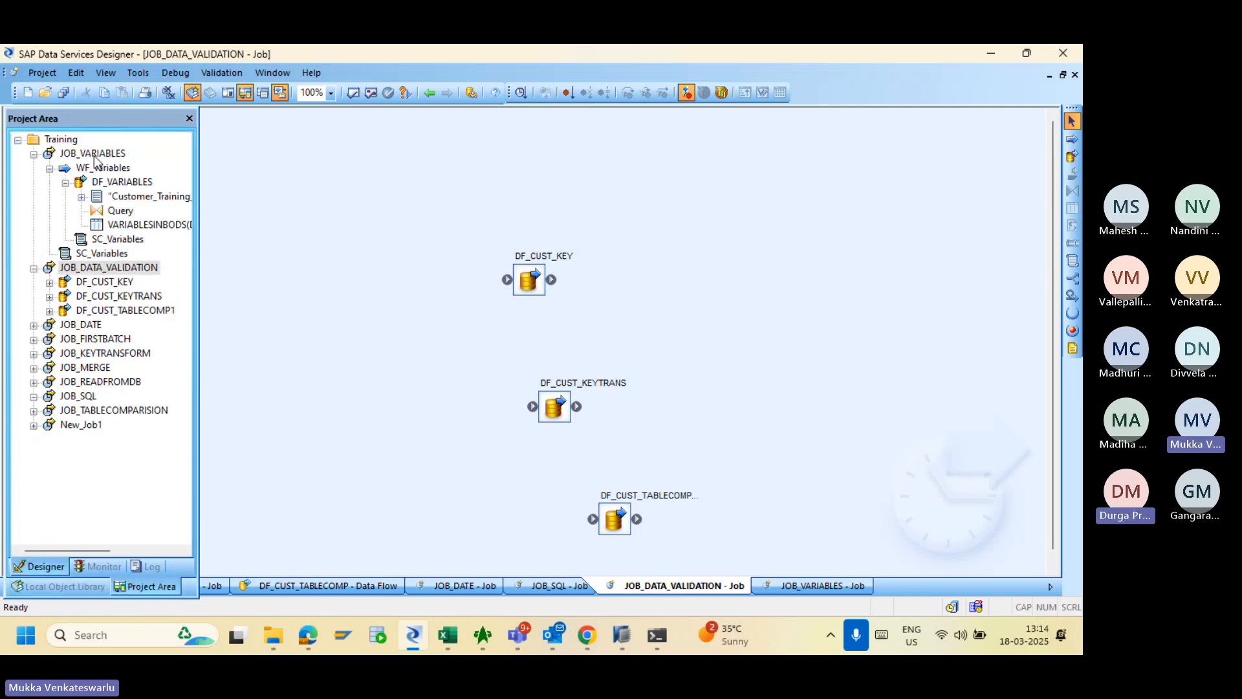
left_click(101, 269)
left_click(101, 273)
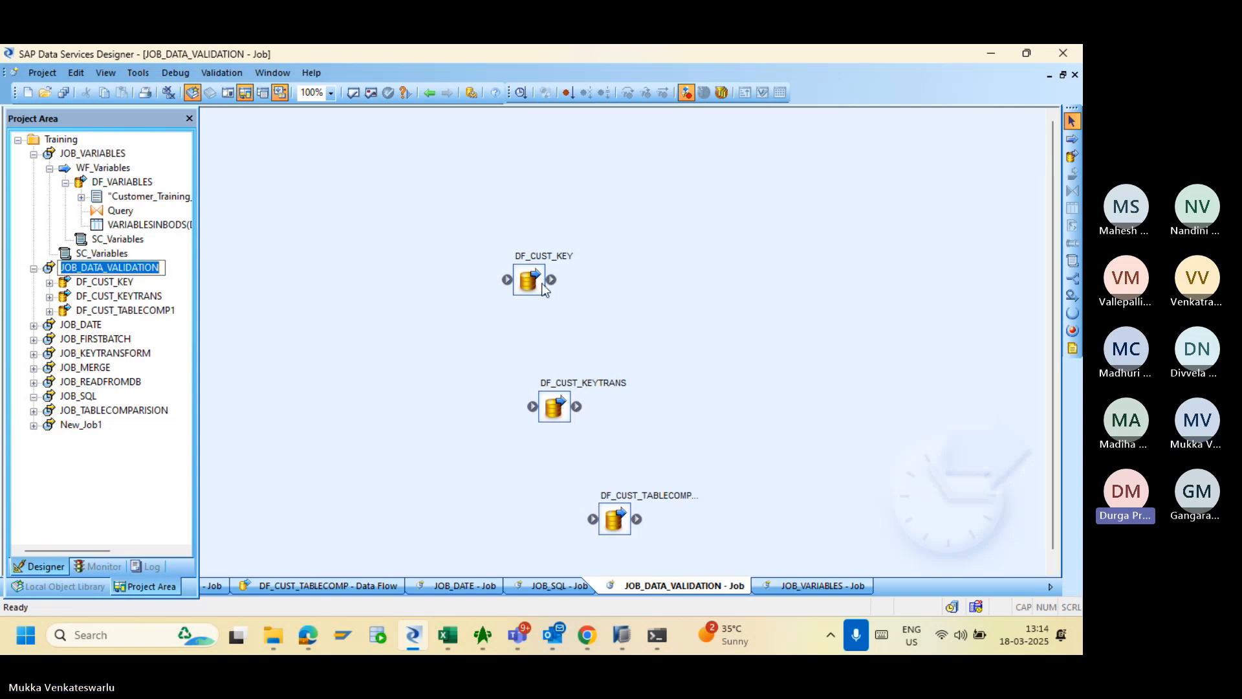
left_click_drag(528, 279, 368, 256)
left_click_drag(547, 409, 551, 304)
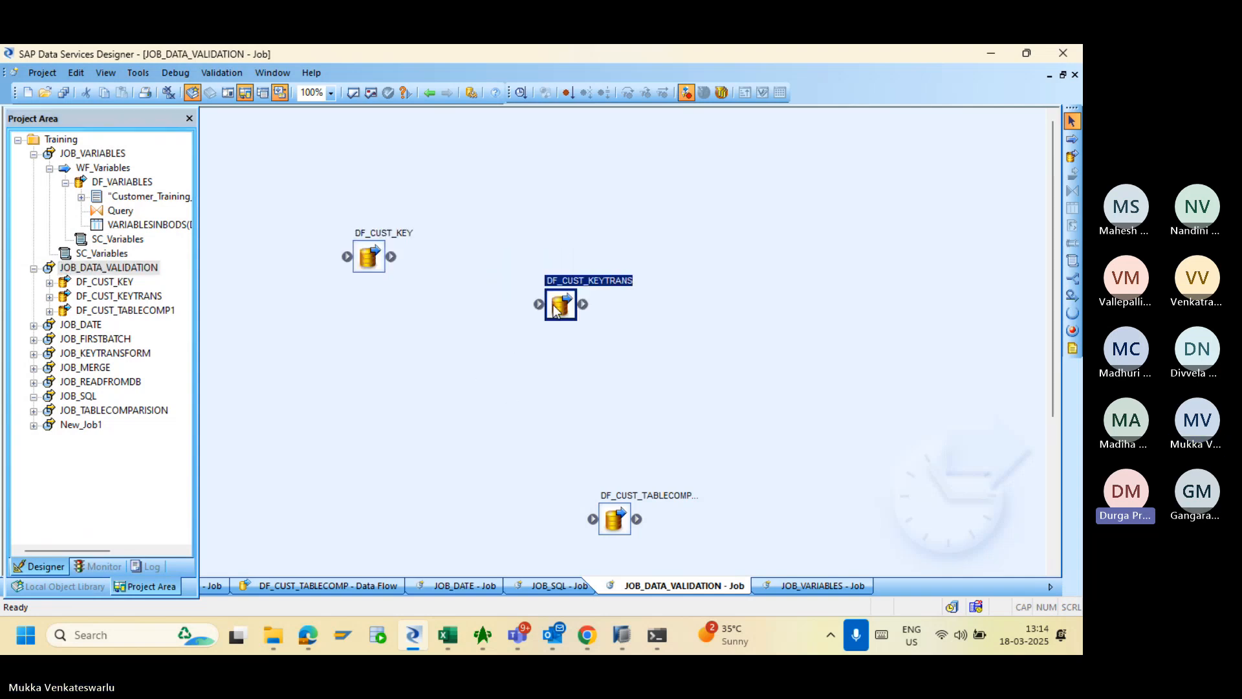
left_click_drag(615, 518, 764, 329)
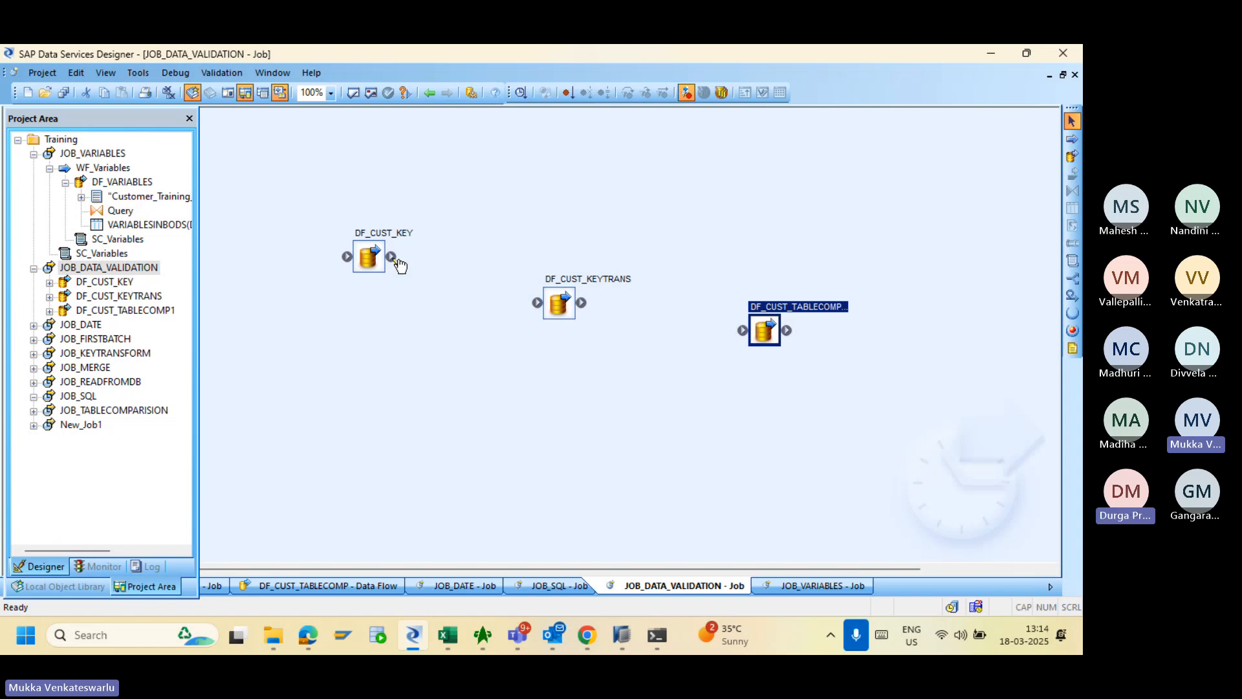
mouse_move(392, 257)
left_mouse_down()
mouse_move(507, 311)
mouse_move(755, 332)
left_mouse_up()
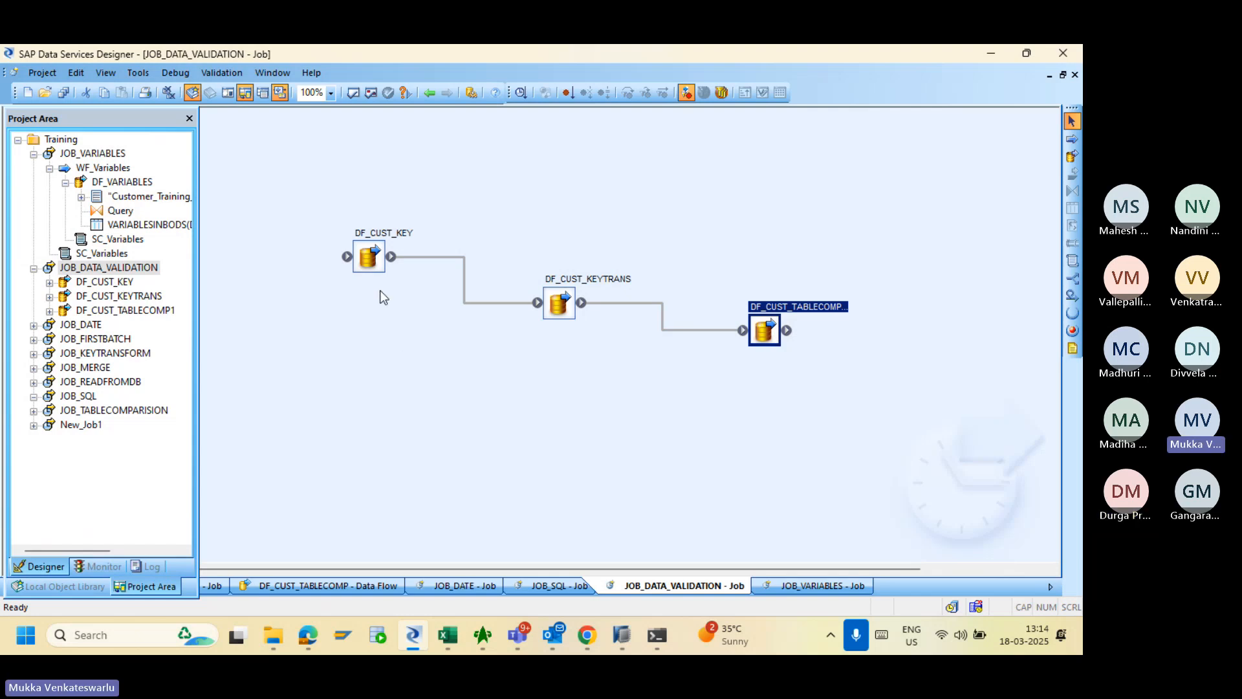
left_click(373, 261)
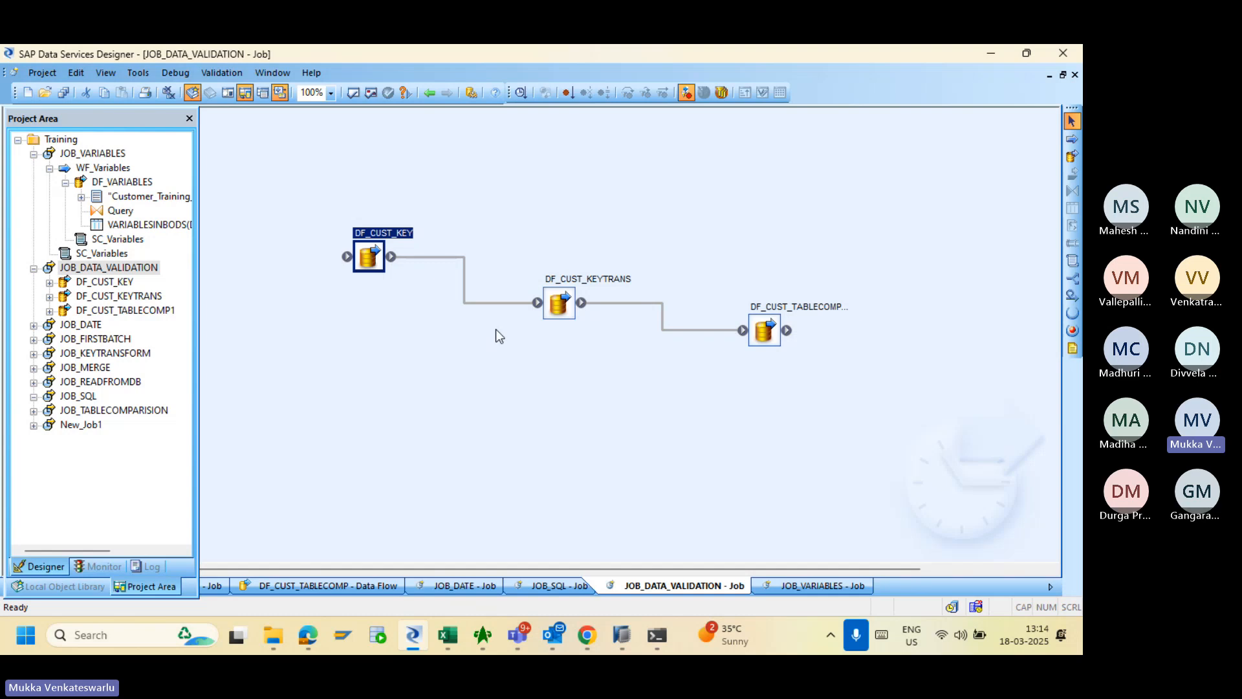
left_click(564, 312)
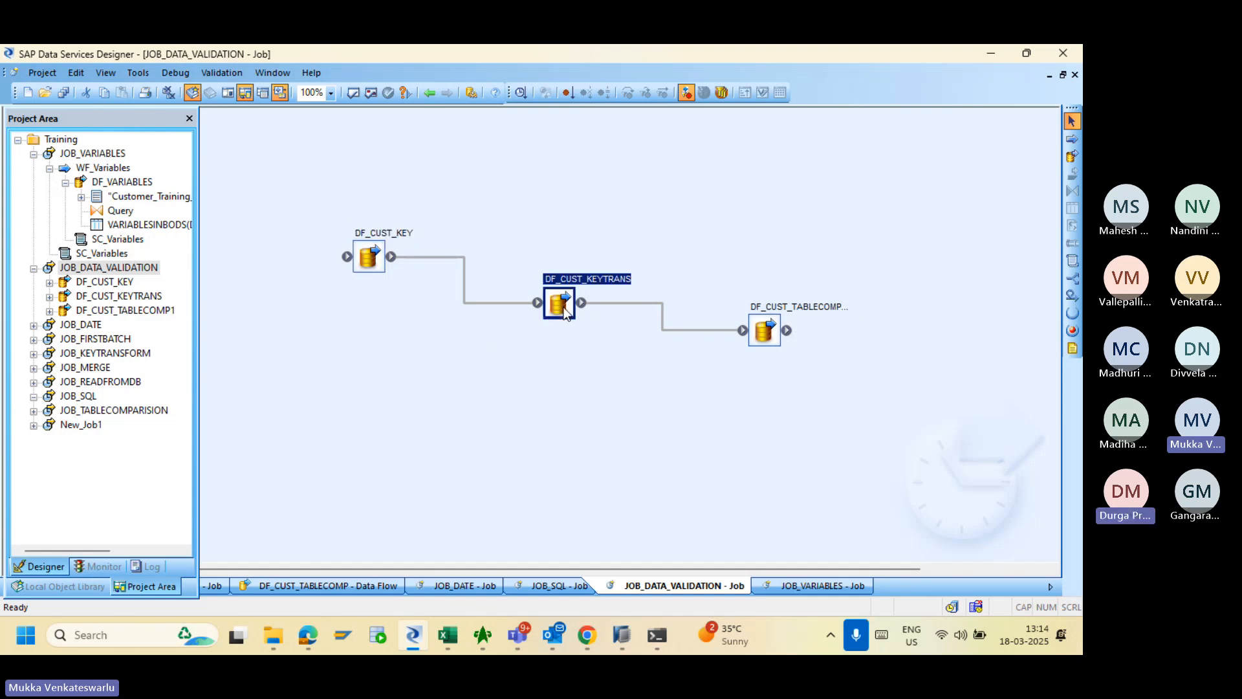
left_click(363, 264)
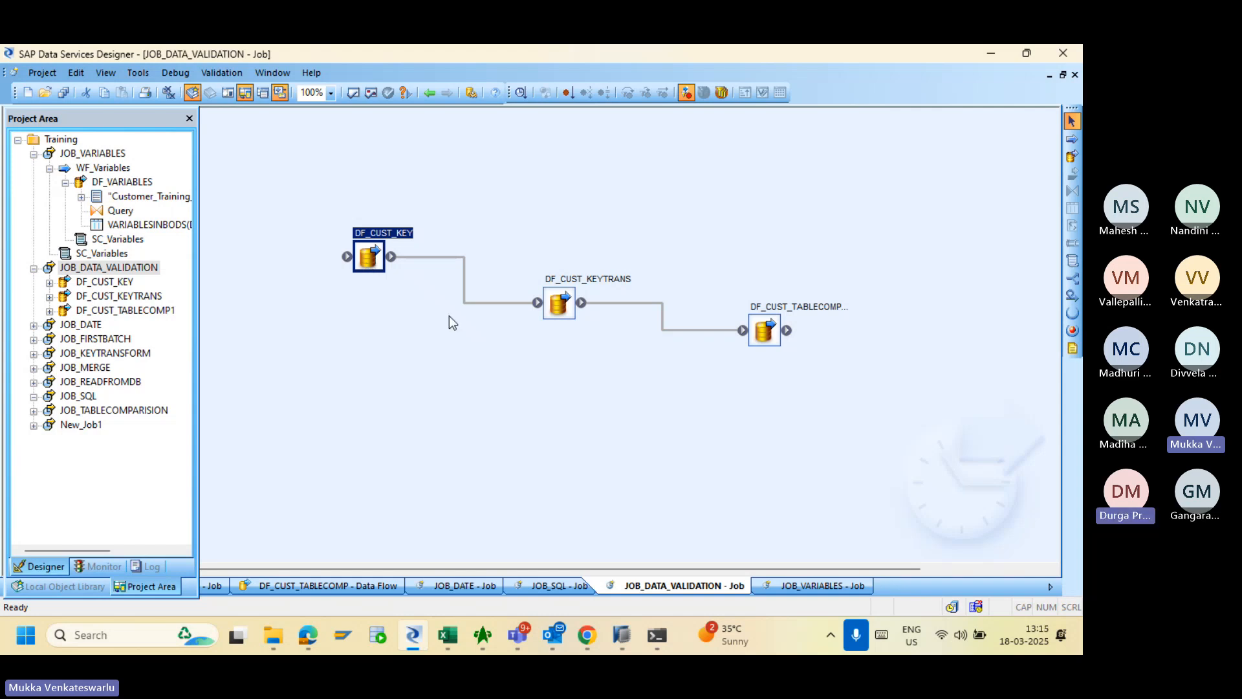
left_click(564, 312)
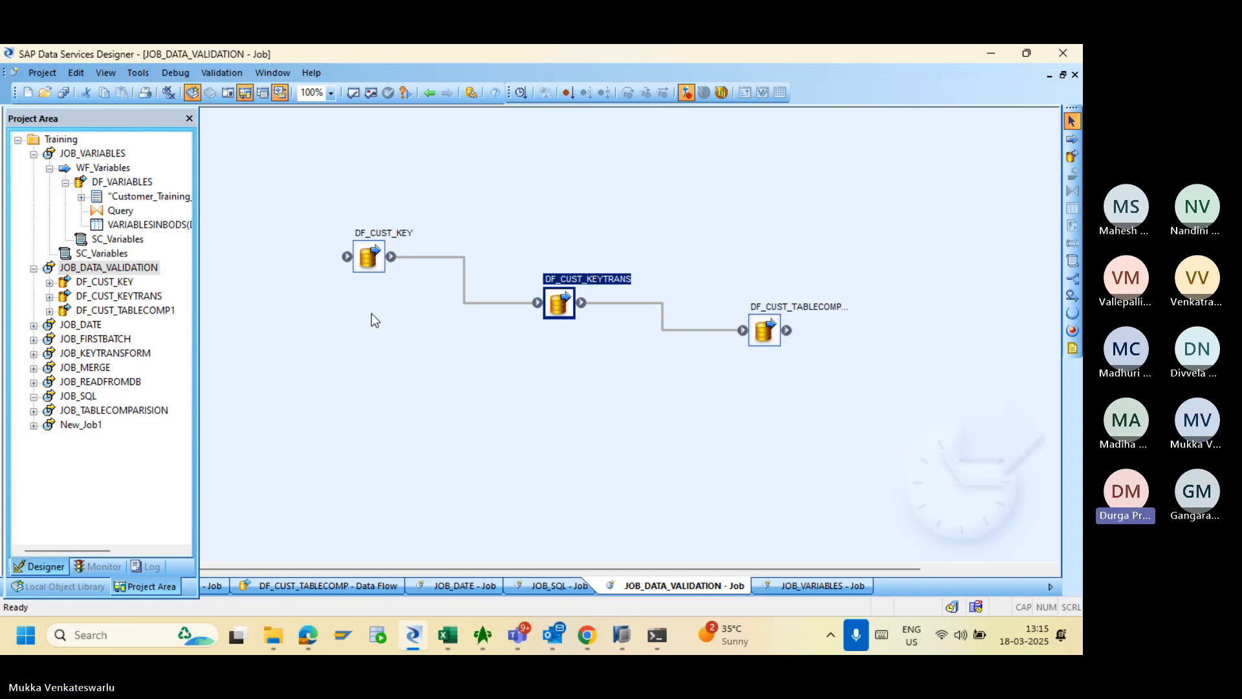
- Go back to JOB_VARIABLES and cycle the object library tabs through to Projects
left_click(429, 95)
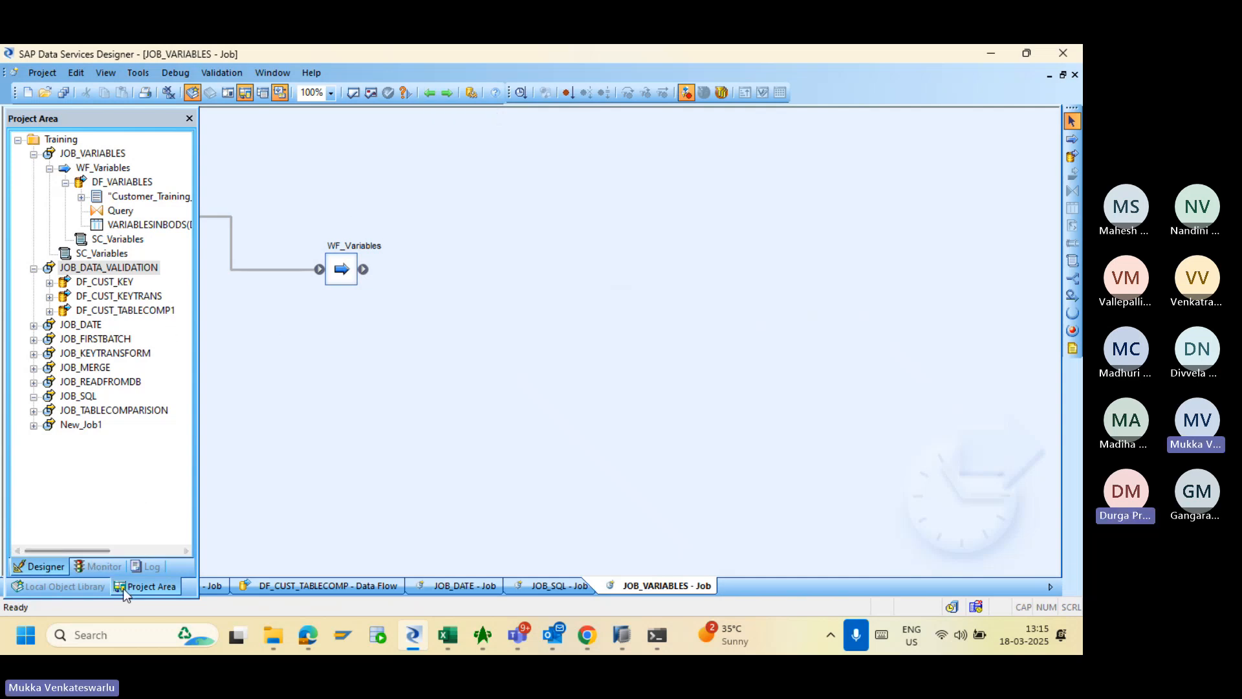
left_click(76, 587)
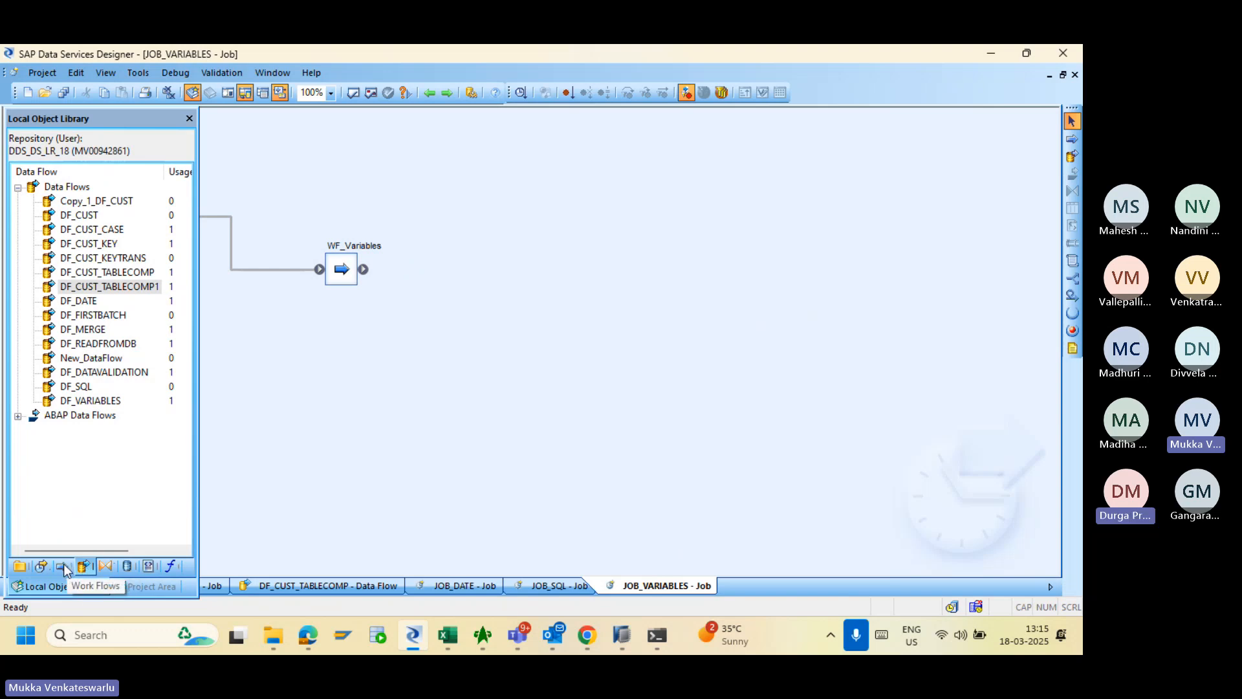
left_click(64, 564)
left_click(40, 564)
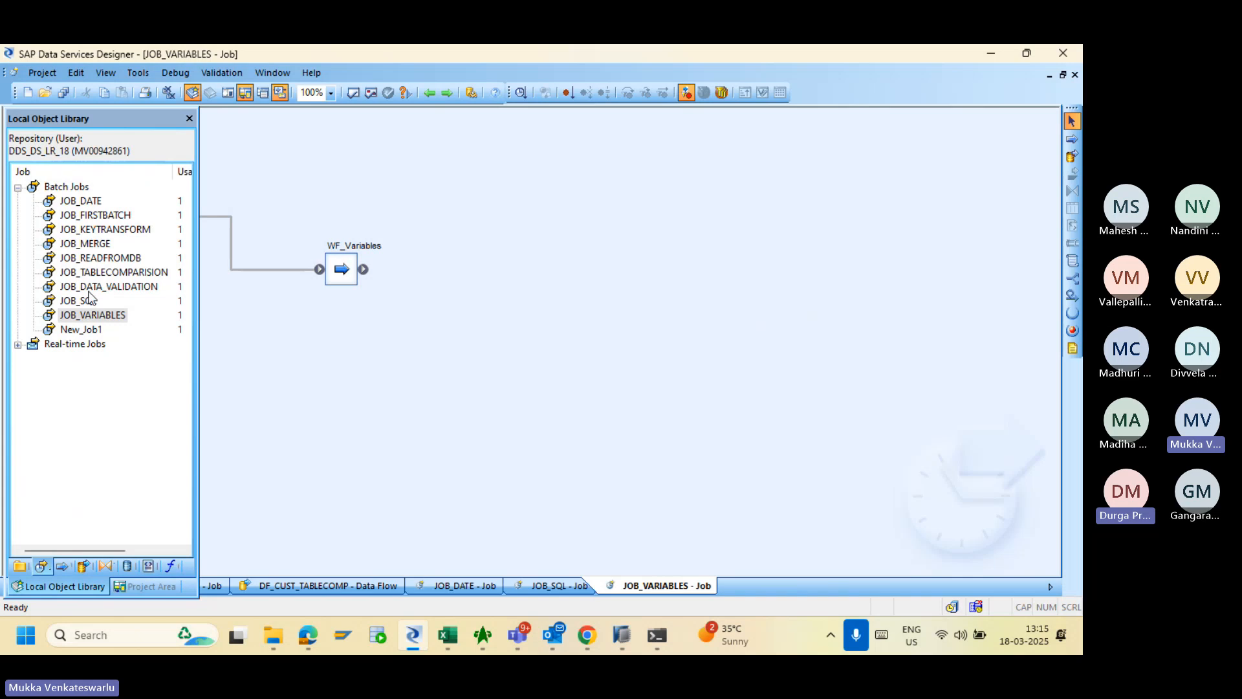
left_click(63, 565)
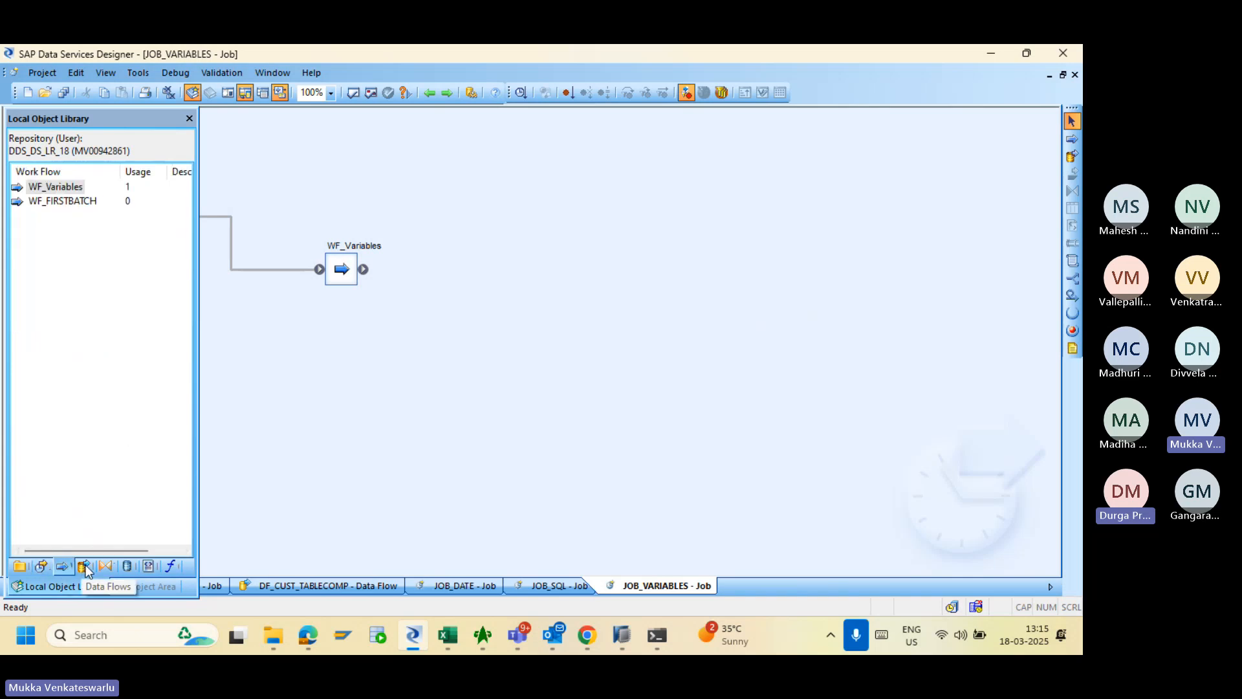
left_click(84, 566)
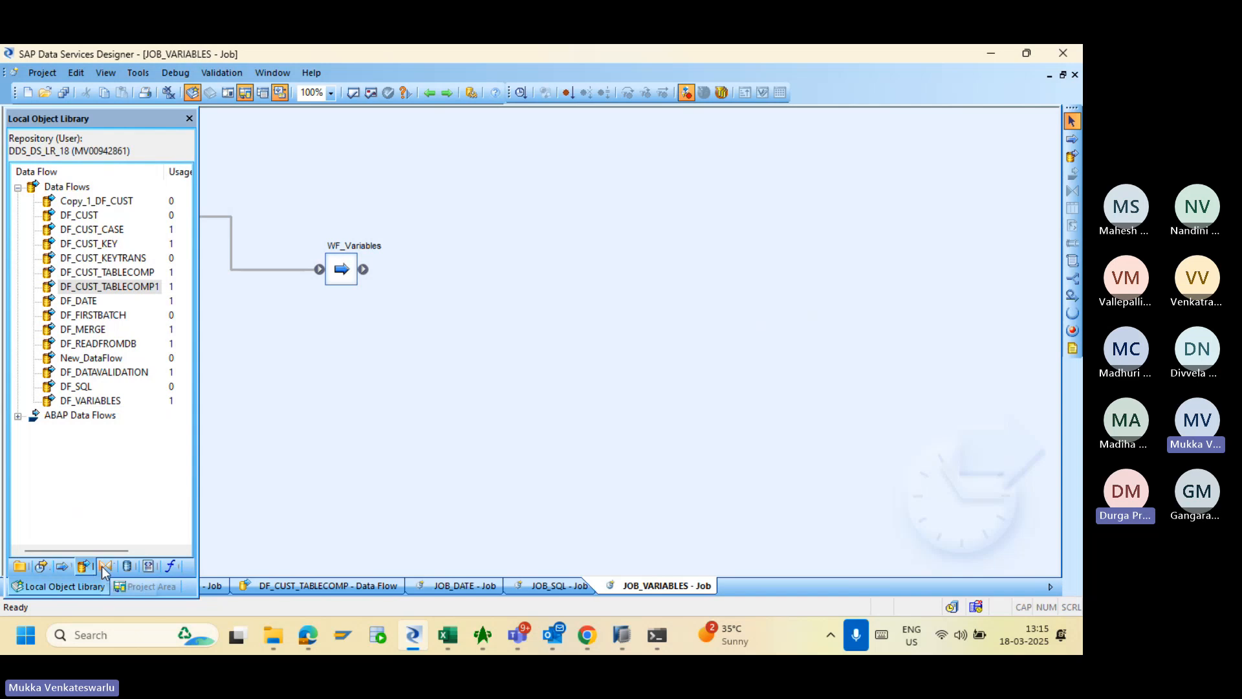
left_click(103, 565)
left_click(127, 567)
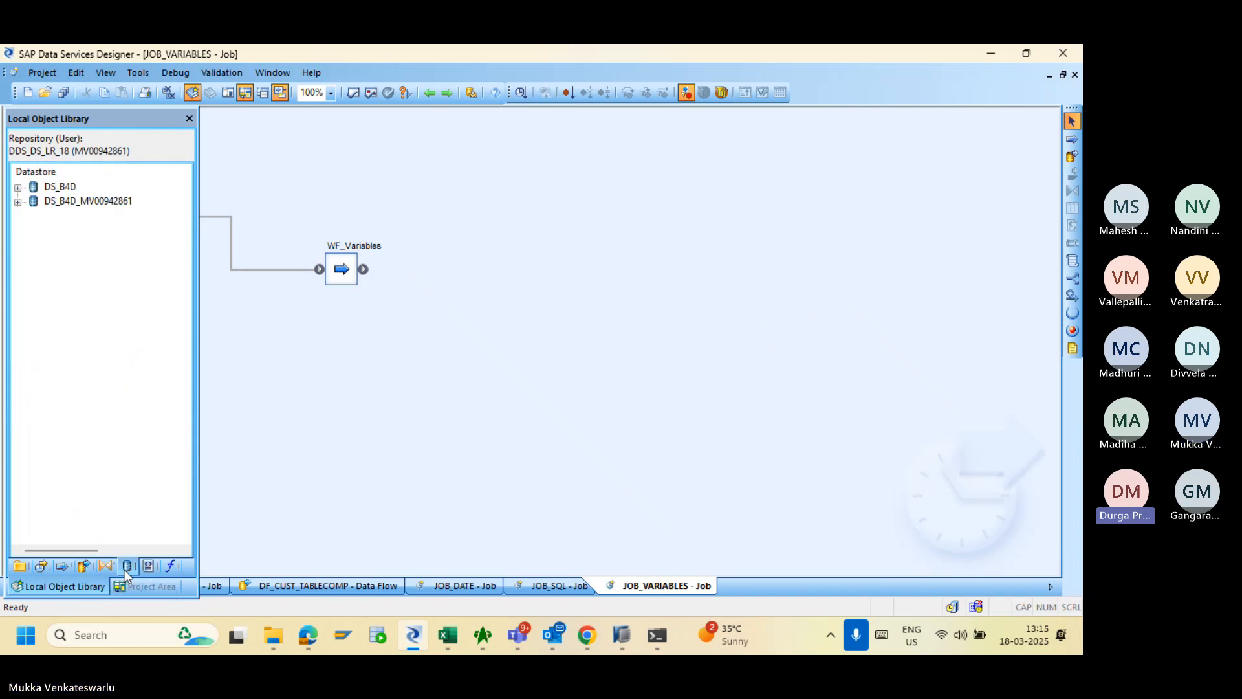
left_click(20, 567)
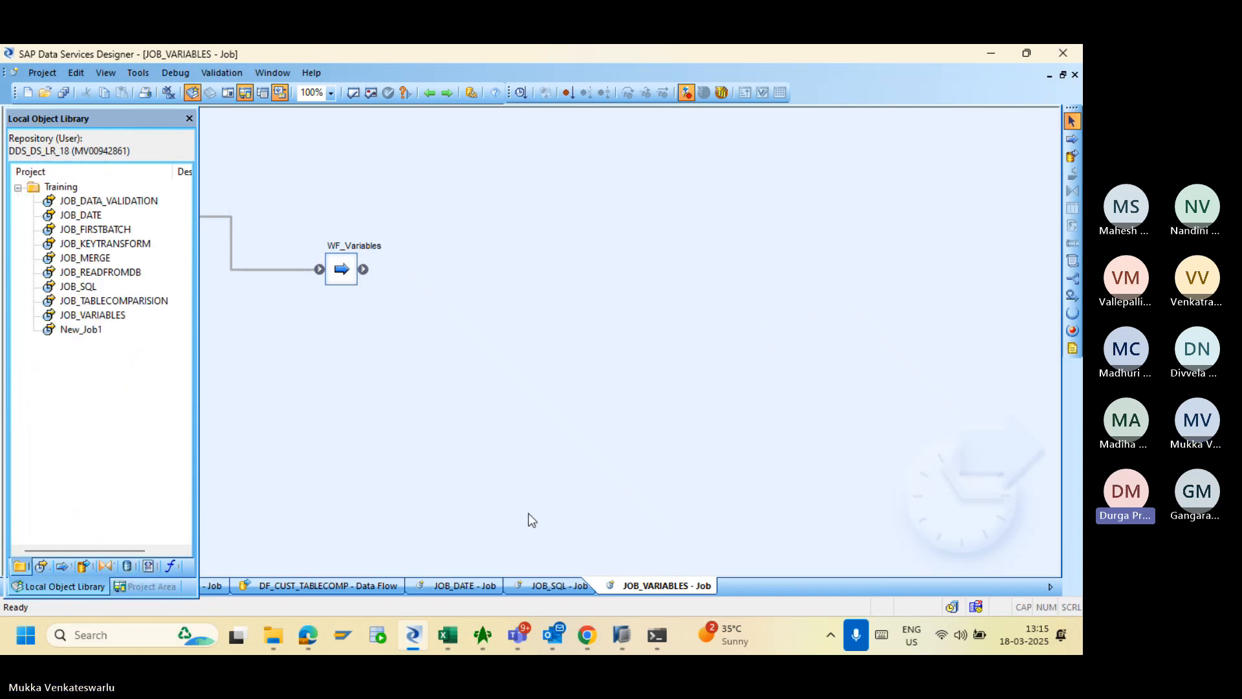
- Peek at the Customer_Training_IN workbook, then bring the Teams meeting window forward
mouse_move(455, 633)
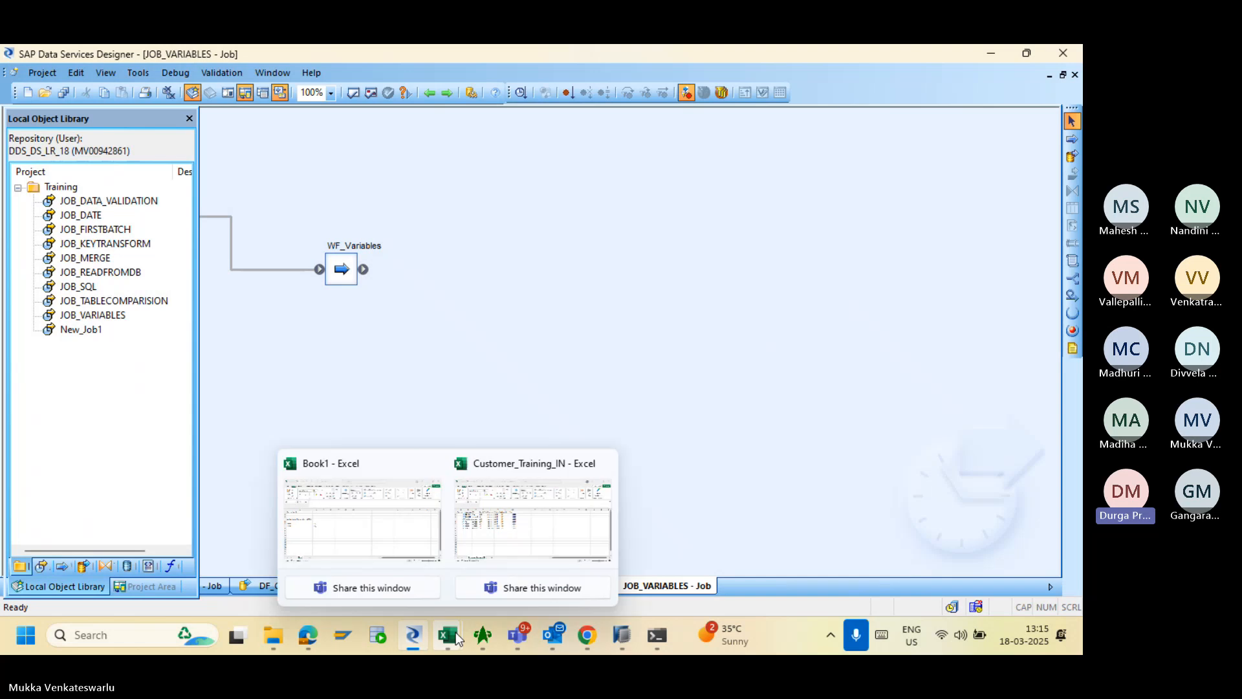
left_click(522, 514)
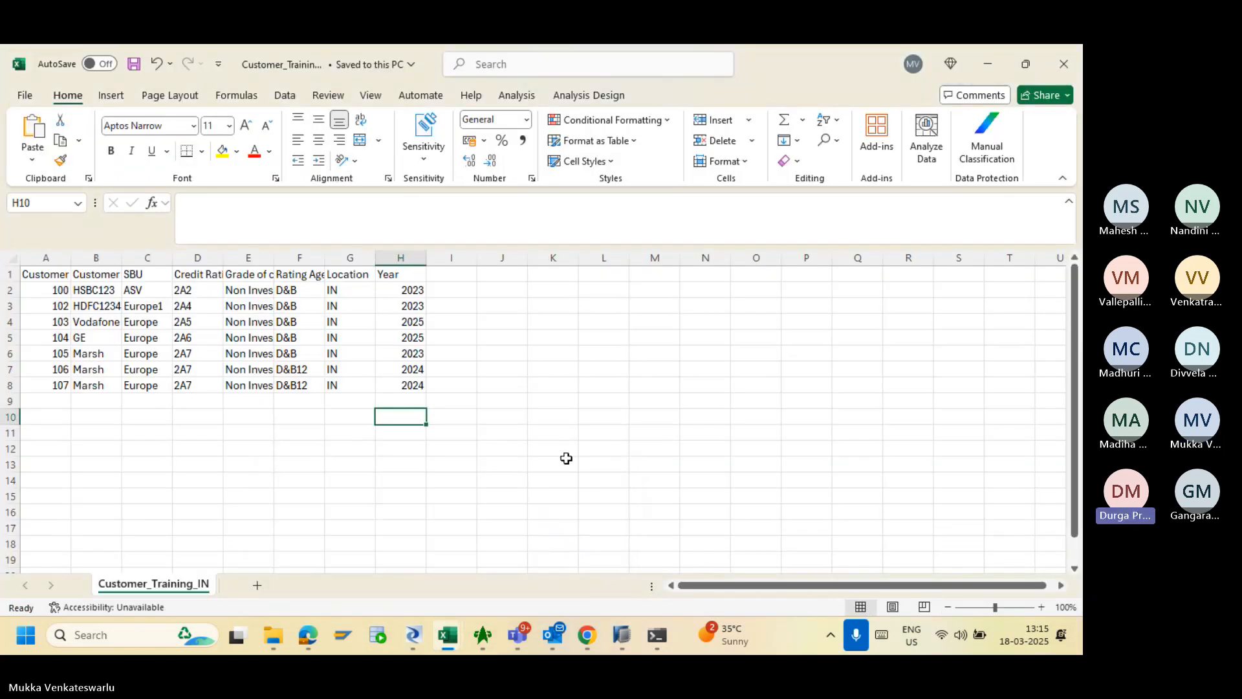
key("alt+Tab")
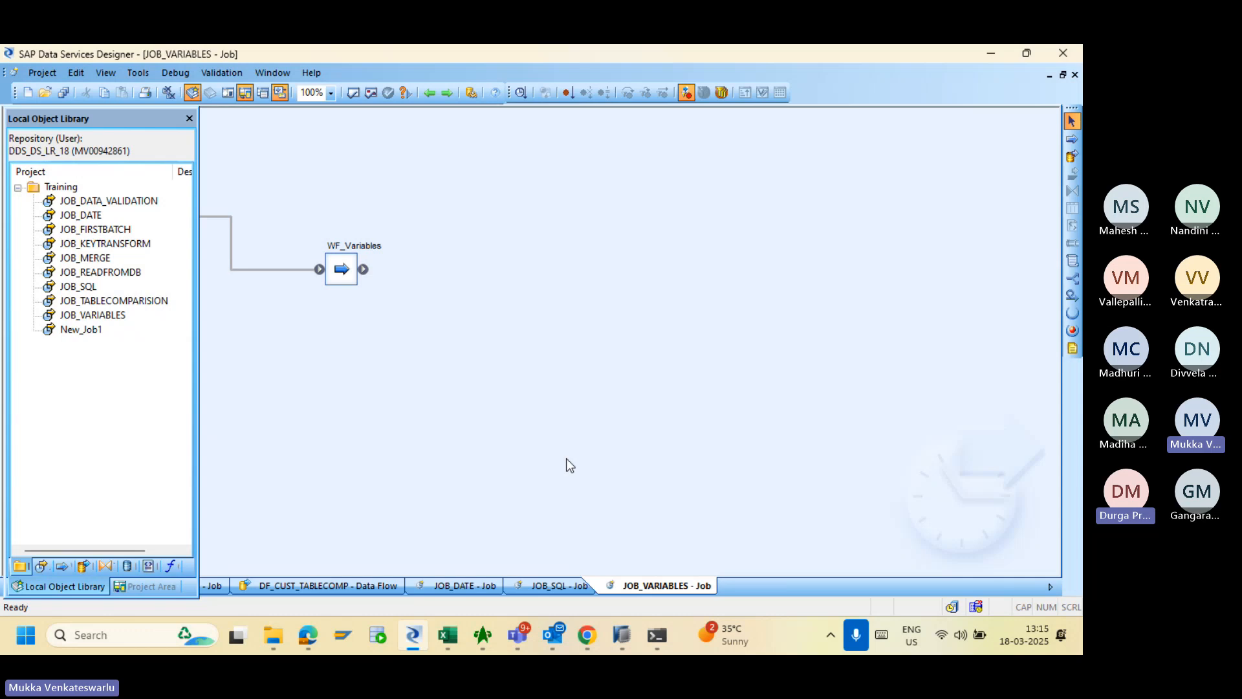
mouse_move(522, 645)
left_click(510, 491)
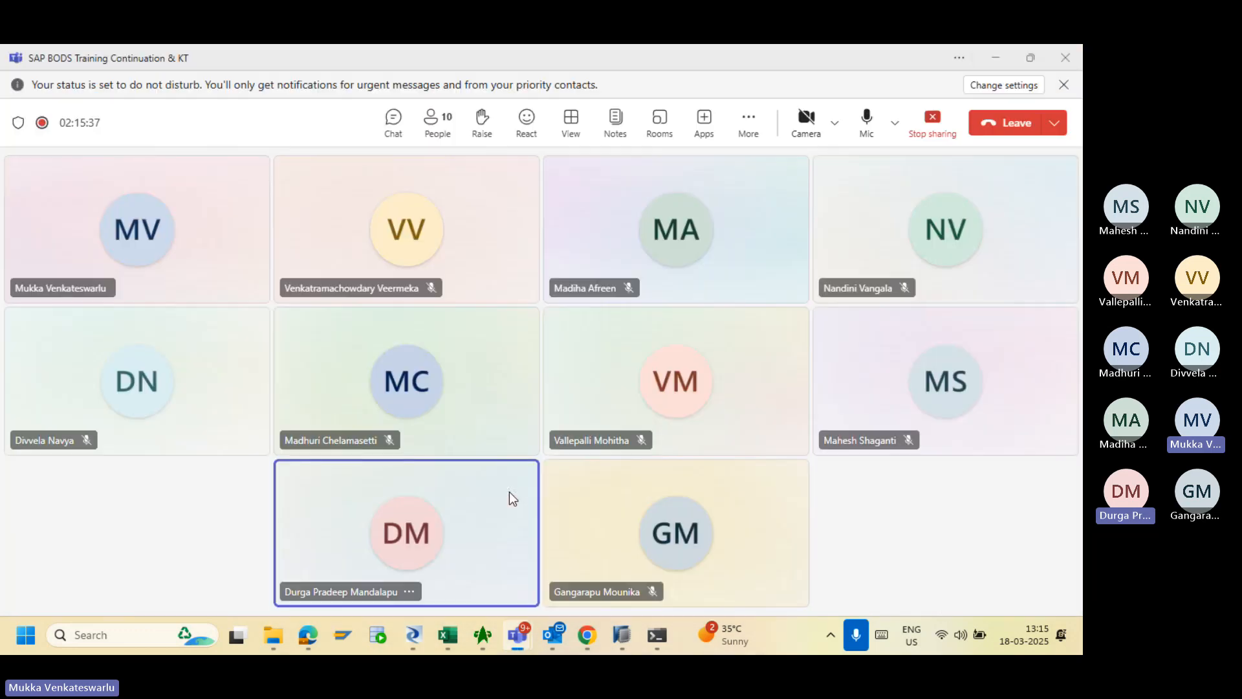